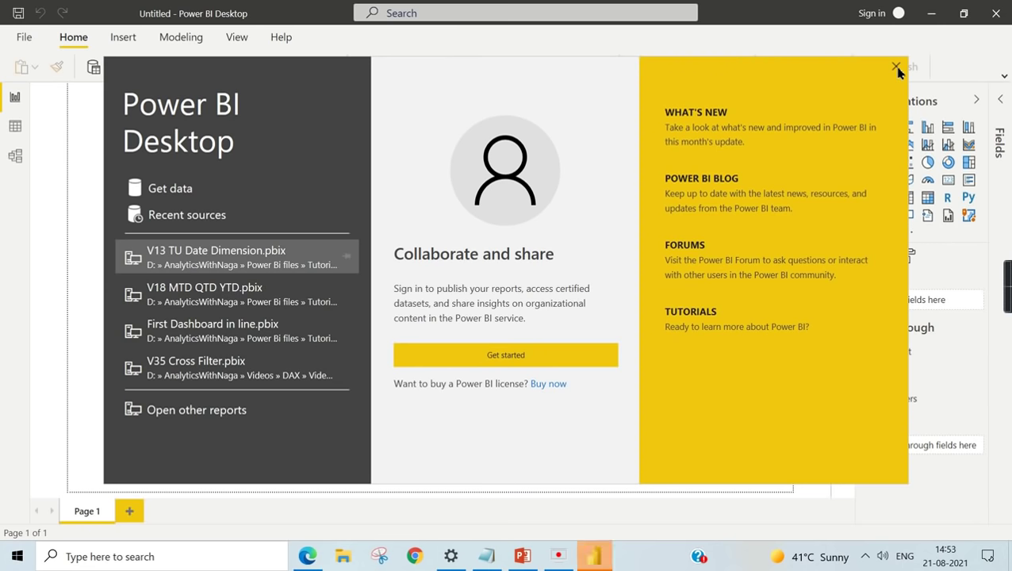
Step: Dismiss the welcome screen and open the full Get Data connector catalogue
{"action": "left_click", "coordinate": [895, 67]}
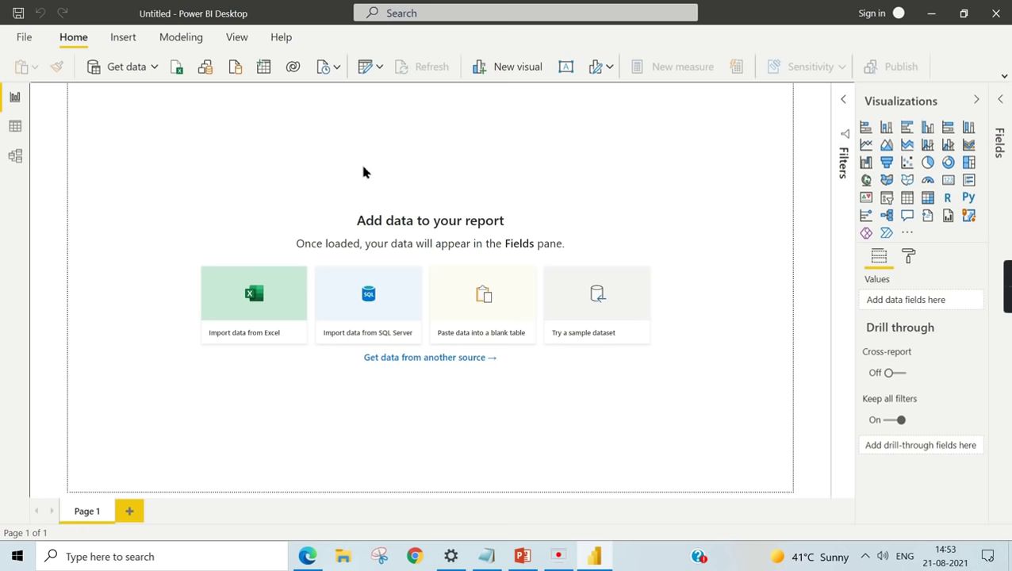
{"action": "left_click", "coordinate": [155, 67]}
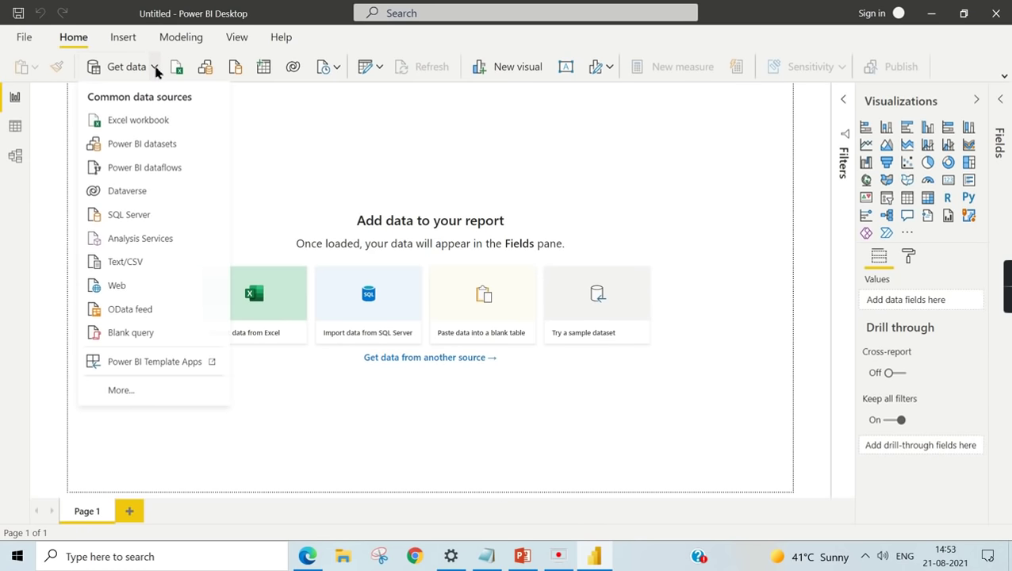
{"action": "left_click", "coordinate": [140, 396]}
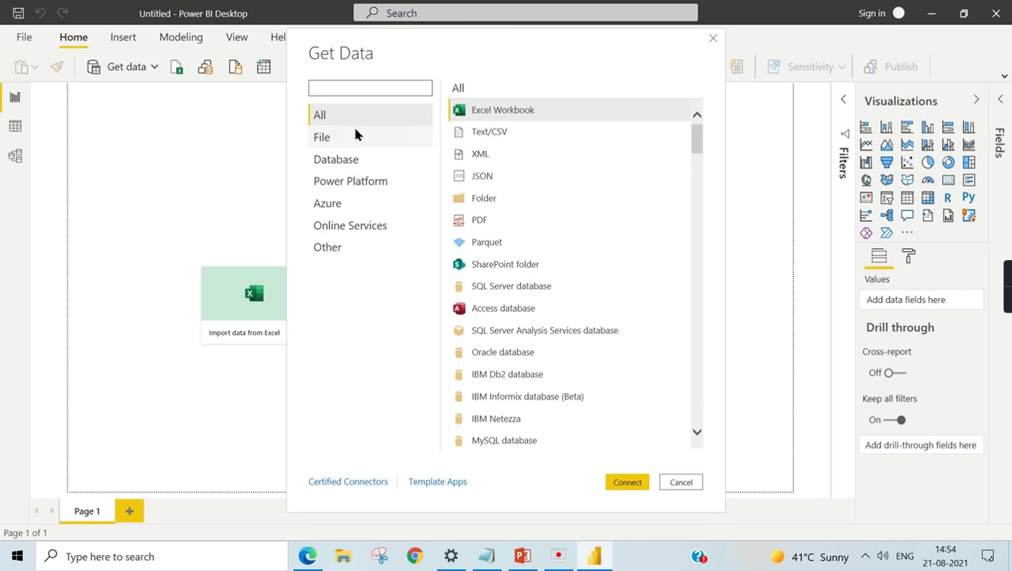
Step: Browse the connector categories, connect with Excel Workbook, and select the Naga Garments Sample file
{"action": "left_click", "coordinate": [323, 141]}
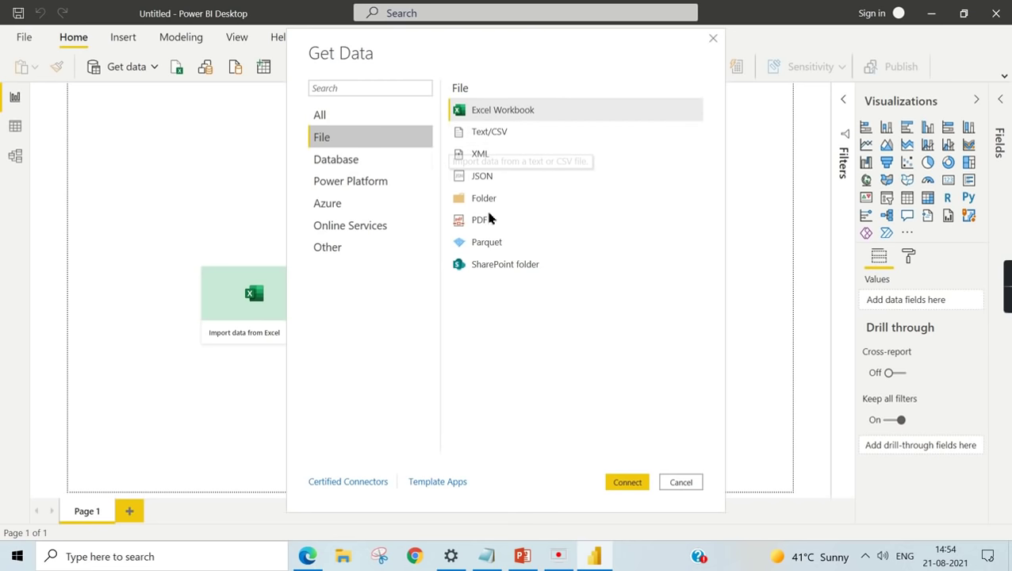
{"action": "left_click", "coordinate": [367, 173]}
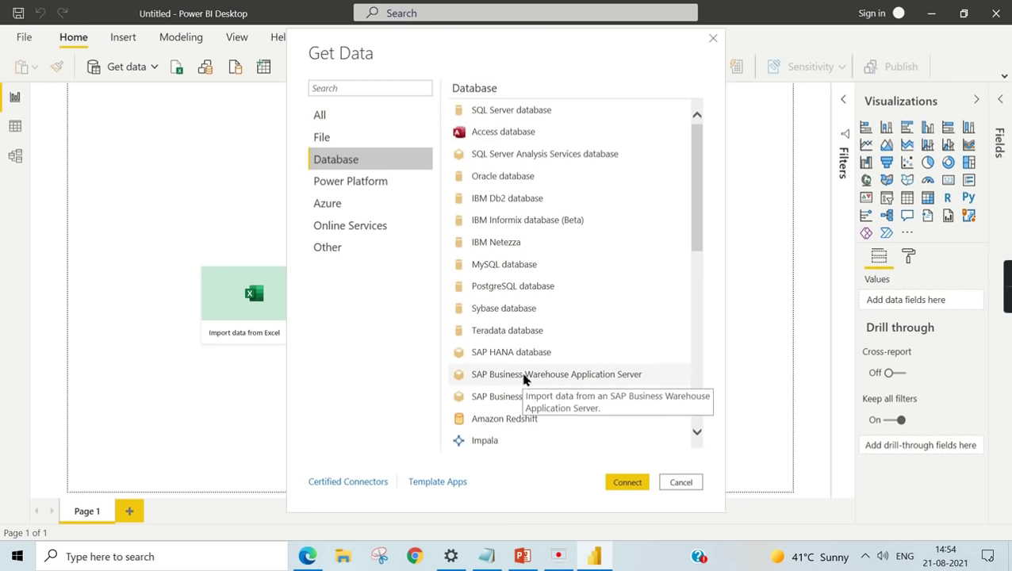
{"action": "left_click", "coordinate": [349, 207]}
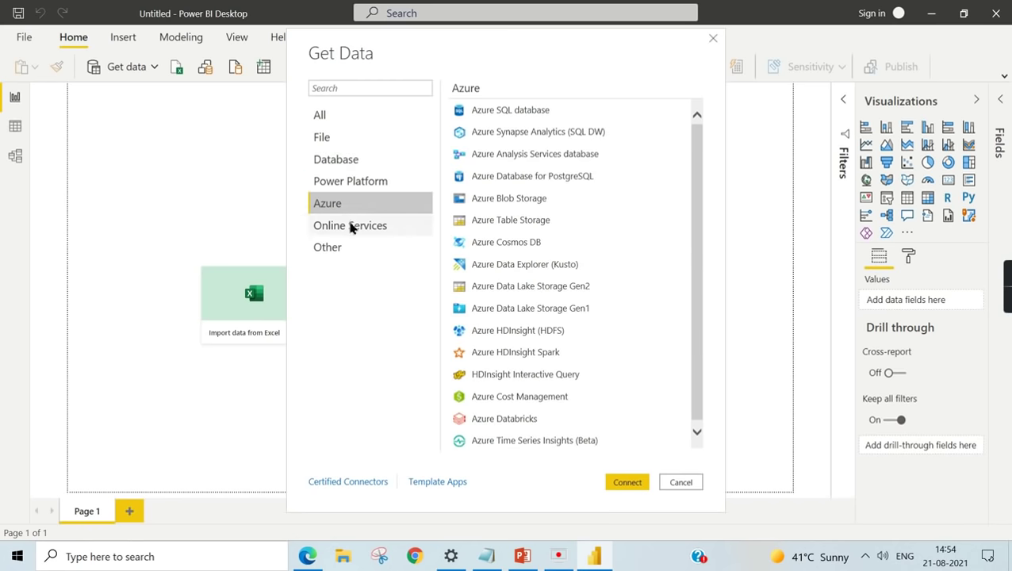
{"action": "left_click", "coordinate": [357, 226]}
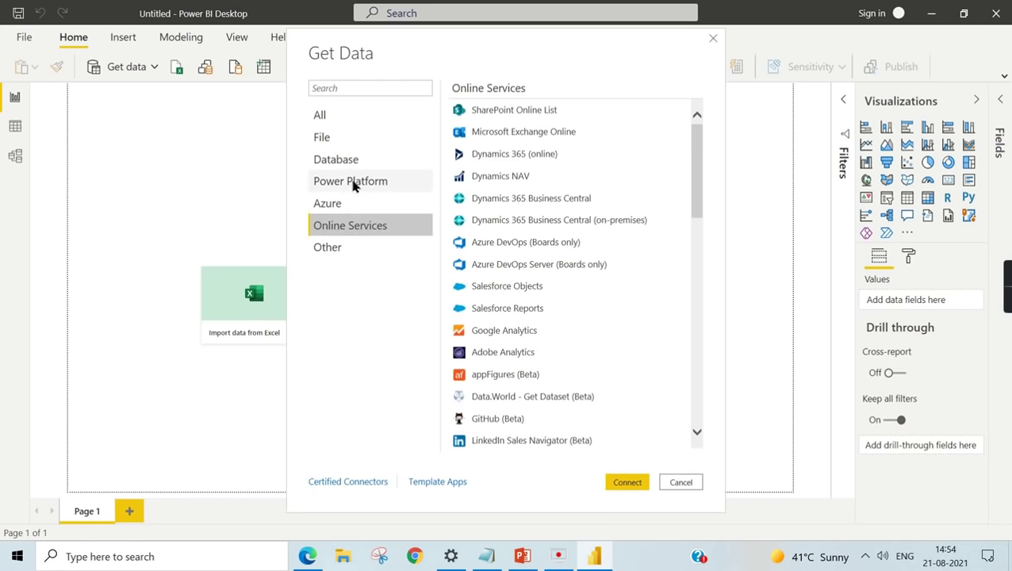
{"action": "left_click", "coordinate": [337, 143]}
{"action": "left_click", "coordinate": [469, 113]}
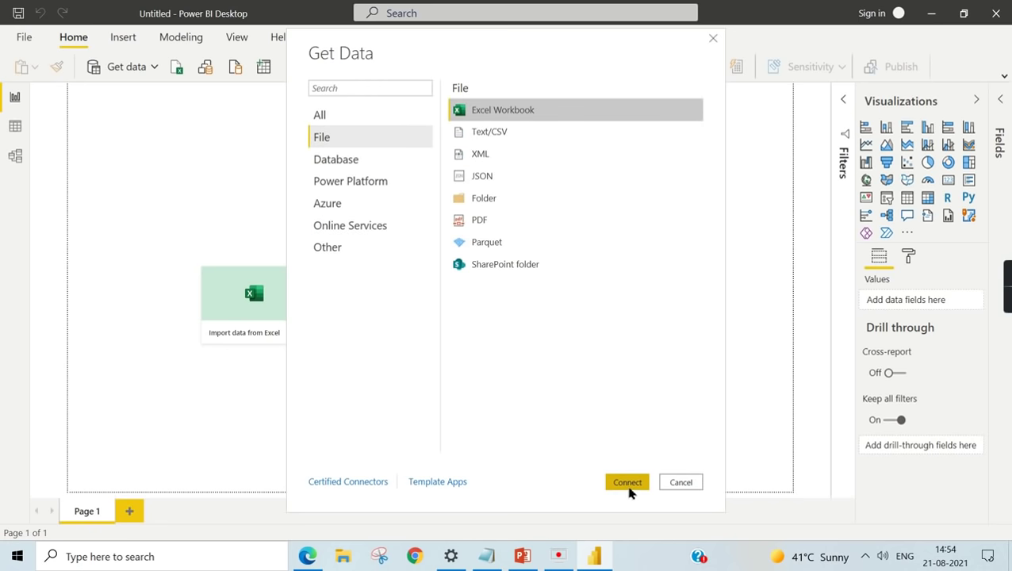
{"action": "left_click", "coordinate": [627, 485]}
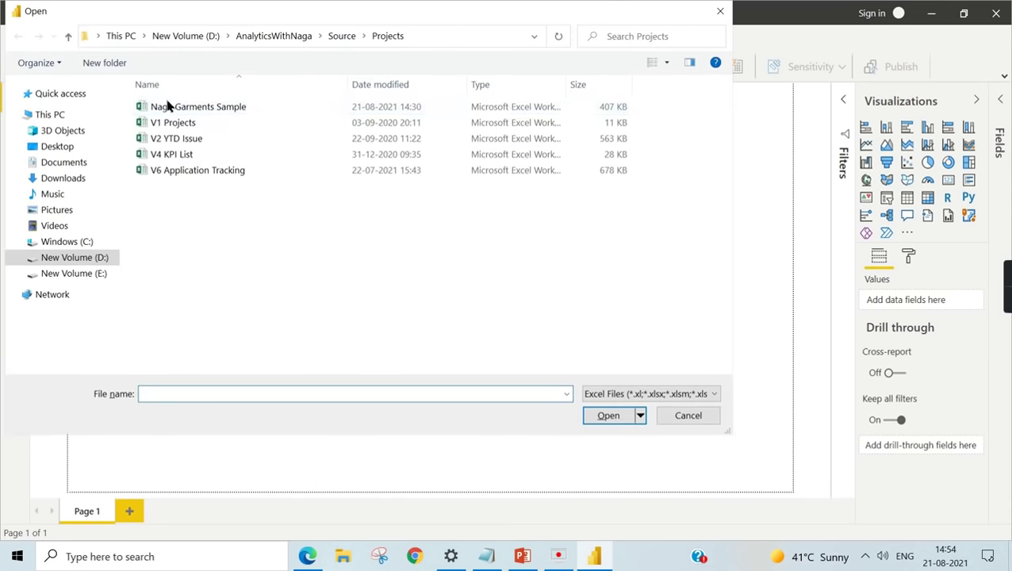
{"action": "left_click", "coordinate": [168, 107]}
Step: Open Naga Garments Sample.xlsx, preview its Data sheet in an enlarged Navigator, and load the Data table
{"action": "left_click", "coordinate": [608, 415]}
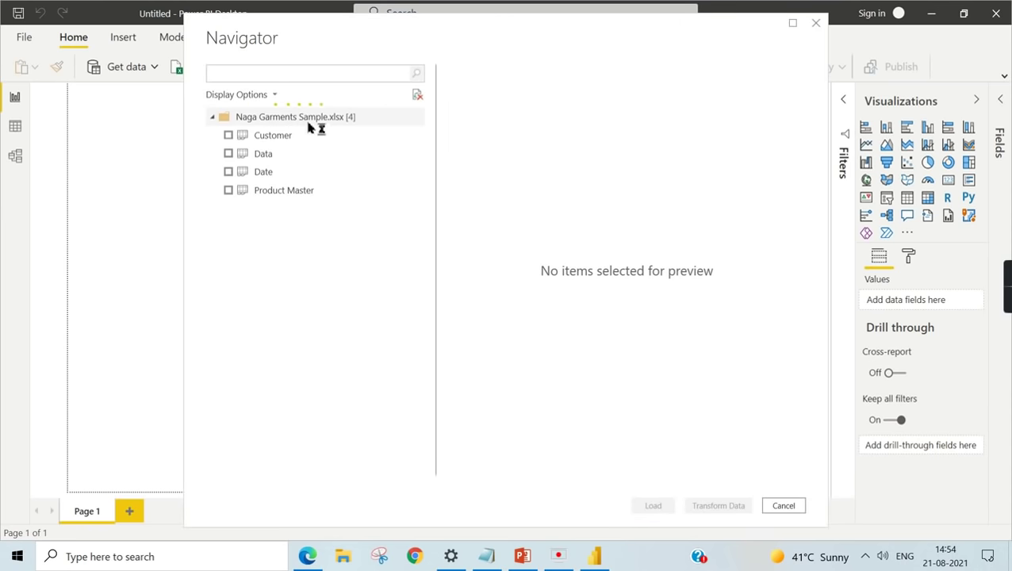
{"action": "left_click", "coordinate": [246, 162]}
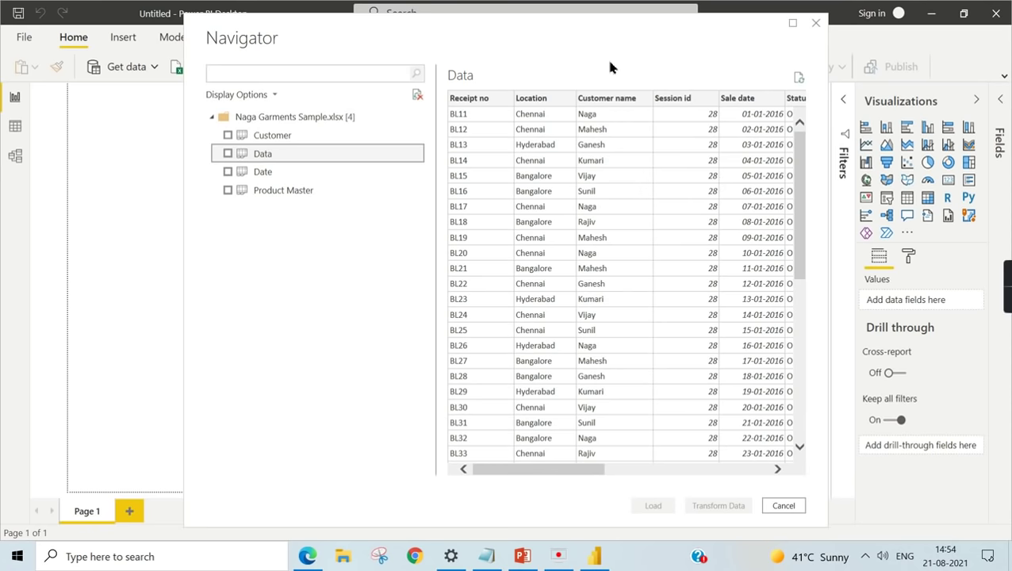
{"action": "left_click_drag", "start_coordinate": [553, 31], "coordinate": [491, 19]}
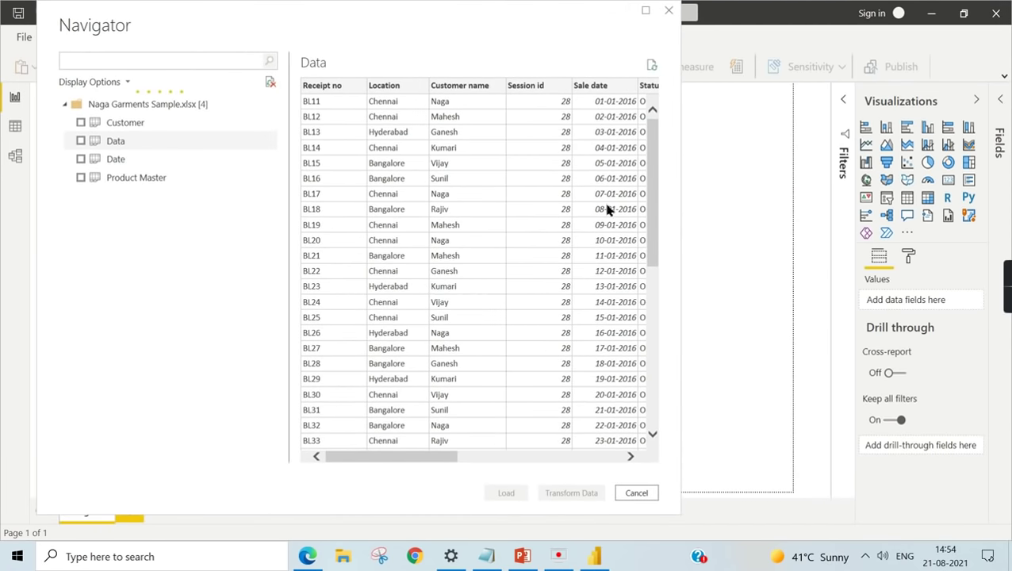
{"action": "left_click_drag", "start_coordinate": [678, 523], "coordinate": [912, 526]}
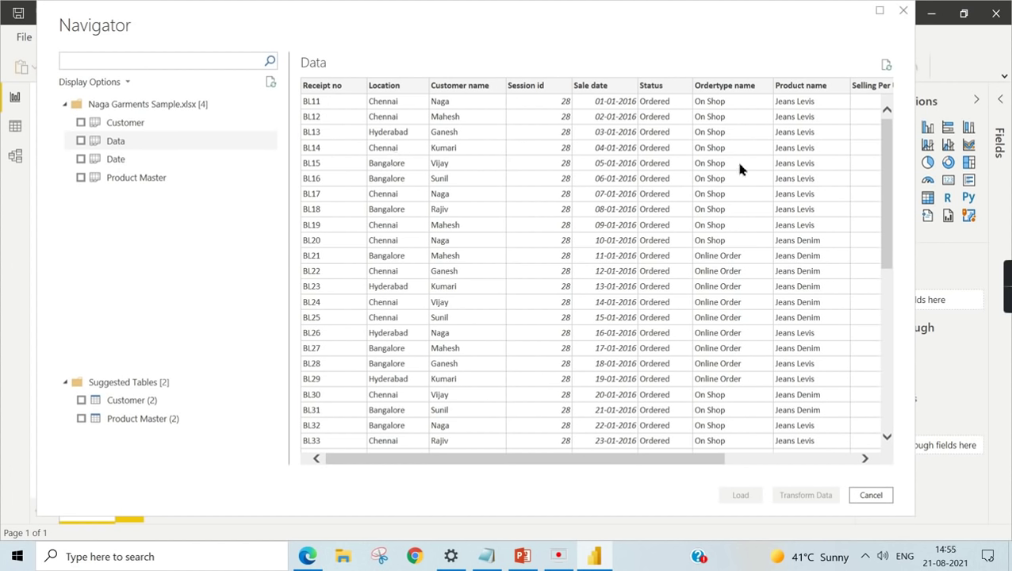
{"action": "left_click_drag", "start_coordinate": [646, 460], "coordinate": [779, 444]}
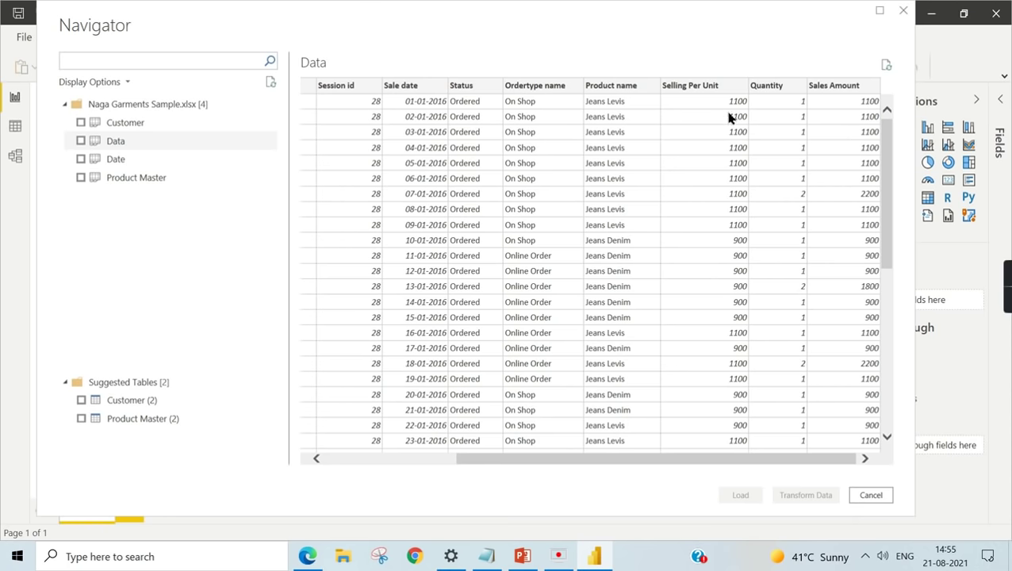
{"action": "left_click_drag", "start_coordinate": [813, 458], "coordinate": [548, 460]}
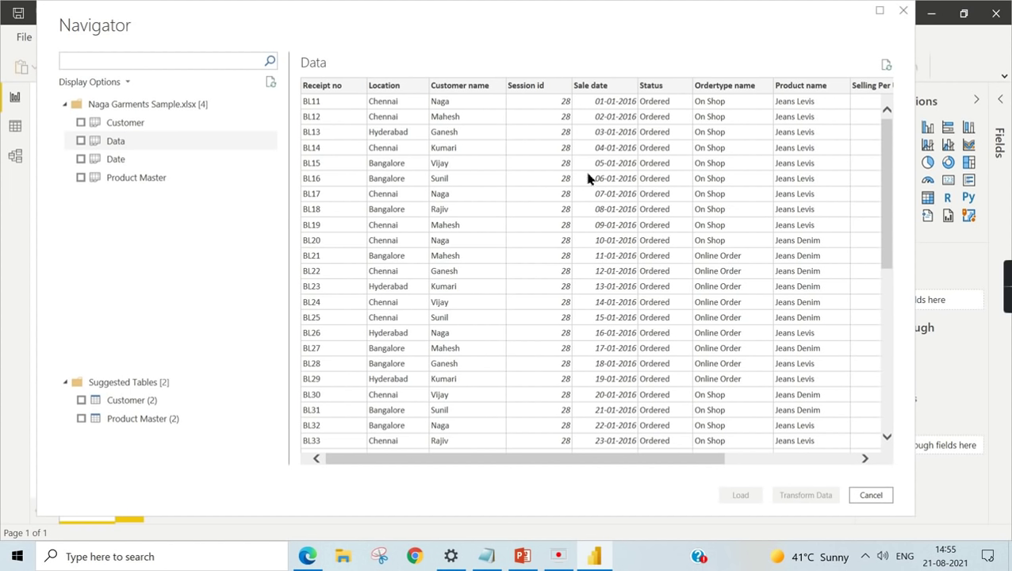
{"action": "left_click_drag", "start_coordinate": [634, 458], "coordinate": [727, 457]}
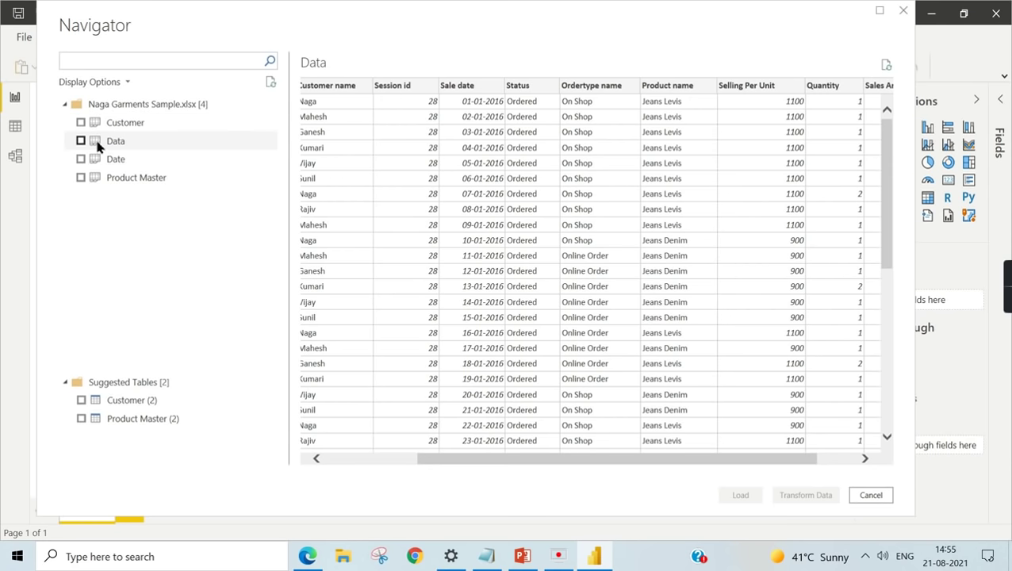
{"action": "left_click", "coordinate": [80, 142]}
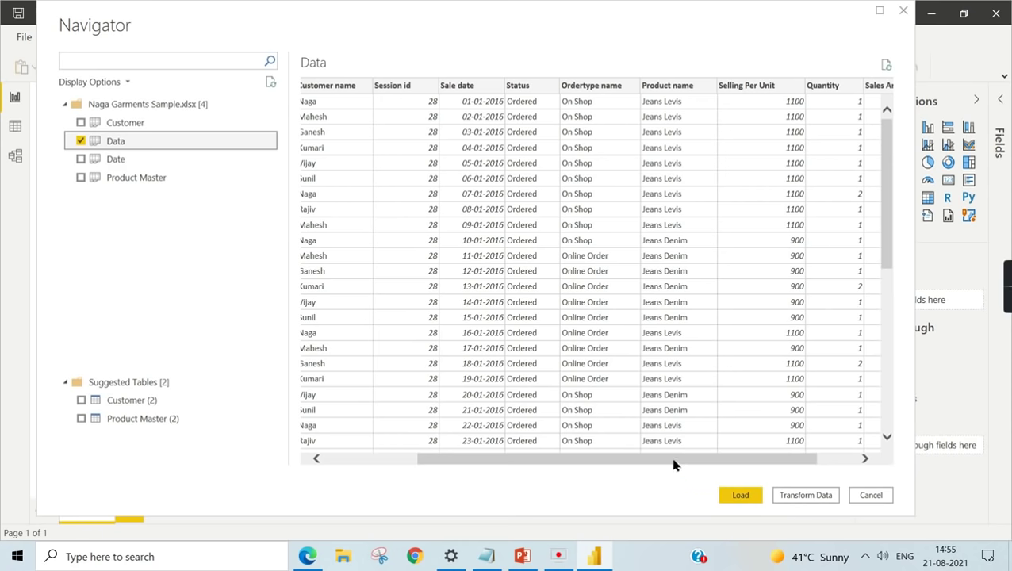
{"action": "left_click", "coordinate": [740, 497]}
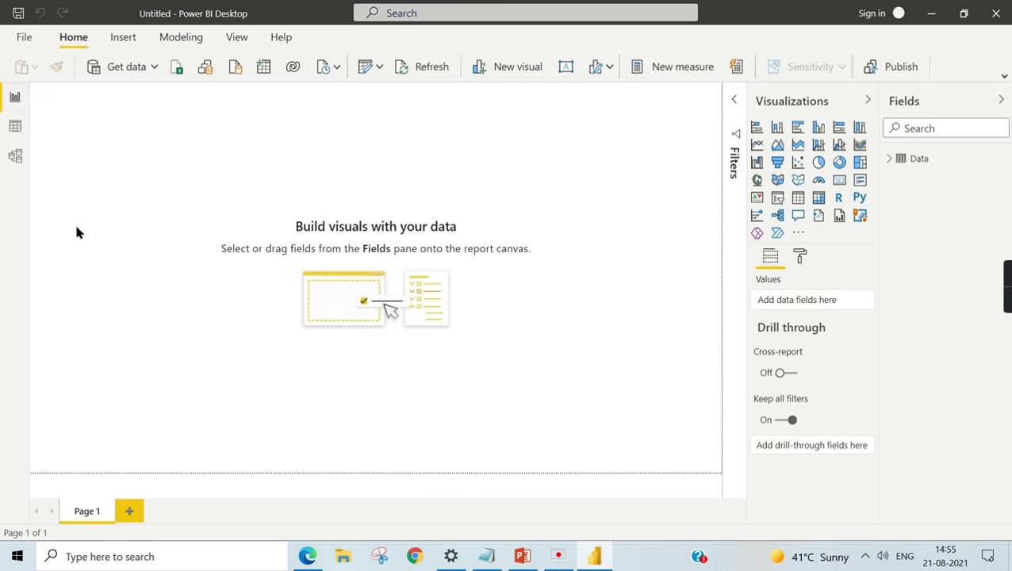
Step: Rename the Data table to 'Sales' in Data view, then view it in Model view
{"action": "left_click", "coordinate": [15, 127]}
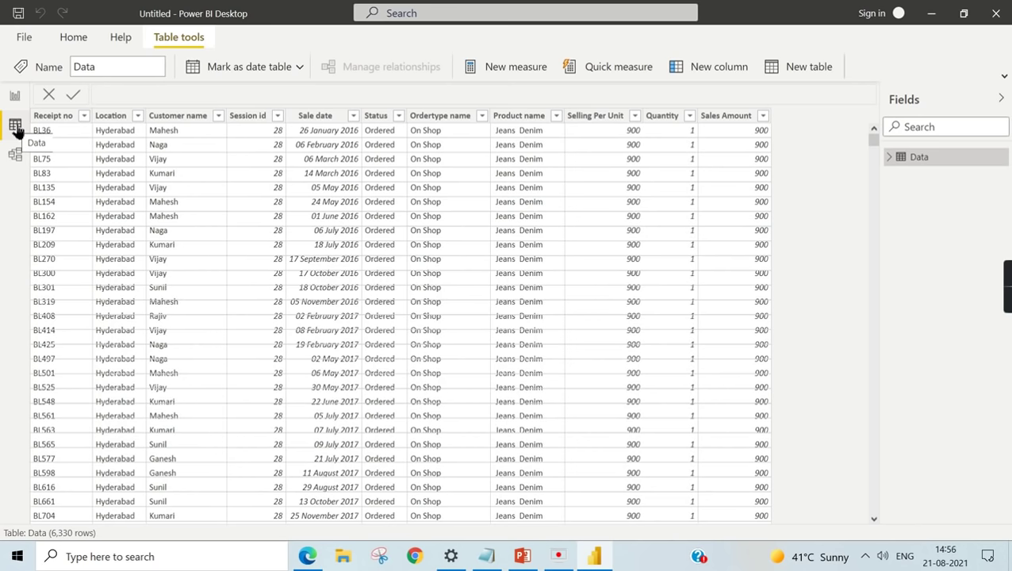
{"action": "double_click", "coordinate": [926, 157]}
{"action": "type", "text": "S"}
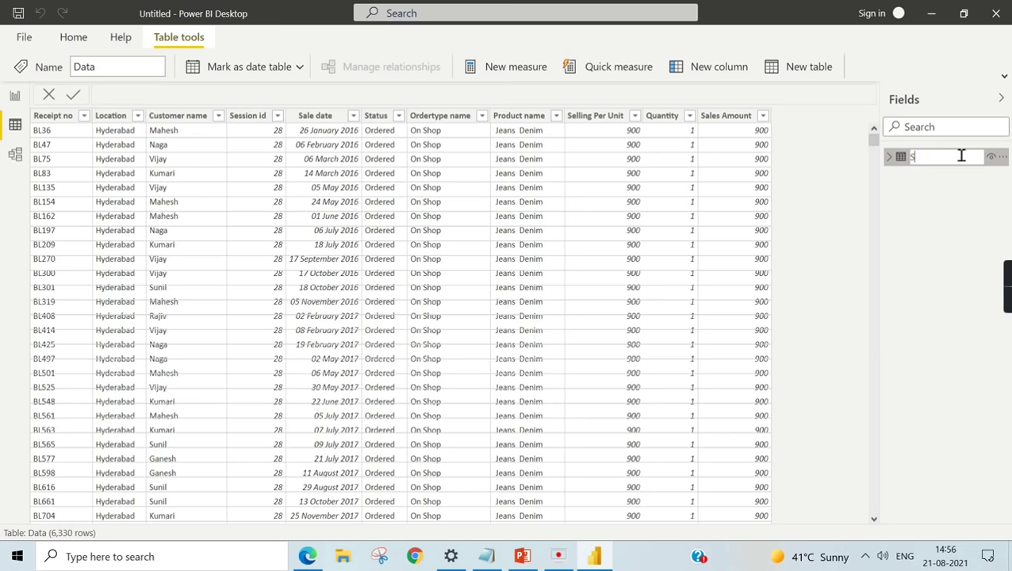
{"action": "type", "text": "ales"}
{"action": "key", "text": "Return"}
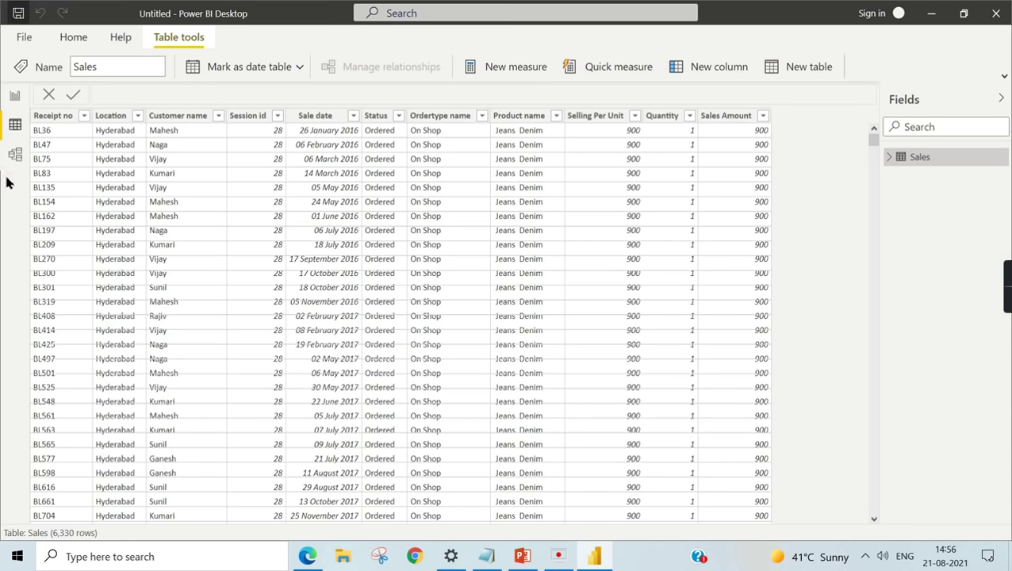
{"action": "left_click", "coordinate": [15, 155]}
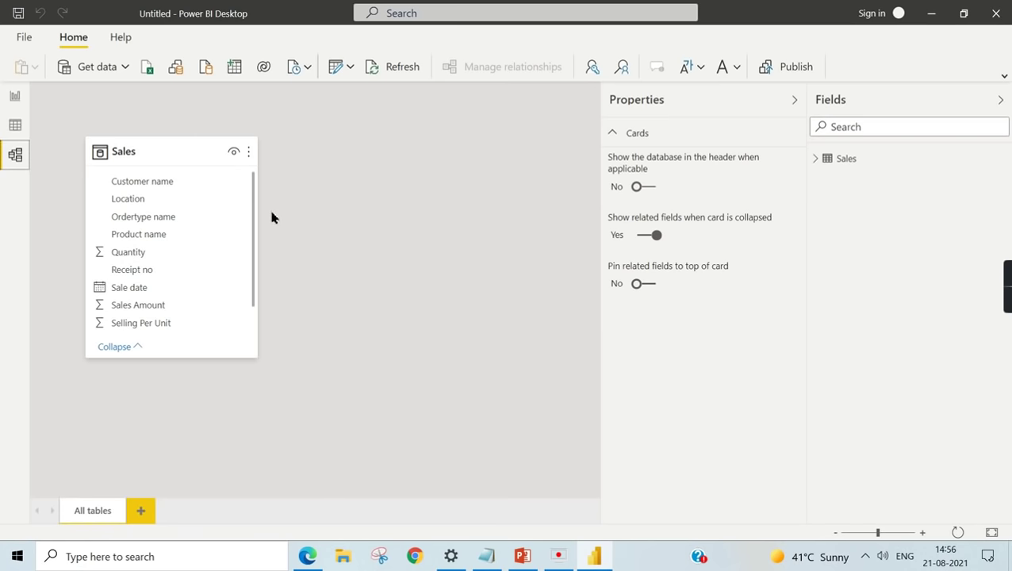
Step: Return to the report page and expand the Sales table in a widened Fields pane
{"action": "left_click", "coordinate": [795, 101]}
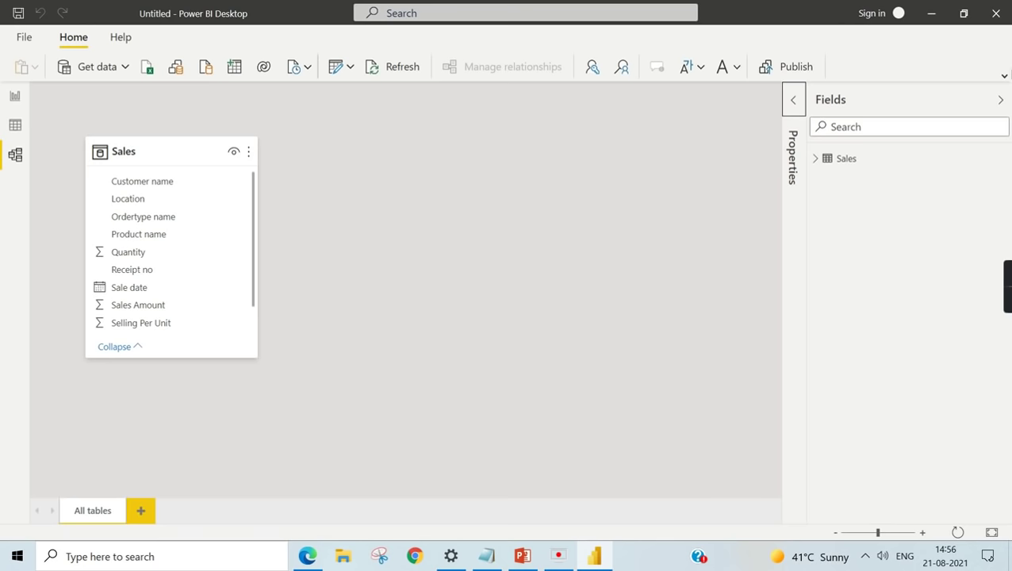
{"action": "left_click", "coordinate": [16, 98]}
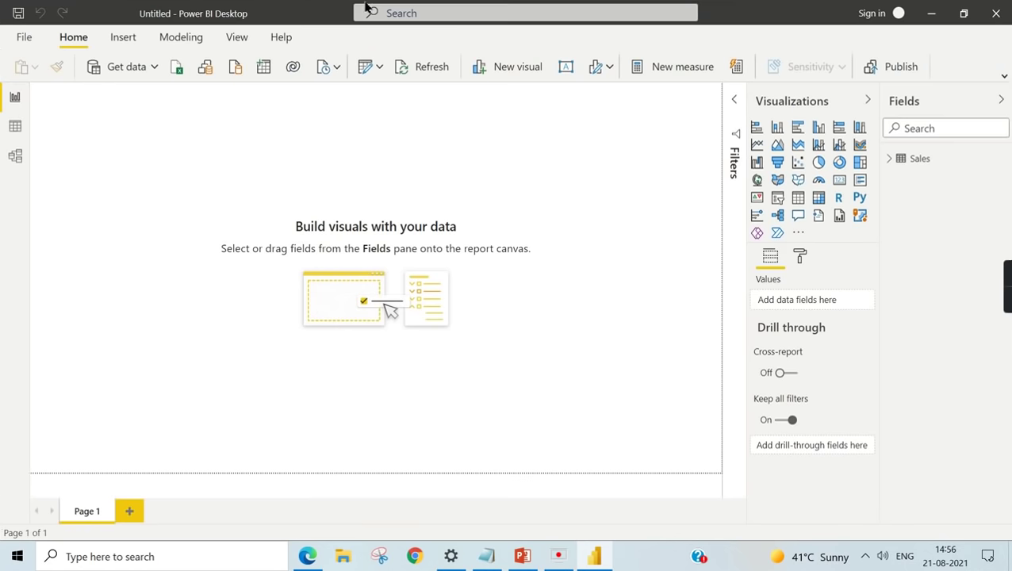
{"action": "left_click", "coordinate": [890, 161]}
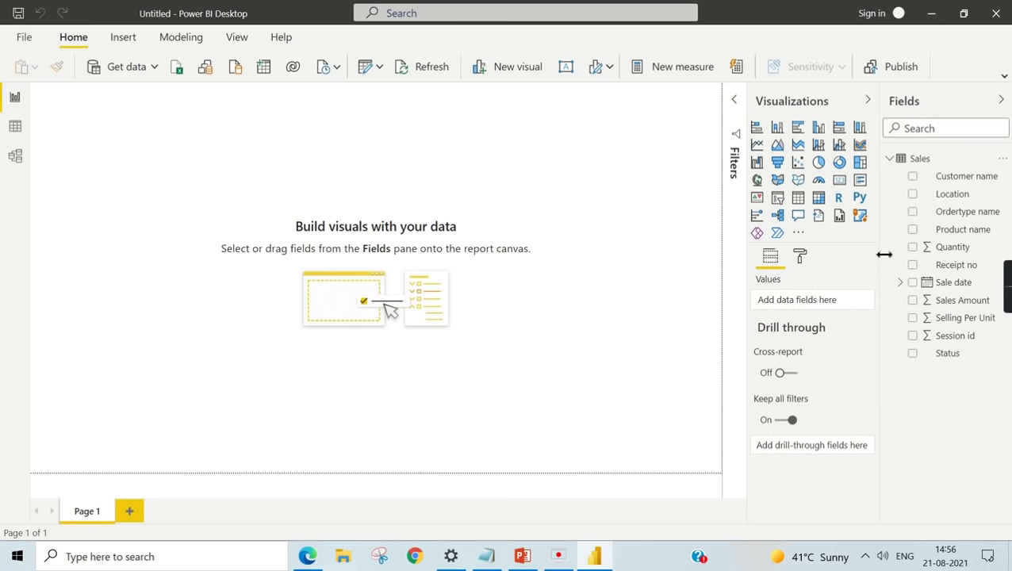
{"action": "left_click_drag", "start_coordinate": [884, 254], "coordinate": [799, 248]}
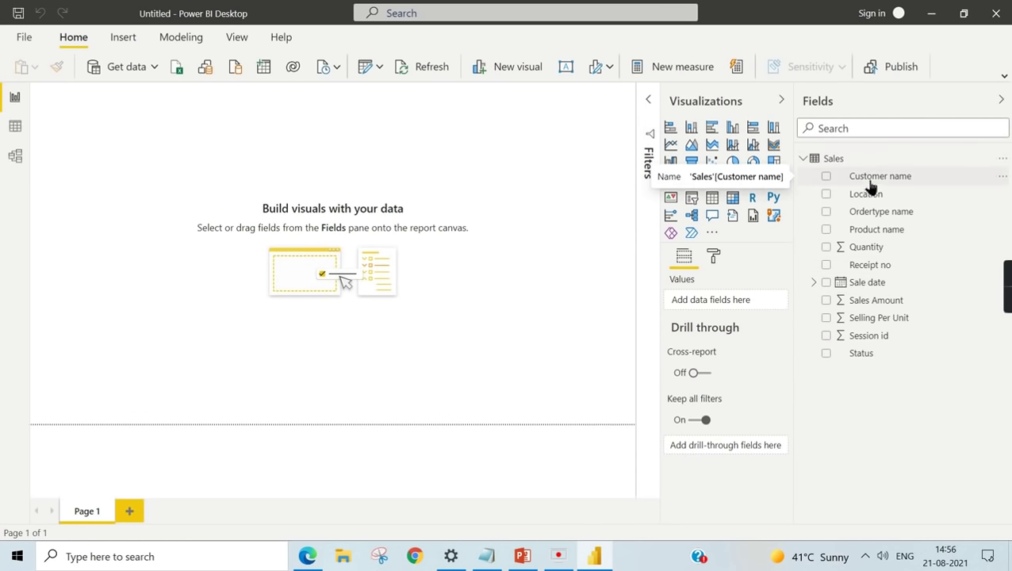
Step: Inspect the Quantity, Sales Amount, Session id, Customer name and Location fields, then deselect on the canvas
{"action": "left_click", "coordinate": [867, 249]}
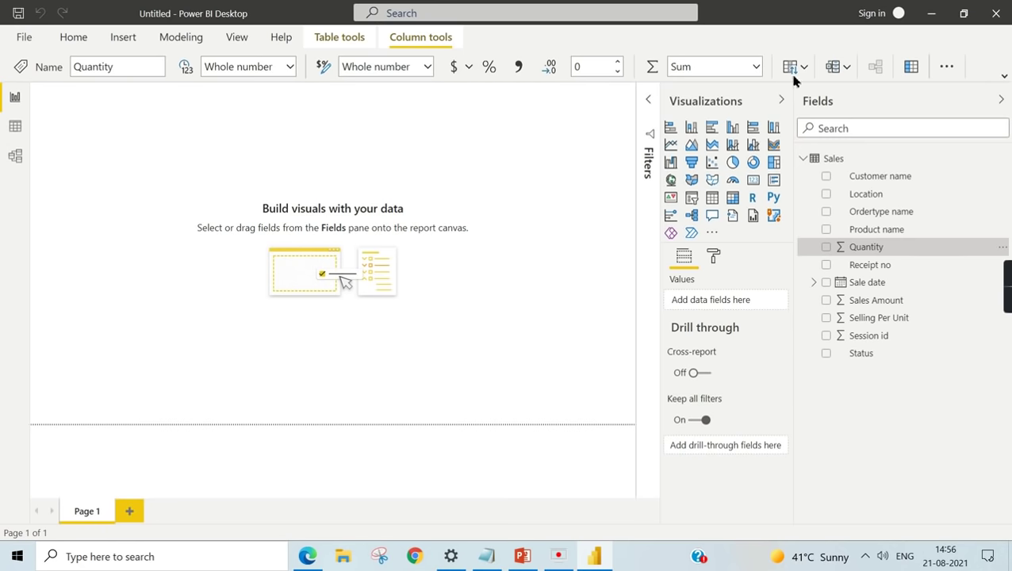
{"action": "left_click", "coordinate": [758, 70]}
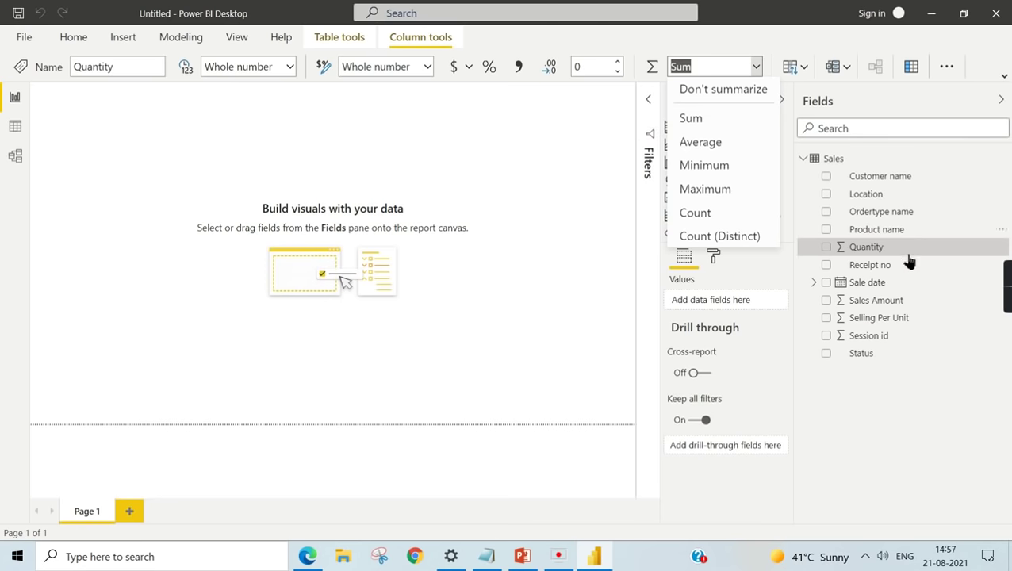
{"action": "left_click", "coordinate": [875, 301]}
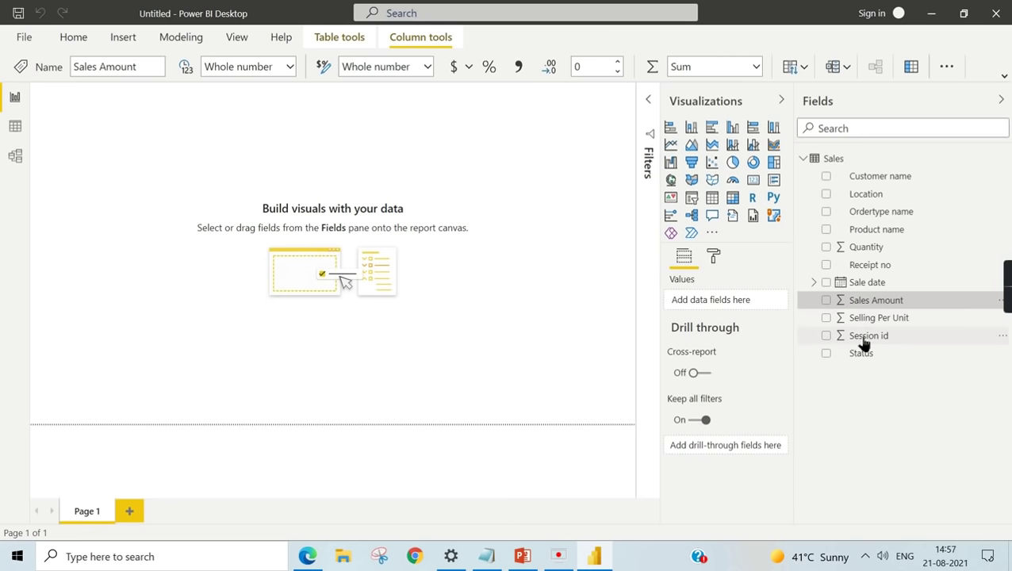
{"action": "left_click", "coordinate": [864, 341]}
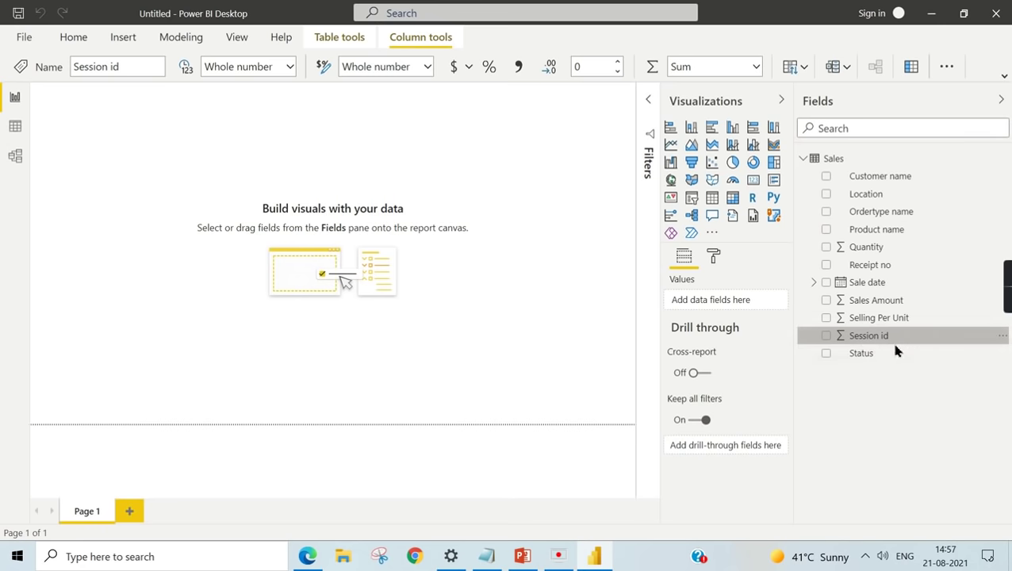
{"action": "left_click", "coordinate": [867, 182]}
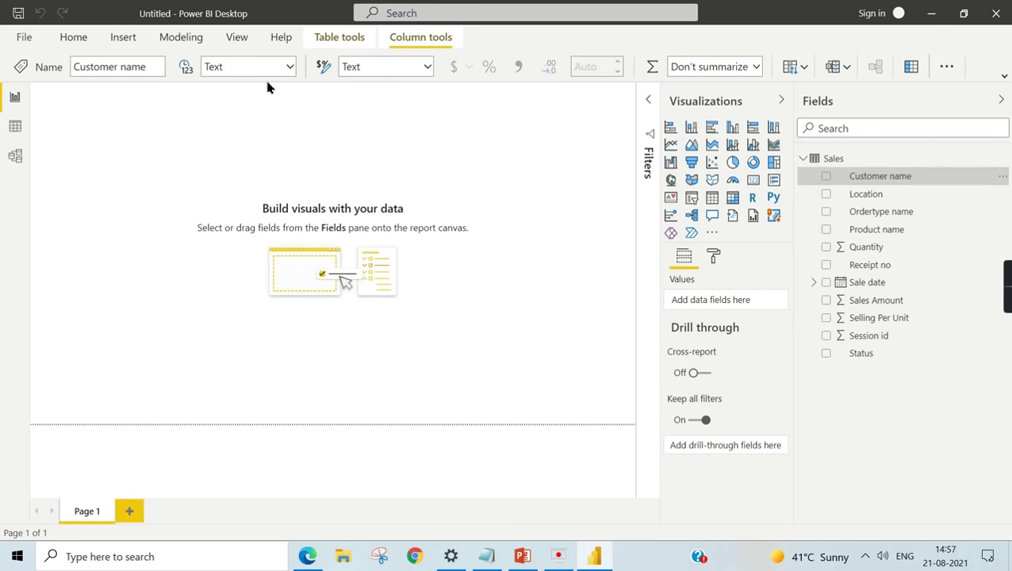
{"action": "left_click", "coordinate": [866, 195]}
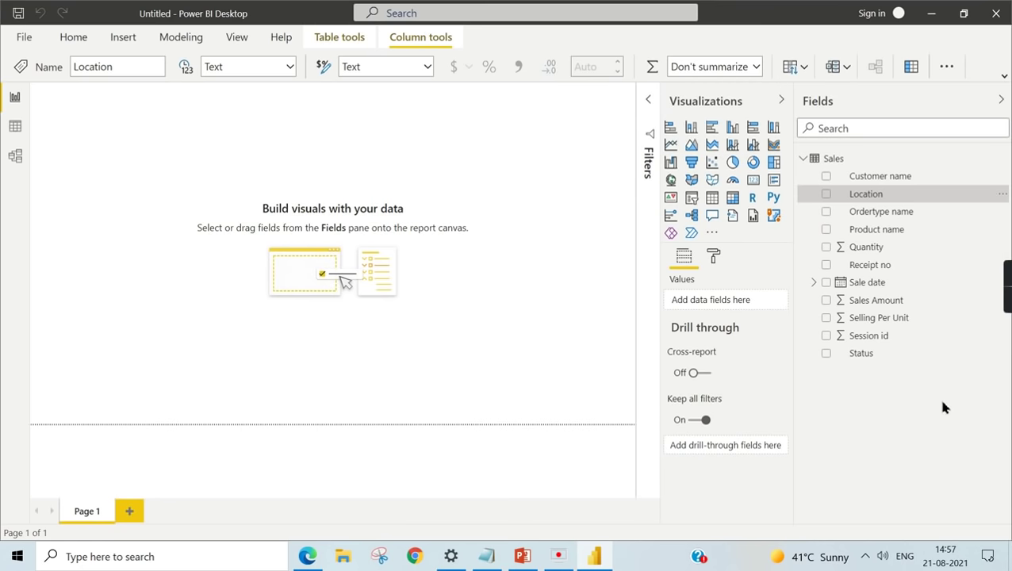
{"action": "left_click", "coordinate": [139, 179]}
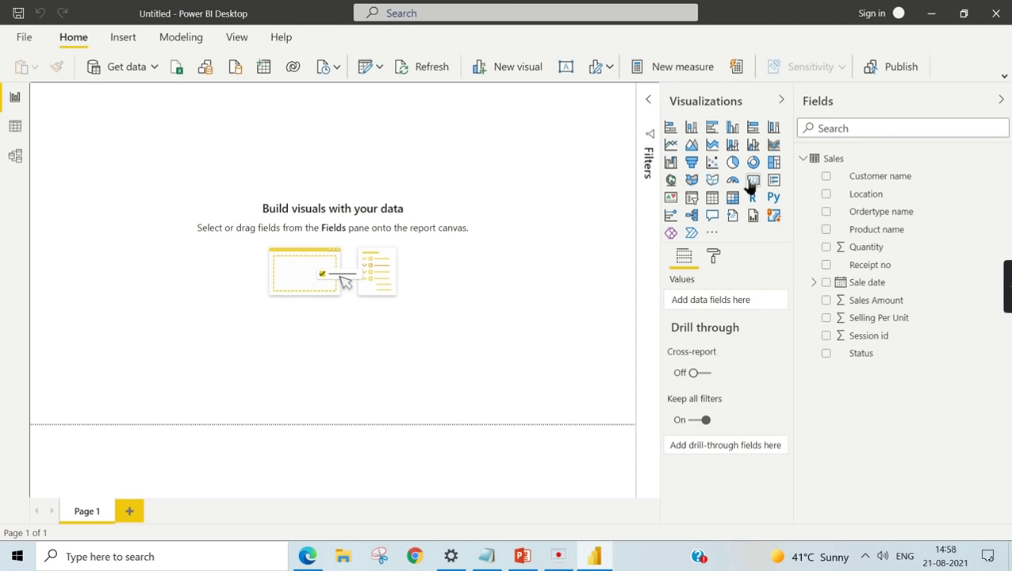
Step: Add a card showing Sales Amount (6M), sized to fit, with the filters pane collapsed
{"action": "left_click", "coordinate": [752, 181]}
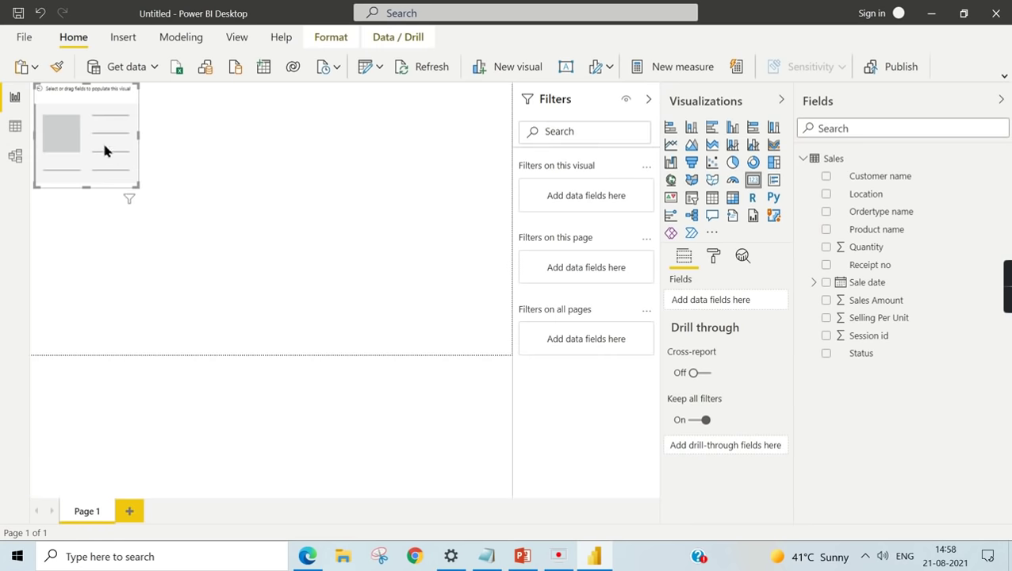
{"action": "left_click", "coordinate": [648, 99]}
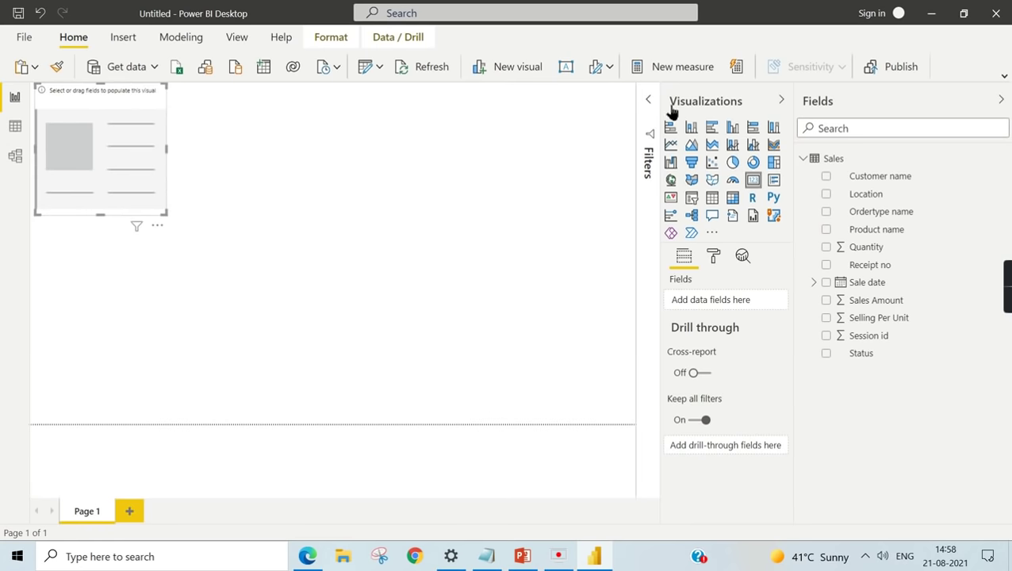
{"action": "left_click", "coordinate": [827, 301]}
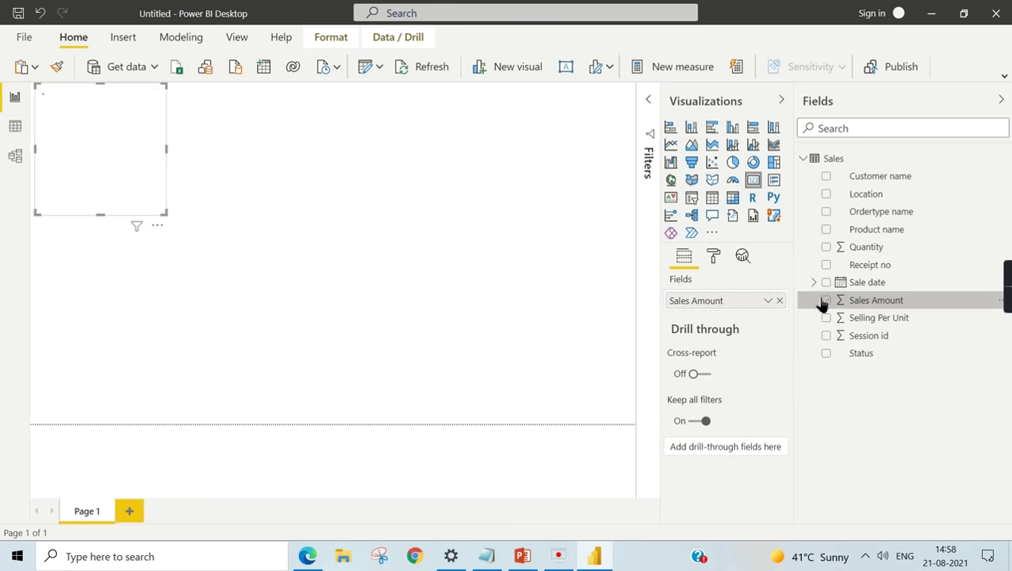
{"action": "left_click_drag", "start_coordinate": [162, 217], "coordinate": [168, 181]}
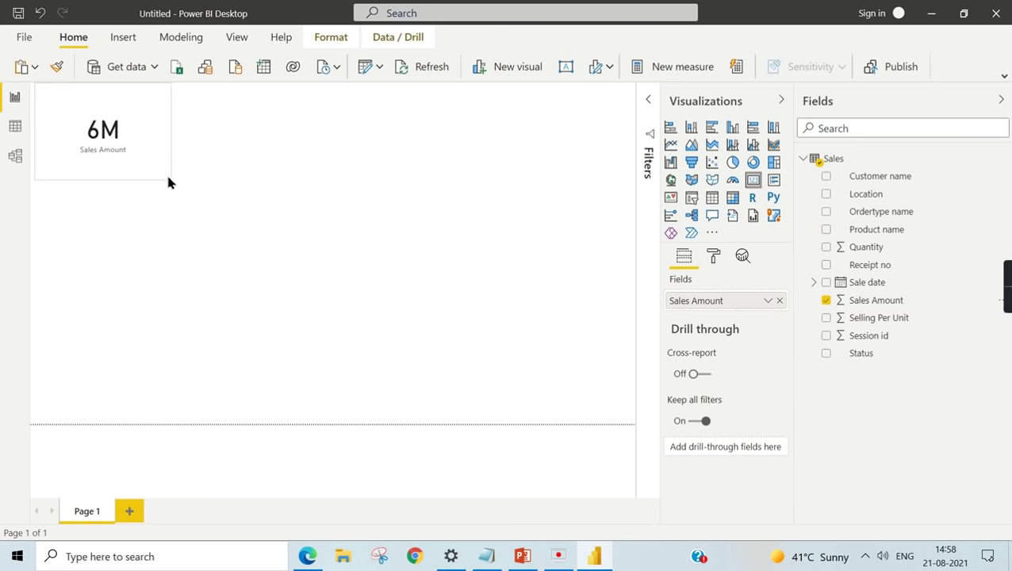
{"action": "left_click", "coordinate": [312, 185]}
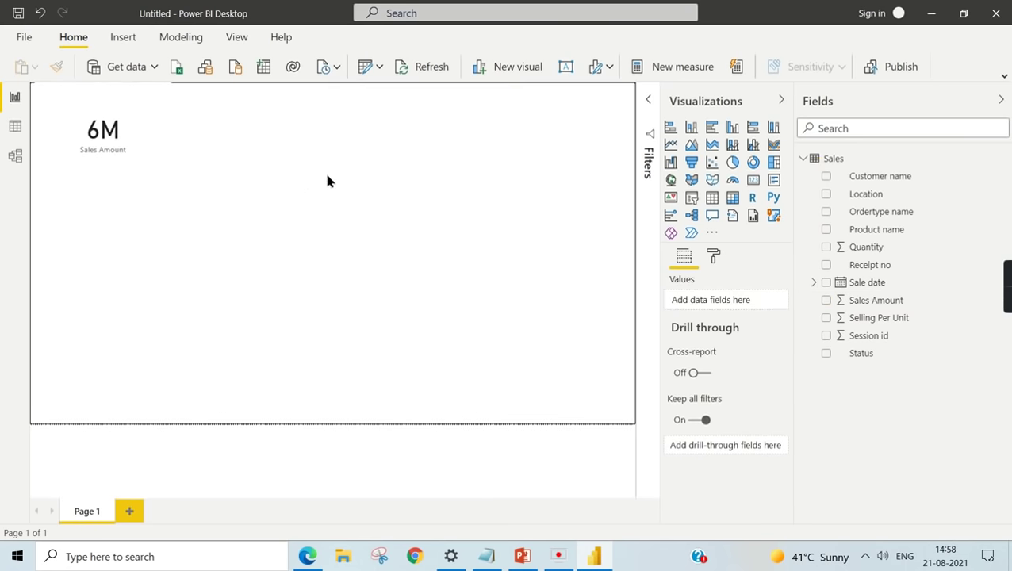
Step: Place a second card beside it showing Quantity (6555)
{"action": "left_click", "coordinate": [752, 181]}
{"action": "left_click_drag", "start_coordinate": [133, 256], "coordinate": [249, 133]}
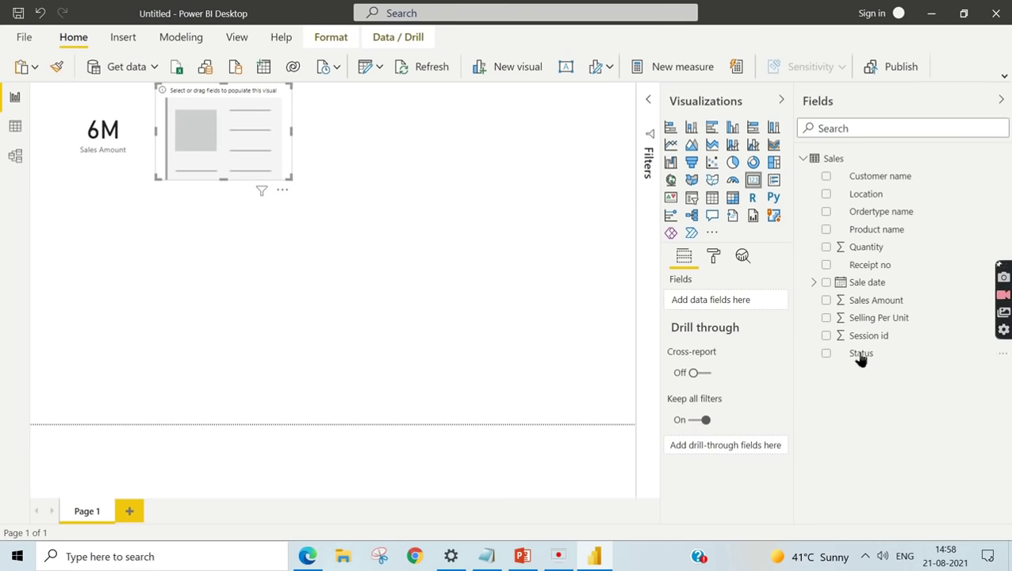
{"action": "left_click", "coordinate": [827, 249]}
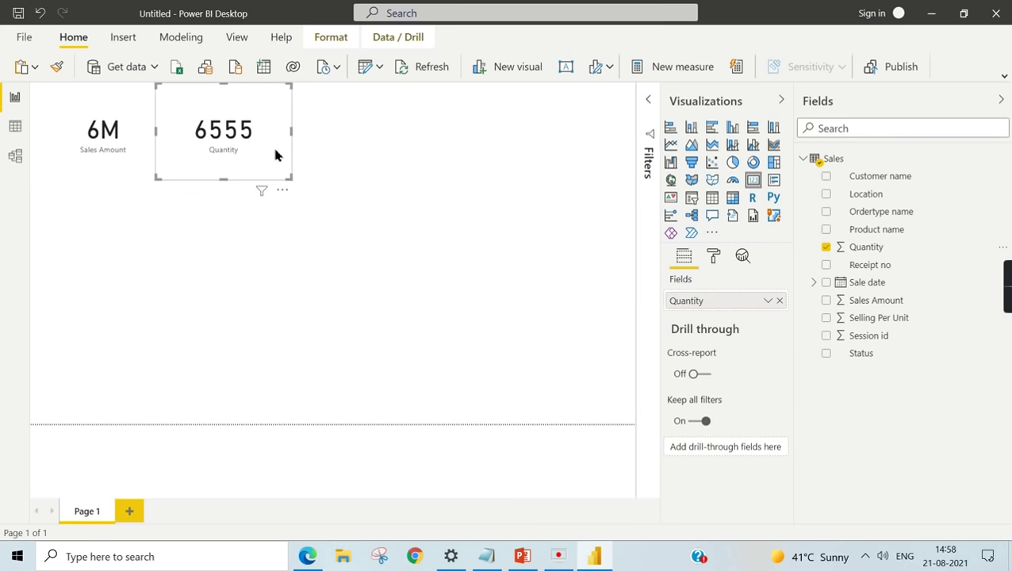
{"action": "left_click", "coordinate": [422, 127]}
{"action": "left_click", "coordinate": [753, 179]}
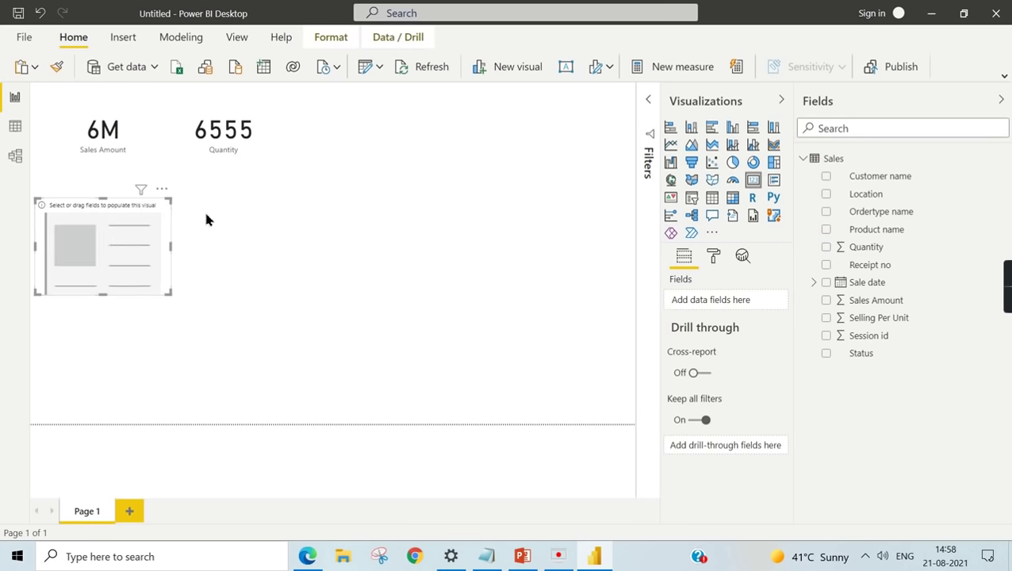
{"action": "left_click_drag", "start_coordinate": [130, 225], "coordinate": [398, 114]}
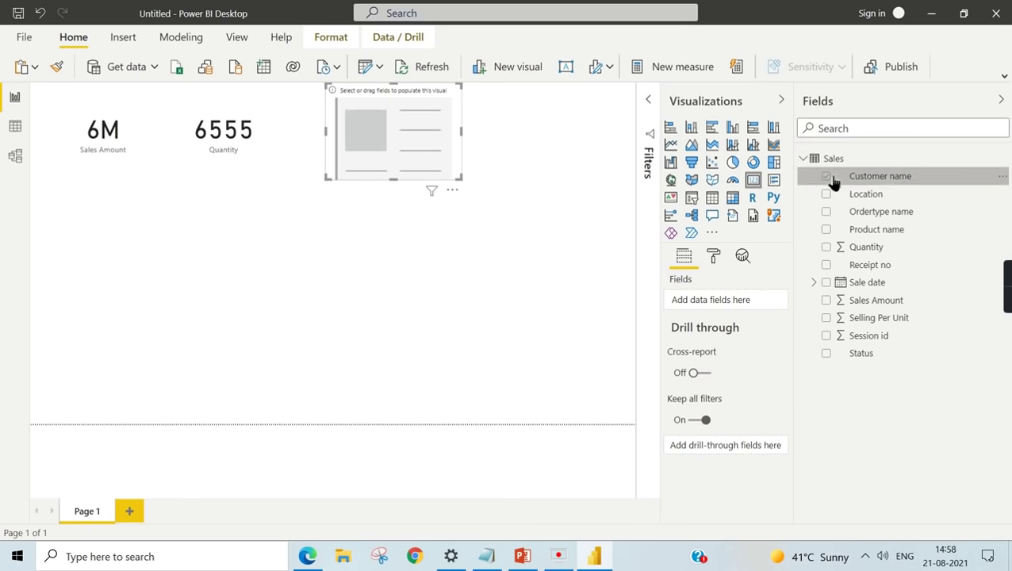
{"action": "left_click_drag", "start_coordinate": [889, 181], "coordinate": [773, 306]}
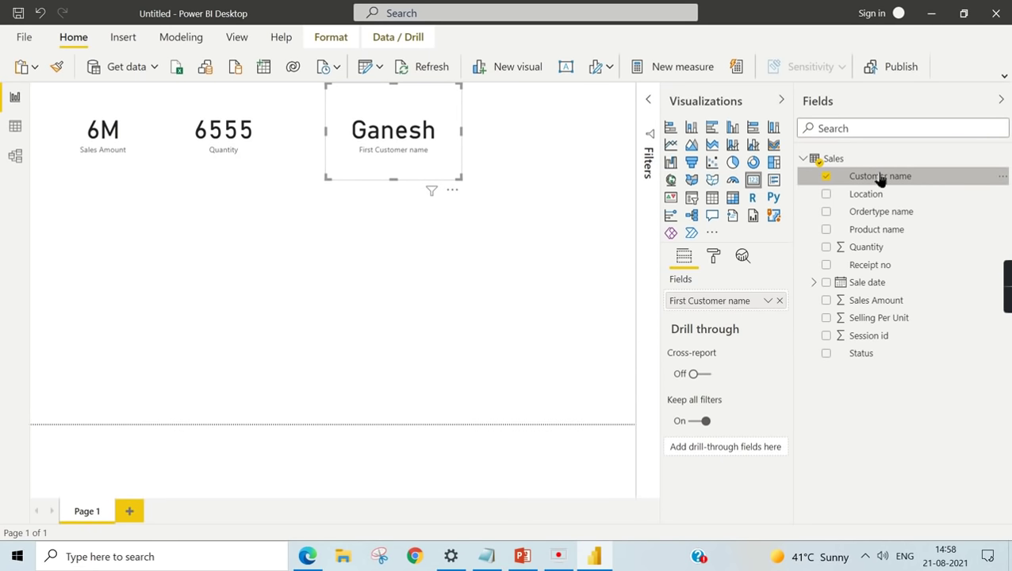
{"action": "left_click", "coordinate": [826, 176]}
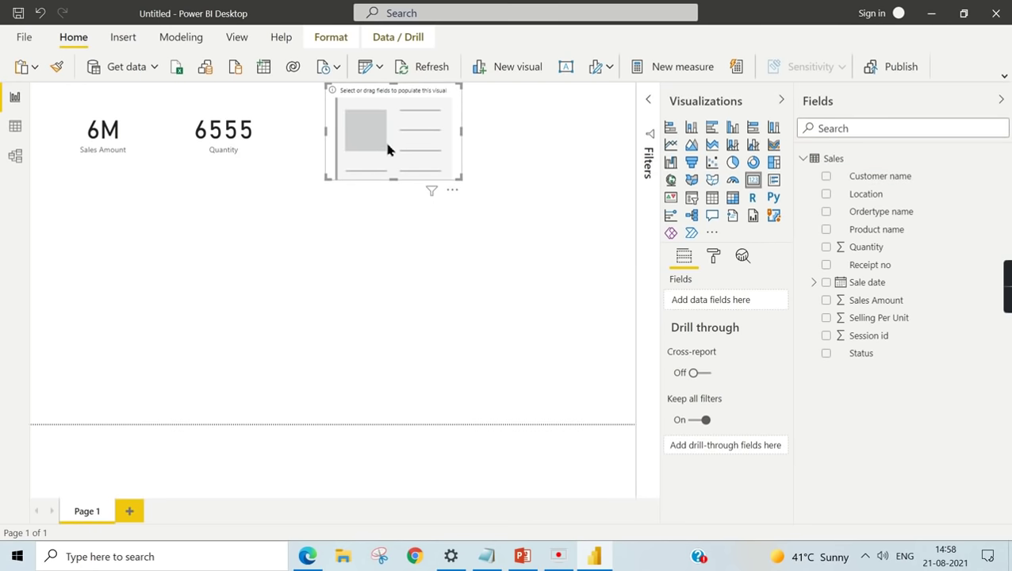
{"action": "key", "text": "Delete"}
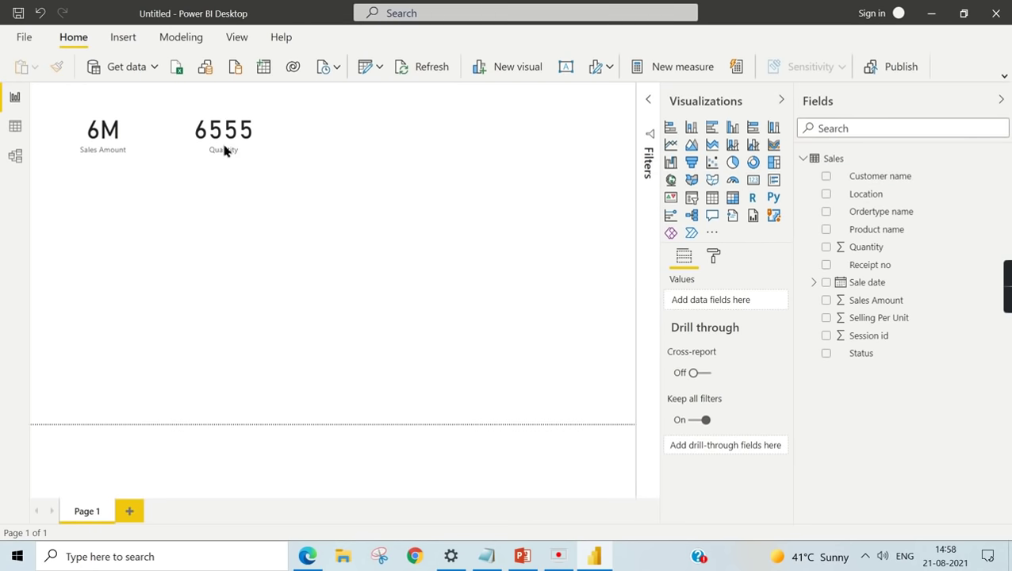
{"action": "left_click", "coordinate": [120, 172]}
{"action": "left_click", "coordinate": [215, 157]}
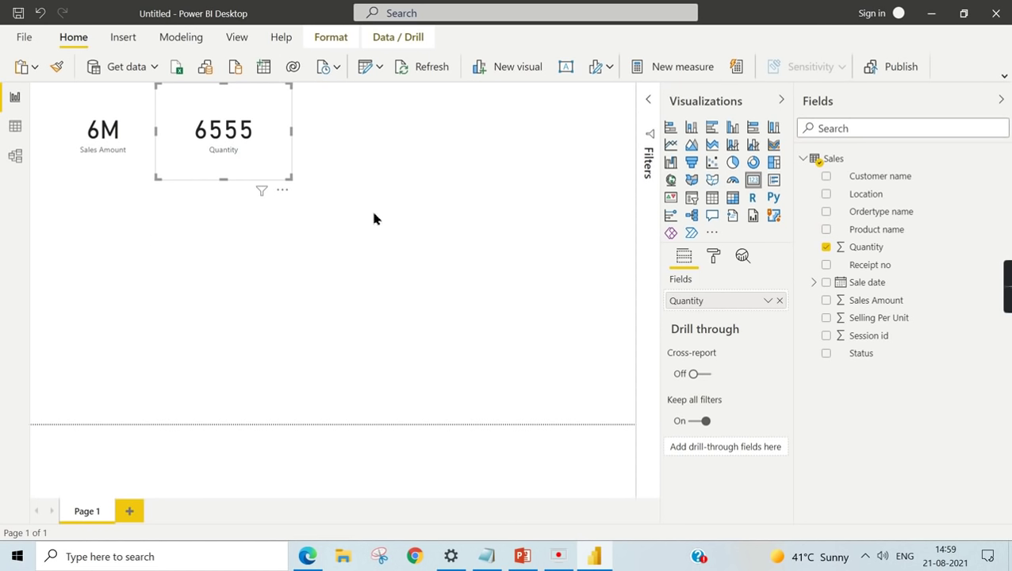
{"action": "left_click", "coordinate": [481, 210]}
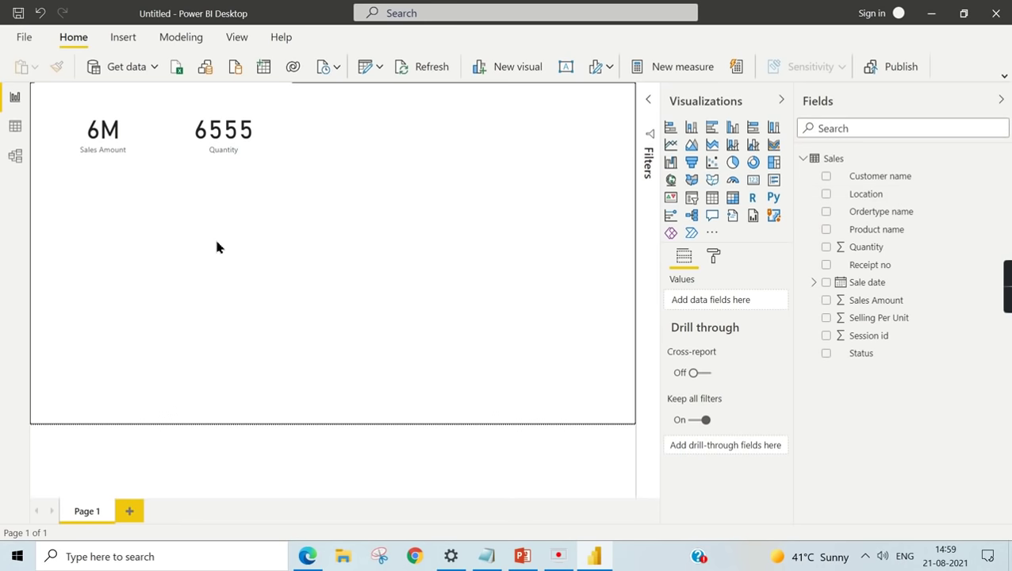
Step: Add an enlarged clustered column chart plotting Sales Amount by Sale date years 2016–2018
{"action": "left_click", "coordinate": [733, 130]}
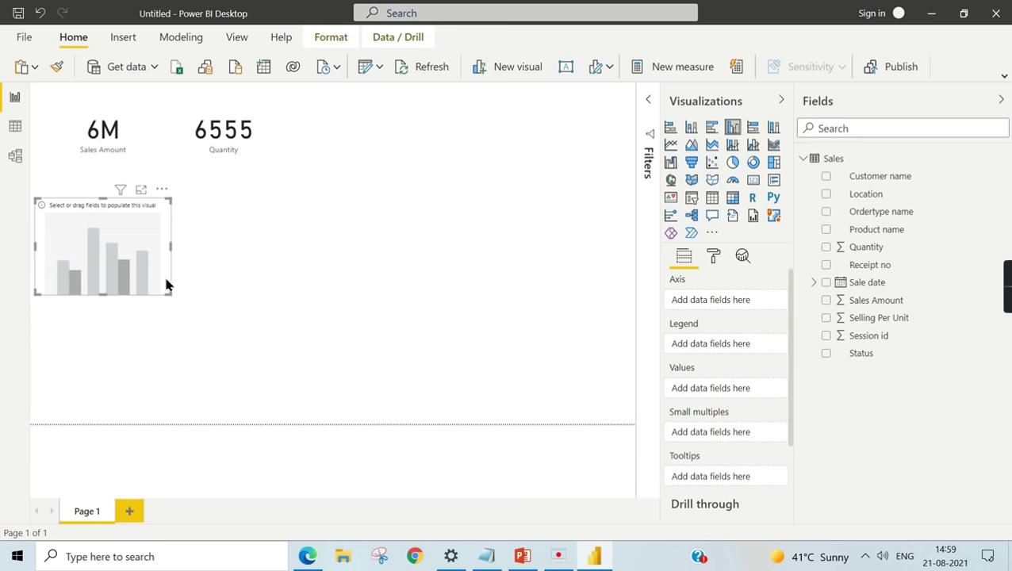
{"action": "left_click_drag", "start_coordinate": [170, 292], "coordinate": [342, 323]}
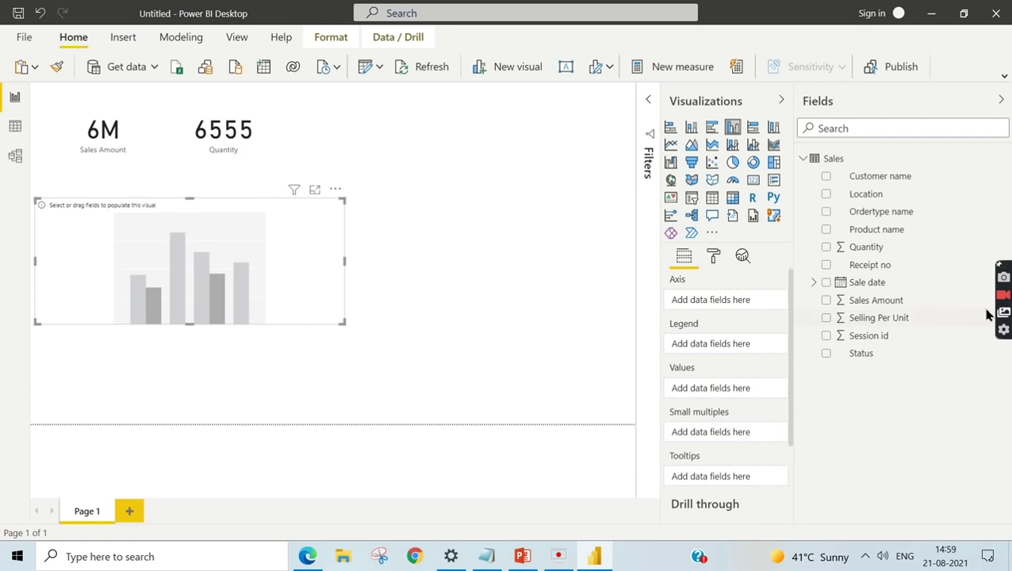
{"action": "left_click", "coordinate": [826, 283]}
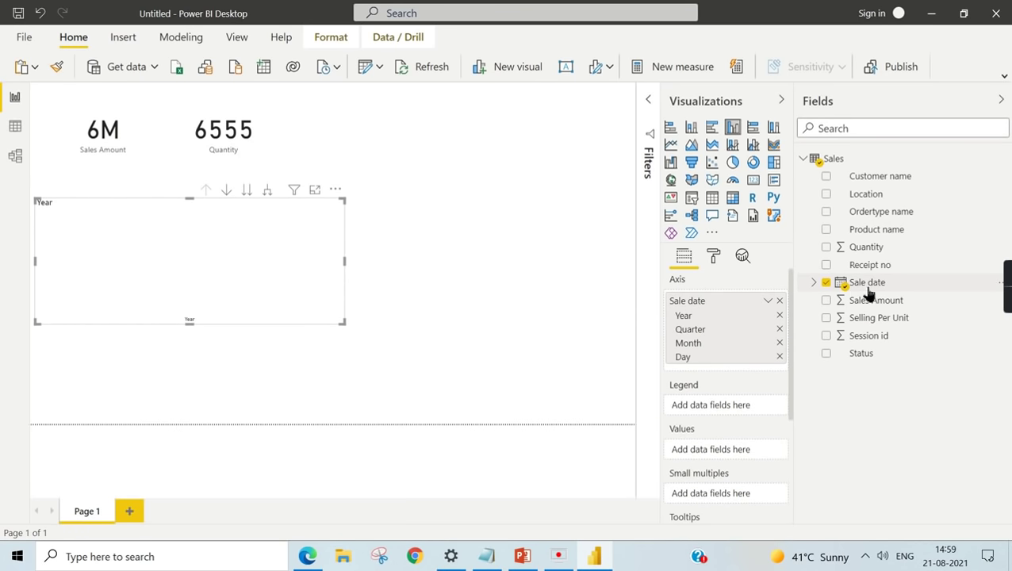
{"action": "left_click_drag", "start_coordinate": [346, 323], "coordinate": [401, 363]}
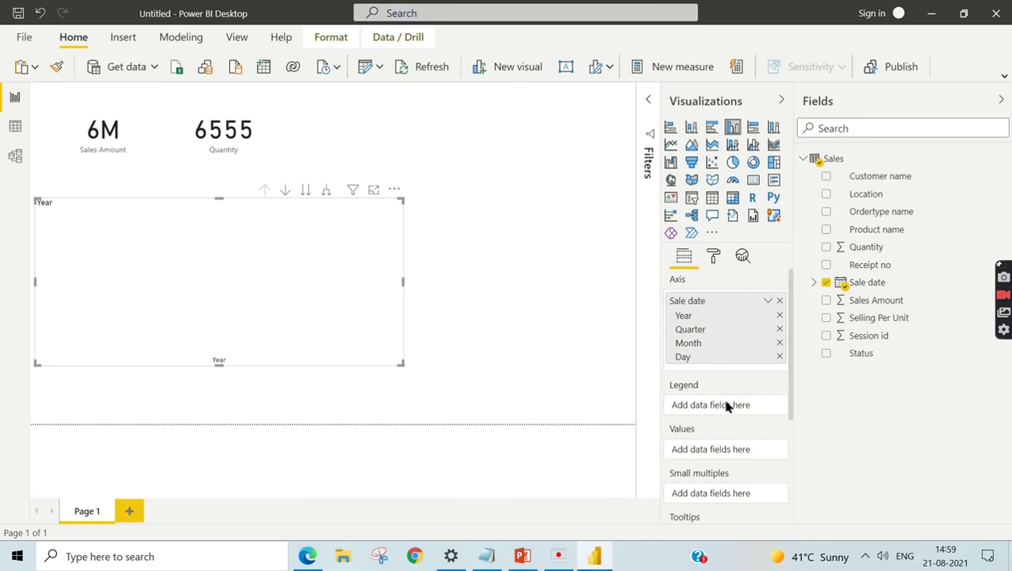
{"action": "left_click", "coordinate": [827, 302]}
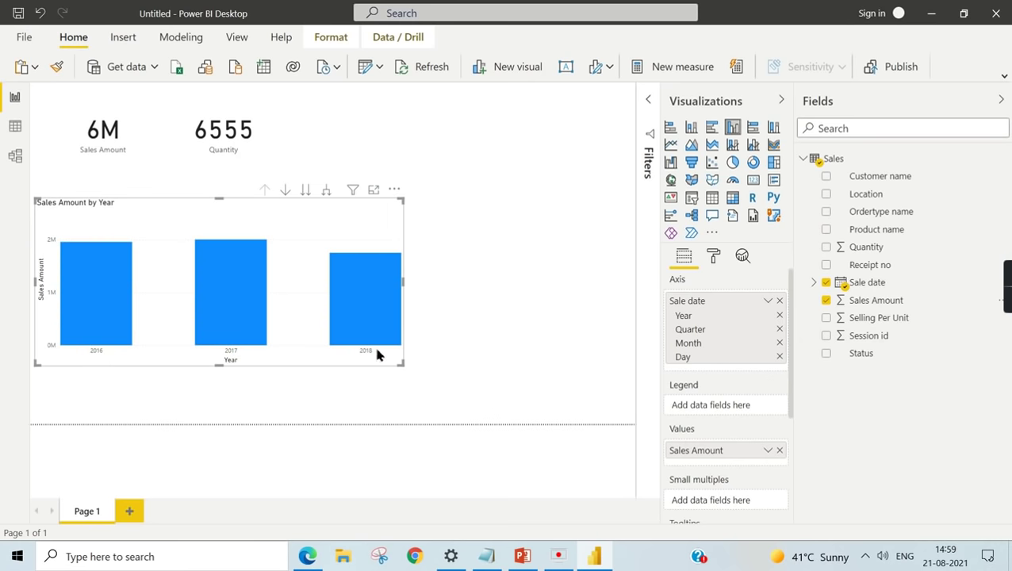
Step: Raise the column chart's x-axis label text size to 11 pt
{"action": "left_click", "coordinate": [711, 256]}
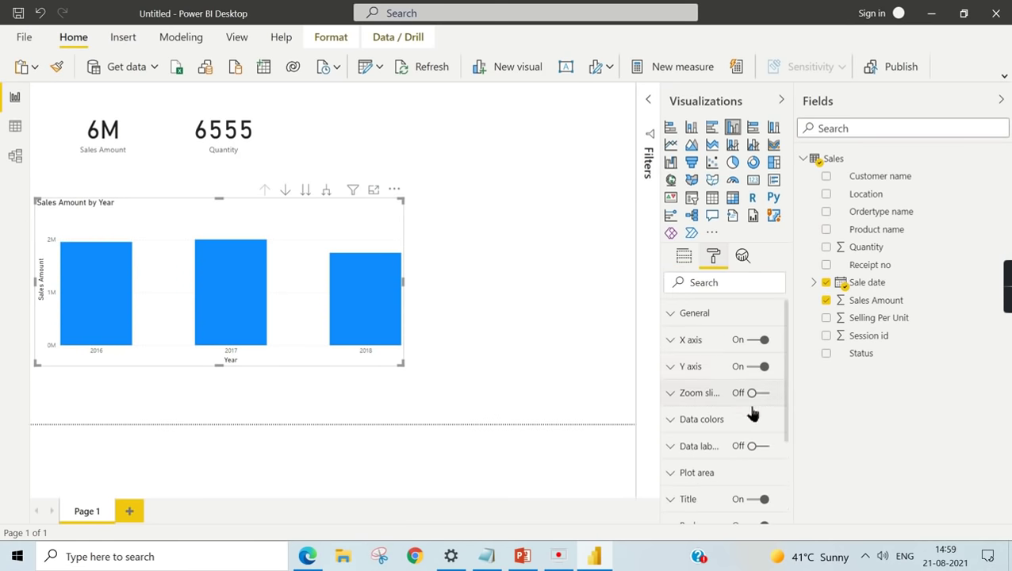
{"action": "left_click", "coordinate": [687, 341]}
{"action": "scroll", "coordinate": [738, 367], "scroll_direction": "down", "scroll_amount": 4}
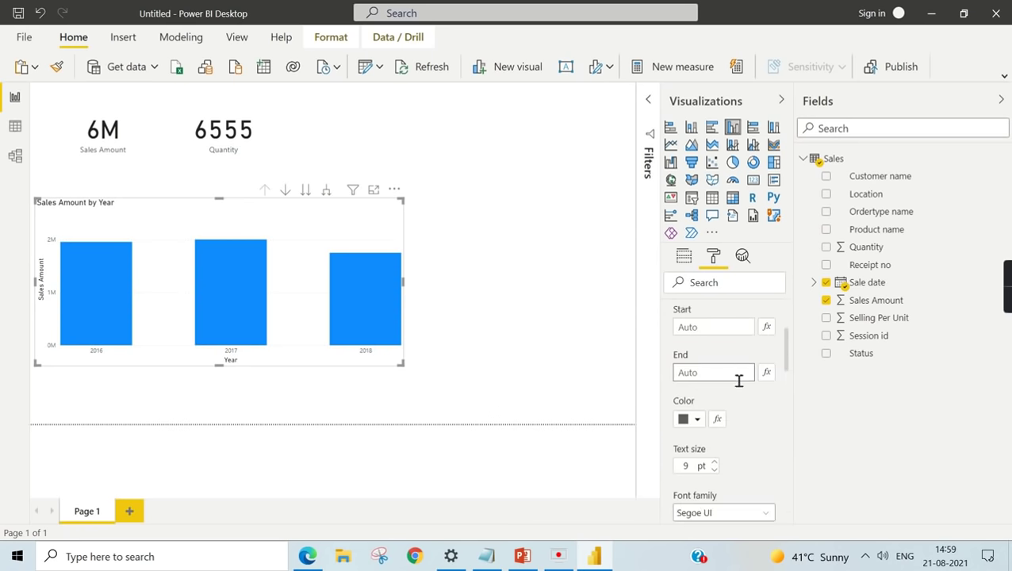
{"action": "left_click", "coordinate": [714, 388]}
{"action": "left_click", "coordinate": [713, 389]}
{"action": "left_click", "coordinate": [714, 388]}
{"action": "left_click", "coordinate": [714, 388]}
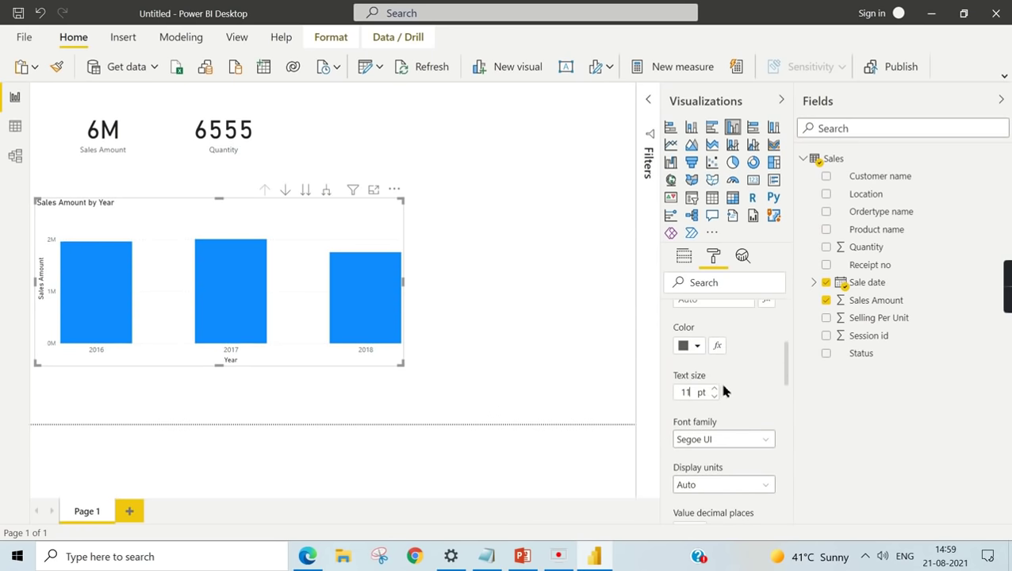
Step: Set the Sales Amount card's category label to 18 pt and Format Painter it onto the Quantity card
{"action": "left_click", "coordinate": [112, 125]}
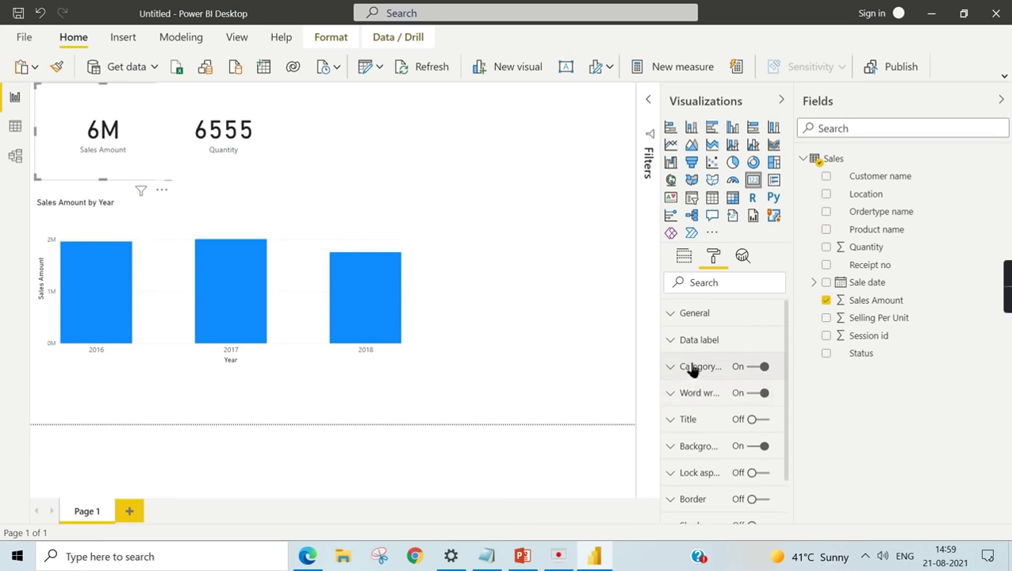
{"action": "left_click", "coordinate": [729, 367]}
{"action": "left_click", "coordinate": [714, 381]}
{"action": "left_click", "coordinate": [714, 381]}
{"action": "left_click", "coordinate": [714, 381]}
{"action": "left_click", "coordinate": [714, 381]}
{"action": "left_click", "coordinate": [714, 380]}
{"action": "left_click", "coordinate": [715, 380]}
{"action": "left_click", "coordinate": [274, 133]}
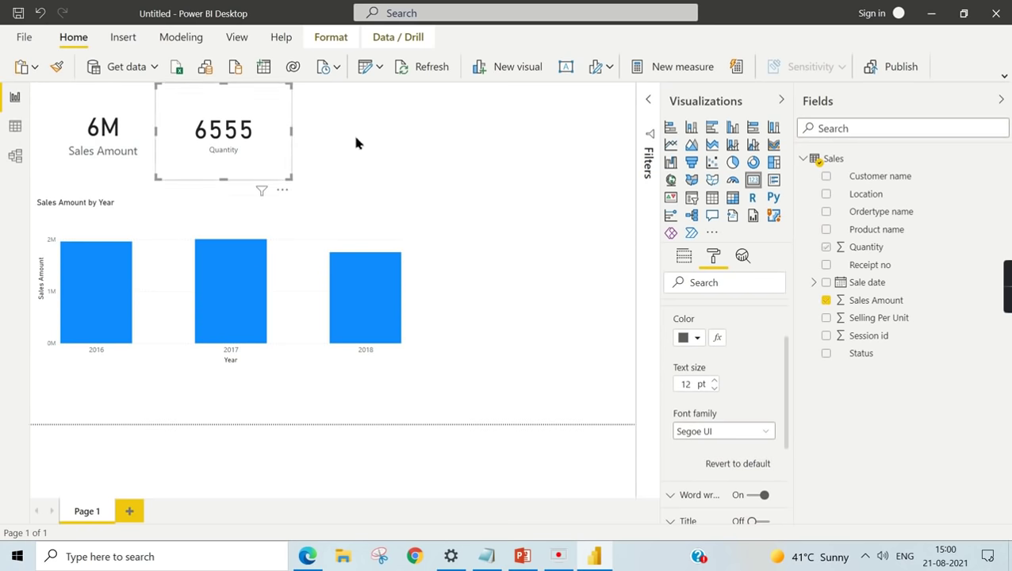
{"action": "left_click", "coordinate": [116, 125]}
{"action": "left_click", "coordinate": [57, 67]}
{"action": "left_click", "coordinate": [222, 125]}
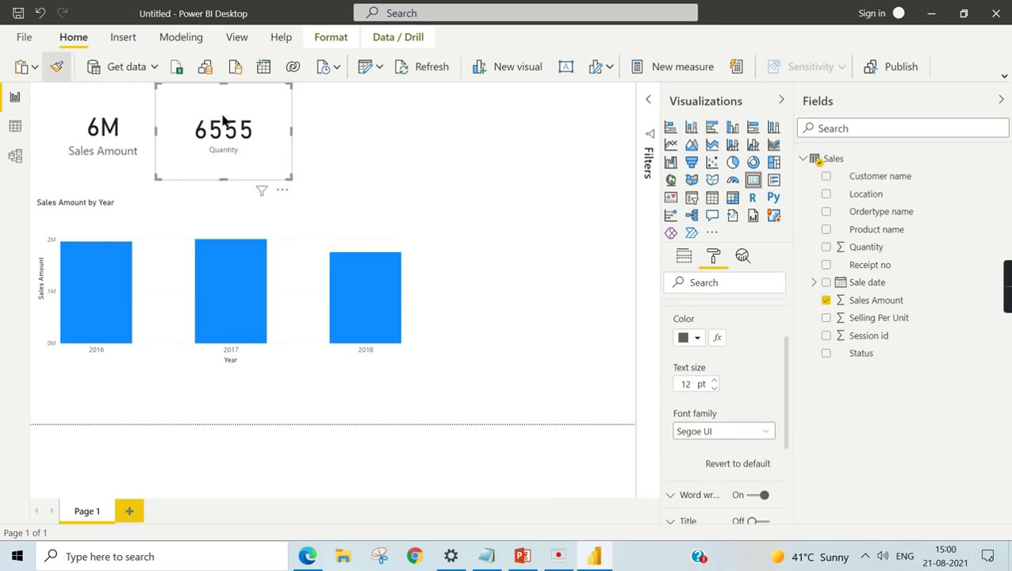
{"action": "left_click", "coordinate": [396, 235]}
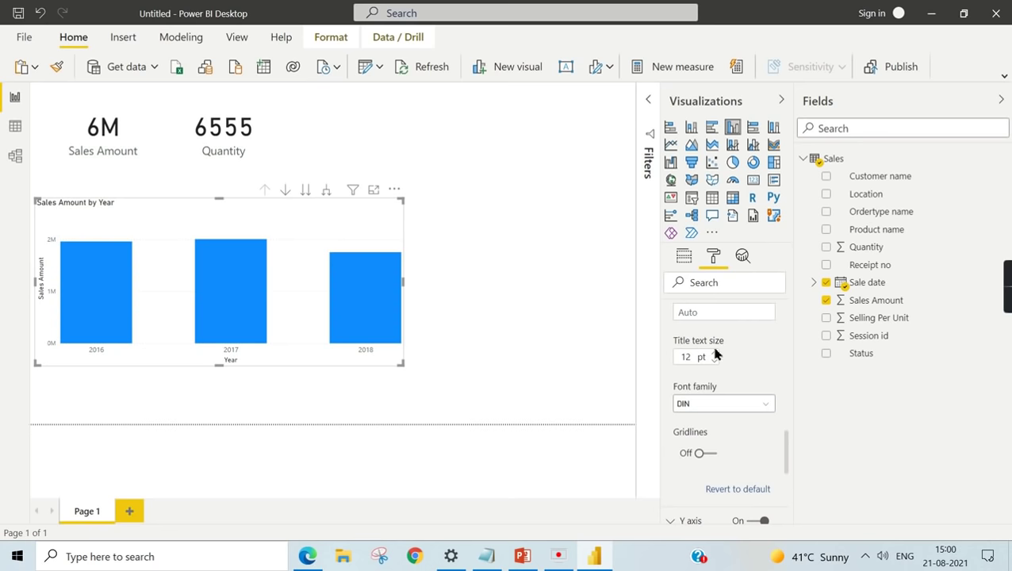
Step: Increase the chart's x-axis year label text size to 16 pt
{"action": "scroll", "coordinate": [725, 353], "scroll_direction": "up", "scroll_amount": 3}
{"action": "scroll", "coordinate": [706, 348], "scroll_direction": "up", "scroll_amount": 10}
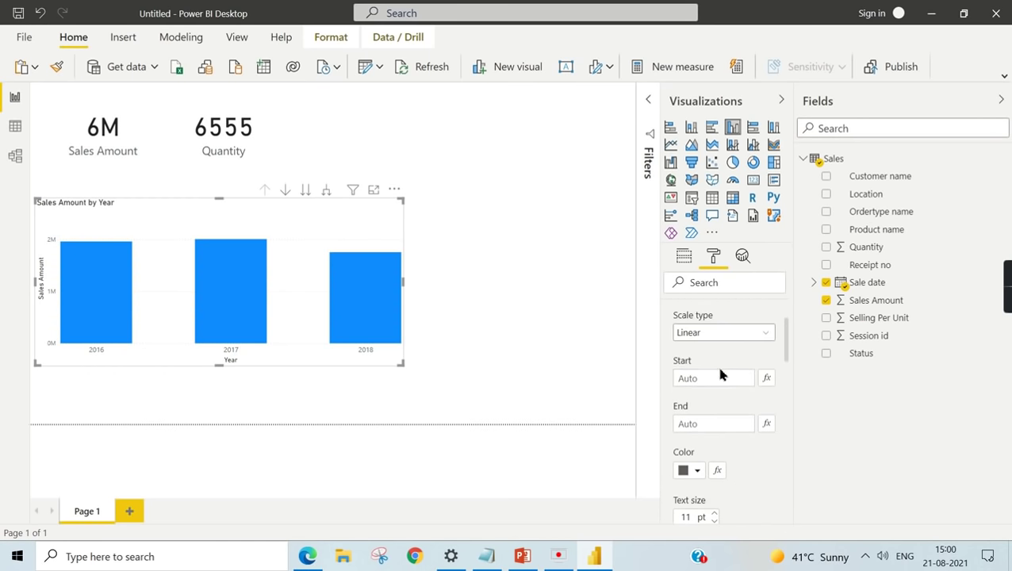
{"action": "left_click", "coordinate": [700, 347]}
{"action": "left_click", "coordinate": [702, 347]}
{"action": "scroll", "coordinate": [718, 379], "scroll_direction": "down", "scroll_amount": 8}
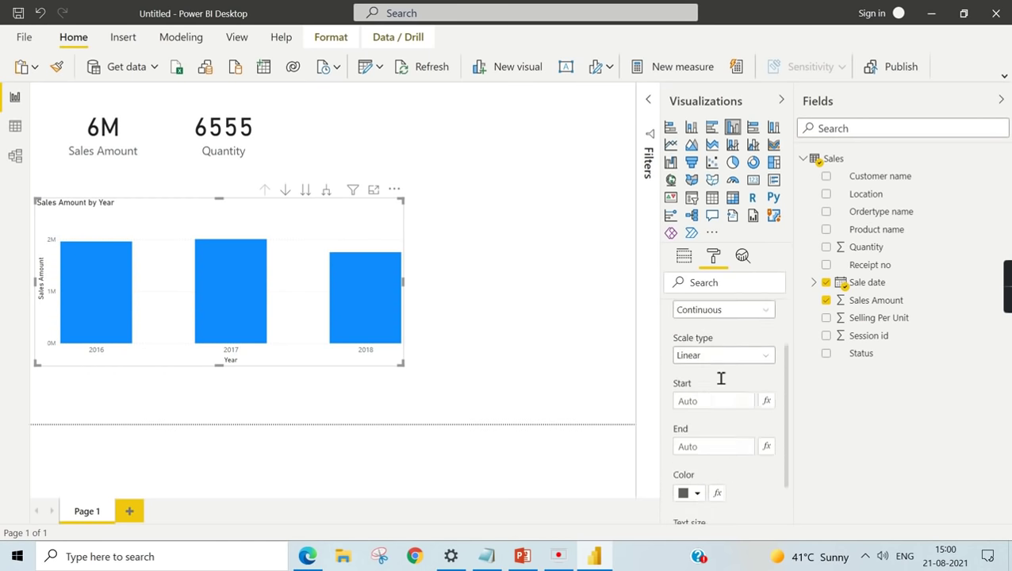
{"action": "scroll", "coordinate": [750, 411], "scroll_direction": "down", "scroll_amount": 3}
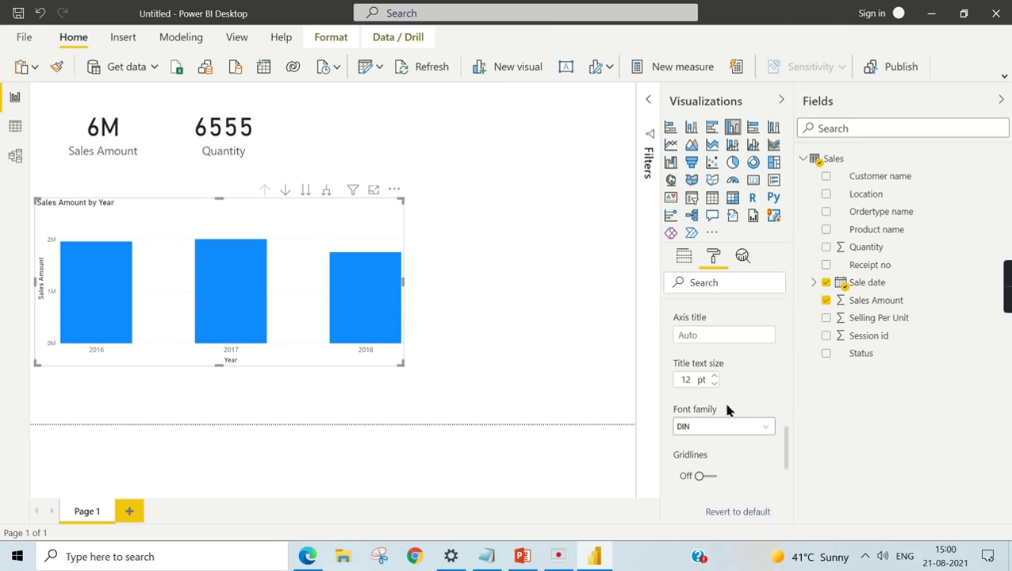
{"action": "scroll", "coordinate": [719, 379], "scroll_direction": "up", "scroll_amount": 5}
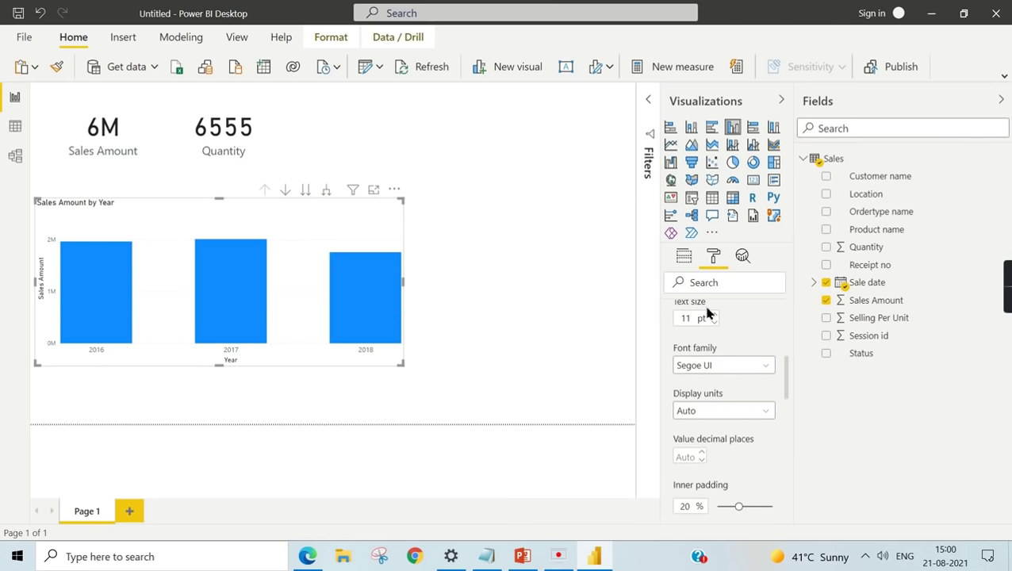
{"action": "left_click", "coordinate": [715, 314]}
{"action": "left_click", "coordinate": [714, 314]}
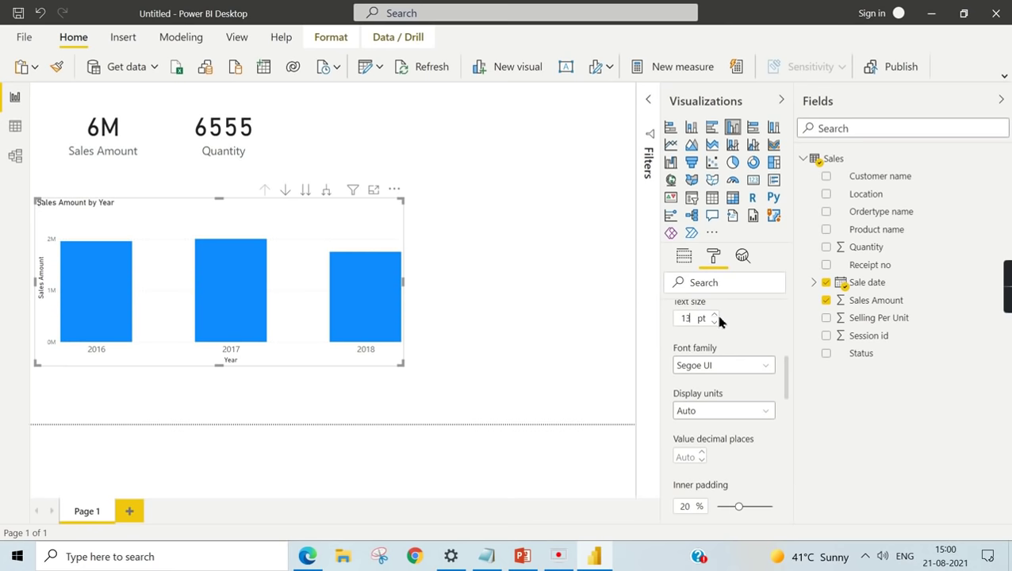
{"action": "left_click", "coordinate": [715, 315]}
{"action": "left_click", "coordinate": [714, 315]}
{"action": "left_click", "coordinate": [714, 315]}
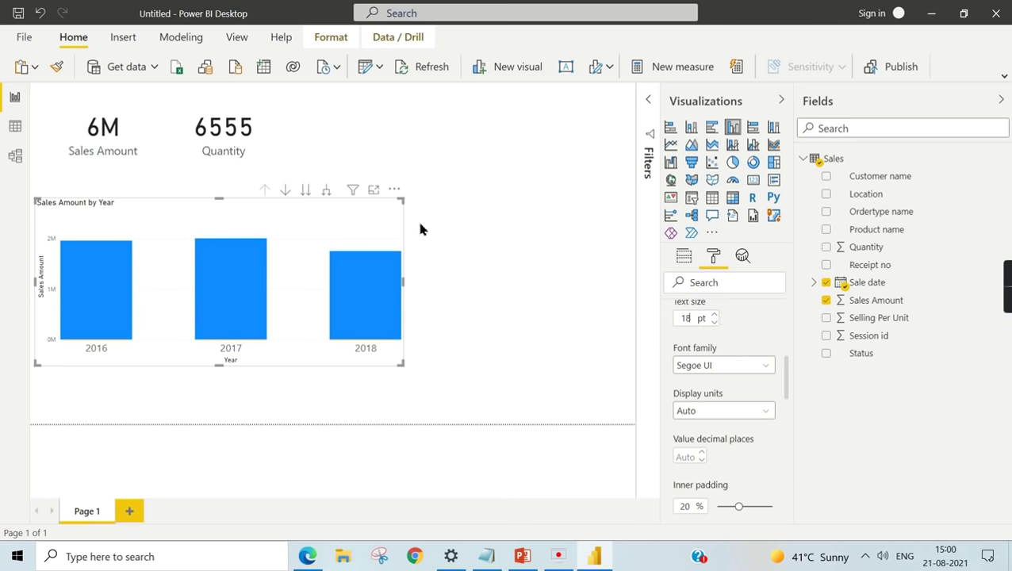
Step: Enlarge the Sales Amount by Year chart and collapse the X axis settings
{"action": "left_click_drag", "start_coordinate": [399, 363], "coordinate": [435, 392]}
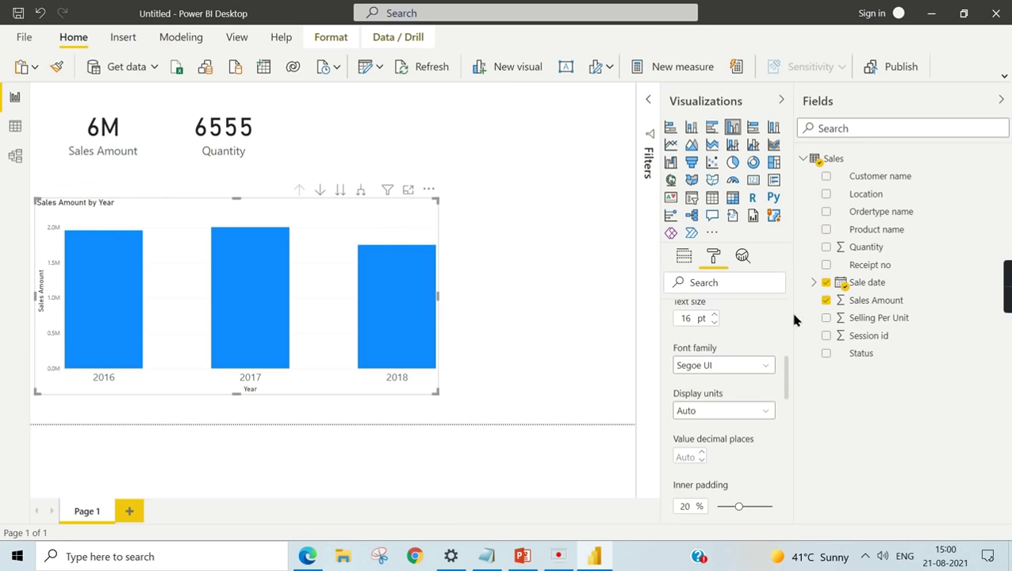
{"action": "scroll", "coordinate": [739, 335], "scroll_direction": "up", "scroll_amount": 3}
{"action": "scroll", "coordinate": [730, 349], "scroll_direction": "up", "scroll_amount": 2}
{"action": "left_click", "coordinate": [681, 342]}
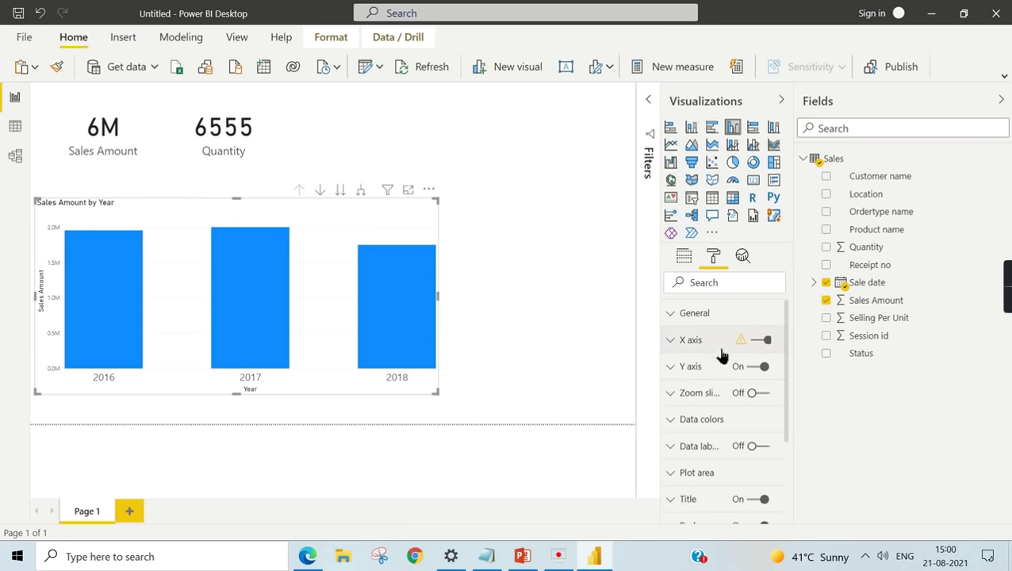
Step: Turn on data labels for the column chart and enlarge their text
{"action": "left_click", "coordinate": [707, 449]}
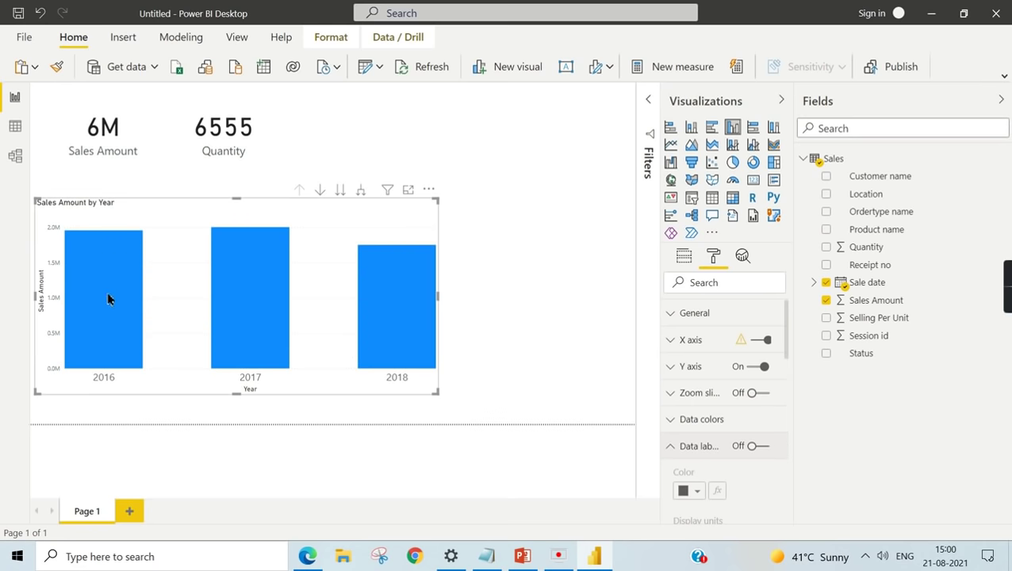
{"action": "left_click", "coordinate": [768, 447]}
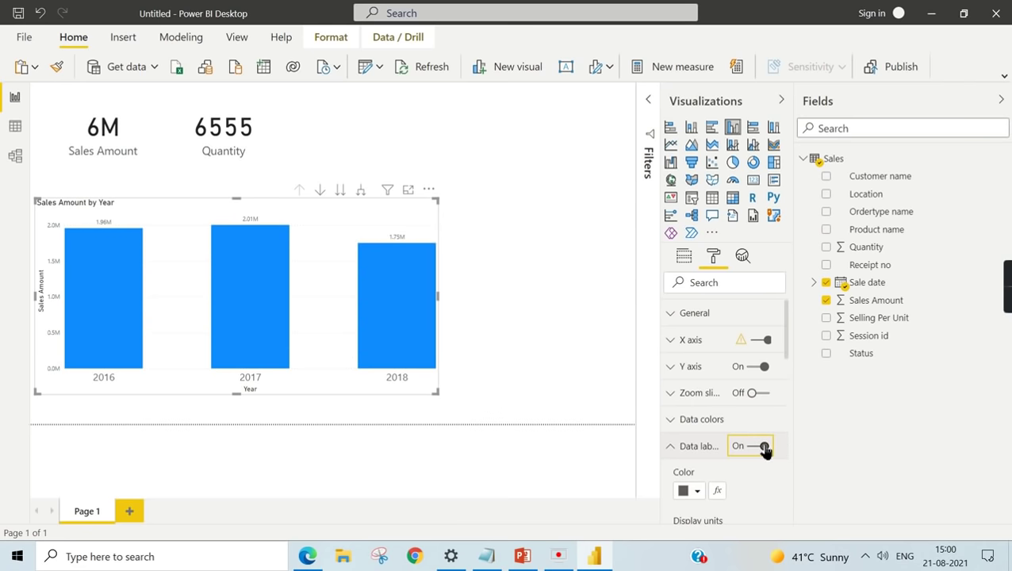
{"action": "scroll", "coordinate": [743, 459], "scroll_direction": "down", "scroll_amount": 3}
{"action": "scroll", "coordinate": [728, 361], "scroll_direction": "down", "scroll_amount": 2}
{"action": "left_click", "coordinate": [715, 474]}
{"action": "left_click", "coordinate": [714, 474]}
{"action": "left_click", "coordinate": [716, 477]}
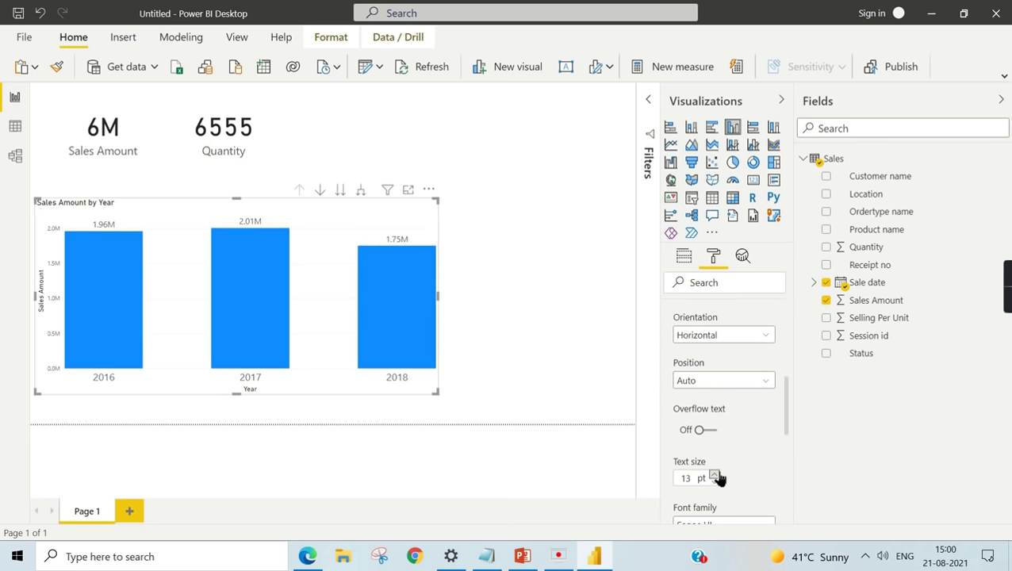
{"action": "left_click", "coordinate": [714, 475]}
{"action": "left_click", "coordinate": [714, 474]}
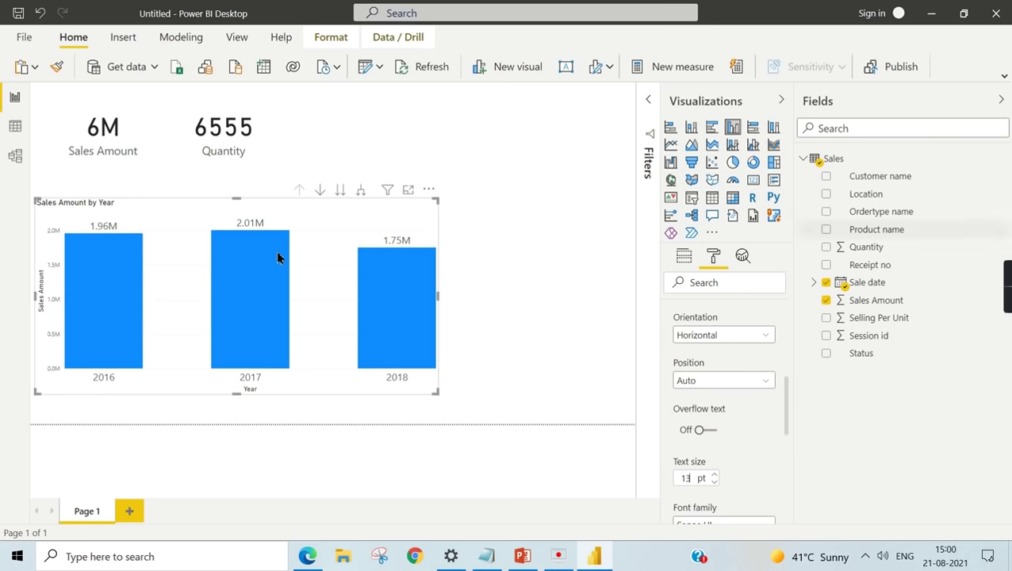
Step: Set the data label display units to None, showing 1960000, 2005650 and 1753550
{"action": "scroll", "coordinate": [707, 519], "scroll_direction": "down", "scroll_amount": 2}
{"action": "scroll", "coordinate": [745, 393], "scroll_direction": "up", "scroll_amount": 5}
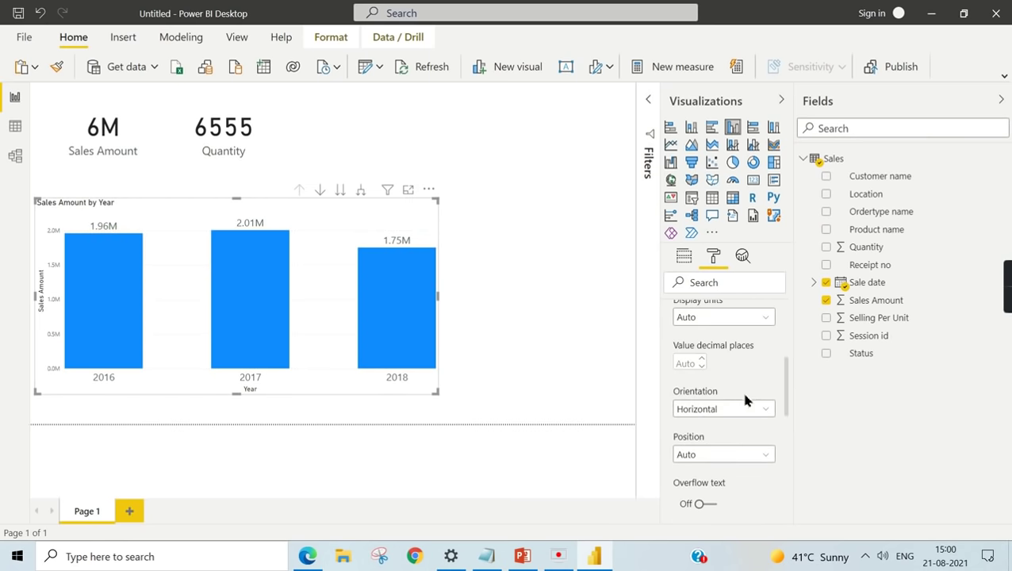
{"action": "scroll", "coordinate": [744, 420], "scroll_direction": "down", "scroll_amount": 2}
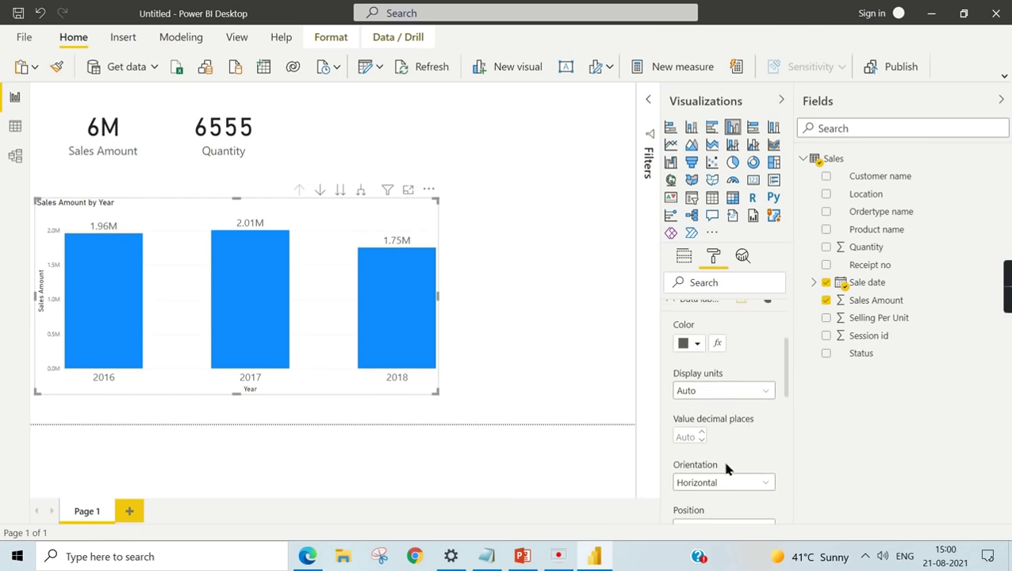
{"action": "scroll", "coordinate": [733, 439], "scroll_direction": "down", "scroll_amount": 4}
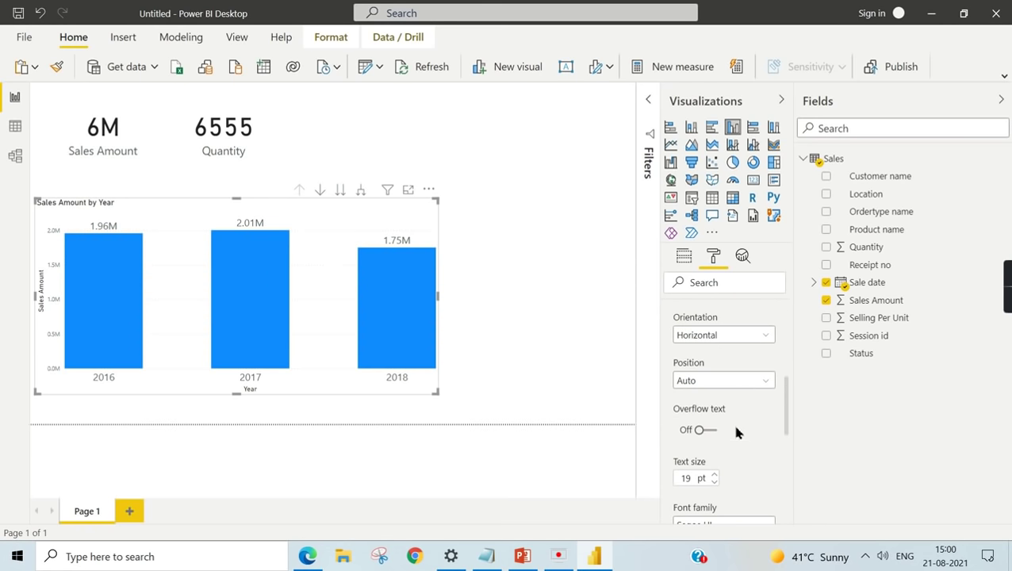
{"action": "scroll", "coordinate": [733, 339], "scroll_direction": "up", "scroll_amount": 4}
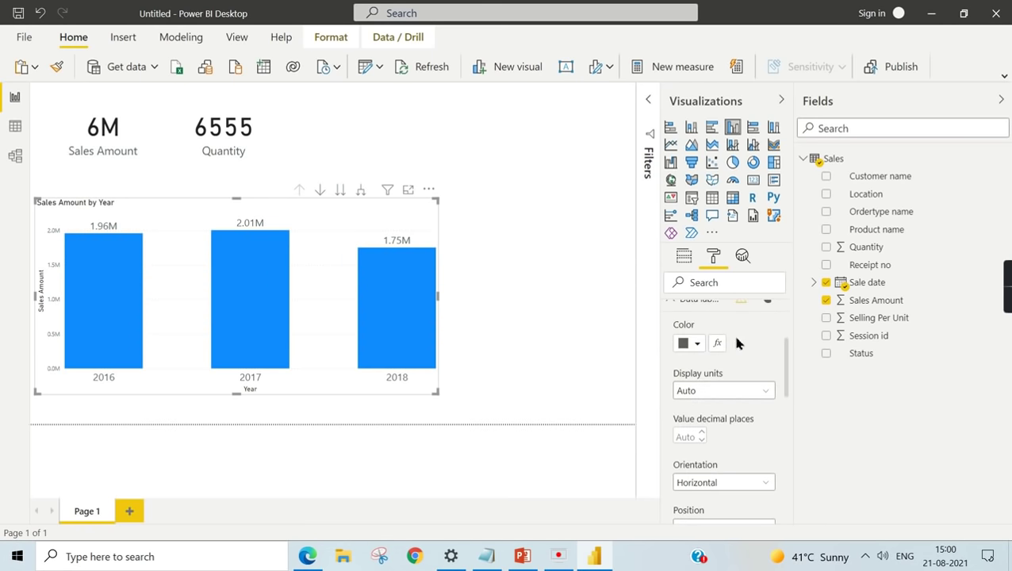
{"action": "left_click", "coordinate": [724, 391]}
{"action": "left_click", "coordinate": [704, 423]}
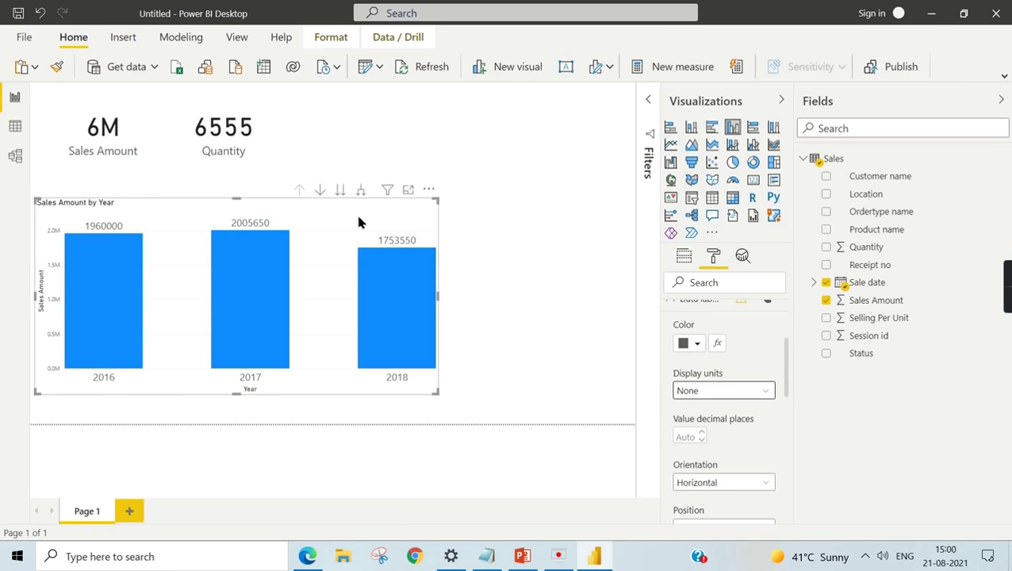
{"action": "left_click", "coordinate": [501, 204]}
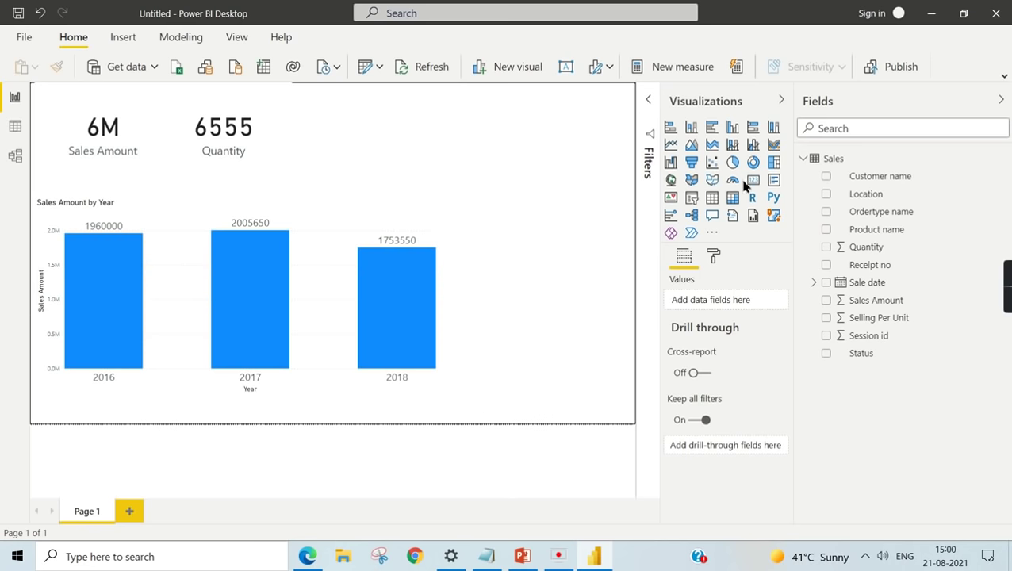
Step: Add a slicer listing Location values Bangalore, Chennai and Hyderabad
{"action": "left_click", "coordinate": [699, 203]}
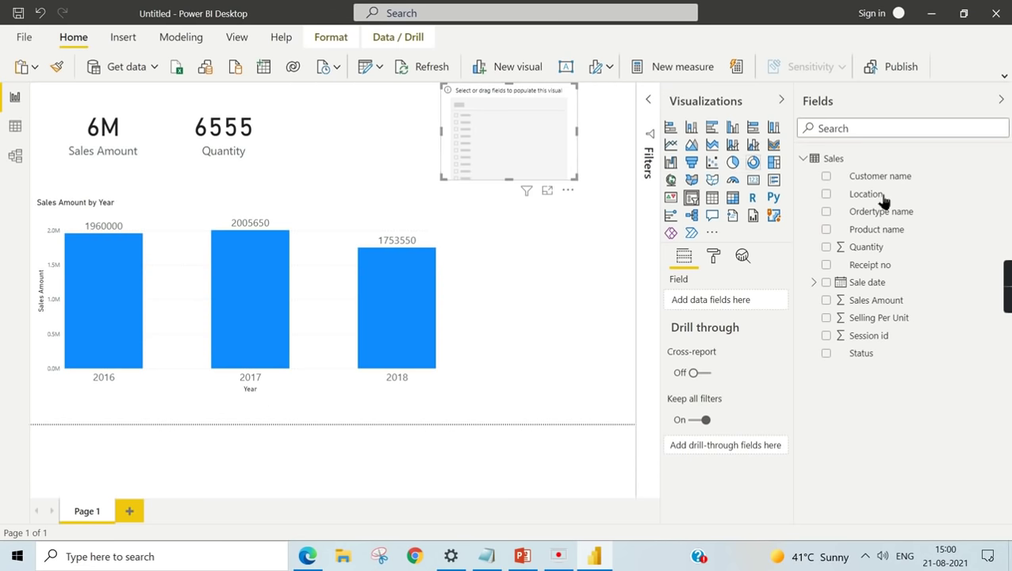
{"action": "left_click", "coordinate": [827, 194]}
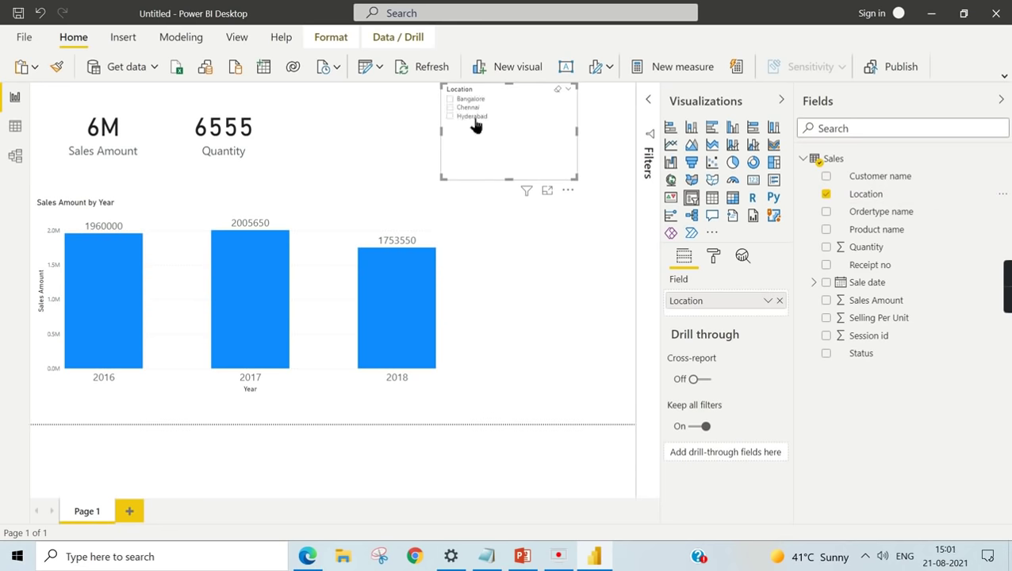
{"action": "left_click", "coordinate": [715, 261]}
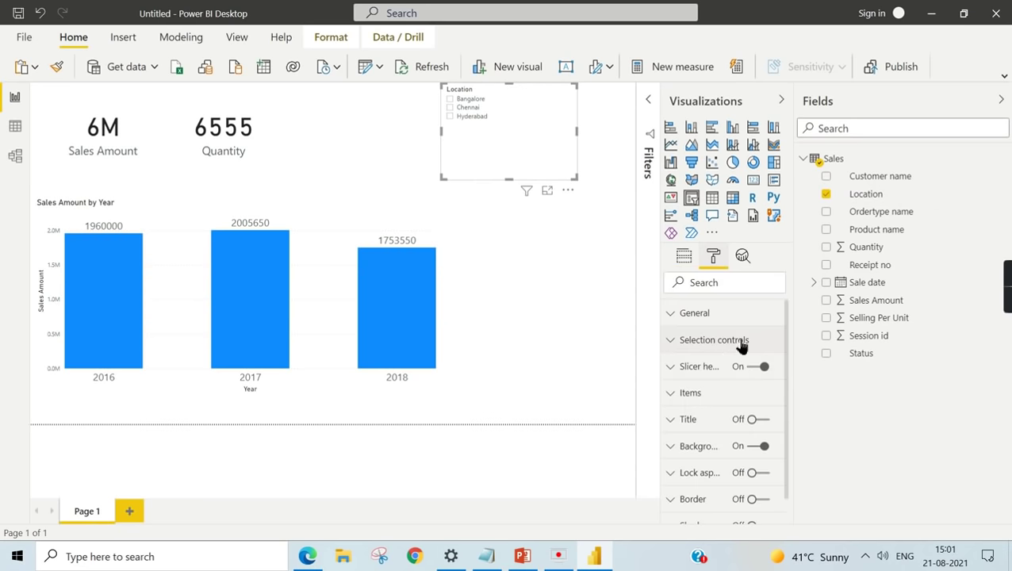
{"action": "left_click", "coordinate": [693, 394]}
Step: Increase the slicer item text size to 20 pt
{"action": "scroll", "coordinate": [722, 413], "scroll_direction": "down", "scroll_amount": 1}
{"action": "scroll", "coordinate": [722, 417], "scroll_direction": "down", "scroll_amount": 1}
{"action": "left_click", "coordinate": [715, 427]}
{"action": "left_click", "coordinate": [714, 427]}
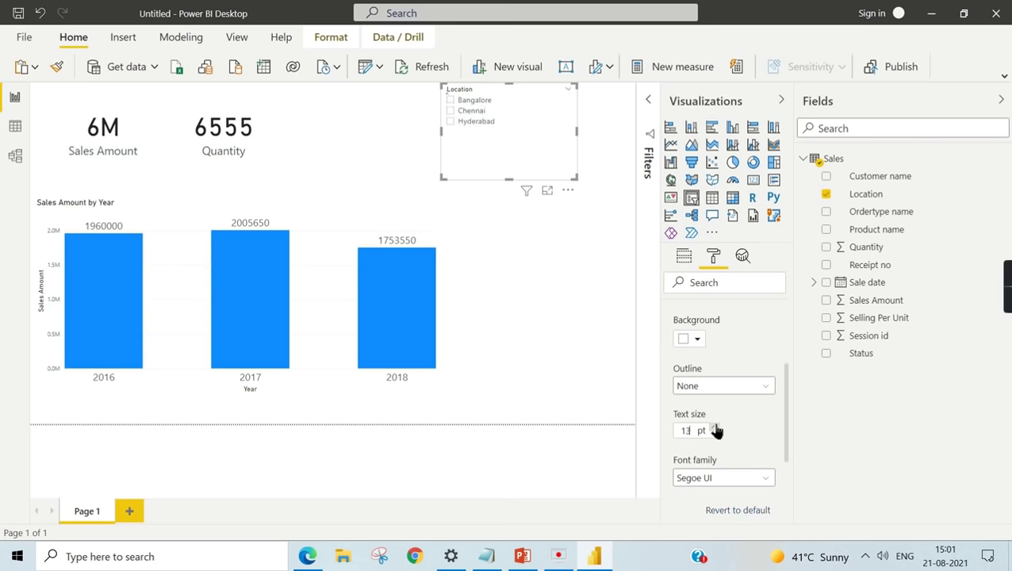
{"action": "left_click", "coordinate": [715, 426]}
{"action": "left_click", "coordinate": [715, 426]}
{"action": "left_click", "coordinate": [715, 427]}
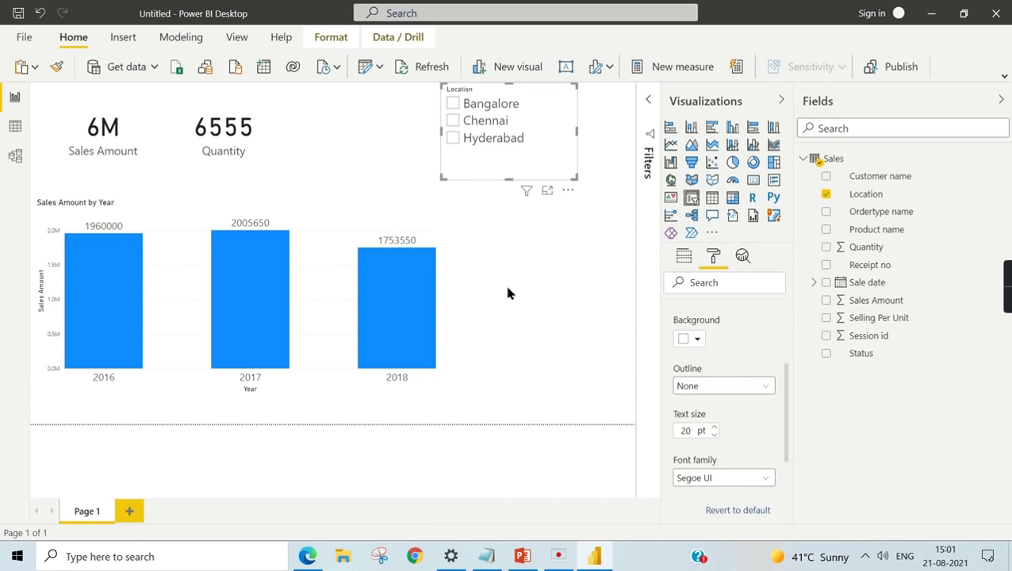
{"action": "left_click", "coordinate": [449, 243]}
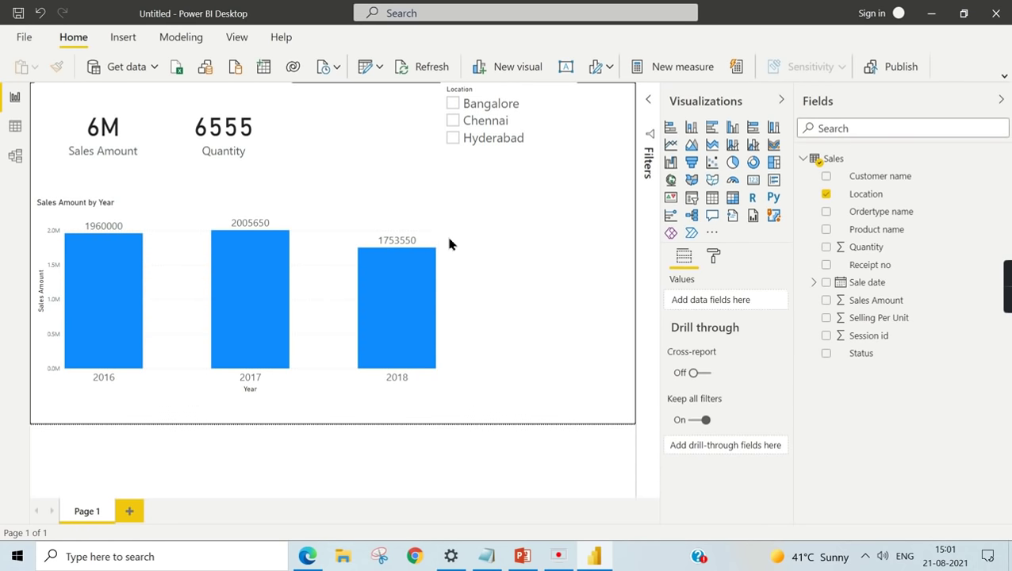
Step: Add a pie chart showing Quantity by Ordertype name
{"action": "left_click", "coordinate": [731, 162]}
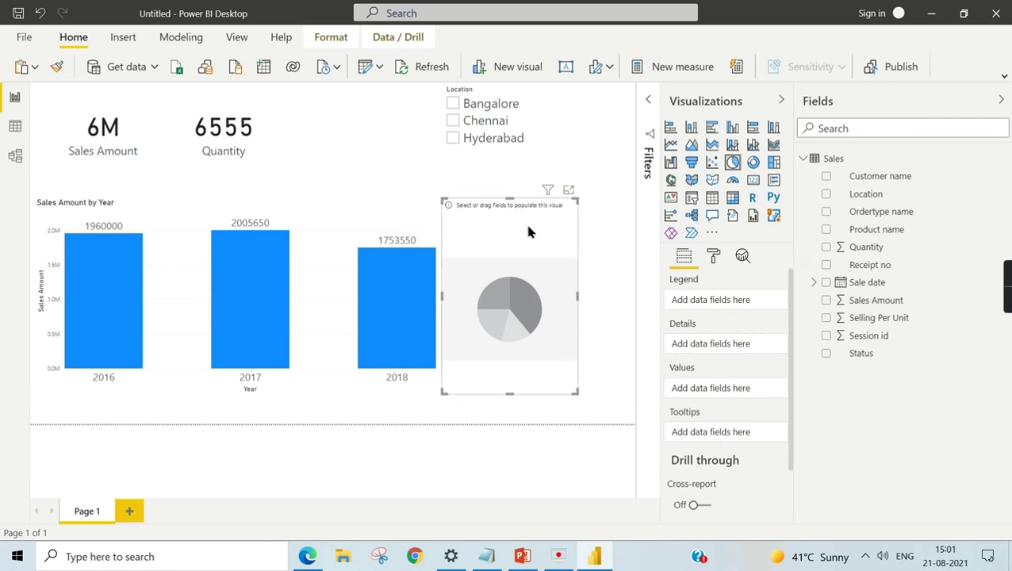
{"action": "left_click", "coordinate": [827, 212]}
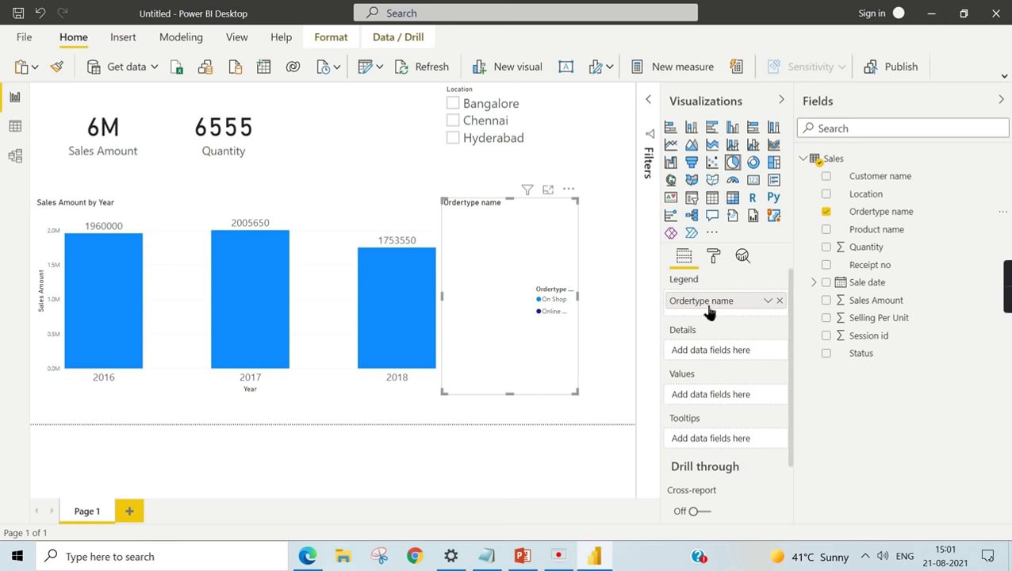
{"action": "left_click", "coordinate": [827, 247]}
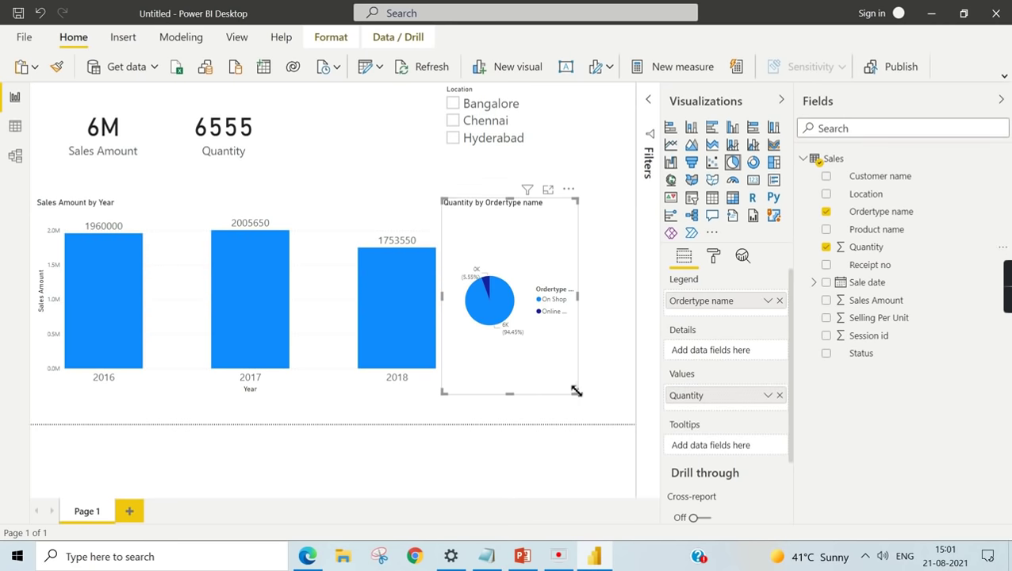
Step: Shrink the Sales Amount by Year chart and resize the pie to sit beside it
{"action": "left_click_drag", "start_coordinate": [577, 391], "coordinate": [636, 372]}
{"action": "left_click", "coordinate": [424, 205]}
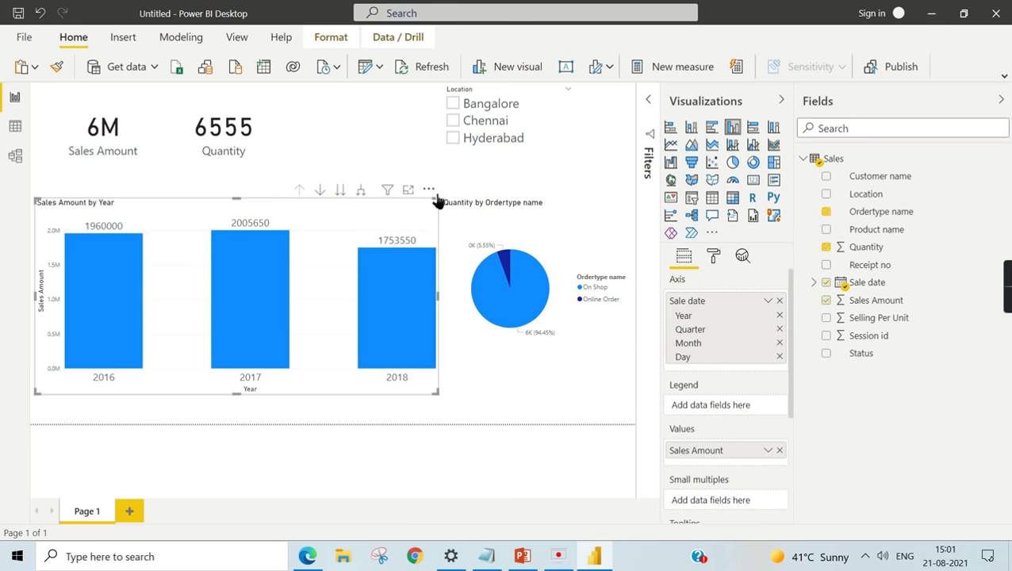
{"action": "left_click_drag", "start_coordinate": [436, 201], "coordinate": [385, 182]}
{"action": "left_click", "coordinate": [418, 208]}
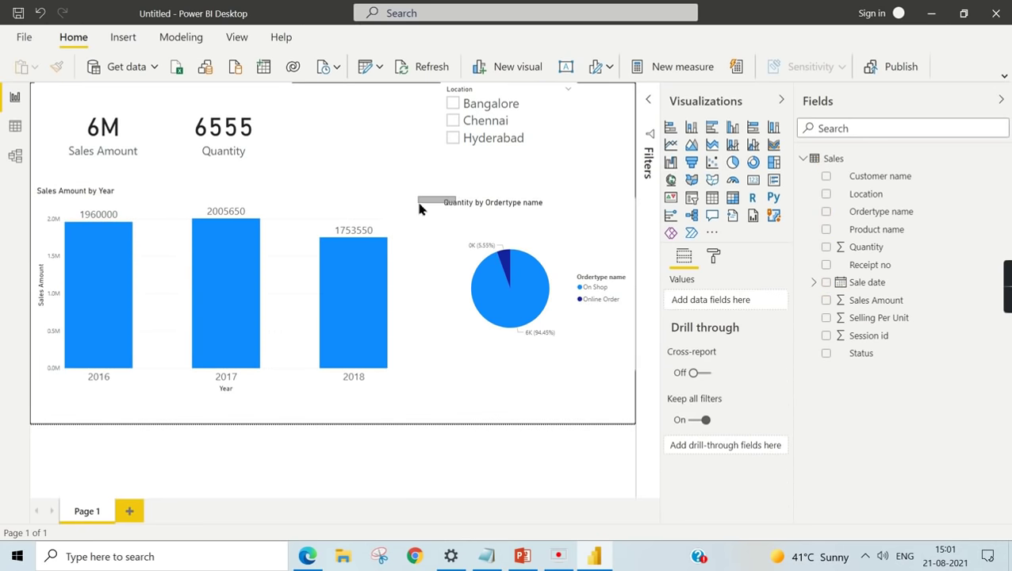
{"action": "left_click_drag", "start_coordinate": [475, 216], "coordinate": [447, 203]}
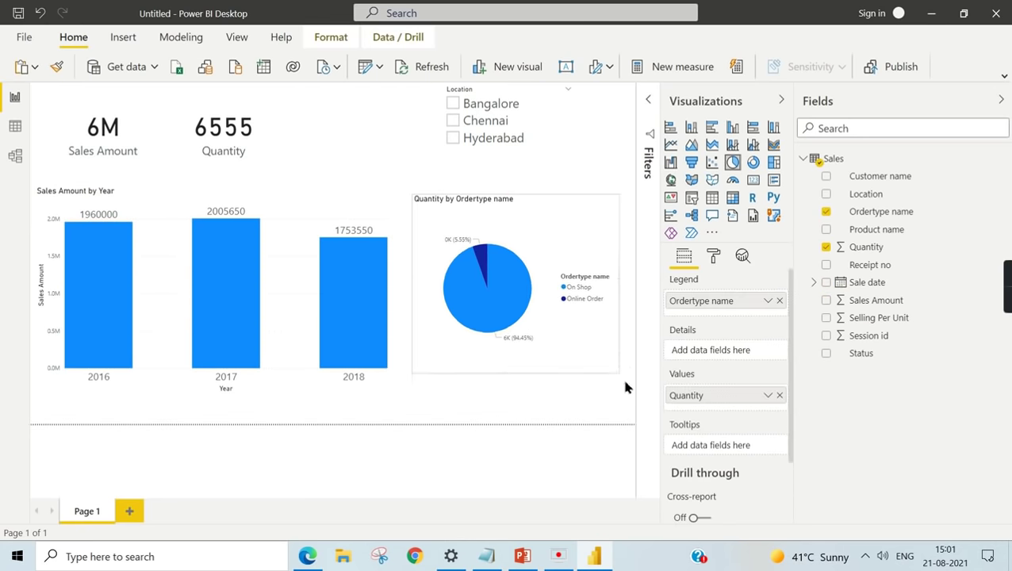
{"action": "left_click_drag", "start_coordinate": [628, 373], "coordinate": [634, 393]}
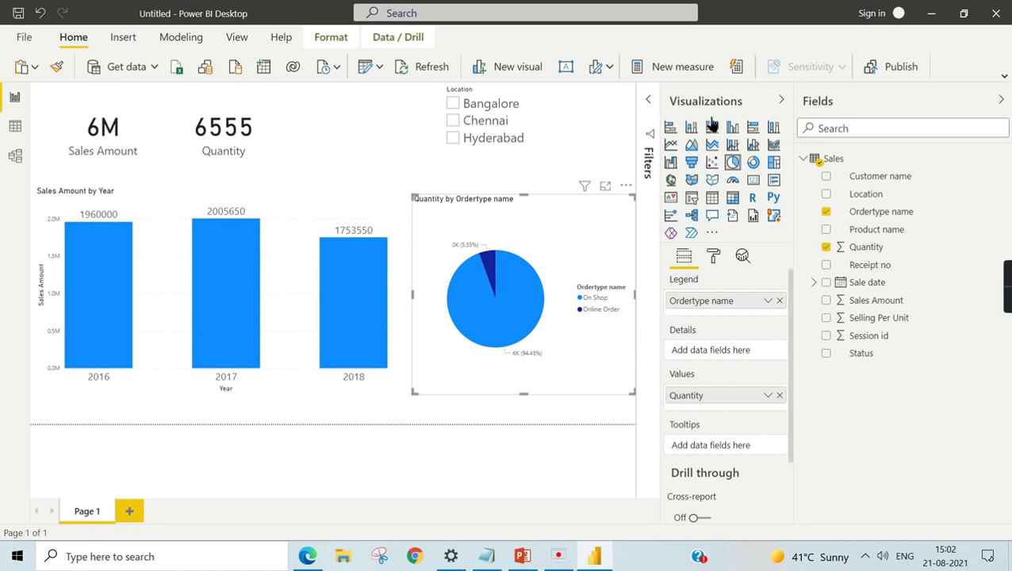
Step: Set the page background to light grey with 7% transparency
{"action": "left_click", "coordinate": [384, 125]}
{"action": "left_click", "coordinate": [713, 256]}
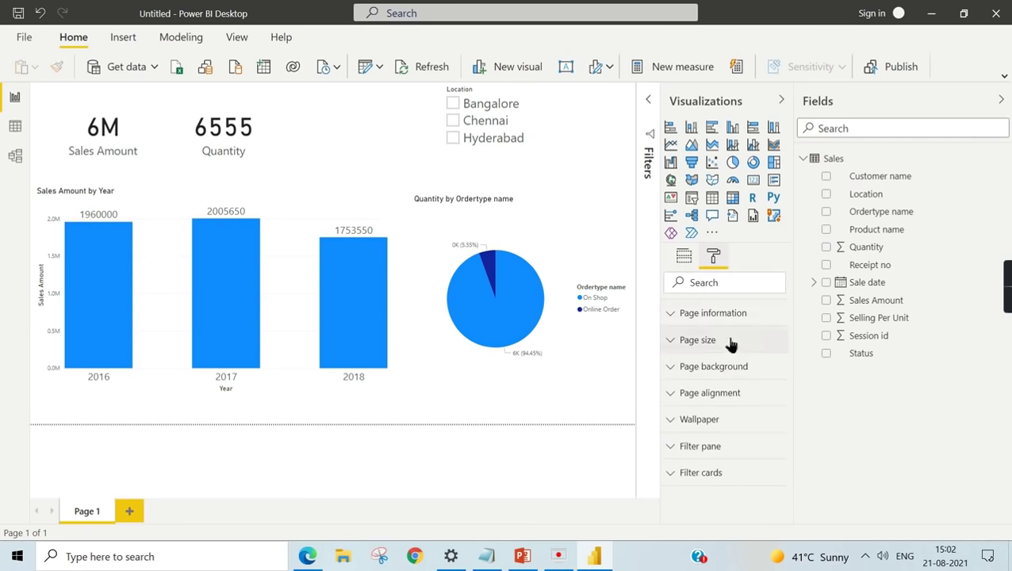
{"action": "left_click", "coordinate": [724, 368]}
{"action": "left_click", "coordinate": [689, 411]}
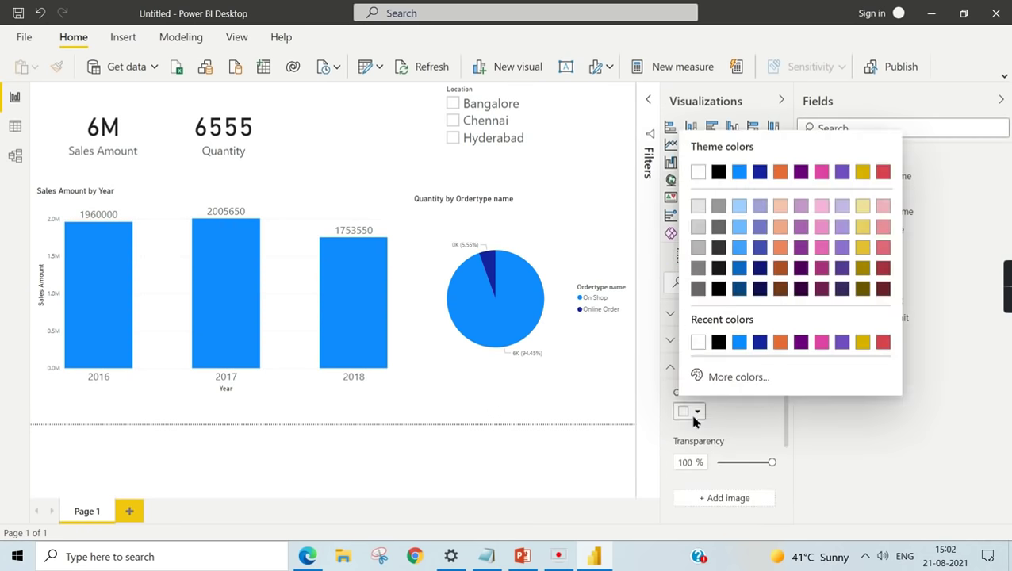
{"action": "left_click", "coordinate": [697, 207]}
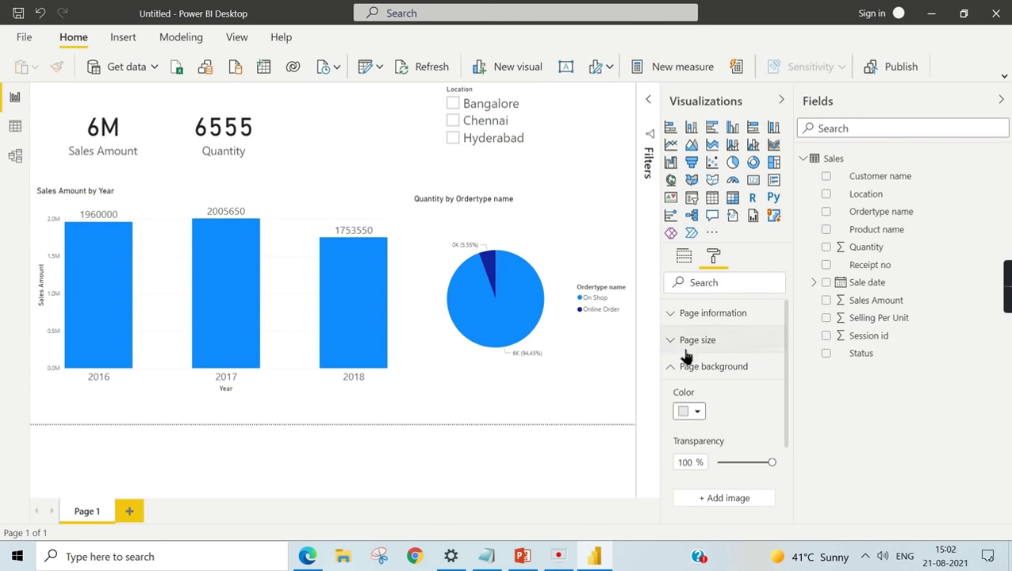
{"action": "left_click", "coordinate": [721, 463]}
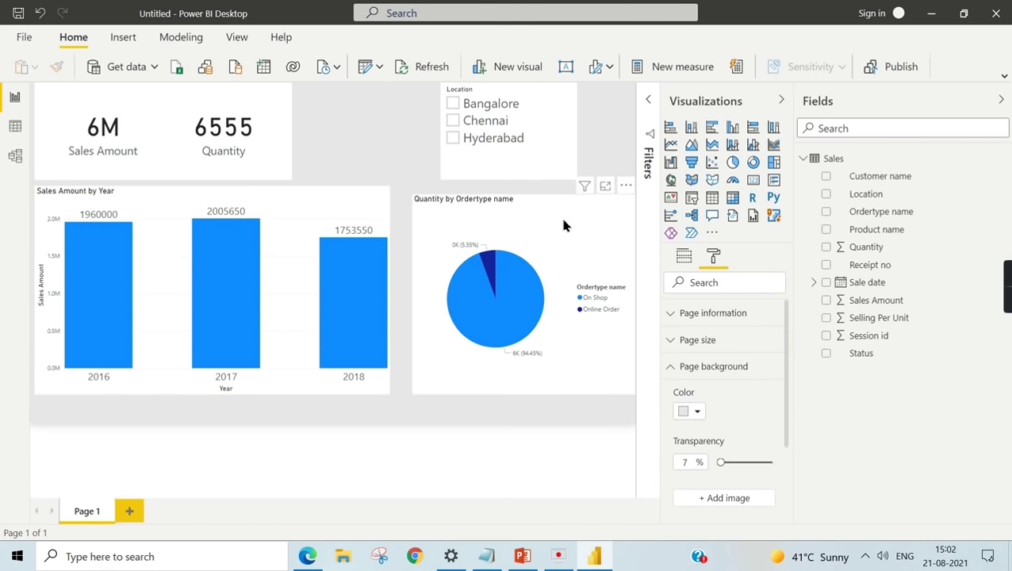
Step: Shift the Quantity card slightly to the right
{"action": "left_click", "coordinate": [552, 221]}
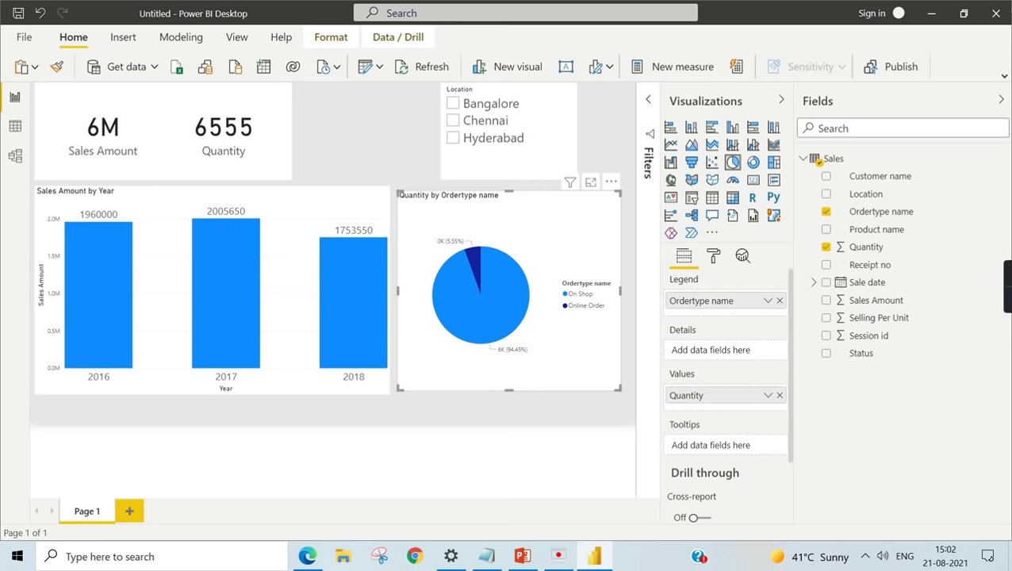
{"action": "left_click", "coordinate": [223, 127]}
{"action": "left_click_drag", "start_coordinate": [225, 127], "coordinate": [240, 127]}
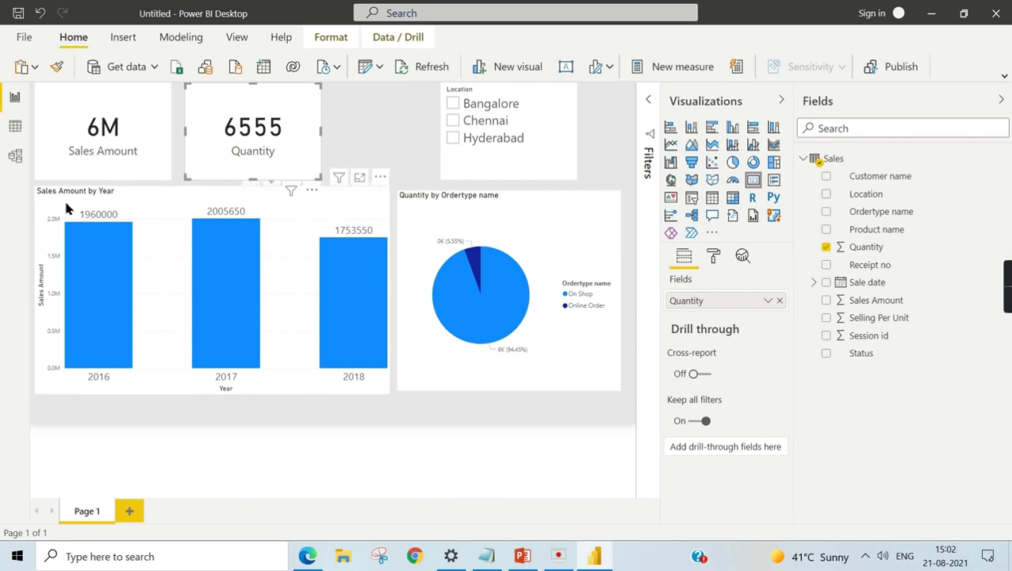
Step: Increase the pie chart's detail label text size to 11 pt
{"action": "left_click", "coordinate": [546, 210]}
{"action": "left_click", "coordinate": [713, 256]}
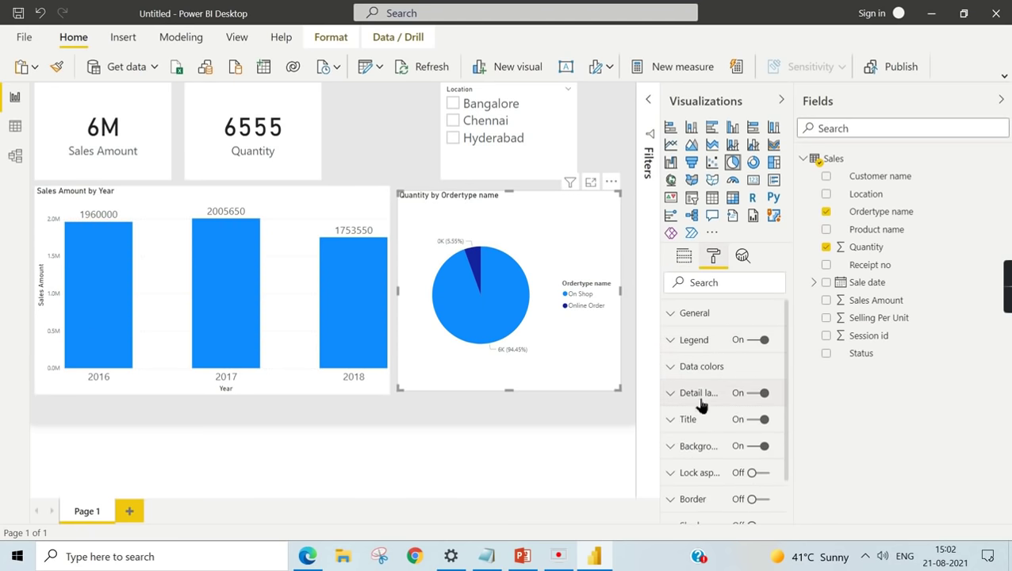
{"action": "left_click", "coordinate": [708, 400]}
{"action": "scroll", "coordinate": [720, 414], "scroll_direction": "down", "scroll_amount": 3}
{"action": "scroll", "coordinate": [720, 414], "scroll_direction": "down", "scroll_amount": 2}
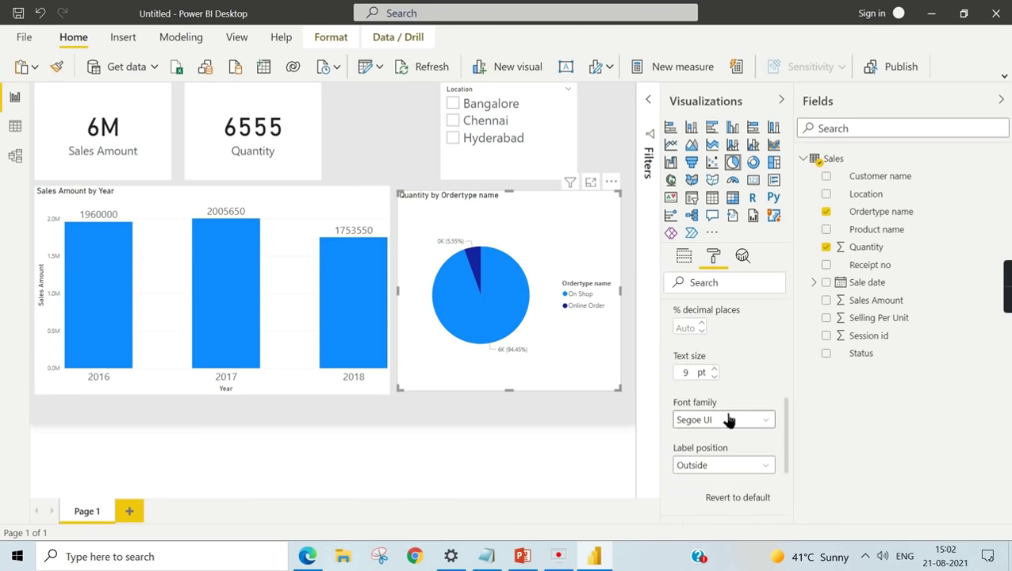
{"action": "left_click", "coordinate": [713, 368]}
{"action": "scroll", "coordinate": [716, 353], "scroll_direction": "up", "scroll_amount": 3}
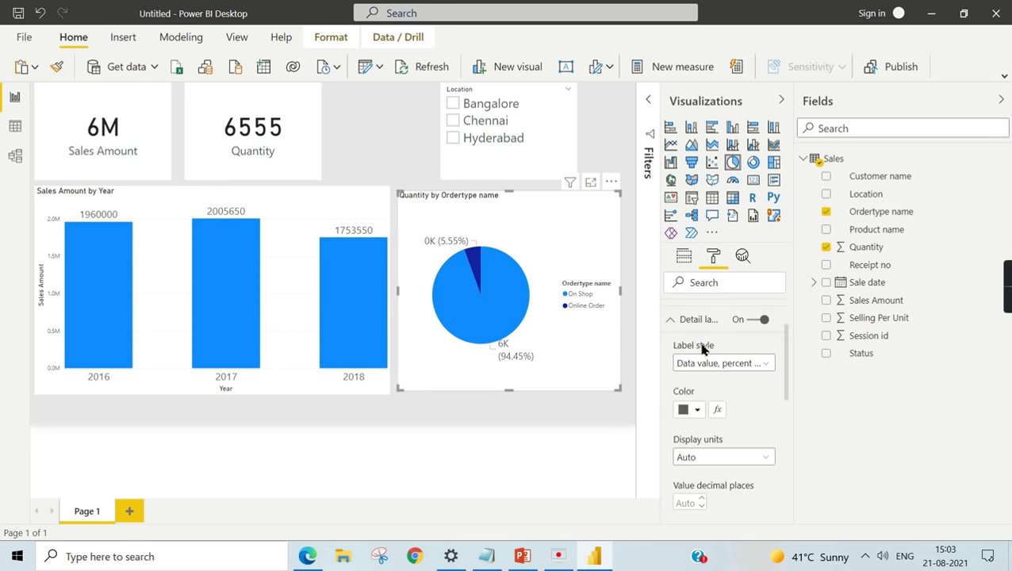
{"action": "left_click", "coordinate": [688, 320]}
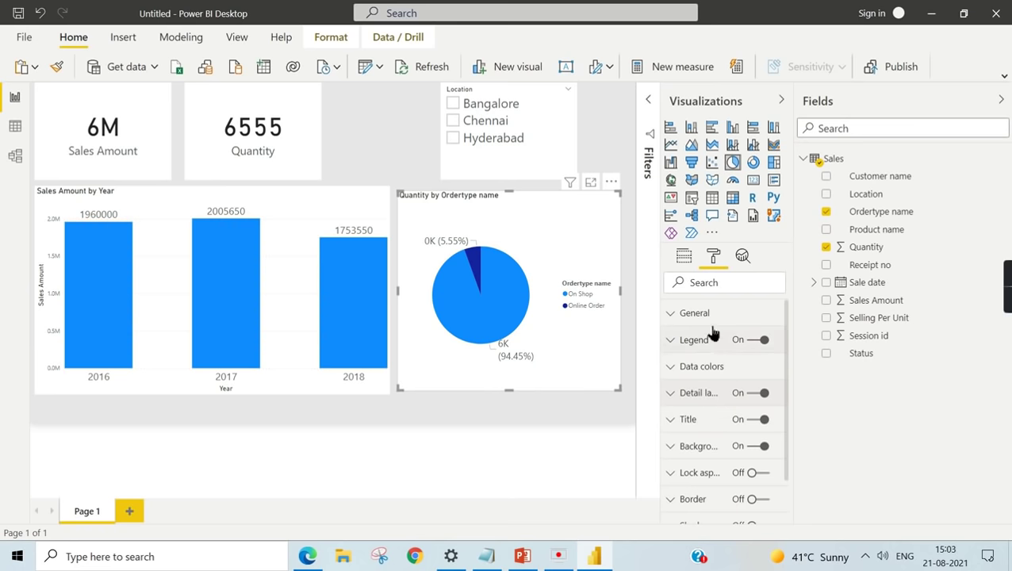
Step: Raise the pie chart legend text size to 14 pt
{"action": "left_click", "coordinate": [702, 340]}
{"action": "scroll", "coordinate": [725, 373], "scroll_direction": "down", "scroll_amount": 5}
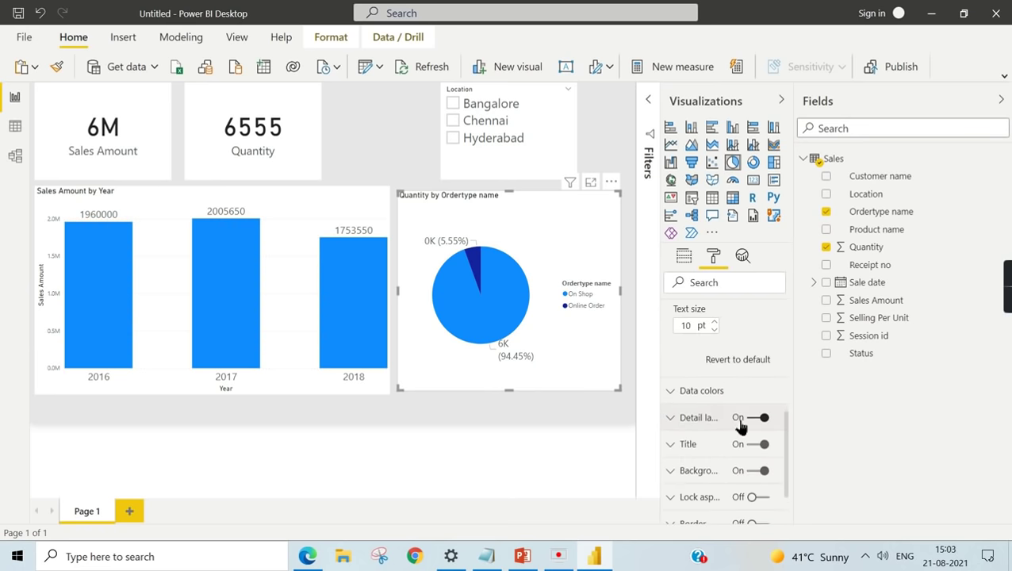
{"action": "left_click", "coordinate": [714, 321]}
{"action": "left_click", "coordinate": [714, 321]}
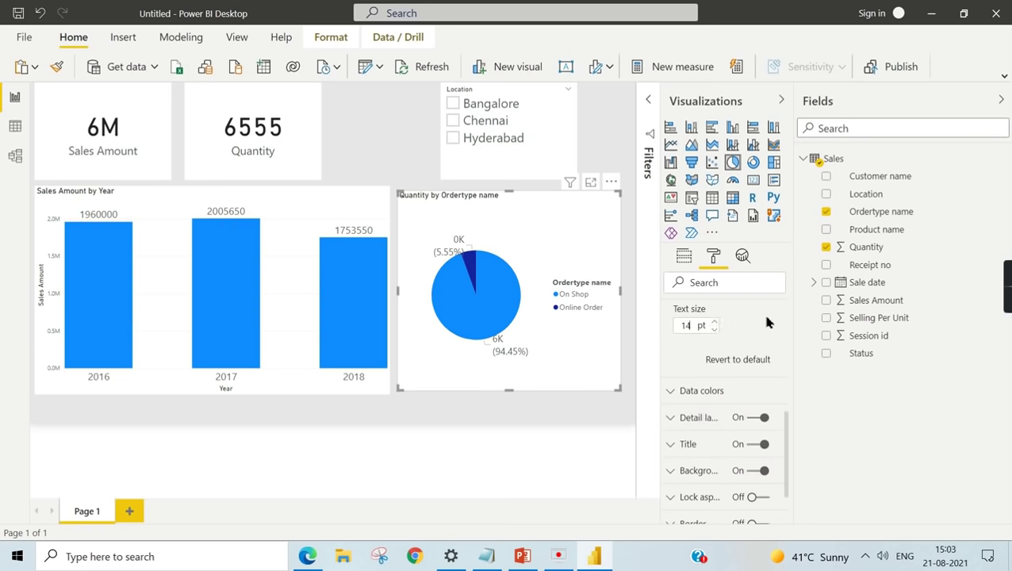
{"action": "key", "text": "Up"}
{"action": "key", "text": "Up"}
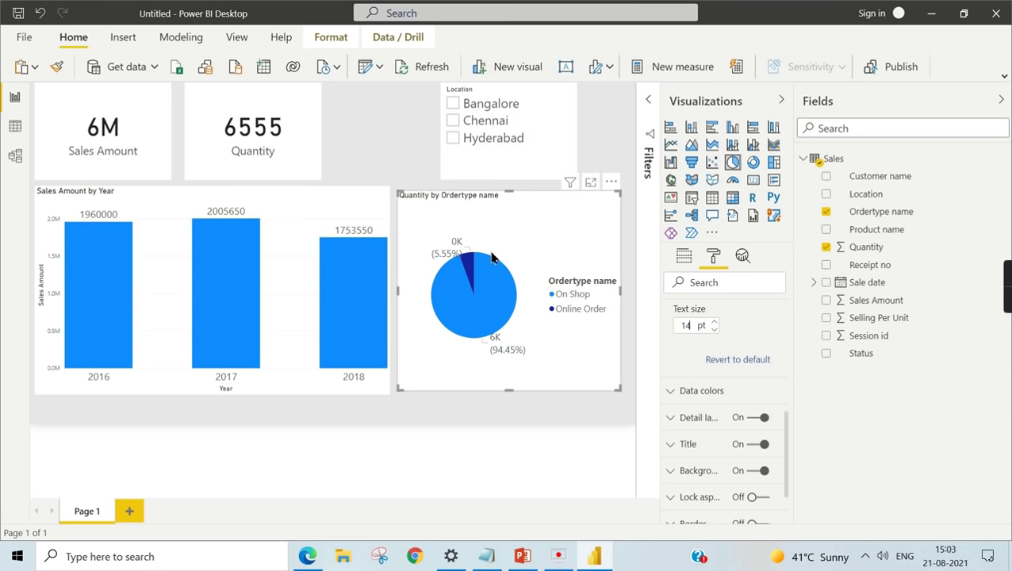
{"action": "mouse_move", "coordinate": [472, 267]}
{"action": "mouse_move", "coordinate": [504, 292]}
{"action": "mouse_move", "coordinate": [473, 262]}
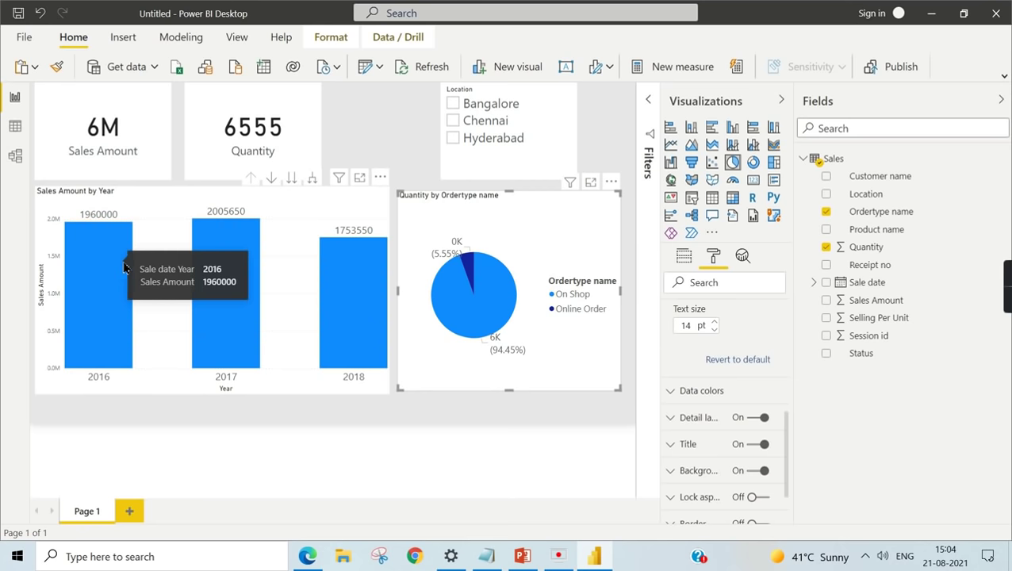
{"action": "mouse_move", "coordinate": [227, 237]}
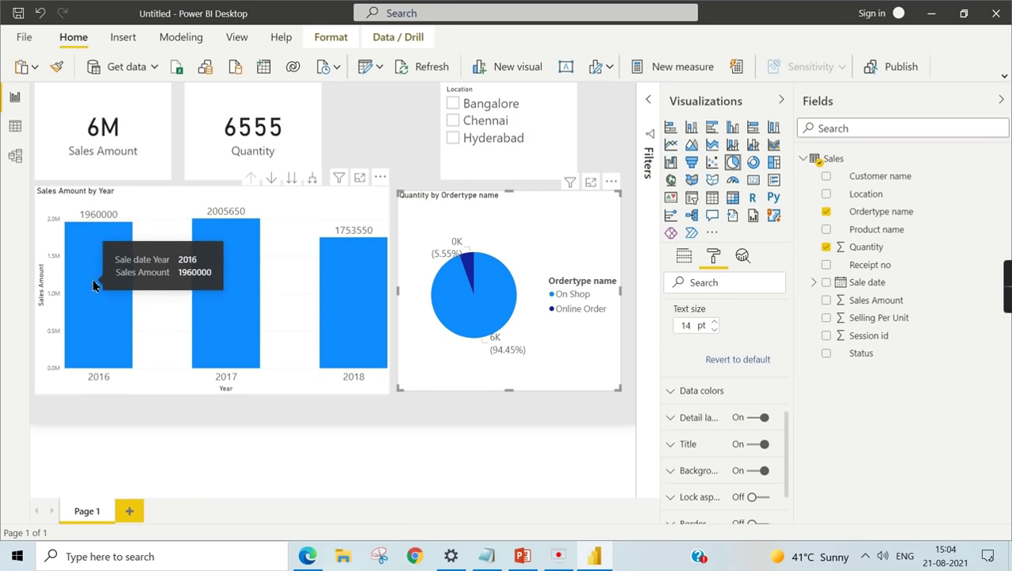
{"action": "mouse_move", "coordinate": [345, 298]}
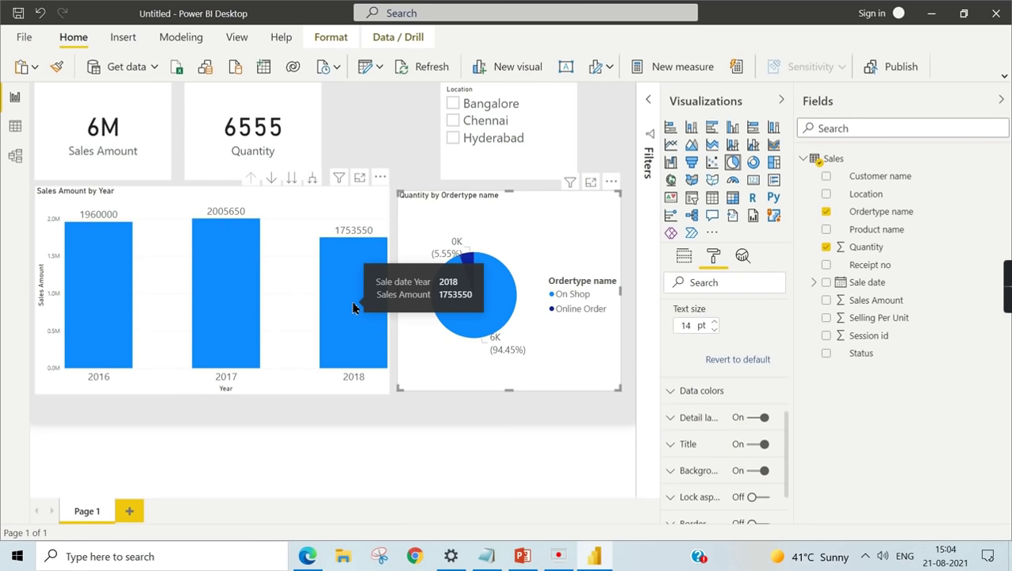
{"action": "mouse_move", "coordinate": [248, 314]}
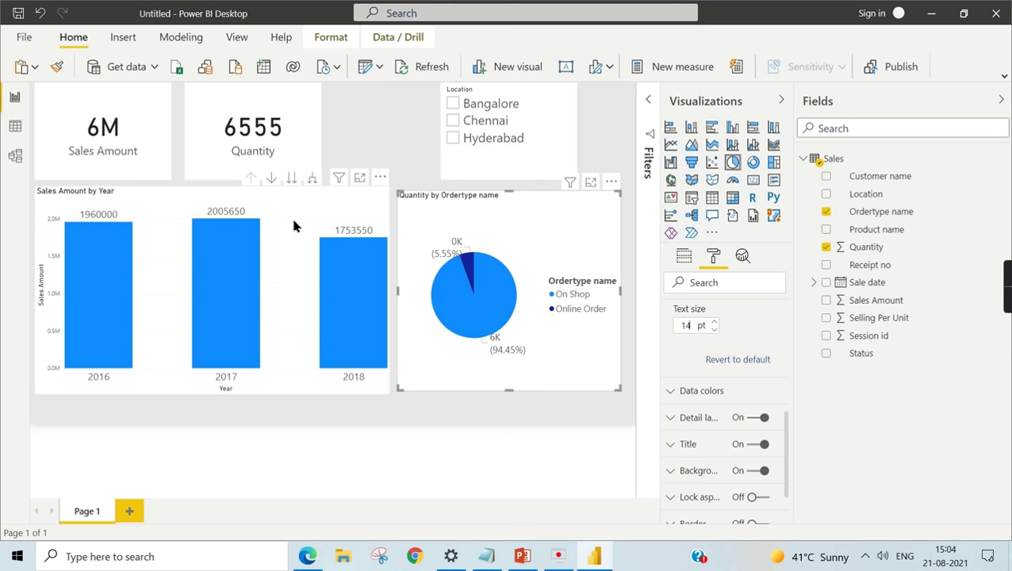
{"action": "left_click", "coordinate": [387, 133]}
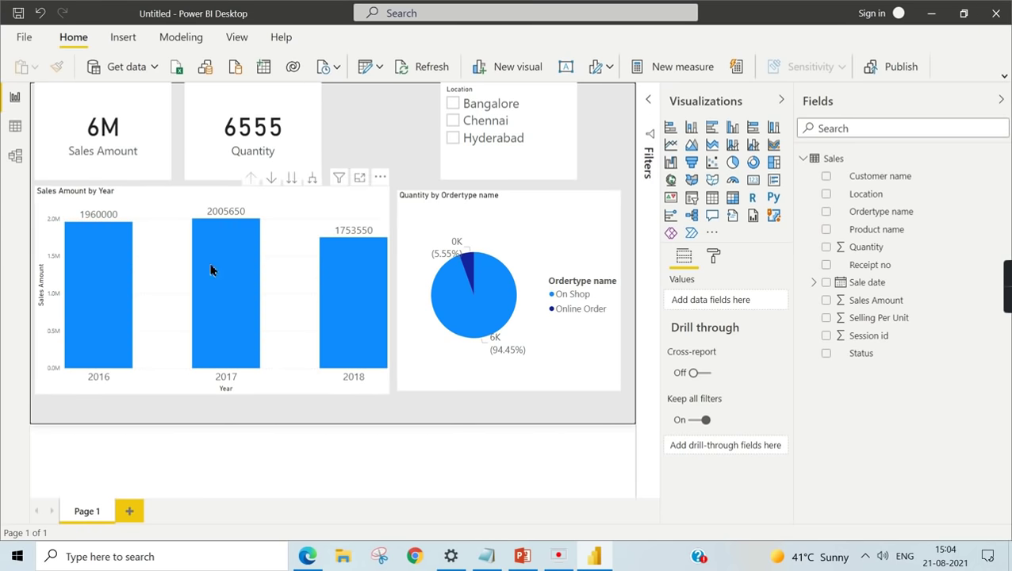
{"action": "left_click", "coordinate": [101, 288]}
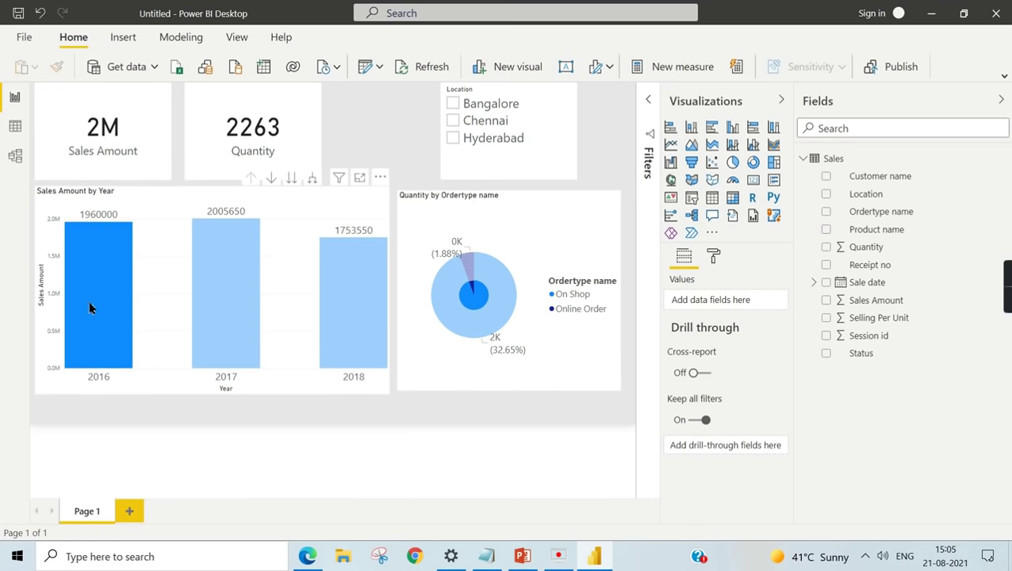
{"action": "left_click", "coordinate": [458, 104]}
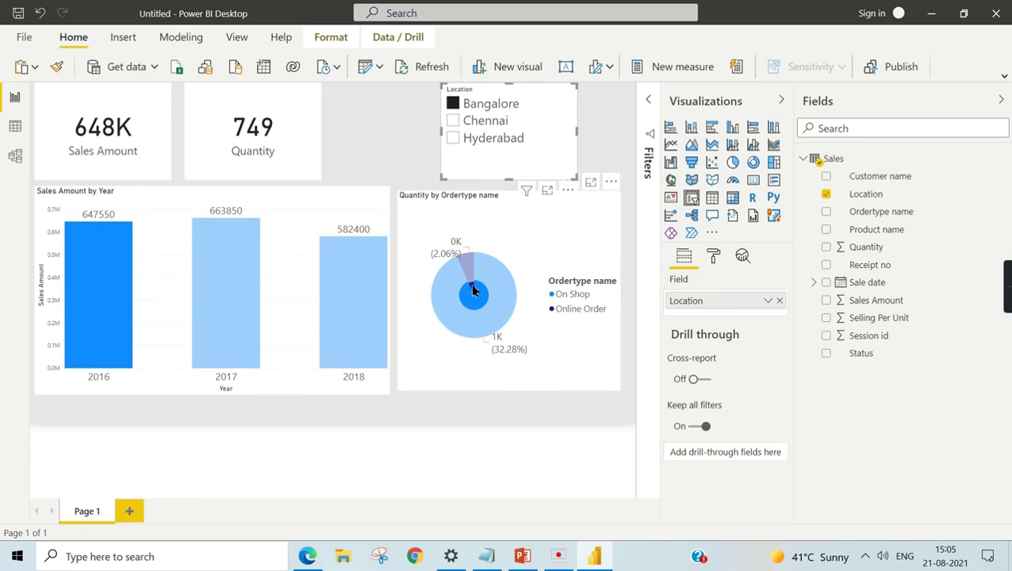
{"action": "mouse_move", "coordinate": [474, 294]}
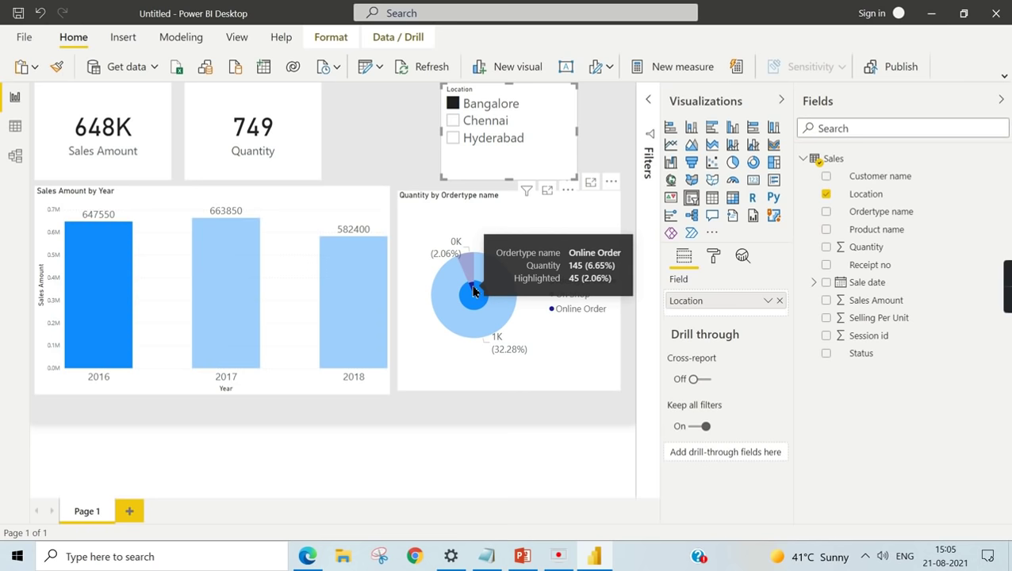
{"action": "left_click", "coordinate": [469, 105]}
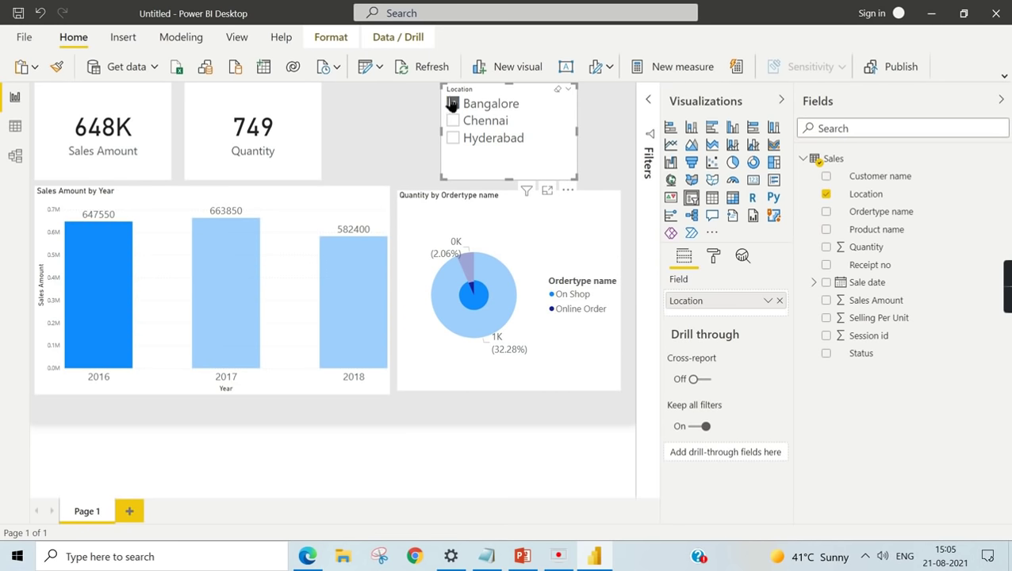
{"action": "left_click", "coordinate": [131, 271]}
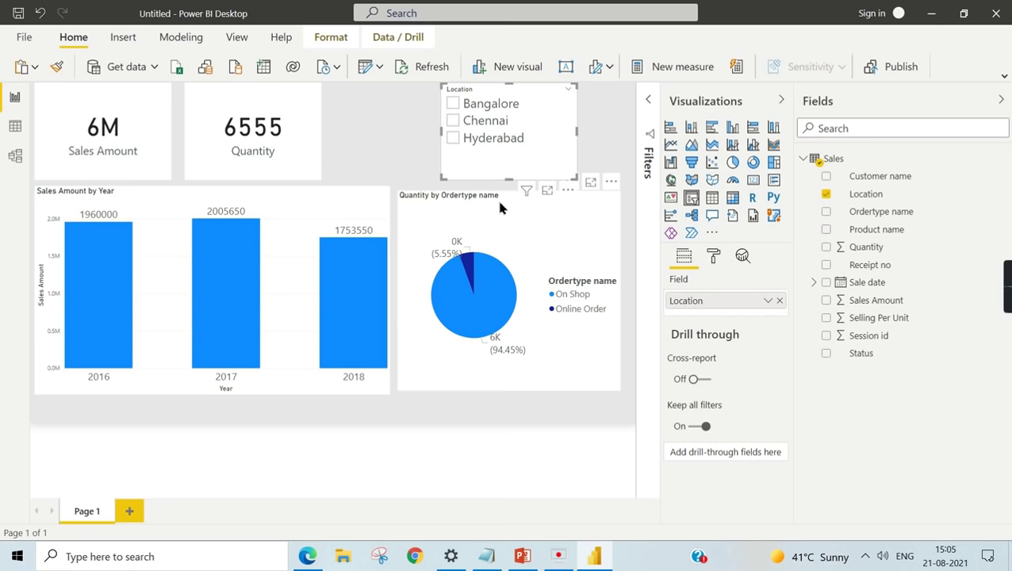
{"action": "left_click", "coordinate": [471, 272]}
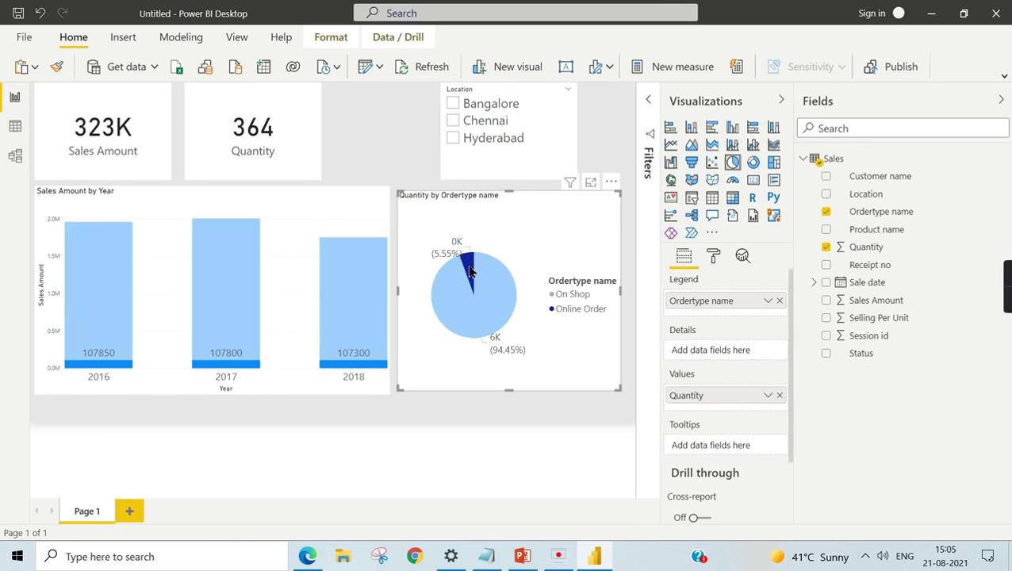
{"action": "left_click", "coordinate": [471, 272]}
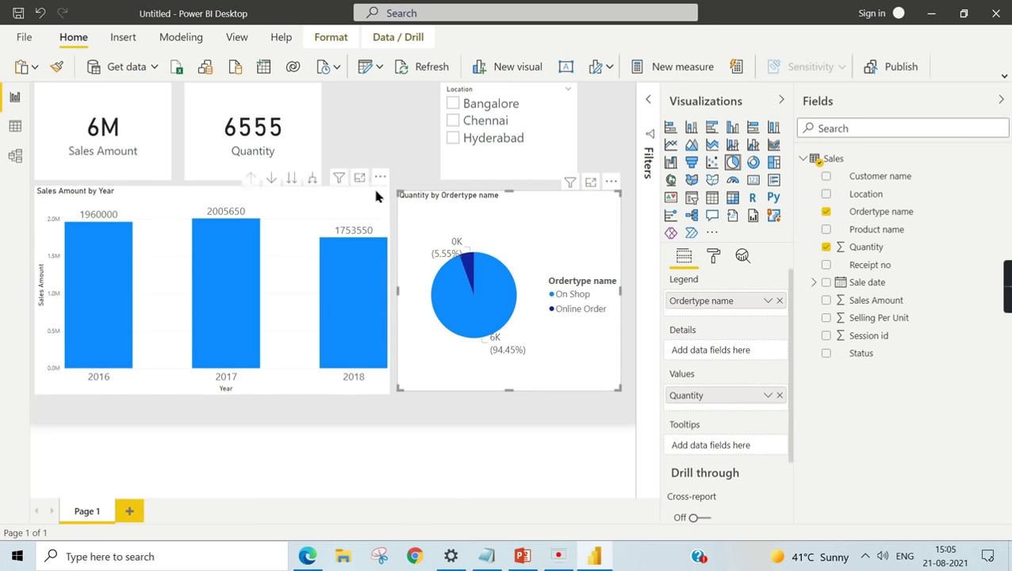
{"action": "left_click", "coordinate": [496, 321]}
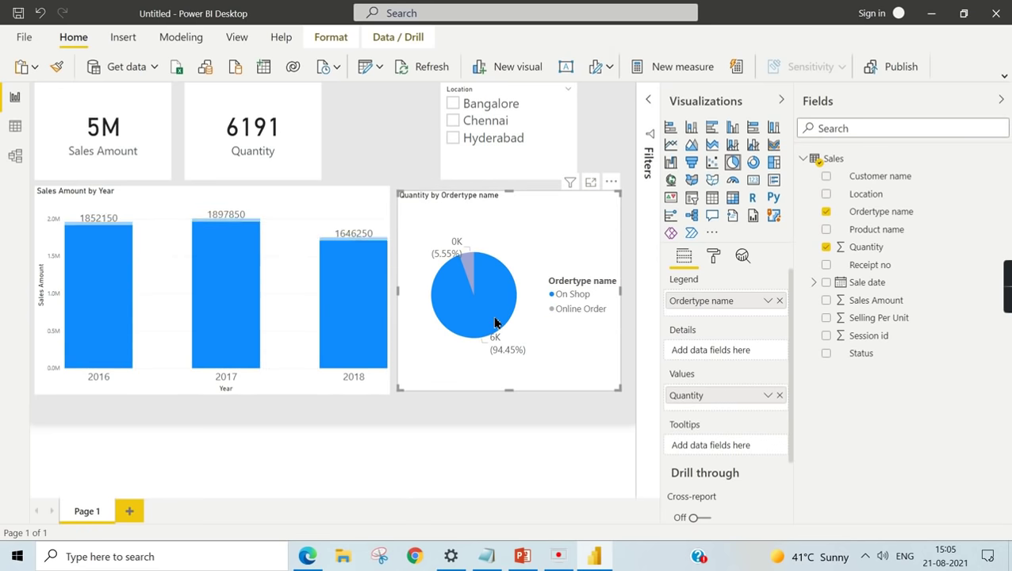
{"action": "left_click", "coordinate": [218, 246]}
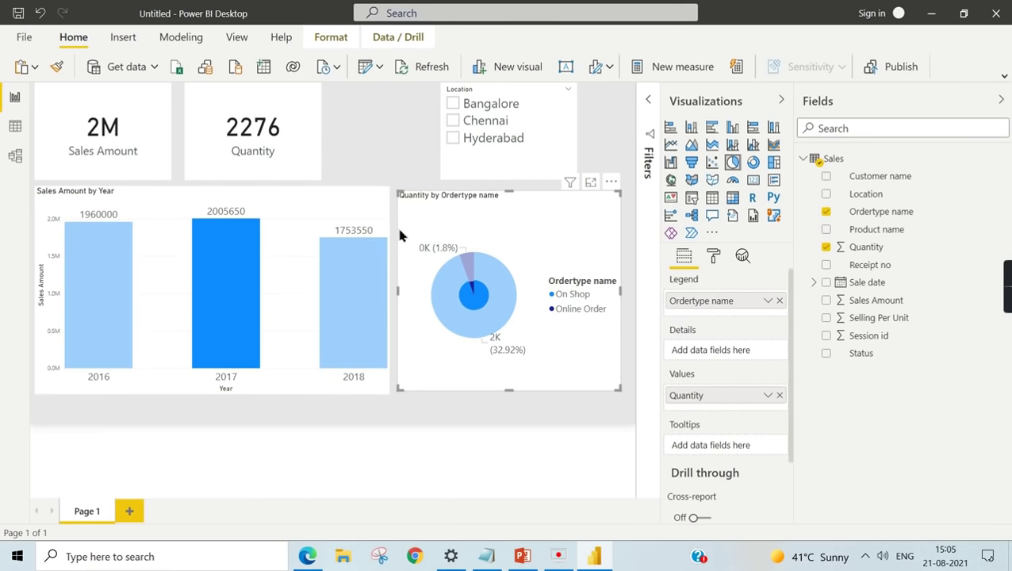
{"action": "left_click", "coordinate": [534, 222]}
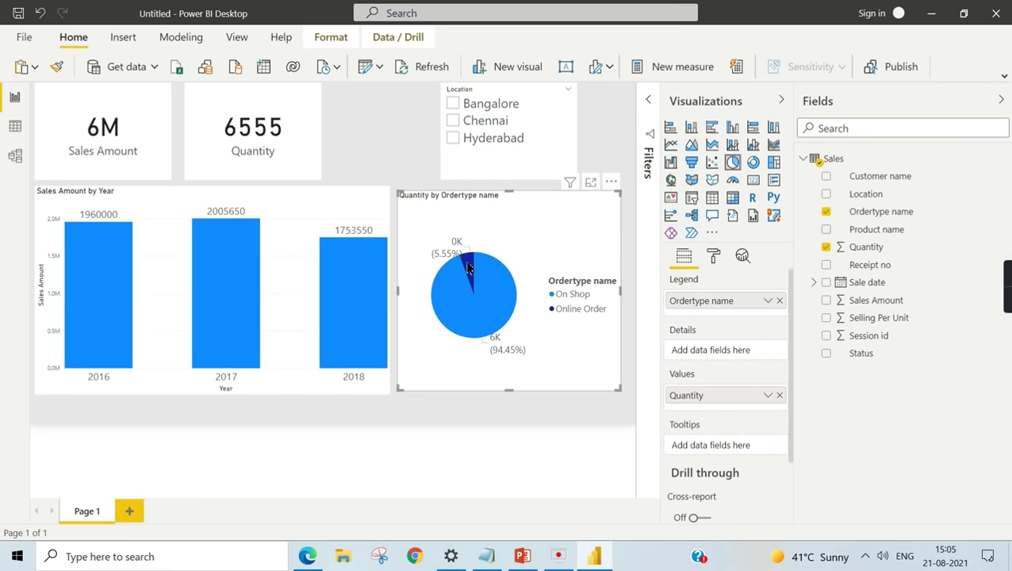
{"action": "left_click", "coordinate": [486, 273]}
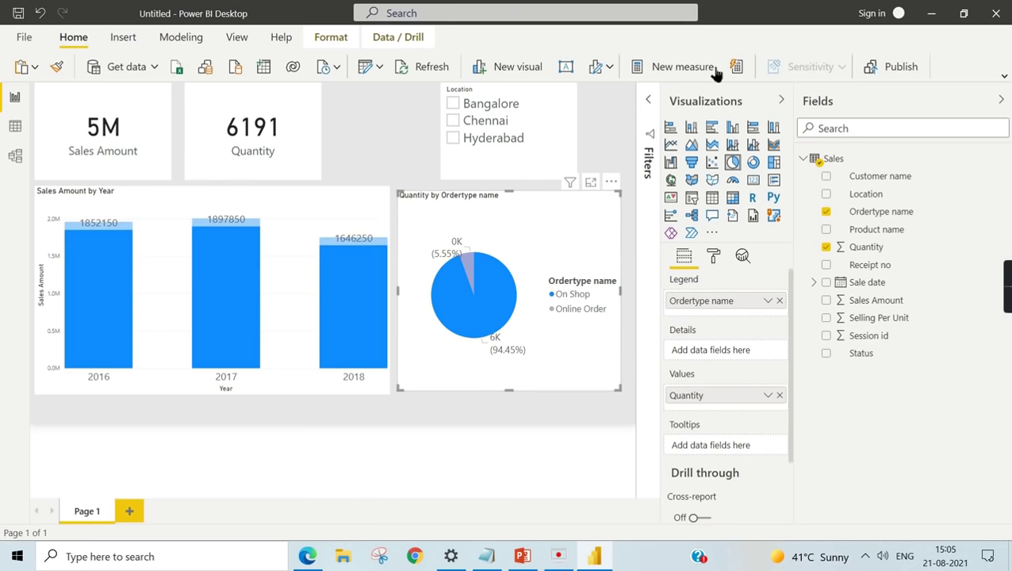
{"action": "left_click", "coordinate": [601, 113]}
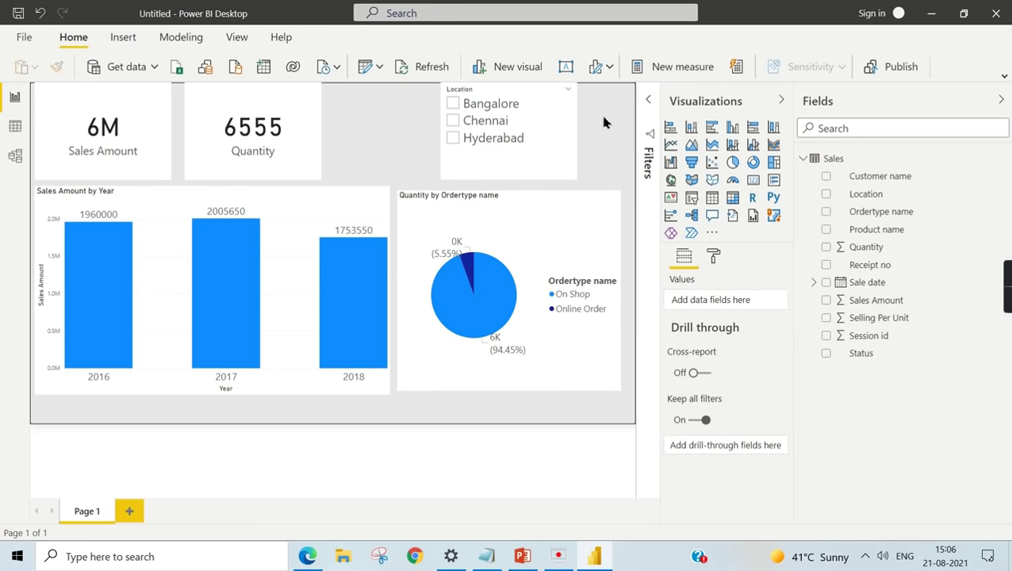
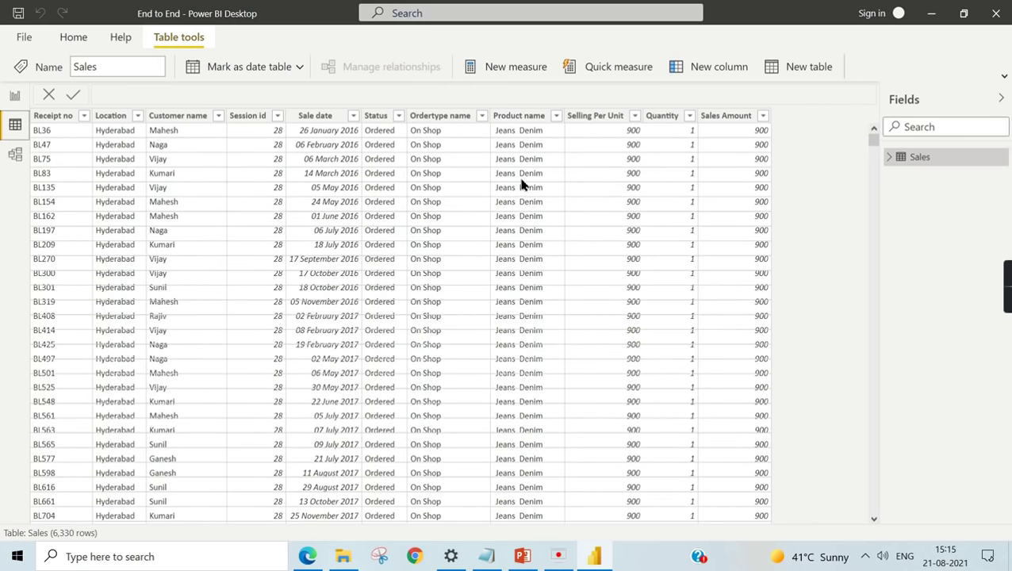
Step: Check the Product name filter's values without filtering, then return to the report page
{"action": "scroll", "coordinate": [526, 146], "scroll_direction": "down", "scroll_amount": 5}
{"action": "scroll", "coordinate": [530, 151], "scroll_direction": "up", "scroll_amount": 5}
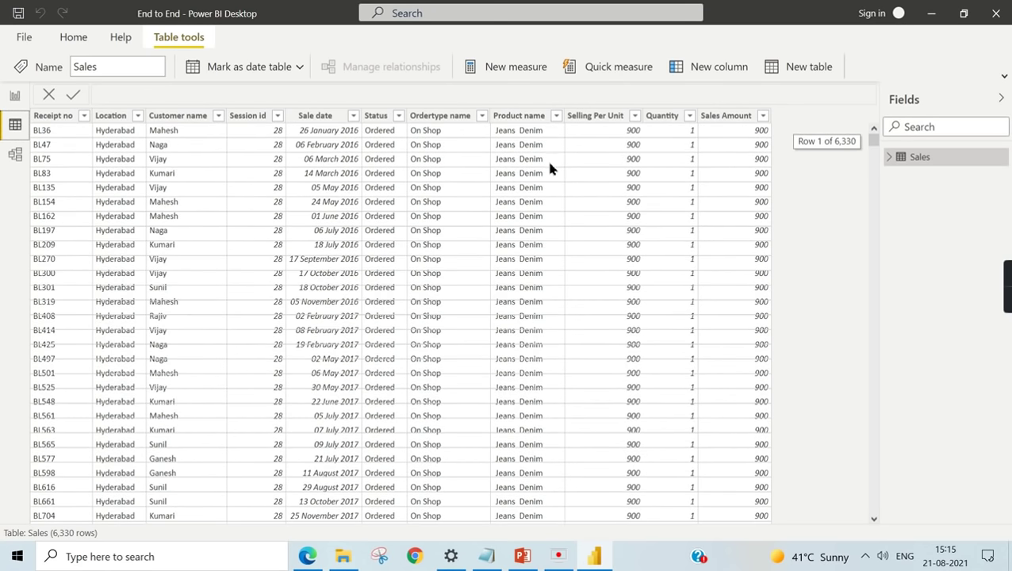
{"action": "left_click", "coordinate": [556, 116]}
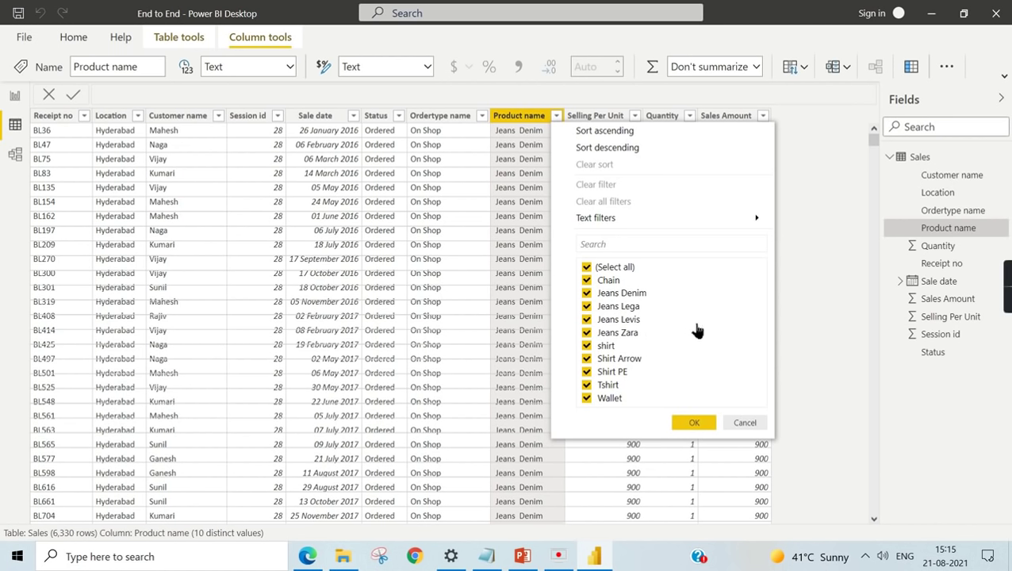
{"action": "left_click", "coordinate": [811, 371]}
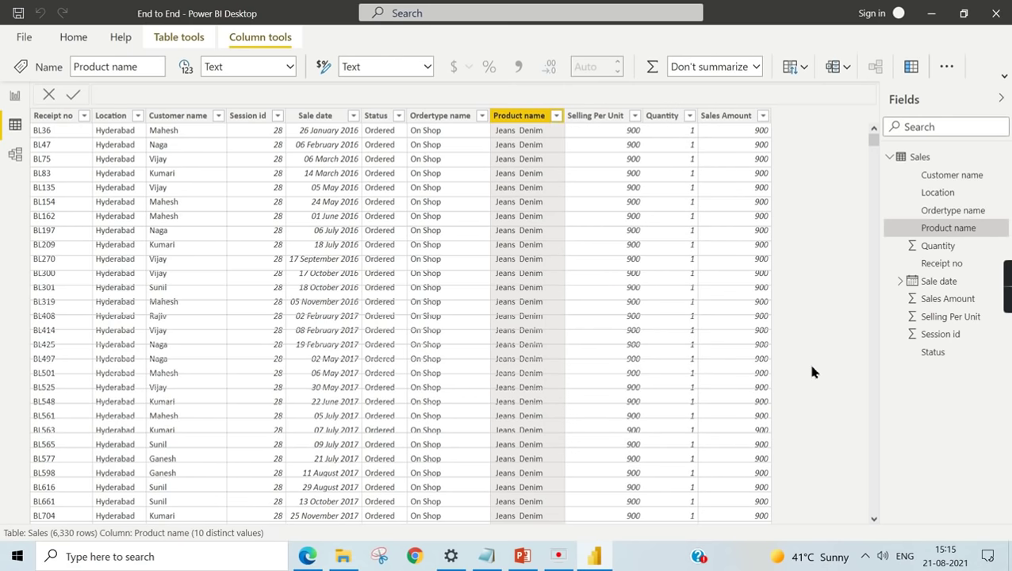
{"action": "left_click", "coordinate": [14, 95]}
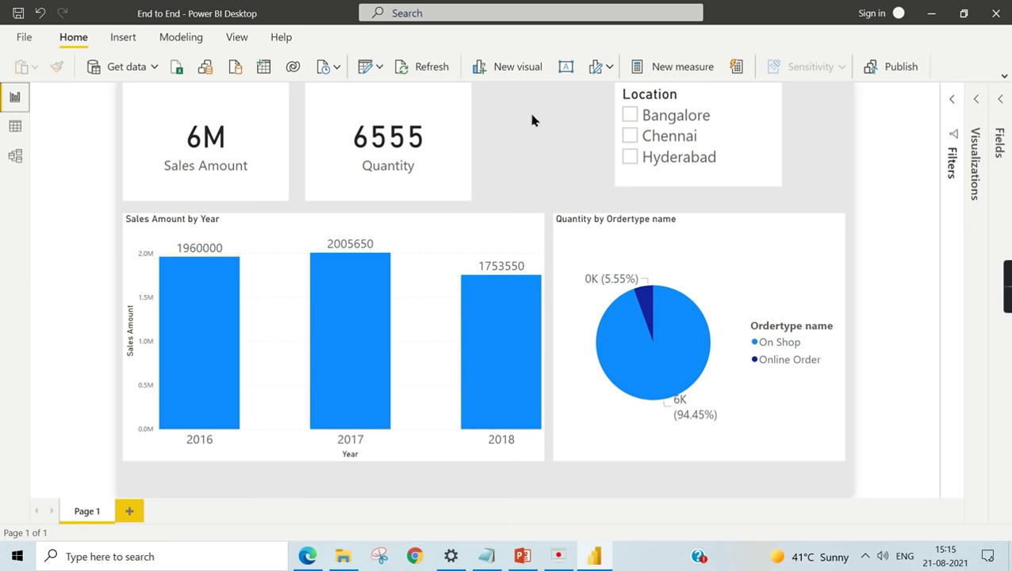
Step: Launch Power Query Editor from the Home ribbon's Transform data menu
{"action": "left_click", "coordinate": [378, 69]}
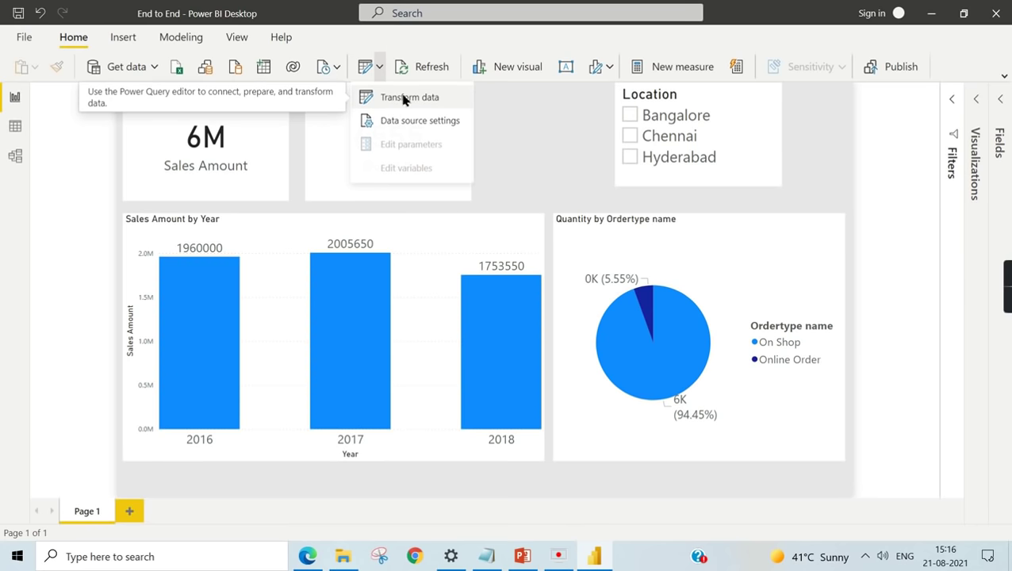
{"action": "left_click", "coordinate": [403, 98]}
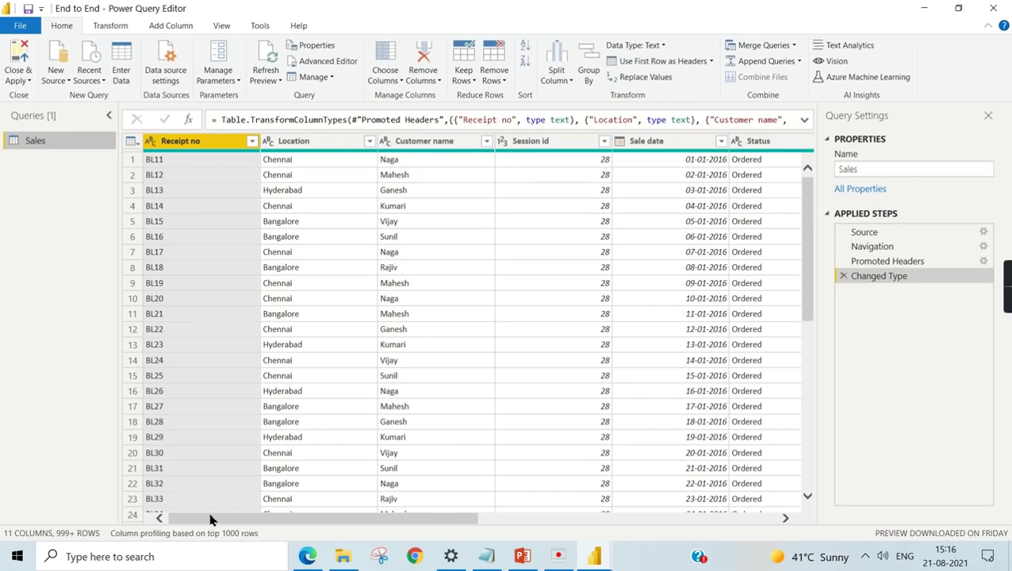
Step: Remove the Session id column from the Sales query
{"action": "left_click_drag", "start_coordinate": [208, 522], "coordinate": [168, 557]}
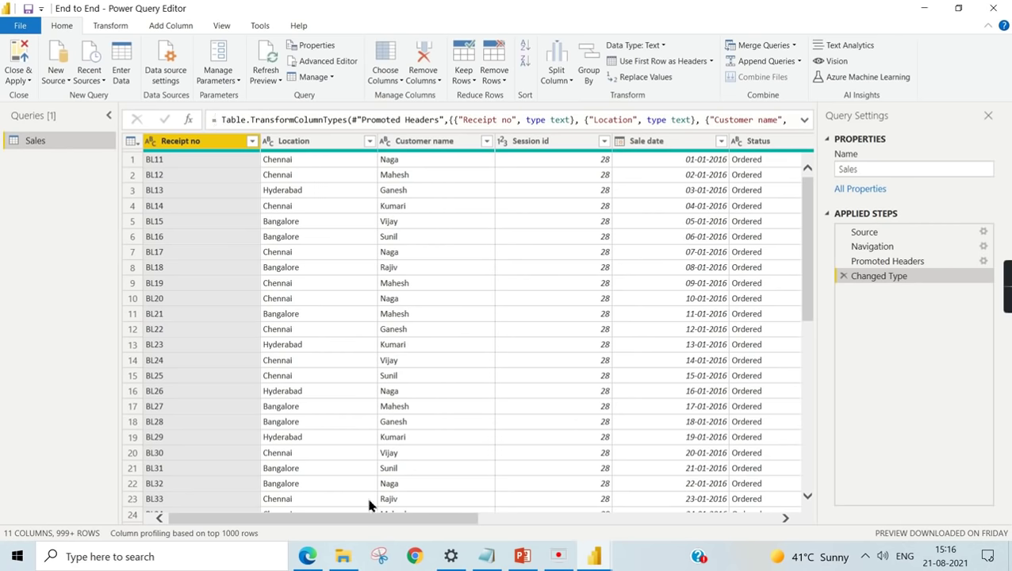
{"action": "left_click_drag", "start_coordinate": [346, 524], "coordinate": [418, 521]}
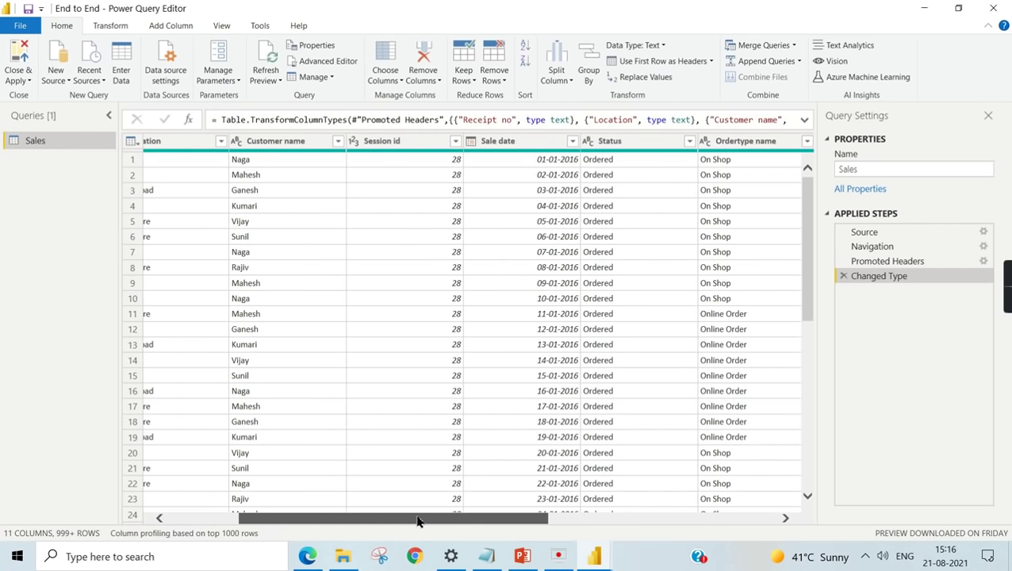
{"action": "right_click", "coordinate": [368, 142]}
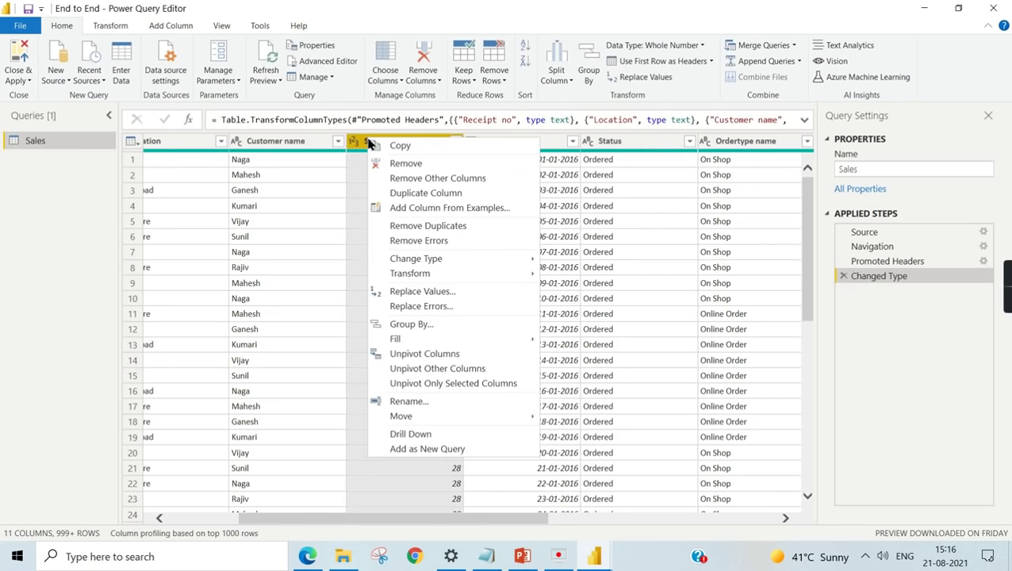
{"action": "left_click", "coordinate": [403, 162]}
Step: Remove the Selling Per Unit column, leaving Sales with 9 columns
{"action": "left_click_drag", "start_coordinate": [397, 518], "coordinate": [641, 508]}
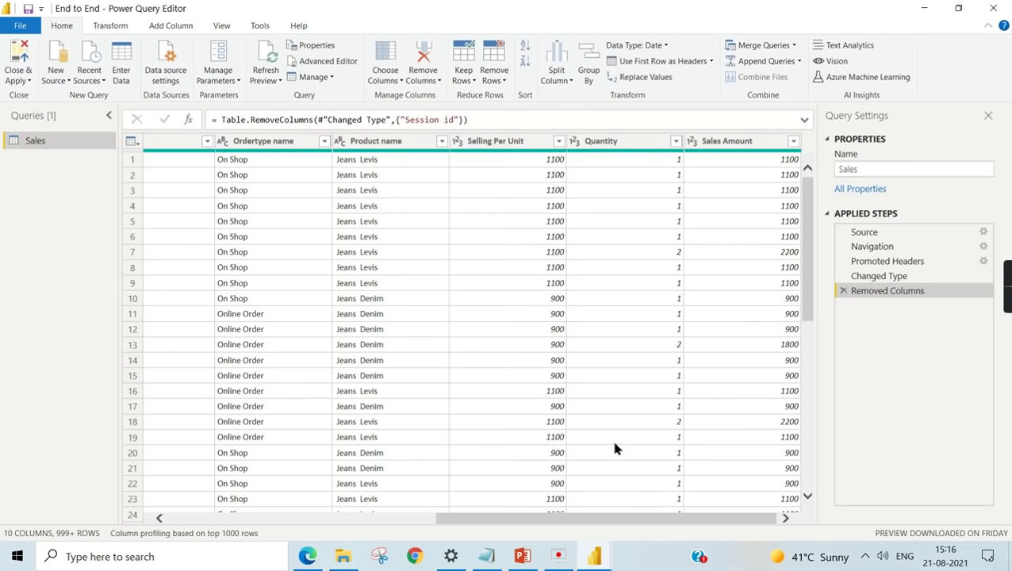
{"action": "right_click", "coordinate": [497, 144]}
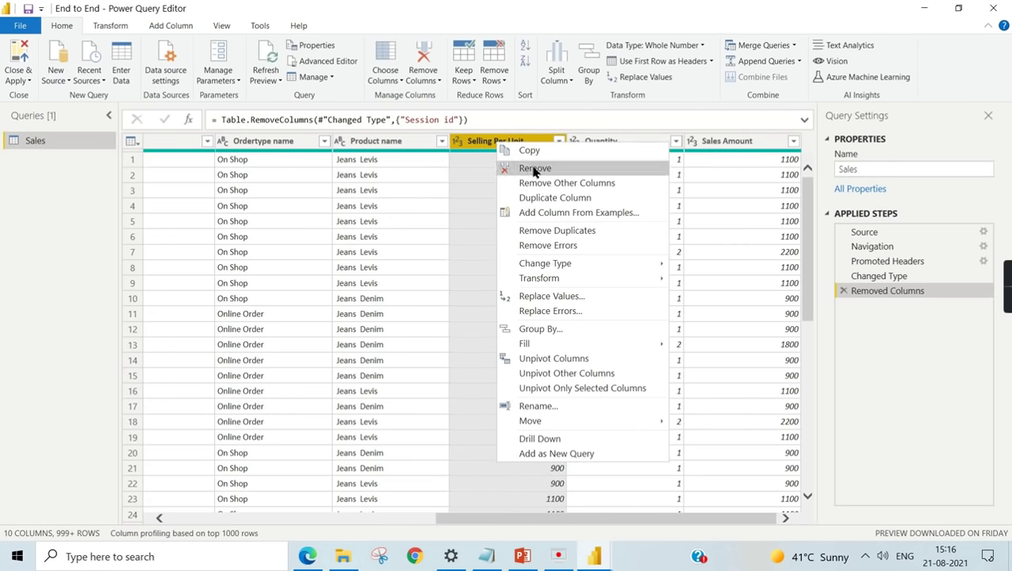
{"action": "left_click", "coordinate": [533, 168]}
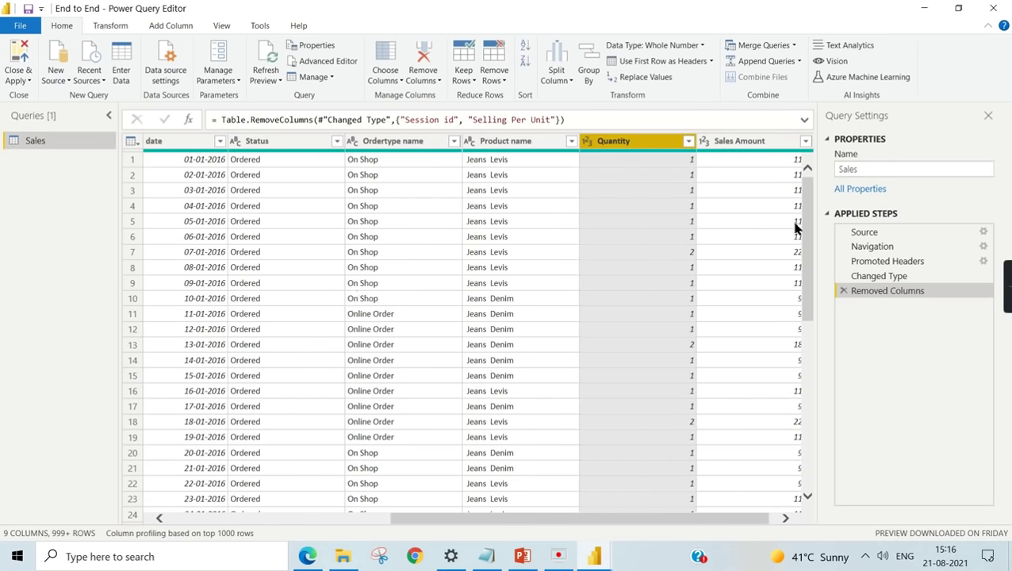
{"action": "left_click_drag", "start_coordinate": [541, 519], "coordinate": [230, 545]}
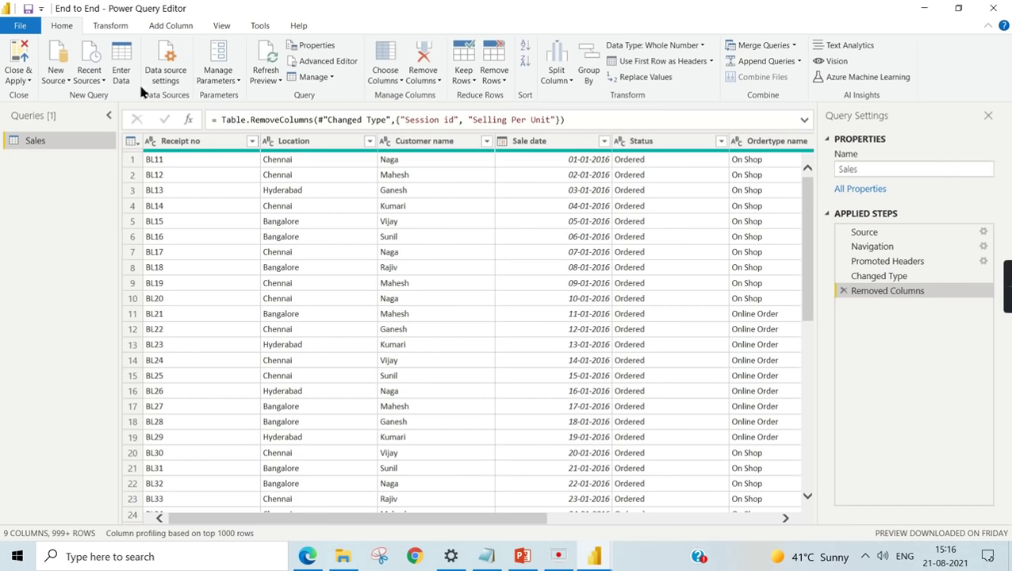
{"action": "left_click_drag", "start_coordinate": [318, 522], "coordinate": [587, 519]}
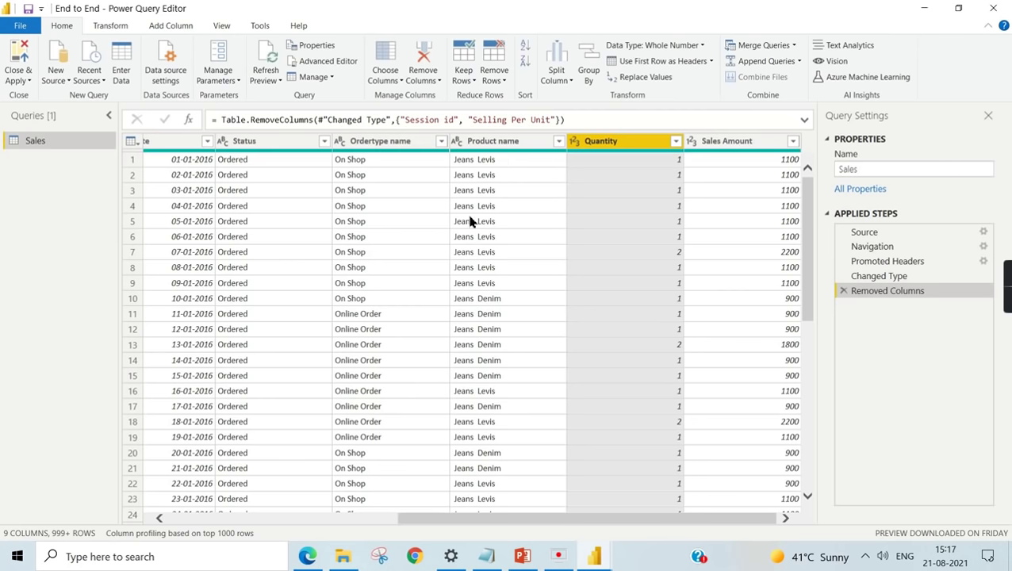
{"action": "scroll", "coordinate": [492, 388], "scroll_direction": "down", "scroll_amount": 7}
{"action": "scroll", "coordinate": [494, 357], "scroll_direction": "up", "scroll_amount": 5}
{"action": "scroll", "coordinate": [480, 294], "scroll_direction": "up", "scroll_amount": 2}
Step: Duplicate the Product name column, then bring up the copy's Split Column options
{"action": "right_click", "coordinate": [484, 148]}
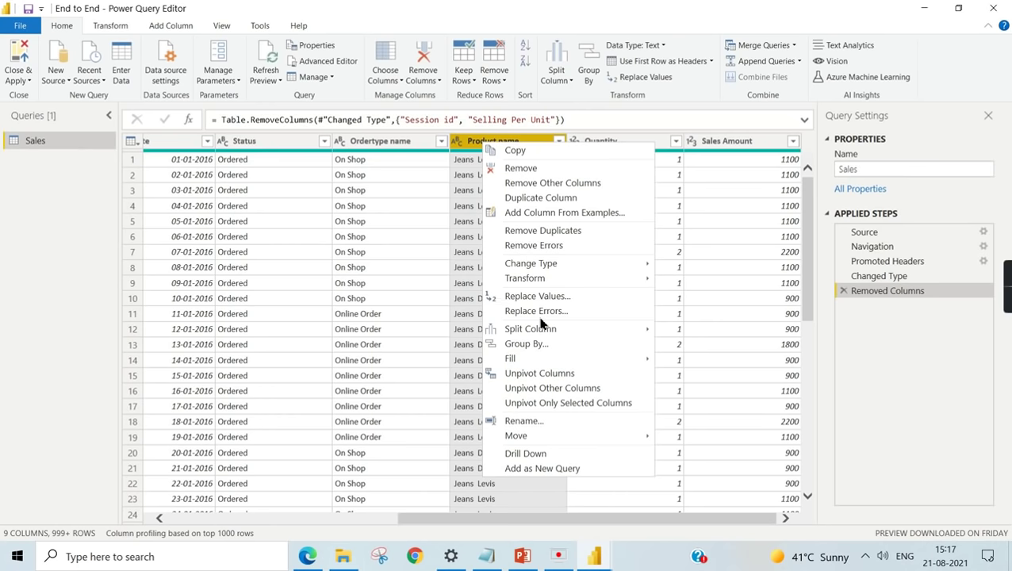
{"action": "left_click", "coordinate": [507, 198]}
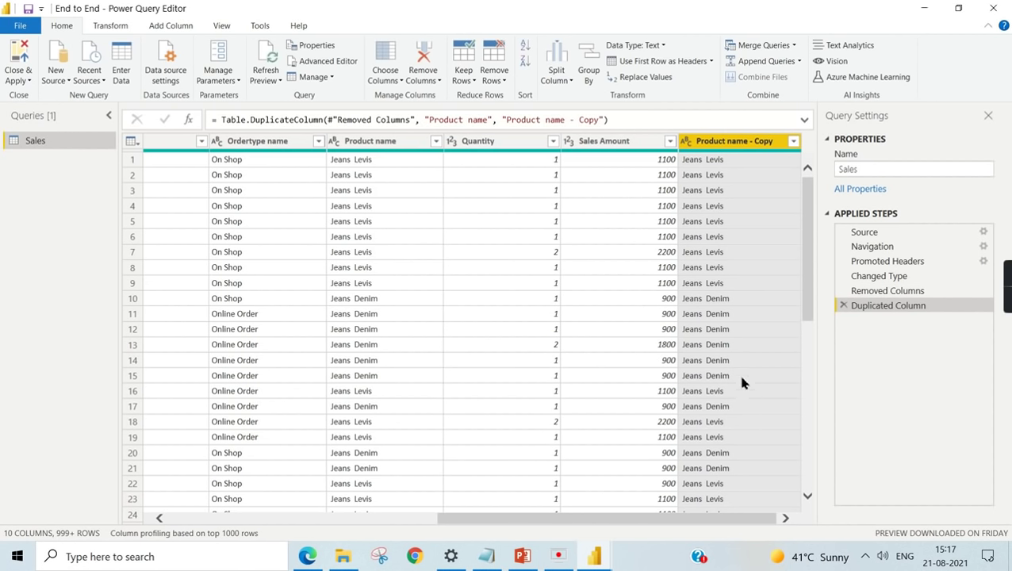
{"action": "right_click", "coordinate": [722, 151]}
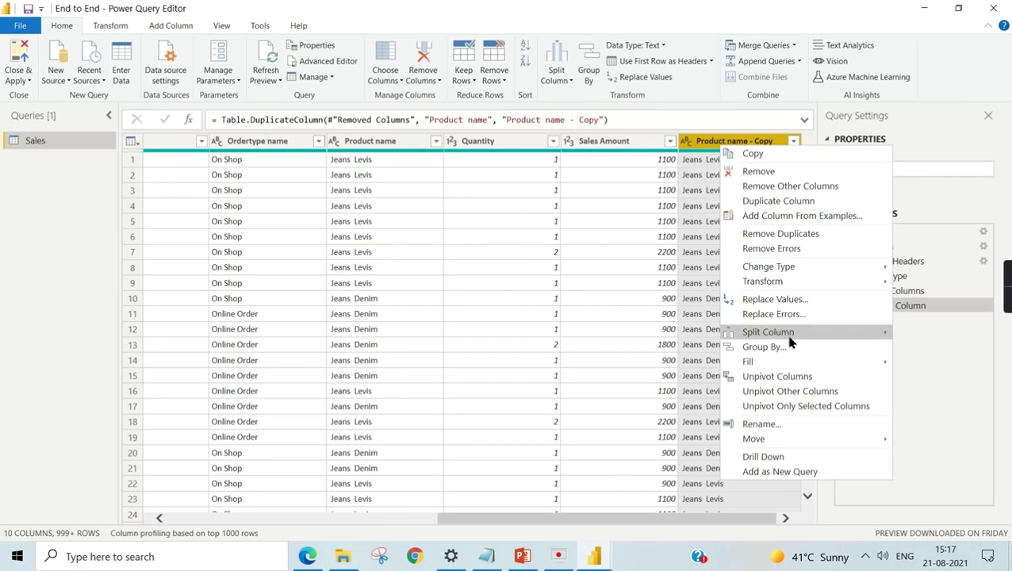
{"action": "mouse_move", "coordinate": [790, 339]}
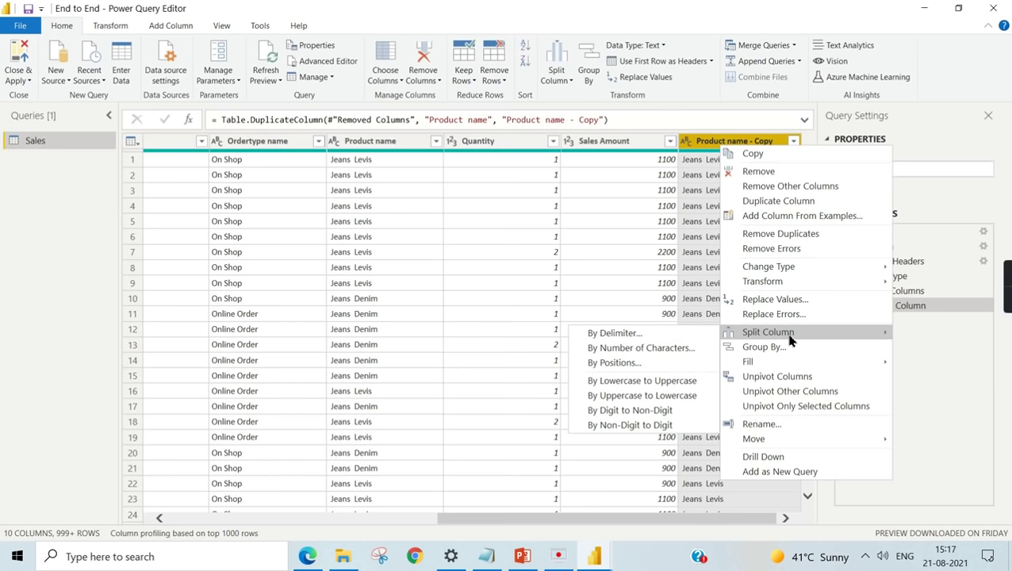
{"action": "left_click", "coordinate": [632, 337]}
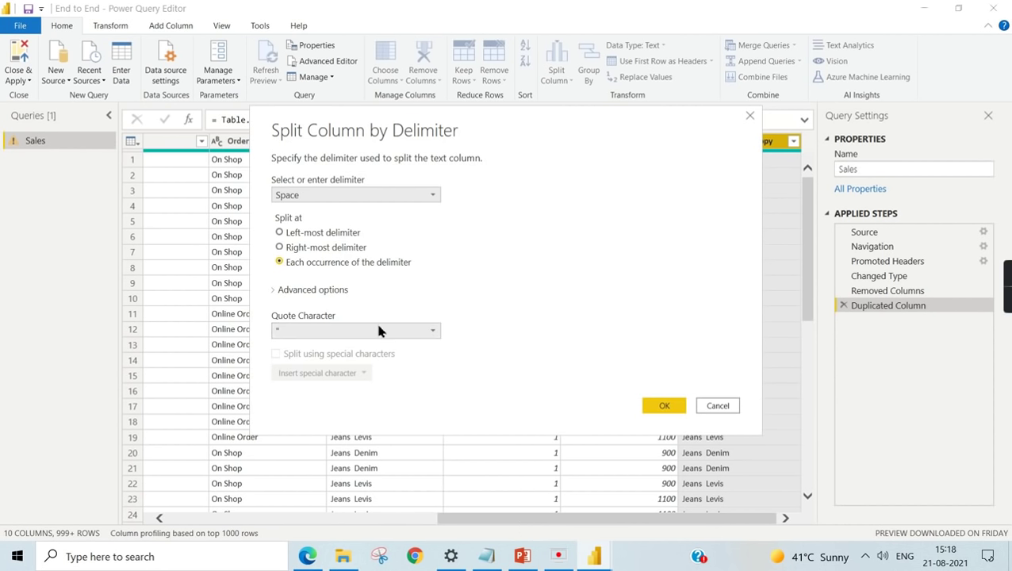
{"action": "left_click", "coordinate": [303, 196]}
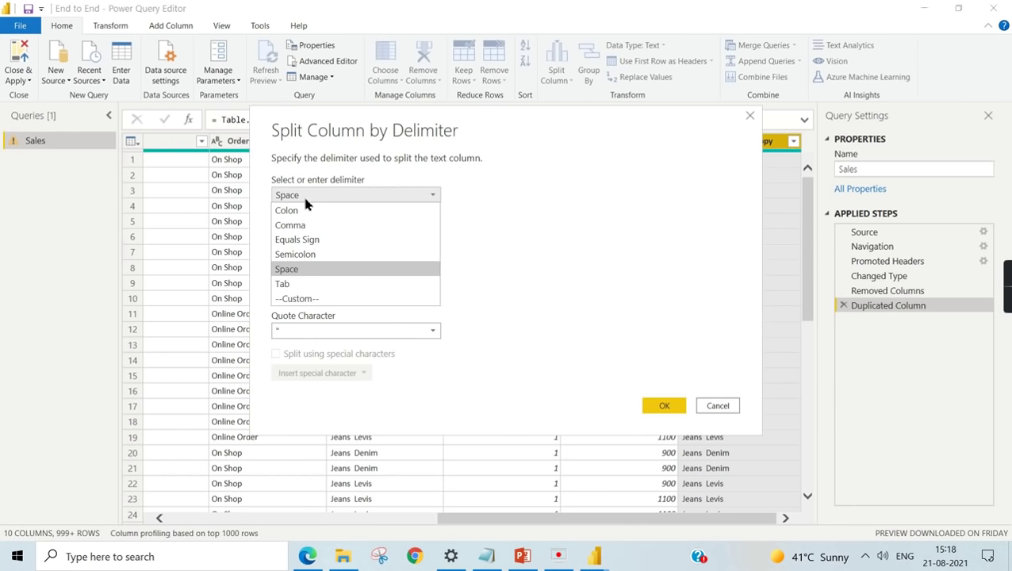
{"action": "left_click", "coordinate": [305, 192]}
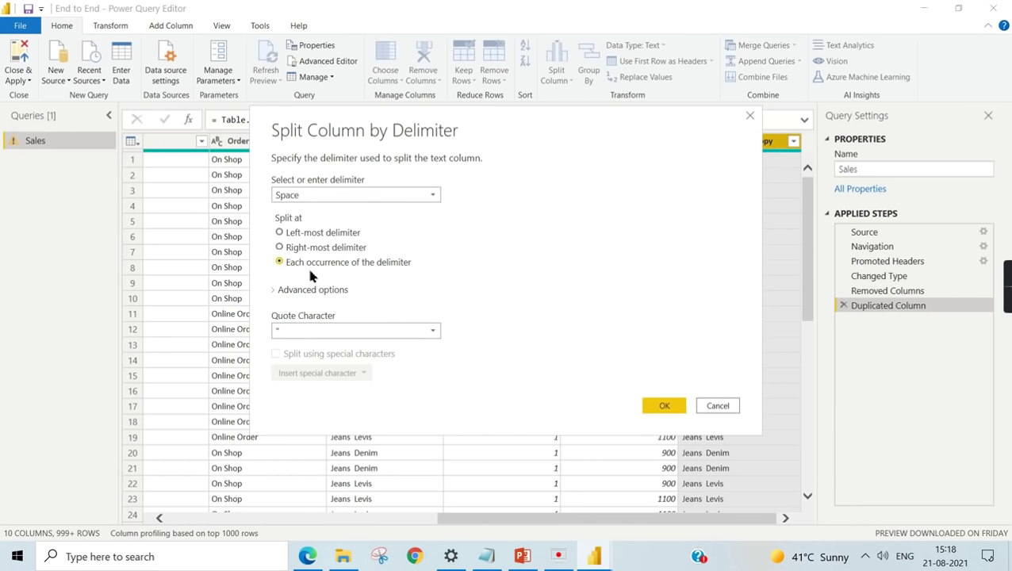
{"action": "left_click", "coordinate": [664, 405]}
{"action": "left_click_drag", "start_coordinate": [589, 517], "coordinate": [781, 515]}
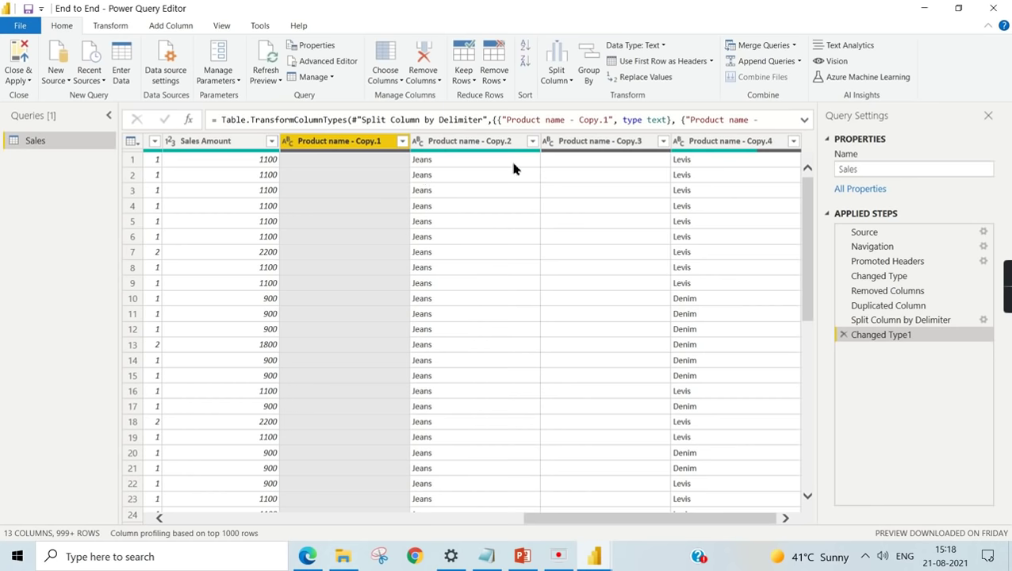
{"action": "scroll", "coordinate": [731, 203], "scroll_direction": "down", "scroll_amount": 15}
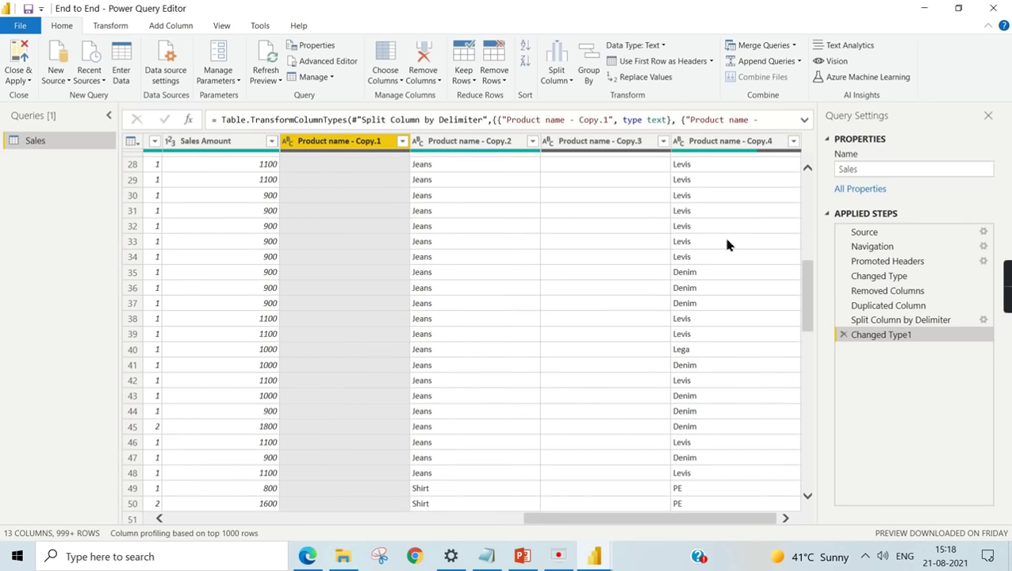
{"action": "scroll", "coordinate": [731, 282], "scroll_direction": "down", "scroll_amount": 2}
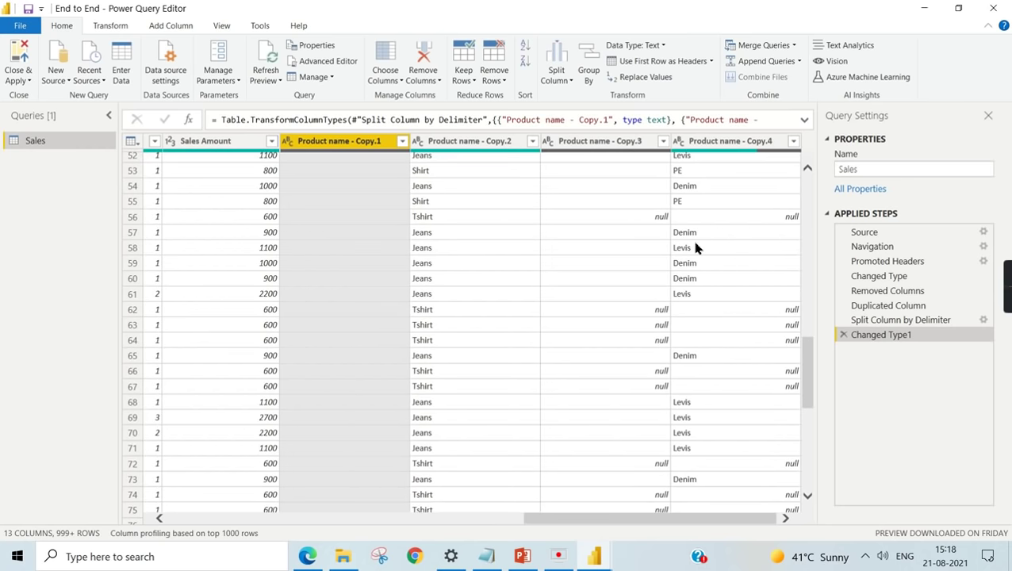
{"action": "scroll", "coordinate": [692, 186], "scroll_direction": "up", "scroll_amount": 1}
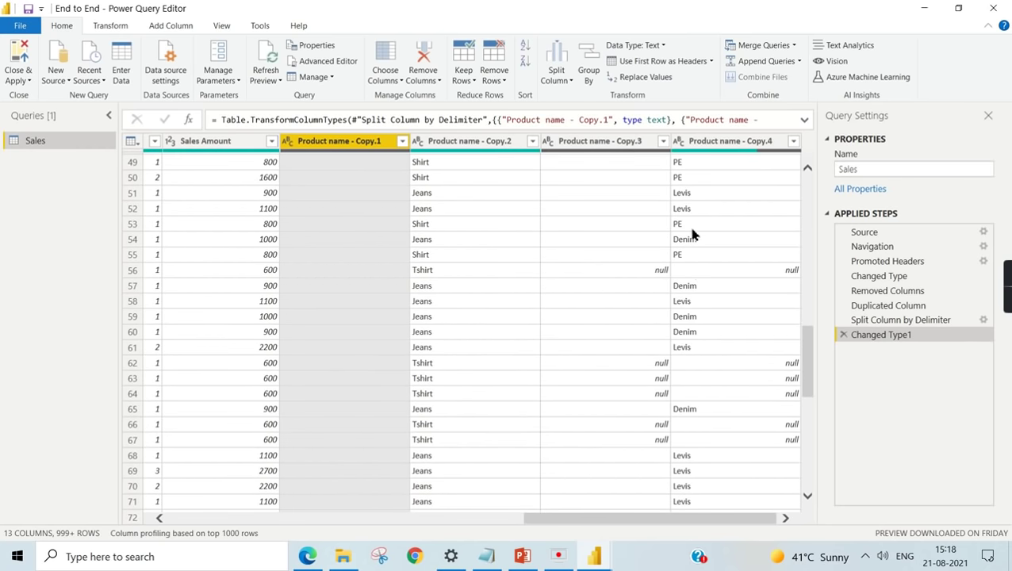
{"action": "scroll", "coordinate": [694, 222], "scroll_direction": "up", "scroll_amount": 4}
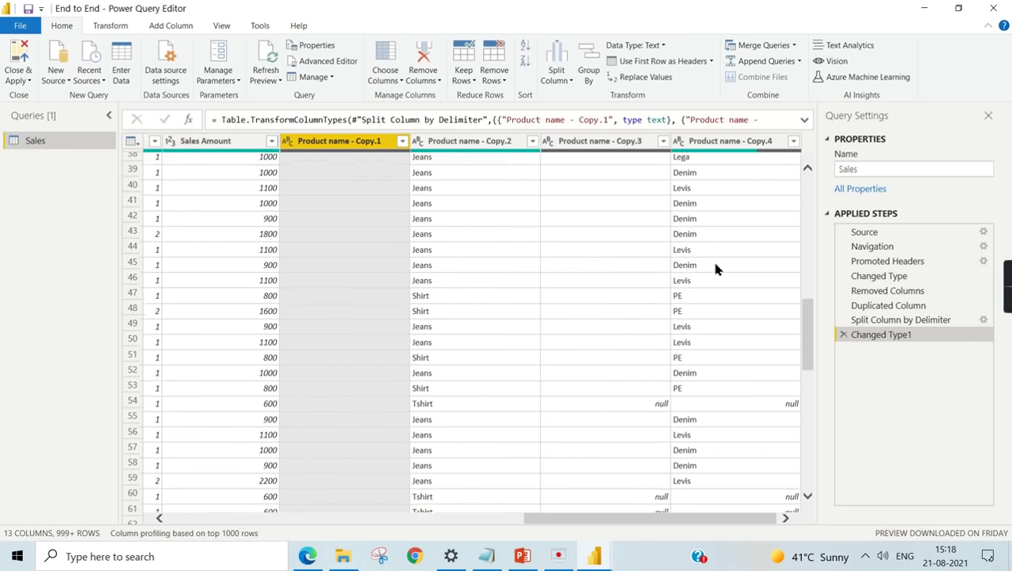
{"action": "scroll", "coordinate": [714, 269], "scroll_direction": "down", "scroll_amount": 3}
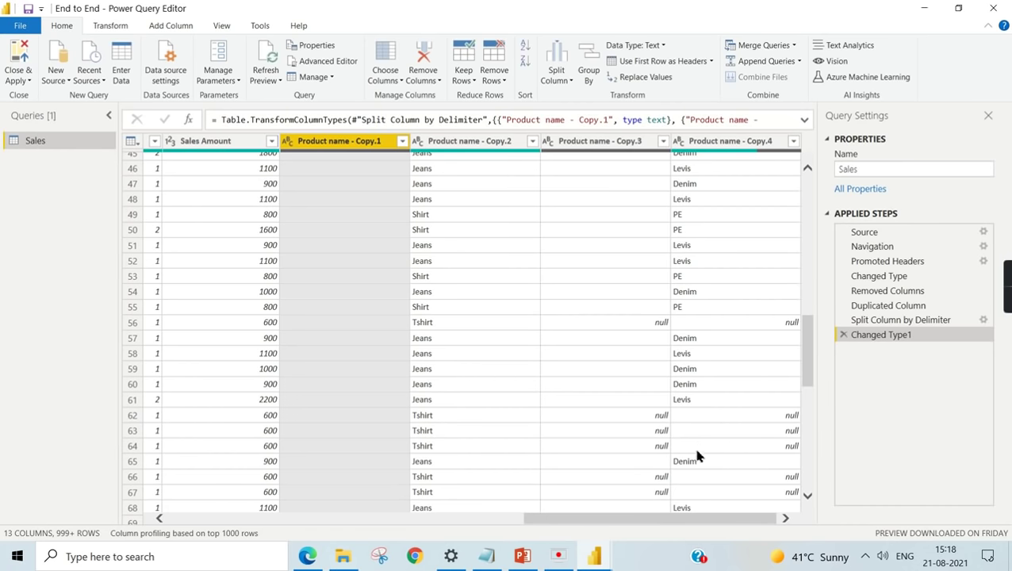
{"action": "left_click", "coordinate": [735, 323]}
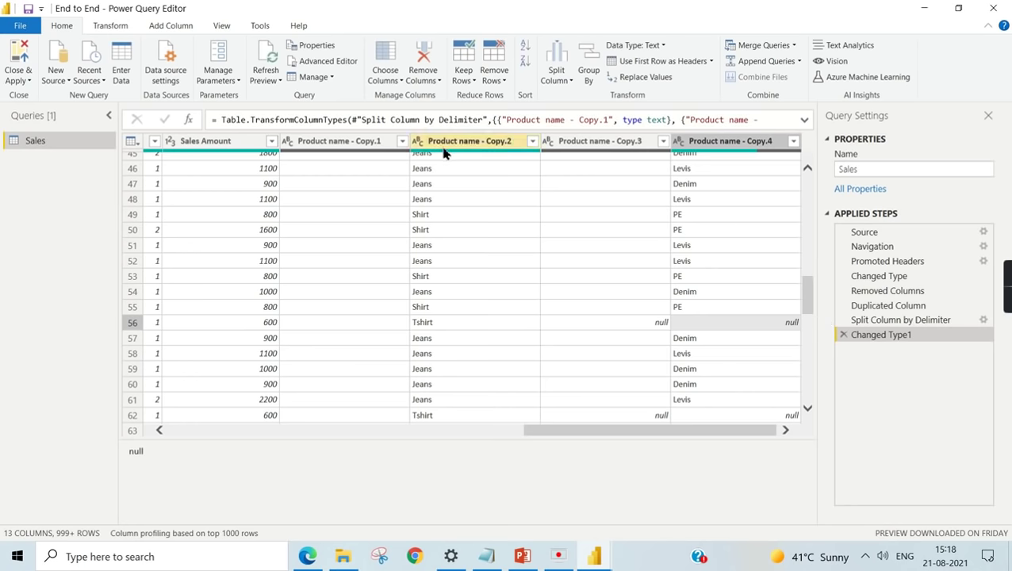
Step: Delete the Product name - Copy.1, Copy.2 and Copy.3 split columns, keeping Copy.4
{"action": "left_click", "coordinate": [371, 147]}
{"action": "left_click", "coordinate": [472, 141], "text": "ctrl"}
{"action": "left_click", "coordinate": [571, 141], "text": "ctrl"}
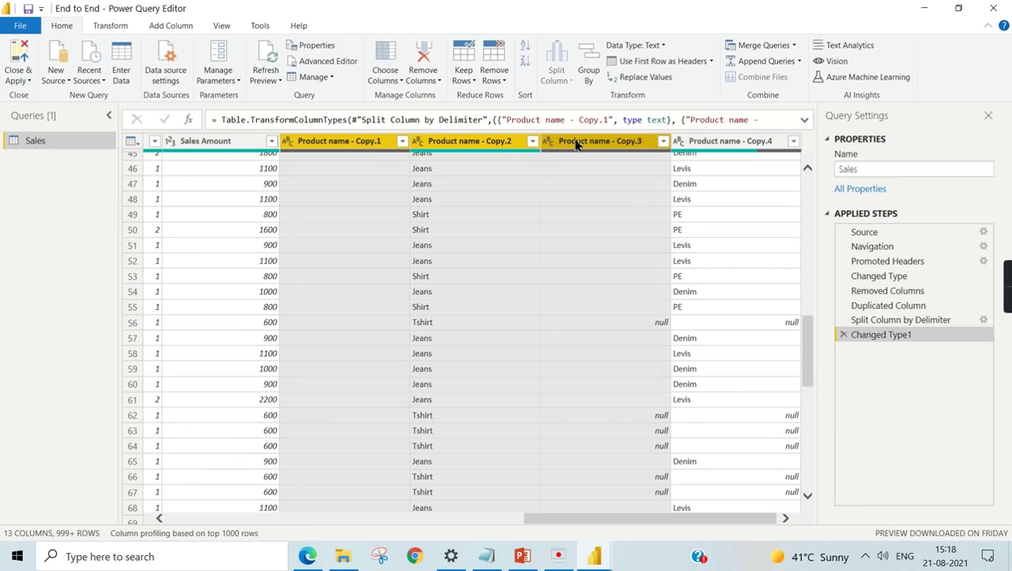
{"action": "right_click", "coordinate": [576, 143]}
{"action": "left_click", "coordinate": [618, 165]}
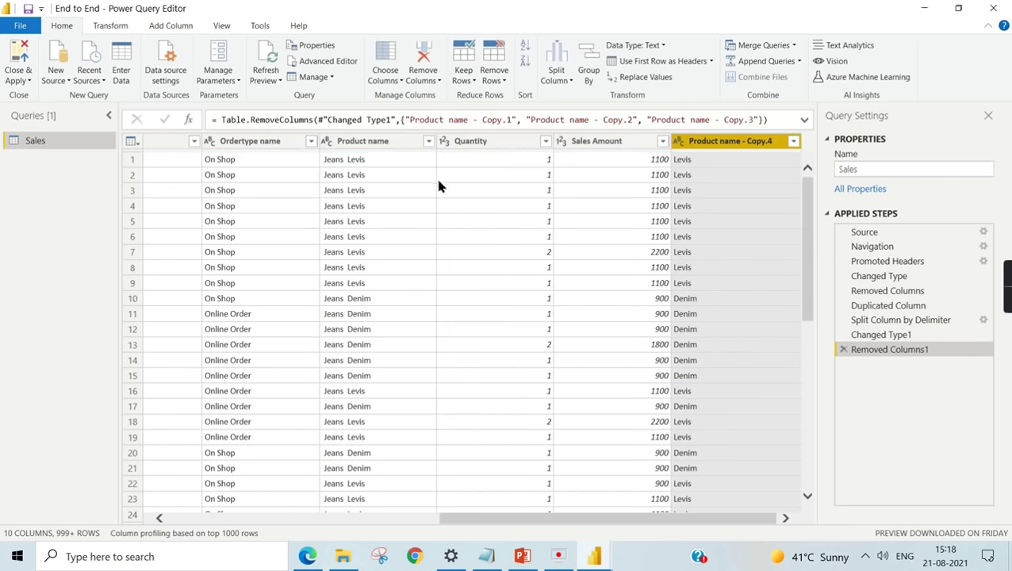
{"action": "scroll", "coordinate": [702, 386], "scroll_direction": "down", "scroll_amount": 9}
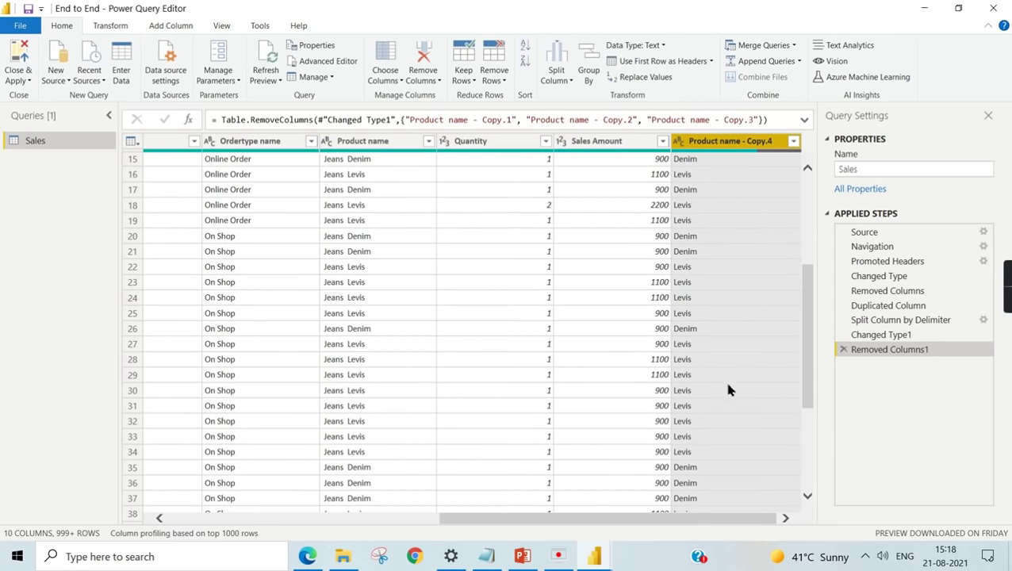
{"action": "scroll", "coordinate": [732, 407], "scroll_direction": "up", "scroll_amount": 9}
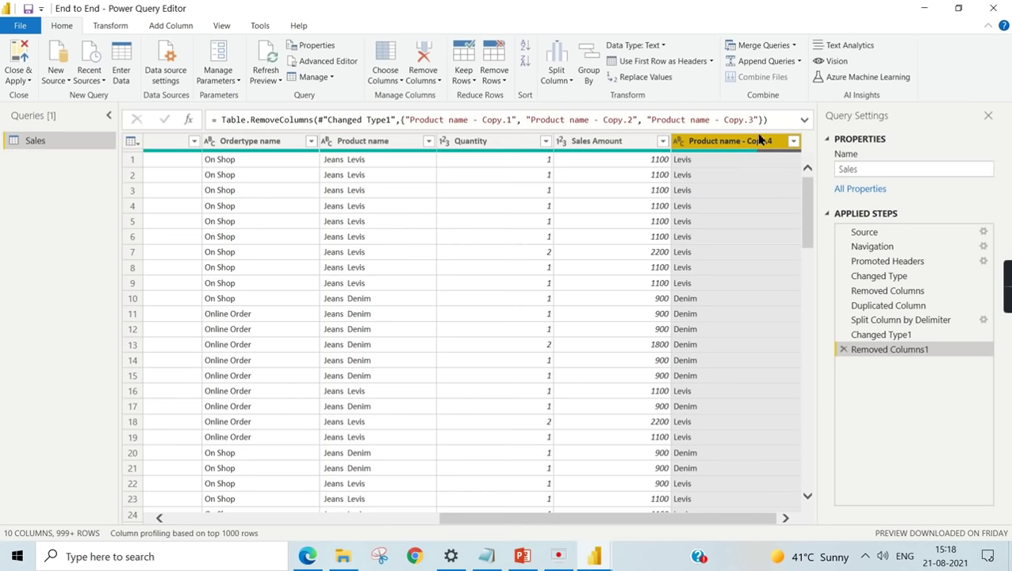
{"action": "right_click", "coordinate": [723, 145]}
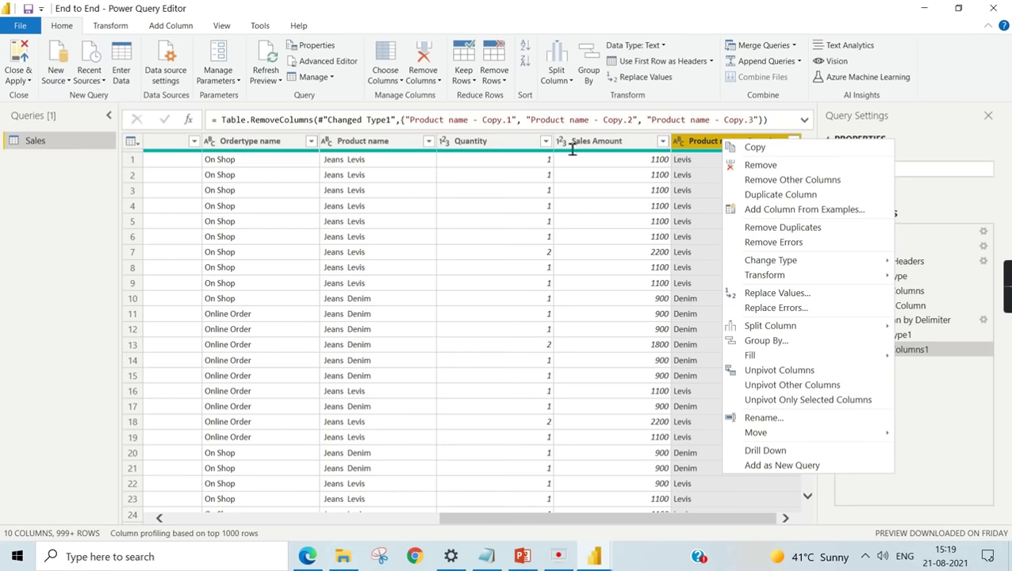
Step: Start a conditional column that tests whether Product name - Copy.4 equals a value
{"action": "left_click", "coordinate": [154, 26]}
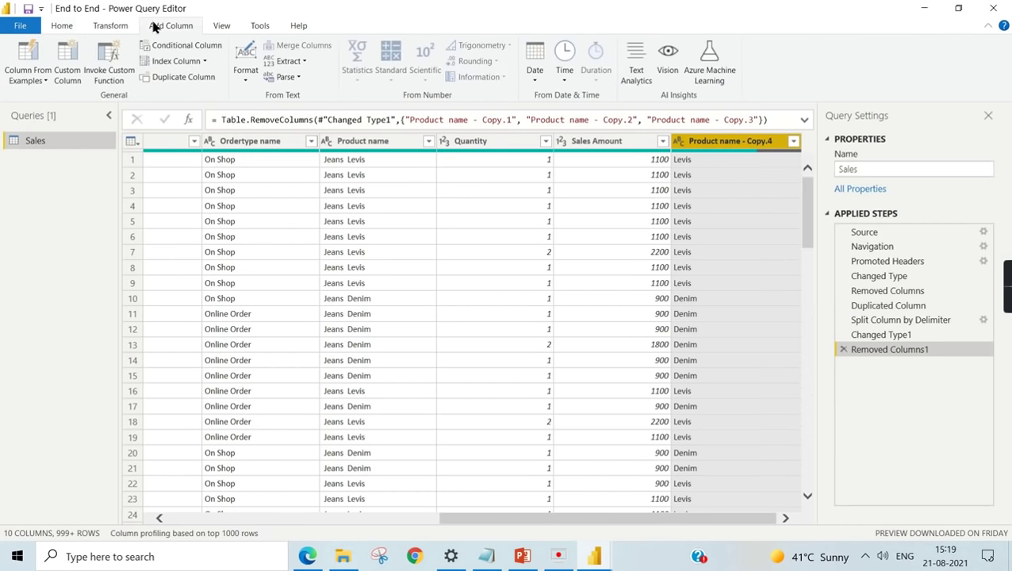
{"action": "left_click", "coordinate": [70, 56]}
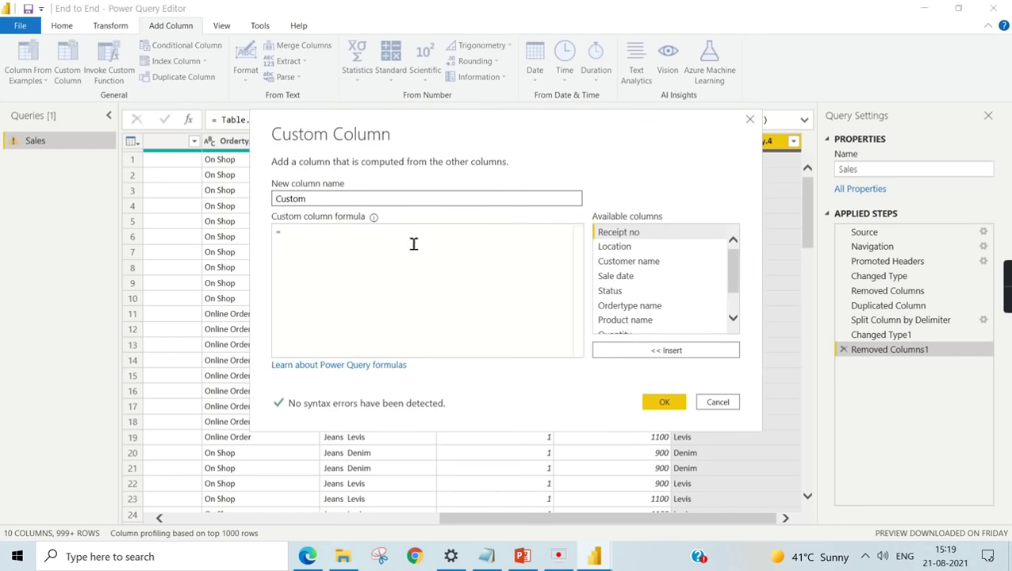
{"action": "left_click", "coordinate": [750, 119]}
{"action": "left_click", "coordinate": [184, 46]}
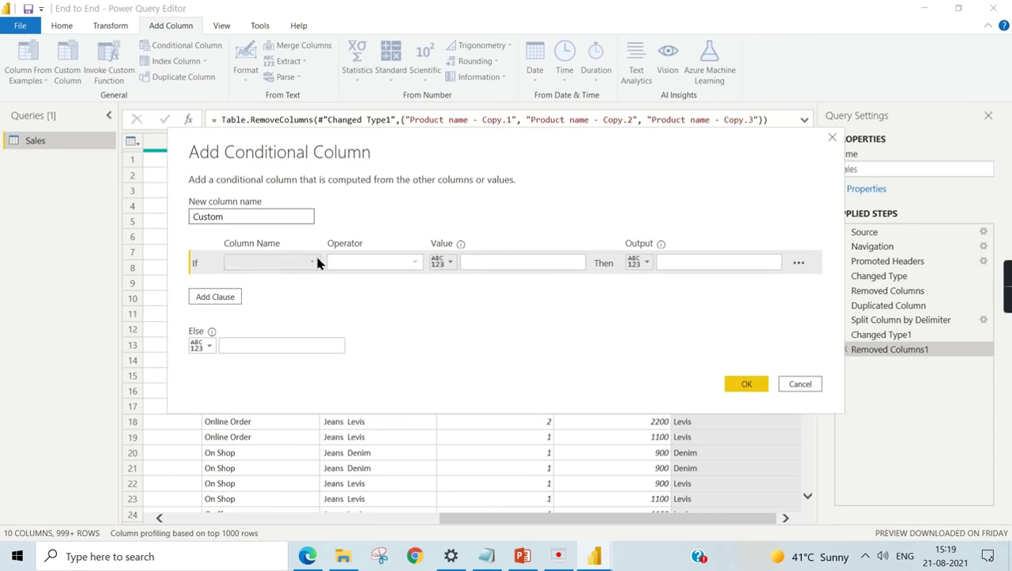
{"action": "left_click", "coordinate": [316, 263]}
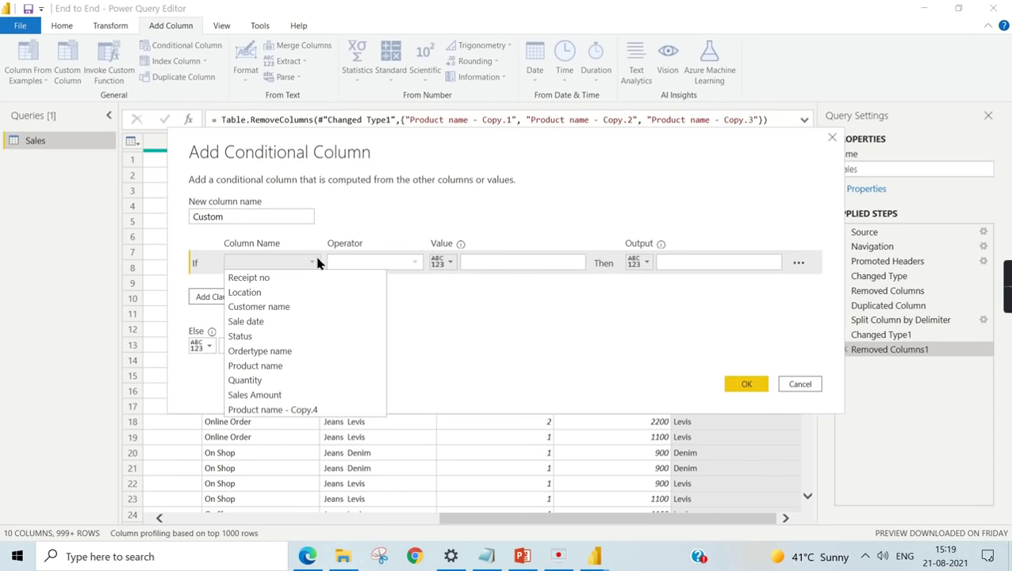
{"action": "left_click", "coordinate": [312, 410]}
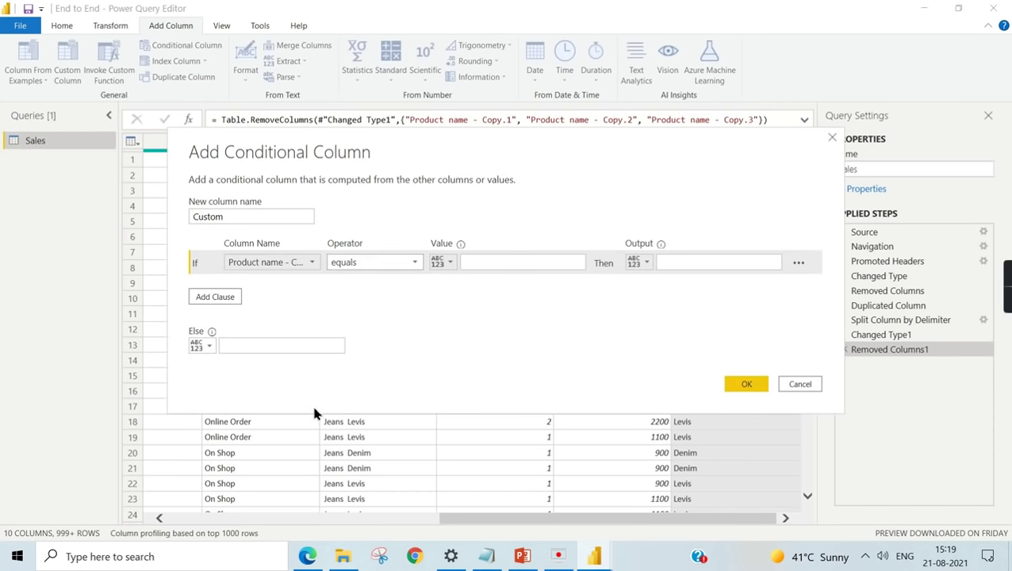
{"action": "left_click", "coordinate": [410, 261]}
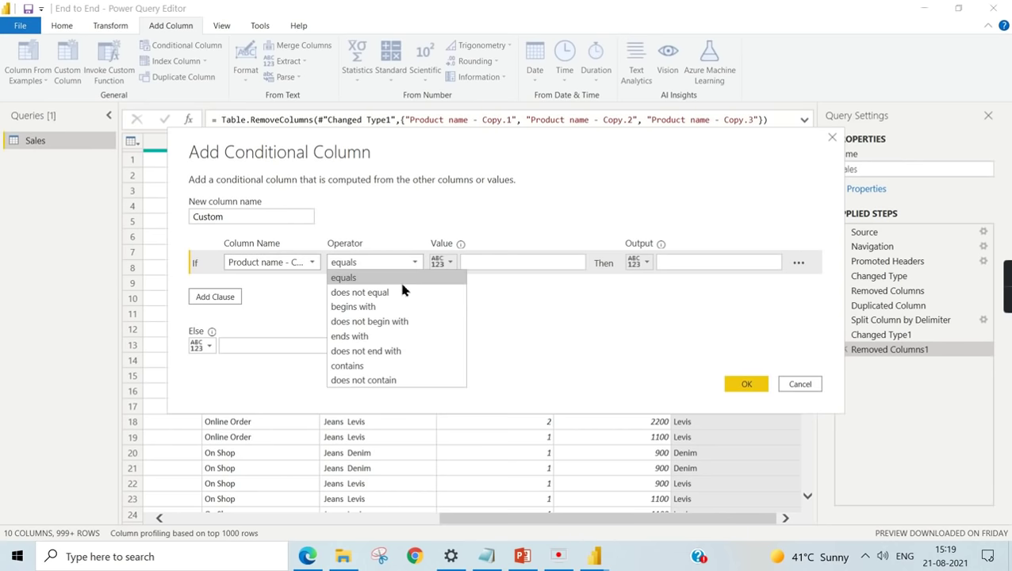
{"action": "left_click", "coordinate": [389, 278]}
Step: Output UnBranded when the value is null, Brand otherwise, and create the column
{"action": "left_click", "coordinate": [516, 265]}
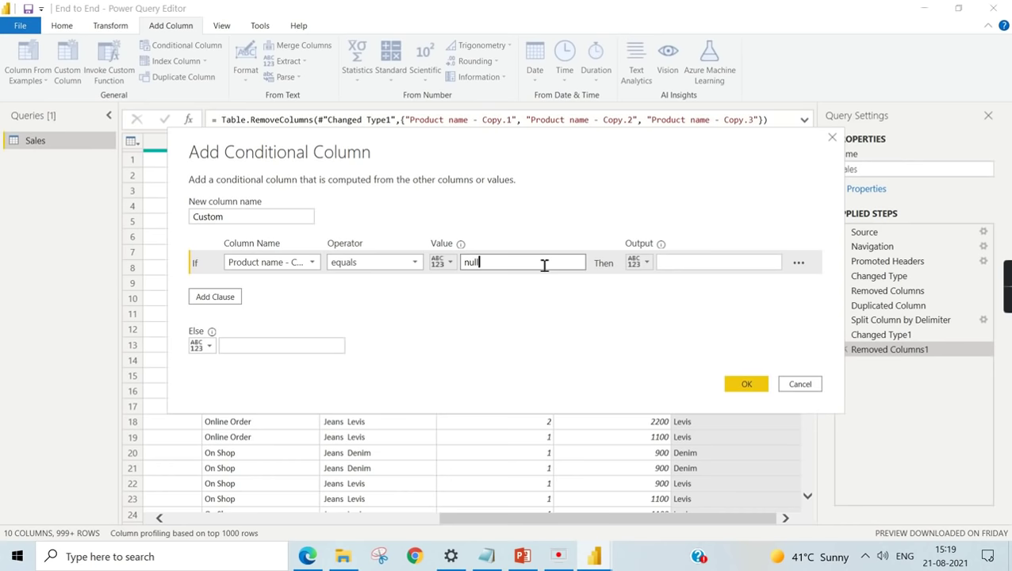
{"action": "left_click", "coordinate": [726, 265]}
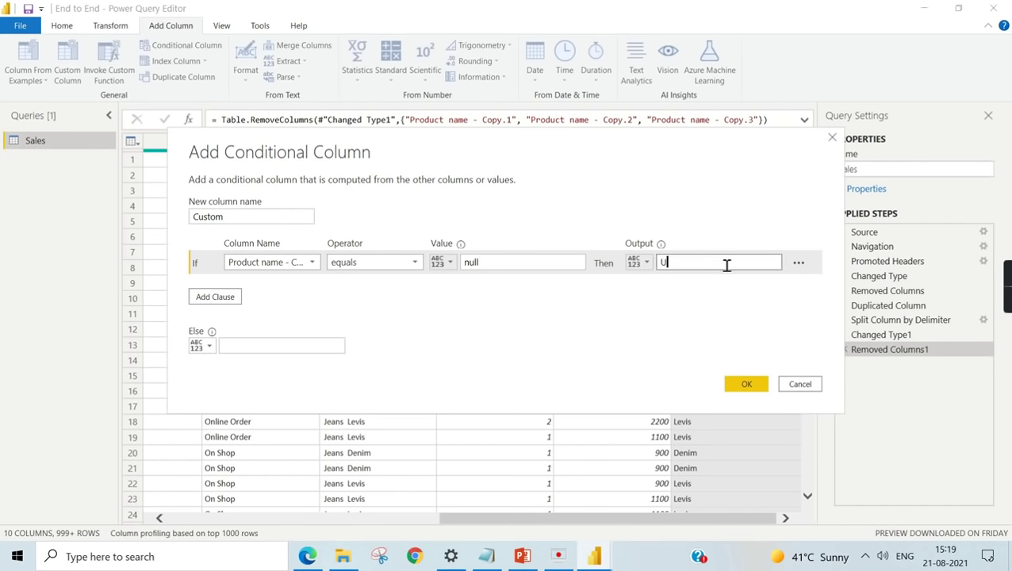
{"action": "type", "text": "Unbr"}
{"action": "key", "text": "BackSpace"}
{"action": "key", "text": "BackSpace"}
{"action": "type", "text": "Branded"}
{"action": "left_click", "coordinate": [678, 329]}
{"action": "left_click", "coordinate": [274, 342]}
{"action": "type", "text": "Brand"}
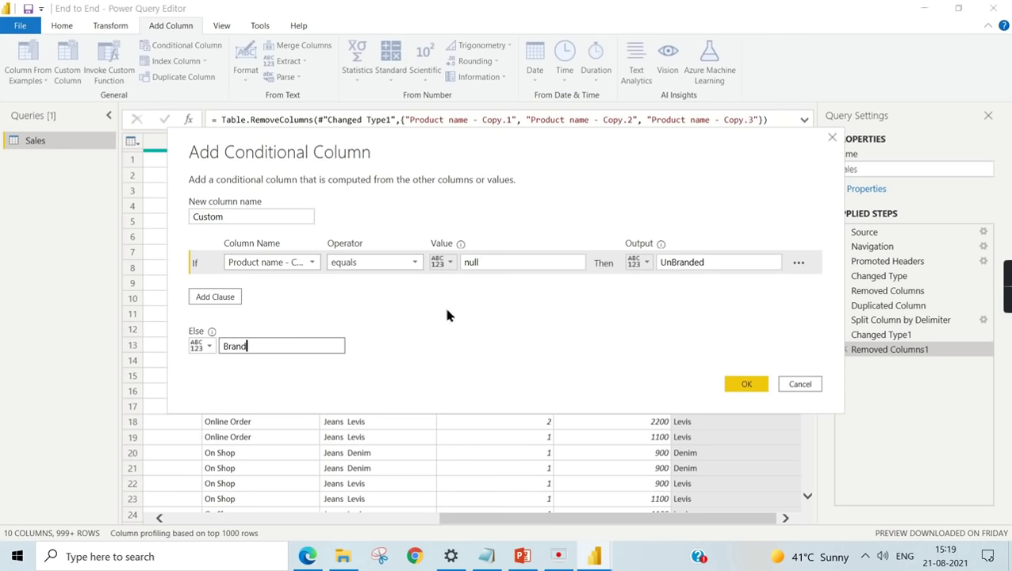
{"action": "left_click", "coordinate": [746, 383]}
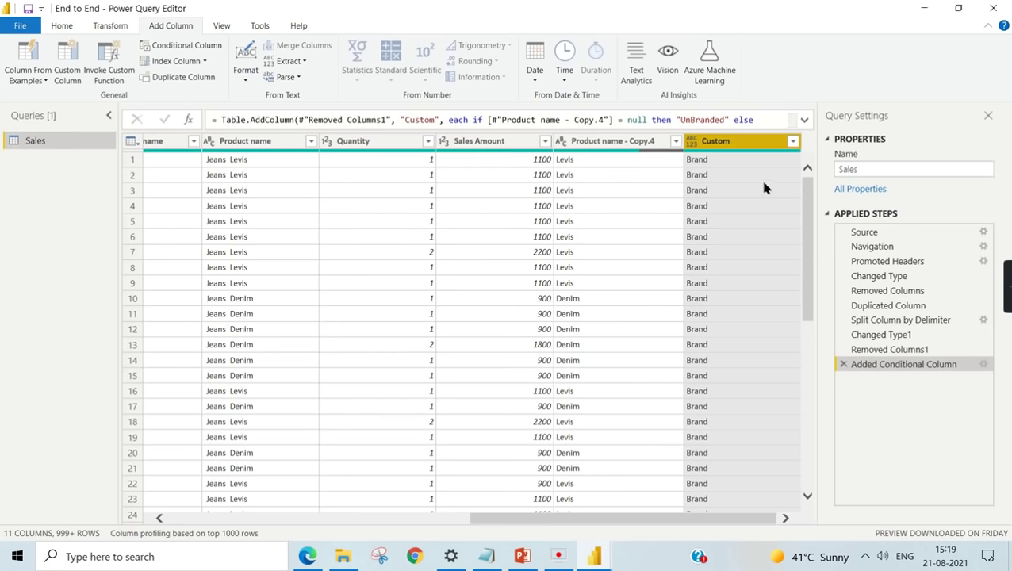
{"action": "left_click", "coordinate": [793, 141]}
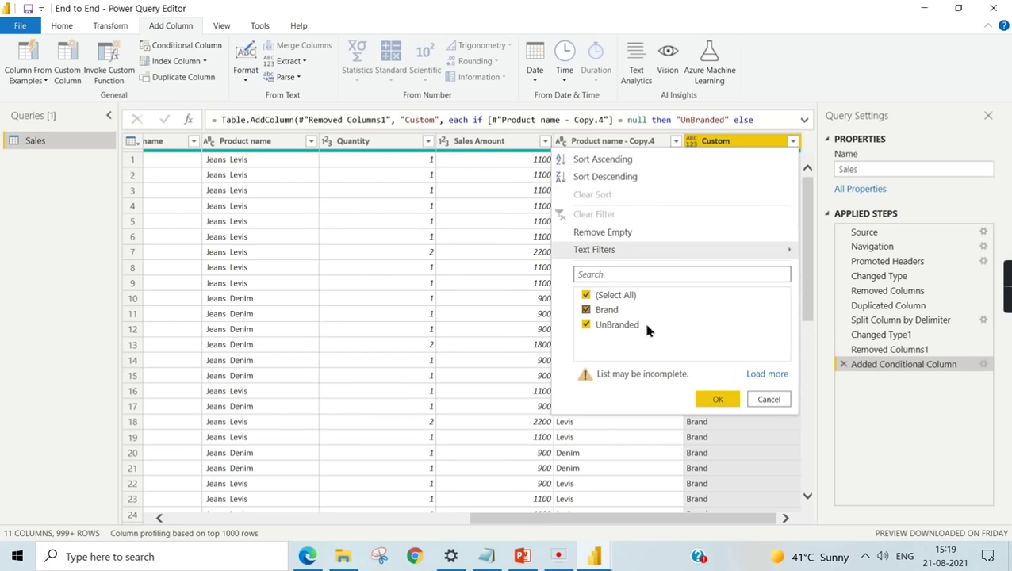
{"action": "left_click", "coordinate": [587, 310]}
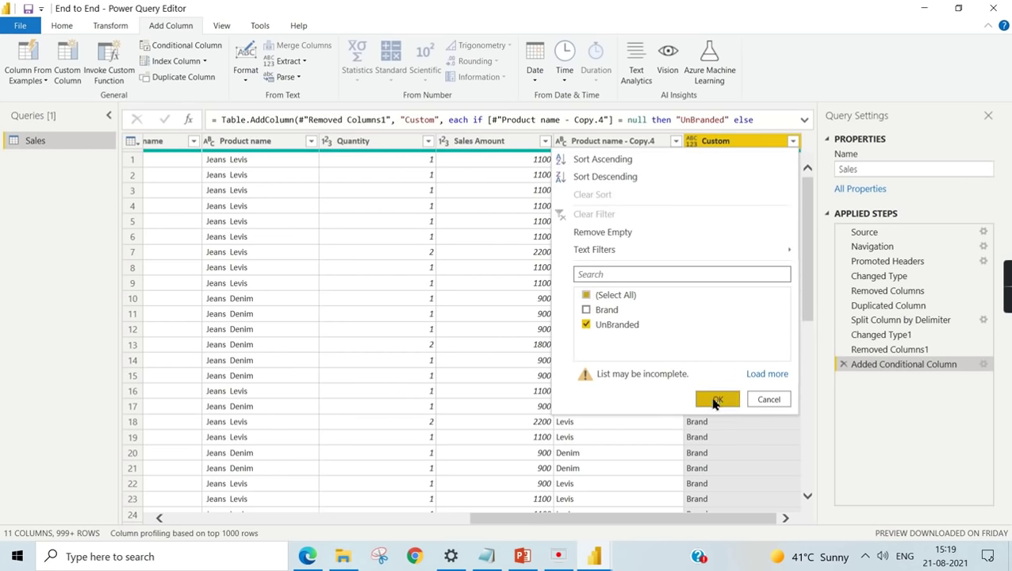
{"action": "left_click", "coordinate": [715, 400]}
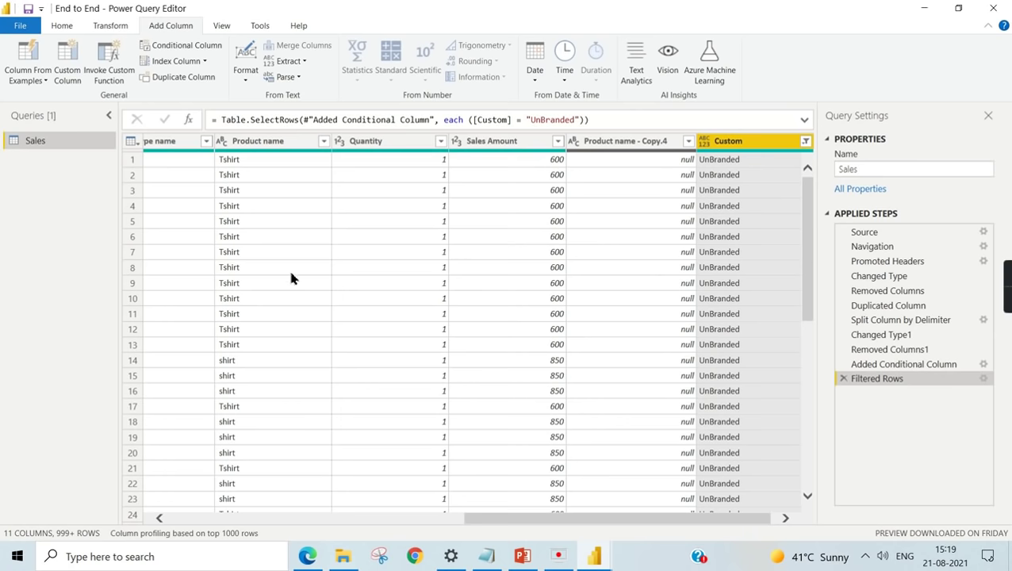
{"action": "left_click", "coordinate": [687, 141]}
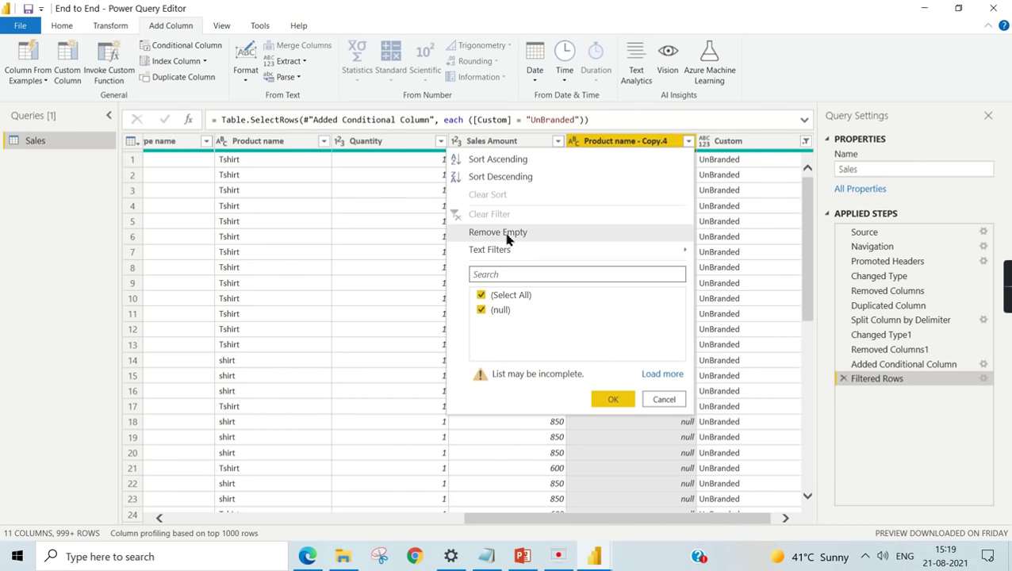
{"action": "left_click", "coordinate": [664, 399]}
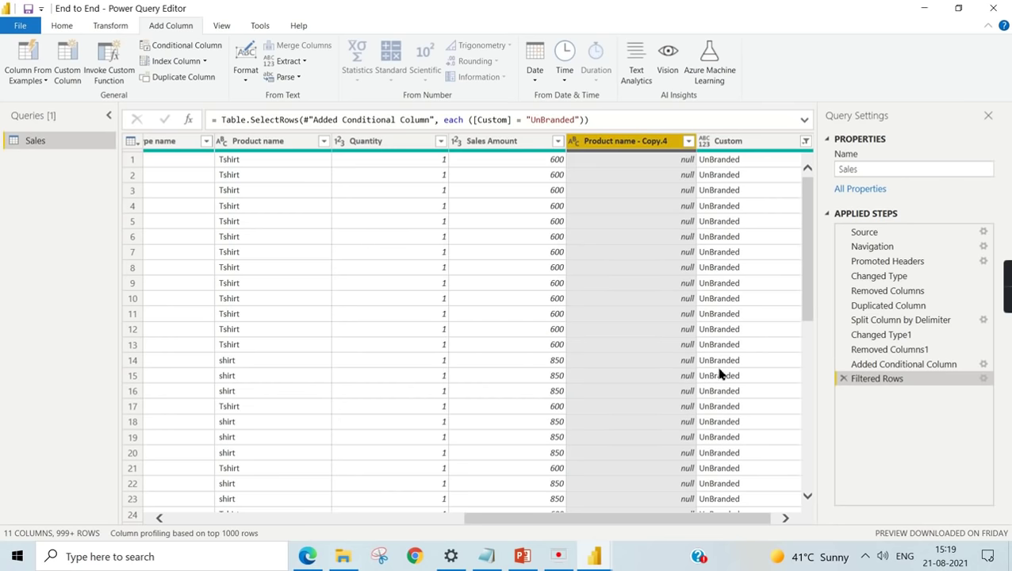
{"action": "left_click", "coordinate": [687, 141]}
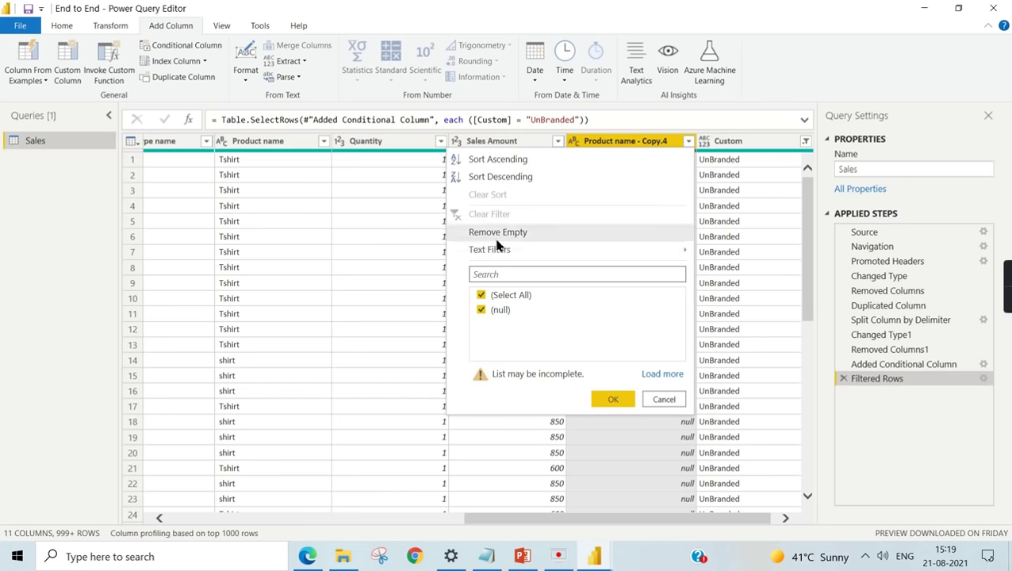
{"action": "left_click", "coordinate": [506, 235]}
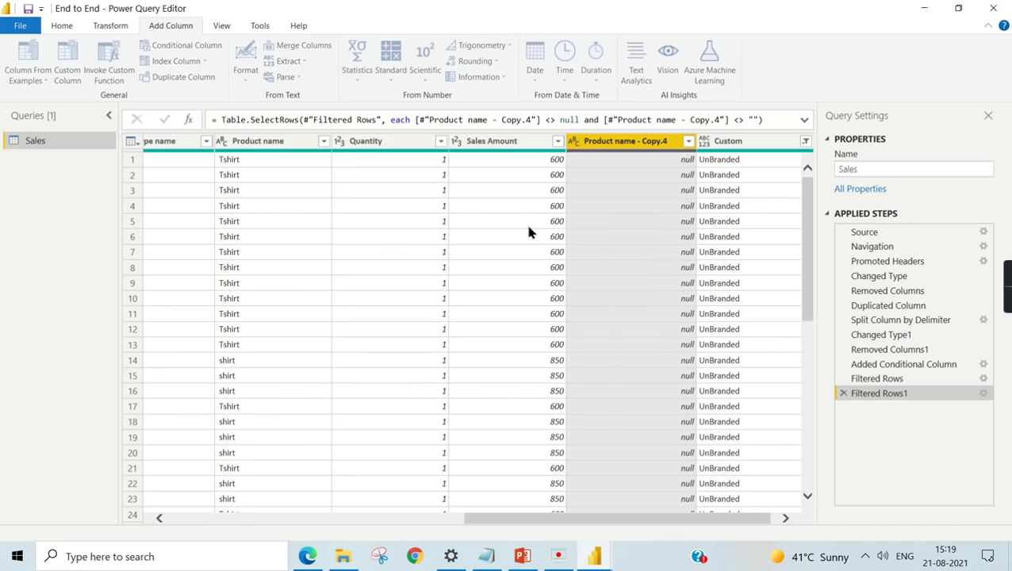
{"action": "left_click", "coordinate": [843, 393]}
{"action": "left_click", "coordinate": [843, 379]}
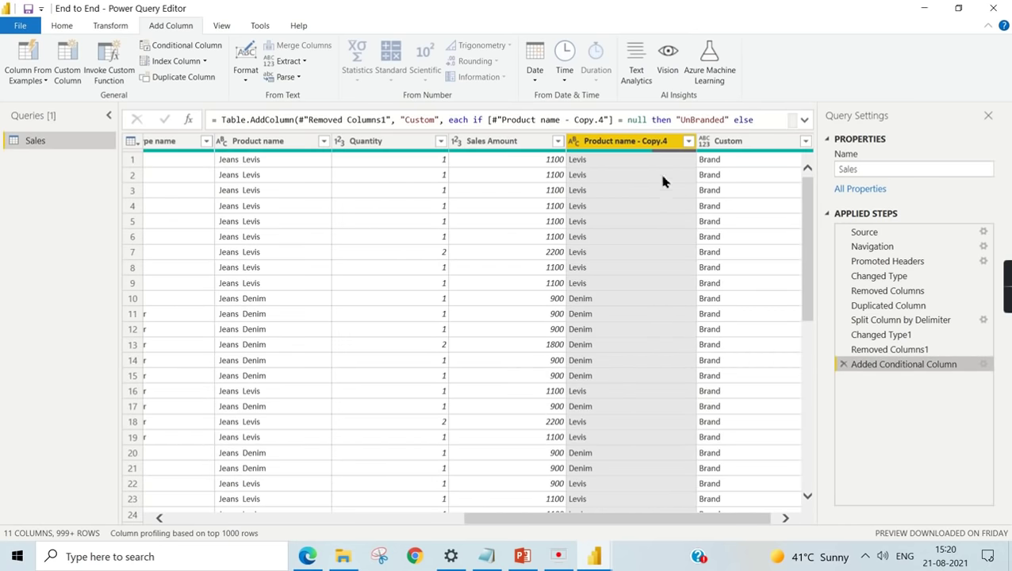
Step: Rename the Custom column to IsBranded
{"action": "double_click", "coordinate": [740, 151]}
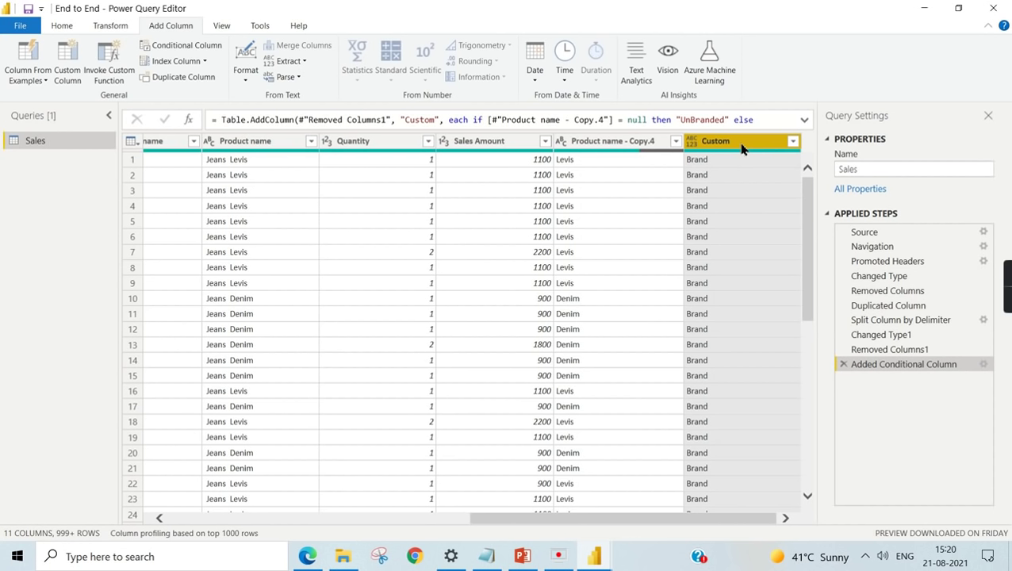
{"action": "type", "text": "Bra"}
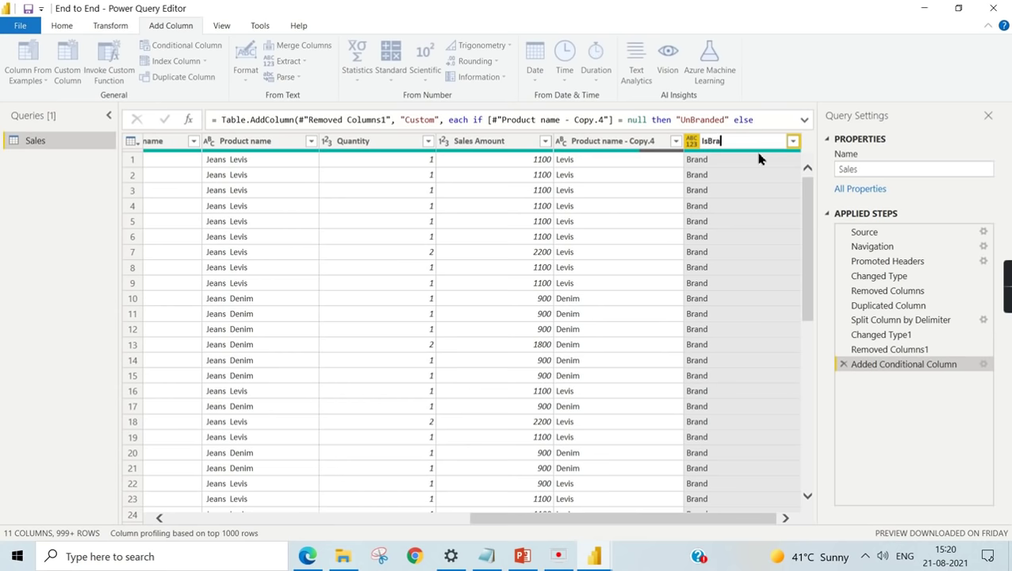
{"action": "type", "text": "nded"}
{"action": "key", "text": "Return"}
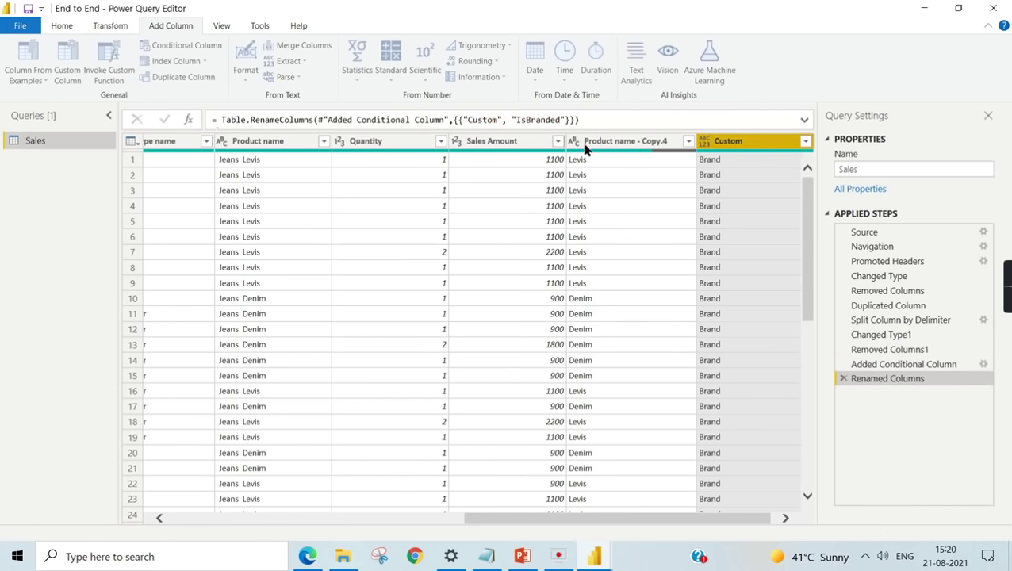
Step: Remove the leftover Product name - Copy.4 column from Sales
{"action": "left_click", "coordinate": [583, 141]}
{"action": "right_click", "coordinate": [586, 148]}
{"action": "left_click", "coordinate": [615, 169]}
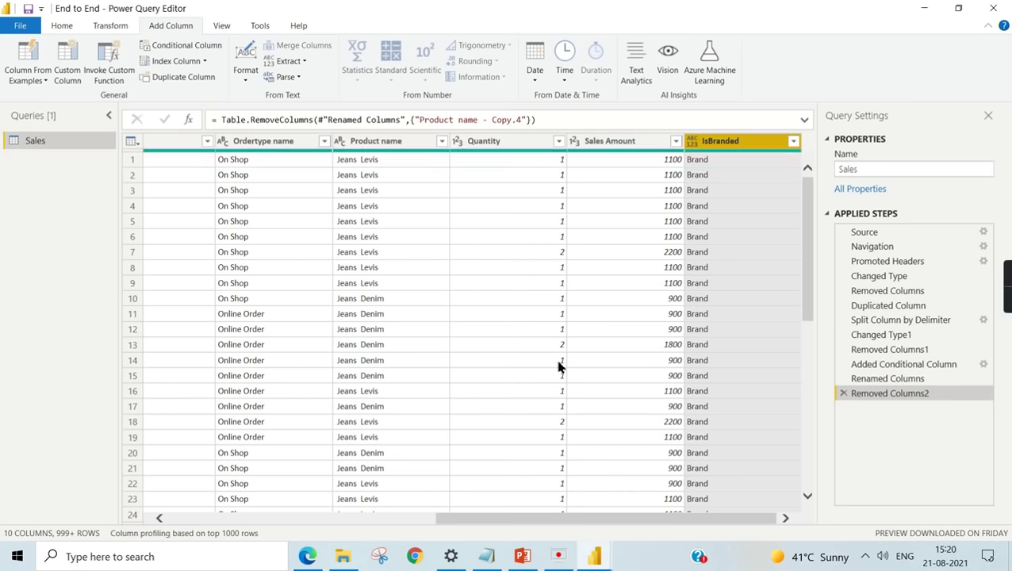
{"action": "left_click_drag", "start_coordinate": [530, 520], "coordinate": [229, 518]}
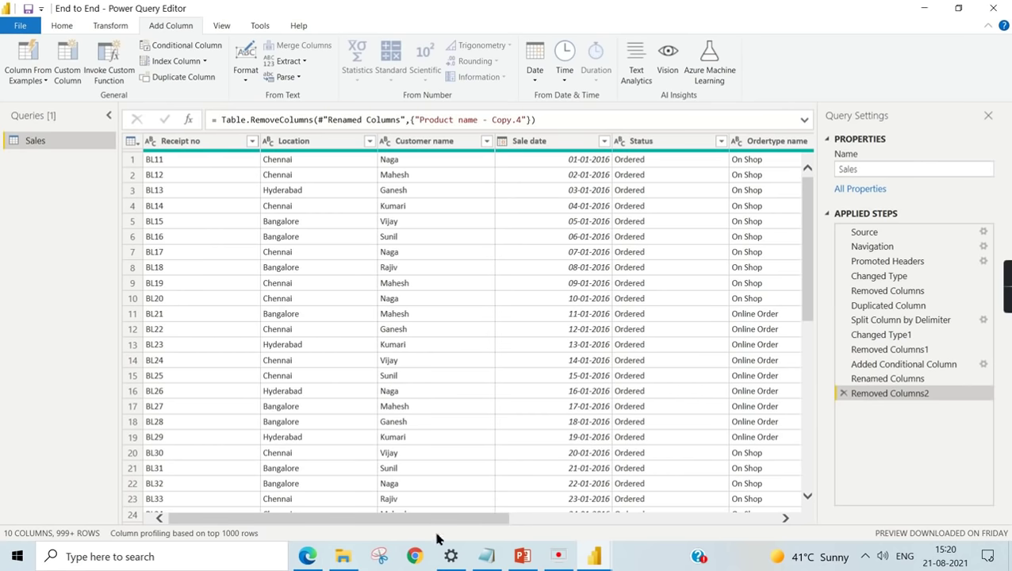
{"action": "left_click_drag", "start_coordinate": [386, 520], "coordinate": [630, 474]}
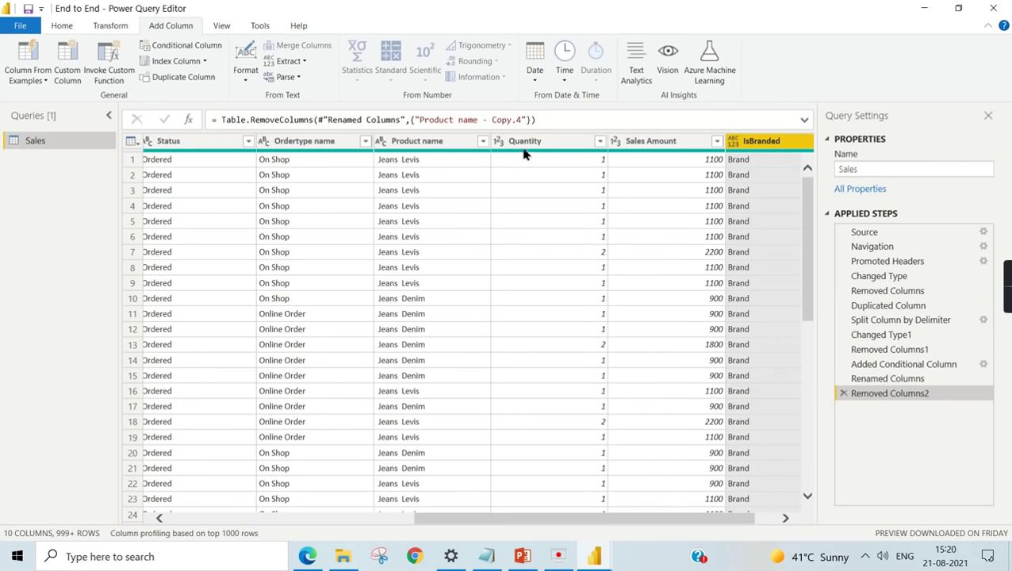
{"action": "left_click", "coordinate": [643, 148]}
{"action": "right_click", "coordinate": [642, 148]}
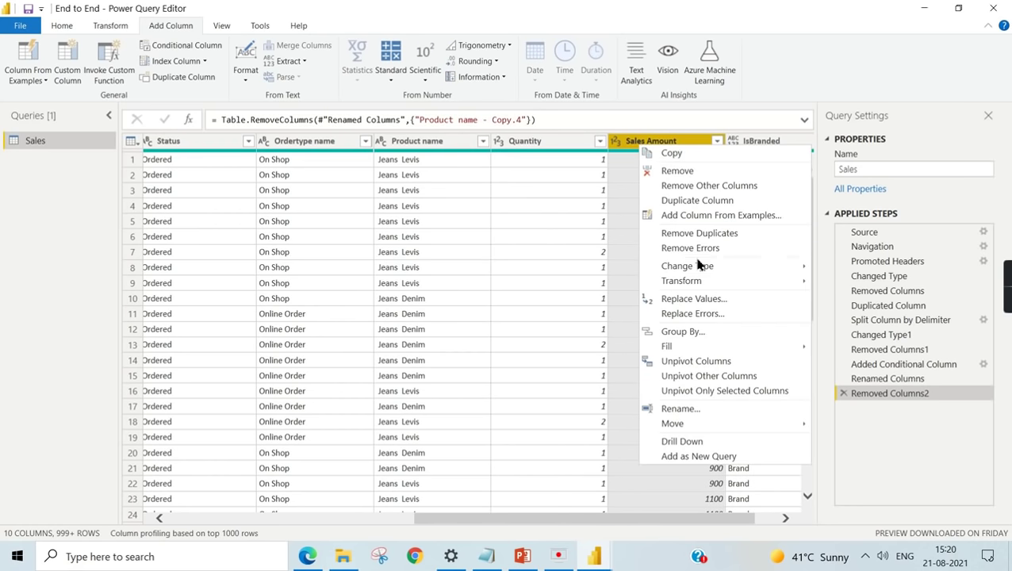
{"action": "mouse_move", "coordinate": [699, 266]}
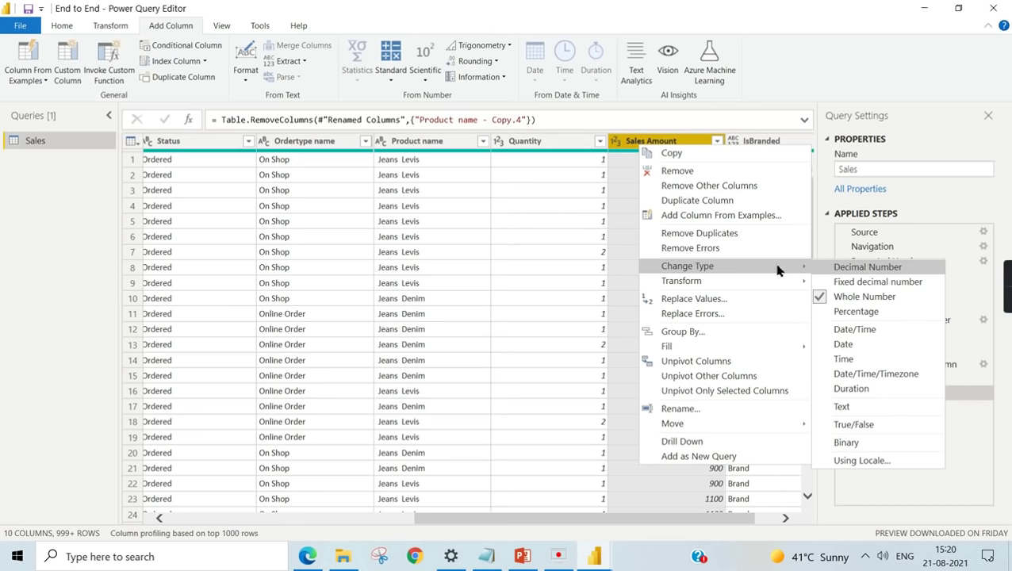
{"action": "left_click", "coordinate": [625, 358]}
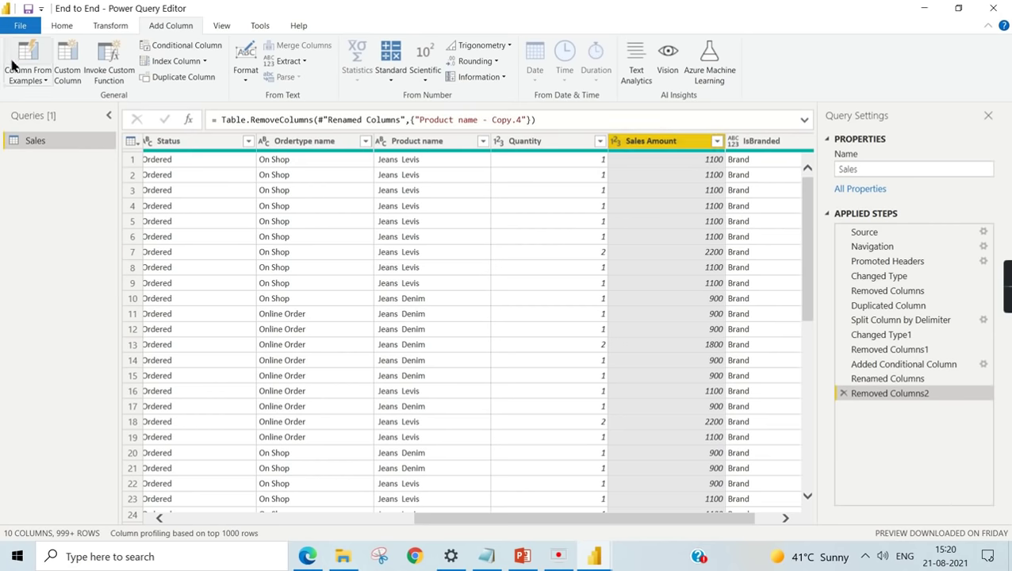
{"action": "left_click", "coordinate": [63, 26]}
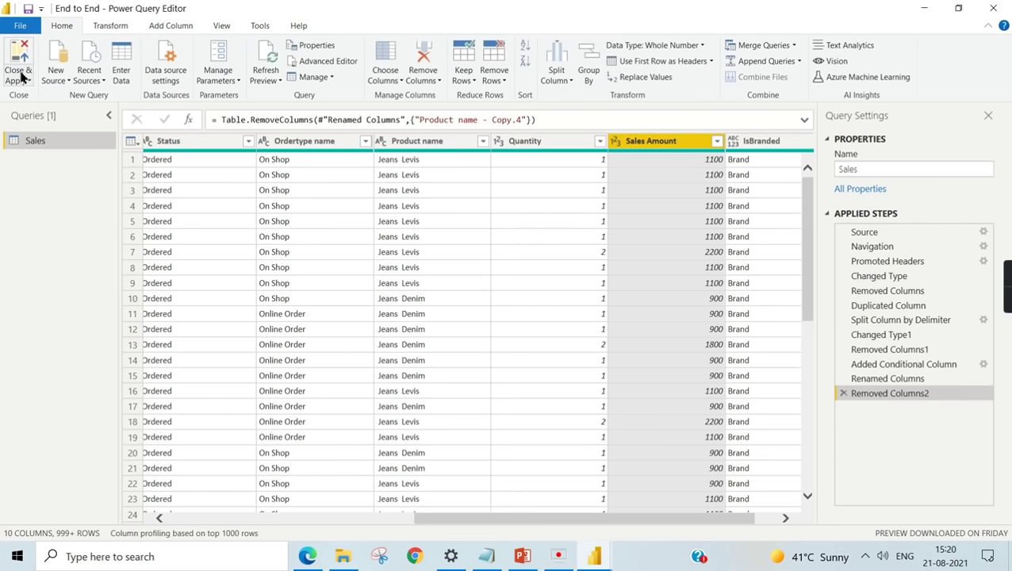
Step: Close Power Query Editor and apply the Sales query changes to the report
{"action": "left_click", "coordinate": [22, 77]}
{"action": "left_click", "coordinate": [20, 98]}
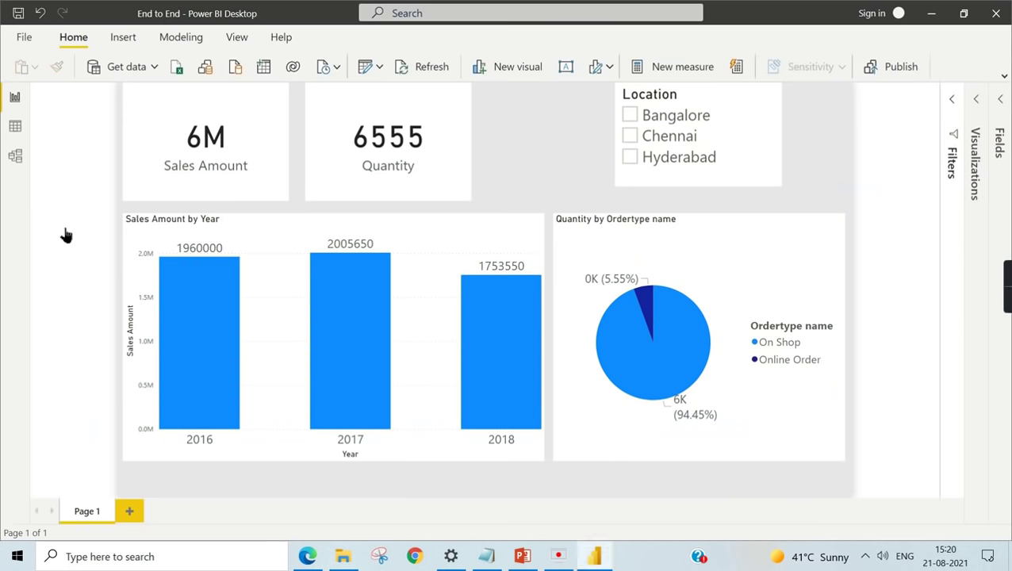
{"action": "left_click", "coordinate": [796, 97]}
Step: Shrink the Quantity by Ordertype name pie and paste a copy below it
{"action": "left_click", "coordinate": [725, 228]}
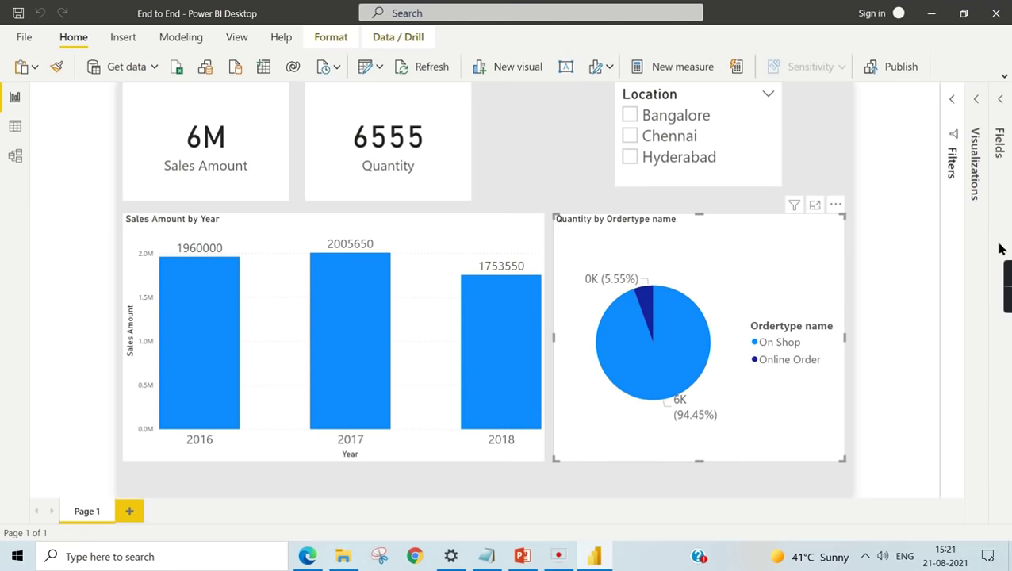
{"action": "left_click", "coordinate": [1000, 100]}
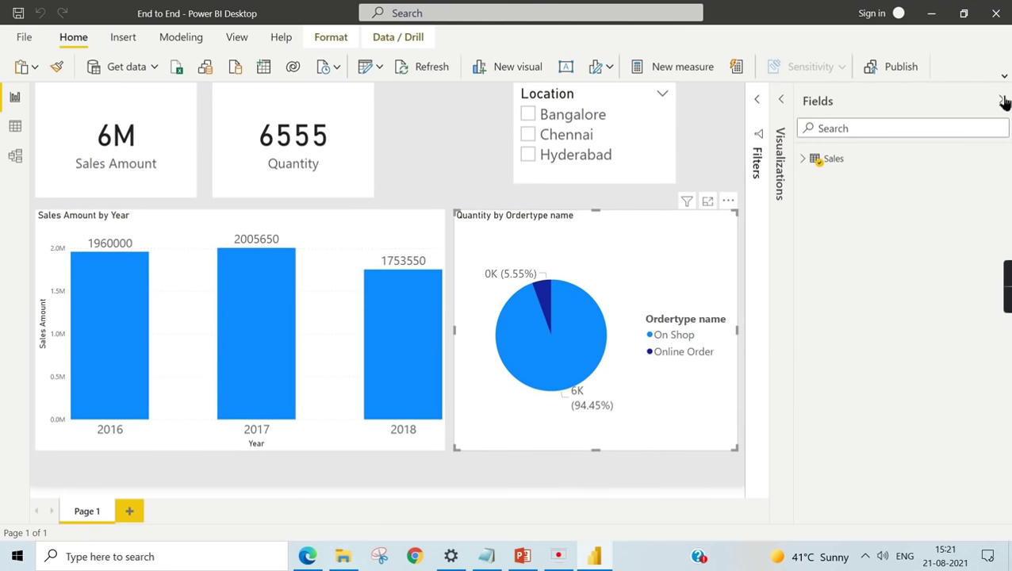
{"action": "left_click", "coordinate": [802, 161]}
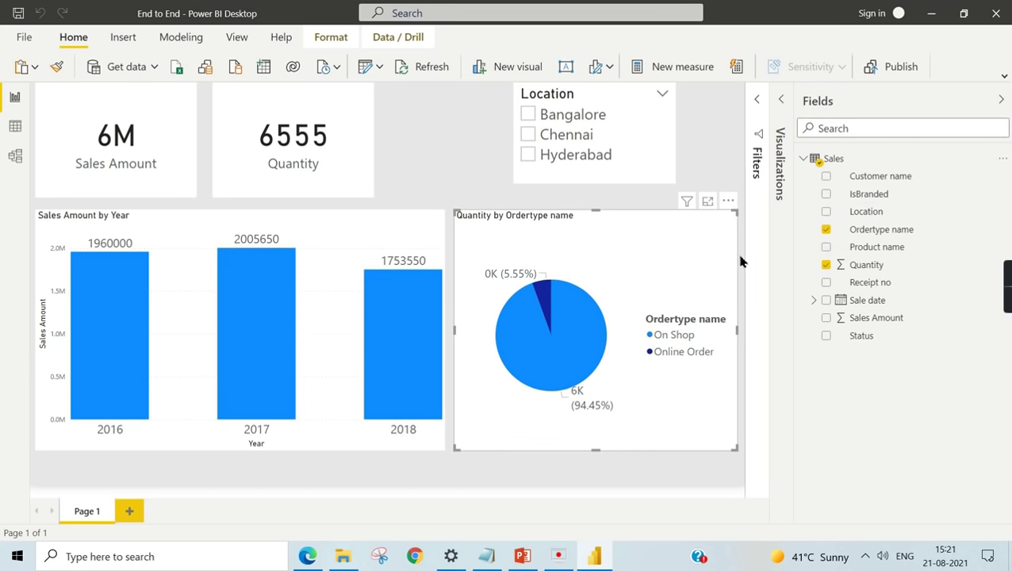
{"action": "left_click_drag", "start_coordinate": [712, 364], "coordinate": [706, 335]}
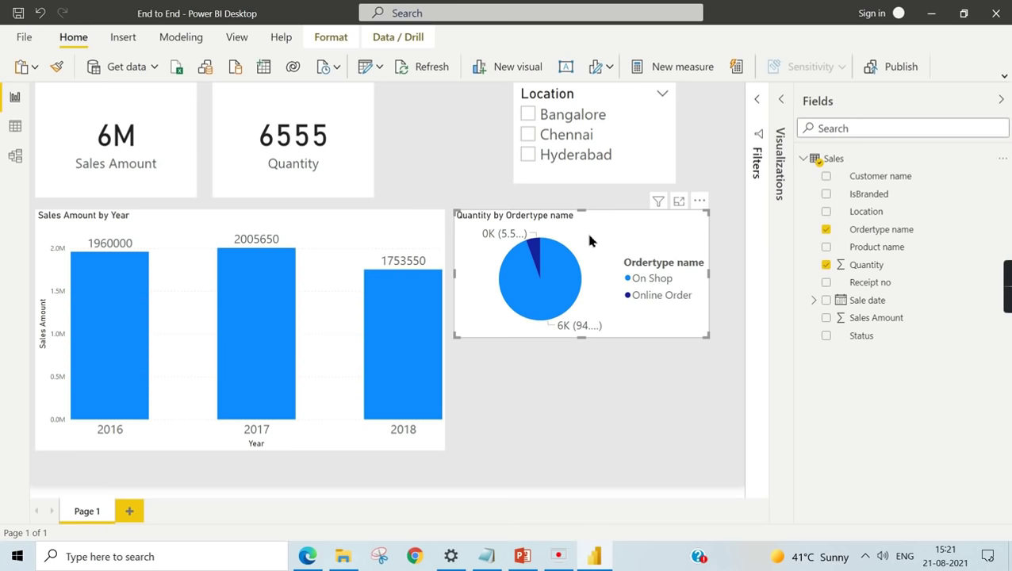
{"action": "key", "text": "ctrl+c"}
{"action": "key", "text": "ctrl+v"}
{"action": "left_click_drag", "start_coordinate": [585, 230], "coordinate": [581, 366]}
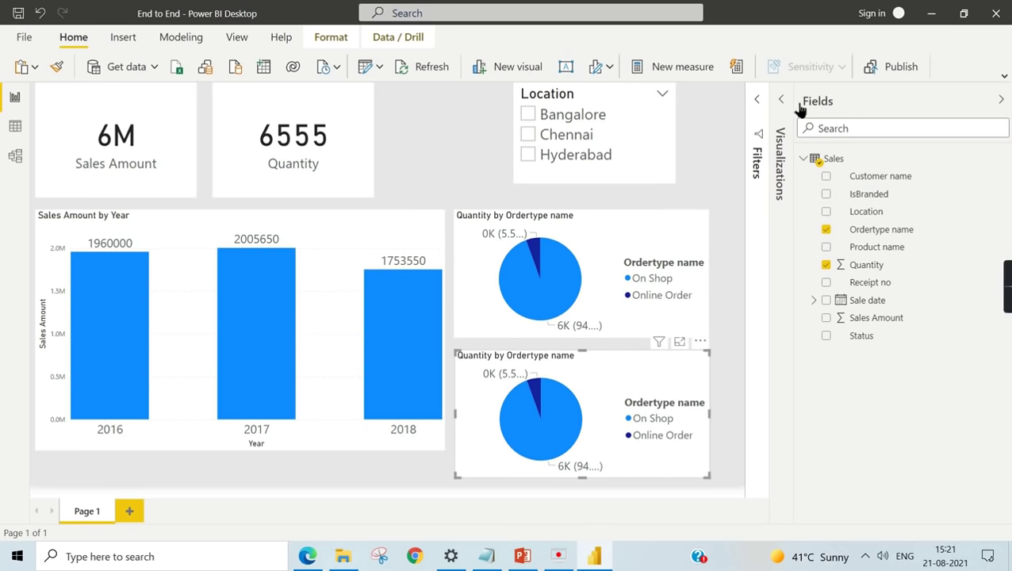
Step: Swap the copied pie's legend from Ordertype name to IsBranded
{"action": "left_click", "coordinate": [790, 168]}
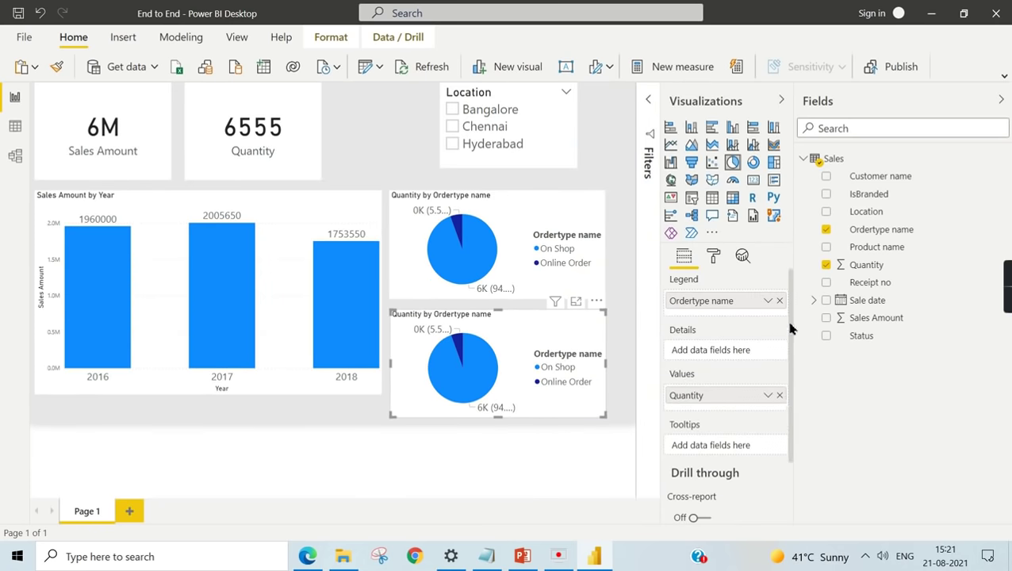
{"action": "left_click", "coordinate": [779, 301]}
{"action": "left_click_drag", "start_coordinate": [846, 195], "coordinate": [726, 298]}
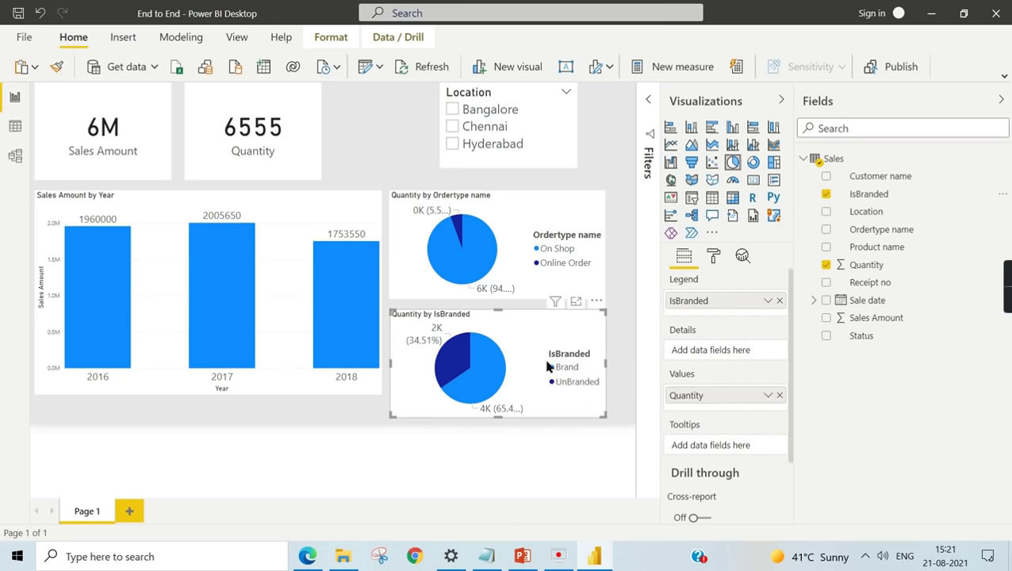
{"action": "mouse_move", "coordinate": [489, 373]}
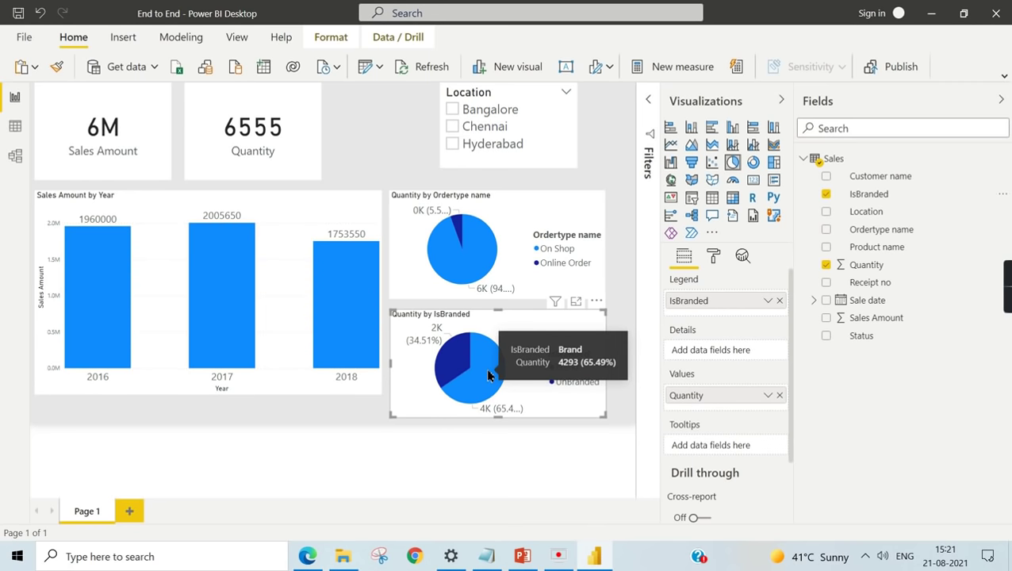
{"action": "mouse_move", "coordinate": [457, 367]}
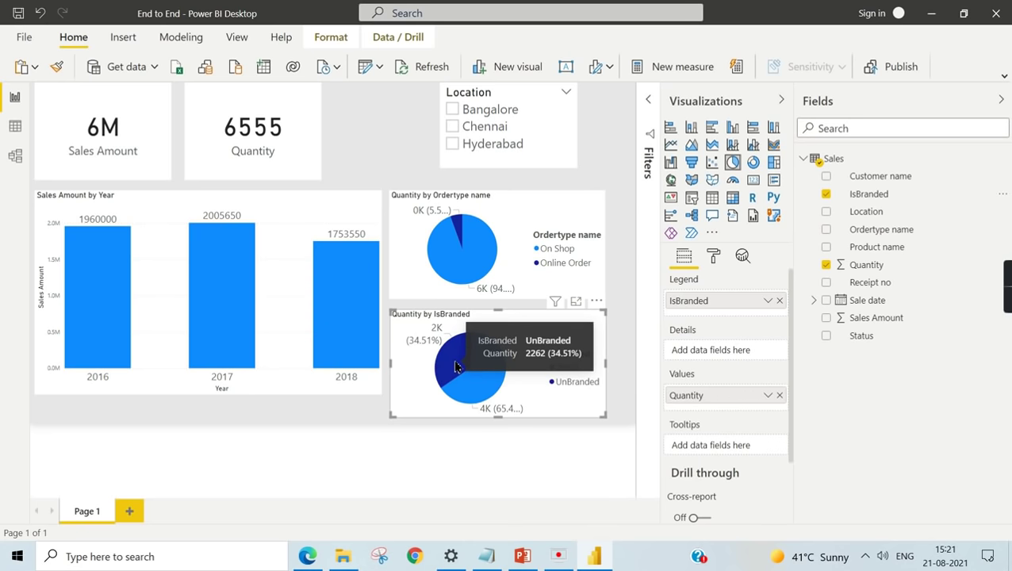
Step: Make the Sales Amount by Year bar chart taller
{"action": "left_click", "coordinate": [614, 155]}
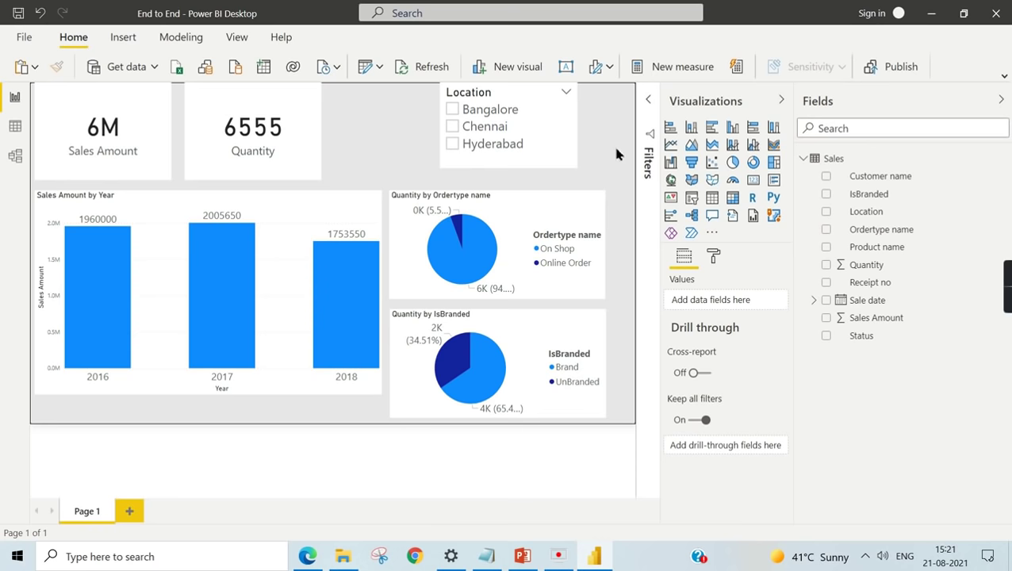
{"action": "left_click", "coordinate": [269, 385]}
{"action": "left_click_drag", "start_coordinate": [378, 409], "coordinate": [374, 405]}
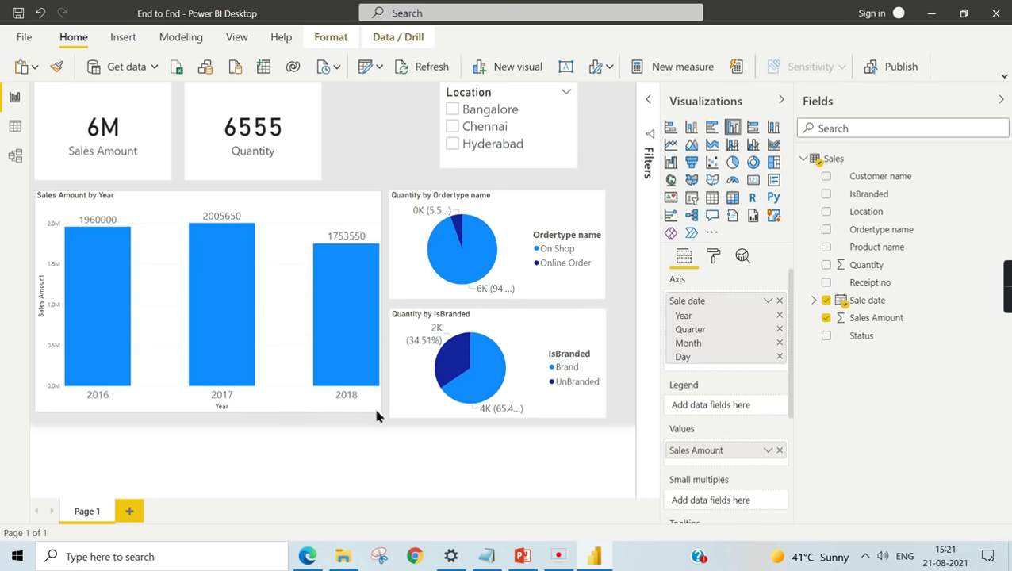
{"action": "left_click", "coordinate": [607, 111]}
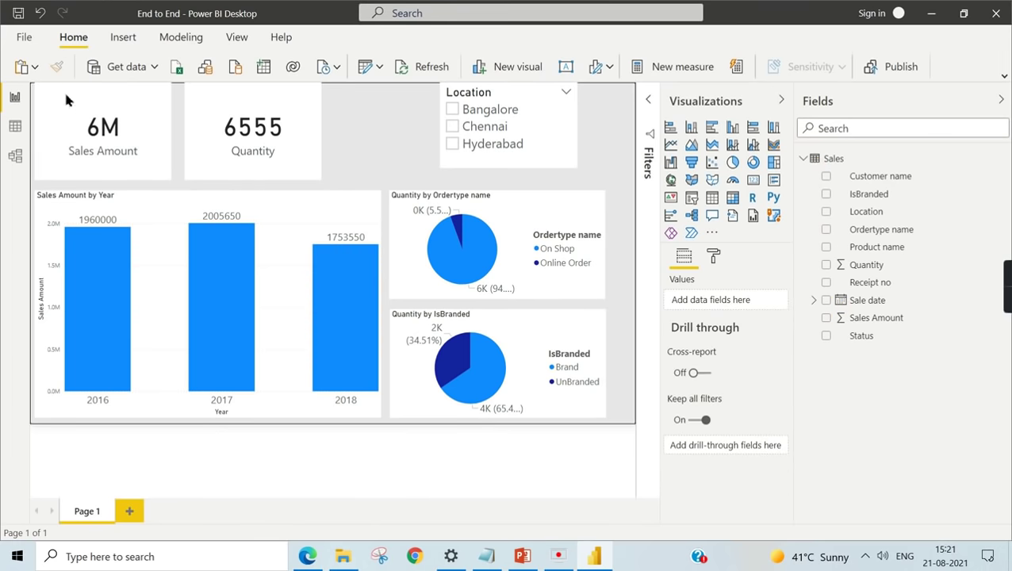
{"action": "left_click", "coordinate": [15, 126]}
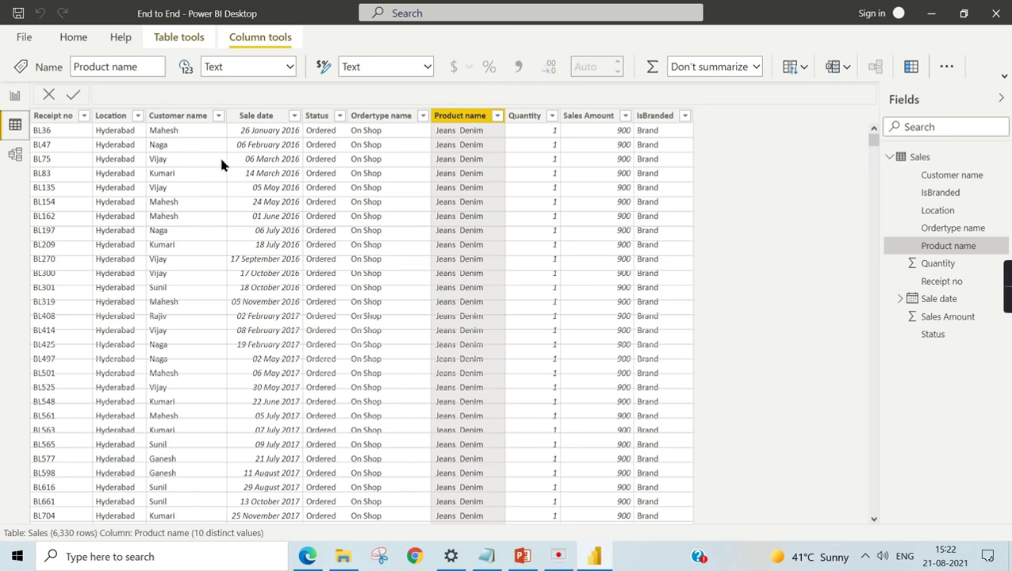
{"action": "left_click", "coordinate": [15, 96]}
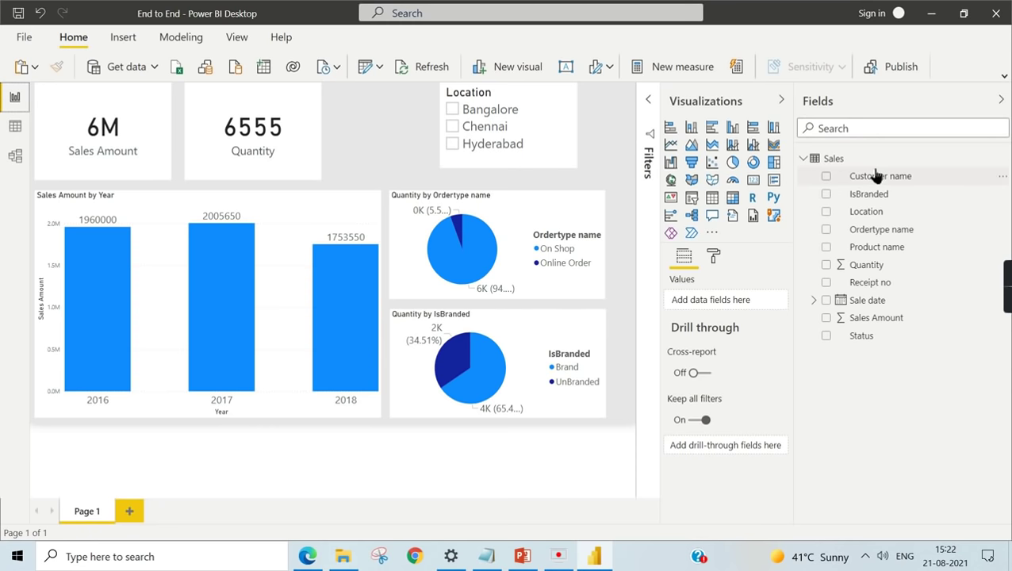
Step: Open Naga Garments Sample, check the Customer sheet's Gender column, then minimize Excel
{"action": "left_click", "coordinate": [602, 160]}
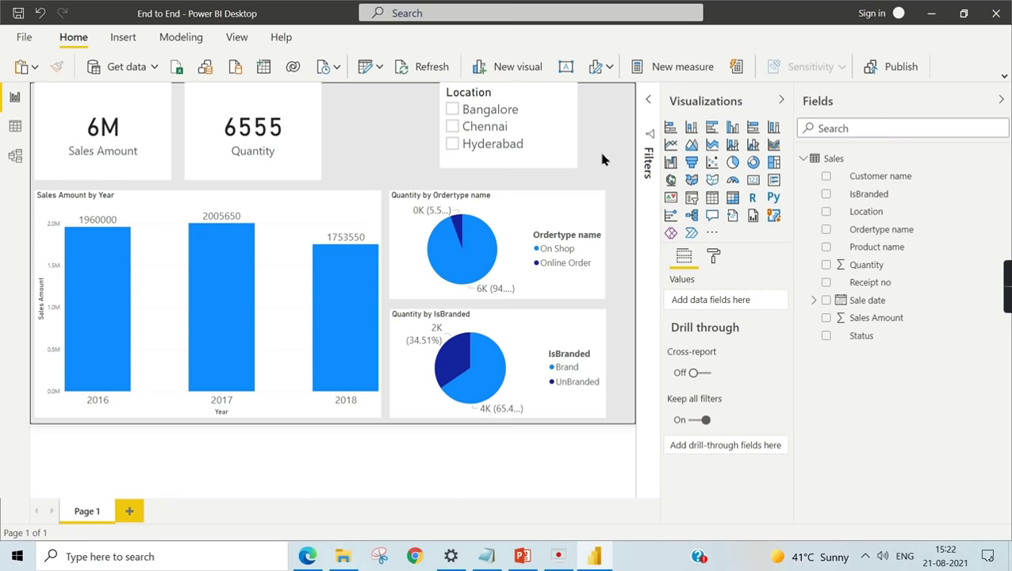
{"action": "left_click", "coordinate": [342, 558]}
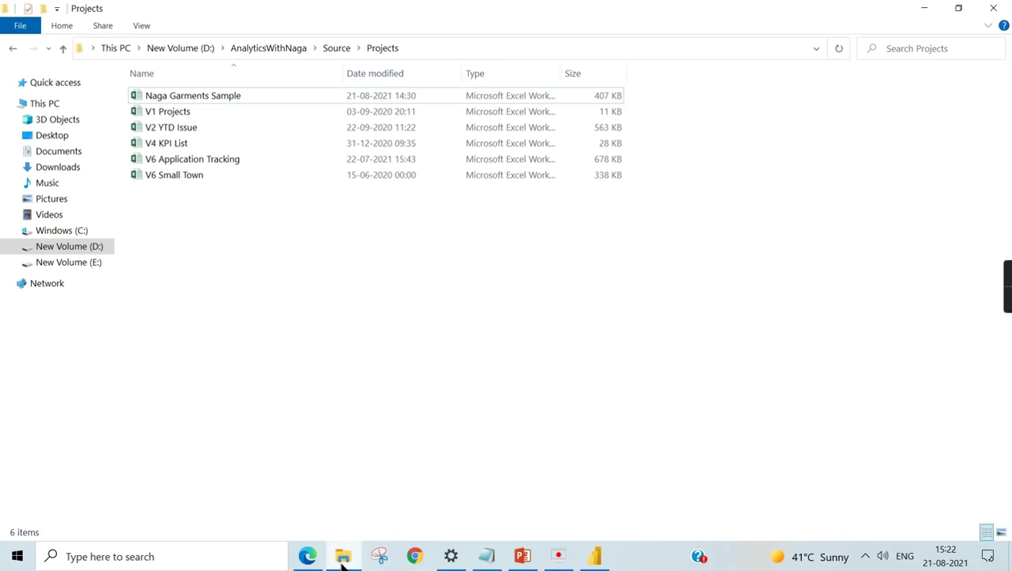
{"action": "double_click", "coordinate": [197, 97]}
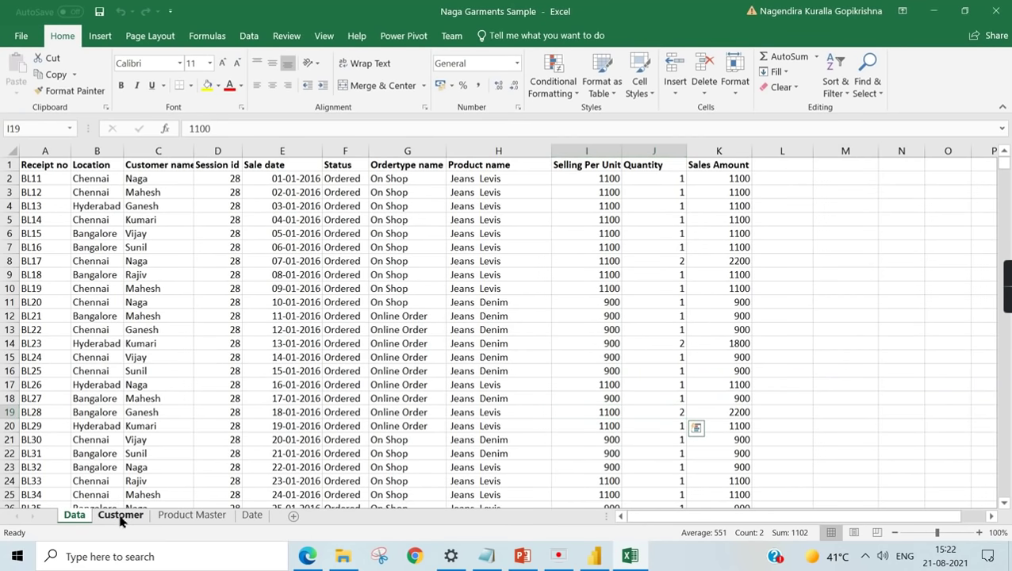
{"action": "left_click", "coordinate": [119, 516]}
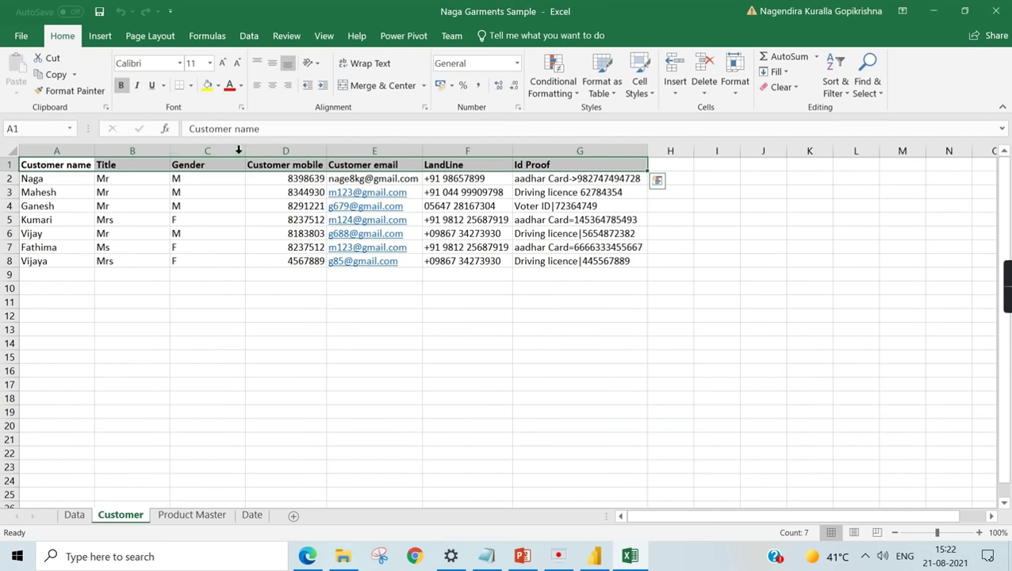
{"action": "left_click_drag", "start_coordinate": [176, 167], "coordinate": [176, 262]}
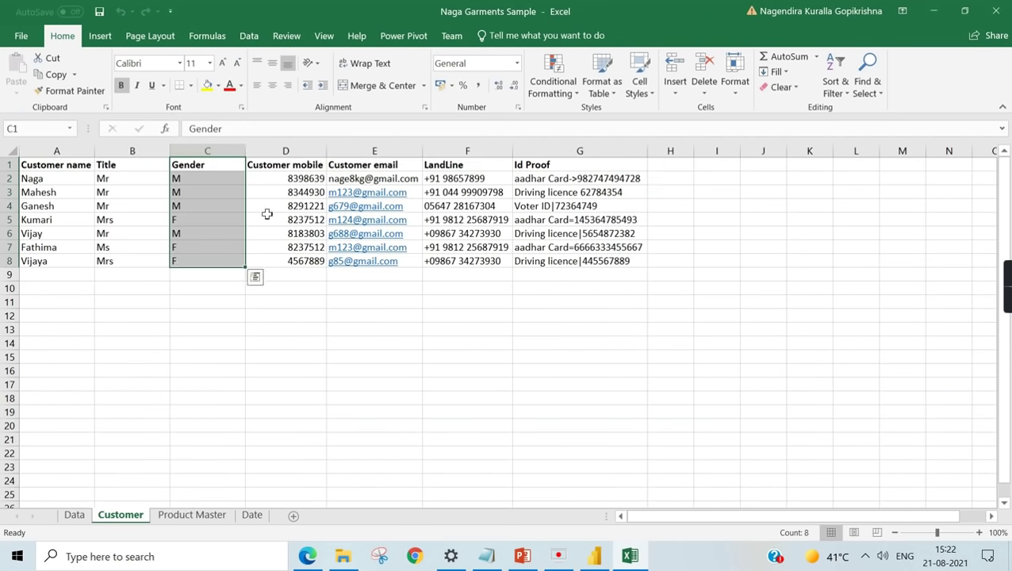
{"action": "left_click", "coordinate": [630, 556]}
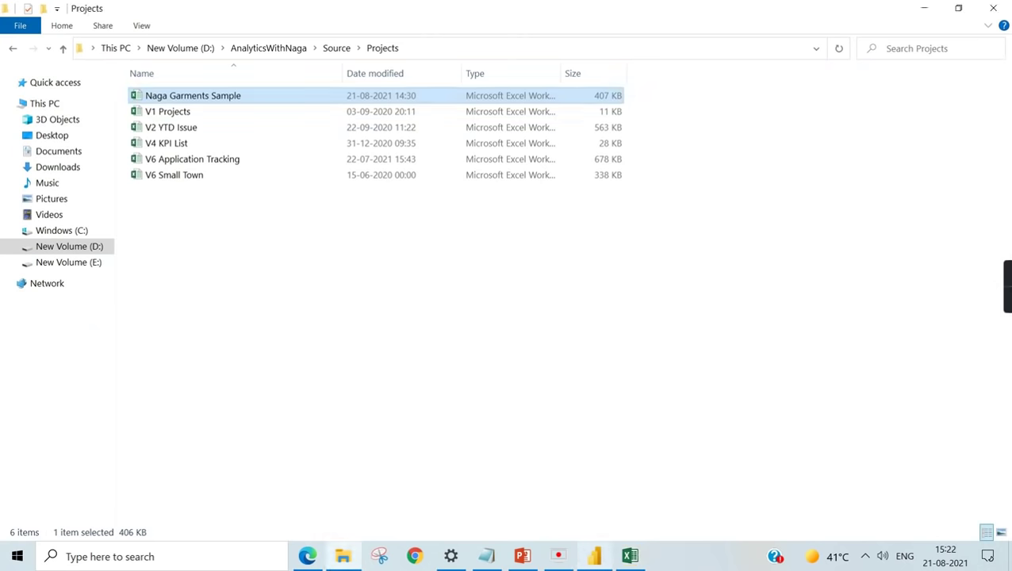
Step: Bring the End to End report back and view the Sales table's 6,330 rows in data view
{"action": "left_click", "coordinate": [594, 557]}
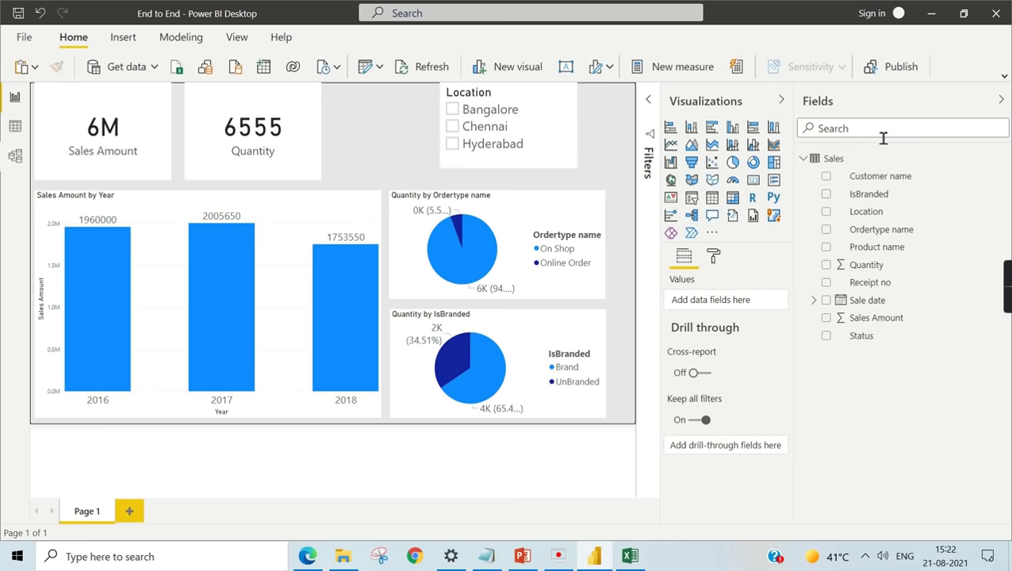
{"action": "left_click", "coordinate": [15, 127]}
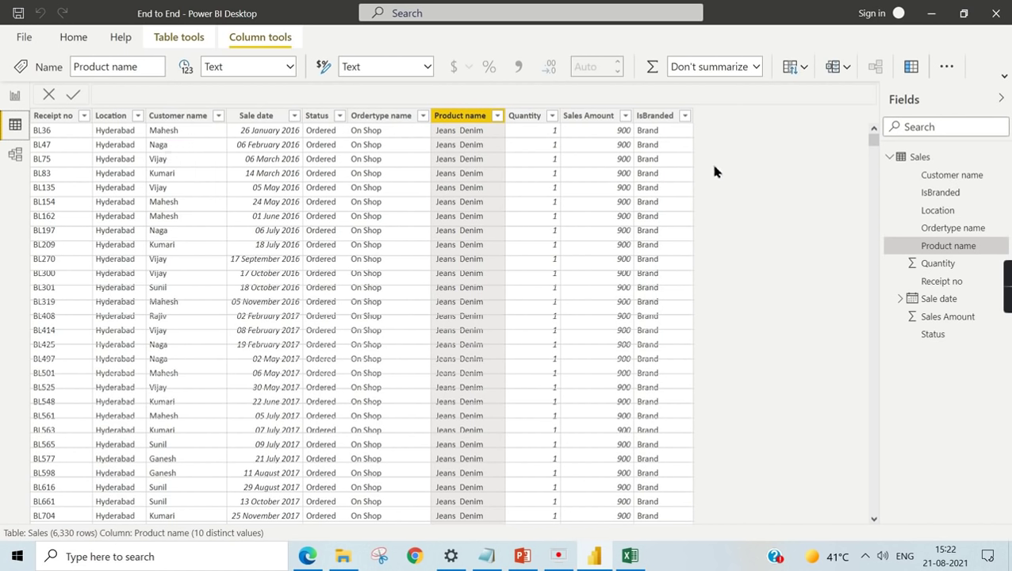
Step: Launch Power Query Editor from Home > Transform data and preview the Sales query's Customer name values
{"action": "left_click", "coordinate": [75, 37]}
{"action": "left_click", "coordinate": [349, 68]}
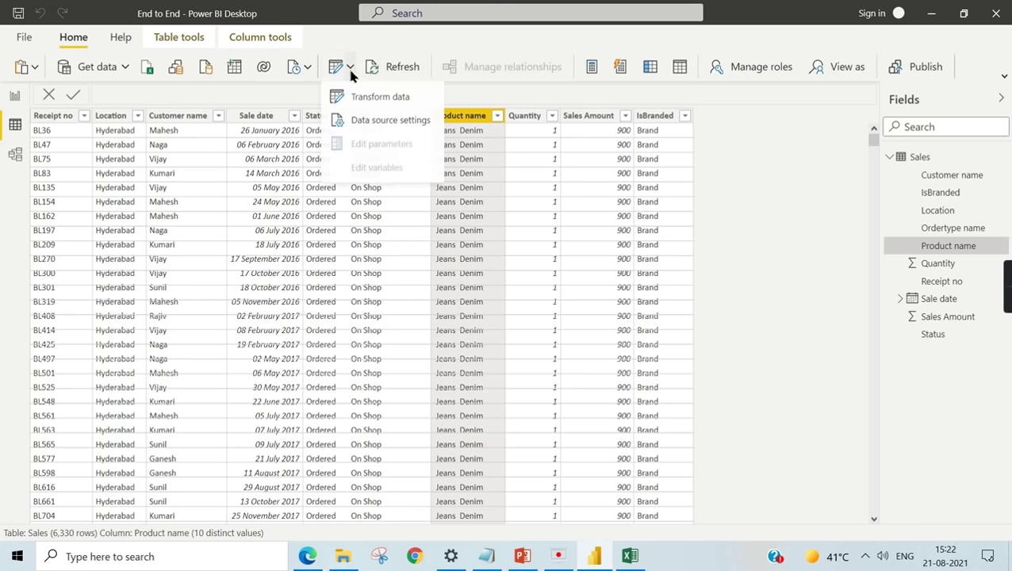
{"action": "left_click", "coordinate": [381, 98]}
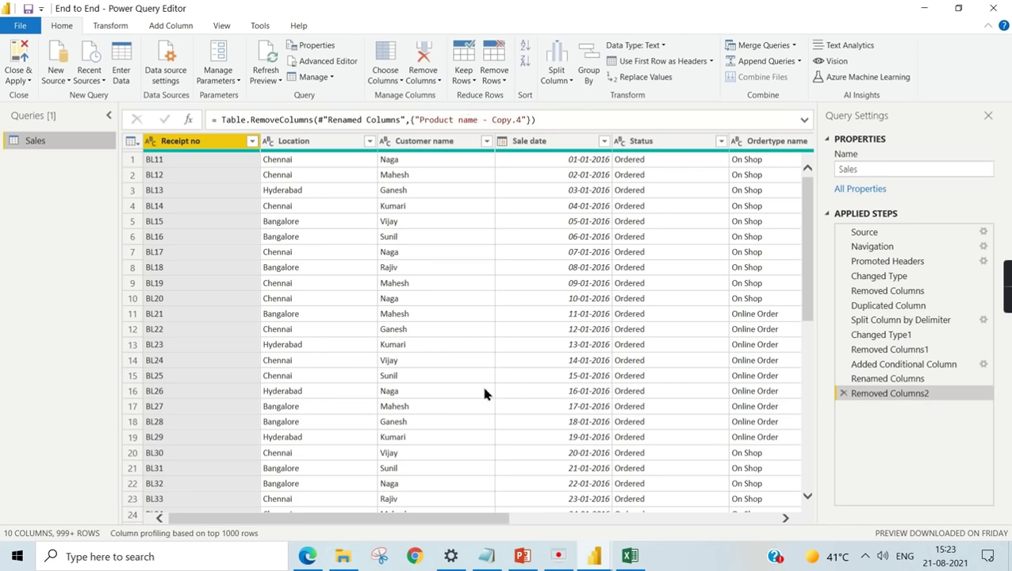
{"action": "left_click", "coordinate": [388, 162]}
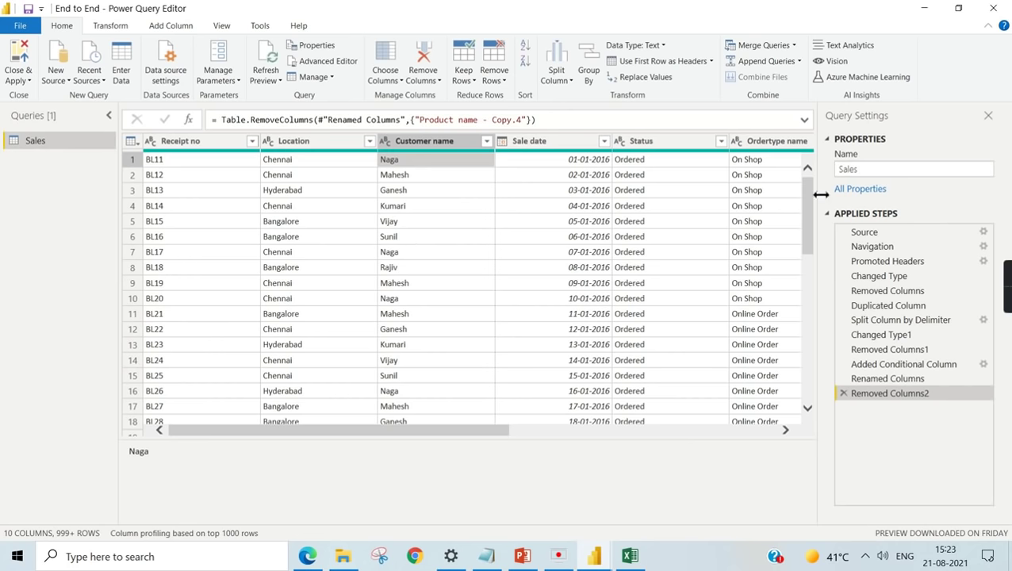
Step: Import the Customer sheet from recent source Naga Garments Sample.xlsx as a new query
{"action": "left_click", "coordinate": [64, 81]}
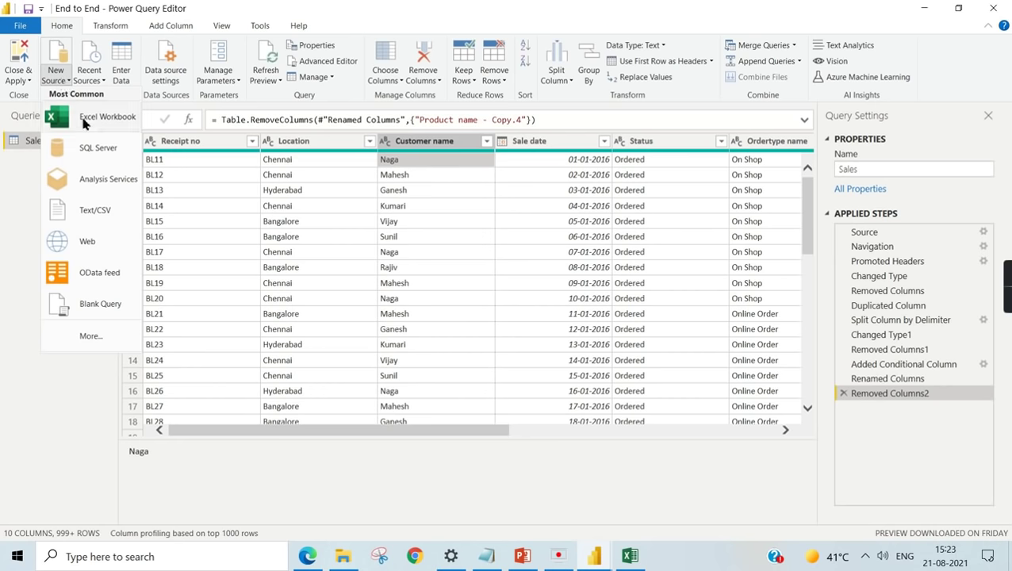
{"action": "left_click", "coordinate": [87, 78]}
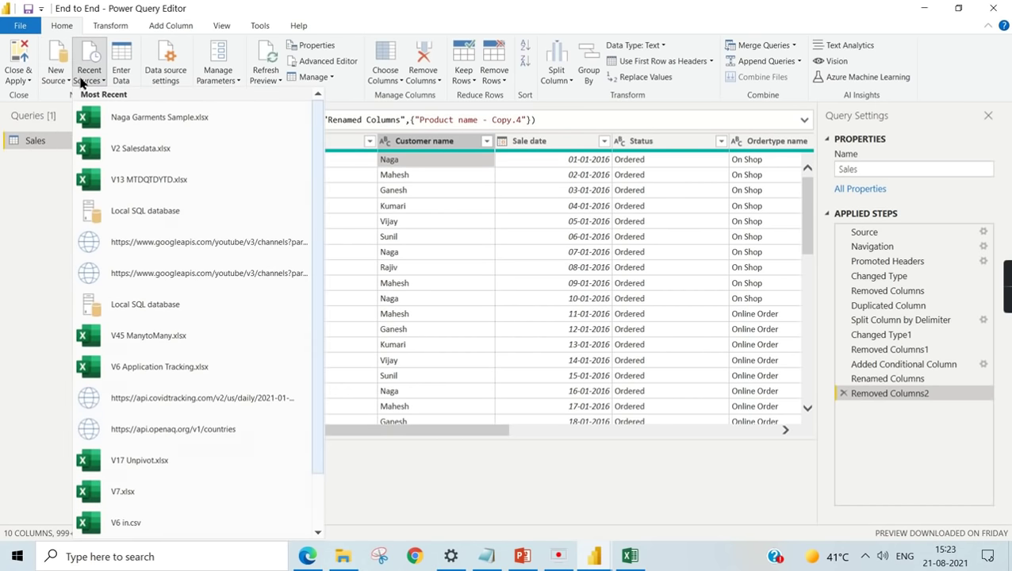
{"action": "left_click", "coordinate": [111, 116]}
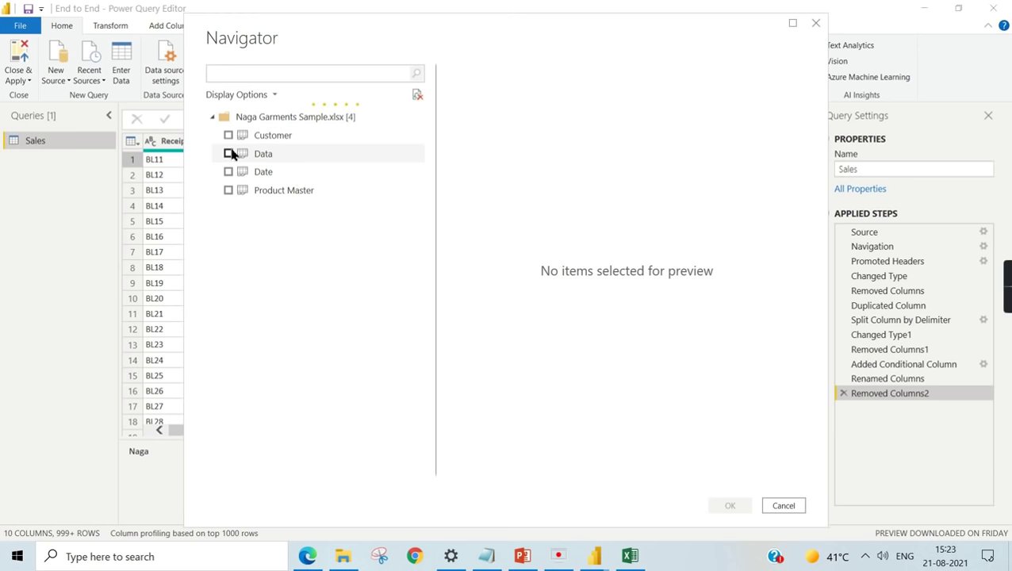
{"action": "left_click", "coordinate": [228, 135]}
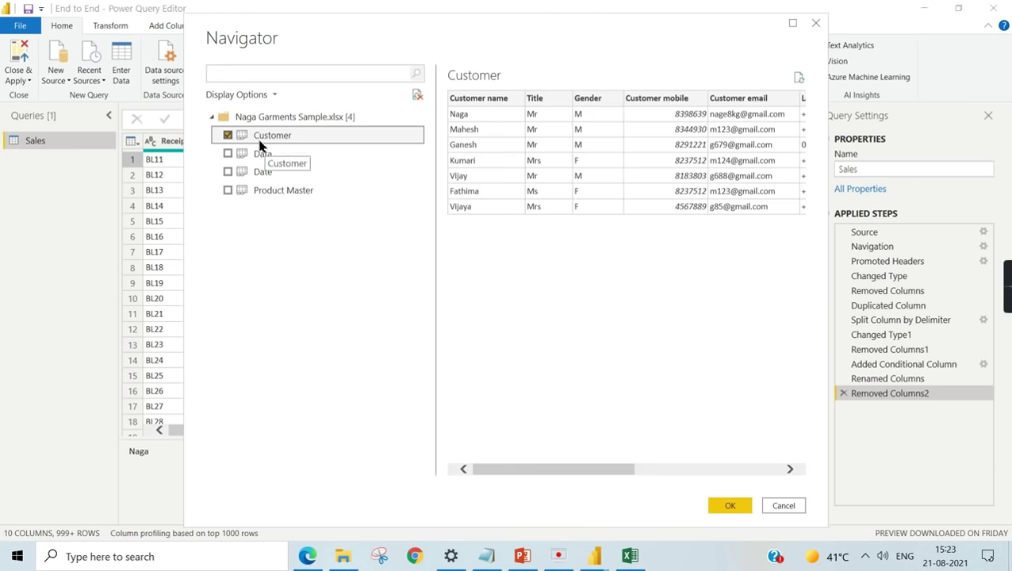
{"action": "left_click", "coordinate": [735, 506]}
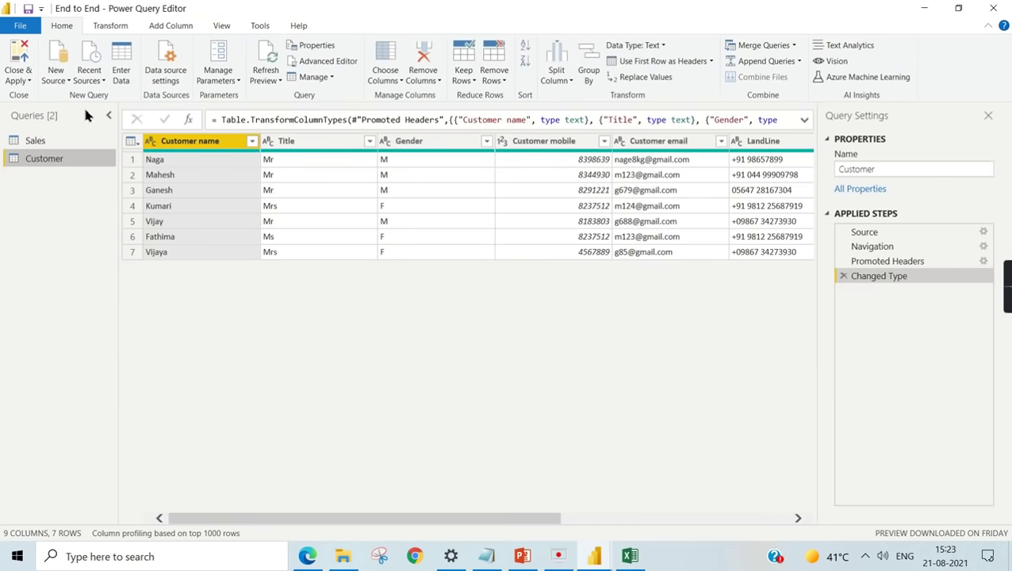
Step: Compare the Sales and Customer queries, then start Merge Queries on Sales
{"action": "left_click", "coordinate": [18, 144]}
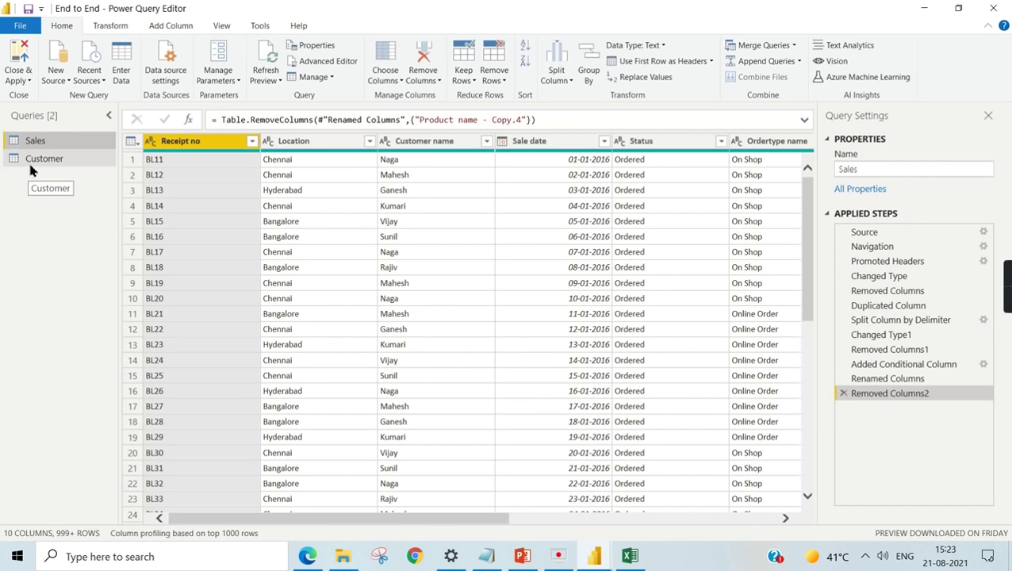
{"action": "left_click", "coordinate": [32, 165]}
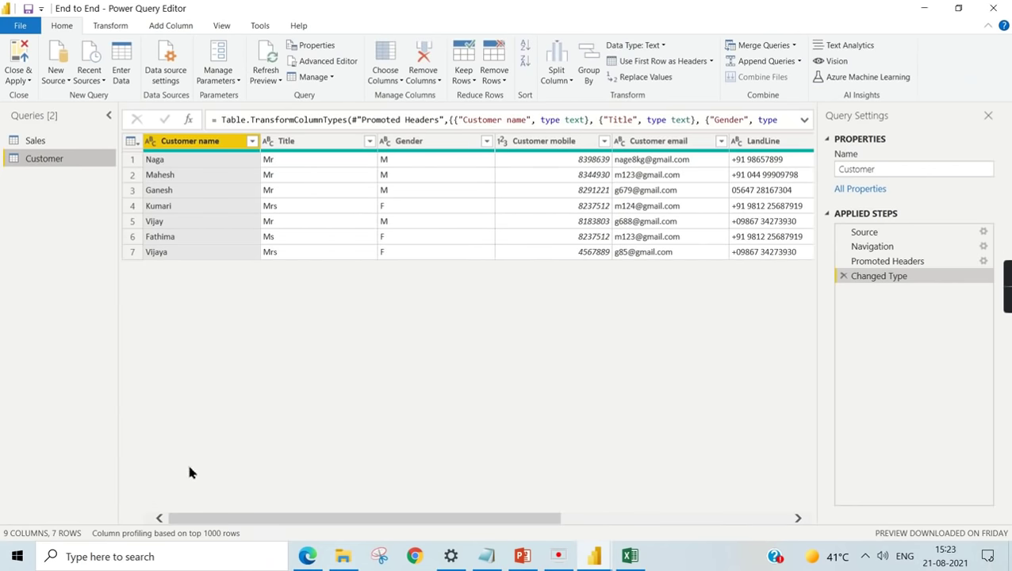
{"action": "left_click", "coordinate": [30, 141]}
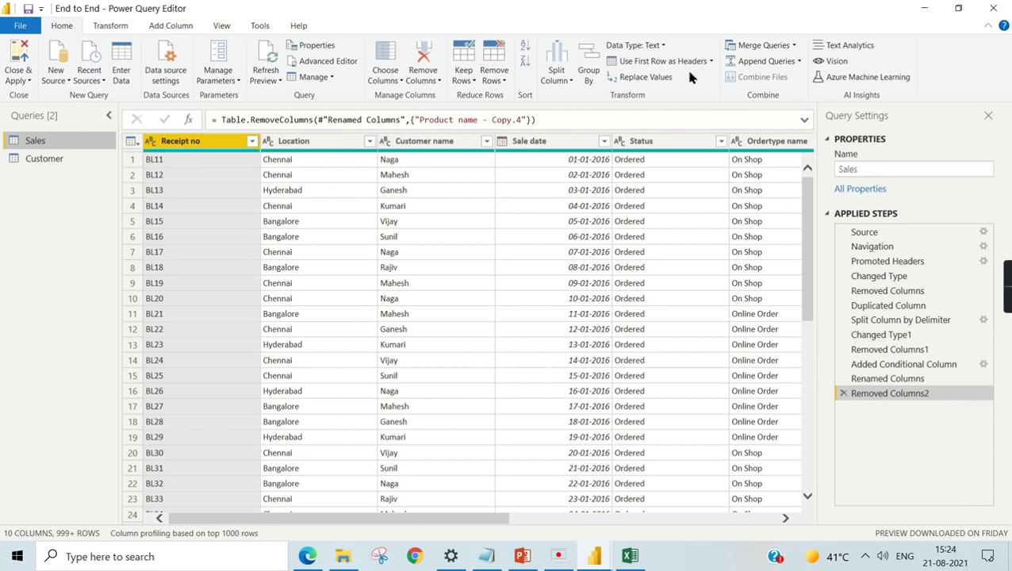
{"action": "left_click", "coordinate": [749, 46]}
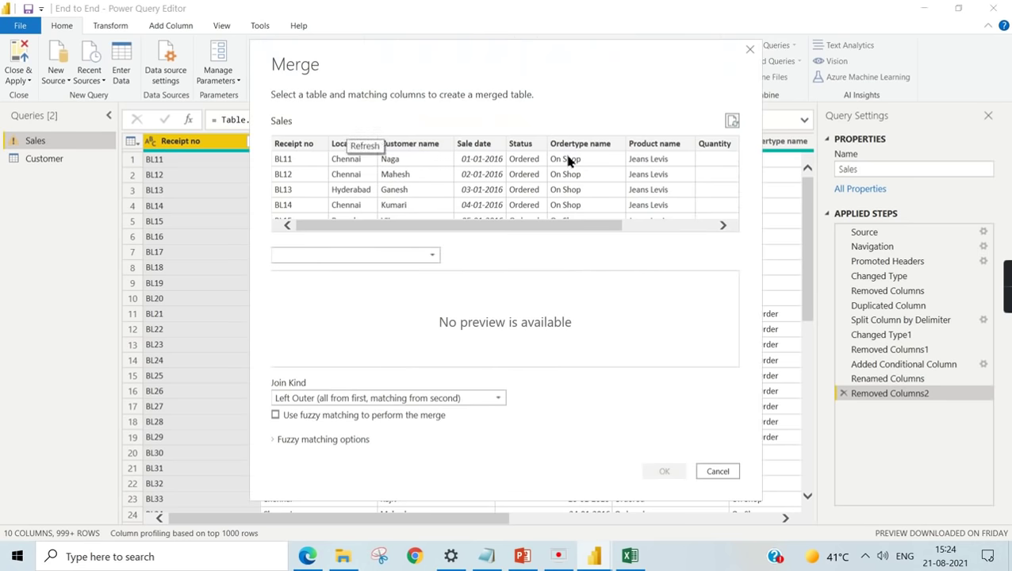
Step: Match Sales' Customer name column to the Customer table's Customer name column
{"action": "left_click", "coordinate": [425, 148]}
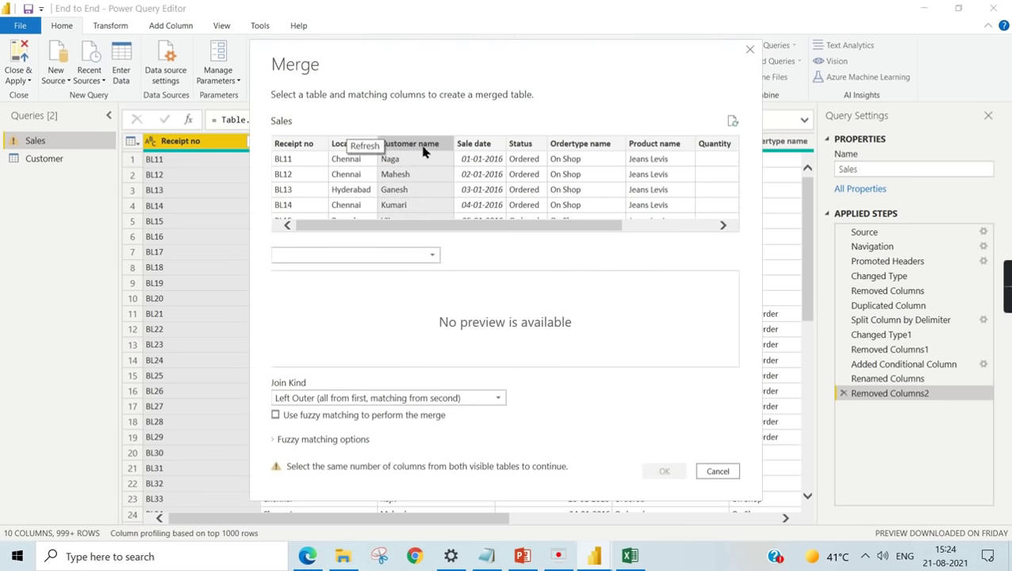
{"action": "left_click", "coordinate": [433, 254]}
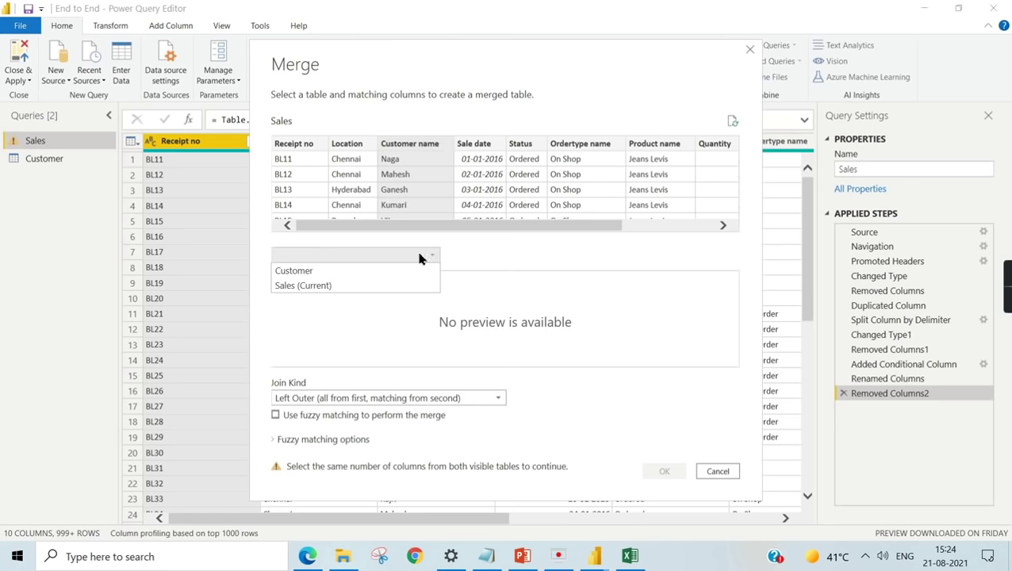
{"action": "left_click", "coordinate": [315, 272]}
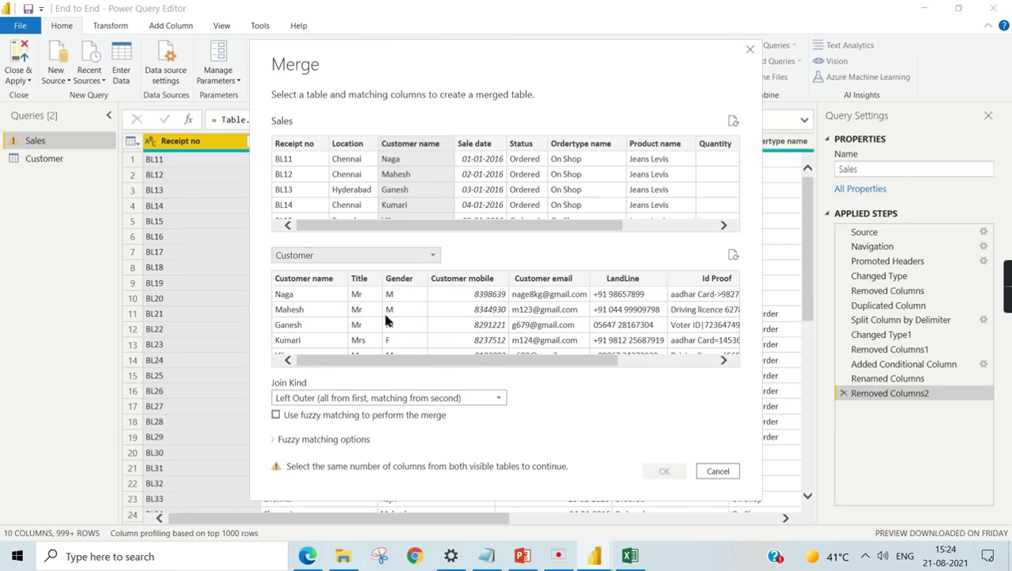
{"action": "left_click", "coordinate": [309, 284]}
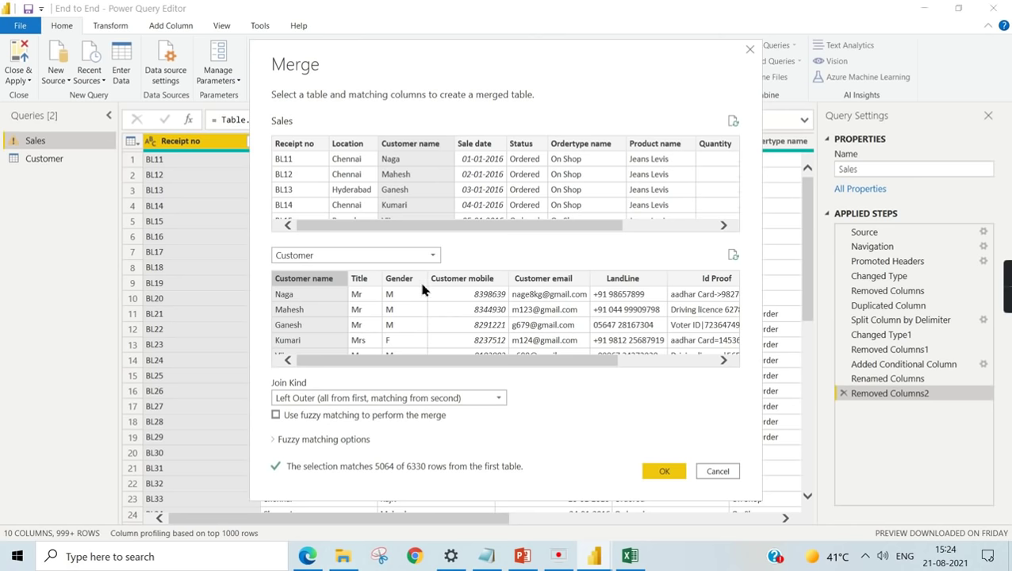
Step: Confirm the Left Outer merge and scroll across to the new Customer column
{"action": "left_click", "coordinate": [660, 472]}
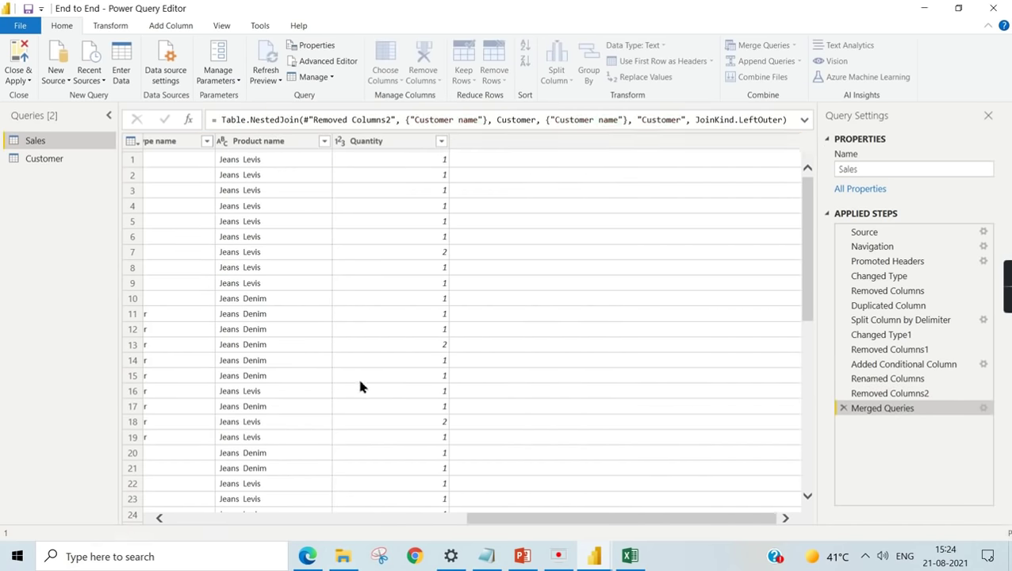
{"action": "left_click_drag", "start_coordinate": [515, 521], "coordinate": [212, 524]}
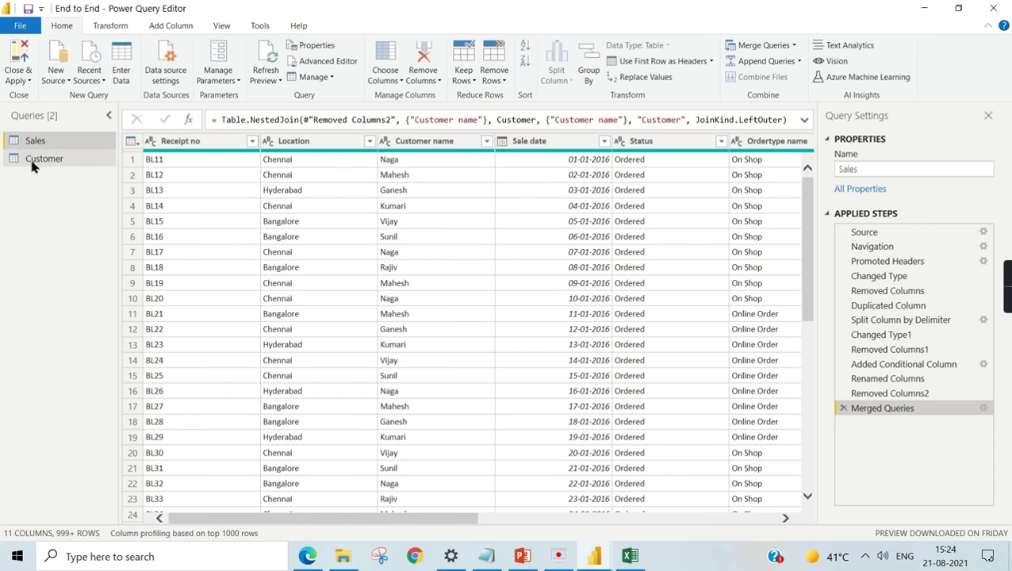
{"action": "left_click_drag", "start_coordinate": [260, 519], "coordinate": [635, 507]}
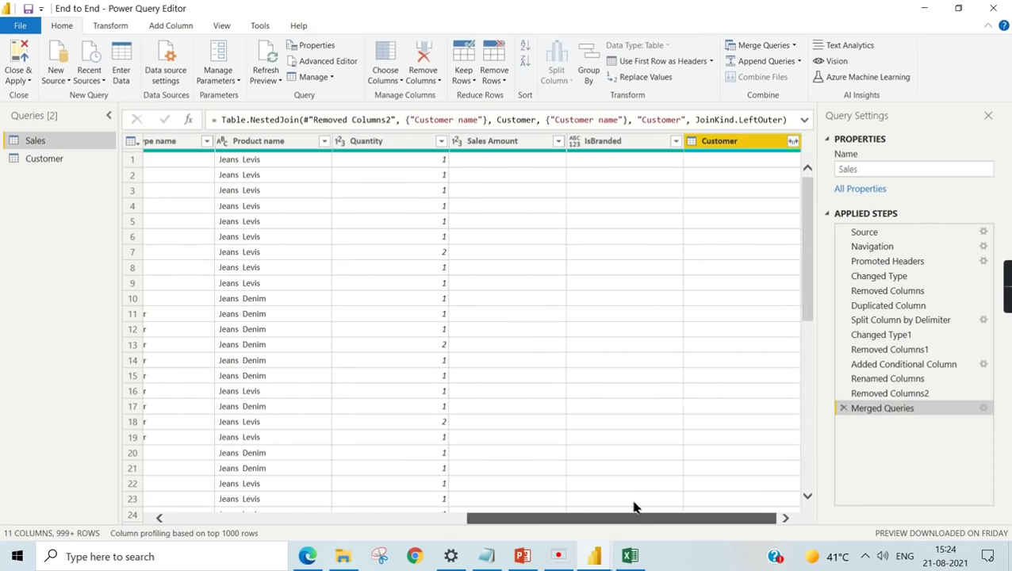
Step: Preview two rows' nested customer records and bring up the Customer column's expand options
{"action": "left_click", "coordinate": [720, 160]}
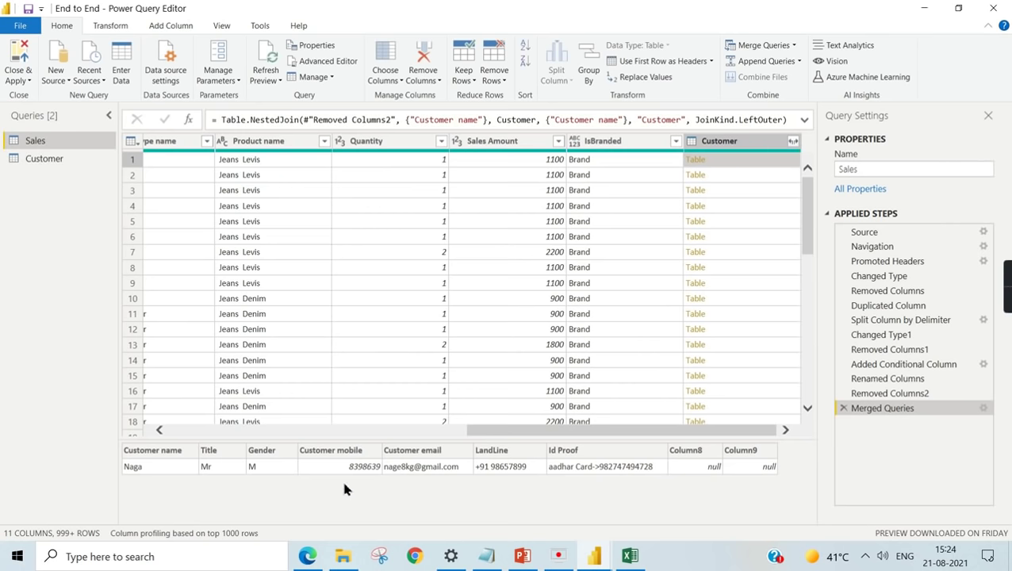
{"action": "left_click", "coordinate": [731, 173]}
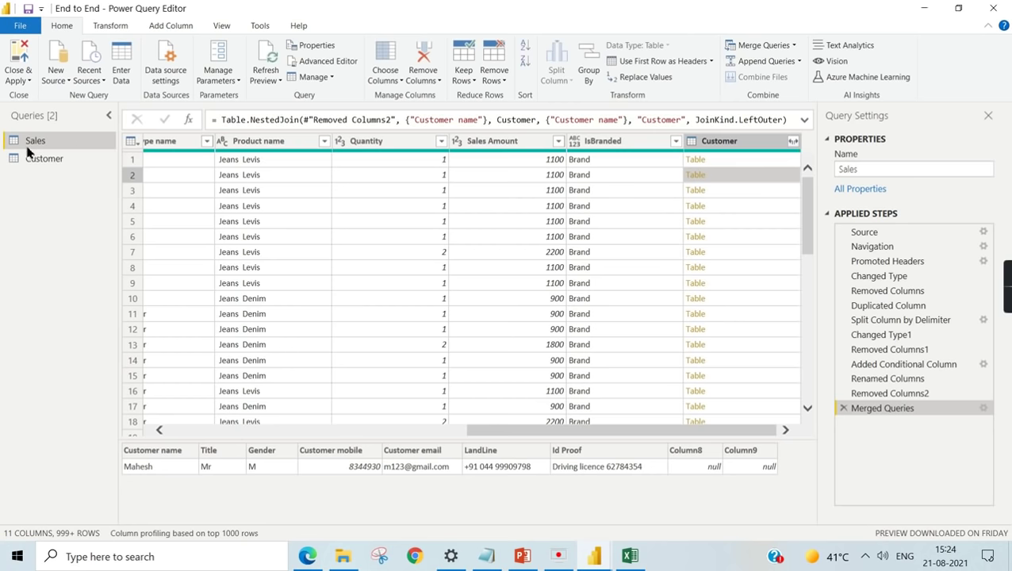
{"action": "left_click", "coordinate": [792, 141]}
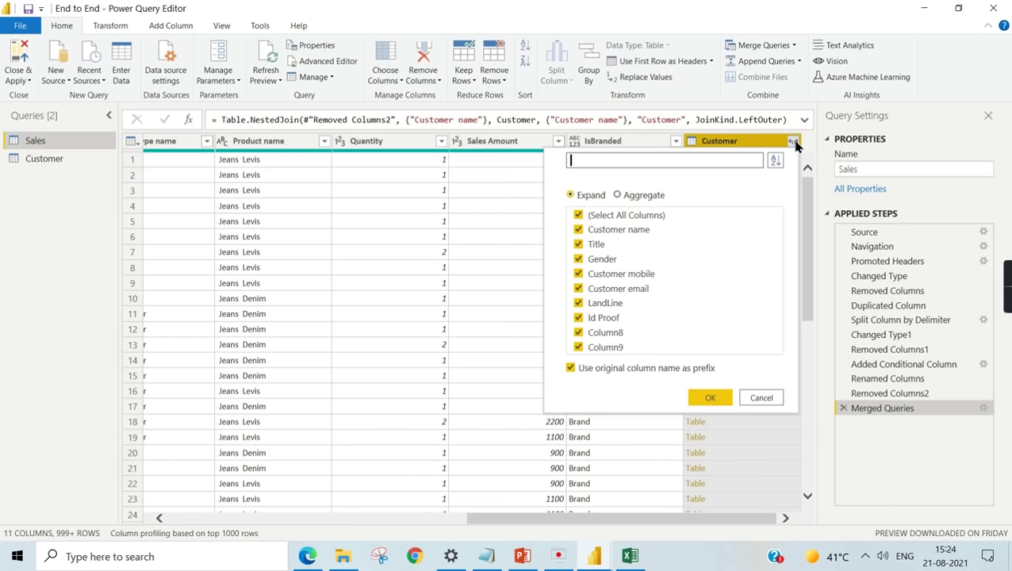
Step: Expand only the Gender field from Customer, without the original column name prefix
{"action": "left_click", "coordinate": [598, 216]}
{"action": "left_click", "coordinate": [587, 260]}
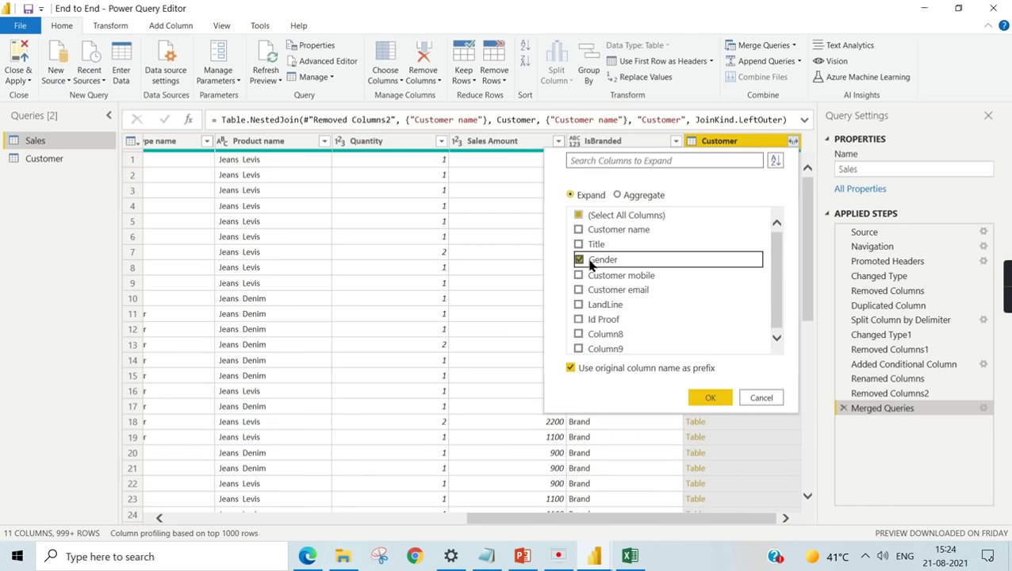
{"action": "left_click", "coordinate": [570, 368]}
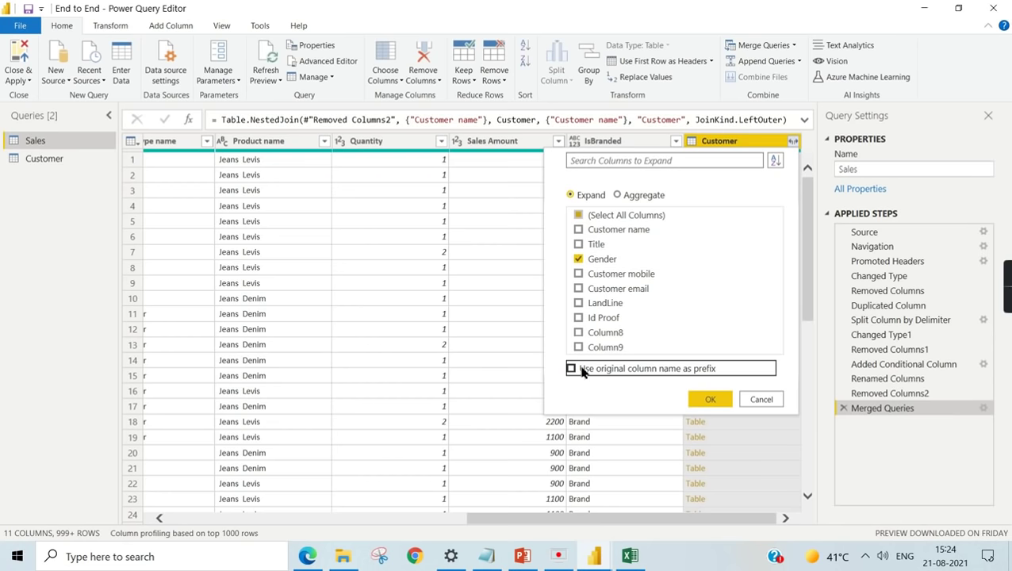
{"action": "left_click", "coordinate": [710, 399]}
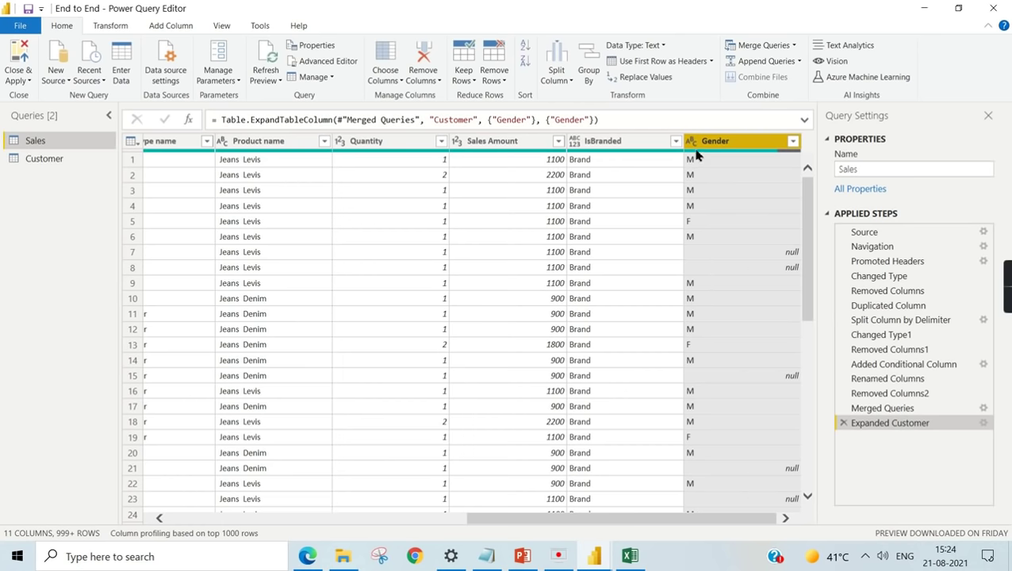
Step: Inspect a Sales row's values, glance at the Customer query, and return to Sales
{"action": "left_click", "coordinate": [609, 252]}
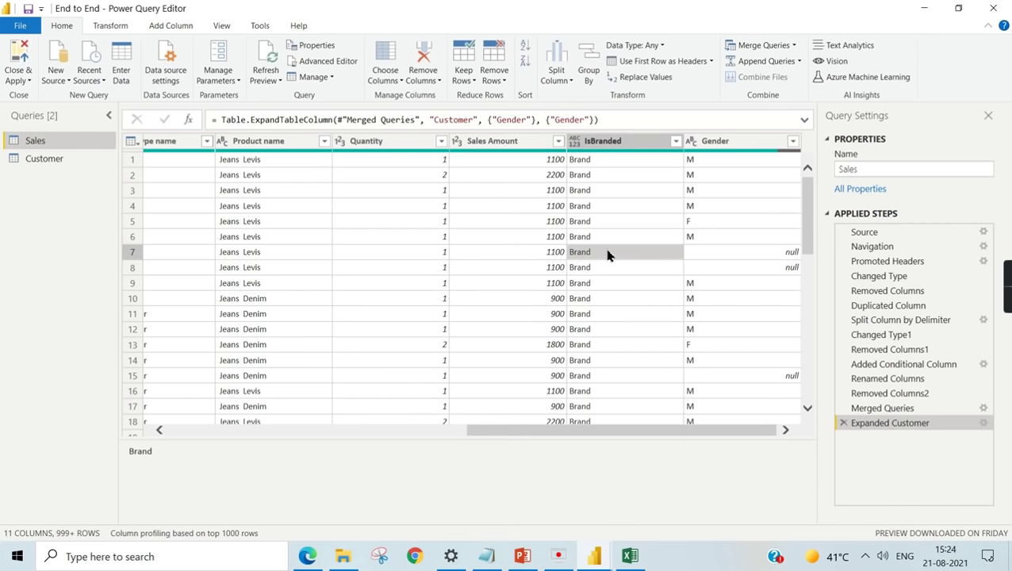
{"action": "key", "text": "Left"}
{"action": "key", "text": "Left"}
{"action": "key", "text": "Left"}
{"action": "key", "text": "Left"}
{"action": "key", "text": "Left"}
{"action": "key", "text": "Left"}
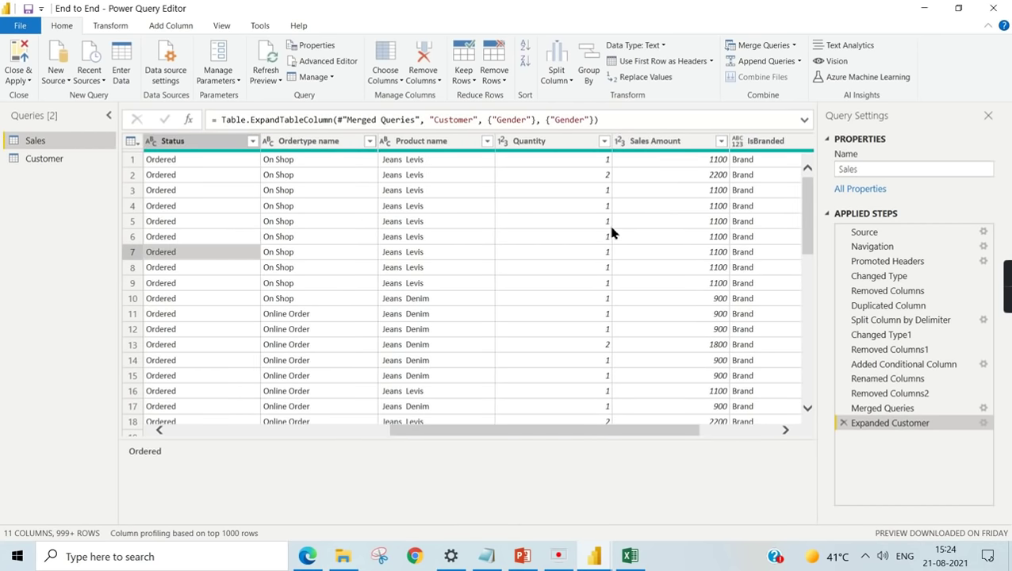
{"action": "key", "text": "Left"}
{"action": "key", "text": "Left"}
{"action": "key", "text": "Right"}
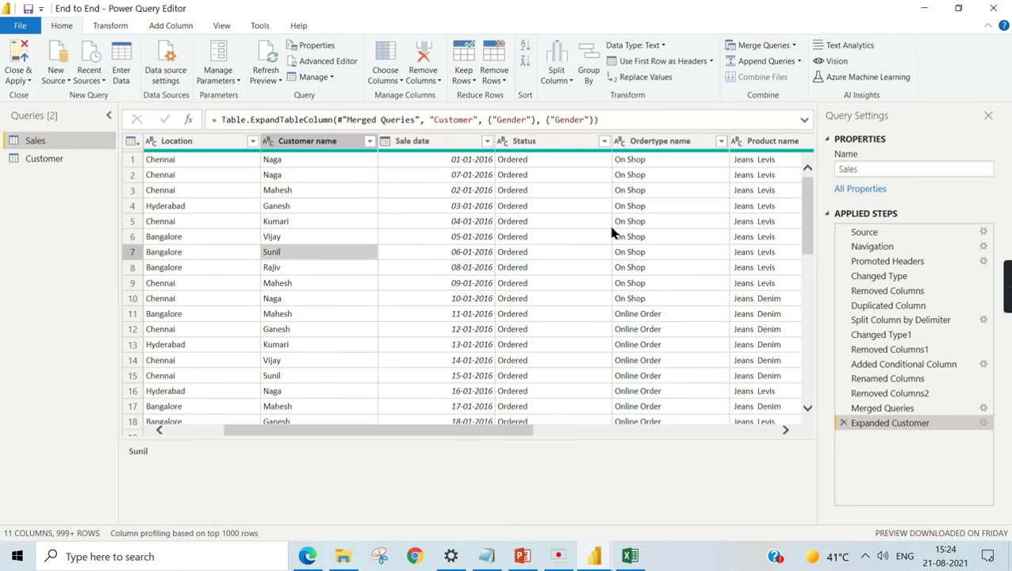
{"action": "left_click", "coordinate": [48, 161]}
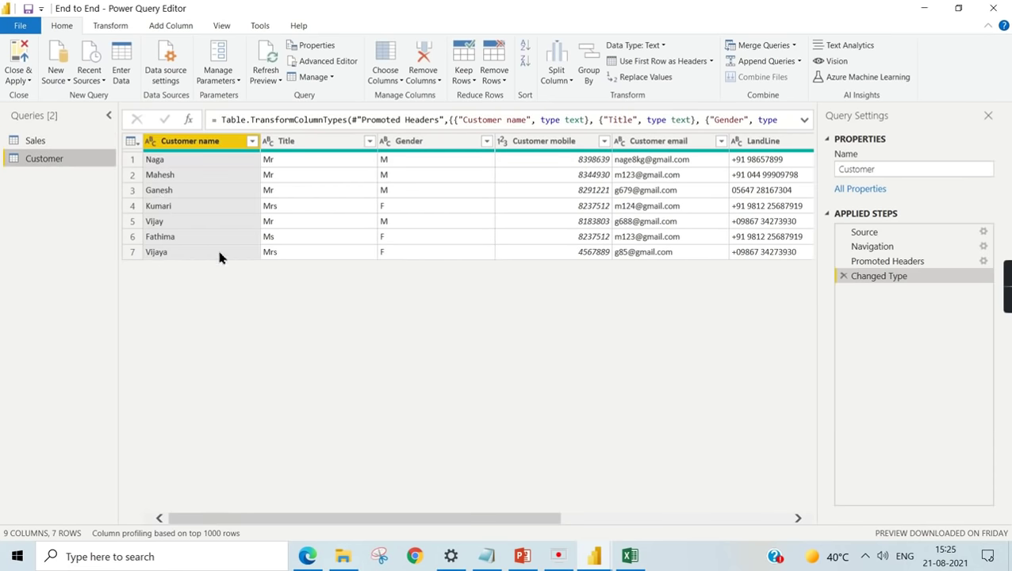
{"action": "left_click", "coordinate": [67, 141]}
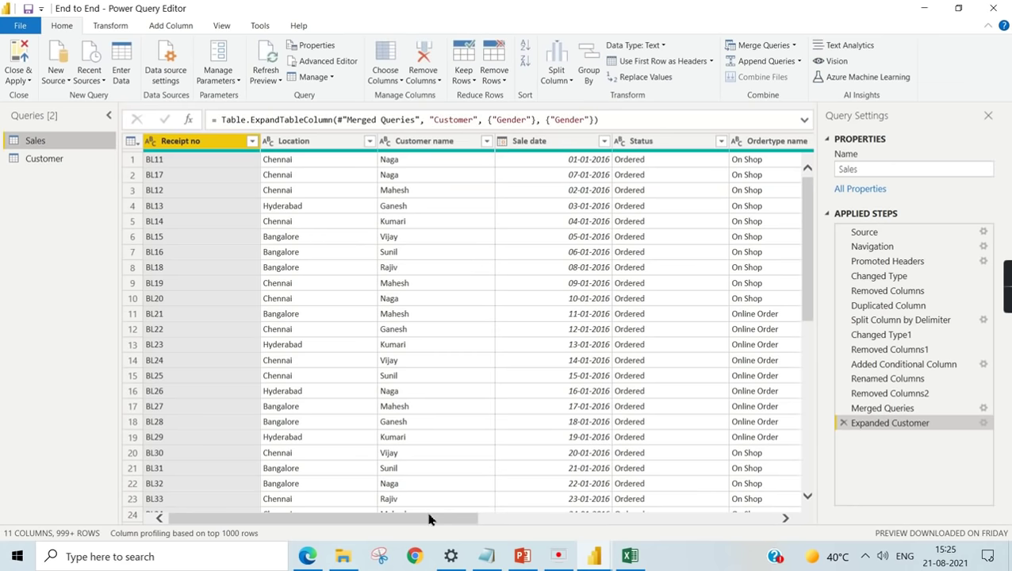
{"action": "left_click_drag", "start_coordinate": [430, 517], "coordinate": [790, 517]}
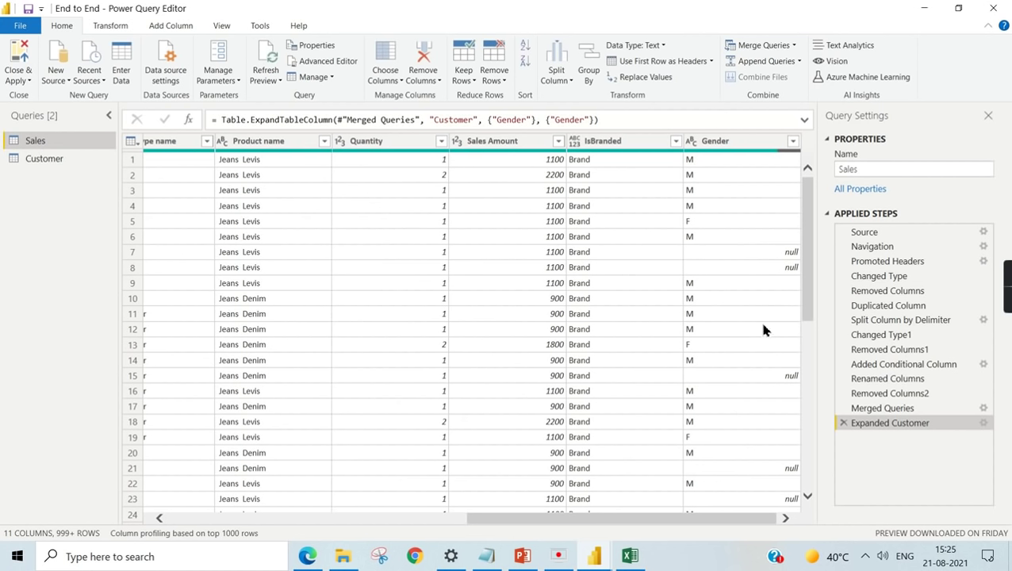
Step: Check the Gender values, then replace null with NA in the Gender column
{"action": "left_click", "coordinate": [793, 141]}
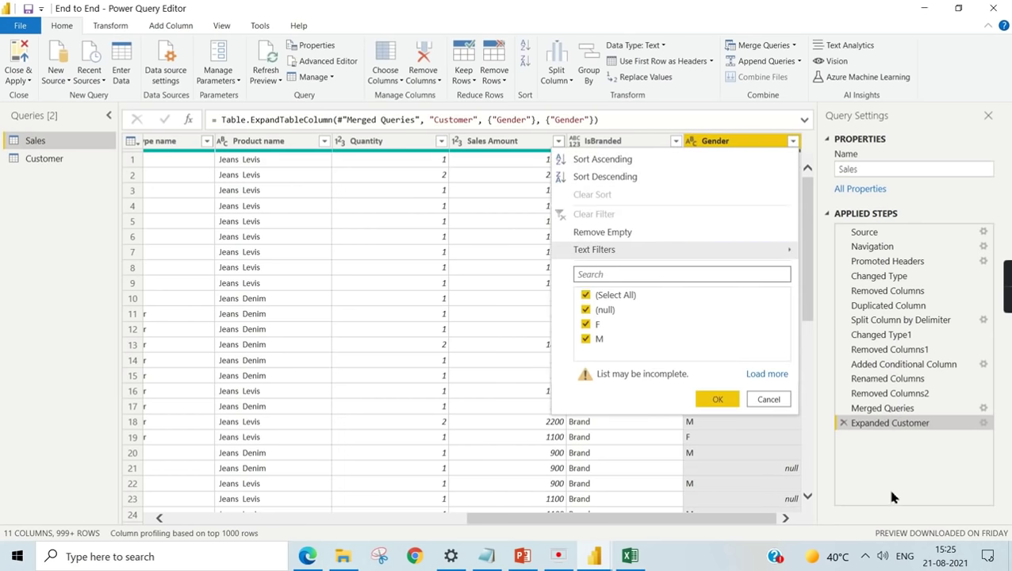
{"action": "left_click", "coordinate": [890, 496]}
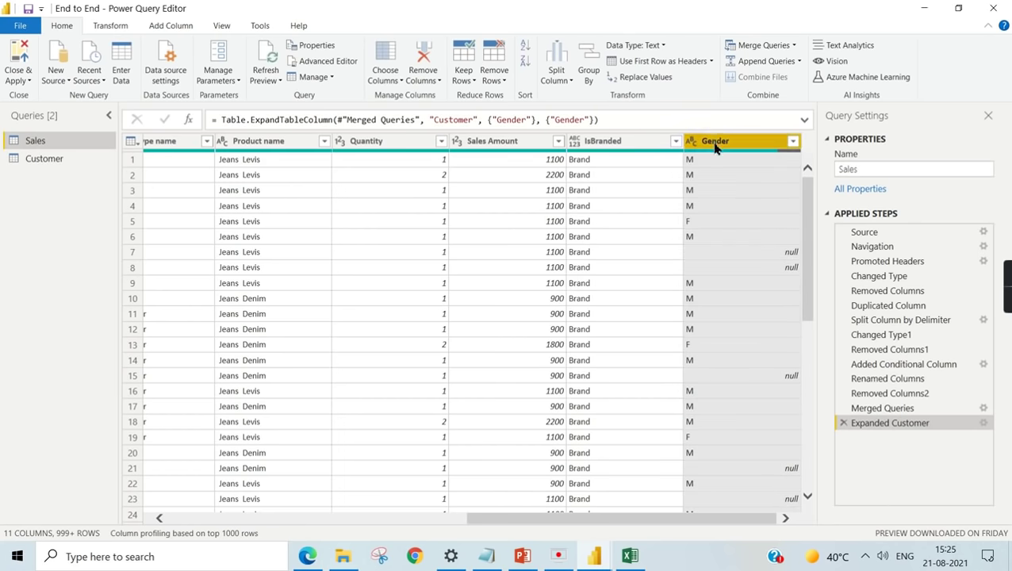
{"action": "right_click", "coordinate": [714, 149]}
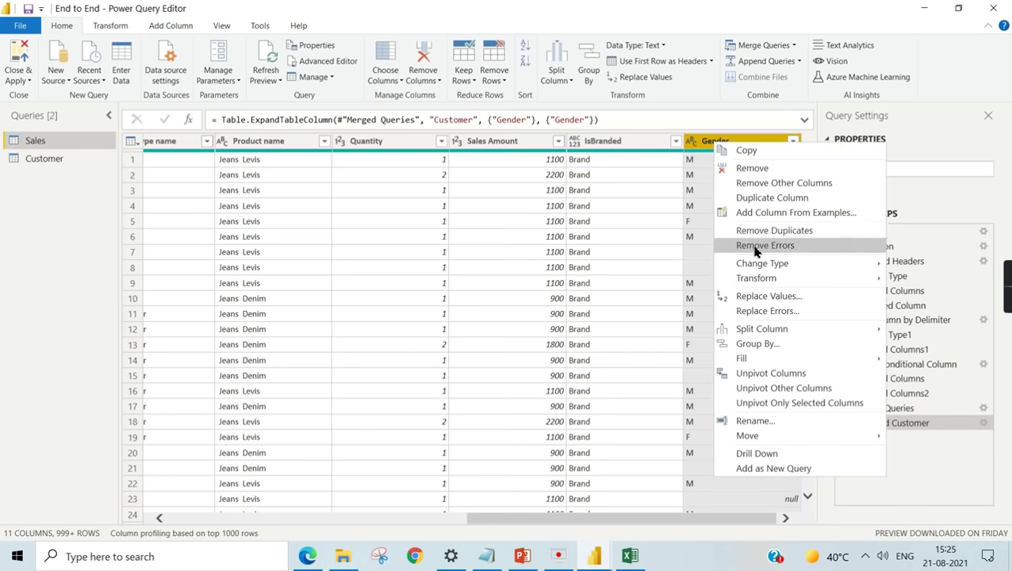
{"action": "left_click", "coordinate": [774, 302]}
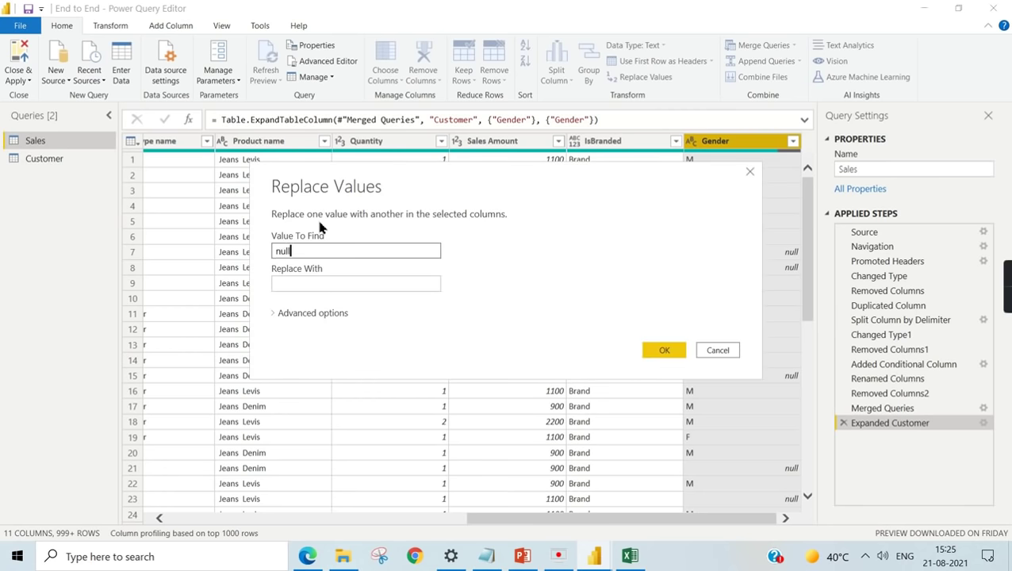
{"action": "key", "text": "Tab"}
{"action": "type", "text": "NA"}
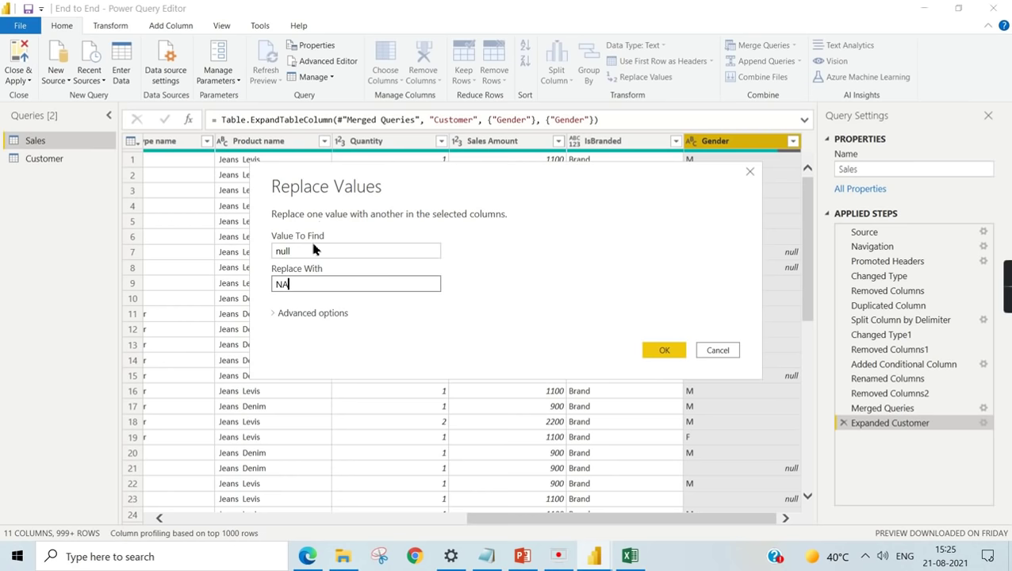
{"action": "left_click", "coordinate": [670, 353]}
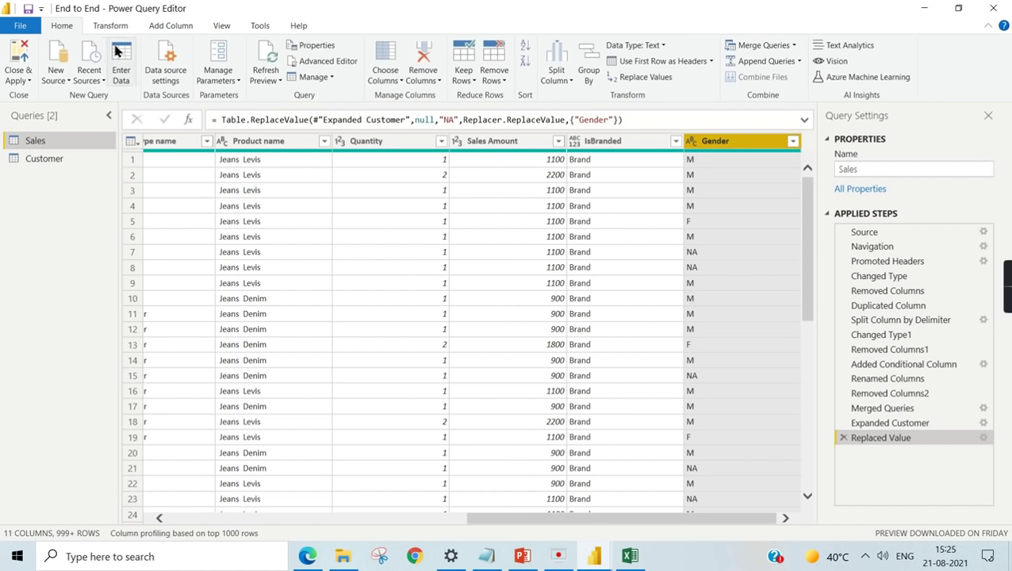
{"action": "left_click", "coordinate": [164, 26]}
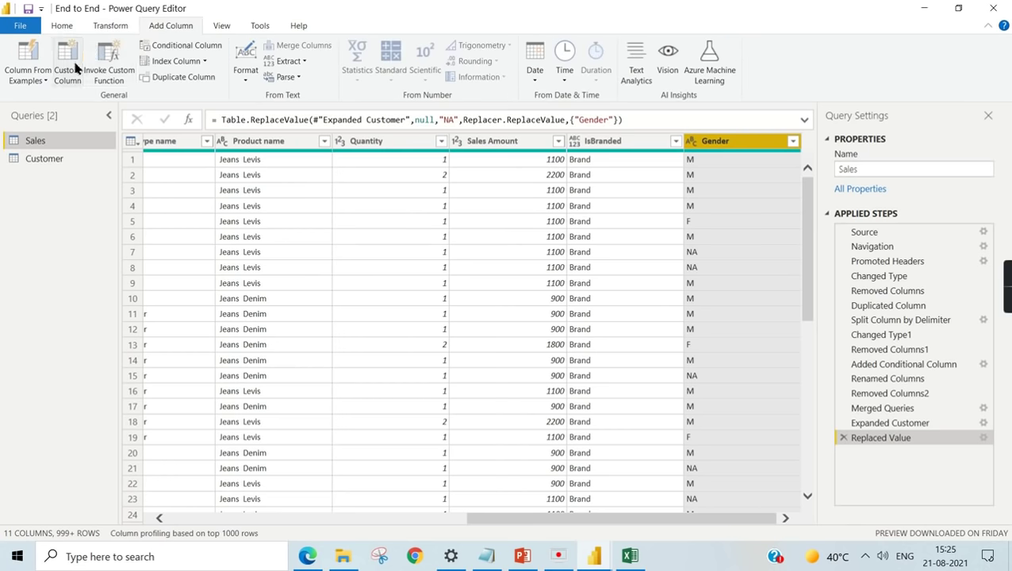
Step: Start a conditional column whose first rule maps Gender equals M to Male
{"action": "left_click", "coordinate": [156, 46]}
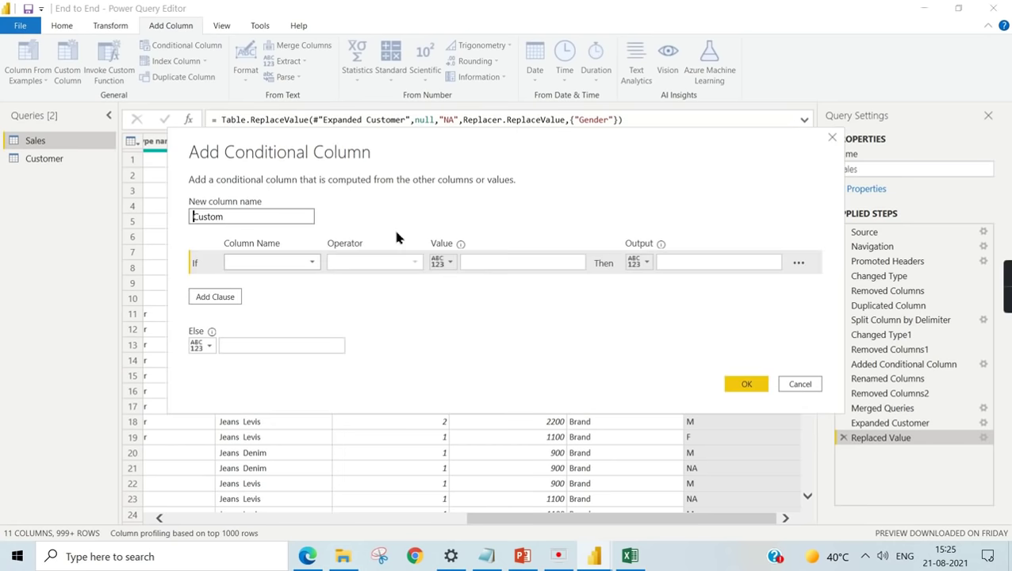
{"action": "left_click", "coordinate": [311, 262]}
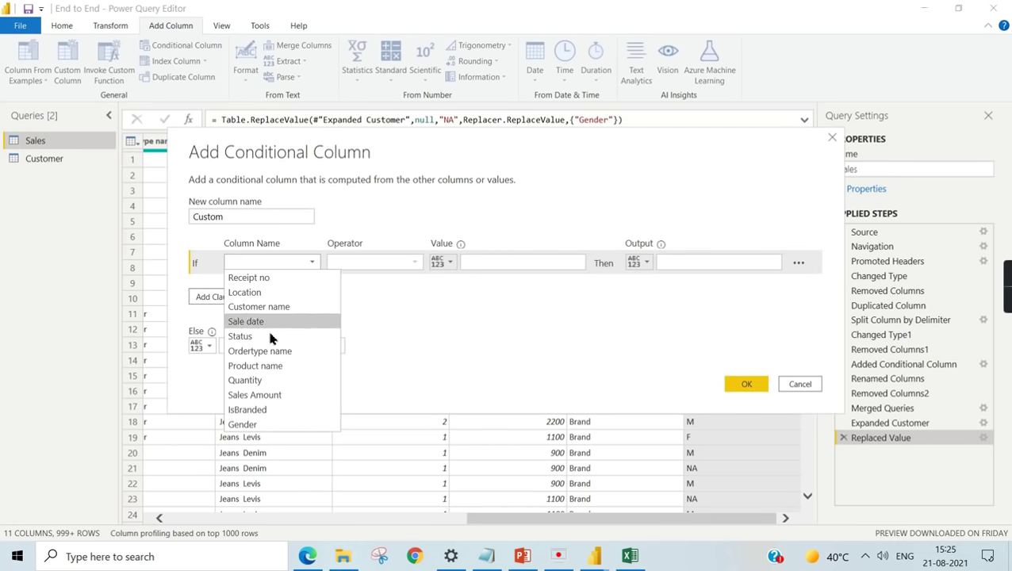
{"action": "left_click", "coordinate": [262, 425]}
{"action": "left_click", "coordinate": [488, 265]}
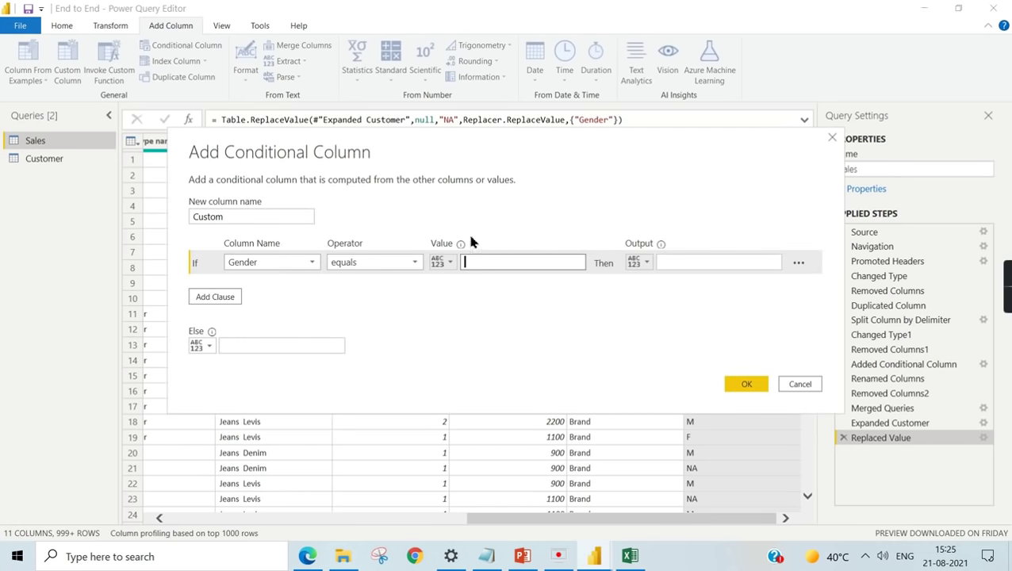
{"action": "type", "text": "M"}
{"action": "left_click", "coordinate": [720, 264]}
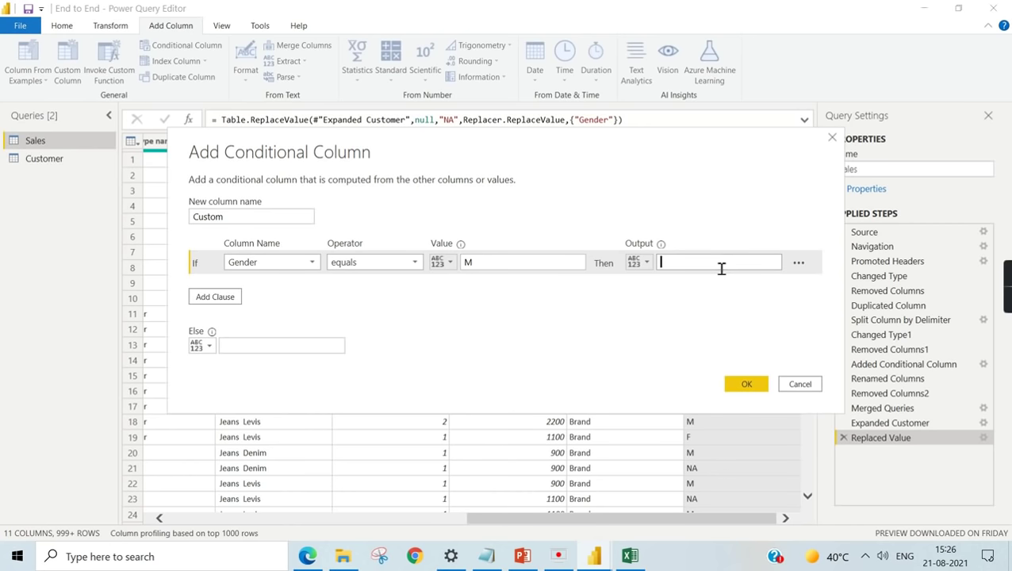
{"action": "type", "text": "male"}
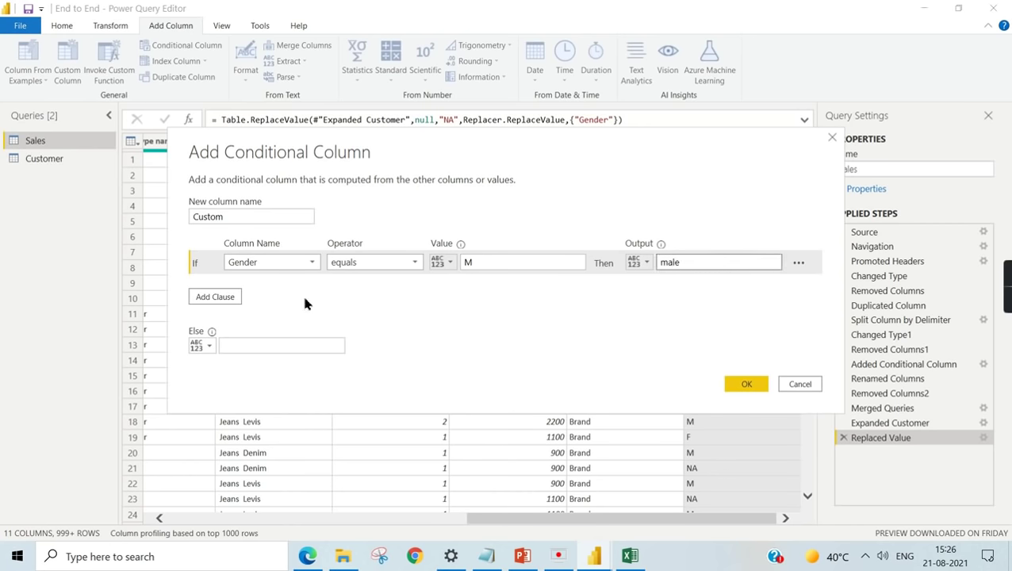
Step: Add a second rule mapping Gender equals F to Female
{"action": "left_click", "coordinate": [203, 297]}
{"action": "left_click", "coordinate": [262, 286]}
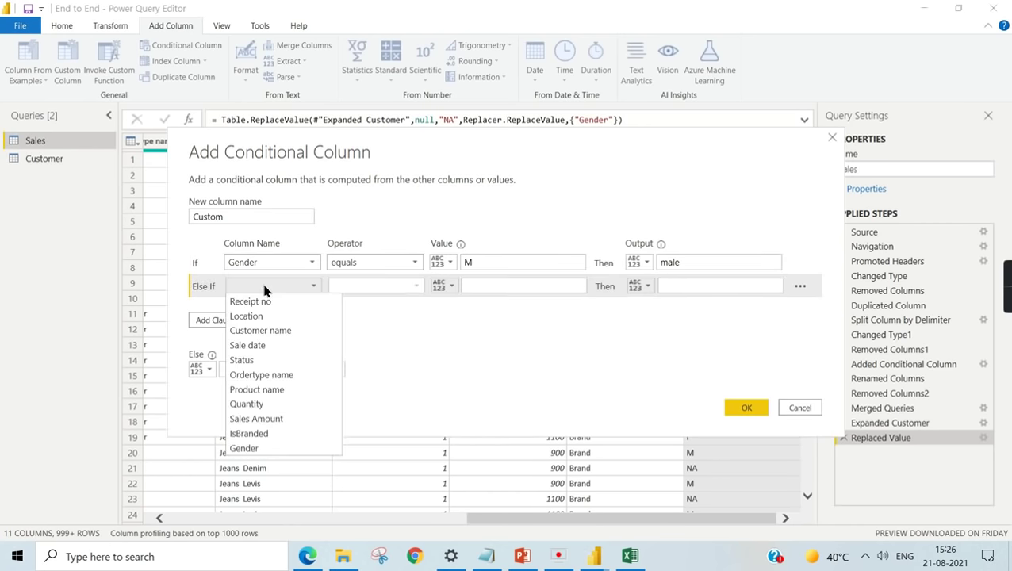
{"action": "left_click", "coordinate": [260, 447]}
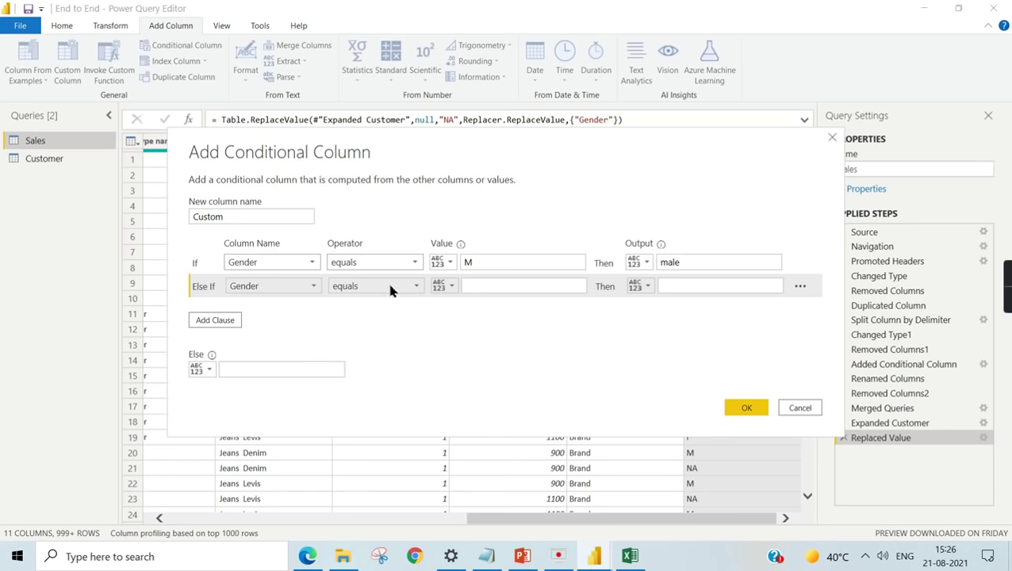
{"action": "left_click", "coordinate": [501, 287]}
{"action": "type", "text": "F"}
{"action": "left_click", "coordinate": [701, 286]}
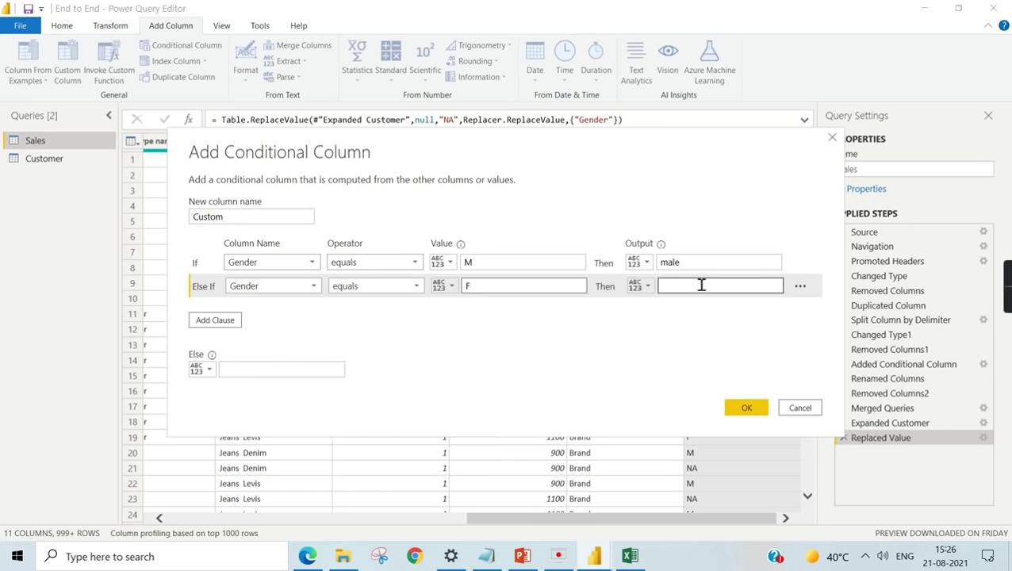
{"action": "type", "text": "female"}
Step: Capitalise the two outputs so they read Male and Female
{"action": "left_click", "coordinate": [666, 263]}
{"action": "key", "text": "BackSpace"}
{"action": "type", "text": "M"}
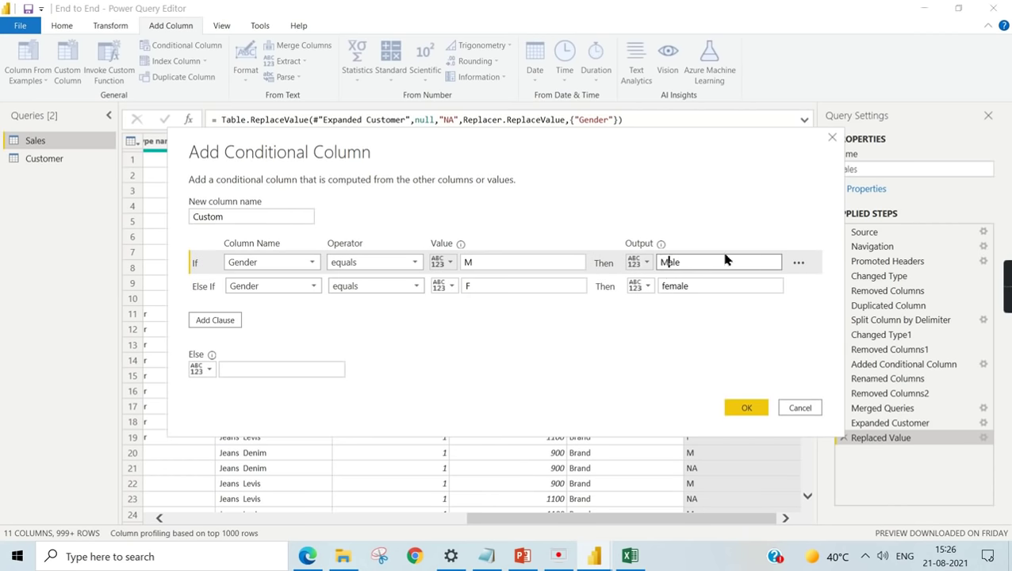
{"action": "left_click", "coordinate": [666, 287]}
{"action": "key", "text": "BackSpace"}
{"action": "type", "text": "F"}
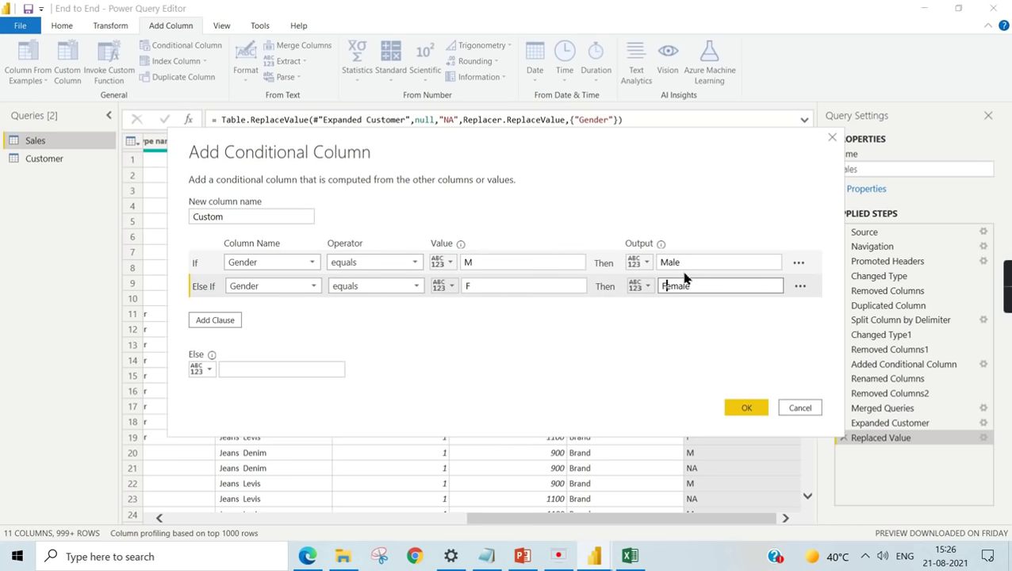
Step: Set the else value to the Gender column and create the Custom column
{"action": "left_click", "coordinate": [250, 368]}
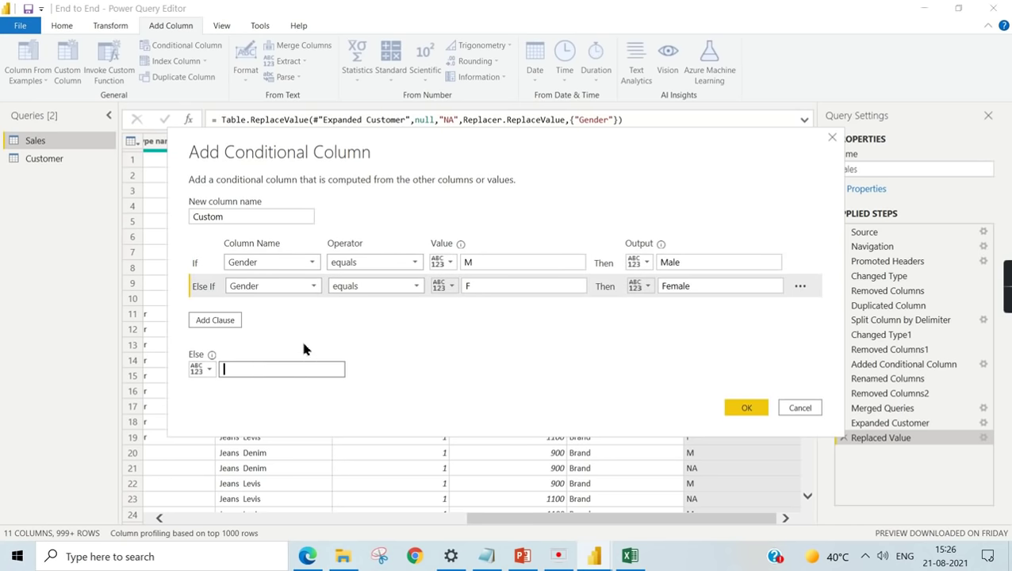
{"action": "type", "text": "N"}
{"action": "left_click_drag", "start_coordinate": [250, 368], "coordinate": [180, 373]}
{"action": "key", "text": "BackSpace"}
{"action": "left_click", "coordinate": [206, 371]}
{"action": "left_click", "coordinate": [235, 400]}
{"action": "left_click", "coordinate": [309, 373]}
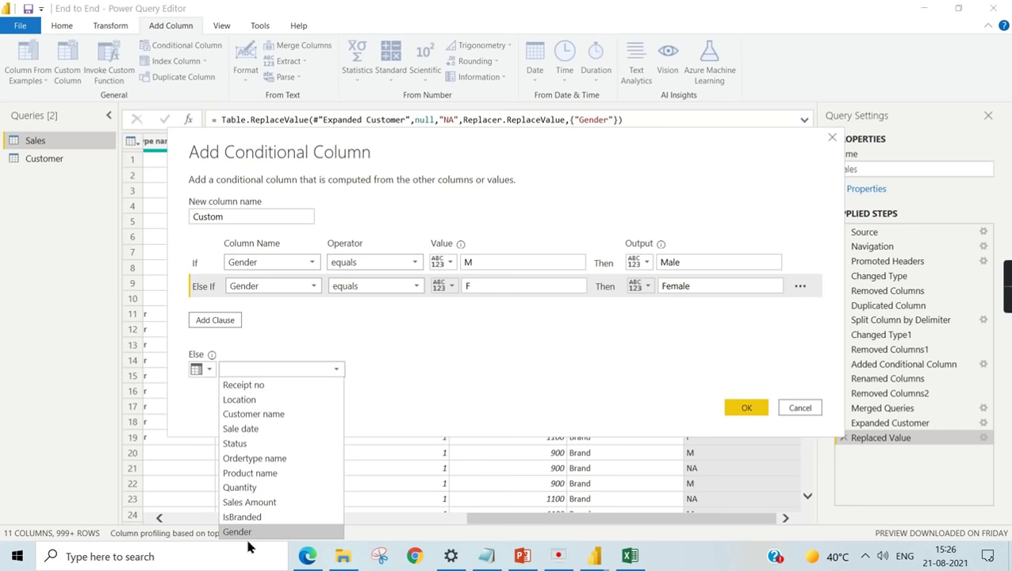
{"action": "left_click", "coordinate": [248, 542]}
{"action": "left_click", "coordinate": [288, 378]}
{"action": "left_click", "coordinate": [246, 520]}
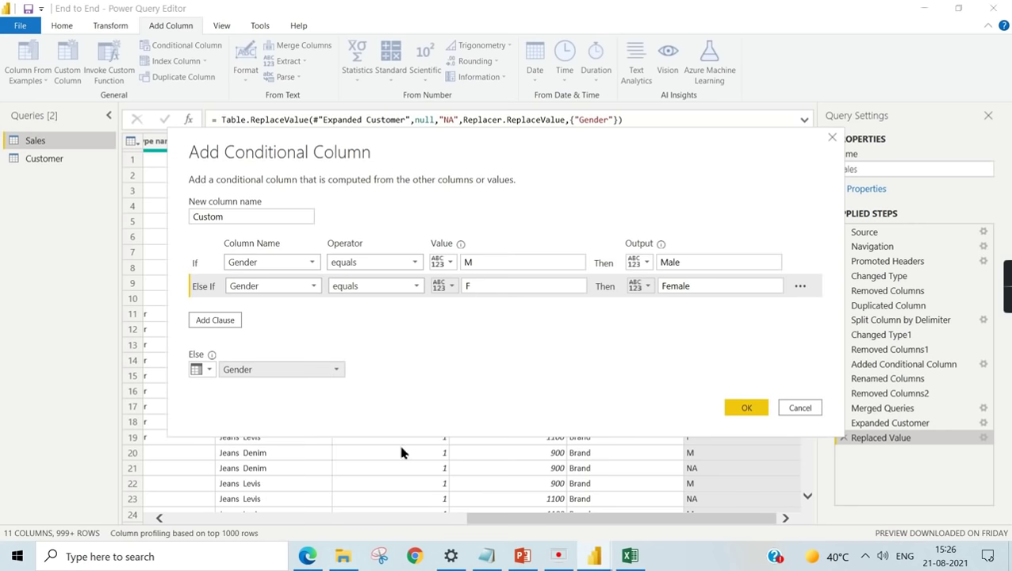
{"action": "left_click", "coordinate": [746, 407]}
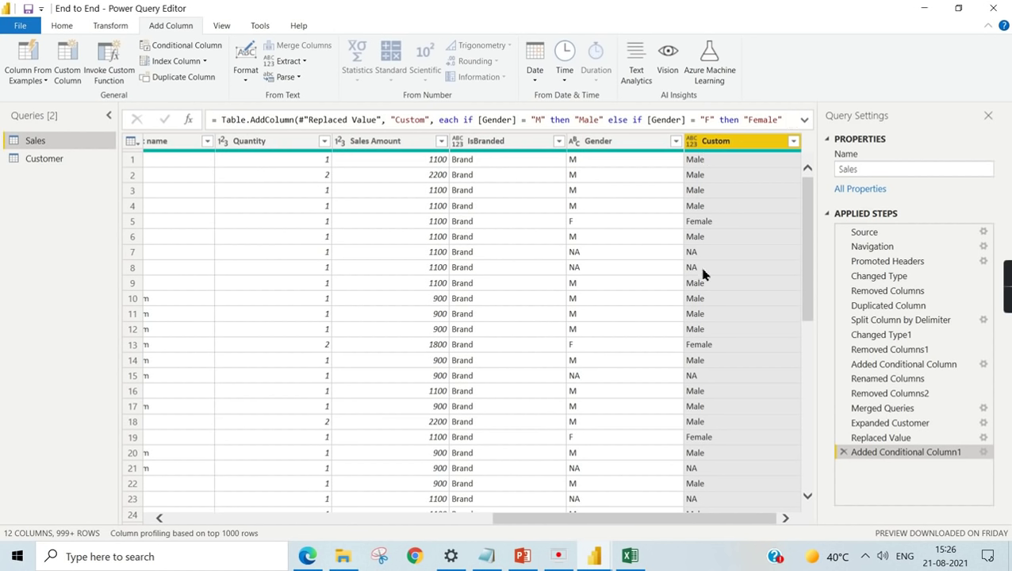
Step: Rename the Custom column to Gender Latest
{"action": "double_click", "coordinate": [760, 142]}
{"action": "type", "text": "Gender Latest"}
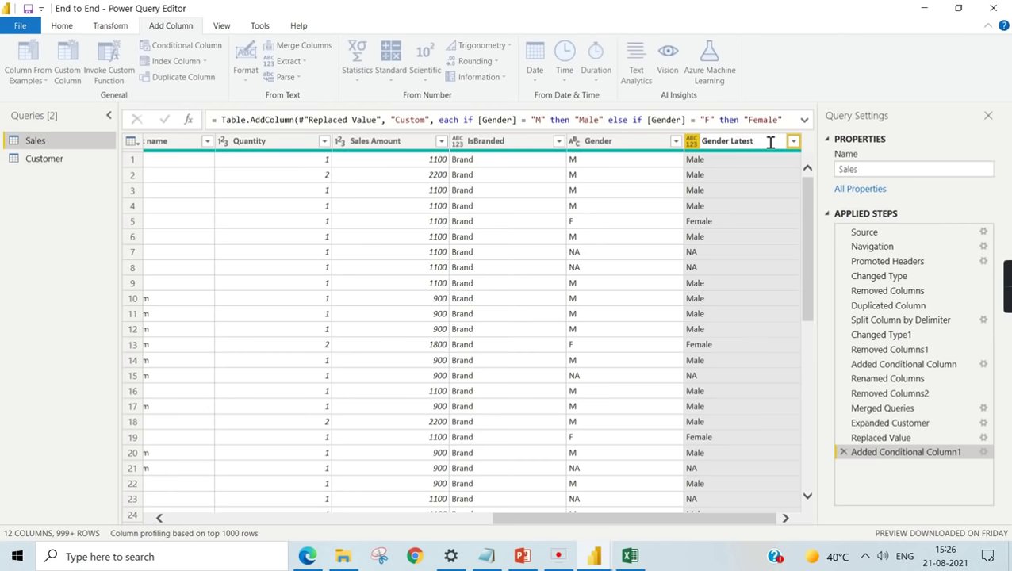
{"action": "key", "text": "Return"}
Step: Remove the original Gender column from Sales
{"action": "left_click", "coordinate": [627, 141]}
{"action": "right_click", "coordinate": [617, 140]}
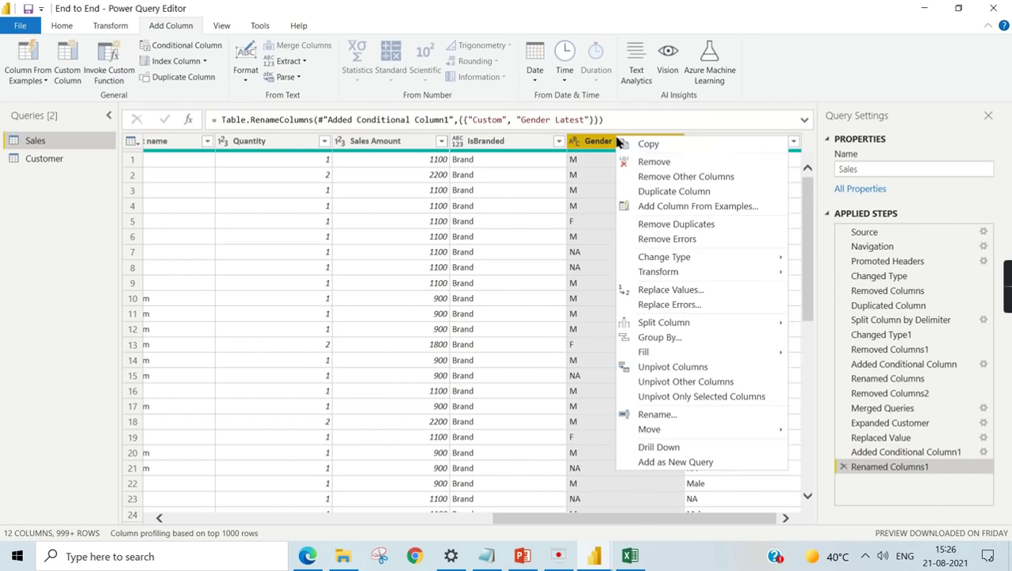
{"action": "left_click", "coordinate": [652, 161]}
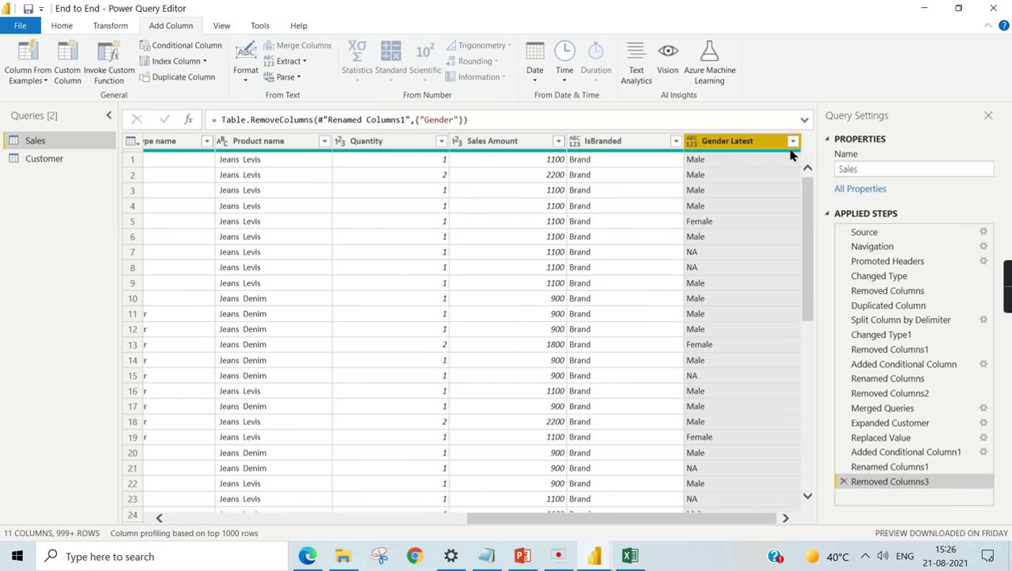
Step: Disable Enable load on the Customer query, then Close & Apply the query changes
{"action": "right_click", "coordinate": [34, 166]}
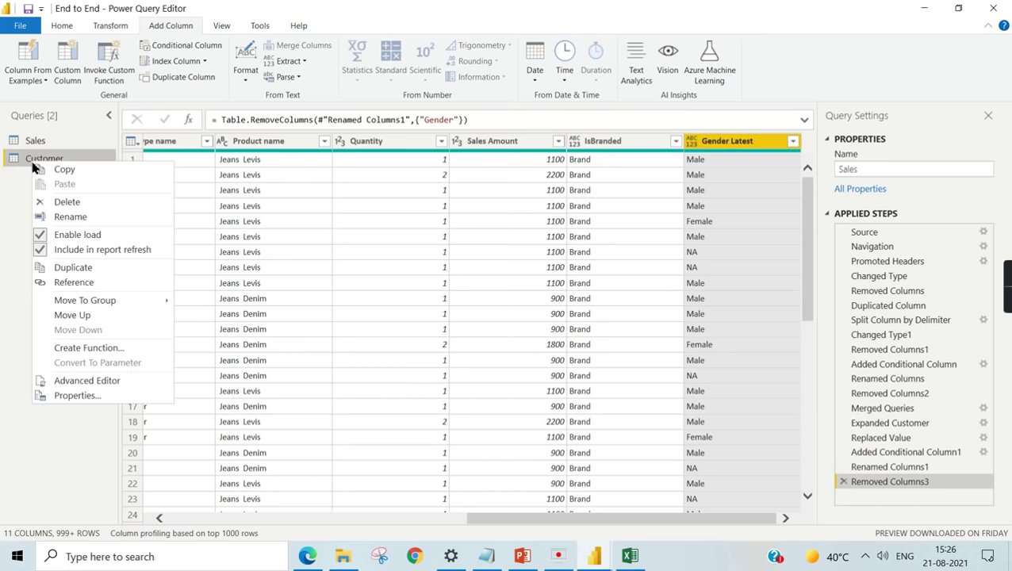
{"action": "left_click", "coordinate": [44, 233]}
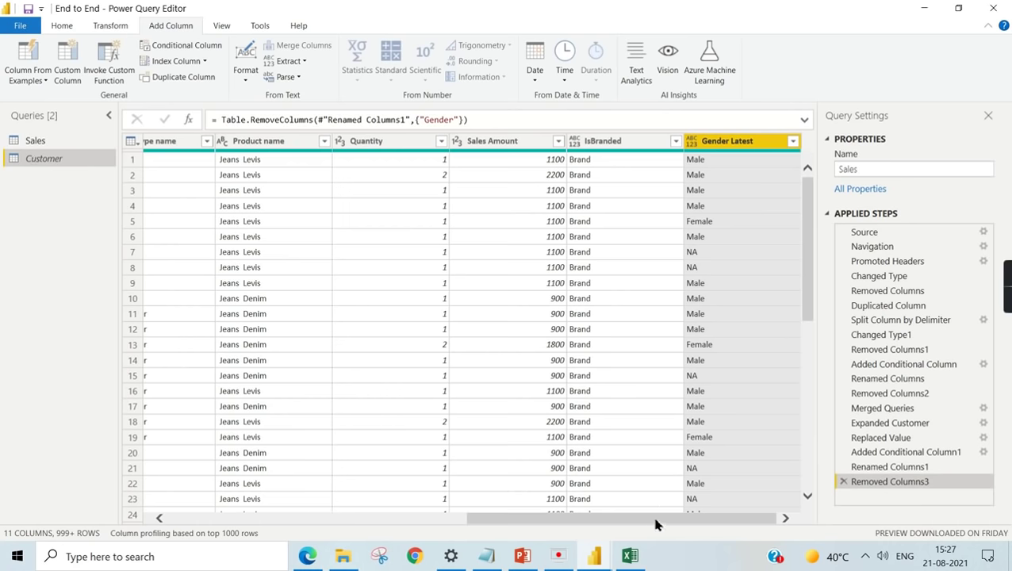
{"action": "left_click", "coordinate": [61, 26]}
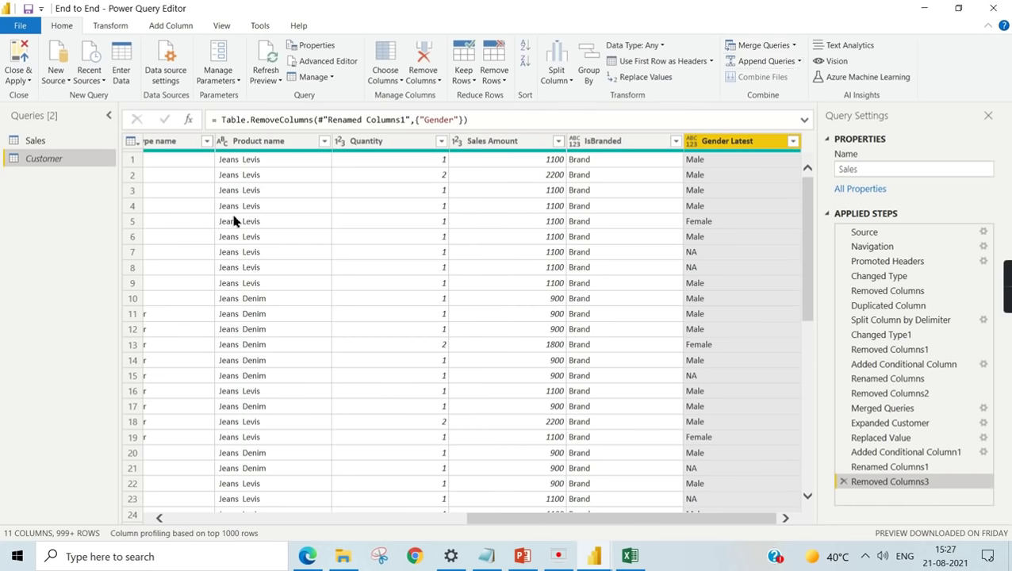
{"action": "left_click", "coordinate": [17, 75]}
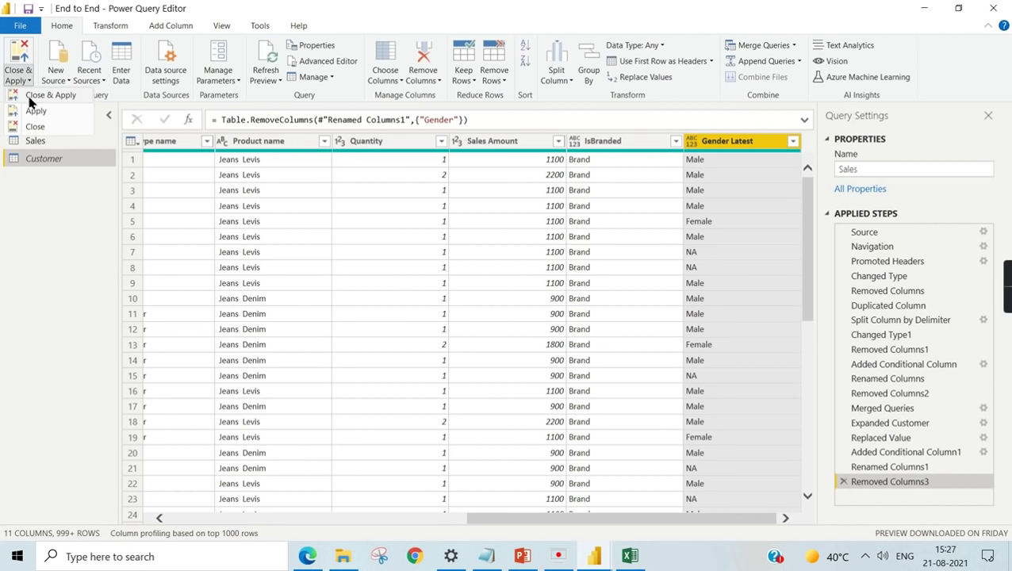
{"action": "left_click", "coordinate": [29, 96]}
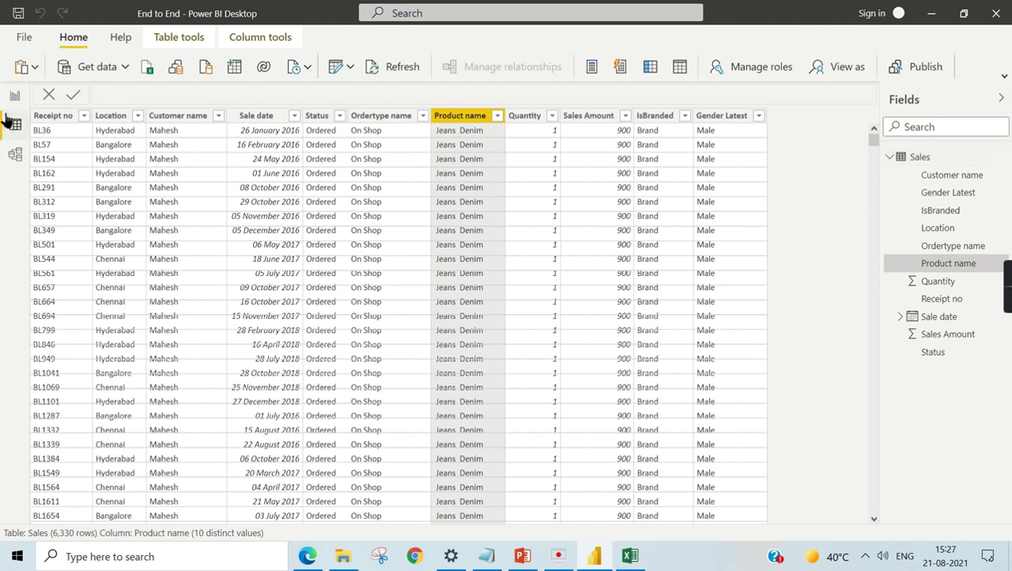
Step: Shorten the Sales Amount by Year chart, shift the Location slicer left, and paste a copy beside it
{"action": "left_click", "coordinate": [14, 94]}
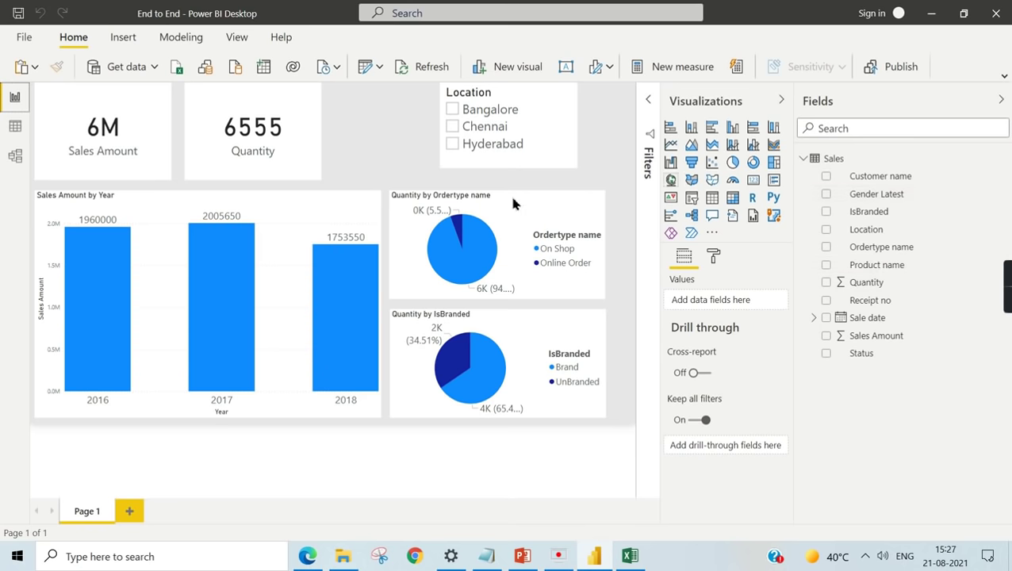
{"action": "left_click", "coordinate": [294, 194]}
{"action": "left_click_drag", "start_coordinate": [379, 191], "coordinate": [371, 300]}
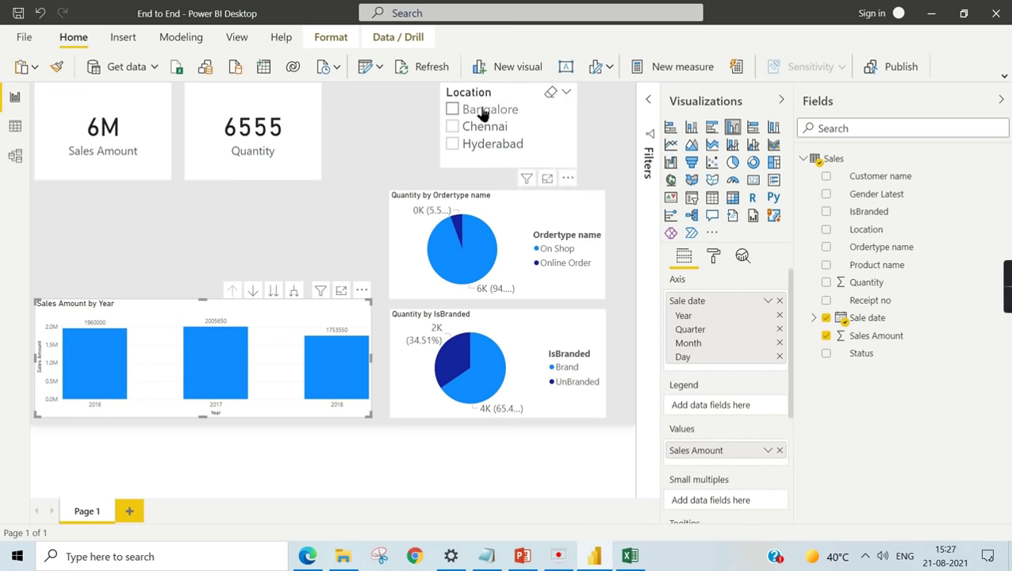
{"action": "left_click_drag", "start_coordinate": [468, 99], "coordinate": [377, 95]}
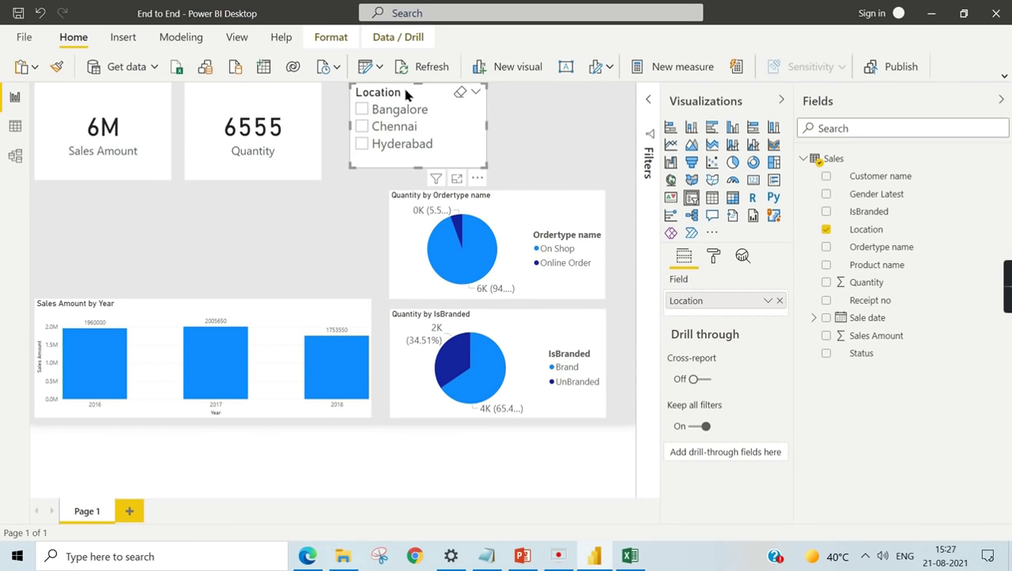
{"action": "key", "text": "ctrl+c"}
{"action": "key", "text": "ctrl+v"}
{"action": "left_click_drag", "start_coordinate": [405, 95], "coordinate": [557, 89]}
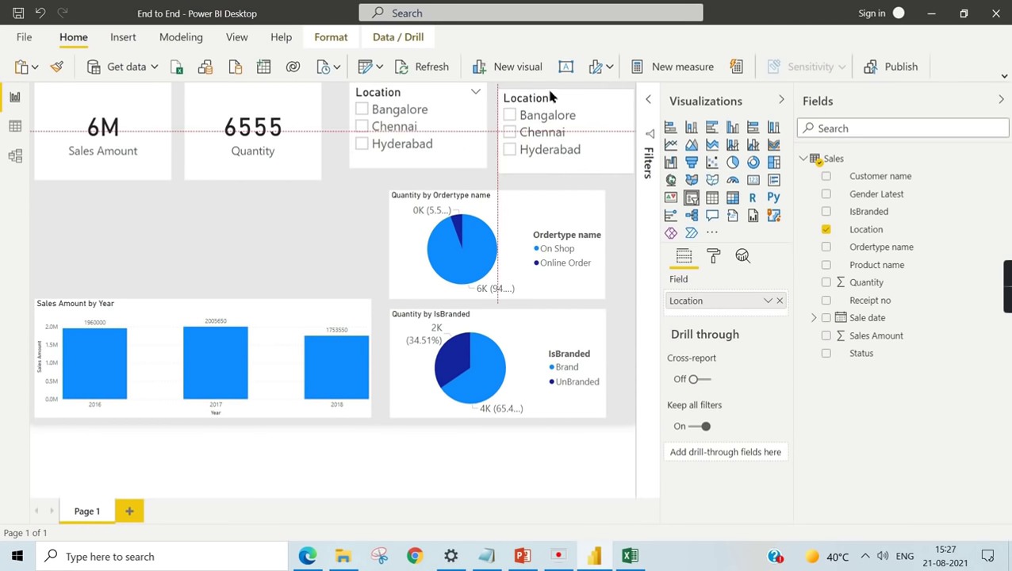
Step: Switch the copied slicer from Location to Gender Latest and test its Female, Male and NA filters
{"action": "left_click", "coordinate": [825, 194]}
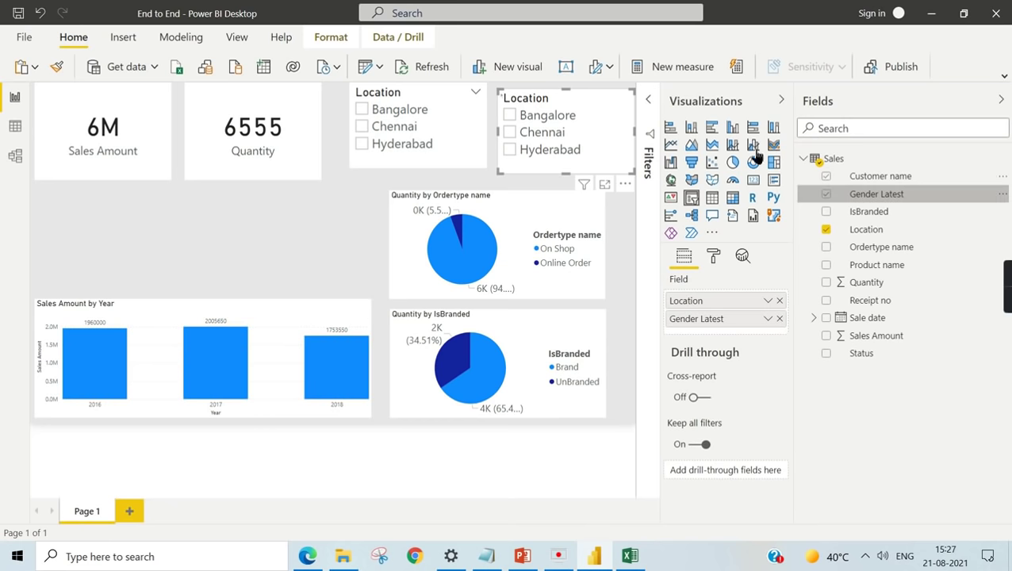
{"action": "left_click", "coordinate": [780, 300]}
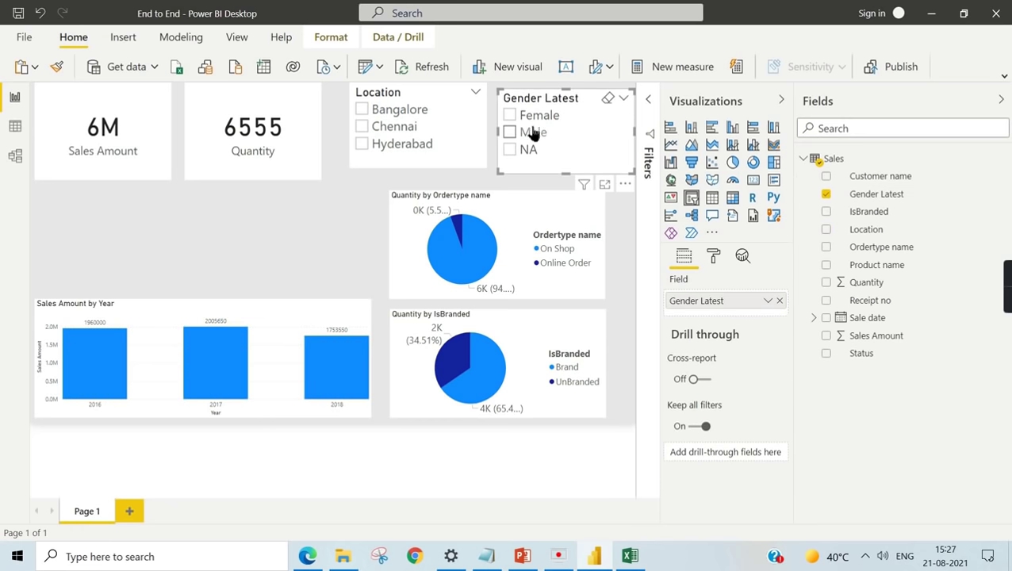
{"action": "left_click", "coordinate": [515, 119]}
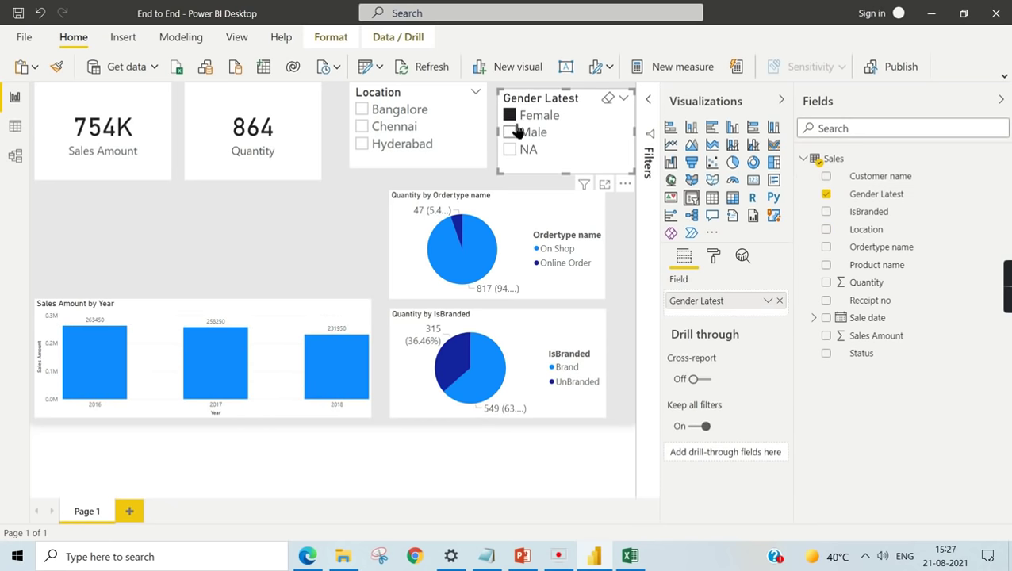
{"action": "left_click", "coordinate": [516, 132]}
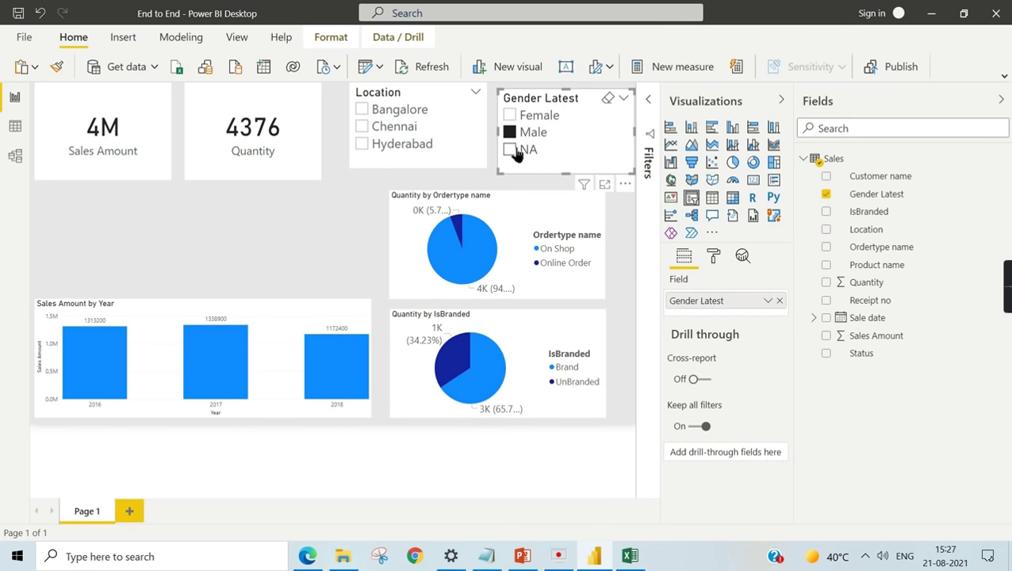
{"action": "left_click", "coordinate": [514, 150]}
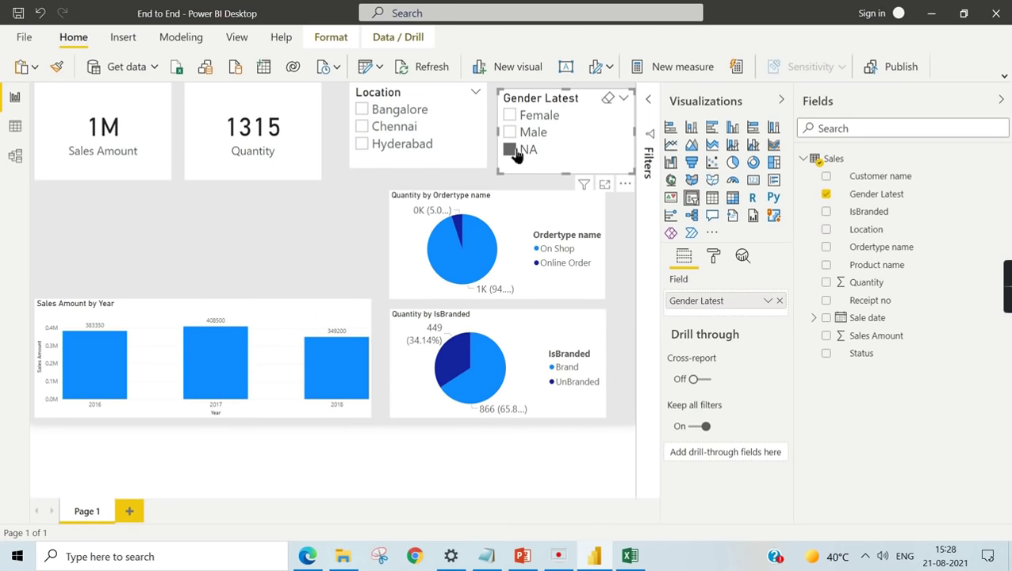
{"action": "left_click", "coordinate": [514, 150]}
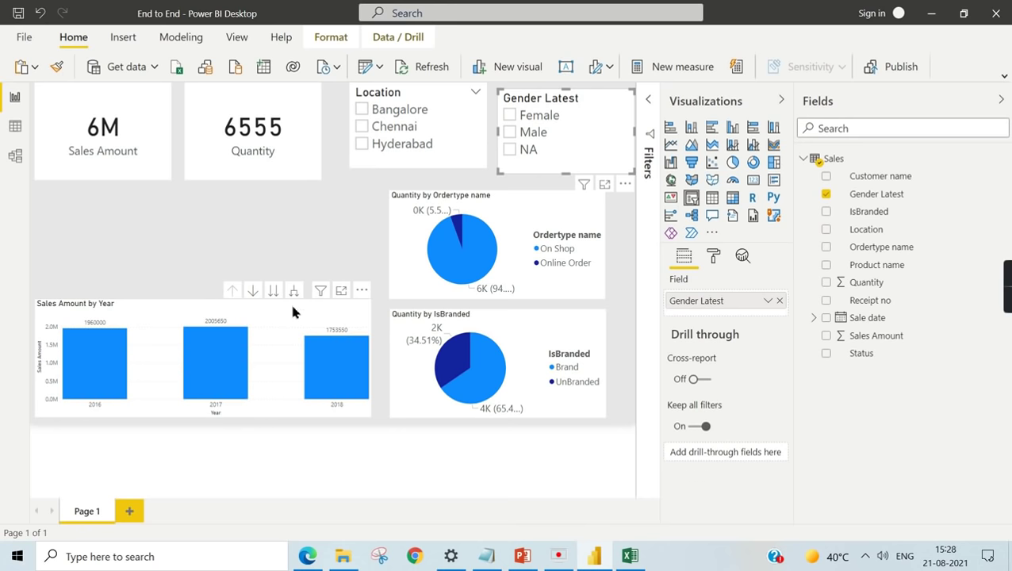
Step: Make the Sales Amount by Year chart taller again and deselect it
{"action": "left_click", "coordinate": [367, 299]}
{"action": "left_click_drag", "start_coordinate": [367, 300], "coordinate": [368, 246]}
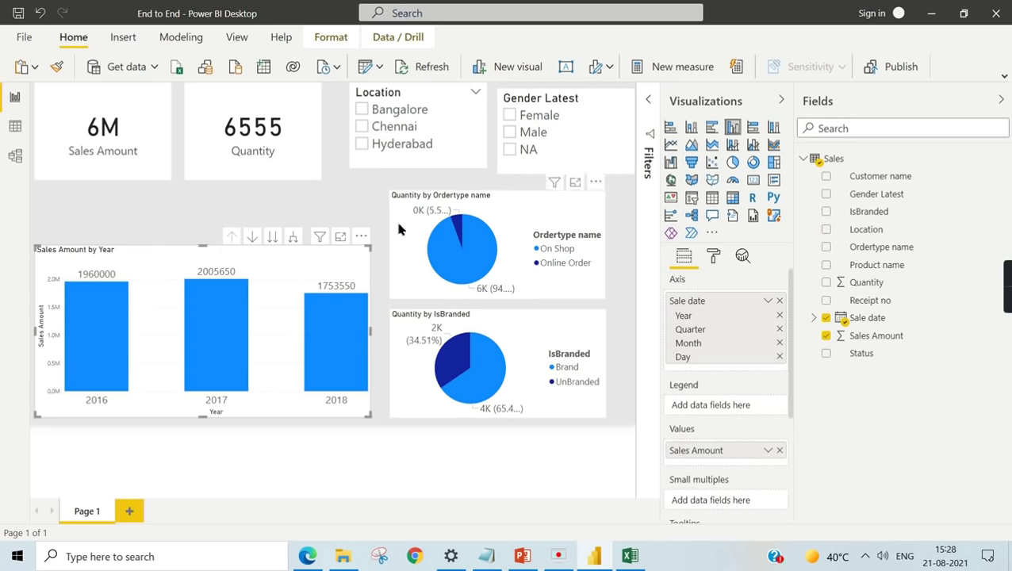
{"action": "left_click", "coordinate": [187, 193]}
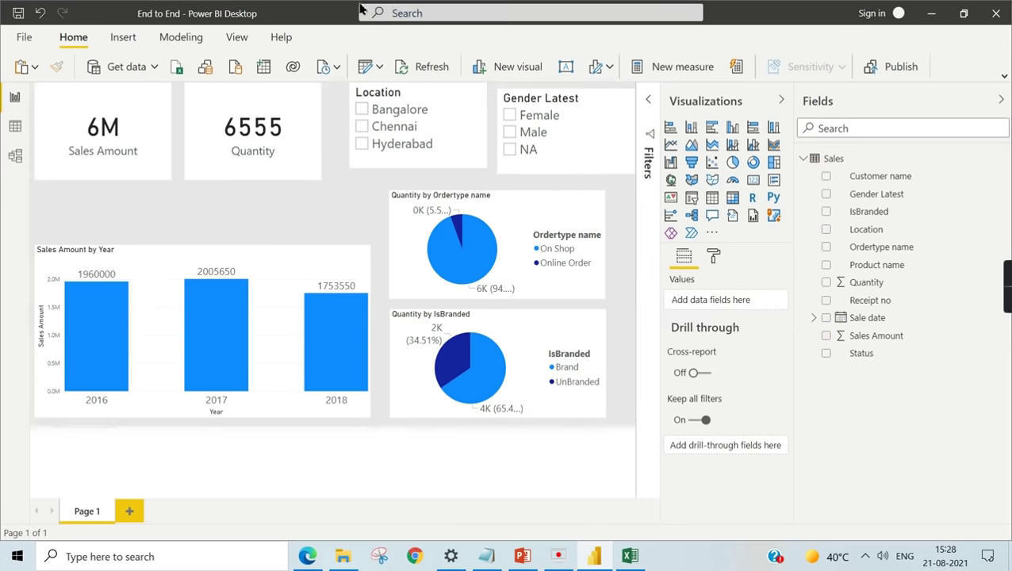
Step: Open the data via Transform data, then switch to the Business Scenario slide in PowerPoint
{"action": "left_click", "coordinate": [379, 67]}
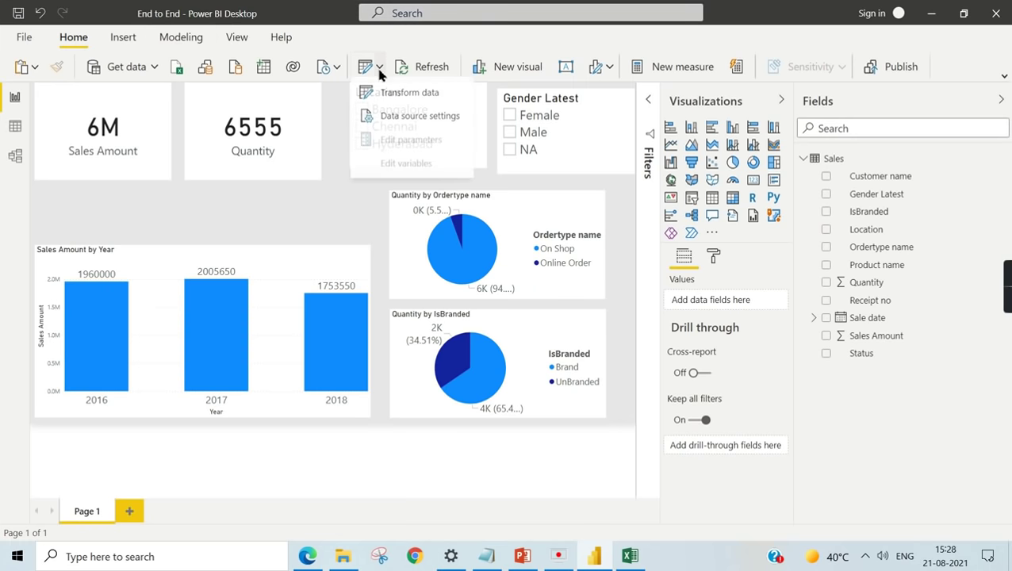
{"action": "left_click", "coordinate": [396, 96]}
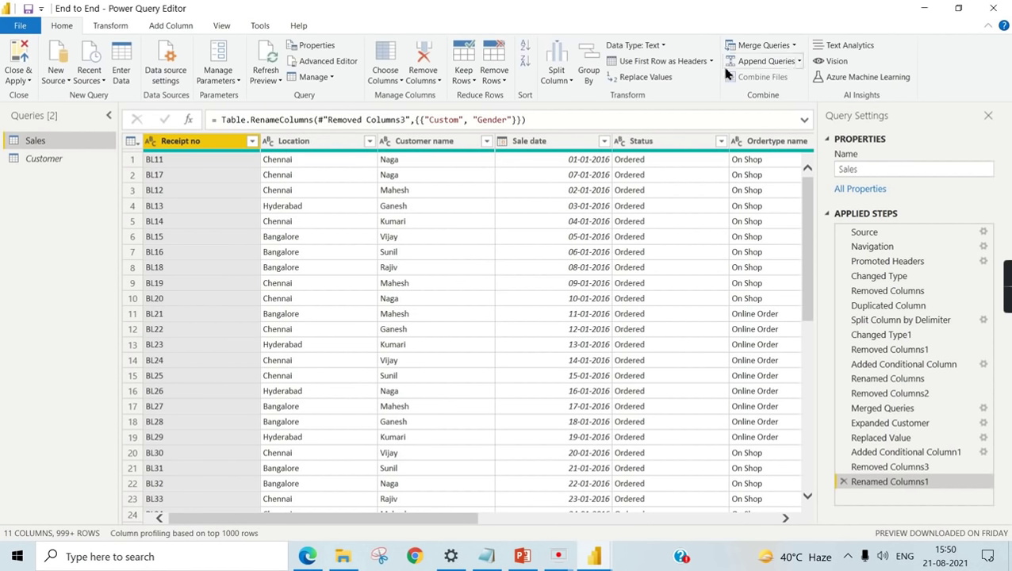
{"action": "left_click", "coordinate": [522, 555]}
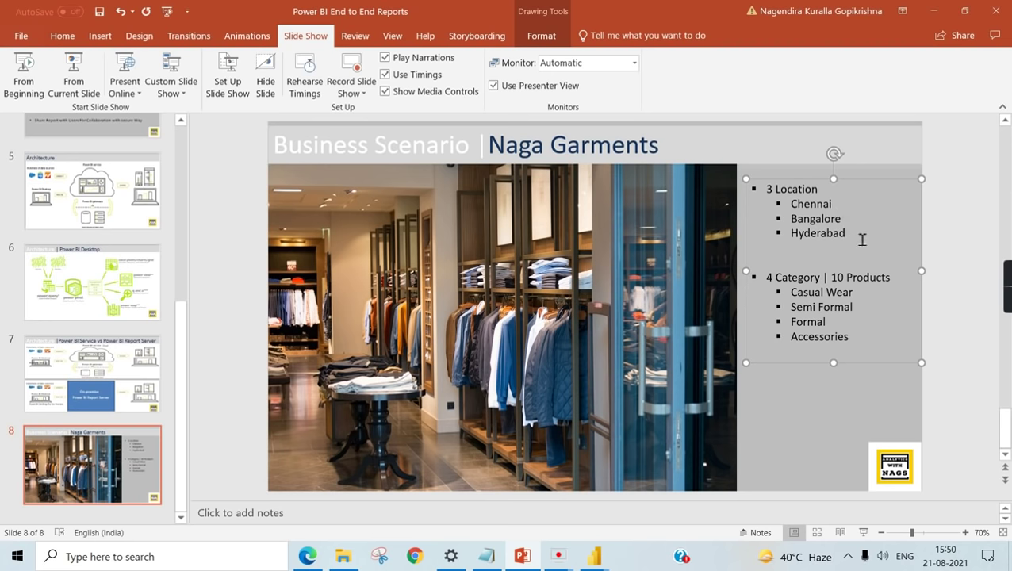
Step: Add a new bullet 'Surempet' below Hyderabad in the locations list
{"action": "key", "text": "Return"}
{"action": "type", "text": "Sure"}
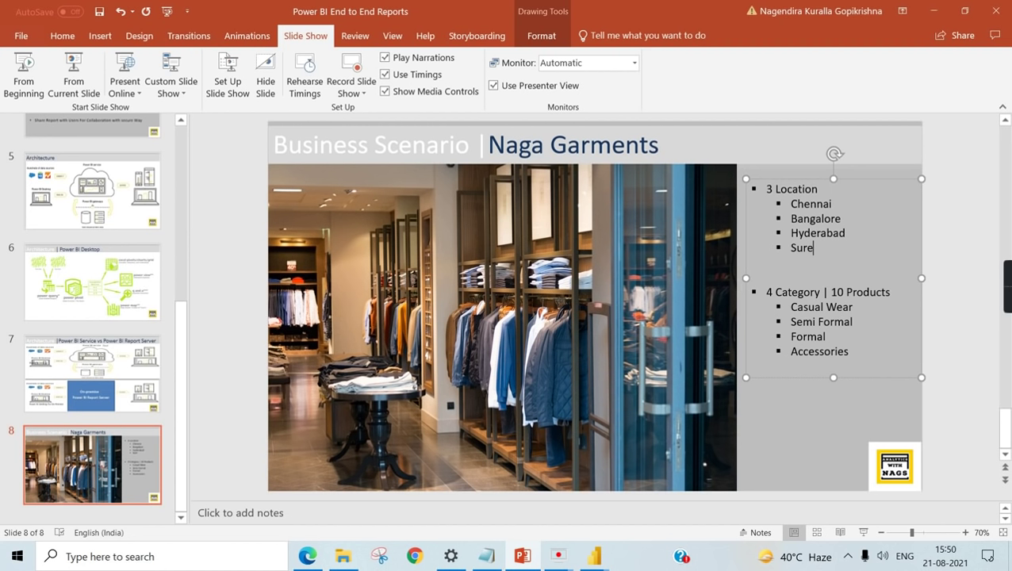
{"action": "type", "text": "mpet"}
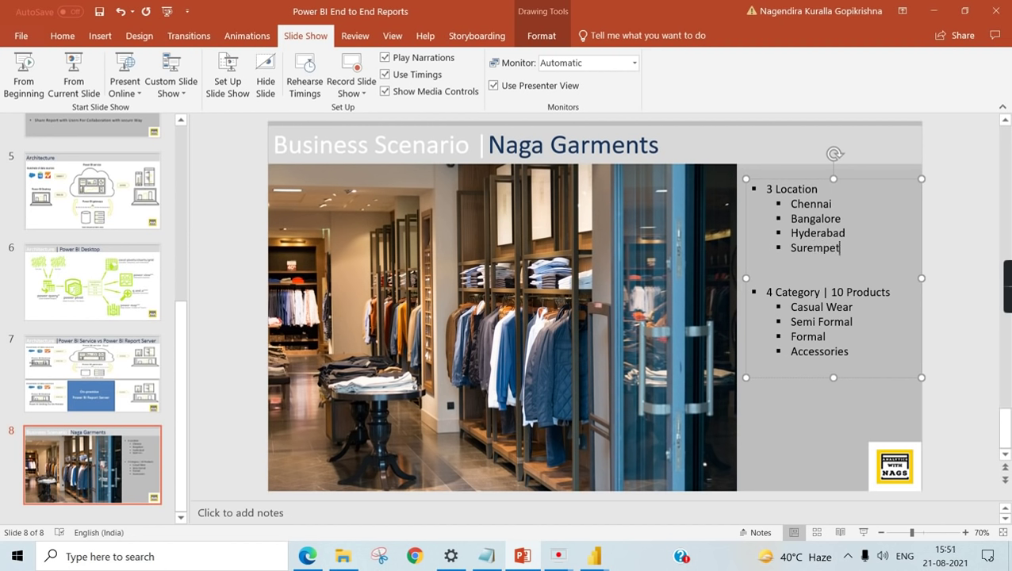
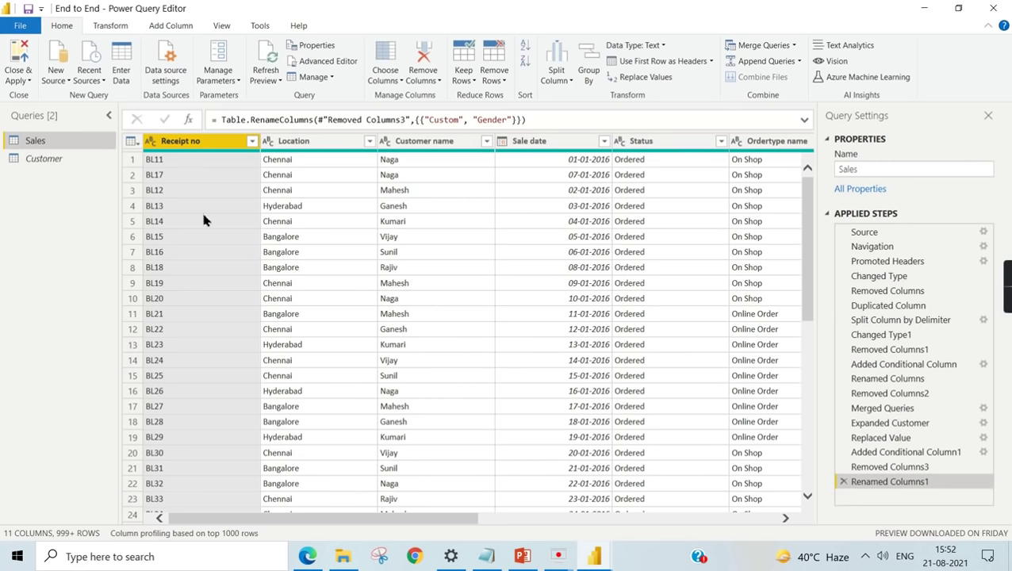
Step: Connect to the recently used V6 Small Town.xlsx workbook to bring up its Navigator
{"action": "left_click_drag", "start_coordinate": [294, 523], "coordinate": [594, 519]}
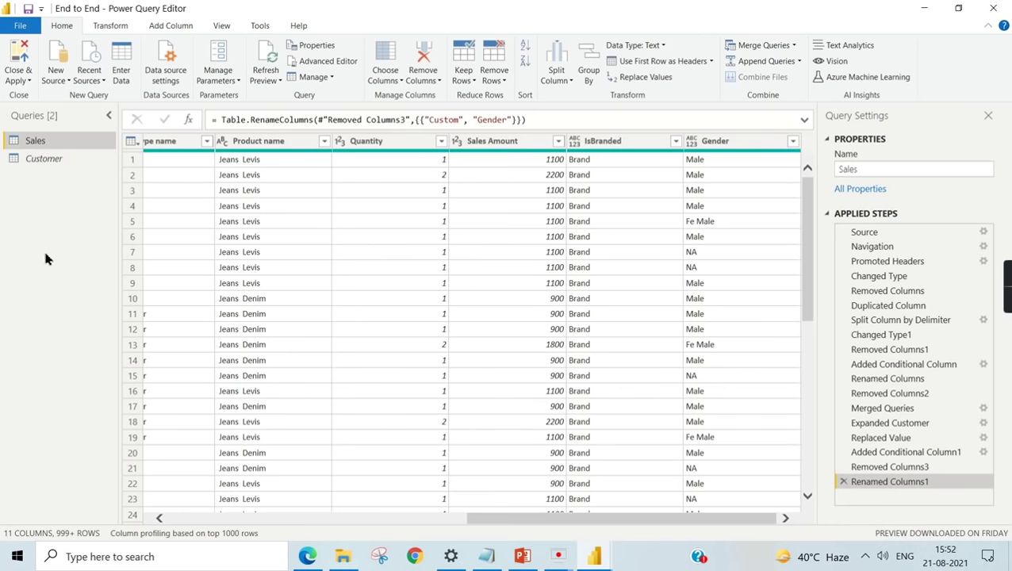
{"action": "left_click_drag", "start_coordinate": [573, 525], "coordinate": [170, 519]}
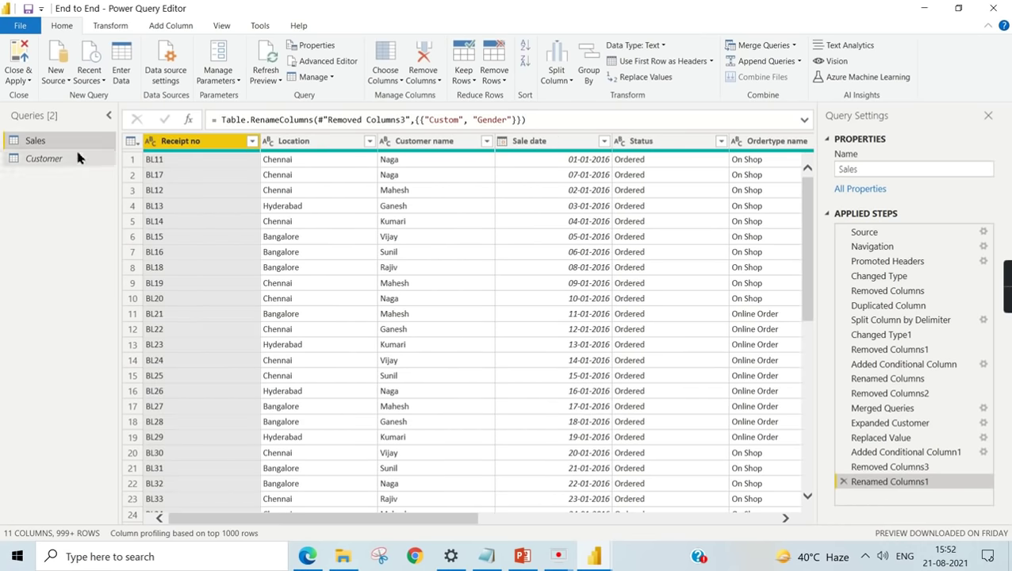
{"action": "left_click", "coordinate": [62, 88]}
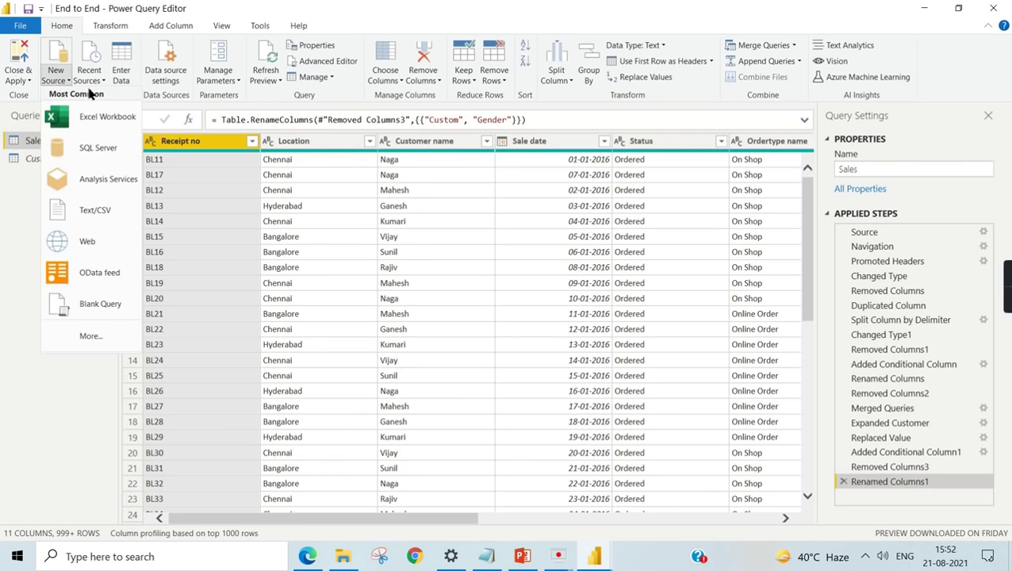
{"action": "left_click", "coordinate": [87, 83]}
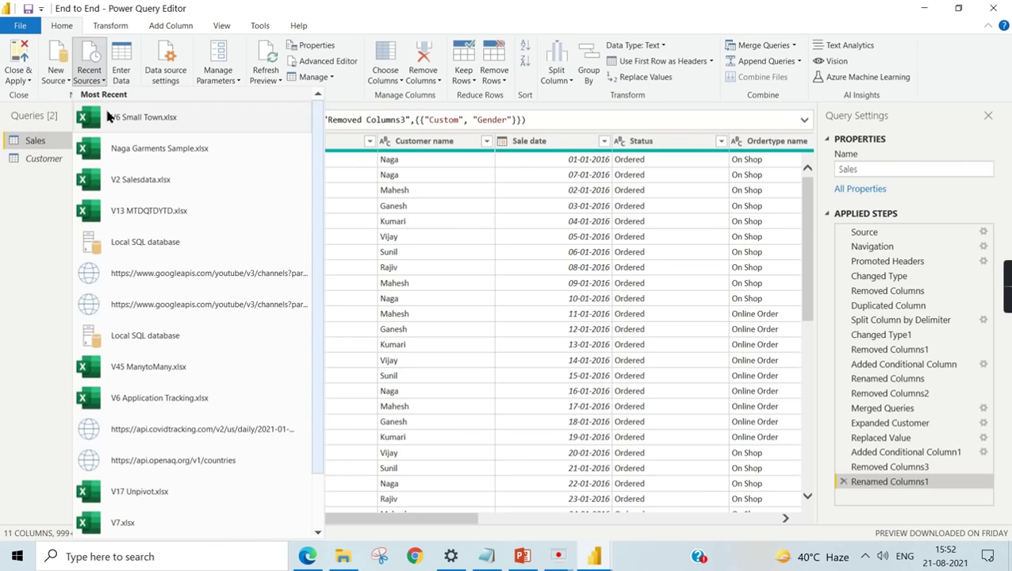
{"action": "left_click", "coordinate": [135, 117]}
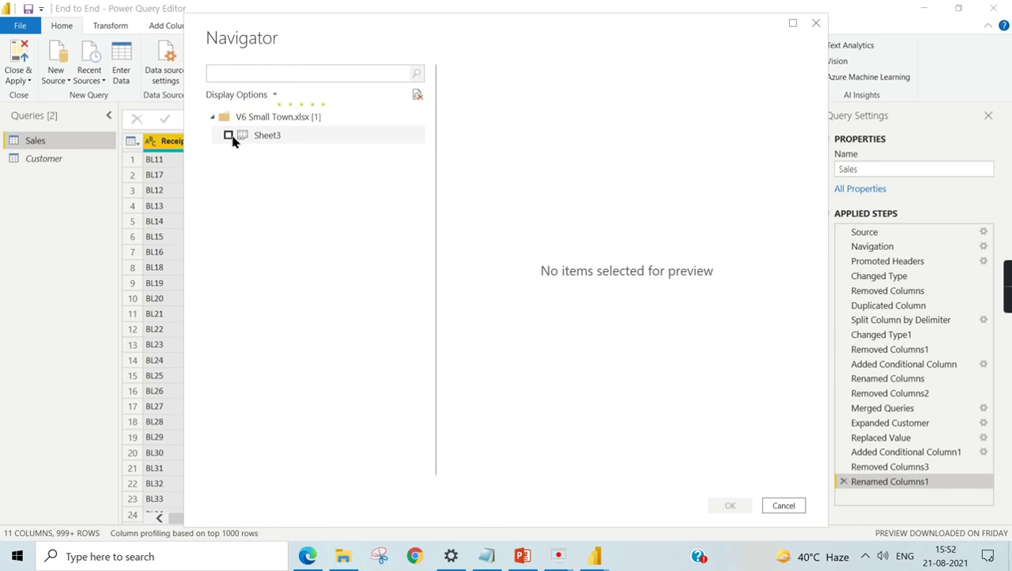
Step: Import Sheet3 of V6 Small Town.xlsx as a new query
{"action": "left_click", "coordinate": [229, 136]}
{"action": "left_click_drag", "start_coordinate": [565, 469], "coordinate": [360, 482]}
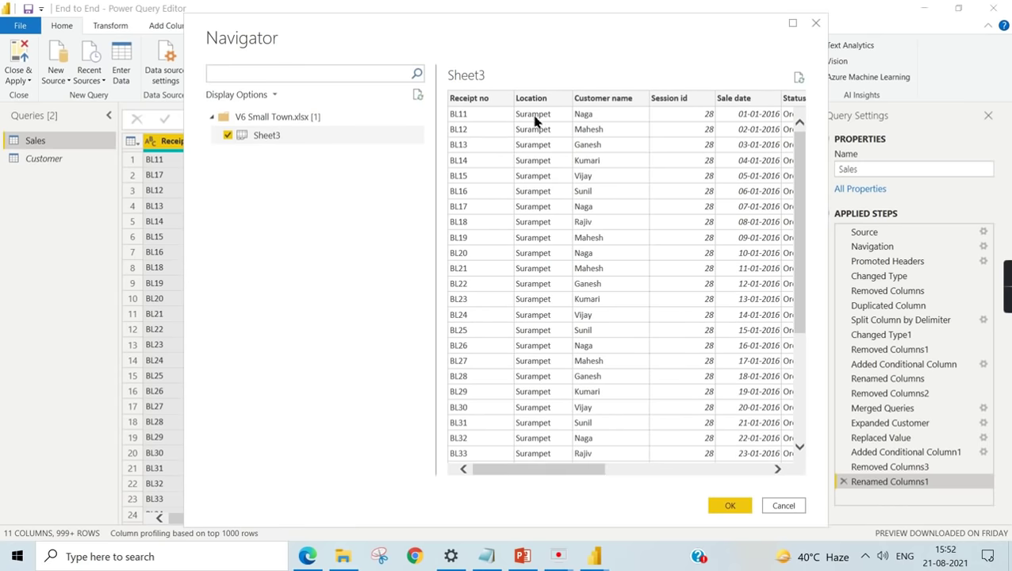
{"action": "scroll", "coordinate": [517, 365], "scroll_direction": "down", "scroll_amount": 3}
{"action": "scroll", "coordinate": [519, 368], "scroll_direction": "up", "scroll_amount": 3}
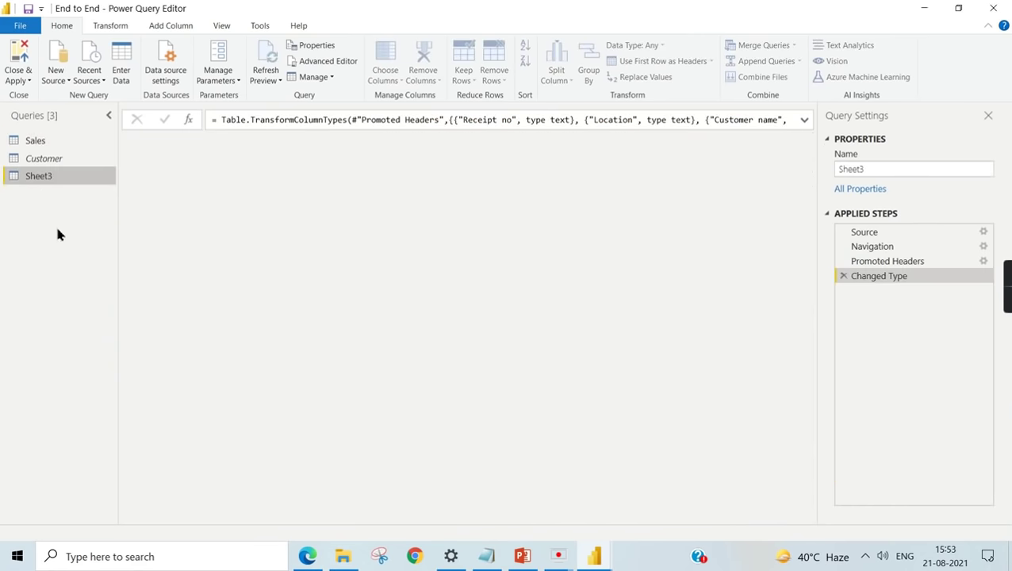
Step: Rename the new Sheet3 query to Smalltown and return to the Sales query
{"action": "double_click", "coordinate": [67, 176]}
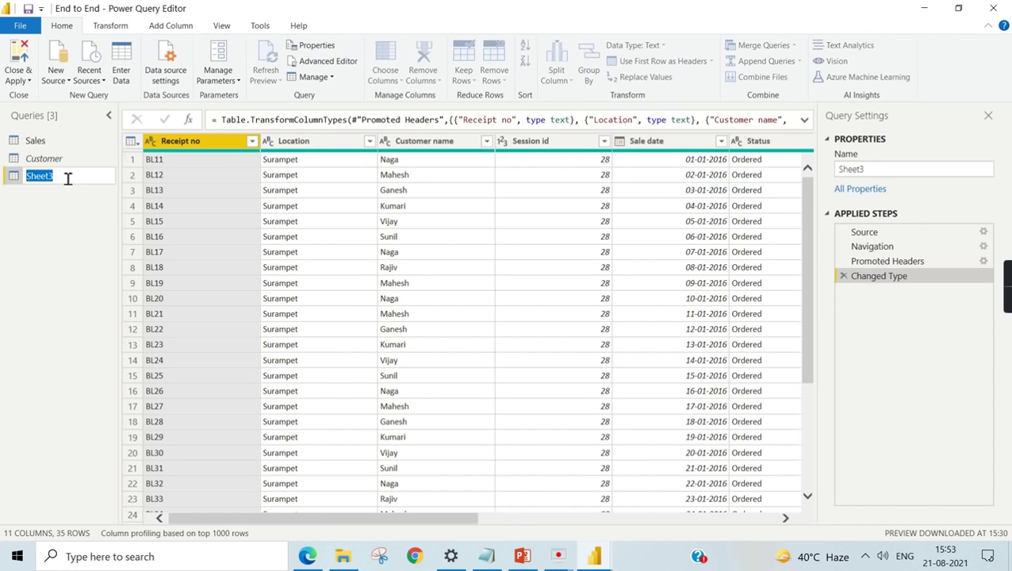
{"action": "type", "text": "Smalltown"}
{"action": "key", "text": "Return"}
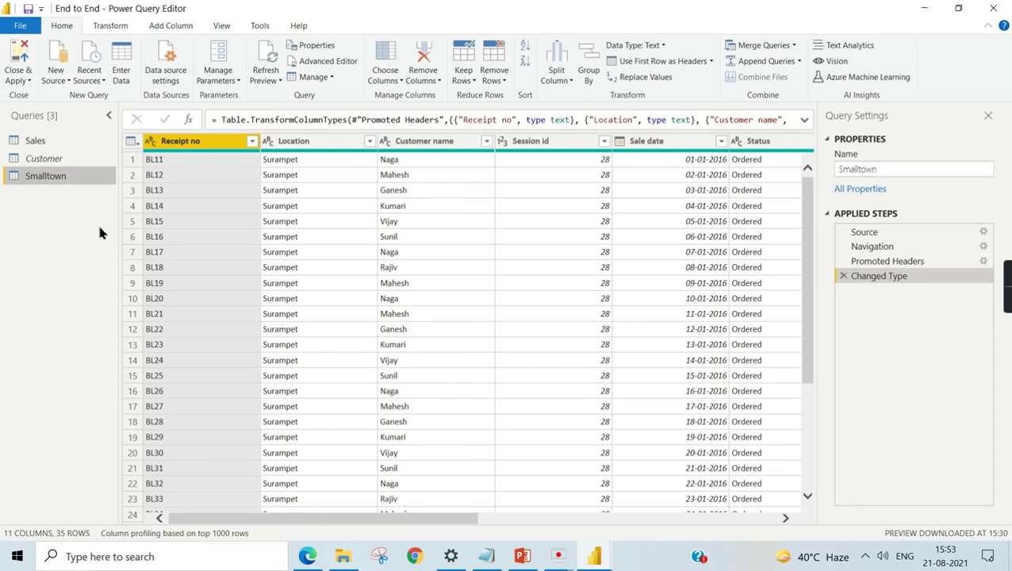
{"action": "left_click_drag", "start_coordinate": [234, 523], "coordinate": [205, 501]}
{"action": "left_click", "coordinate": [36, 140]}
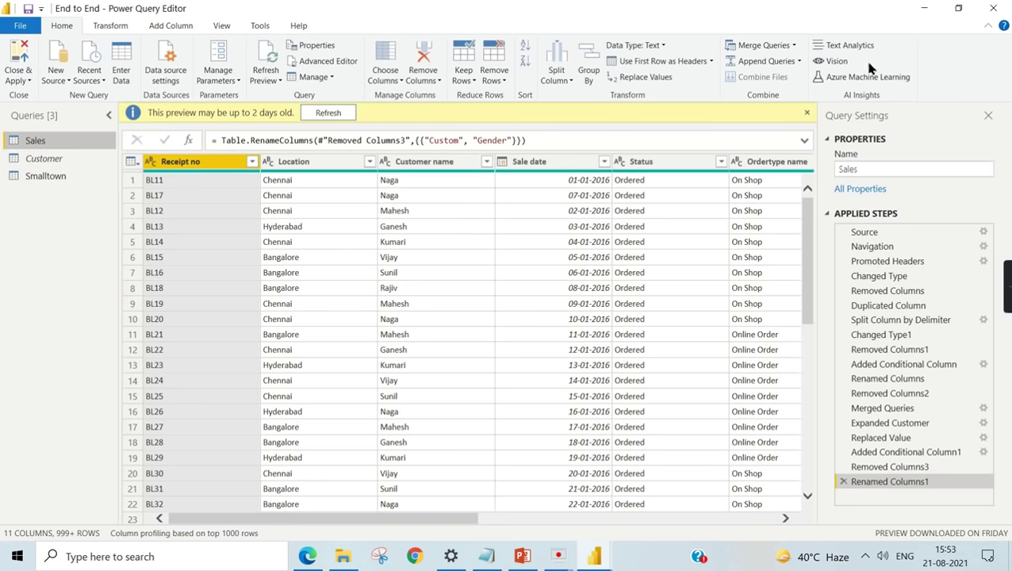
Step: Append the Smalltown table onto Sales, then view the Smalltown query's columns
{"action": "left_click", "coordinate": [765, 62]}
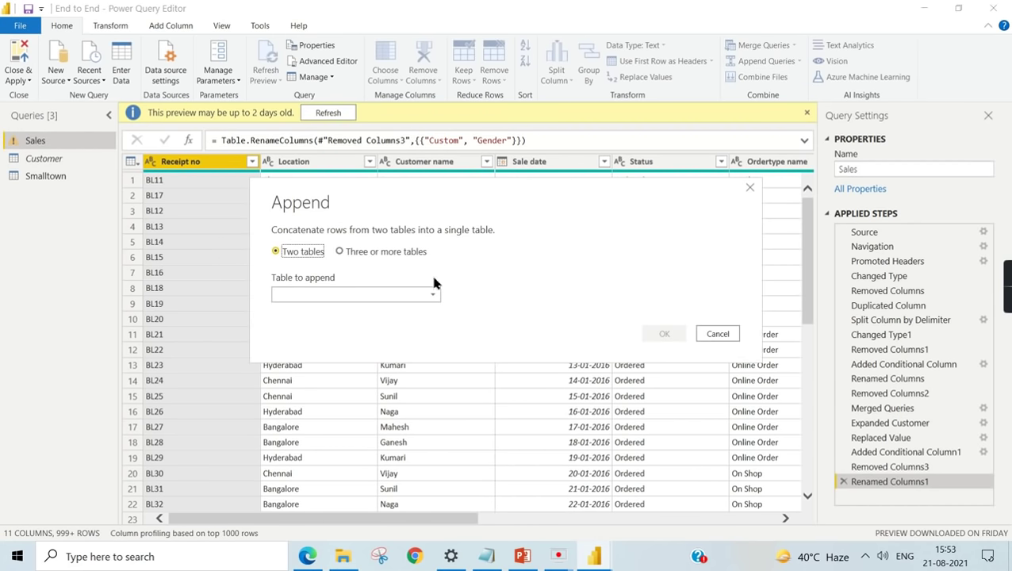
{"action": "left_click", "coordinate": [435, 295]}
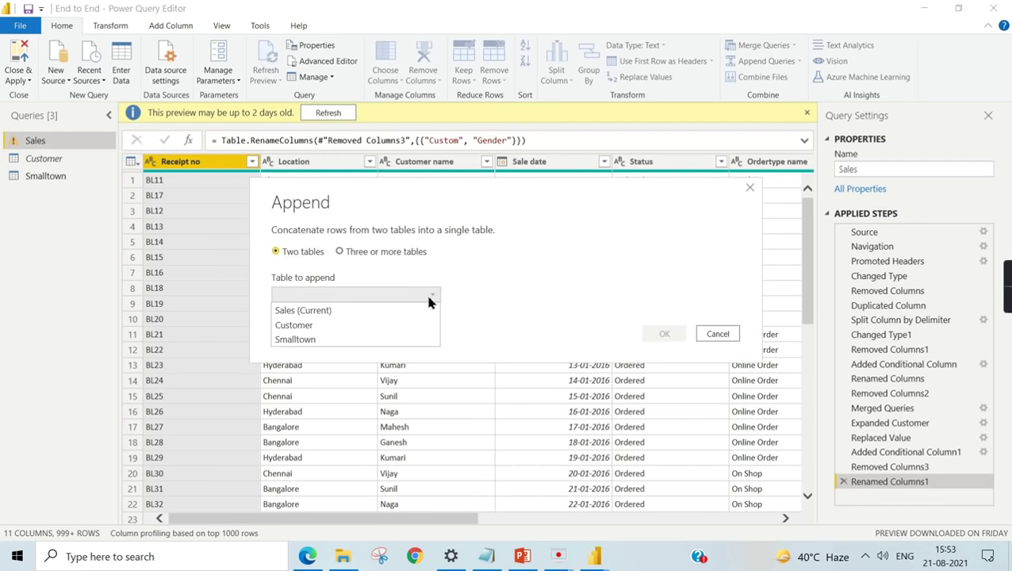
{"action": "left_click", "coordinate": [342, 341]}
{"action": "left_click", "coordinate": [664, 334]}
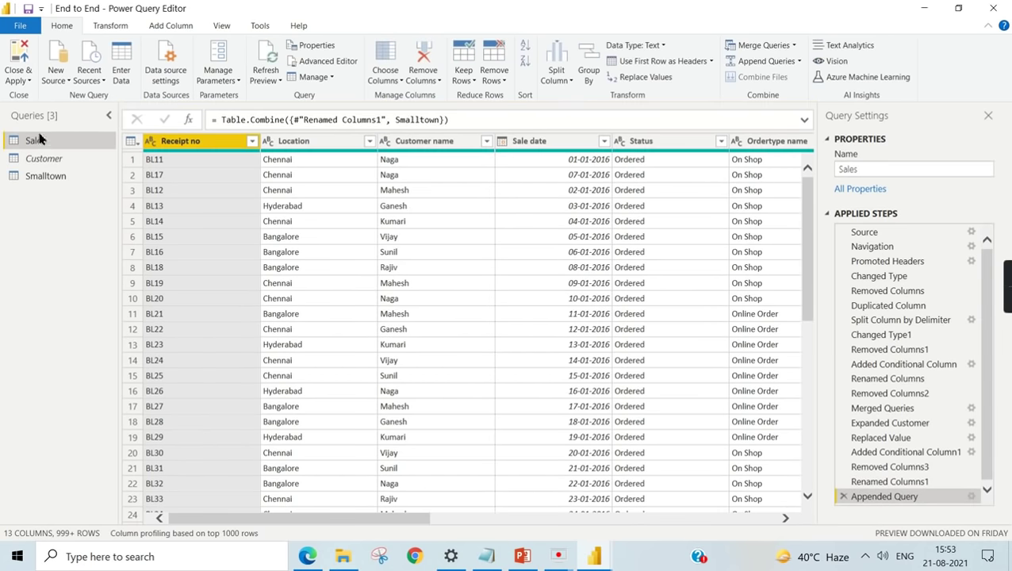
{"action": "left_click_drag", "start_coordinate": [359, 524], "coordinate": [796, 514]}
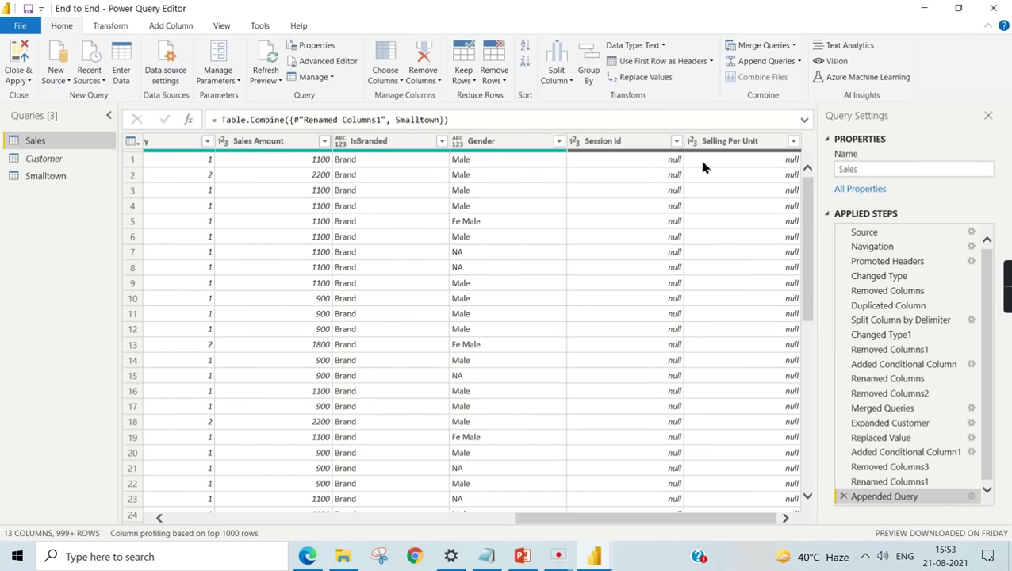
{"action": "left_click", "coordinate": [31, 176]}
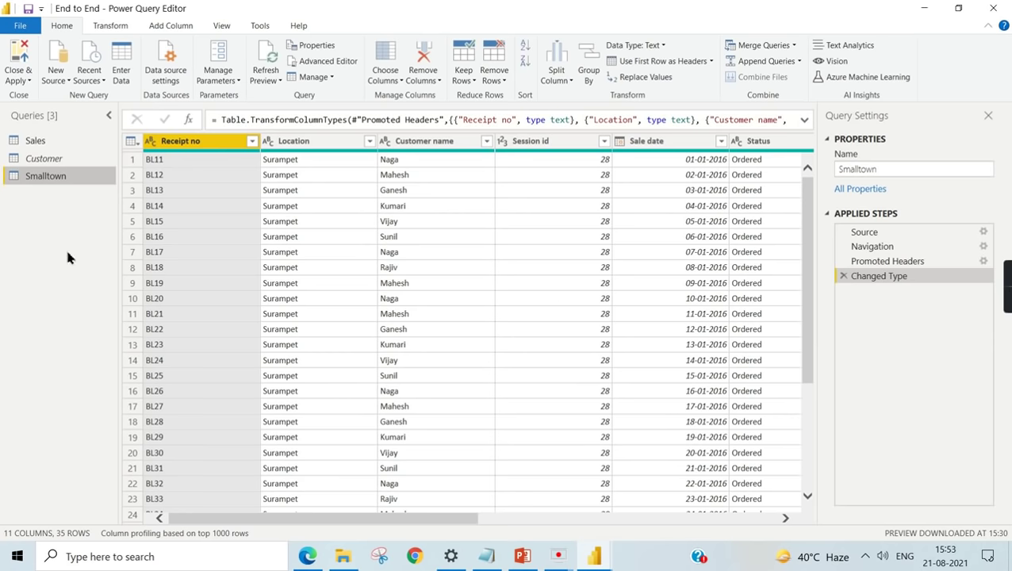
Step: Delete the Appended Query step from the Sales query
{"action": "left_click", "coordinate": [75, 141]}
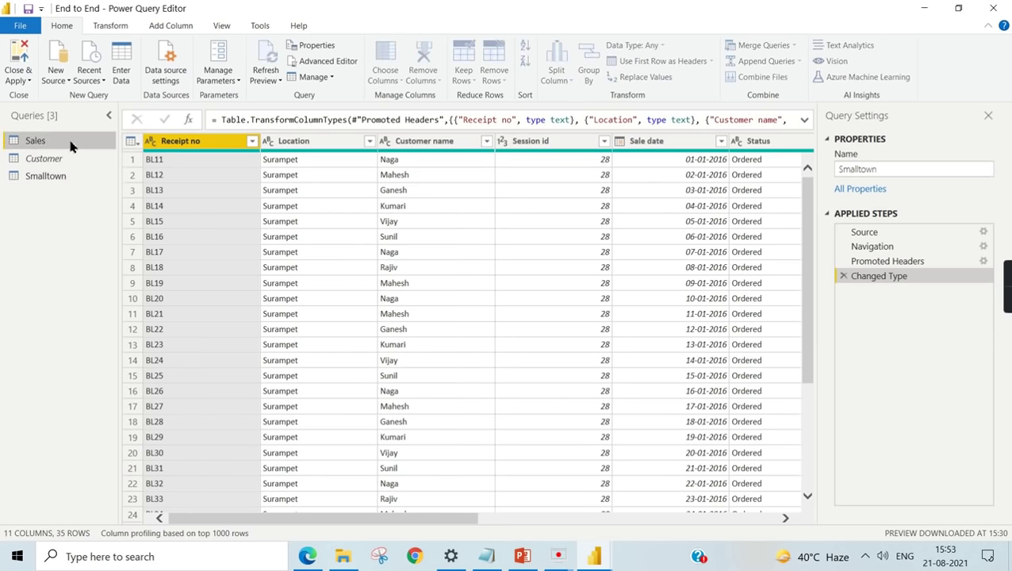
{"action": "left_click", "coordinate": [844, 496]}
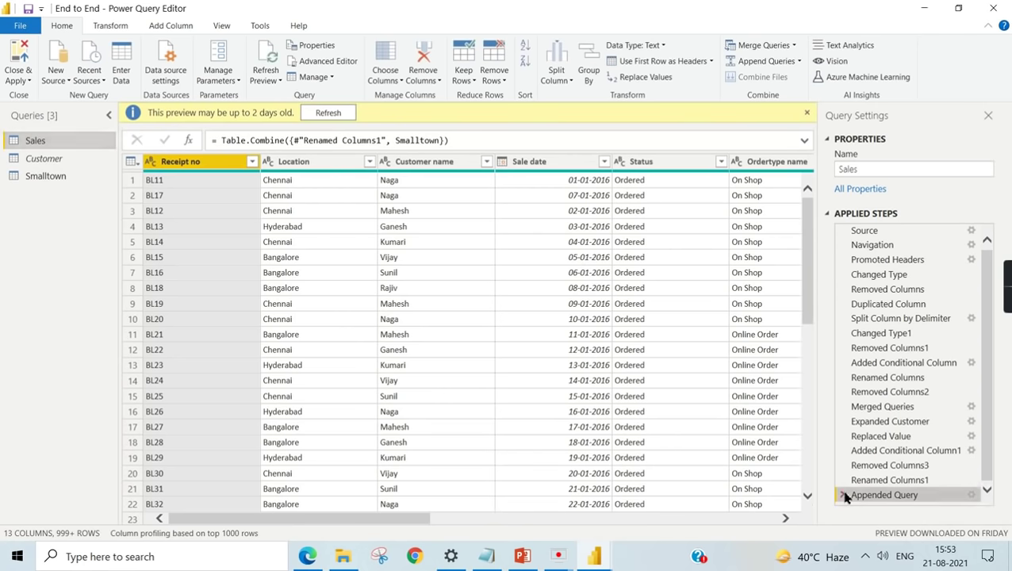
{"action": "left_click_drag", "start_coordinate": [323, 517], "coordinate": [844, 515]}
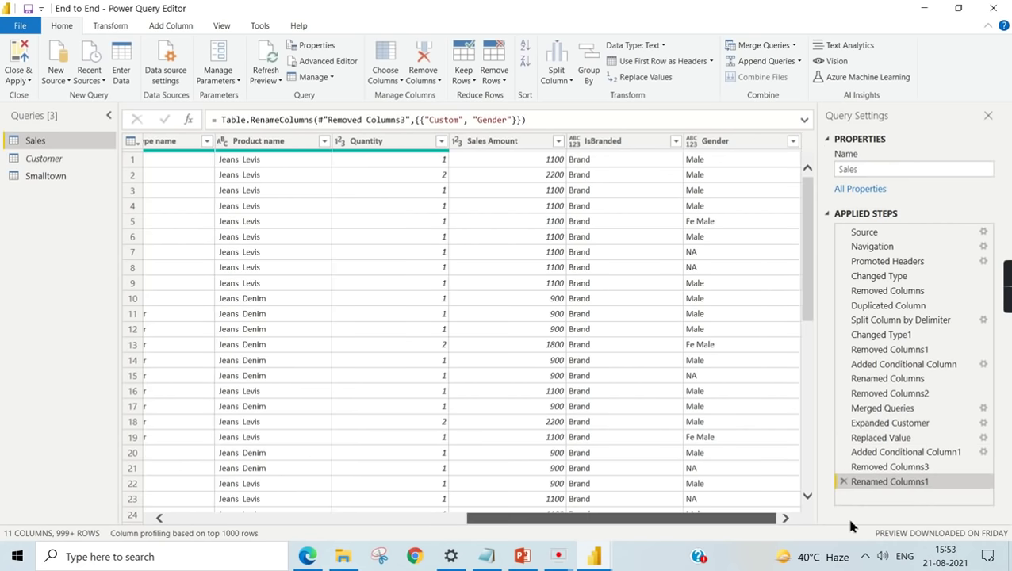
Step: In Smalltown, delete Changed Type and remove the Session id and Selling Per Unit columns
{"action": "left_click", "coordinate": [41, 177]}
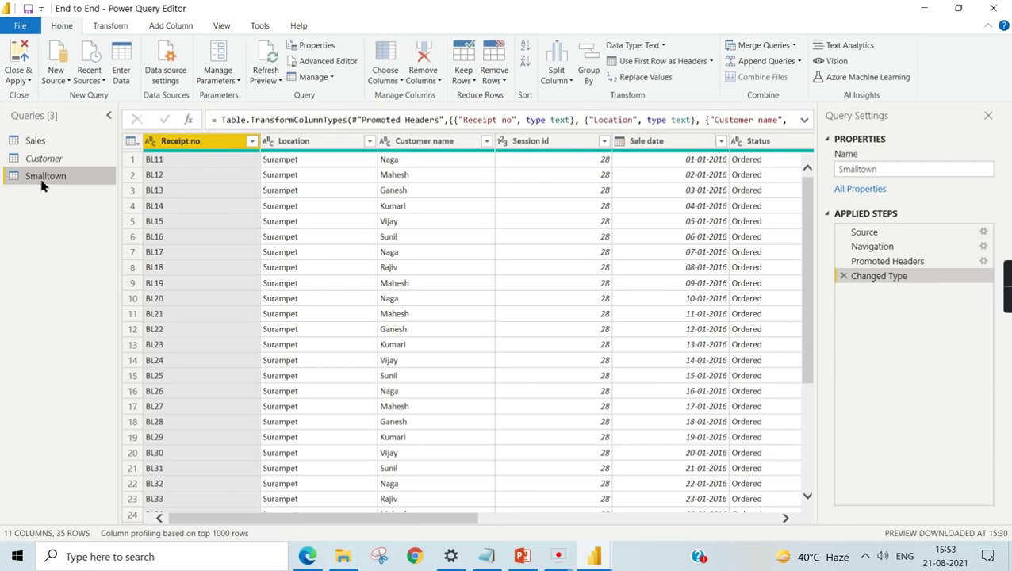
{"action": "left_click", "coordinate": [843, 275]}
{"action": "left_click", "coordinate": [548, 149]}
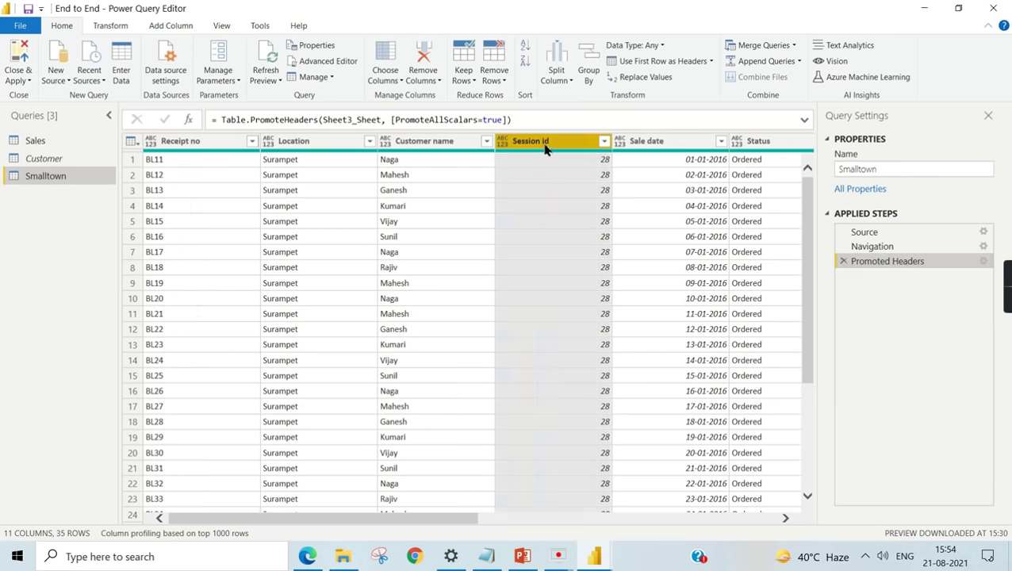
{"action": "right_click", "coordinate": [546, 148]}
{"action": "left_click", "coordinate": [582, 168]}
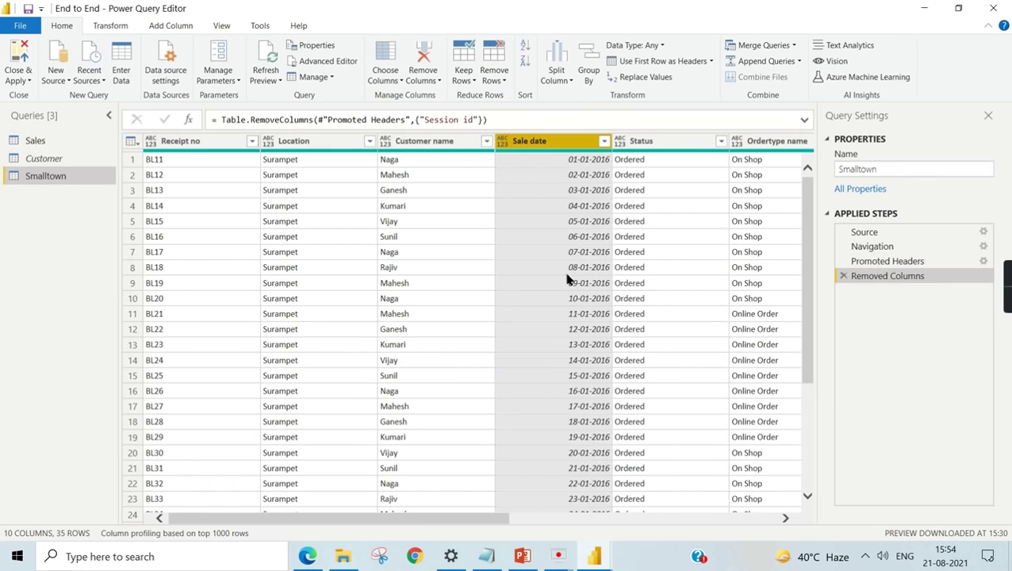
{"action": "left_click_drag", "start_coordinate": [452, 521], "coordinate": [824, 503]}
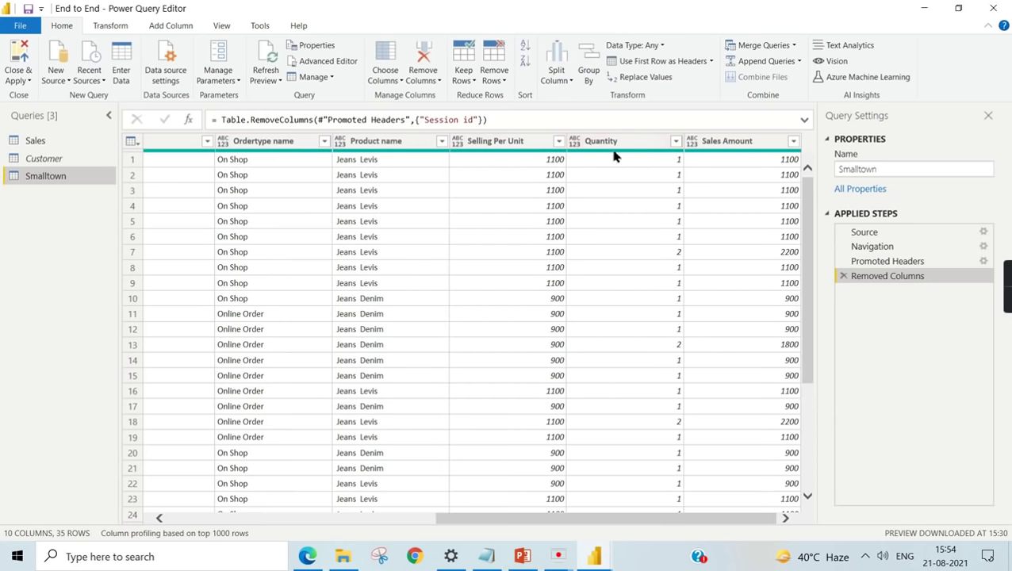
{"action": "right_click", "coordinate": [501, 152]}
{"action": "left_click", "coordinate": [549, 170]}
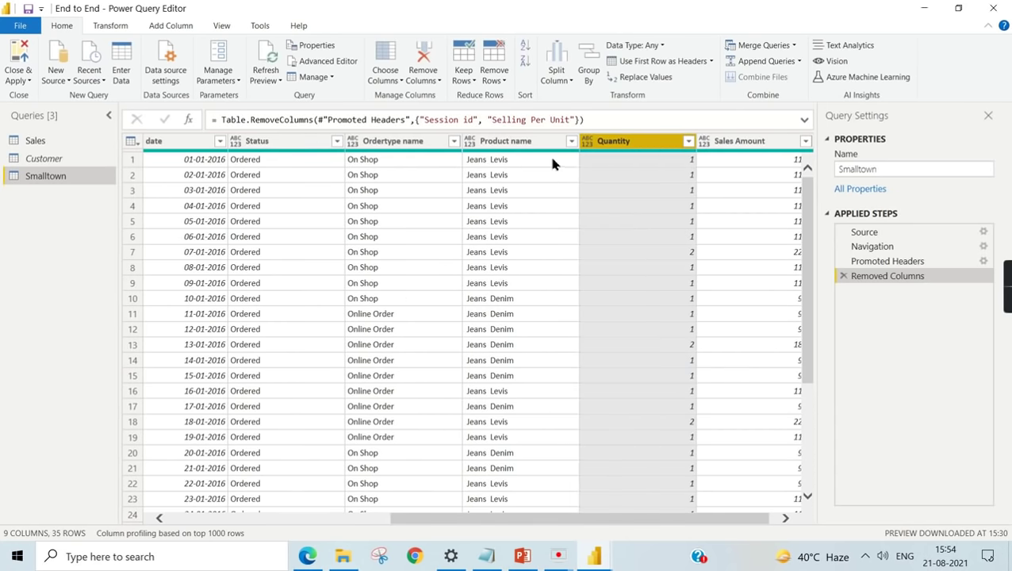
{"action": "left_click_drag", "start_coordinate": [559, 523], "coordinate": [301, 532]}
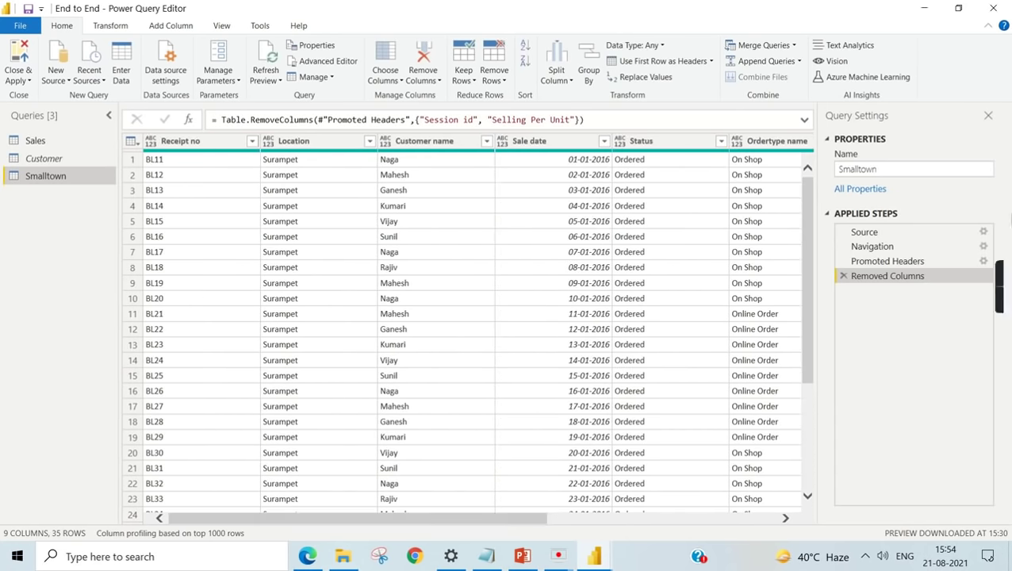
{"action": "left_click", "coordinate": [36, 141]}
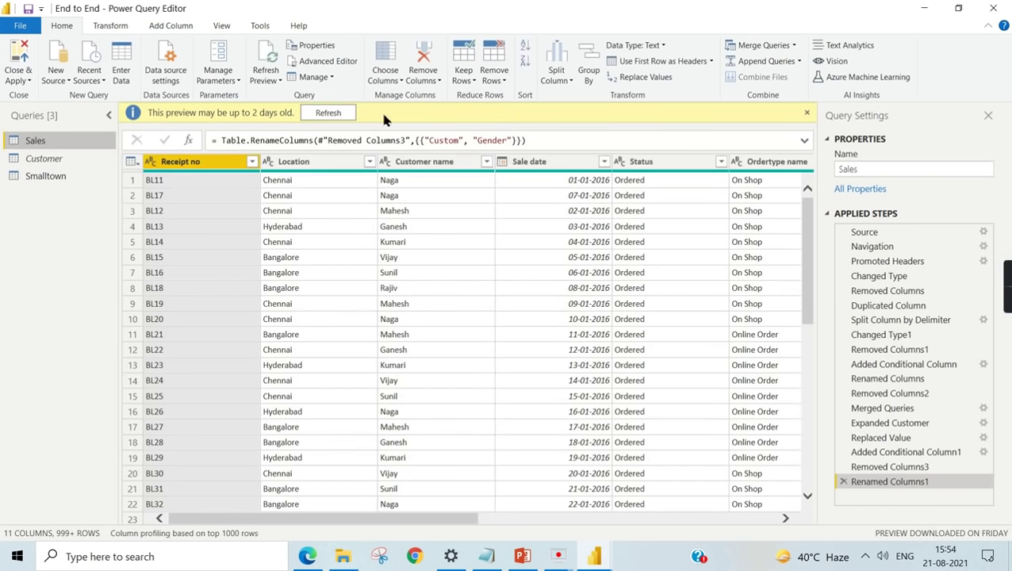
Step: Refresh the Sales preview and review its 11 columns at the Renamed Columns1 step
{"action": "left_click", "coordinate": [328, 112]}
{"action": "scroll", "coordinate": [426, 479], "scroll_direction": "down", "scroll_amount": 7}
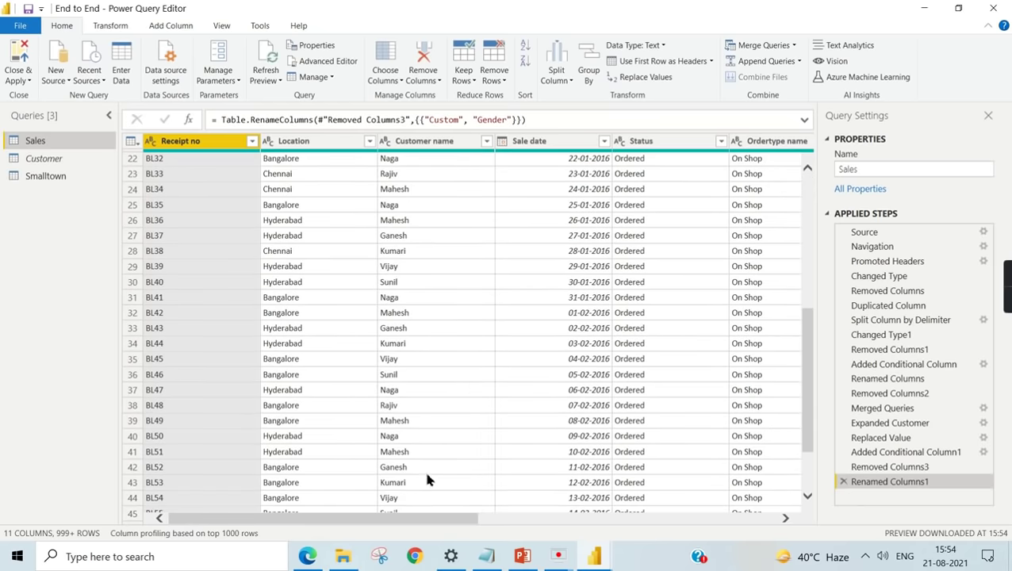
{"action": "left_click_drag", "start_coordinate": [399, 518], "coordinate": [704, 518]}
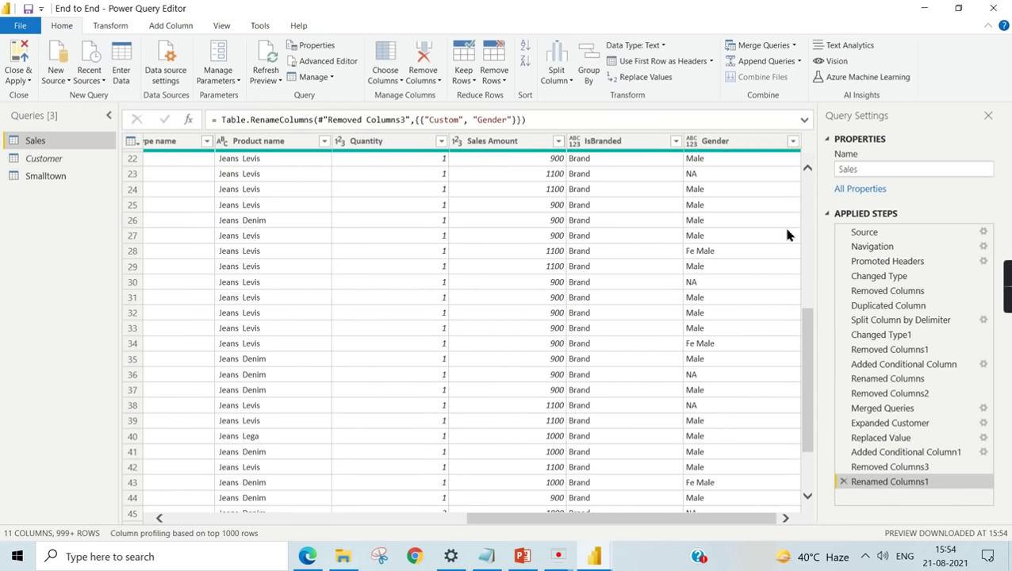
{"action": "left_click", "coordinate": [19, 178]}
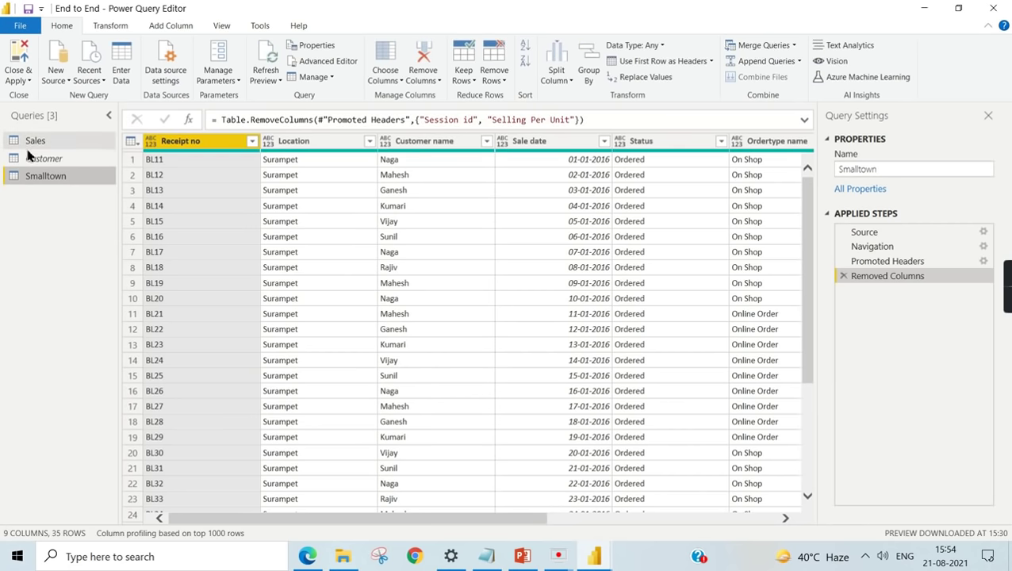
{"action": "left_click", "coordinate": [34, 141]}
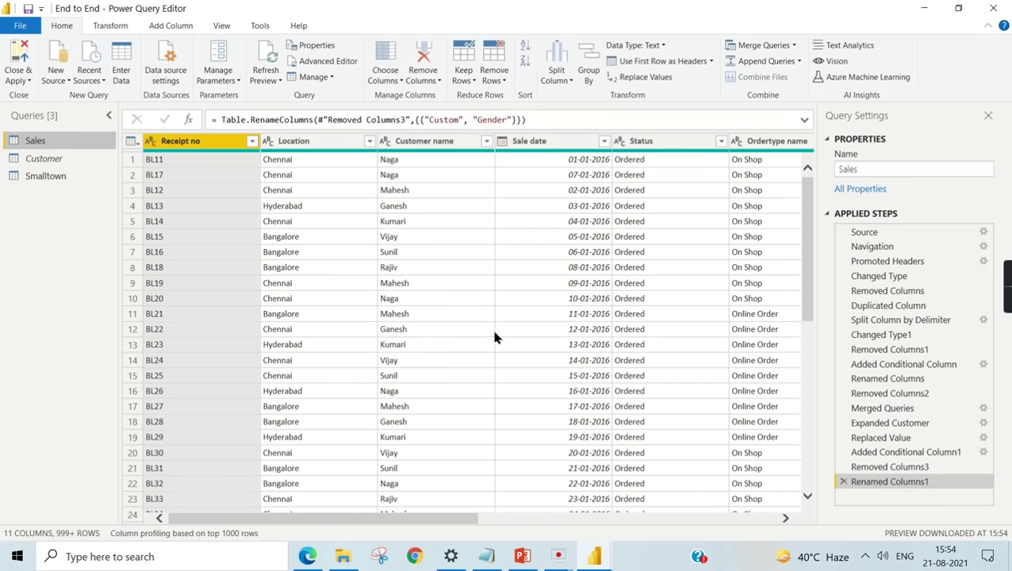
{"action": "left_click_drag", "start_coordinate": [390, 520], "coordinate": [789, 506]}
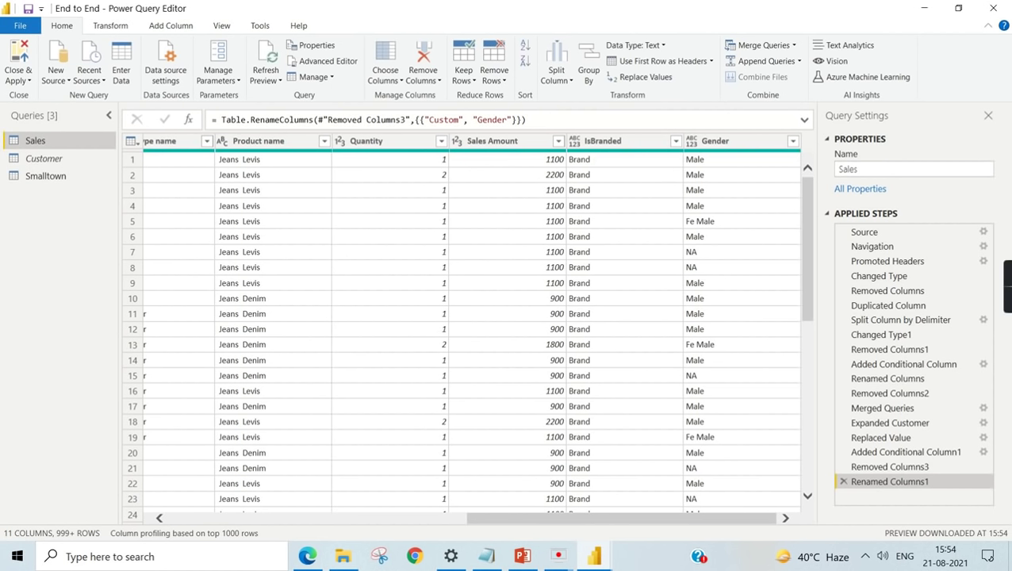
{"action": "left_click", "coordinate": [40, 158]}
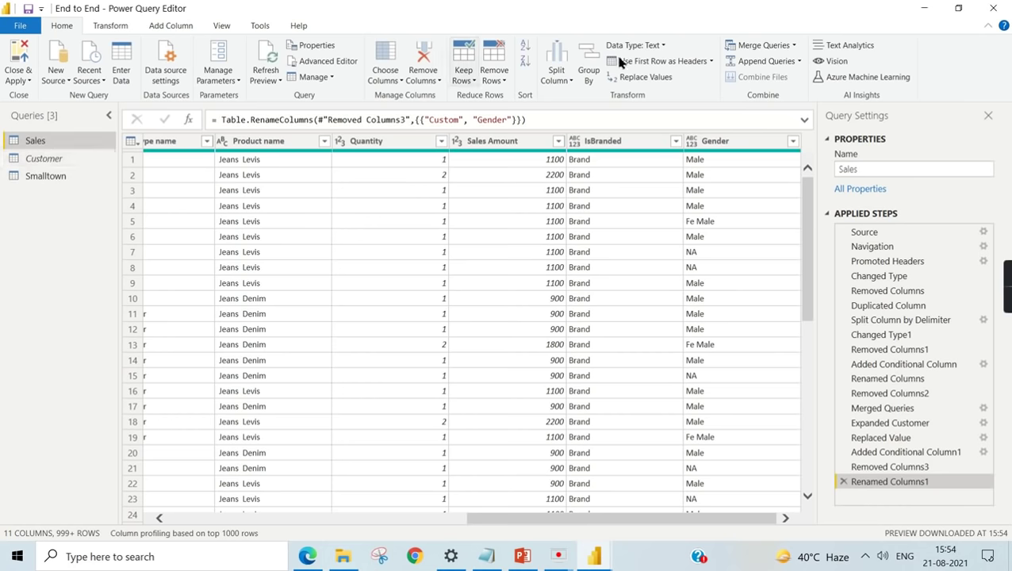
Step: Append the Smalltown table onto the Sales query
{"action": "left_click", "coordinate": [758, 67]}
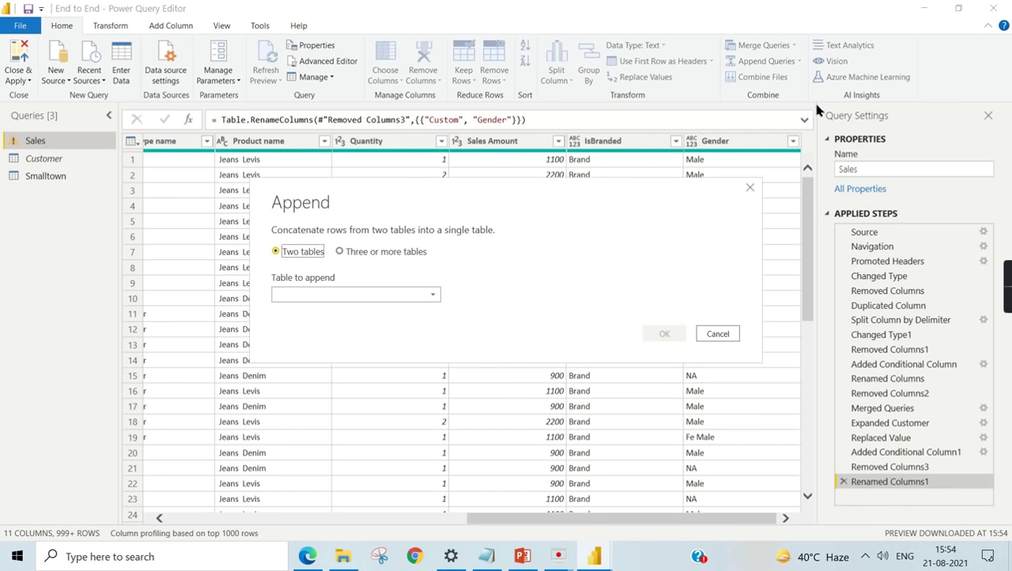
{"action": "left_click", "coordinate": [340, 295]}
{"action": "left_click", "coordinate": [315, 339]}
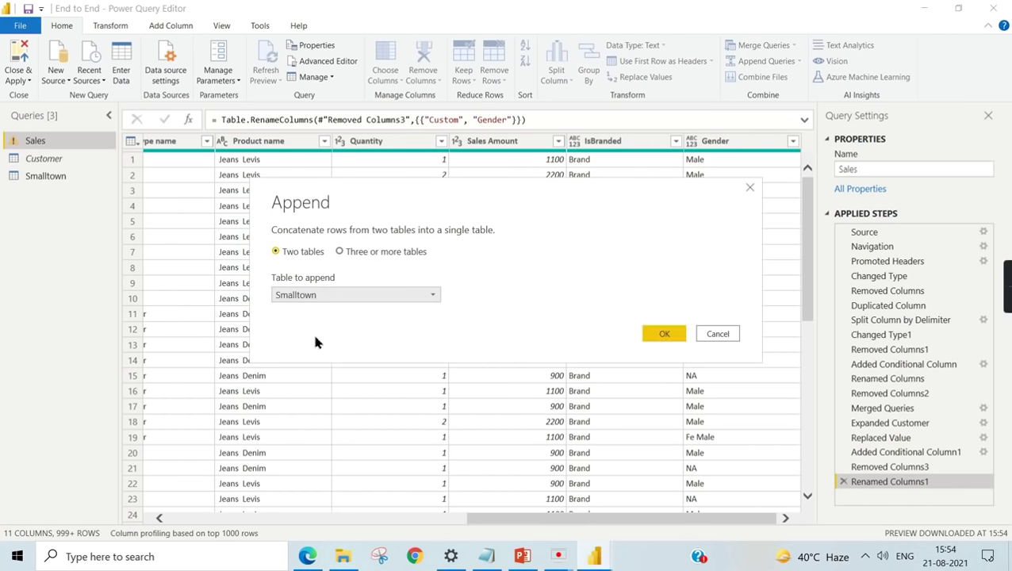
{"action": "left_click", "coordinate": [666, 334]}
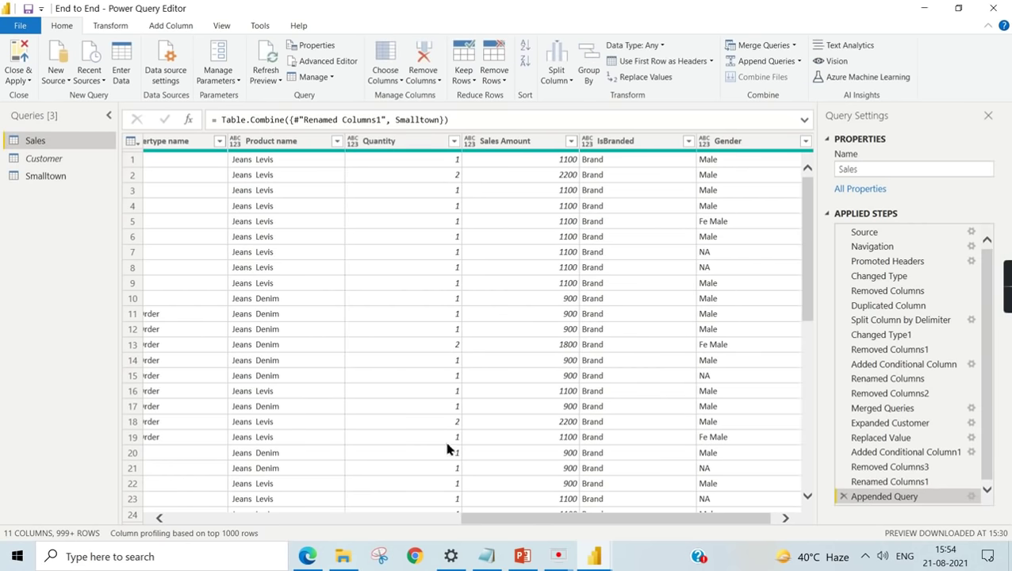
{"action": "left_click_drag", "start_coordinate": [538, 519], "coordinate": [131, 523]}
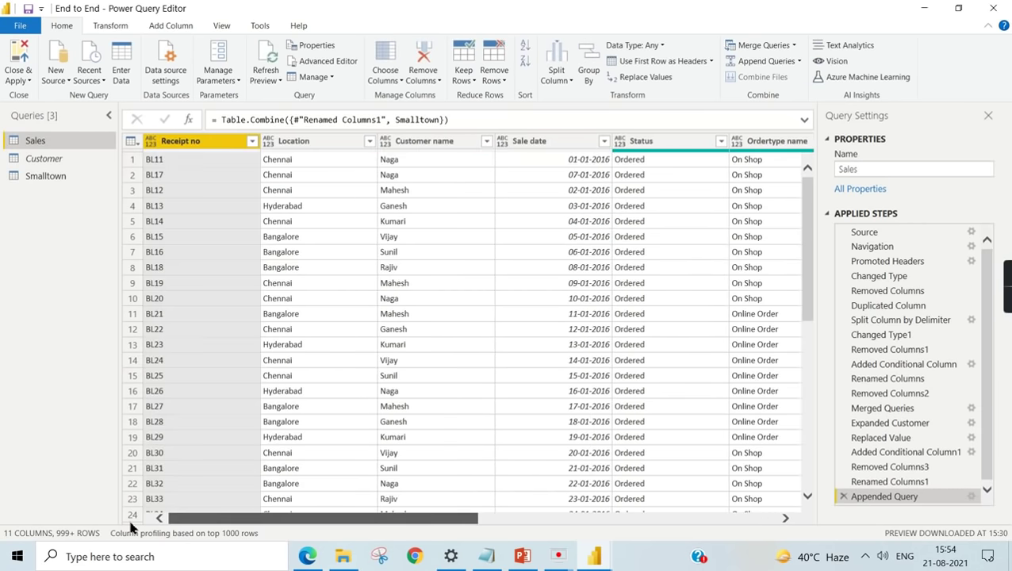
Step: Filter Location to Surampet, then delete the Filtered Rows and Appended Query steps
{"action": "left_click", "coordinate": [369, 141]}
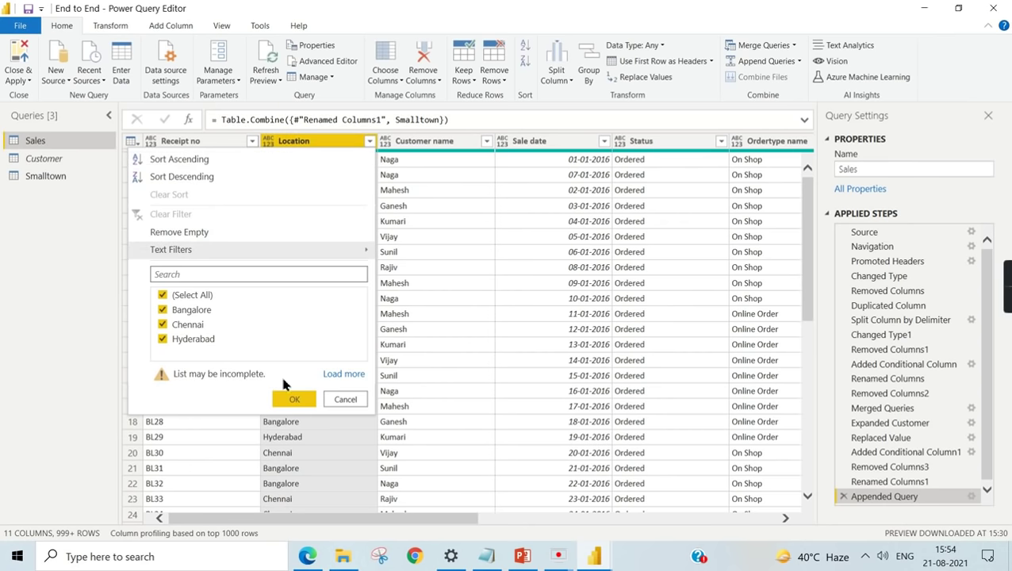
{"action": "left_click", "coordinate": [343, 374]}
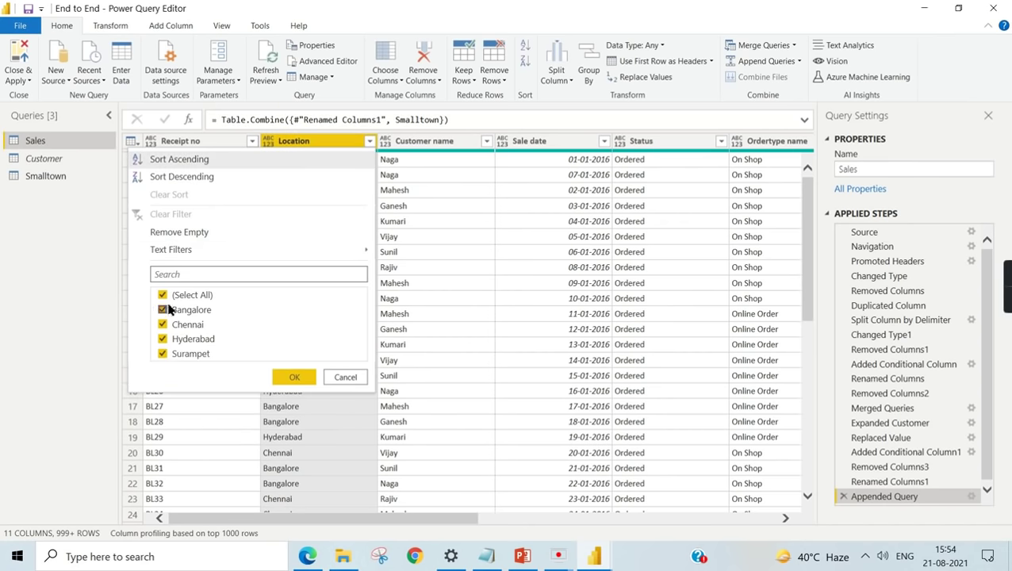
{"action": "left_click", "coordinate": [163, 294]}
{"action": "left_click", "coordinate": [163, 355]}
{"action": "left_click", "coordinate": [292, 377]}
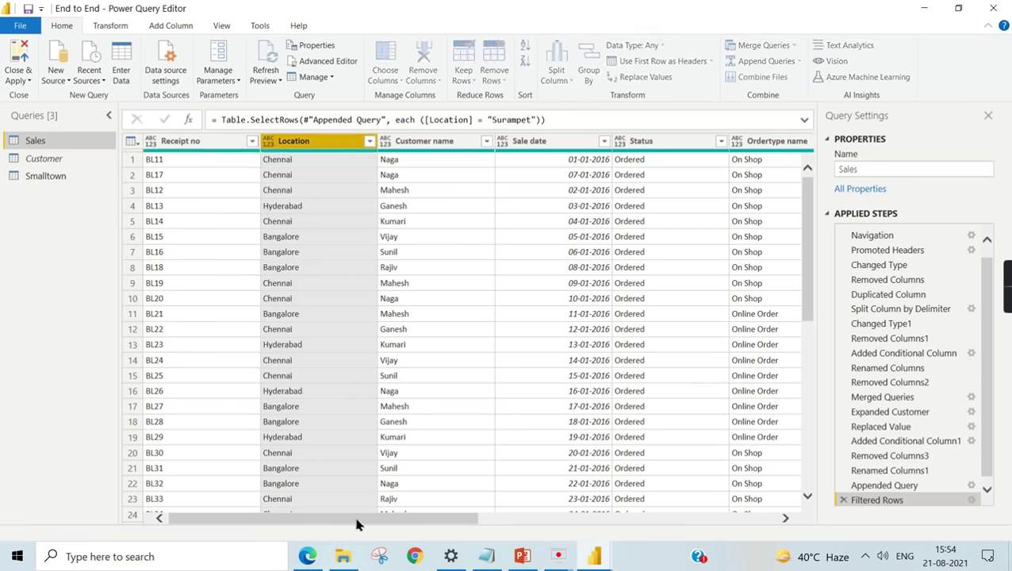
{"action": "left_click_drag", "start_coordinate": [354, 520], "coordinate": [758, 520]}
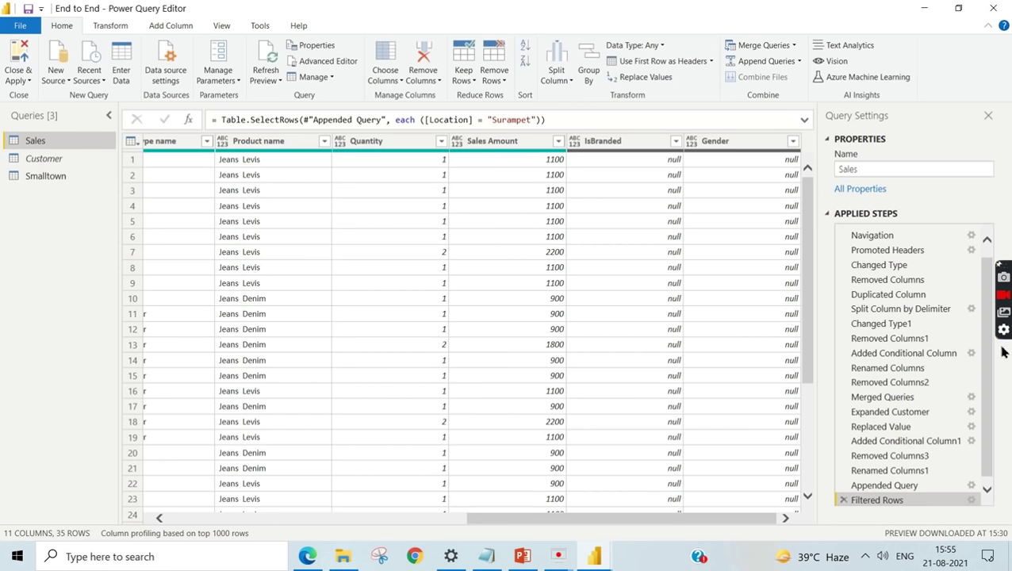
{"action": "left_click", "coordinate": [844, 500]}
{"action": "left_click", "coordinate": [844, 495]}
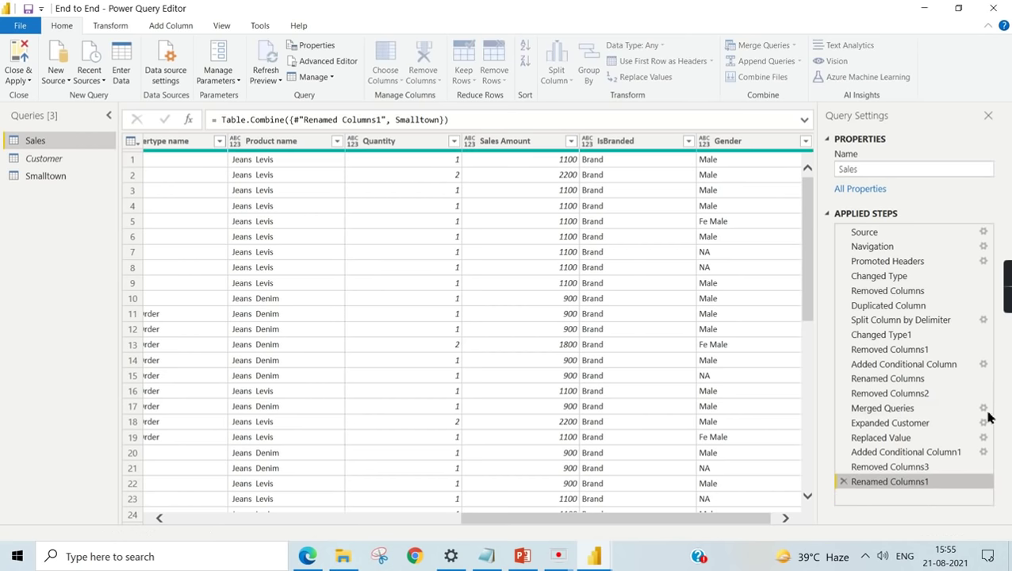
Step: Step through the Sales applied steps and settle on Removed Columns
{"action": "left_click", "coordinate": [881, 233]}
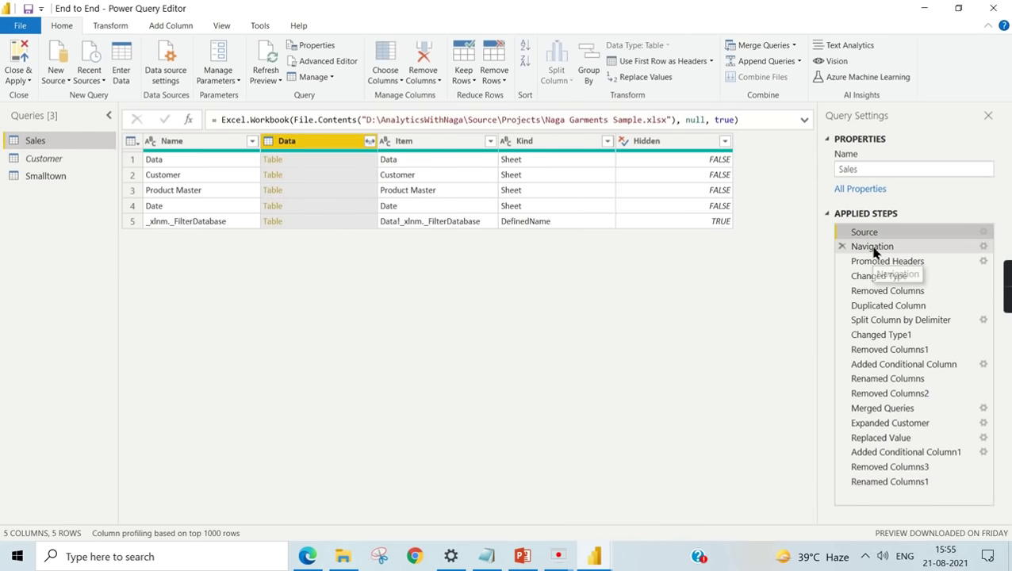
{"action": "left_click", "coordinate": [873, 247]}
{"action": "left_click", "coordinate": [874, 263]}
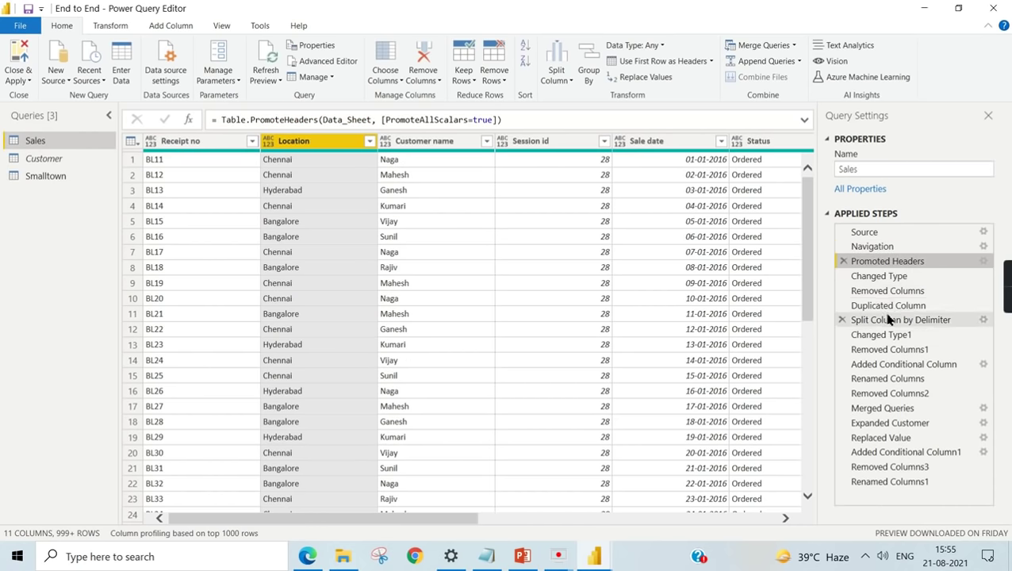
{"action": "left_click", "coordinate": [895, 293]}
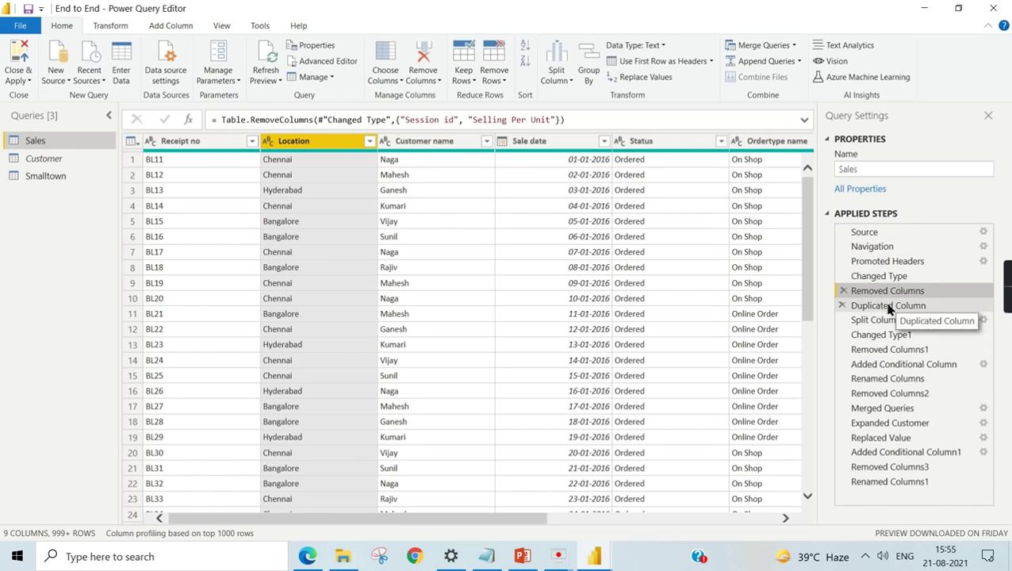
{"action": "left_click", "coordinate": [889, 306]}
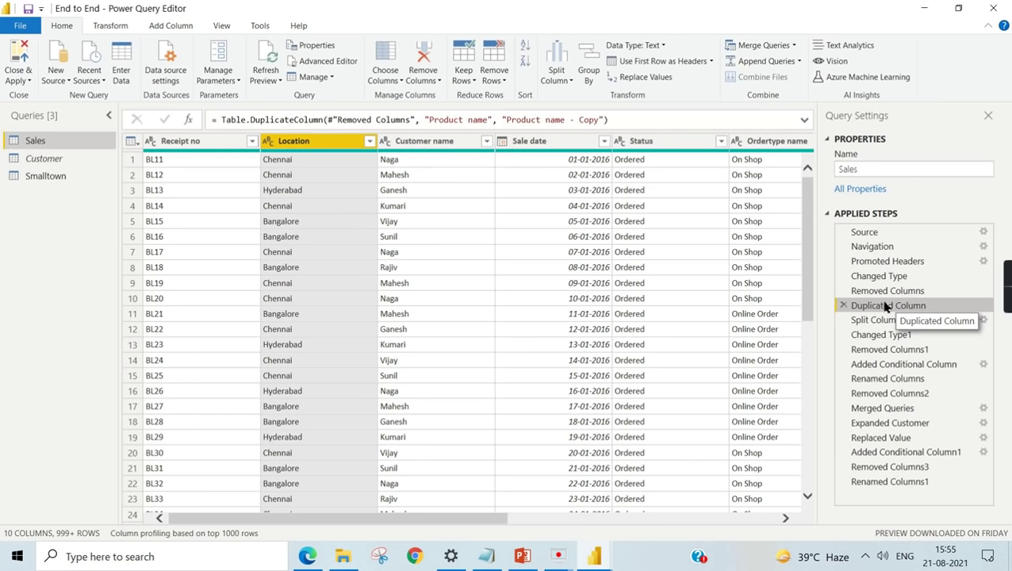
{"action": "left_click", "coordinate": [884, 292]}
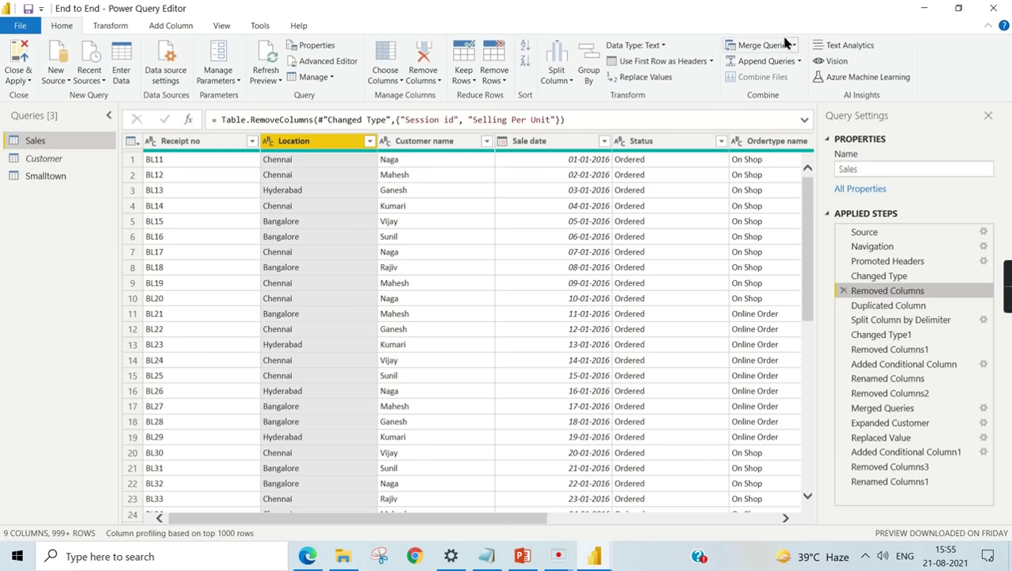
Step: Insert an Append Queries step adding Smalltown right after Removed Columns
{"action": "left_click", "coordinate": [744, 63]}
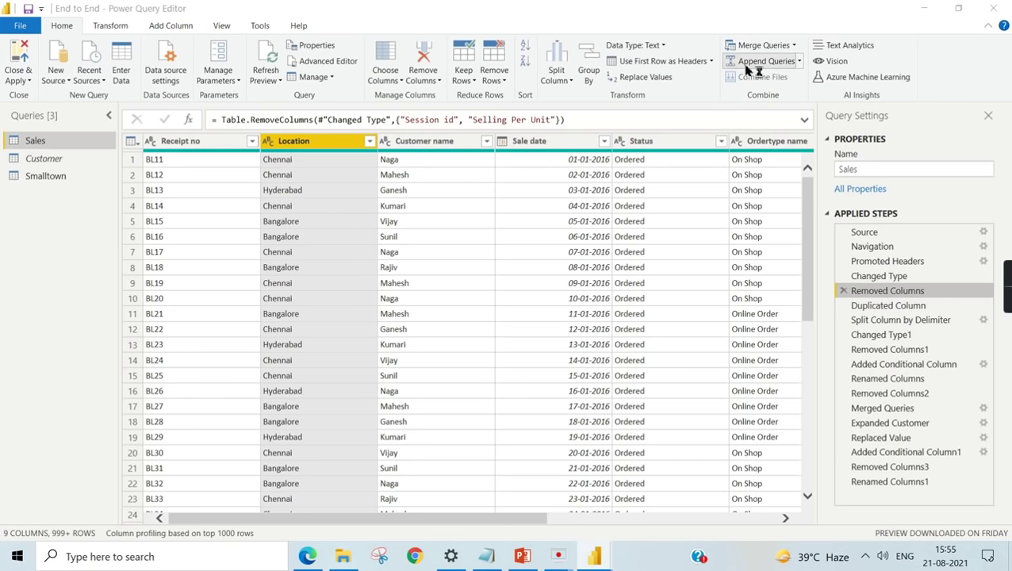
{"action": "left_click", "coordinate": [570, 308]}
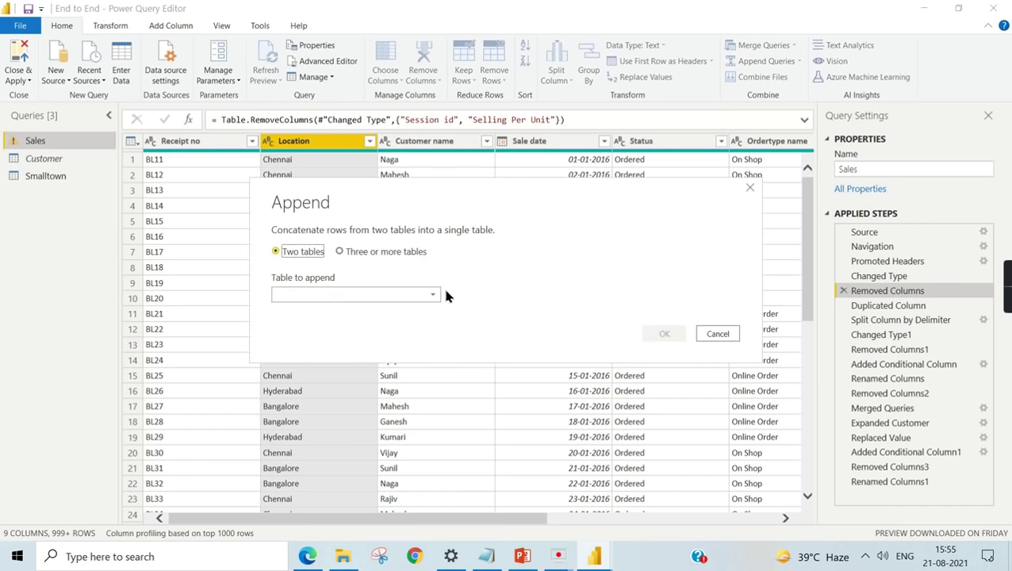
{"action": "left_click", "coordinate": [435, 295]}
{"action": "left_click", "coordinate": [345, 340]}
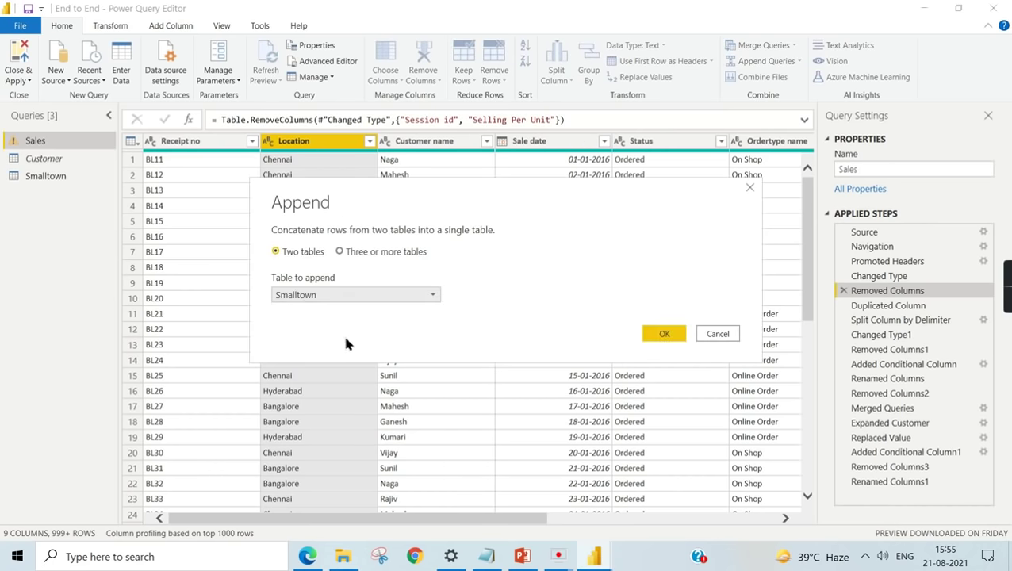
{"action": "left_click", "coordinate": [658, 336]}
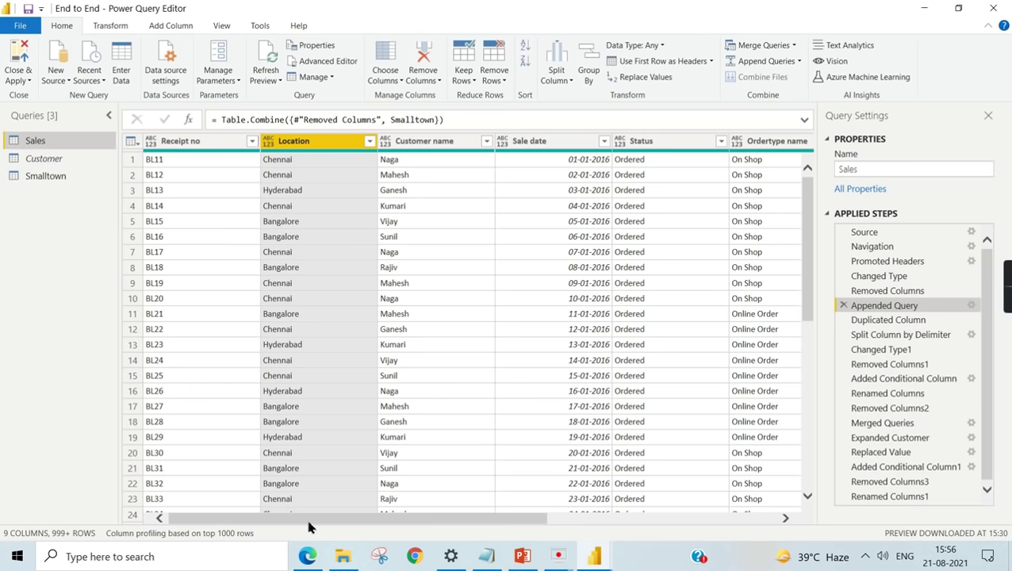
Step: At Renamed Columns1, filter the Location column to Surampet only
{"action": "left_click_drag", "start_coordinate": [310, 519], "coordinate": [661, 530]}
{"action": "left_click", "coordinate": [888, 495]}
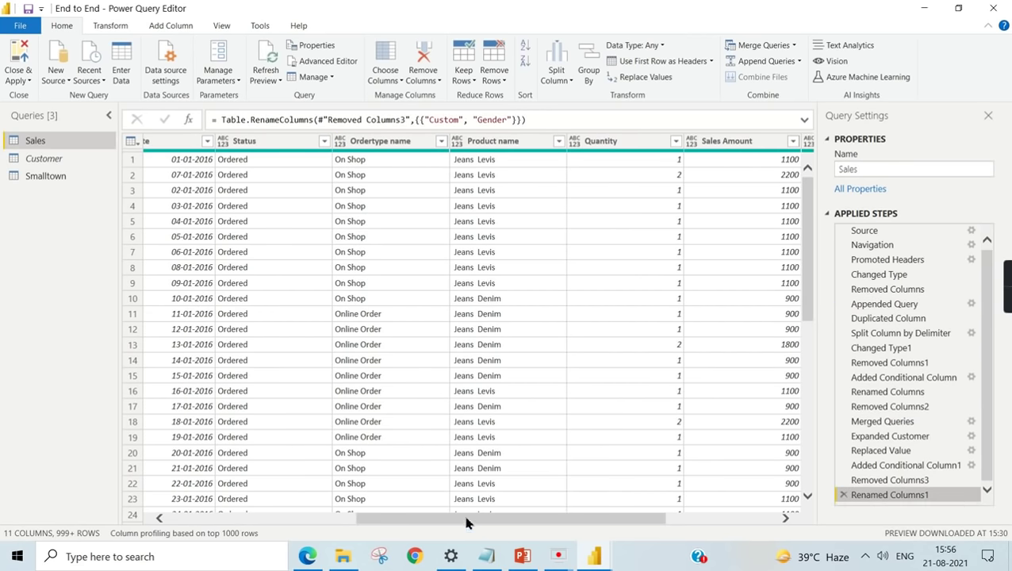
{"action": "left_click_drag", "start_coordinate": [466, 522], "coordinate": [199, 485]}
{"action": "left_click", "coordinate": [369, 141]}
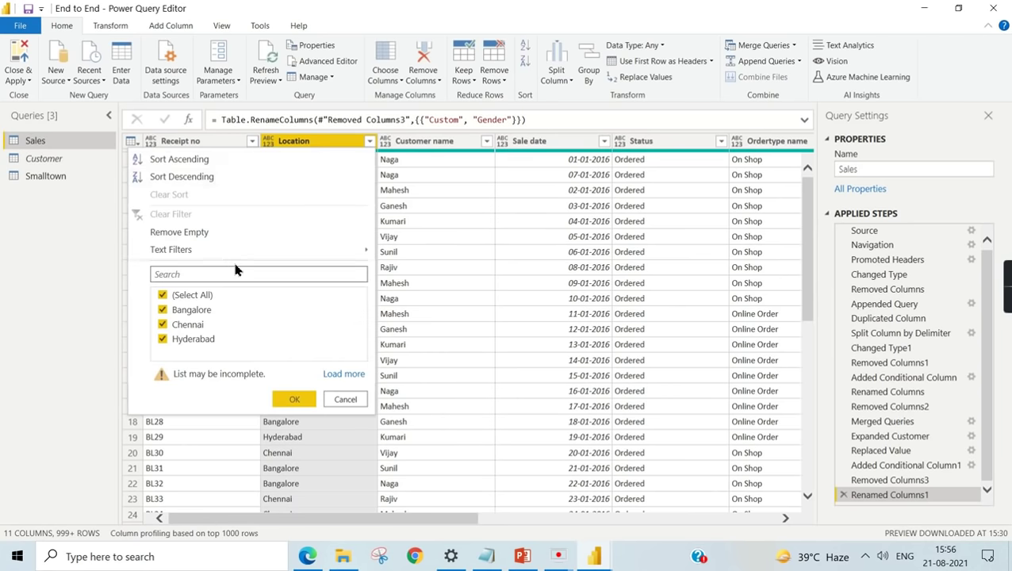
{"action": "left_click", "coordinate": [343, 373]}
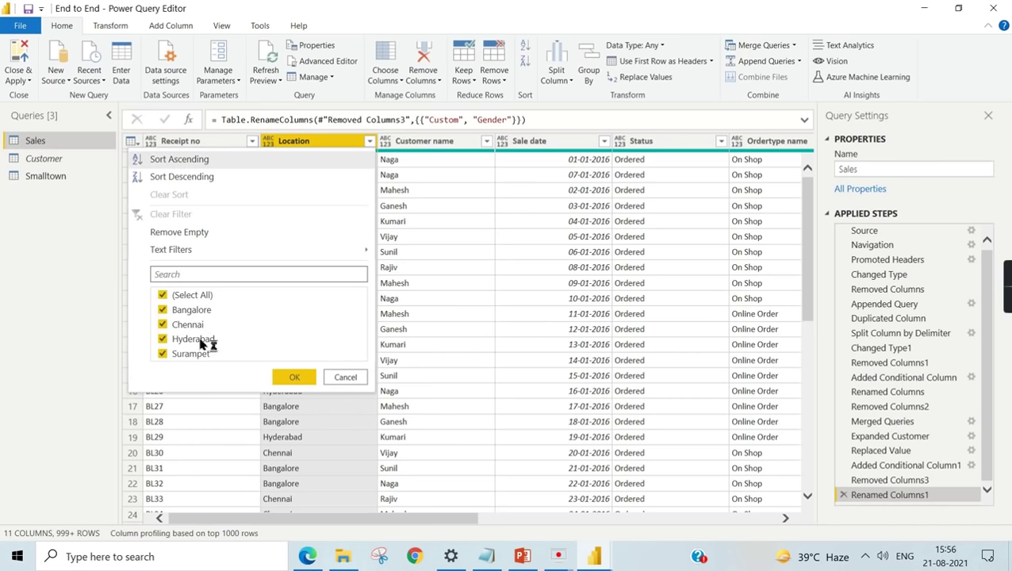
{"action": "left_click", "coordinate": [164, 296]}
{"action": "left_click", "coordinate": [163, 354]}
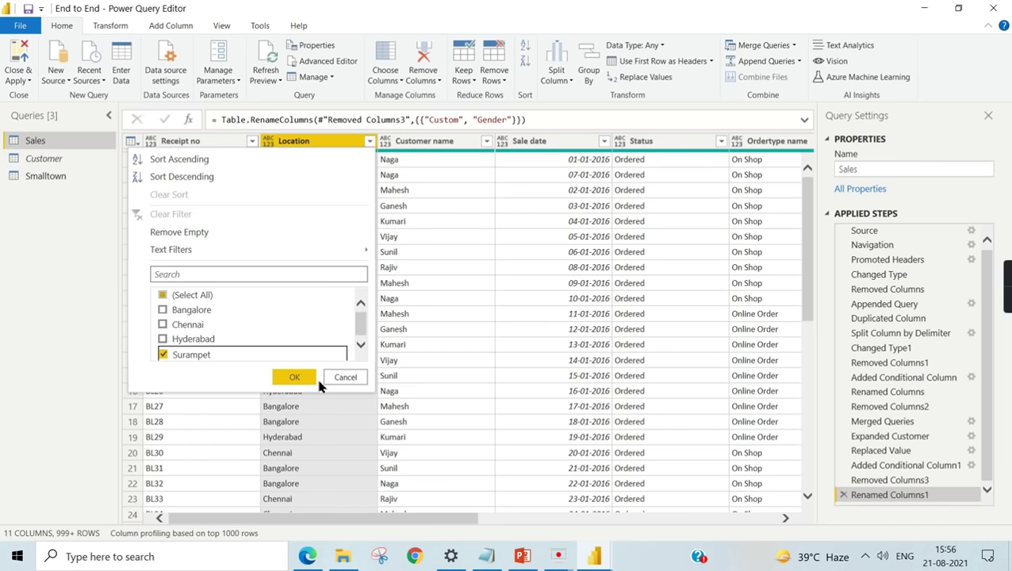
{"action": "left_click", "coordinate": [295, 378]}
{"action": "left_click_drag", "start_coordinate": [353, 521], "coordinate": [689, 537]}
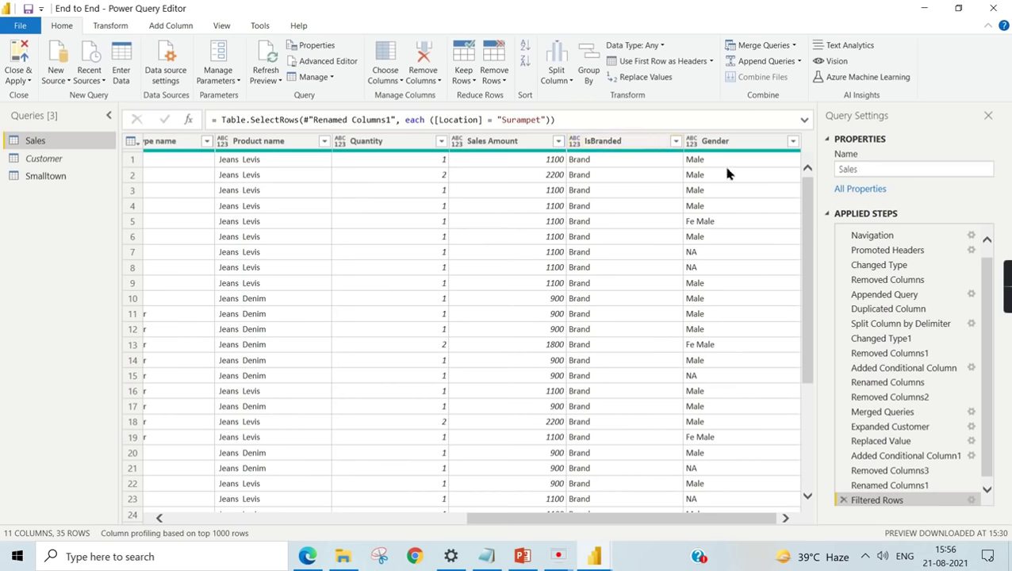
Step: Check the Appended Query step and disable loading for the Smalltown query
{"action": "scroll", "coordinate": [977, 398], "scroll_direction": "up", "scroll_amount": 1}
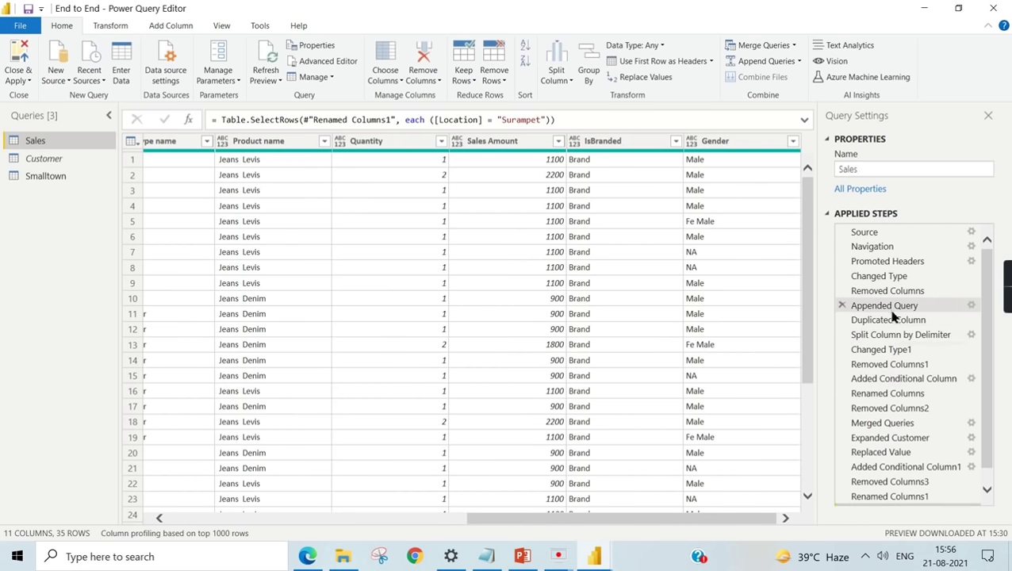
{"action": "left_click", "coordinate": [884, 305]}
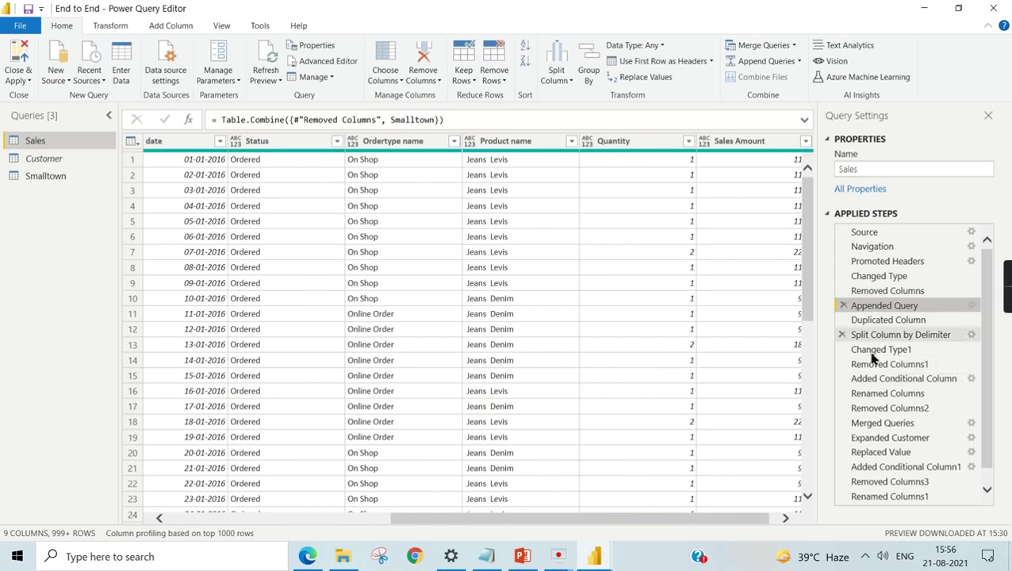
{"action": "scroll", "coordinate": [884, 388], "scroll_direction": "down", "scroll_amount": 1}
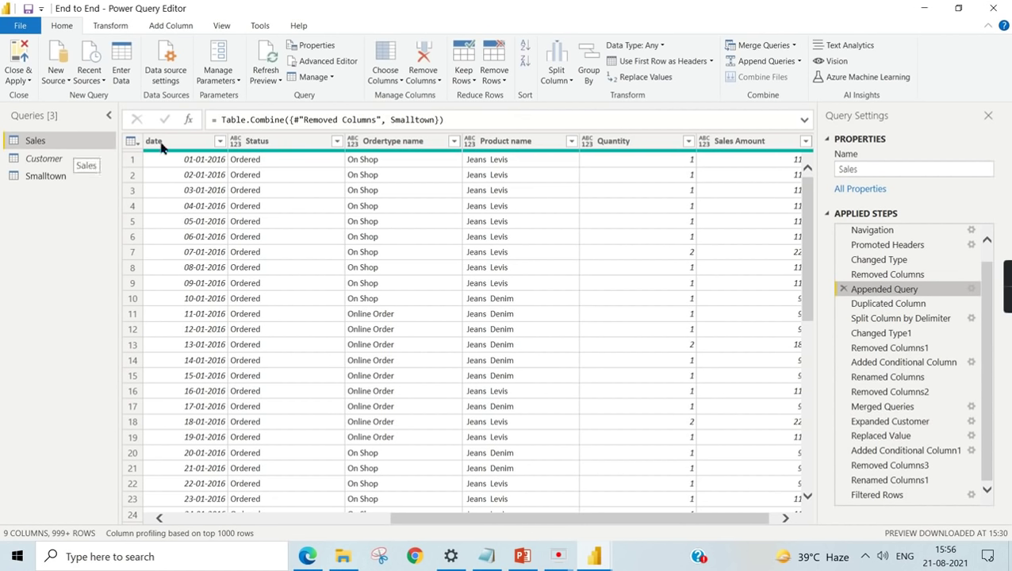
{"action": "right_click", "coordinate": [38, 176]}
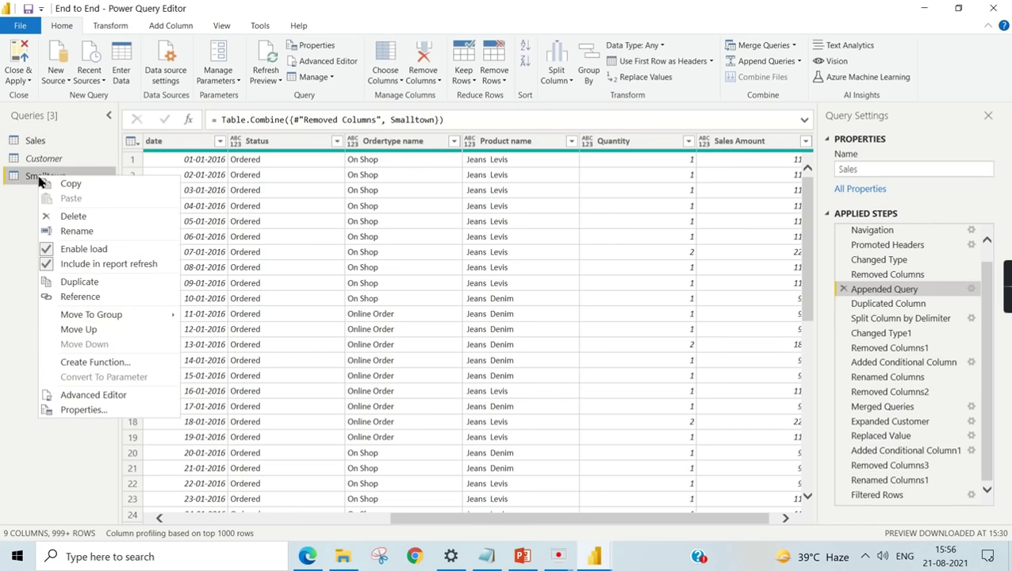
{"action": "left_click", "coordinate": [47, 251]}
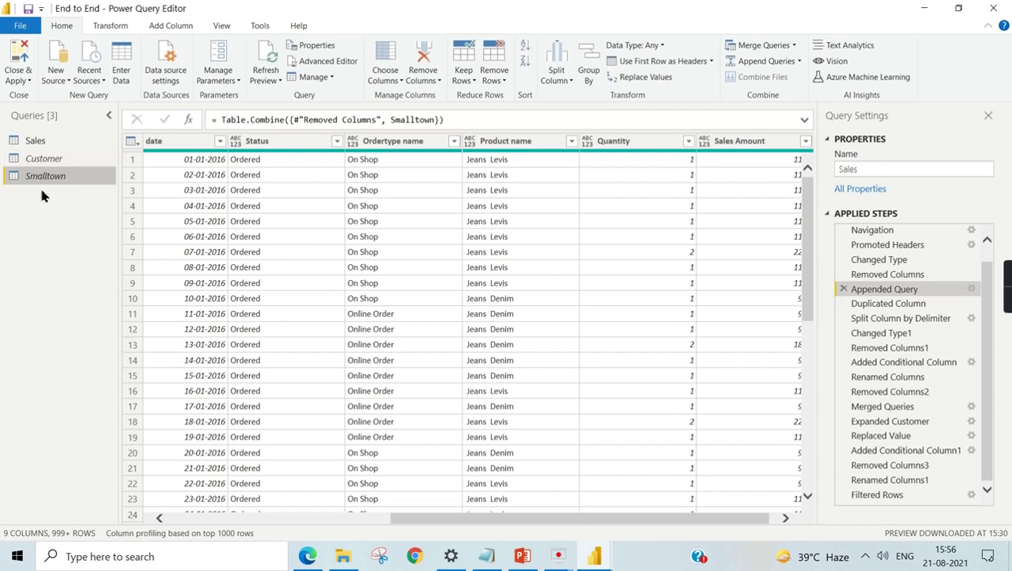
Step: Apply the query changes to the report and refresh its data
{"action": "left_click", "coordinate": [21, 80]}
{"action": "left_click", "coordinate": [40, 100]}
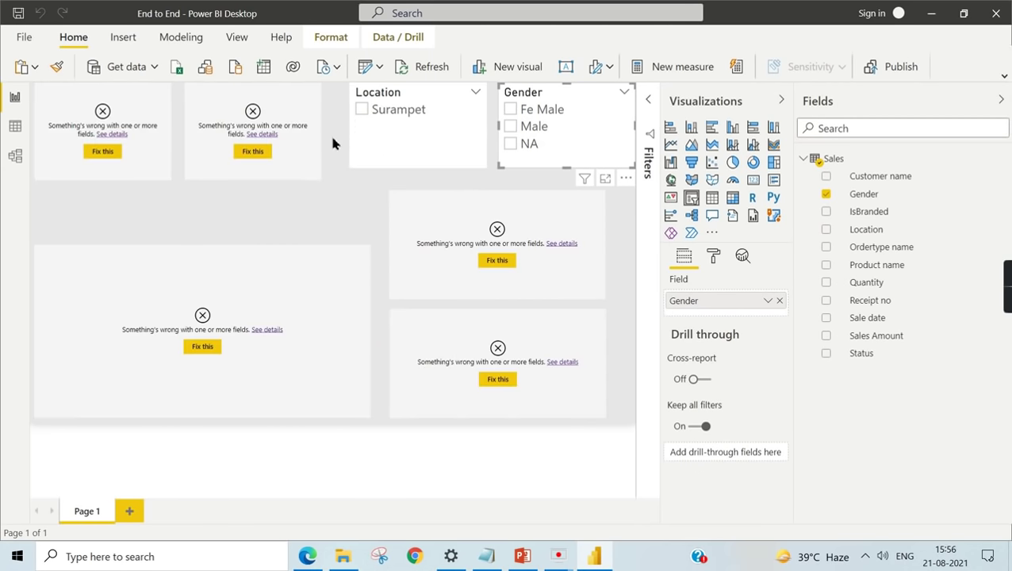
{"action": "left_click", "coordinate": [424, 67]}
Step: Fix the broken top visual, select the Sales Amount card, and reopen Power Query Editor
{"action": "left_click", "coordinate": [267, 152]}
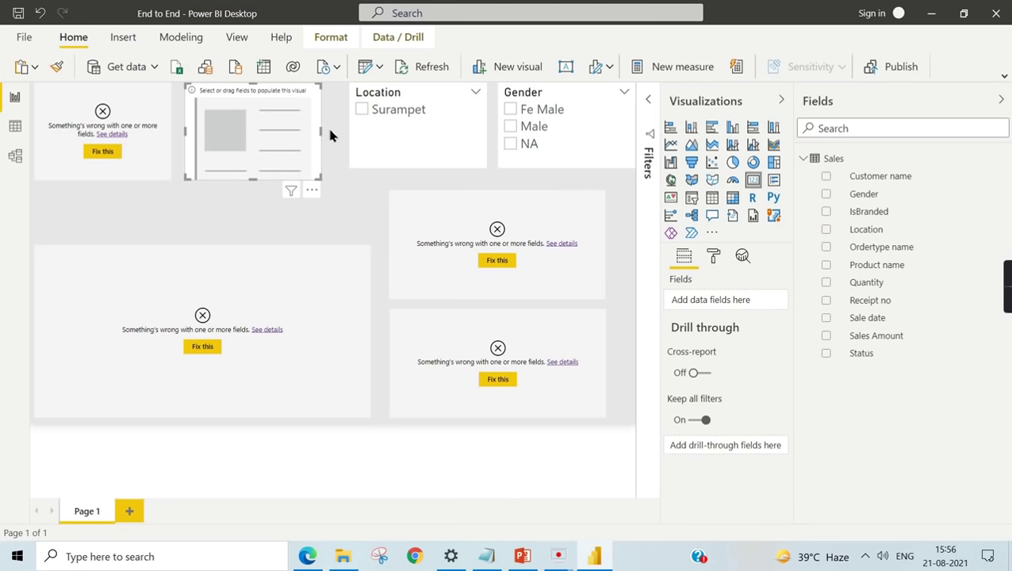
{"action": "left_click", "coordinate": [330, 130]}
{"action": "left_click", "coordinate": [298, 111]}
{"action": "left_click", "coordinate": [138, 152]}
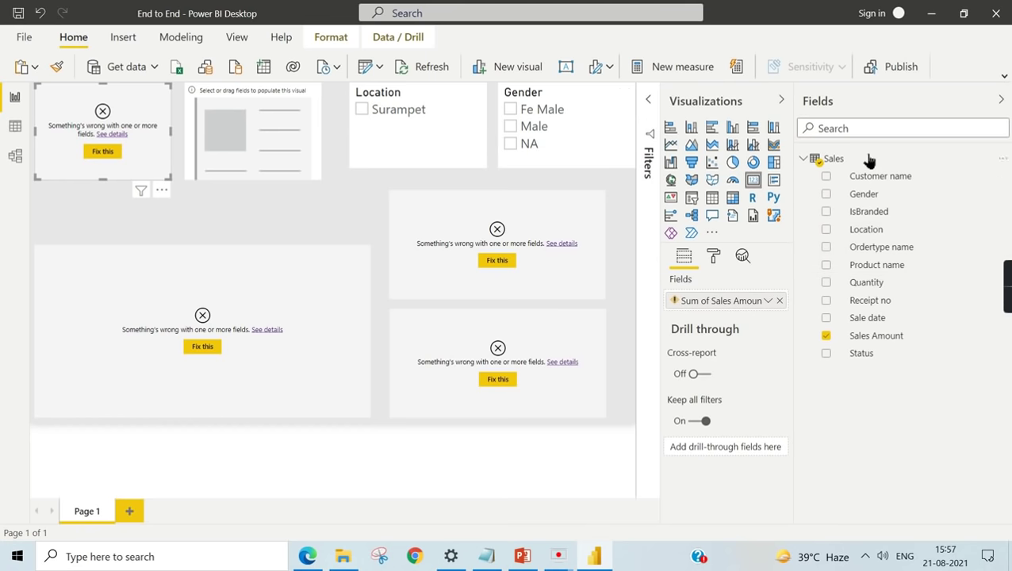
{"action": "left_click", "coordinate": [378, 69]}
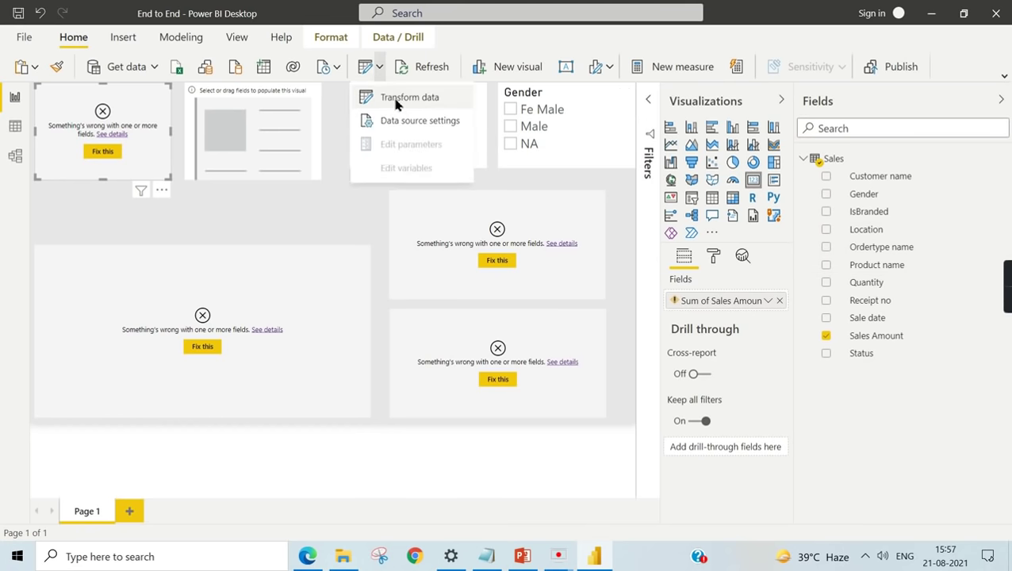
{"action": "left_click", "coordinate": [398, 98]}
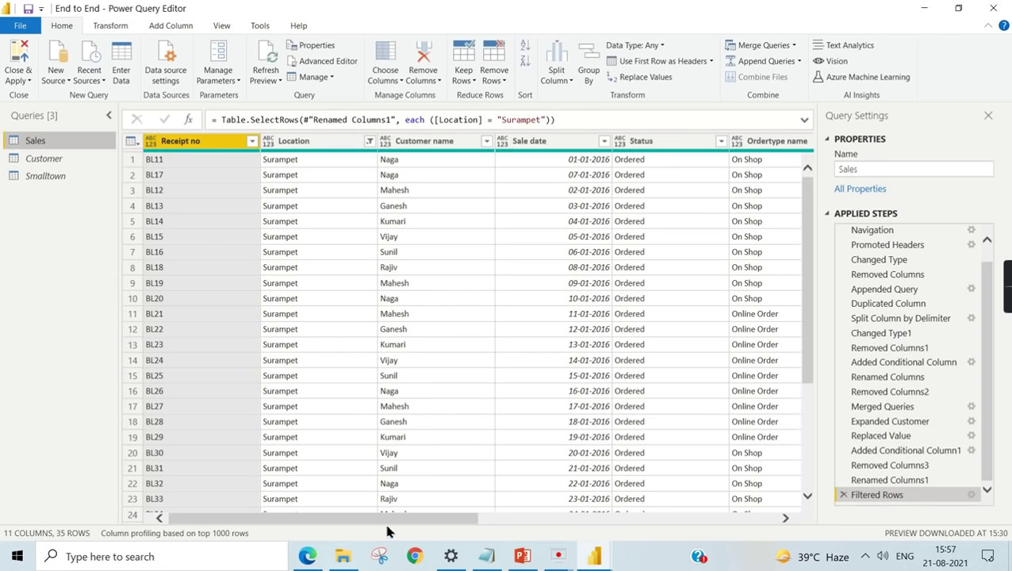
Step: Change both the Sales Amount and Quantity columns to the Whole Number type
{"action": "left_click_drag", "start_coordinate": [388, 519], "coordinate": [652, 524]}
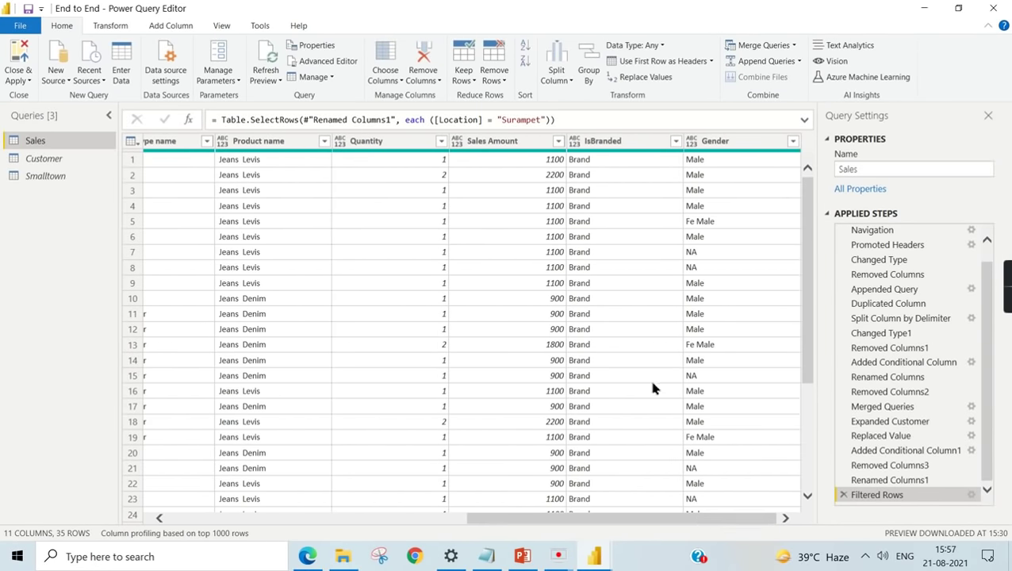
{"action": "left_click", "coordinate": [521, 149]}
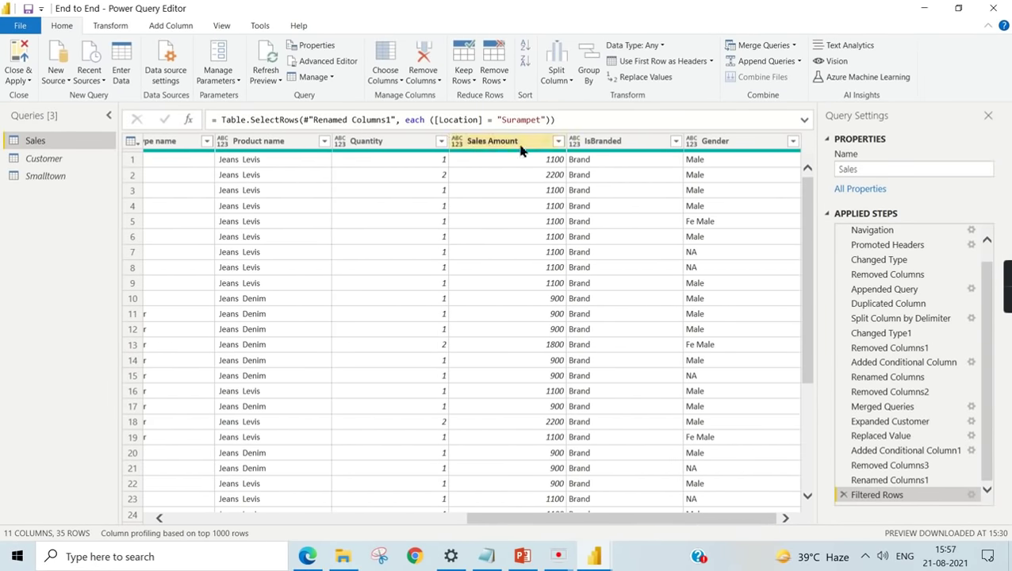
{"action": "left_click", "coordinate": [560, 142]}
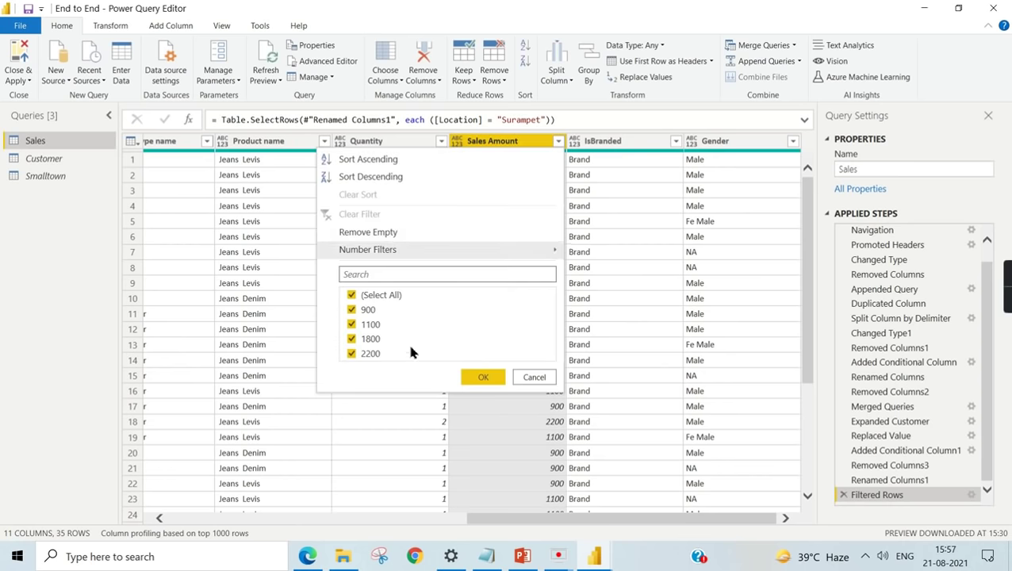
{"action": "left_click", "coordinate": [472, 149]}
{"action": "right_click", "coordinate": [471, 149]}
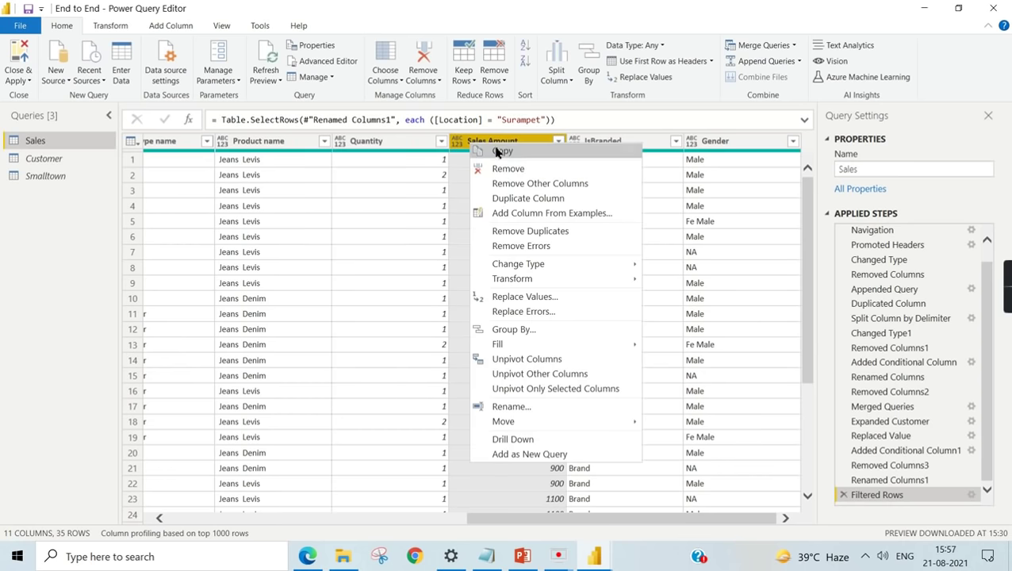
{"action": "mouse_move", "coordinate": [519, 264]}
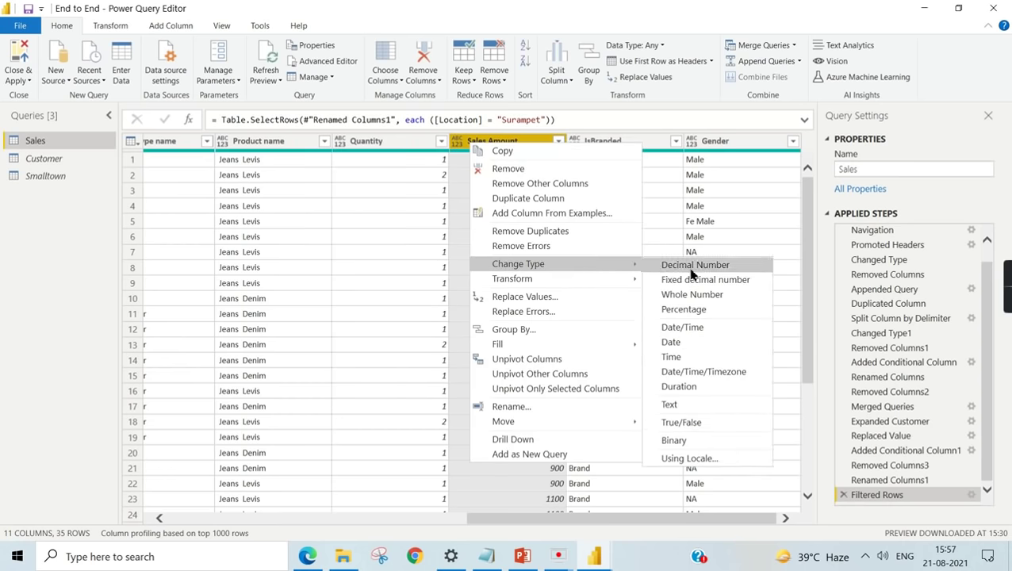
{"action": "left_click", "coordinate": [696, 294]}
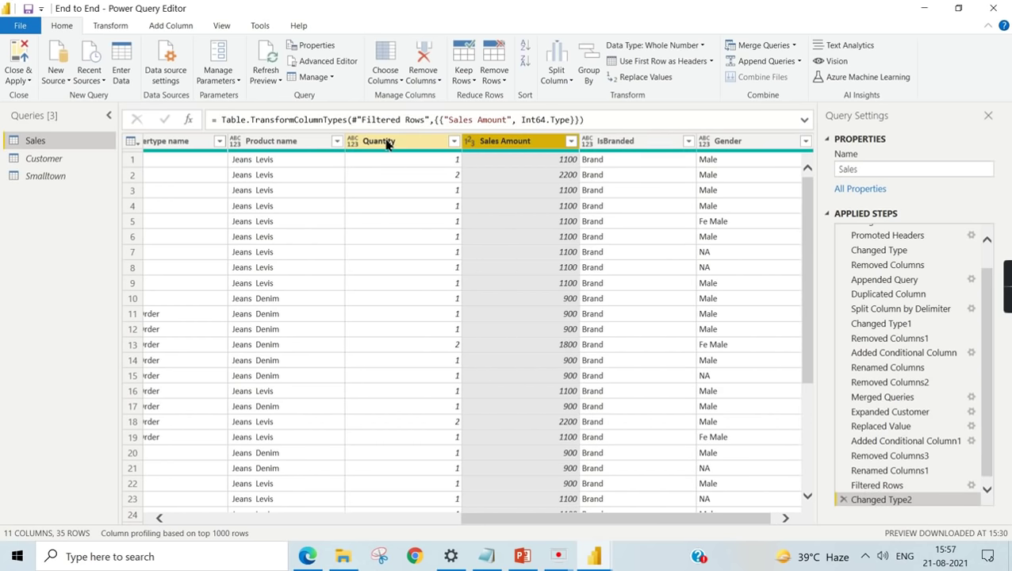
{"action": "left_click", "coordinate": [389, 142]}
{"action": "right_click", "coordinate": [388, 142]}
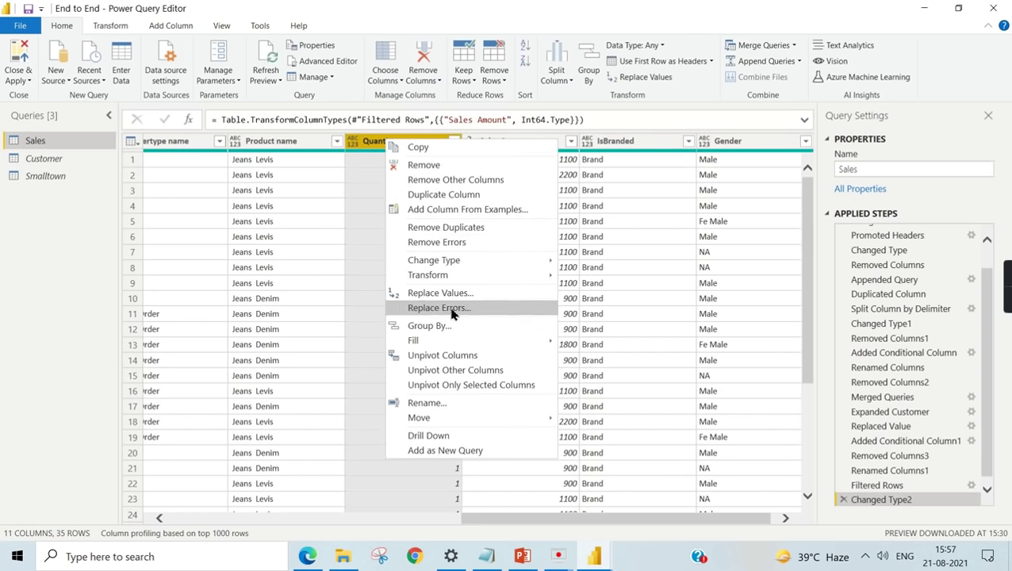
{"action": "mouse_move", "coordinate": [476, 264]}
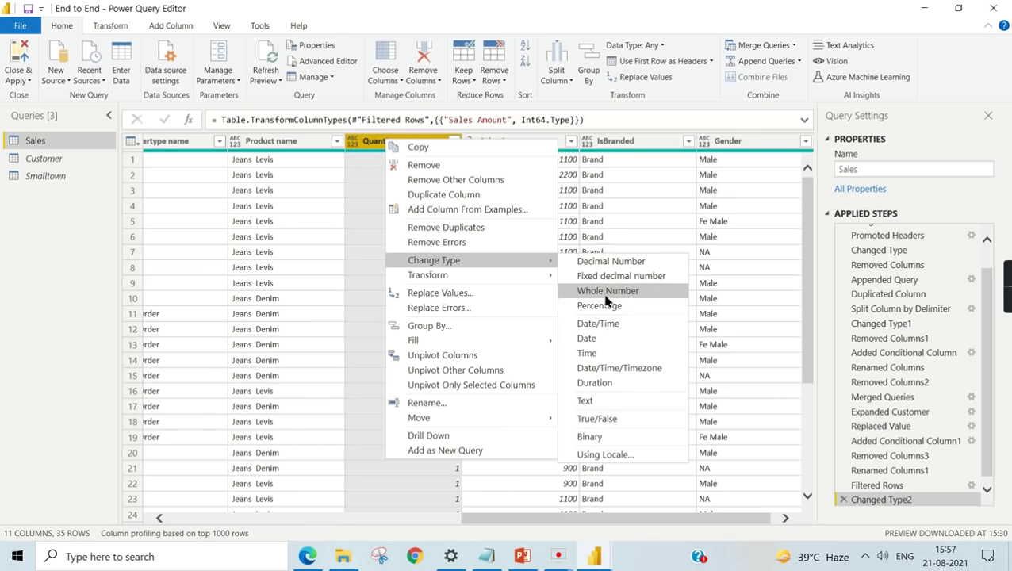
{"action": "left_click", "coordinate": [602, 295]}
{"action": "left_click", "coordinate": [24, 83]}
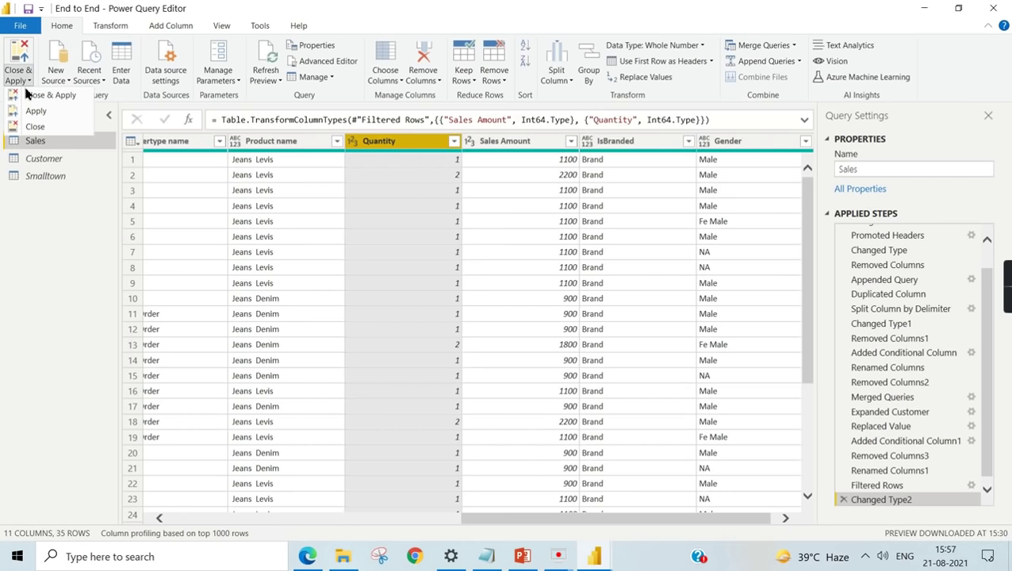
Step: Apply the query changes to restore the card and charts, then reopen Power Query Editor on Sales
{"action": "left_click", "coordinate": [28, 95]}
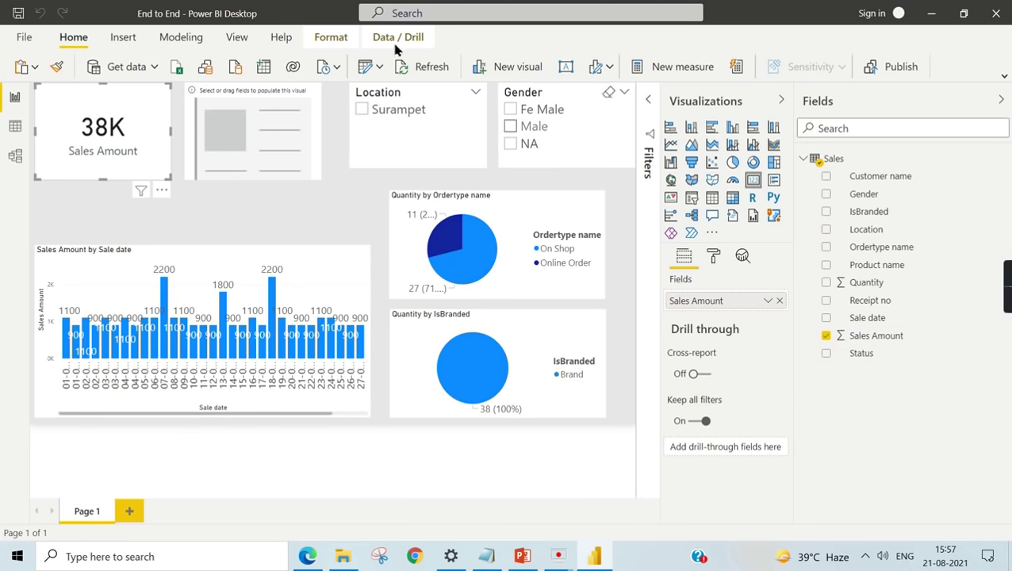
{"action": "left_click", "coordinate": [336, 65]}
{"action": "left_click", "coordinate": [367, 69]}
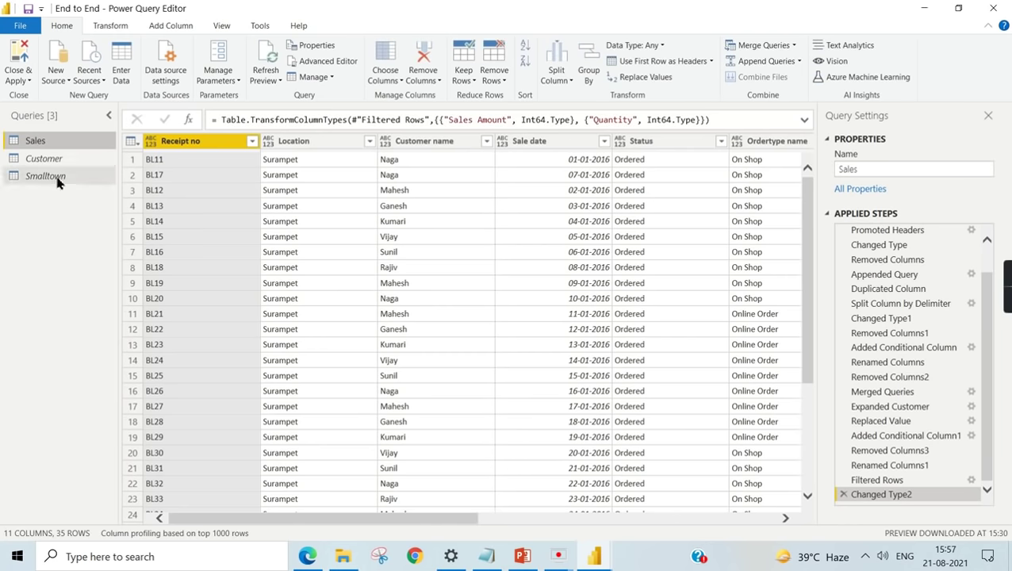
Step: Change the Sales query's Sale date column type to Date
{"action": "scroll", "coordinate": [386, 518], "scroll_direction": "right", "scroll_amount": 3}
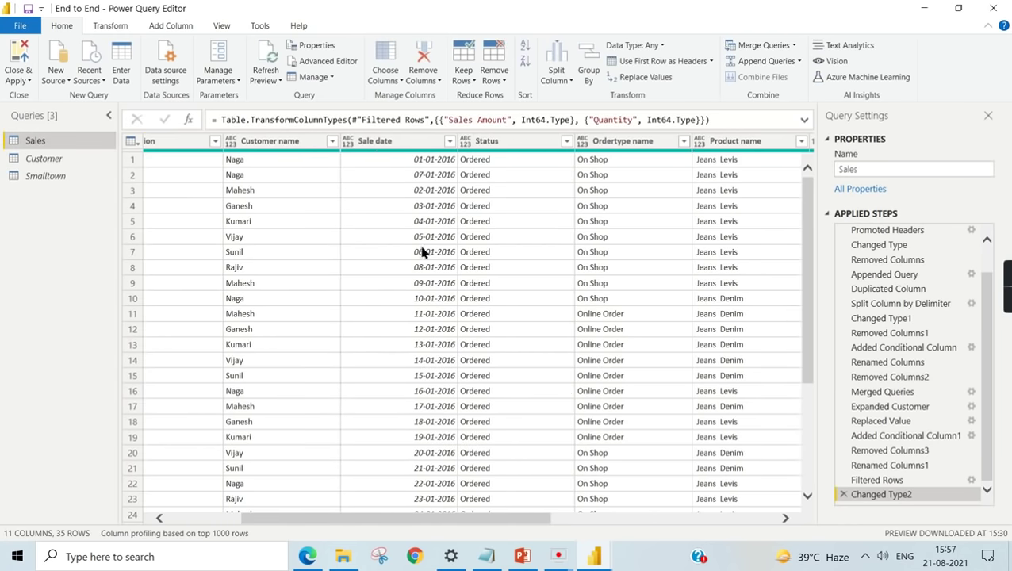
{"action": "left_click", "coordinate": [377, 155]}
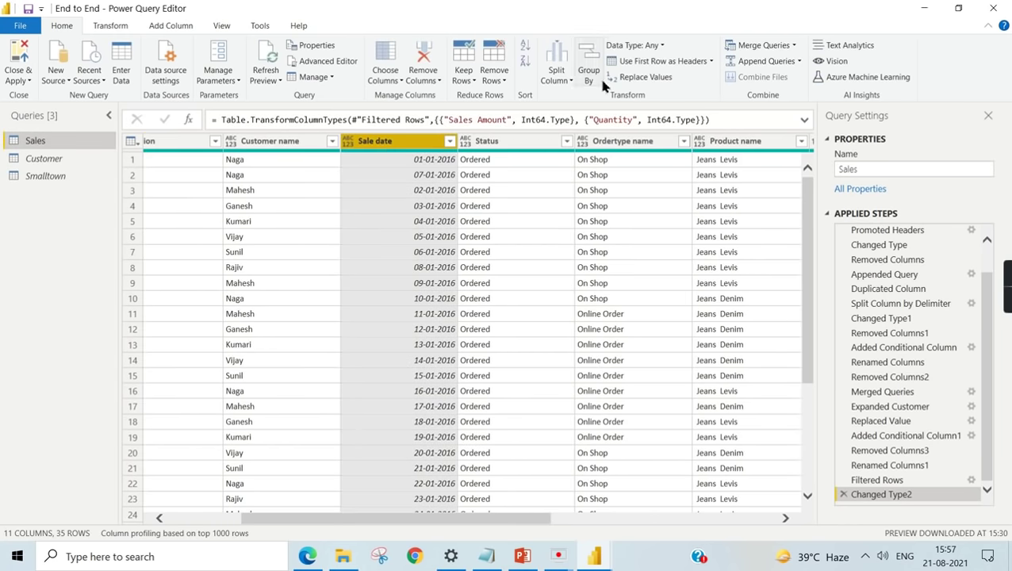
{"action": "scroll", "coordinate": [793, 207], "scroll_direction": "down", "scroll_amount": 2}
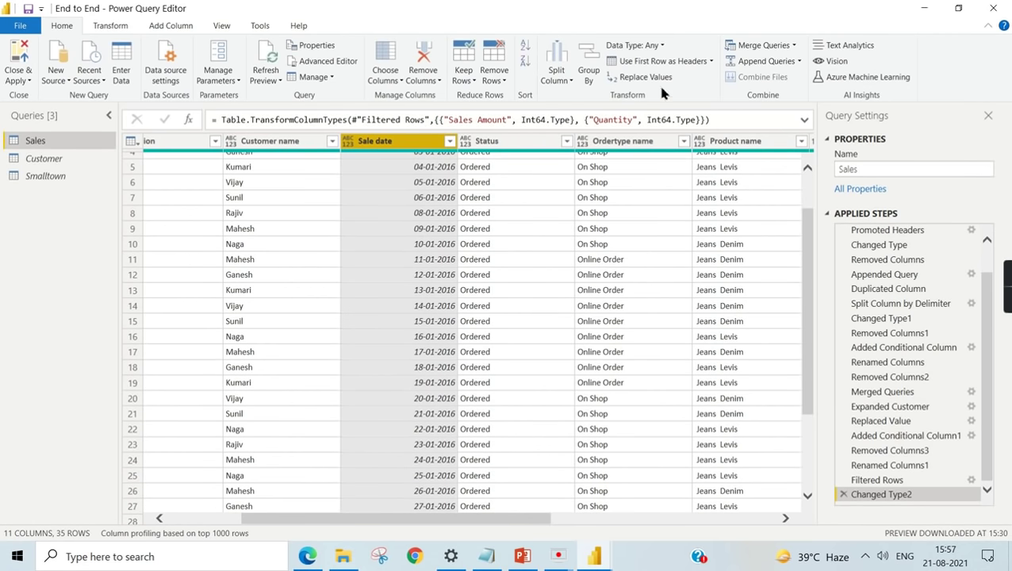
{"action": "scroll", "coordinate": [657, 83], "scroll_direction": "down", "scroll_amount": 1}
{"action": "right_click", "coordinate": [393, 148]}
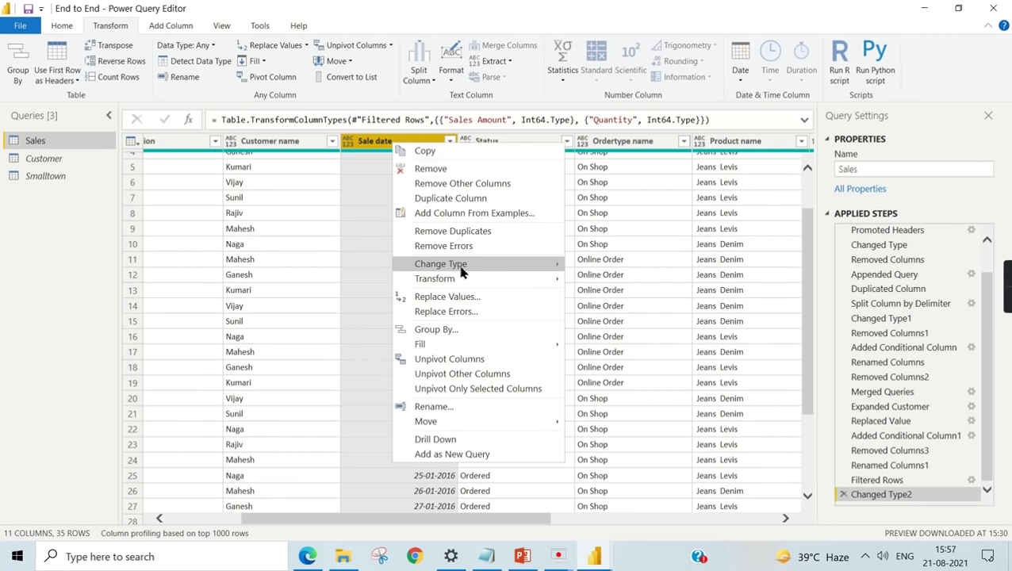
{"action": "mouse_move", "coordinate": [460, 267]}
{"action": "left_click", "coordinate": [594, 343]}
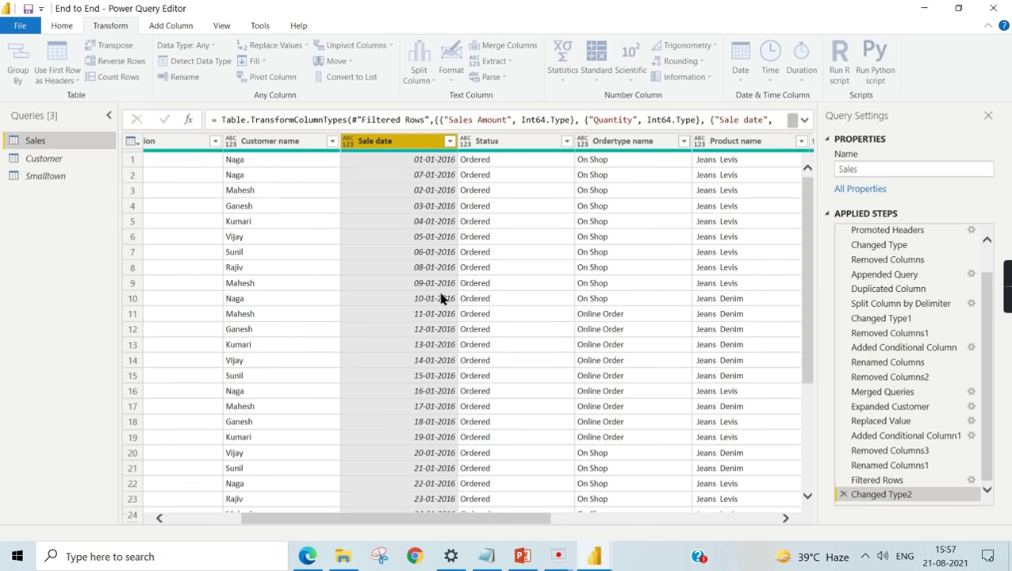
{"action": "left_click", "coordinate": [60, 25]}
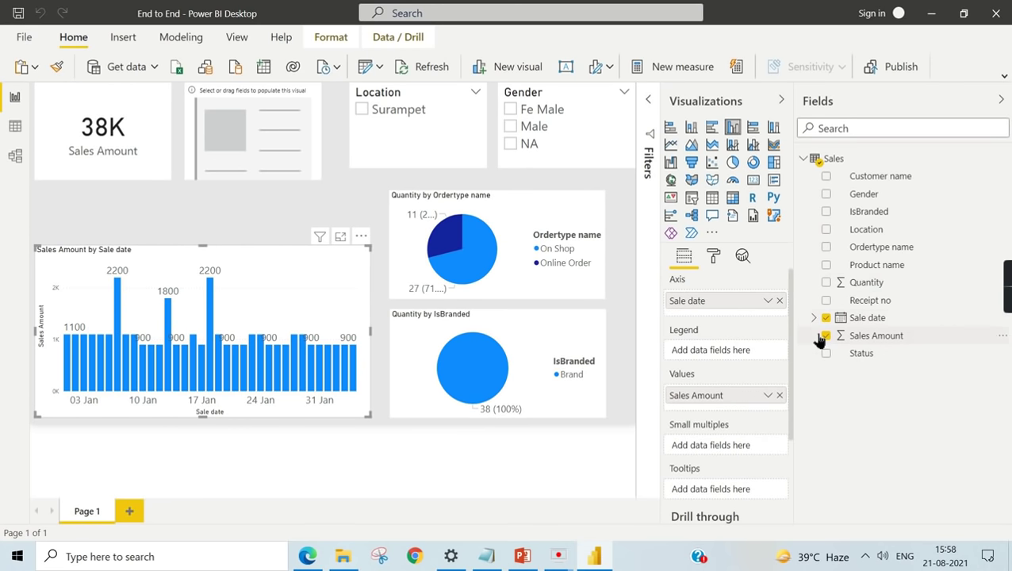
Step: Re-add Sale date as a year hierarchy so the chart shows 37800 for 2016, then reopen Power Query
{"action": "left_click", "coordinate": [779, 300]}
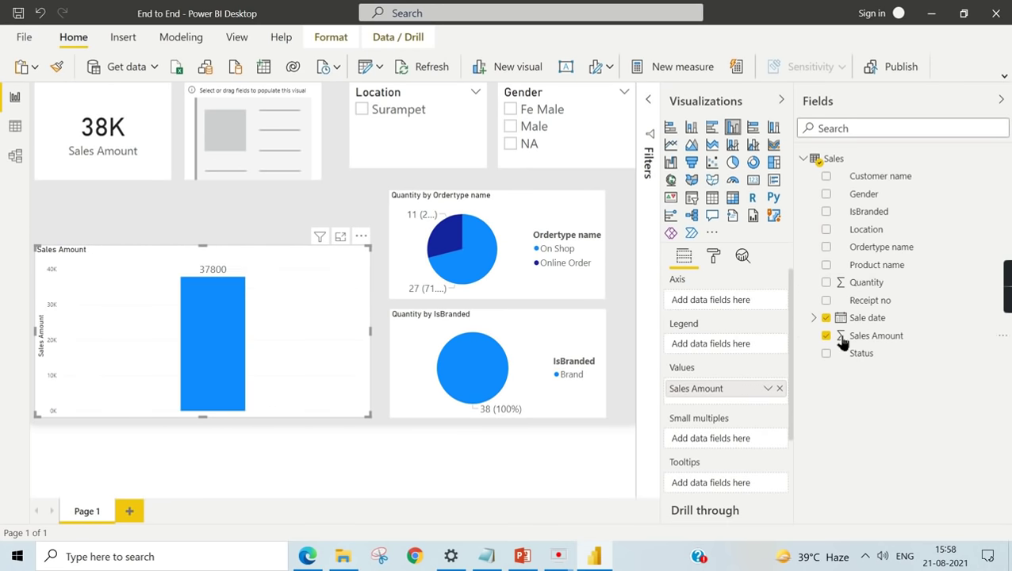
{"action": "left_click", "coordinate": [826, 318]}
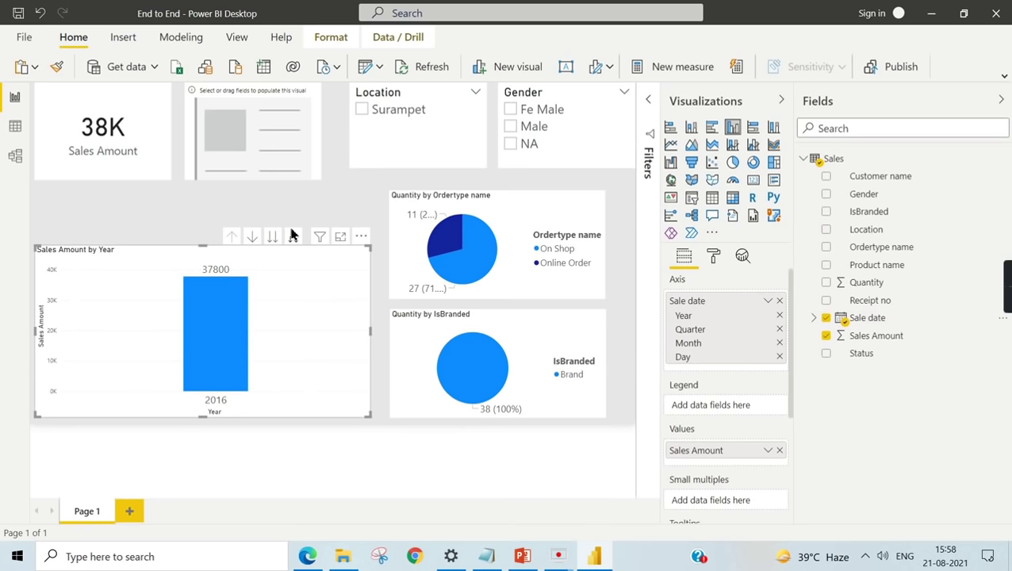
{"action": "left_click", "coordinate": [441, 129]}
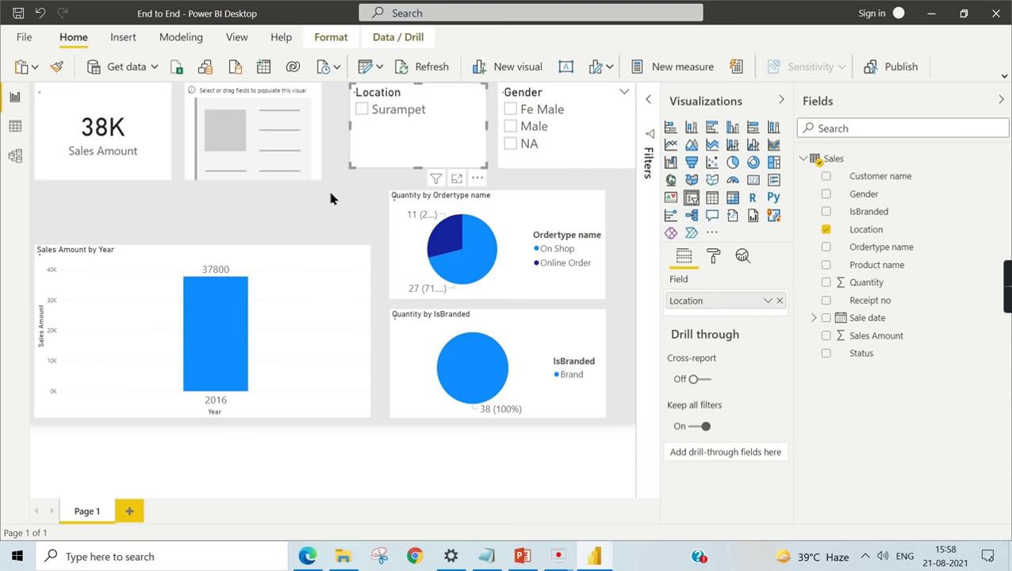
{"action": "left_click", "coordinate": [382, 70]}
{"action": "left_click", "coordinate": [389, 96]}
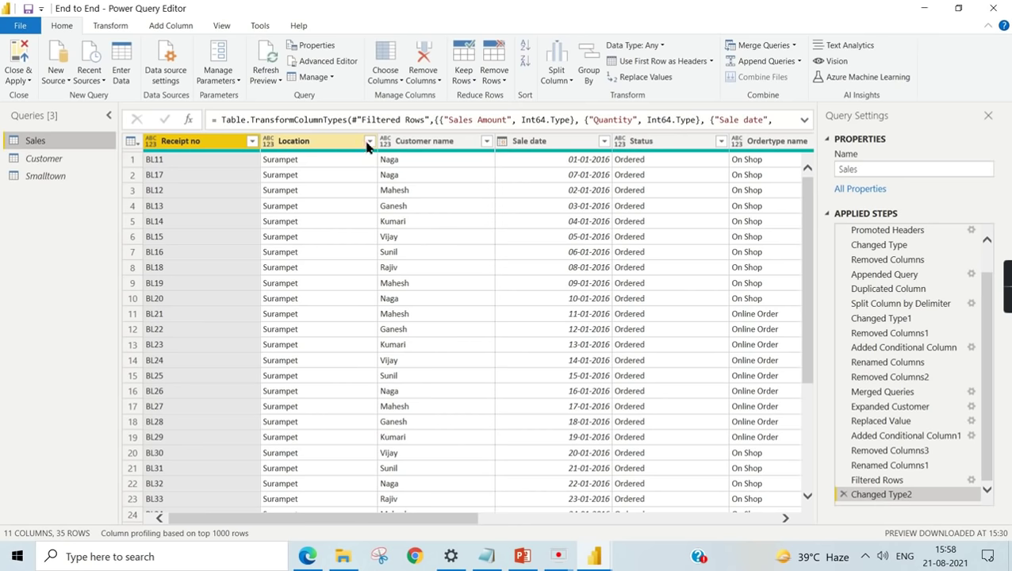
Step: Delete the Surampet Filtered Rows step so Sales covers all cities, and apply it to the report
{"action": "left_click", "coordinate": [369, 141]}
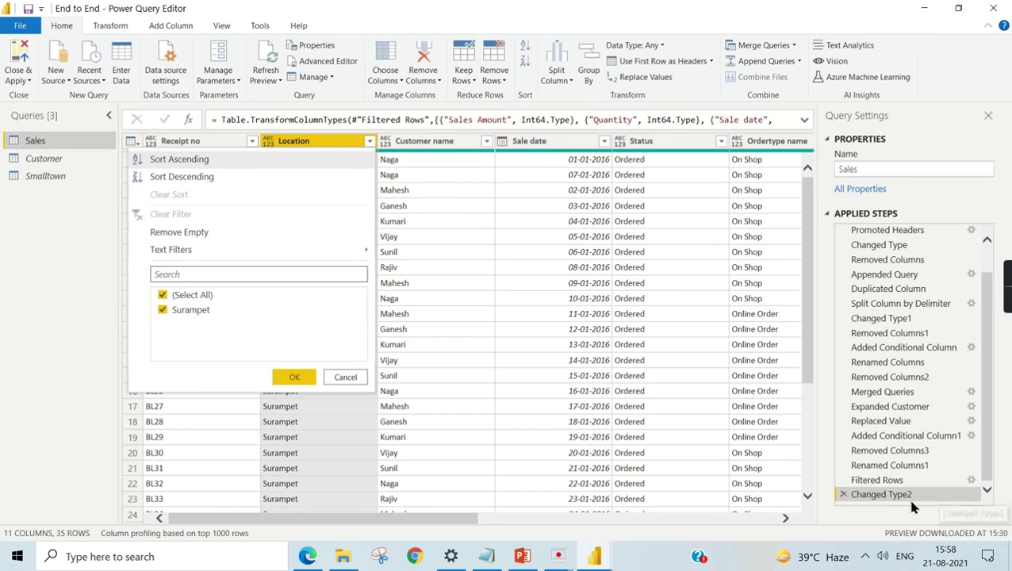
{"action": "left_click", "coordinate": [894, 480]}
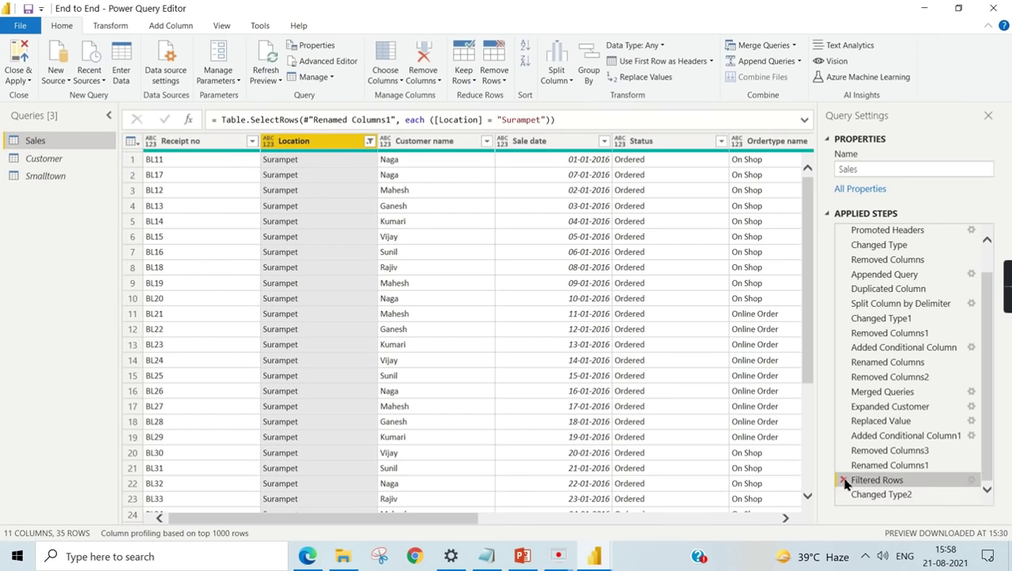
{"action": "left_click", "coordinate": [843, 480]}
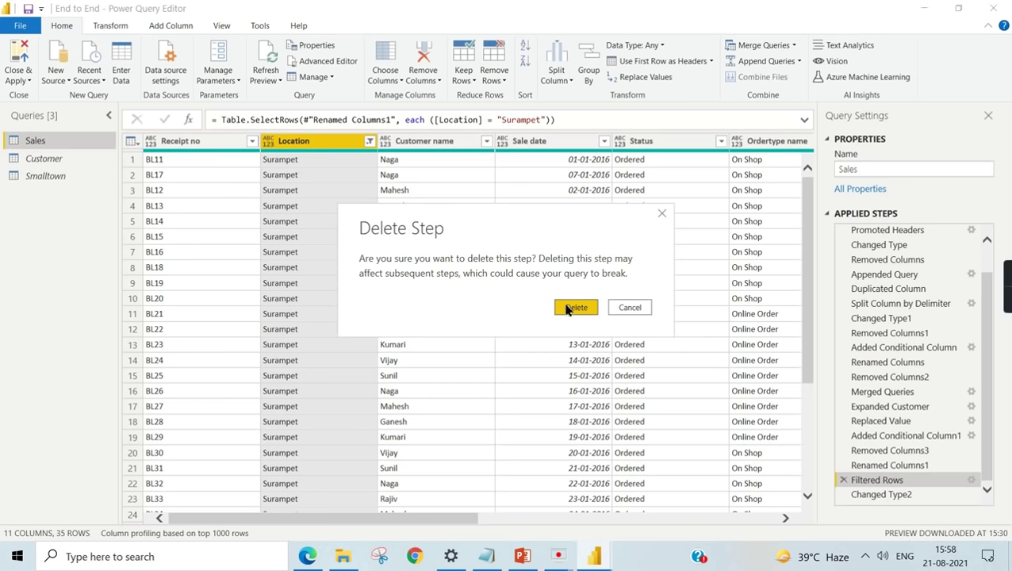
{"action": "left_click", "coordinate": [567, 309]}
{"action": "left_click", "coordinate": [881, 494]}
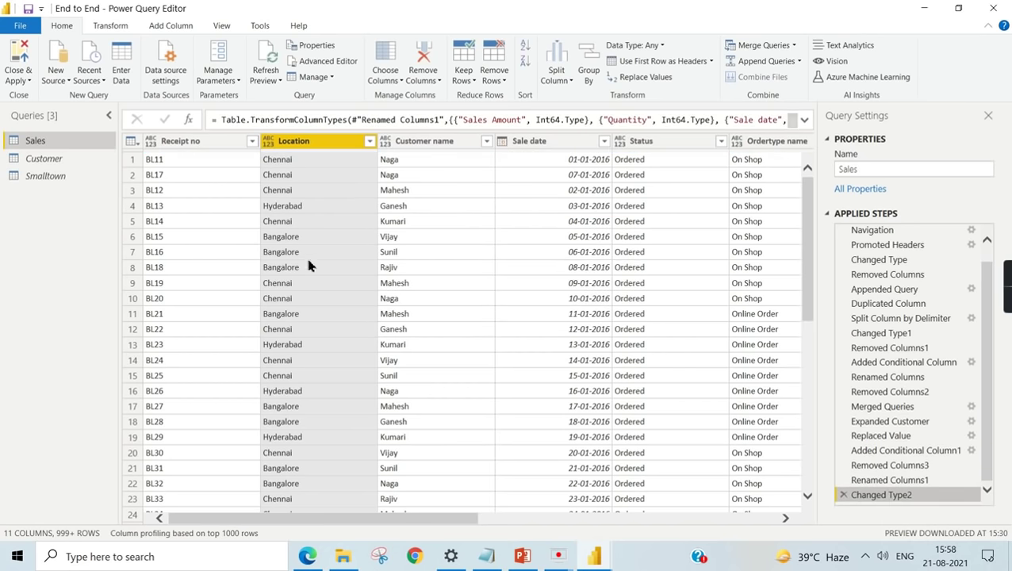
{"action": "left_click", "coordinate": [19, 82]}
{"action": "left_click", "coordinate": [36, 95]}
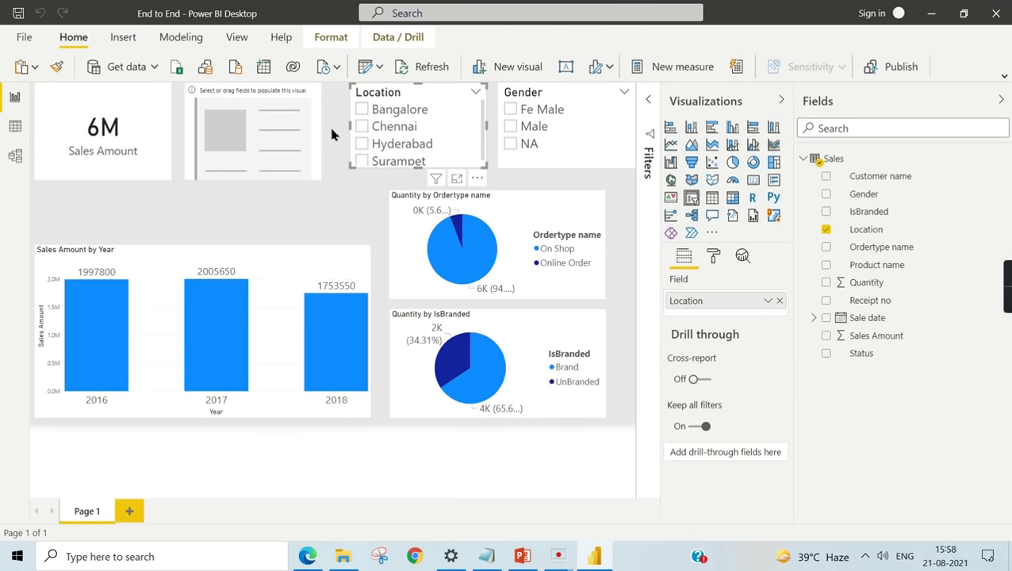
Step: Show Quantity in the empty card and filter the Location slicer to Hyderabad
{"action": "left_click", "coordinate": [254, 96]}
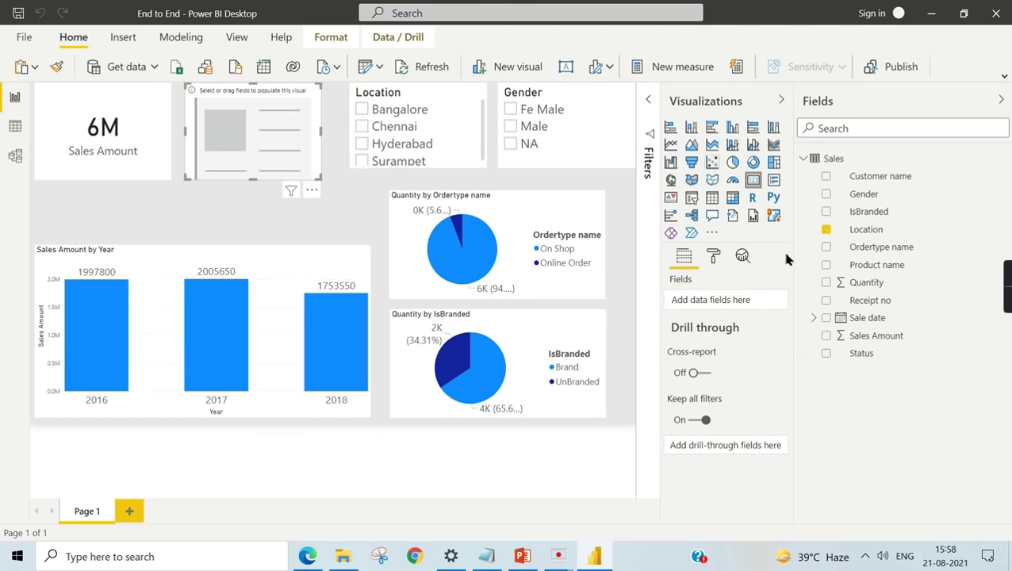
{"action": "left_click", "coordinate": [848, 276]}
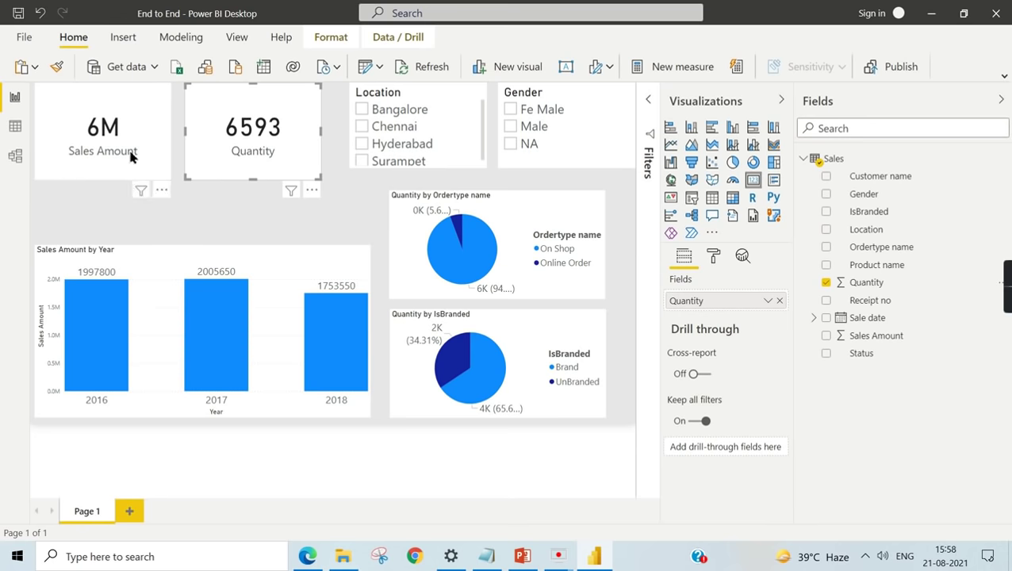
{"action": "left_click", "coordinate": [405, 167]}
{"action": "left_click", "coordinate": [404, 163]}
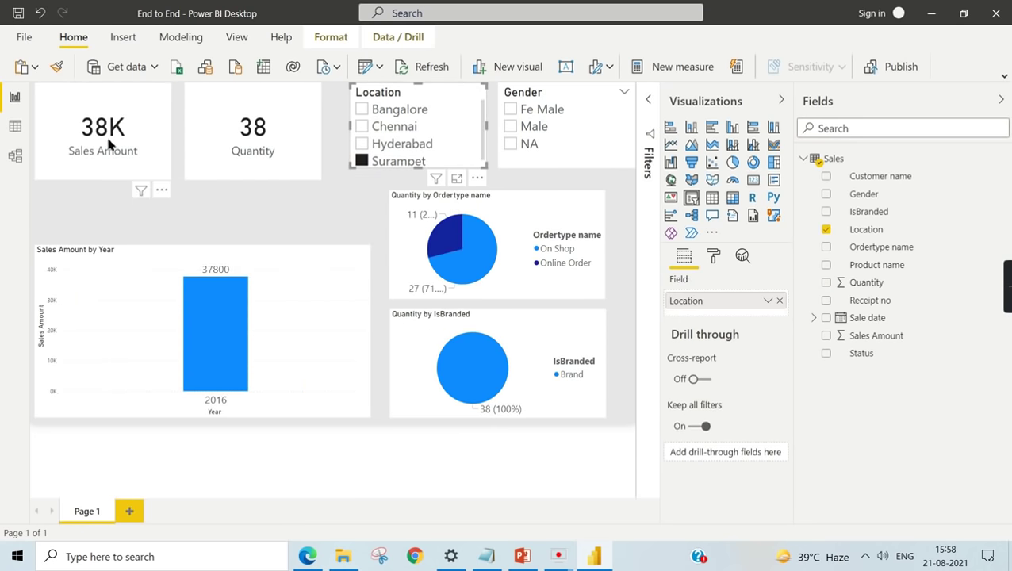
{"action": "left_click", "coordinate": [399, 144]}
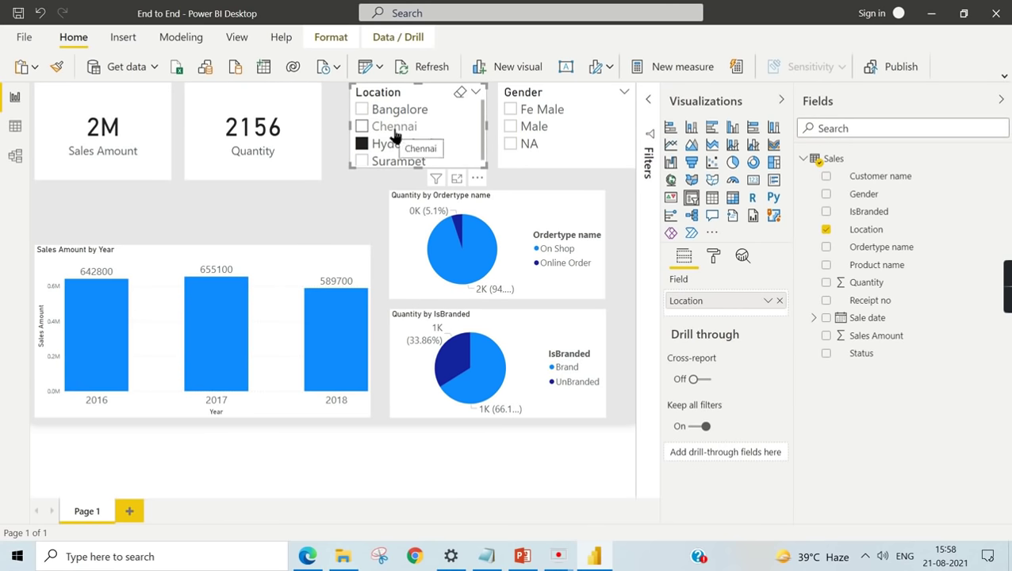
Step: Enlarge the Location slicer to show all four cities, collapse Visualizations, and switch to PowerPoint
{"action": "left_click_drag", "start_coordinate": [483, 164], "coordinate": [490, 178]}
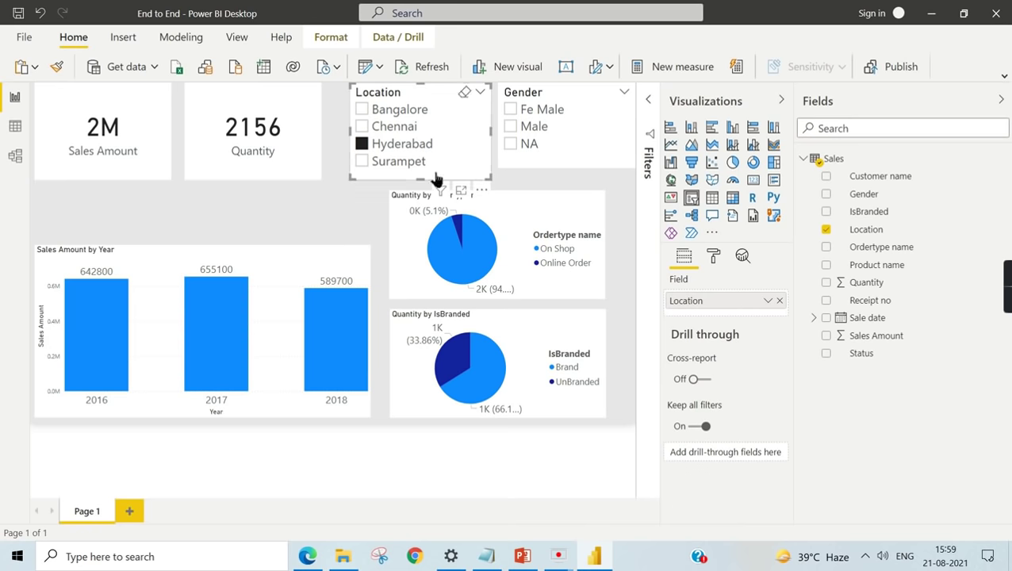
{"action": "left_click", "coordinate": [782, 101]}
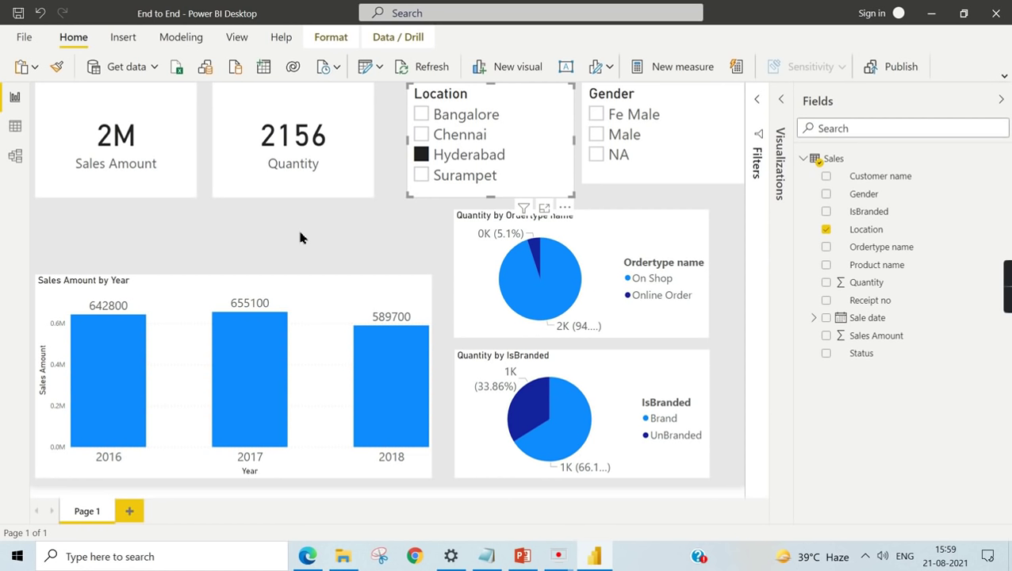
{"action": "key", "text": "alt+Tab"}
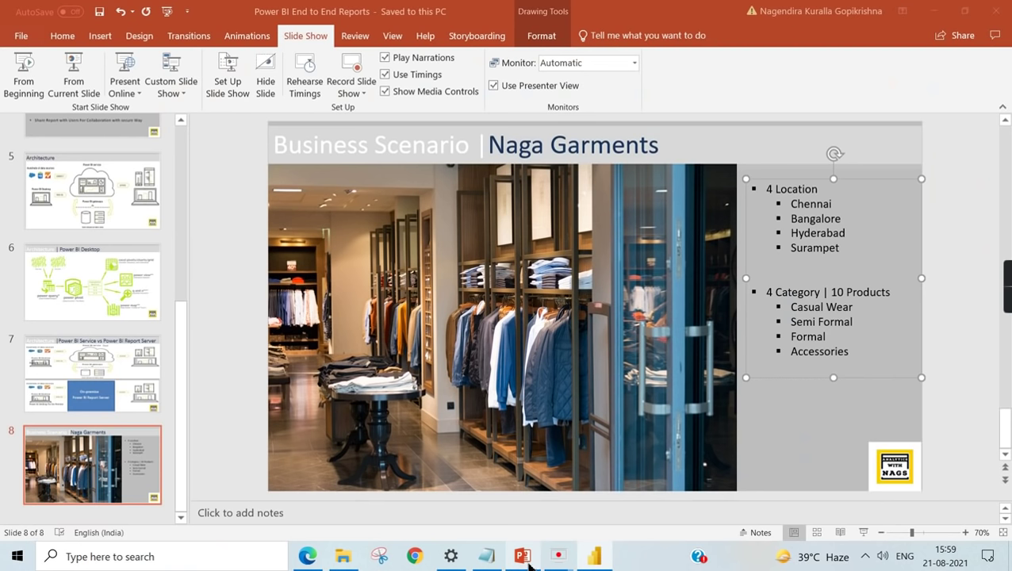
Step: Display slide 2, the Topics agenda listing the ten course sections
{"action": "scroll", "coordinate": [220, 294], "scroll_direction": "up", "scroll_amount": 2}
{"action": "scroll", "coordinate": [100, 210], "scroll_direction": "up", "scroll_amount": 5}
{"action": "left_click", "coordinate": [67, 271]}
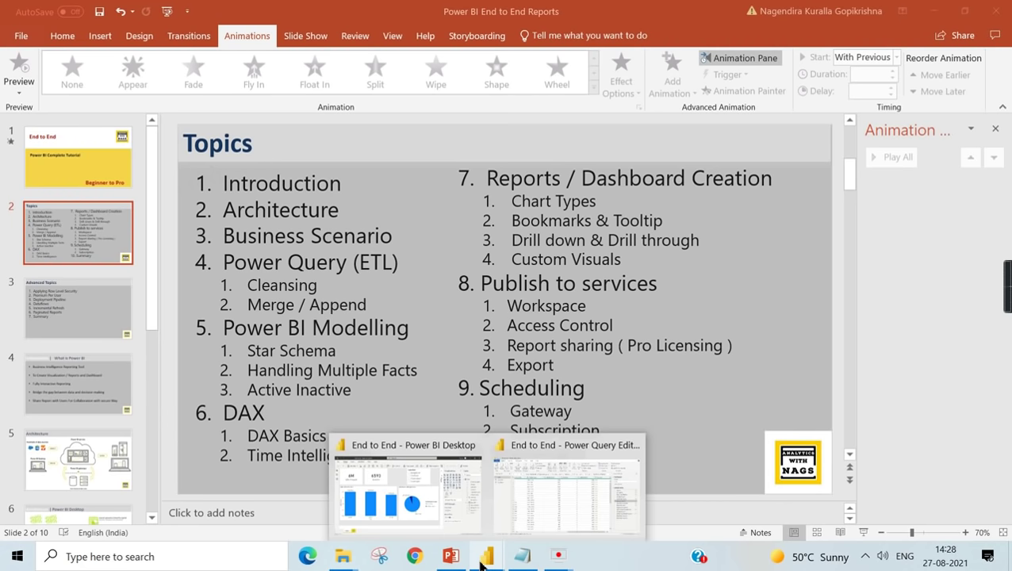
Step: Open slide 9, Fat Model vs Star Schema, in PowerPoint
{"action": "mouse_move", "coordinate": [444, 561]}
{"action": "scroll", "coordinate": [109, 373], "scroll_direction": "down", "scroll_amount": 5}
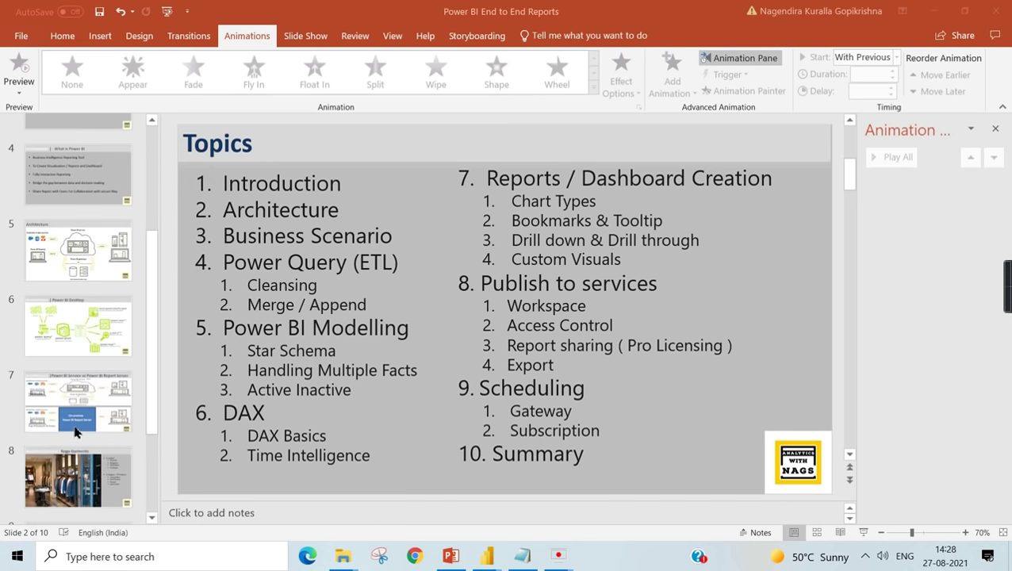
{"action": "left_click", "coordinate": [89, 406]}
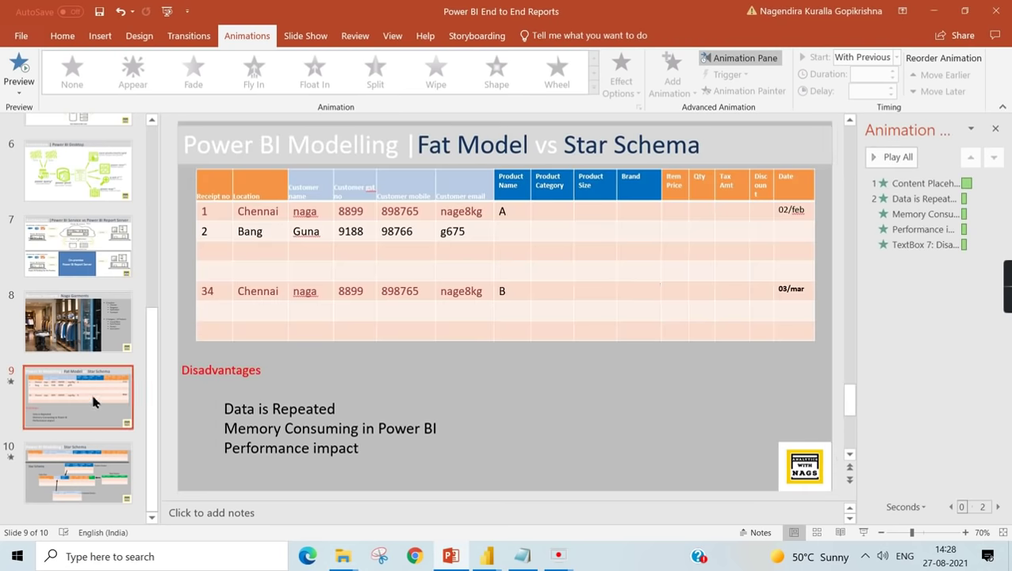
Step: Check the Sales query in Power Query Editor, then return to the Power BI Desktop report
{"action": "mouse_move", "coordinate": [486, 558]}
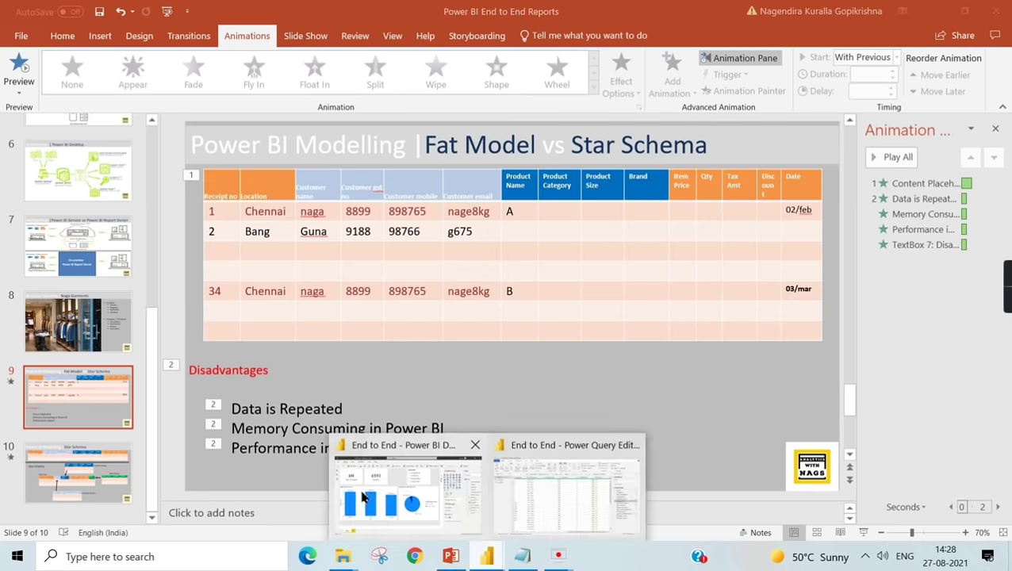
{"action": "left_click", "coordinate": [525, 483]}
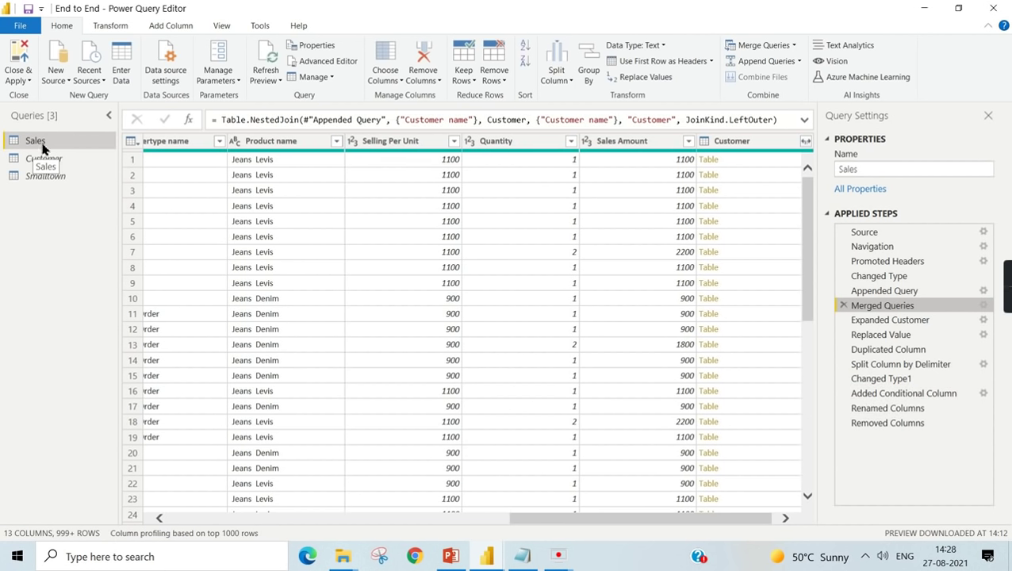
{"action": "left_click", "coordinate": [486, 558]}
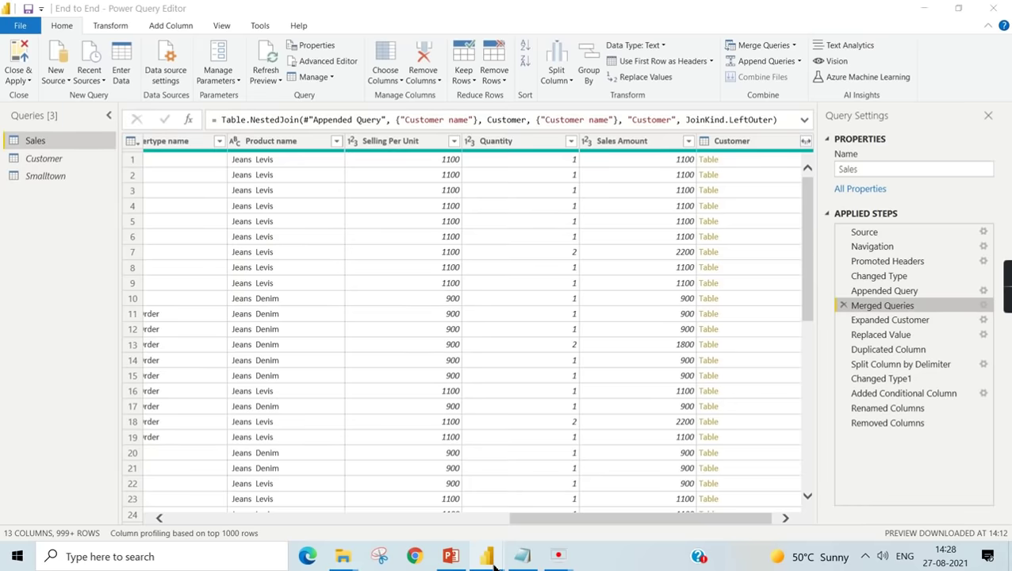
{"action": "left_click", "coordinate": [385, 475]}
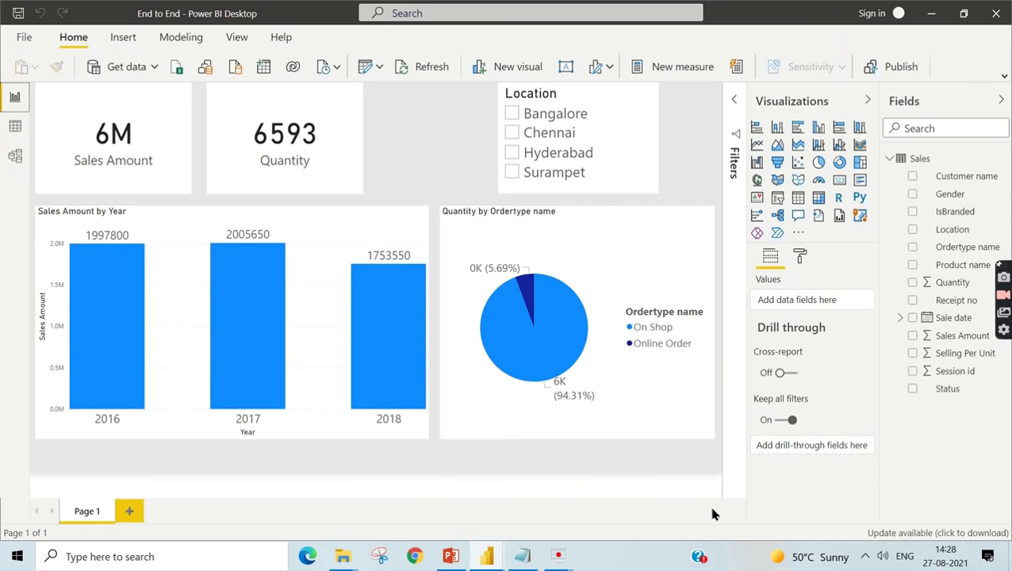
Step: Collapse and re-expand the Sales fields, then view the table's 6,365 rows in Data view
{"action": "left_click", "coordinate": [890, 157]}
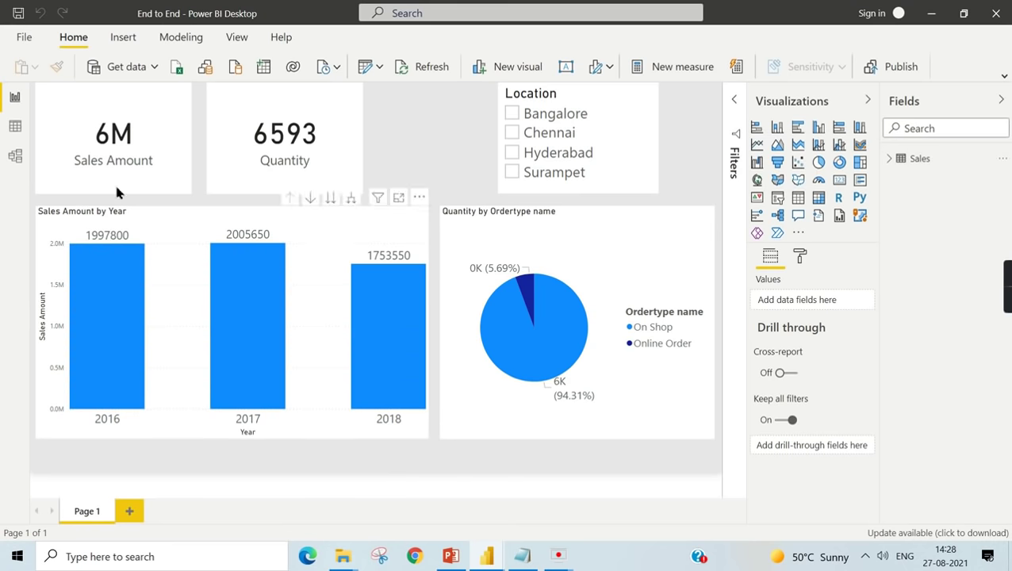
{"action": "left_click", "coordinate": [889, 157]}
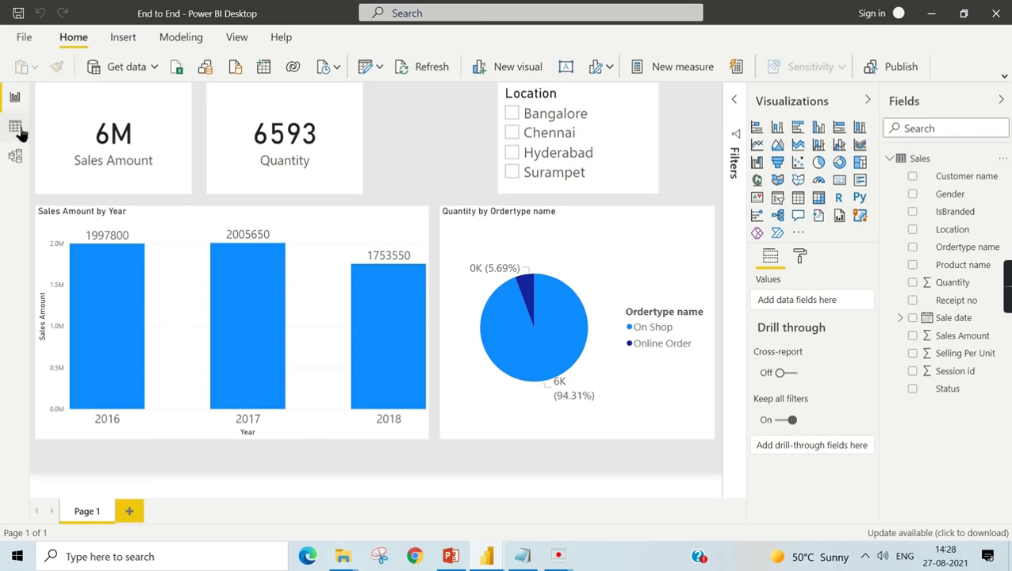
{"action": "left_click", "coordinate": [15, 125]}
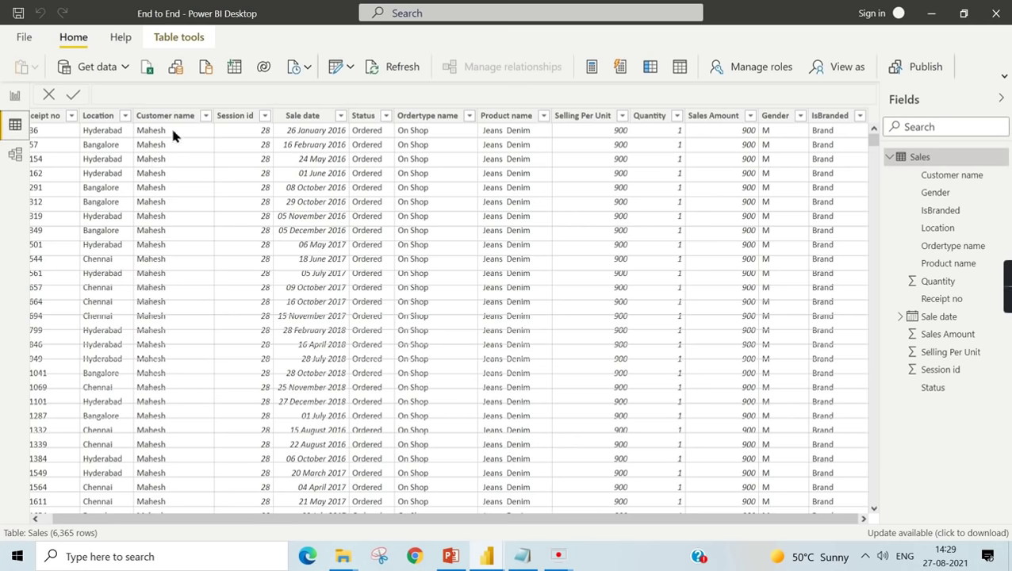
Step: Switch between the Customer and Sales queries in Power Query Editor to compare them
{"action": "mouse_move", "coordinate": [522, 556]}
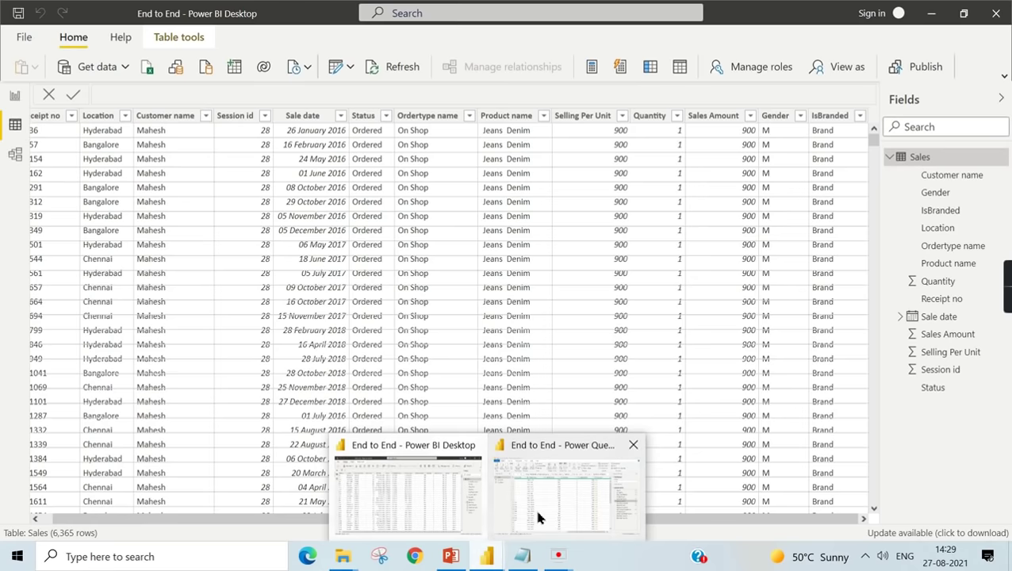
{"action": "left_click", "coordinate": [538, 519]}
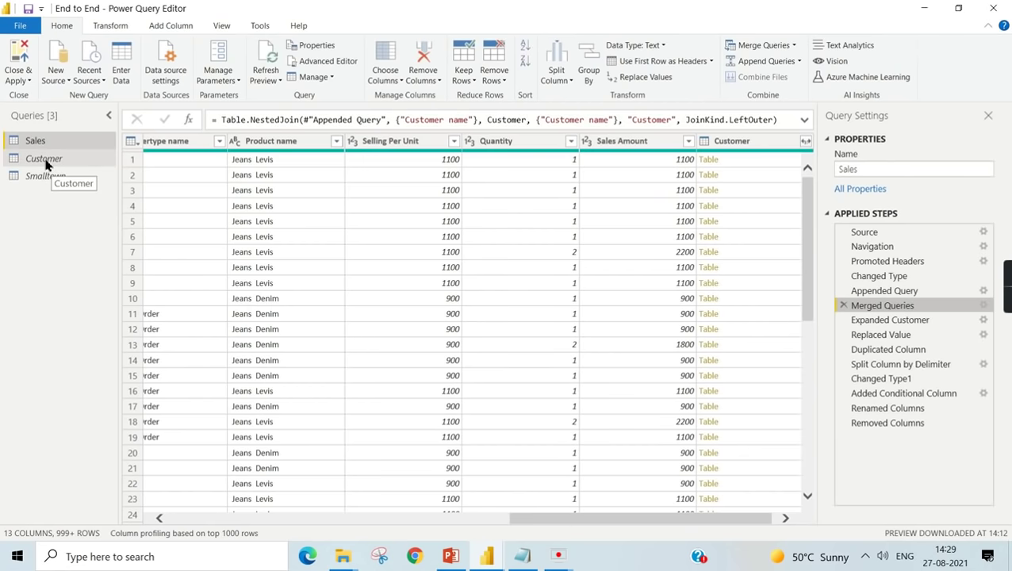
{"action": "left_click", "coordinate": [46, 161]}
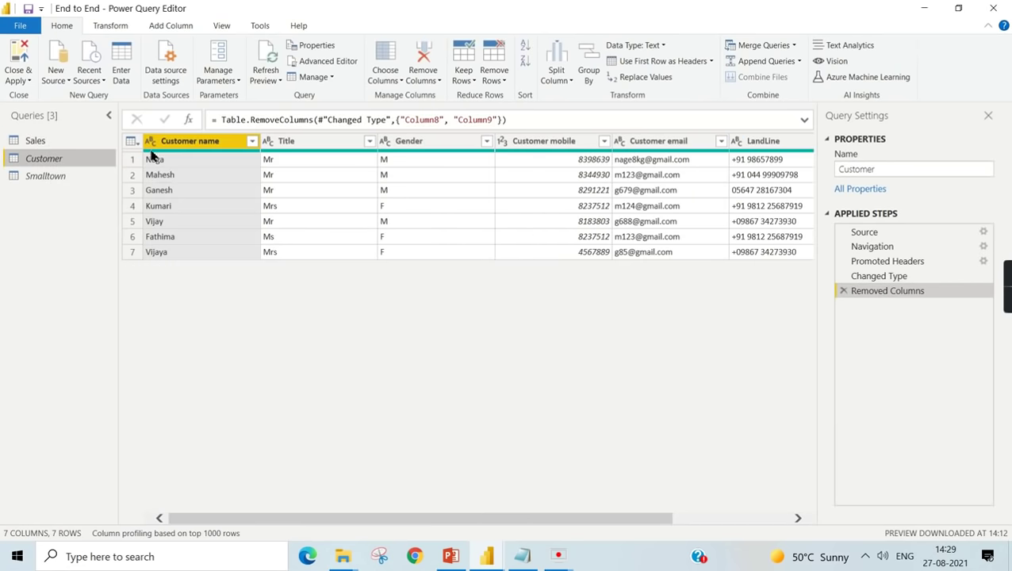
{"action": "left_click", "coordinate": [35, 141]}
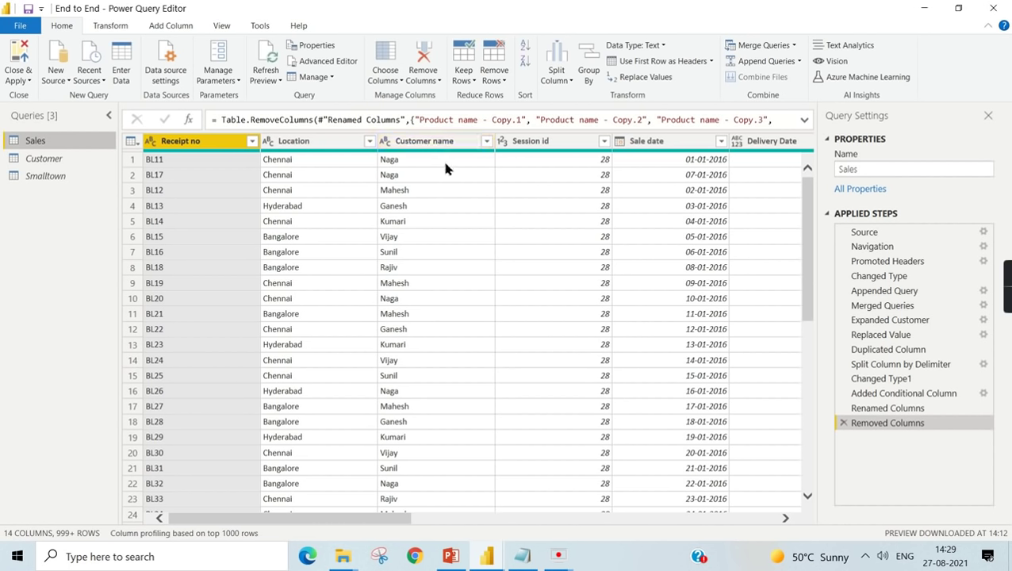
{"action": "left_click", "coordinate": [37, 161]}
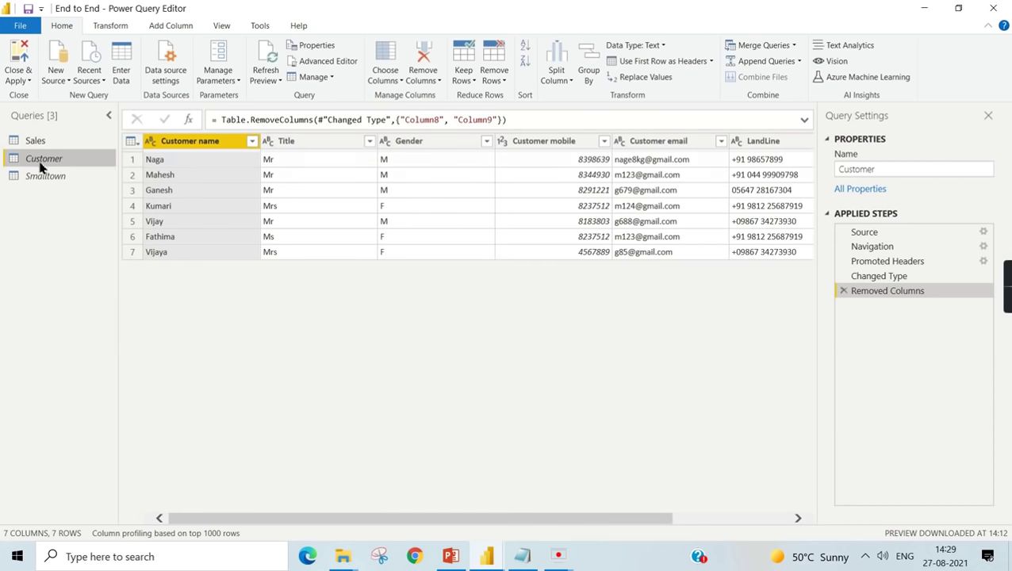
{"action": "left_click", "coordinate": [36, 143]}
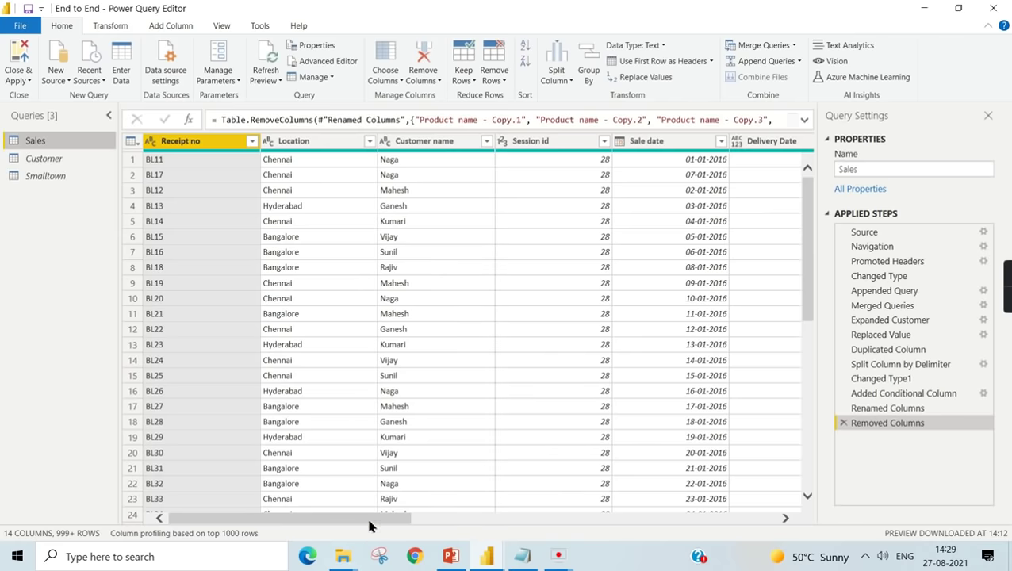
Step: Review the Customer query once more, then run the Fat Model vs Star Schema slide show
{"action": "left_click_drag", "start_coordinate": [373, 523], "coordinate": [788, 517]}
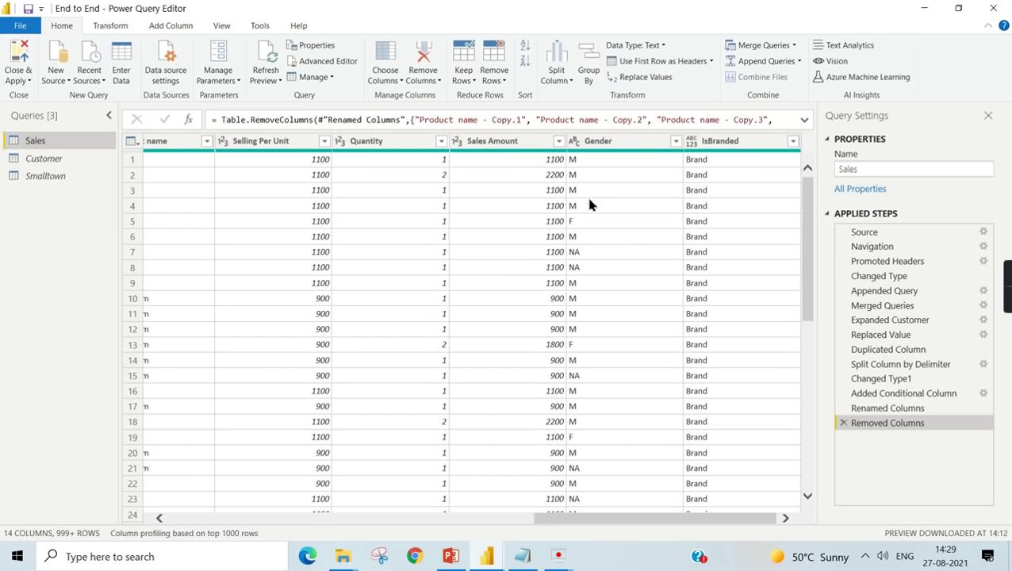
{"action": "left_click", "coordinate": [34, 166]}
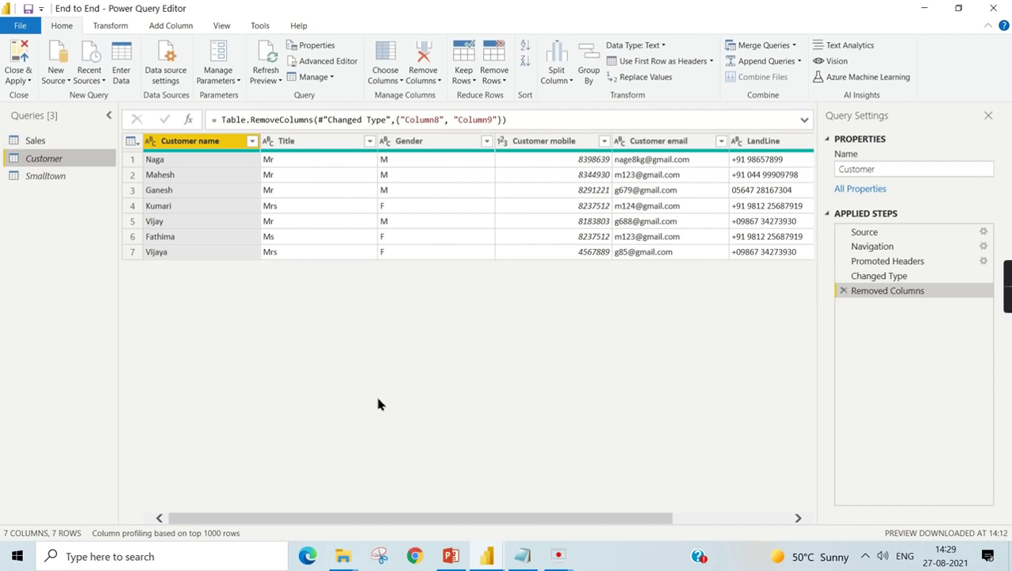
{"action": "left_click", "coordinate": [454, 558]}
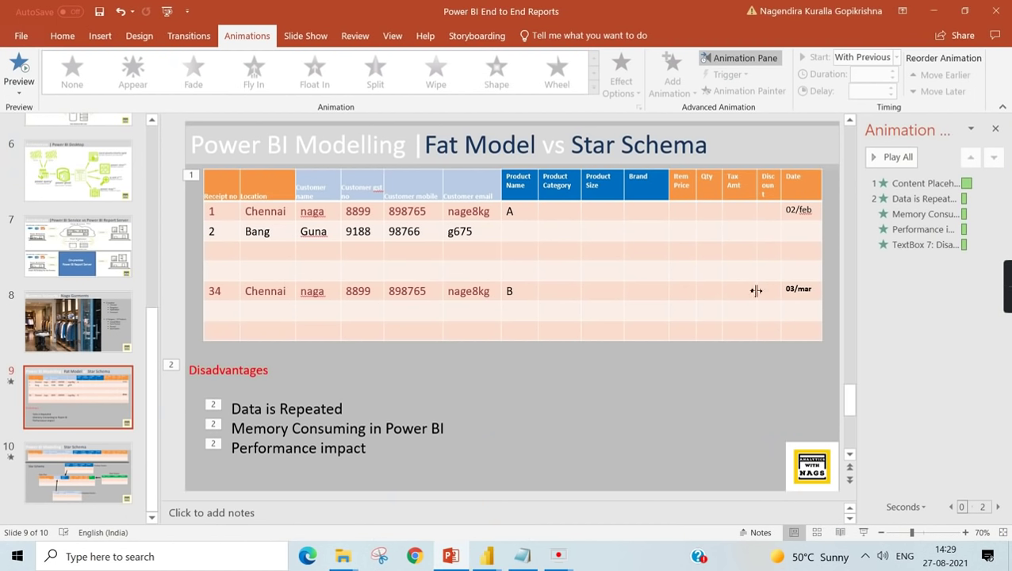
{"action": "key", "text": "shift+F5"}
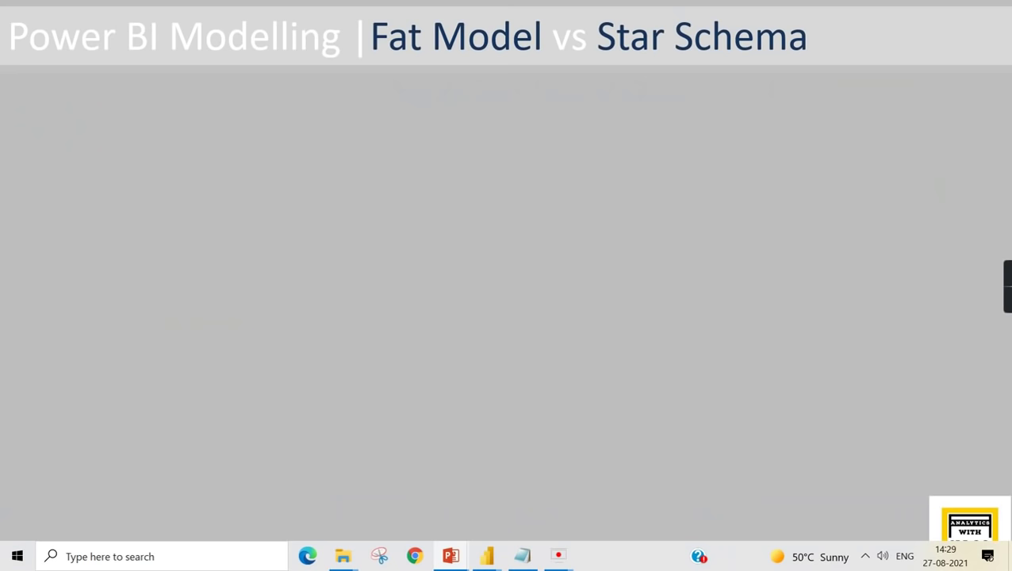
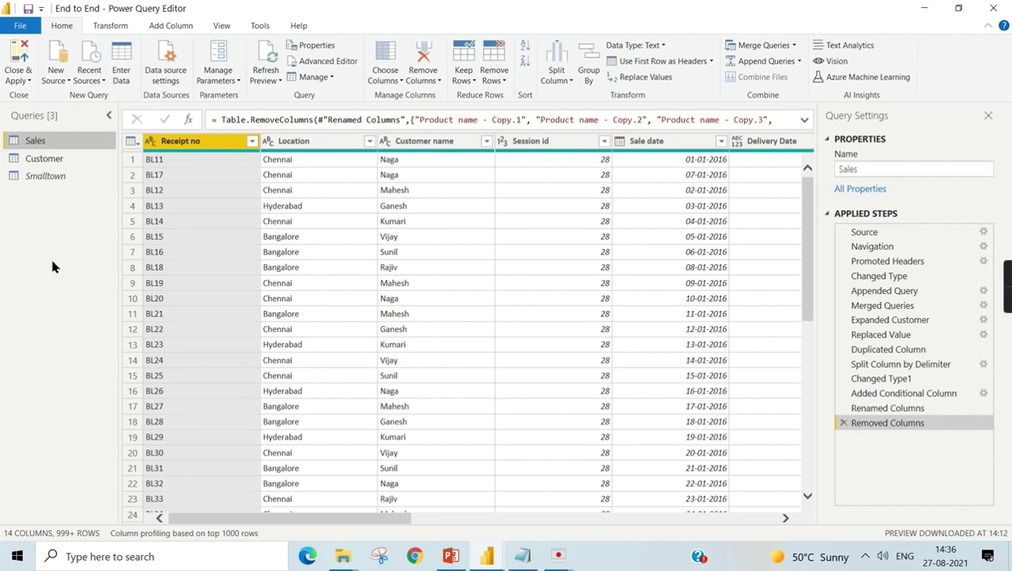
Step: Confirm the Customer query has Enable load turned on
{"action": "right_click", "coordinate": [28, 158]}
{"action": "key", "text": "Escape"}
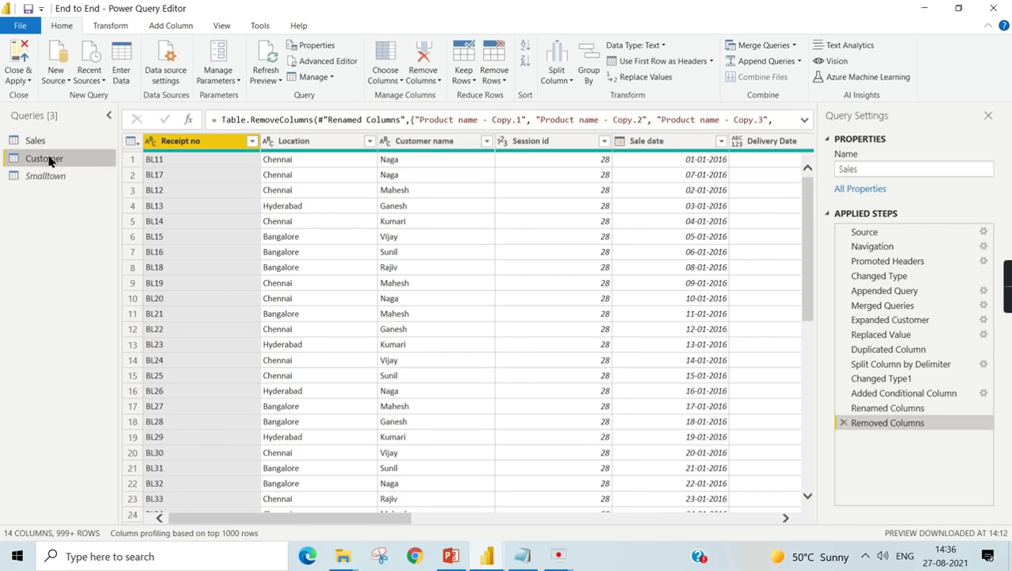
{"action": "right_click", "coordinate": [44, 159]}
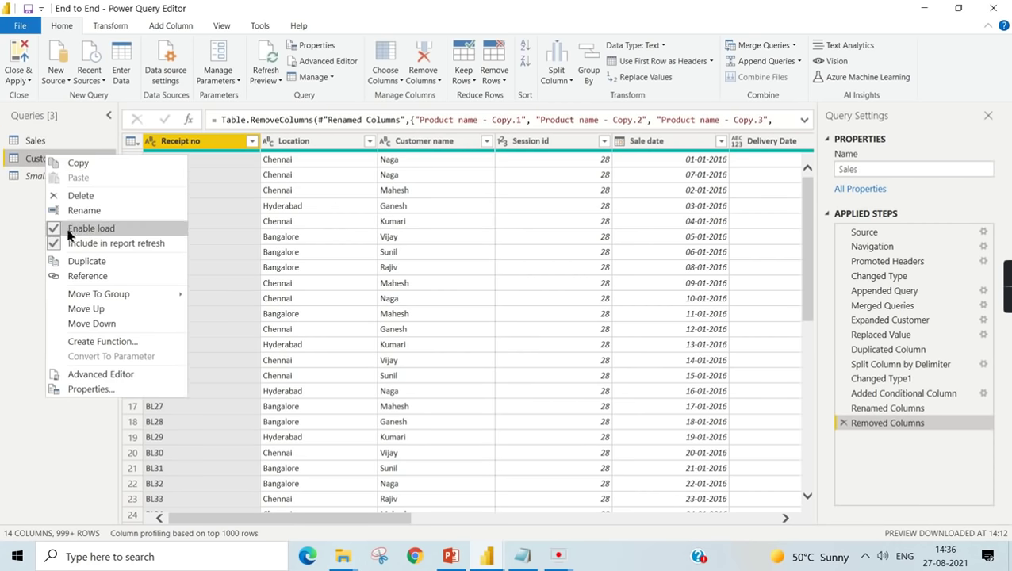
{"action": "key", "text": "Escape"}
Step: Bring up the Power BI Desktop report window in Model view
{"action": "left_click", "coordinate": [486, 556]}
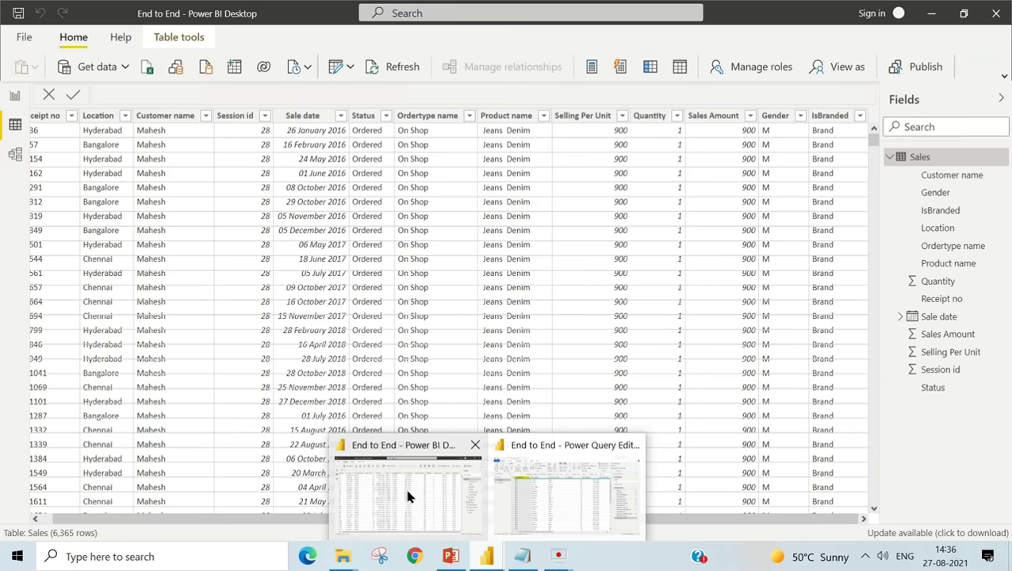
{"action": "left_click", "coordinate": [404, 486]}
{"action": "left_click", "coordinate": [18, 155]}
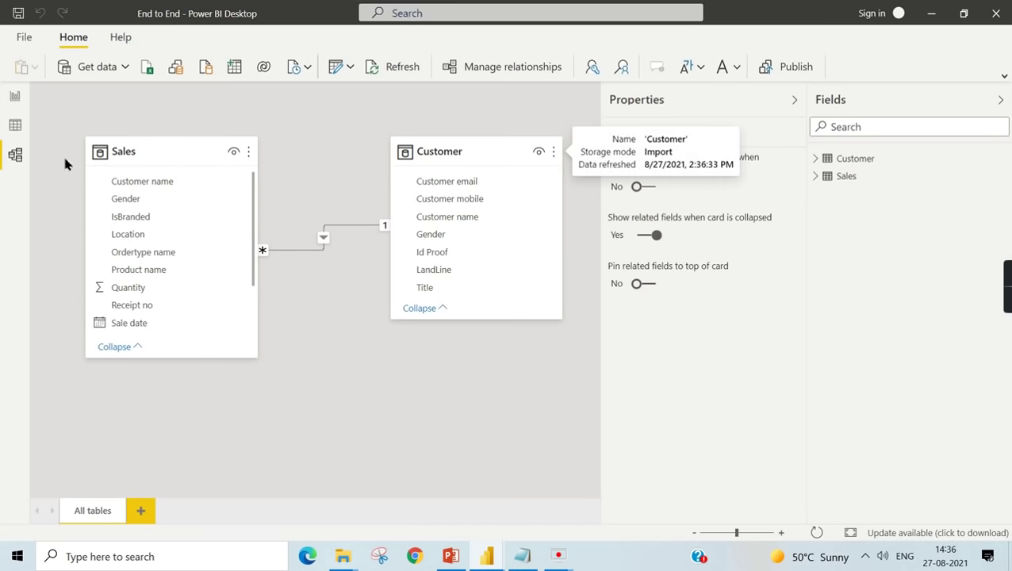
{"action": "left_click", "coordinate": [15, 125]}
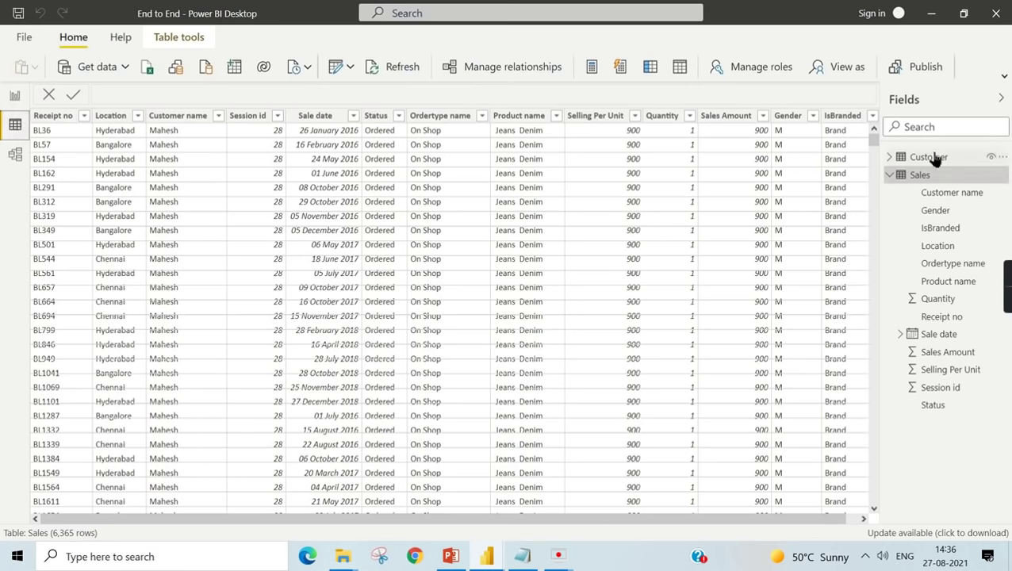
{"action": "left_click", "coordinate": [935, 157]}
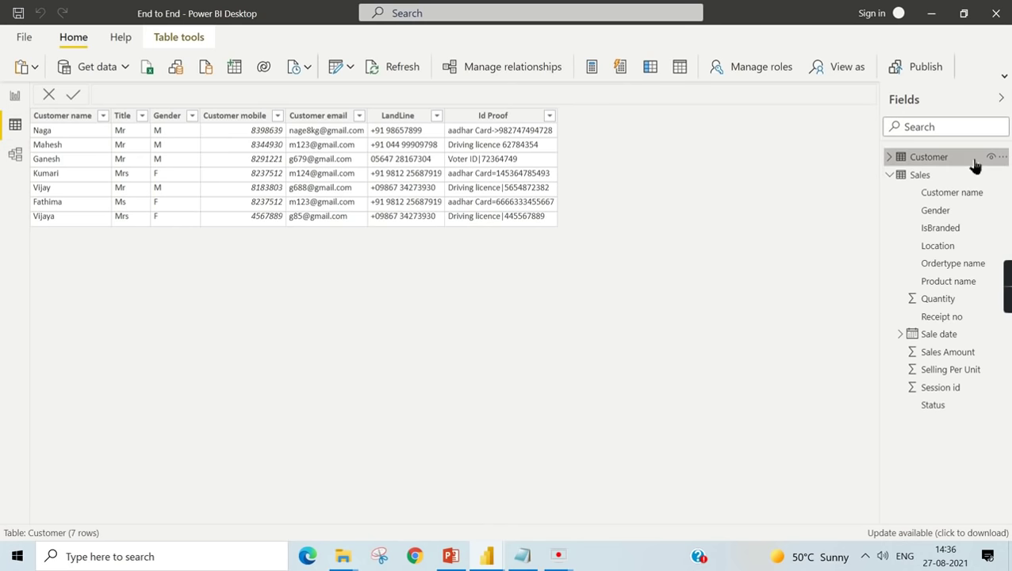
{"action": "left_click", "coordinate": [924, 176]}
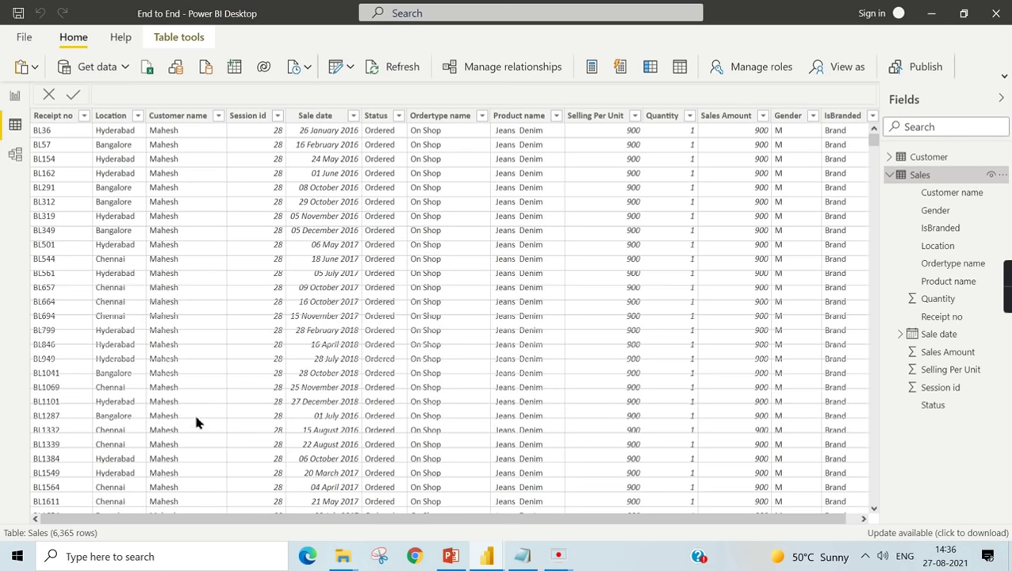
{"action": "left_click", "coordinate": [17, 95]}
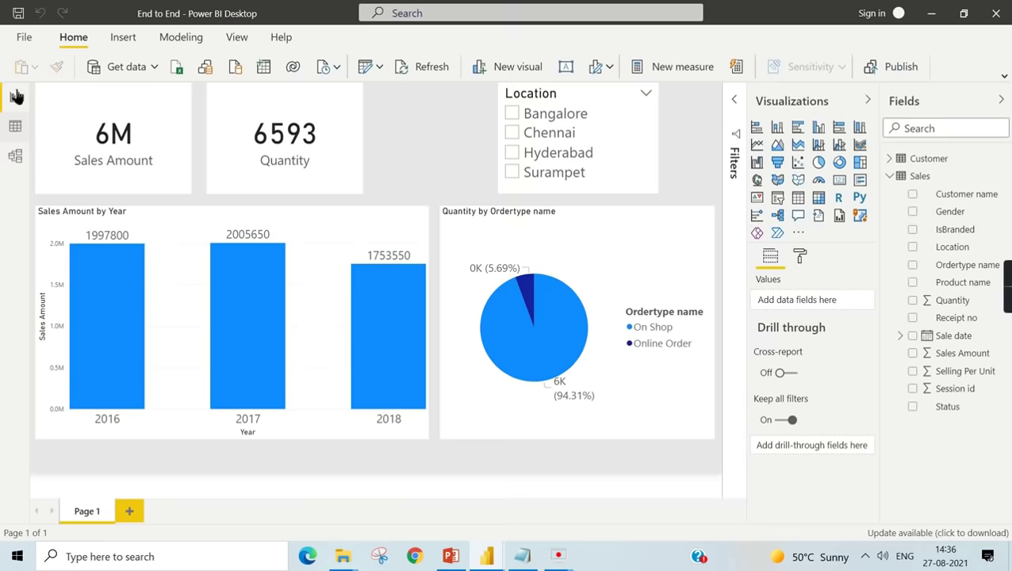
{"action": "left_click", "coordinate": [15, 155]}
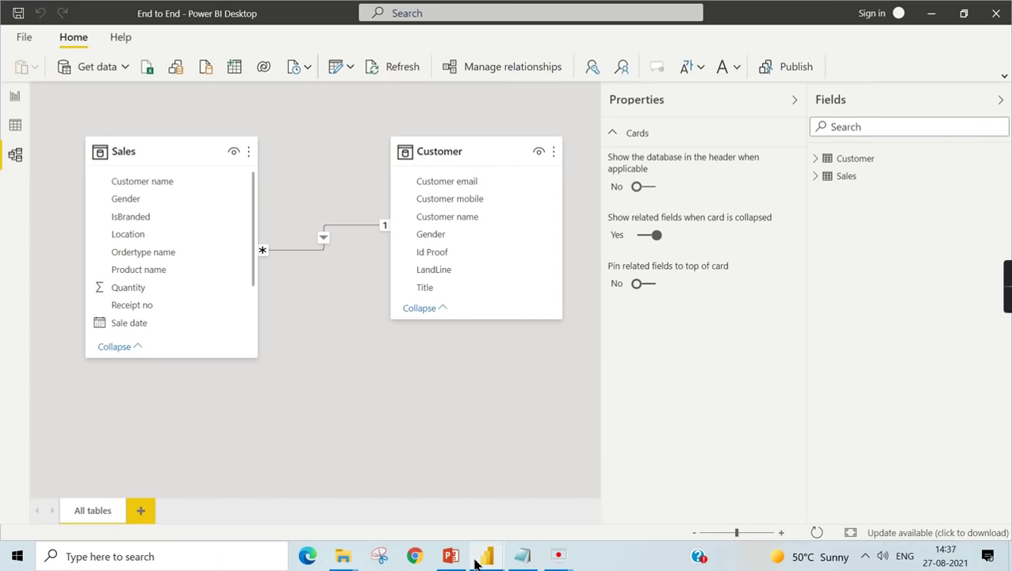
Step: Import the Product Master sheet from the Naga Garments Sample Excel workbook
{"action": "mouse_move", "coordinate": [486, 555]}
{"action": "left_click", "coordinate": [548, 445]}
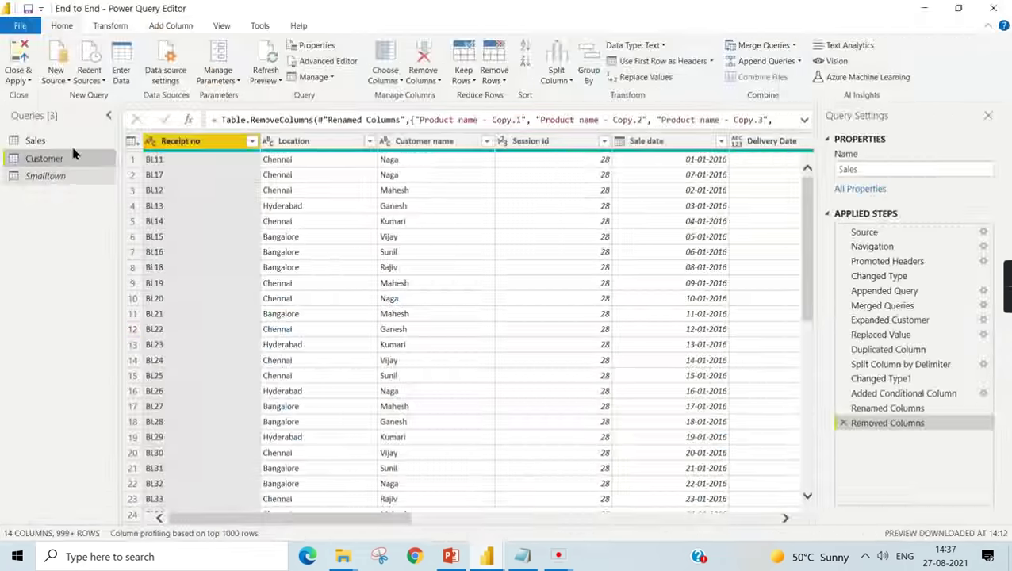
{"action": "left_click", "coordinate": [54, 80]}
{"action": "left_click", "coordinate": [77, 117]}
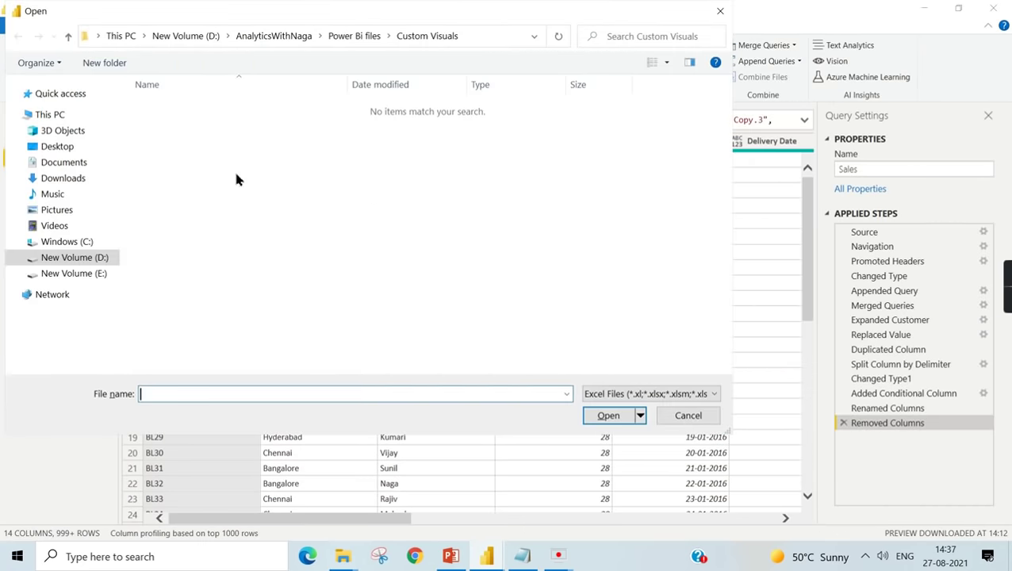
{"action": "left_click", "coordinate": [533, 36]}
{"action": "left_click", "coordinate": [577, 338]}
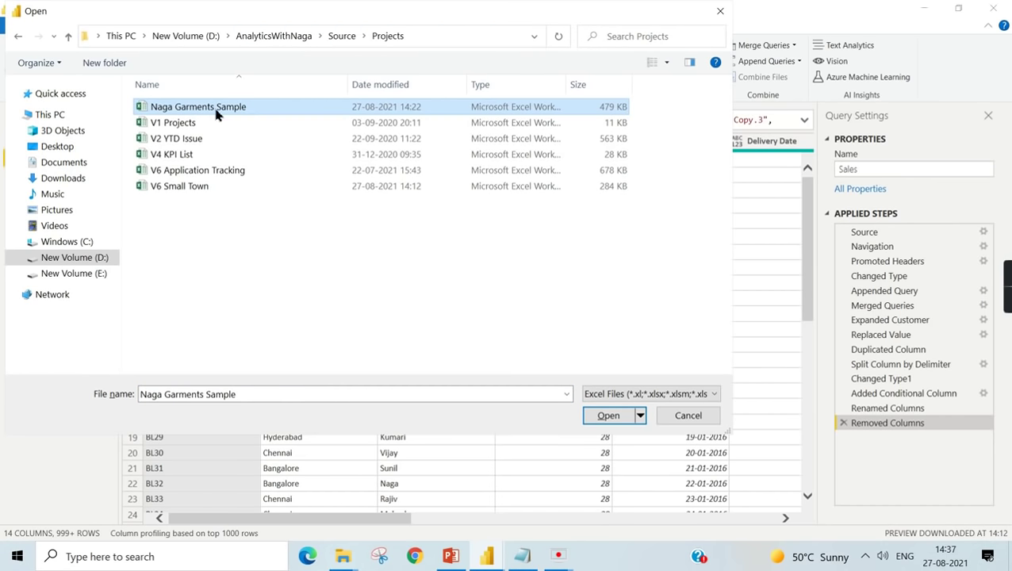
{"action": "left_click", "coordinate": [617, 418]}
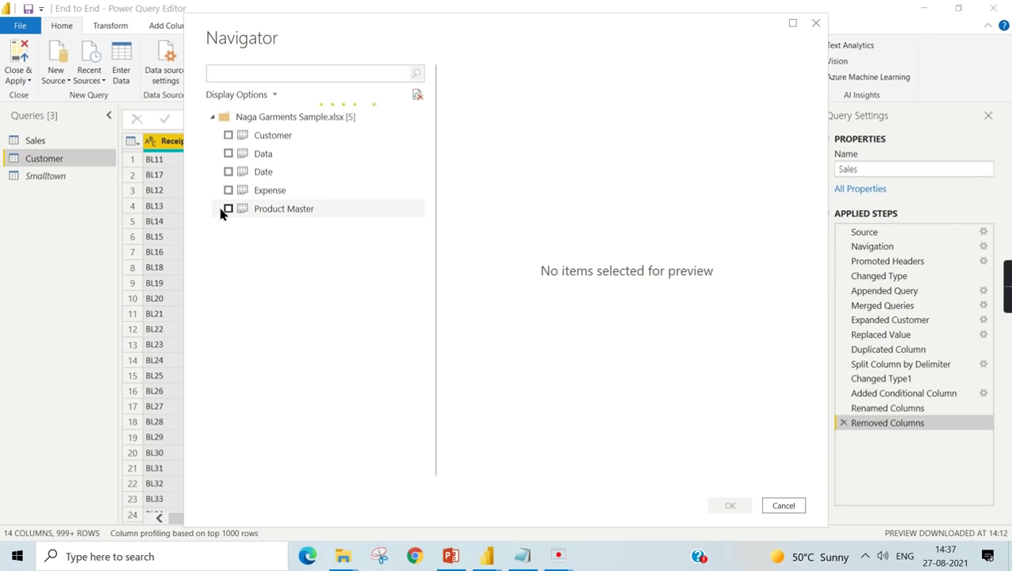
{"action": "left_click", "coordinate": [228, 209]}
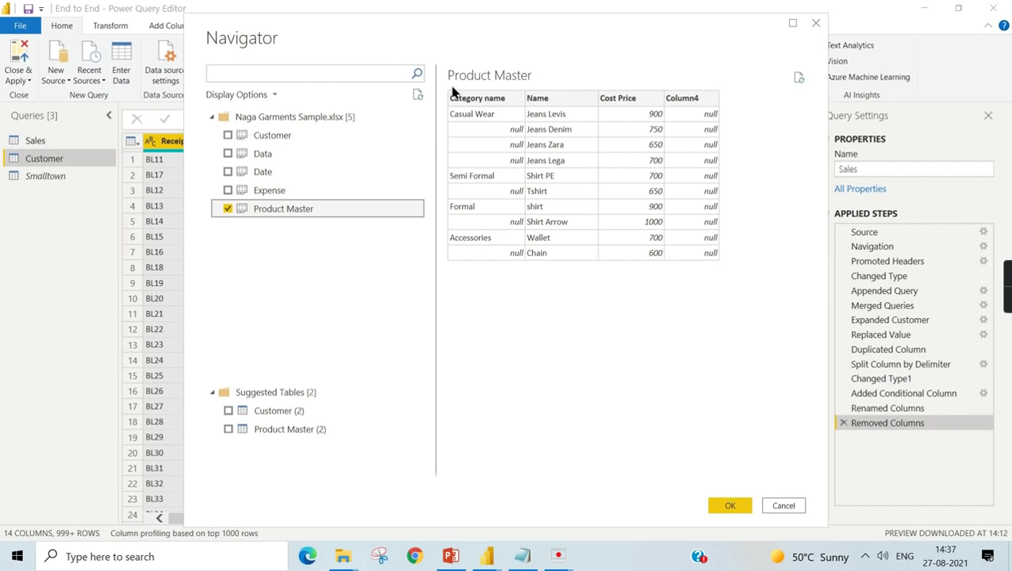
{"action": "left_click", "coordinate": [728, 505]}
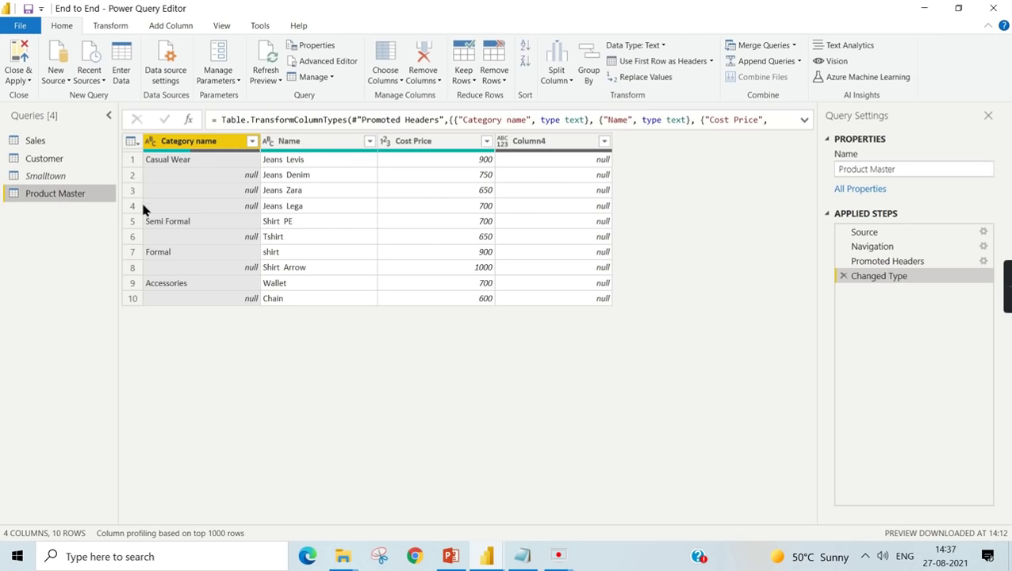
Step: Remove Column4 from the Product Master table
{"action": "left_click", "coordinate": [547, 141]}
{"action": "right_click", "coordinate": [546, 143]}
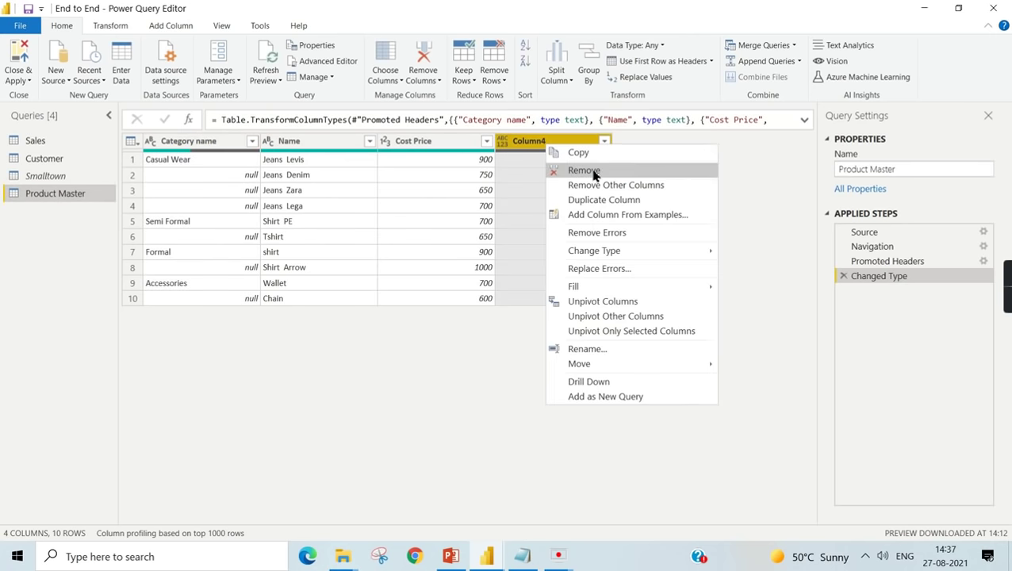
{"action": "left_click", "coordinate": [584, 170]}
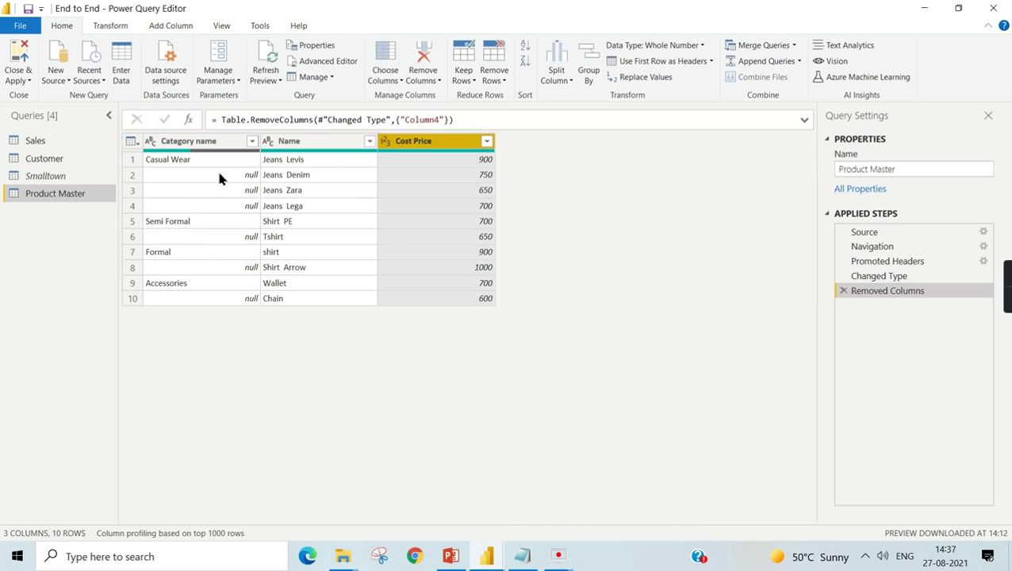
Step: Fill blank Category name values down and move the Name column first
{"action": "left_click", "coordinate": [209, 142]}
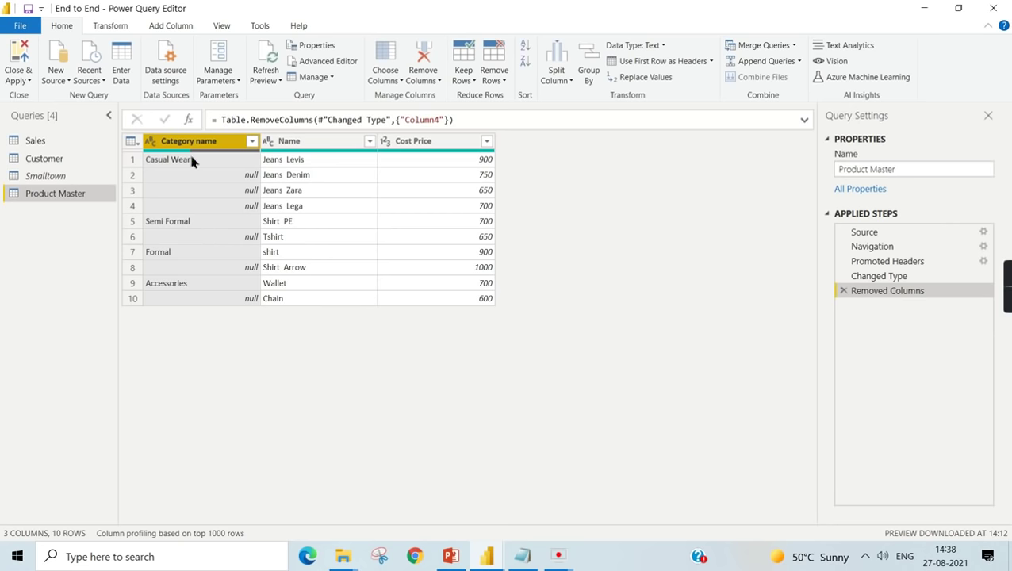
{"action": "right_click", "coordinate": [196, 146]}
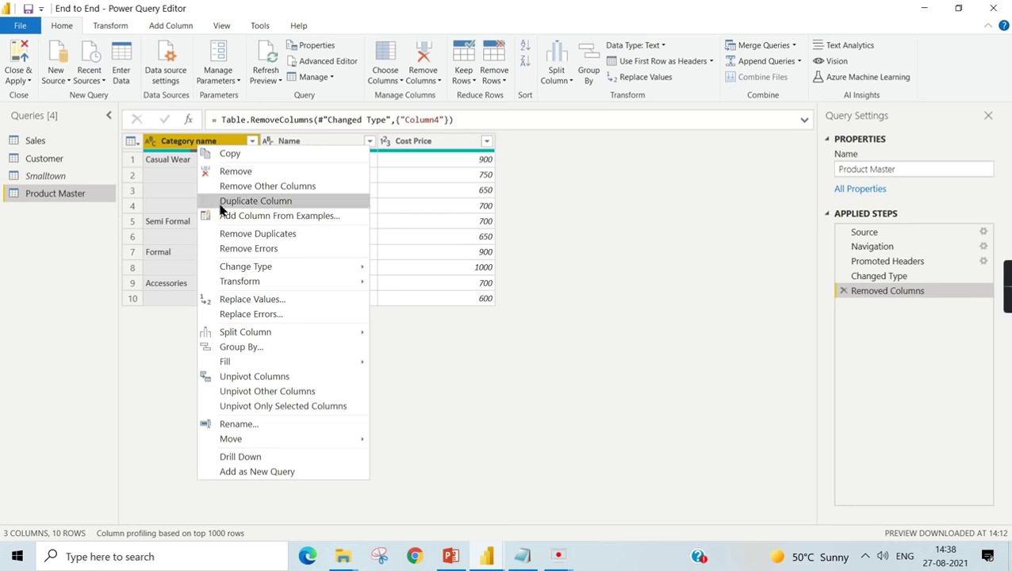
{"action": "mouse_move", "coordinate": [235, 362]}
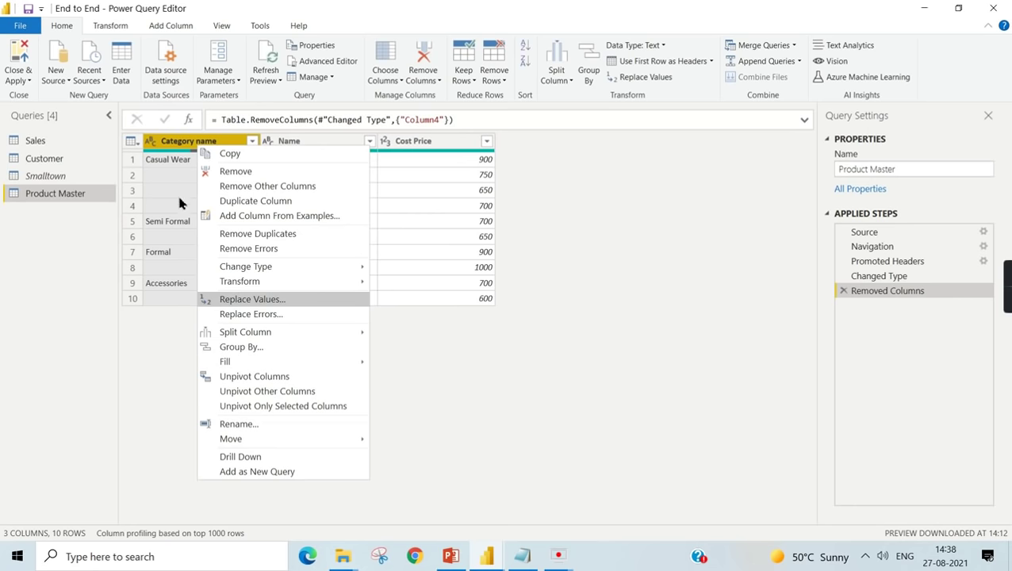
{"action": "left_click", "coordinate": [400, 363]}
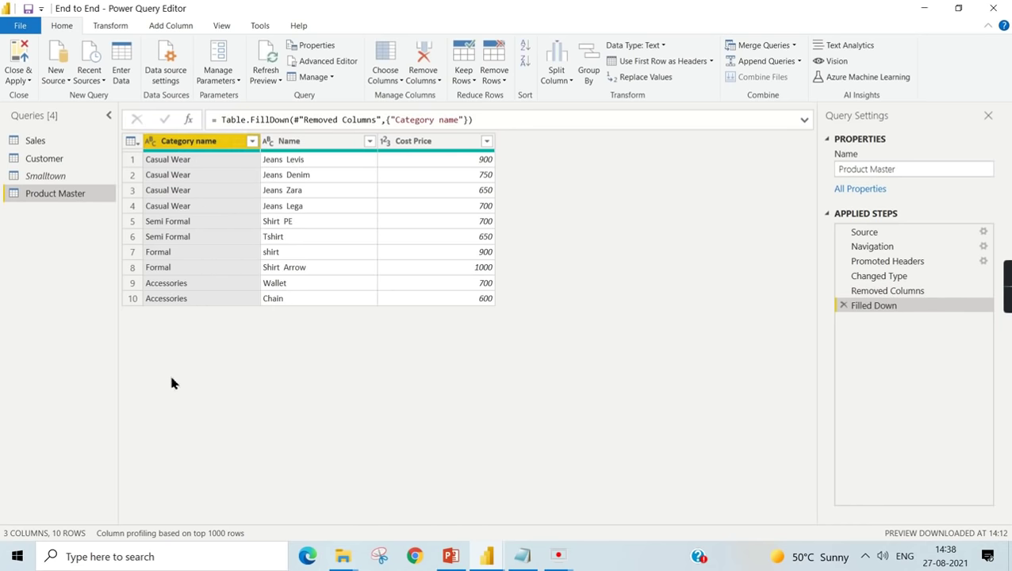
{"action": "left_click_drag", "start_coordinate": [289, 141], "coordinate": [162, 146]}
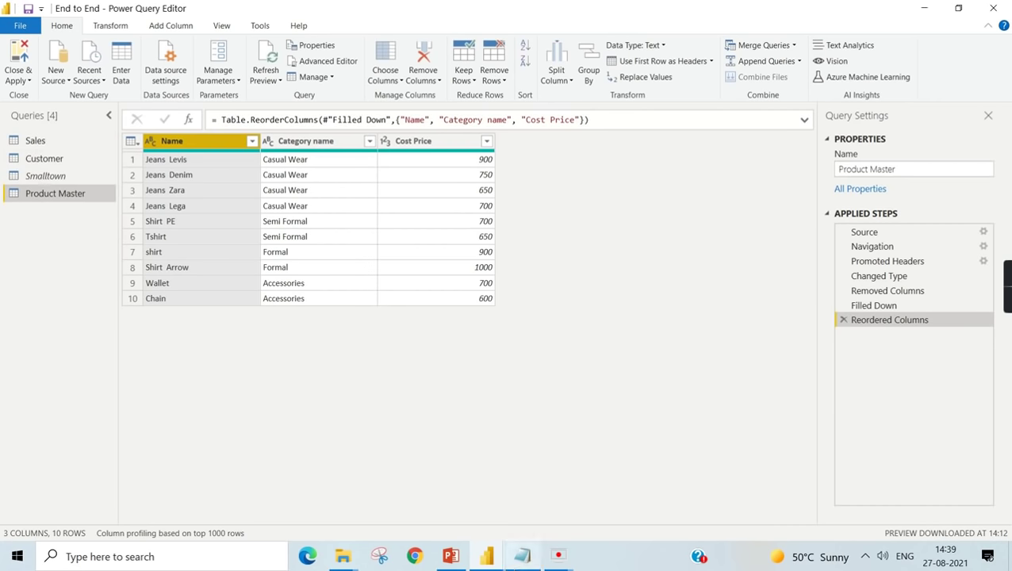
Step: Copy the saved date table M script from Notepad
{"action": "left_click", "coordinate": [522, 555]}
{"action": "left_click", "coordinate": [223, 315]}
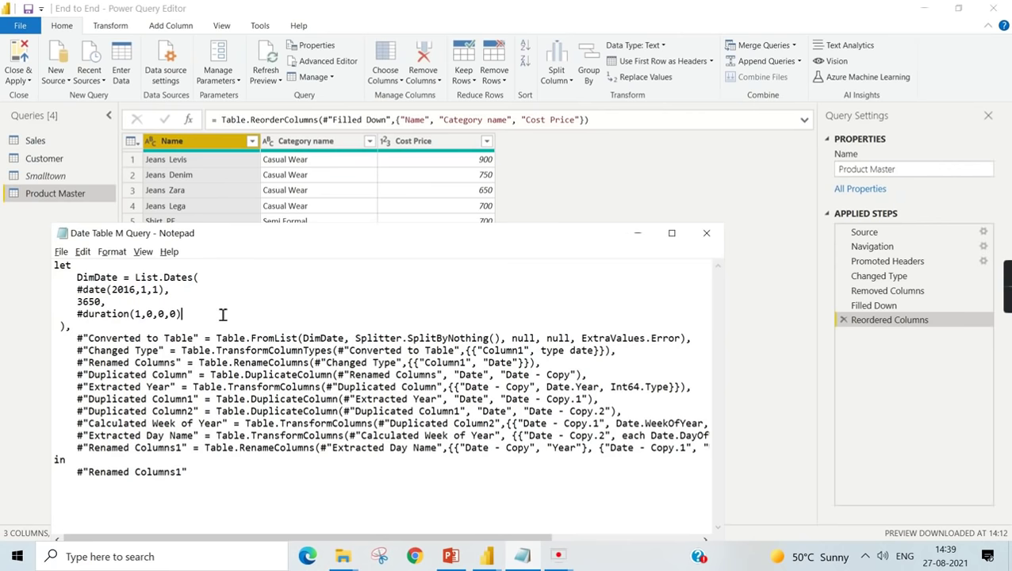
{"action": "key", "text": "ctrl+a"}
{"action": "key", "text": "ctrl+c"}
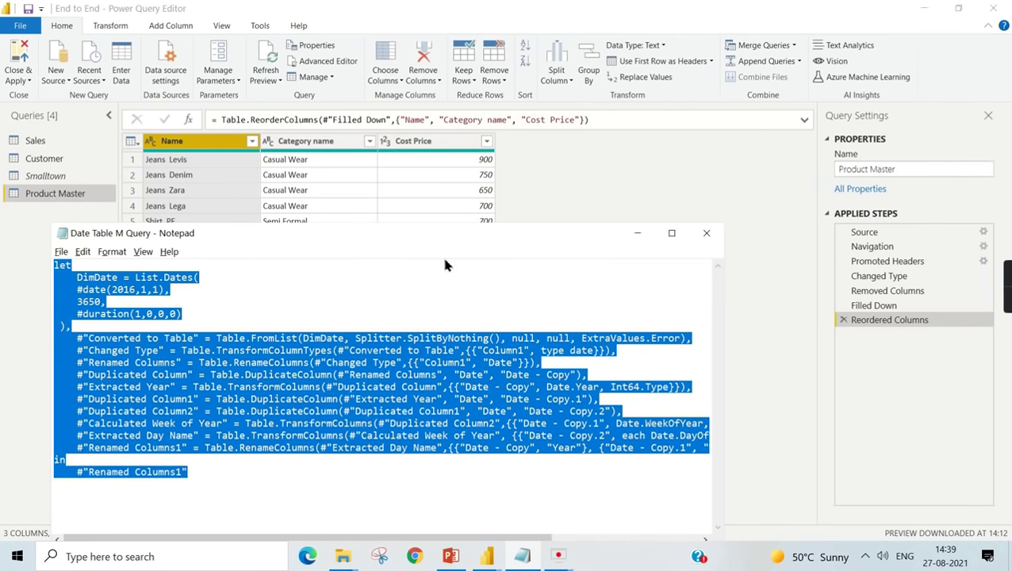
{"action": "left_click", "coordinate": [638, 234]}
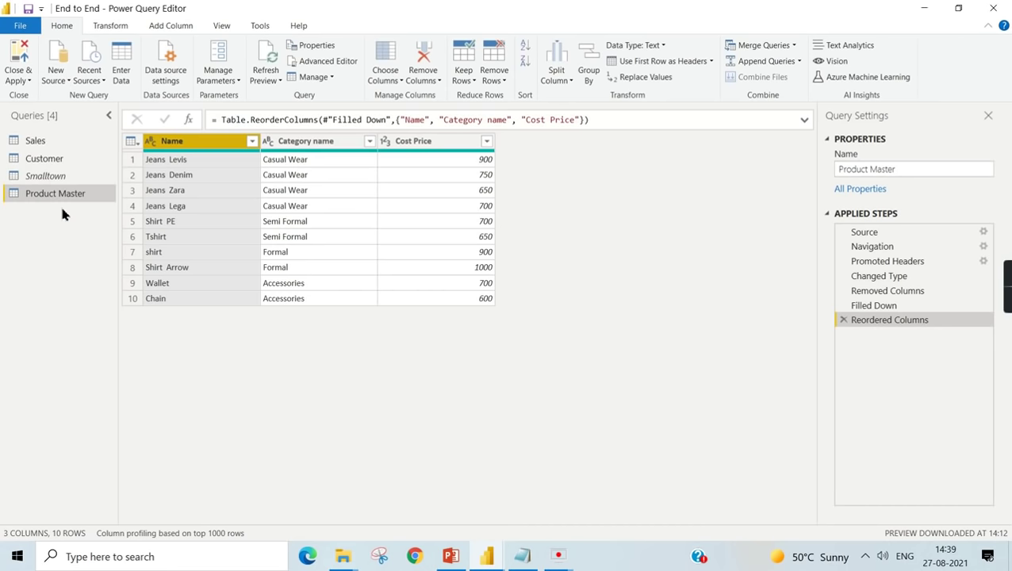
Step: Create a blank query and paste the date table M script into its code
{"action": "left_click", "coordinate": [92, 80]}
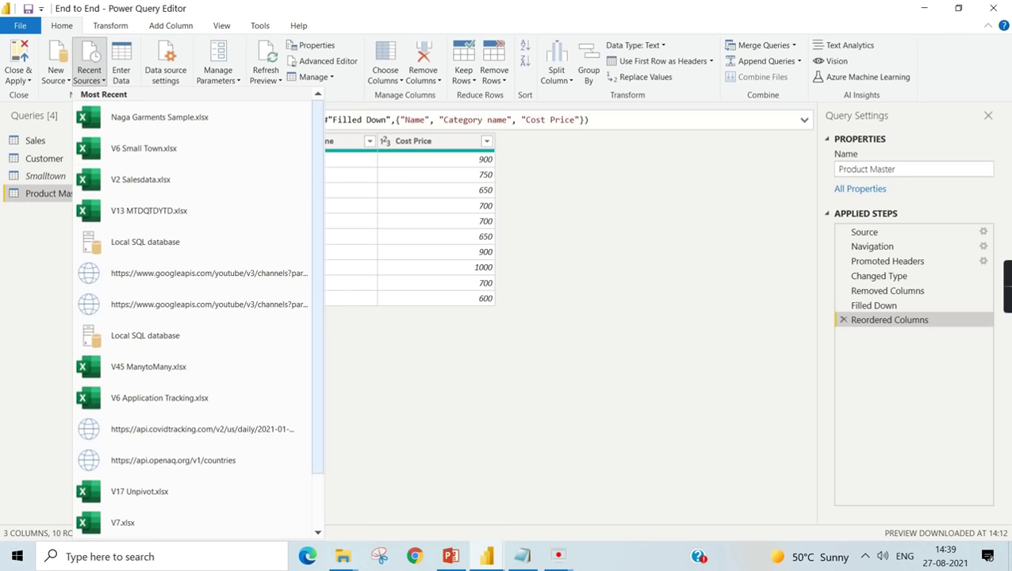
{"action": "left_click", "coordinate": [23, 329]}
{"action": "left_click", "coordinate": [62, 81]}
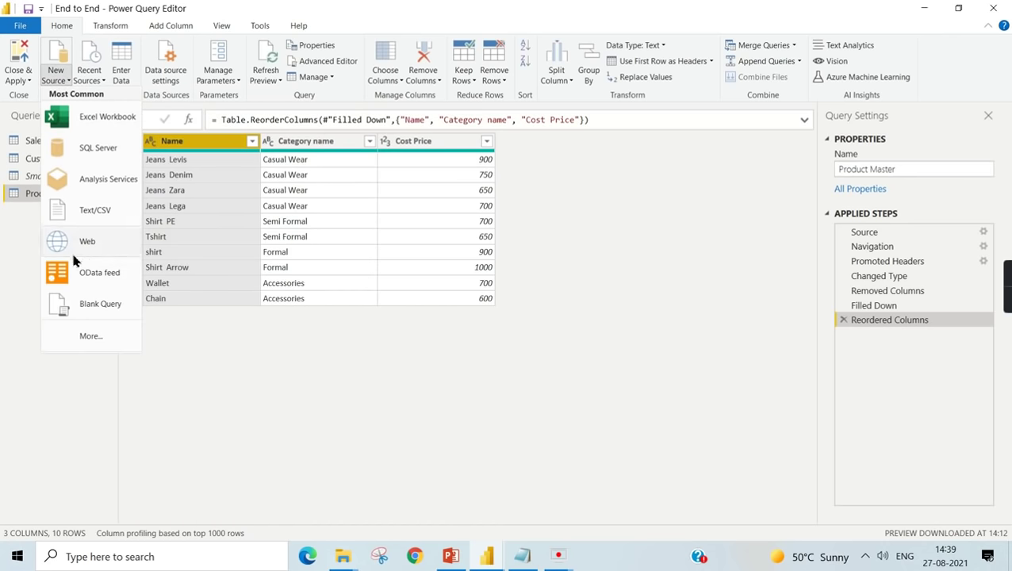
{"action": "left_click", "coordinate": [90, 308]}
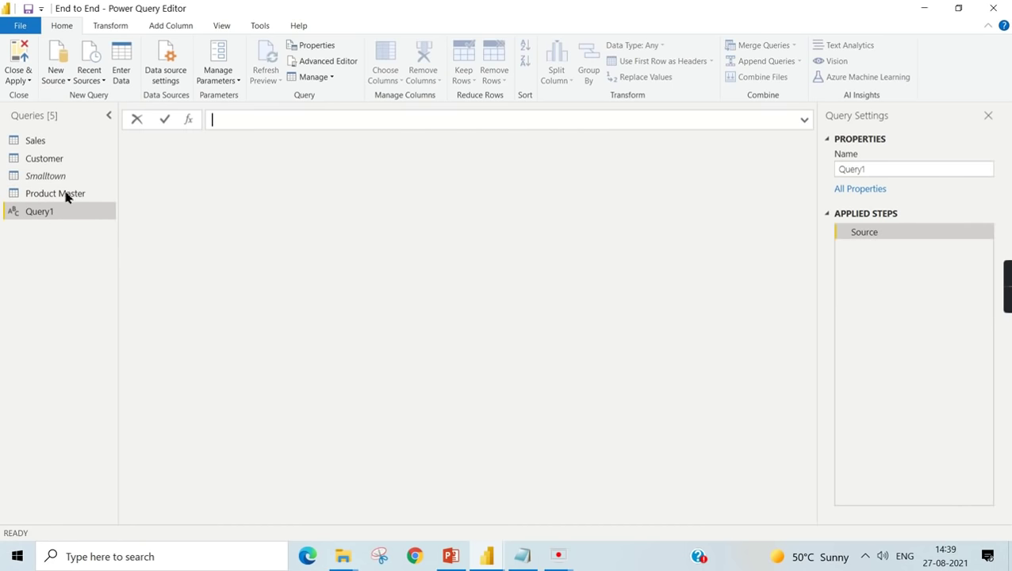
{"action": "left_click", "coordinate": [322, 61]}
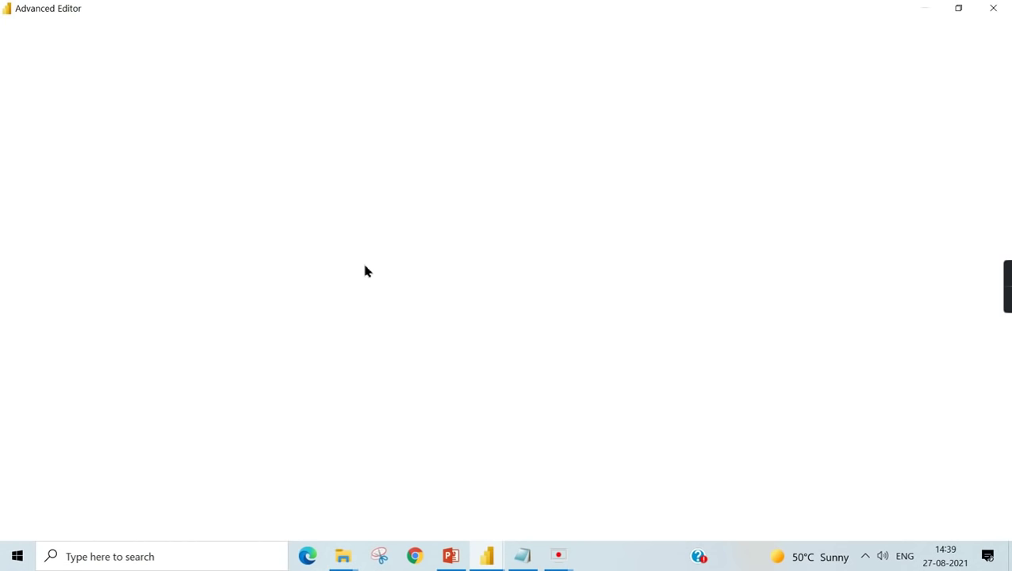
{"action": "key", "text": "ctrl+a"}
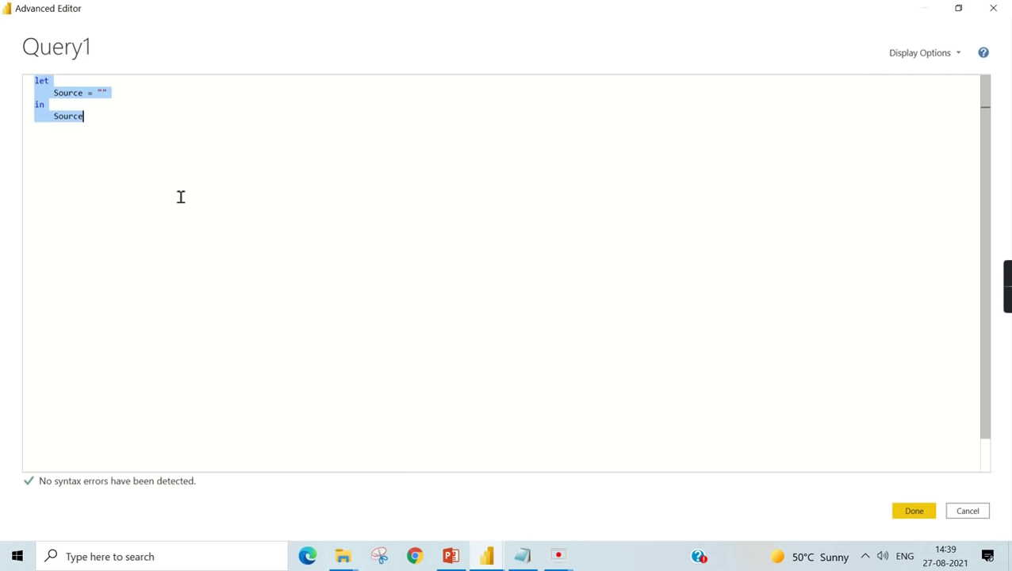
{"action": "key", "text": "ctrl+v"}
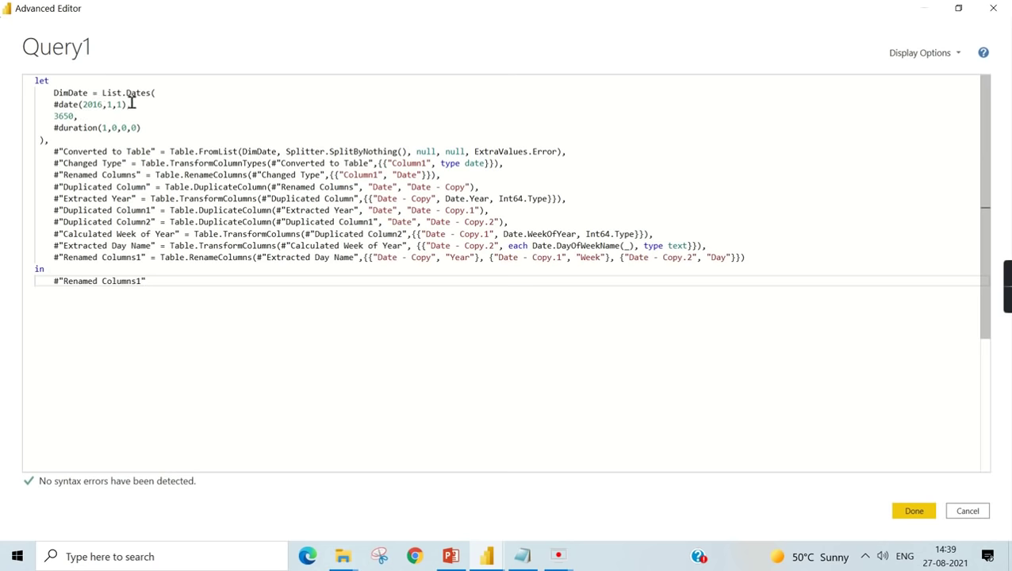
Step: Keep the 3650-day span from 2016, save the query, and rename Query1 to Dim Date
{"action": "double_click", "coordinate": [67, 116]}
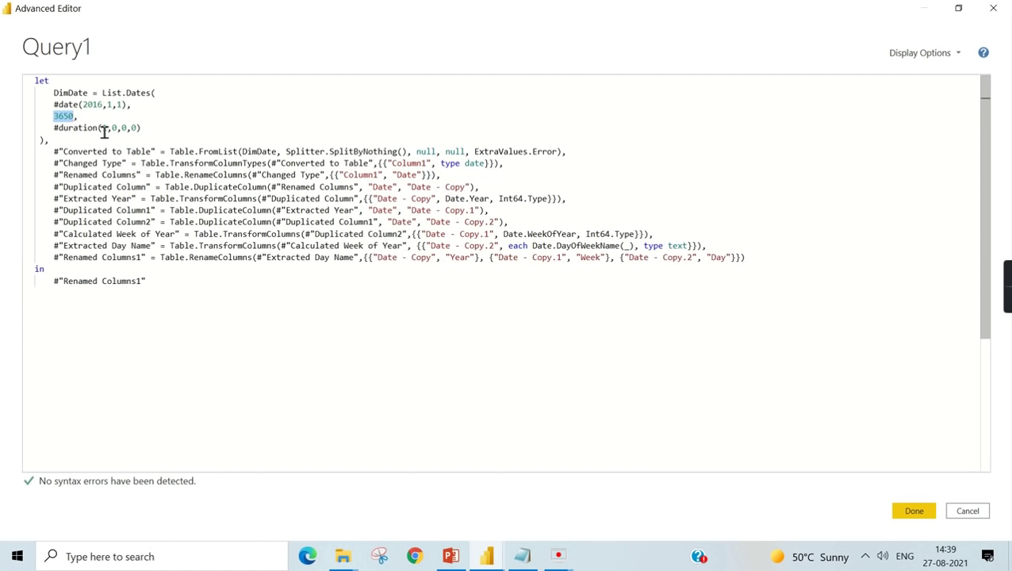
{"action": "left_click", "coordinate": [915, 512]}
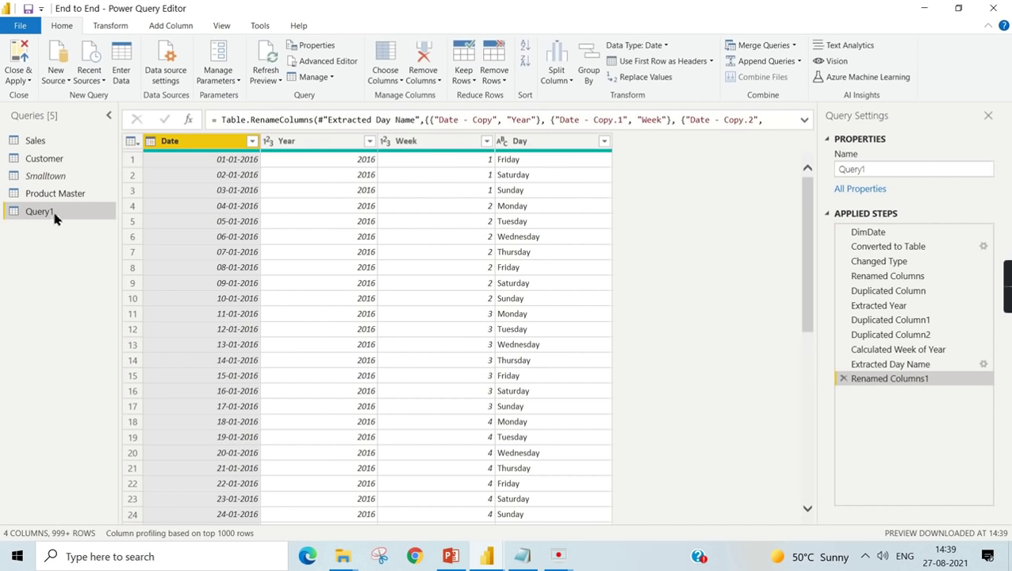
{"action": "double_click", "coordinate": [54, 217]}
{"action": "type", "text": "Dim Date"}
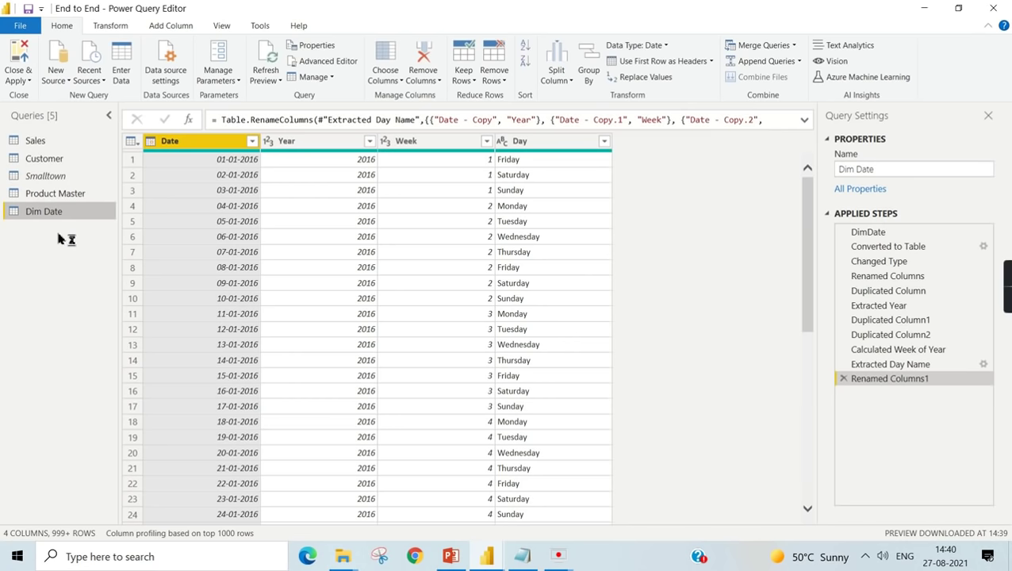
Step: Rename the Customer query to DimCustomer
{"action": "left_click", "coordinate": [54, 159]}
{"action": "left_click", "coordinate": [28, 158]}
{"action": "left_click", "coordinate": [28, 159]}
{"action": "type", "text": "Dim"}
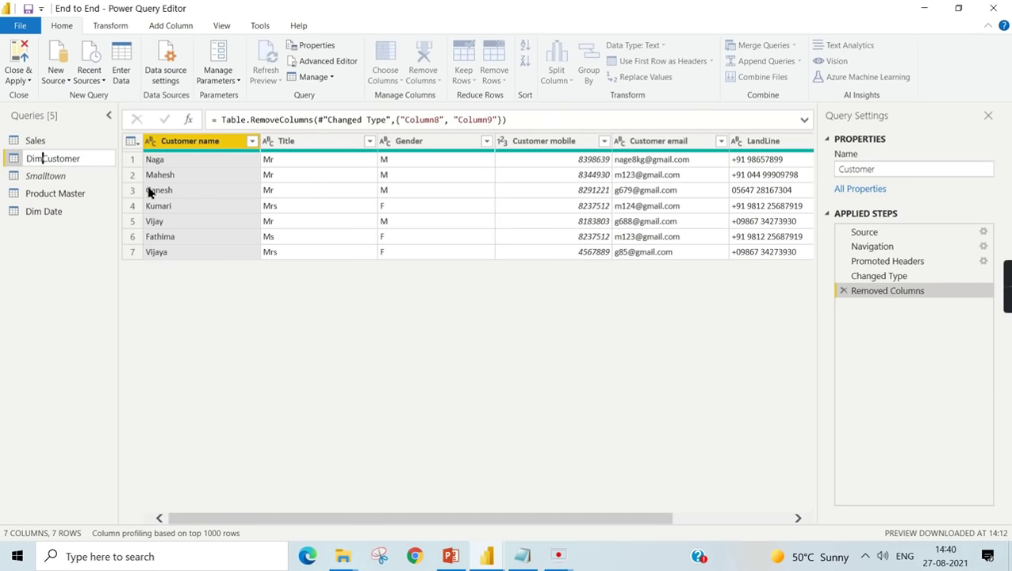
{"action": "key", "text": "Return"}
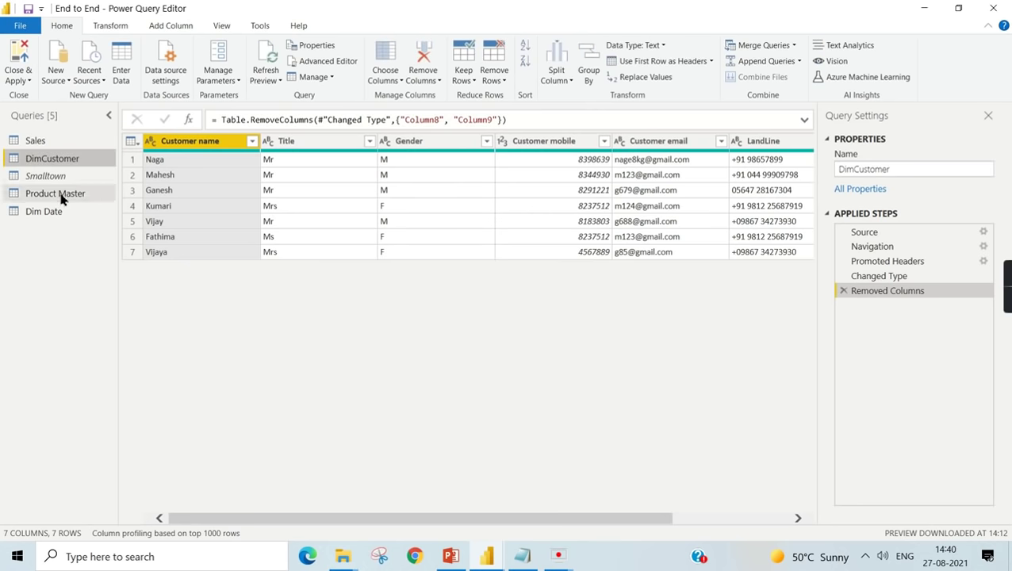
Step: Rename the Product Master query to Dim ProductMaster
{"action": "left_click", "coordinate": [61, 195]}
{"action": "double_click", "coordinate": [62, 195]}
{"action": "left_click", "coordinate": [72, 199]}
{"action": "key", "text": "Home"}
{"action": "type", "text": "Dim"}
{"action": "key", "text": "Right"}
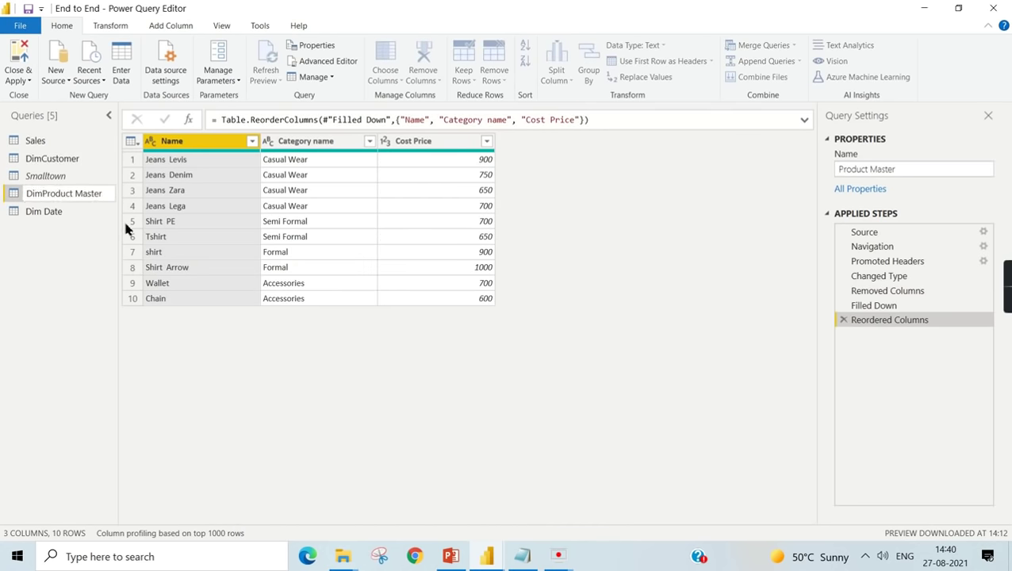
{"action": "key", "text": "Return"}
{"action": "key", "text": "BackSpace"}
{"action": "key", "text": "Return"}
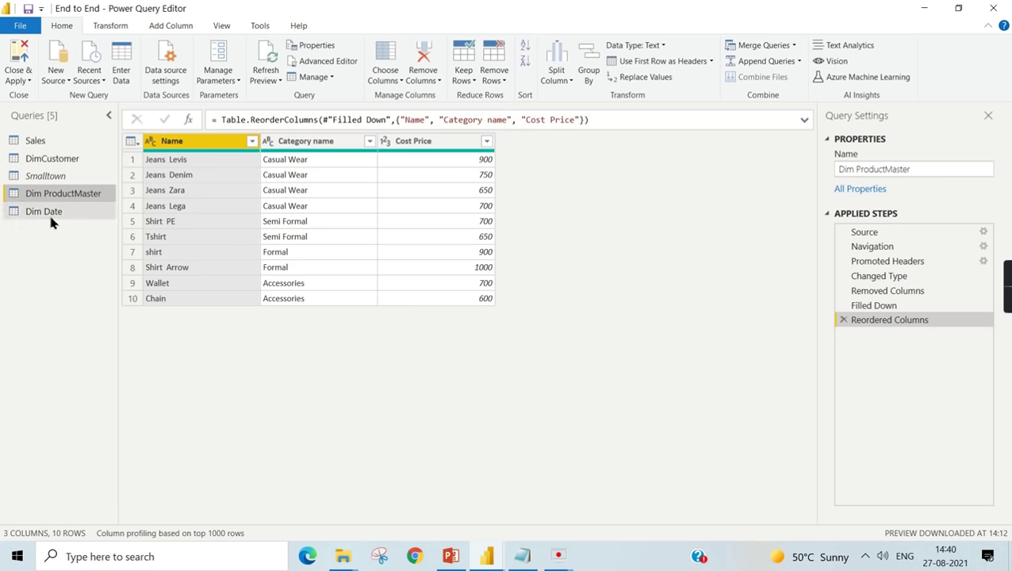
Step: Correct the customer query name to Dim Customer
{"action": "left_click", "coordinate": [51, 160]}
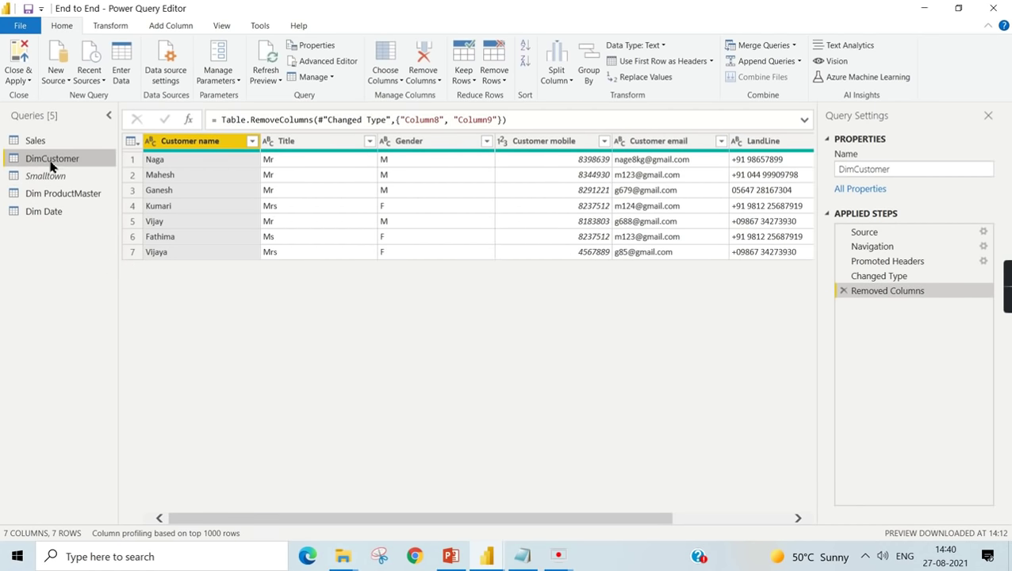
{"action": "left_click", "coordinate": [52, 161]}
{"action": "left_click", "coordinate": [43, 159]}
{"action": "key", "text": "Return"}
Step: Close Power Query Editor and apply the query changes
{"action": "left_click", "coordinate": [55, 83]}
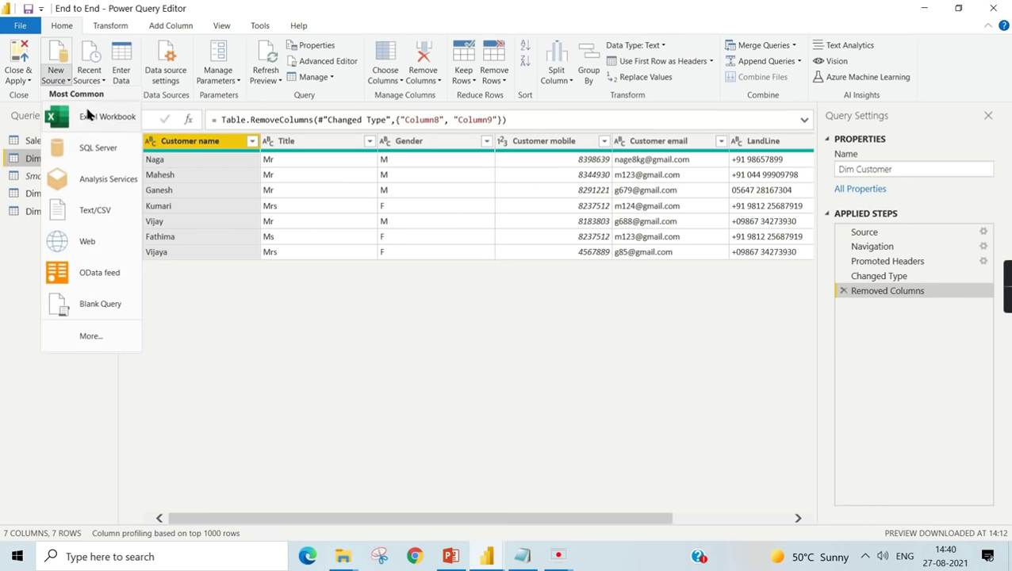
{"action": "left_click", "coordinate": [234, 309]}
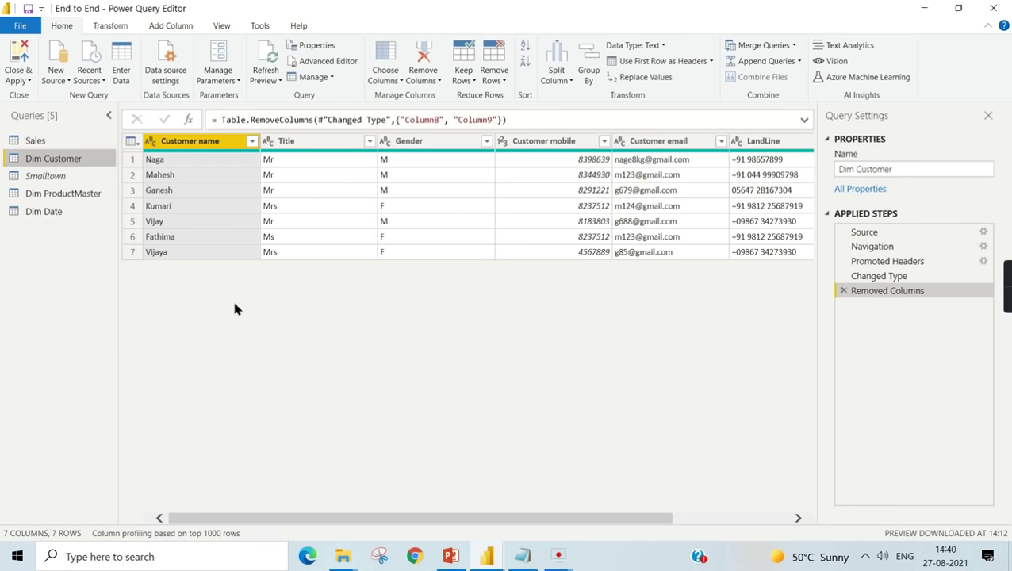
{"action": "left_click", "coordinate": [18, 80]}
{"action": "left_click", "coordinate": [40, 96]}
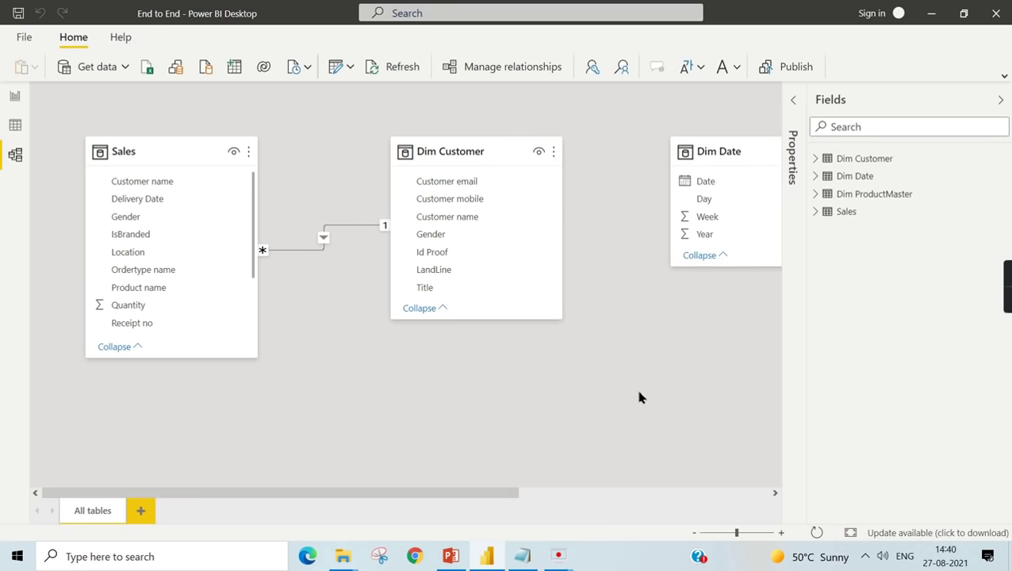
Step: Relate Sales[Sale date] to Dim Date[Date]
{"action": "left_click_drag", "start_coordinate": [727, 142], "coordinate": [399, 323]}
{"action": "left_click_drag", "start_coordinate": [536, 136], "coordinate": [255, 319]}
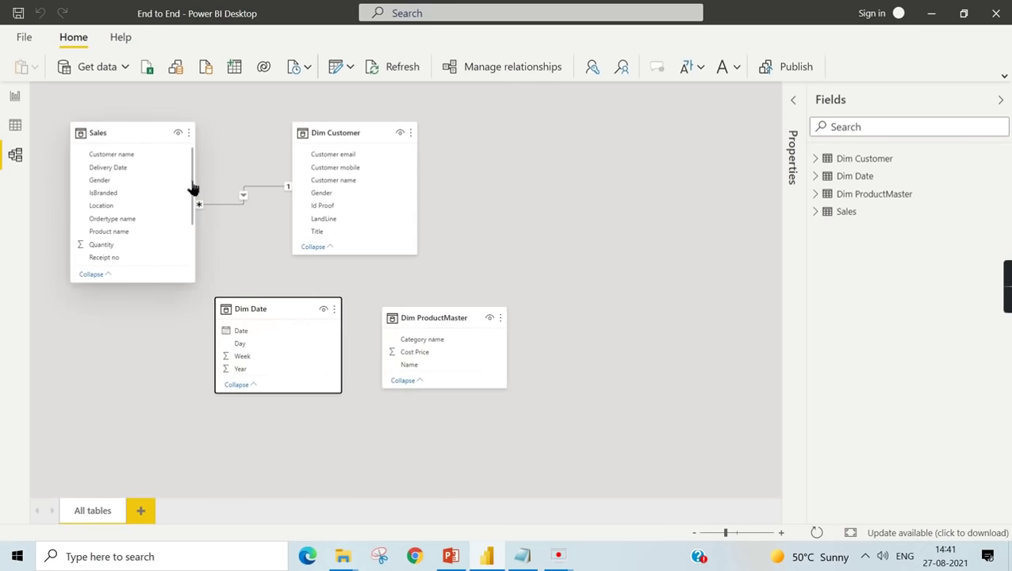
{"action": "scroll", "coordinate": [126, 203], "scroll_direction": "down", "scroll_amount": 3}
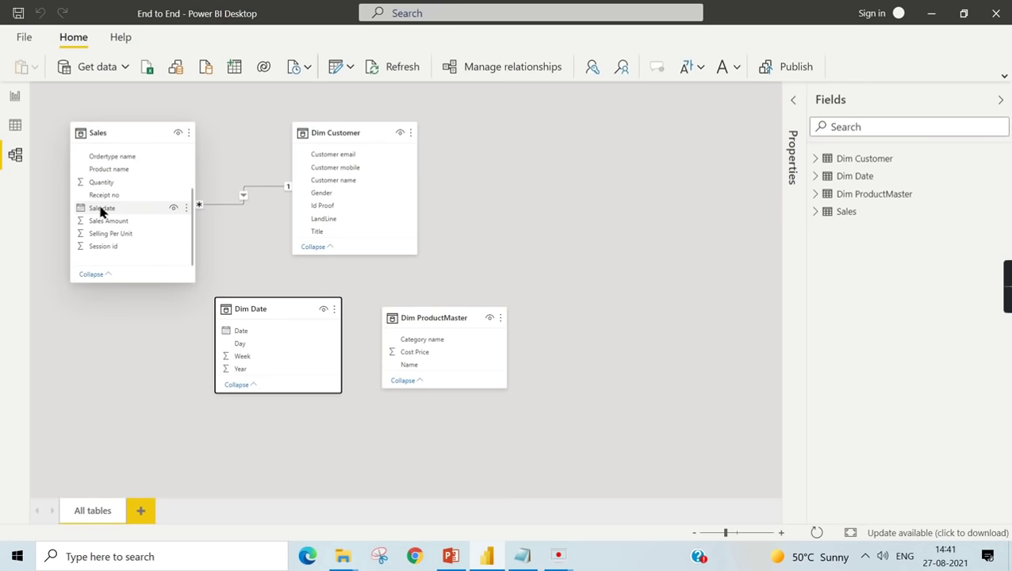
{"action": "left_click_drag", "start_coordinate": [100, 208], "coordinate": [245, 335]}
{"action": "left_click_drag", "start_coordinate": [99, 208], "coordinate": [363, 338]}
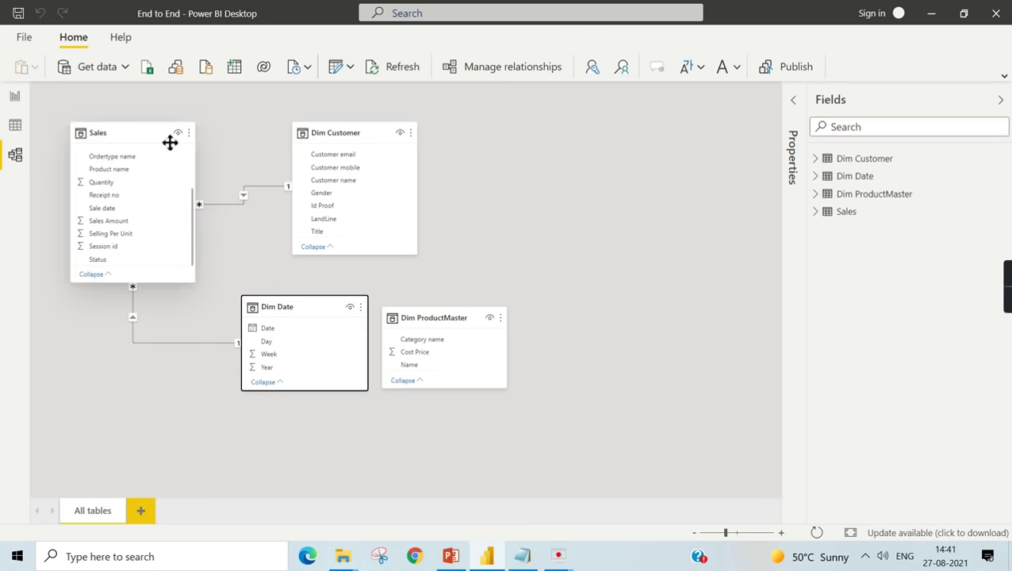
Step: Rearrange the table cards and enlarge the Dim ProductMaster card
{"action": "left_click_drag", "start_coordinate": [458, 330], "coordinate": [187, 174]}
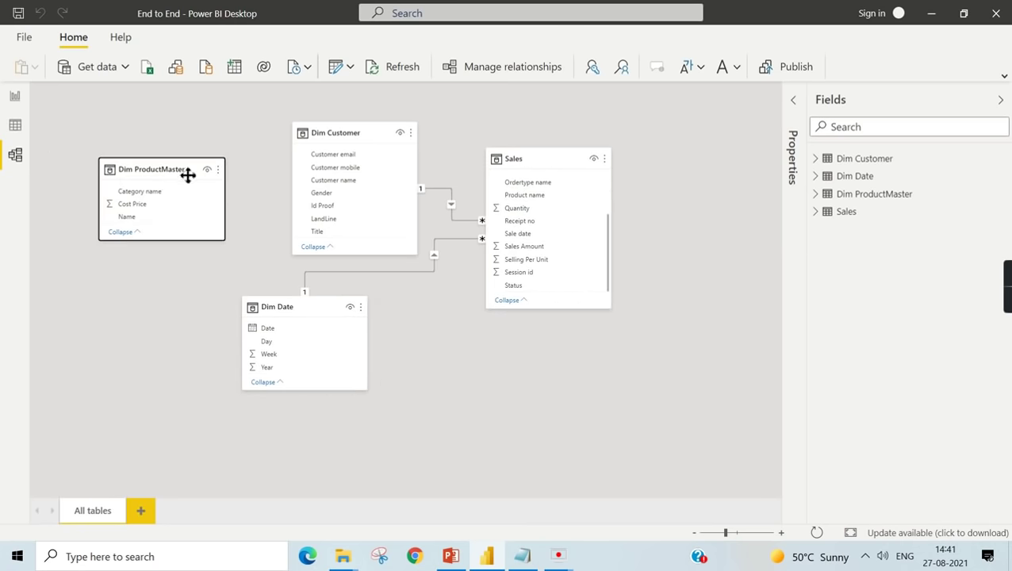
{"action": "left_click_drag", "start_coordinate": [336, 136], "coordinate": [657, 289]}
{"action": "left_click_drag", "start_coordinate": [517, 153], "coordinate": [381, 125]}
{"action": "left_click_drag", "start_coordinate": [291, 312], "coordinate": [262, 375]}
{"action": "left_click_drag", "start_coordinate": [185, 171], "coordinate": [215, 145]}
{"action": "left_click_drag", "start_coordinate": [255, 214], "coordinate": [277, 271]}
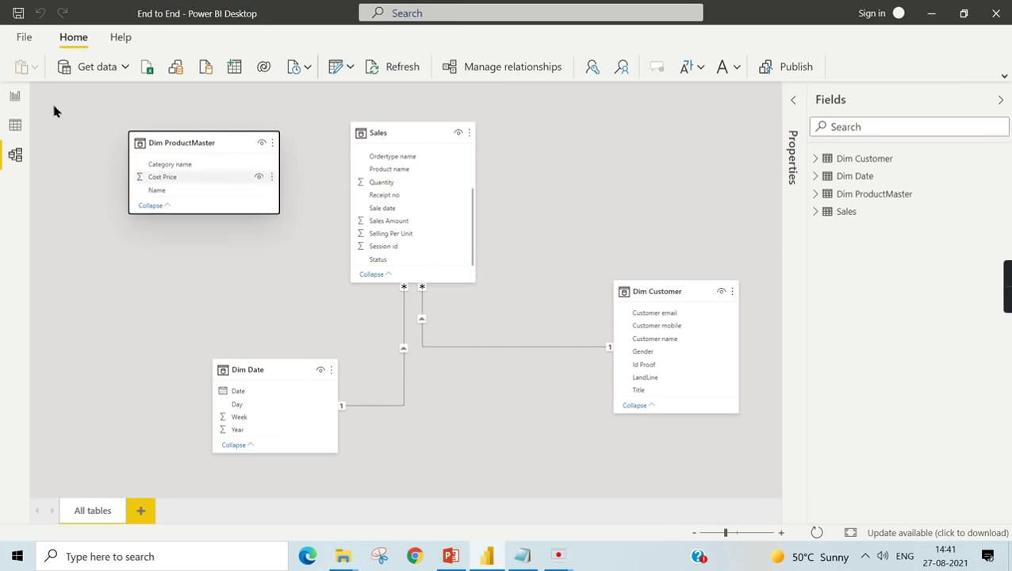
{"action": "left_click_drag", "start_coordinate": [194, 215], "coordinate": [225, 270]}
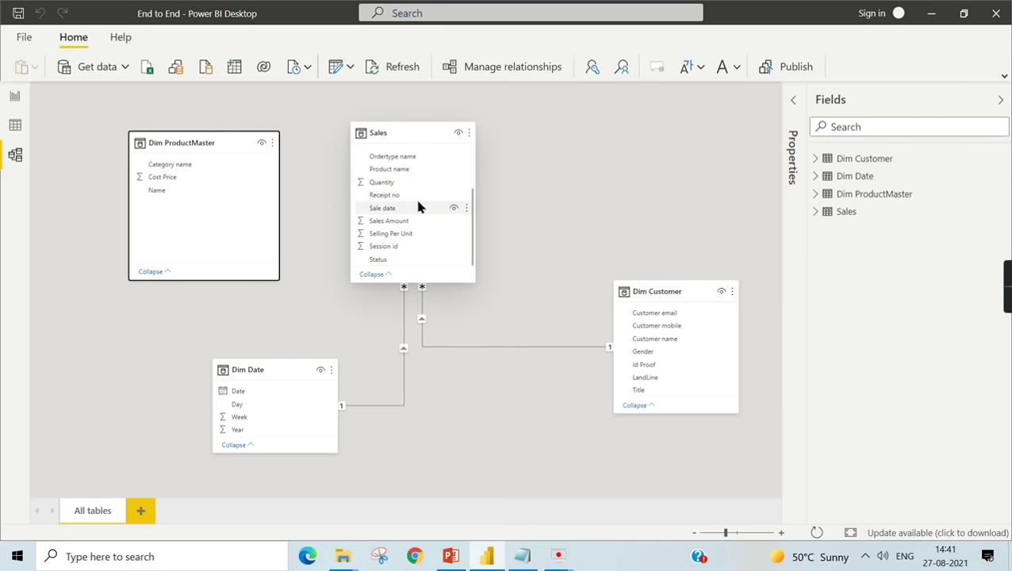
Step: Relate Dim ProductMaster[Name] to Sales[Product name] and tidy the card positions
{"action": "left_click_drag", "start_coordinate": [154, 193], "coordinate": [402, 170]}
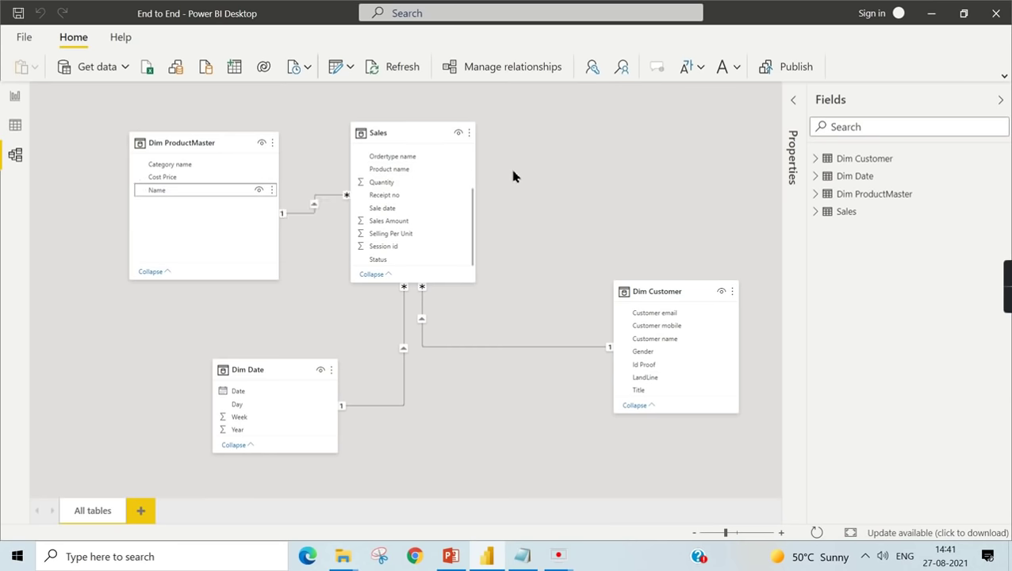
{"action": "left_click_drag", "start_coordinate": [251, 163], "coordinate": [191, 154]}
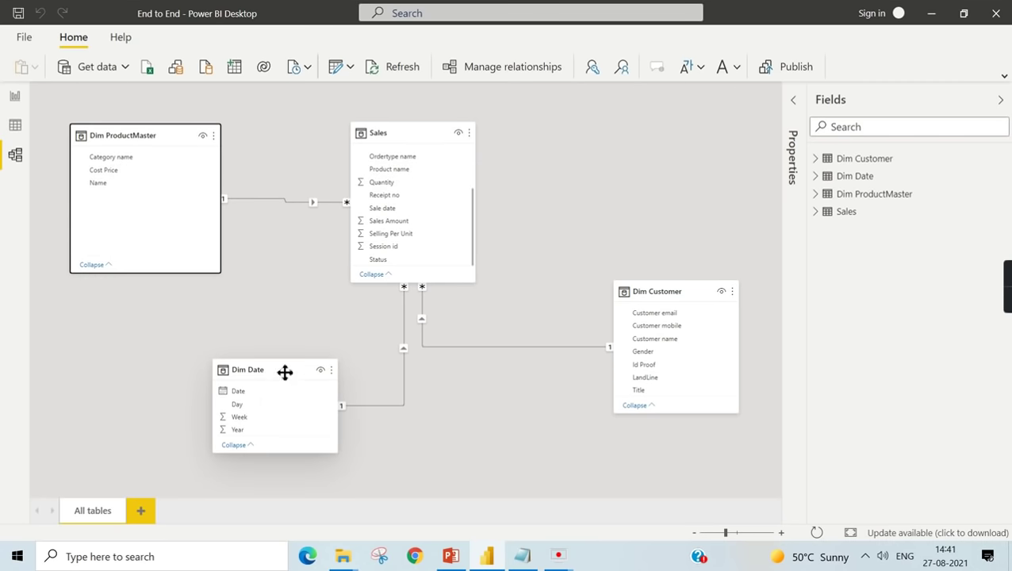
{"action": "left_click_drag", "start_coordinate": [285, 375], "coordinate": [223, 390]}
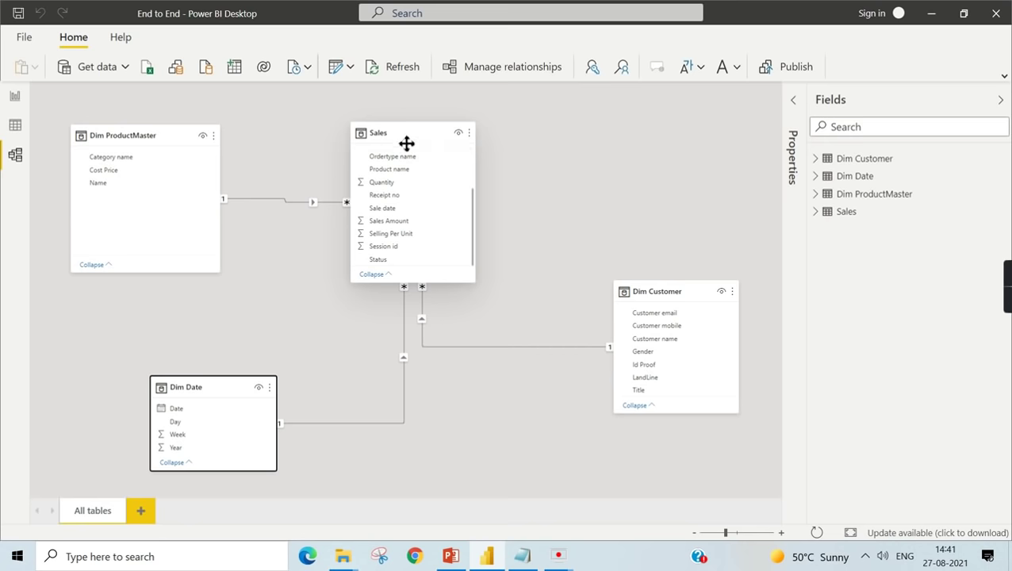
Step: Delete the Sales Amount by Sale date chart from the report page
{"action": "left_click", "coordinate": [14, 97]}
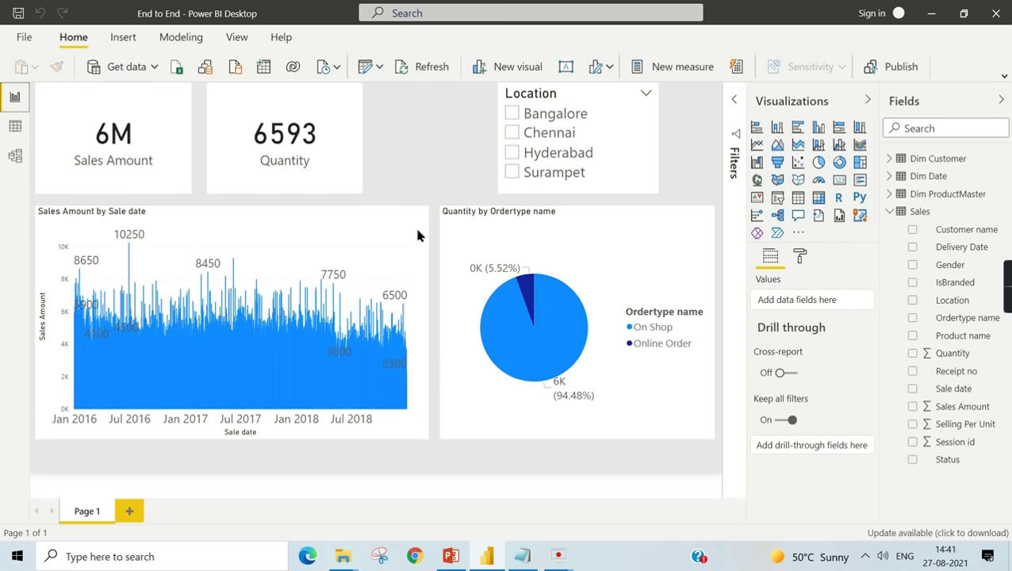
{"action": "left_click", "coordinate": [342, 226]}
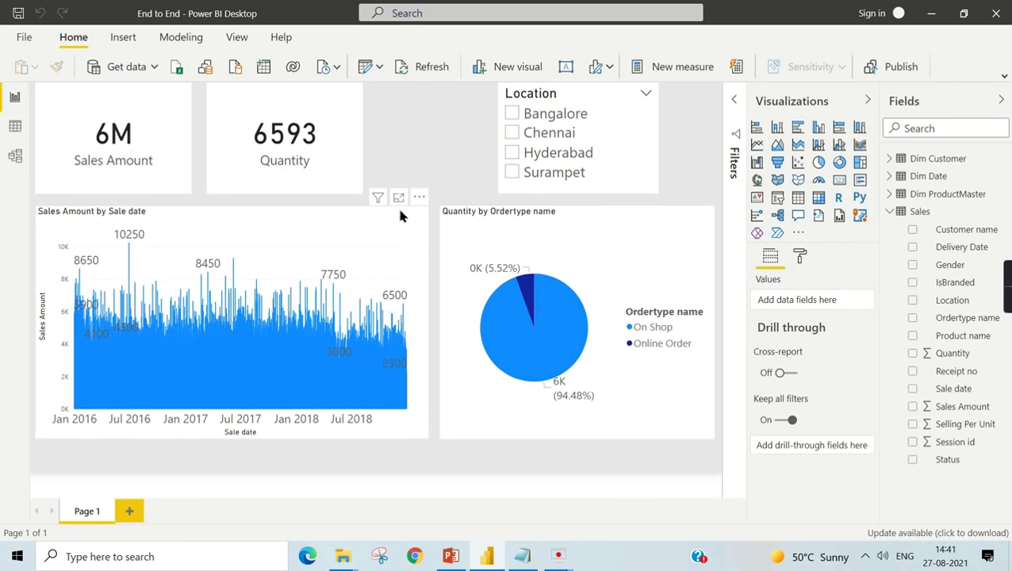
{"action": "key", "text": "Delete"}
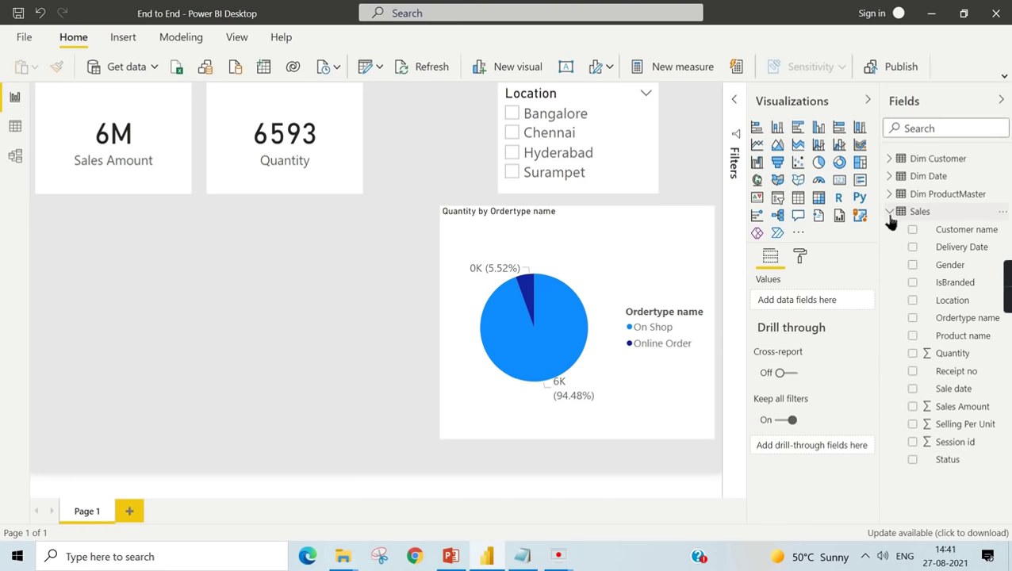
Step: Build a pie chart of Sales Quantity by Dim ProductMaster Category name
{"action": "left_click", "coordinate": [889, 210]}
{"action": "left_click", "coordinate": [892, 195]}
{"action": "left_click", "coordinate": [914, 213]}
{"action": "left_click_drag", "start_coordinate": [192, 439], "coordinate": [375, 459]}
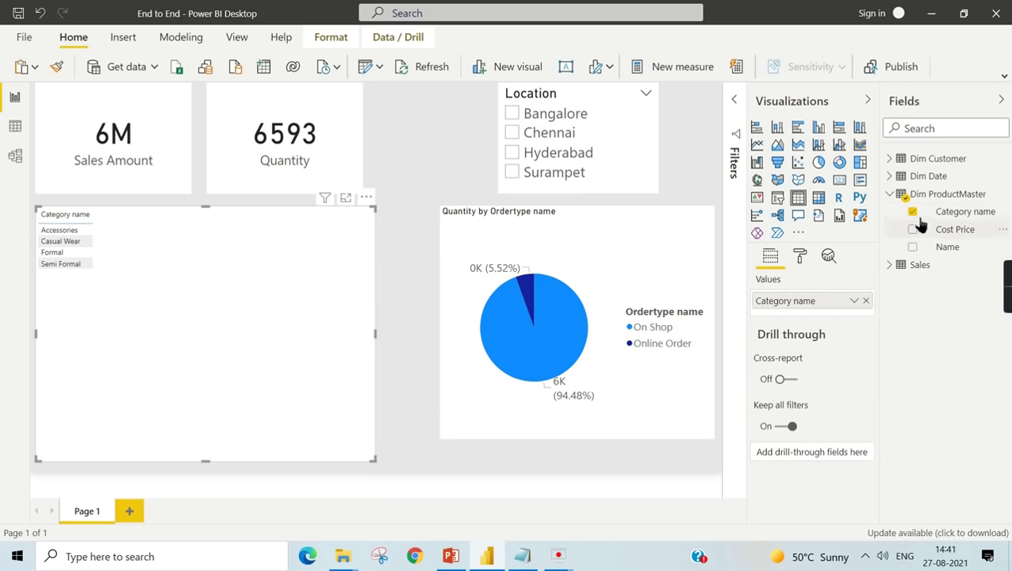
{"action": "left_click", "coordinate": [890, 194]}
{"action": "left_click", "coordinate": [891, 212]}
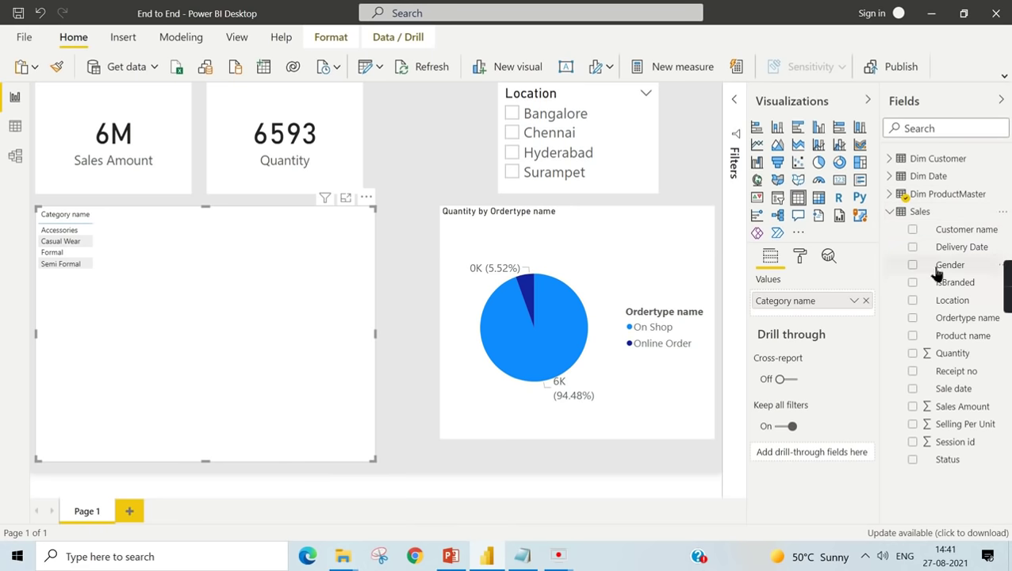
{"action": "left_click", "coordinate": [913, 352]}
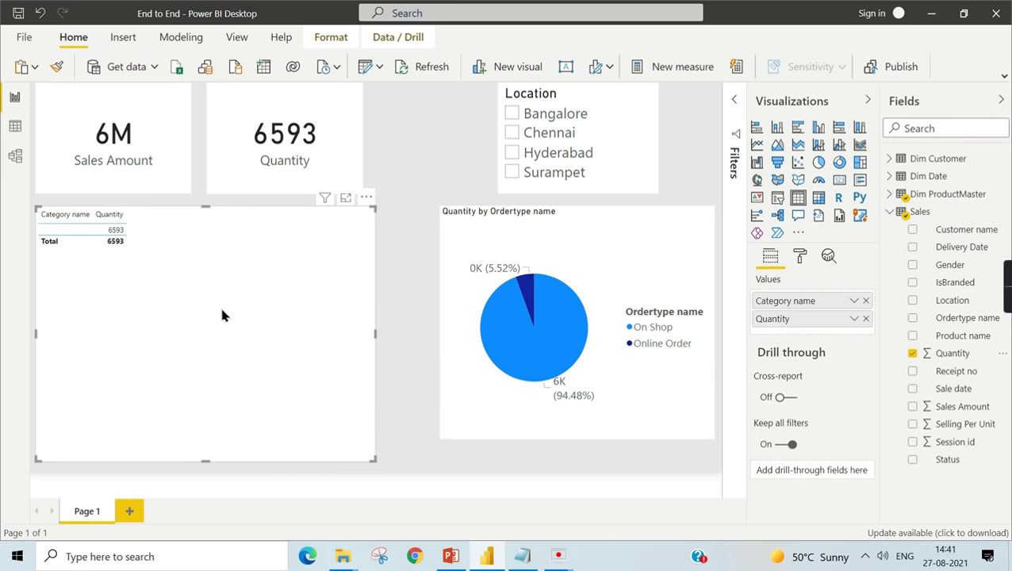
{"action": "left_click", "coordinate": [818, 163]}
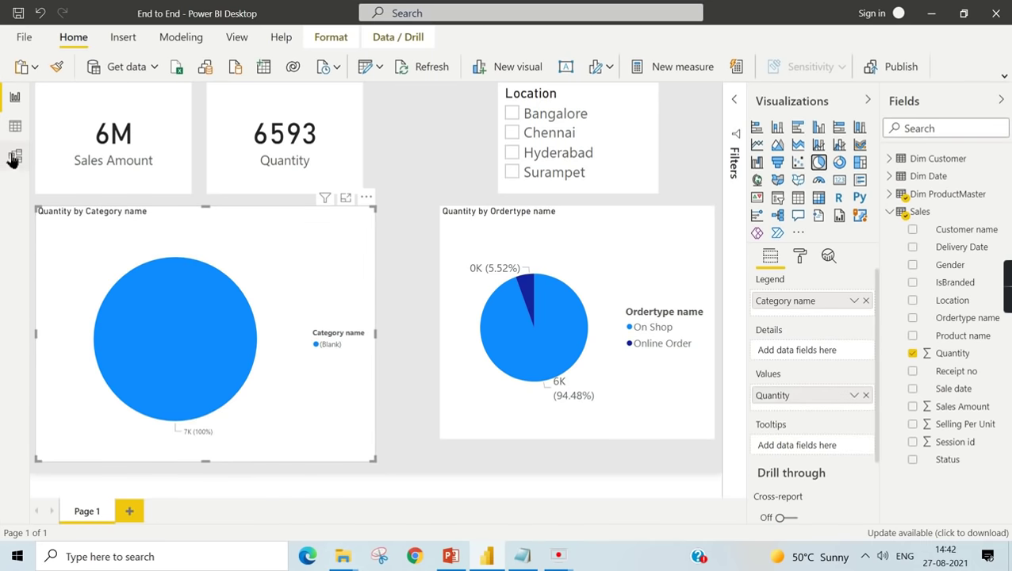
{"action": "left_click", "coordinate": [14, 155]}
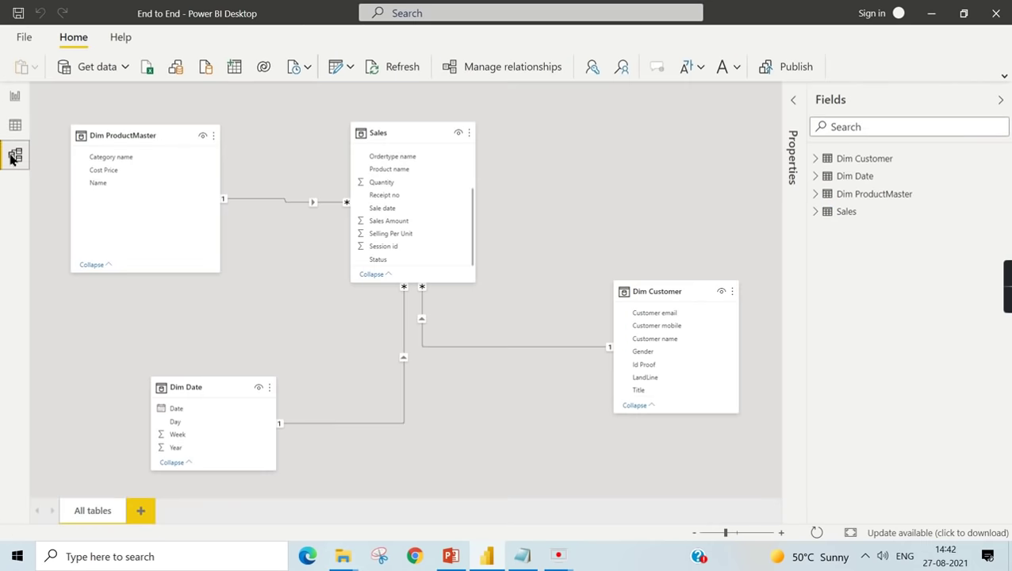
Step: Inspect the Sales–Dim ProductMaster relationship, cancel unchanged, and return to the report page
{"action": "double_click", "coordinate": [277, 202]}
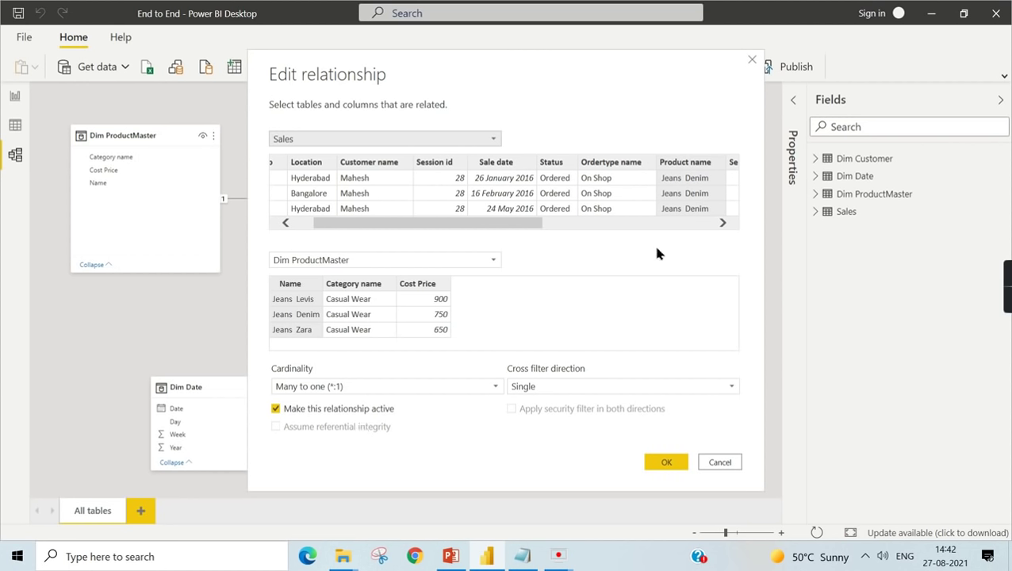
{"action": "left_click", "coordinate": [720, 463]}
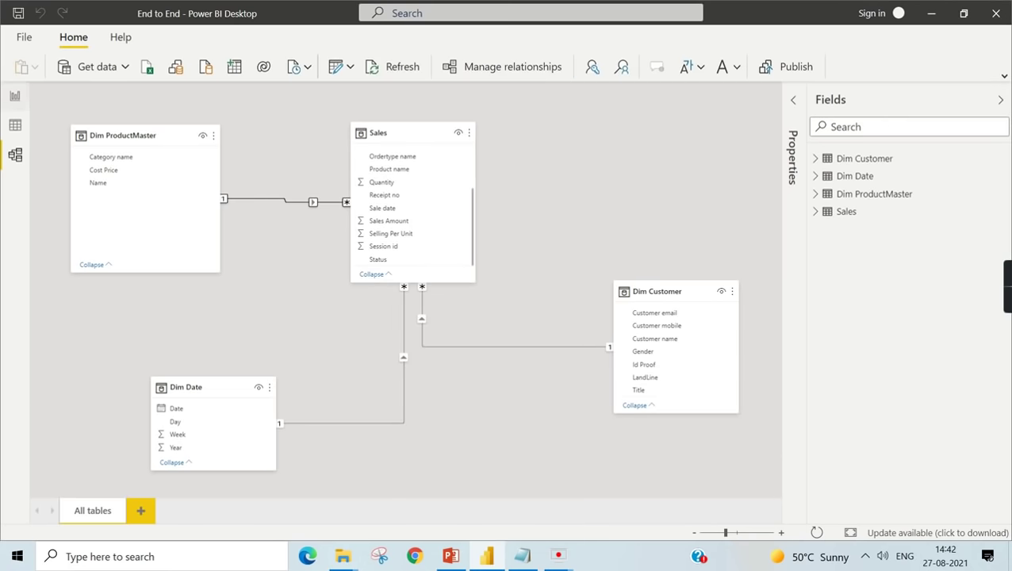
{"action": "left_click", "coordinate": [14, 96]}
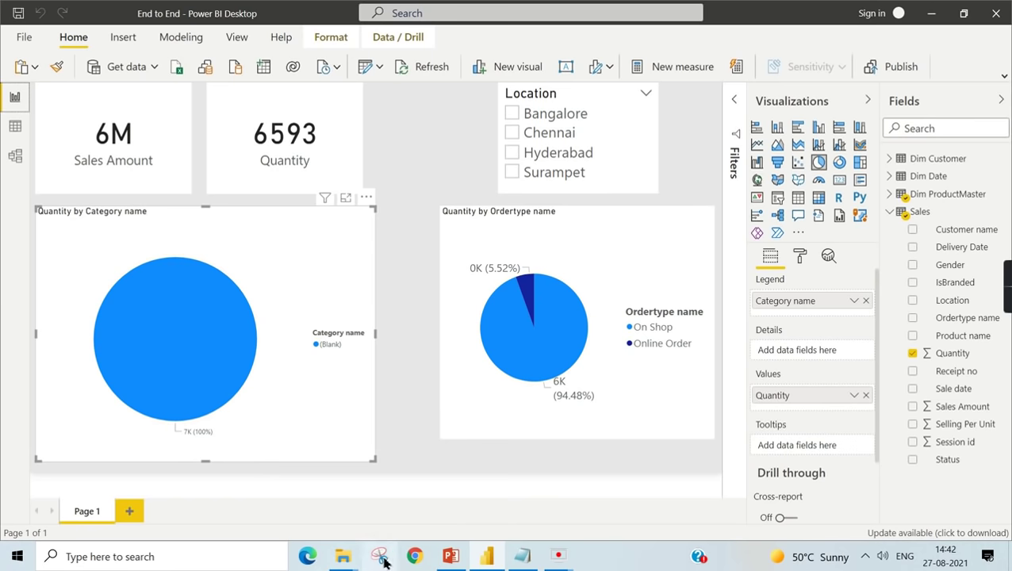
Step: Open the Naga Garments Sample file, then launch Power Query Editor via Transform data
{"action": "mouse_move", "coordinate": [349, 555]}
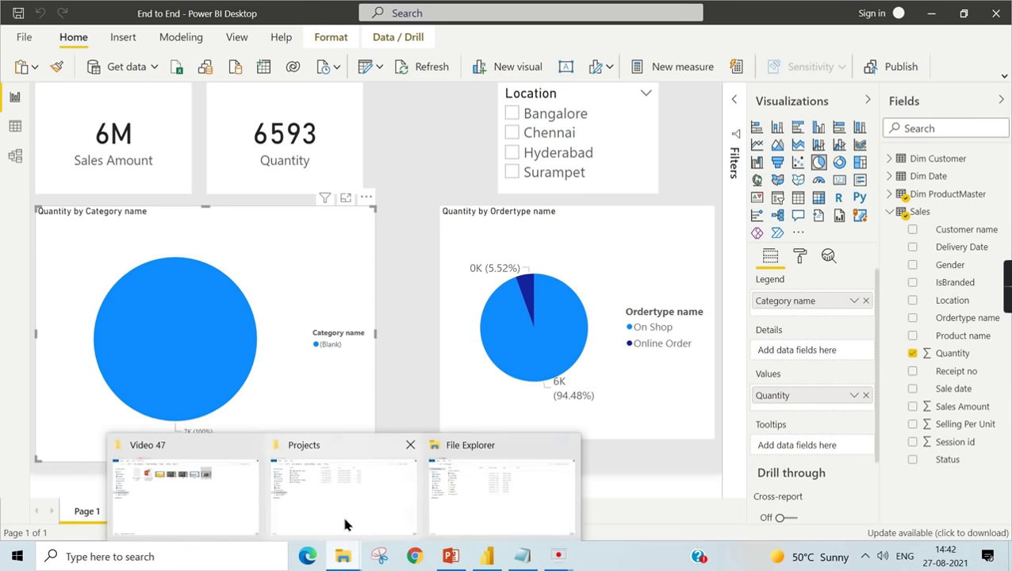
{"action": "left_click", "coordinate": [346, 519]}
{"action": "double_click", "coordinate": [194, 99]}
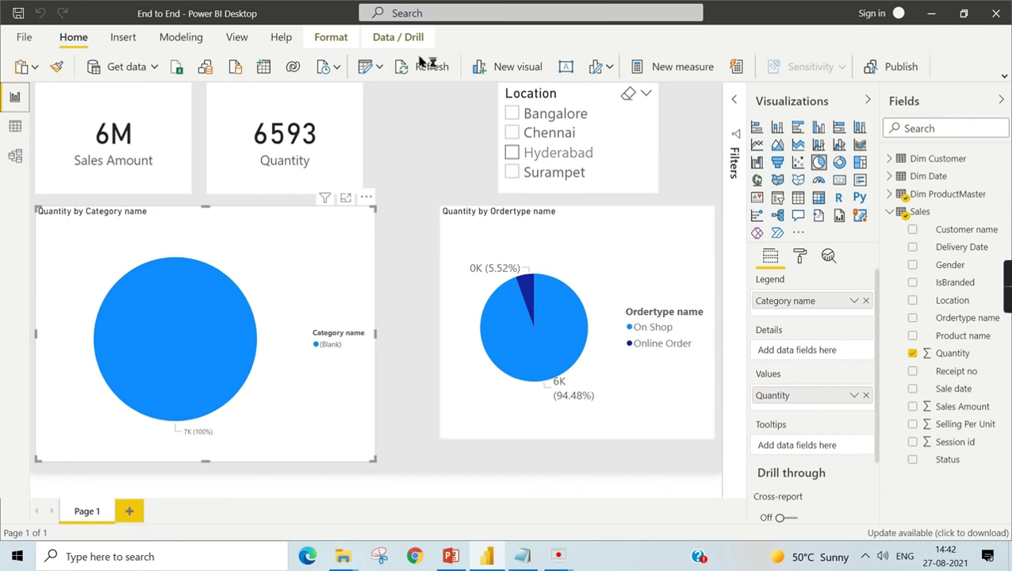
{"action": "left_click", "coordinate": [379, 68]}
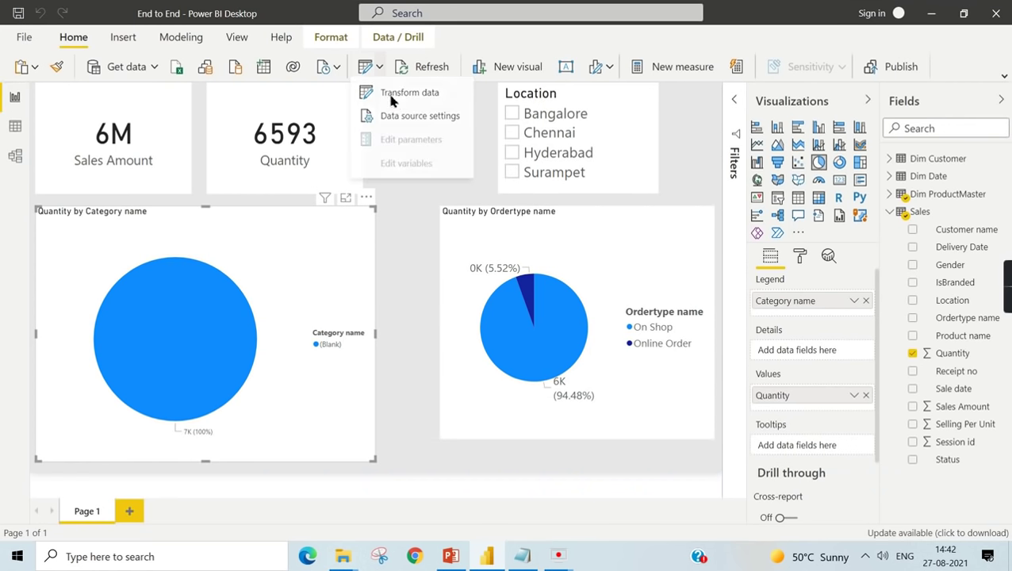
{"action": "left_click", "coordinate": [400, 92]}
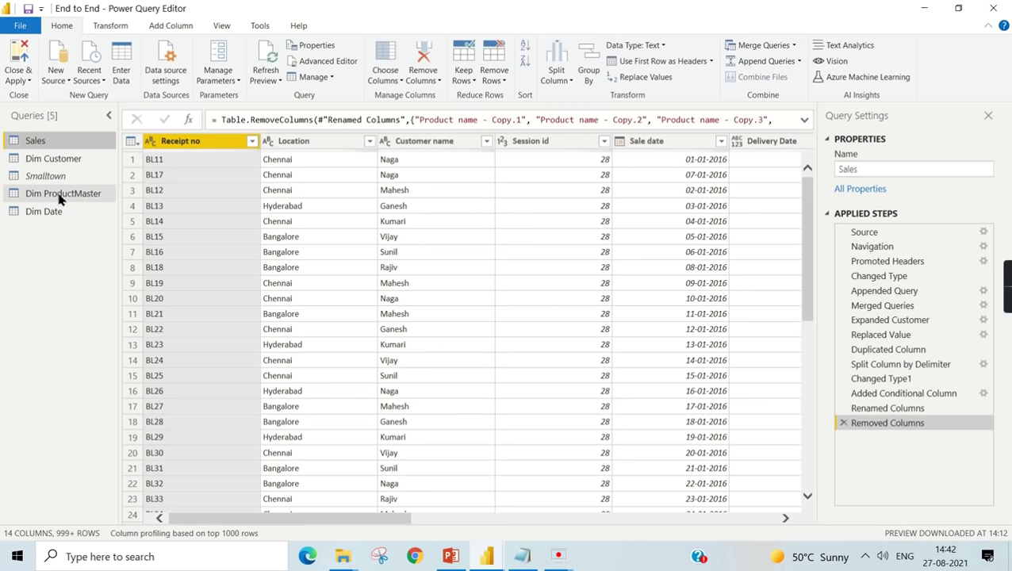
{"action": "left_click", "coordinate": [63, 195]}
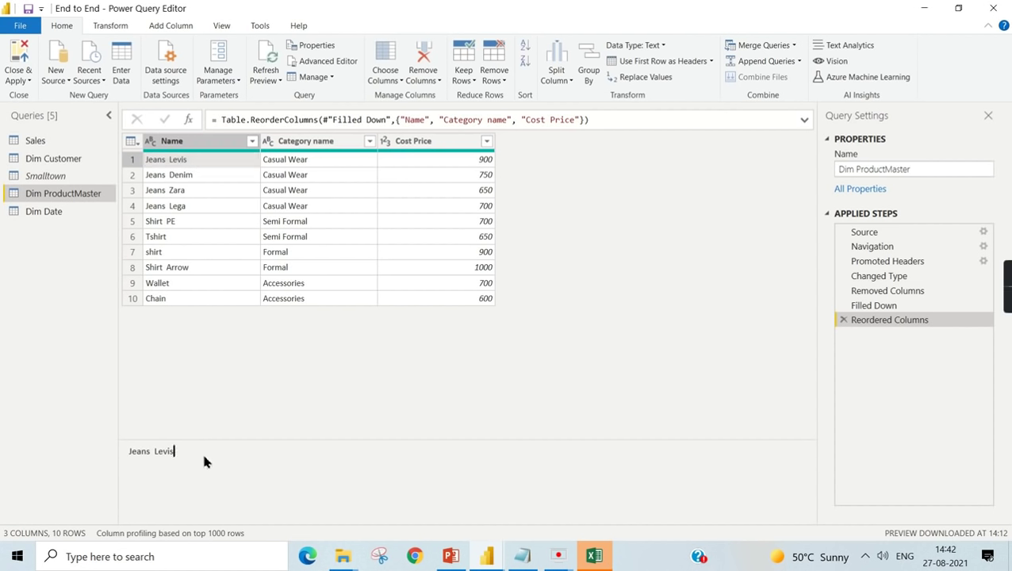
{"action": "triple_click", "coordinate": [167, 455]}
{"action": "left_click", "coordinate": [66, 147]}
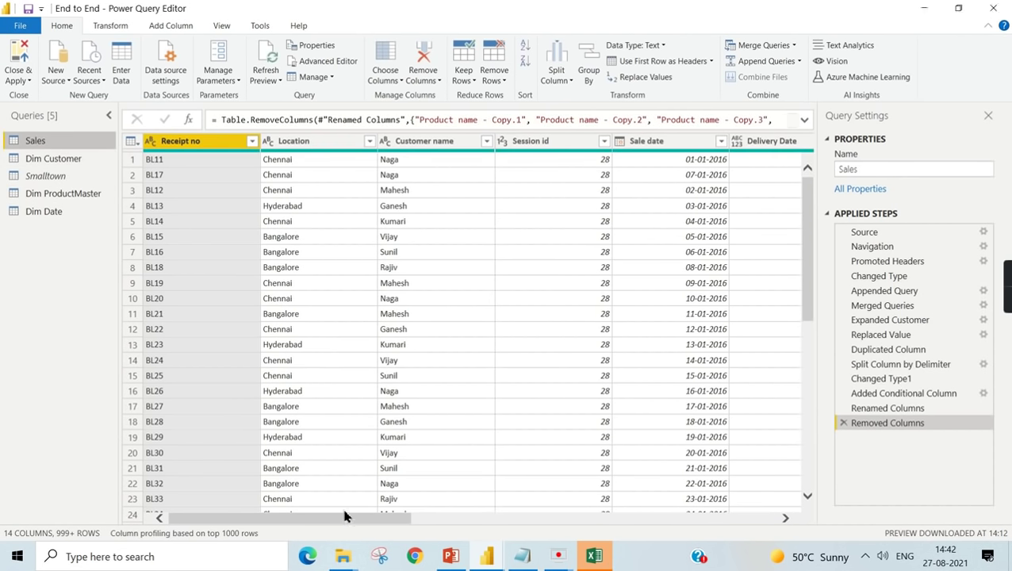
{"action": "left_click_drag", "start_coordinate": [343, 521], "coordinate": [304, 519]}
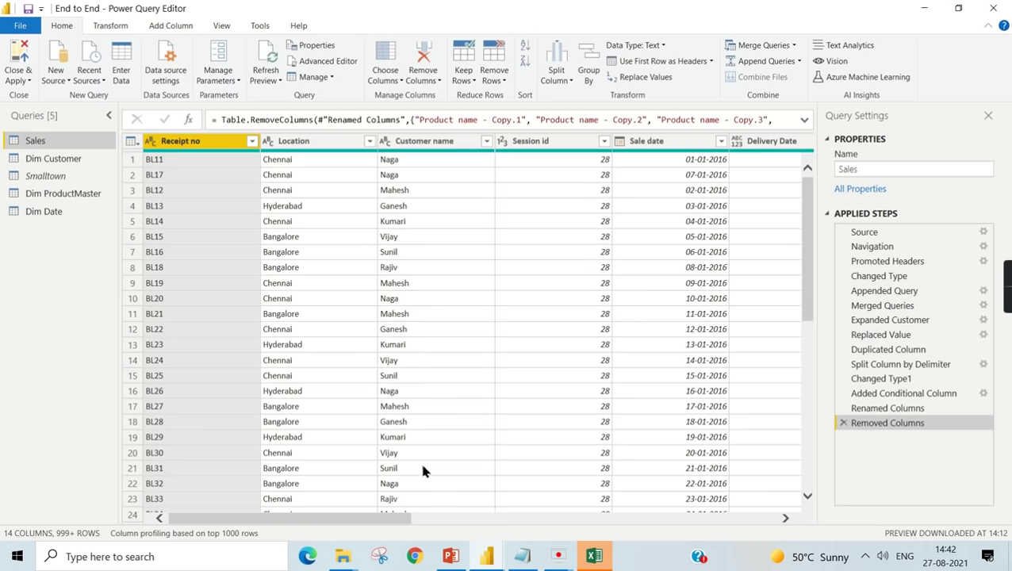
{"action": "left_click_drag", "start_coordinate": [352, 517], "coordinate": [457, 519]}
{"action": "left_click_drag", "start_coordinate": [516, 514], "coordinate": [569, 516]}
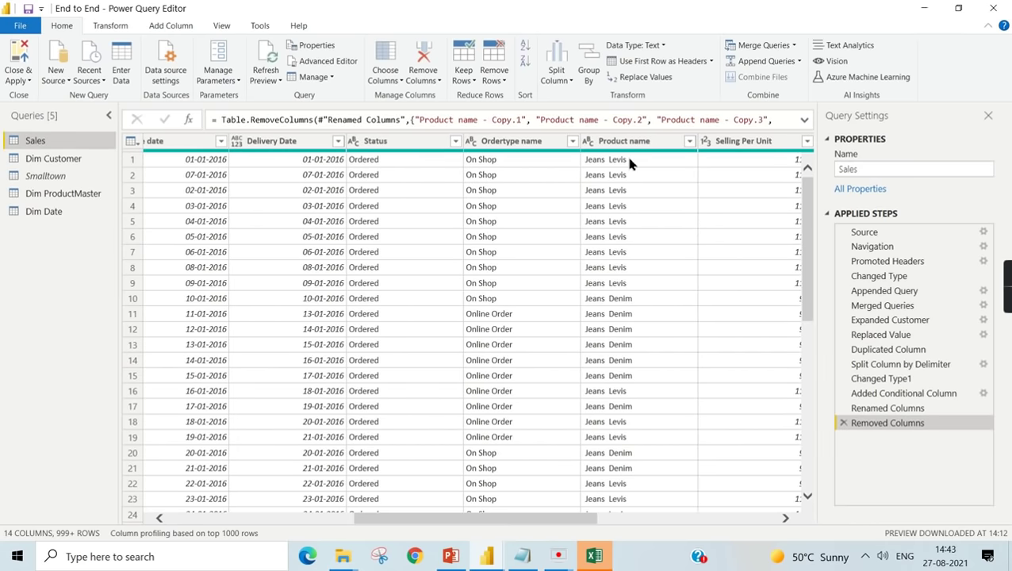
{"action": "left_click", "coordinate": [627, 159]}
{"action": "left_click_drag", "start_coordinate": [245, 457], "coordinate": [119, 460]}
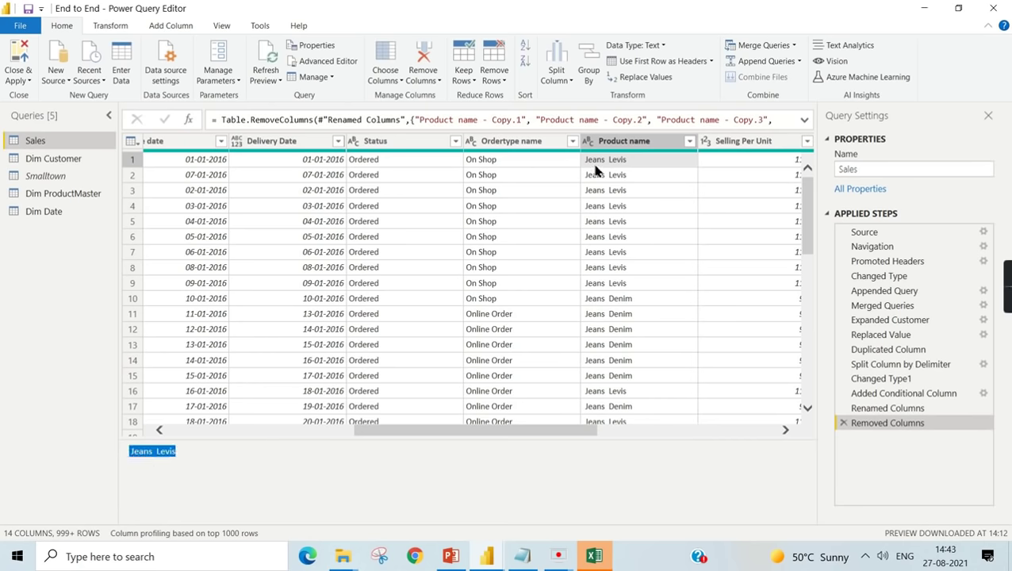
{"action": "left_click", "coordinate": [624, 140]}
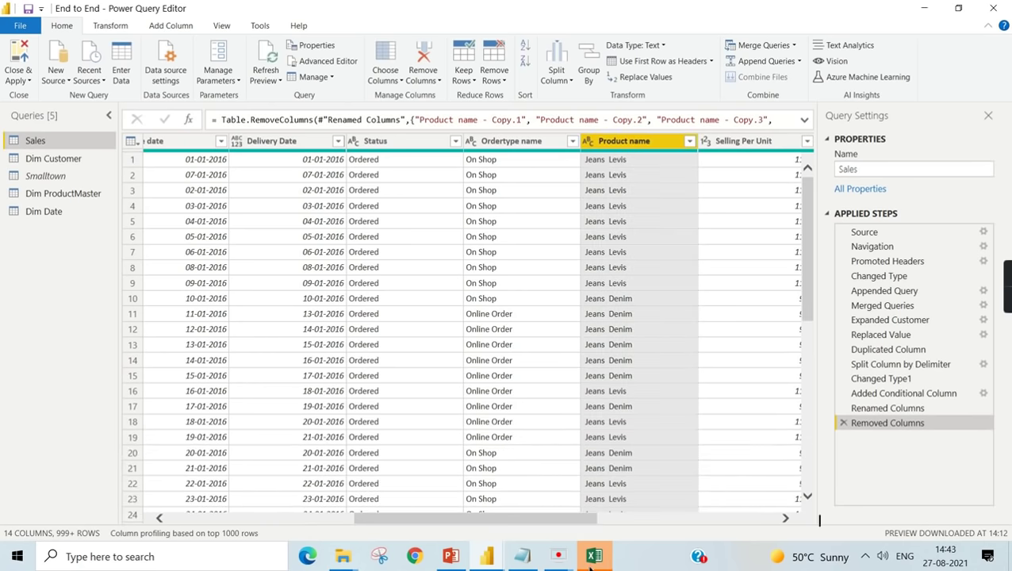
Step: Trim the Sales Product name column, adding a Trimmed Text step
{"action": "right_click", "coordinate": [621, 146]}
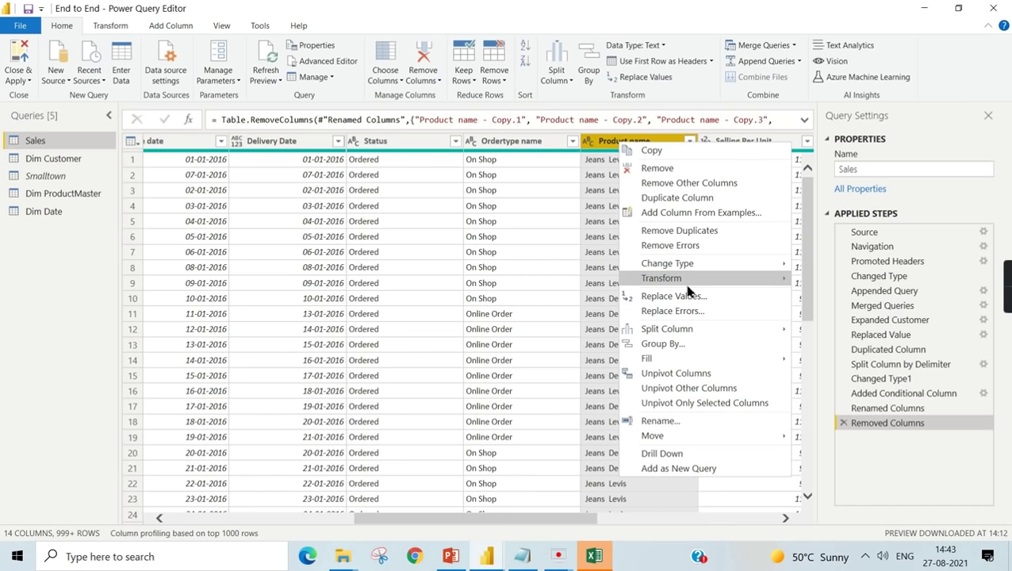
{"action": "left_click", "coordinate": [688, 284]}
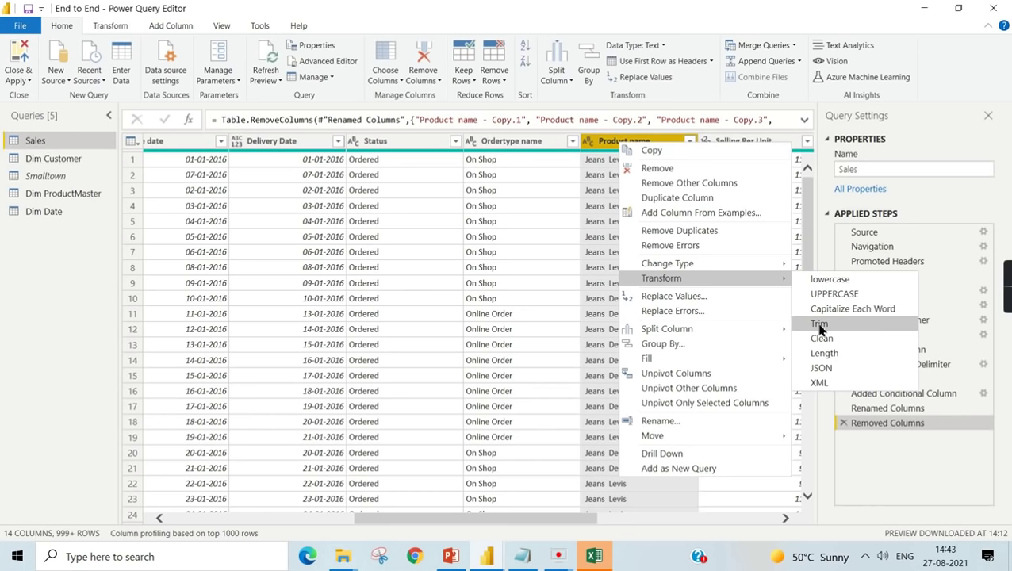
{"action": "left_click", "coordinate": [819, 325]}
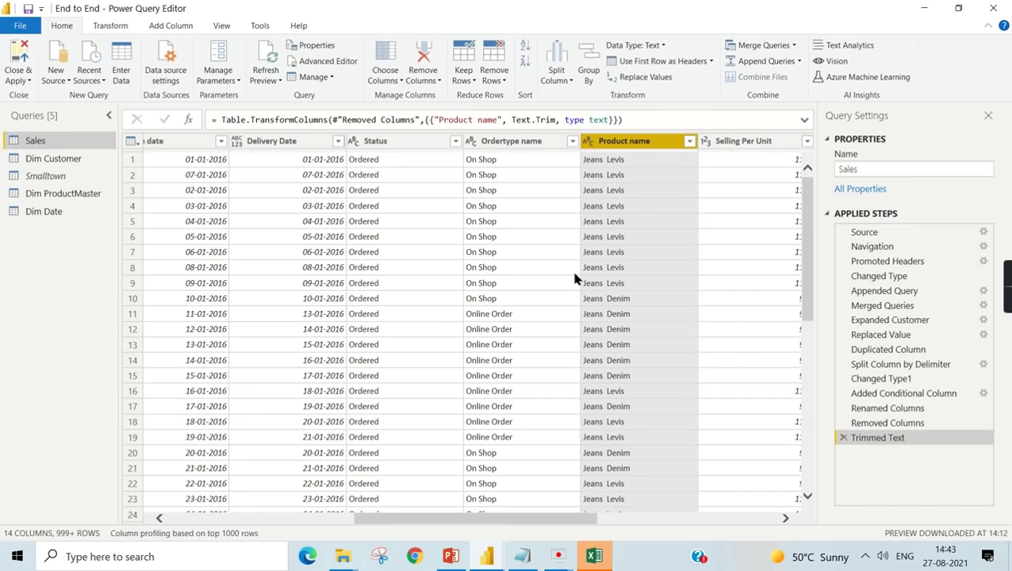
{"action": "left_click", "coordinate": [23, 77]}
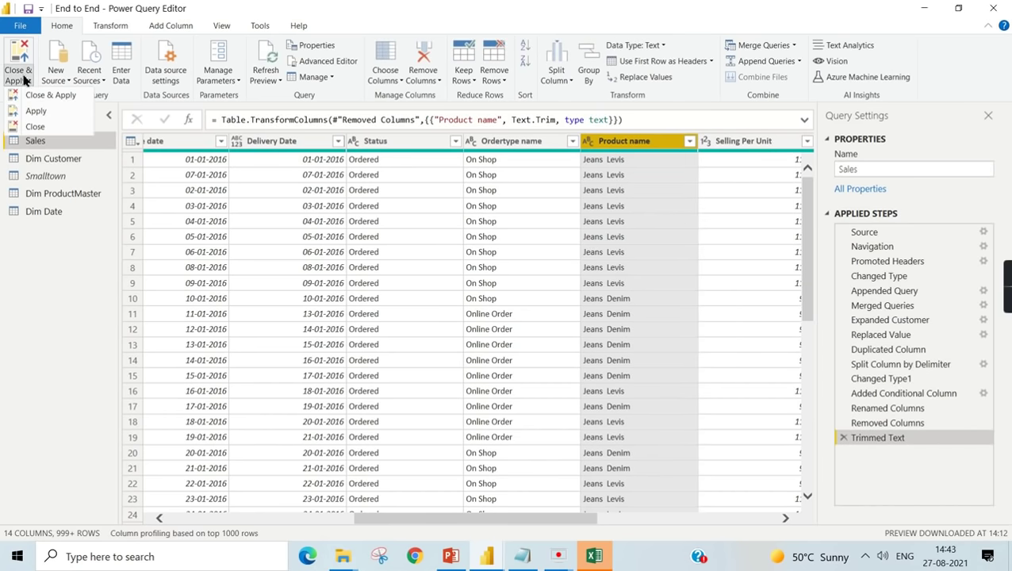
Step: Close & Apply the query edits so the Category pie shows Casual Wear, Semi Formal, Formal and Accessories
{"action": "left_click", "coordinate": [30, 96]}
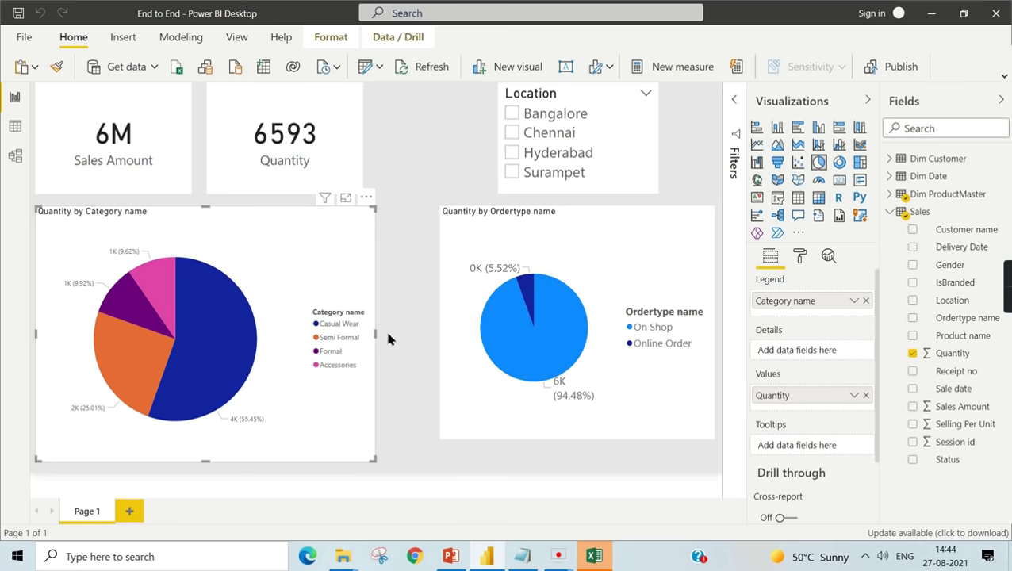
Step: Test cross-filtering by selecting the Casual Wear and Accessories slices of the category pie
{"action": "left_click", "coordinate": [381, 304]}
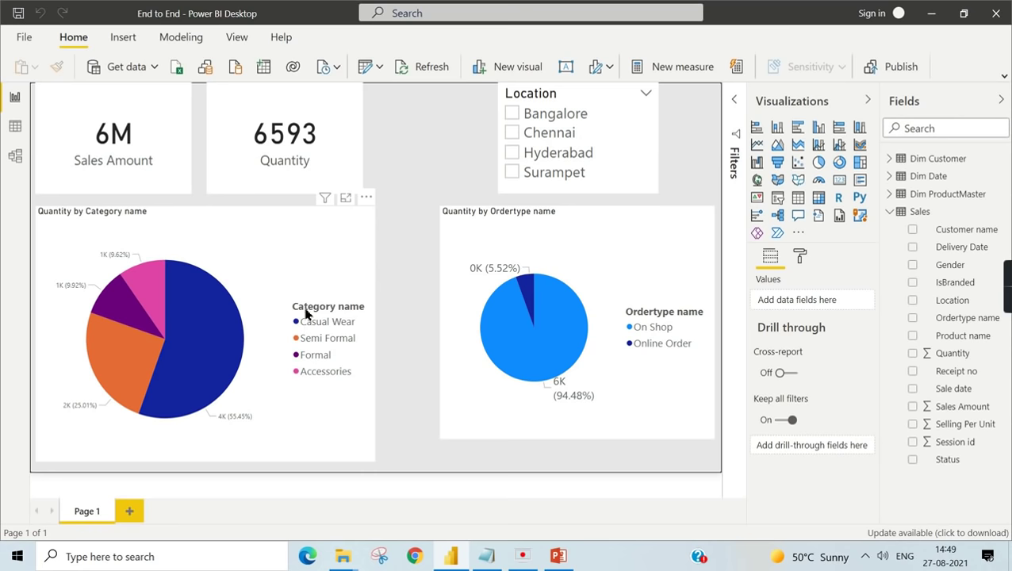
{"action": "left_click", "coordinate": [307, 266]}
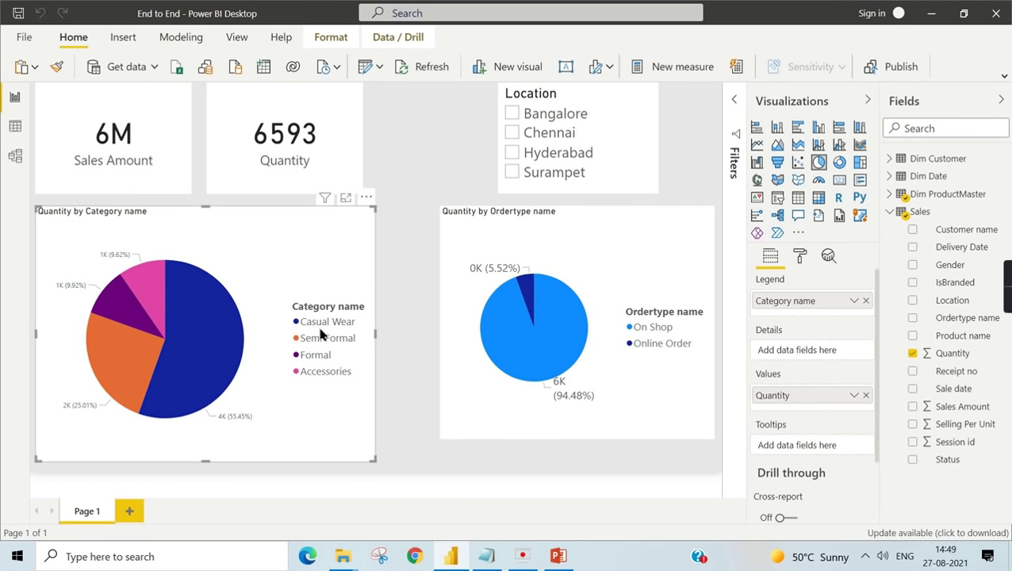
{"action": "left_click", "coordinate": [202, 324]}
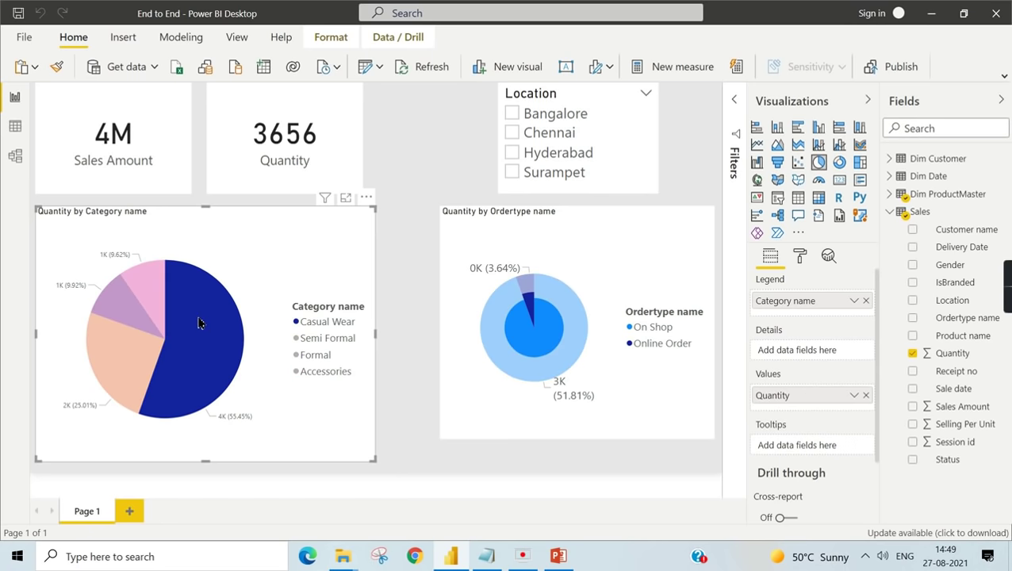
{"action": "left_click", "coordinate": [159, 306]}
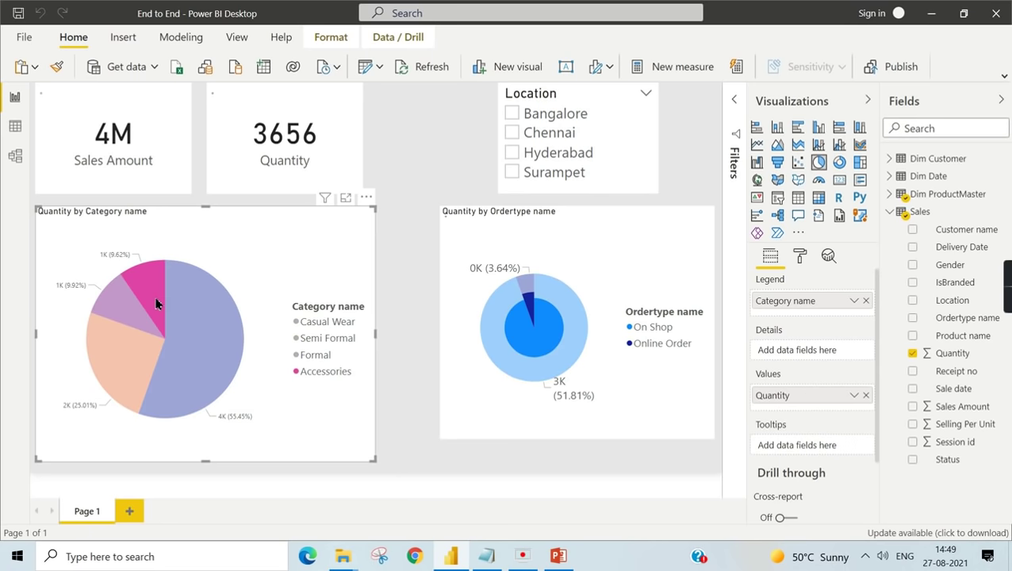
{"action": "left_click", "coordinate": [158, 305]}
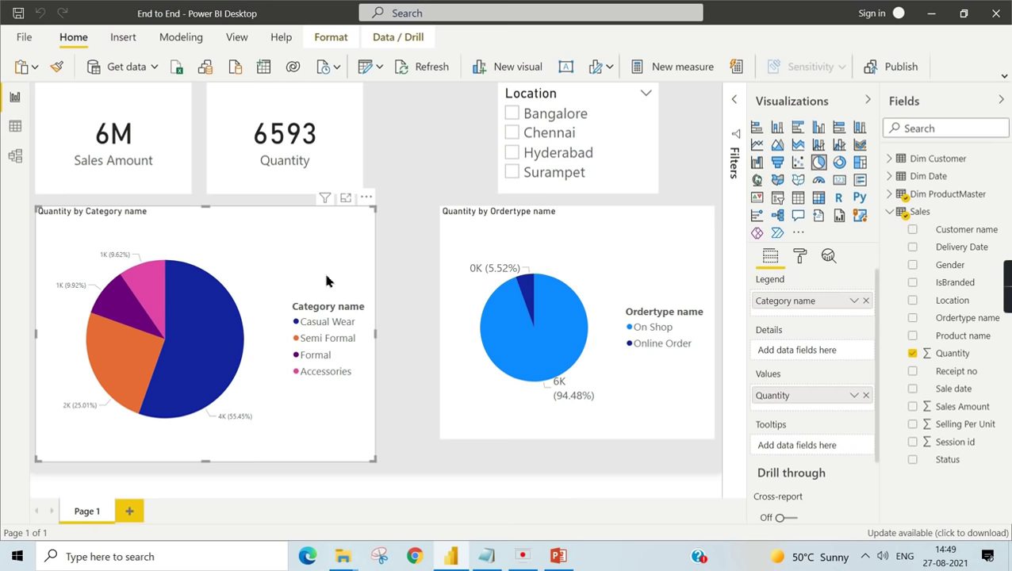
{"action": "left_click", "coordinate": [193, 307]}
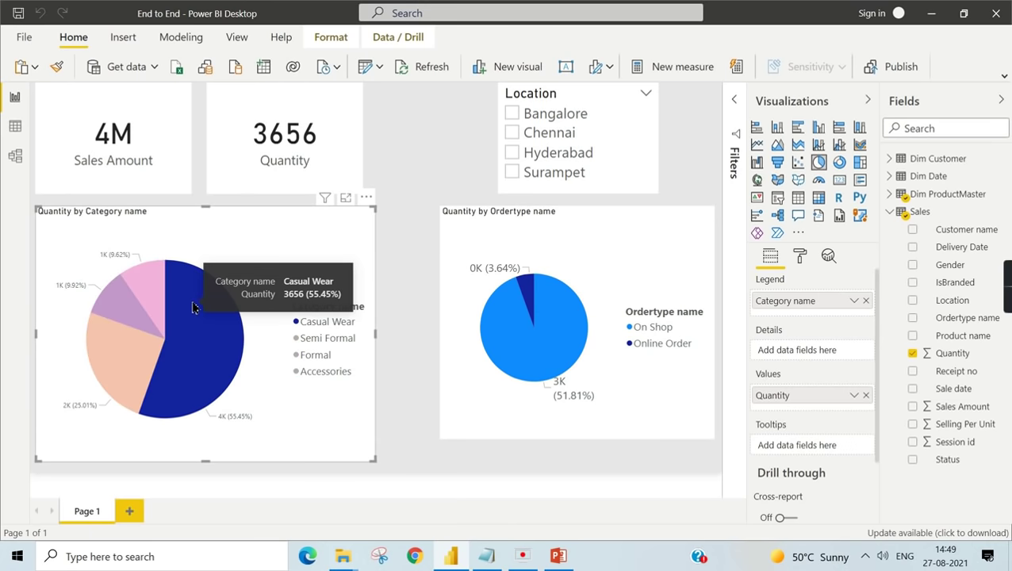
Step: Expand Dim ProductMaster in Fields, clear the Casual Wear filter, and switch to Model view
{"action": "left_click", "coordinate": [903, 200]}
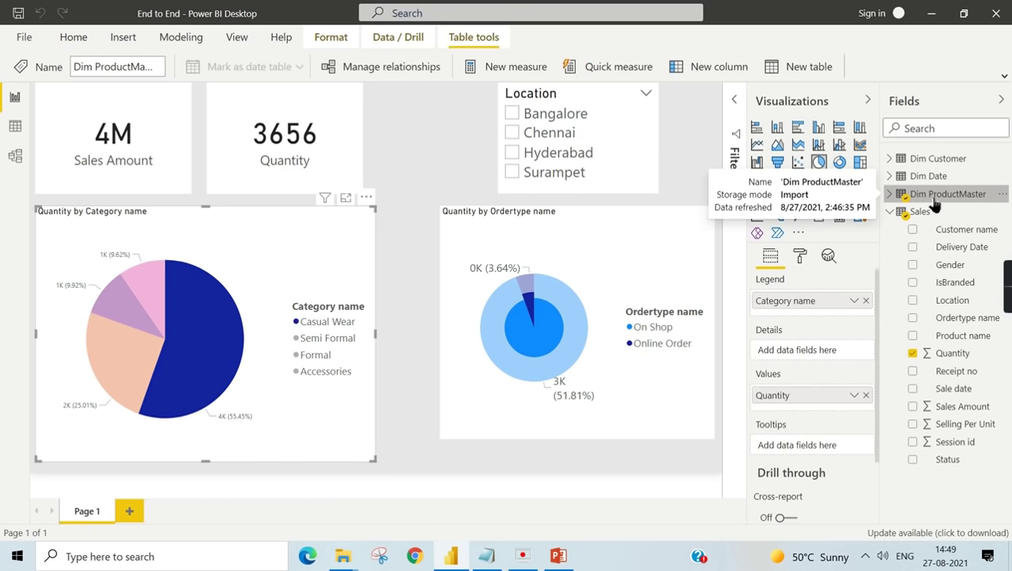
{"action": "left_click", "coordinate": [889, 195]}
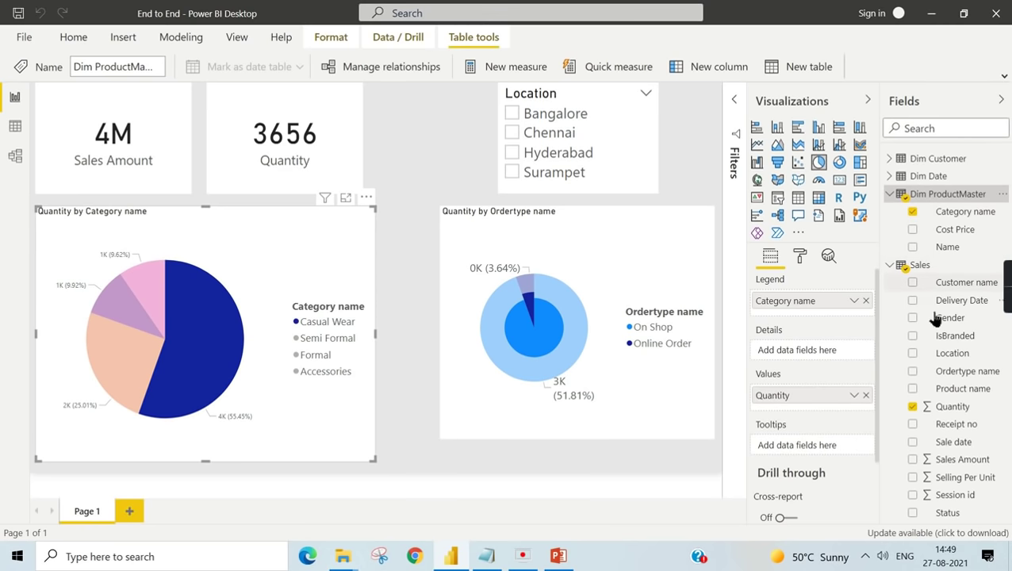
{"action": "left_click", "coordinate": [219, 369]}
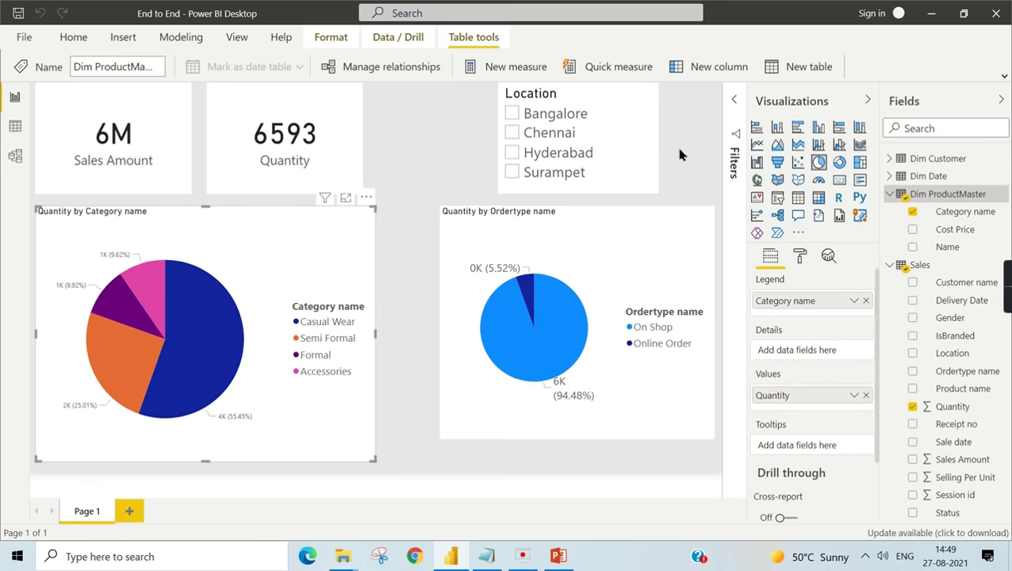
{"action": "left_click", "coordinate": [19, 159]}
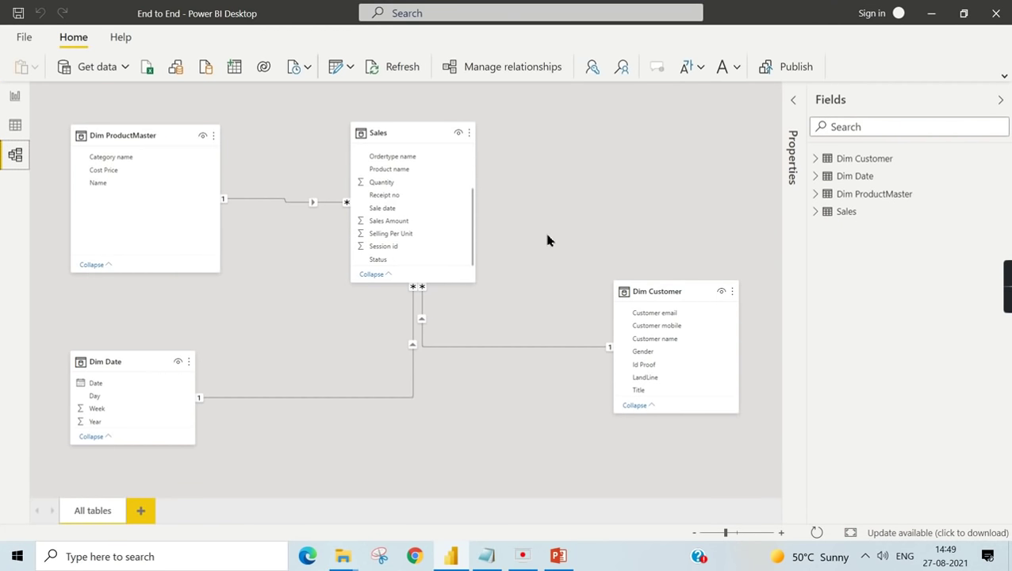
Step: Drag the Dim Customer, Dim ProductMaster and Dim Date cards in close around the Sales table
{"action": "scroll", "coordinate": [547, 238], "scroll_direction": "up", "scroll_amount": 2}
{"action": "scroll", "coordinate": [535, 312], "scroll_direction": "down", "scroll_amount": 3}
{"action": "left_click_drag", "start_coordinate": [434, 497], "coordinate": [384, 497]}
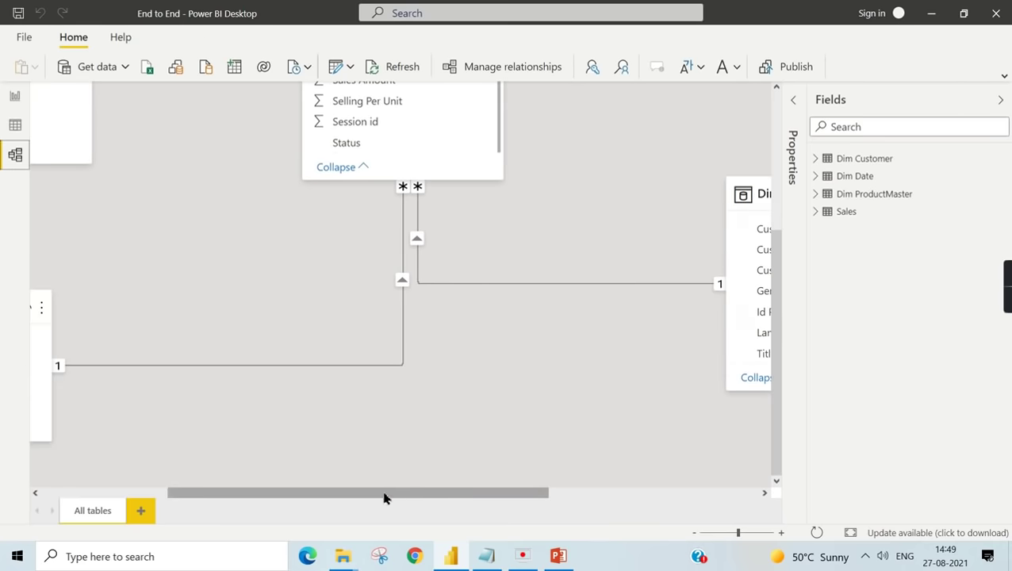
{"action": "scroll", "coordinate": [542, 402], "scroll_direction": "up", "scroll_amount": 5}
{"action": "scroll", "coordinate": [553, 353], "scroll_direction": "down", "scroll_amount": 2}
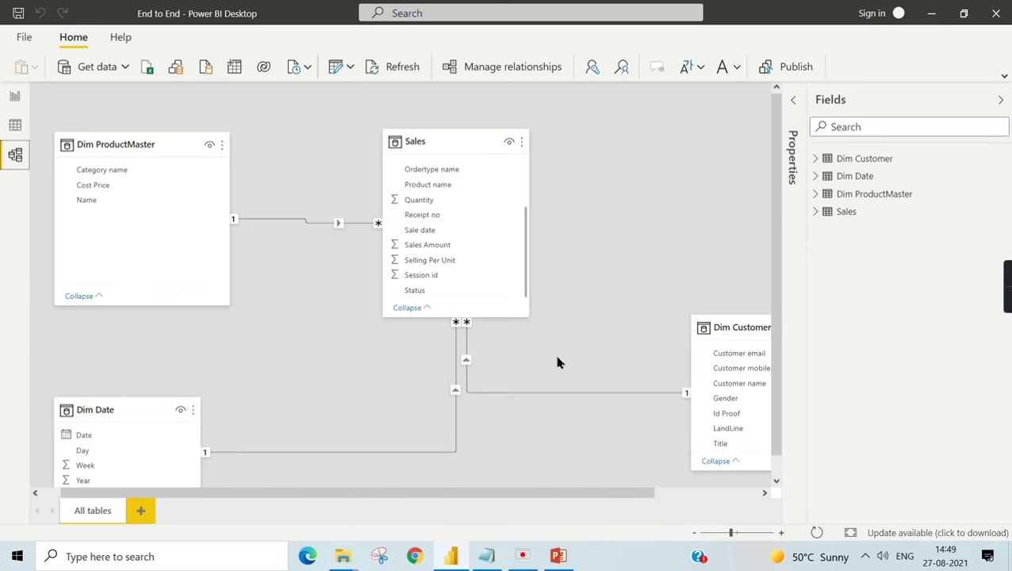
{"action": "left_click", "coordinate": [723, 328]}
{"action": "left_click_drag", "start_coordinate": [723, 327], "coordinate": [587, 269]}
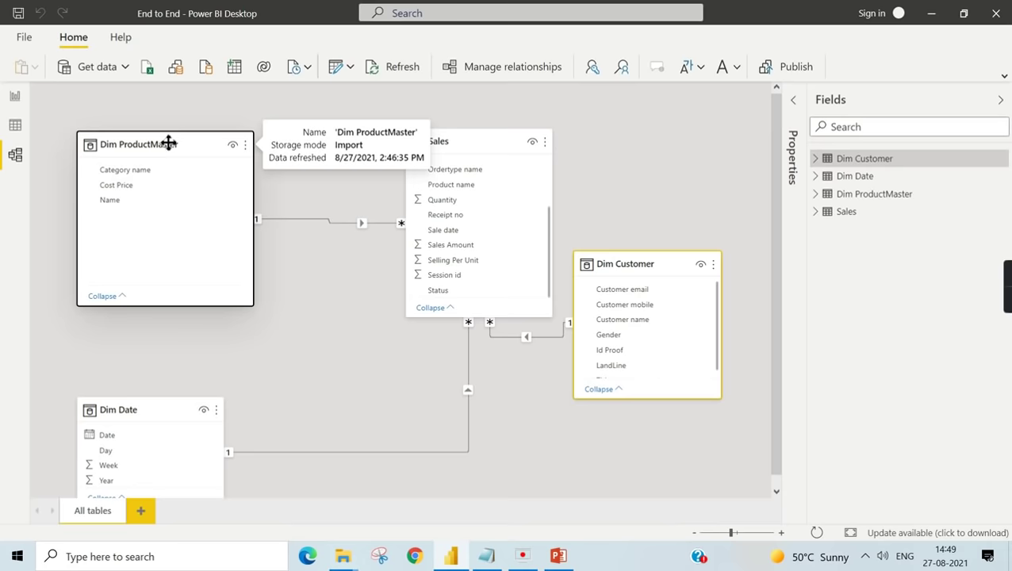
{"action": "left_click_drag", "start_coordinate": [169, 142], "coordinate": [262, 171]}
{"action": "left_click_drag", "start_coordinate": [181, 413], "coordinate": [309, 354]}
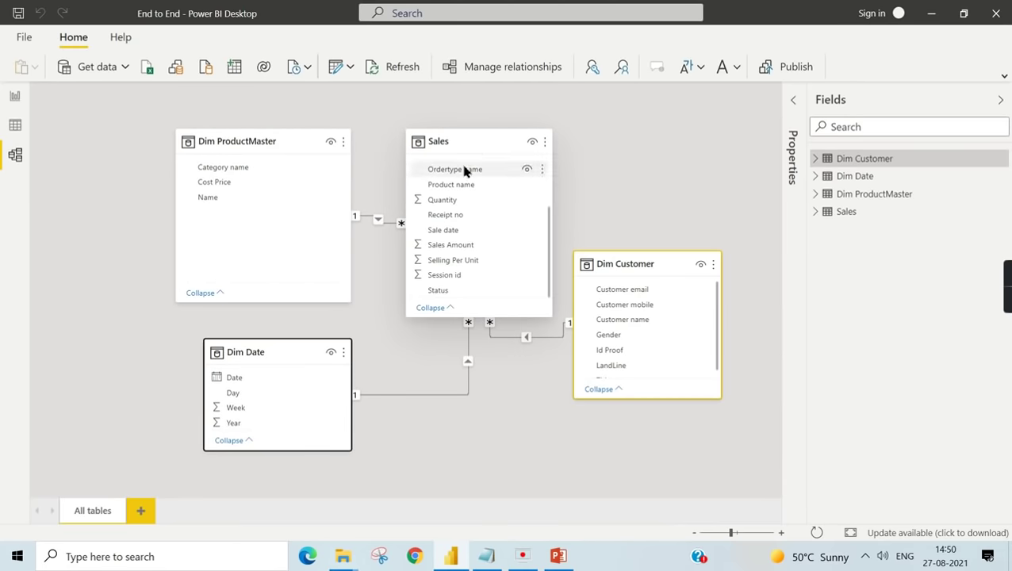
{"action": "scroll", "coordinate": [465, 163], "scroll_direction": "up", "scroll_amount": 1}
{"action": "scroll", "coordinate": [472, 270], "scroll_direction": "down", "scroll_amount": 1}
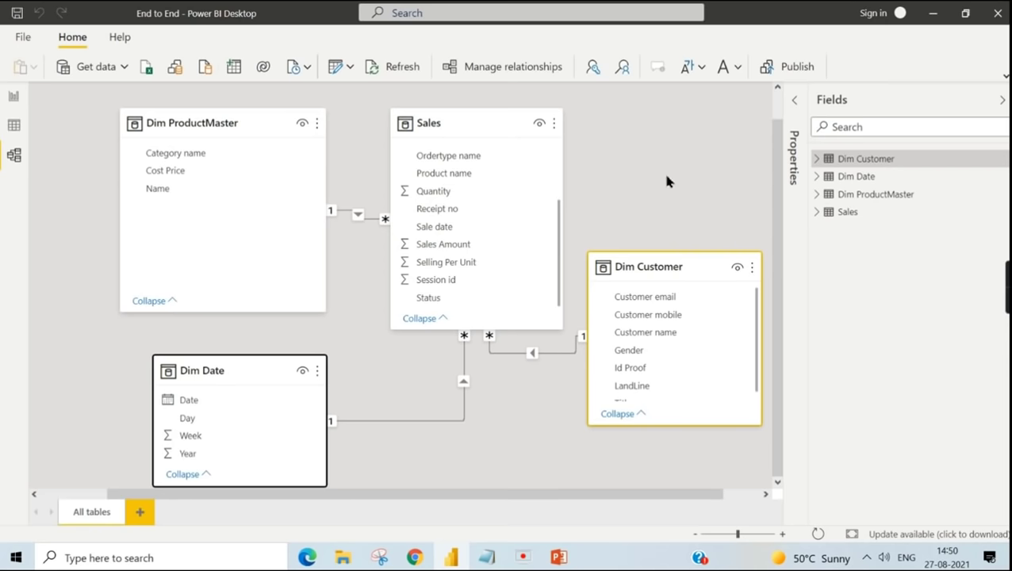
{"action": "mouse_move", "coordinate": [479, 128]}
{"action": "left_click", "coordinate": [559, 557]}
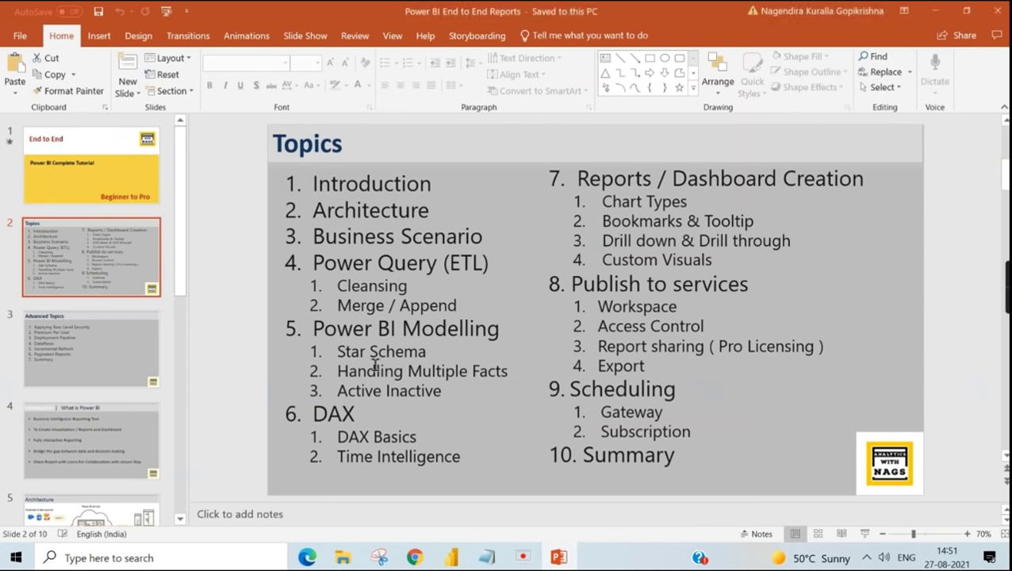
{"action": "key", "text": "alt+Tab"}
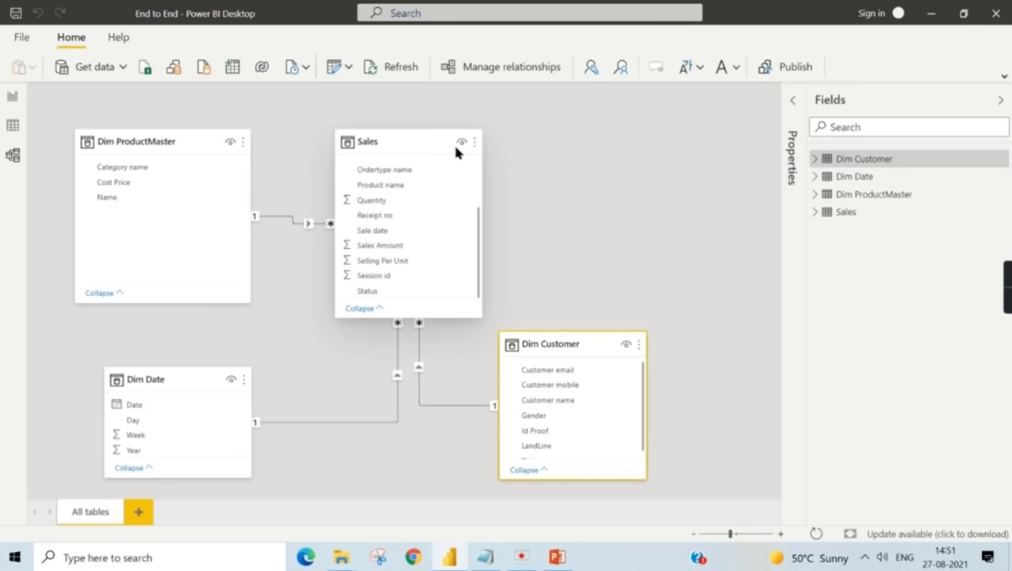
{"action": "mouse_move", "coordinate": [433, 145]}
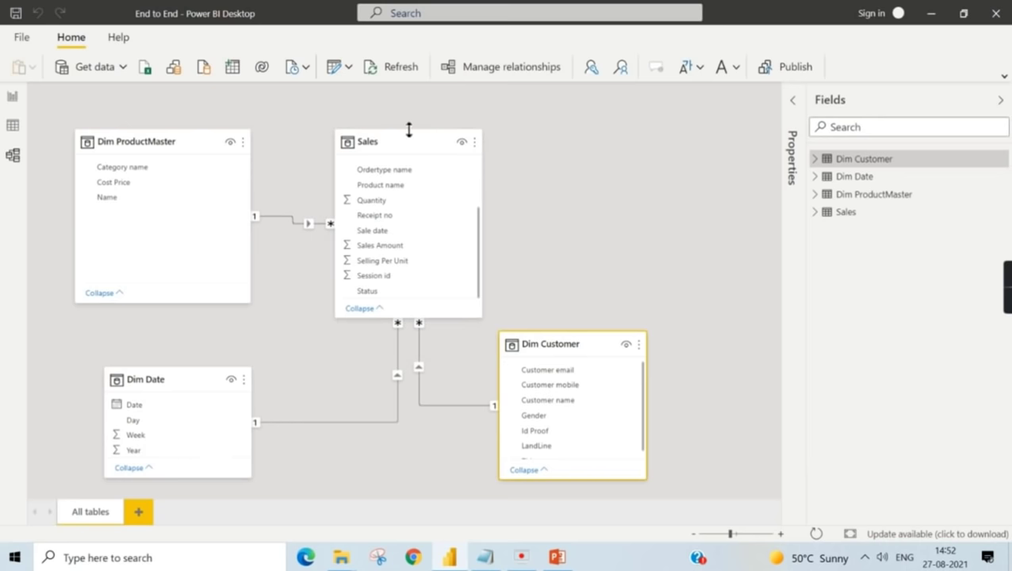
Step: Import the Expense sheet from the Naga Garments Sample Excel workbook via Get data
{"action": "mouse_move", "coordinate": [383, 148]}
{"action": "left_click", "coordinate": [349, 70]}
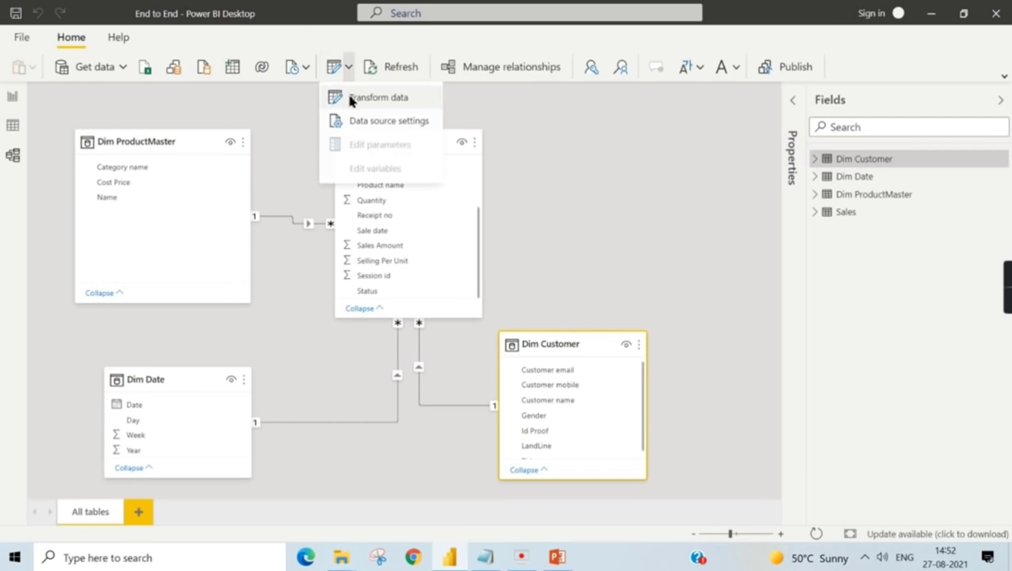
{"action": "left_click", "coordinate": [123, 69]}
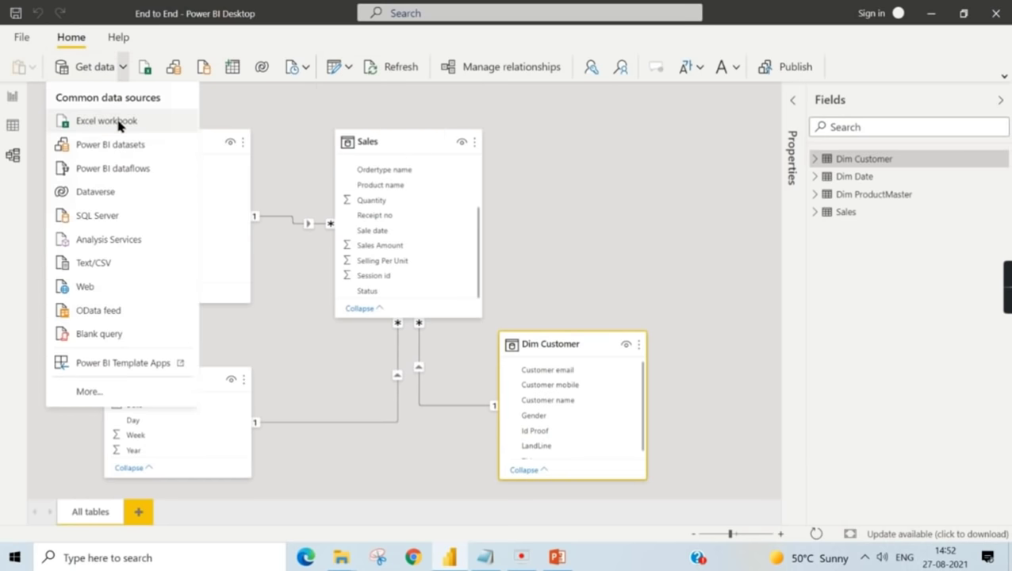
{"action": "left_click", "coordinate": [119, 123]}
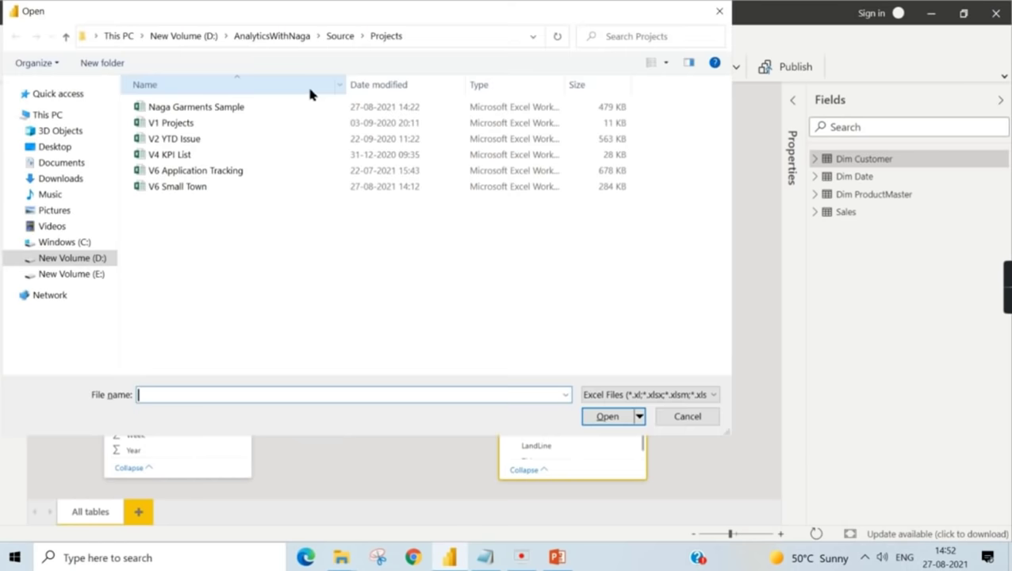
{"action": "left_click", "coordinate": [151, 106]}
{"action": "left_click", "coordinate": [602, 416]}
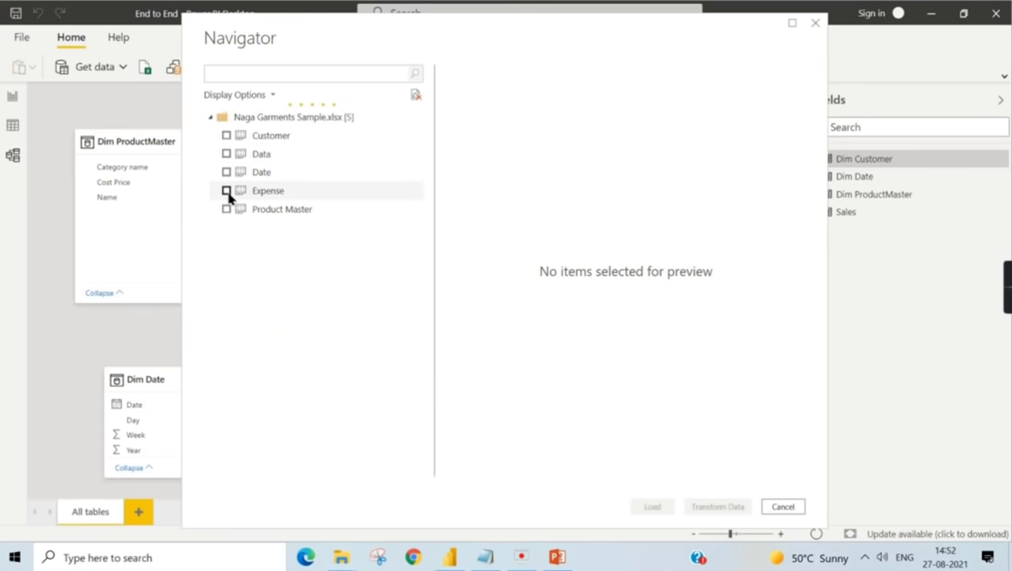
{"action": "left_click", "coordinate": [226, 190]}
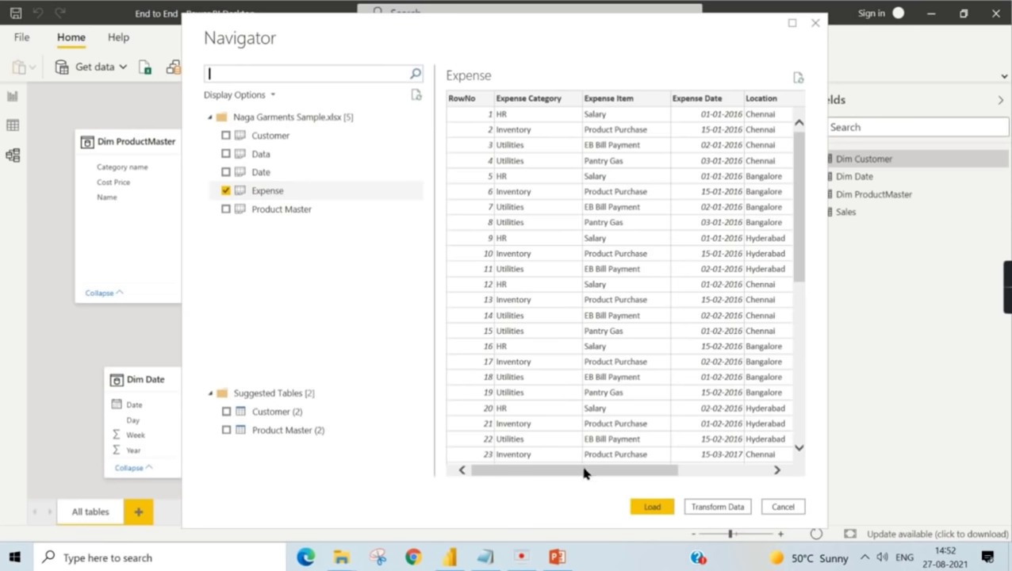
{"action": "left_click_drag", "start_coordinate": [587, 471], "coordinate": [664, 468]}
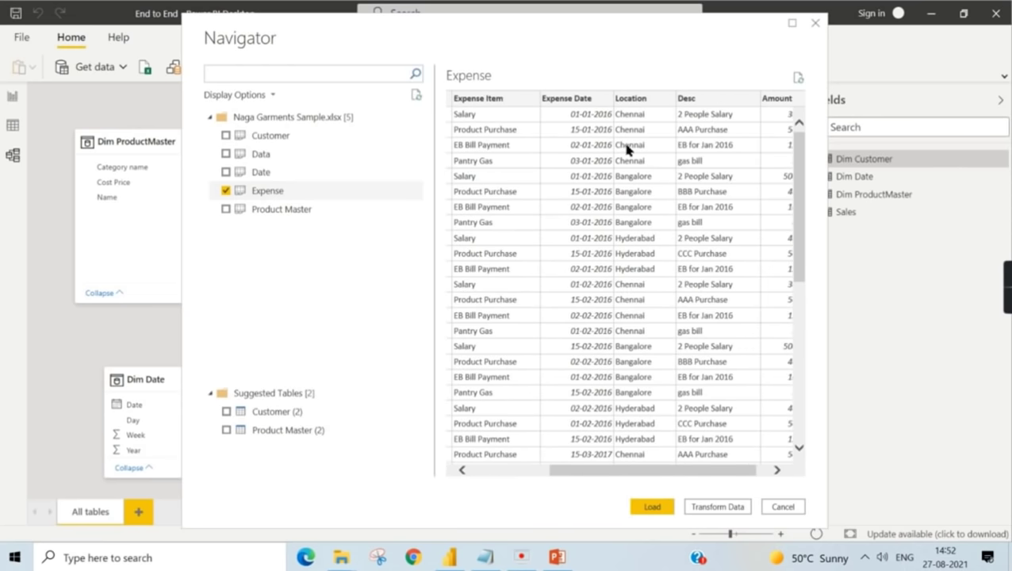
{"action": "left_click_drag", "start_coordinate": [660, 471], "coordinate": [768, 466]}
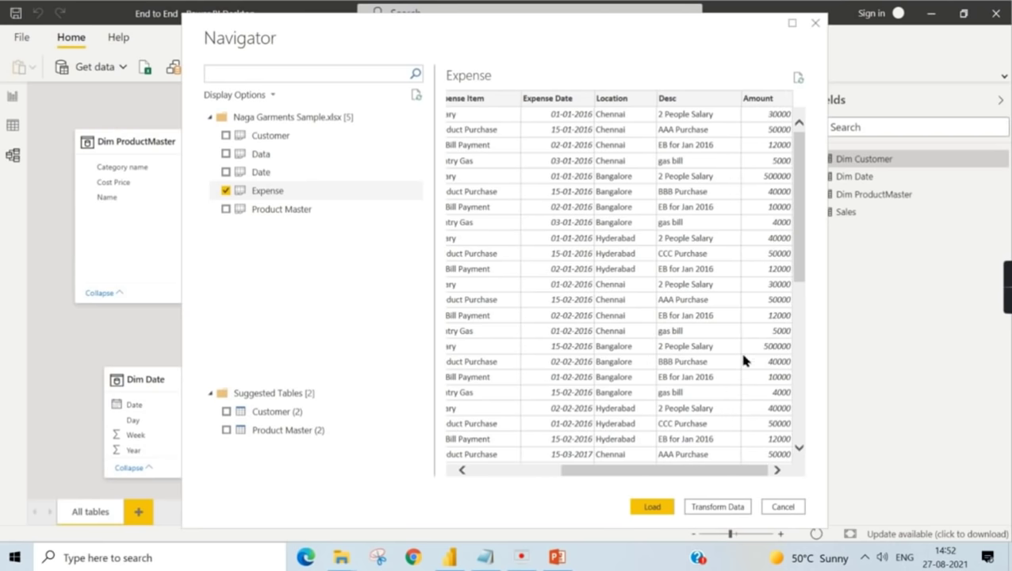
{"action": "left_click", "coordinate": [658, 510]}
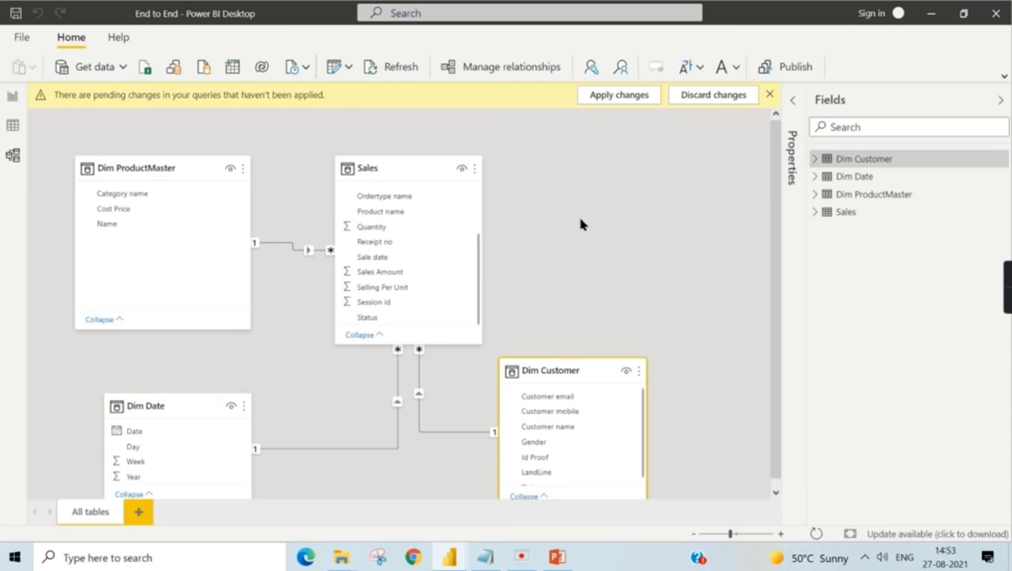
Step: Apply the pending query changes so the Expense table enters the model
{"action": "left_click", "coordinate": [618, 95]}
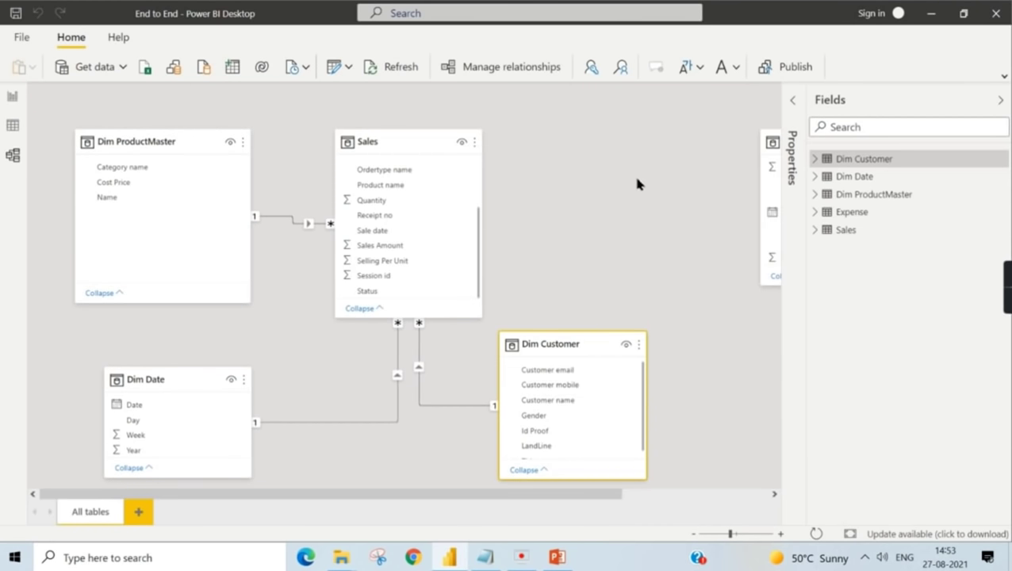
{"action": "left_click_drag", "start_coordinate": [776, 141], "coordinate": [690, 138]}
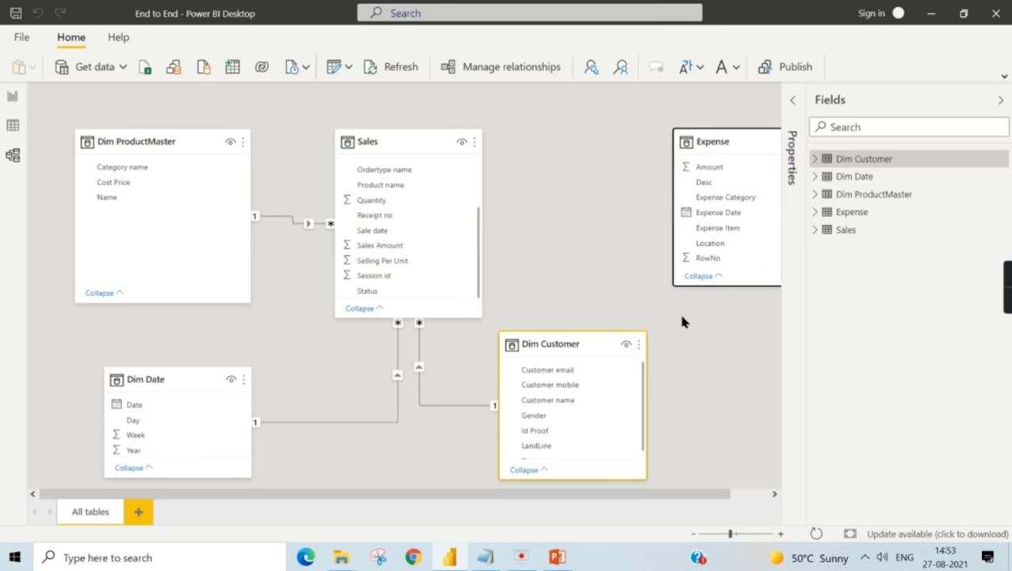
{"action": "scroll", "coordinate": [681, 337], "scroll_direction": "down", "scroll_amount": 1}
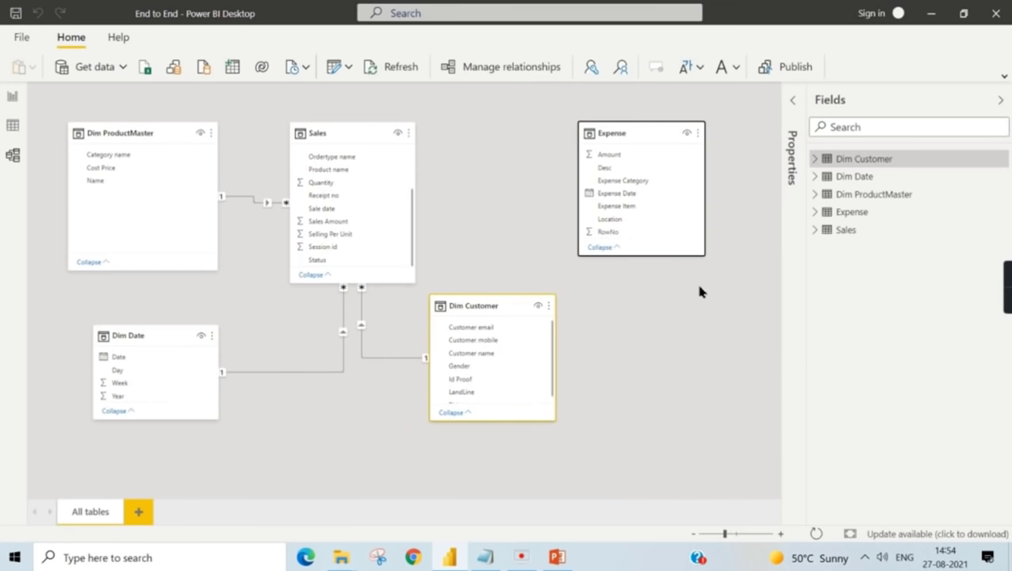
Step: Rename the Expense table to FactExpense in the Fields pane
{"action": "double_click", "coordinate": [852, 212]}
{"action": "key", "text": "Home"}
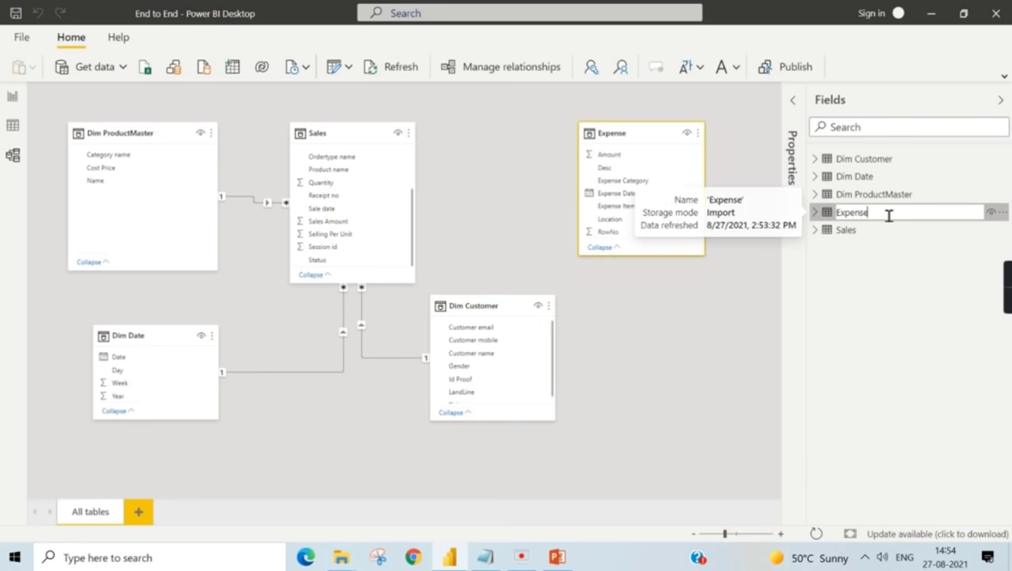
{"action": "type", "text": "fact"}
{"action": "key", "text": "BackSpace"}
{"action": "key", "text": "BackSpace"}
{"action": "key", "text": "BackSpace"}
{"action": "key", "text": "BackSpace"}
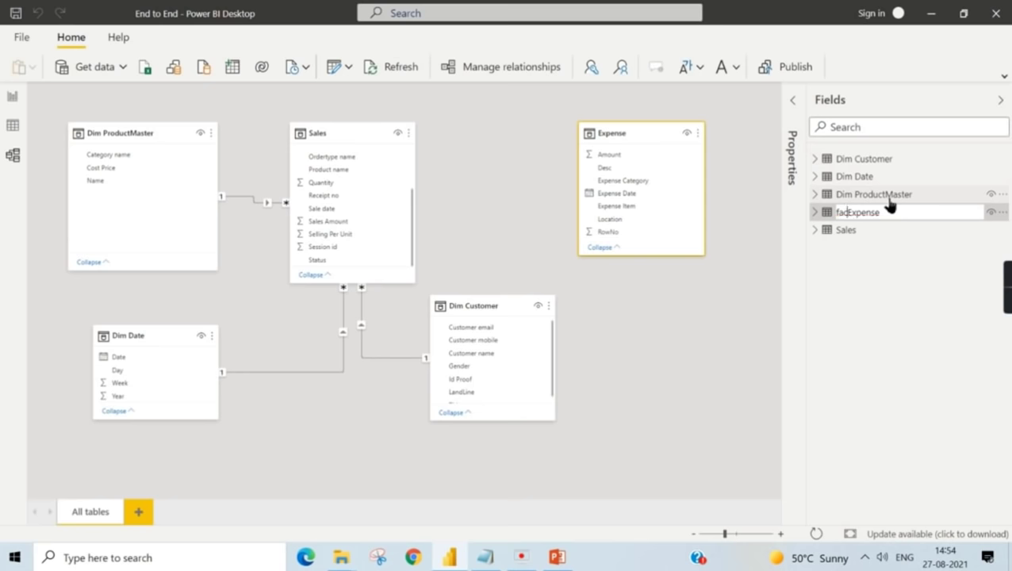
{"action": "type", "text": "Fact"}
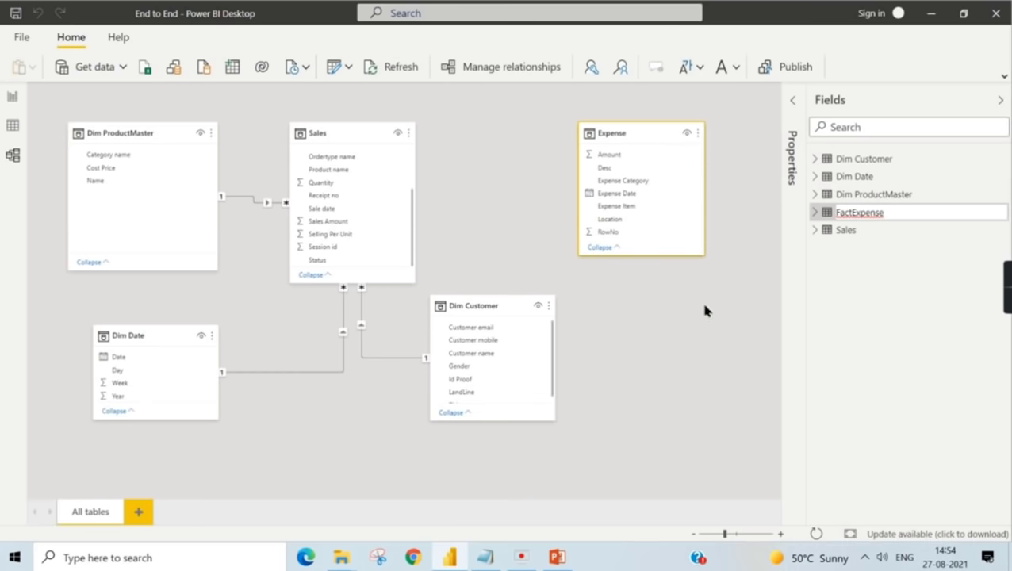
{"action": "left_click", "coordinate": [647, 320]}
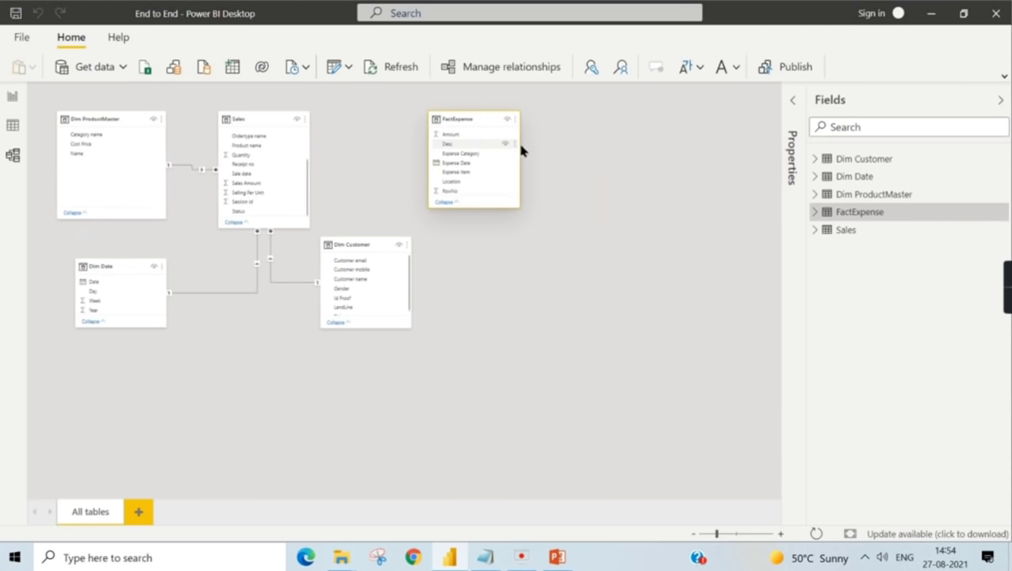
Step: Rename the first report page to sales
{"action": "left_click", "coordinate": [12, 96]}
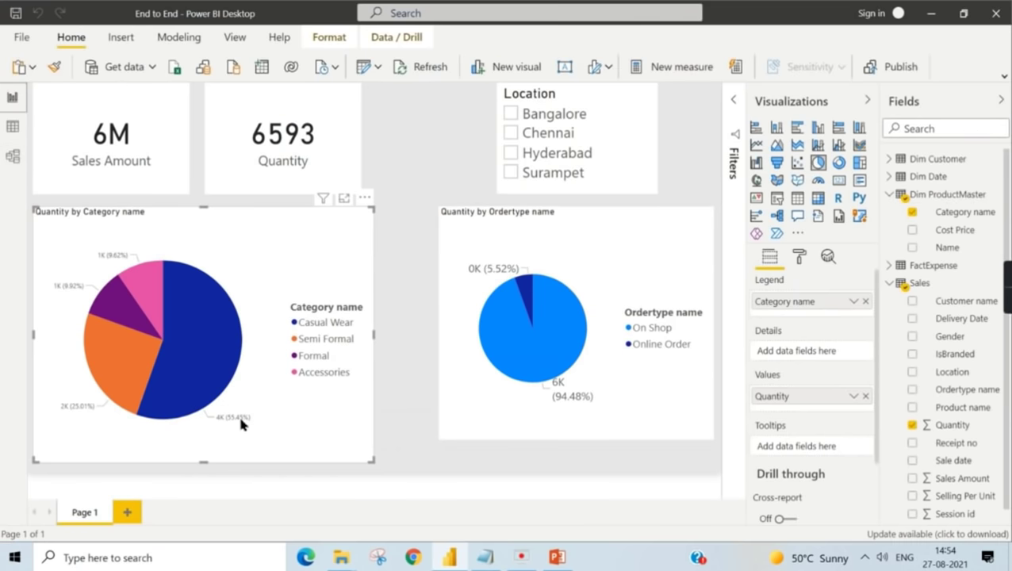
{"action": "double_click", "coordinate": [94, 514]}
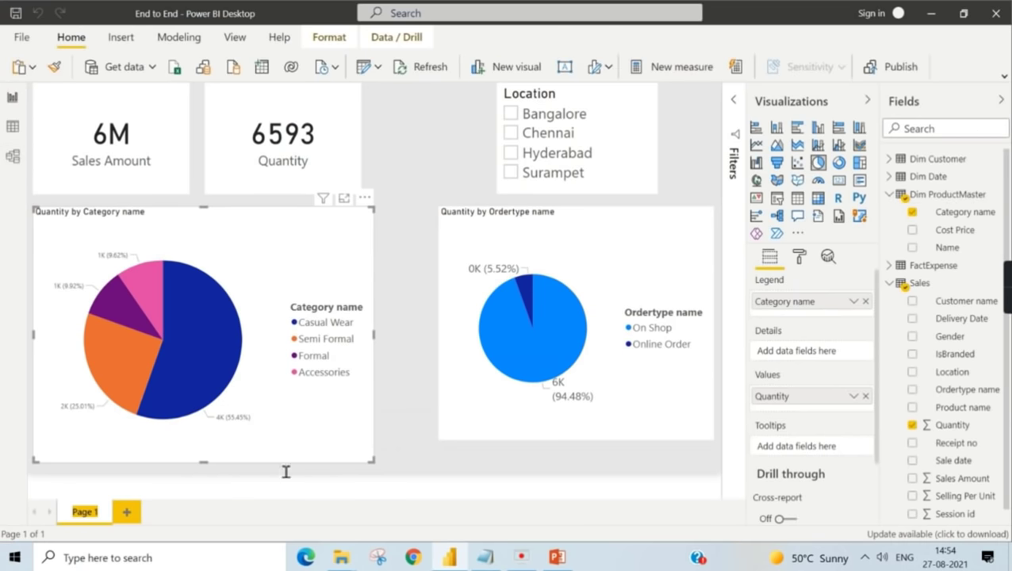
{"action": "type", "text": "sales"}
{"action": "key", "text": "Return"}
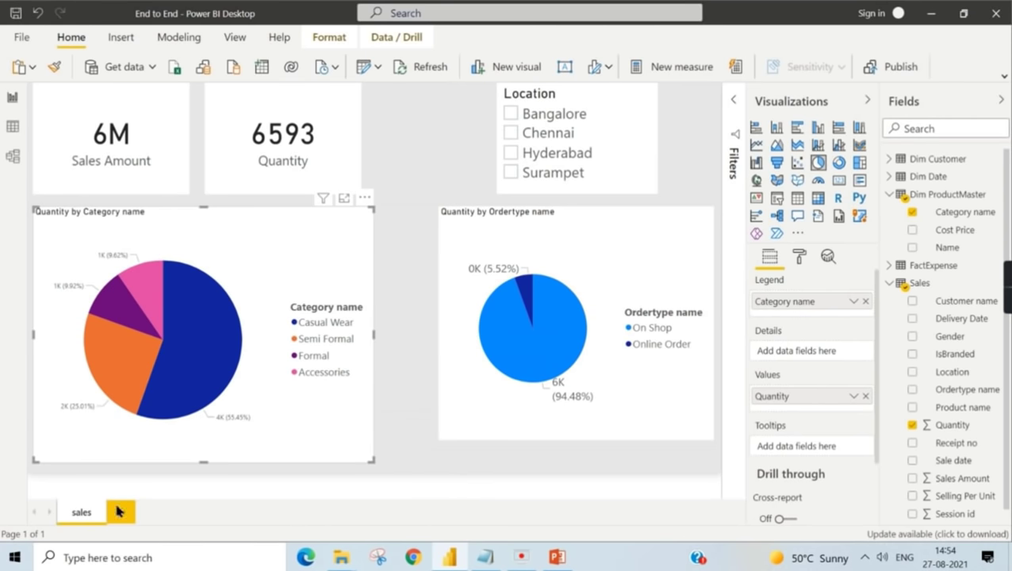
Step: Add a new blank report page named Expense
{"action": "left_click", "coordinate": [120, 511]}
{"action": "double_click", "coordinate": [119, 512]}
{"action": "type", "text": "Expense"}
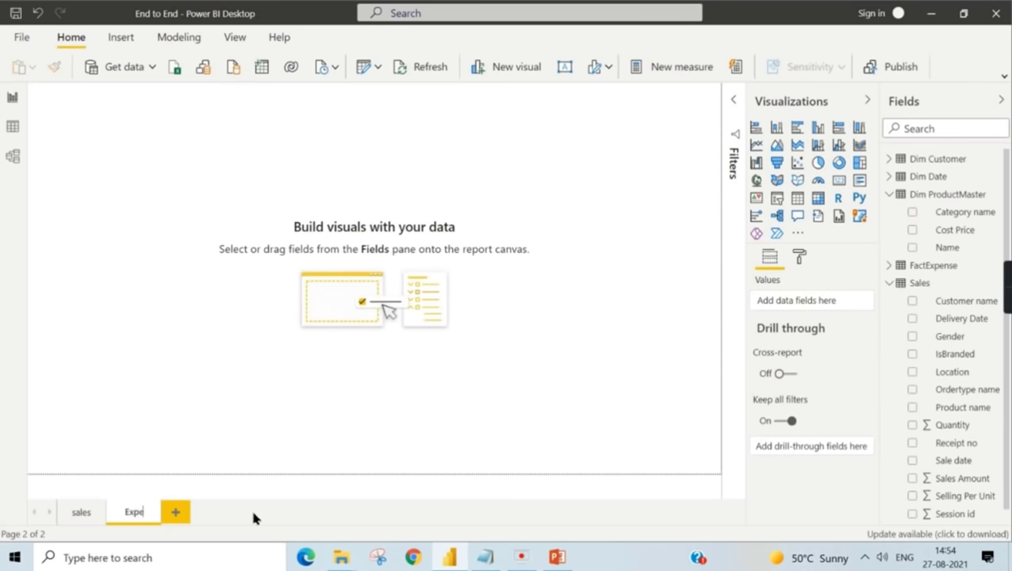
{"action": "left_click", "coordinate": [151, 361]}
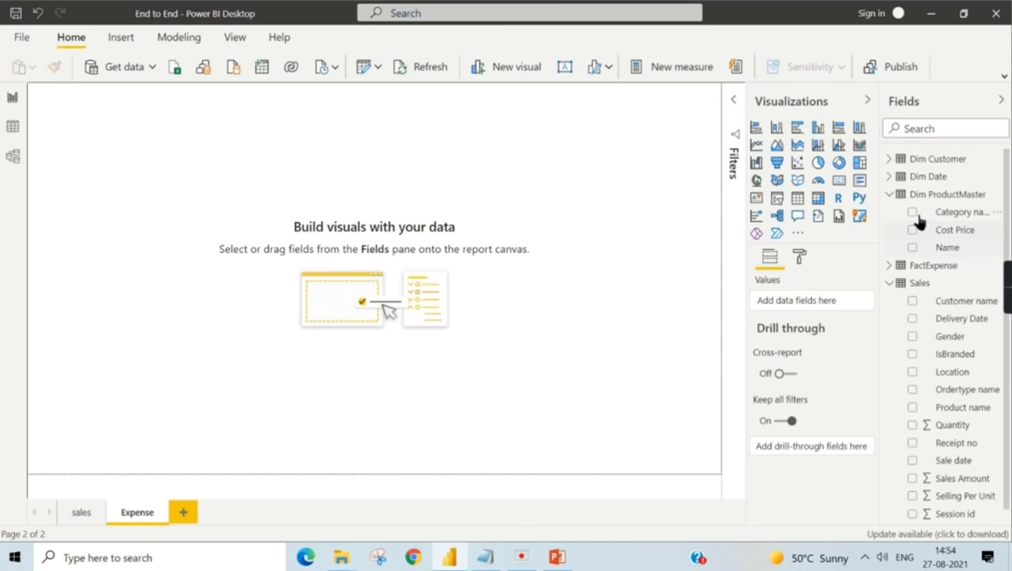
{"action": "left_click", "coordinate": [12, 158]}
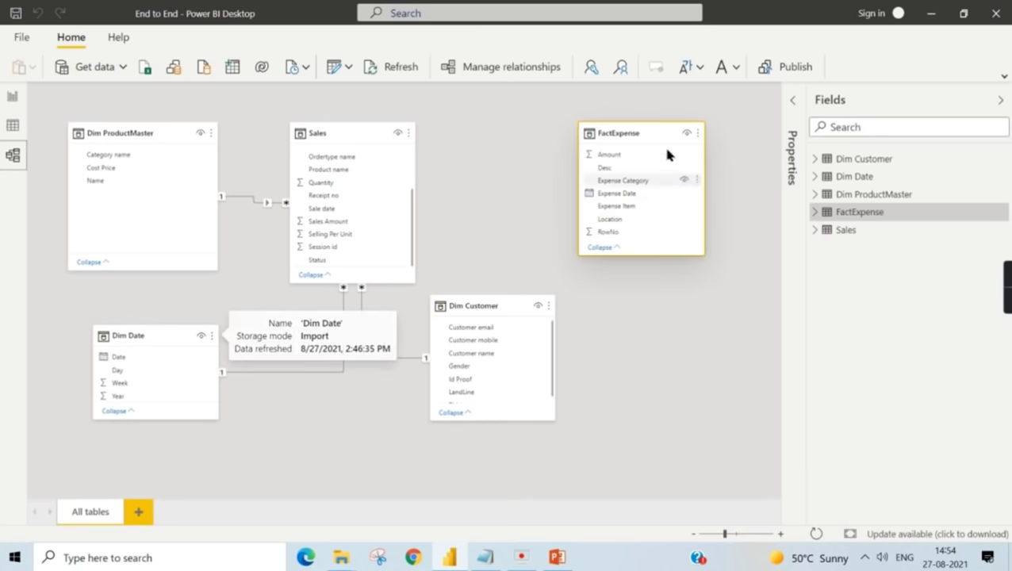
{"action": "left_click", "coordinate": [12, 126]}
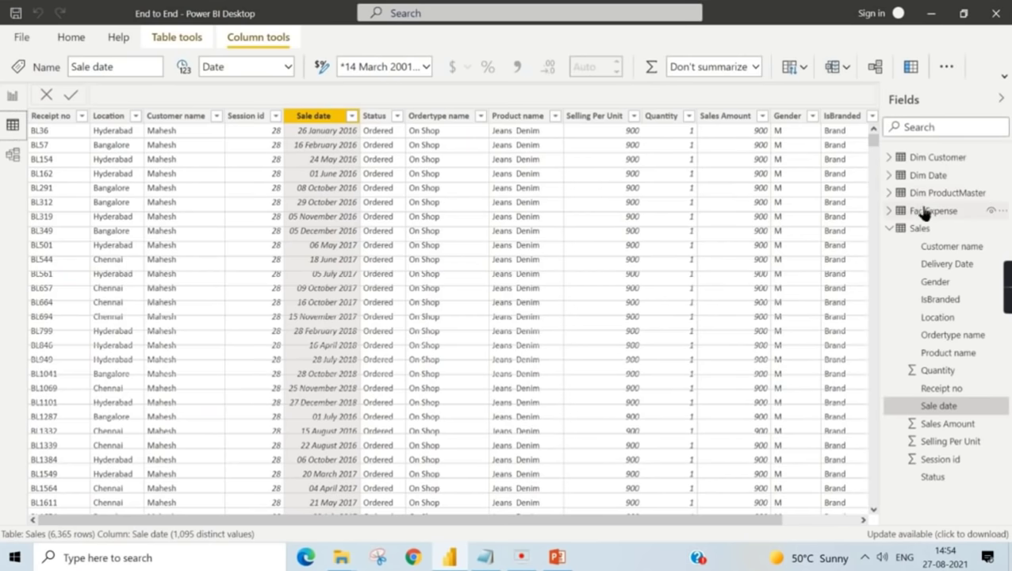
{"action": "left_click", "coordinate": [924, 210]}
{"action": "left_click", "coordinate": [46, 116]}
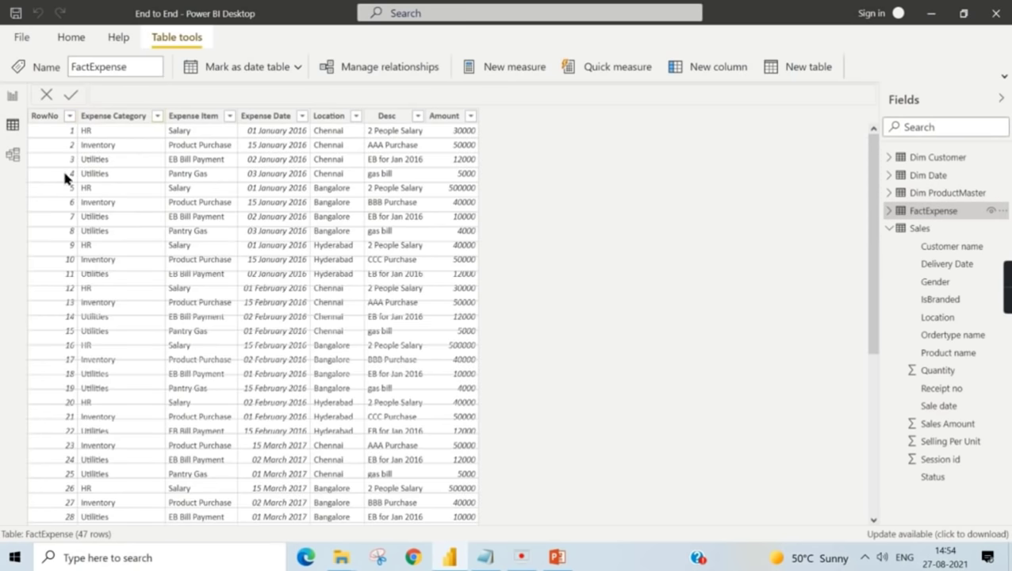
{"action": "left_click", "coordinate": [116, 116]}
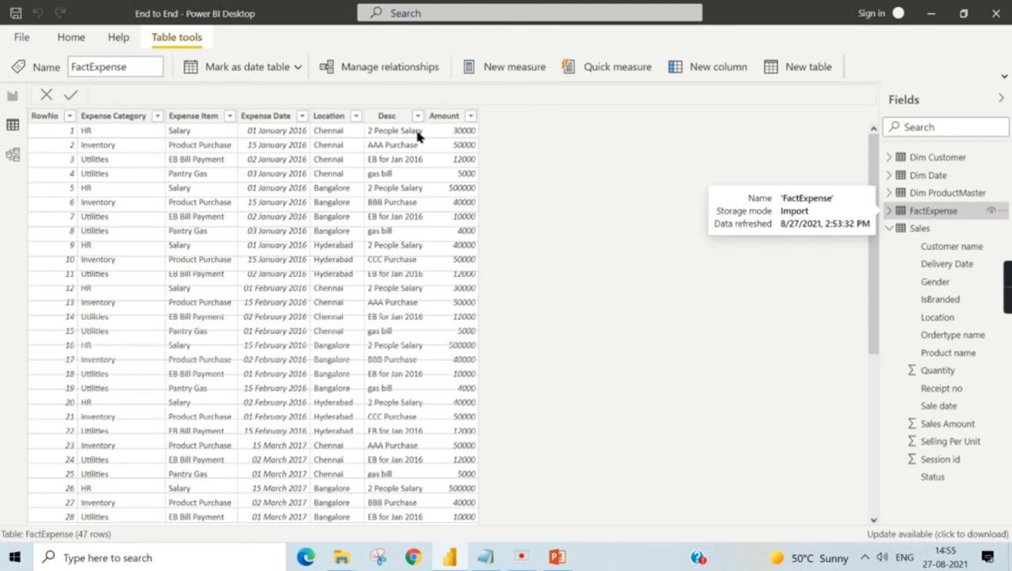
{"action": "left_click", "coordinate": [266, 121]}
{"action": "left_click", "coordinate": [332, 119]}
{"action": "left_click", "coordinate": [11, 97]}
{"action": "left_click", "coordinate": [12, 130]}
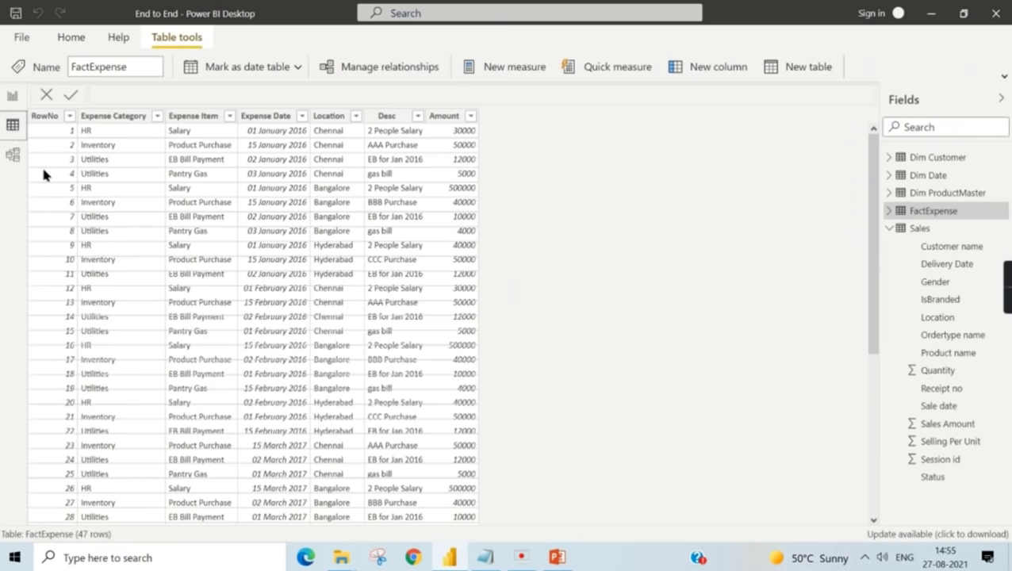
{"action": "left_click", "coordinate": [13, 155]}
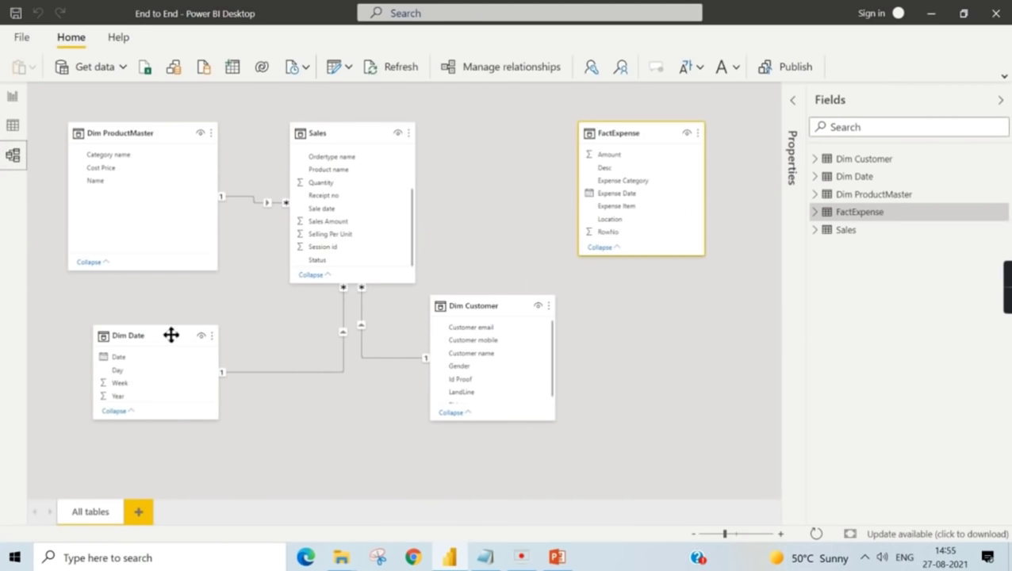
Step: Relate Dim Date's Date to FactExpense, then place Dim Customer beside Sales and FactExpense centrally
{"action": "left_click_drag", "start_coordinate": [119, 361], "coordinate": [628, 198]}
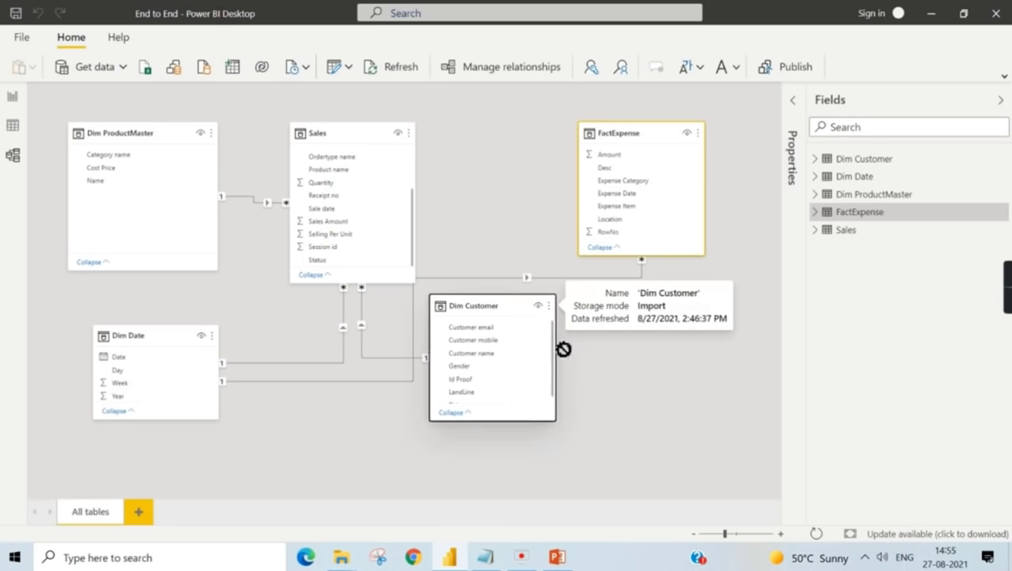
{"action": "left_click_drag", "start_coordinate": [532, 306], "coordinate": [603, 360]}
{"action": "left_click_drag", "start_coordinate": [509, 372], "coordinate": [471, 205]}
{"action": "left_click_drag", "start_coordinate": [625, 165], "coordinate": [523, 343]}
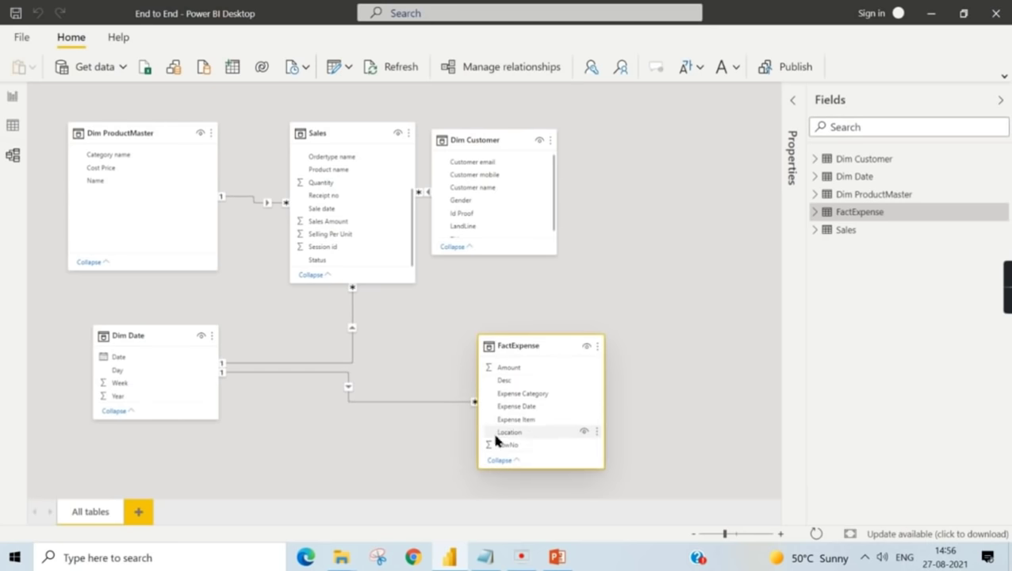
Step: Delete the Dim Date–FactExpense relationship
{"action": "right_click", "coordinate": [427, 406]}
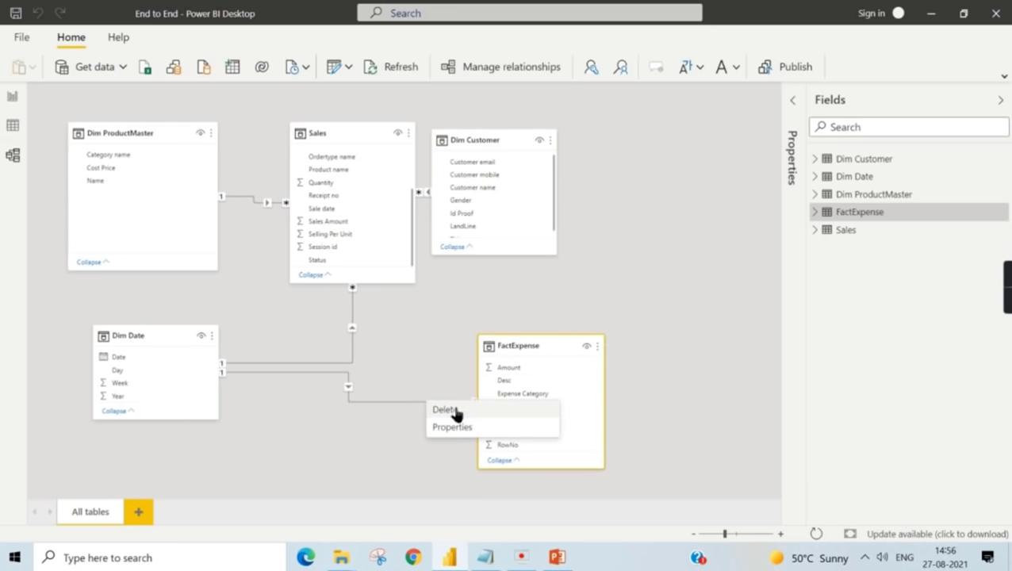
{"action": "left_click", "coordinate": [453, 410]}
{"action": "left_click", "coordinate": [574, 303]}
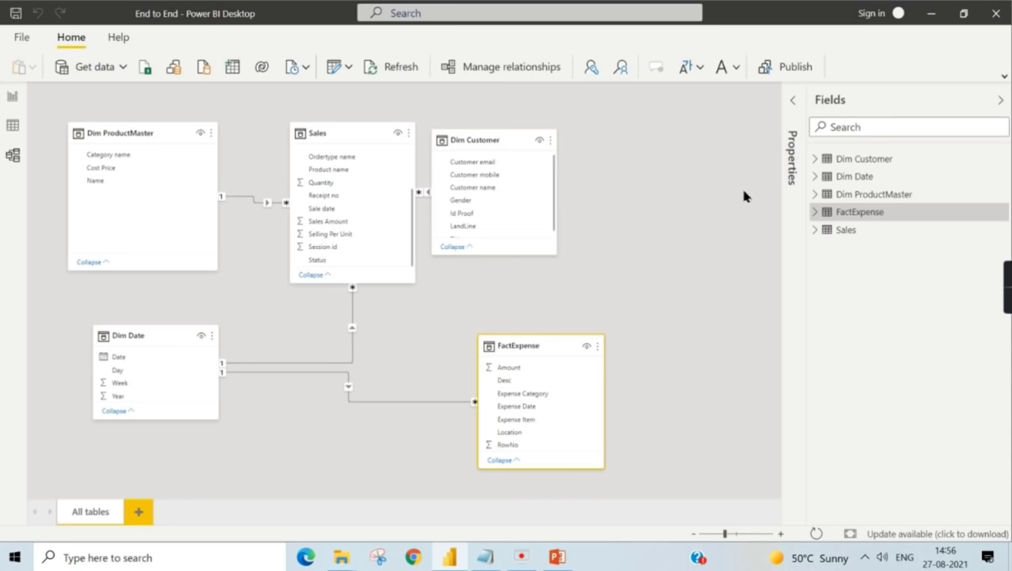
Step: Collapse Sales and Dim ProductMaster, then expand FactExpense's Expense Date to Year, Quarter, Month, Day
{"action": "left_click", "coordinate": [12, 97]}
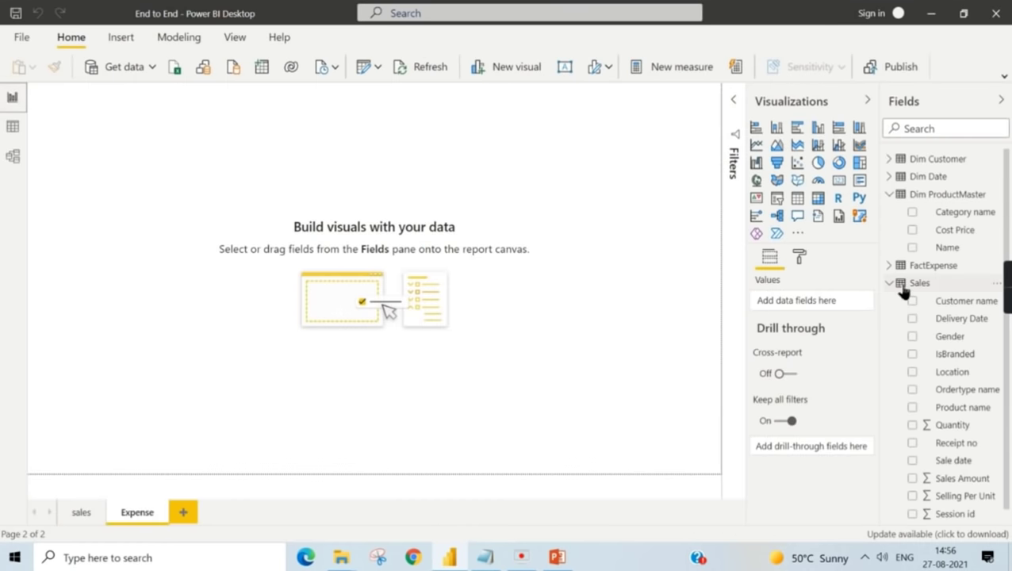
{"action": "left_click", "coordinate": [890, 284]}
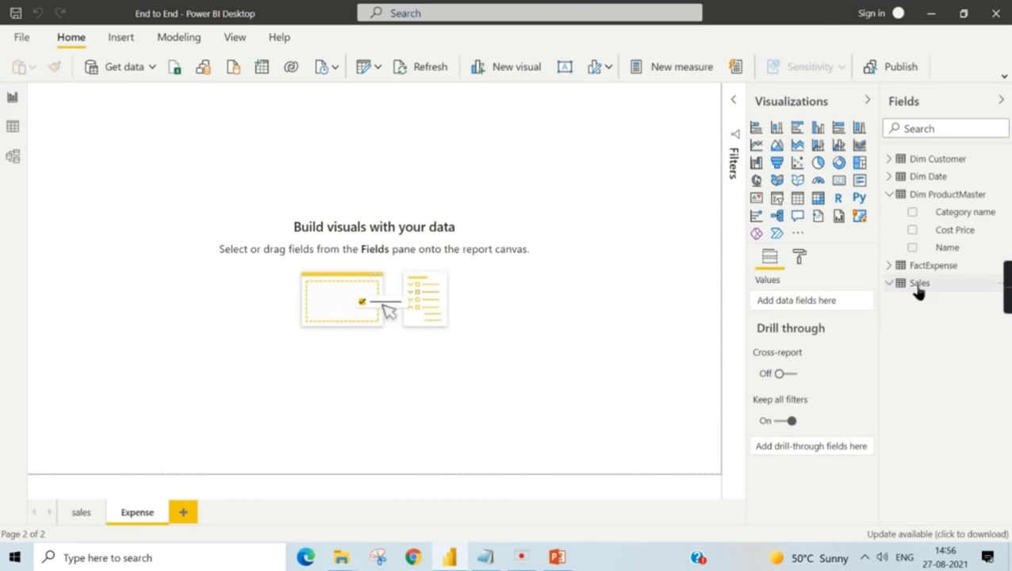
{"action": "left_click", "coordinate": [891, 196]}
{"action": "left_click", "coordinate": [889, 211]}
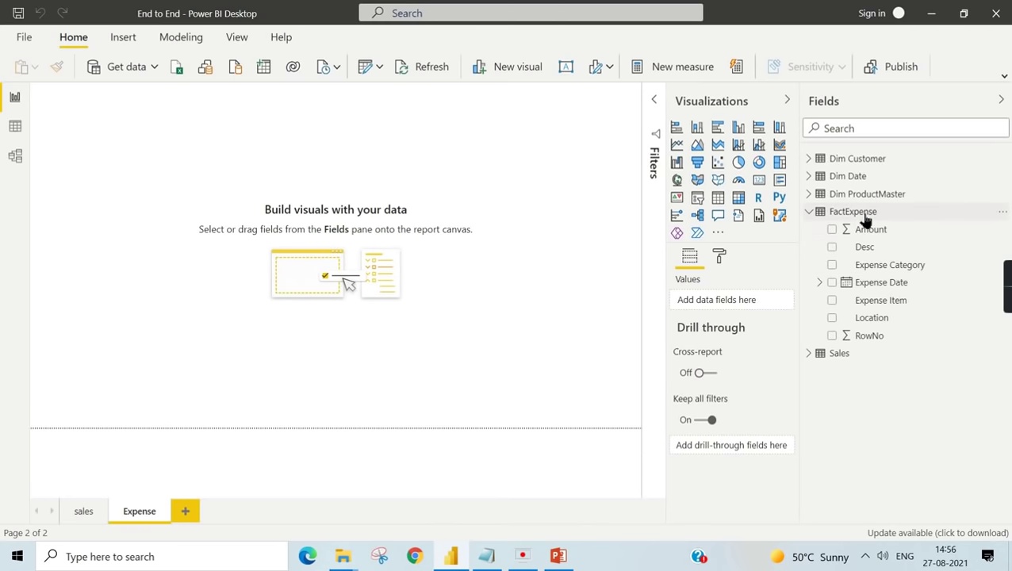
{"action": "left_click", "coordinate": [822, 283]}
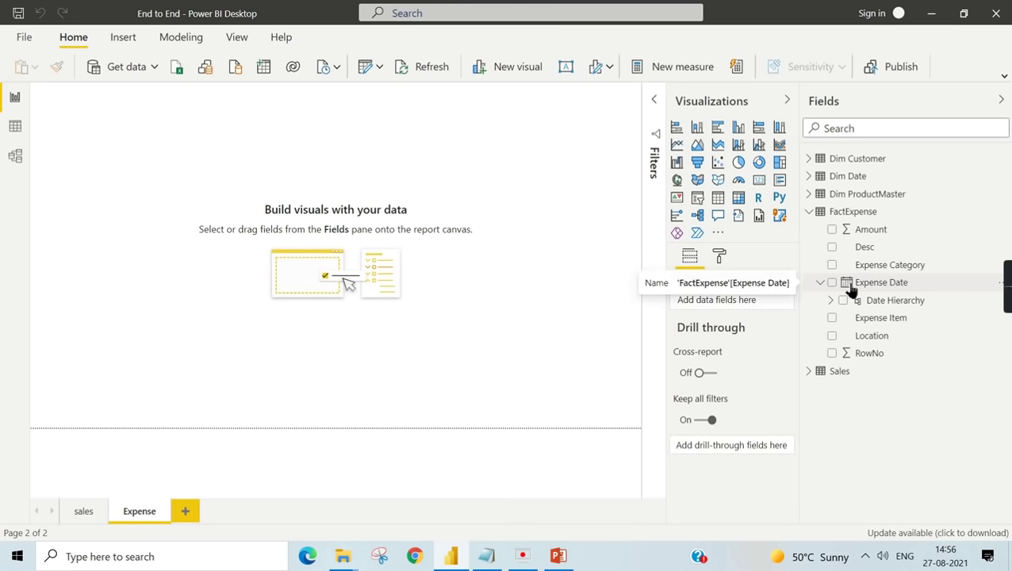
{"action": "left_click", "coordinate": [831, 301]}
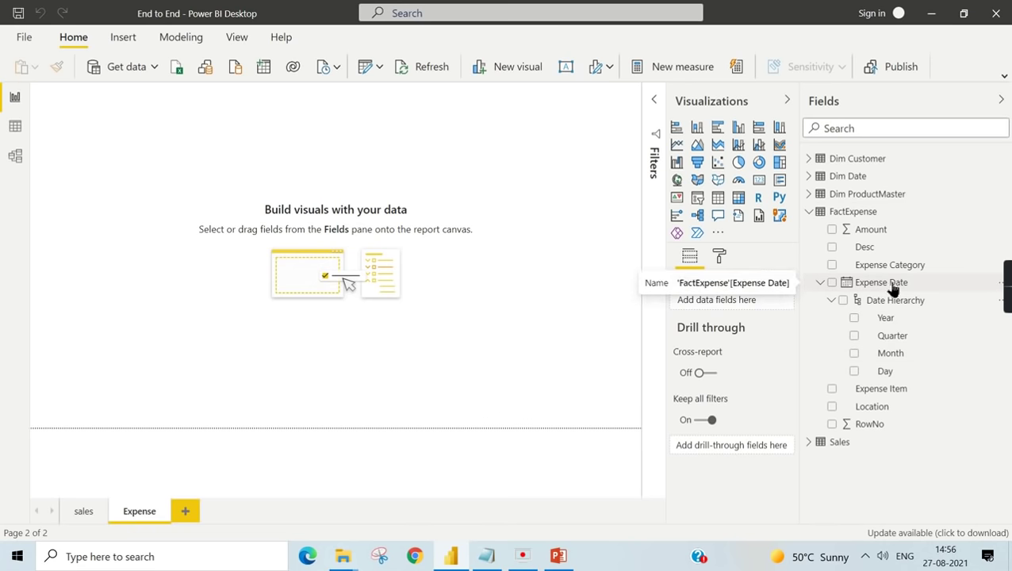
Step: View the Dim Date rows, then shift the FactExpense card up and right in the diagram
{"action": "left_click", "coordinate": [15, 127]}
{"action": "left_click", "coordinate": [928, 174]}
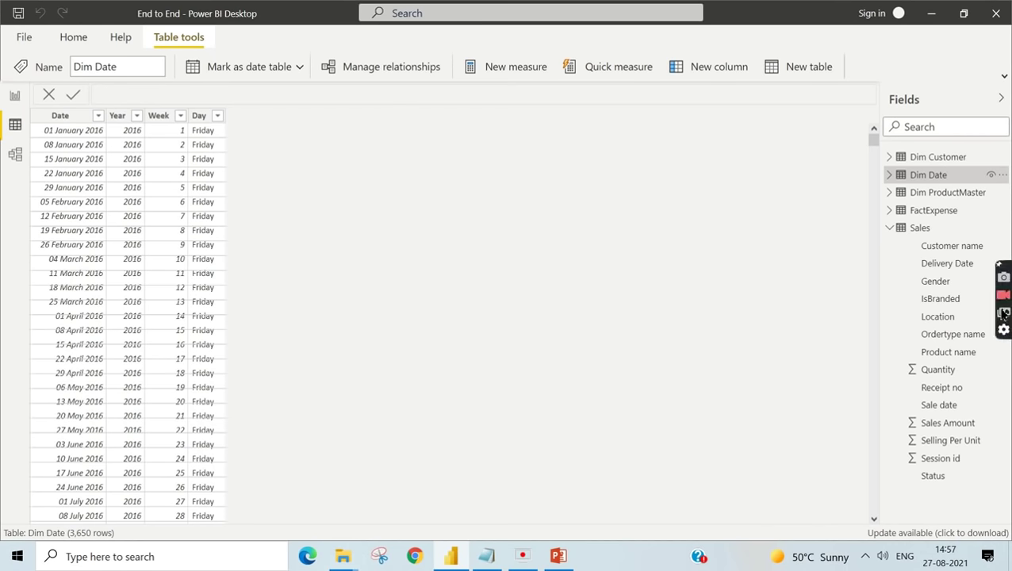
{"action": "left_click", "coordinate": [9, 154]}
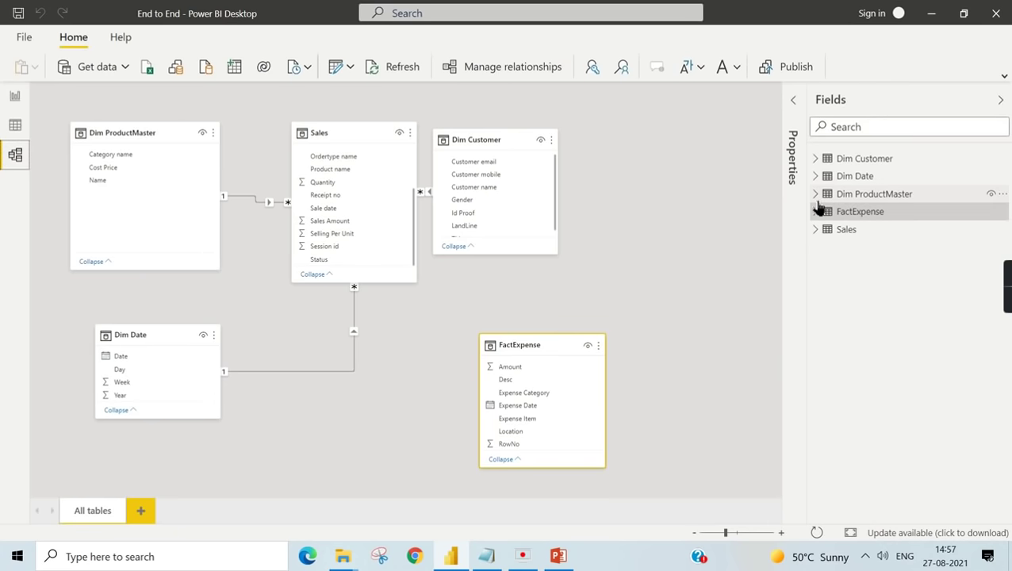
{"action": "left_click_drag", "start_coordinate": [538, 355], "coordinate": [578, 299]}
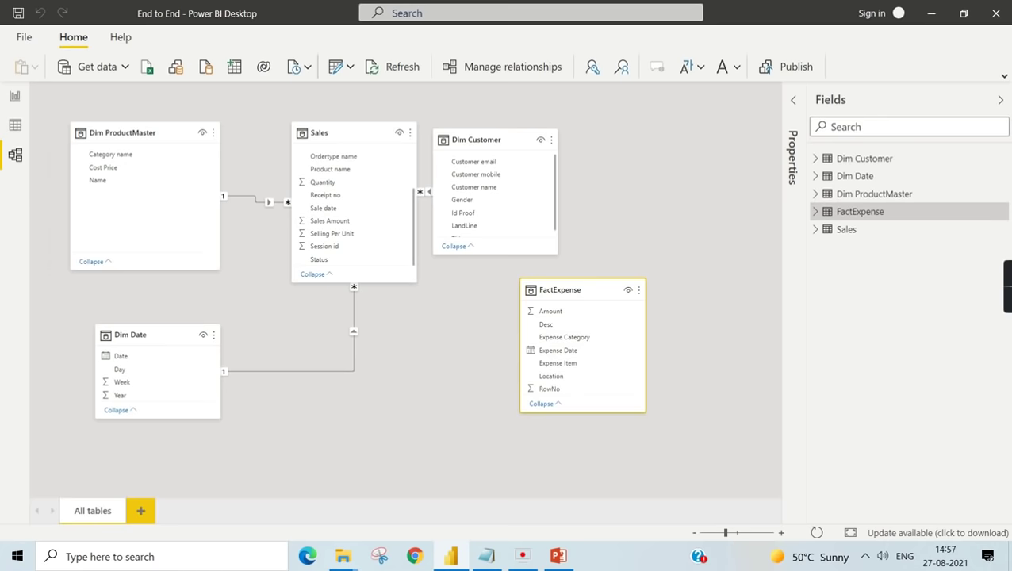
{"action": "left_click", "coordinate": [14, 97]}
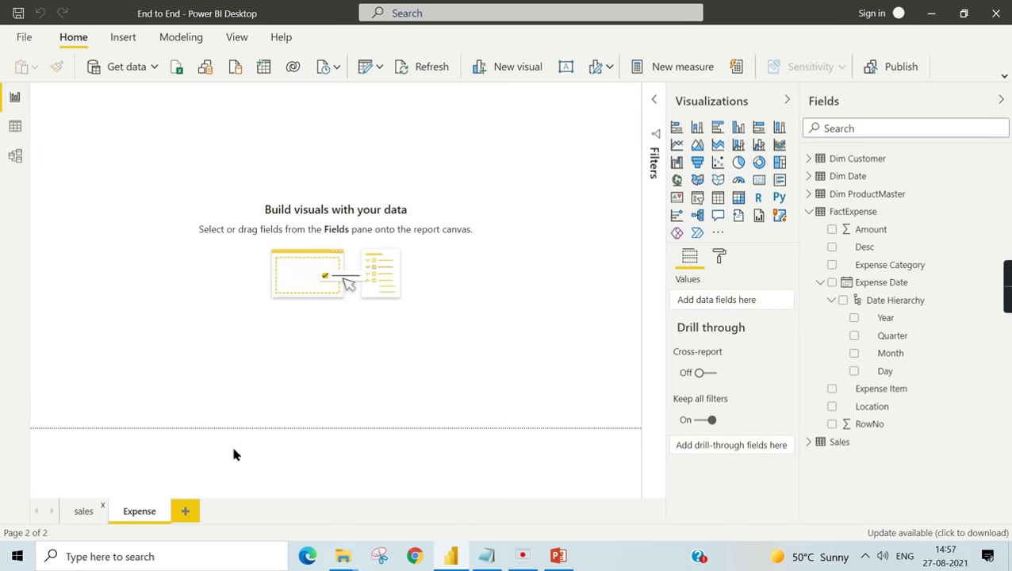
Step: On the sales page, reposition a pie and the Location slicer, undoing an accidental Amount addition
{"action": "left_click", "coordinate": [84, 513]}
{"action": "left_click_drag", "start_coordinate": [445, 283], "coordinate": [432, 313]}
{"action": "left_click", "coordinate": [377, 136]}
{"action": "mouse_move", "coordinate": [472, 99]}
{"action": "left_mouse_down"}
{"action": "mouse_move", "coordinate": [435, 99]}
{"action": "mouse_move", "coordinate": [485, 110]}
{"action": "left_mouse_up"}
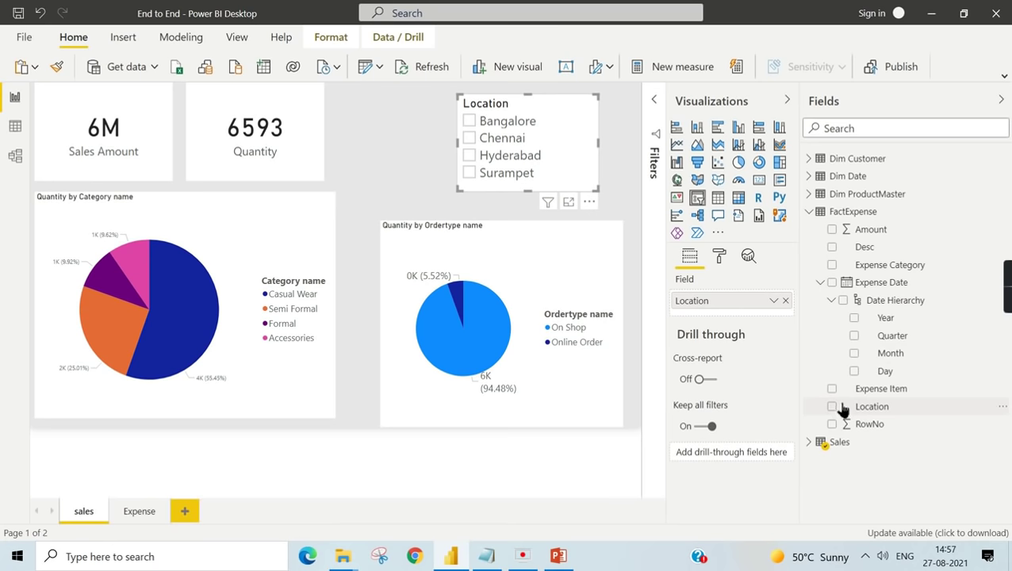
{"action": "left_click", "coordinate": [832, 230]}
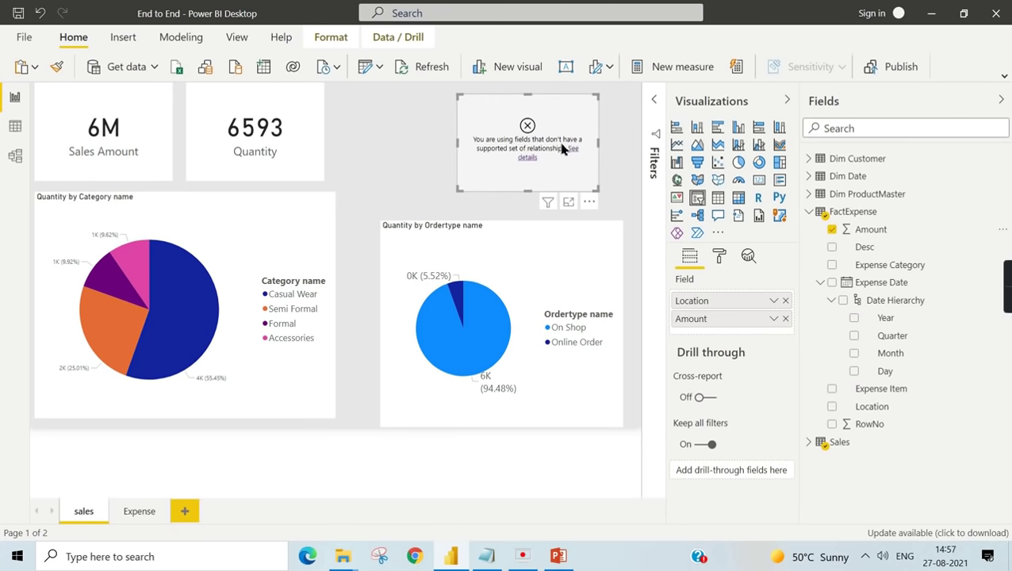
{"action": "key", "text": "ctrl+z"}
{"action": "left_click", "coordinate": [373, 114]}
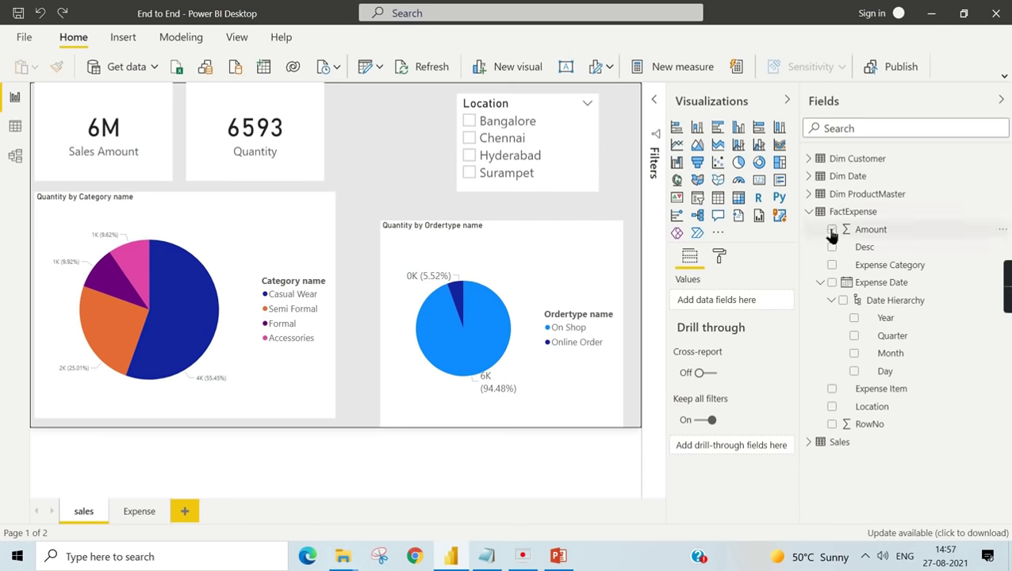
Step: Add FactExpense Amount as a 4M card beside the Quantity card
{"action": "left_click", "coordinate": [832, 230]}
{"action": "left_click_drag", "start_coordinate": [591, 118], "coordinate": [365, 129]}
{"action": "left_click", "coordinate": [283, 132]}
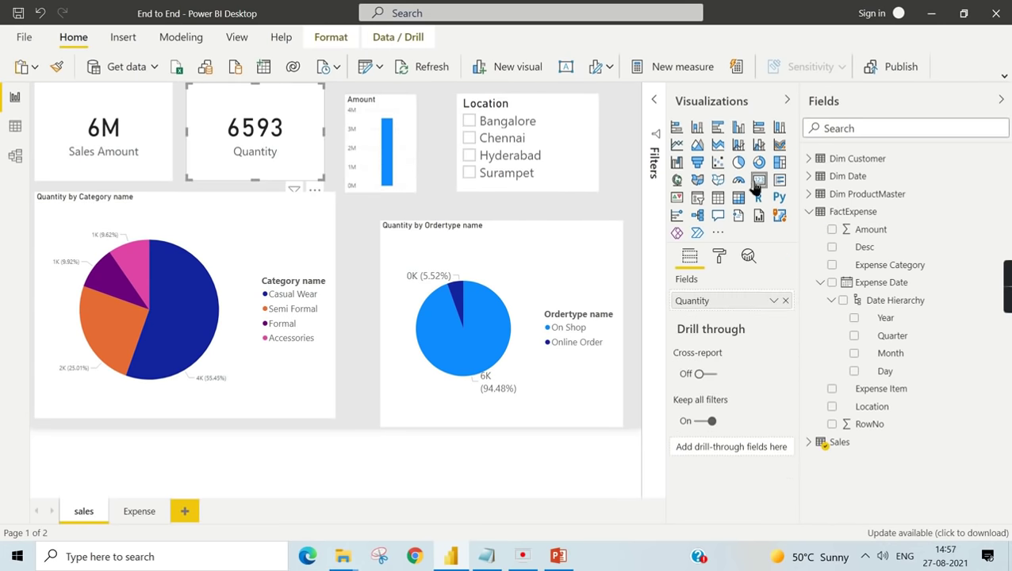
{"action": "left_click", "coordinate": [413, 143]}
{"action": "left_click", "coordinate": [759, 179]}
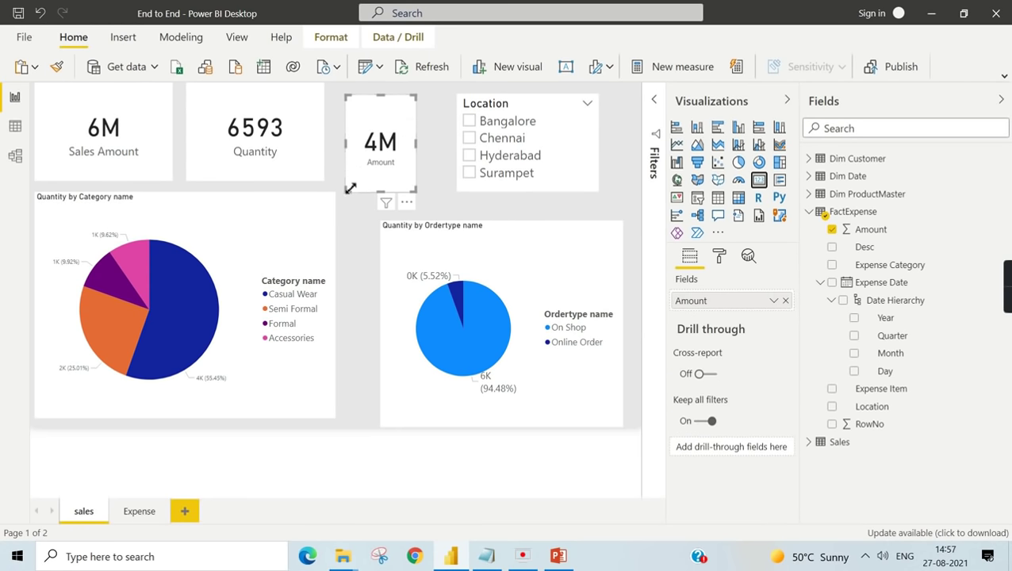
{"action": "left_click_drag", "start_coordinate": [349, 188], "coordinate": [337, 166]}
Step: Move the Location slicer toward the pies and resize it and the Ordertype pie chart
{"action": "left_click", "coordinate": [527, 95]}
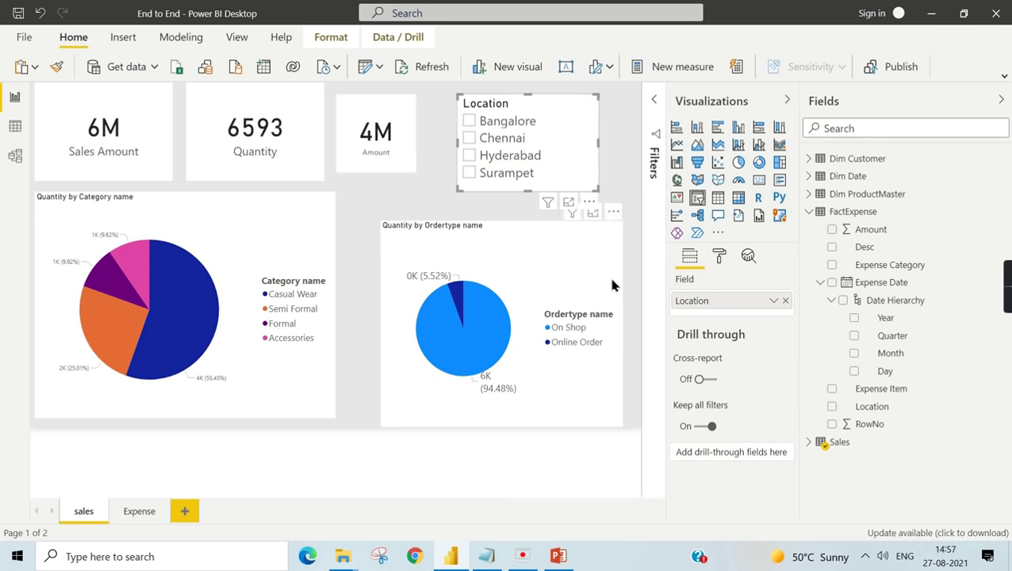
{"action": "left_click_drag", "start_coordinate": [535, 100], "coordinate": [456, 237]}
{"action": "left_click", "coordinate": [603, 239]}
{"action": "left_click_drag", "start_coordinate": [621, 226], "coordinate": [639, 289]}
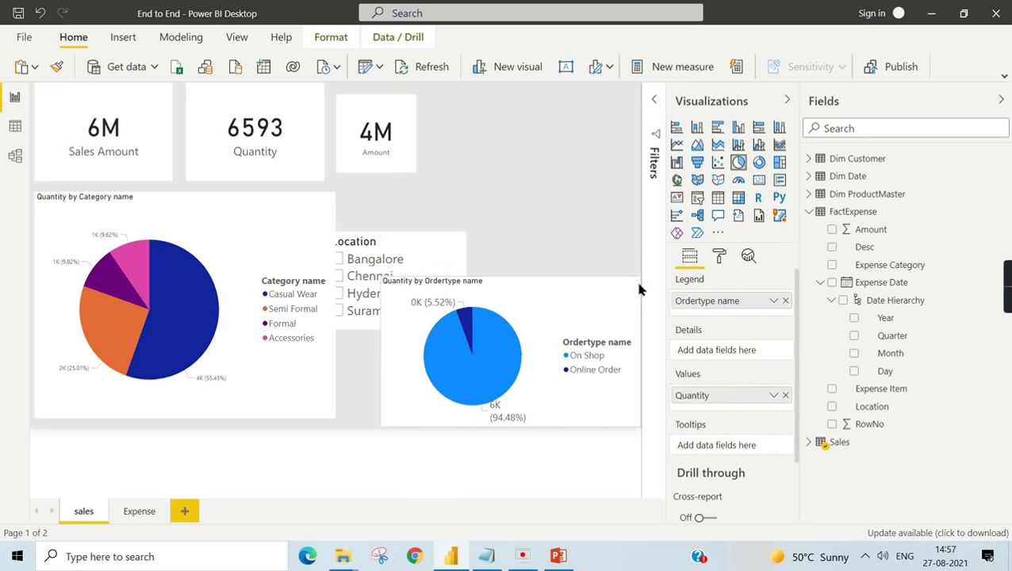
{"action": "left_click", "coordinate": [361, 247]}
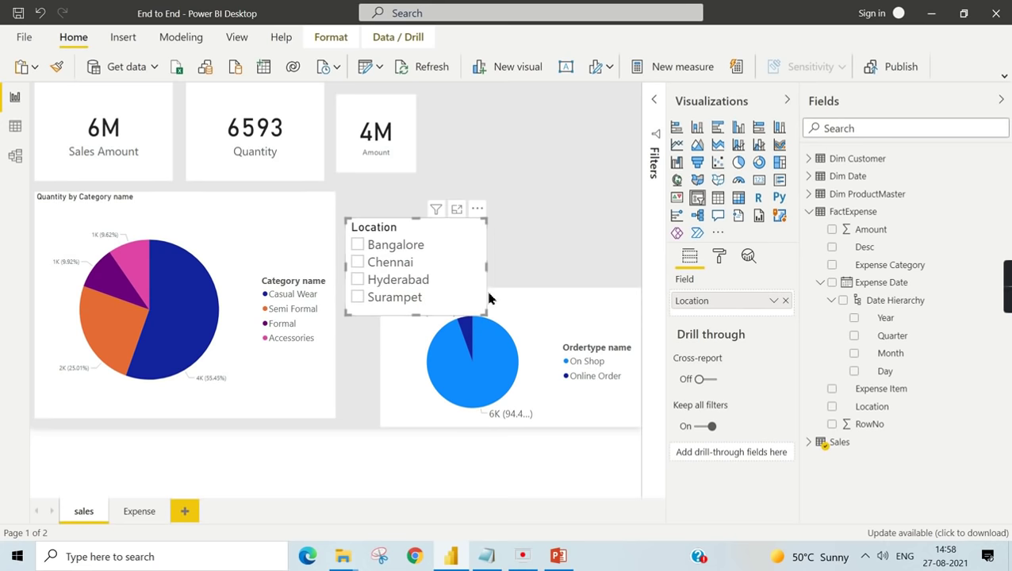
{"action": "left_click_drag", "start_coordinate": [482, 314], "coordinate": [462, 289]}
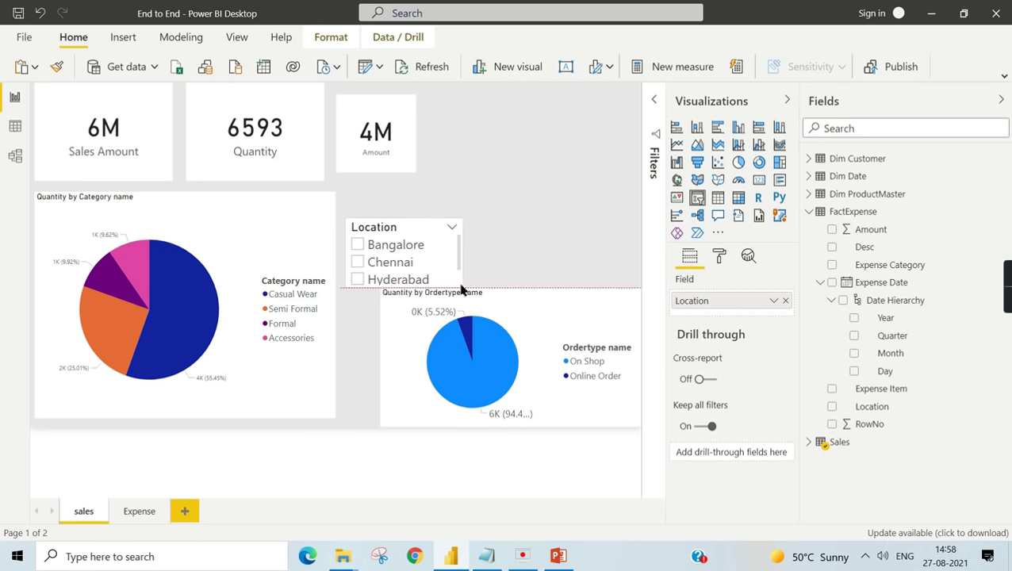
{"action": "left_click", "coordinate": [516, 109]}
Step: Delete the Location slicer and enlarge the Ordertype pie chart
{"action": "left_click", "coordinate": [816, 218]}
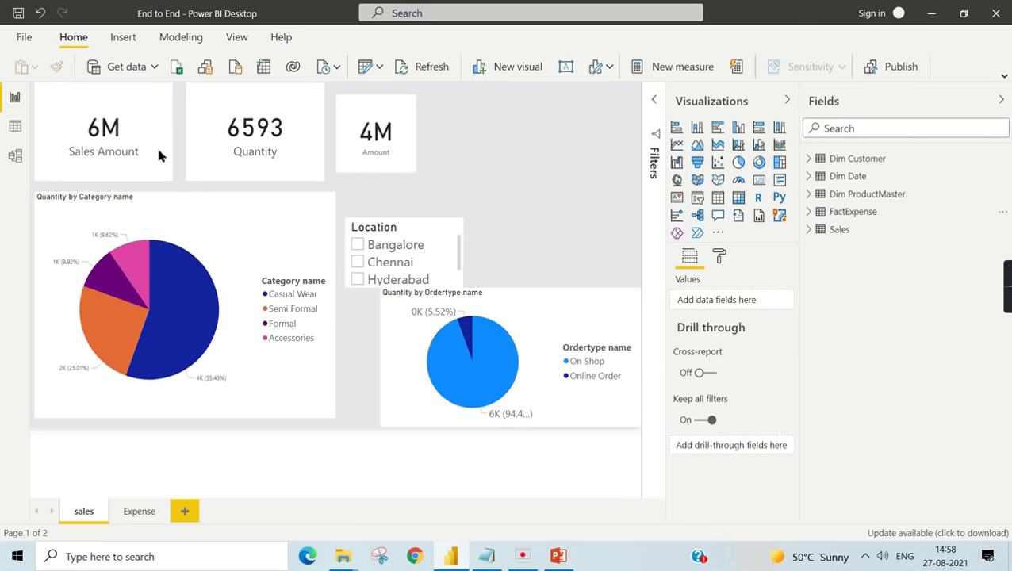
{"action": "left_click", "coordinate": [376, 230]}
{"action": "key", "text": "Delete"}
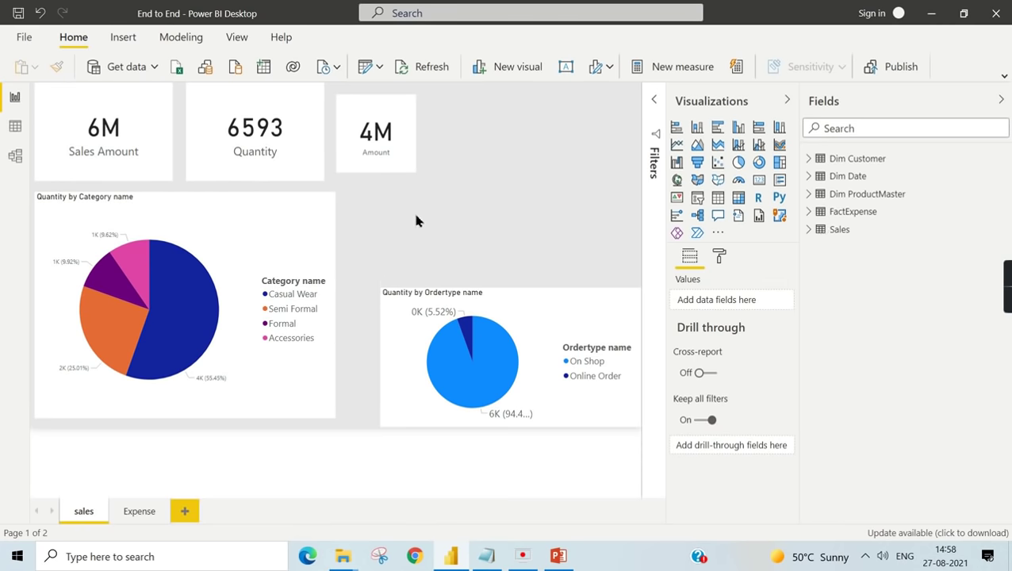
{"action": "left_click", "coordinate": [404, 295]}
{"action": "left_click_drag", "start_coordinate": [382, 288], "coordinate": [397, 260]}
Step: Review the Sales Amount, Quantity and pie visuals, then expand the Sales field list
{"action": "left_click", "coordinate": [167, 137]}
{"action": "left_click", "coordinate": [249, 141]}
{"action": "left_click", "coordinate": [239, 225]}
{"action": "left_click", "coordinate": [408, 276]}
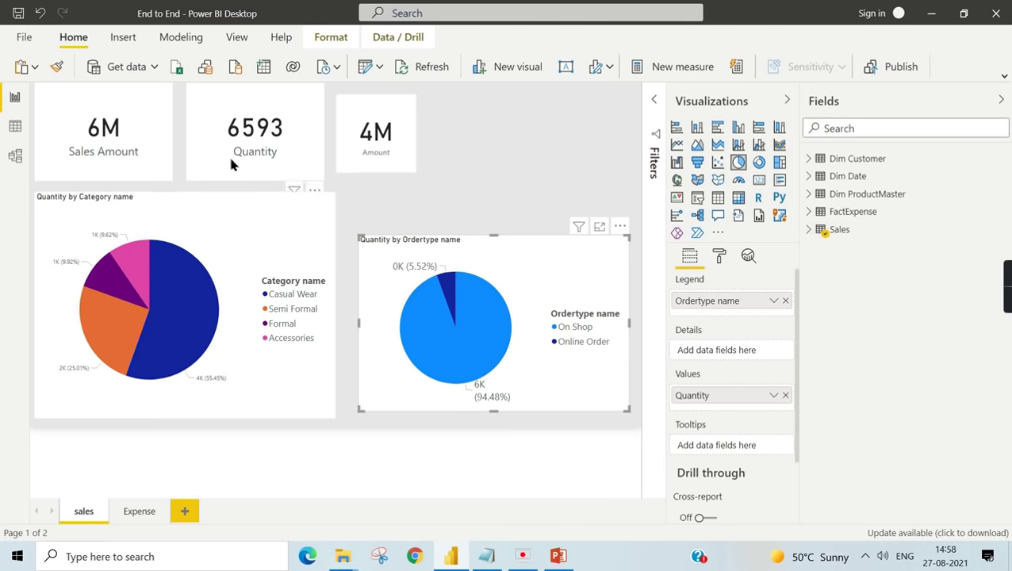
{"action": "left_click", "coordinate": [277, 243]}
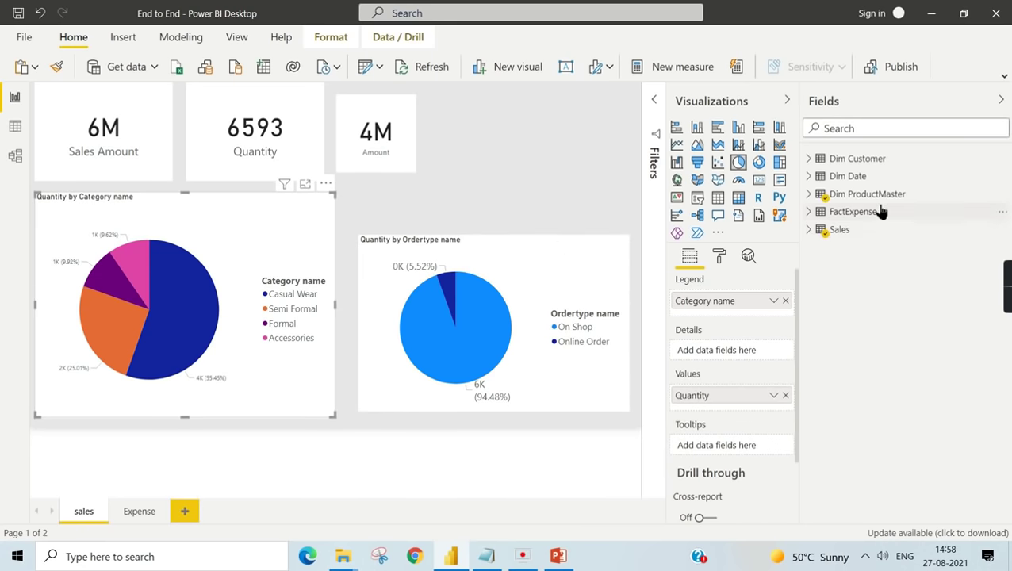
{"action": "left_click", "coordinate": [523, 259]}
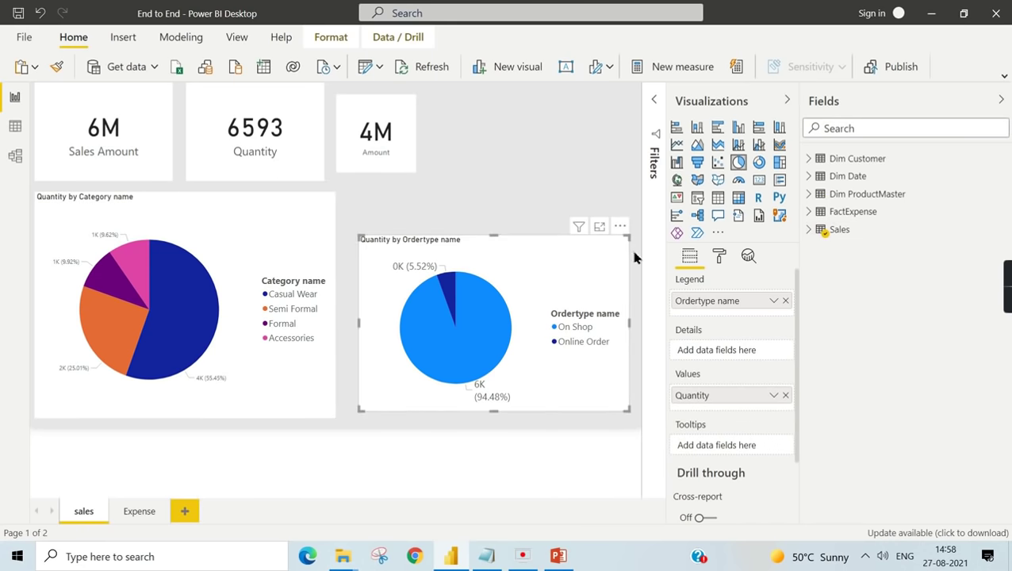
{"action": "left_click", "coordinate": [498, 139]}
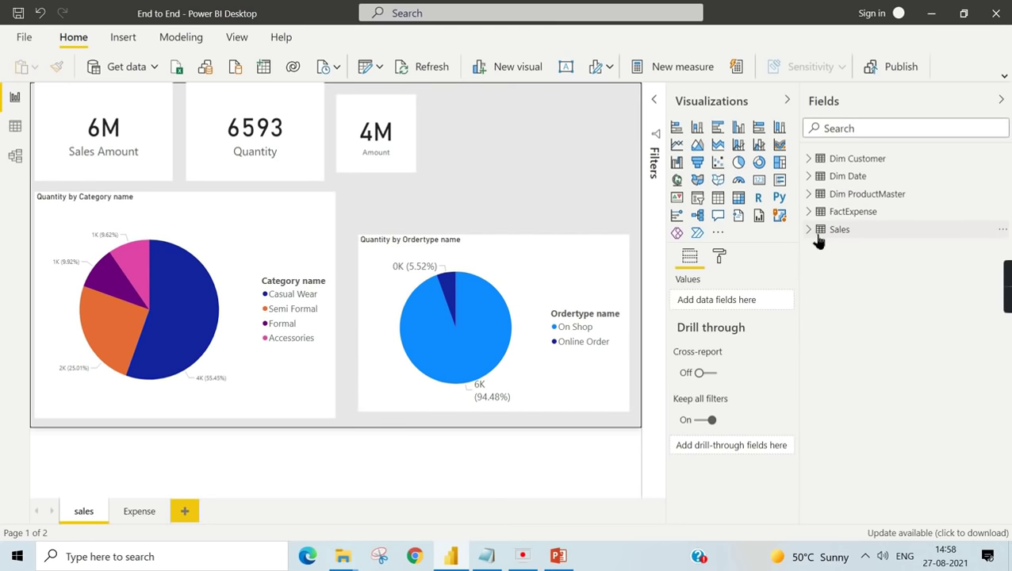
{"action": "left_click", "coordinate": [818, 233]}
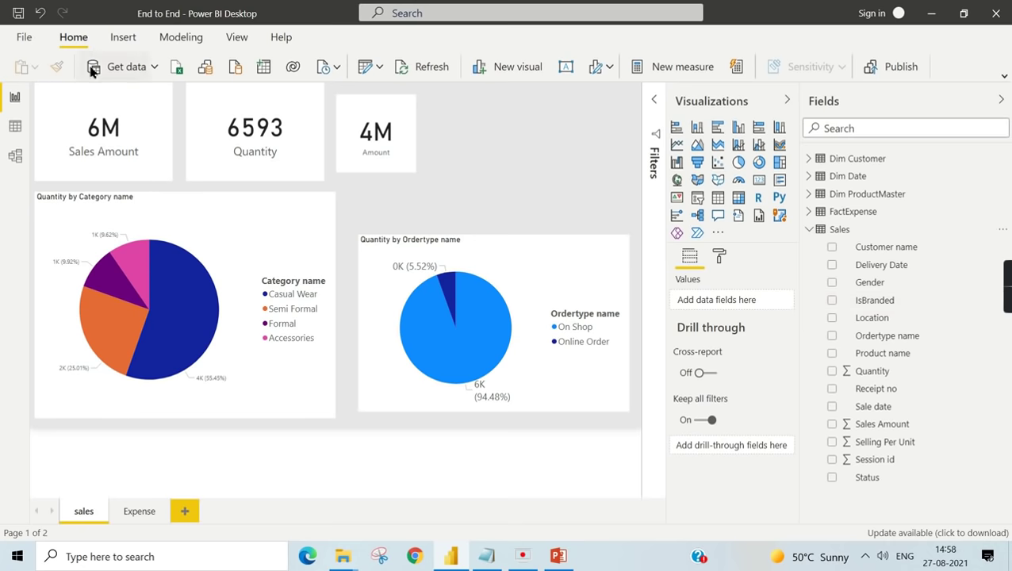
Step: Delete the Dim Date–Sales relationship line in Model view, then go back to the report page
{"action": "left_click", "coordinate": [15, 155]}
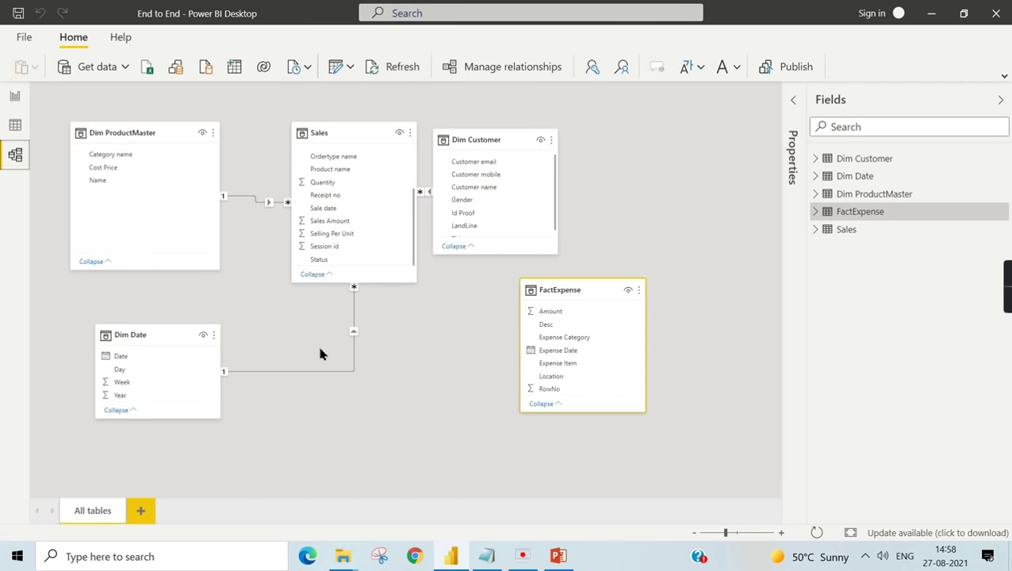
{"action": "right_click", "coordinate": [354, 320]}
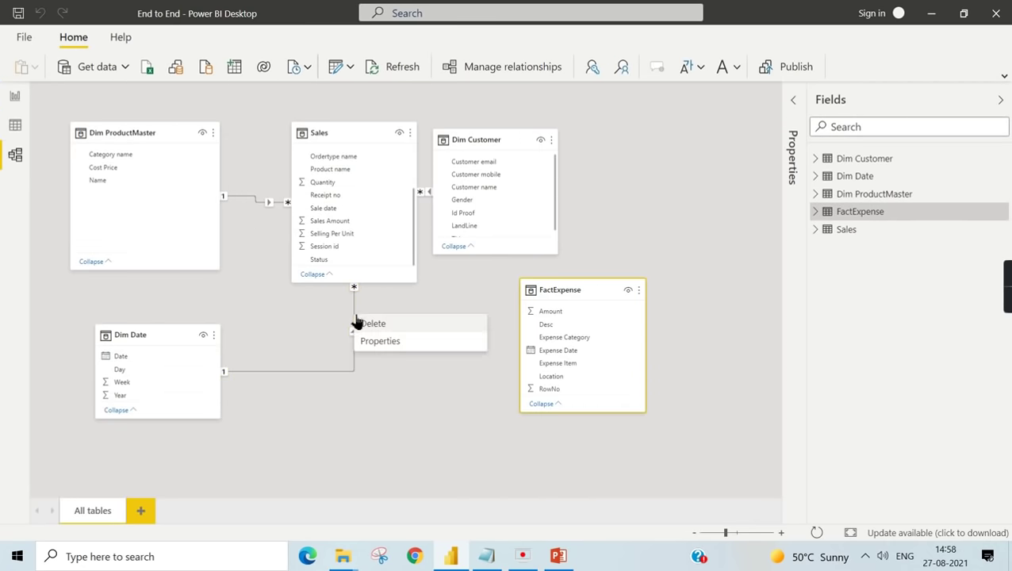
{"action": "left_click", "coordinate": [378, 329]}
{"action": "left_click", "coordinate": [576, 300]}
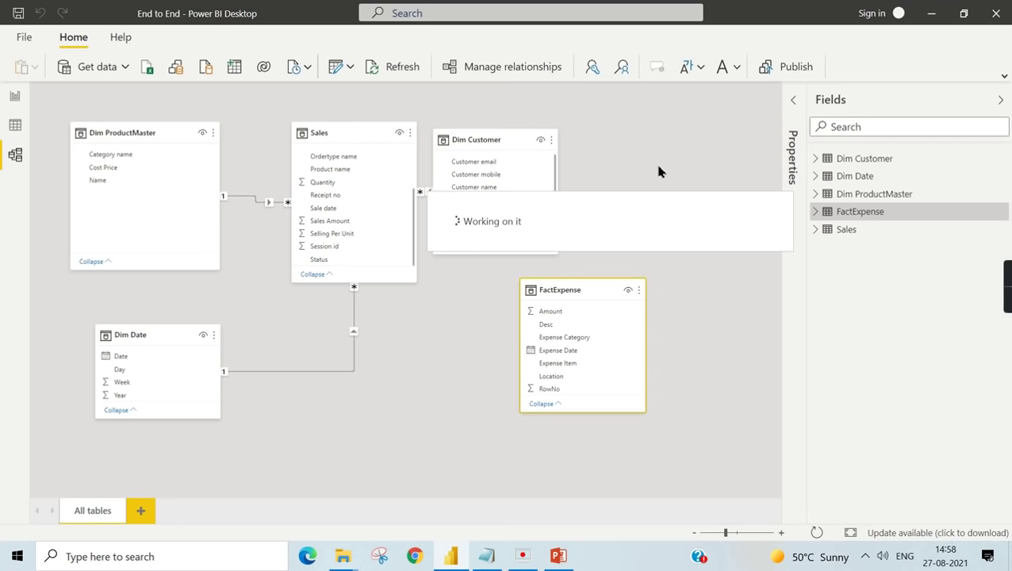
{"action": "left_click", "coordinate": [14, 96]}
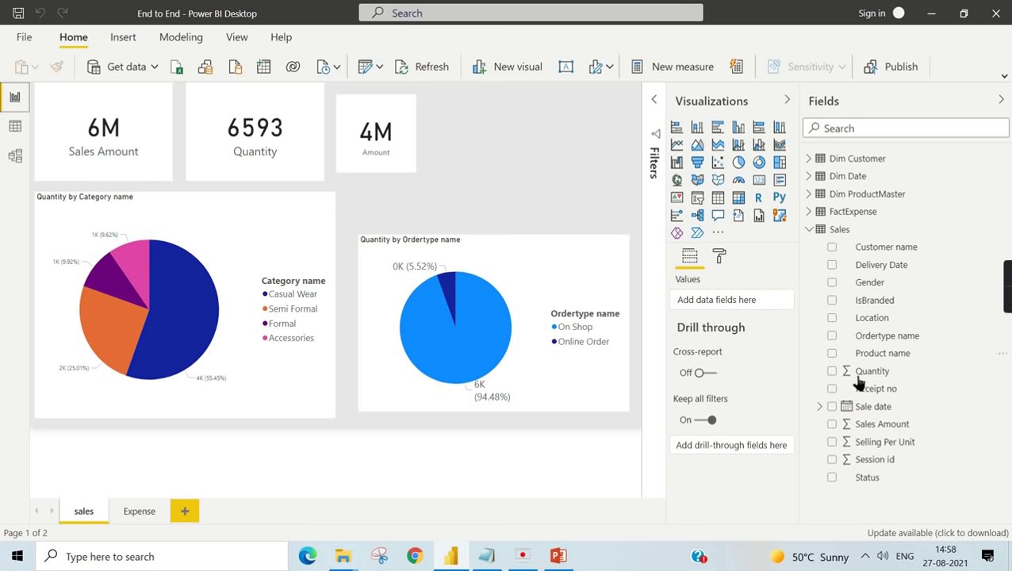
Step: Add a resized Sale date slicer to the page and select 2017
{"action": "left_click_drag", "start_coordinate": [507, 176], "coordinate": [505, 173]}
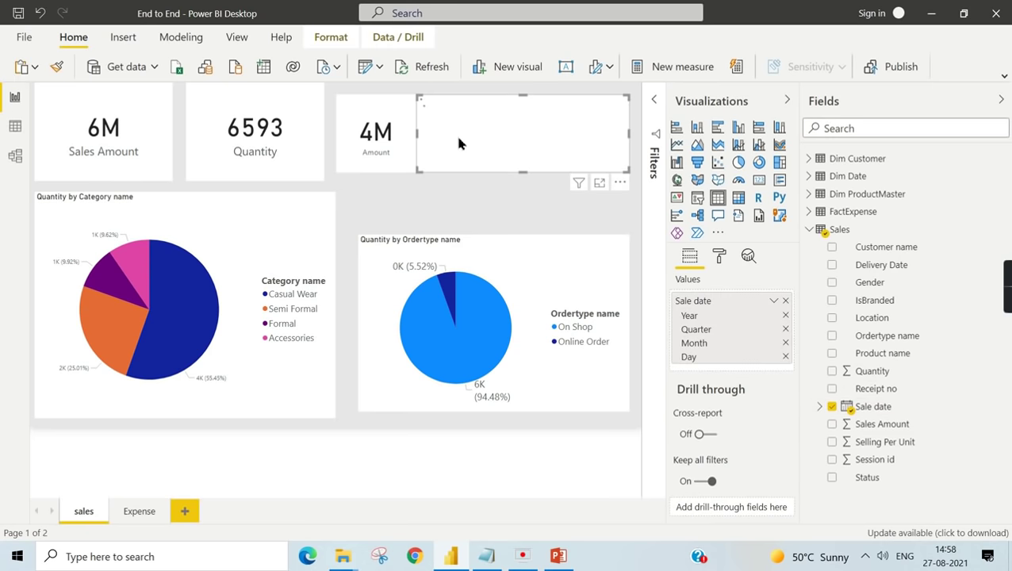
{"action": "left_click_drag", "start_coordinate": [418, 169], "coordinate": [501, 189]}
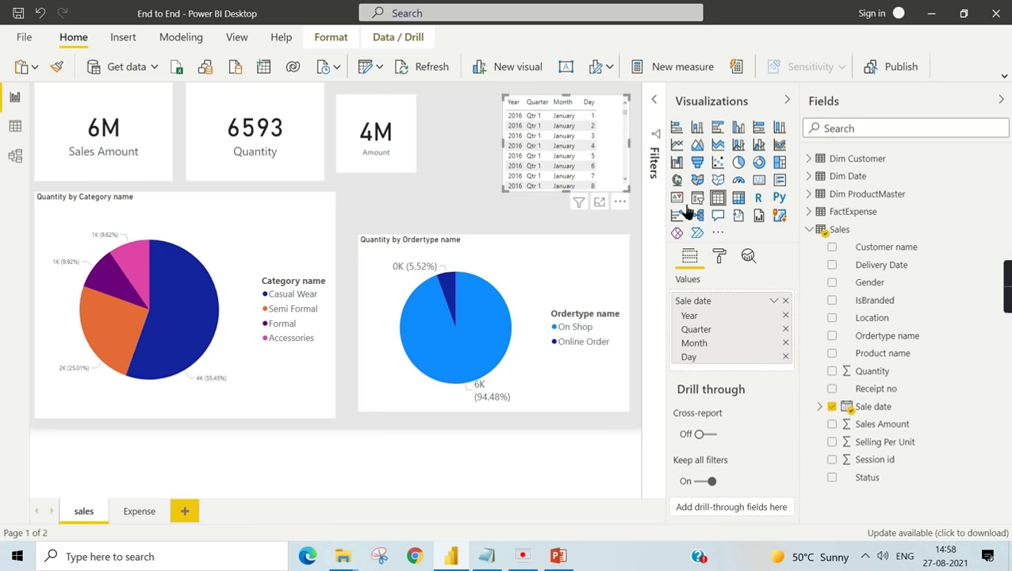
{"action": "left_click", "coordinate": [690, 203]}
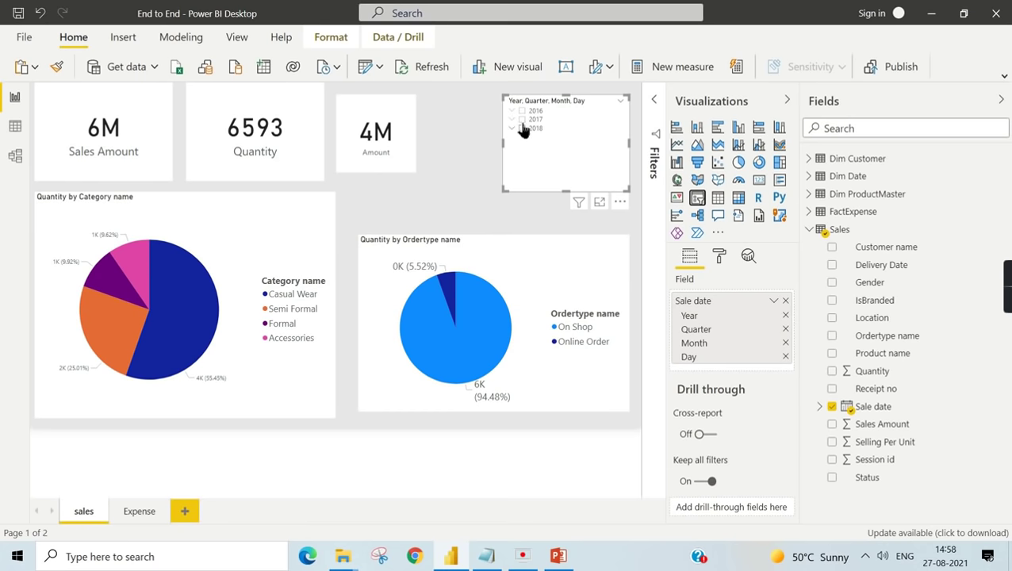
{"action": "left_click", "coordinate": [527, 120]}
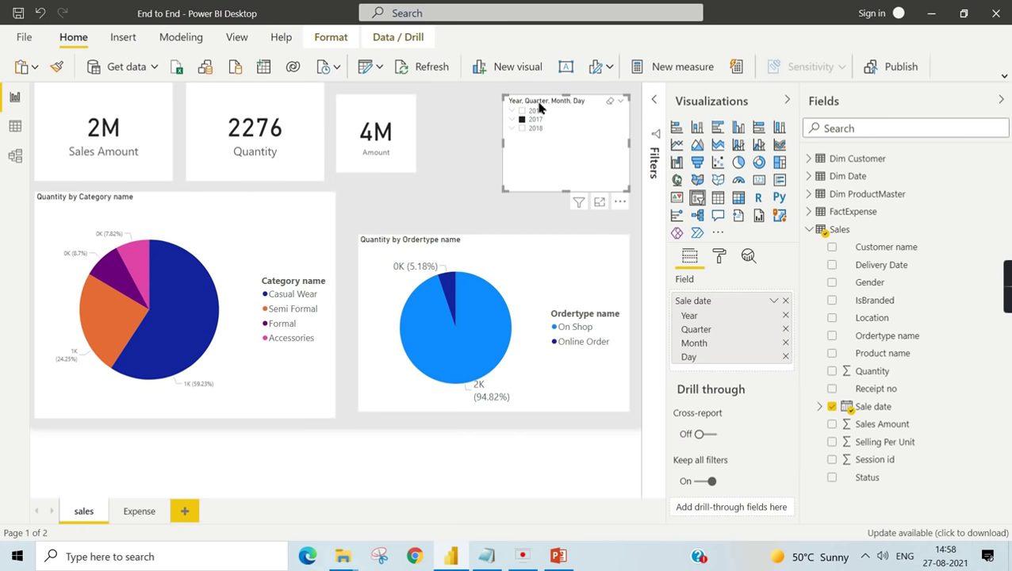
Step: Set the year slicer's item text size to 13 pt
{"action": "left_click", "coordinate": [719, 255]}
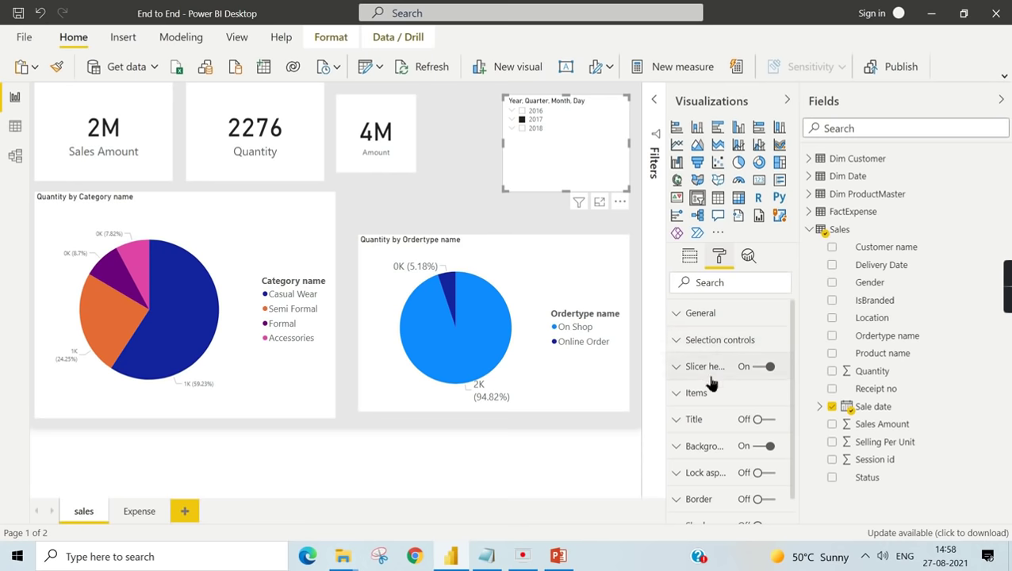
{"action": "left_click", "coordinate": [698, 394]}
{"action": "scroll", "coordinate": [730, 420], "scroll_direction": "down", "scroll_amount": 2}
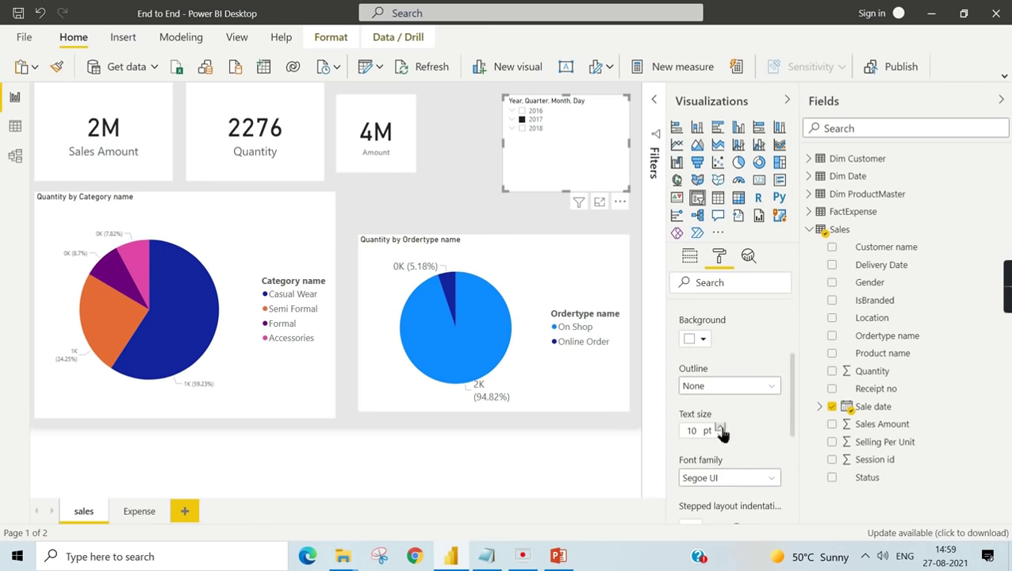
{"action": "left_click", "coordinate": [719, 433]}
{"action": "left_click", "coordinate": [719, 434]}
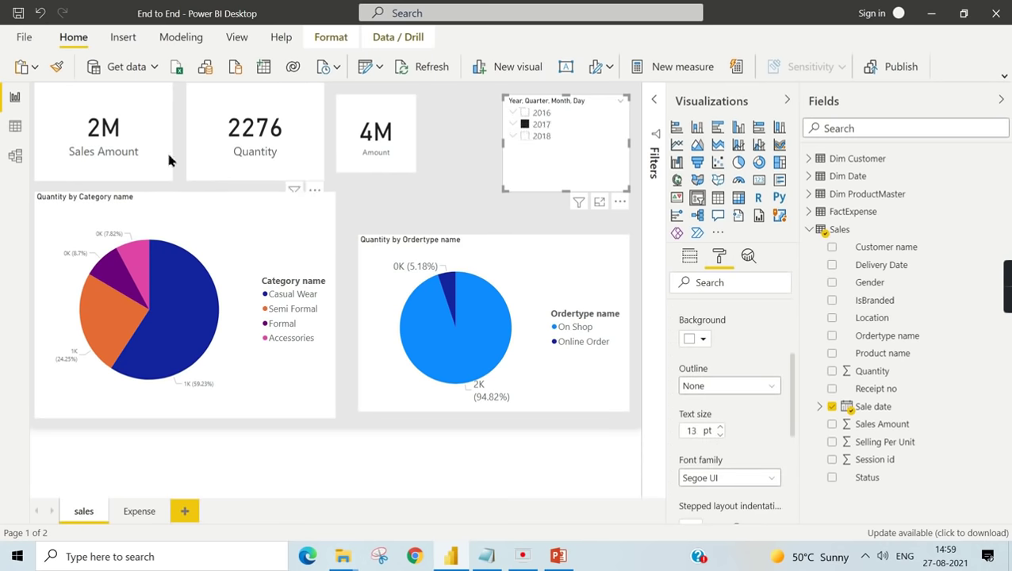
Step: Test the slicer with 2018 and 2016, then clear the year filter
{"action": "left_click", "coordinate": [525, 137]}
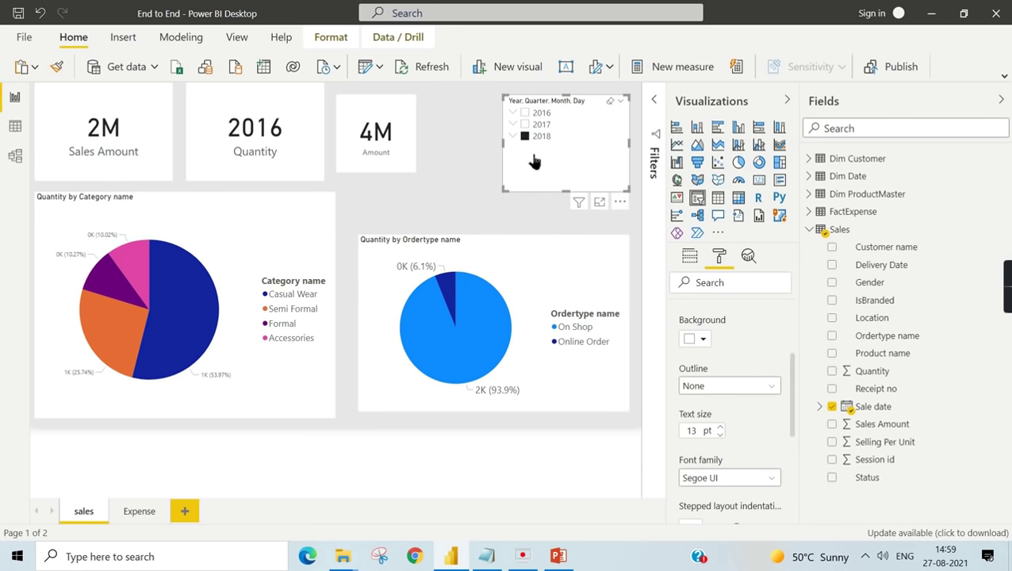
{"action": "left_click", "coordinate": [524, 112]}
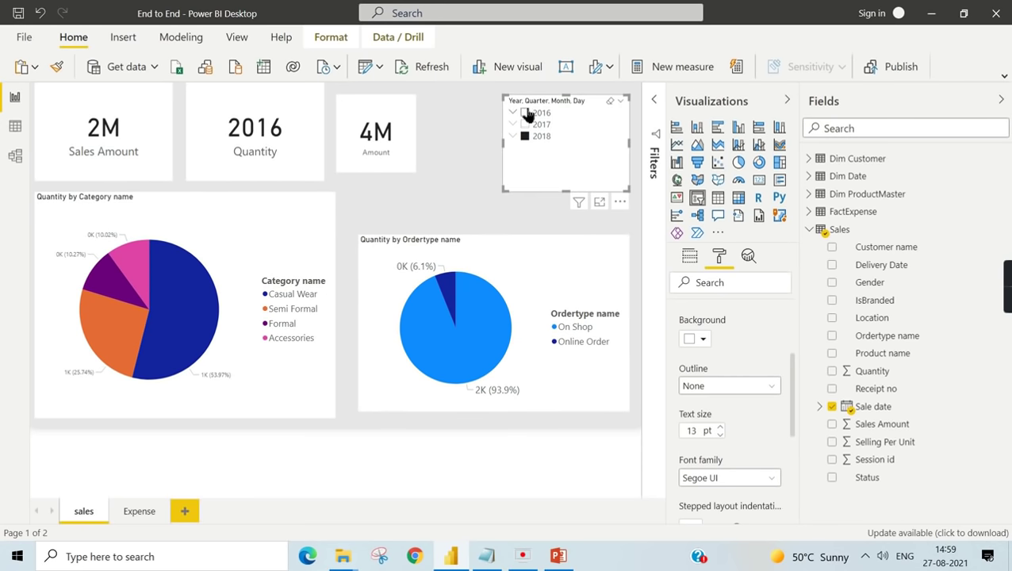
{"action": "left_click", "coordinate": [125, 130]}
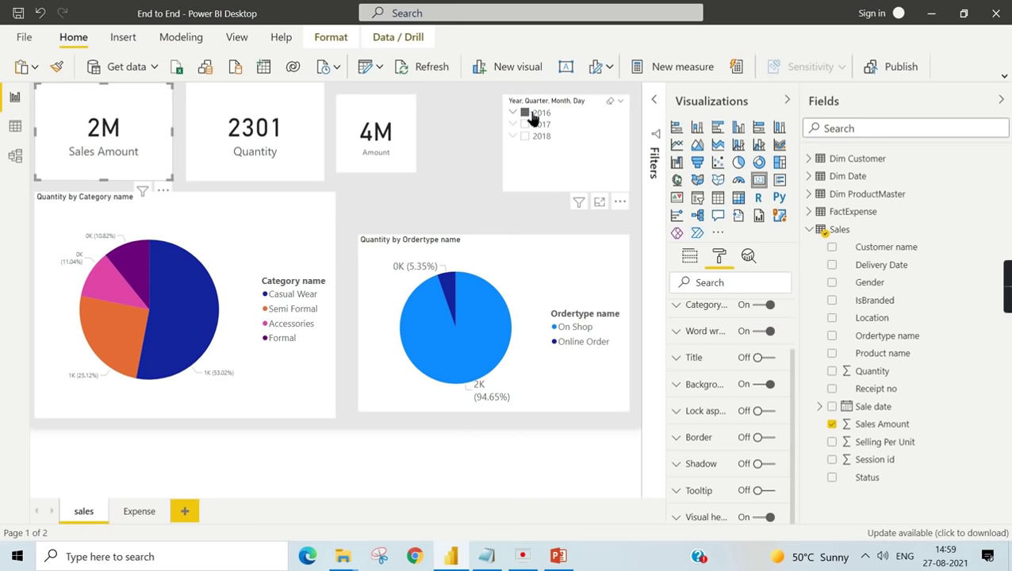
{"action": "left_click", "coordinate": [524, 113]}
Step: Review the slicer's fields and item outline, leaving the outline at None
{"action": "left_click", "coordinate": [690, 256]}
{"action": "left_click", "coordinate": [719, 260]}
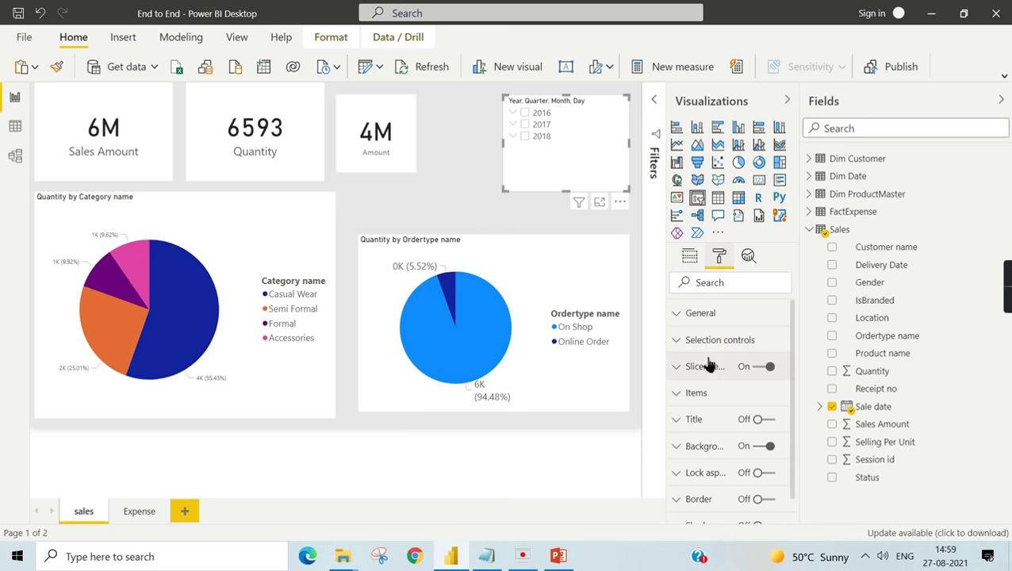
{"action": "left_click", "coordinate": [719, 396]}
{"action": "scroll", "coordinate": [724, 420], "scroll_direction": "down", "scroll_amount": 3}
{"action": "left_click", "coordinate": [728, 386]}
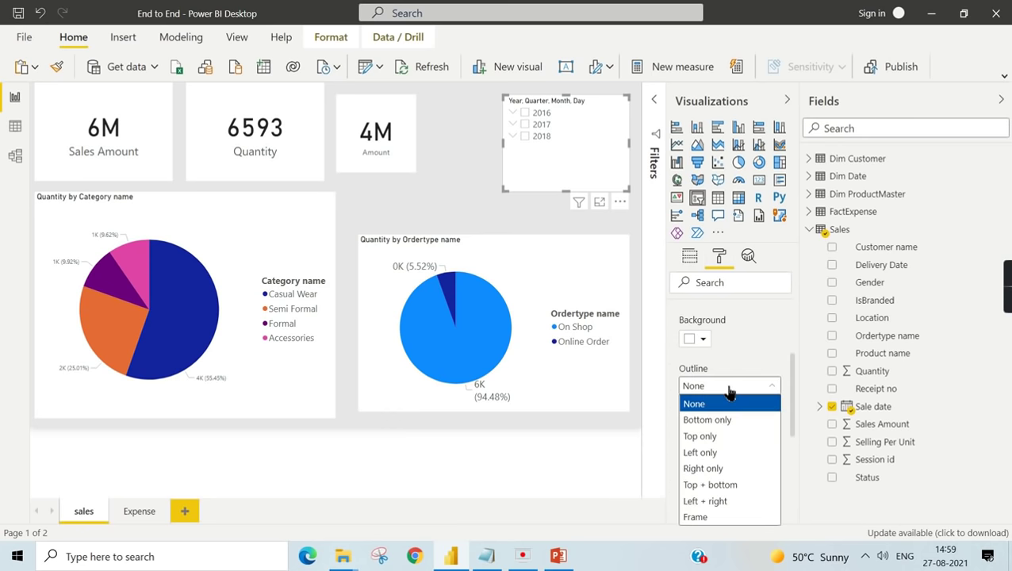
{"action": "left_click", "coordinate": [731, 386]}
{"action": "scroll", "coordinate": [728, 408], "scroll_direction": "up", "scroll_amount": 3}
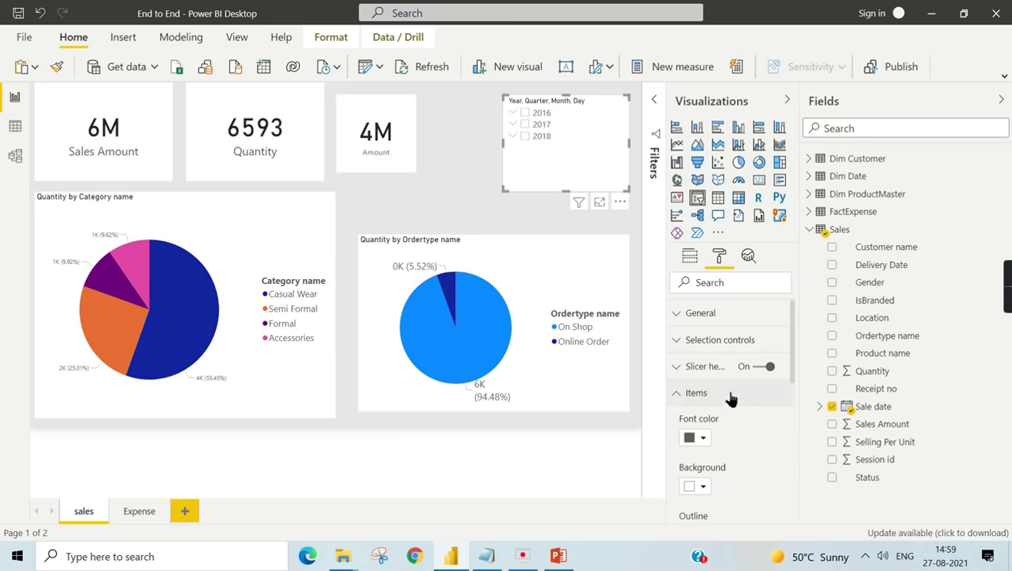
{"action": "left_click", "coordinate": [730, 394]}
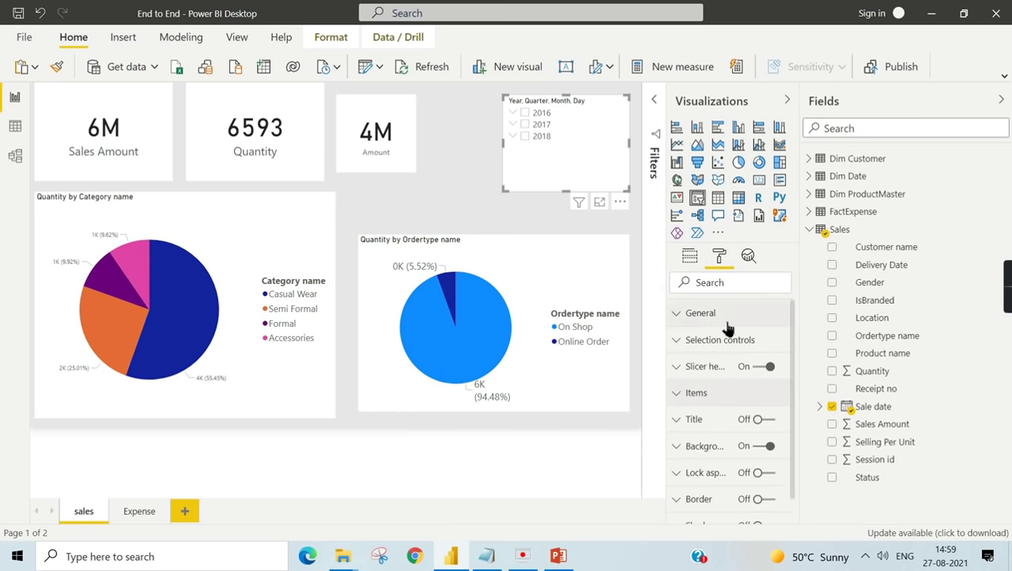
{"action": "left_click", "coordinate": [133, 150]}
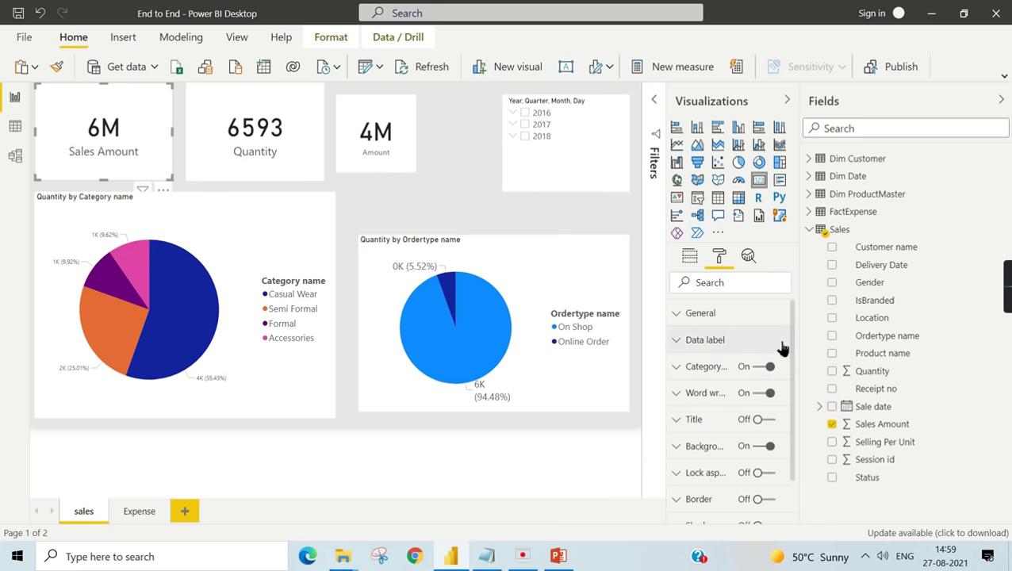
Step: Set the Sales Amount card's display units to None and test years 2017, 2016 and 2018
{"action": "left_click", "coordinate": [739, 337]}
{"action": "left_click", "coordinate": [727, 360]}
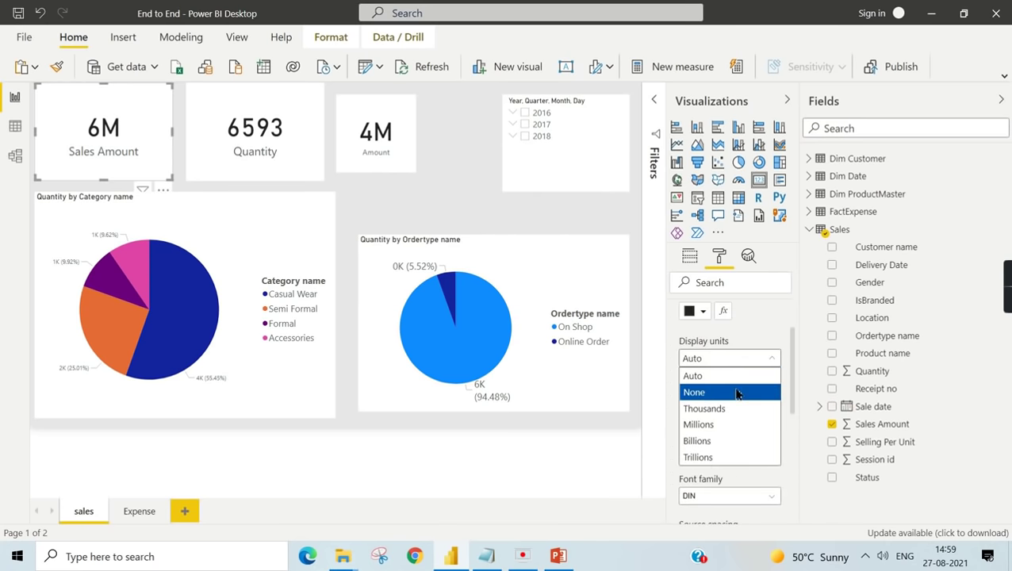
{"action": "left_click", "coordinate": [733, 392]}
{"action": "left_click", "coordinate": [524, 124]}
{"action": "left_click", "coordinate": [525, 112]}
{"action": "left_click", "coordinate": [525, 138]}
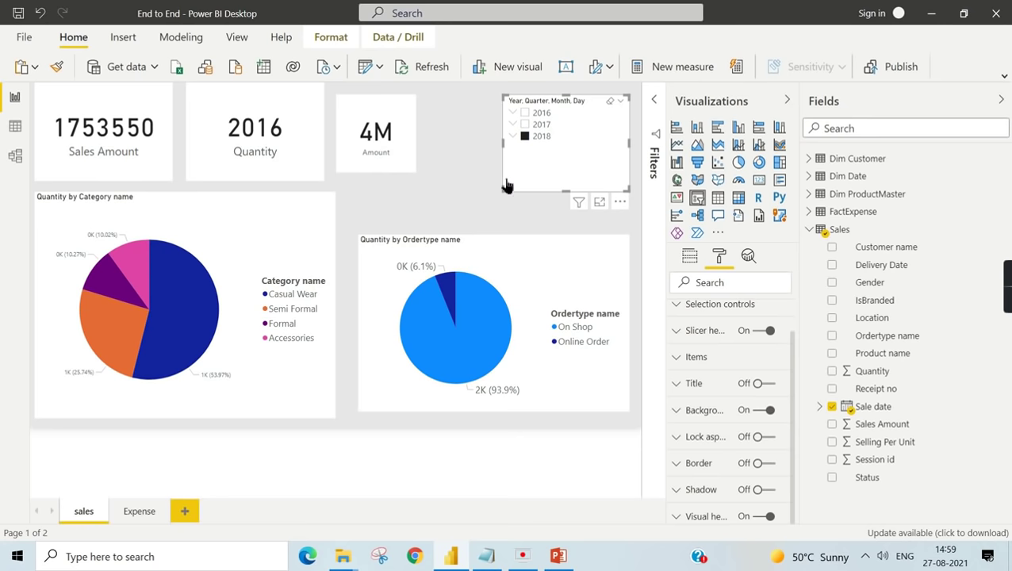
Step: Shrink the year slicer, set Amount display units to None, and widen it to fit 3577000
{"action": "left_click_drag", "start_coordinate": [506, 189], "coordinate": [514, 158]}
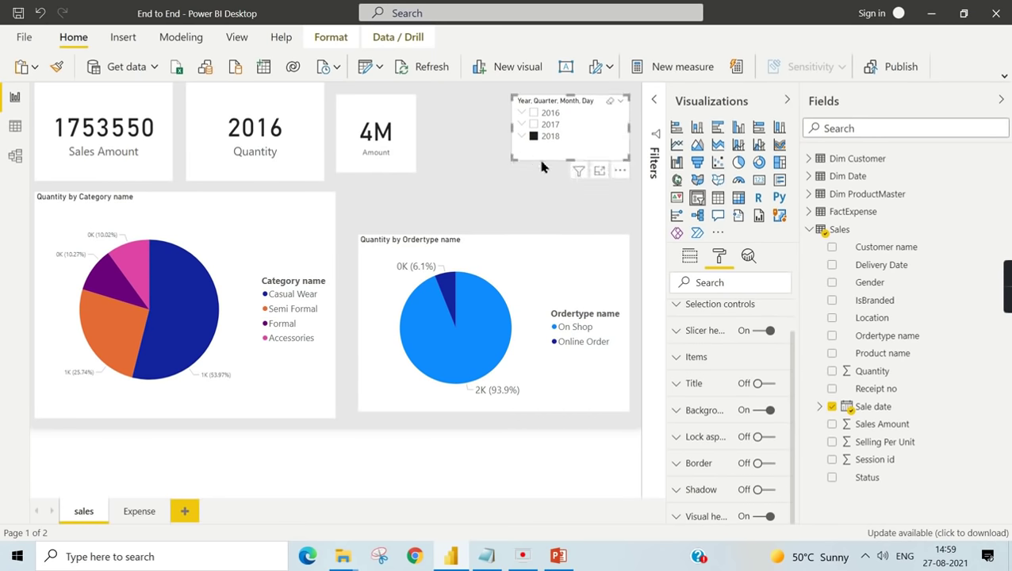
{"action": "left_click", "coordinate": [513, 190]}
{"action": "left_click", "coordinate": [379, 158]}
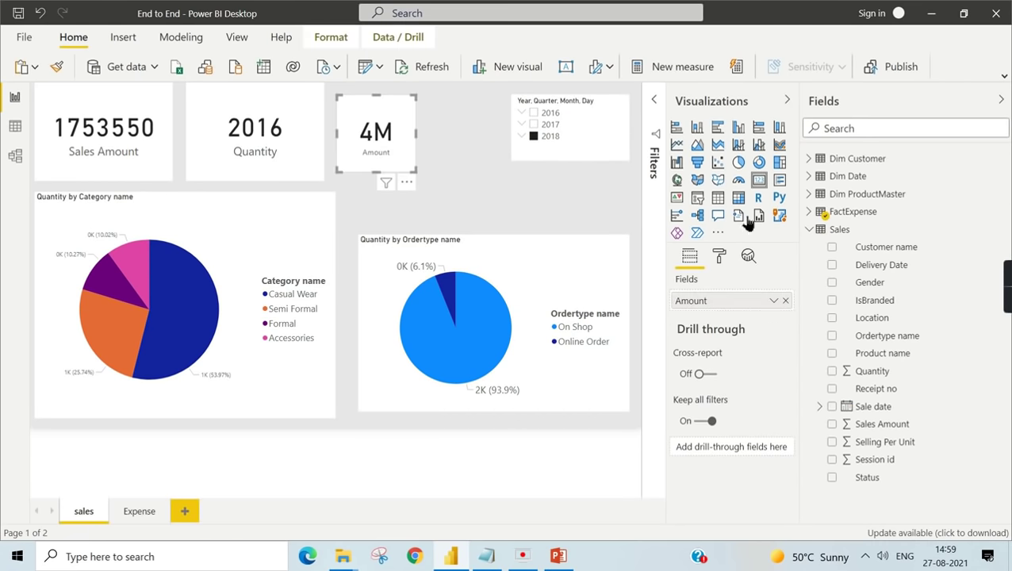
{"action": "left_click", "coordinate": [720, 259]}
{"action": "left_click", "coordinate": [726, 341]}
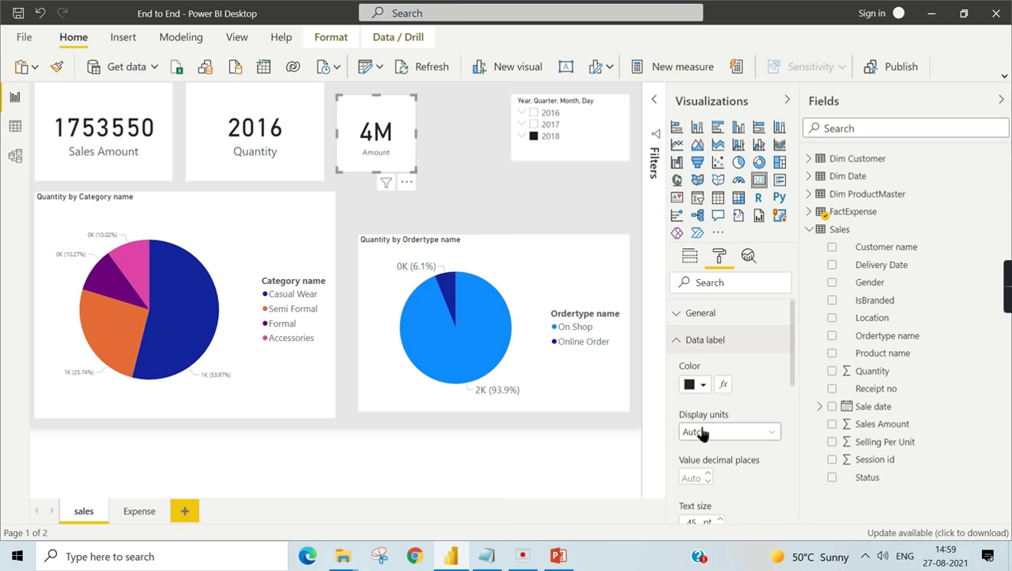
{"action": "left_click", "coordinate": [702, 432]}
{"action": "left_click", "coordinate": [700, 467]}
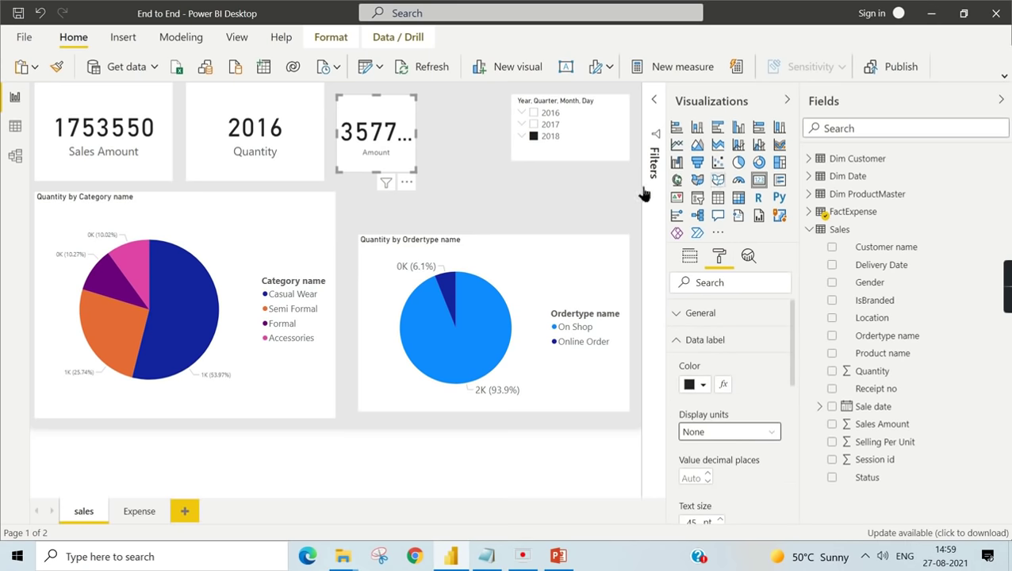
{"action": "left_click_drag", "start_coordinate": [414, 171], "coordinate": [468, 168]}
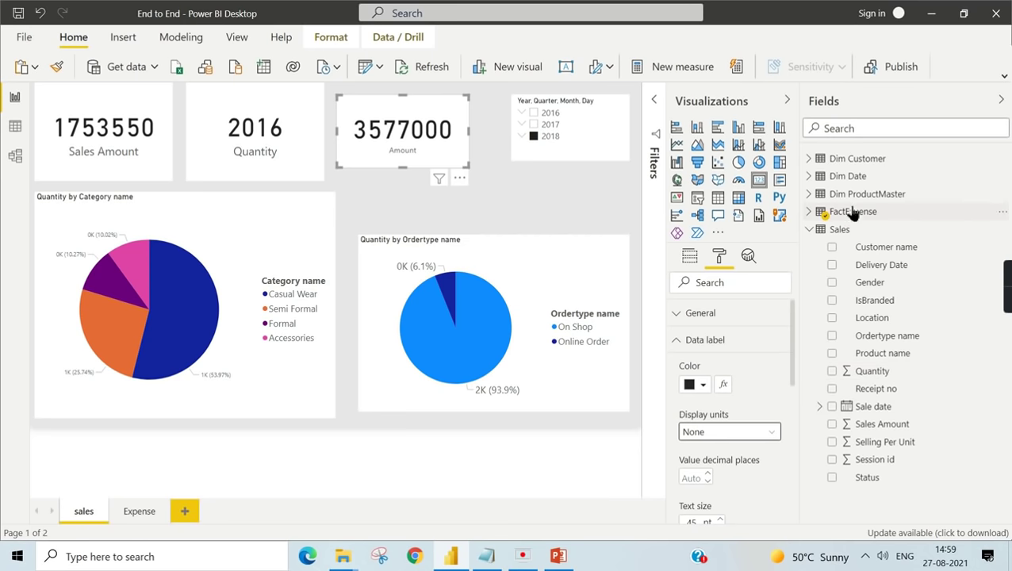
Step: Test the 2017 and 2016 filters, then clear the year selection
{"action": "left_click", "coordinate": [551, 124]}
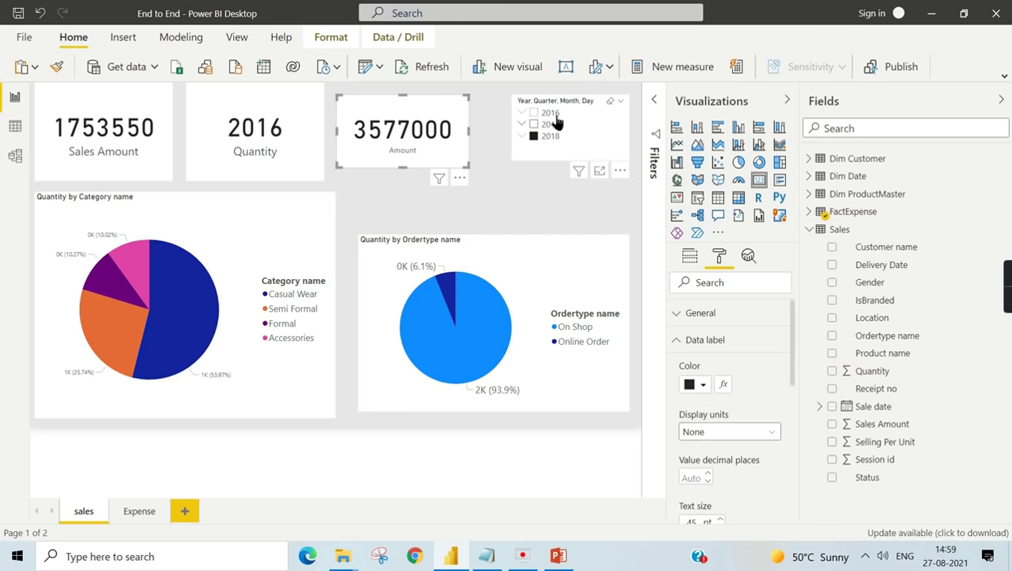
{"action": "left_click", "coordinate": [553, 113]}
{"action": "left_click", "coordinate": [551, 124]}
{"action": "left_click", "coordinate": [561, 178]}
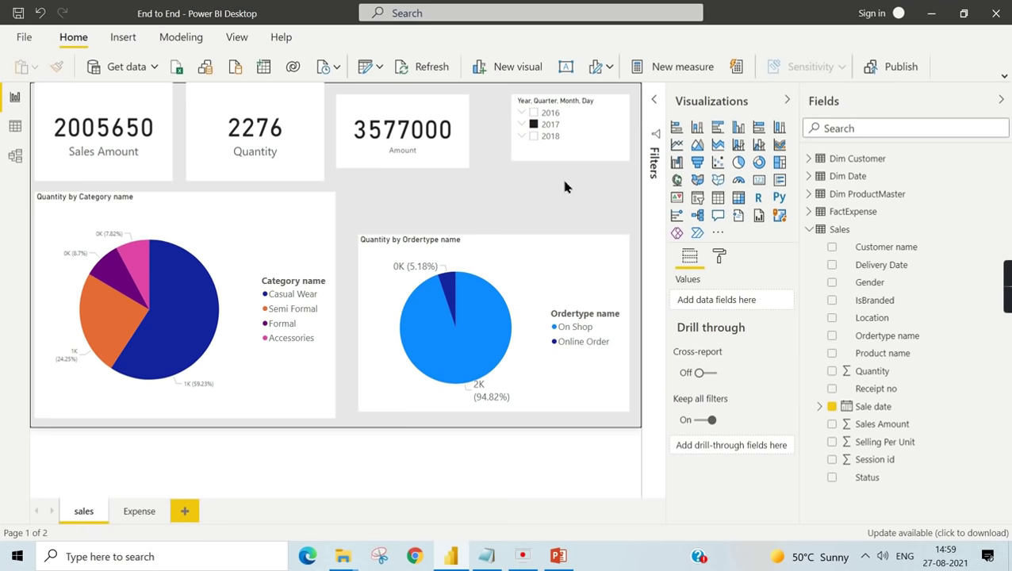
{"action": "left_click", "coordinate": [547, 125]}
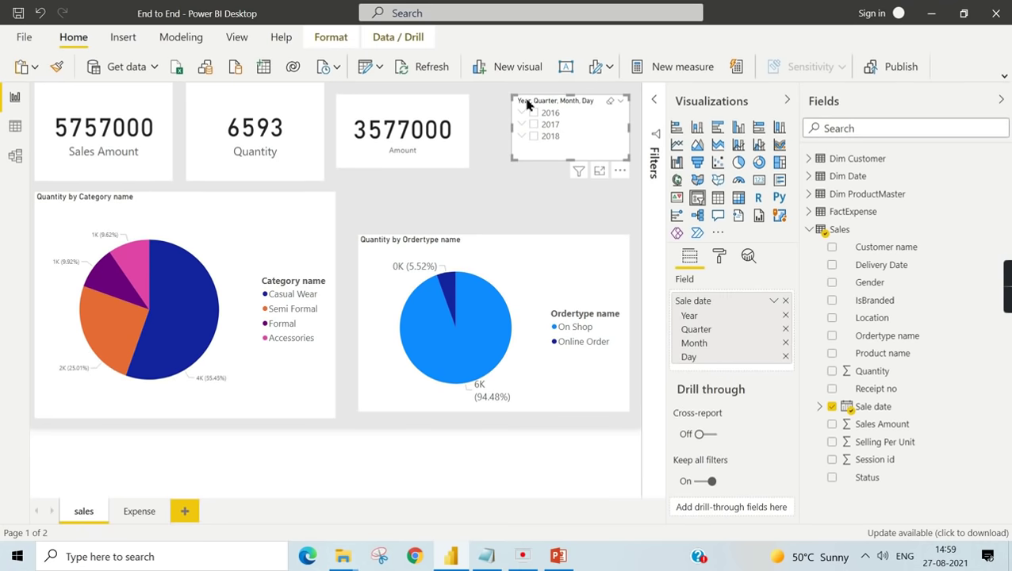
{"action": "left_click", "coordinate": [556, 208]}
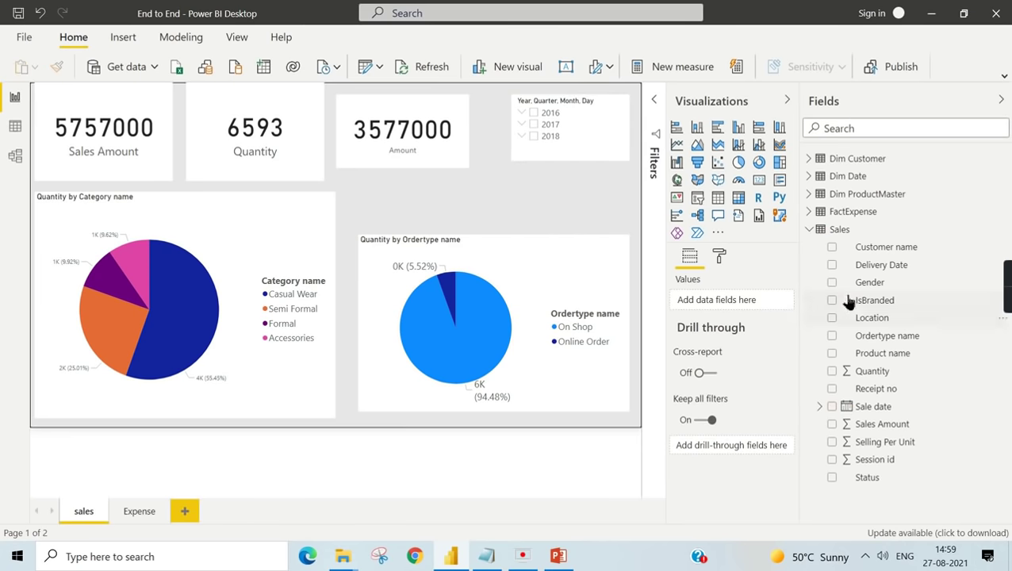
Step: Add a FactExpense Expense Date slicer, shortened and placed beneath the sales year slicer
{"action": "left_click", "coordinate": [808, 229]}
{"action": "left_click", "coordinate": [809, 210]}
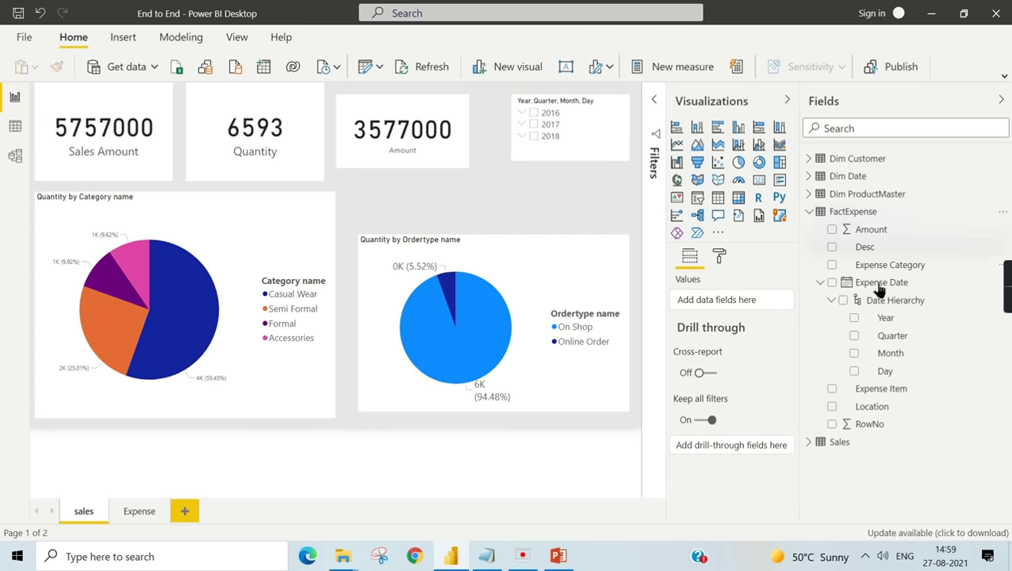
{"action": "left_click", "coordinate": [831, 282]}
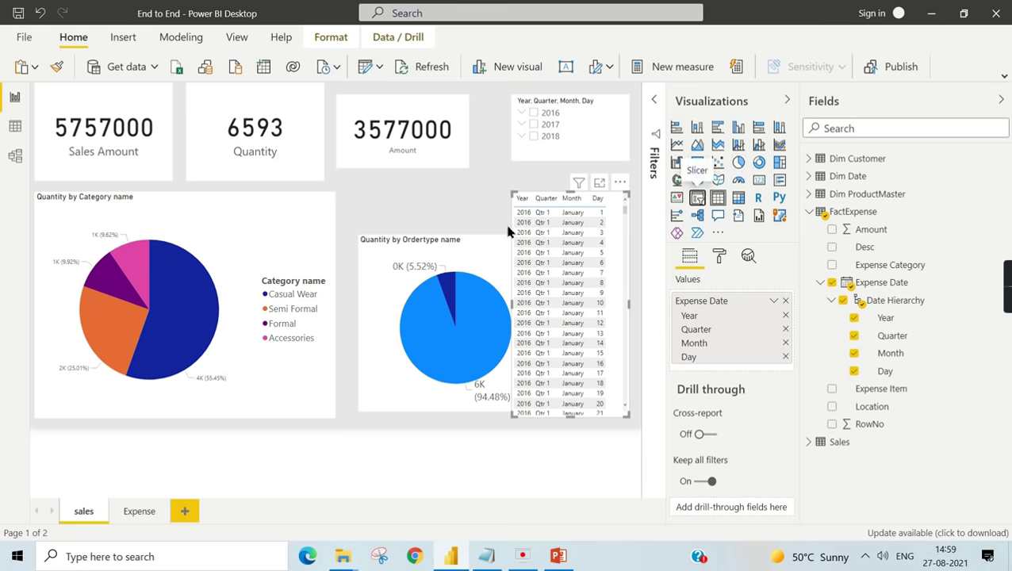
{"action": "left_click", "coordinate": [697, 197]}
{"action": "left_click_drag", "start_coordinate": [515, 413], "coordinate": [512, 239]}
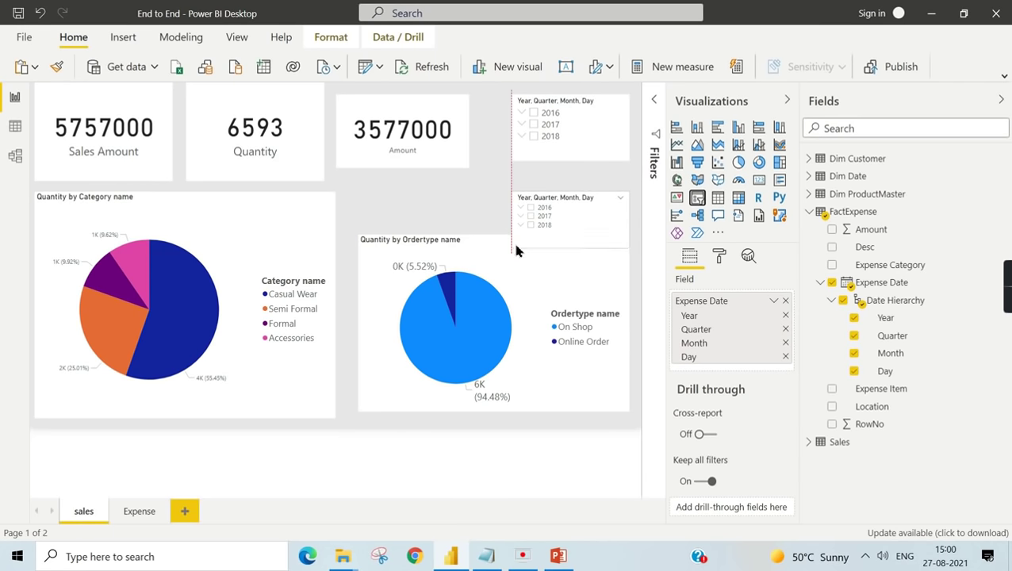
{"action": "left_click_drag", "start_coordinate": [549, 207], "coordinate": [544, 182]}
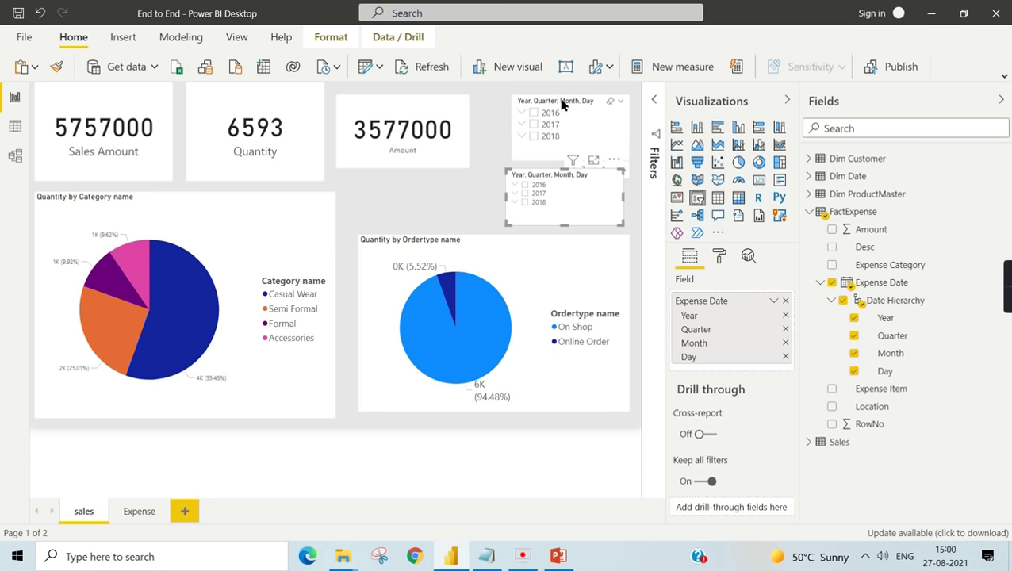
Step: Copy the sales slicer's formatting onto the expense slicer with Format Painter and filter to 2018
{"action": "left_click", "coordinate": [559, 147]}
{"action": "left_click", "coordinate": [58, 68]}
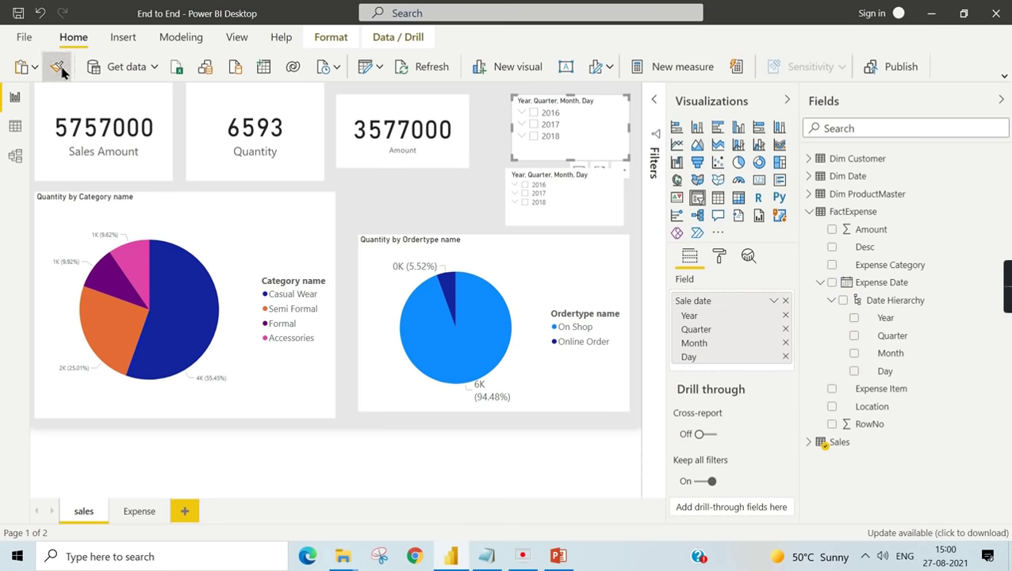
{"action": "left_click", "coordinate": [571, 206]}
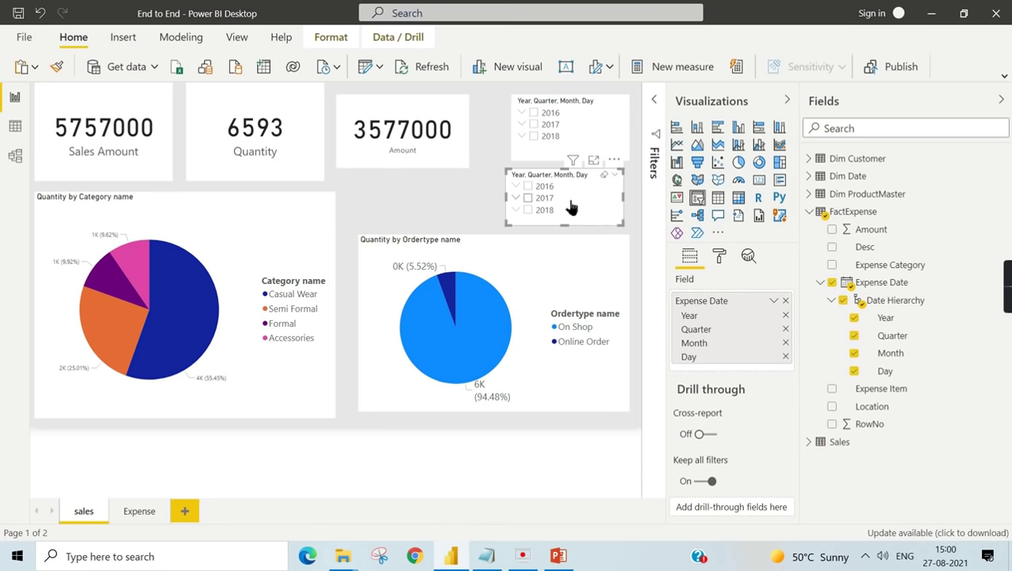
{"action": "left_click", "coordinate": [530, 199]}
{"action": "left_click", "coordinate": [528, 186]}
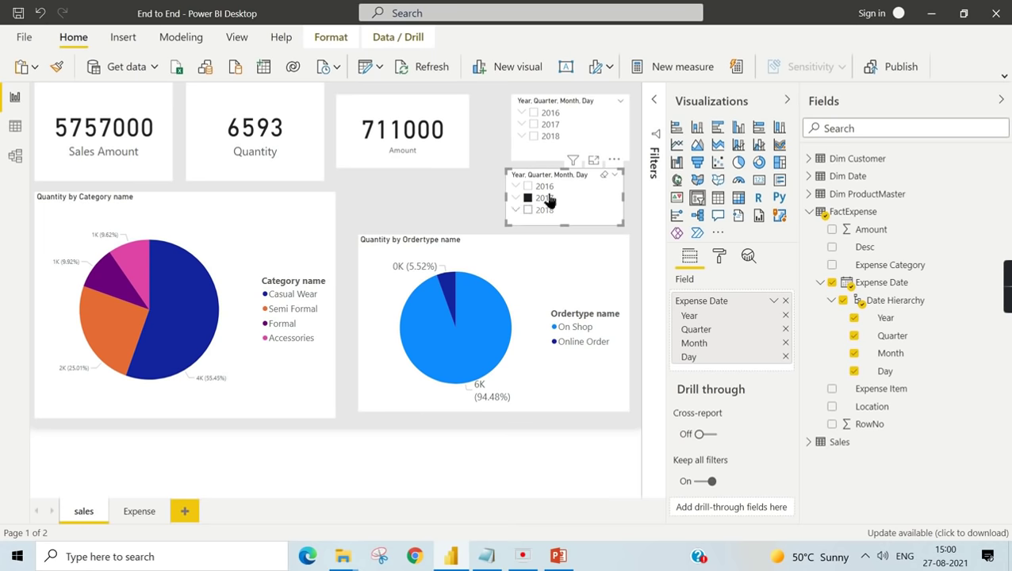
{"action": "left_click", "coordinate": [528, 211]}
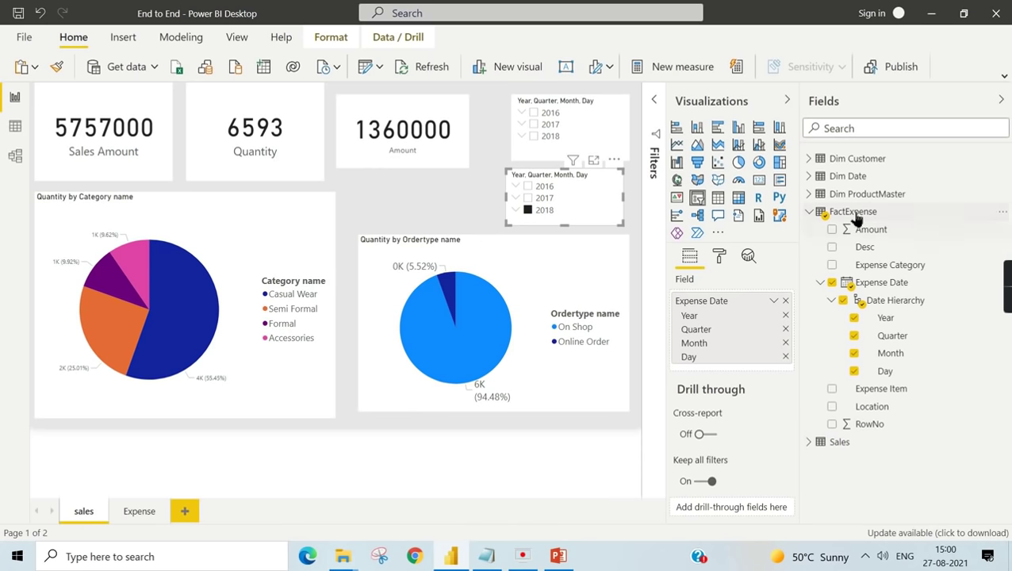
Step: Move the Dim Customer table up and right in the model diagram
{"action": "left_click", "coordinate": [11, 161]}
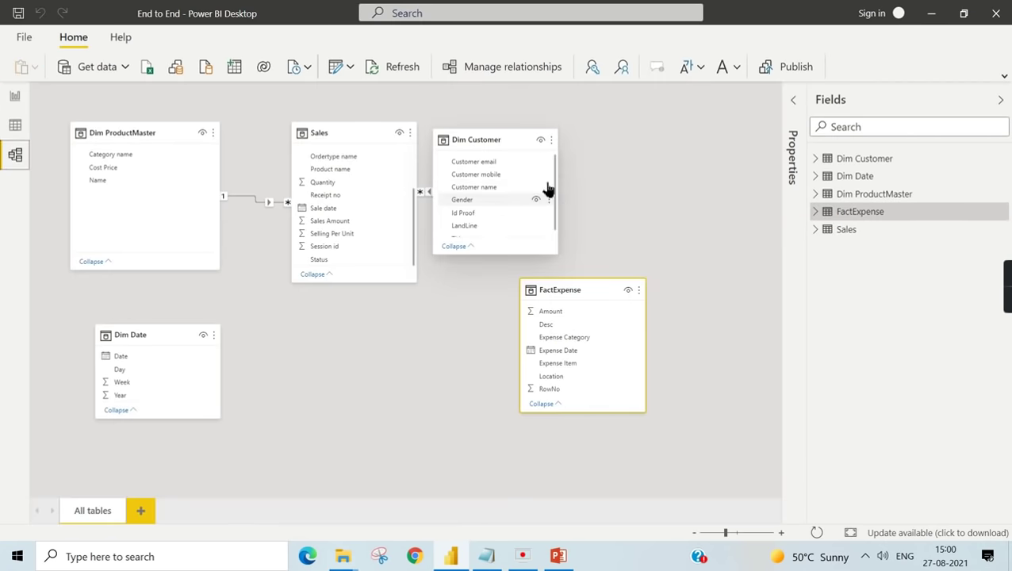
{"action": "left_click_drag", "start_coordinate": [469, 132], "coordinate": [544, 123]}
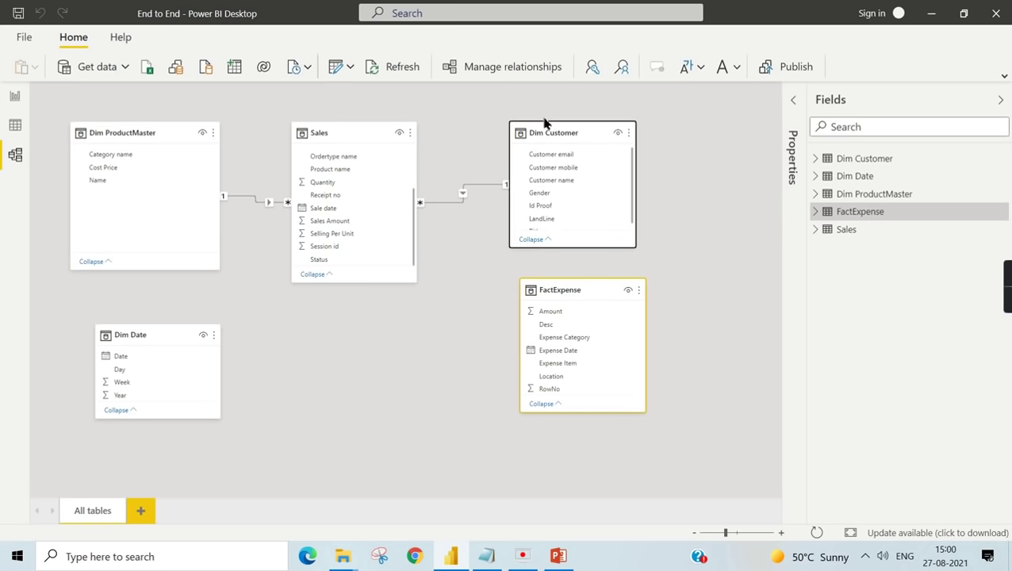
{"action": "left_click", "coordinate": [14, 97]}
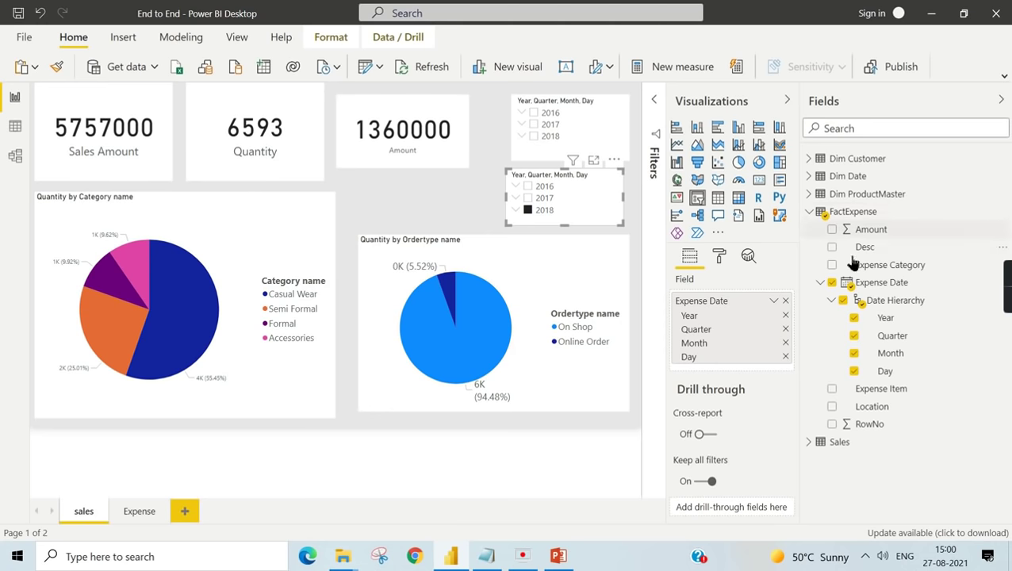
Step: Relate Dim Date's Date to Sales' Sale date and to FactExpense's Expense Date
{"action": "left_click", "coordinate": [14, 156]}
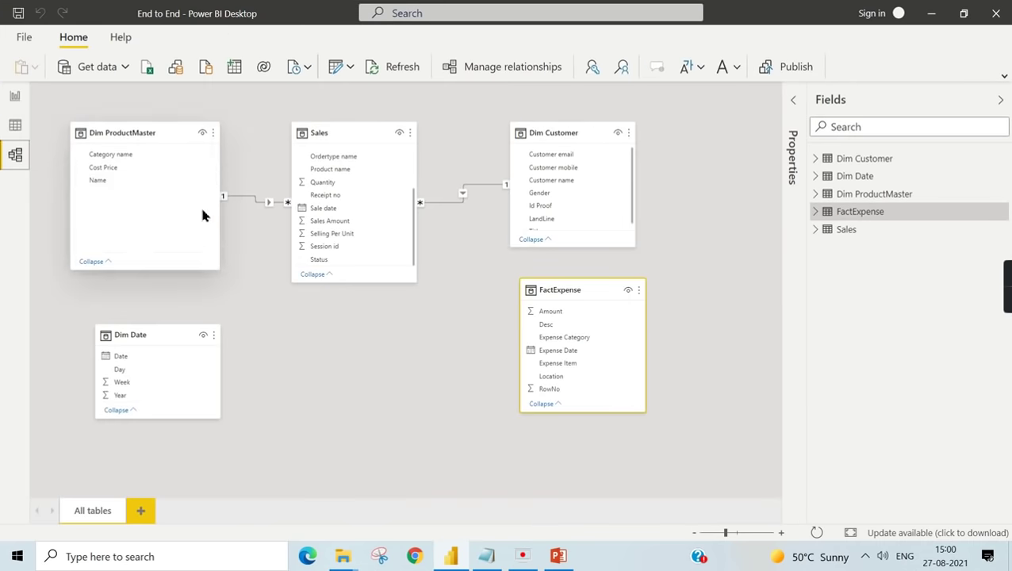
{"action": "left_click", "coordinate": [163, 336]}
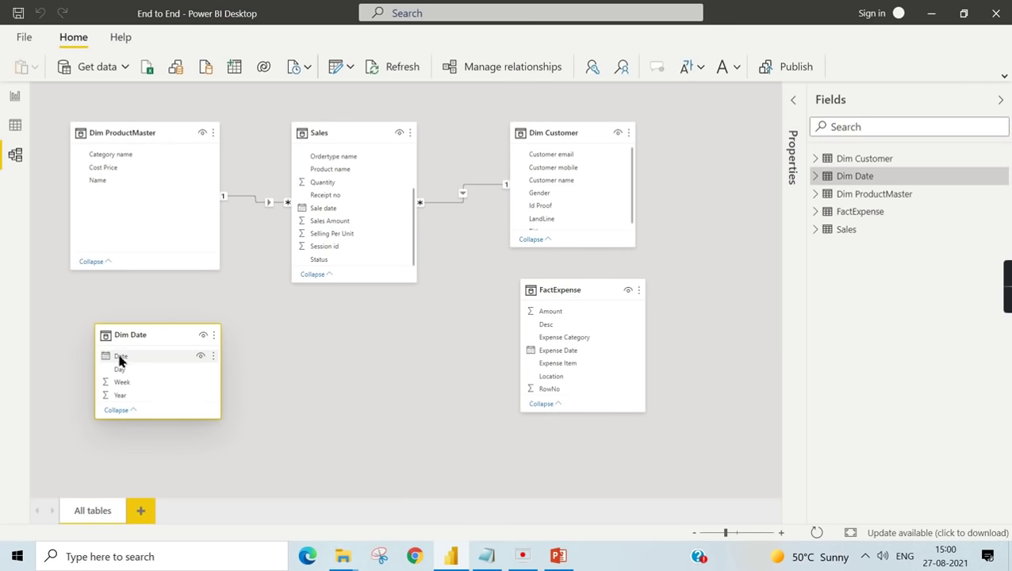
{"action": "left_click_drag", "start_coordinate": [119, 361], "coordinate": [343, 209]}
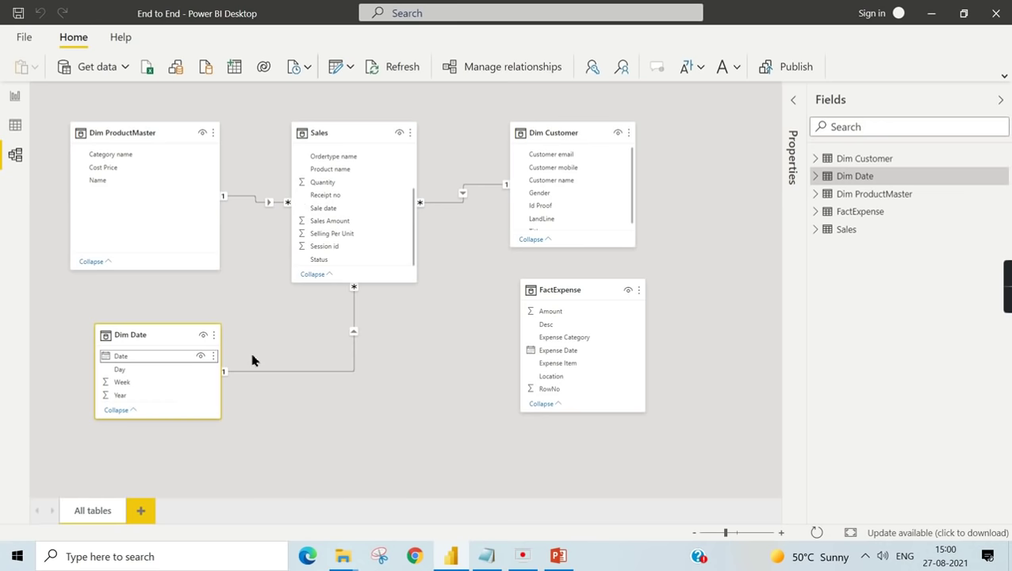
{"action": "left_click", "coordinate": [565, 293]}
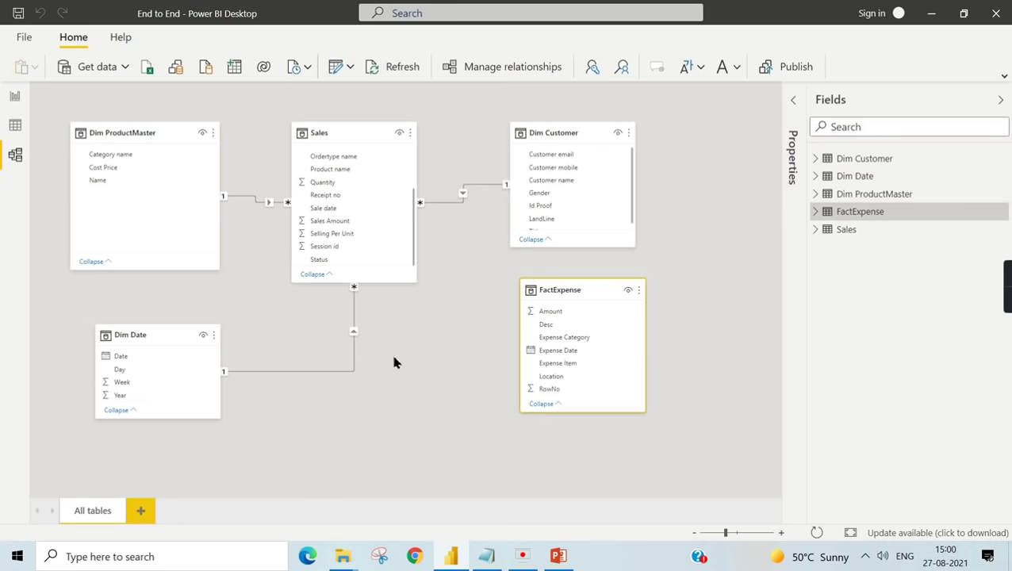
{"action": "left_click_drag", "start_coordinate": [117, 363], "coordinate": [572, 357]}
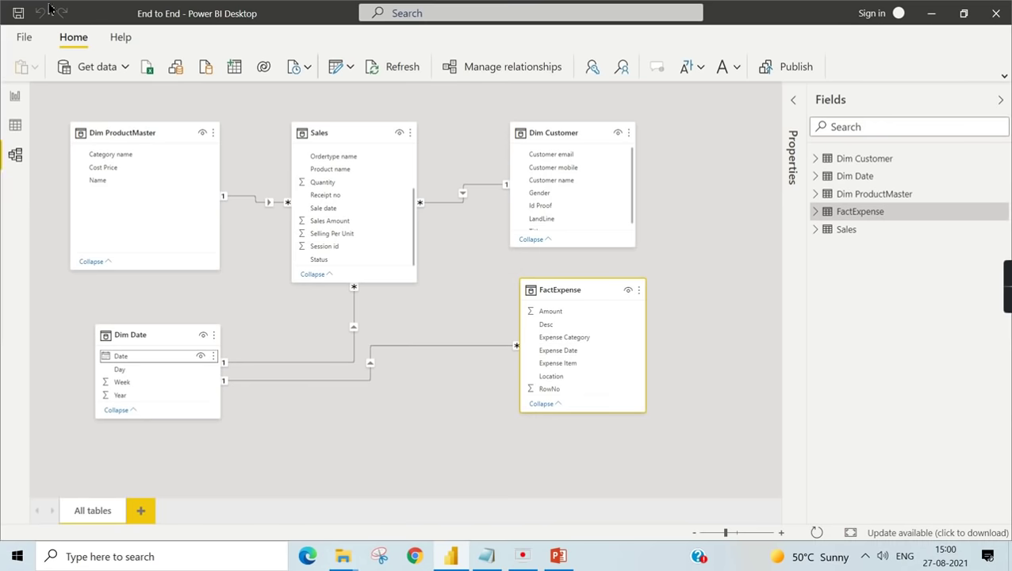
{"action": "left_click", "coordinate": [16, 97]}
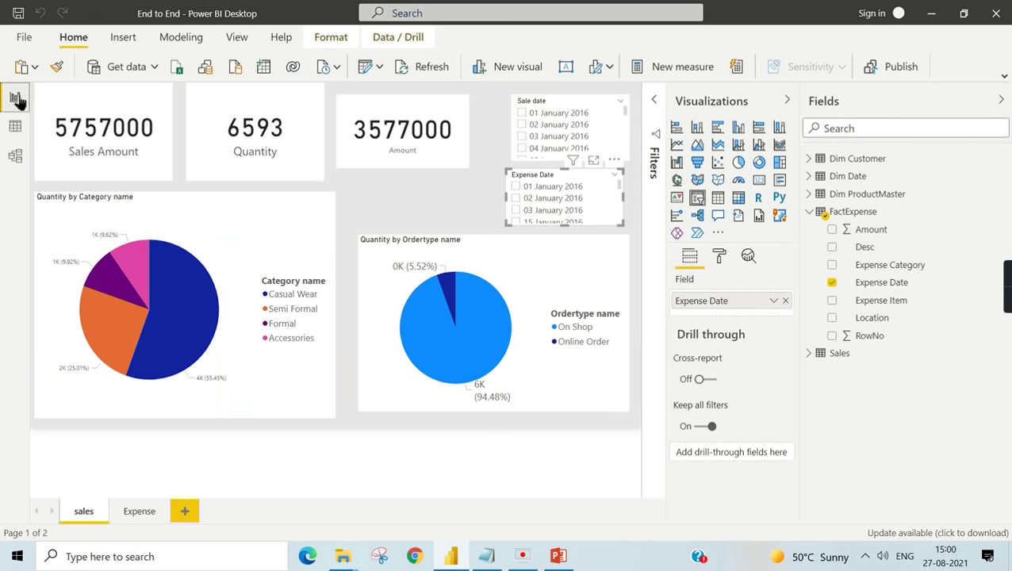
Step: Add Dim Date's Date hierarchy to the page as a new visual
{"action": "left_click", "coordinate": [543, 108]}
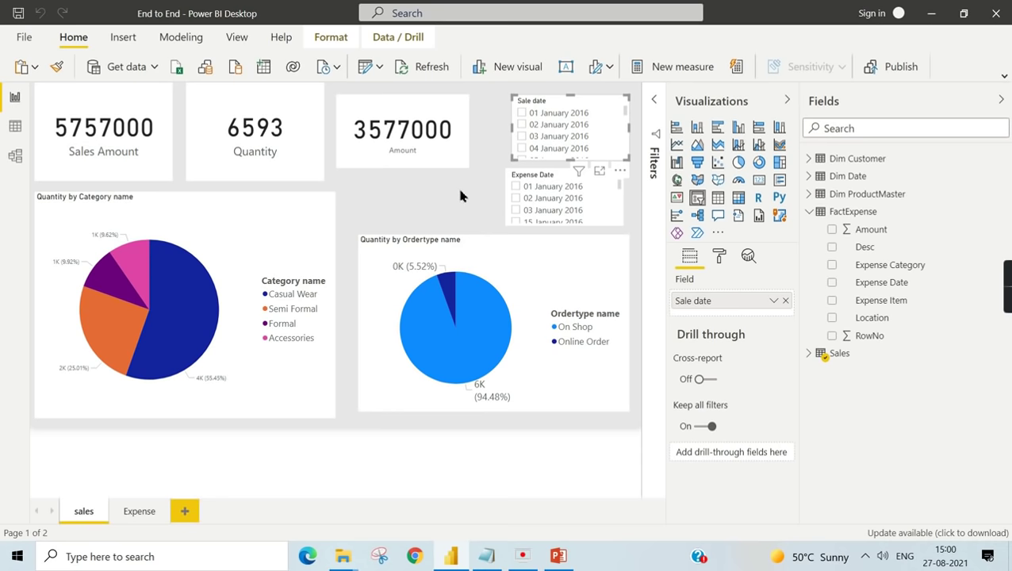
{"action": "left_click", "coordinate": [437, 205]}
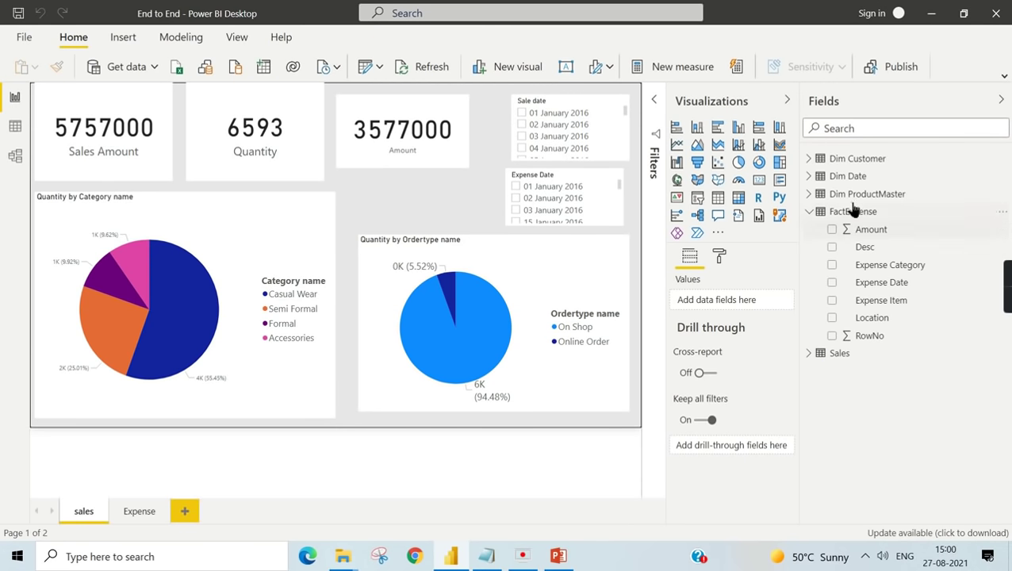
{"action": "left_click", "coordinate": [810, 176]}
{"action": "left_click_drag", "start_coordinate": [839, 195], "coordinate": [394, 191]}
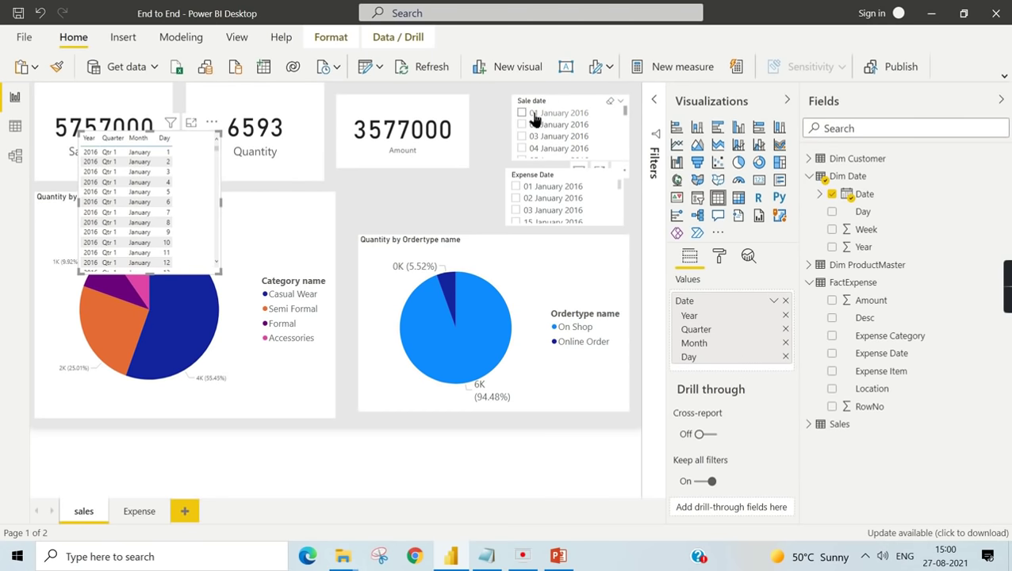
Step: Delete the Sale date and Expense Date slicers
{"action": "left_click", "coordinate": [576, 105]}
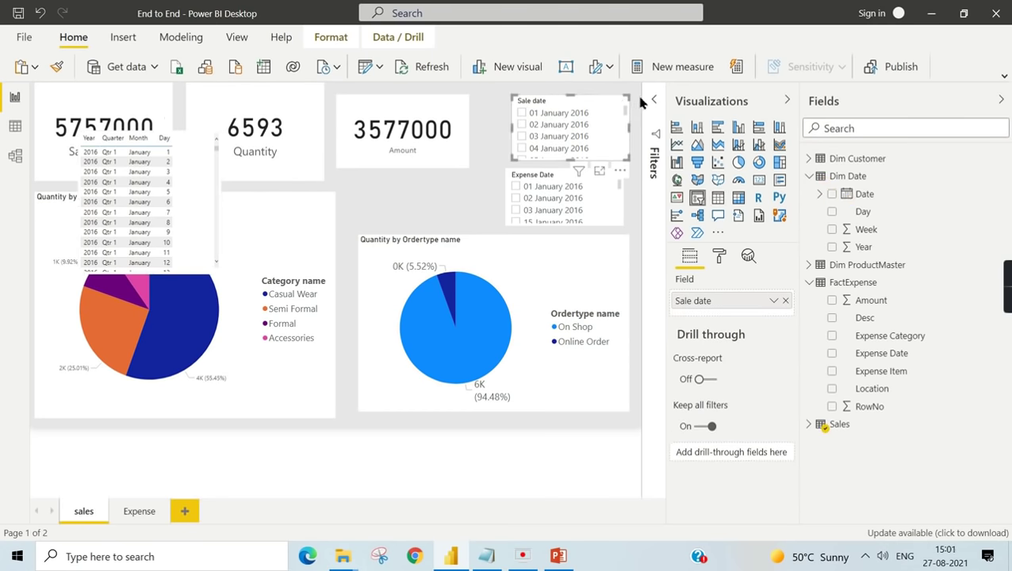
{"action": "key", "text": "Delete"}
{"action": "left_click", "coordinate": [515, 182]}
{"action": "key", "text": "Delete"}
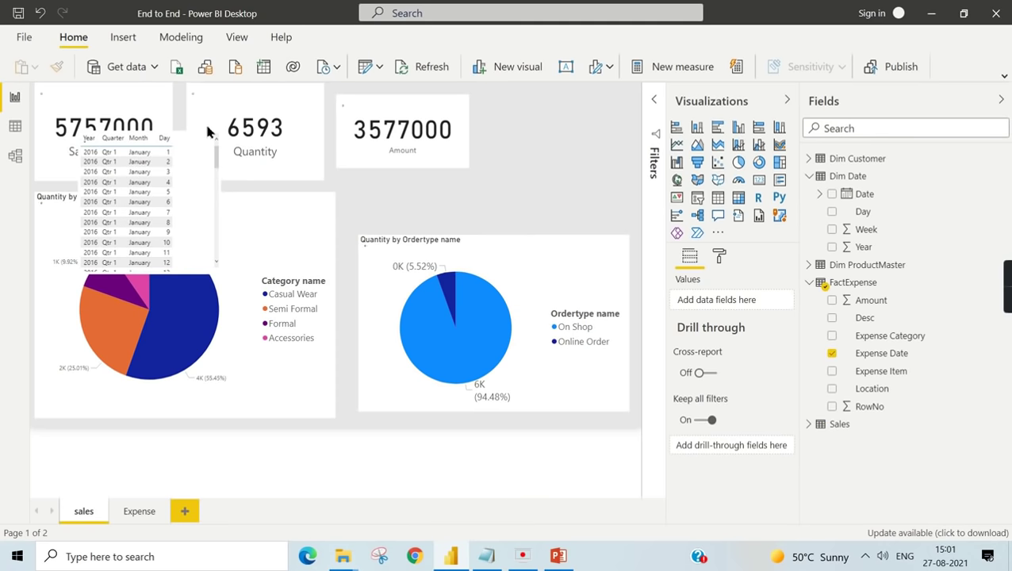
Step: Turn the Date hierarchy visual into a slicer with 17 pt item text
{"action": "left_click", "coordinate": [184, 146]}
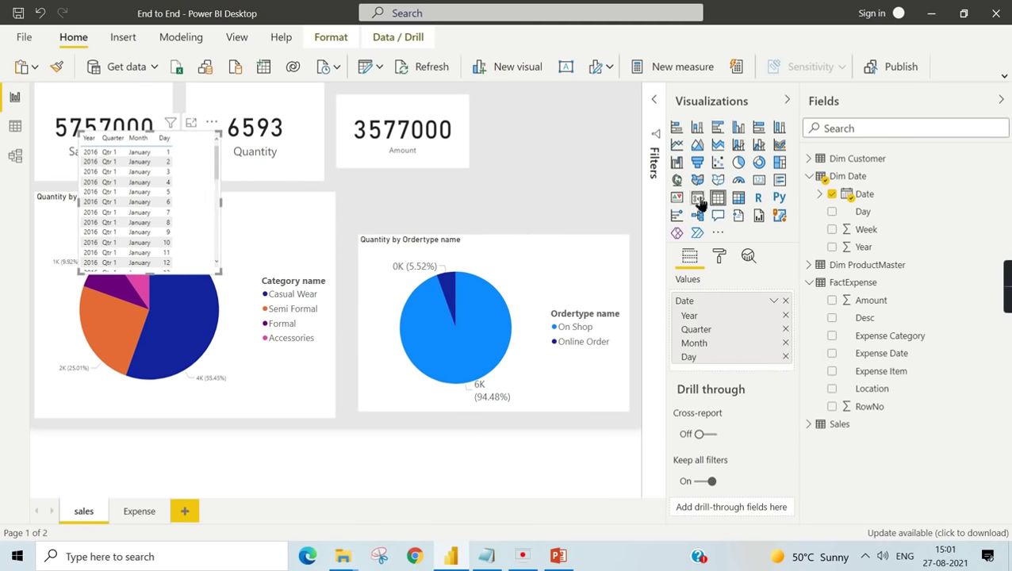
{"action": "left_click", "coordinate": [697, 197]}
{"action": "left_click", "coordinate": [718, 255]}
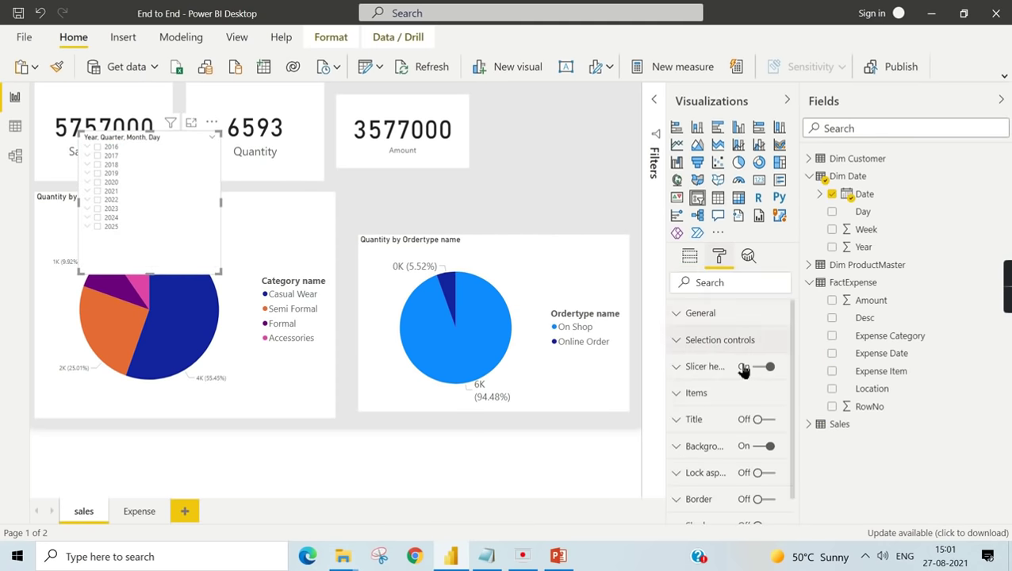
{"action": "left_click", "coordinate": [703, 315]}
{"action": "left_click", "coordinate": [703, 324]}
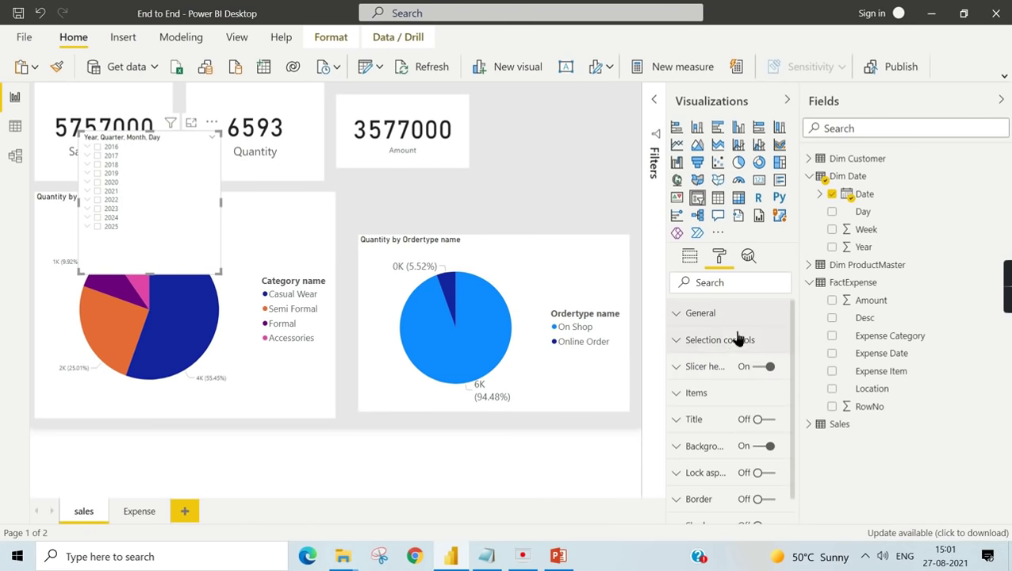
{"action": "left_click", "coordinate": [705, 391]}
{"action": "scroll", "coordinate": [714, 412], "scroll_direction": "down", "scroll_amount": 2}
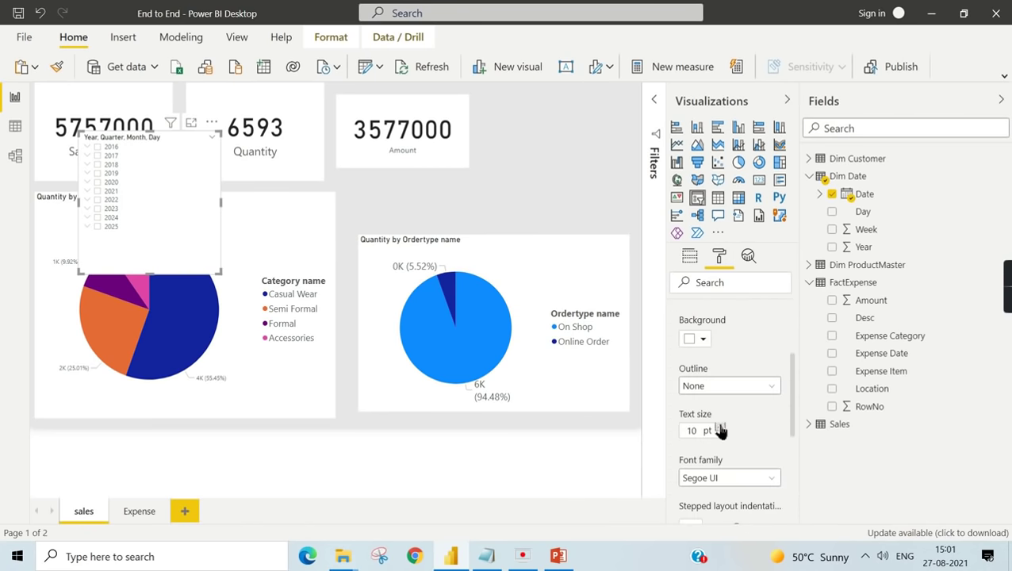
{"action": "left_click", "coordinate": [720, 428]}
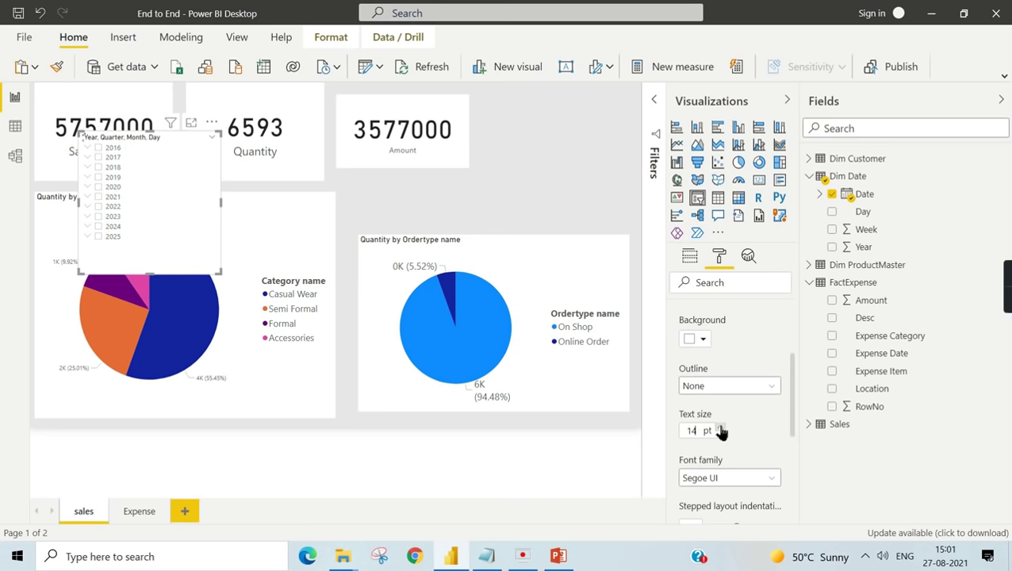
{"action": "left_click", "coordinate": [720, 427]}
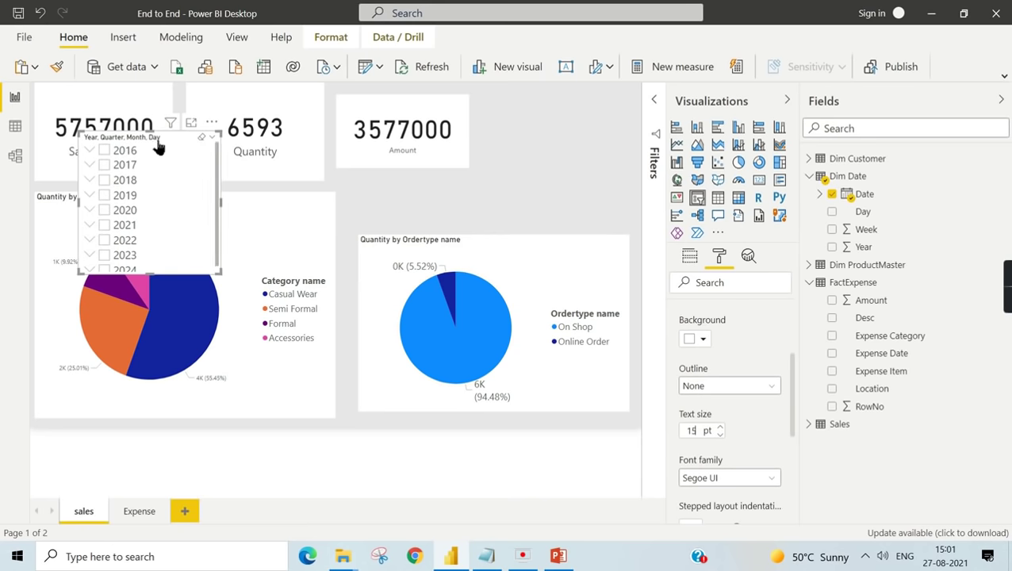
Step: Move the Dim Date year slicer to the top right and filter the report to 2018
{"action": "left_click_drag", "start_coordinate": [192, 133], "coordinate": [601, 92]}
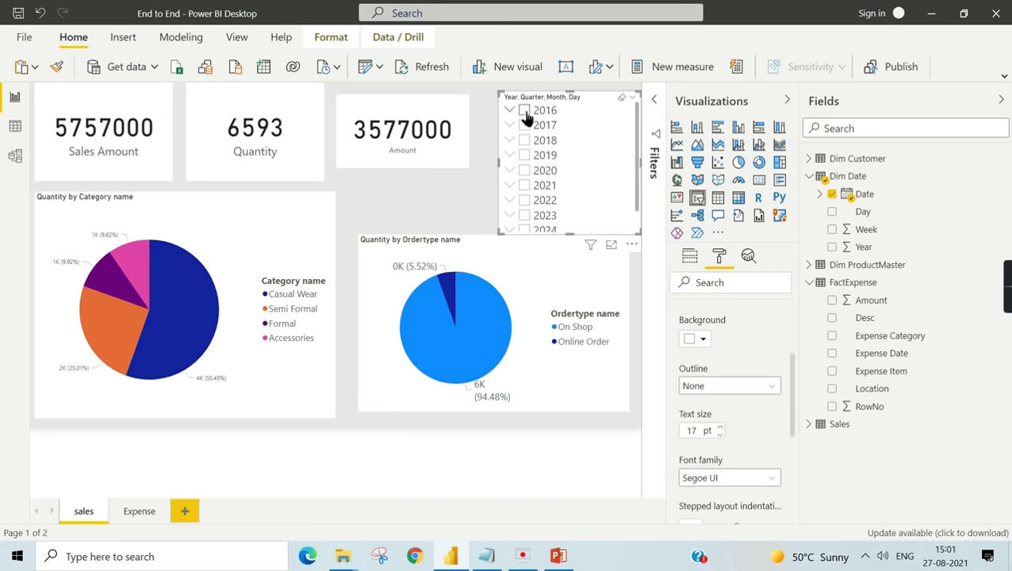
{"action": "left_click", "coordinate": [524, 110]}
{"action": "left_click", "coordinate": [524, 125]}
{"action": "left_click", "coordinate": [524, 140]}
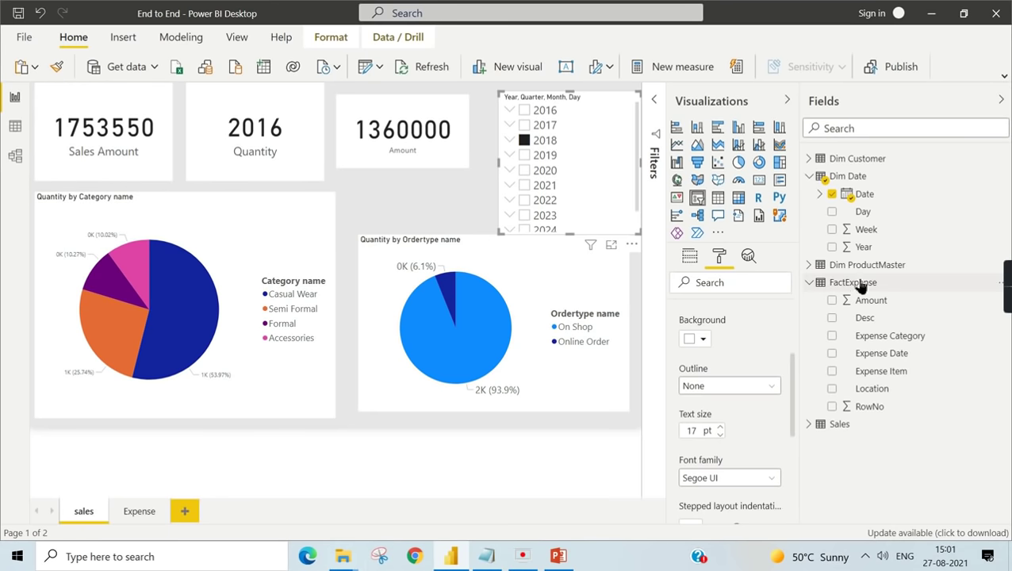
{"action": "left_click", "coordinate": [810, 283]}
{"action": "left_click", "coordinate": [808, 176]}
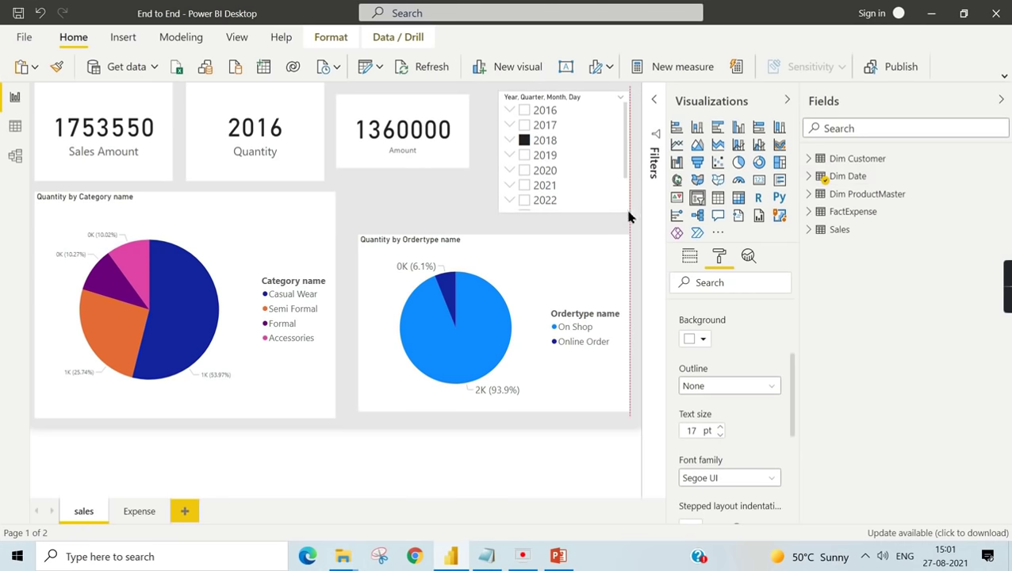
{"action": "left_click", "coordinate": [15, 155]}
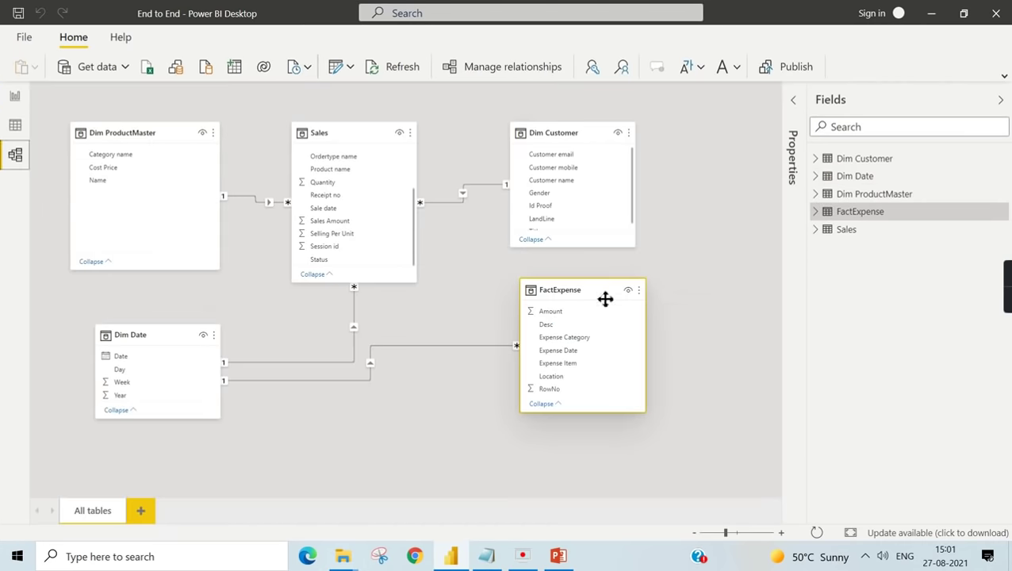
Step: Drag the FactExpense table until its Dim Date relationship line runs straight, then return to the report
{"action": "left_click_drag", "start_coordinate": [605, 299], "coordinate": [670, 332]}
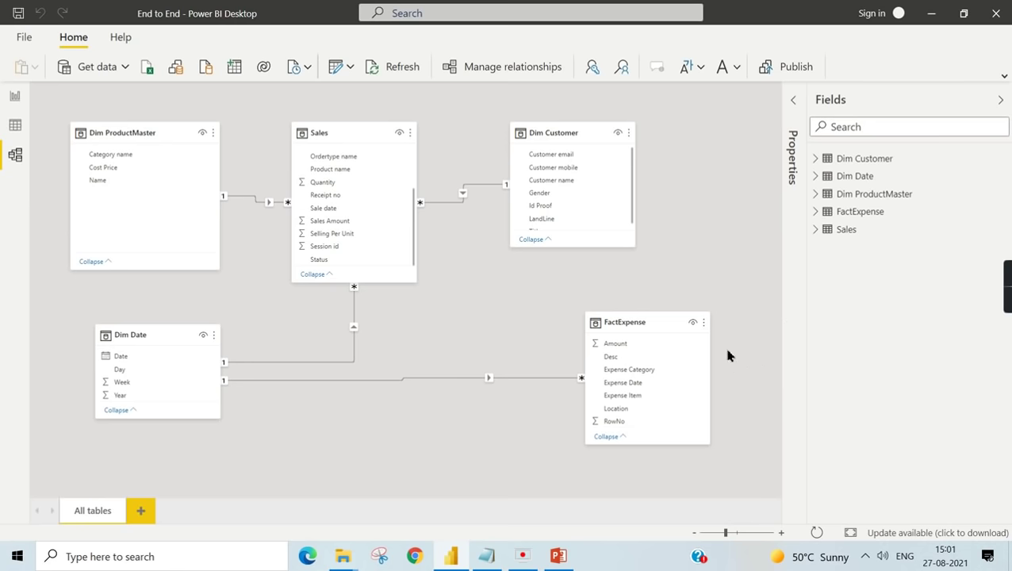
{"action": "left_click_drag", "start_coordinate": [591, 314], "coordinate": [537, 306]}
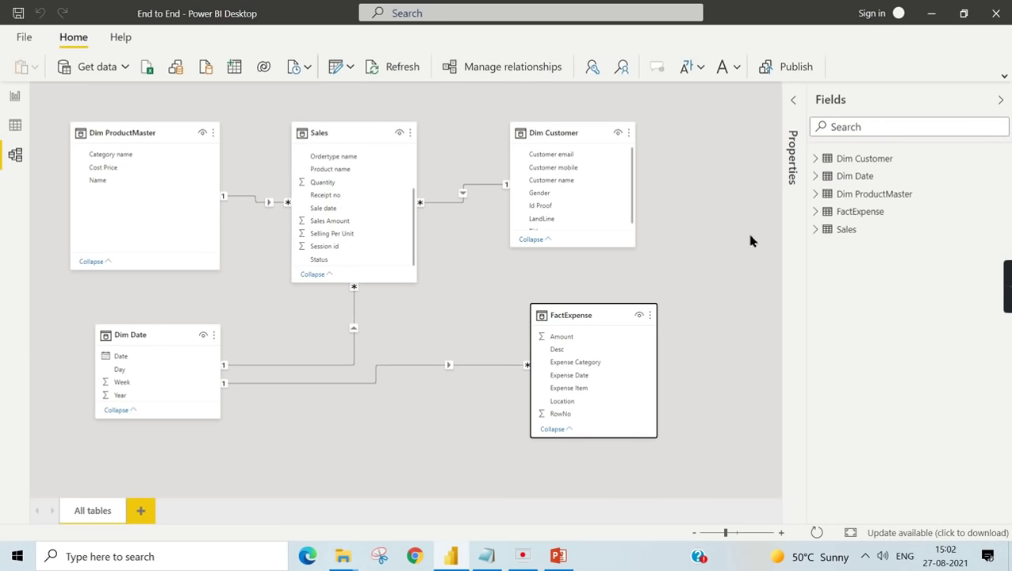
{"action": "left_click", "coordinate": [15, 96]}
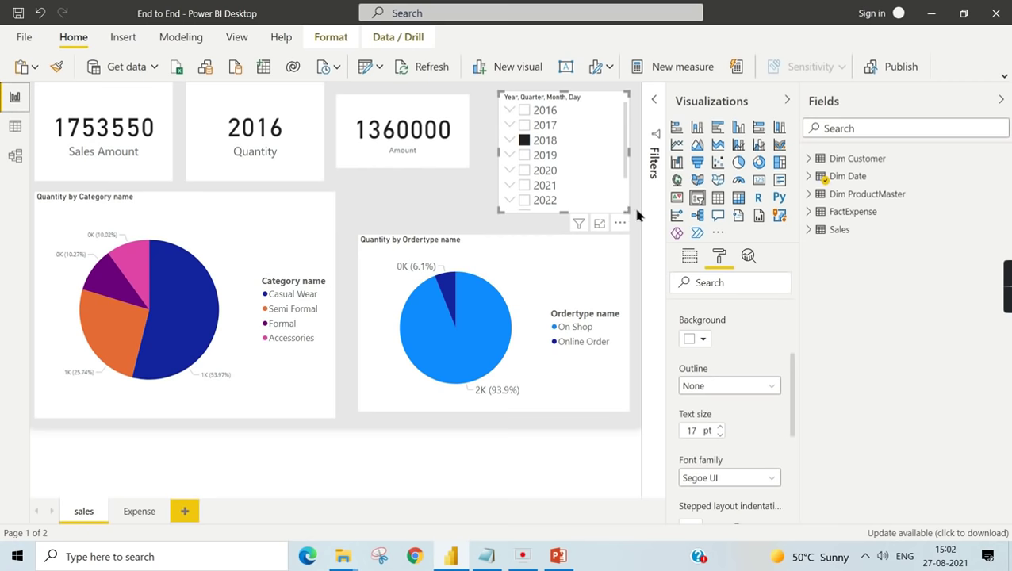
Step: Untick 2018 in the year slicer so the cards show all-year totals
{"action": "left_click", "coordinate": [524, 140]}
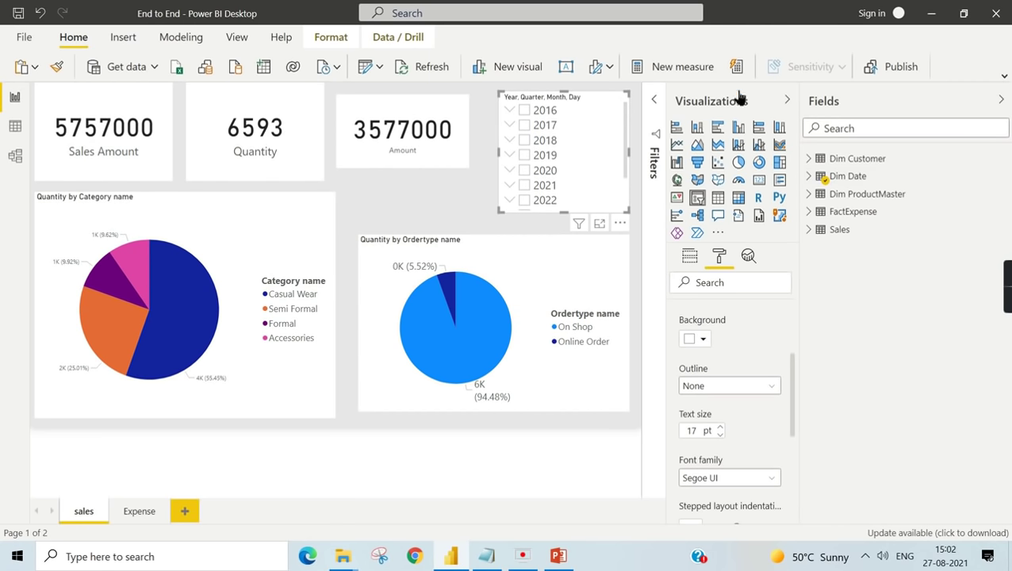
{"action": "left_click", "coordinate": [442, 201]}
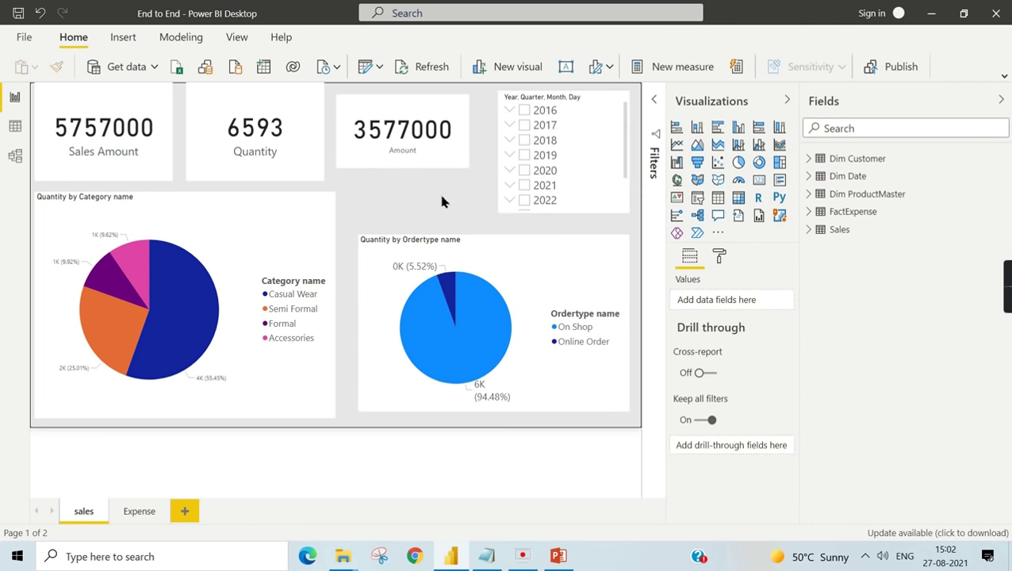
{"action": "left_click", "coordinate": [573, 100]}
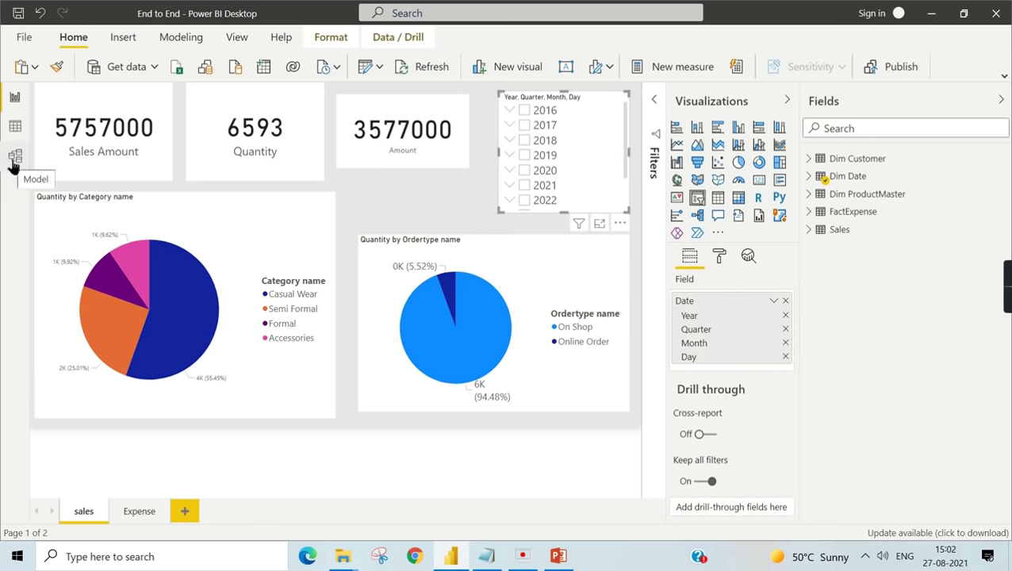
Step: Check FactExpense in the model diagram, then open the Dim Date table's rows in Data view
{"action": "left_click", "coordinate": [13, 162]}
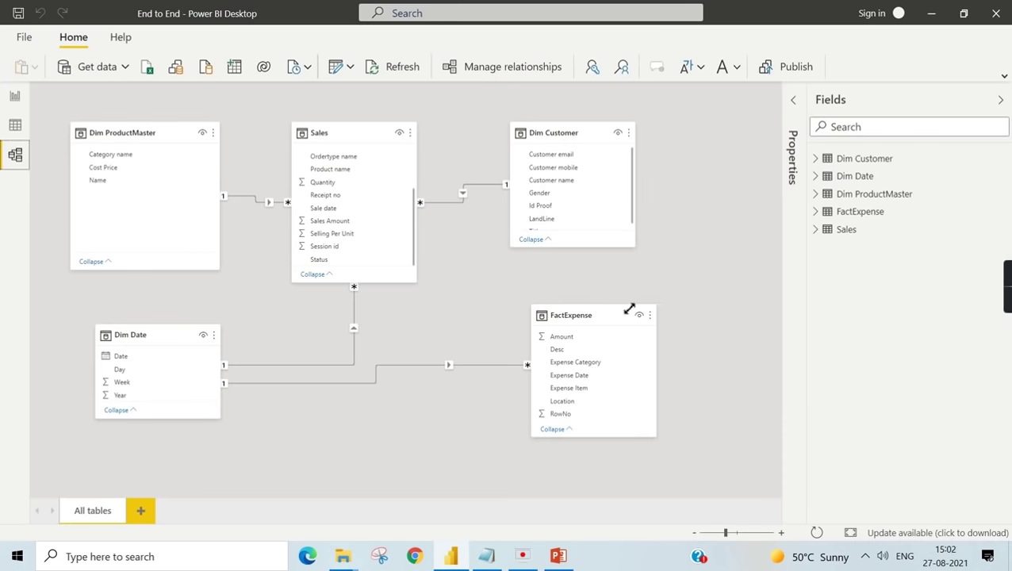
{"action": "left_click", "coordinate": [586, 320]}
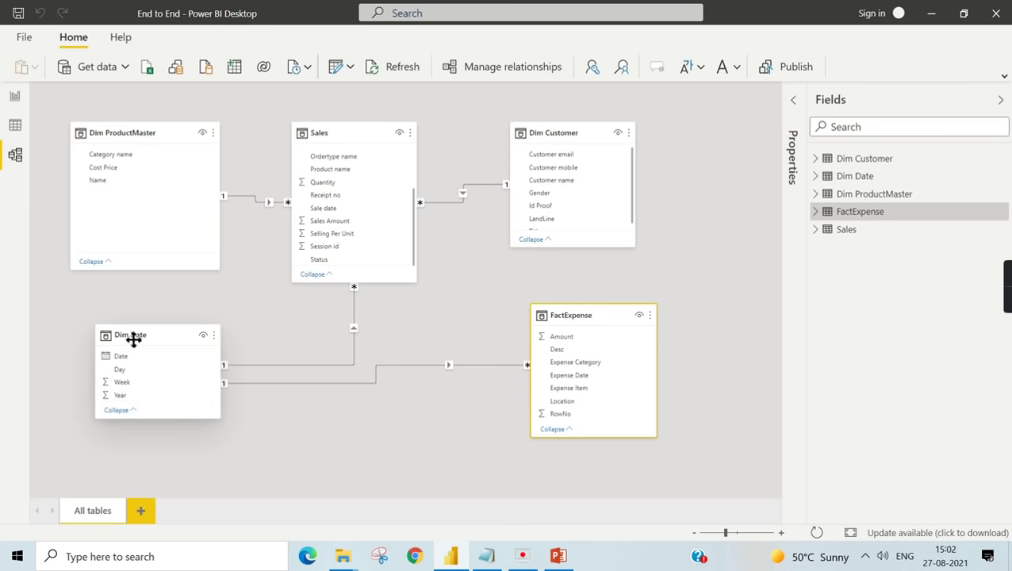
{"action": "left_click", "coordinate": [14, 96]}
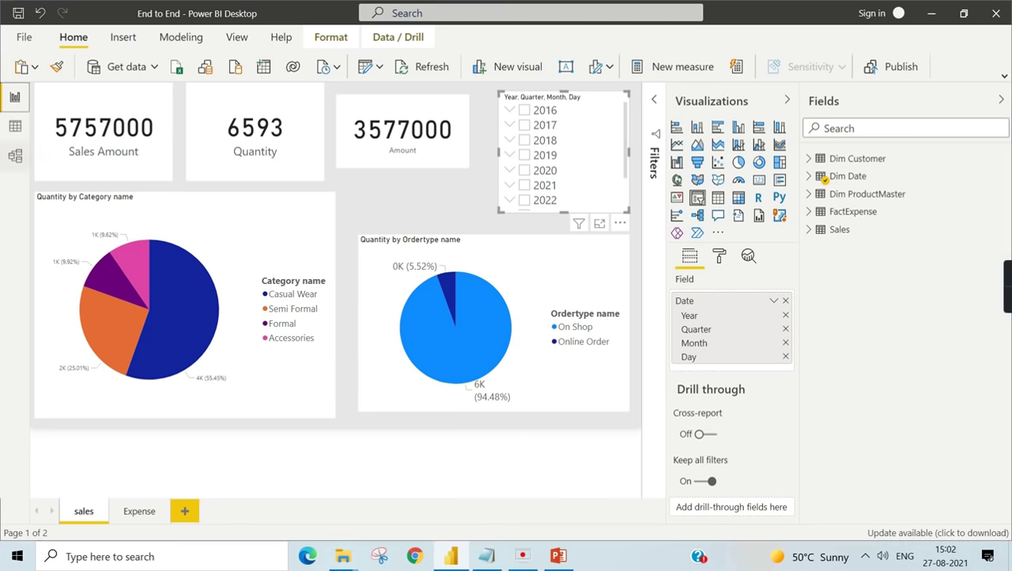
{"action": "left_click", "coordinate": [15, 155]}
{"action": "left_click", "coordinate": [15, 126]}
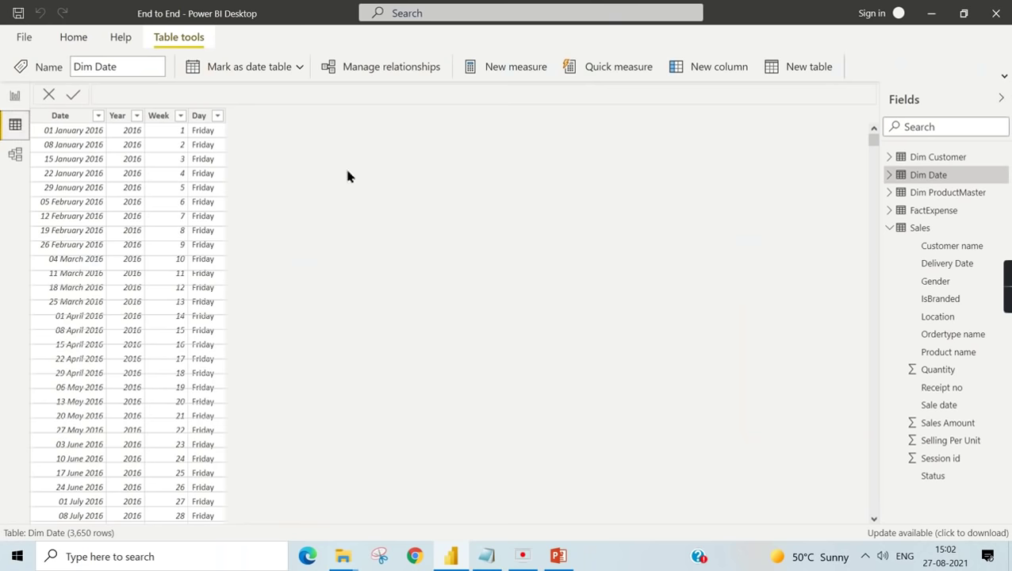
Step: Browse the Sales table rows across to Delivery Date, then show the model diagram
{"action": "left_click", "coordinate": [920, 228]}
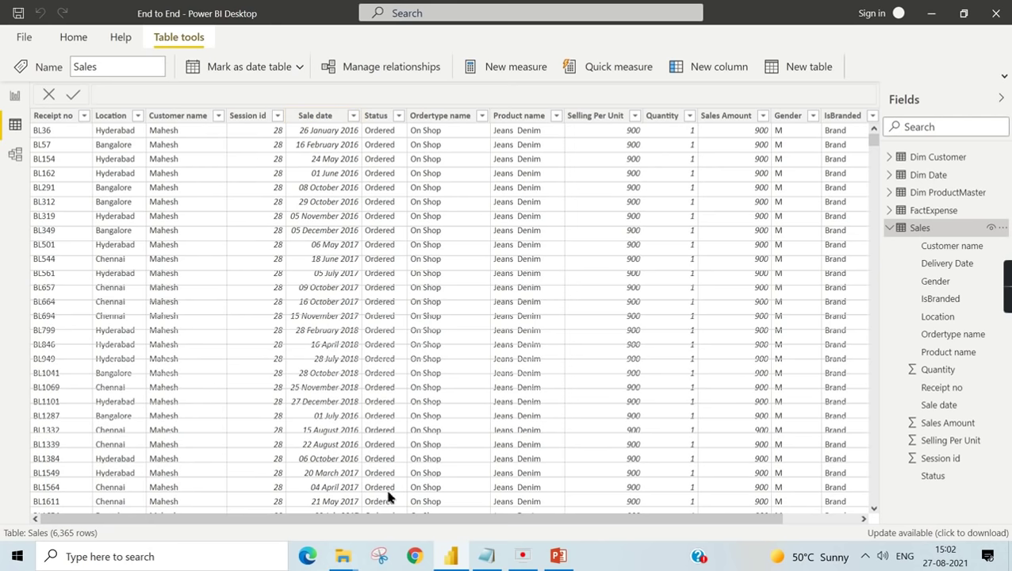
{"action": "left_click_drag", "start_coordinate": [353, 525], "coordinate": [519, 525]}
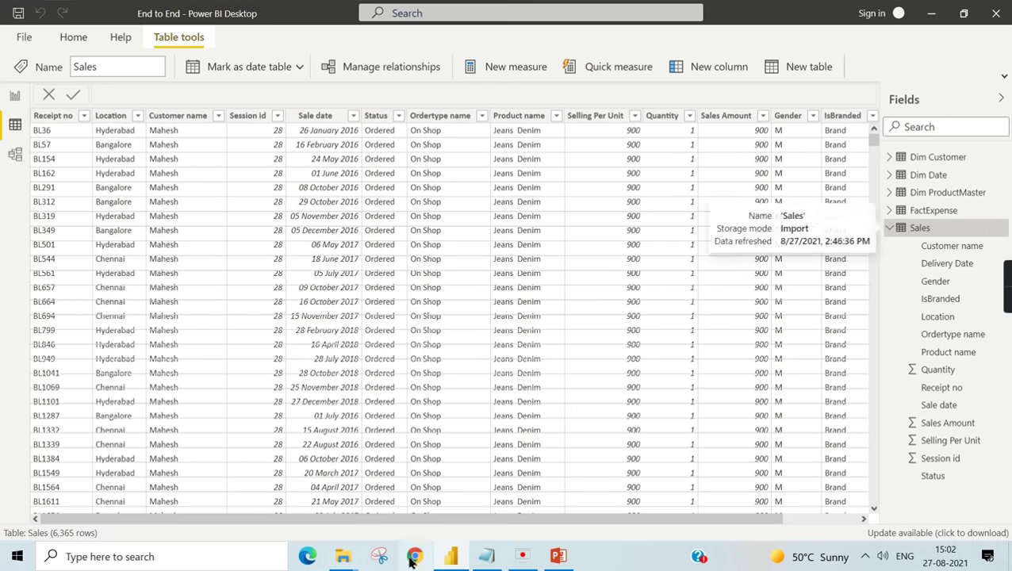
{"action": "left_click_drag", "start_coordinate": [409, 522], "coordinate": [823, 511]}
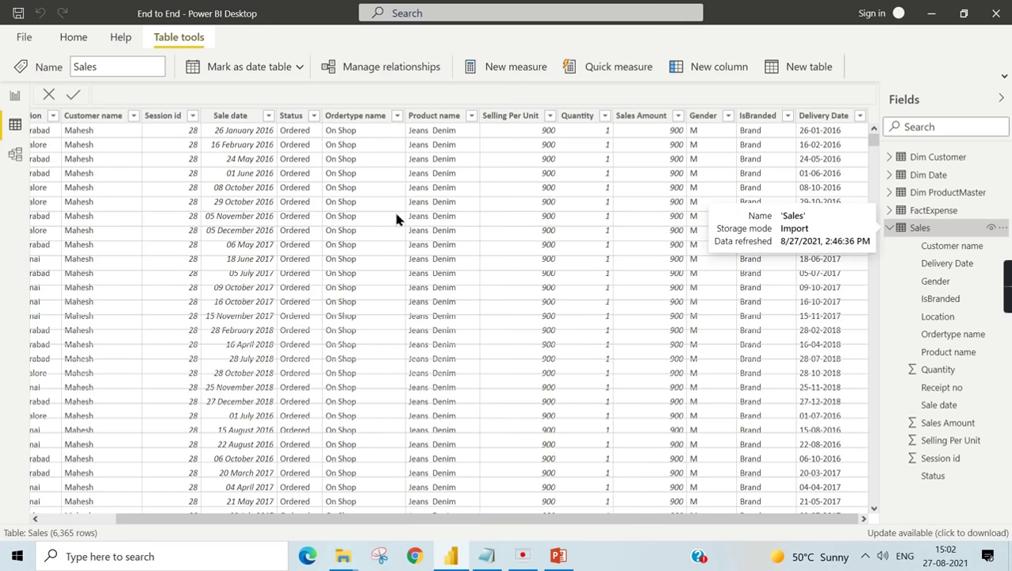
{"action": "left_click", "coordinate": [16, 97]}
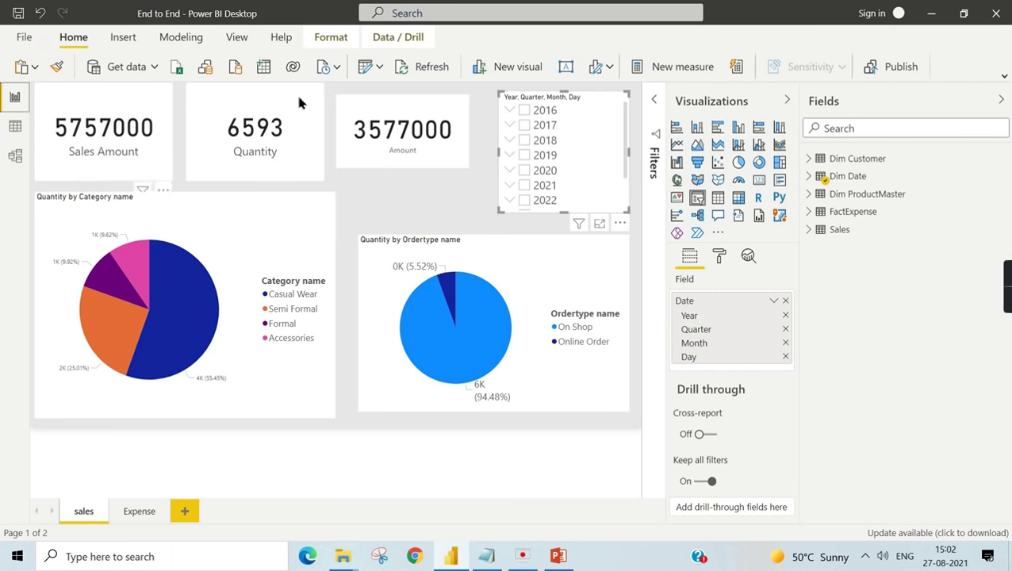
{"action": "left_click", "coordinate": [16, 155]}
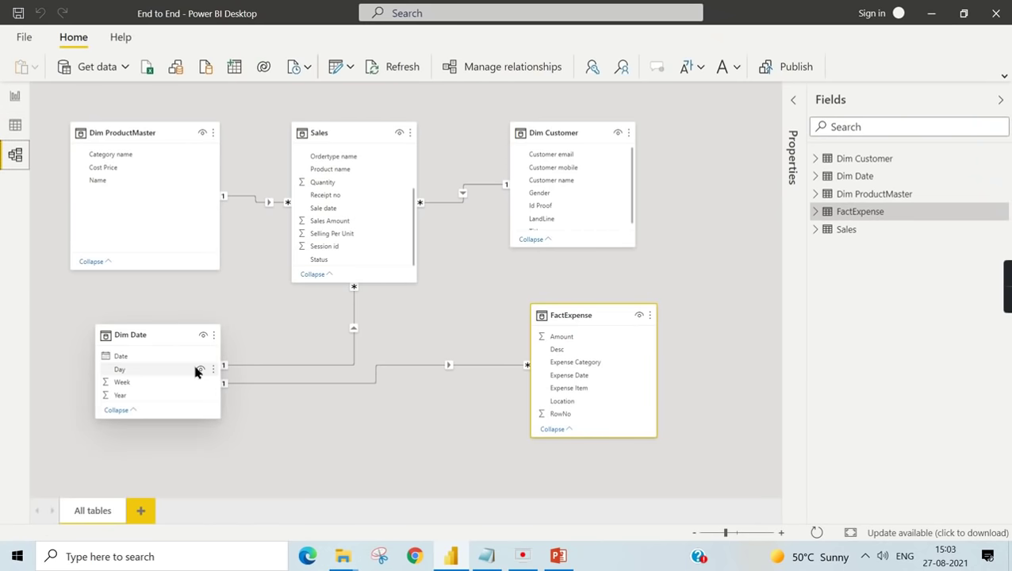
Step: Enlarge the Sales table and link Dim Date's Date to Sales Delivery Date
{"action": "left_click", "coordinate": [149, 340]}
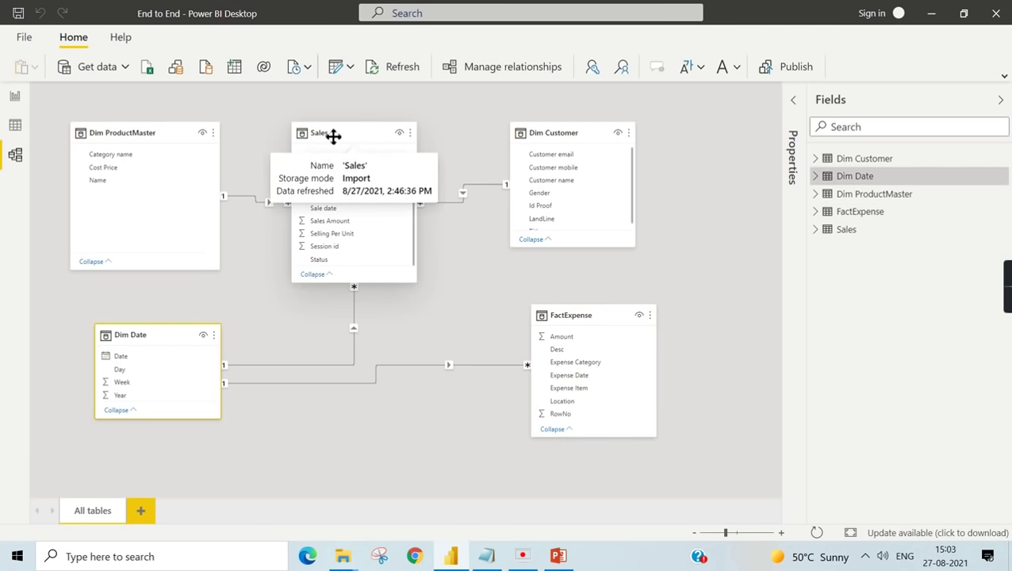
{"action": "left_click", "coordinate": [333, 137]}
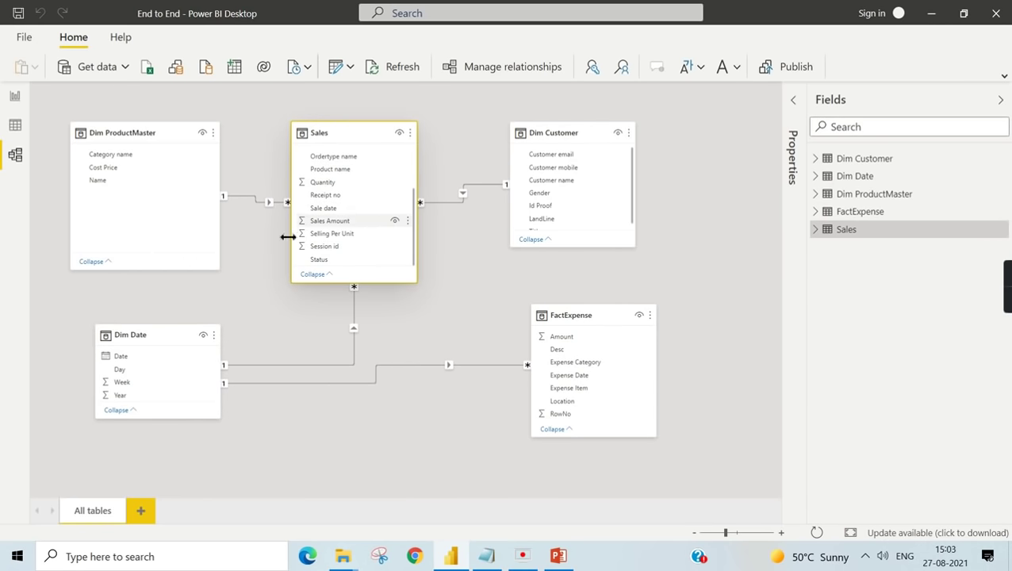
{"action": "left_click", "coordinate": [115, 357]}
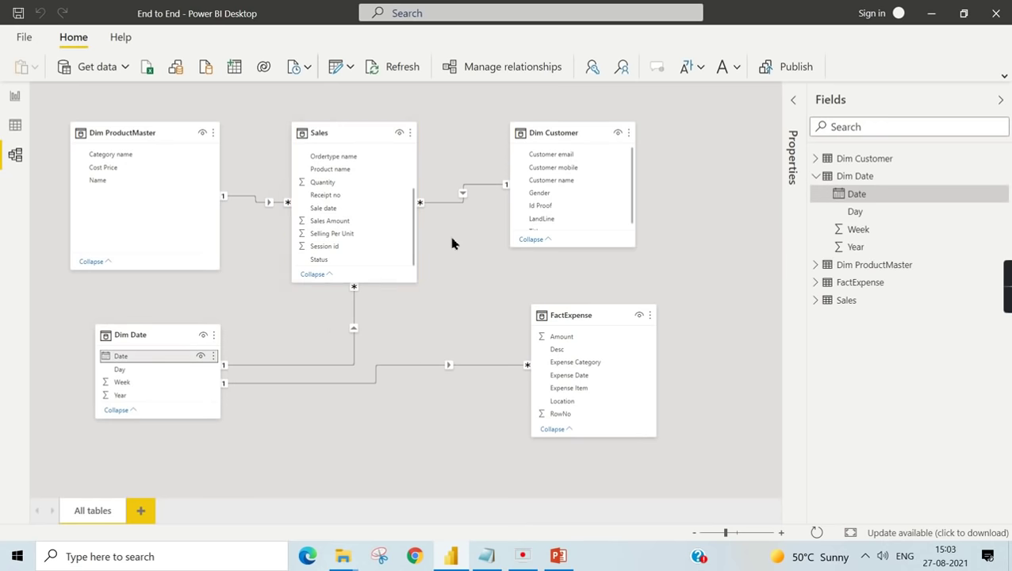
{"action": "left_click_drag", "start_coordinate": [411, 284], "coordinate": [446, 321]}
{"action": "scroll", "coordinate": [341, 222], "scroll_direction": "up", "scroll_amount": 1}
{"action": "scroll", "coordinate": [330, 251], "scroll_direction": "down", "scroll_amount": 1}
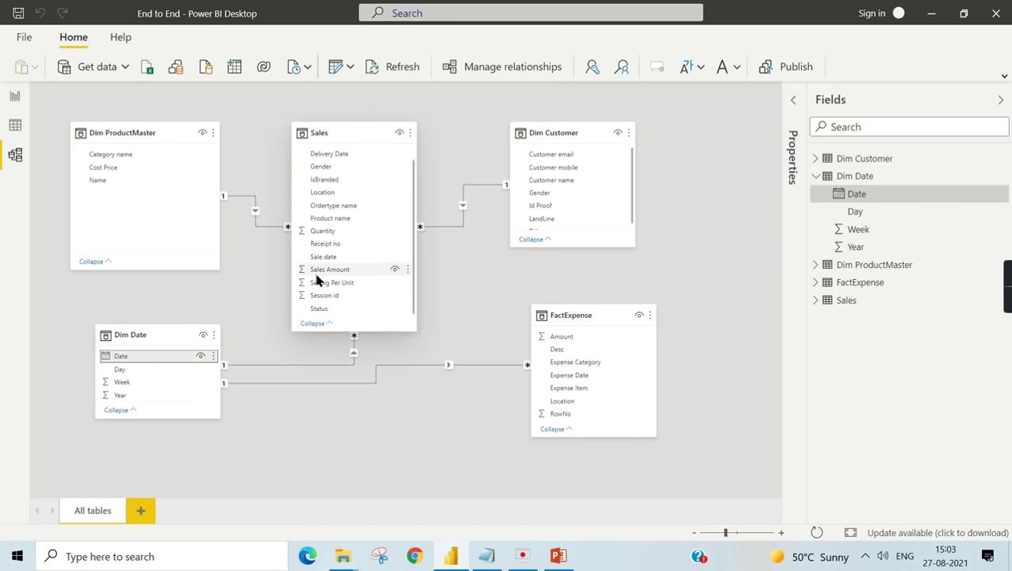
{"action": "left_click", "coordinate": [362, 119]}
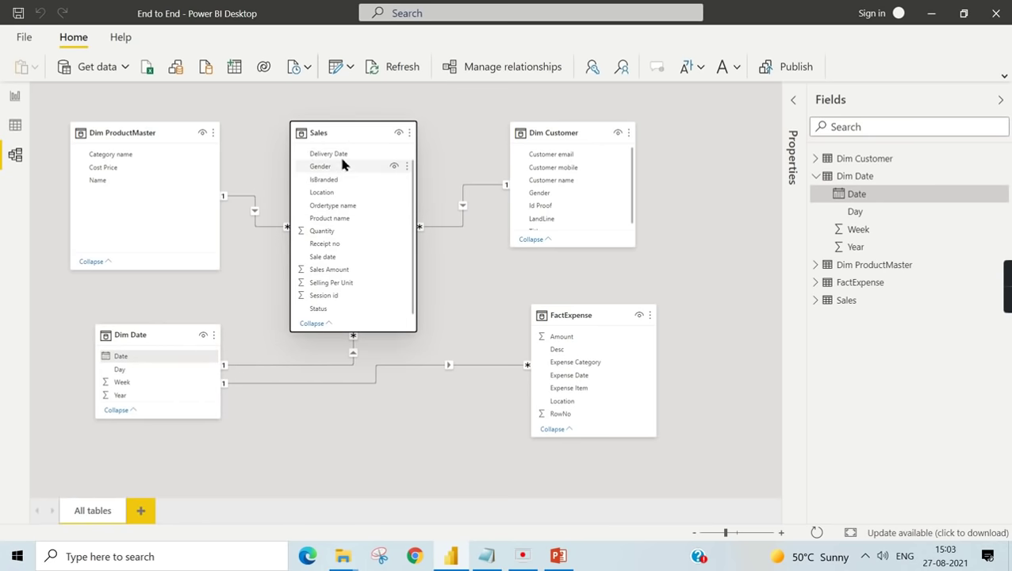
{"action": "left_click_drag", "start_coordinate": [122, 357], "coordinate": [352, 168]}
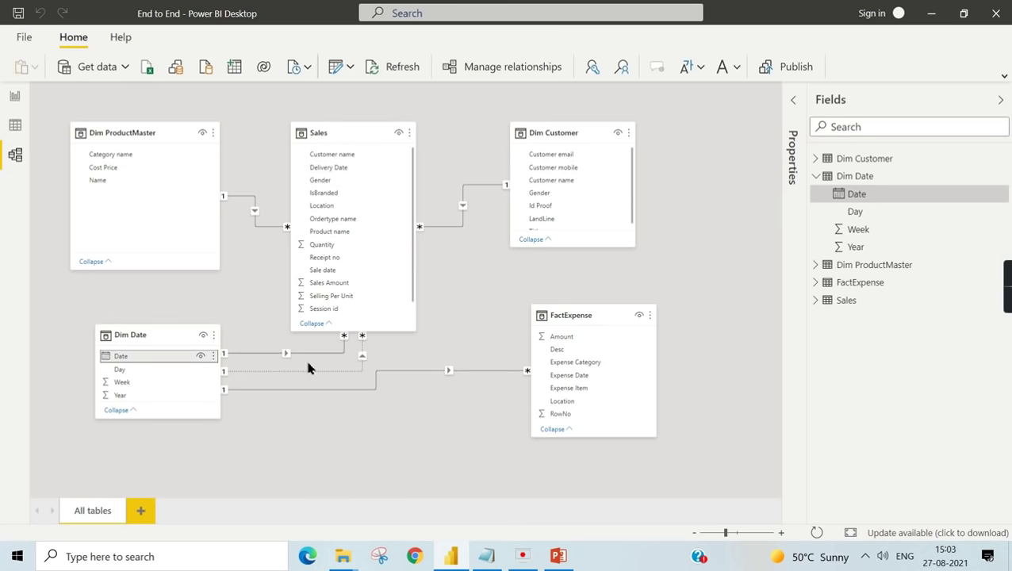
Step: Inspect the Delivery Date and Sale date relationships, move FactExpense aside, and view the Sales rows
{"action": "double_click", "coordinate": [359, 372]}
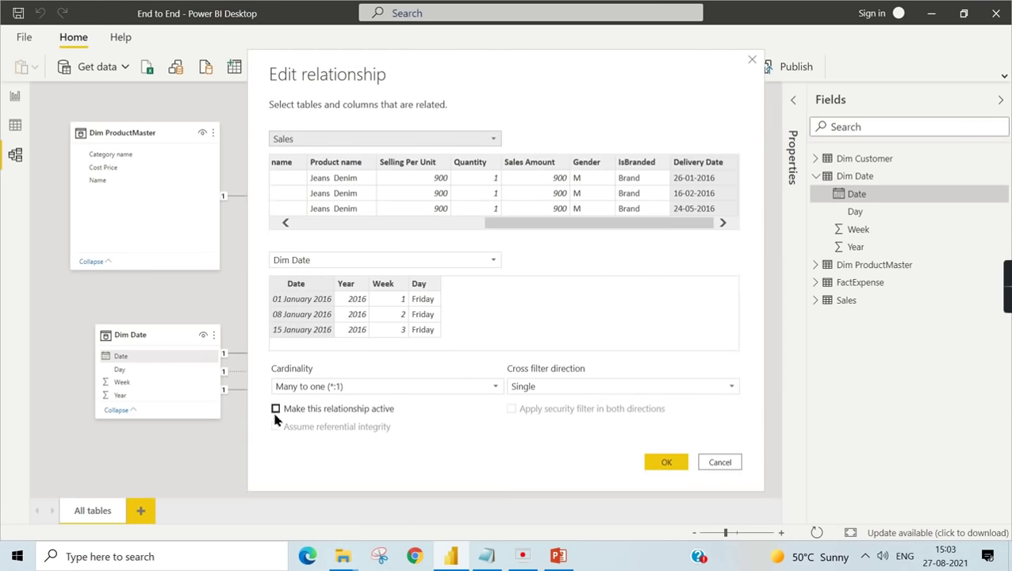
{"action": "left_click", "coordinate": [751, 60]}
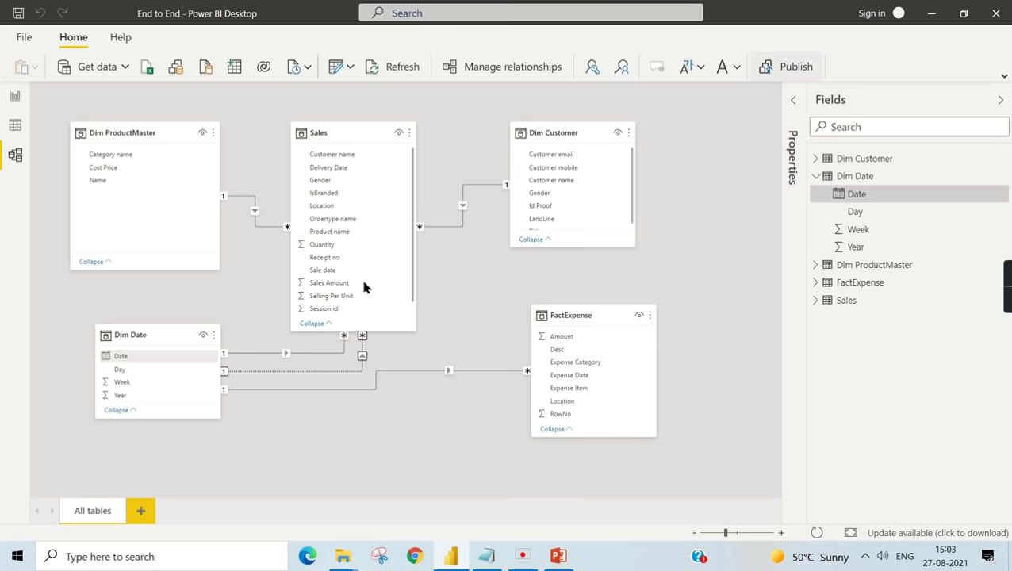
{"action": "double_click", "coordinate": [269, 358]}
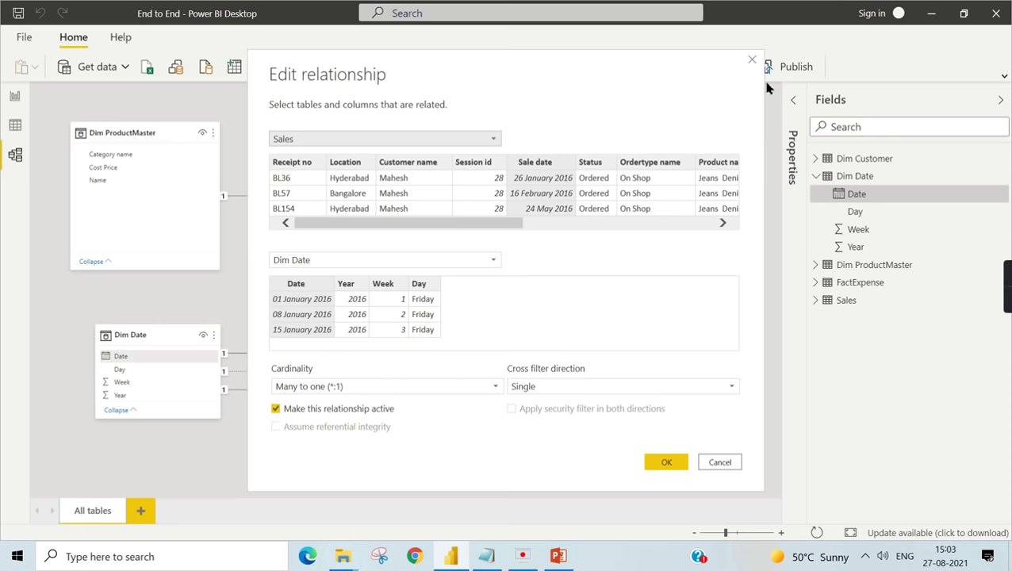
{"action": "left_click", "coordinate": [752, 61]}
{"action": "left_click_drag", "start_coordinate": [589, 319], "coordinate": [679, 347]}
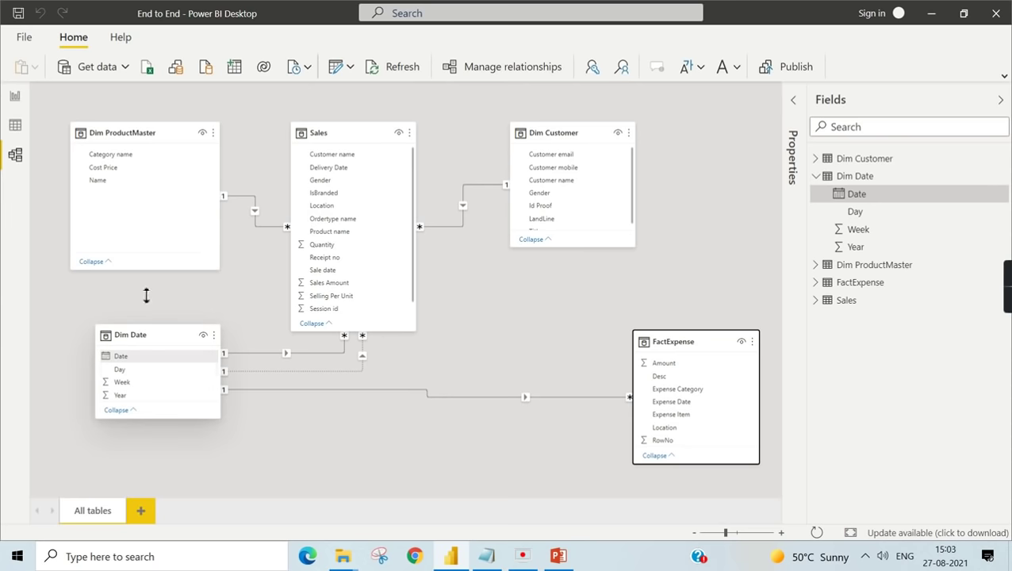
{"action": "left_click", "coordinate": [15, 127]}
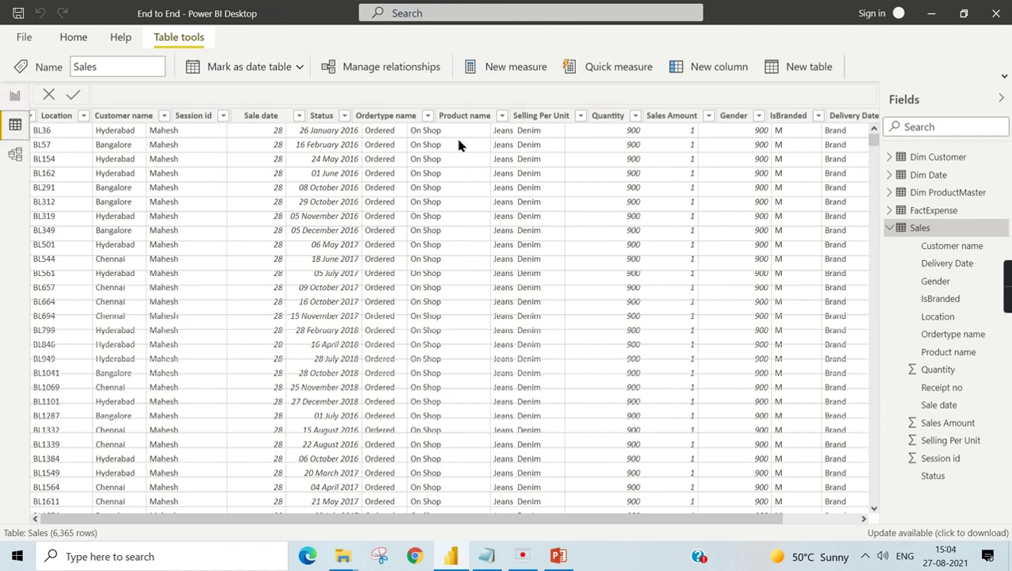
Step: Inspect the Product name, Ordertype name and Delivery Date columns in the Sales table
{"action": "left_click", "coordinate": [502, 117]}
{"action": "left_click", "coordinate": [388, 152]}
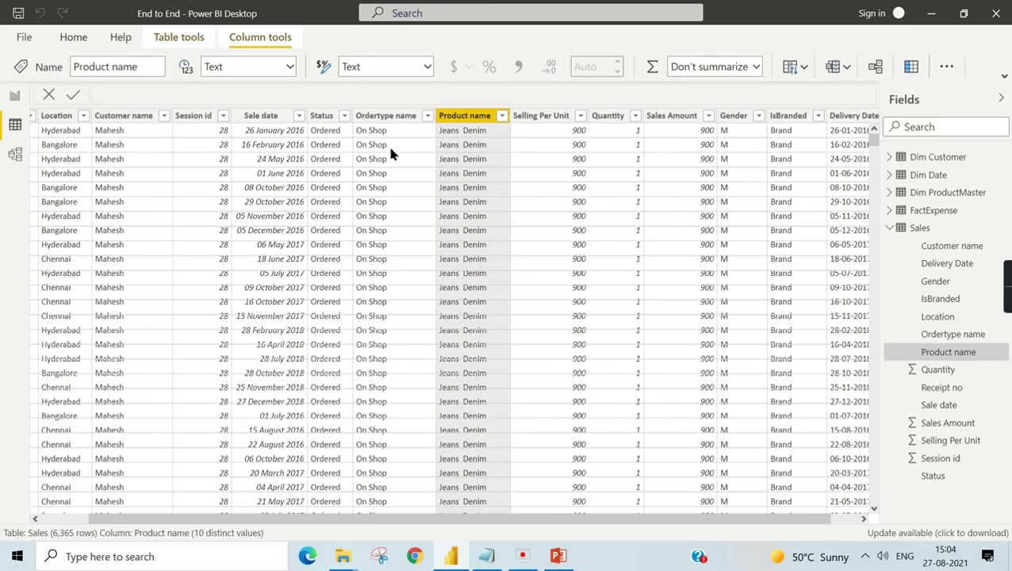
{"action": "left_click", "coordinate": [385, 118]}
{"action": "left_click", "coordinate": [844, 117]}
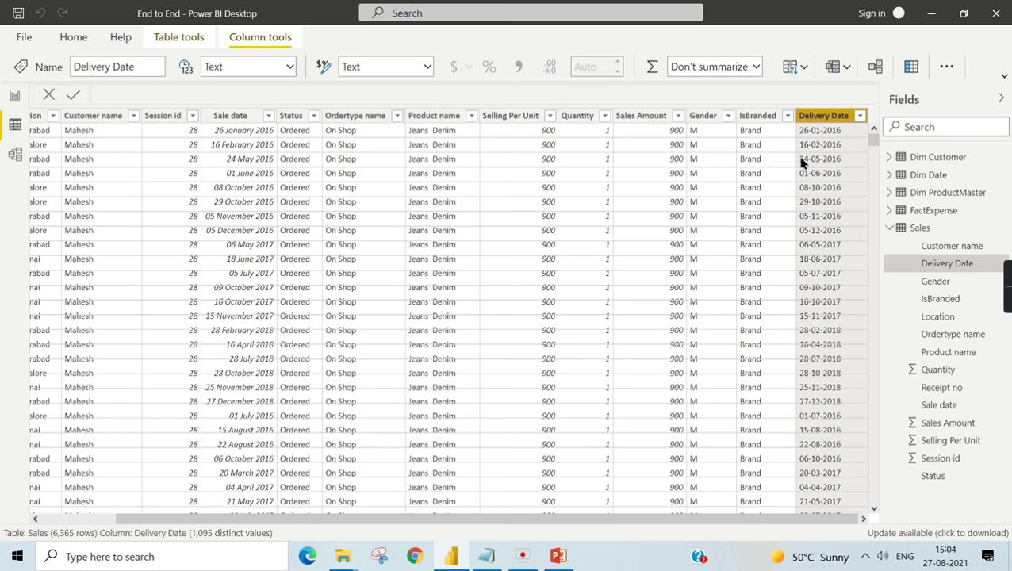
Step: Filter Ordertype name to Online Order only by excluding On Shop, then return to the model diagram
{"action": "left_click", "coordinate": [396, 116]}
{"action": "left_click", "coordinate": [427, 280]}
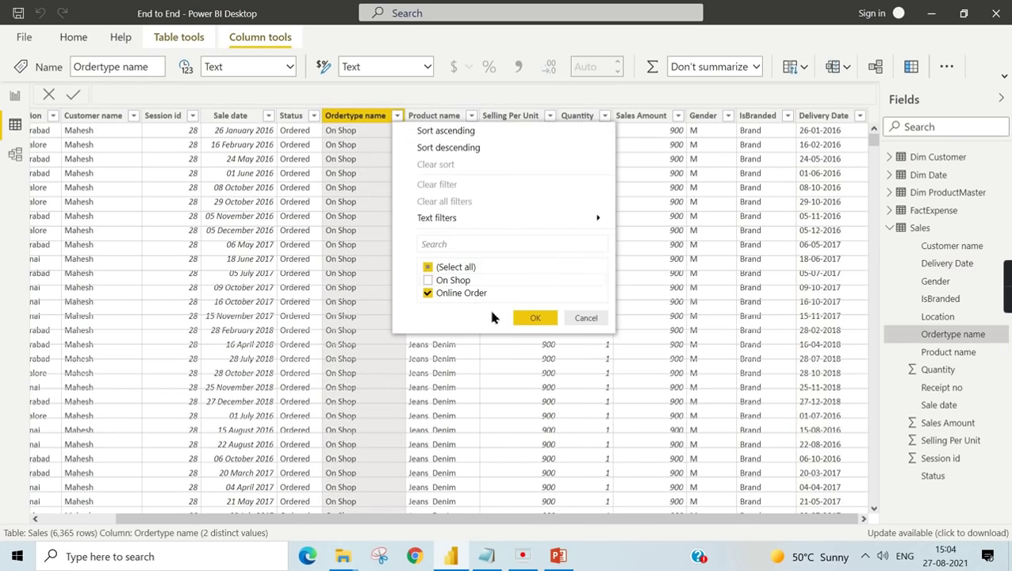
{"action": "left_click", "coordinate": [534, 318]}
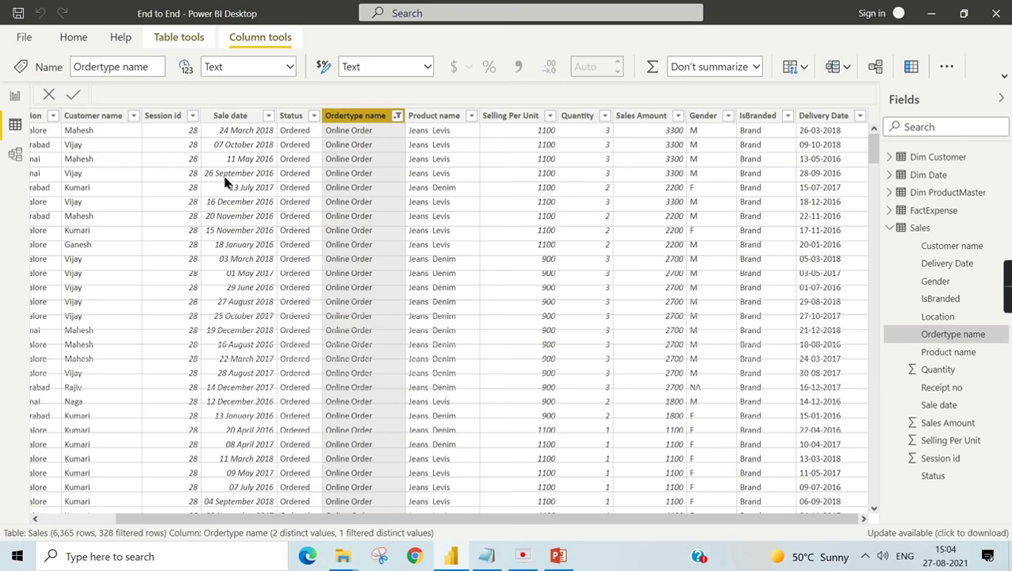
{"action": "scroll", "coordinate": [273, 381], "scroll_direction": "down", "scroll_amount": 15}
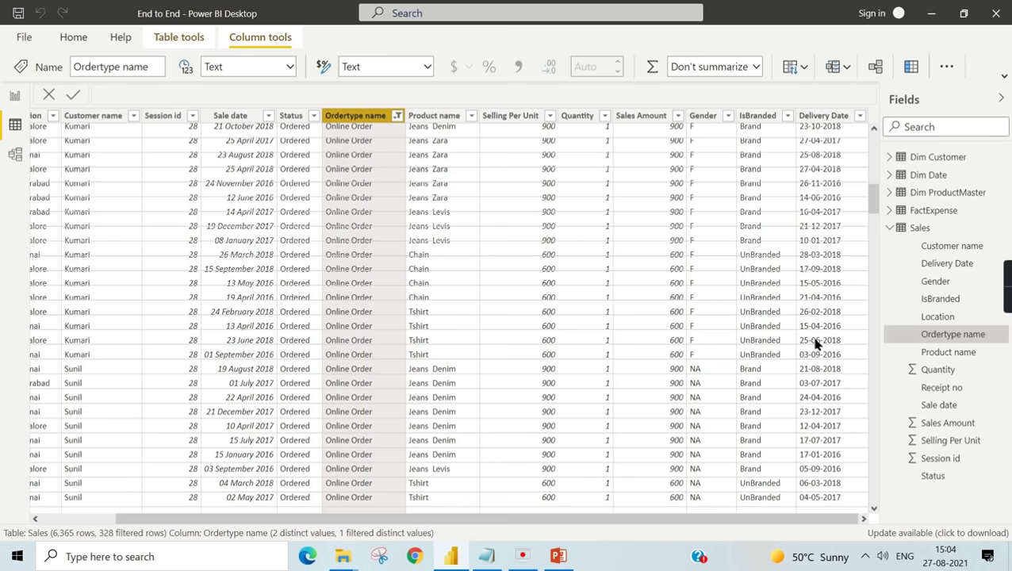
{"action": "scroll", "coordinate": [809, 350], "scroll_direction": "up", "scroll_amount": 10}
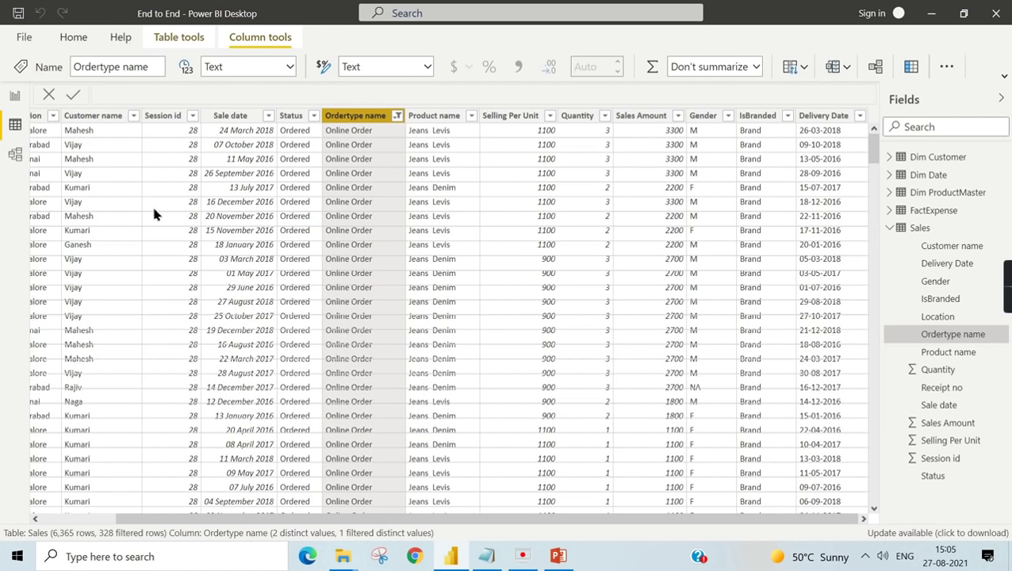
{"action": "left_click", "coordinate": [15, 154]}
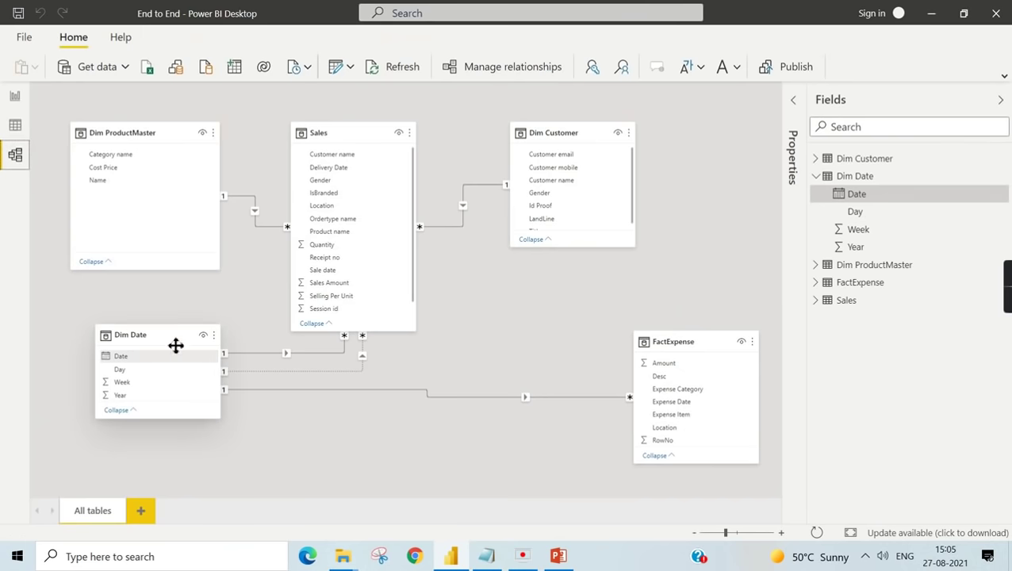
Step: Edit the active Sale date relationship between Dim Date and Sales and show its cardinality options
{"action": "left_click", "coordinate": [141, 335]}
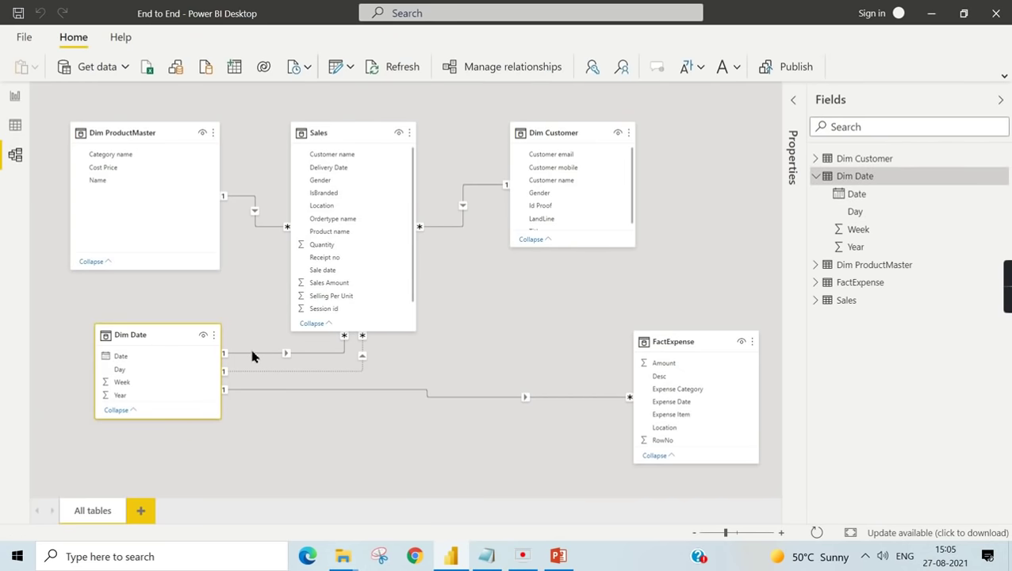
{"action": "left_click", "coordinate": [15, 97]}
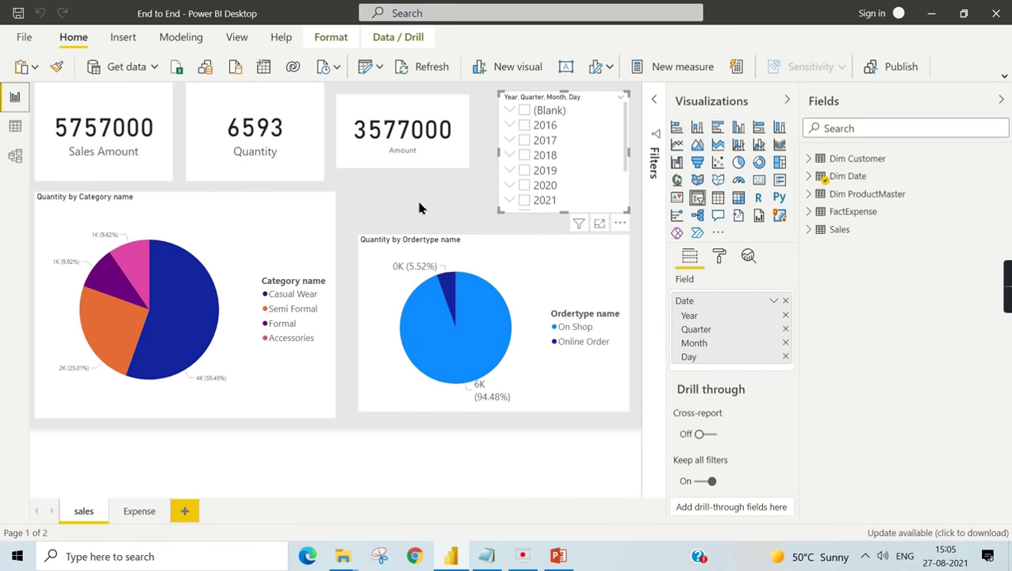
{"action": "left_click", "coordinate": [14, 159]}
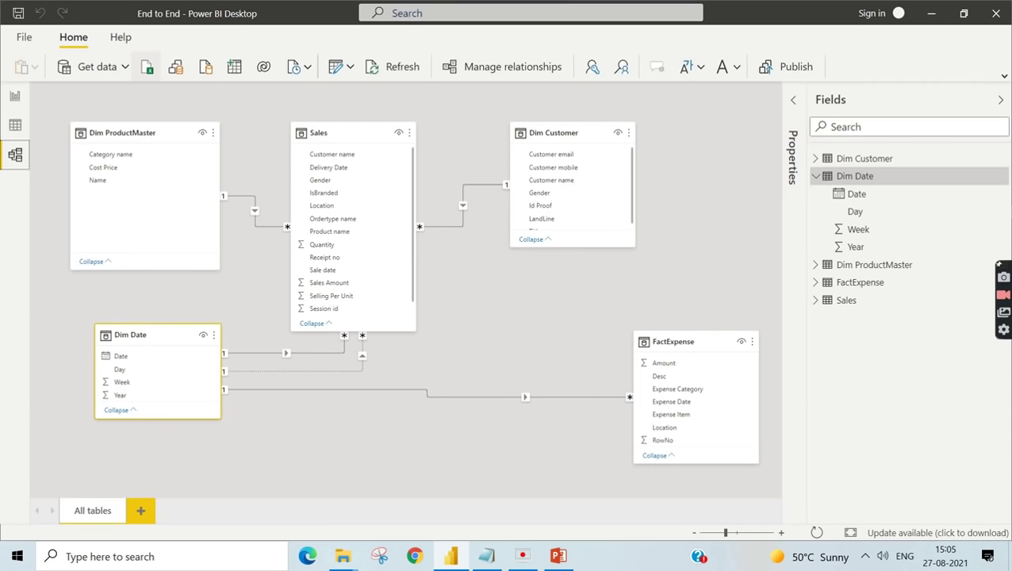
{"action": "double_click", "coordinate": [266, 352]}
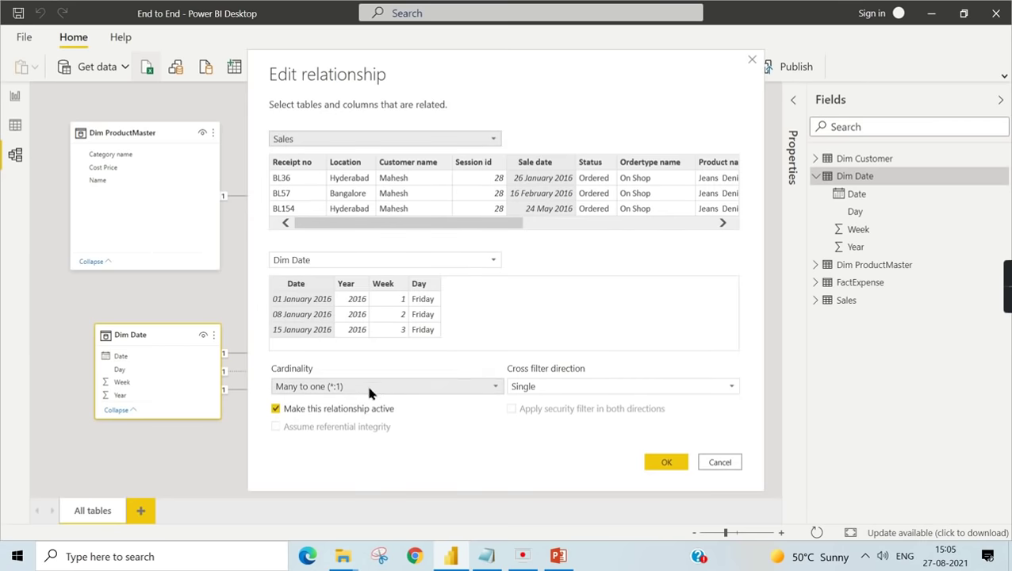
{"action": "left_click", "coordinate": [369, 388]}
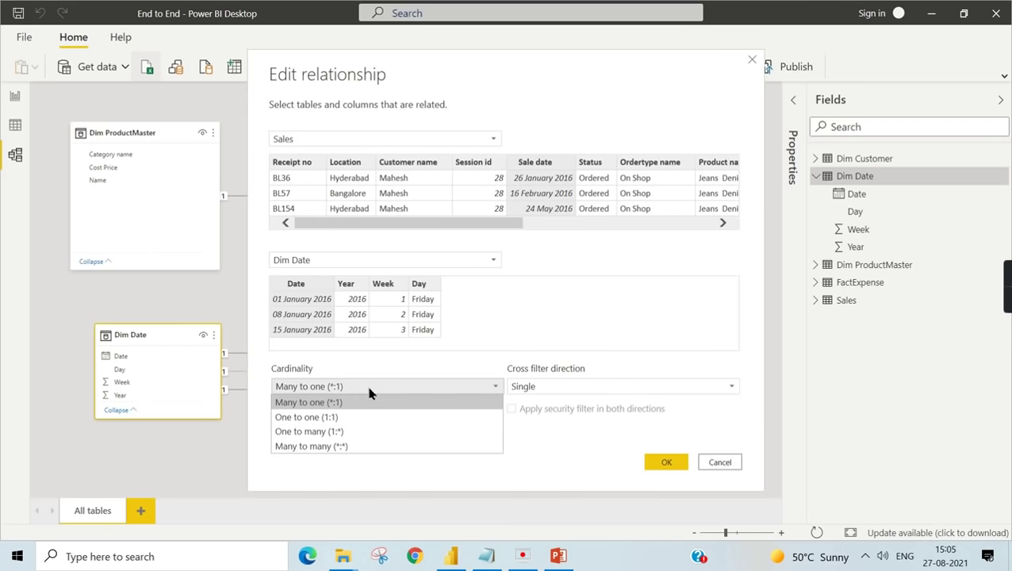
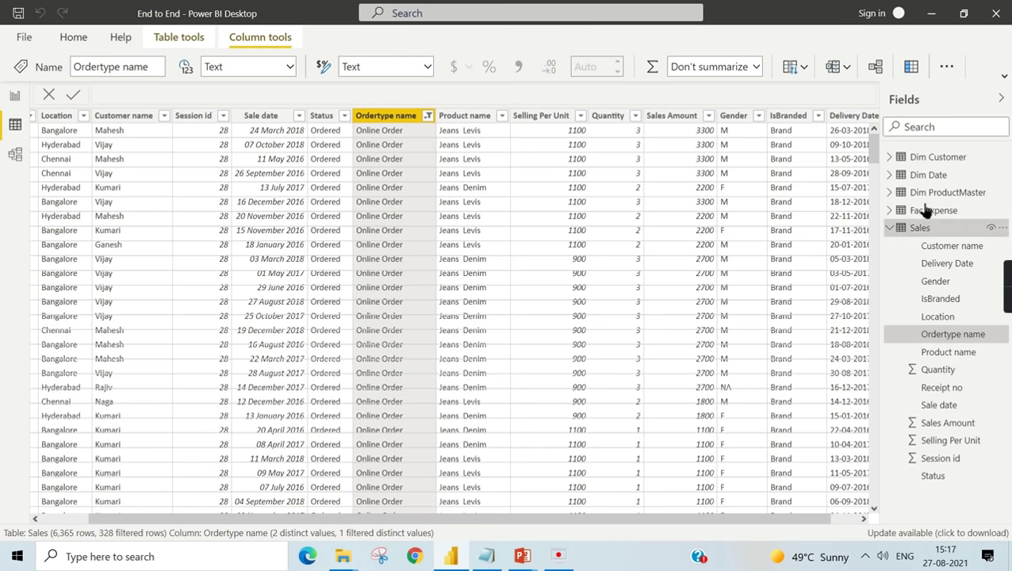
Step: Inspect the Dim ProductMaster table in Data view, then return to the sales report page
{"action": "left_click", "coordinate": [948, 193]}
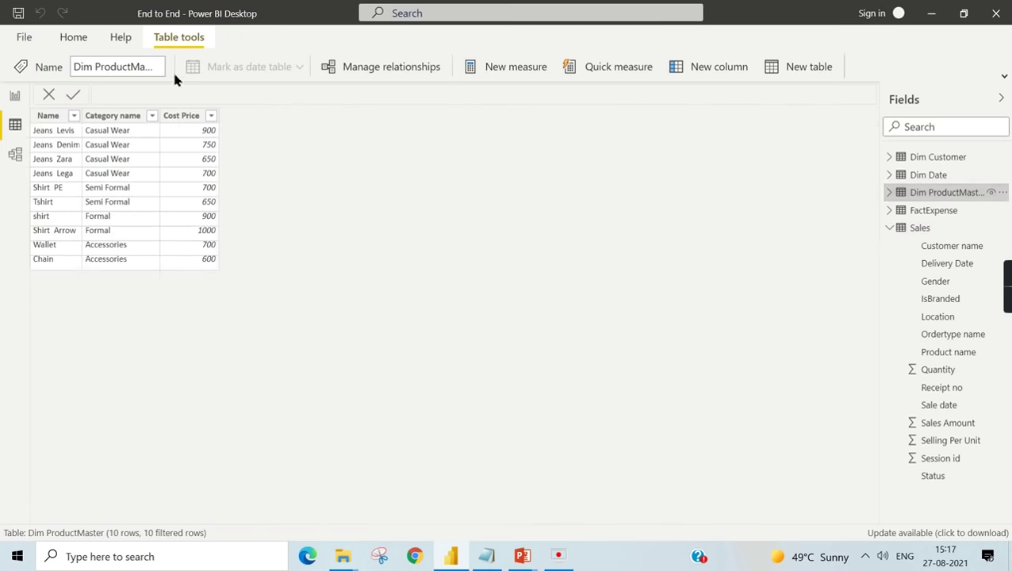
{"action": "left_click", "coordinate": [70, 38]}
{"action": "left_click", "coordinate": [15, 96]}
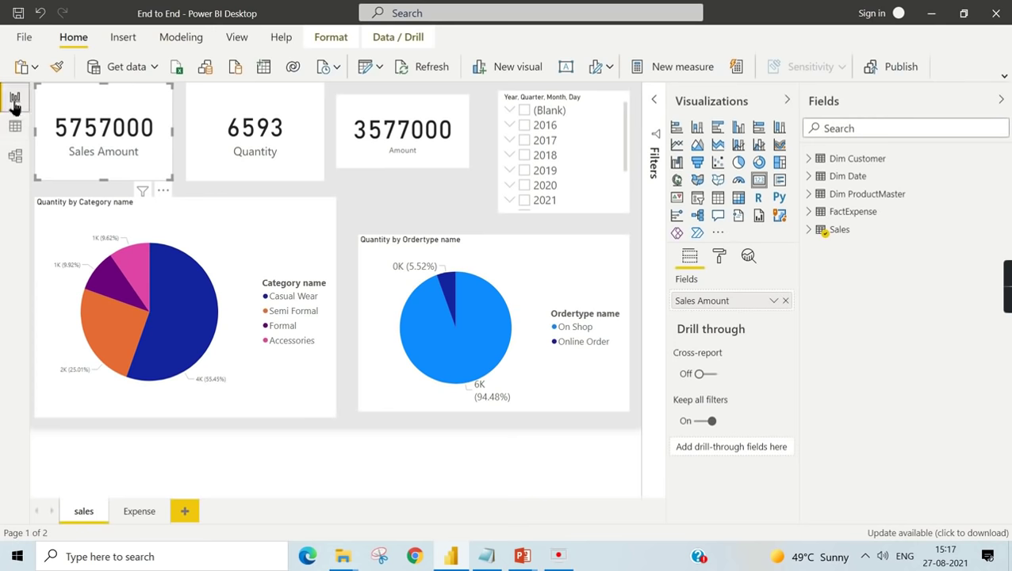
Step: Select Dim ProductMaster's Category name field and review its column and table settings in the ribbon
{"action": "left_click", "coordinate": [821, 195]}
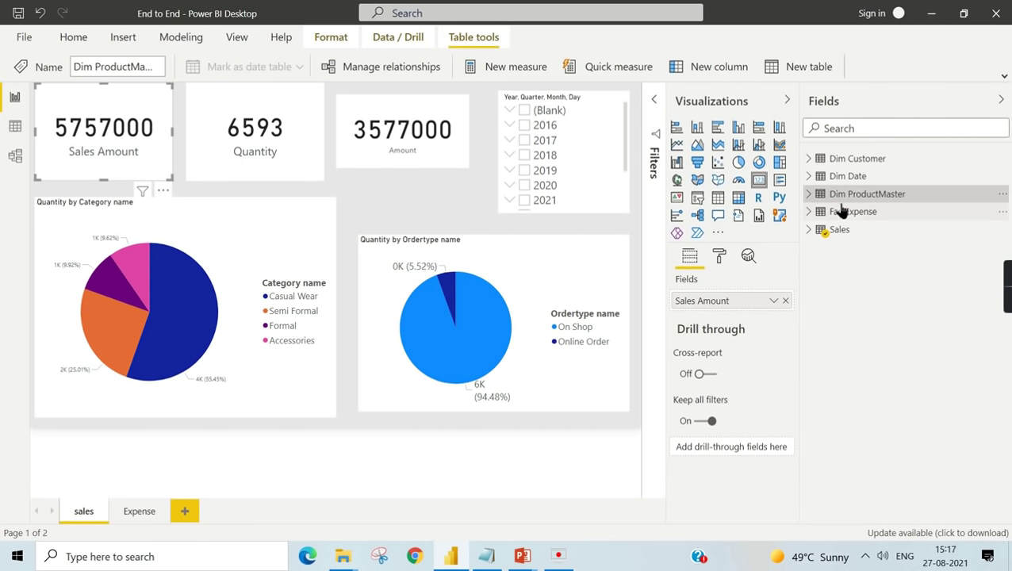
{"action": "left_click", "coordinate": [809, 193]}
{"action": "left_click", "coordinate": [866, 215]}
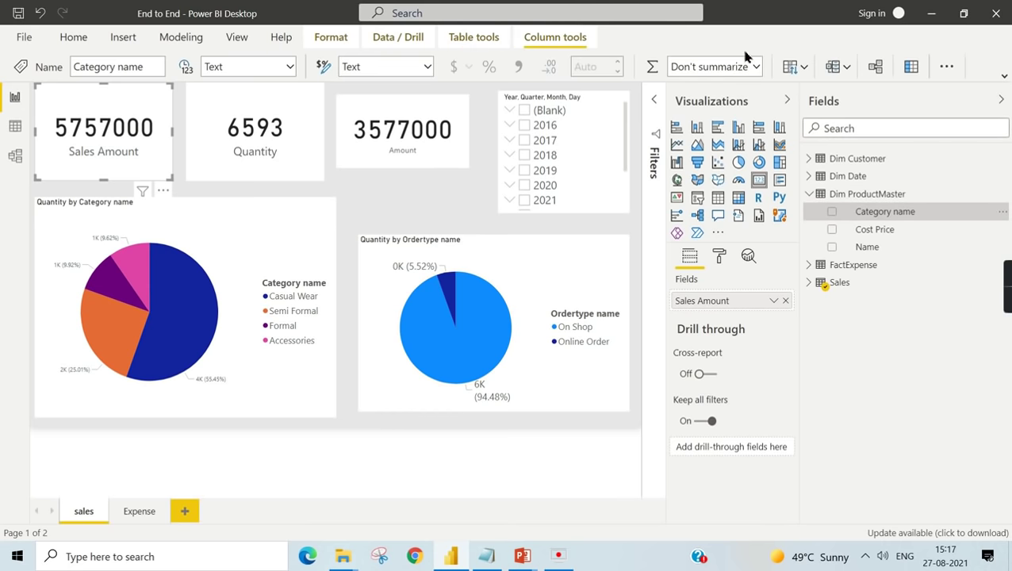
{"action": "left_click", "coordinate": [1004, 78]}
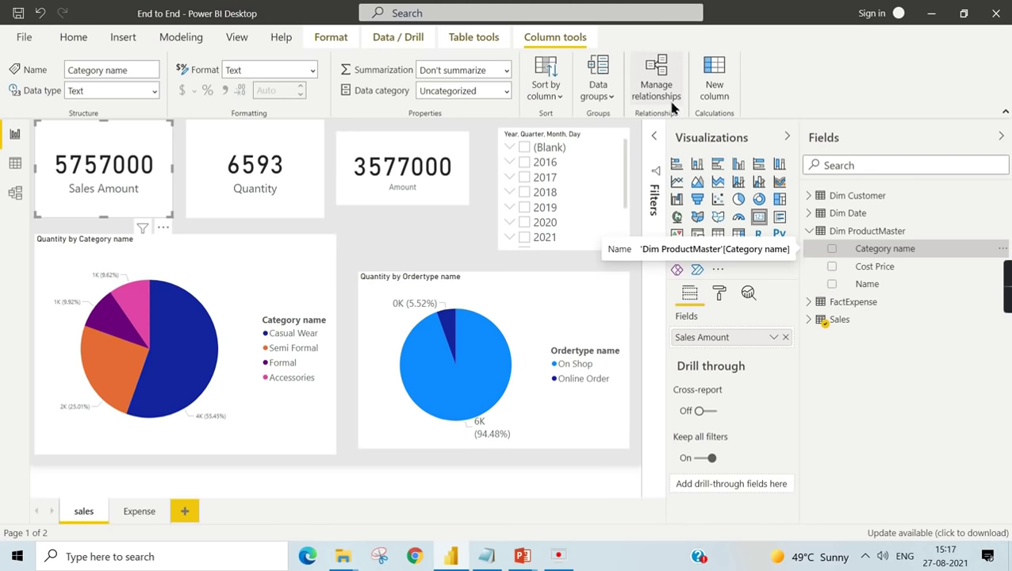
{"action": "left_click", "coordinate": [472, 38]}
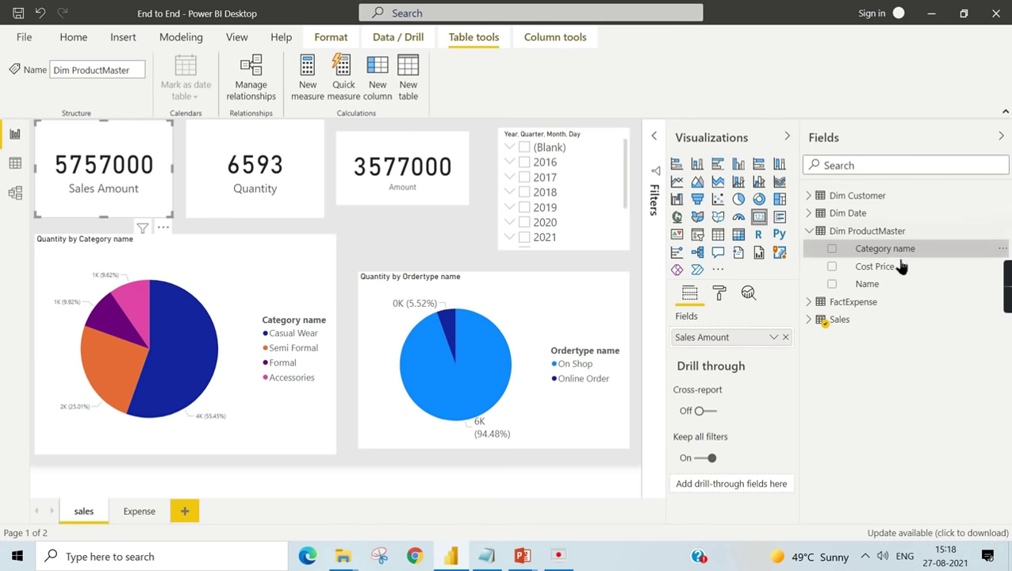
{"action": "left_click", "coordinate": [555, 37]}
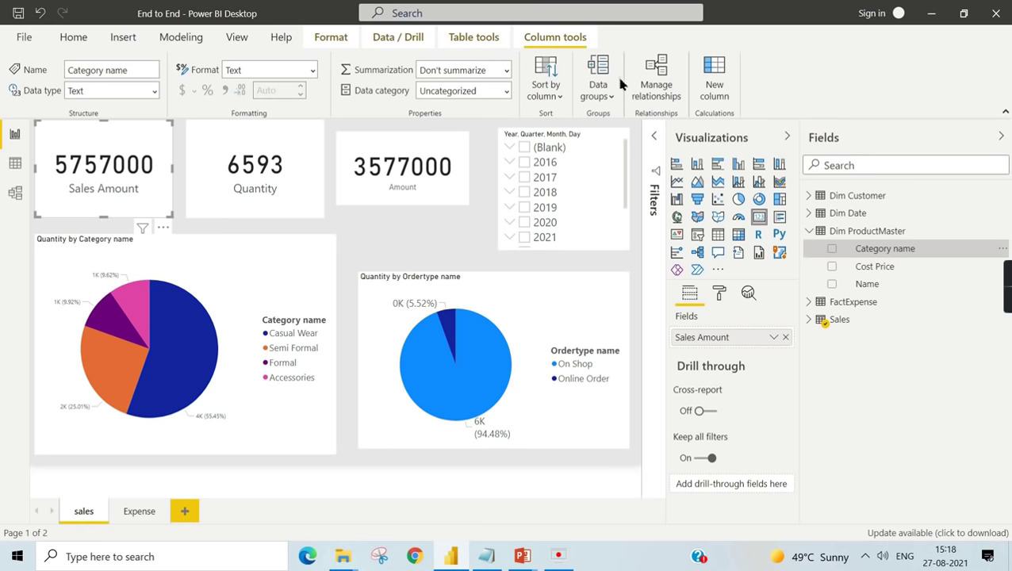
Step: Add calculated column New category = 'Dim ProductMaster'[Name] & "-" & 'Dim ProductMaster'[Category name]
{"action": "left_click", "coordinate": [696, 163]}
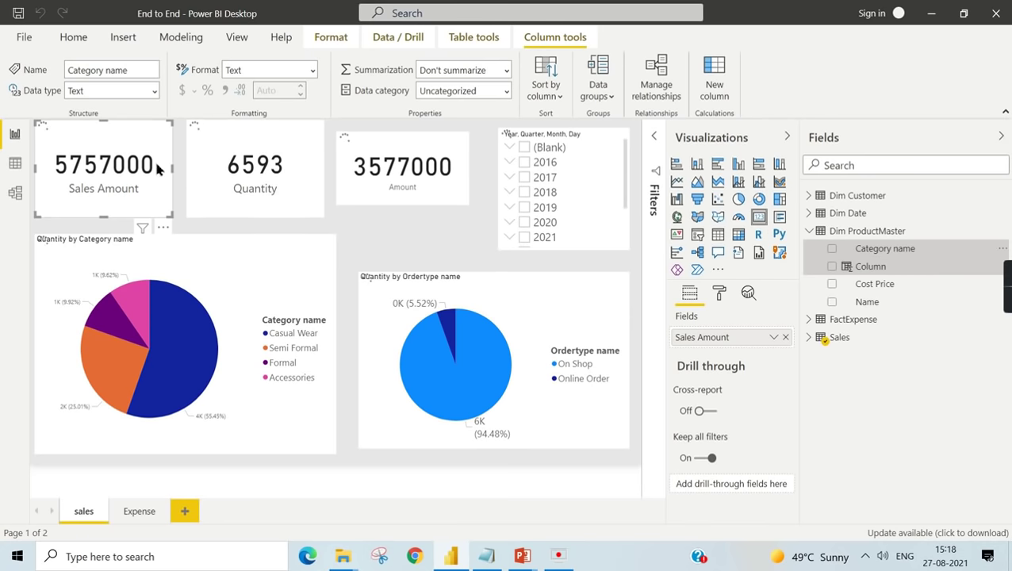
{"action": "left_click", "coordinate": [171, 133]}
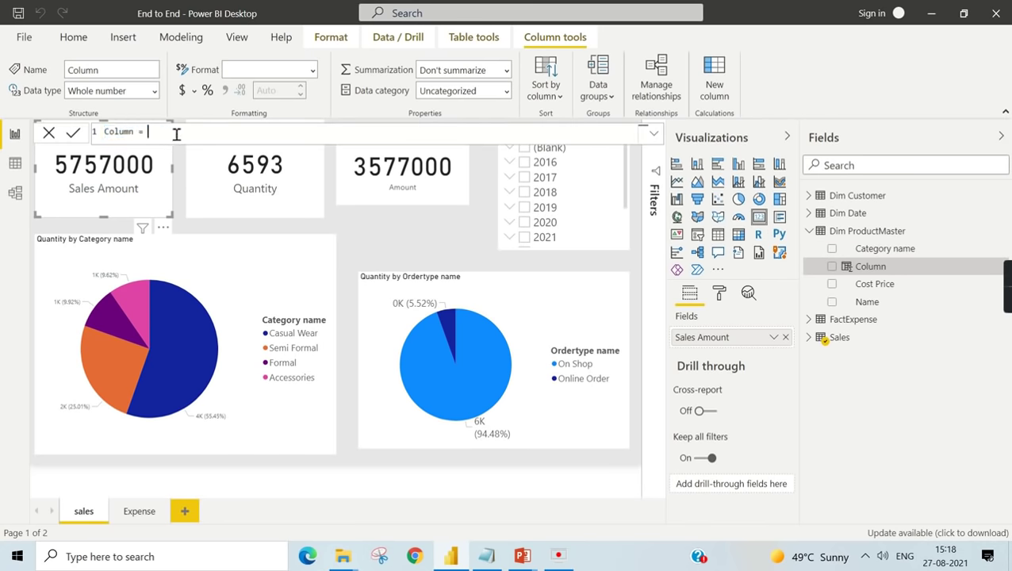
{"action": "type", "text": "Name"}
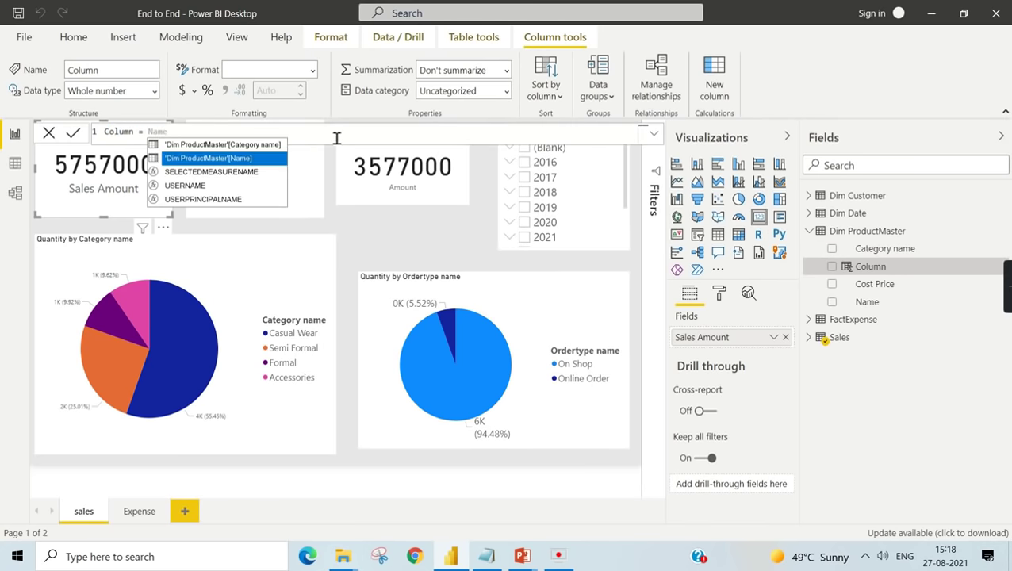
{"action": "left_click", "coordinate": [245, 161]}
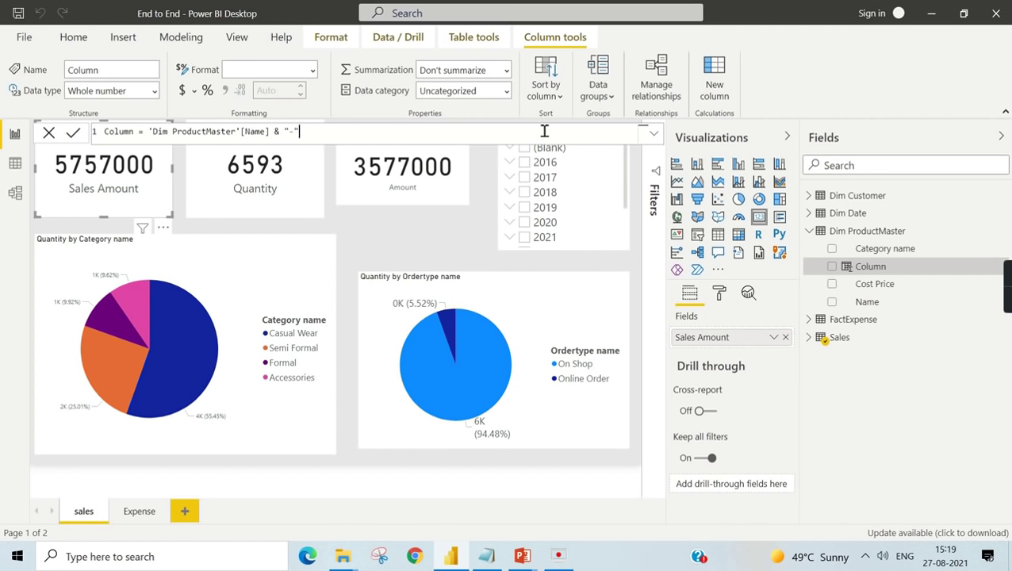
{"action": "type", "text": "& \"-\" ["}
{"action": "key", "text": "BackSpace"}
{"action": "key", "text": "BackSpace"}
{"action": "type", "text": "cate"}
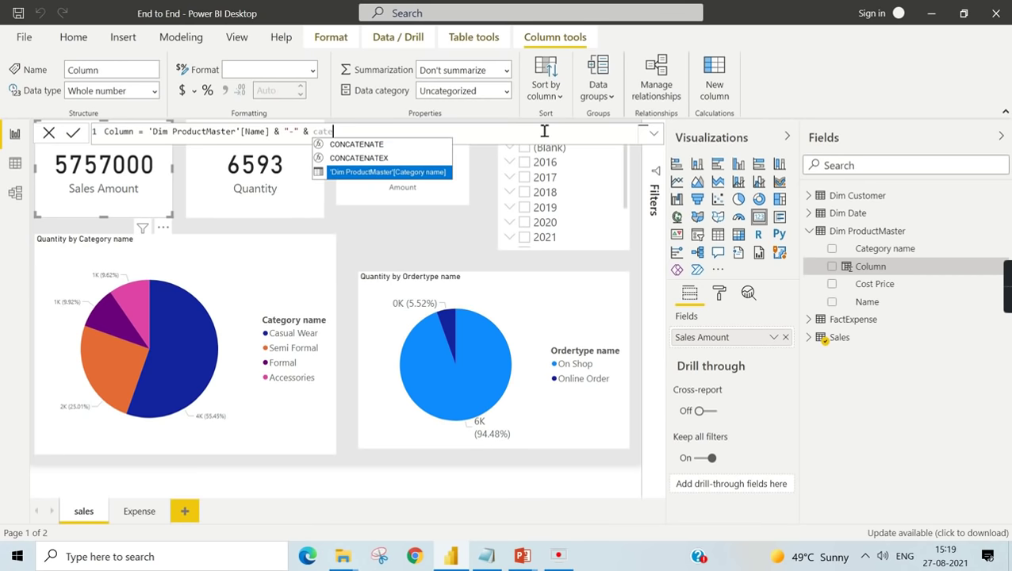
{"action": "left_click", "coordinate": [392, 175]}
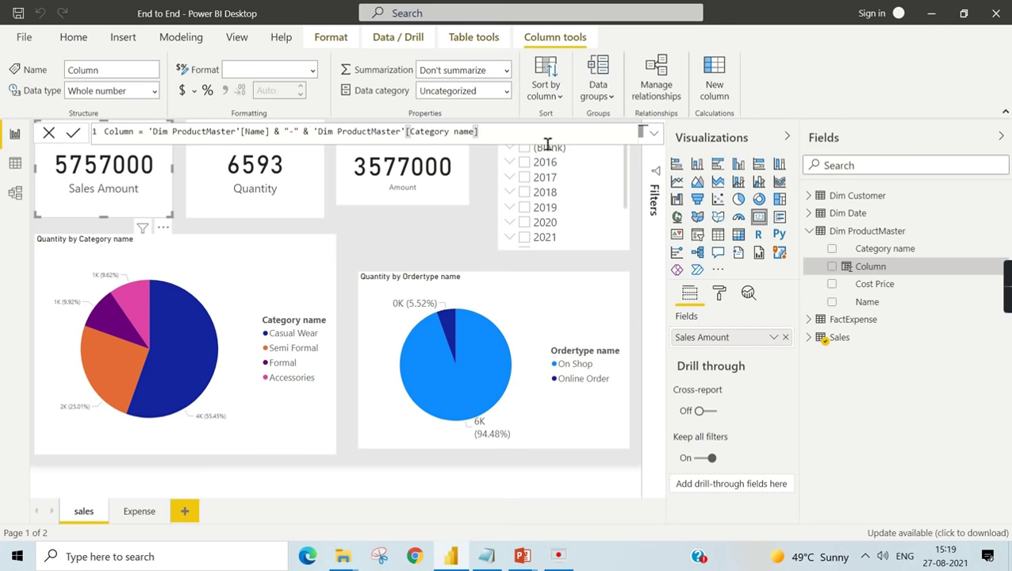
{"action": "key", "text": "Return"}
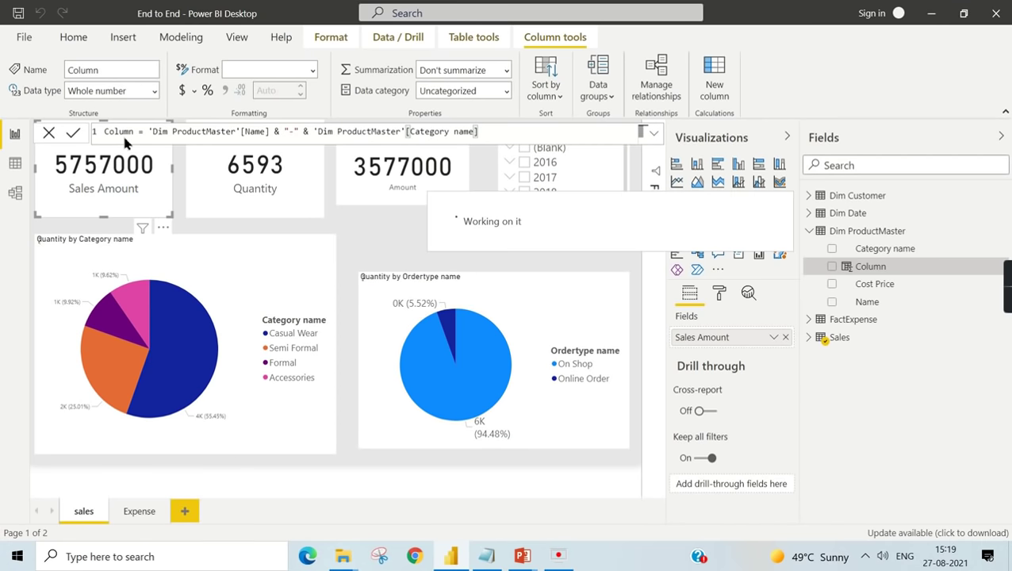
{"action": "double_click", "coordinate": [124, 133]}
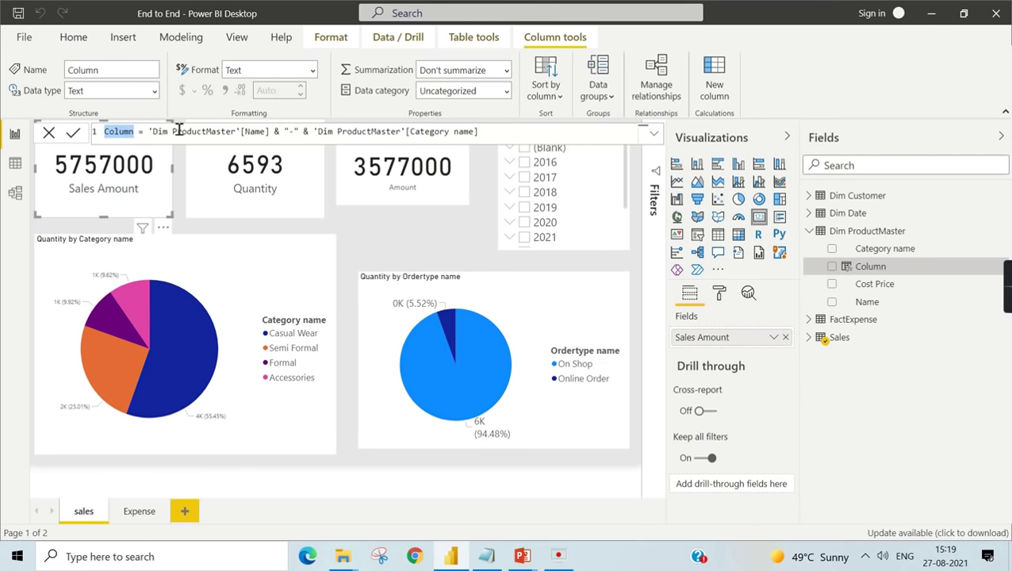
{"action": "type", "text": "New cat"}
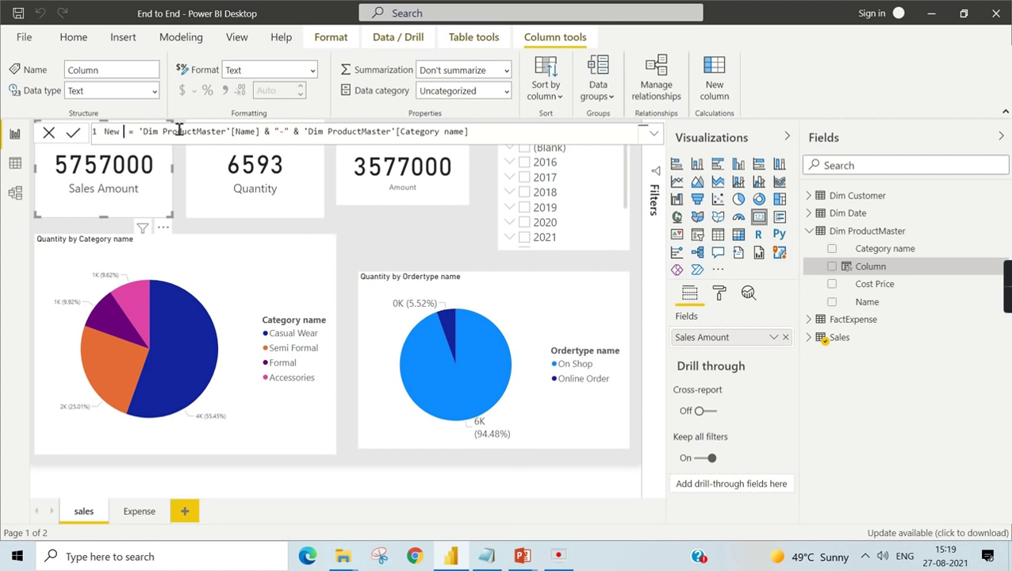
{"action": "type", "text": "eg"}
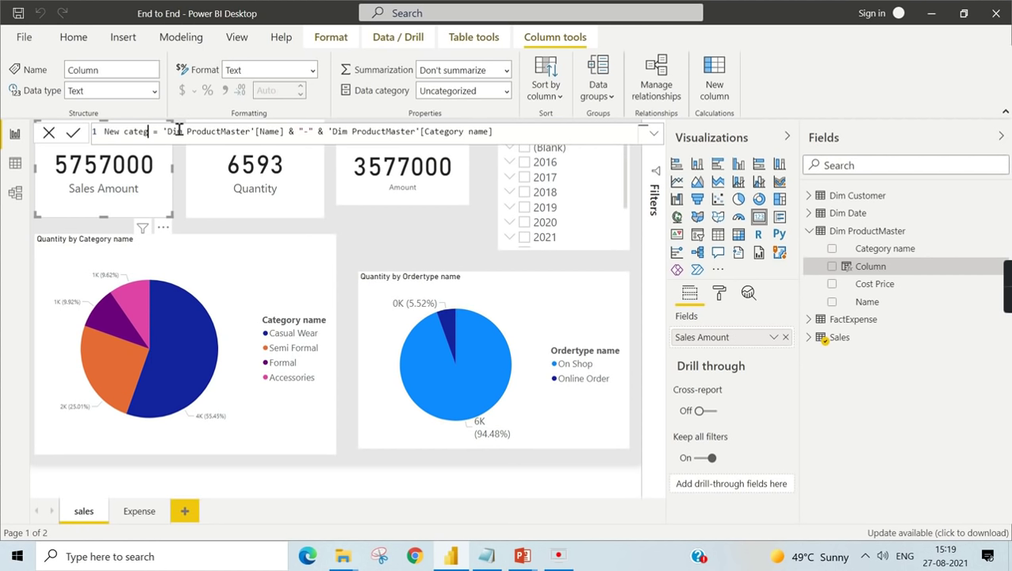
{"action": "type", "text": "ory"}
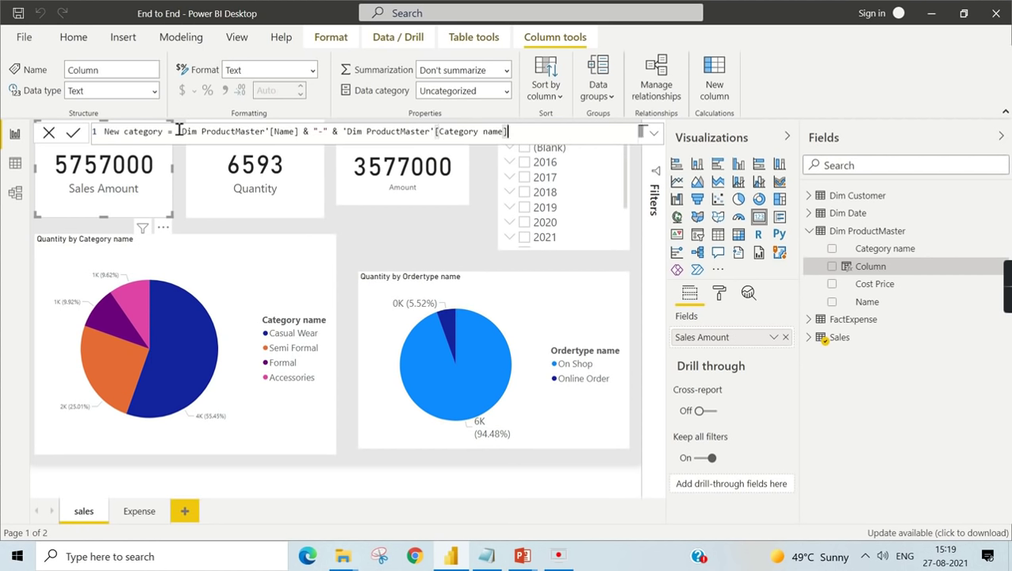
{"action": "key", "text": "Return"}
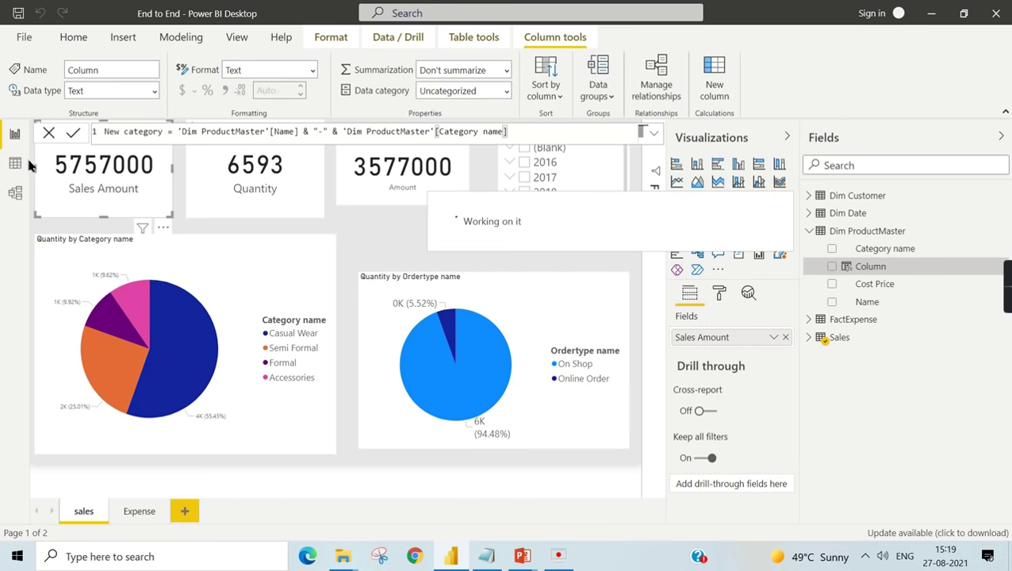
Step: Check the New category column in Data view, then return to the report and expand the Sales fields
{"action": "left_click", "coordinate": [14, 164]}
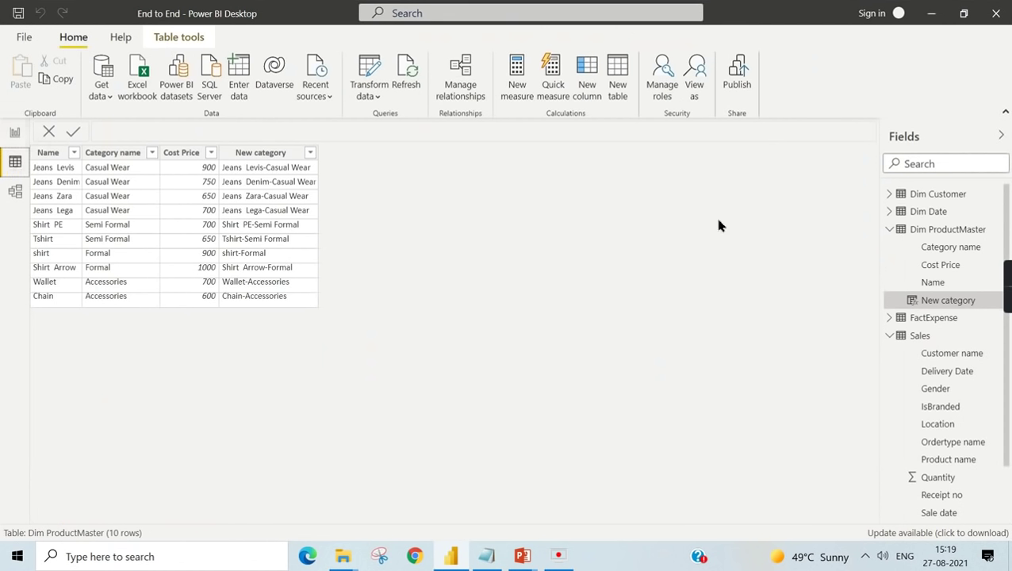
{"action": "left_click", "coordinate": [935, 231]}
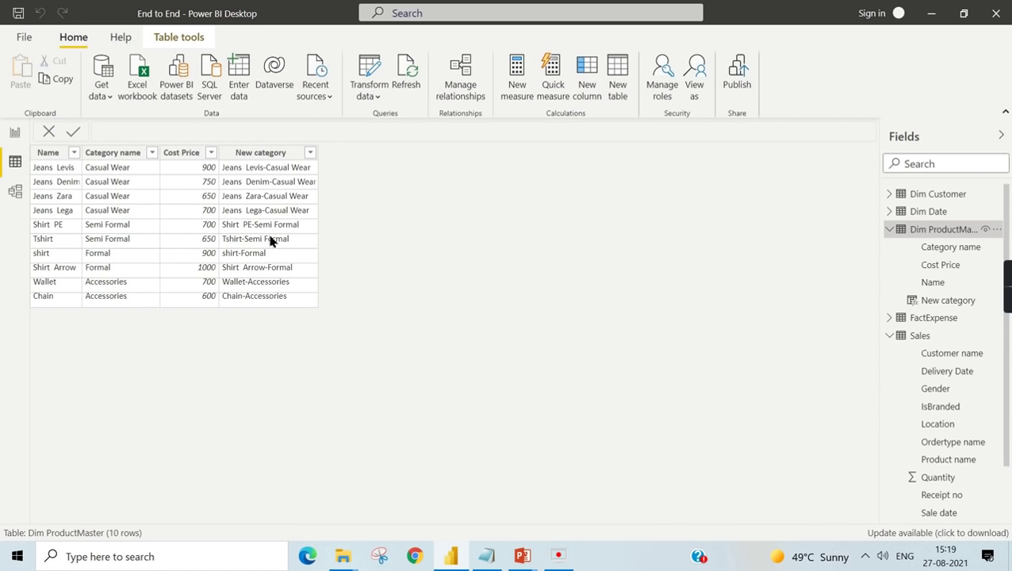
{"action": "left_click", "coordinate": [14, 132]}
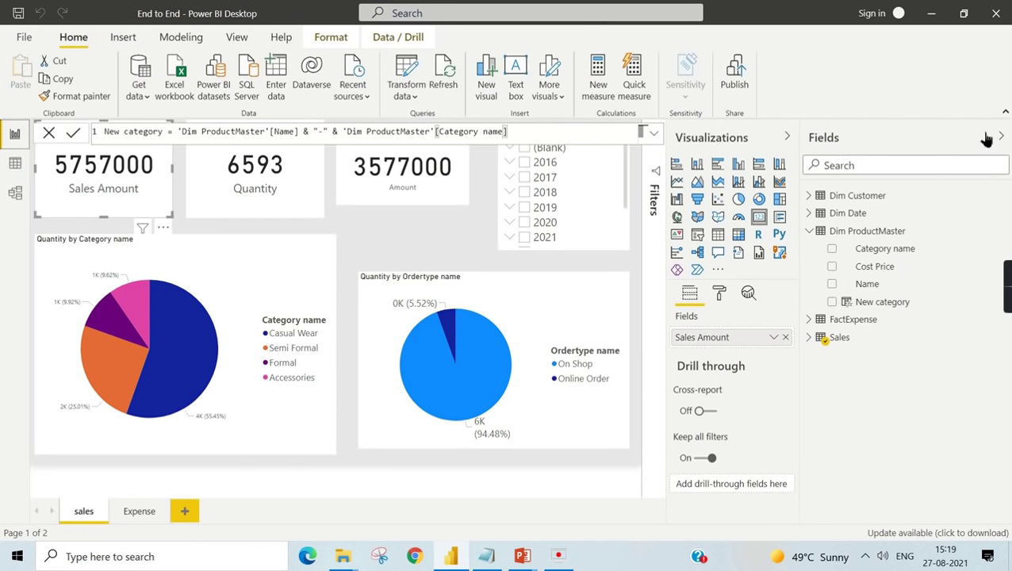
{"action": "left_click", "coordinate": [816, 231]}
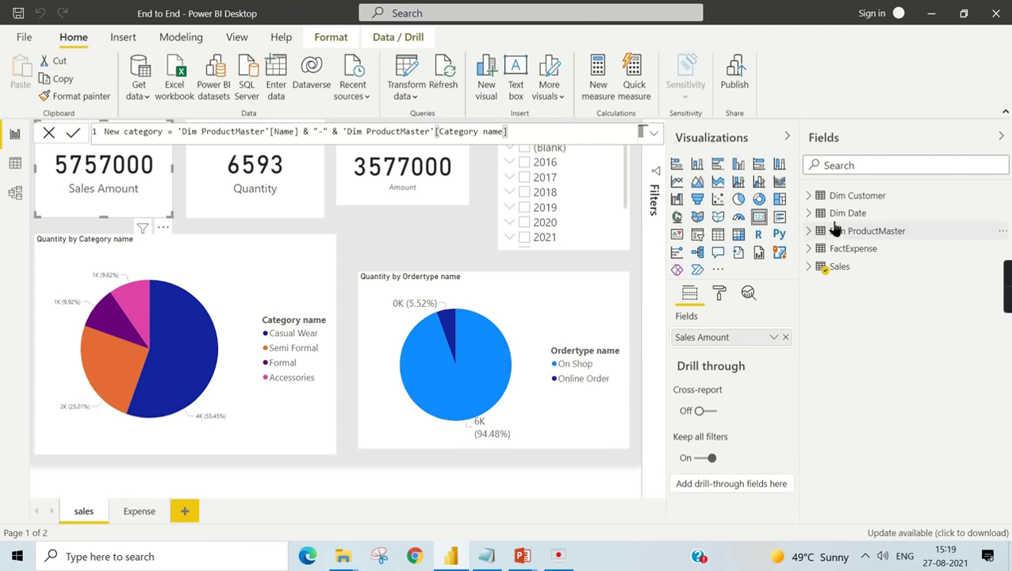
{"action": "left_click", "coordinate": [817, 267]}
Step: Create the Sales measure Total Sales = sum(Sales[Sales Amount]) and enlarge the formula bar text
{"action": "right_click", "coordinate": [839, 267]}
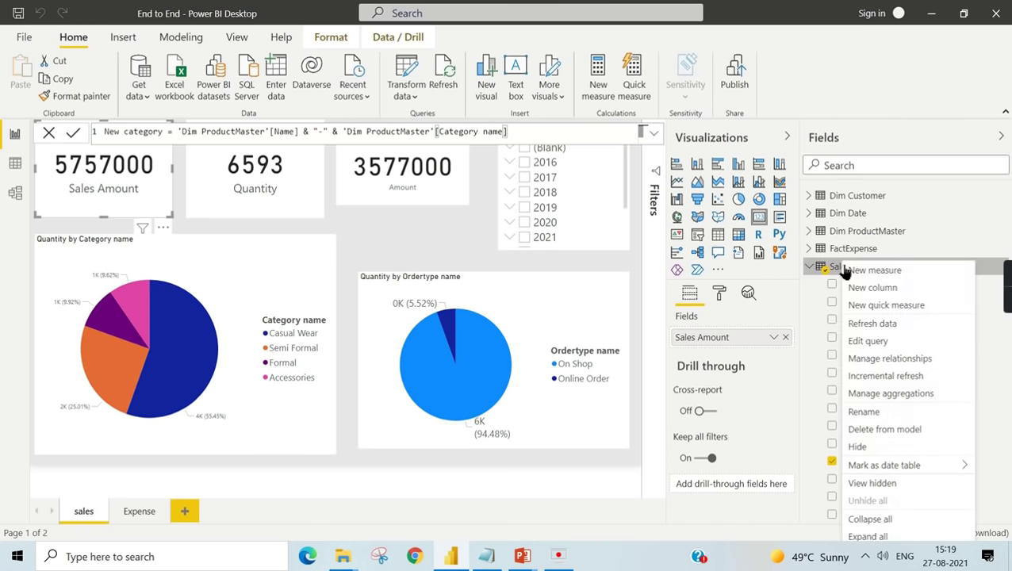
{"action": "left_click", "coordinate": [890, 273]}
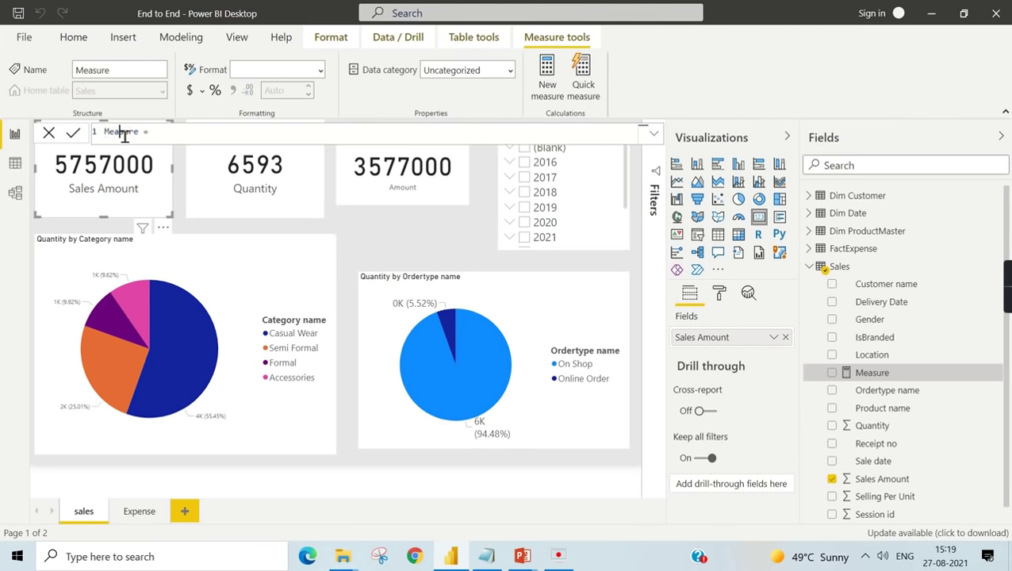
{"action": "type", "text": "Total Sales"}
{"action": "type", "text": "s"}
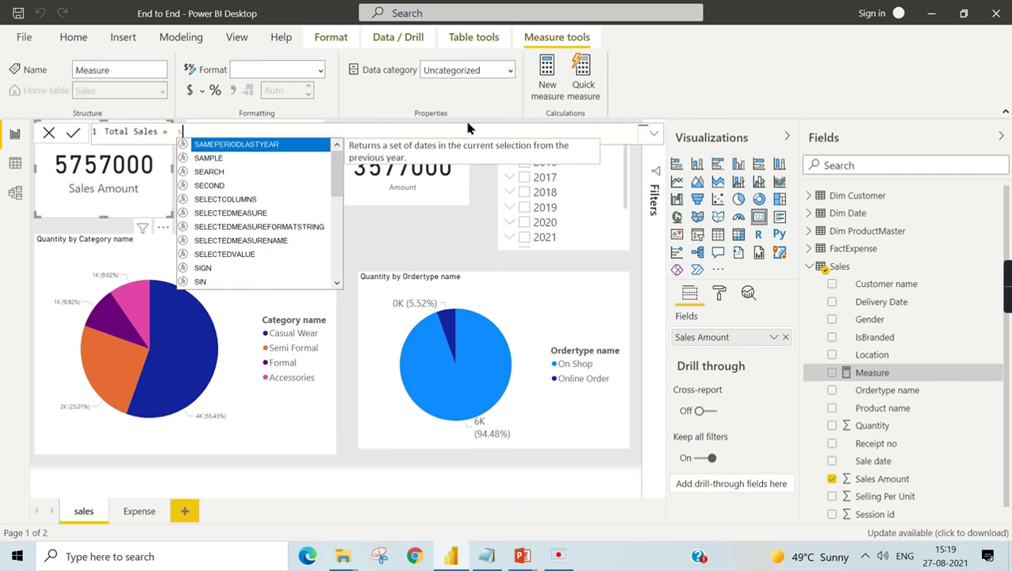
{"action": "type", "text": "um(Sales"}
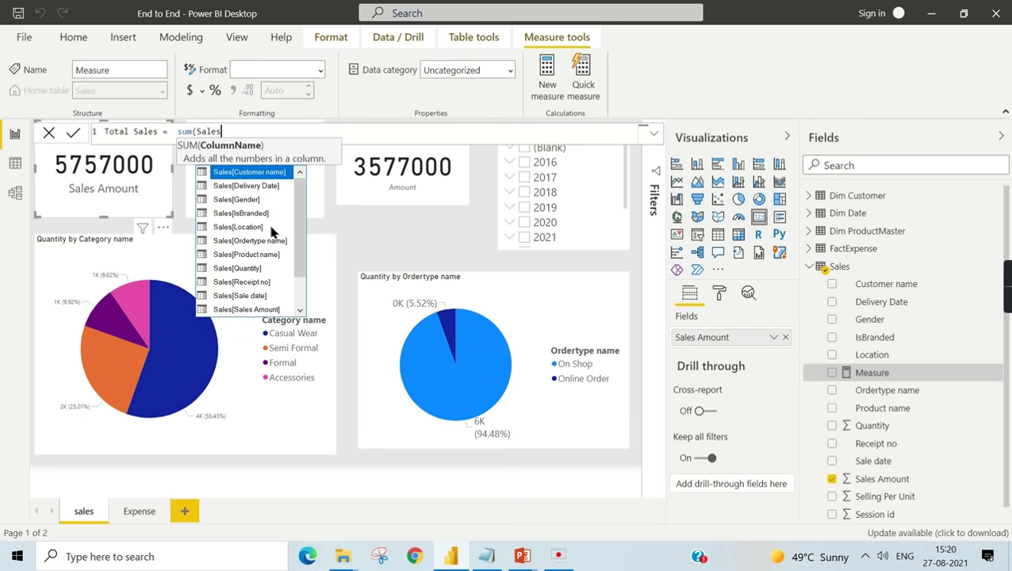
{"action": "scroll", "coordinate": [271, 231], "scroll_direction": "down", "scroll_amount": 1}
{"action": "left_click", "coordinate": [274, 271]}
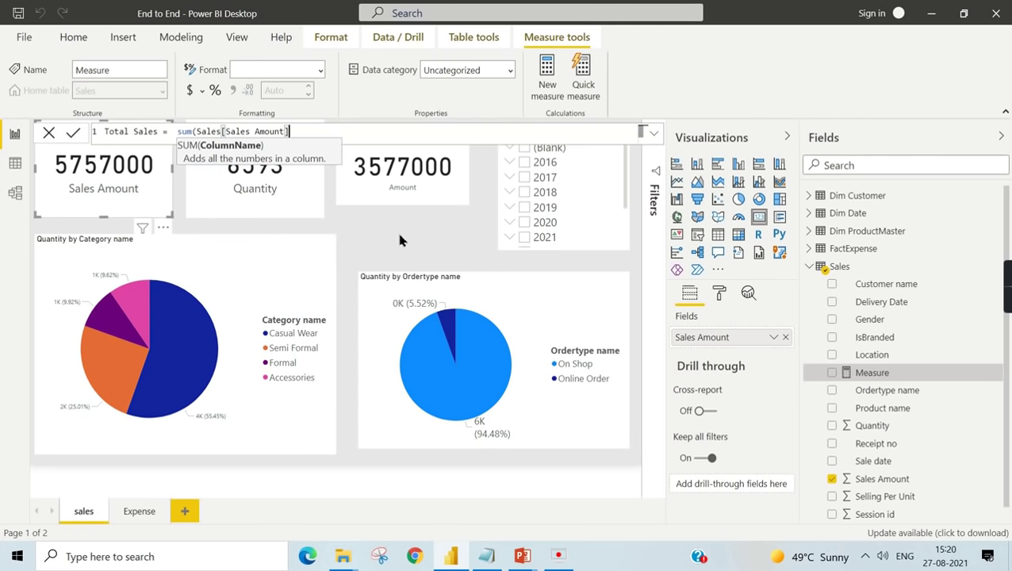
{"action": "type", "text": ")"}
{"action": "key", "text": "Return"}
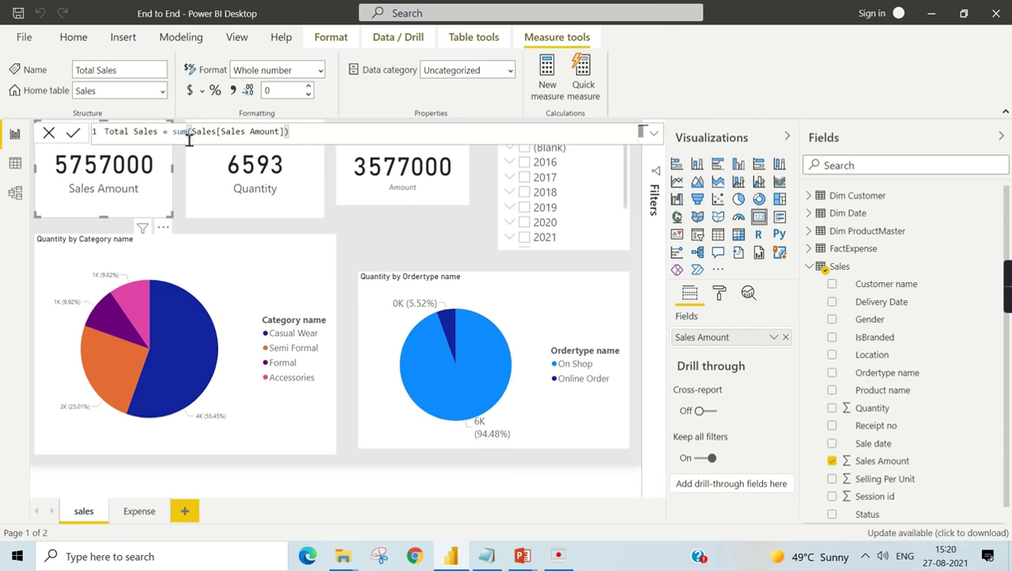
{"action": "double_click", "coordinate": [182, 131]}
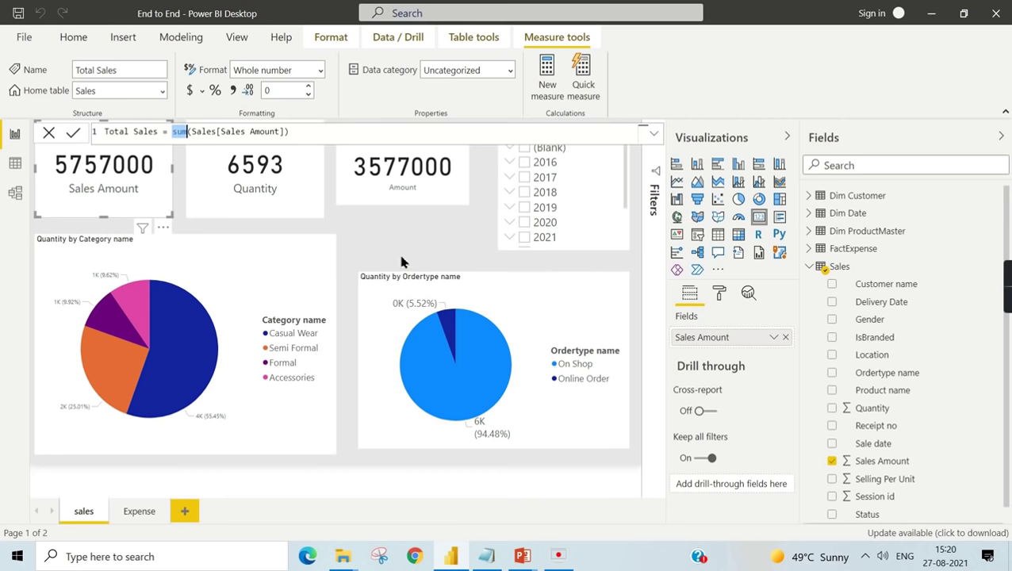
{"action": "scroll", "coordinate": [337, 141], "scroll_direction": "up", "scroll_amount": 1}
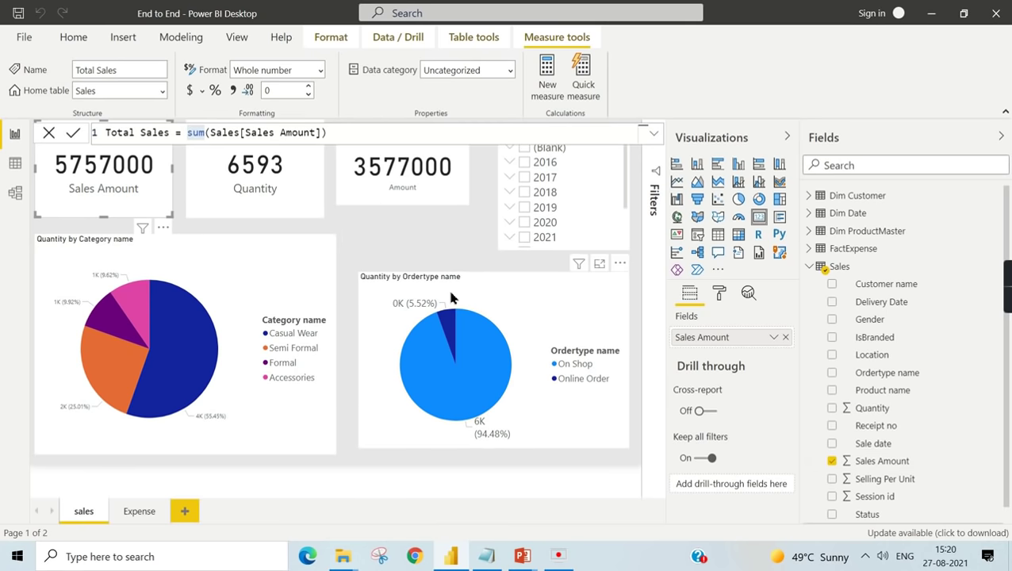
Step: Replace Quantity with Total Sales in the Ordertype pie chart's values
{"action": "left_click", "coordinate": [578, 378]}
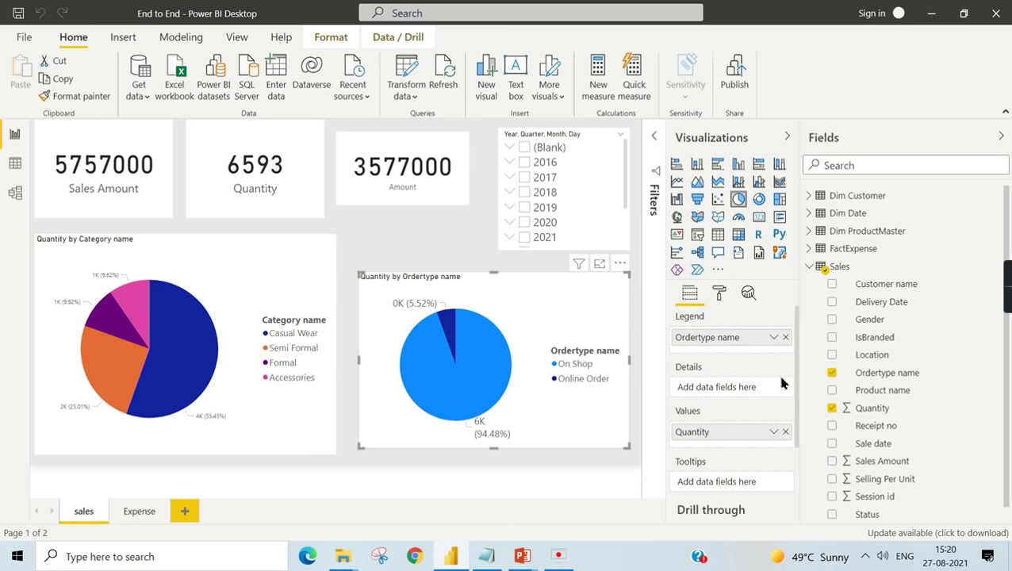
{"action": "left_click", "coordinate": [785, 431]}
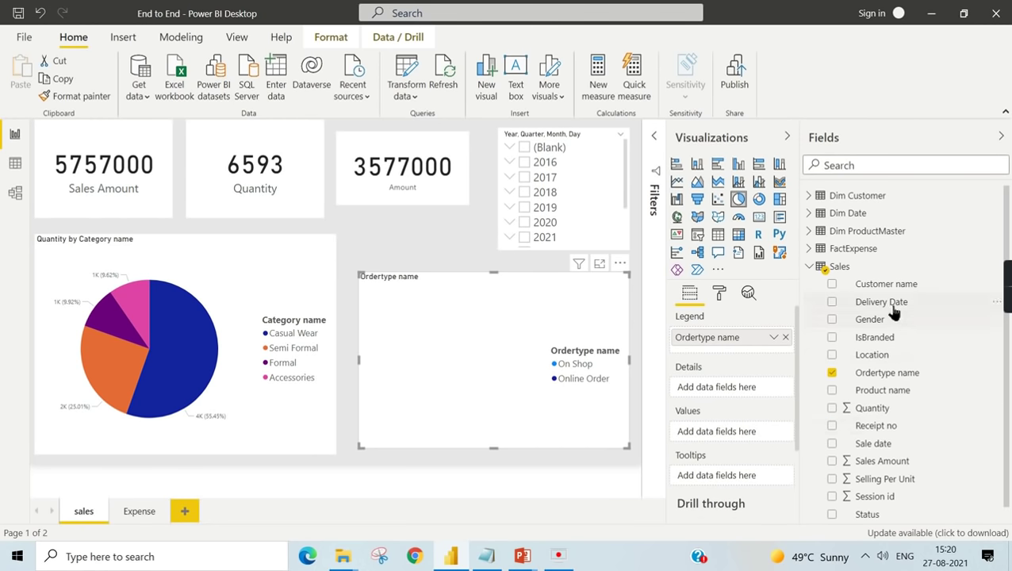
{"action": "scroll", "coordinate": [904, 325], "scroll_direction": "down", "scroll_amount": 1}
{"action": "left_click", "coordinate": [833, 514]}
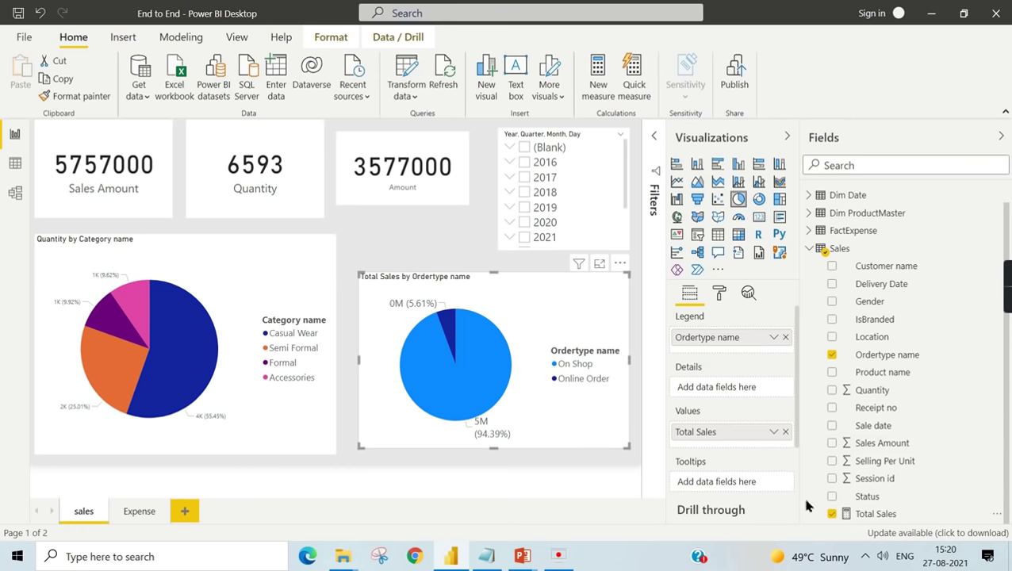
Step: View the Total Sales measure's formula on the sales page
{"action": "left_click", "coordinate": [875, 514]}
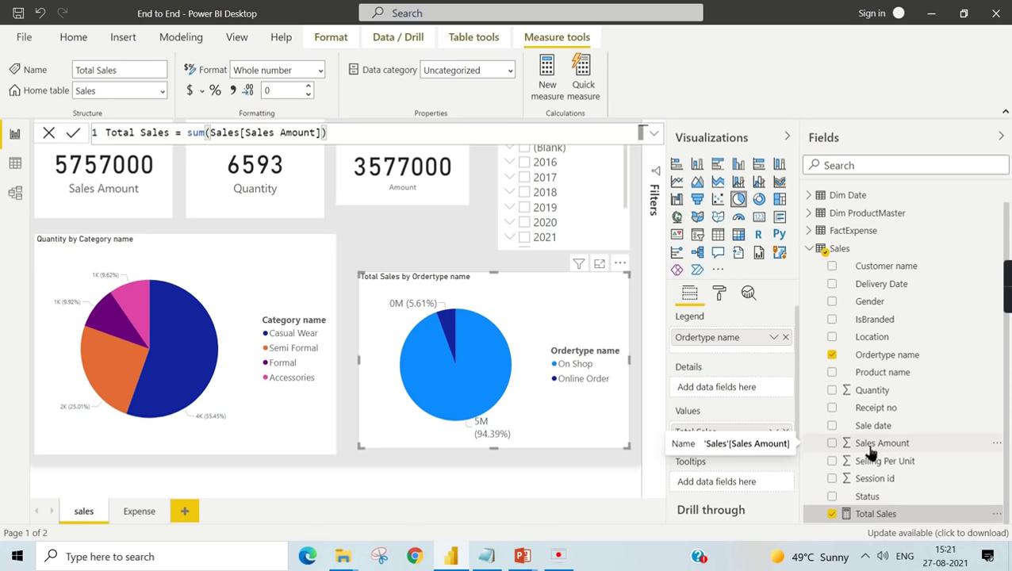
{"action": "left_click", "coordinate": [138, 512]}
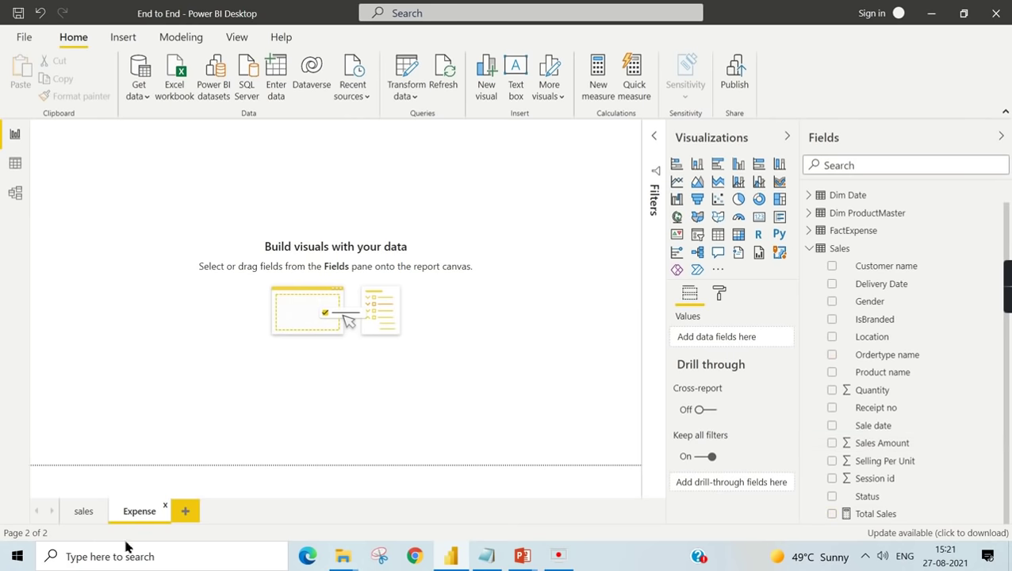
{"action": "left_click", "coordinate": [82, 511]}
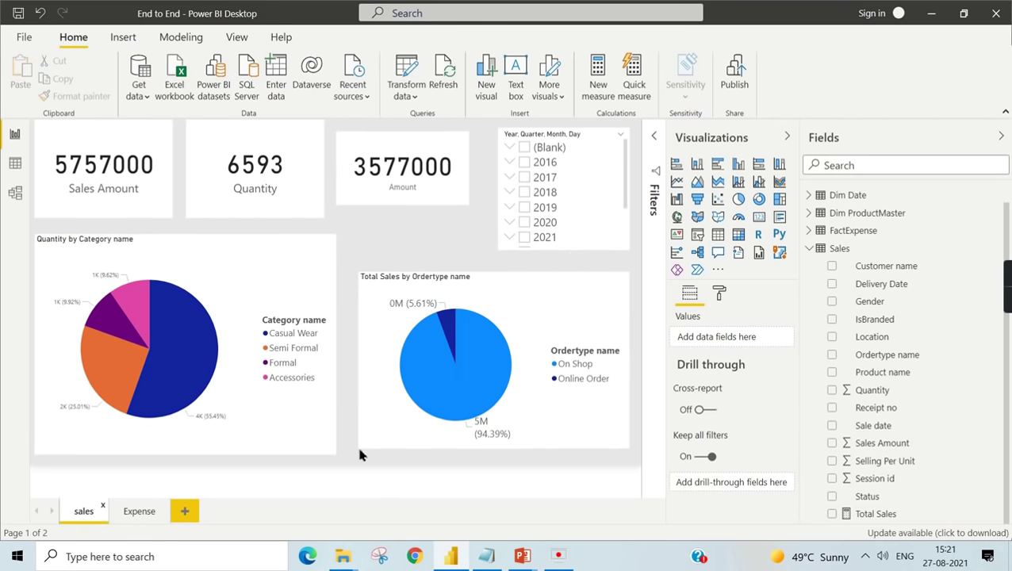
{"action": "left_click", "coordinate": [876, 513]}
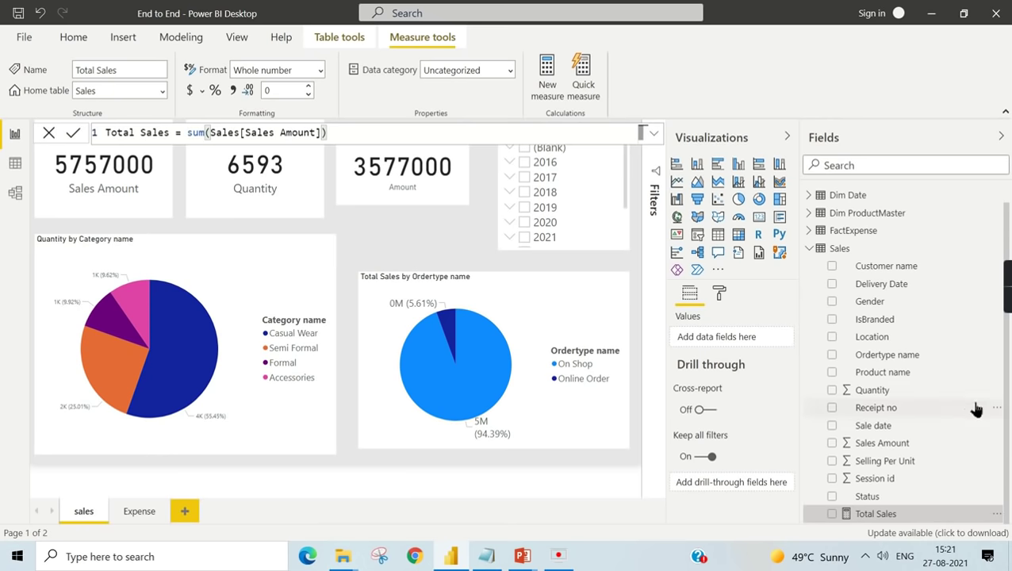
{"action": "left_click", "coordinate": [399, 242]}
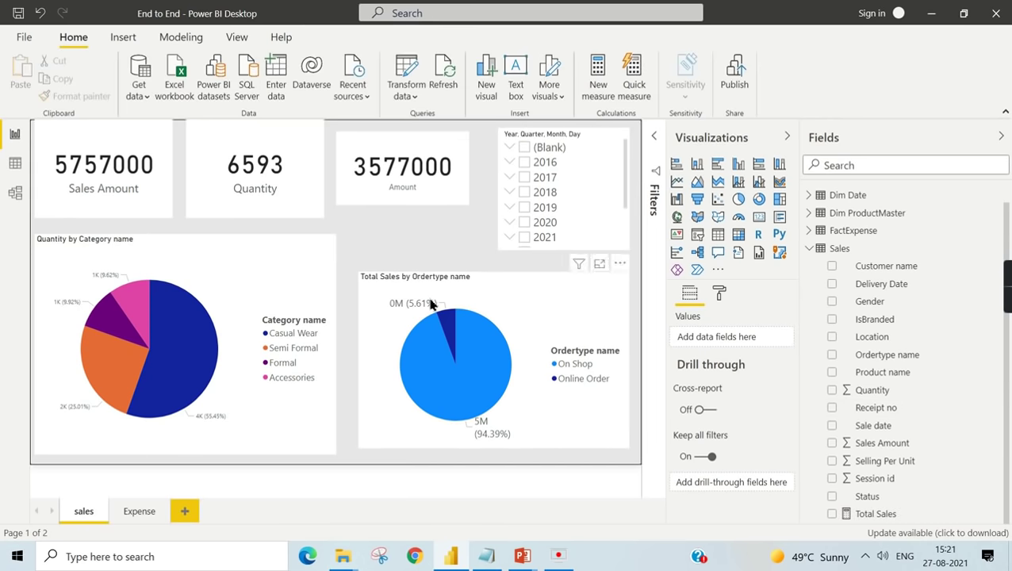
{"action": "left_click", "coordinate": [887, 514]}
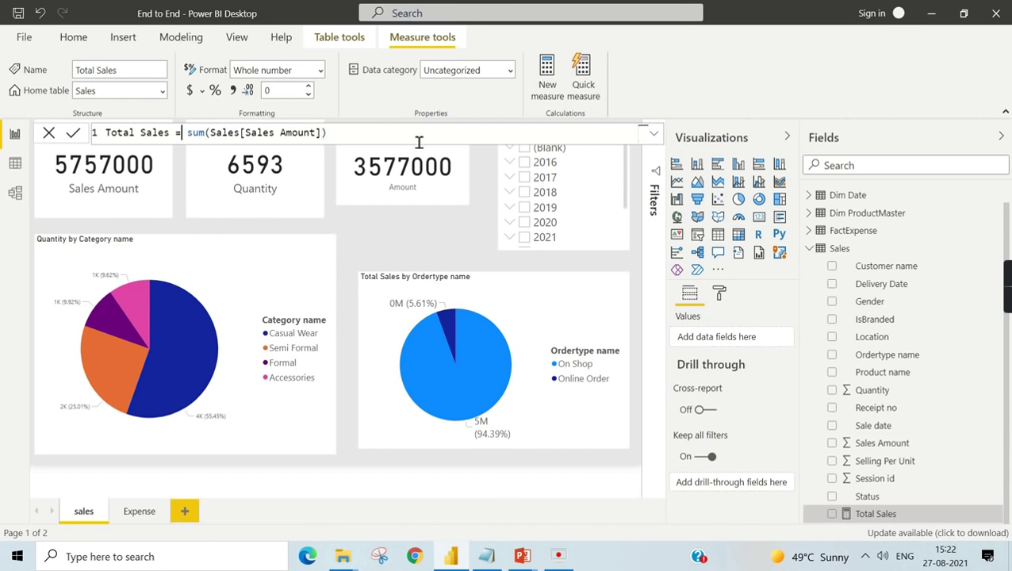
{"action": "type", "text": "ca"}
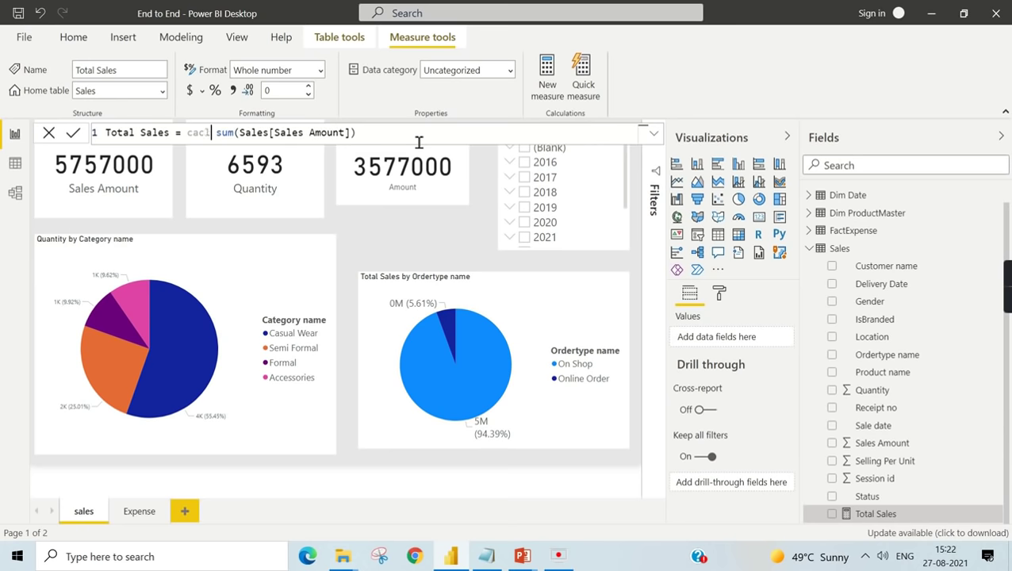
{"action": "type", "text": "lcu"}
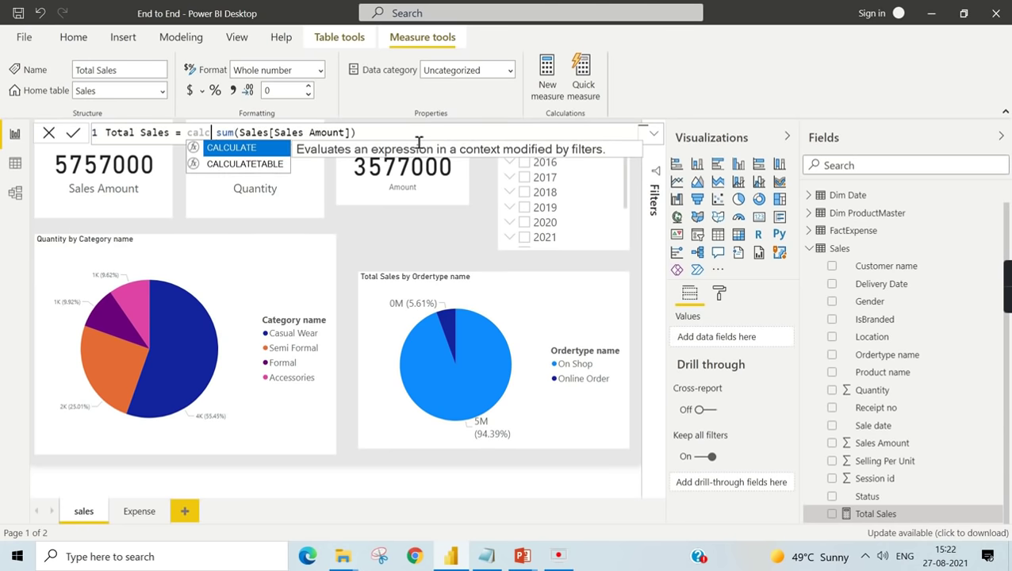
{"action": "key", "text": "Tab"}
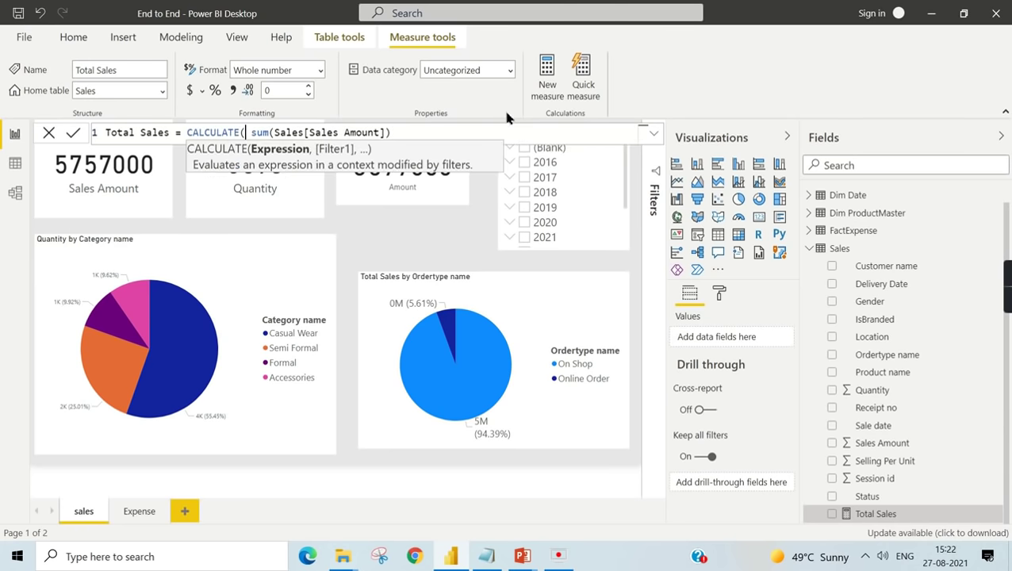
{"action": "key", "text": "End"}
{"action": "type", "text": ","}
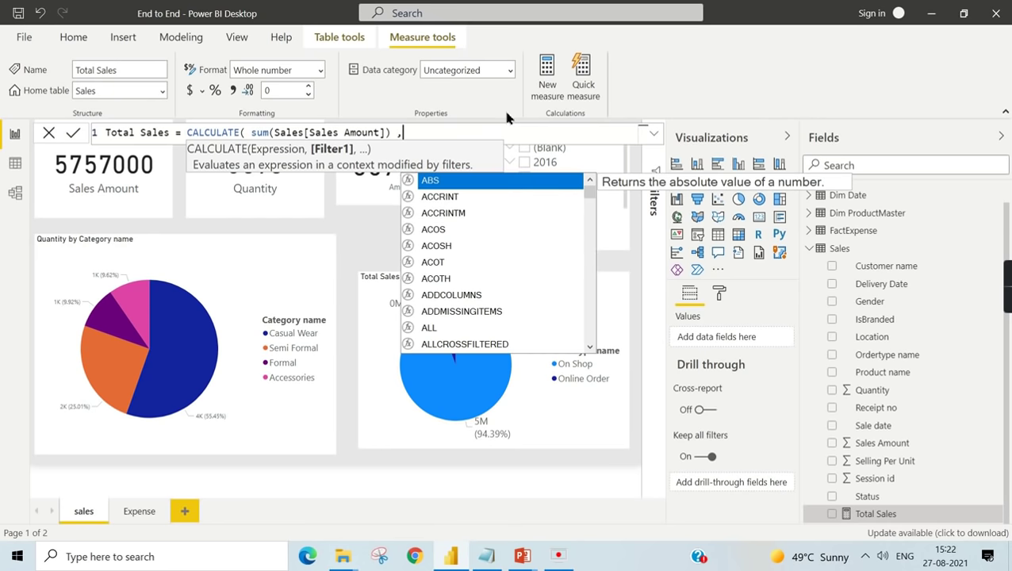
{"action": "type", "text": "Loc"}
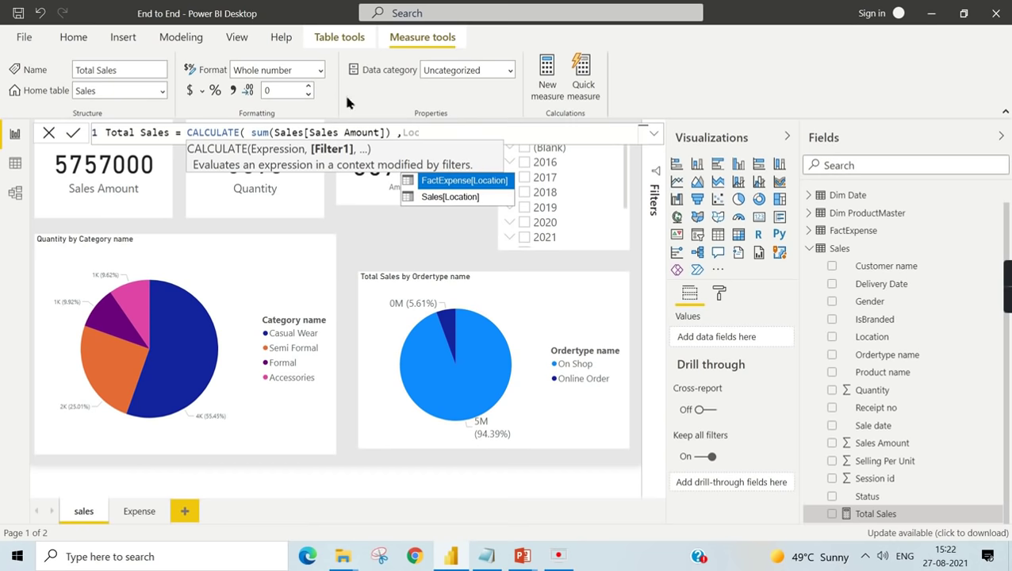
{"action": "left_click", "coordinate": [463, 198]}
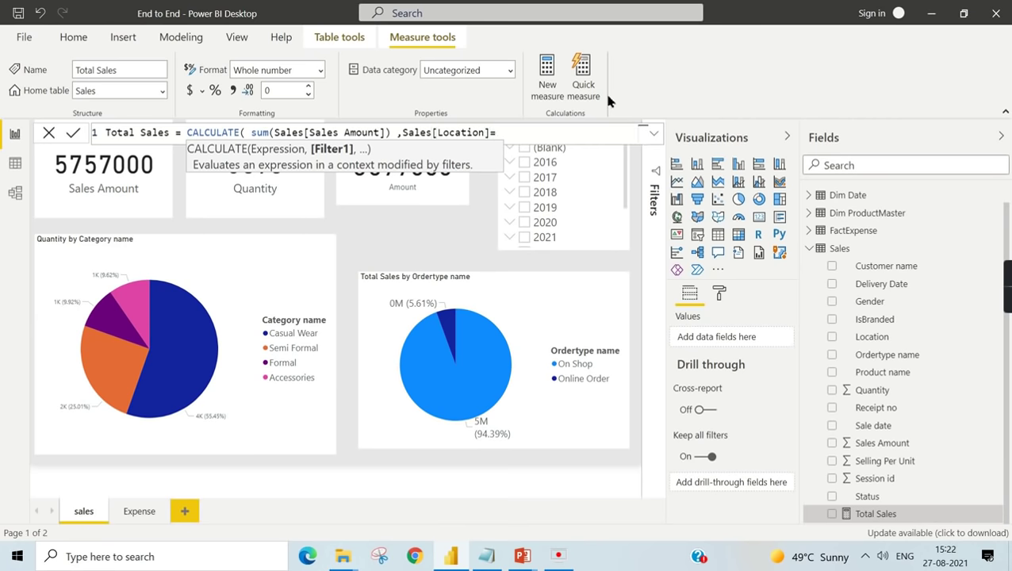
{"action": "key", "text": "BackSpace"}
{"action": "key", "text": "BackSpace"}
{"action": "key", "text": "BackSpace"}
{"action": "key", "text": "BackSpace"}
{"action": "key", "text": "BackSpace"}
{"action": "key", "text": "BackSpace"}
{"action": "key", "text": "BackSpace"}
{"action": "key", "text": "BackSpace"}
{"action": "key", "text": "BackSpace"}
{"action": "key", "text": "BackSpace"}
{"action": "key", "text": "BackSpace"}
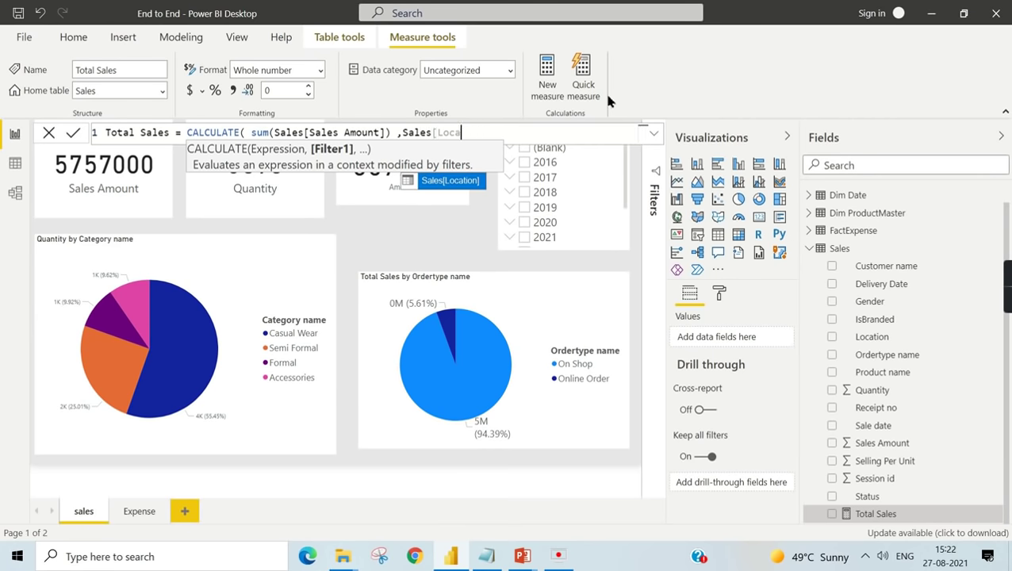
{"action": "key", "text": "BackSpace"}
{"action": "key", "text": "BackSpace"}
{"action": "key", "text": "BackSpace"}
{"action": "key", "text": "BackSpace"}
{"action": "key", "text": "BackSpace"}
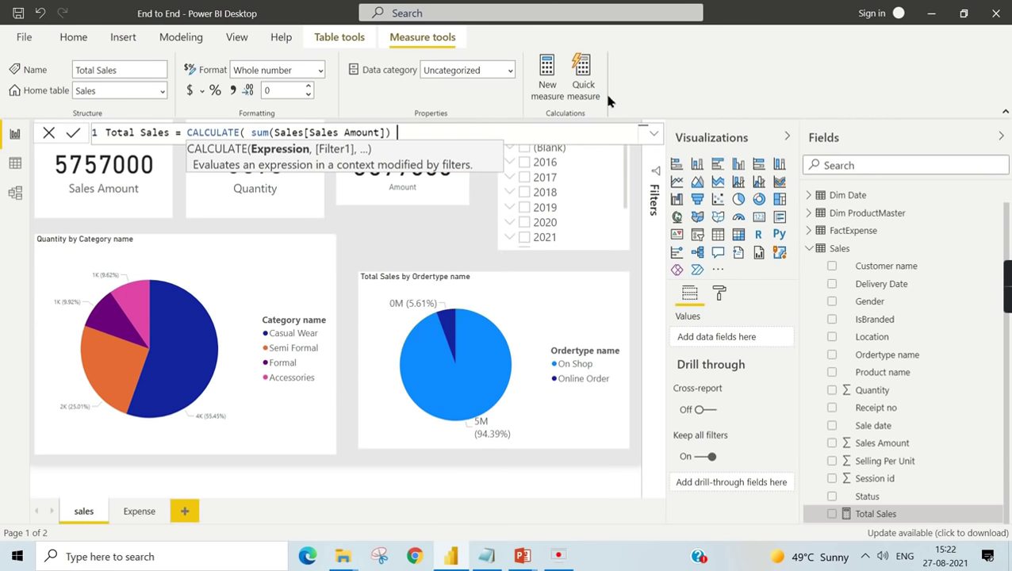
{"action": "key", "text": "Home"}
{"action": "key", "text": "Delete"}
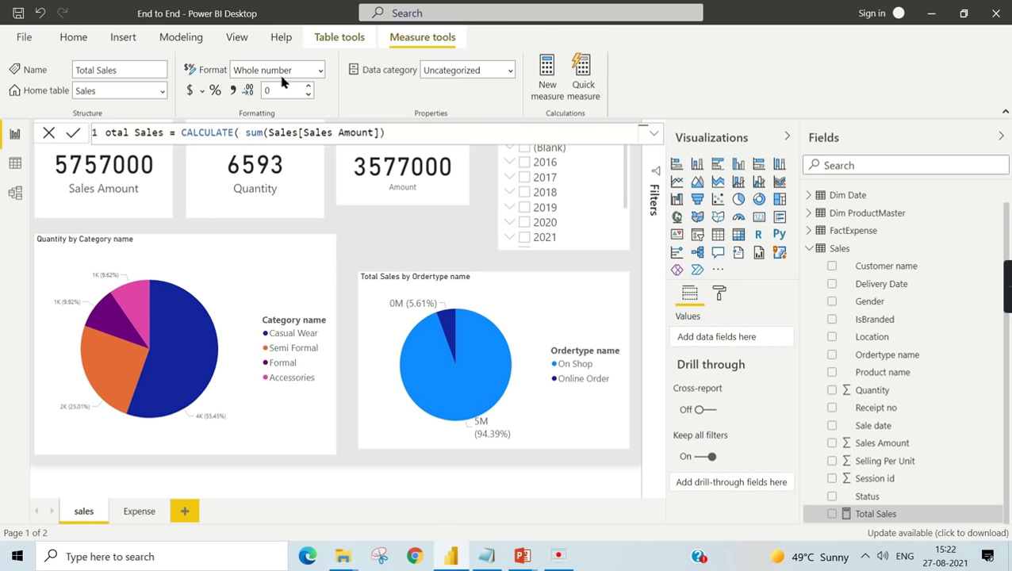
{"action": "type", "text": "T"}
{"action": "double_click", "coordinate": [207, 133]}
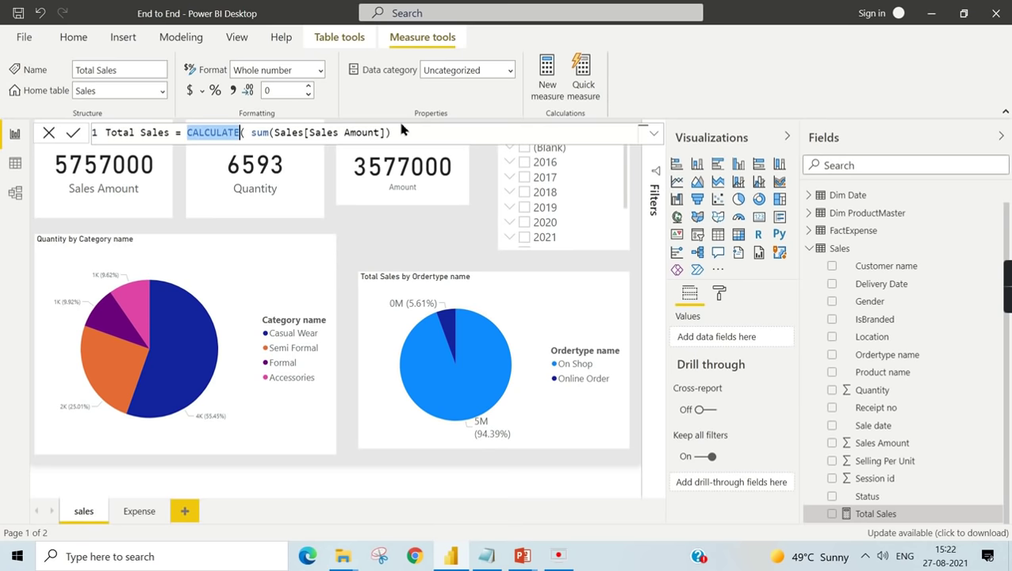
{"action": "key", "text": "Delete"}
{"action": "key", "text": "Delete"}
{"action": "key", "text": "Delete"}
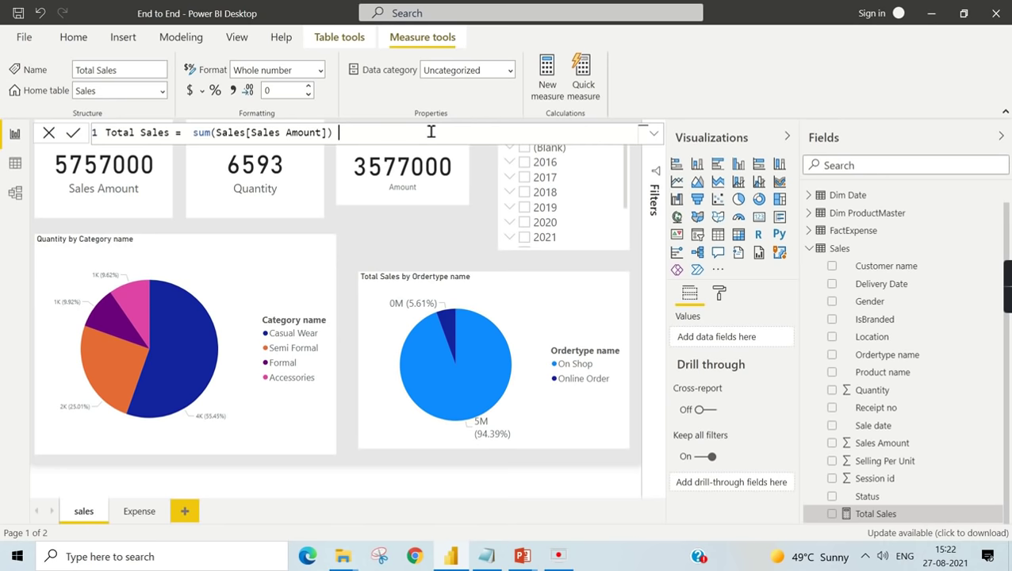
{"action": "key", "text": "Return"}
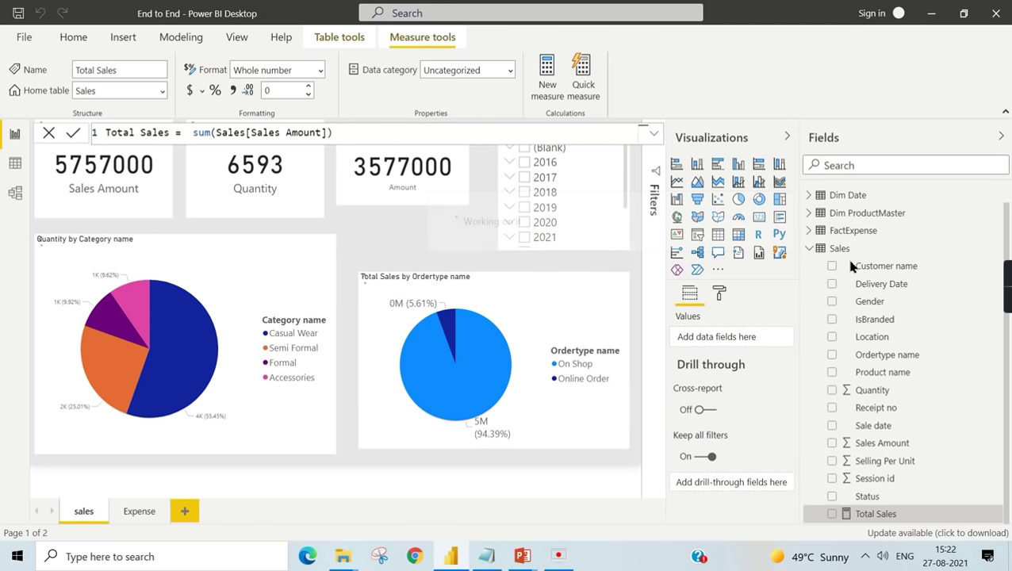
Step: Start a Chennai Sales measure with CALCULATE summing Sales[Sales Amount]
{"action": "right_click", "coordinate": [855, 253]}
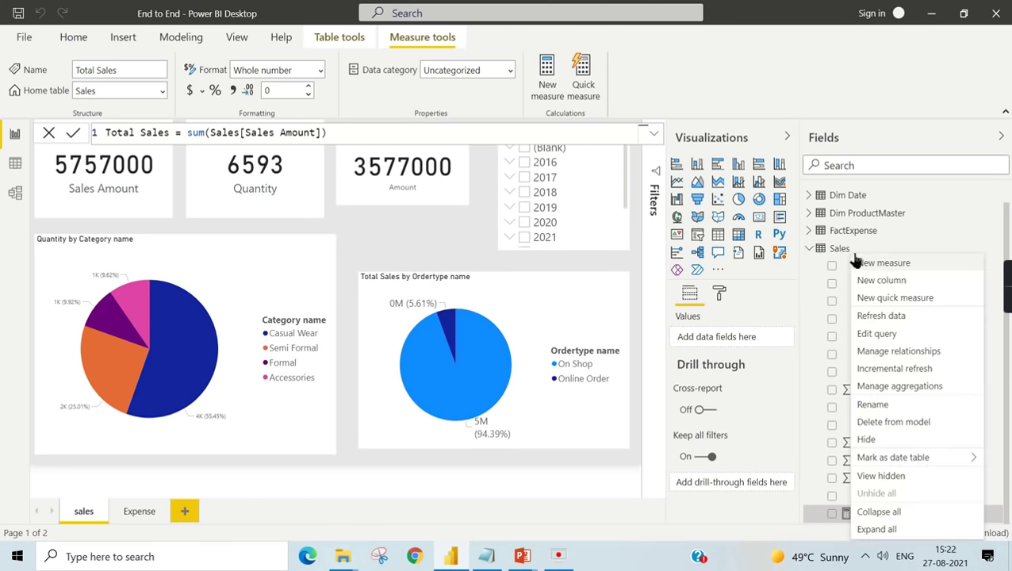
{"action": "left_click", "coordinate": [881, 262]}
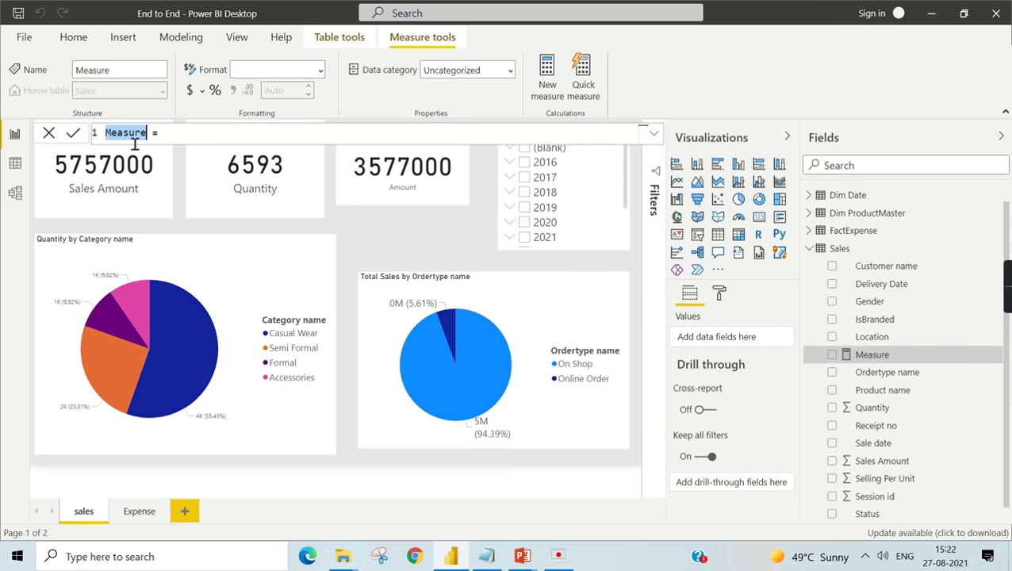
{"action": "type", "text": "Chennai"}
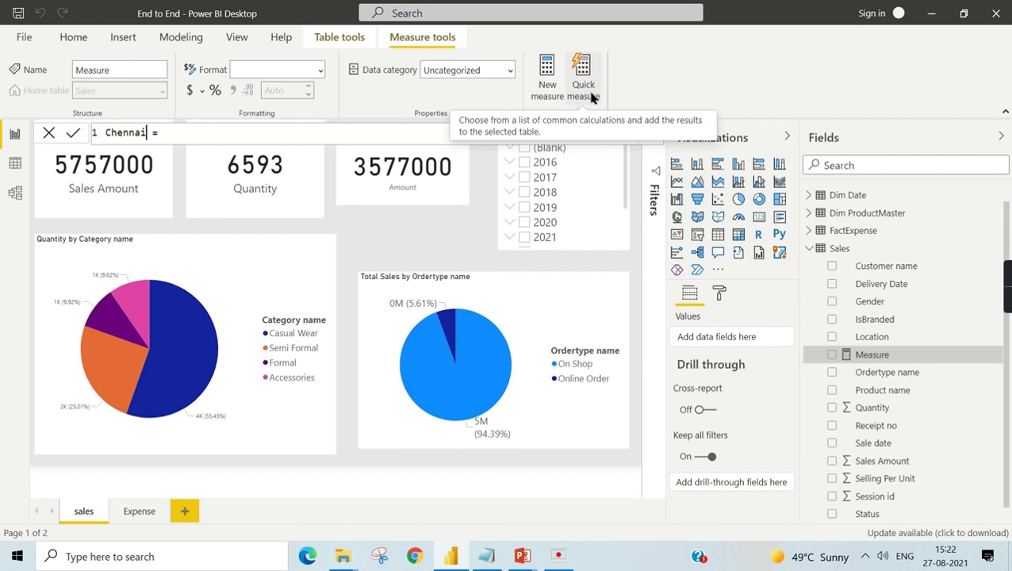
{"action": "type", "text": " Sales"}
{"action": "type", "text": "Cal"}
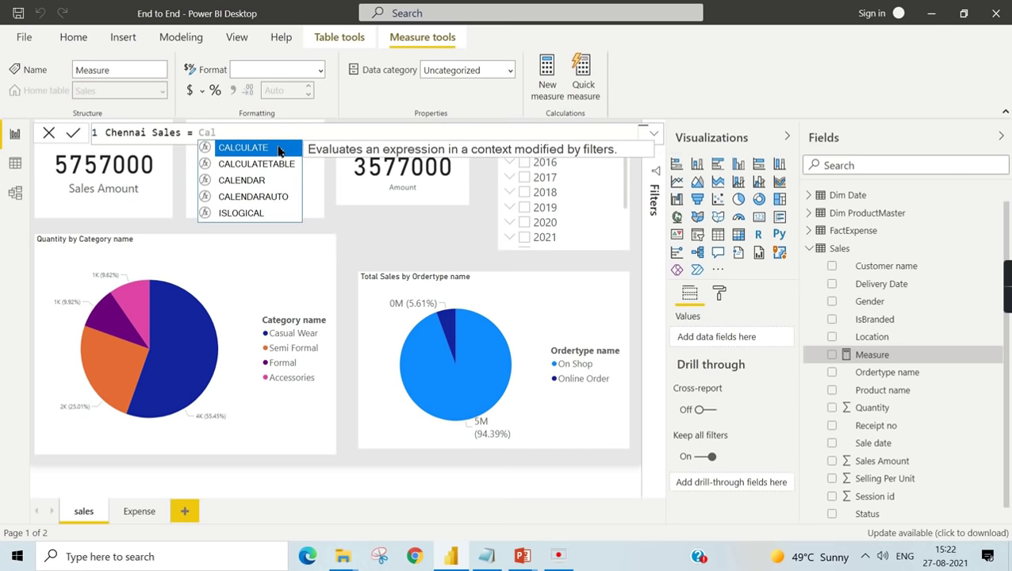
{"action": "key", "text": "Tab"}
{"action": "type", "text": "Su"}
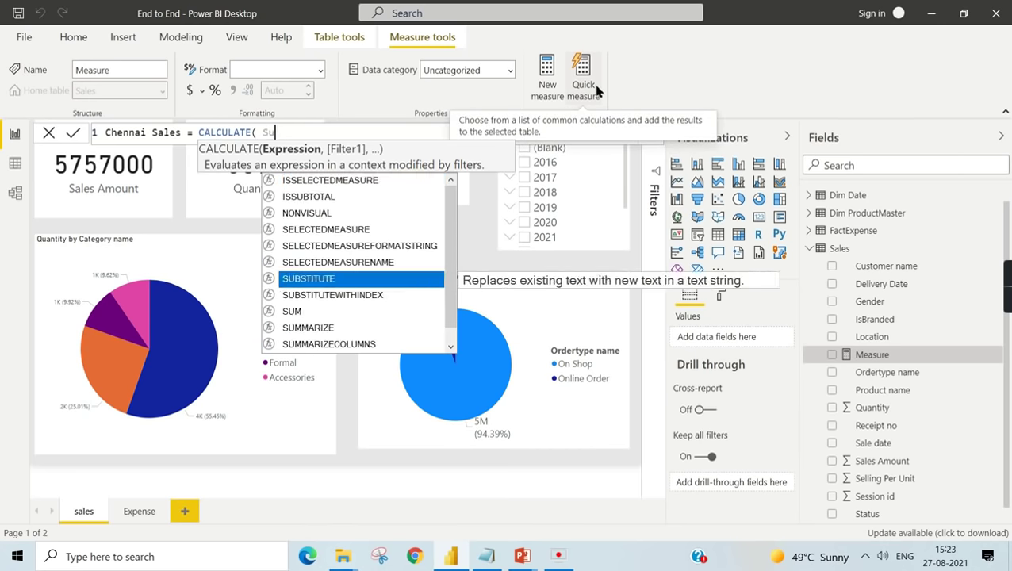
{"action": "type", "text": "m("}
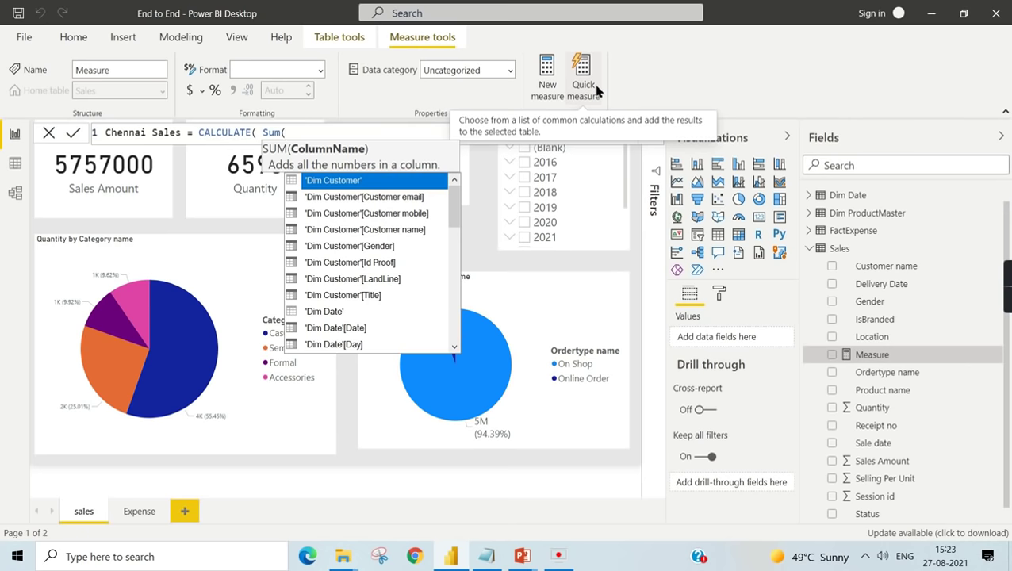
{"action": "type", "text": "Sale"}
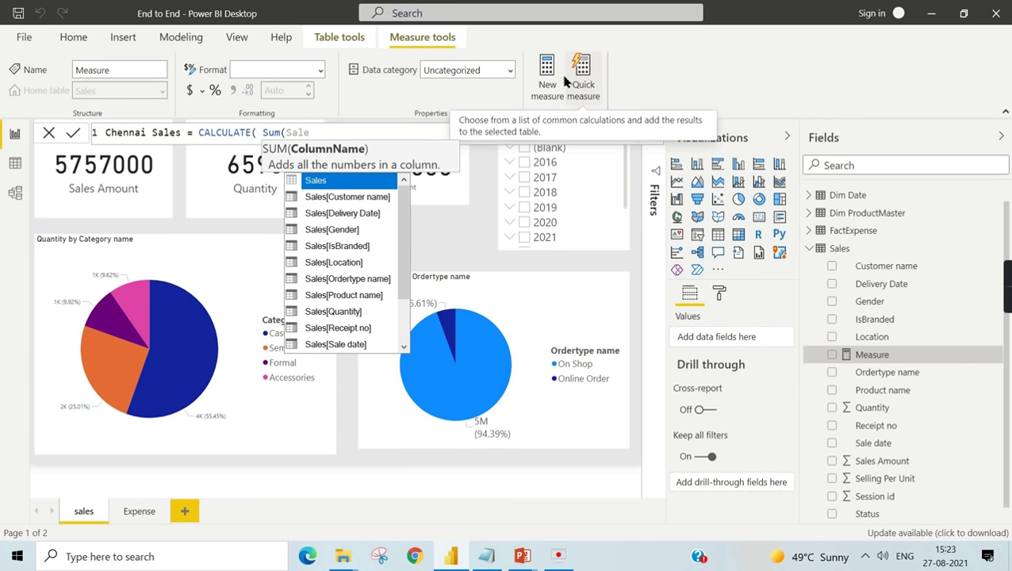
{"action": "scroll", "coordinate": [369, 243], "scroll_direction": "down", "scroll_amount": 2}
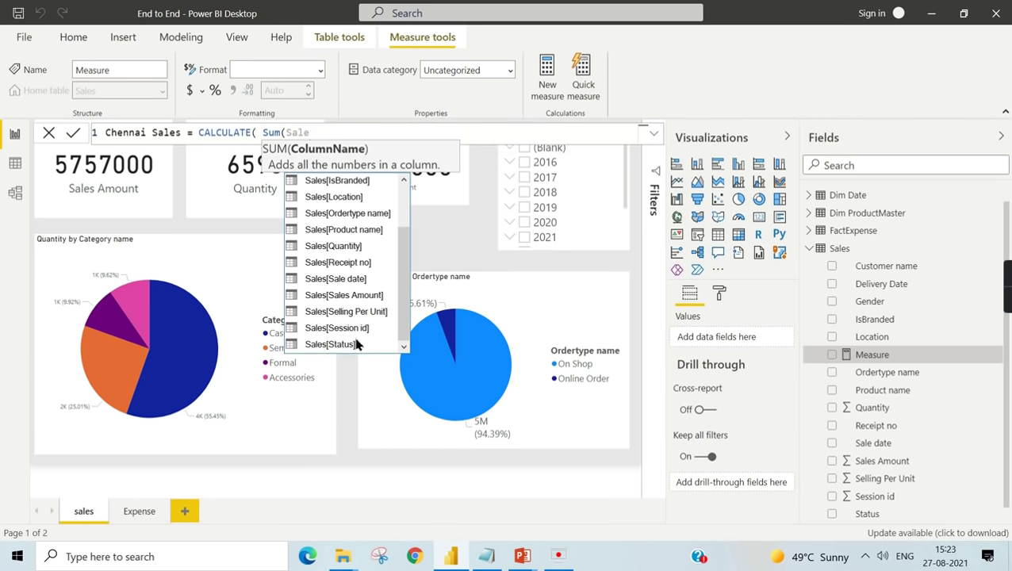
{"action": "double_click", "coordinate": [369, 295]}
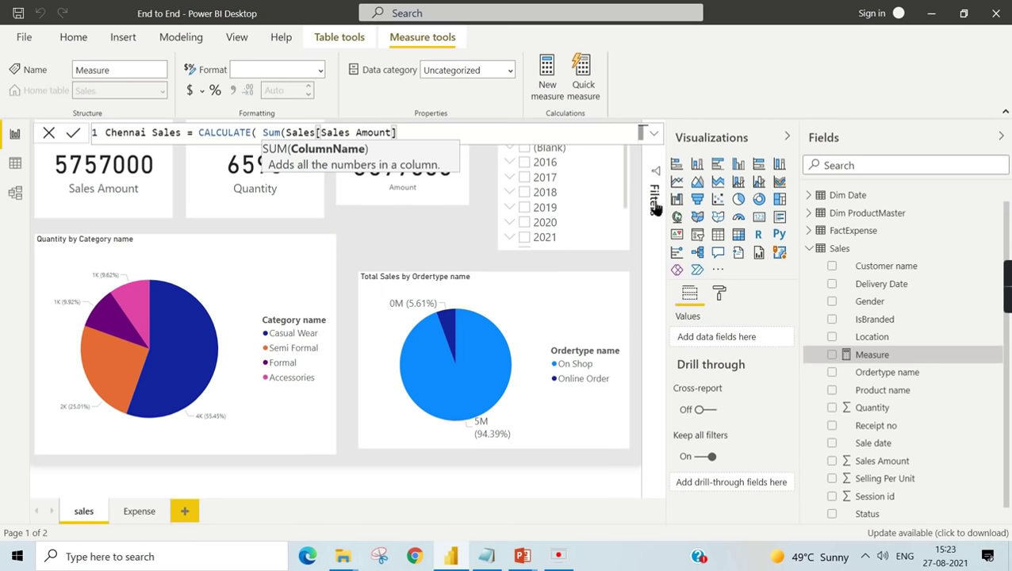
Step: Add the filter Sales[Location]="Chennai" and commit the Chennai Sales measure
{"action": "type", "text": "),"}
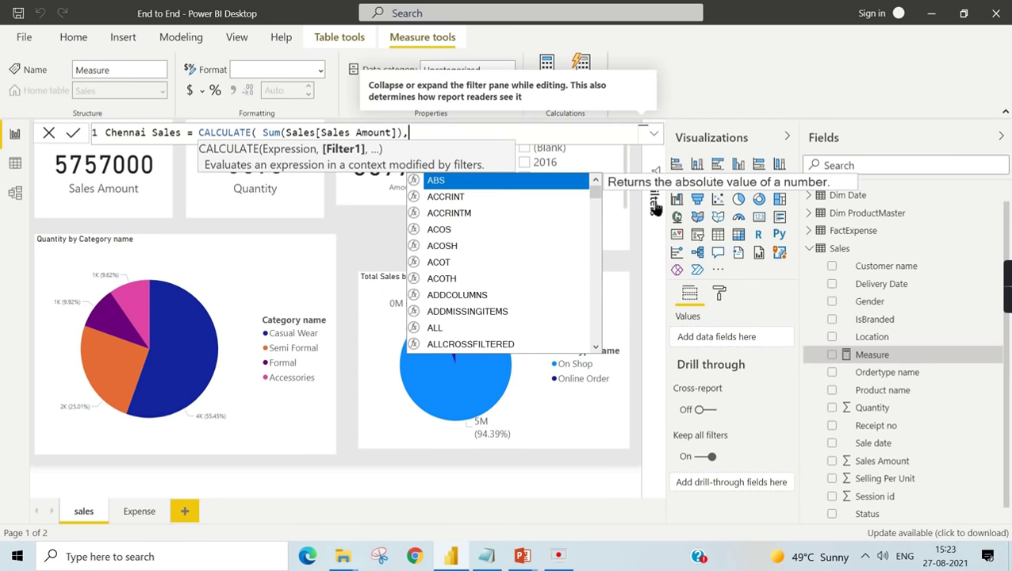
{"action": "key", "text": "Escape"}
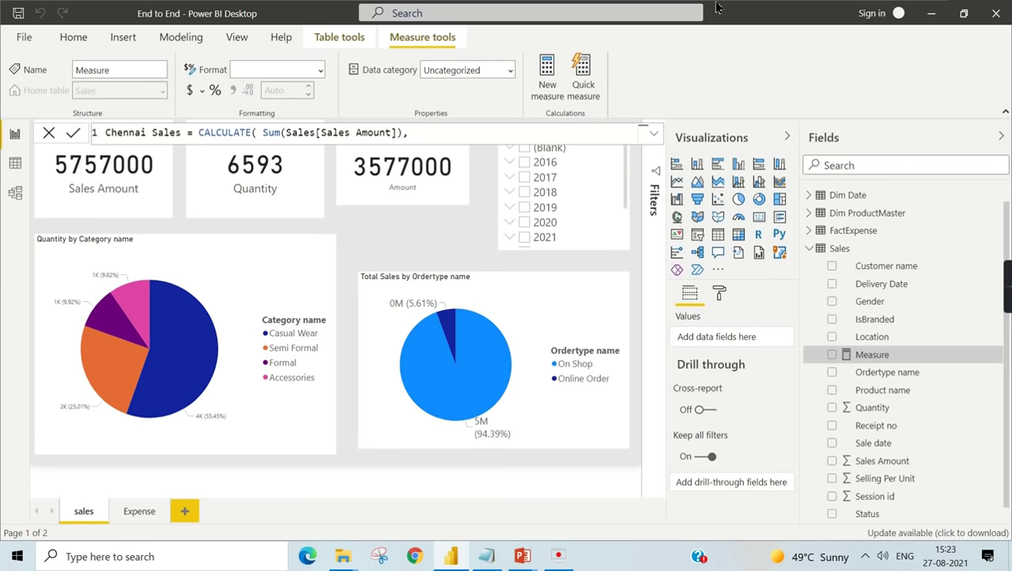
{"action": "type", "text": "Loca"}
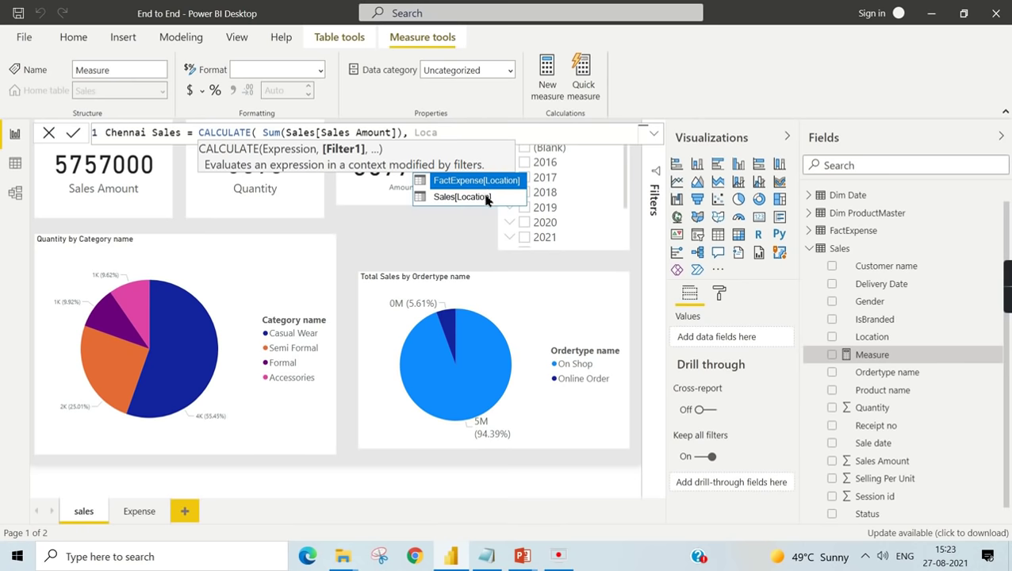
{"action": "left_click", "coordinate": [503, 201]}
{"action": "type", "text": "=\"Chennai"}
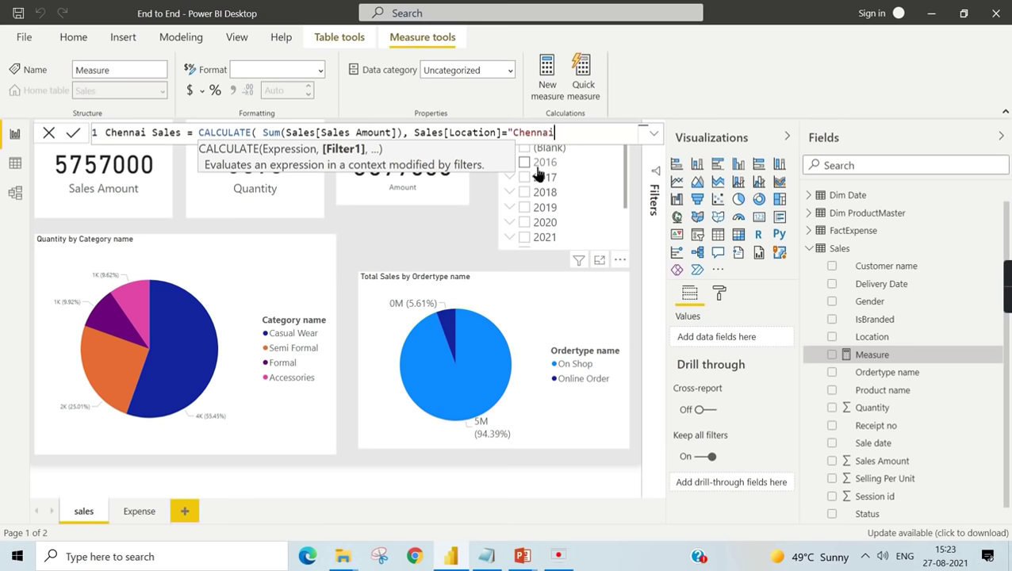
{"action": "type", "text": "\")"}
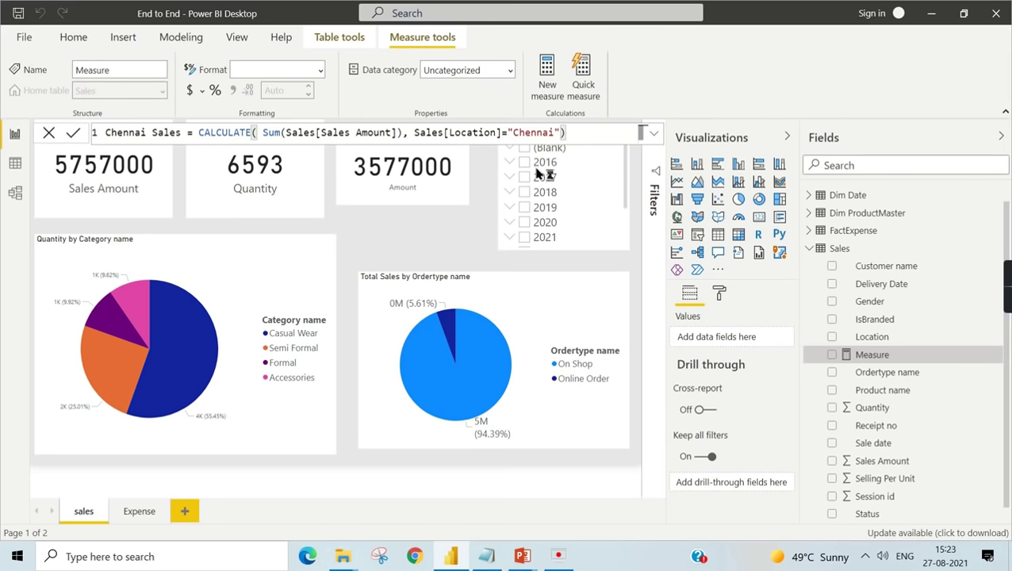
{"action": "key", "text": "Return"}
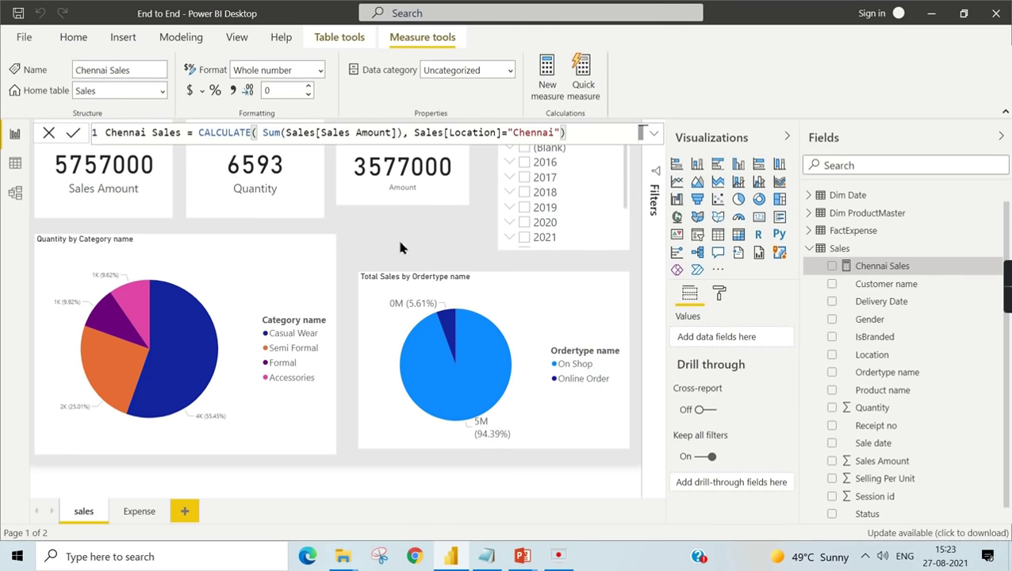
Step: Delete the Amount card from the sales page
{"action": "left_click", "coordinate": [380, 229]}
{"action": "left_click", "coordinate": [404, 159]}
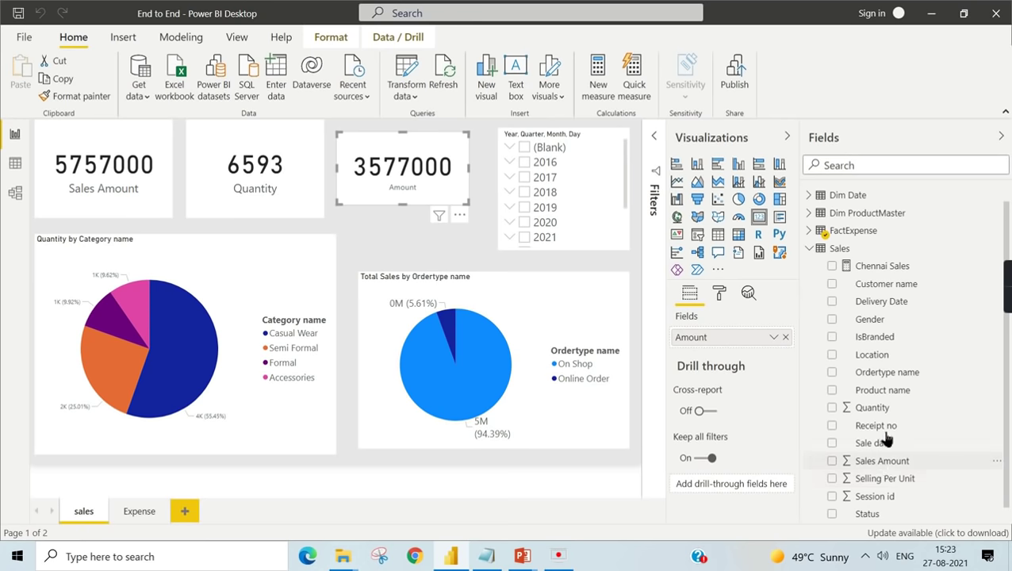
{"action": "scroll", "coordinate": [879, 460], "scroll_direction": "down", "scroll_amount": 1}
{"action": "scroll", "coordinate": [900, 476], "scroll_direction": "up", "scroll_amount": 2}
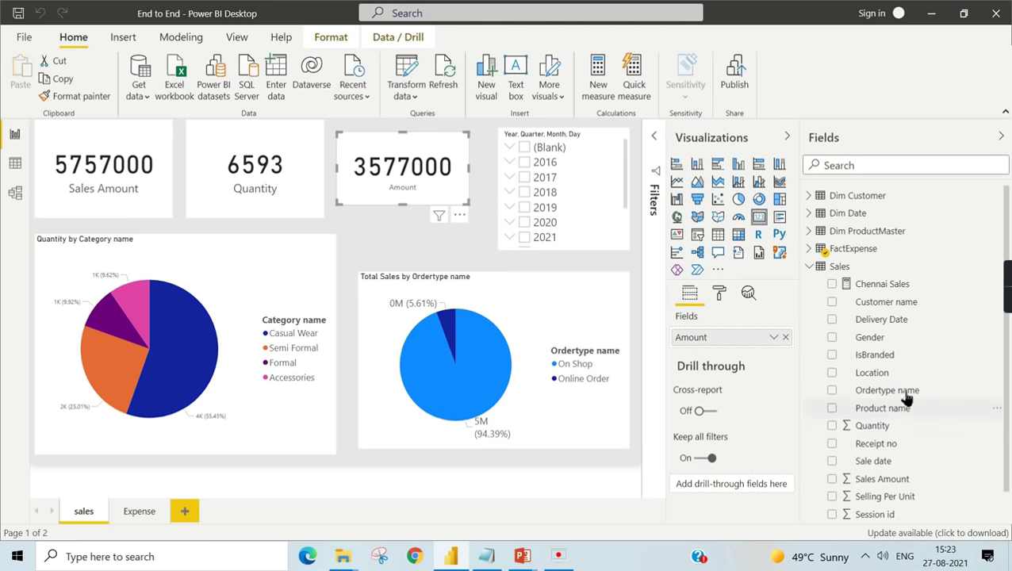
{"action": "key", "text": "Escape"}
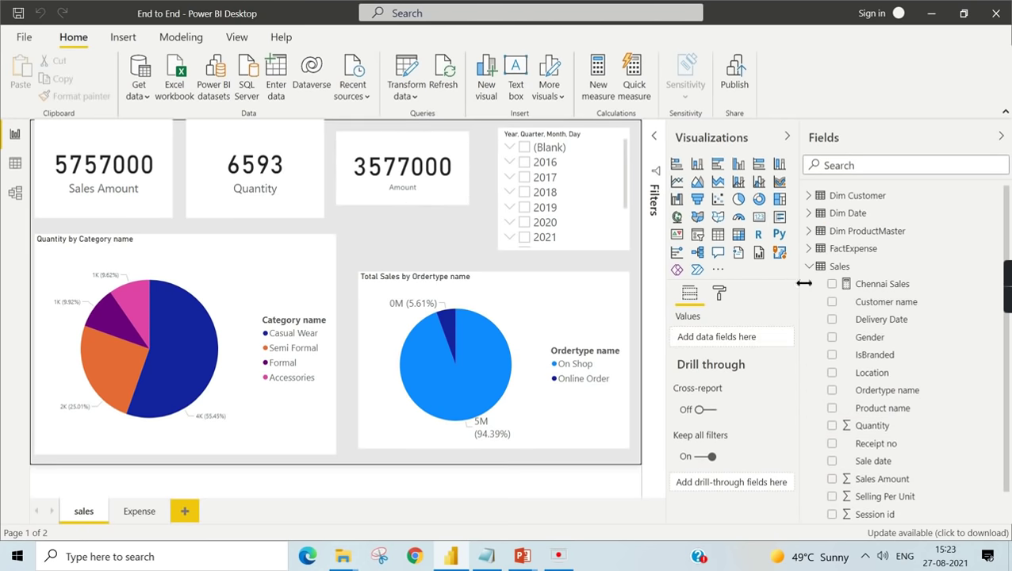
{"action": "left_click", "coordinate": [421, 185]}
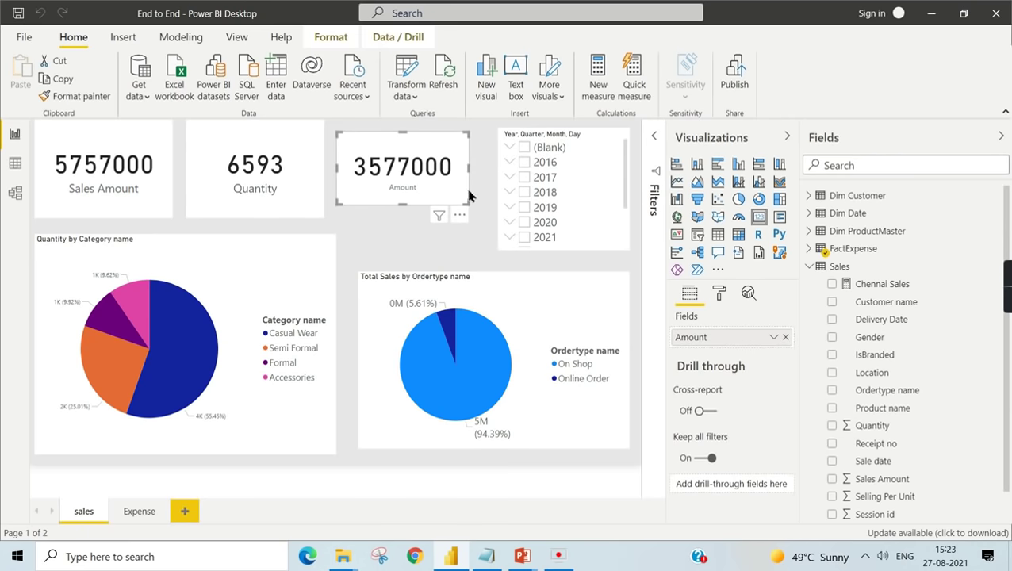
{"action": "key", "text": "Delete"}
Step: Add a Chennai Sales card in its place with data label display units set to None
{"action": "left_click_drag", "start_coordinate": [859, 283], "coordinate": [386, 189]}
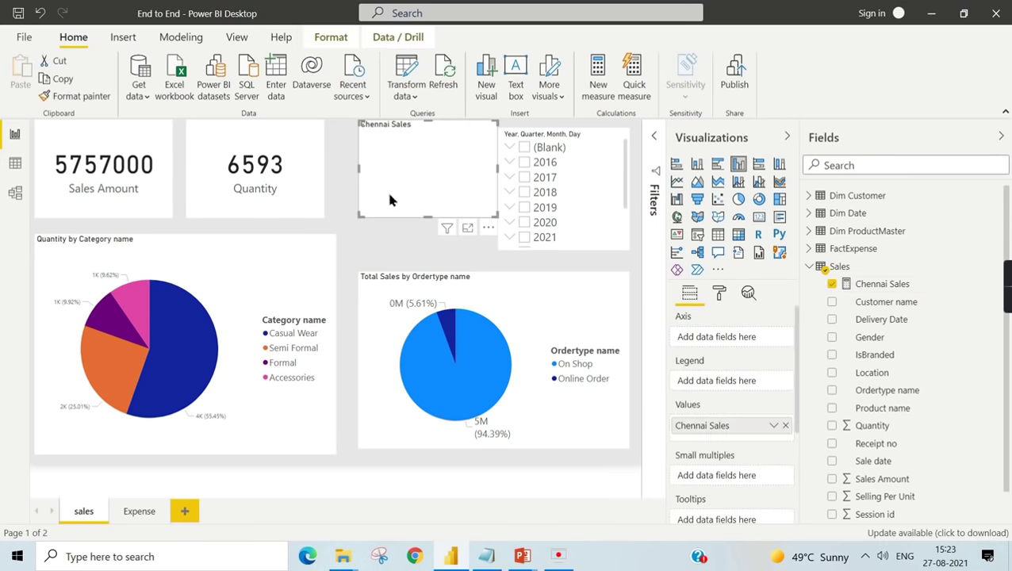
{"action": "left_click", "coordinate": [758, 219]}
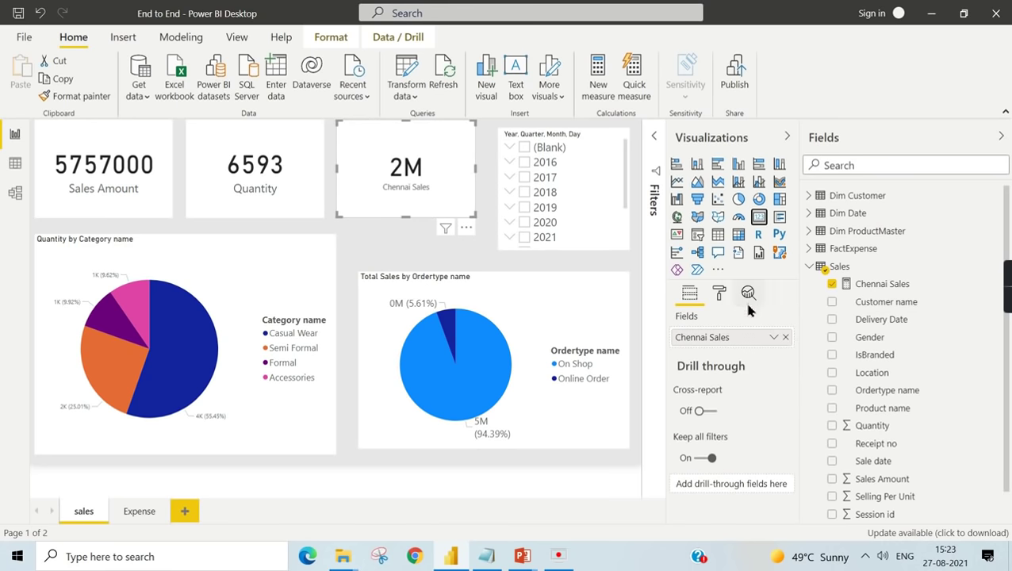
{"action": "left_click", "coordinate": [719, 294]}
{"action": "left_click", "coordinate": [701, 352]}
{"action": "left_click", "coordinate": [698, 352]}
{"action": "left_click", "coordinate": [714, 376]}
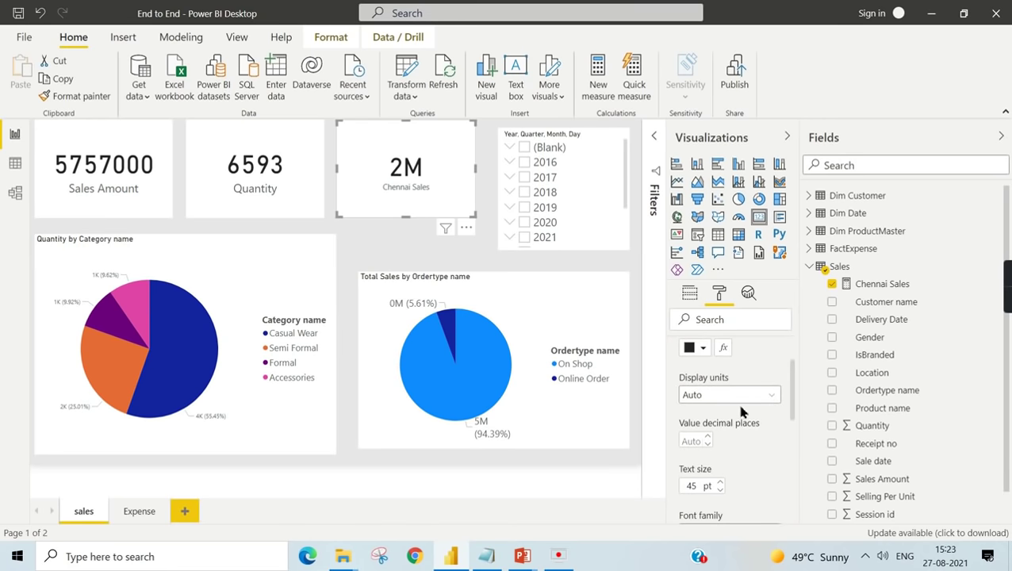
{"action": "scroll", "coordinate": [751, 424], "scroll_direction": "up", "scroll_amount": 1}
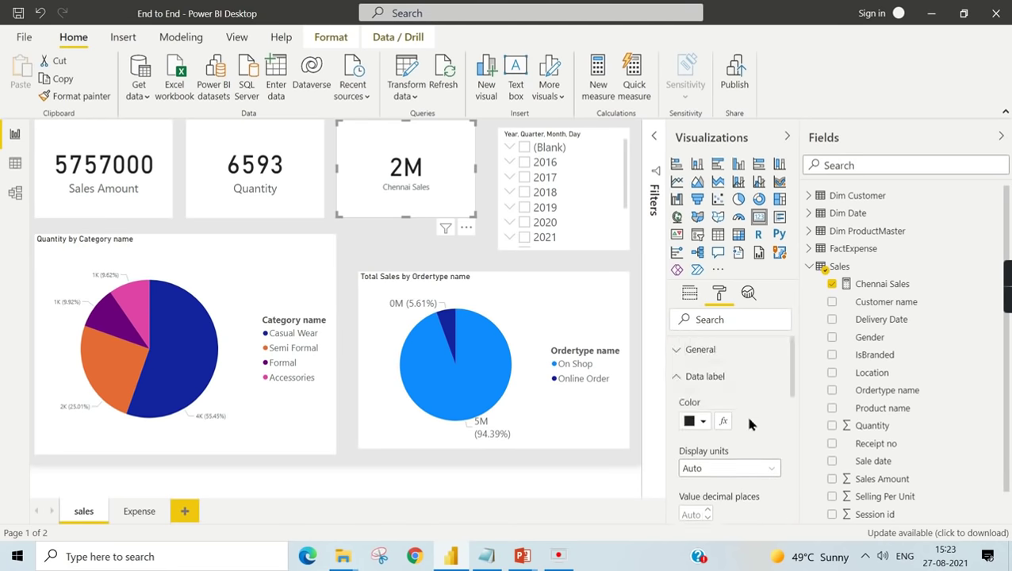
{"action": "left_click", "coordinate": [727, 468]}
{"action": "left_click", "coordinate": [717, 384]}
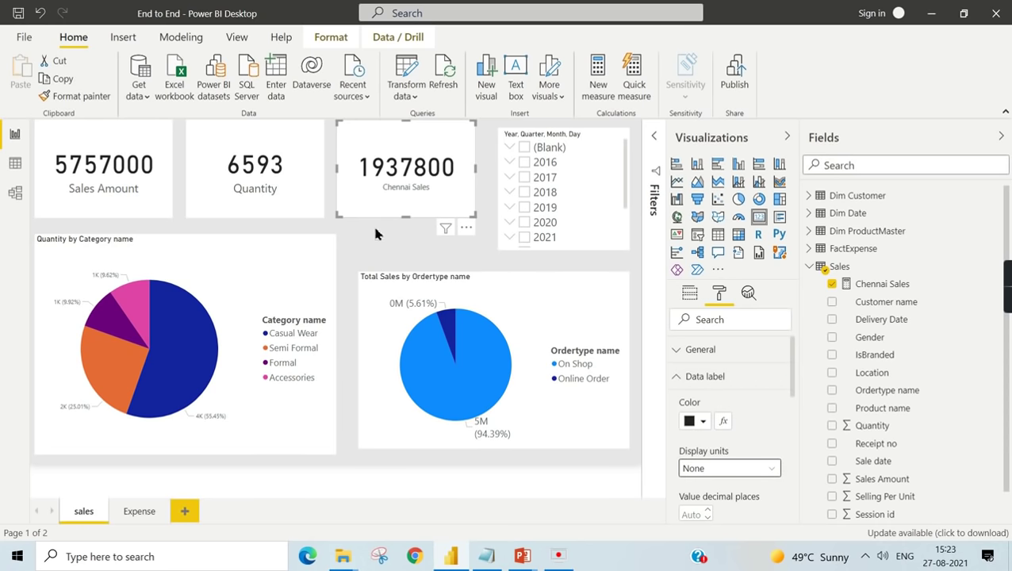
{"action": "left_click", "coordinate": [542, 136]}
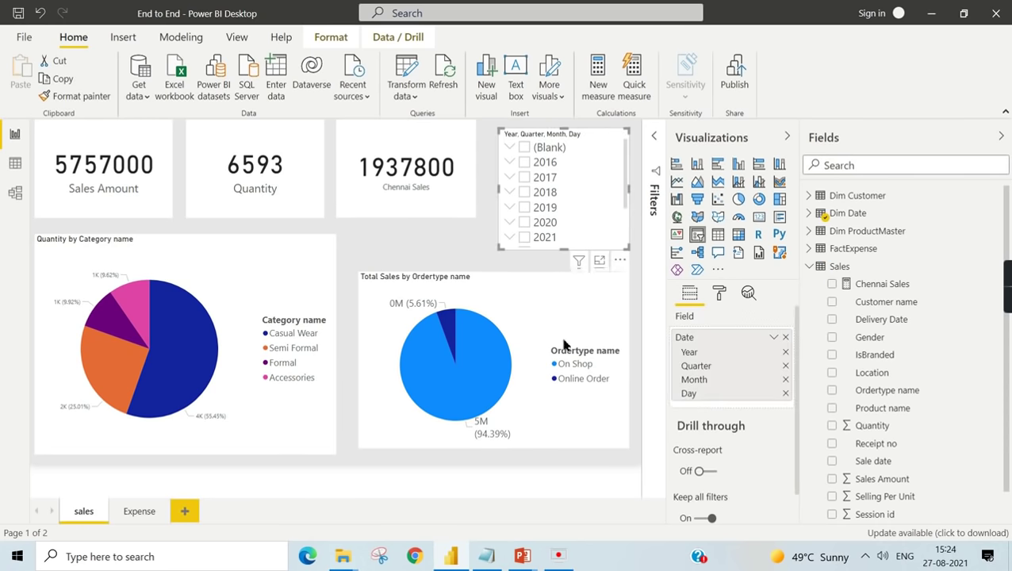
Step: Narrow the Ordertype pie chart and add a Location table beside it
{"action": "left_click", "coordinate": [557, 304]}
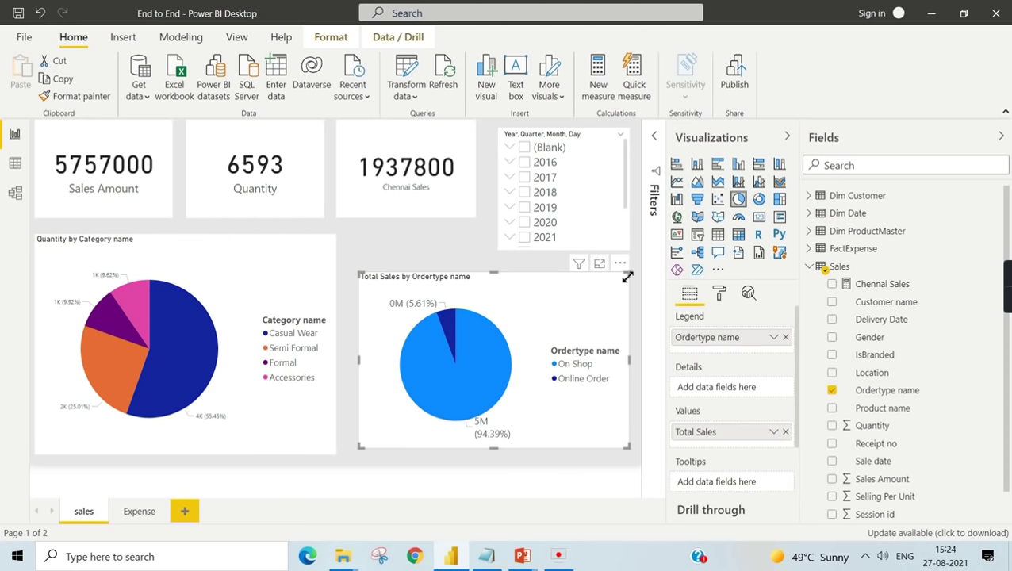
{"action": "left_click_drag", "start_coordinate": [626, 275], "coordinate": [509, 290]}
{"action": "left_click", "coordinate": [586, 298]}
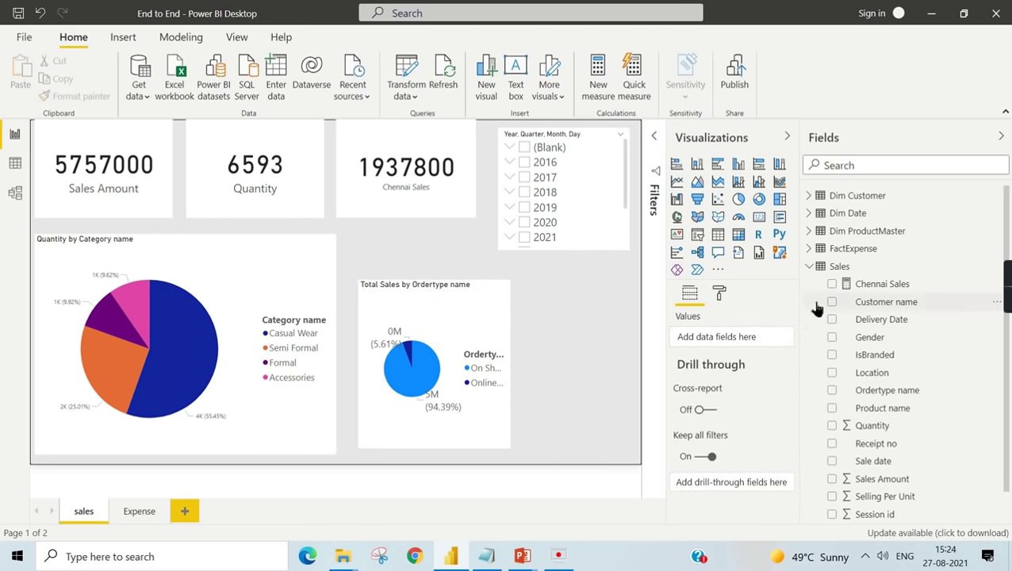
{"action": "left_click", "coordinate": [831, 372]}
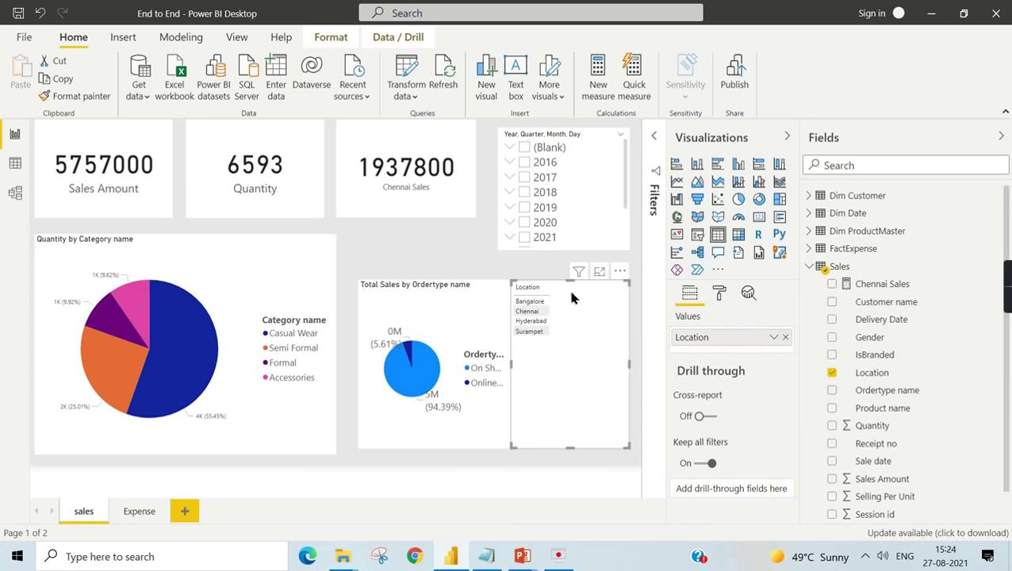
Step: Test filtering by Chennai, Hyderabad, Surampet and Bangalore, then collapse the Visualizations pane
{"action": "left_click", "coordinate": [530, 313]}
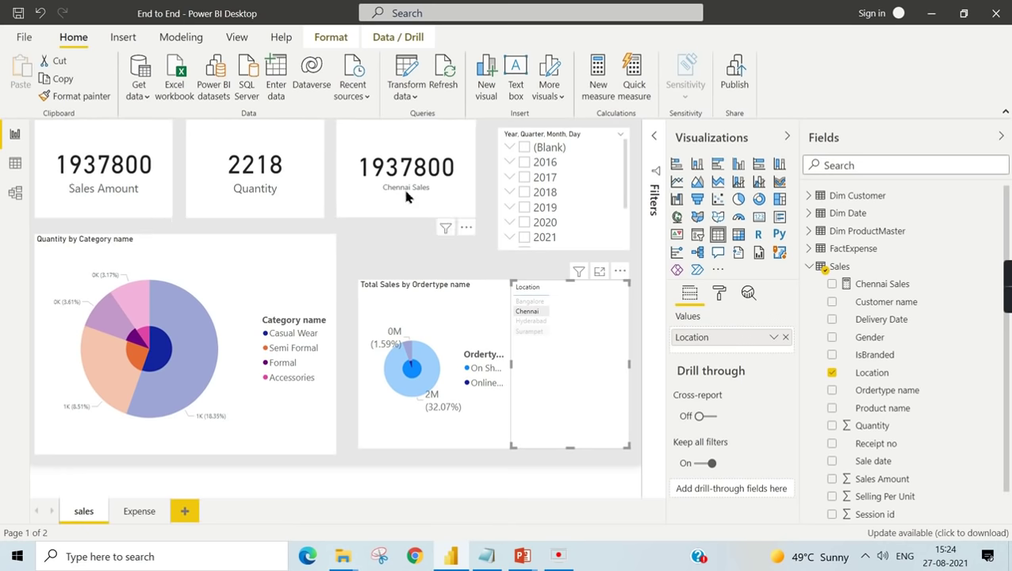
{"action": "left_click", "coordinate": [531, 321]}
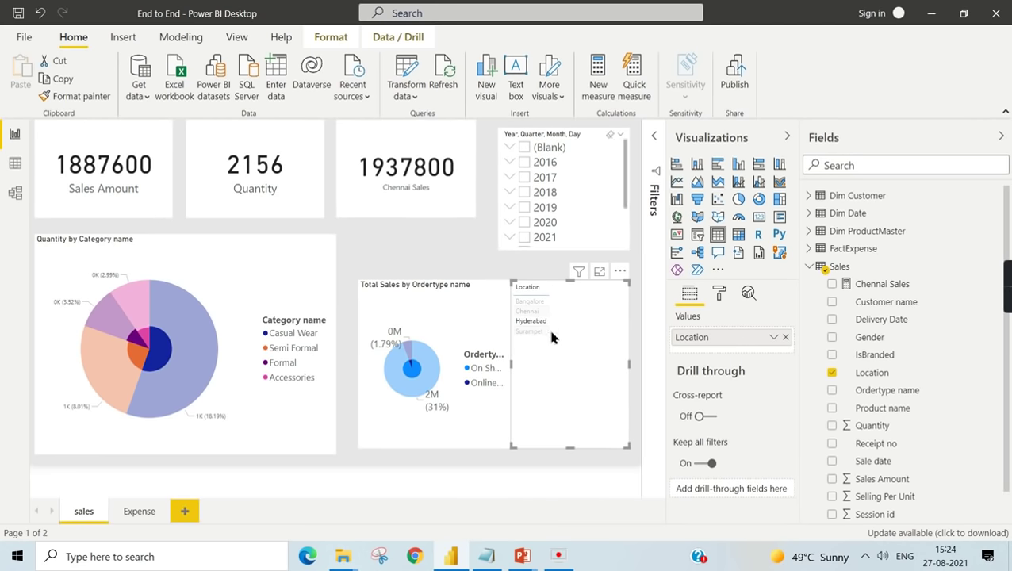
{"action": "left_click", "coordinate": [546, 329]}
{"action": "left_click", "coordinate": [536, 302]}
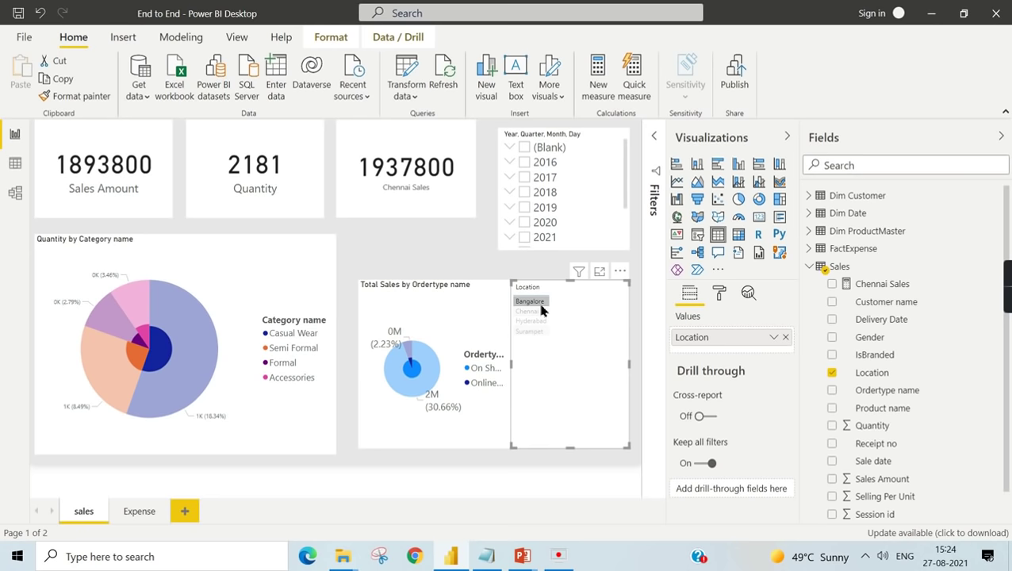
{"action": "left_click", "coordinate": [541, 305]}
{"action": "left_click", "coordinate": [426, 228]}
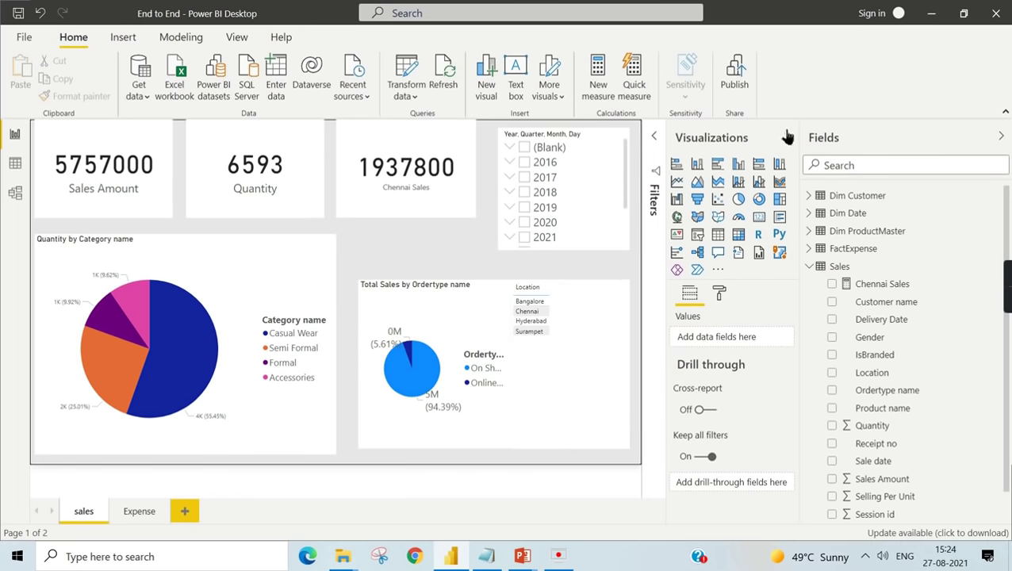
{"action": "left_click", "coordinate": [786, 136]}
{"action": "left_click", "coordinate": [1005, 111]}
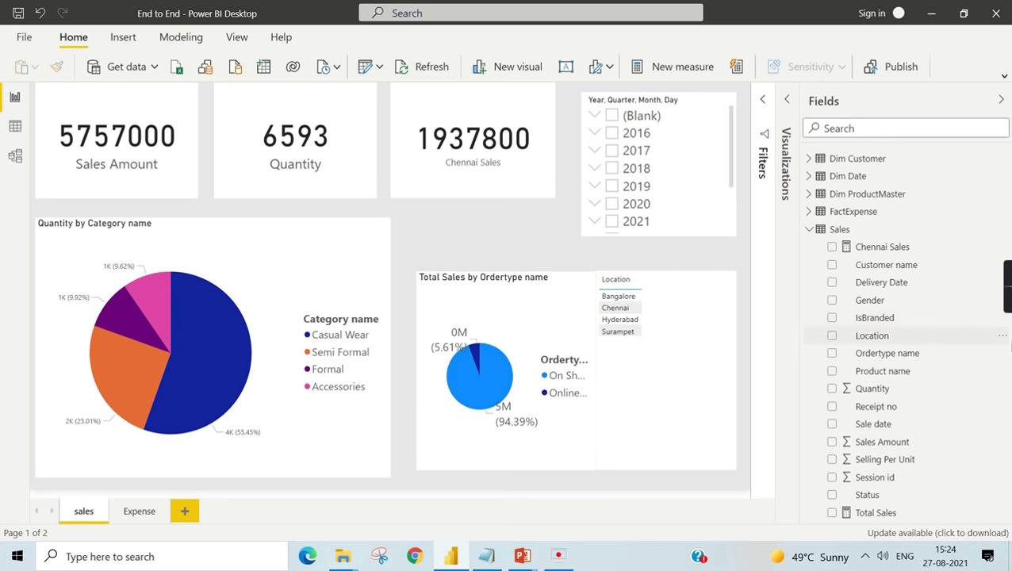
Step: Remove the Location table and begin a Total YTD measure using TOTALYTD
{"action": "left_click", "coordinate": [680, 293]}
{"action": "key", "text": "Delete"}
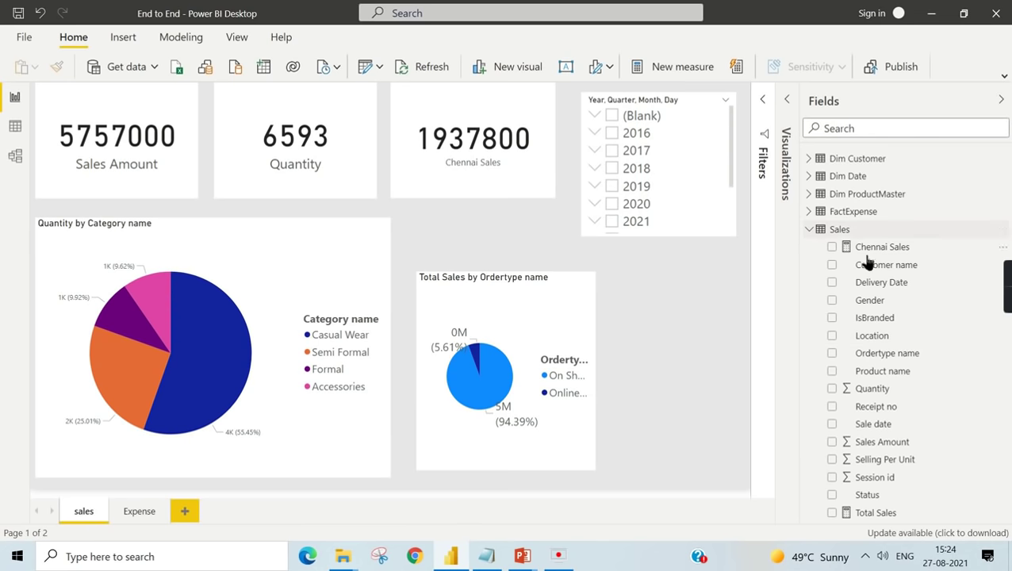
{"action": "right_click", "coordinate": [842, 231]}
{"action": "key", "text": "Escape"}
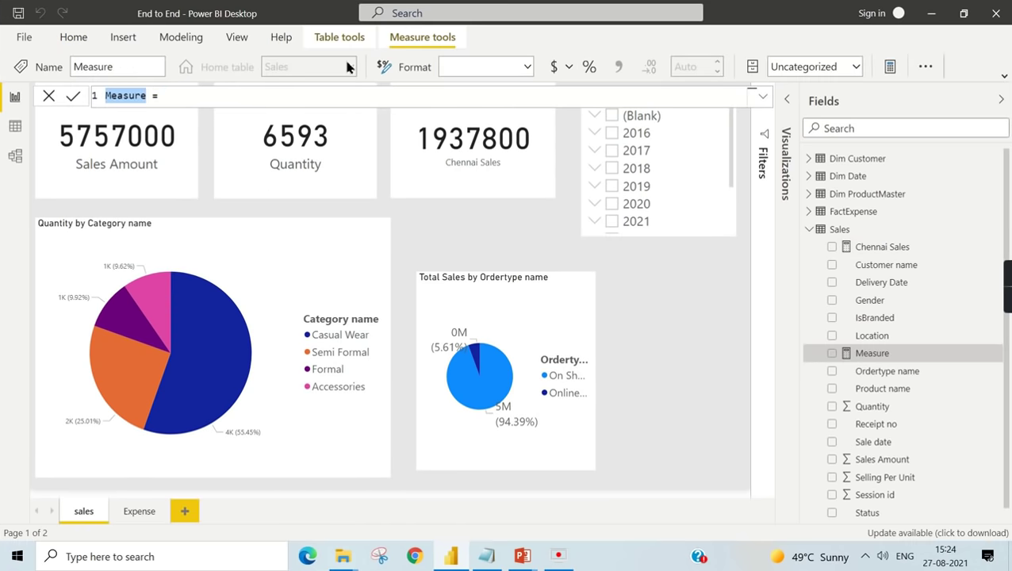
{"action": "type", "text": "To"}
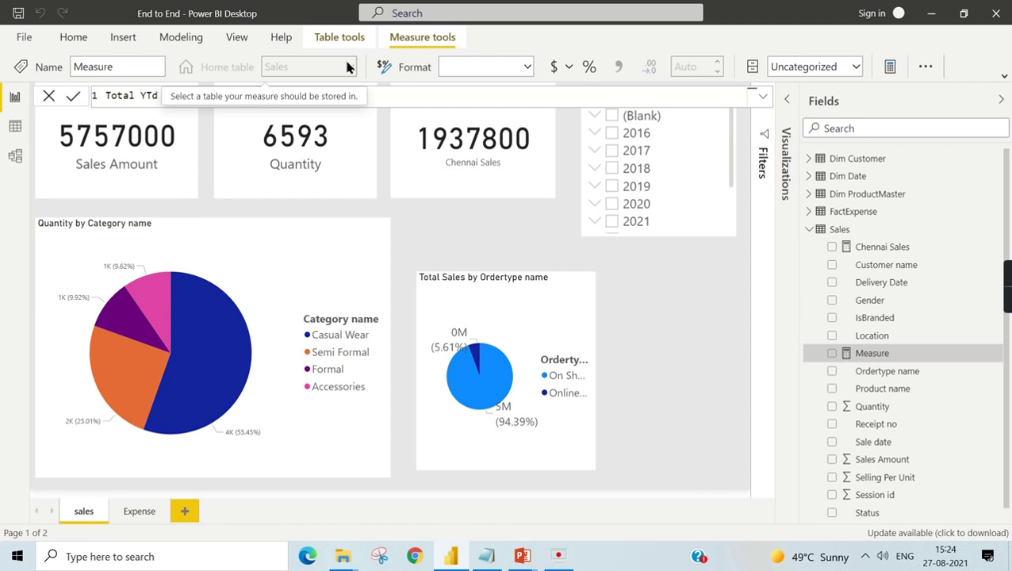
{"action": "type", "text": "tal YTD = "}
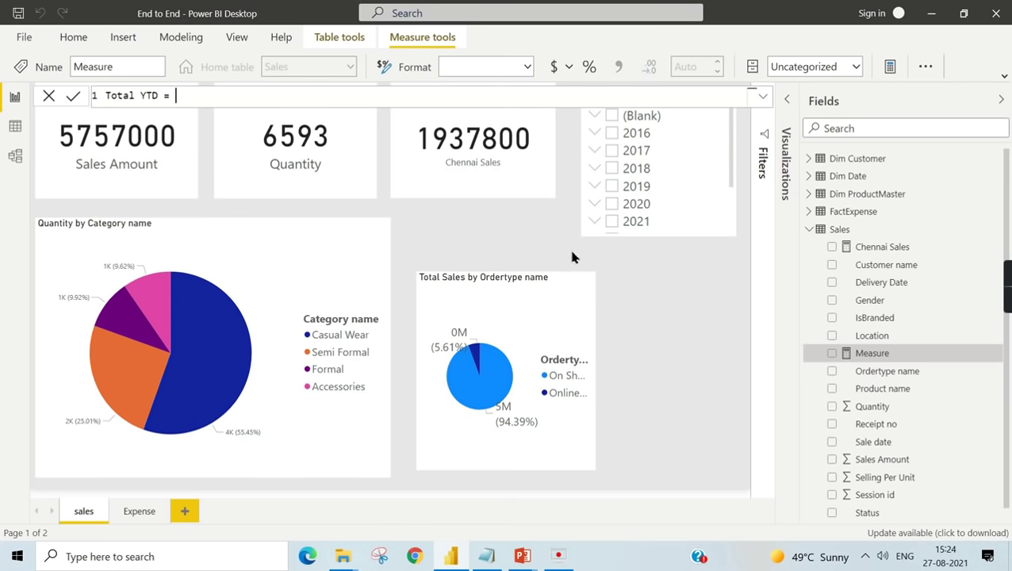
{"action": "type", "text": "Tot"}
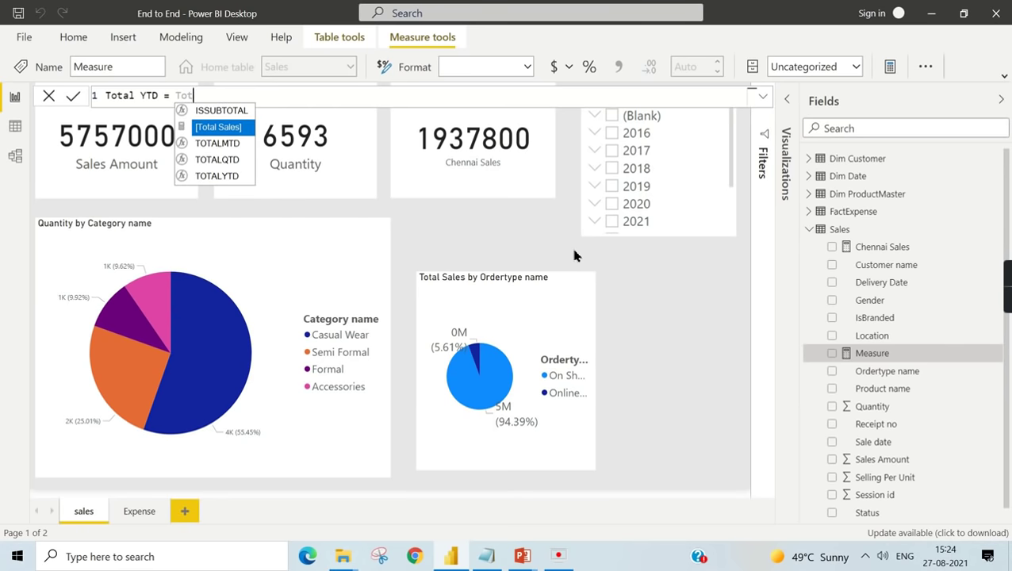
{"action": "double_click", "coordinate": [234, 180]}
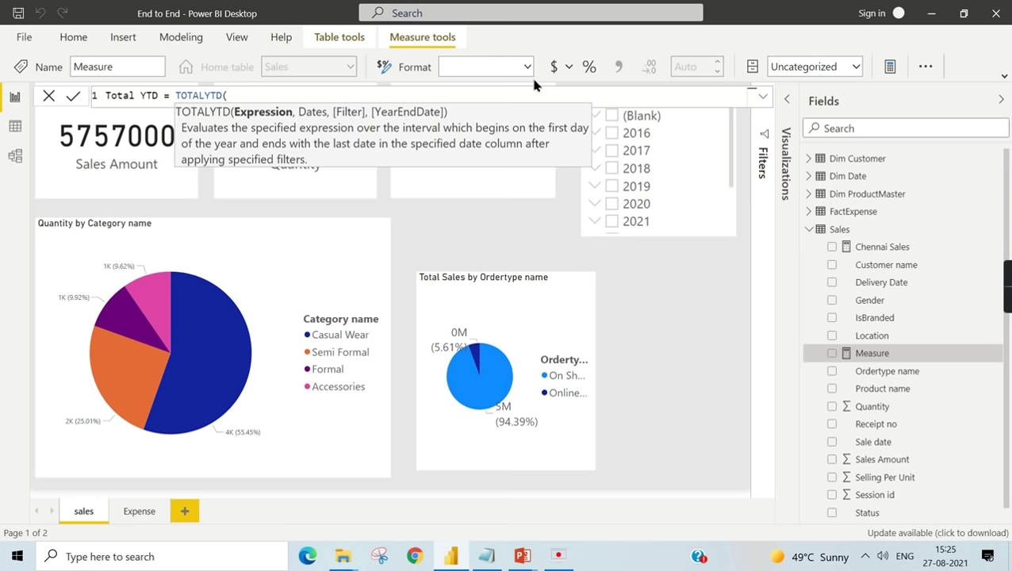
Step: Complete Total YTD as TOTALYTD(Sum(Sales[Sales Amount]),'Dim Date'[Date].[Date],"12/31")
{"action": "type", "text": "Sum"}
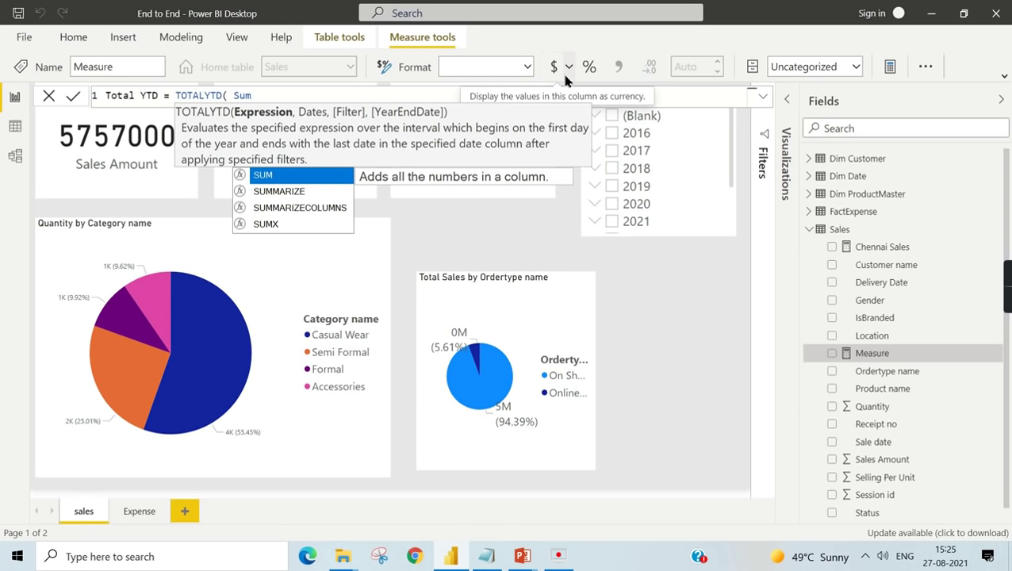
{"action": "type", "text": "(Sal"}
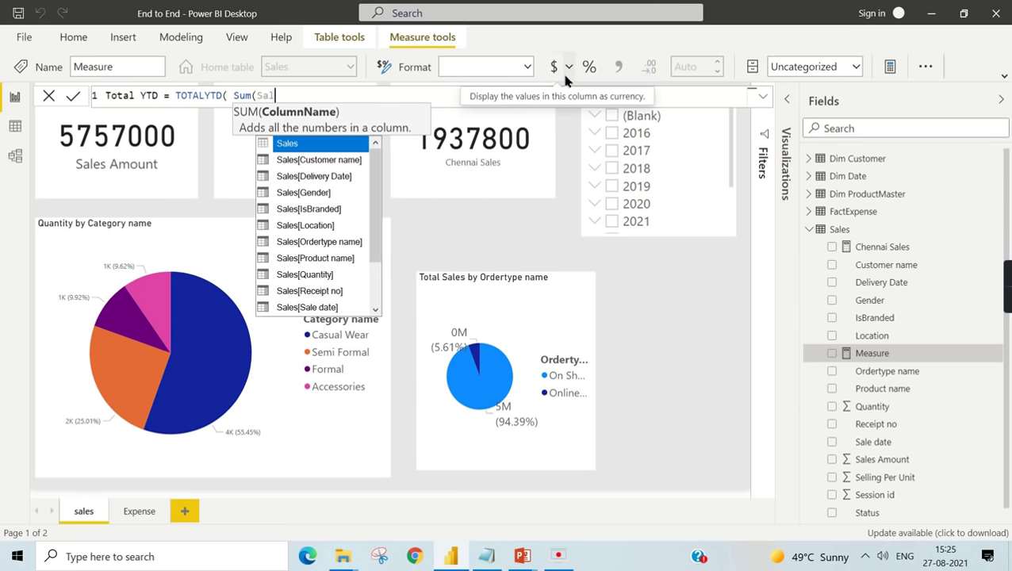
{"action": "scroll", "coordinate": [331, 254], "scroll_direction": "down", "scroll_amount": 2}
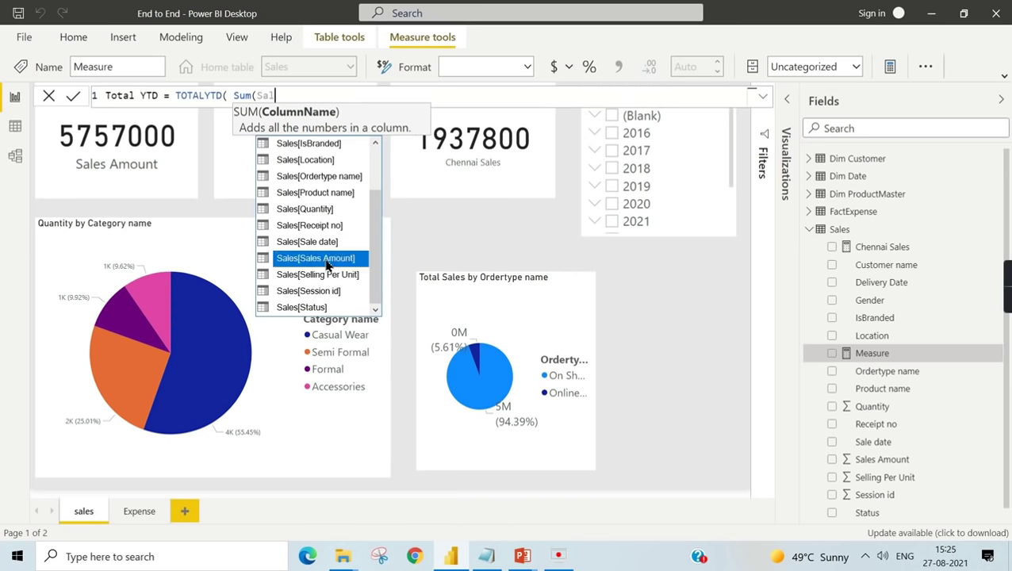
{"action": "double_click", "coordinate": [327, 264]}
{"action": "type", "text": ")"}
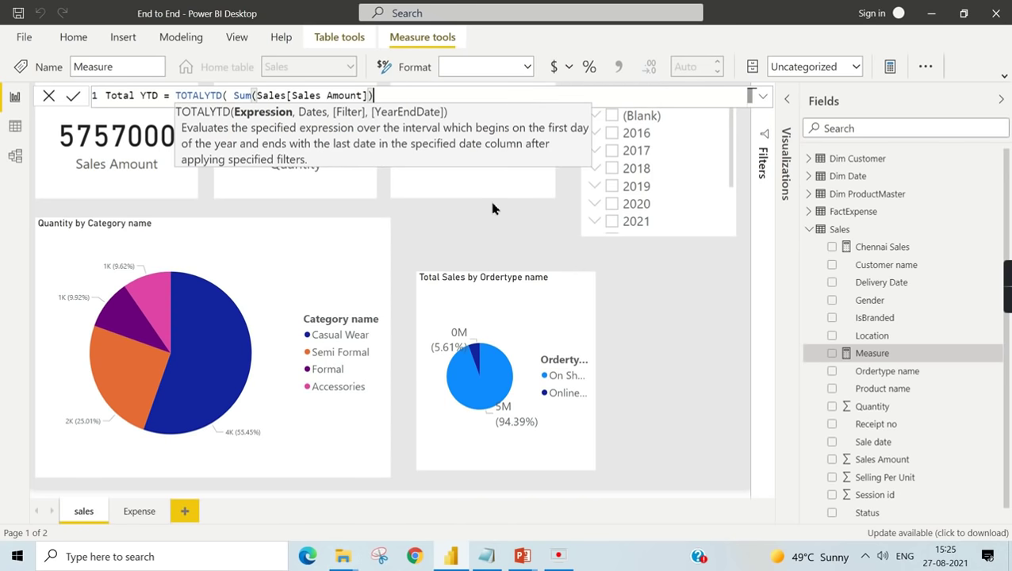
{"action": "type", "text": ","}
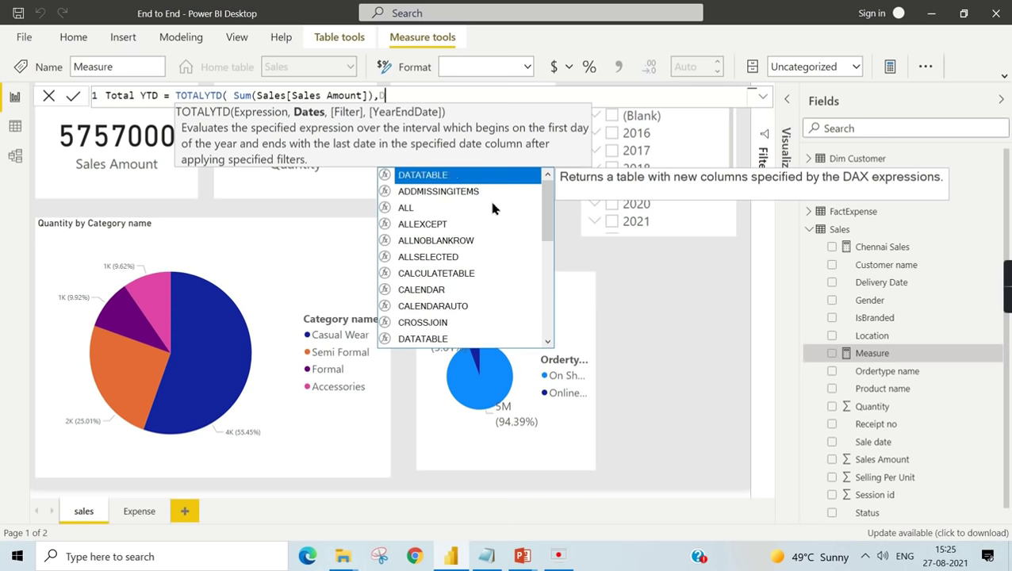
{"action": "type", "text": "Dim"}
{"action": "double_click", "coordinate": [458, 323]}
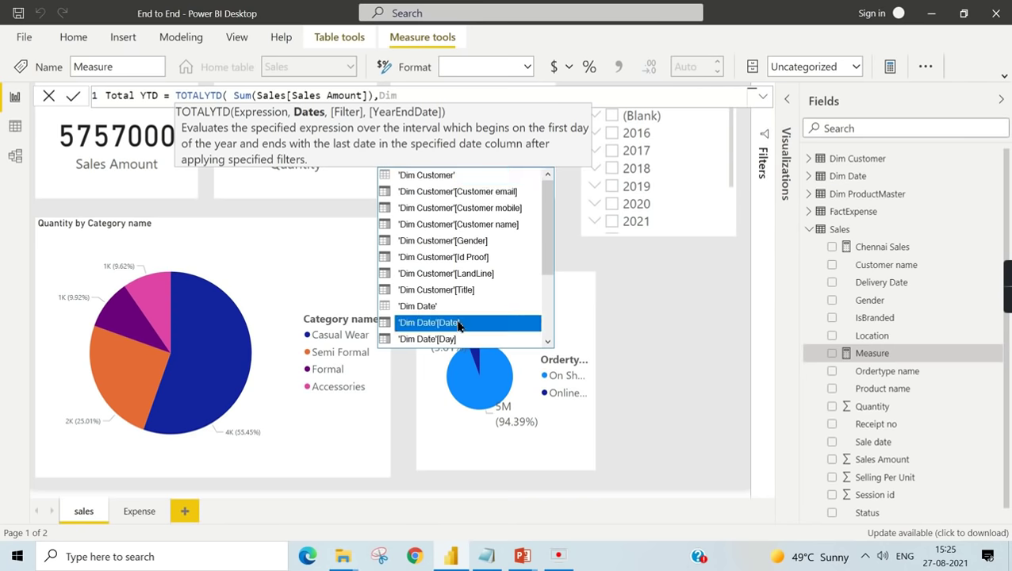
{"action": "double_click", "coordinate": [499, 178]}
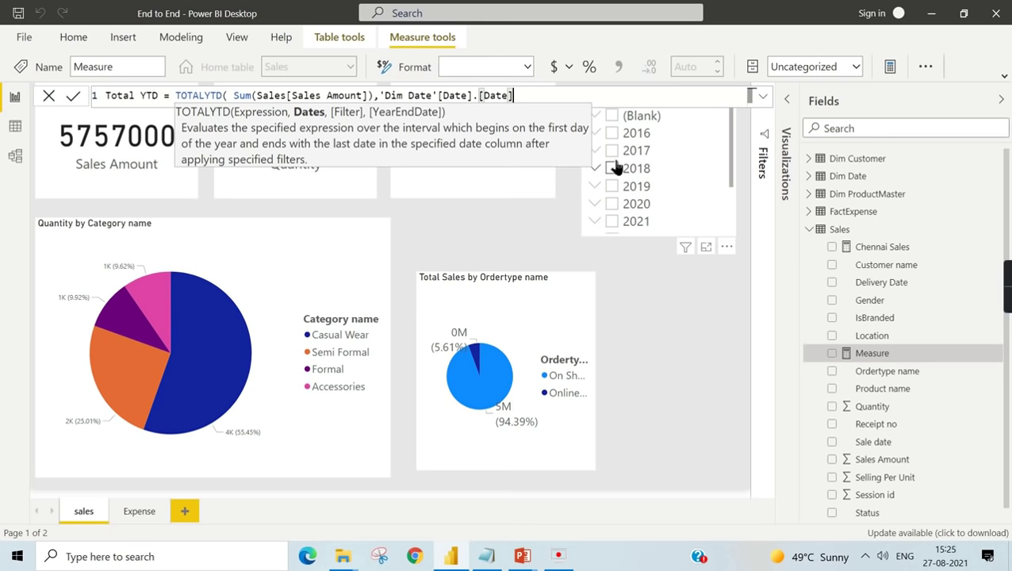
{"action": "type", "text": ","}
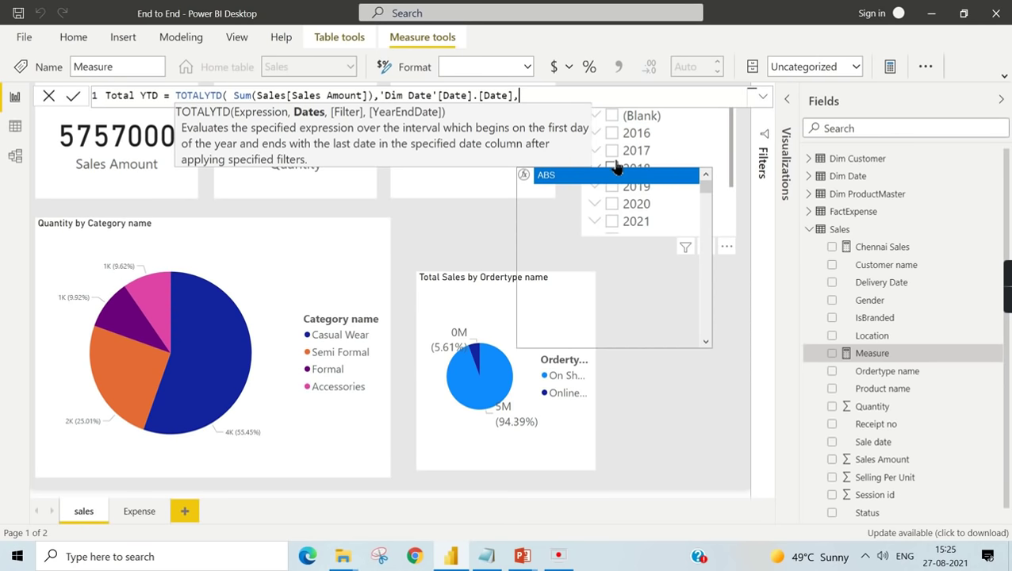
{"action": "type", "text": "\"12/3"}
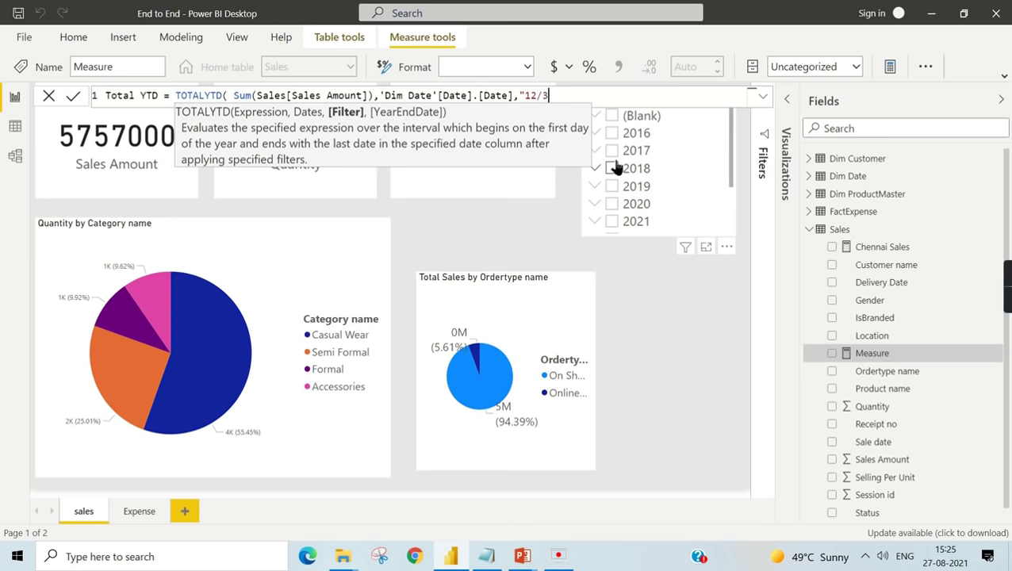
{"action": "type", "text": "1\")"}
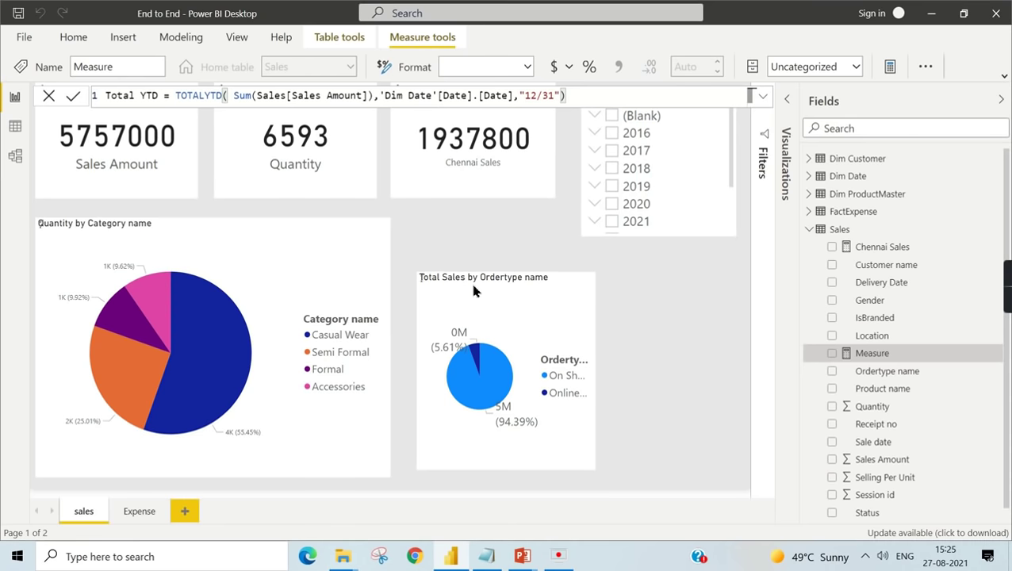
{"action": "key", "text": "Return"}
Step: Delete the Total Sales by Ordertype pie chart and expand Visualizations
{"action": "left_click", "coordinate": [561, 297]}
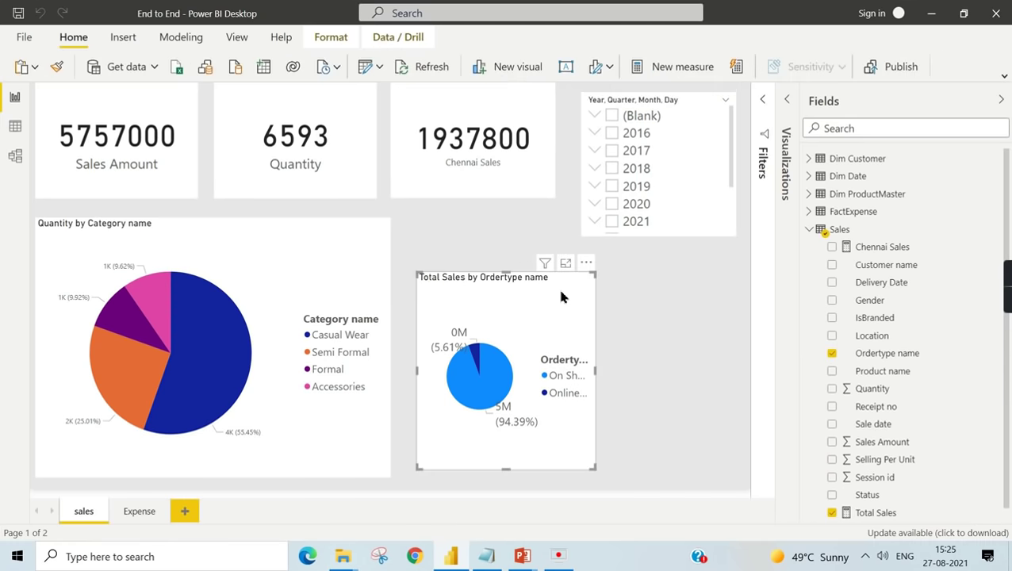
{"action": "key", "text": "Delete"}
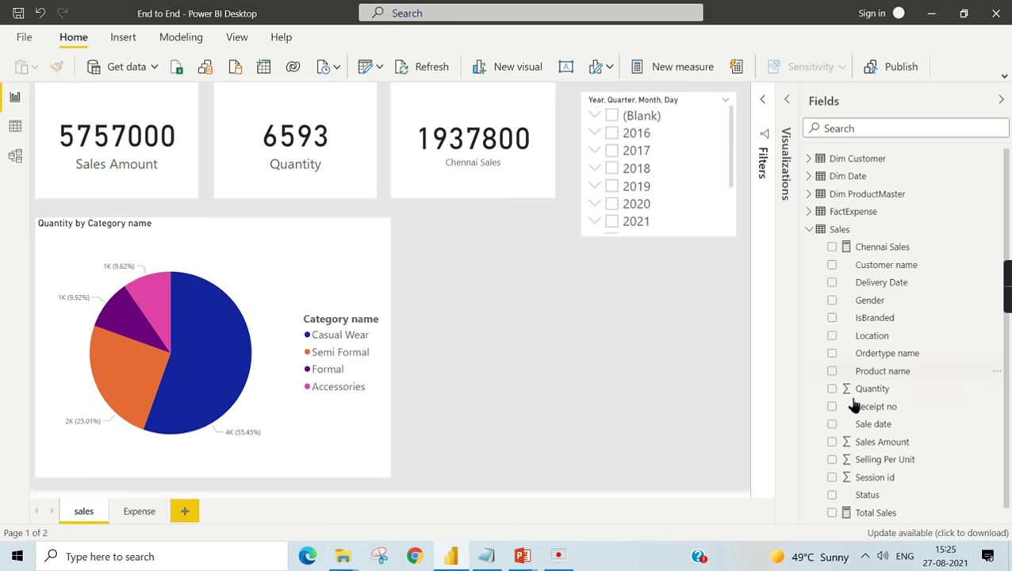
{"action": "scroll", "coordinate": [844, 424], "scroll_direction": "down", "scroll_amount": 1}
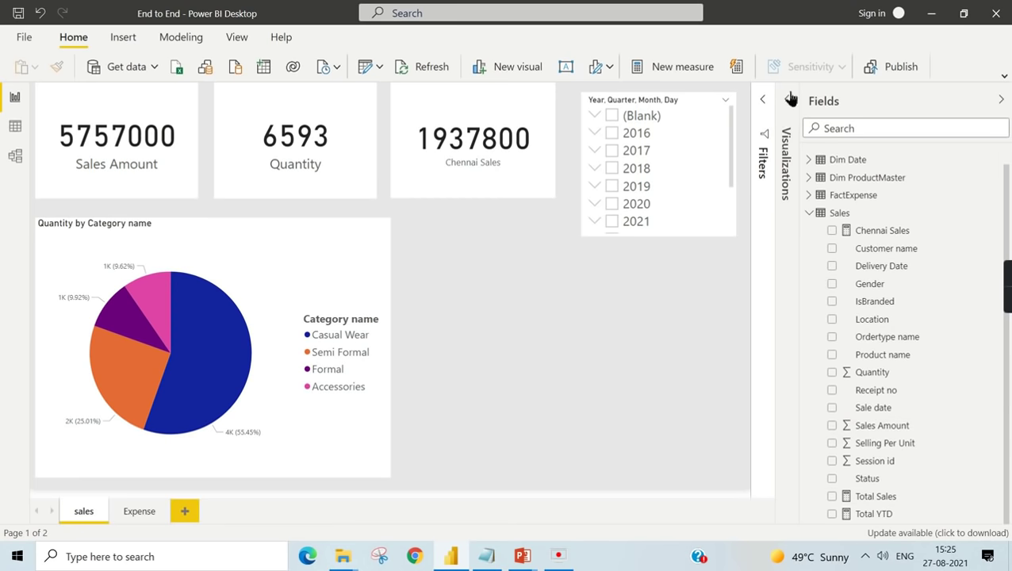
{"action": "left_click", "coordinate": [785, 143]}
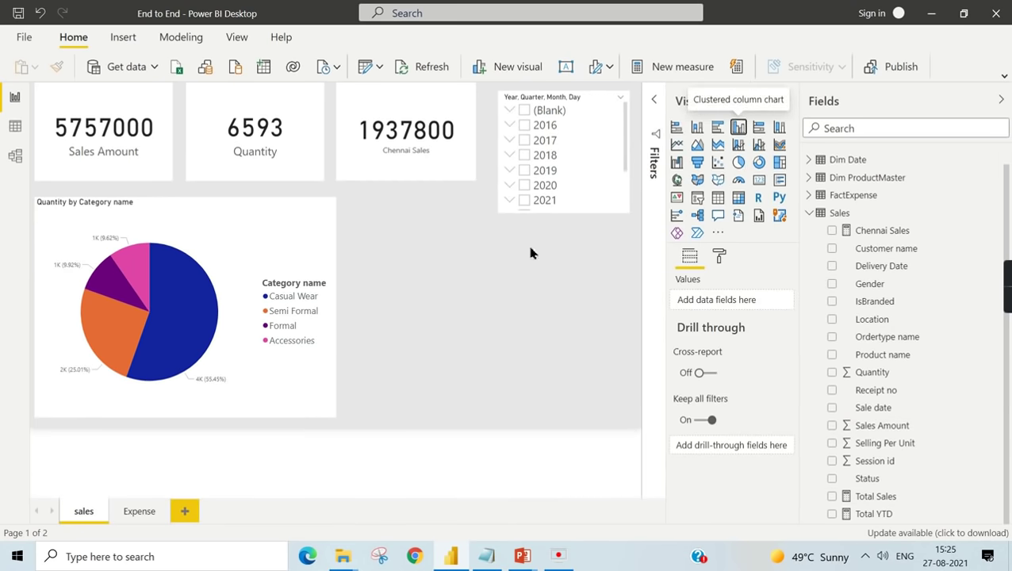
Step: Build a widened table with the Dim Date Date hierarchy, Total YTD and Sales Amount
{"action": "left_click", "coordinate": [718, 197]}
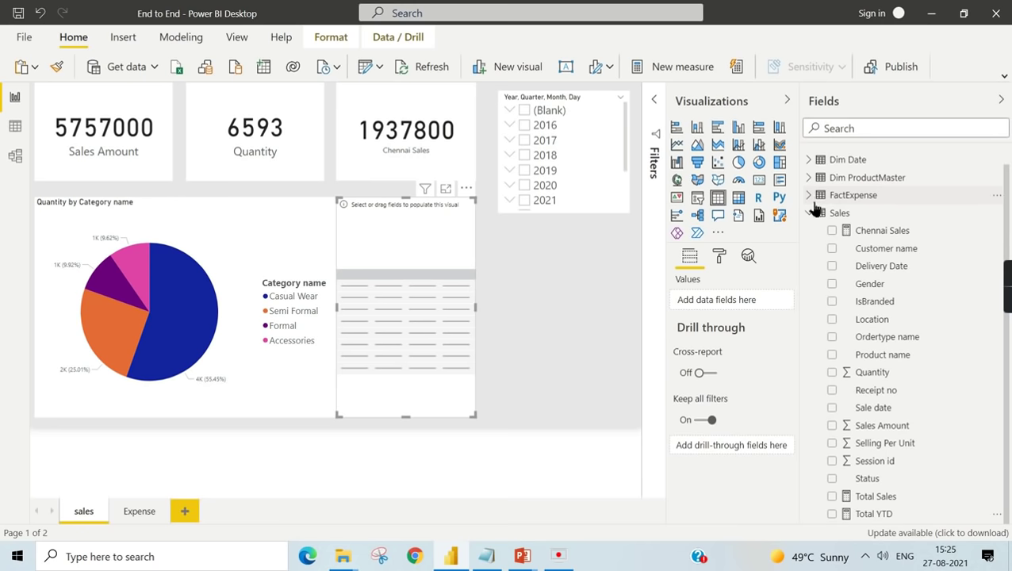
{"action": "left_click", "coordinate": [814, 160]}
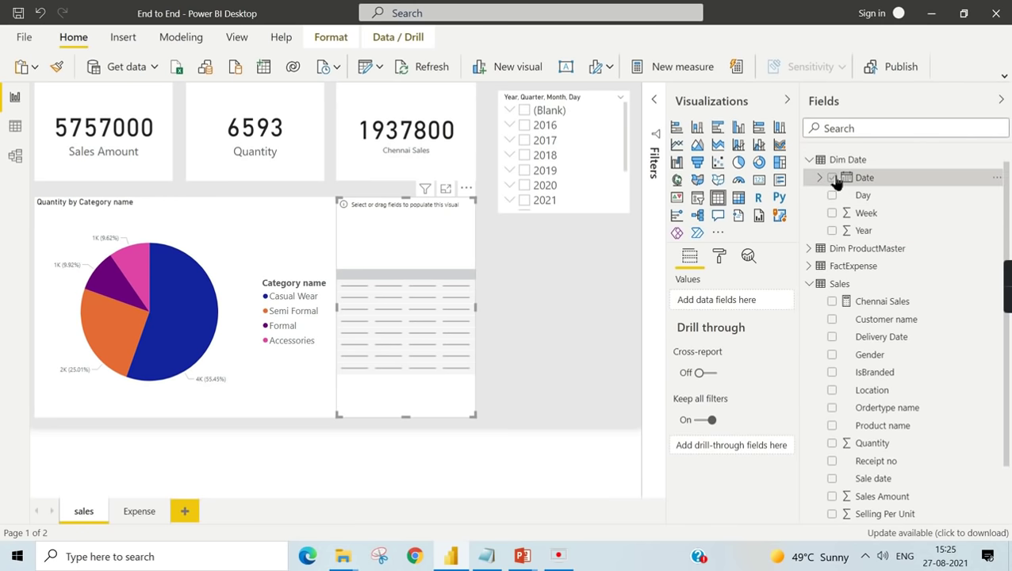
{"action": "left_click", "coordinate": [831, 178]}
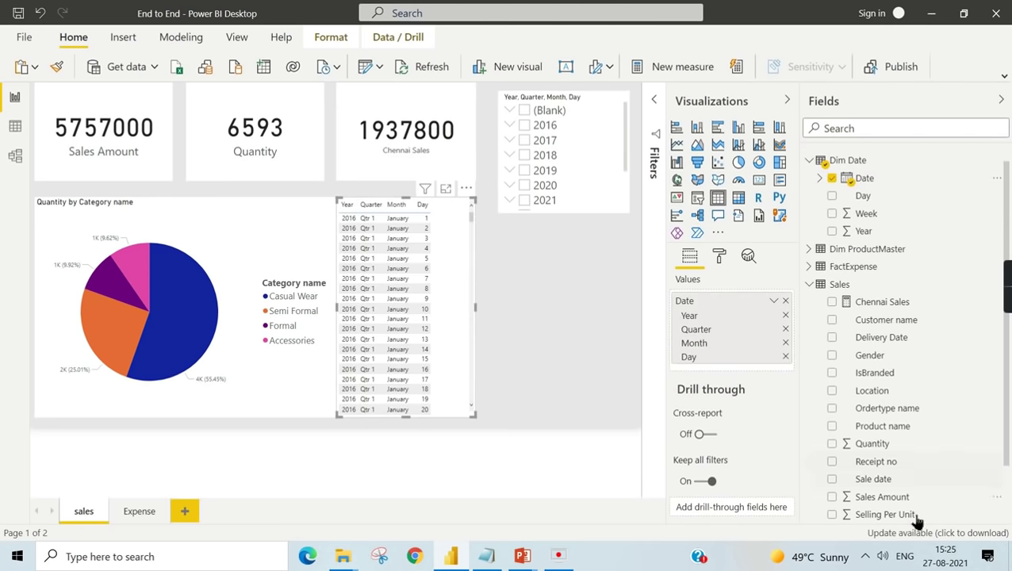
{"action": "scroll", "coordinate": [917, 514], "scroll_direction": "down", "scroll_amount": 2}
{"action": "left_click", "coordinate": [832, 514]}
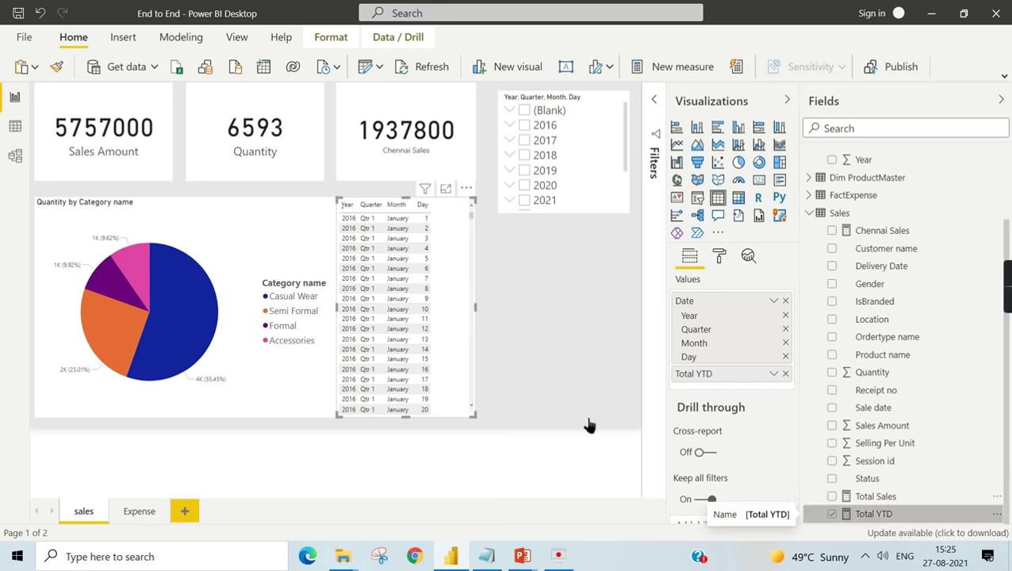
{"action": "left_click_drag", "start_coordinate": [528, 423], "coordinate": [557, 416]}
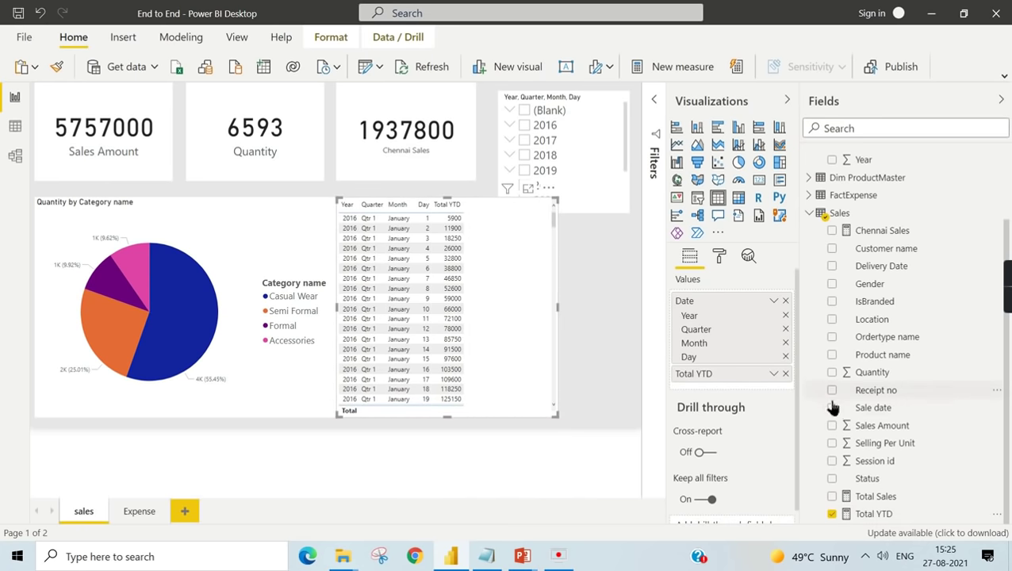
{"action": "left_click", "coordinate": [831, 426]}
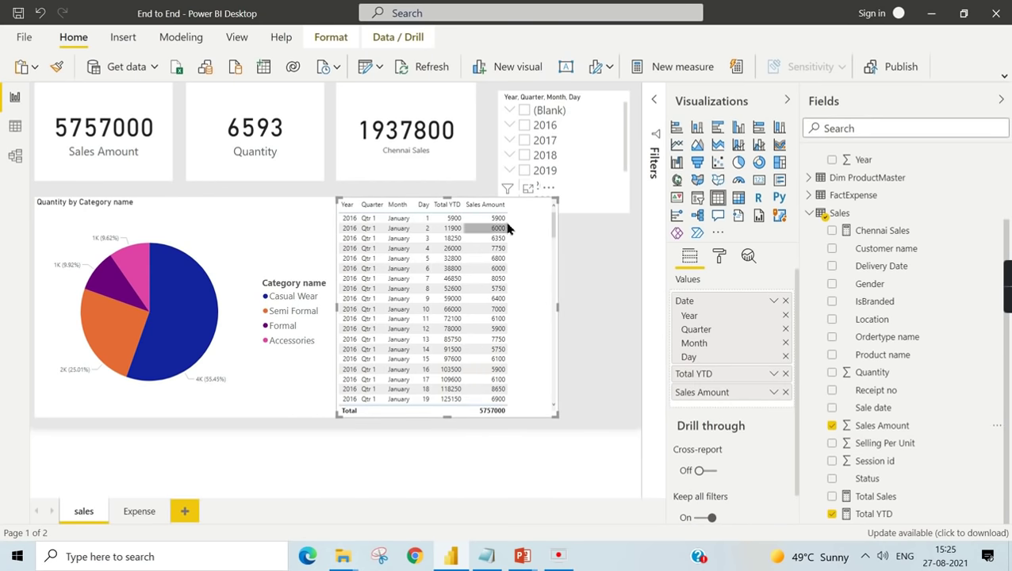
{"action": "left_click", "coordinate": [718, 257]}
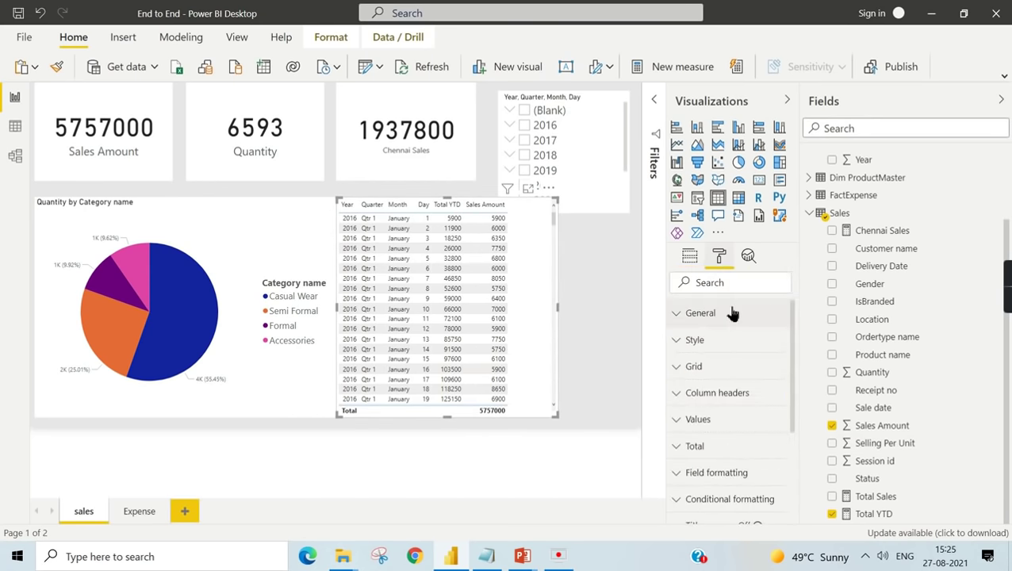
Step: Set the table's value text size to 17 pt and enlarge the table visual
{"action": "left_click", "coordinate": [727, 315]}
{"action": "left_click", "coordinate": [707, 321]}
{"action": "left_click", "coordinate": [740, 420]}
{"action": "scroll", "coordinate": [739, 425], "scroll_direction": "down", "scroll_amount": 3}
{"action": "scroll", "coordinate": [722, 386], "scroll_direction": "up", "scroll_amount": 5}
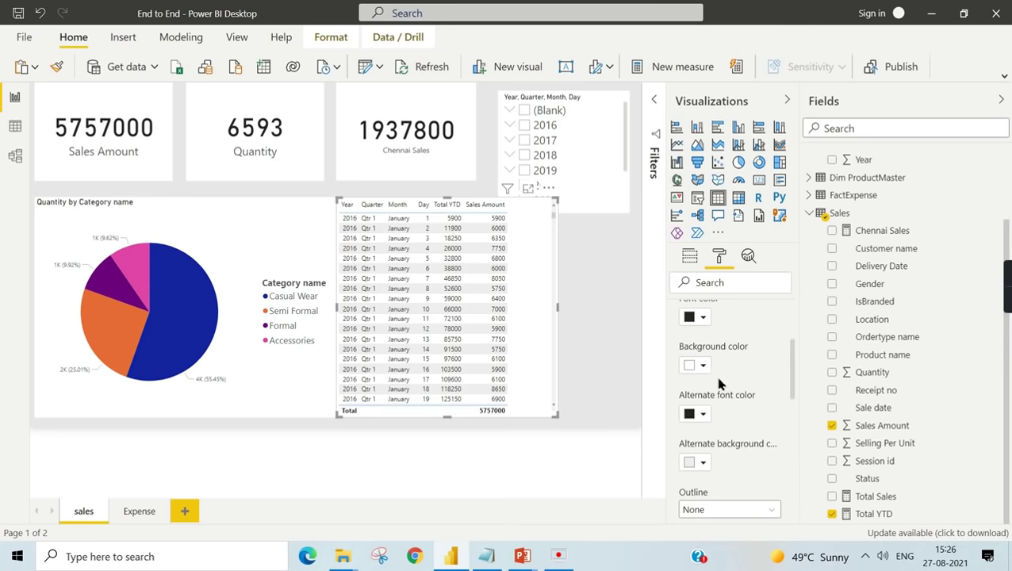
{"action": "scroll", "coordinate": [749, 402], "scroll_direction": "down", "scroll_amount": 7}
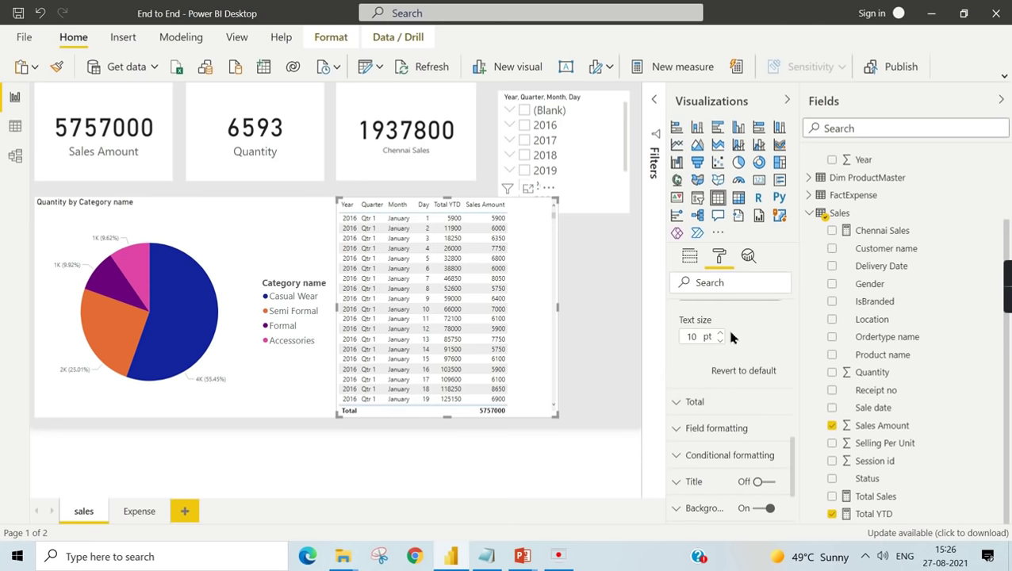
{"action": "left_click", "coordinate": [720, 333]}
{"action": "left_click", "coordinate": [720, 333]}
{"action": "left_click", "coordinate": [720, 333]}
{"action": "left_click", "coordinate": [720, 333]}
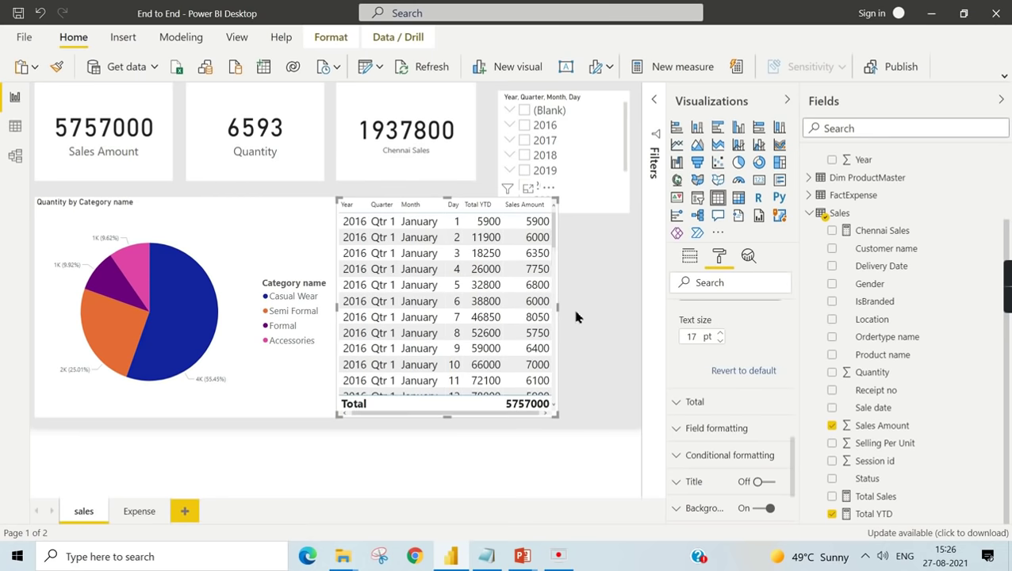
{"action": "left_click_drag", "start_coordinate": [557, 415], "coordinate": [616, 417]}
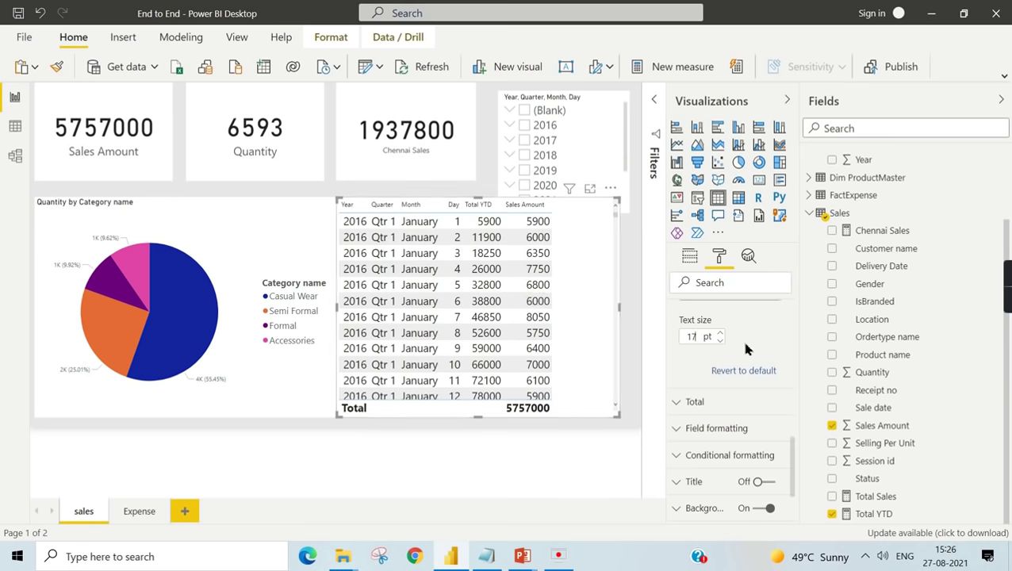
Step: Increase the column header text size and narrow the Quantity by Category name pie chart
{"action": "scroll", "coordinate": [745, 348], "scroll_direction": "up", "scroll_amount": 15}
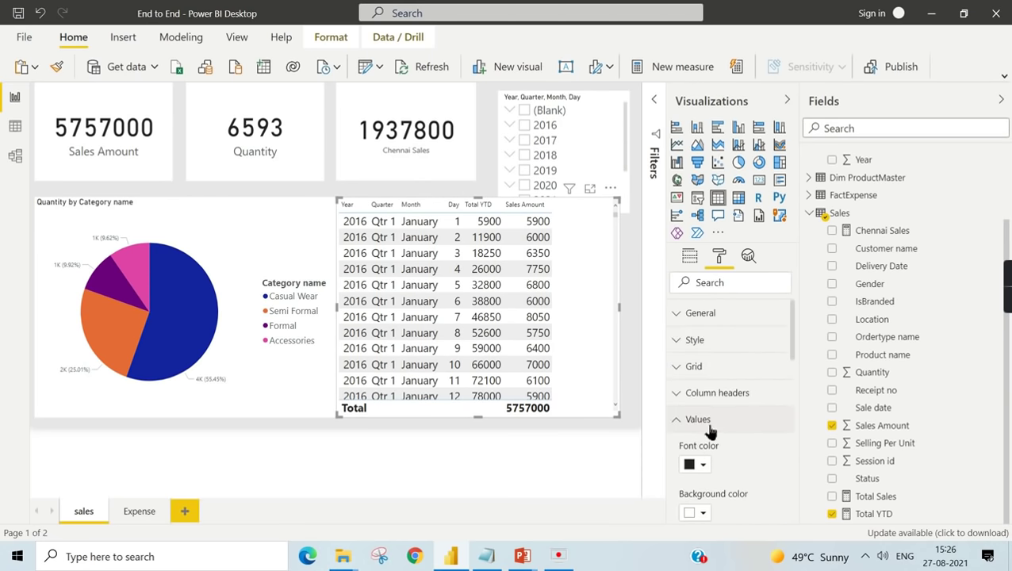
{"action": "left_click", "coordinate": [709, 426]}
{"action": "left_click", "coordinate": [742, 401]}
{"action": "scroll", "coordinate": [746, 406], "scroll_direction": "down", "scroll_amount": 2}
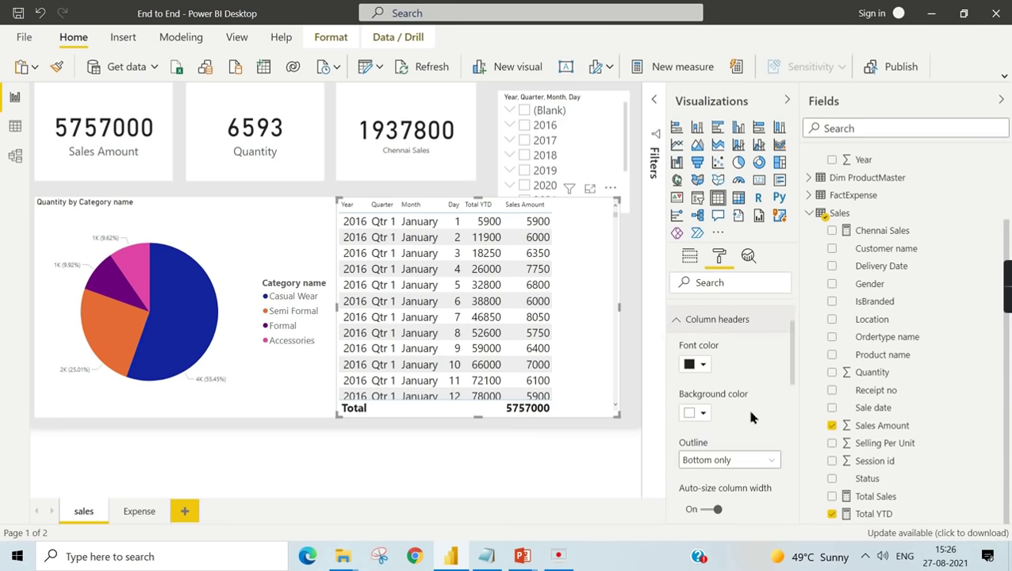
{"action": "scroll", "coordinate": [745, 406], "scroll_direction": "down", "scroll_amount": 2}
{"action": "scroll", "coordinate": [750, 416], "scroll_direction": "down", "scroll_amount": 2}
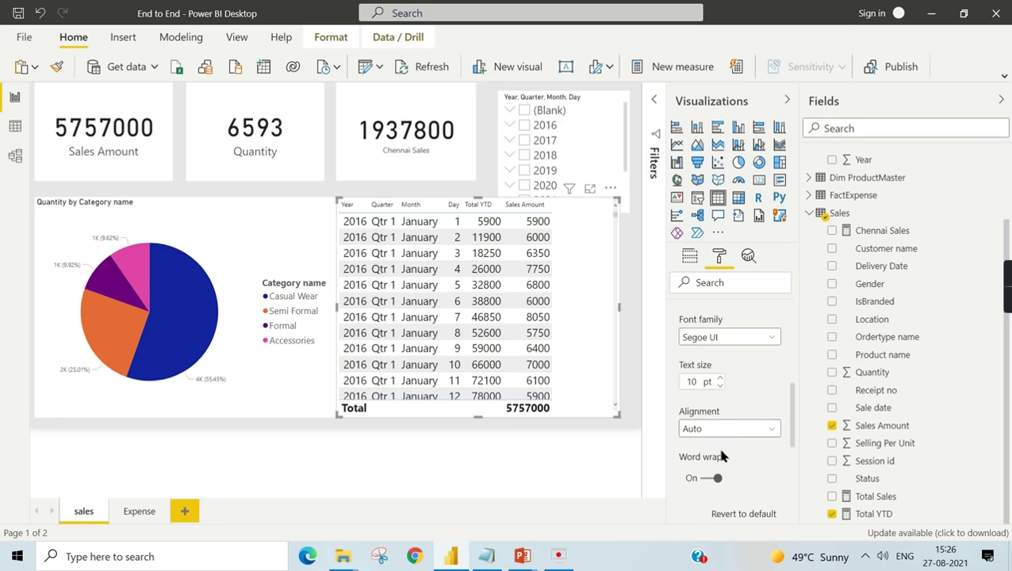
{"action": "left_click", "coordinate": [719, 379]}
{"action": "left_click", "coordinate": [719, 379]}
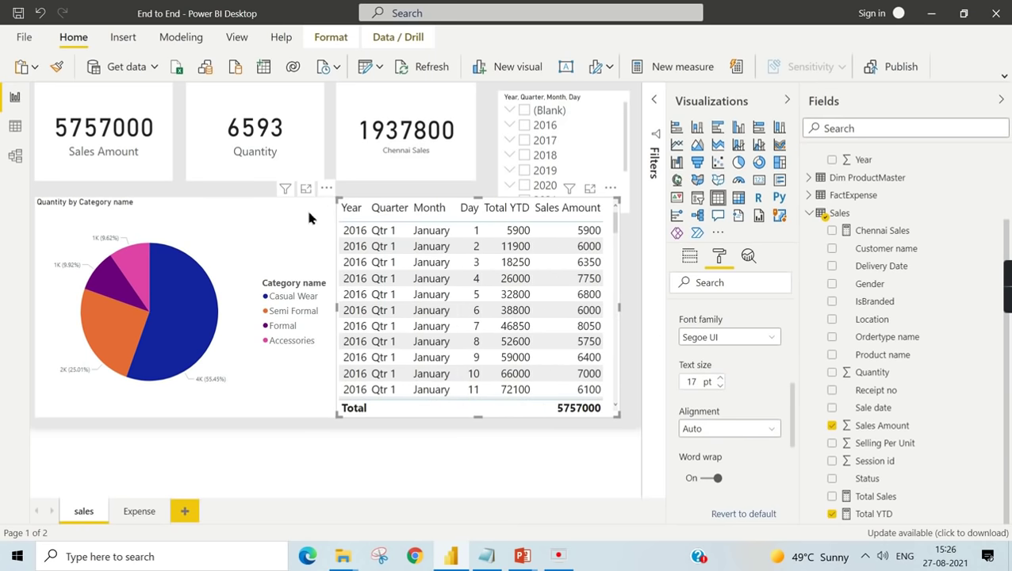
{"action": "left_click", "coordinate": [309, 216]}
{"action": "left_click_drag", "start_coordinate": [333, 199], "coordinate": [307, 200]}
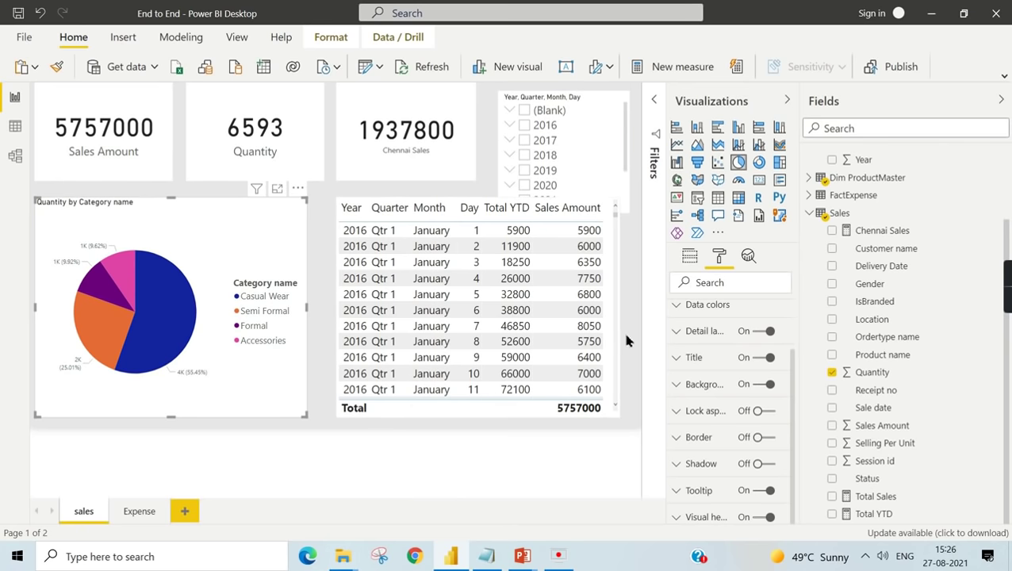
Step: Shrink the Year, Quarter, Month, Day date slicer by dragging its corner
{"action": "left_click", "coordinate": [581, 106]}
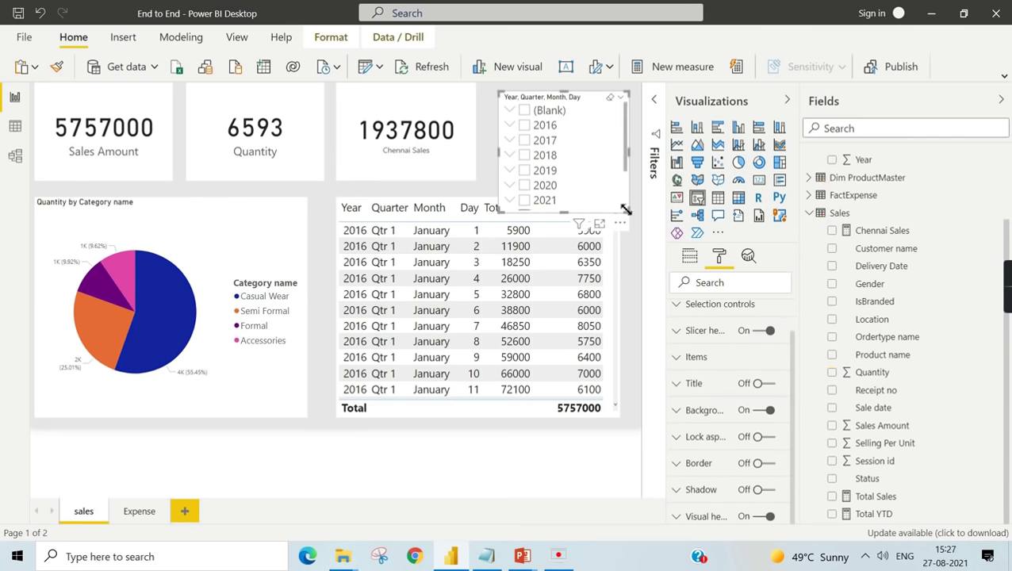
{"action": "left_click_drag", "start_coordinate": [623, 199], "coordinate": [622, 180]}
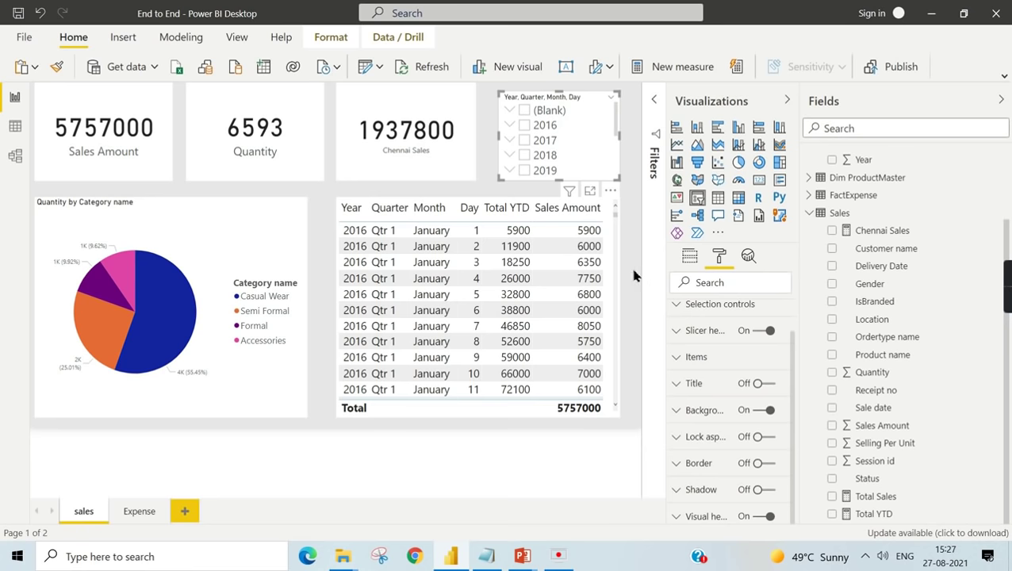
{"action": "left_click", "coordinate": [634, 270]}
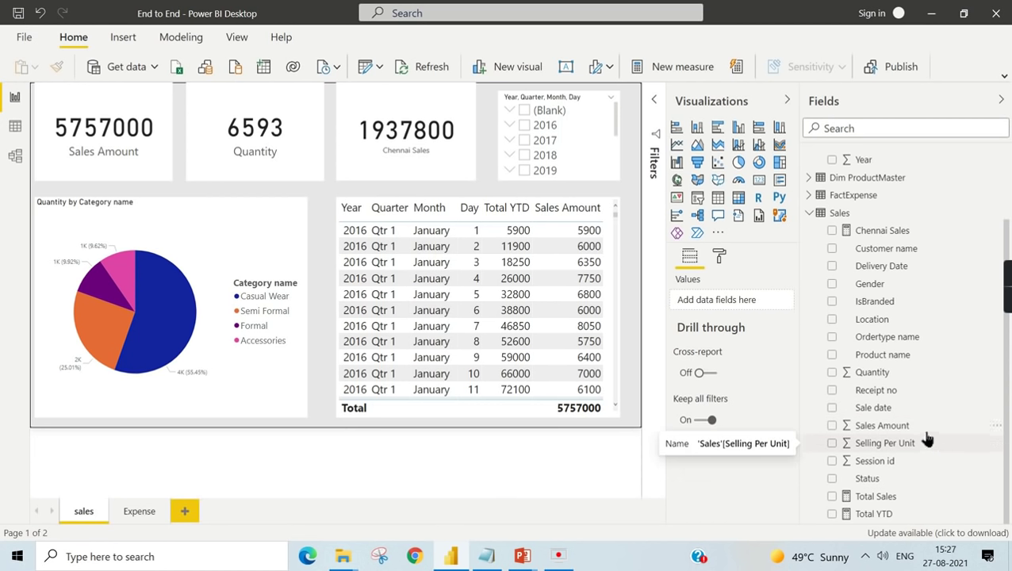
Step: Collapse the Visualizations pane and Dim Date fields, then launch Power Query Editor via Transform data
{"action": "left_click", "coordinate": [788, 109]}
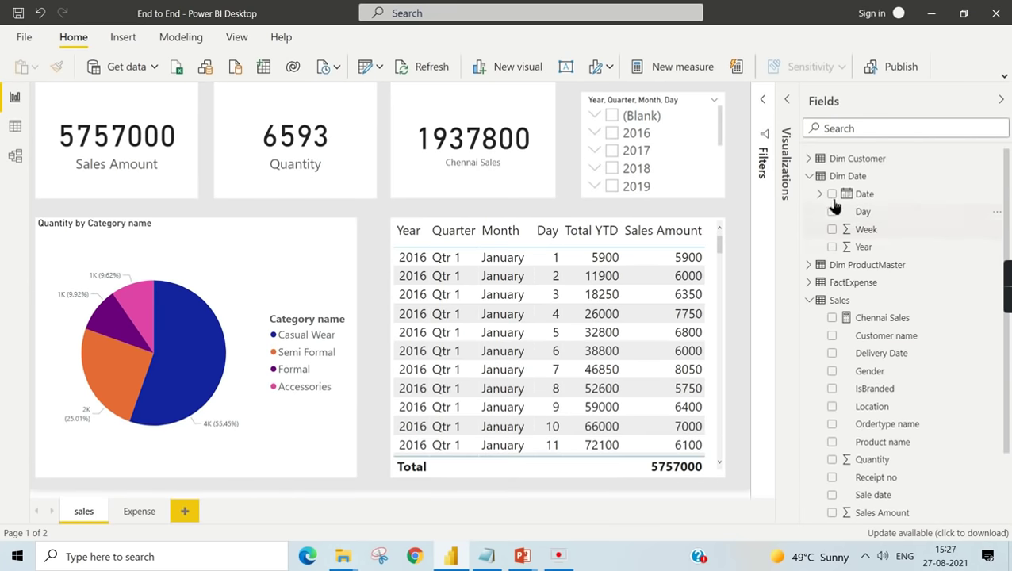
{"action": "left_click", "coordinate": [812, 180]}
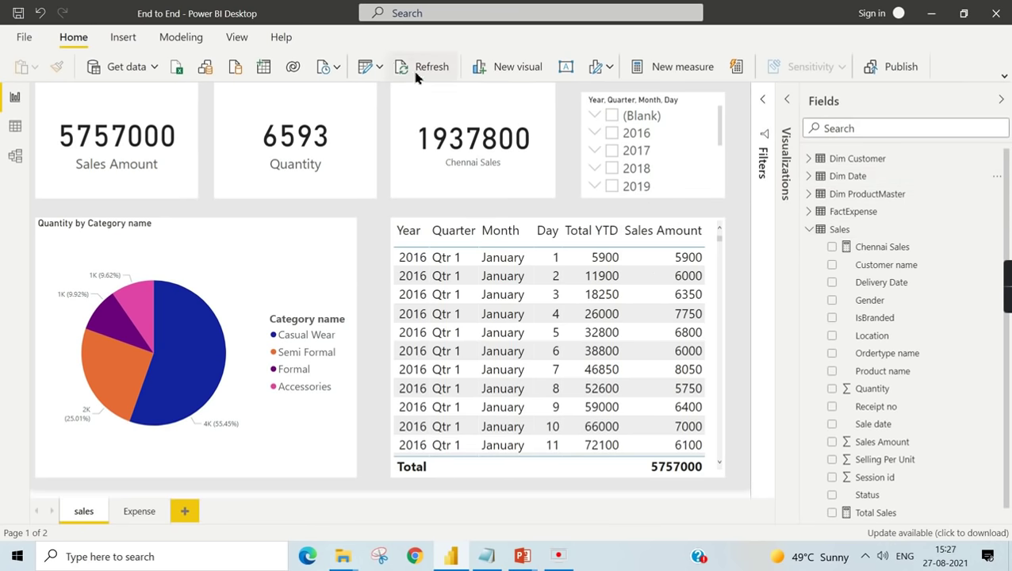
{"action": "left_click", "coordinate": [379, 67]}
{"action": "left_click", "coordinate": [406, 98]}
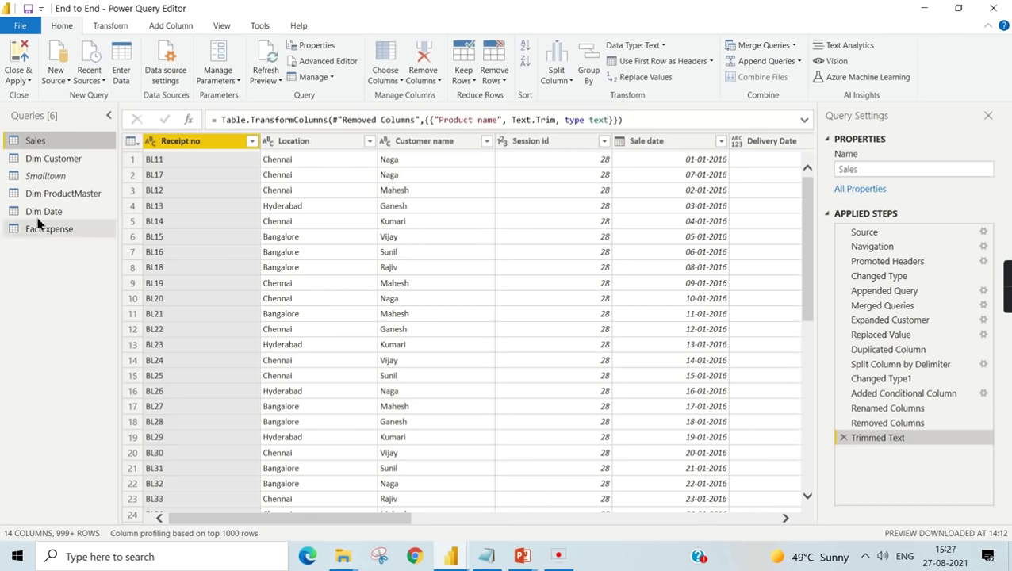
Step: Inspect the Dim ProductMaster query's category data, then open and dismiss the Close & Apply options
{"action": "left_click", "coordinate": [63, 193]}
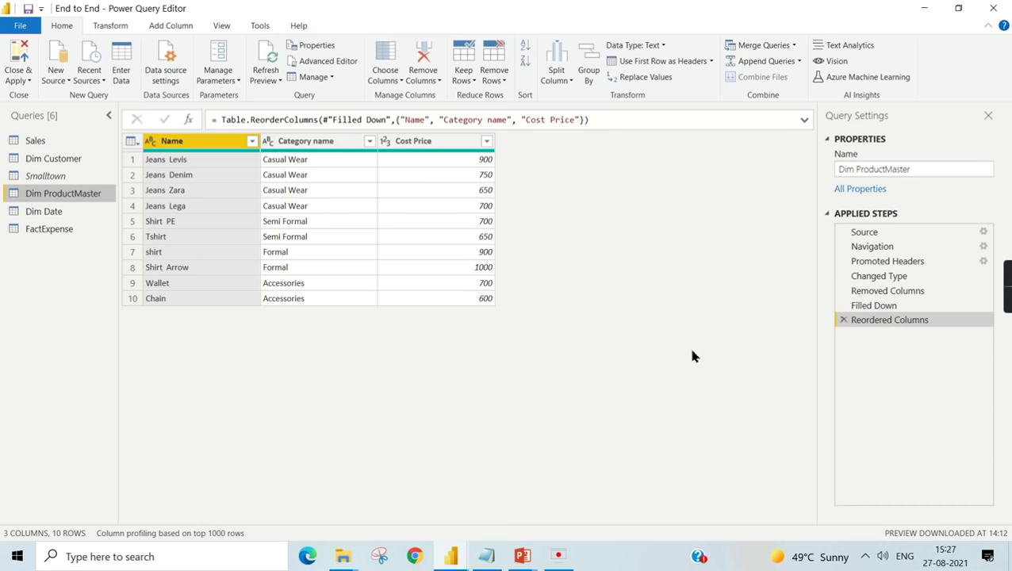
{"action": "mouse_move", "coordinate": [457, 562]}
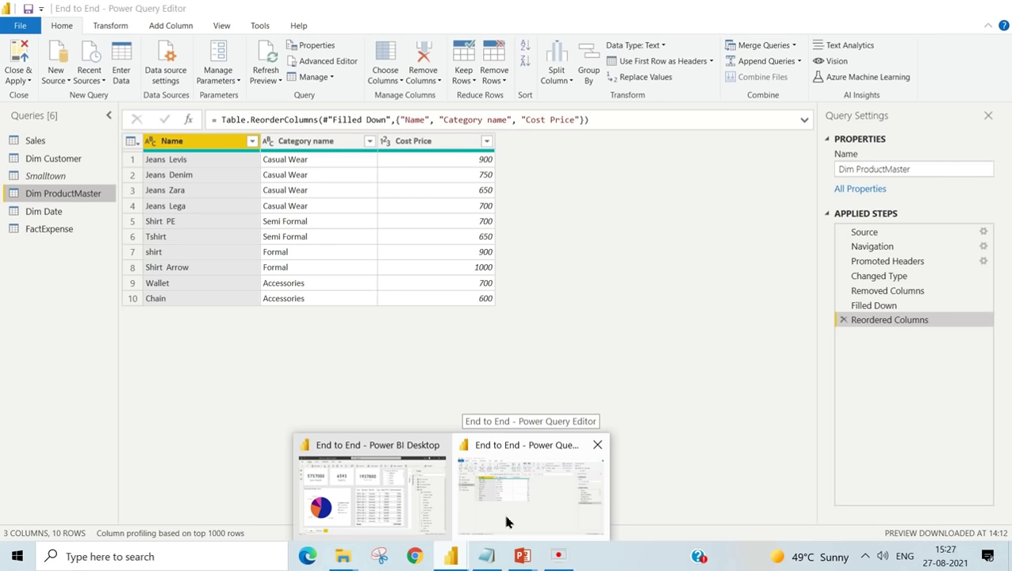
{"action": "left_click", "coordinate": [20, 80]}
{"action": "left_click", "coordinate": [31, 96]}
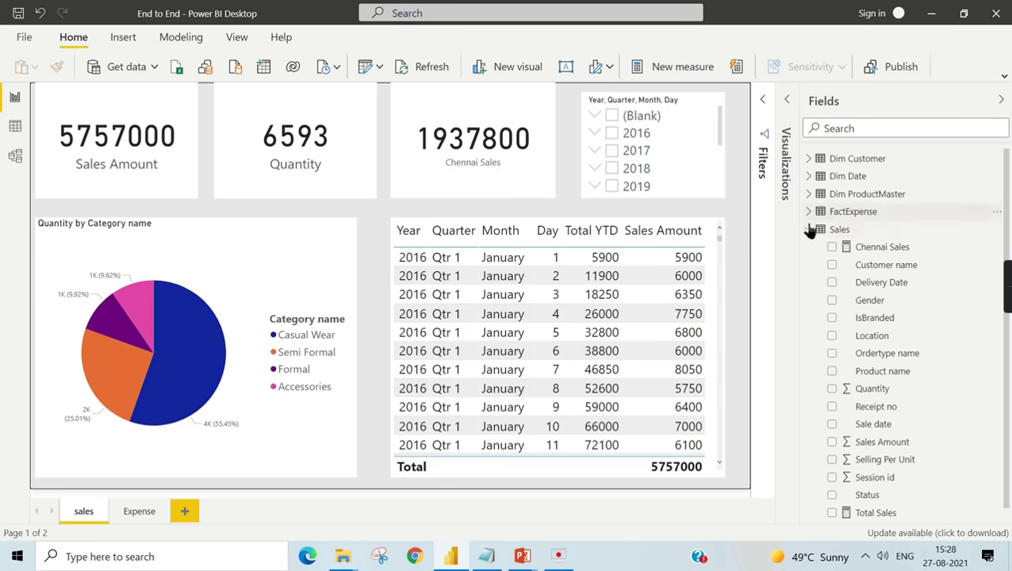
Step: Collapse the Sales table's field list in the Fields pane
{"action": "left_click", "coordinate": [839, 229]}
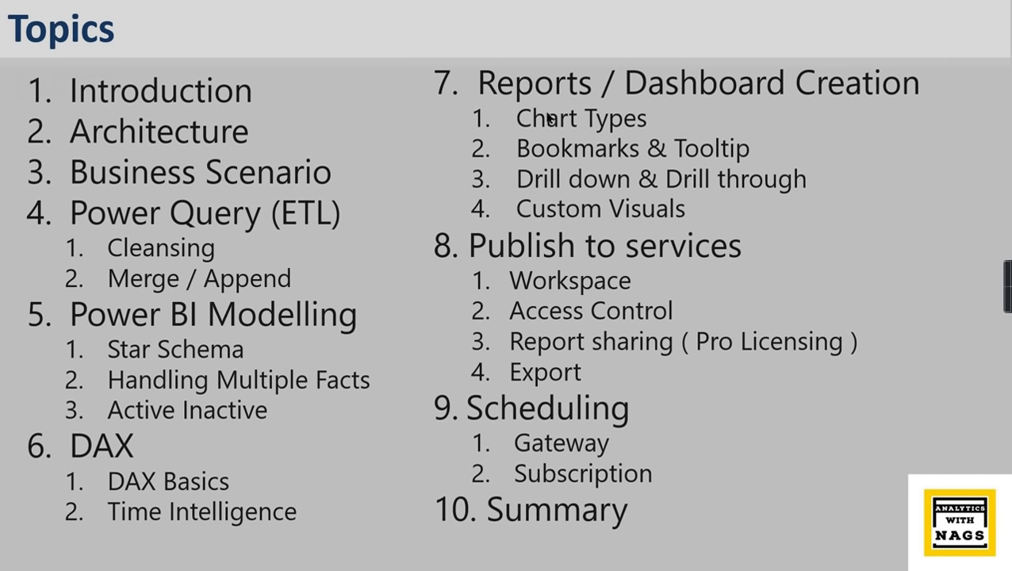
Step: Exit the PowerPoint slideshow and return to the Power BI Desktop sales report page
{"action": "key", "text": "Escape"}
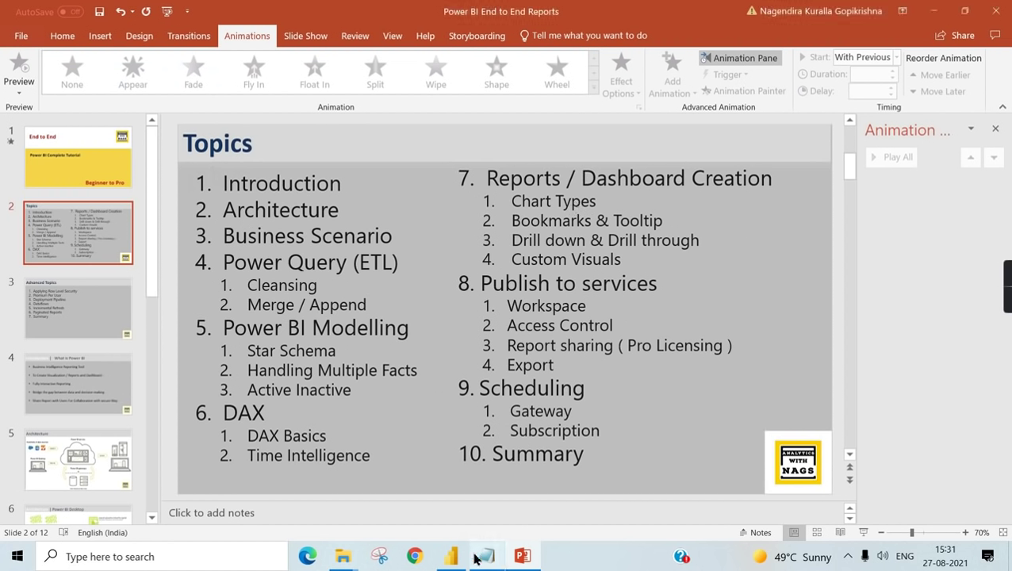
{"action": "left_click", "coordinate": [450, 556]}
{"action": "left_click", "coordinate": [840, 182]}
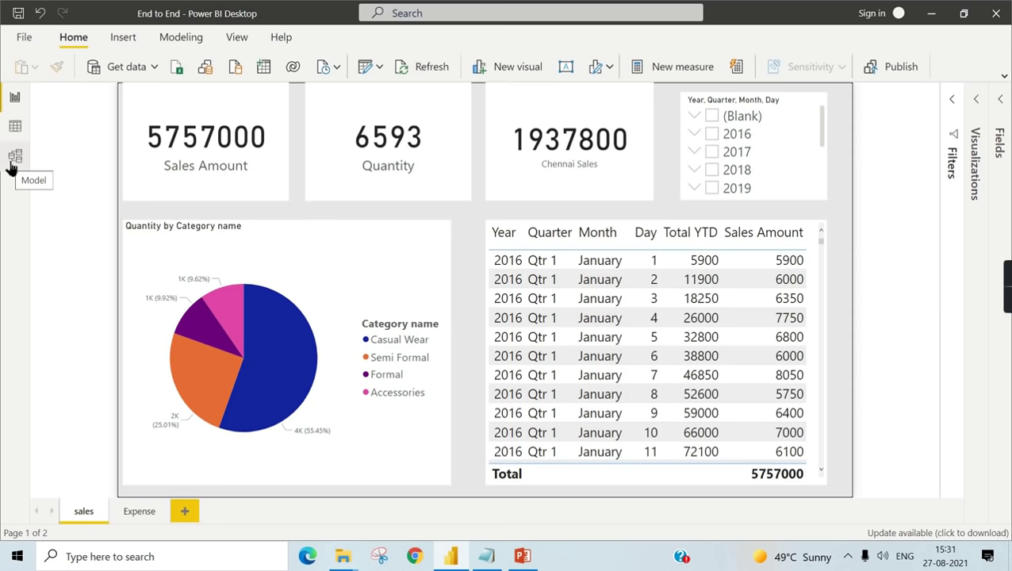
{"action": "left_click", "coordinate": [13, 161]}
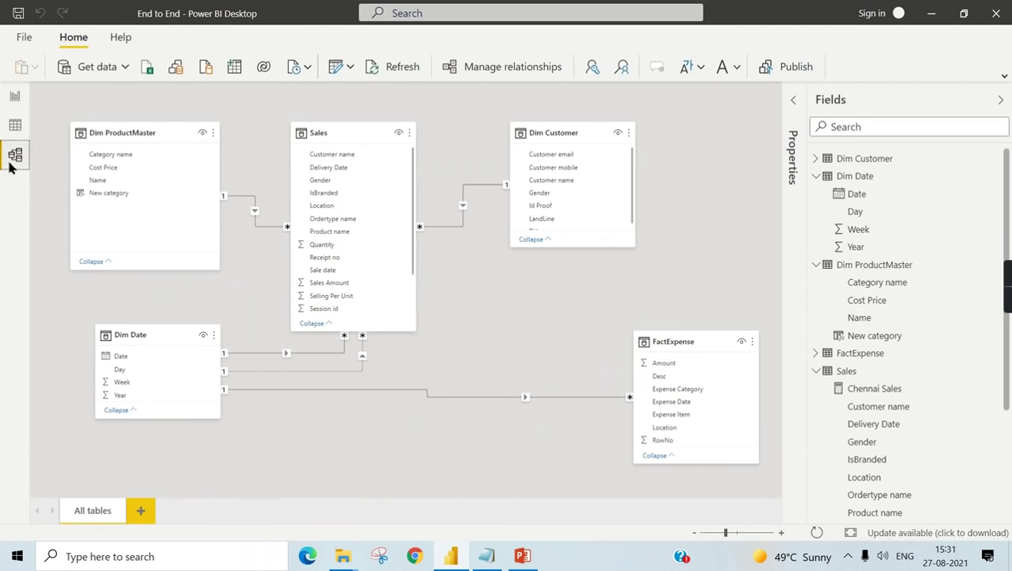
{"action": "left_click", "coordinate": [12, 99]}
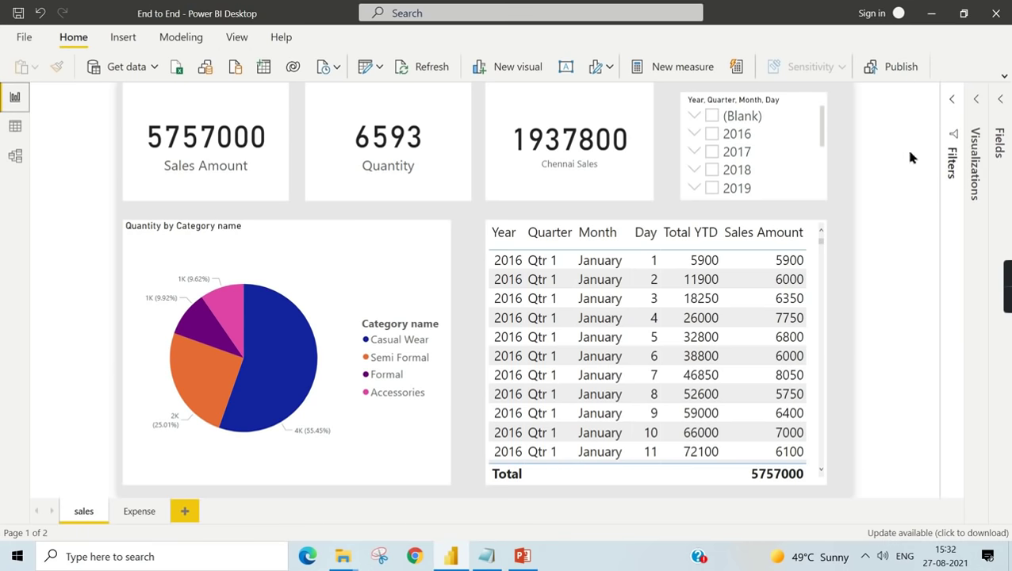
Step: Rearrange the Fields, Filters and Visualizations panes and make the Sales Amount card smaller
{"action": "left_click", "coordinate": [1003, 101]}
{"action": "left_click", "coordinate": [1003, 101]}
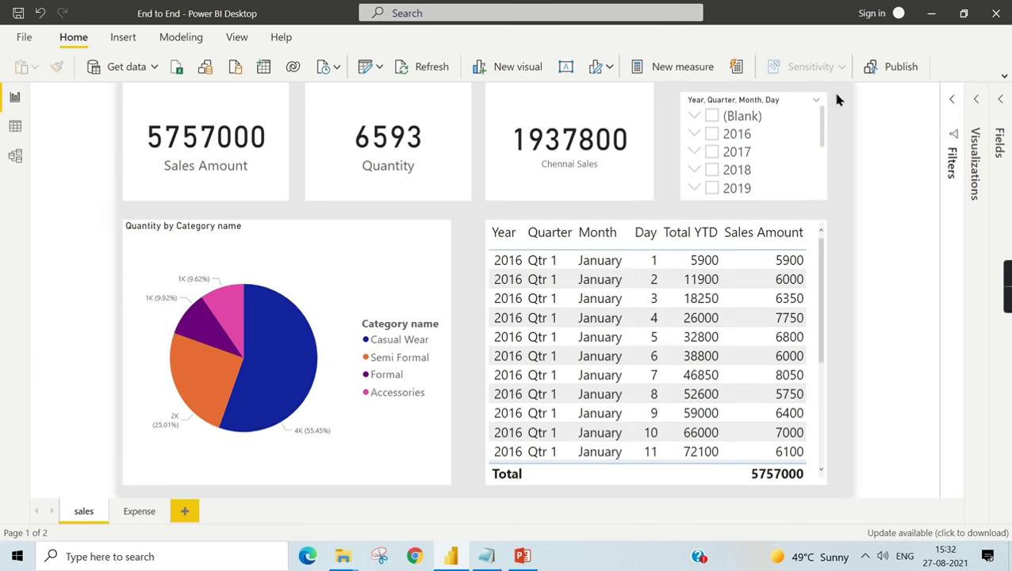
{"action": "left_click", "coordinate": [952, 99]}
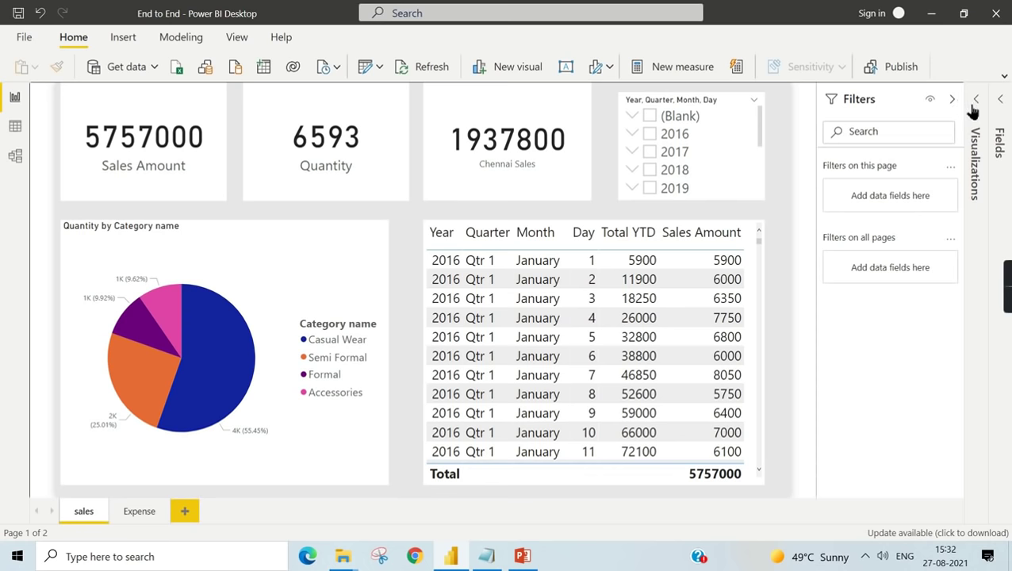
{"action": "left_click", "coordinate": [976, 99]}
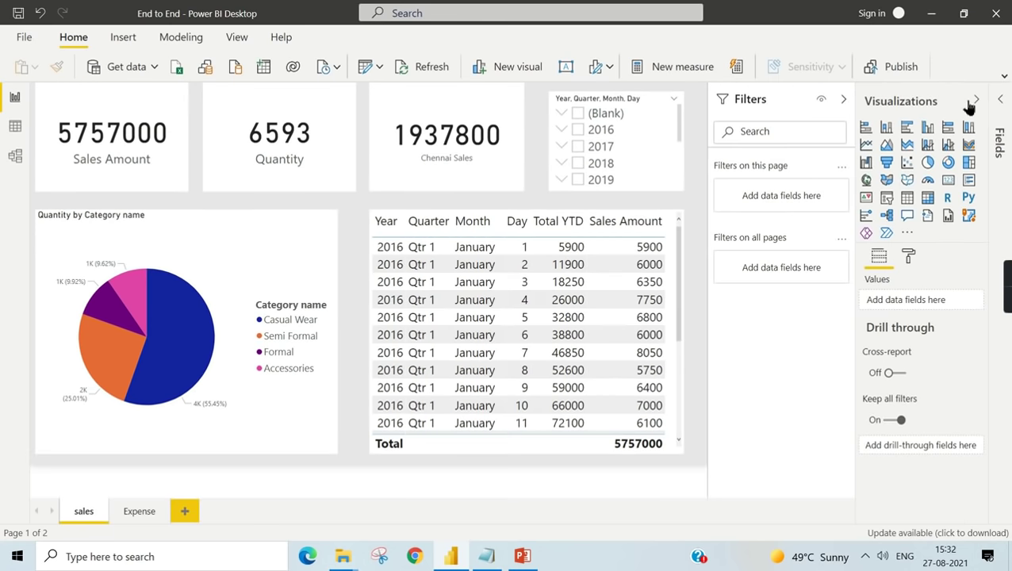
{"action": "left_click", "coordinate": [846, 99]}
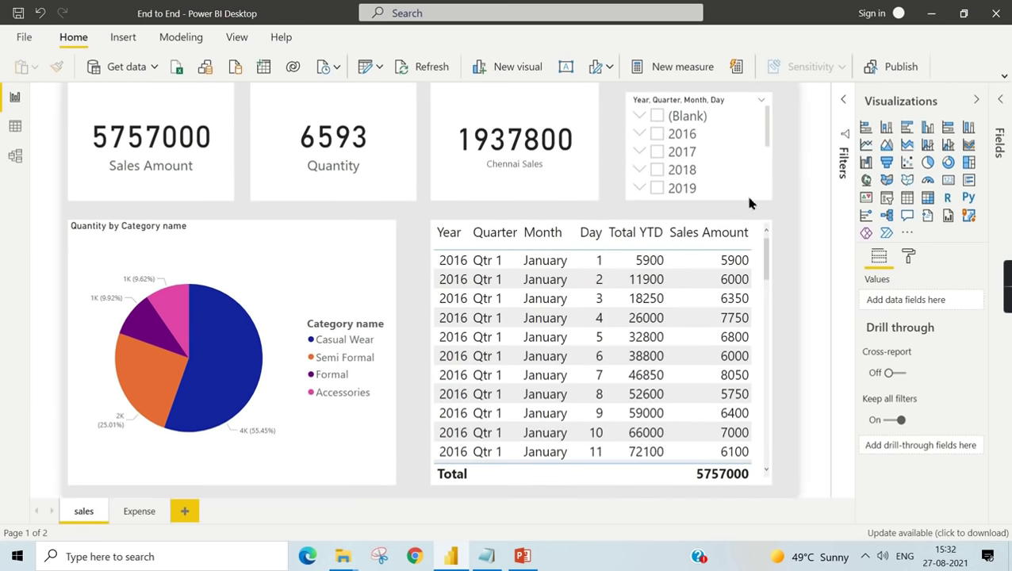
{"action": "left_click", "coordinate": [149, 161]}
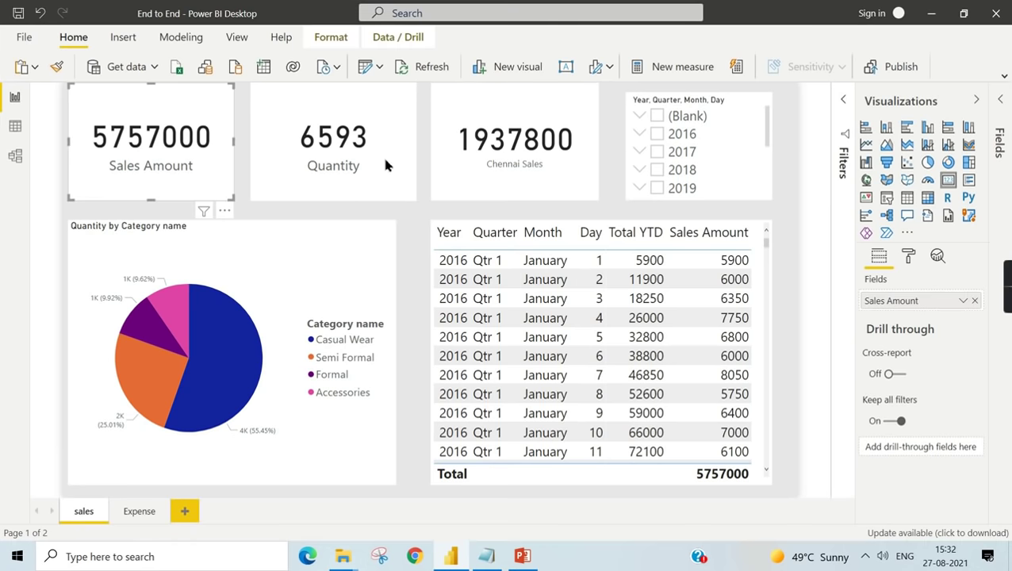
{"action": "left_click_drag", "start_coordinate": [234, 197], "coordinate": [215, 181]}
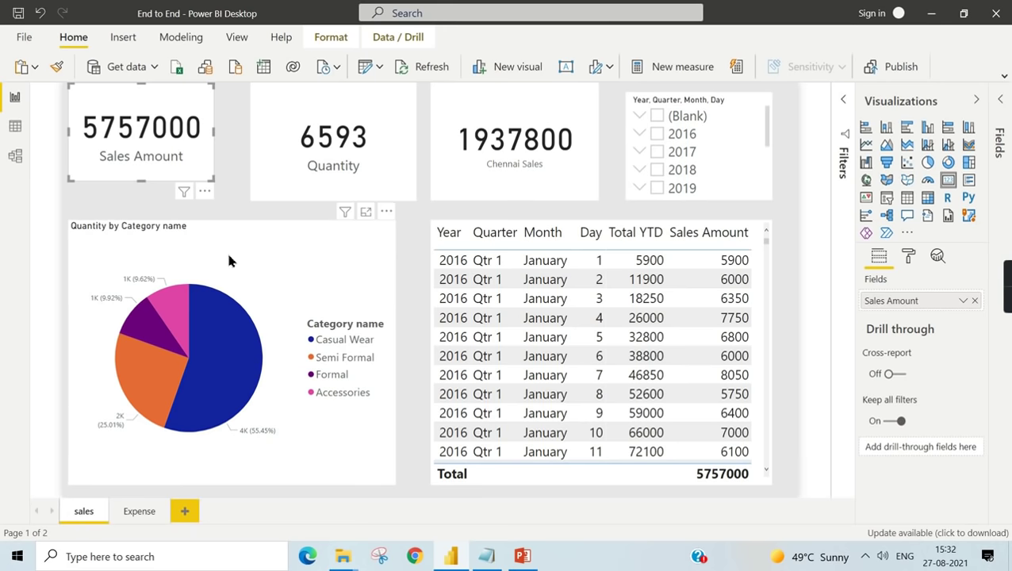
{"action": "left_click", "coordinate": [381, 226]}
Step: On a new page, build a multi-row card of Quantity and Total Sales by Location, then return
{"action": "left_click", "coordinate": [184, 511]}
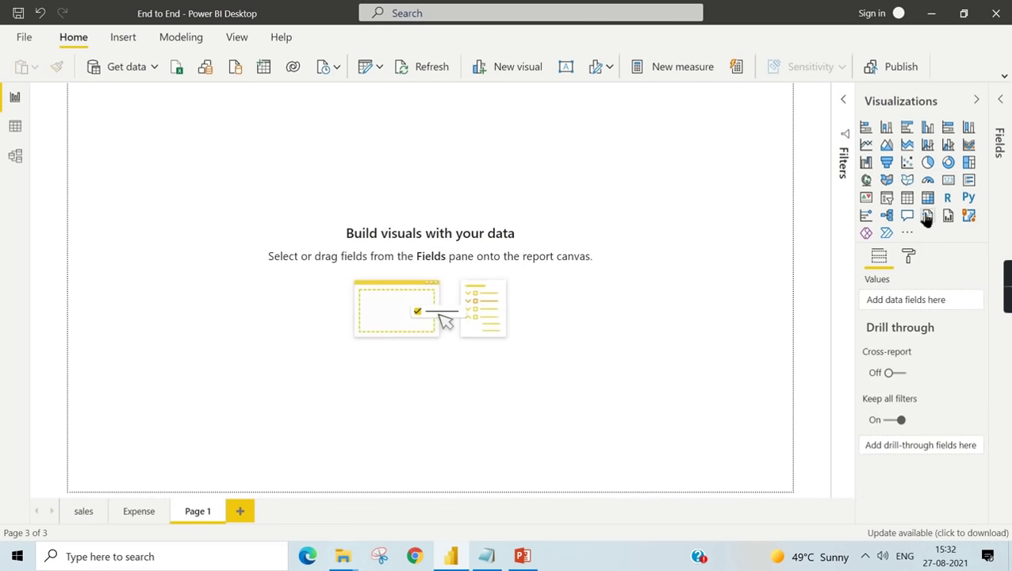
{"action": "left_click", "coordinate": [969, 181]}
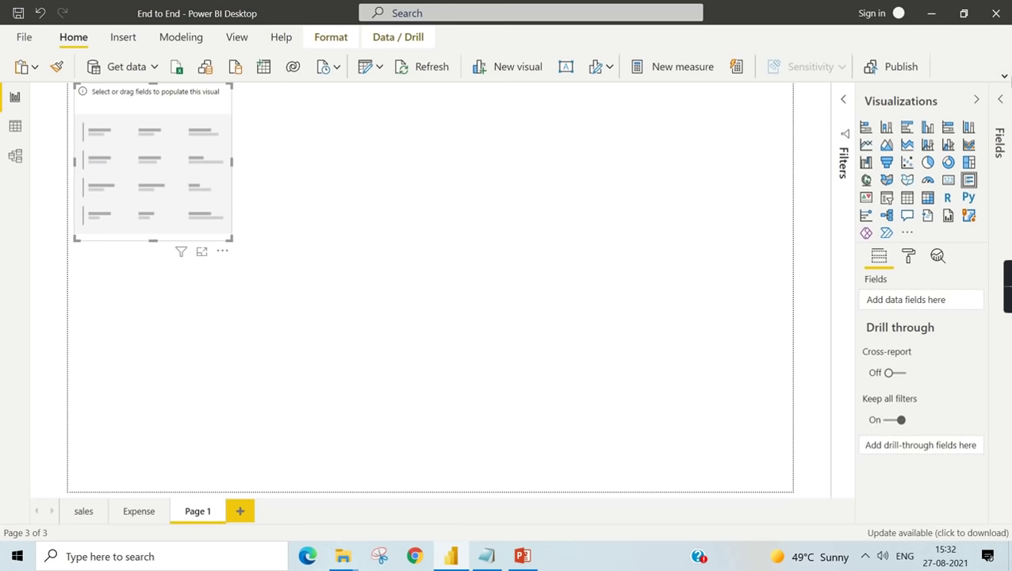
{"action": "left_click", "coordinate": [1004, 97]}
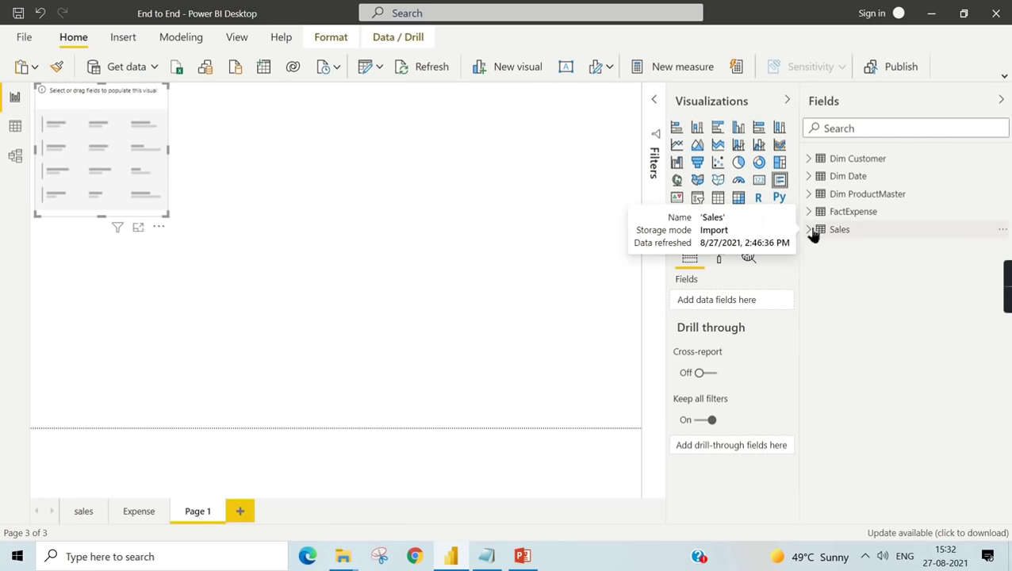
{"action": "left_click", "coordinate": [810, 229]}
{"action": "left_click", "coordinate": [831, 388]}
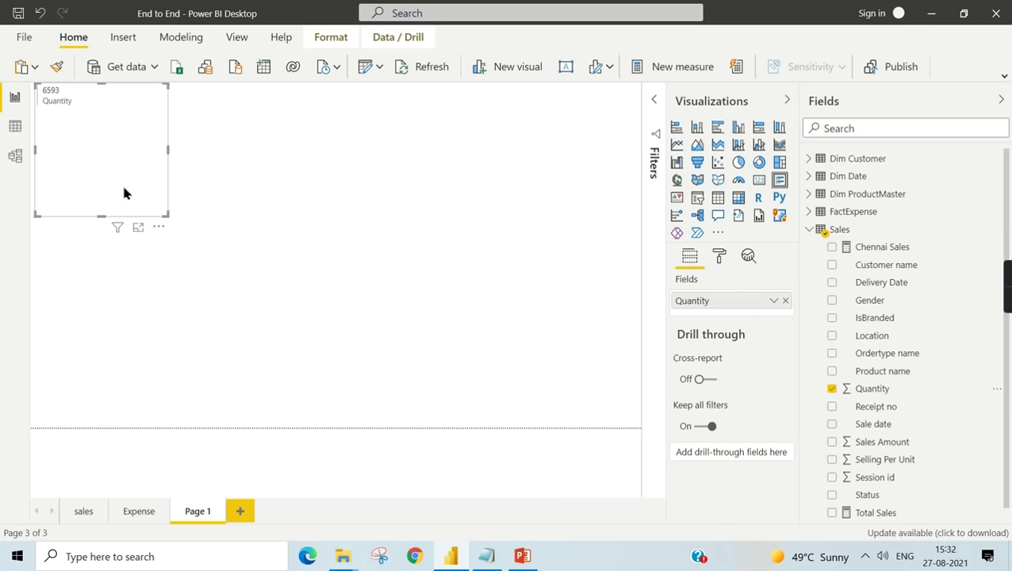
{"action": "left_click", "coordinate": [832, 512]}
{"action": "left_click_drag", "start_coordinate": [169, 219], "coordinate": [232, 221]}
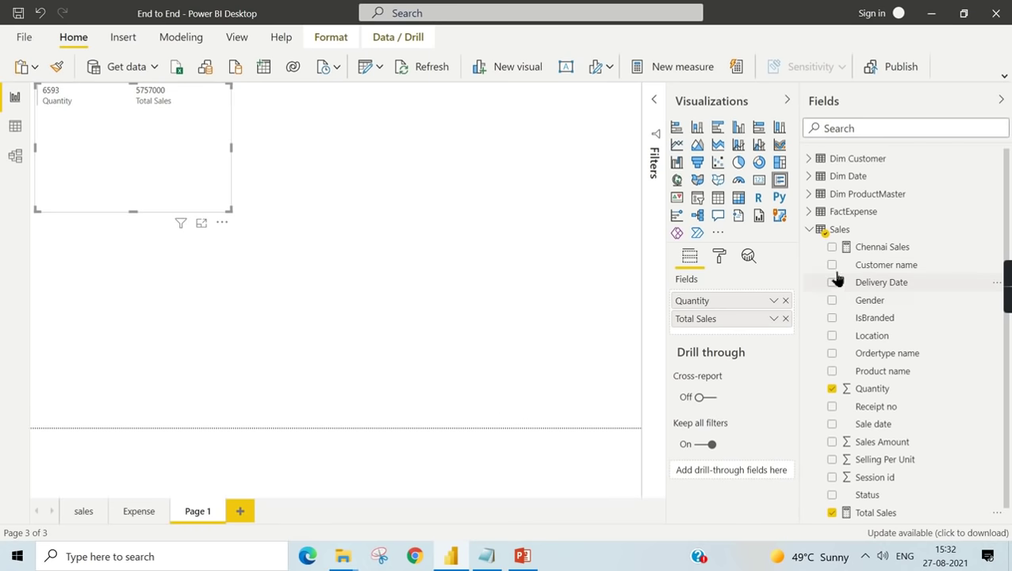
{"action": "left_click", "coordinate": [831, 335]}
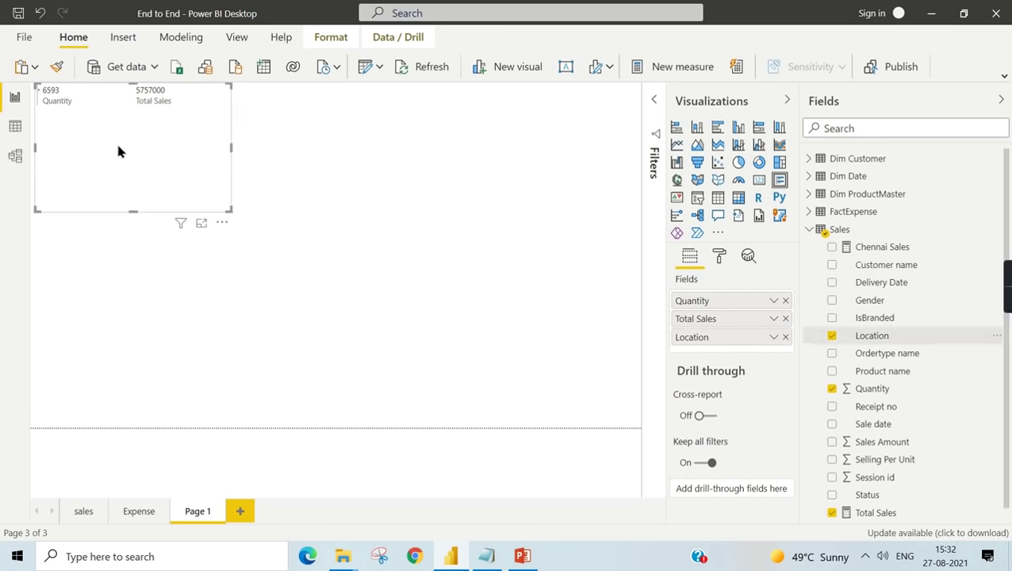
{"action": "left_click_drag", "start_coordinate": [232, 213], "coordinate": [299, 231]}
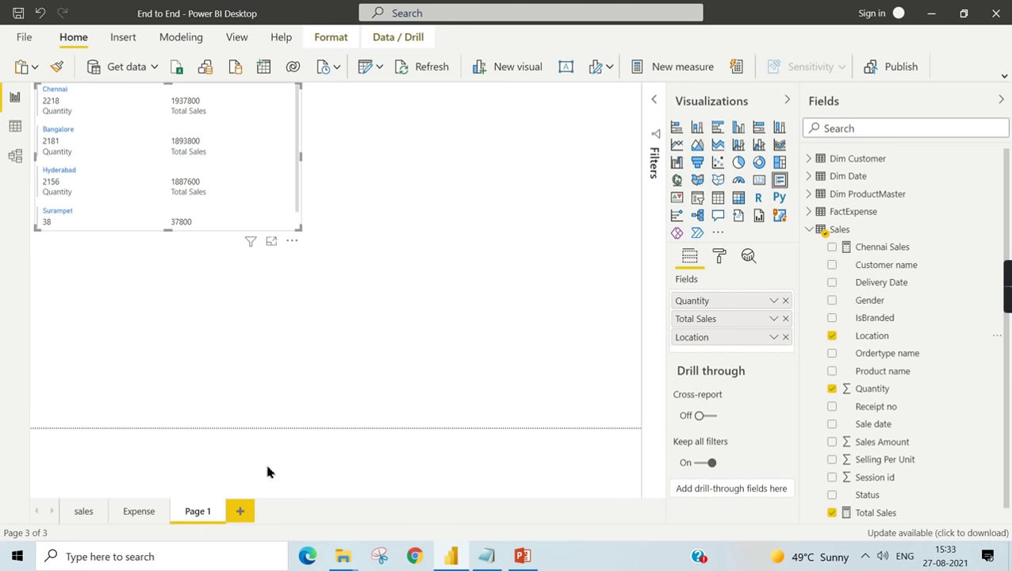
{"action": "left_click", "coordinate": [79, 512]}
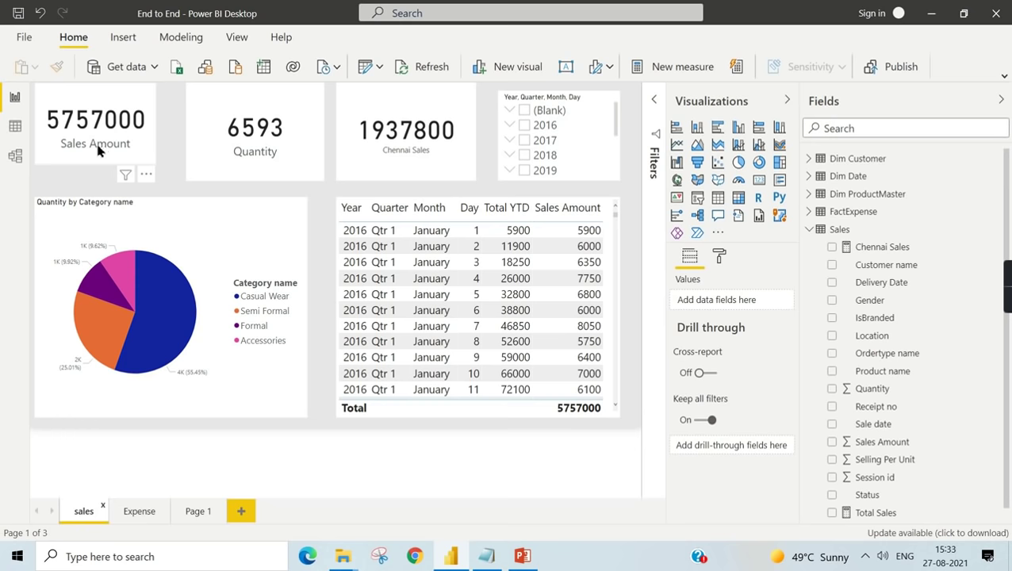
Step: Raise the Quantity by Category name pie chart's detail label text size to 13 pt
{"action": "left_click", "coordinate": [124, 149]}
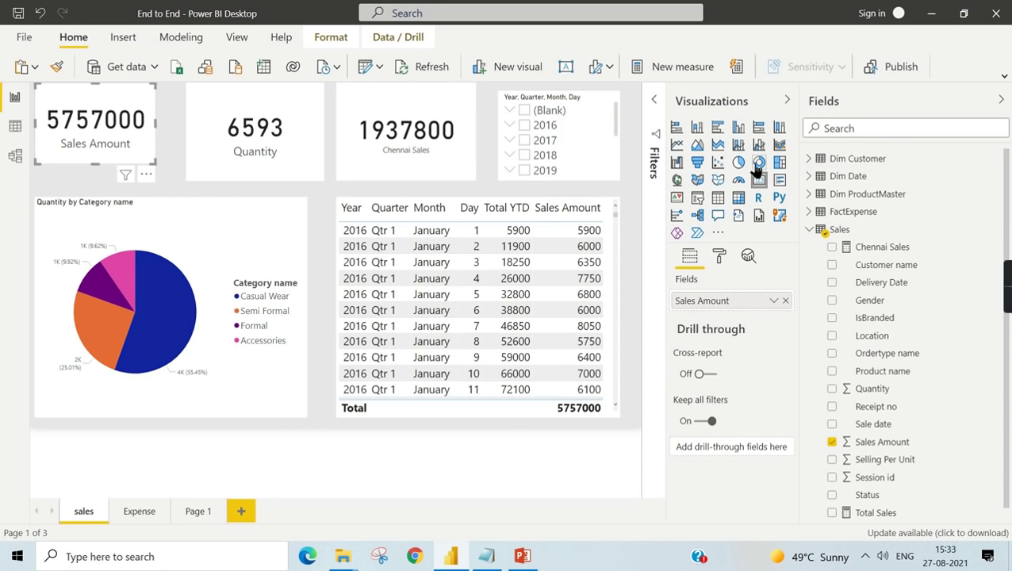
{"action": "left_click", "coordinate": [244, 219]}
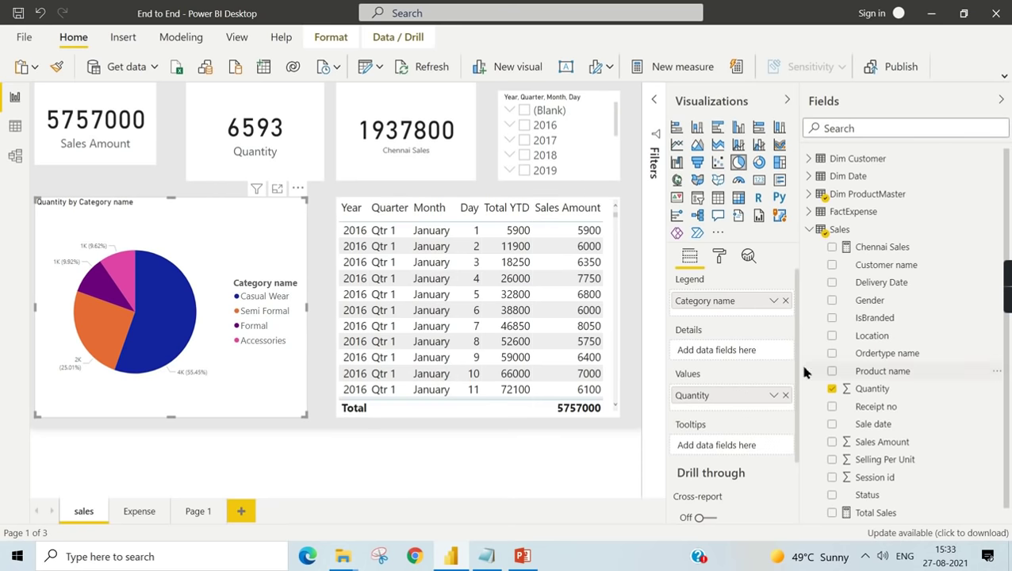
{"action": "left_click", "coordinate": [719, 255]}
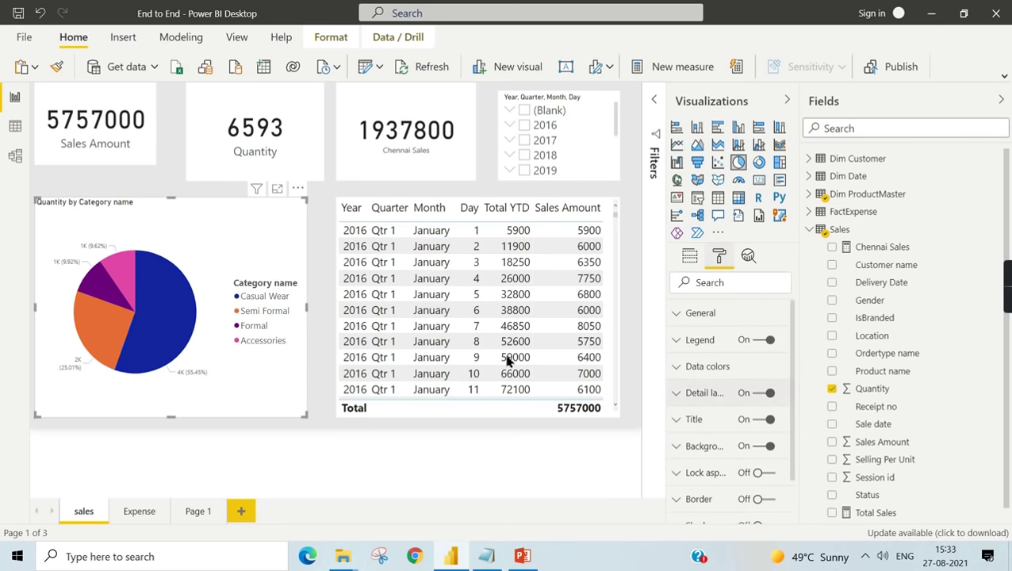
{"action": "left_click", "coordinate": [697, 393]}
{"action": "scroll", "coordinate": [744, 414], "scroll_direction": "down", "scroll_amount": 3}
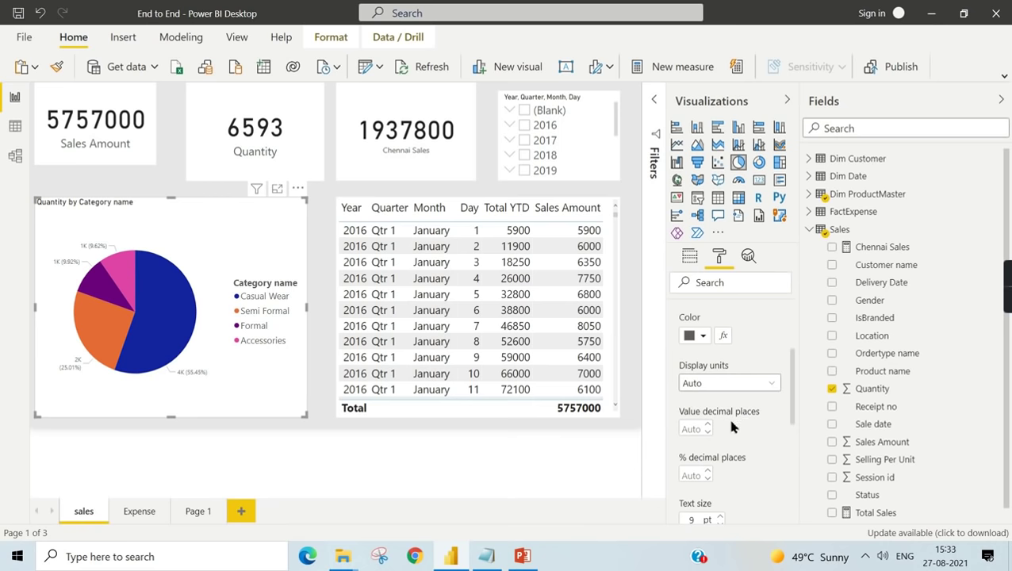
{"action": "left_click", "coordinate": [719, 516]}
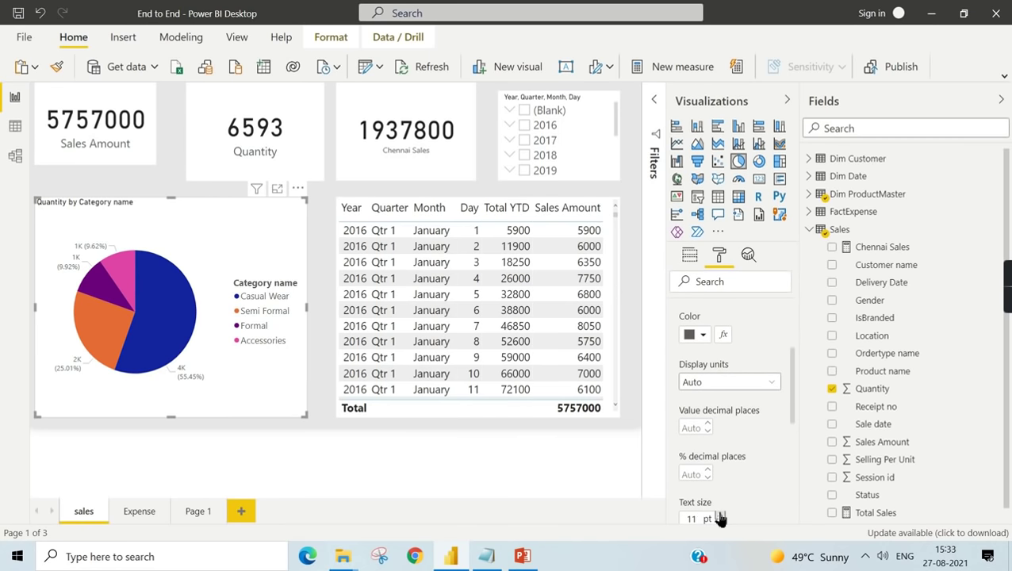
Step: Collapse the Visualizations and Fields panes to widen the report canvas
{"action": "left_click", "coordinate": [786, 100]}
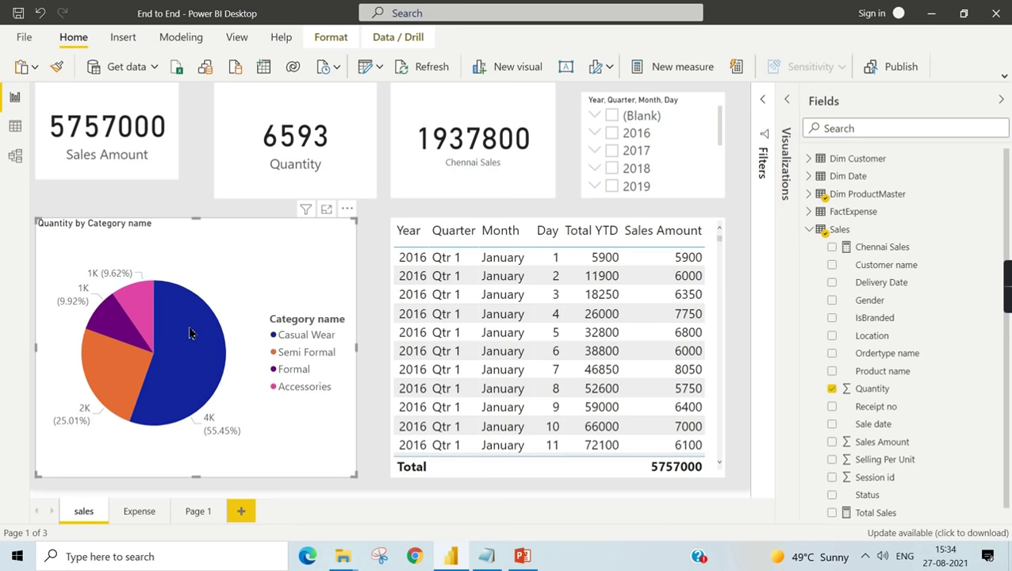
{"action": "mouse_move", "coordinate": [188, 333]}
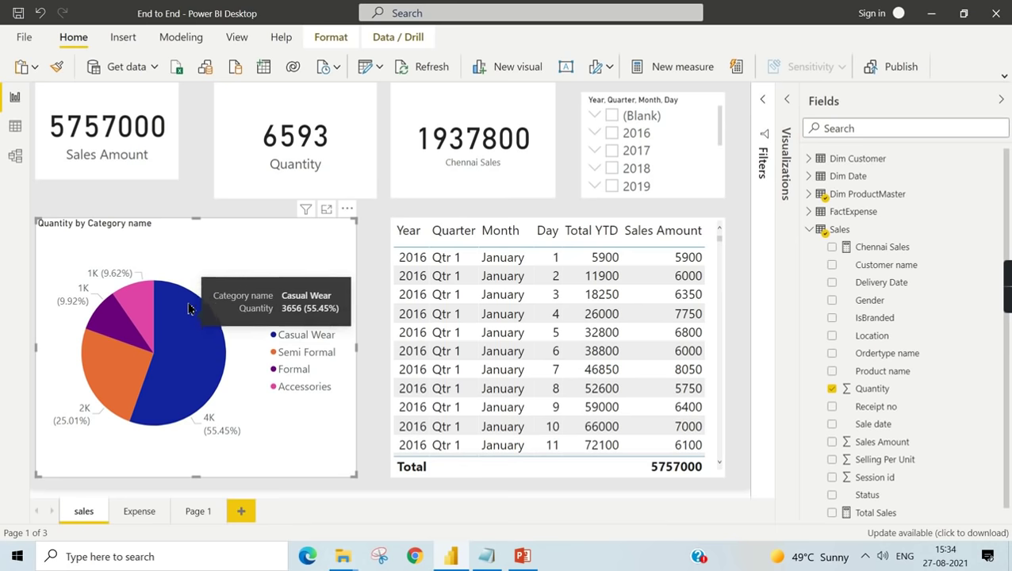
{"action": "mouse_move", "coordinate": [118, 426]}
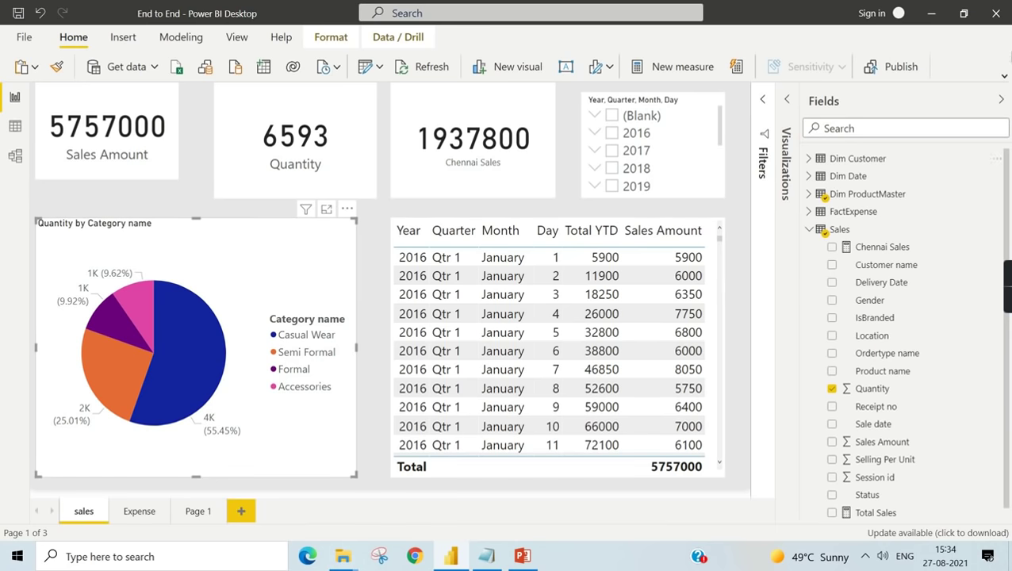
{"action": "left_click", "coordinate": [1001, 100]}
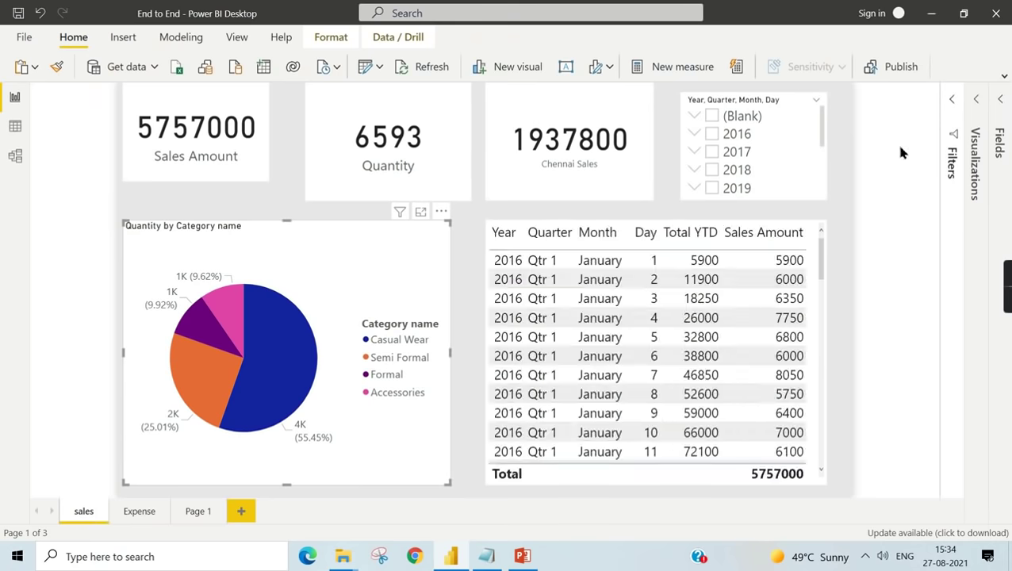
Step: Change the Quantity by Category name pie into a donut chart, then into a treemap
{"action": "left_click", "coordinate": [976, 101]}
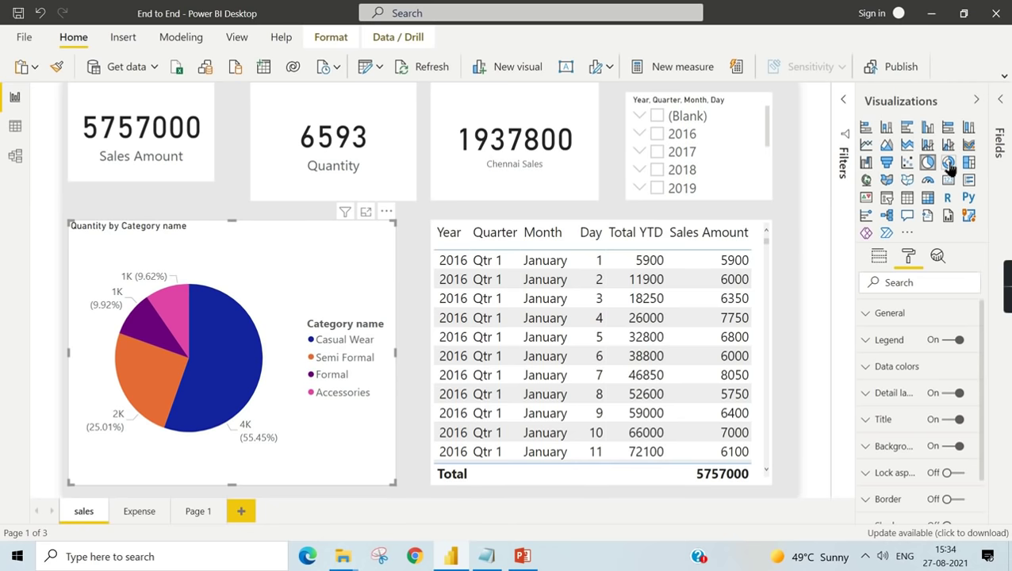
{"action": "left_click", "coordinate": [949, 163]}
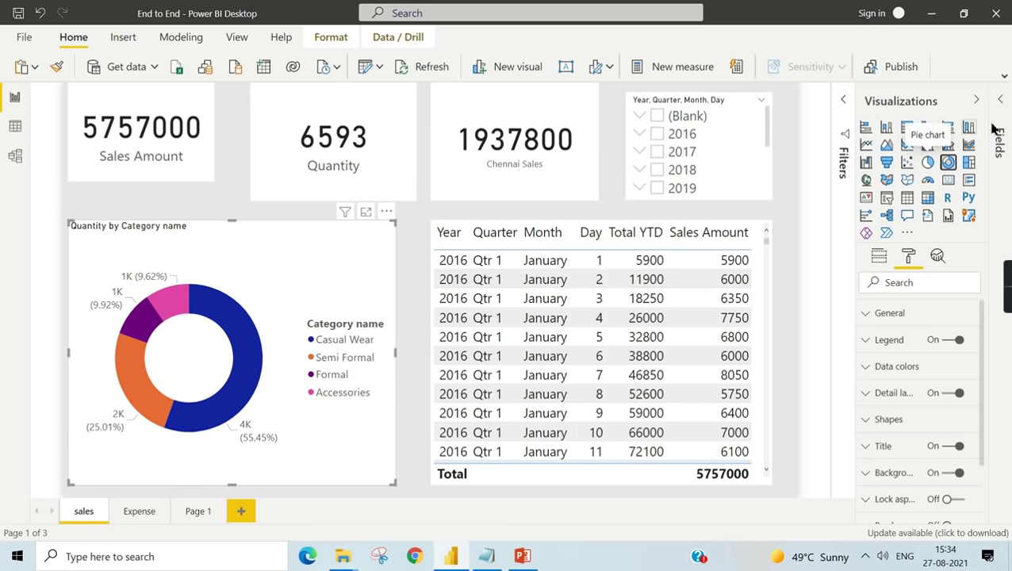
{"action": "left_click", "coordinate": [969, 163]}
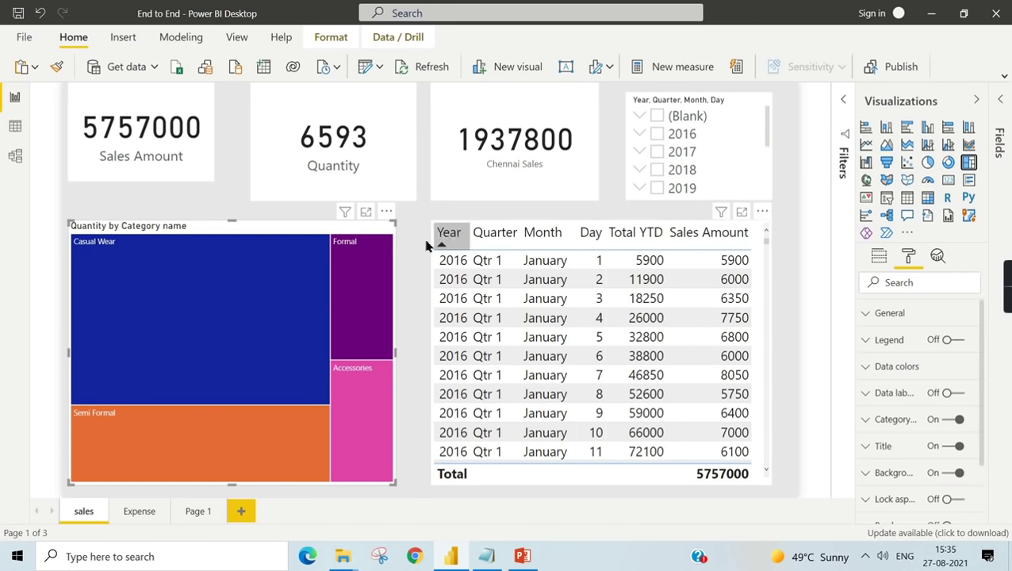
Step: Convert the Total YTD table into a stacked column chart, then show the Fields pane instead of Visualizations
{"action": "left_click", "coordinate": [546, 230]}
{"action": "left_click", "coordinate": [866, 144]}
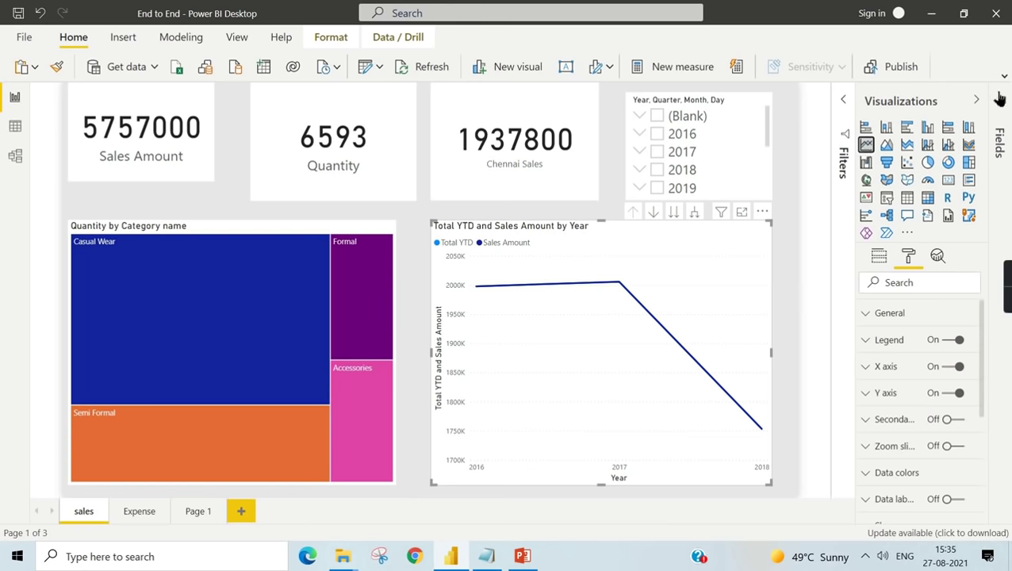
{"action": "left_click", "coordinate": [926, 131]}
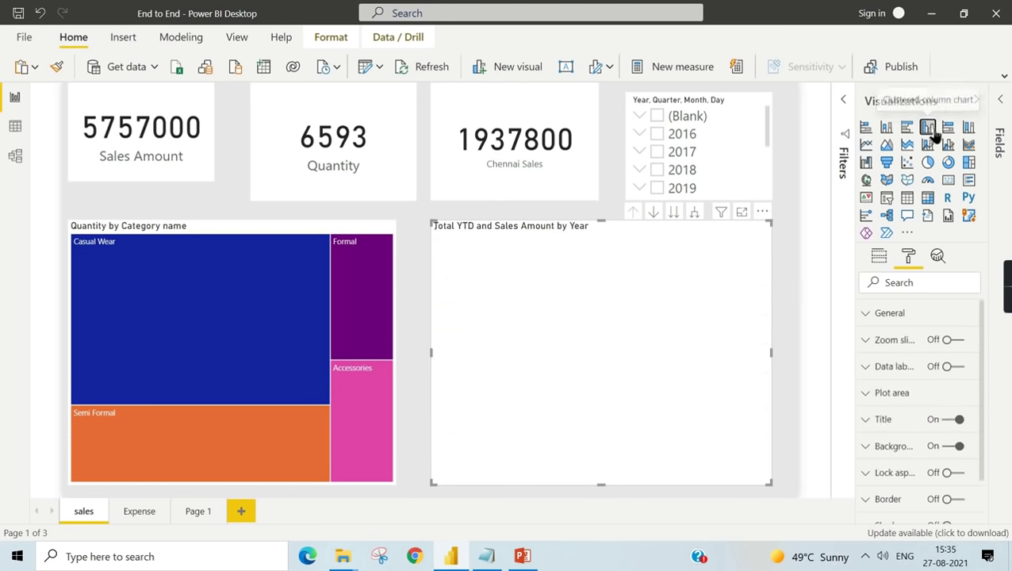
{"action": "left_click", "coordinate": [889, 130]}
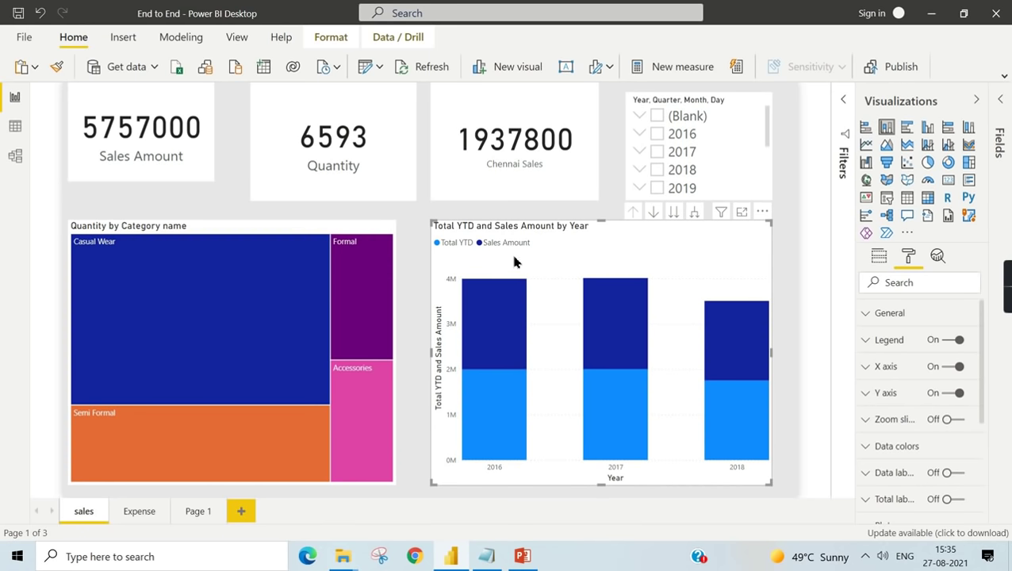
{"action": "left_click", "coordinate": [975, 99]}
{"action": "left_click", "coordinate": [998, 103]}
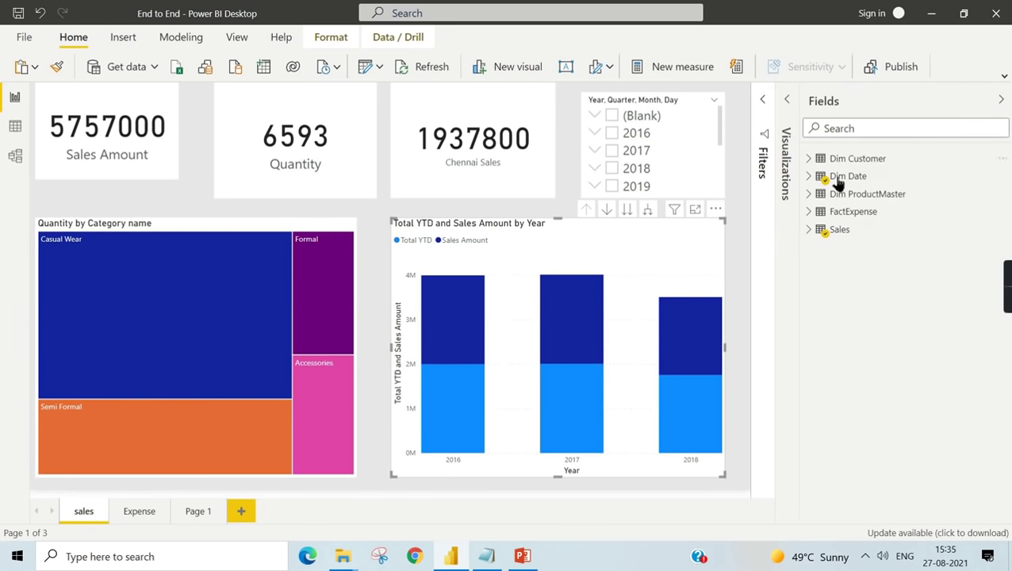
Step: Remove Total YTD from the column chart's values and add Gender as a breakdown
{"action": "left_click", "coordinate": [809, 229]}
{"action": "left_click", "coordinate": [832, 441]}
{"action": "left_click", "coordinate": [832, 442]}
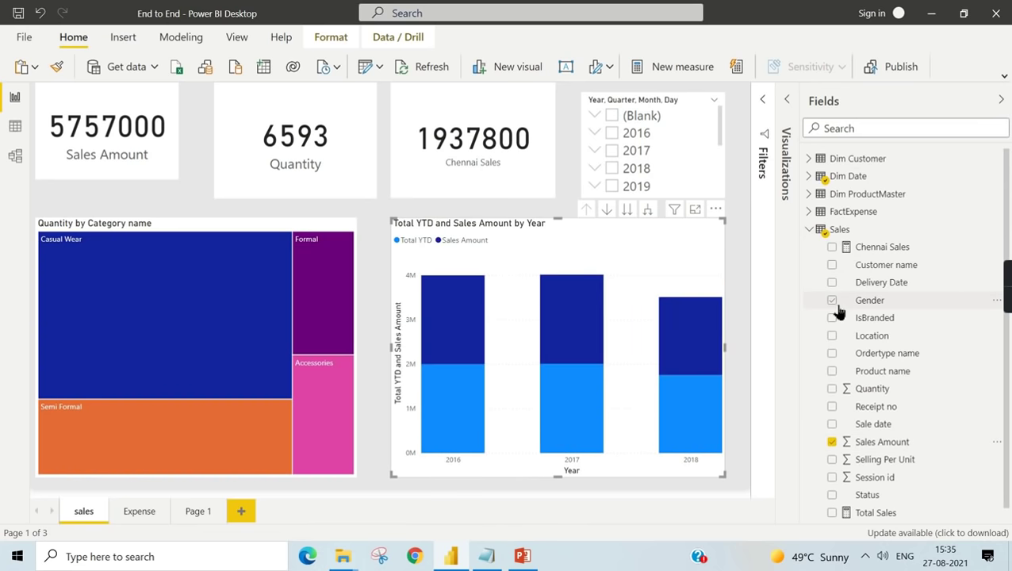
{"action": "left_click", "coordinate": [788, 102]}
{"action": "left_click", "coordinate": [687, 256]}
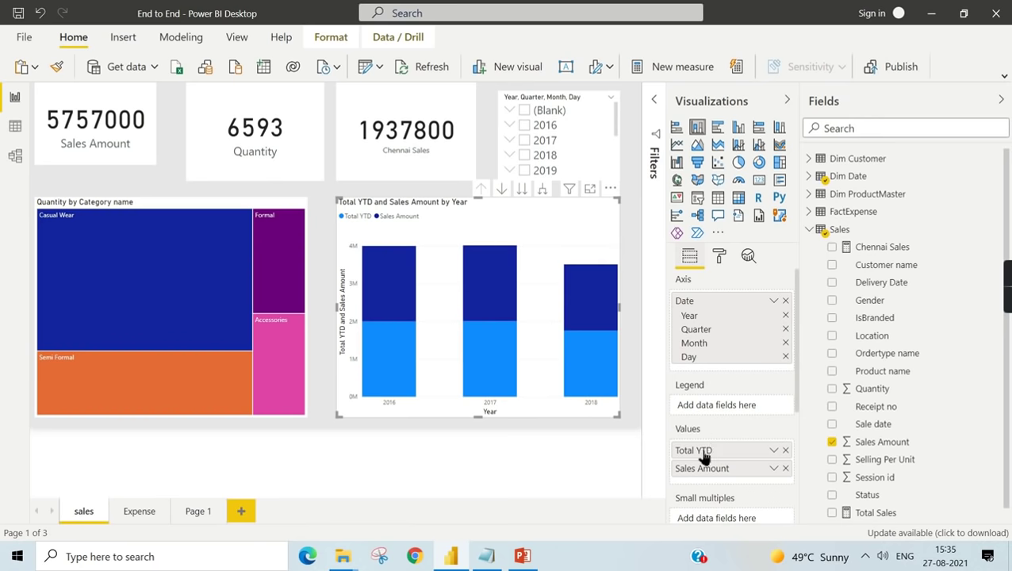
{"action": "left_click", "coordinate": [785, 450]}
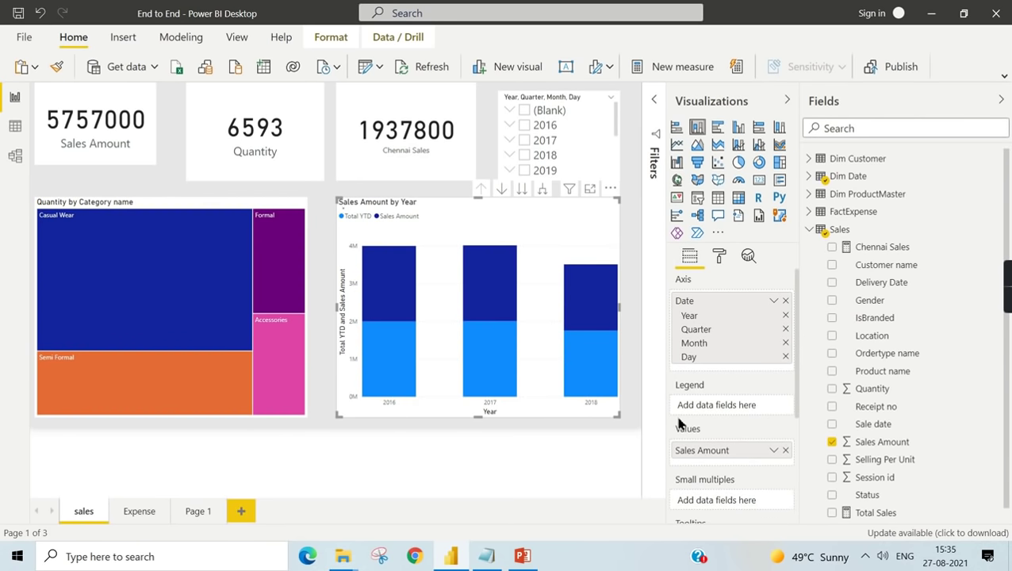
{"action": "left_click", "coordinate": [832, 299]}
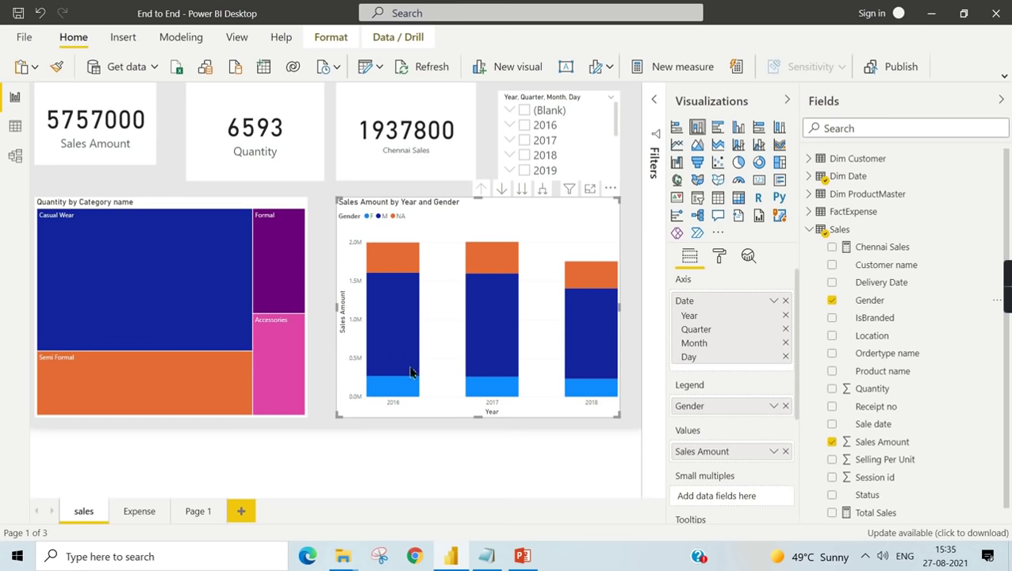
Step: Switch to a clustered column chart and remove the Gender breakdown from the legend
{"action": "left_click", "coordinate": [780, 96]}
{"action": "left_click", "coordinate": [997, 101]}
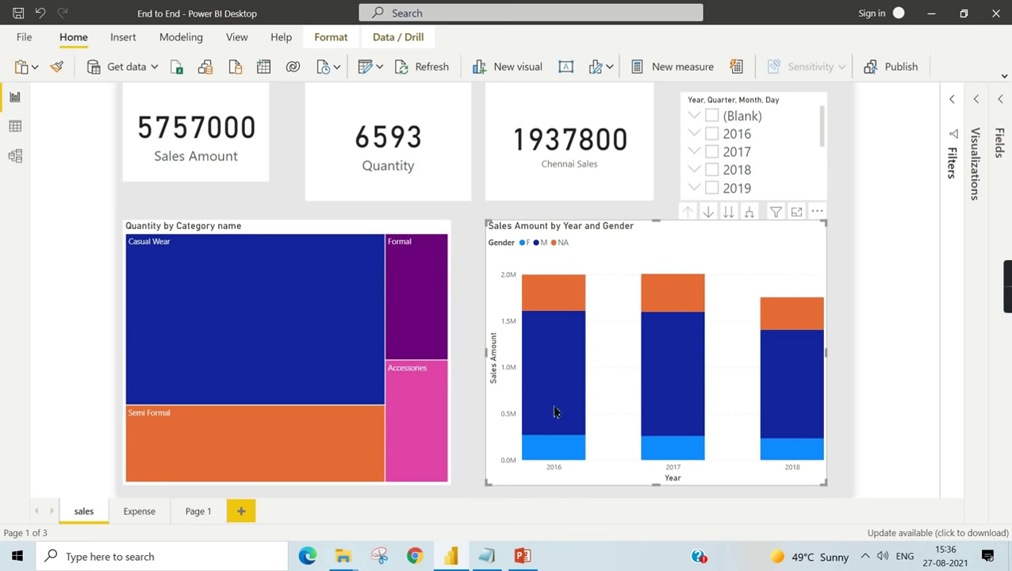
{"action": "left_click", "coordinate": [976, 99]}
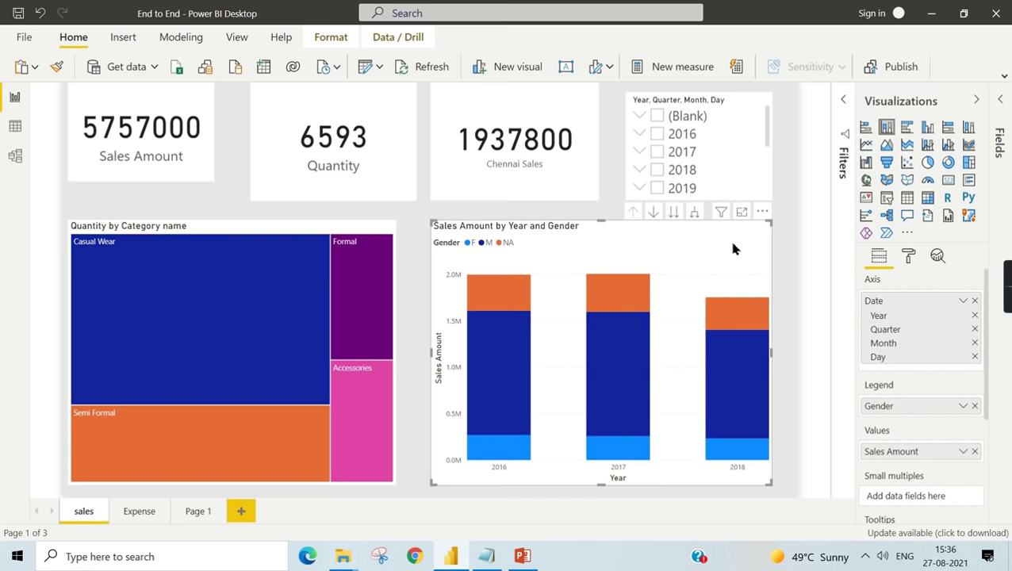
{"action": "left_click", "coordinate": [927, 127]}
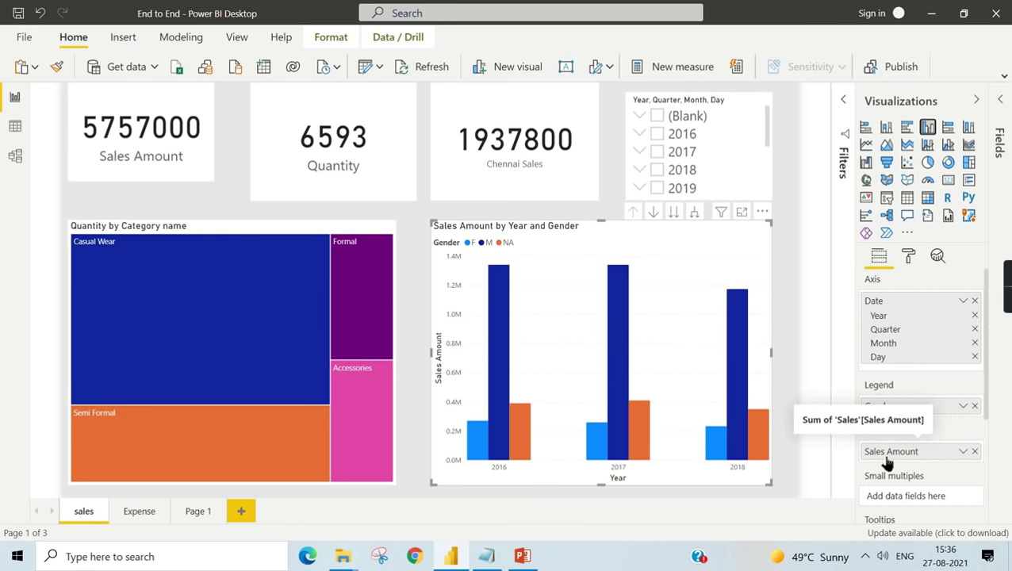
{"action": "left_click", "coordinate": [975, 407]}
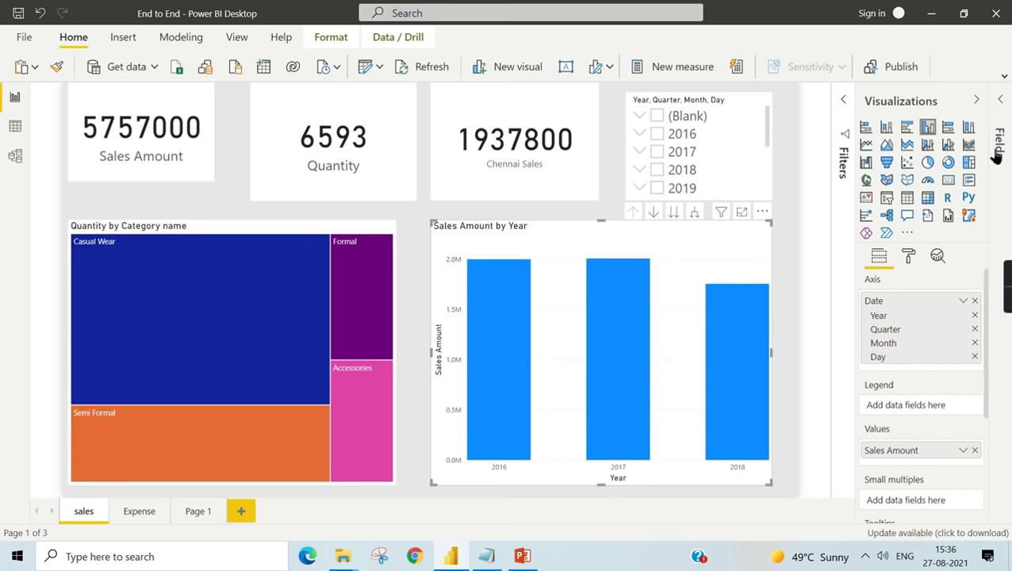
Step: Delete the Quantity by Category name treemap and move the Sales Amount by Year chart left
{"action": "left_click", "coordinate": [793, 242]}
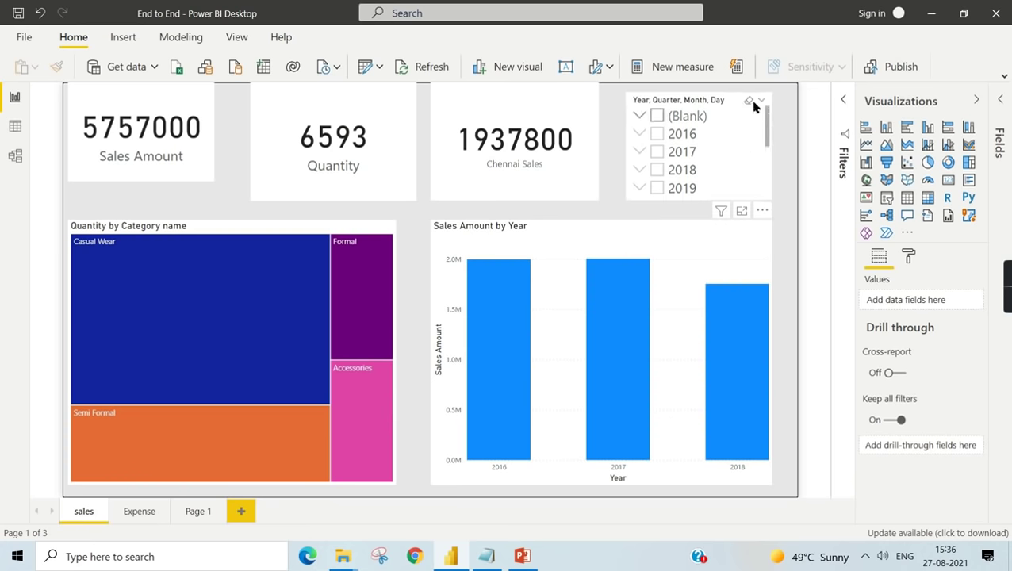
{"action": "left_click", "coordinate": [708, 101]}
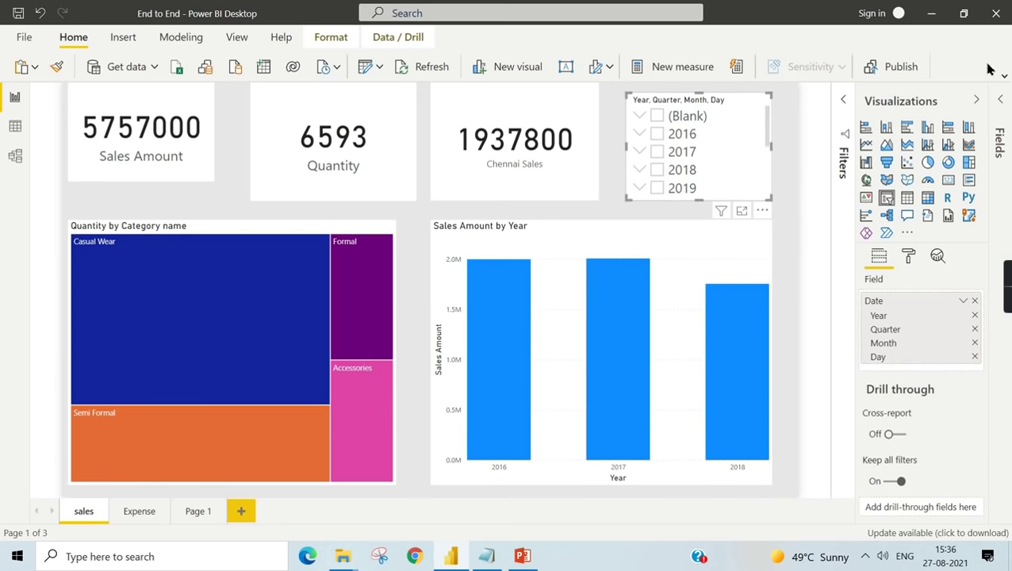
{"action": "left_click", "coordinate": [355, 232]}
{"action": "key", "text": "Delete"}
{"action": "left_click_drag", "start_coordinate": [546, 225], "coordinate": [208, 225]}
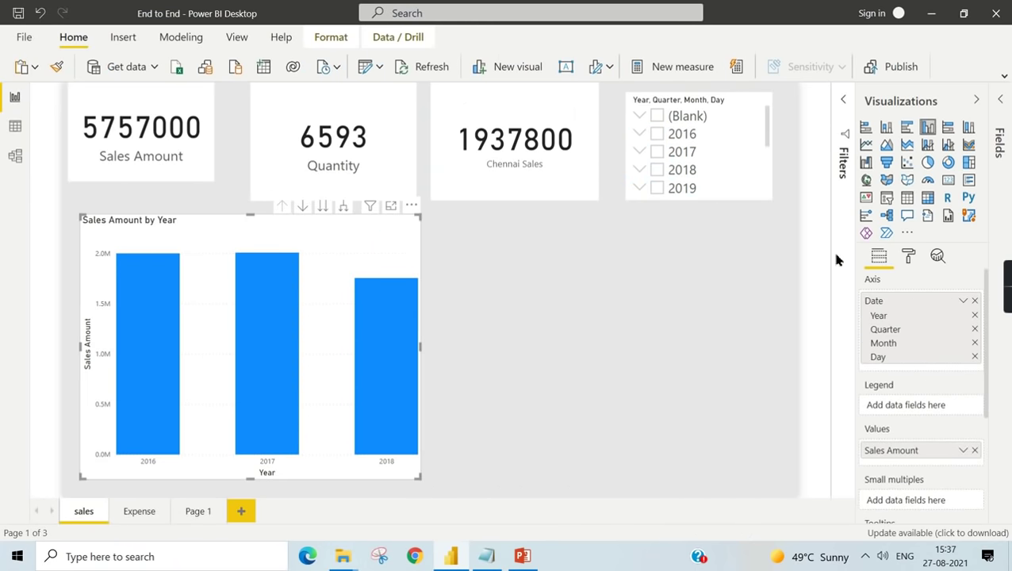
Step: Set the column chart's X-axis label text size to 12 pt
{"action": "left_click", "coordinate": [909, 257]}
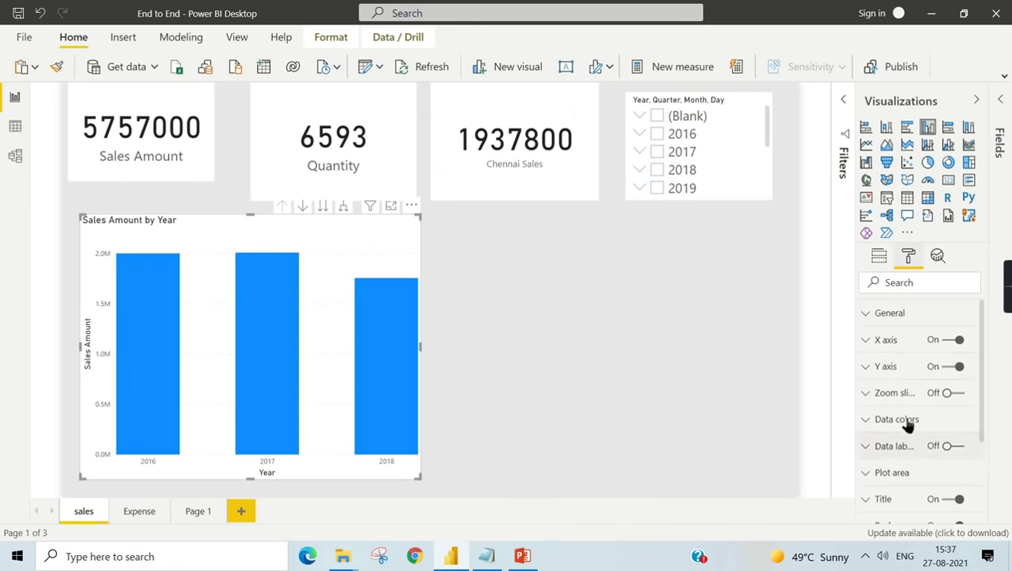
{"action": "left_click", "coordinate": [893, 342]}
{"action": "scroll", "coordinate": [920, 448], "scroll_direction": "down", "scroll_amount": 3}
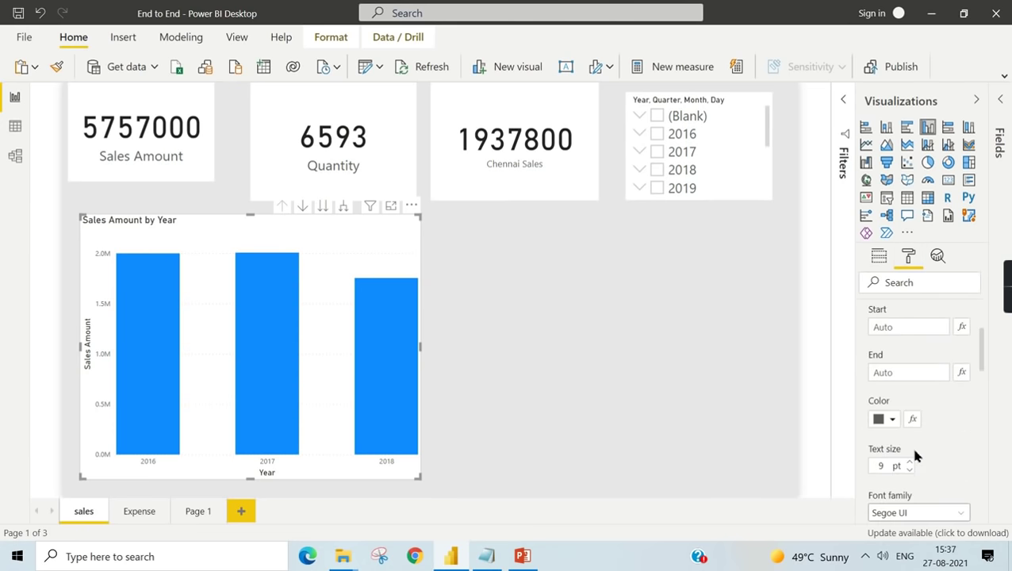
{"action": "left_click", "coordinate": [911, 462]}
{"action": "left_click", "coordinate": [910, 462]}
{"action": "left_click", "coordinate": [911, 462]}
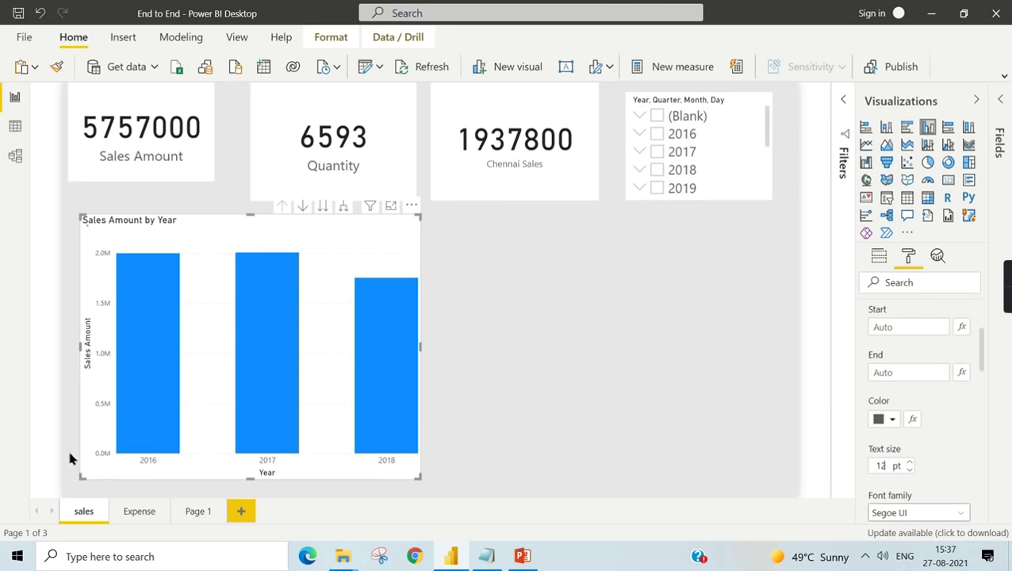
{"action": "scroll", "coordinate": [952, 397], "scroll_direction": "up", "scroll_amount": 3}
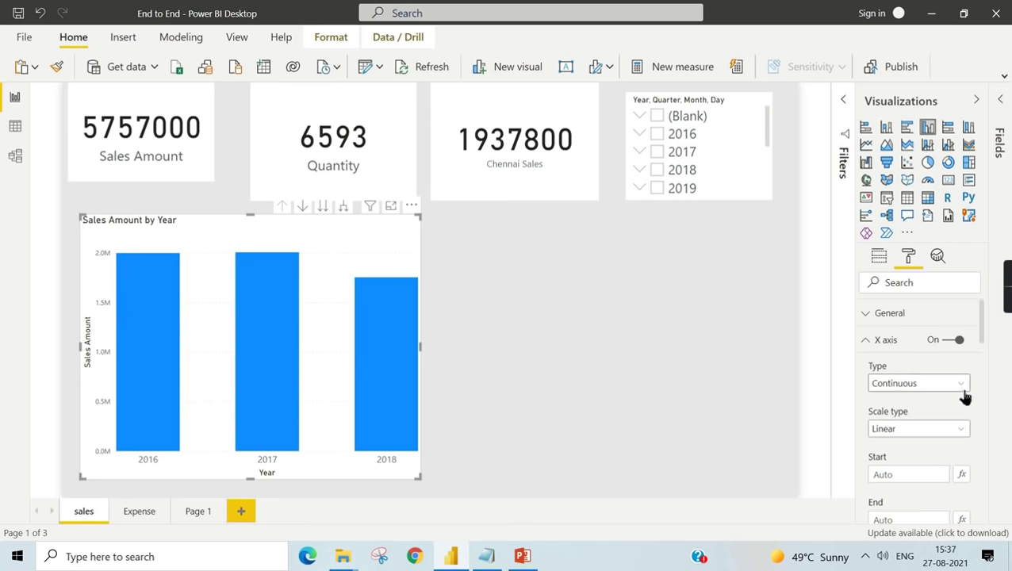
{"action": "left_click", "coordinate": [901, 344]}
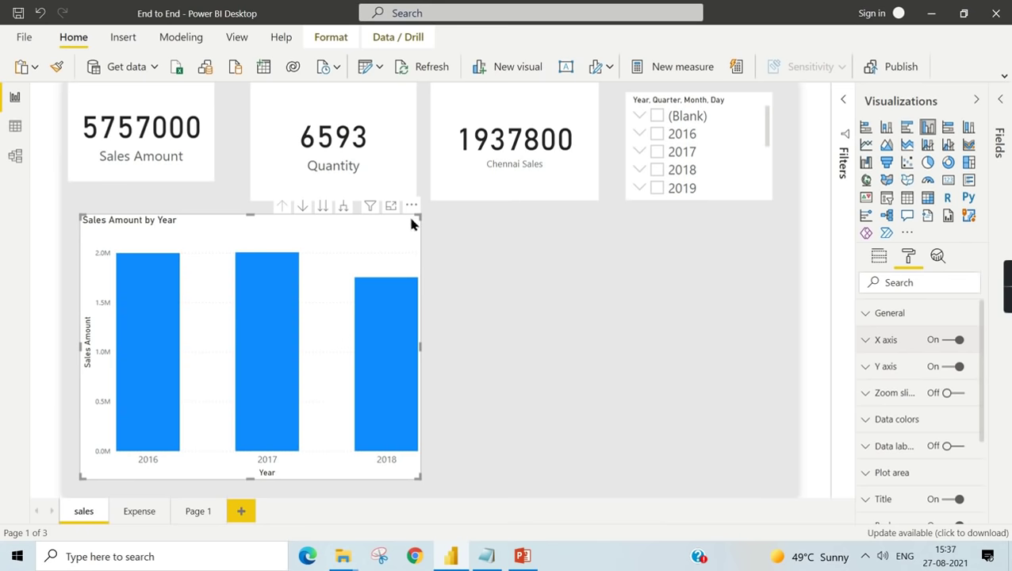
Step: Reshape the Sales Amount by Year chart and drill the 2017 column down into its quarters
{"action": "left_click_drag", "start_coordinate": [419, 214], "coordinate": [432, 232]}
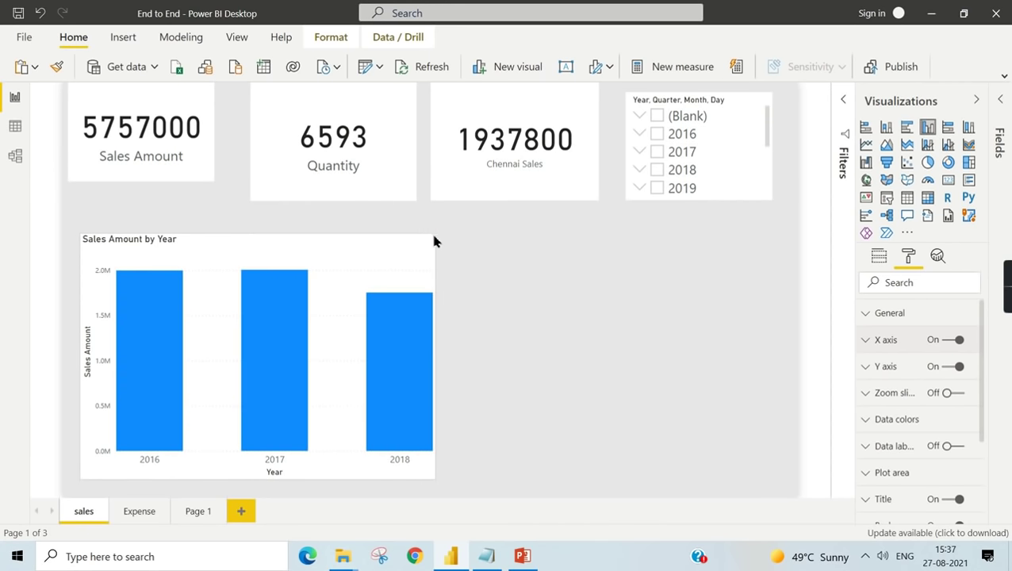
{"action": "left_click", "coordinate": [880, 258]}
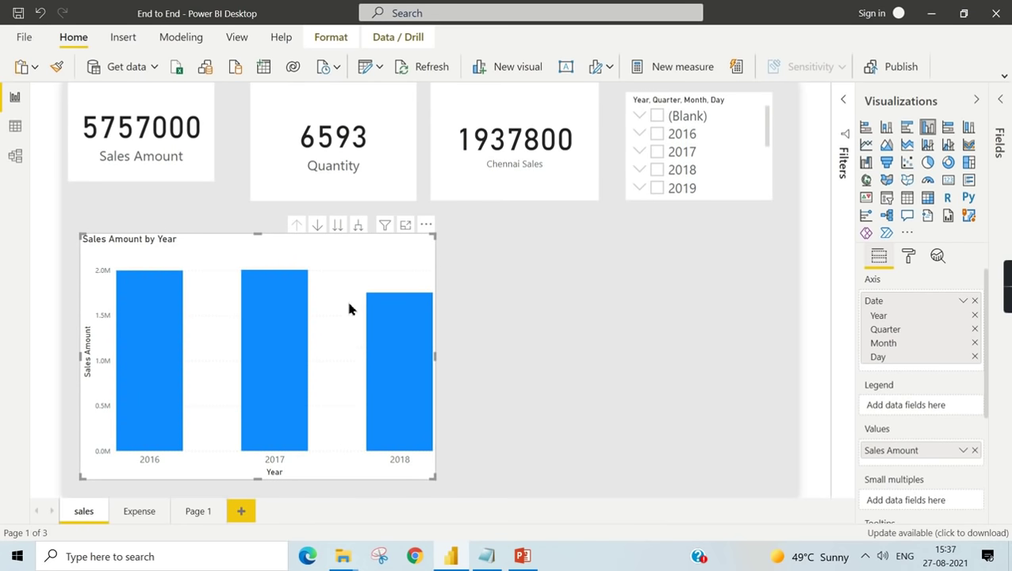
{"action": "right_click", "coordinate": [268, 314]}
{"action": "left_click", "coordinate": [287, 314]}
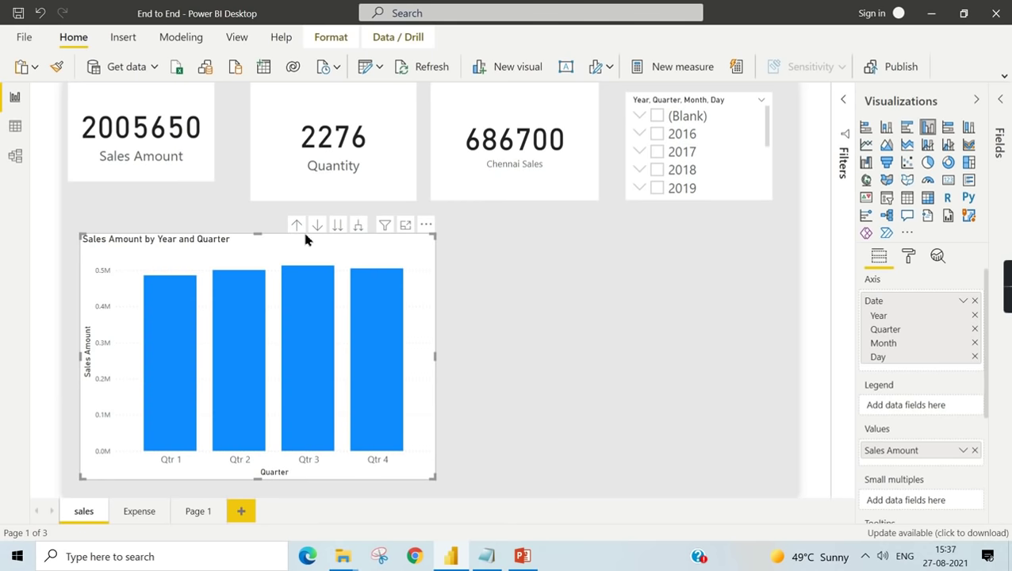
Step: Build a widened clustered column chart of Quantity by Category name, with product Name as the drill-down level
{"action": "left_click", "coordinate": [607, 280]}
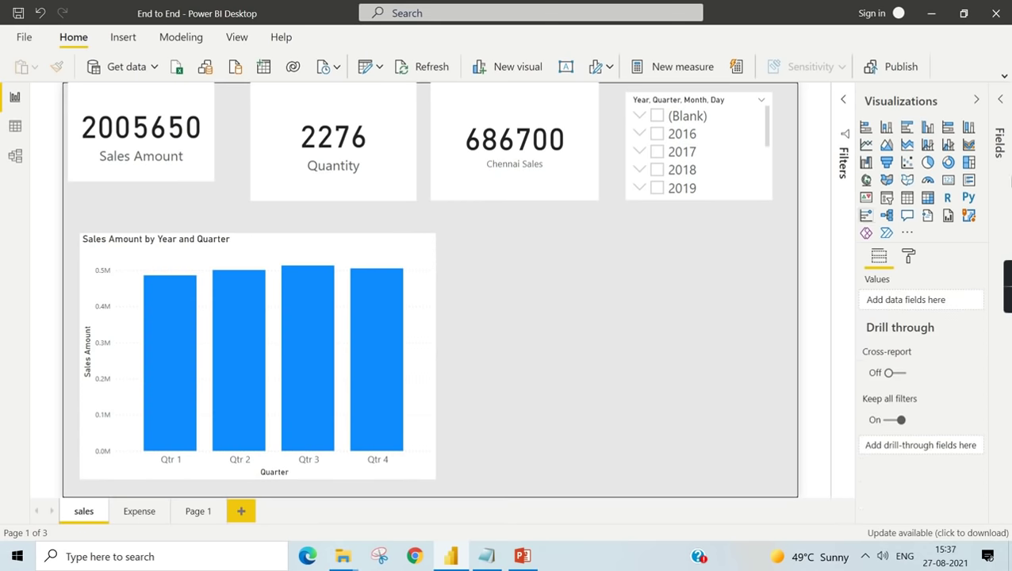
{"action": "left_click", "coordinate": [1000, 99]}
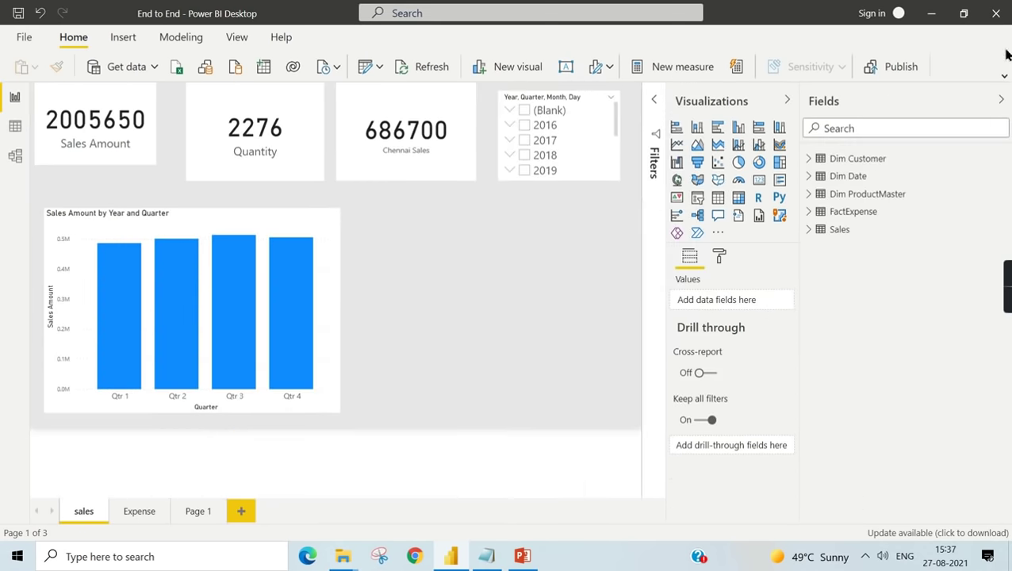
{"action": "left_click", "coordinate": [810, 194]}
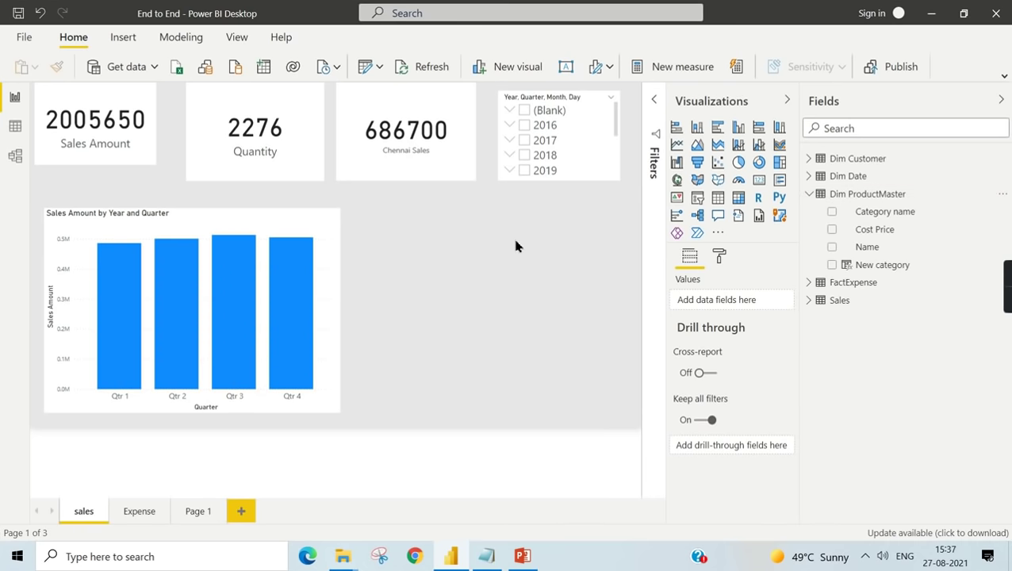
{"action": "left_click", "coordinate": [832, 212]}
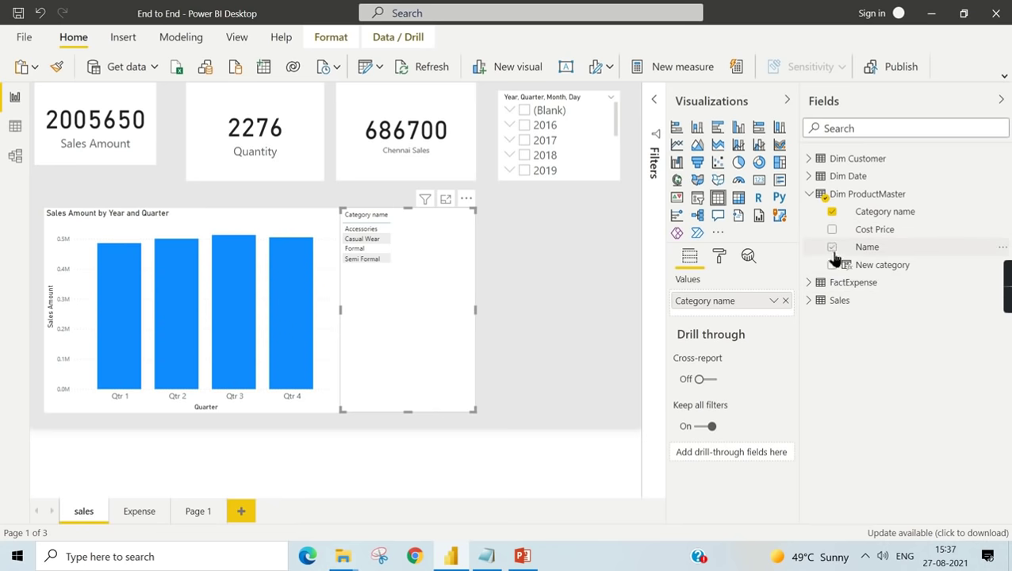
{"action": "left_click", "coordinate": [831, 248]}
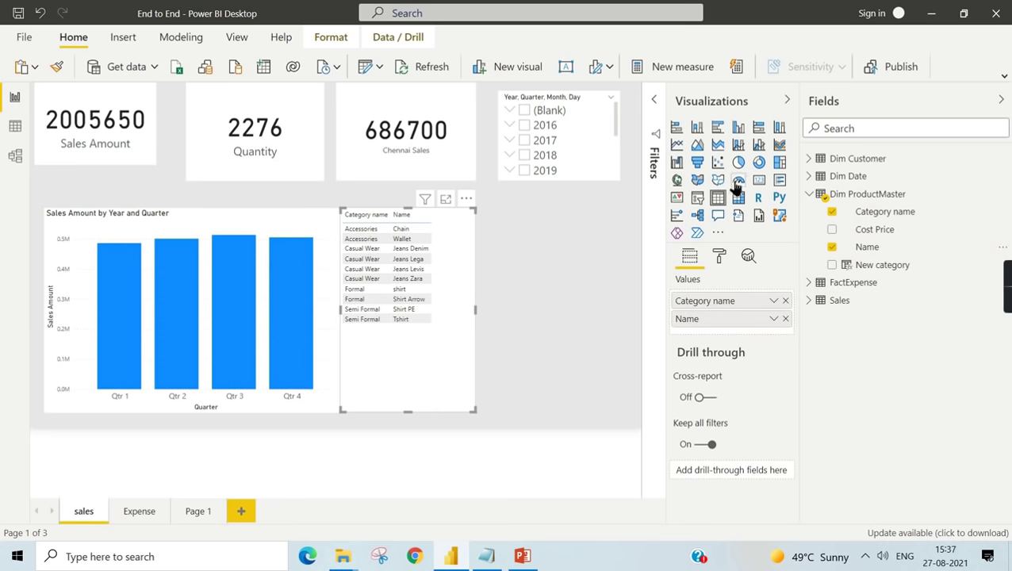
{"action": "left_click", "coordinate": [738, 127]}
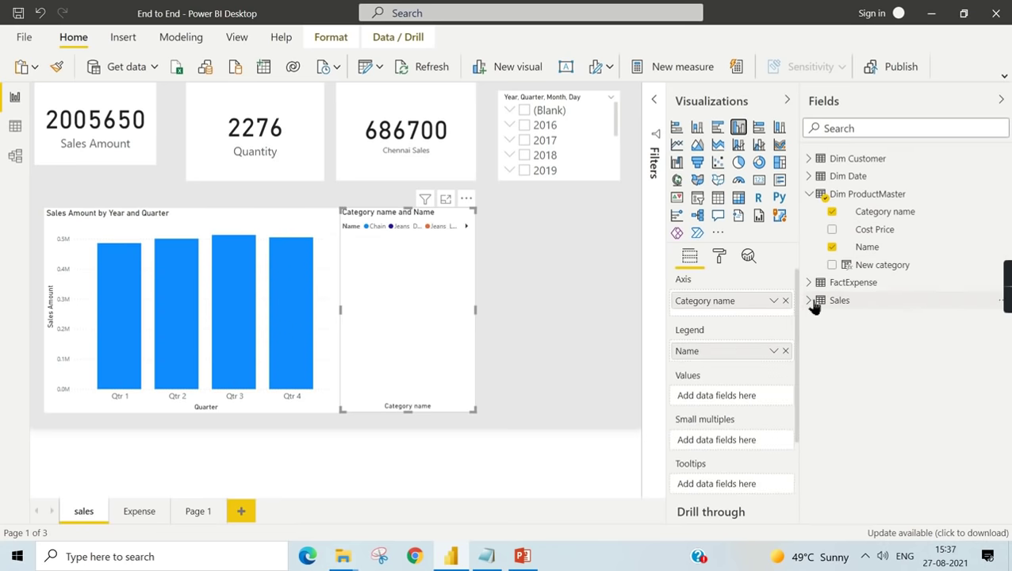
{"action": "left_click", "coordinate": [811, 301]}
{"action": "left_click_drag", "start_coordinate": [704, 352], "coordinate": [730, 315]}
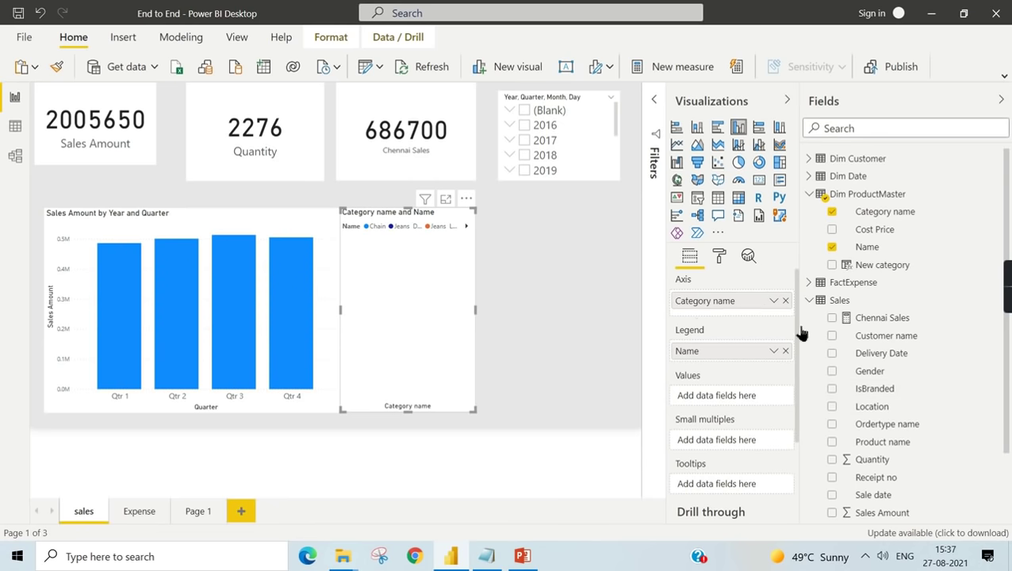
{"action": "left_click", "coordinate": [831, 460]}
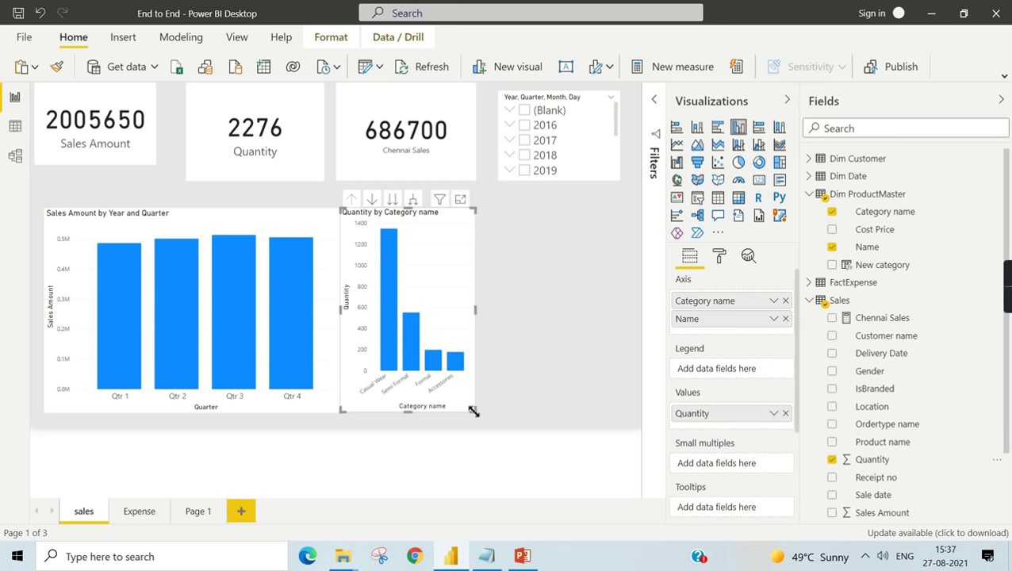
{"action": "left_click_drag", "start_coordinate": [474, 411], "coordinate": [606, 406]}
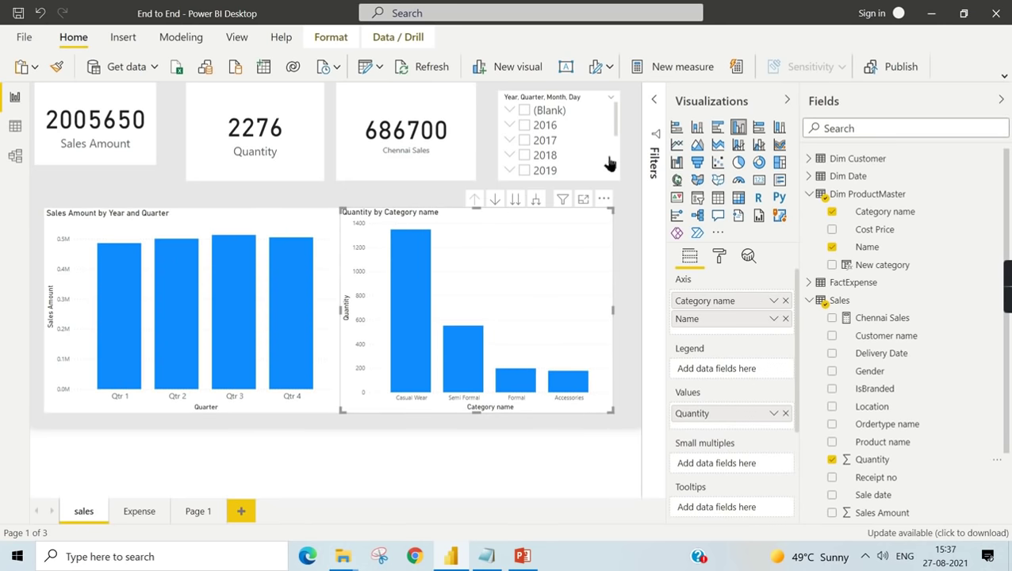
Step: Expand the sales chart to months and Format Paint its style onto the Quantity chart
{"action": "left_click", "coordinate": [787, 101]}
{"action": "left_click", "coordinate": [318, 223]}
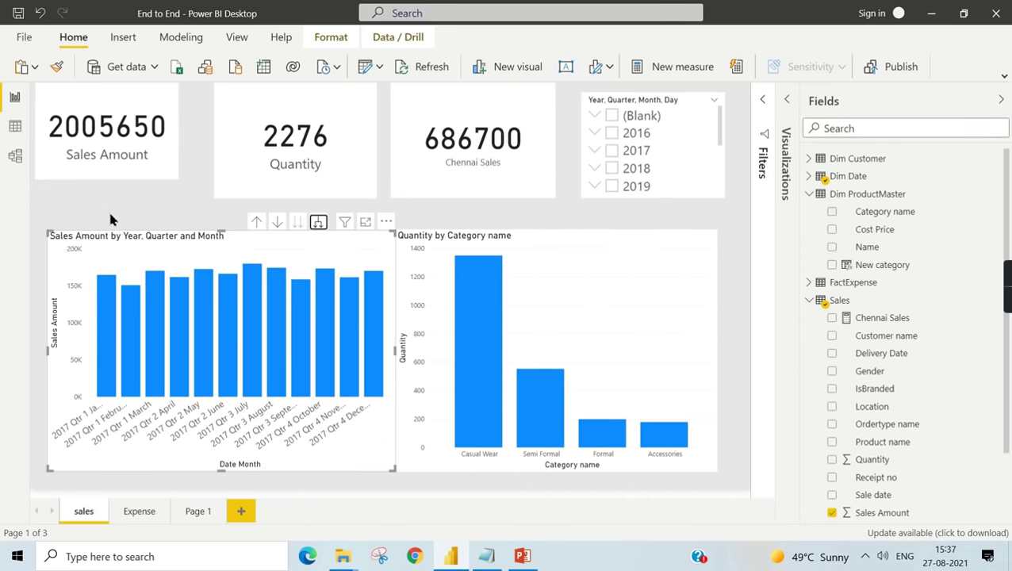
{"action": "left_click", "coordinate": [56, 66]}
{"action": "left_click", "coordinate": [574, 249]}
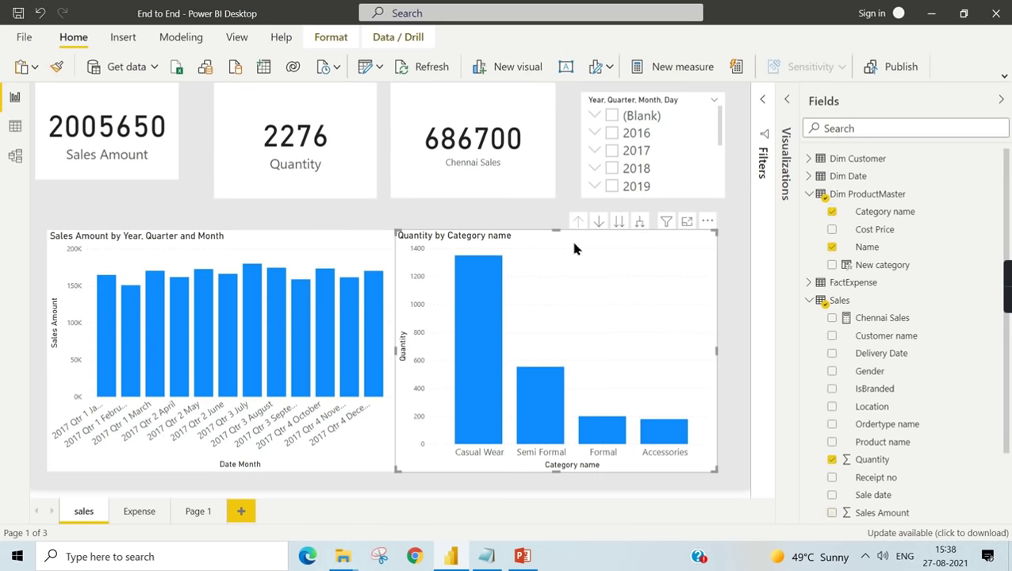
{"action": "mouse_move", "coordinate": [571, 244]}
{"action": "left_mouse_down"}
{"action": "mouse_move", "coordinate": [589, 238]}
{"action": "mouse_move", "coordinate": [582, 233]}
{"action": "left_mouse_up"}
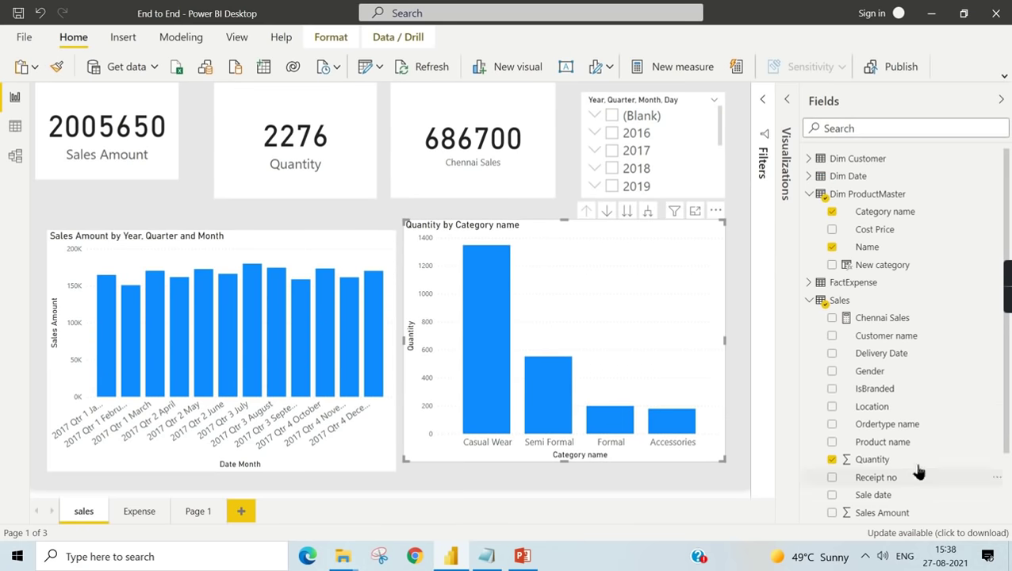
{"action": "mouse_move", "coordinate": [495, 355]}
{"action": "left_click", "coordinate": [1000, 100]}
{"action": "left_click", "coordinate": [975, 100]}
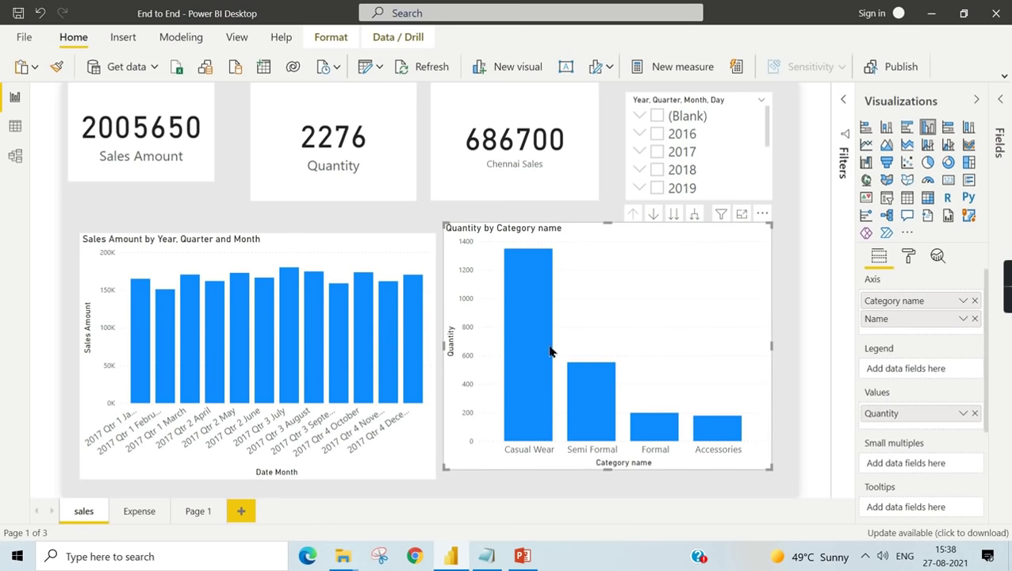
Step: Drill into Casual Wear and Formal products, back up each time, and enlarge the chart slightly
{"action": "right_click", "coordinate": [520, 296]}
{"action": "left_click", "coordinate": [541, 293]}
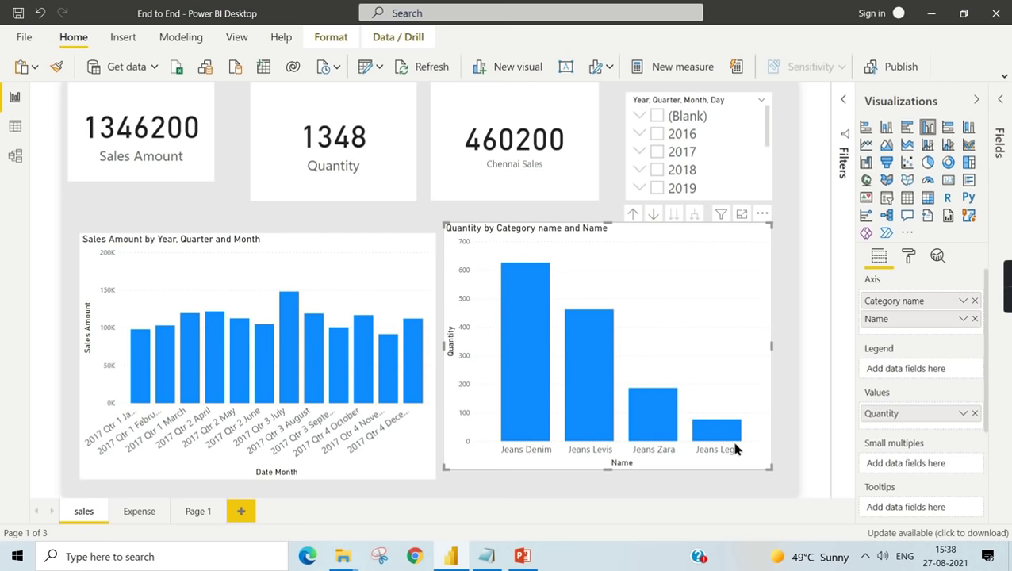
{"action": "left_click", "coordinate": [632, 215]}
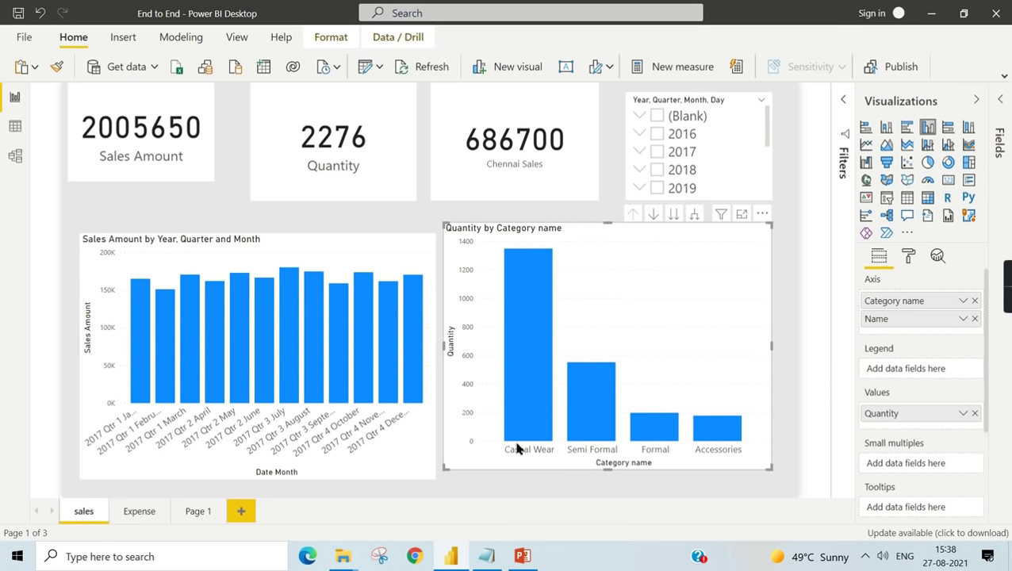
{"action": "right_click", "coordinate": [656, 432]}
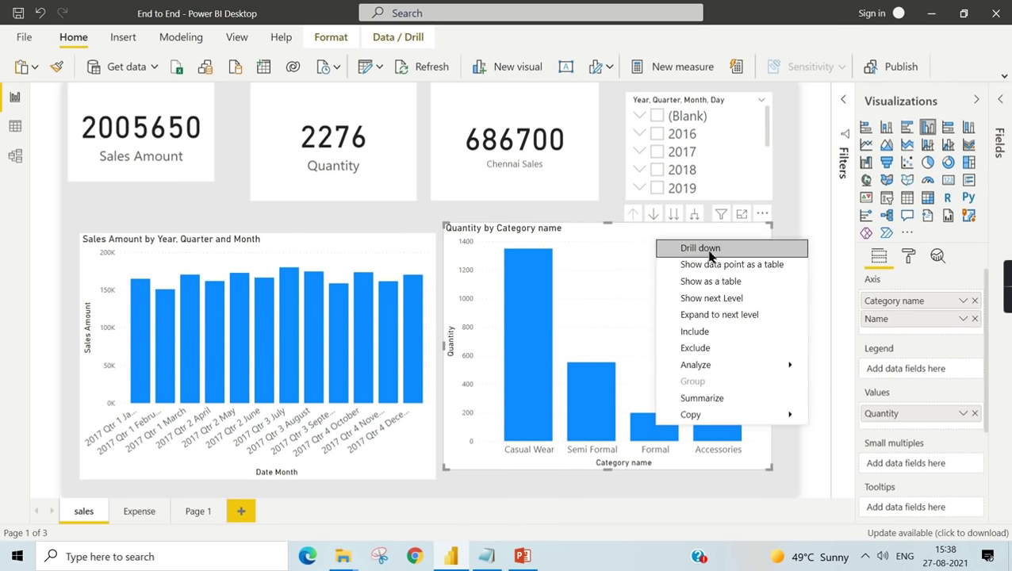
{"action": "left_click", "coordinate": [686, 248]}
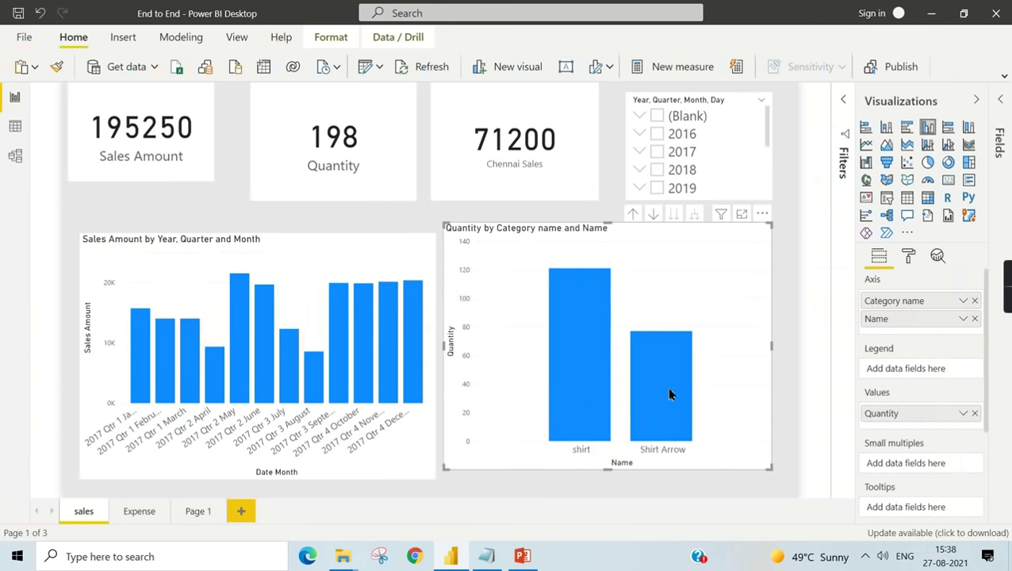
{"action": "left_click", "coordinate": [633, 215]}
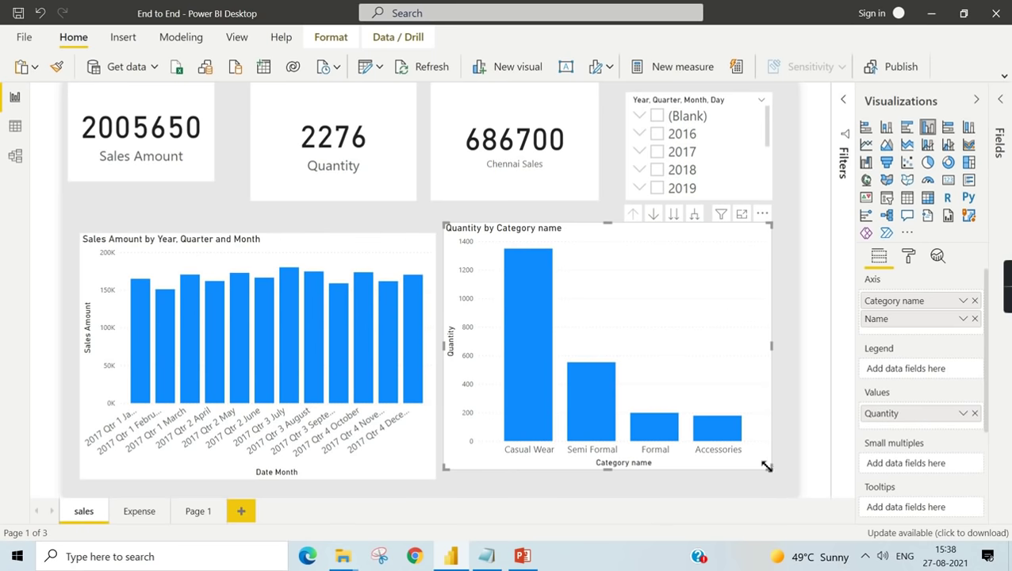
{"action": "left_click_drag", "start_coordinate": [773, 473], "coordinate": [781, 480]}
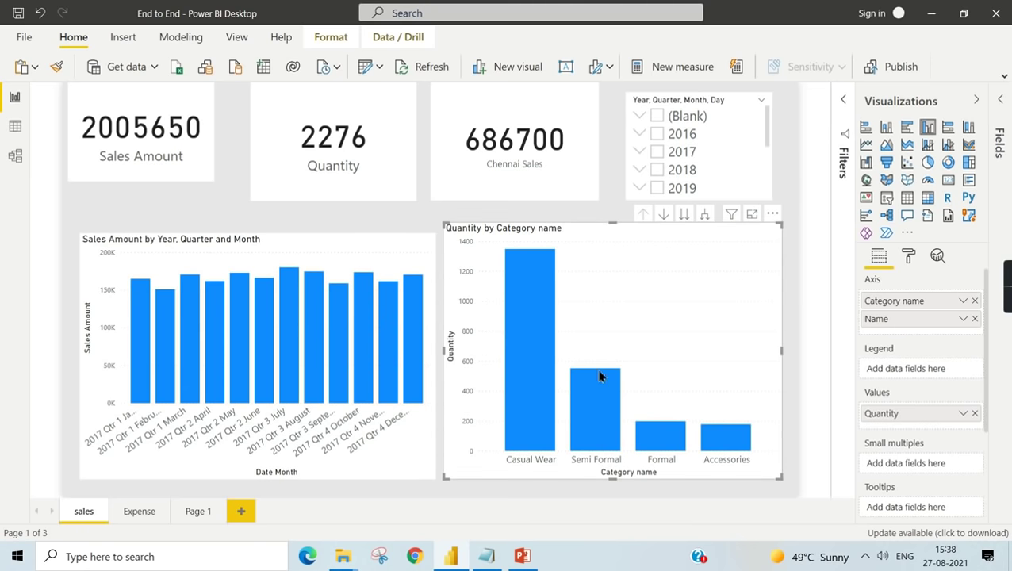
Step: Drill into the Casual Wear products again and return to the category view
{"action": "mouse_move", "coordinate": [655, 439]}
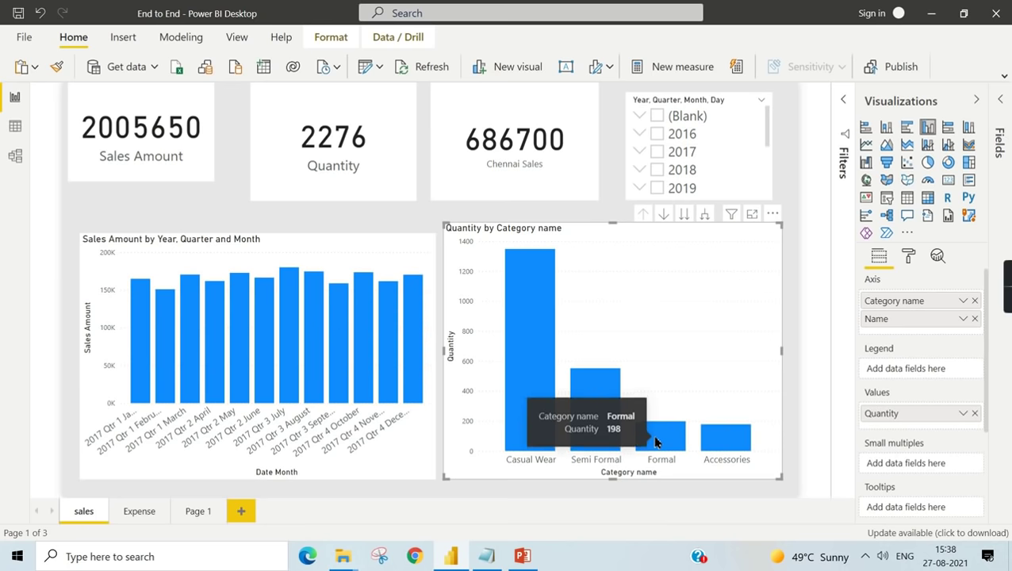
{"action": "right_click", "coordinate": [527, 273]}
{"action": "left_click", "coordinate": [564, 275]}
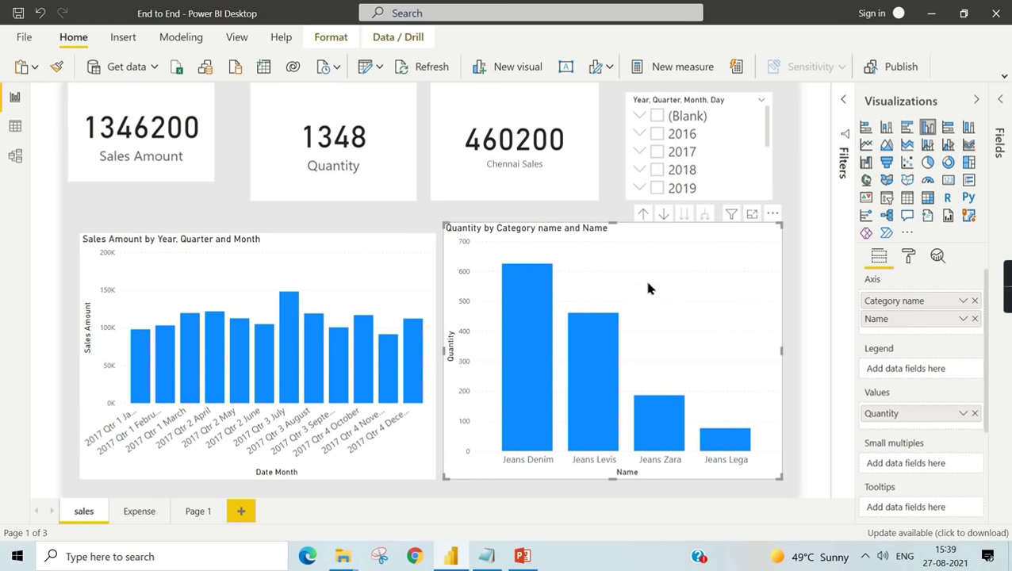
{"action": "left_click", "coordinate": [643, 216]}
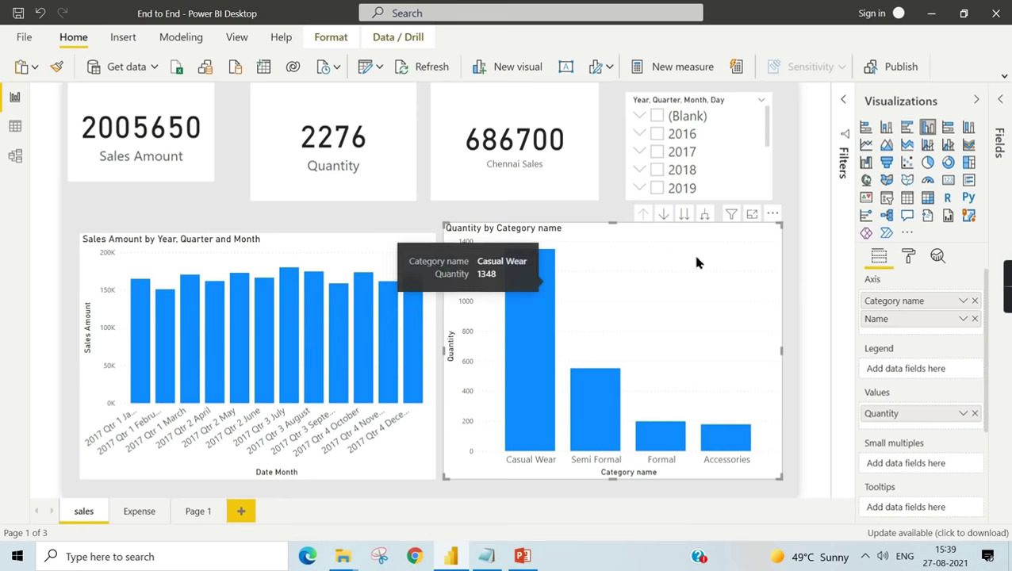
{"action": "mouse_move", "coordinate": [540, 353]}
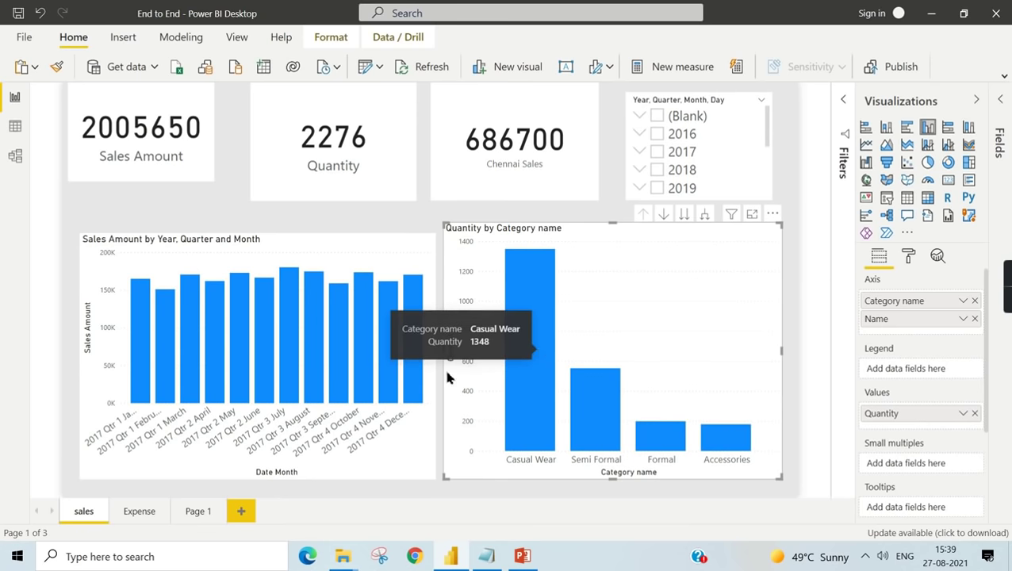
Step: Delete the spare blank report page, confirming the deletion
{"action": "left_click", "coordinate": [195, 511]}
{"action": "double_click", "coordinate": [197, 510]}
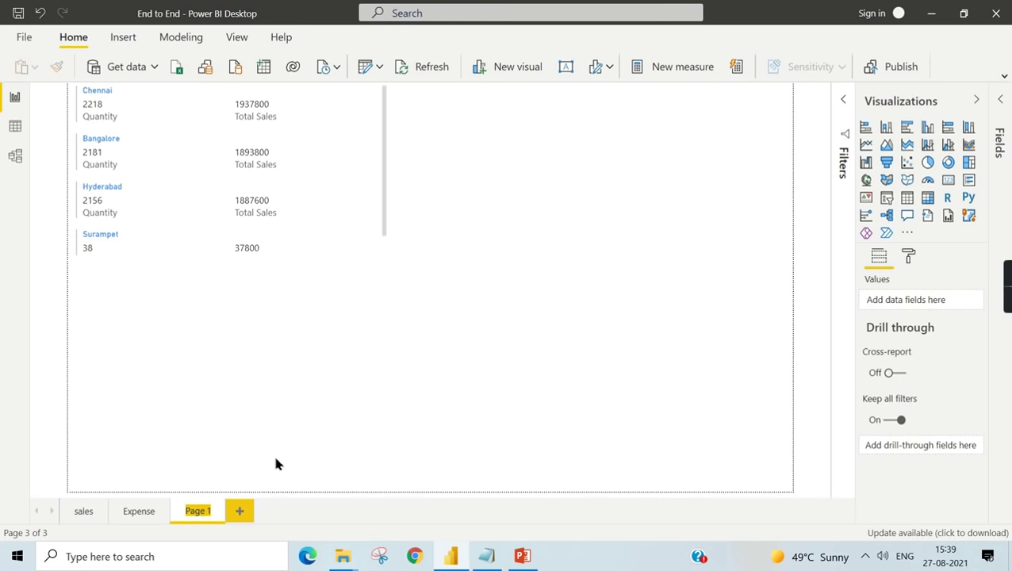
{"action": "left_click", "coordinate": [242, 509]}
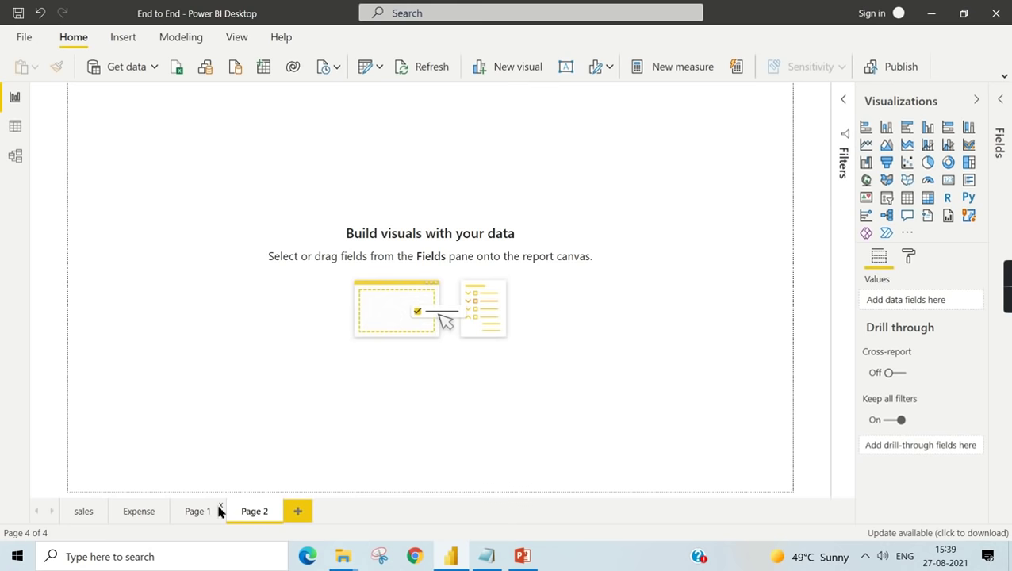
{"action": "left_click", "coordinate": [275, 507]}
{"action": "left_click", "coordinate": [576, 307]}
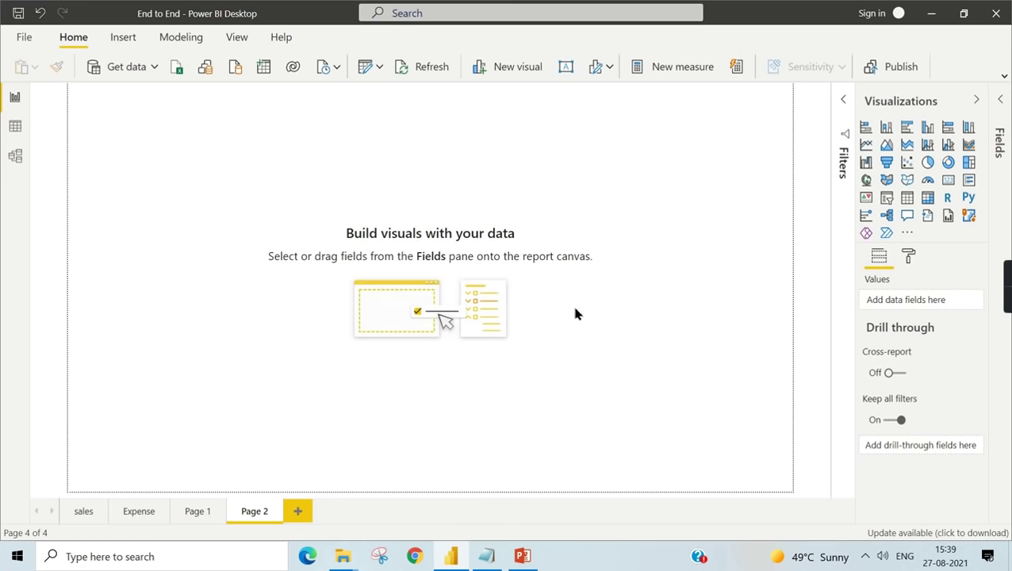
Step: Rename the remaining new page to 'Sales Details'
{"action": "double_click", "coordinate": [210, 512]}
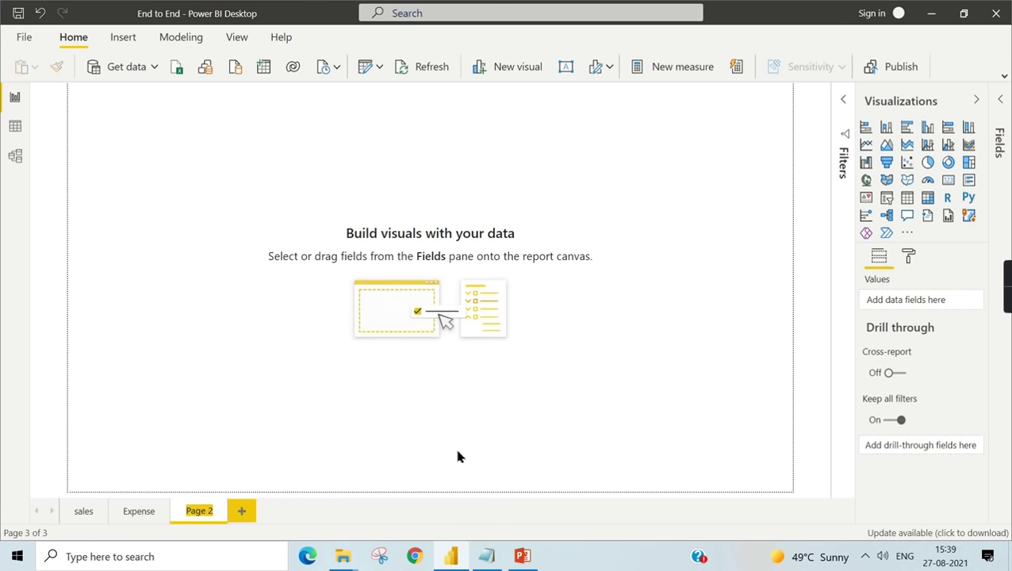
{"action": "type", "text": "Drillthr"}
{"action": "key", "text": "BackSpace"}
{"action": "key", "text": "BackSpace"}
{"action": "key", "text": "BackSpace"}
{"action": "key", "text": "BackSpace"}
{"action": "key", "text": "BackSpace"}
{"action": "key", "text": "BackSpace"}
{"action": "key", "text": "BackSpace"}
{"action": "key", "text": "BackSpace"}
{"action": "type", "text": "Sales De"}
{"action": "key", "text": "BackSpace"}
{"action": "key", "text": "BackSpace"}
{"action": "type", "text": "t"}
{"action": "key", "text": "Return"}
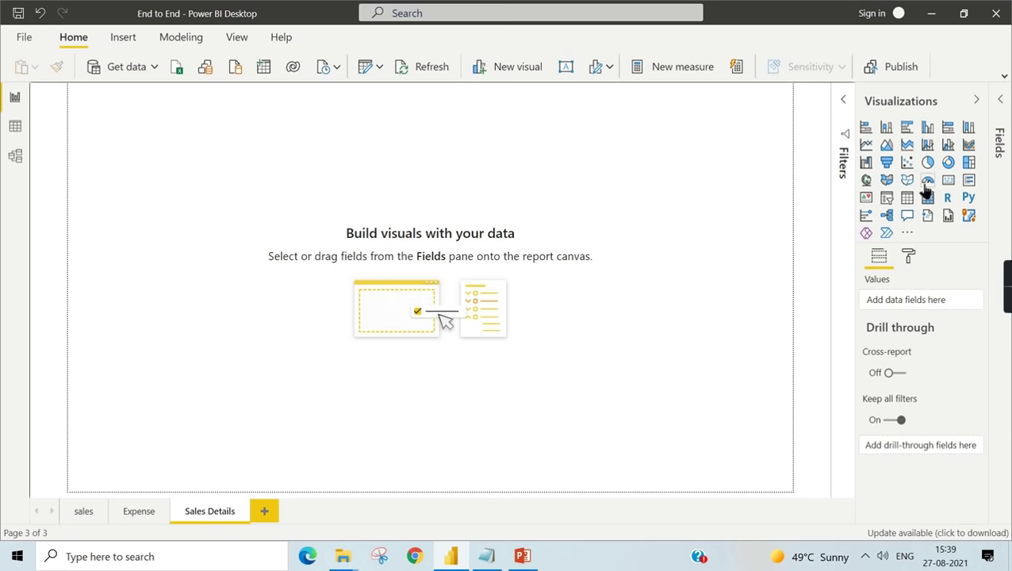
Step: Insert a Table visual and enlarge it to fill most of the Sales Details page
{"action": "left_click", "coordinate": [908, 201]}
{"action": "left_click_drag", "start_coordinate": [205, 192], "coordinate": [232, 249]}
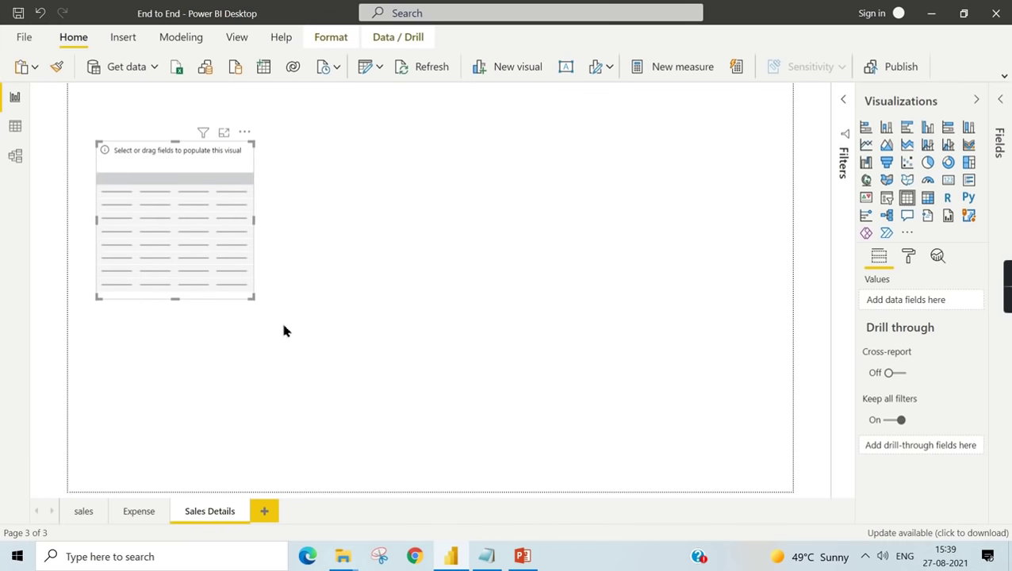
{"action": "left_click_drag", "start_coordinate": [250, 300], "coordinate": [774, 457]}
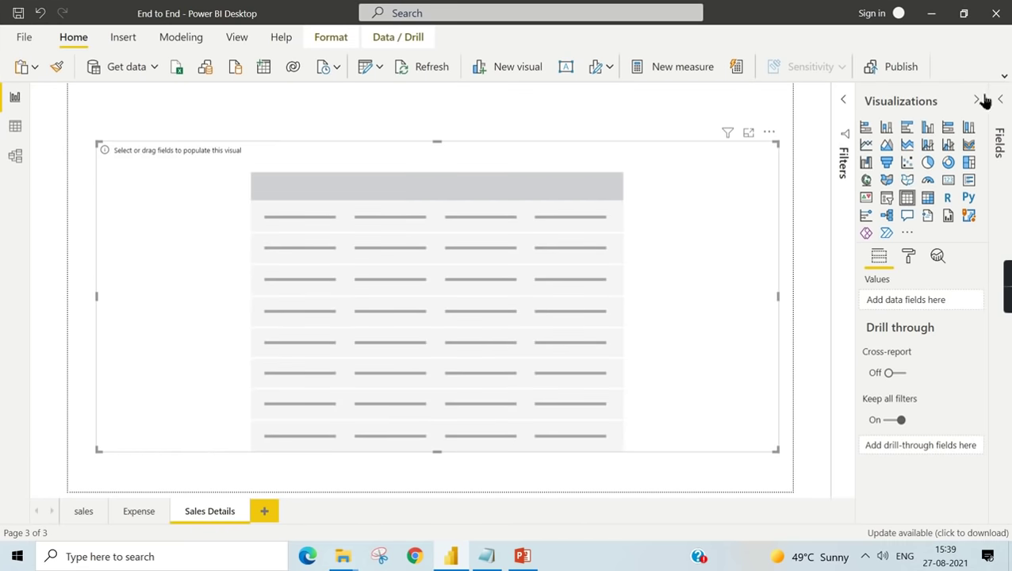
{"action": "left_click", "coordinate": [977, 99]}
Step: Add Sales columns Gender, Delivery Date, Receipt no, Quantity, Product name, Ordertype name and Location
{"action": "left_click", "coordinate": [1001, 101]}
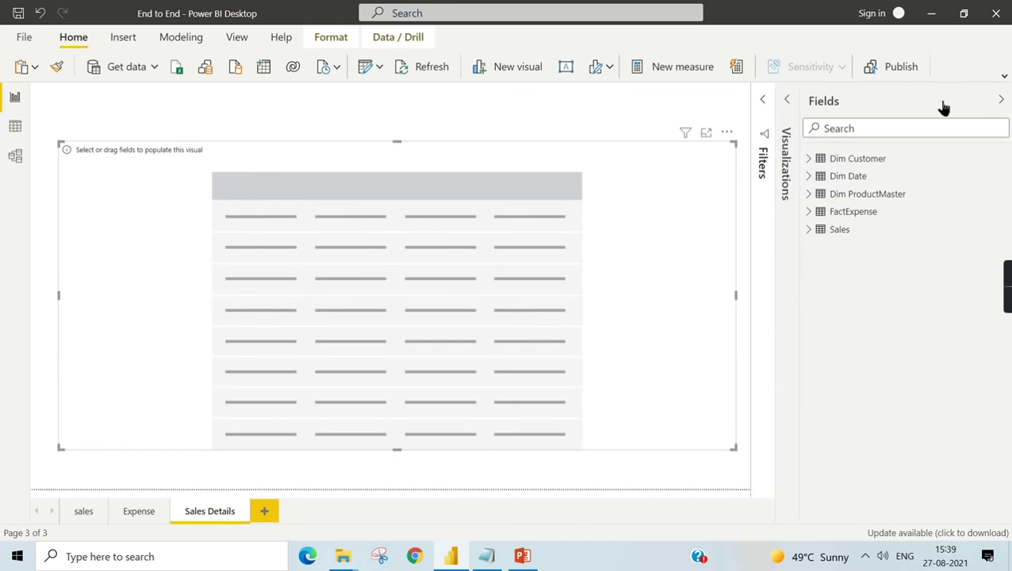
{"action": "left_click", "coordinate": [809, 229]}
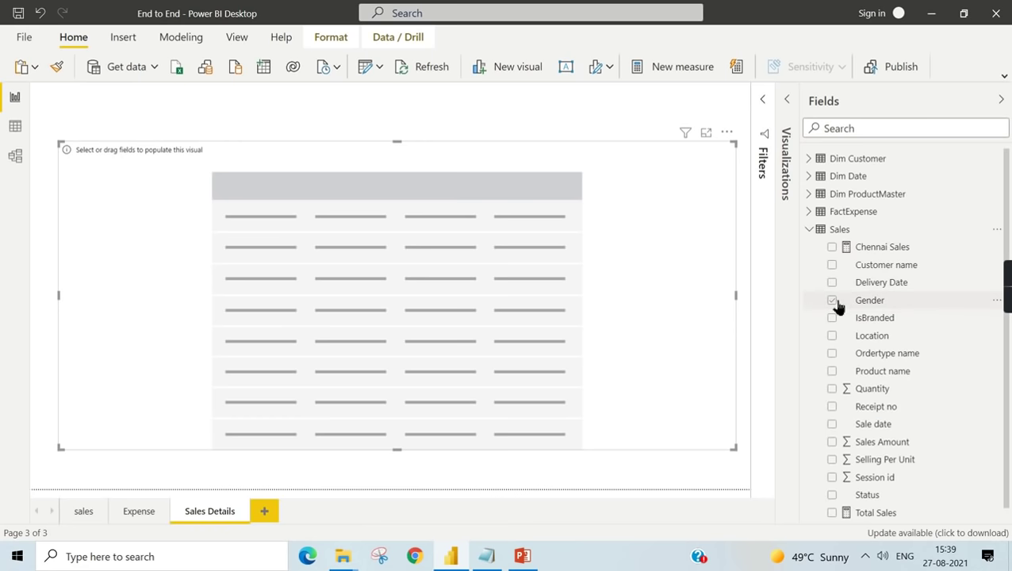
{"action": "left_click", "coordinate": [833, 302]}
{"action": "left_click", "coordinate": [833, 283]}
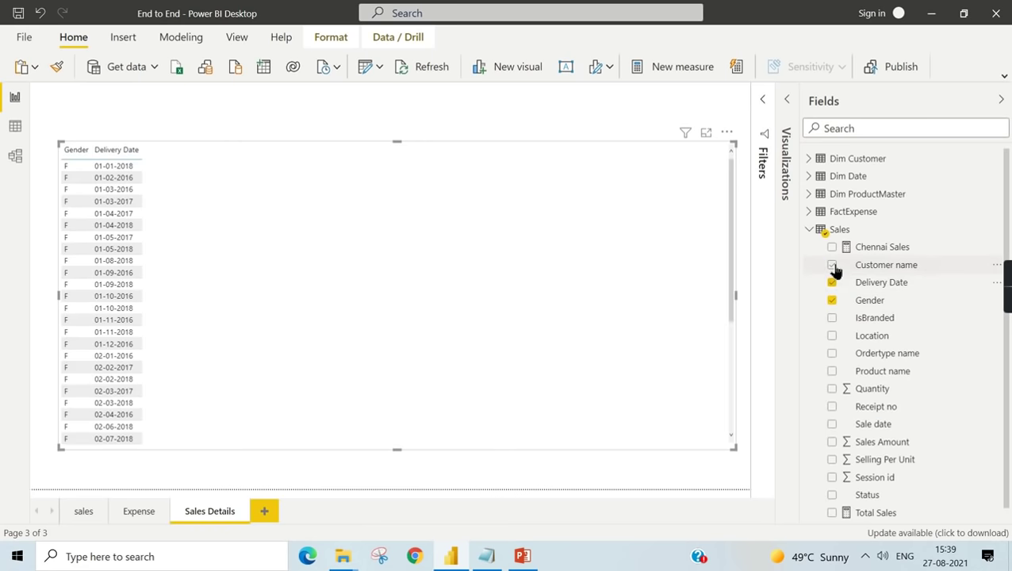
{"action": "left_click", "coordinate": [833, 407]}
{"action": "left_click", "coordinate": [832, 389]}
{"action": "left_click", "coordinate": [833, 372]}
{"action": "left_click", "coordinate": [833, 353]}
{"action": "left_click", "coordinate": [846, 337]}
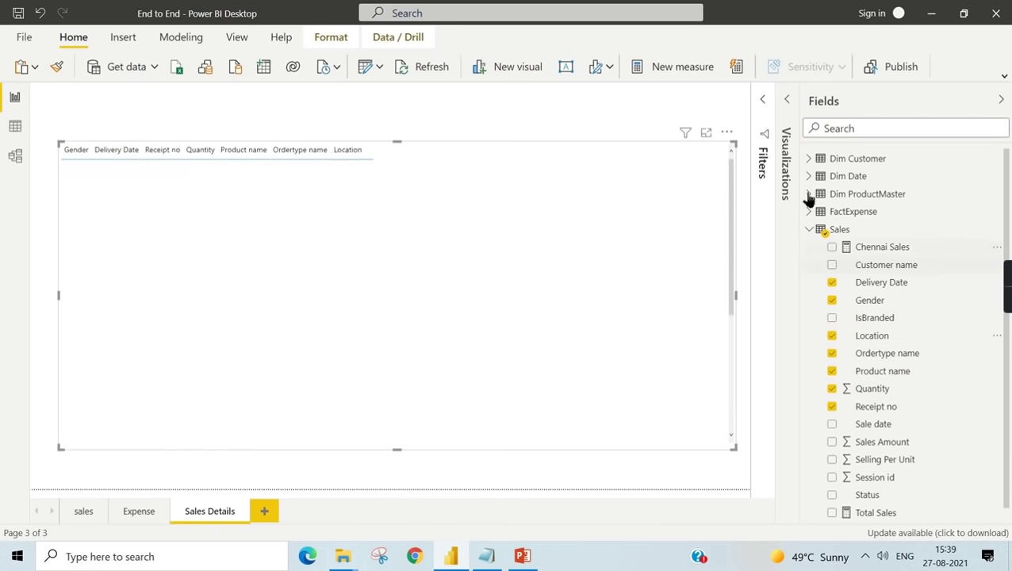
Step: Add Cost Price from Dim ProductMaster as the table's final column
{"action": "left_click", "coordinate": [809, 194]}
{"action": "left_click", "coordinate": [832, 229]}
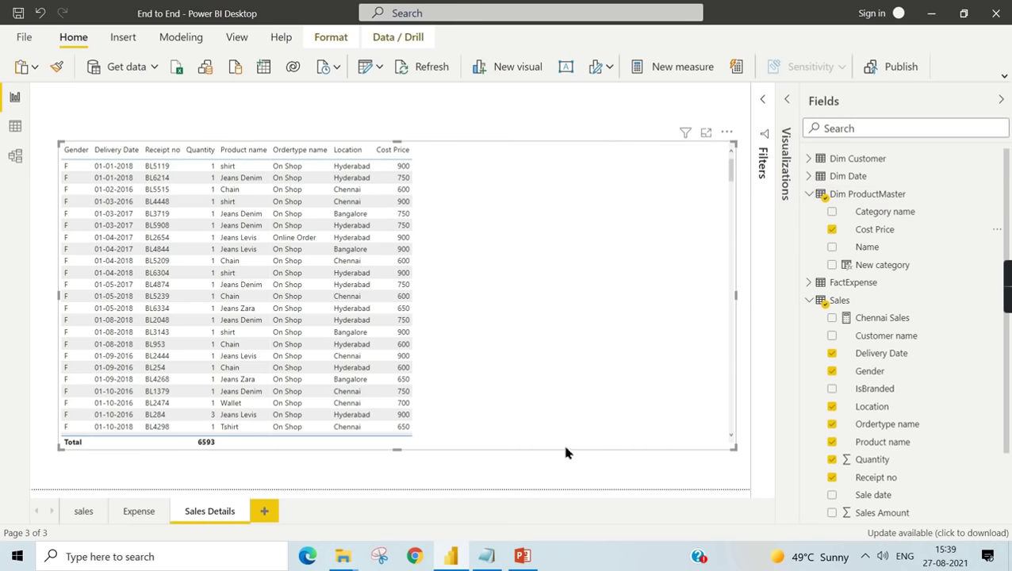
{"action": "left_click", "coordinate": [1001, 100]}
{"action": "left_click", "coordinate": [978, 100]}
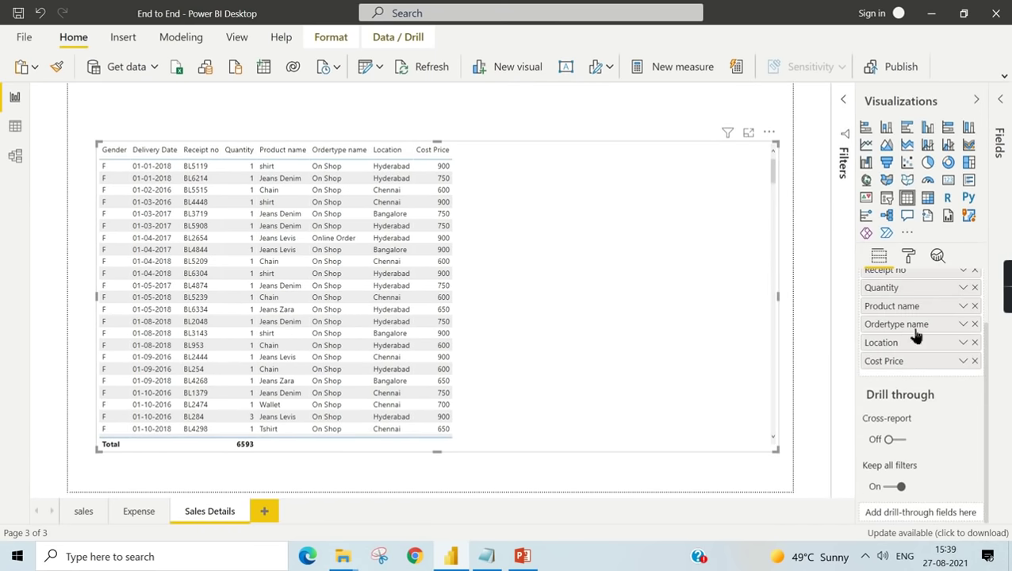
{"action": "left_click", "coordinate": [1003, 111]}
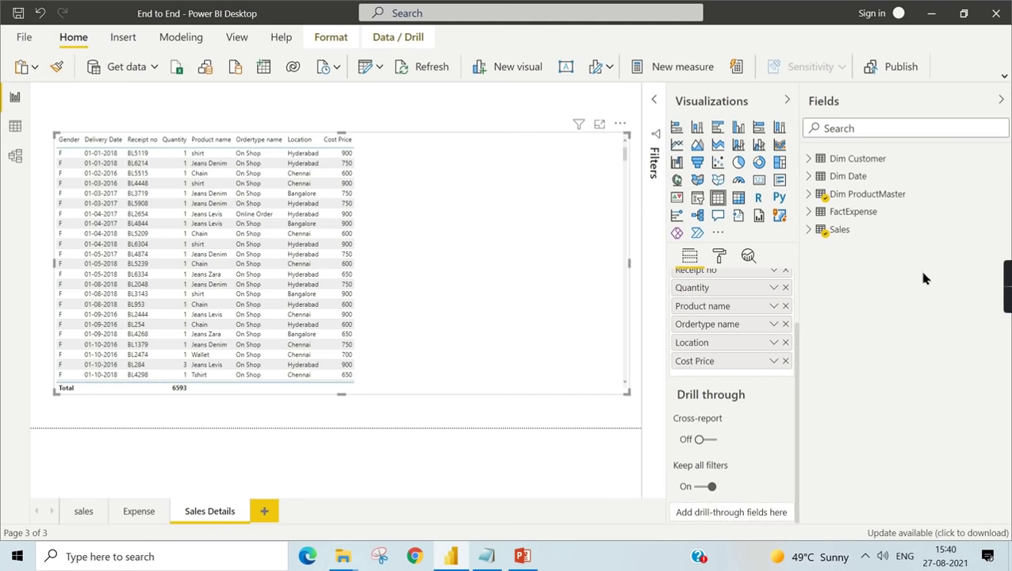
Step: Set Dim ProductMaster Category name as the Sales Details drill-through field, then return to sales
{"action": "left_click", "coordinate": [70, 514]}
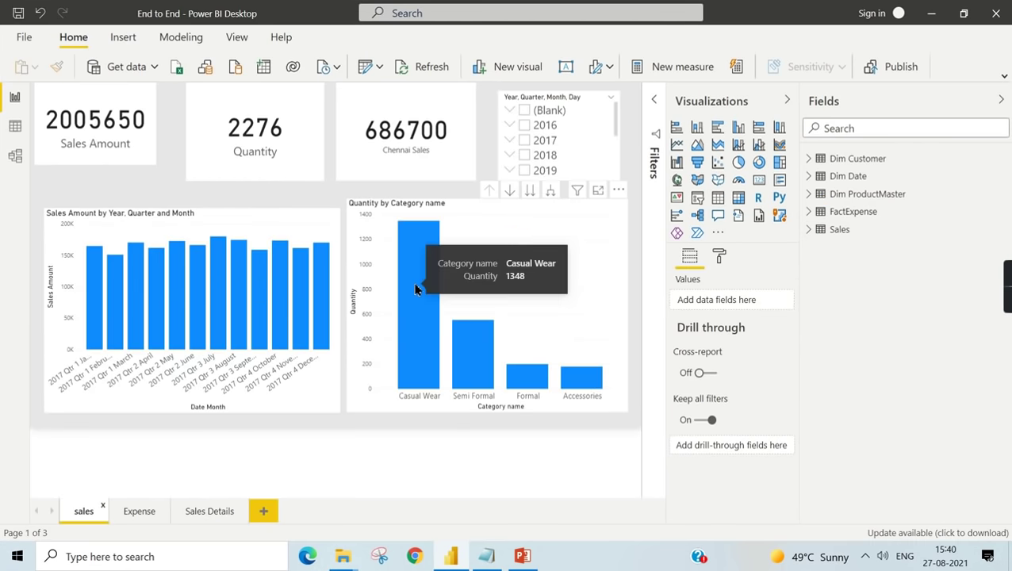
{"action": "left_click", "coordinate": [209, 512]}
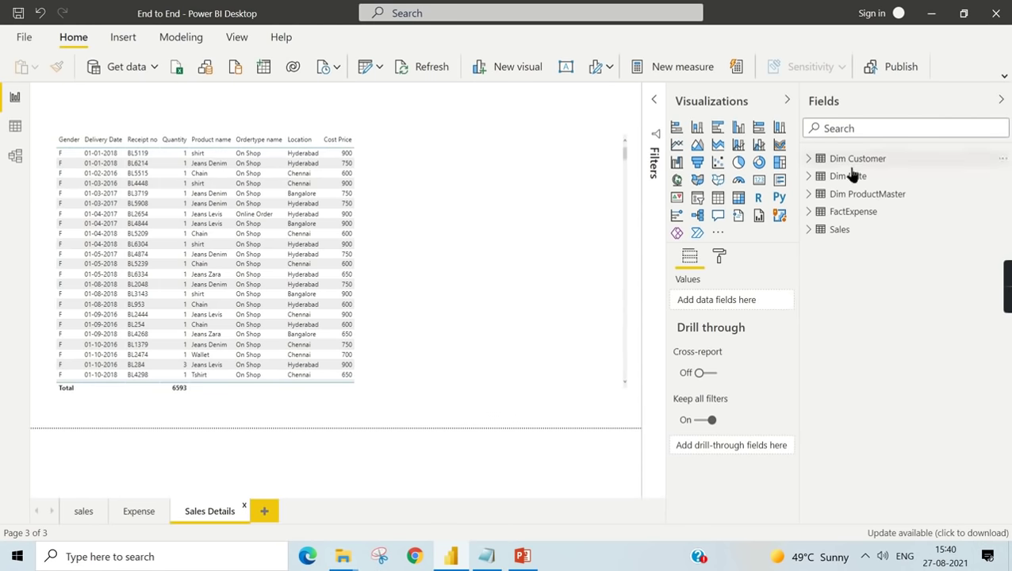
{"action": "left_click", "coordinate": [816, 196]}
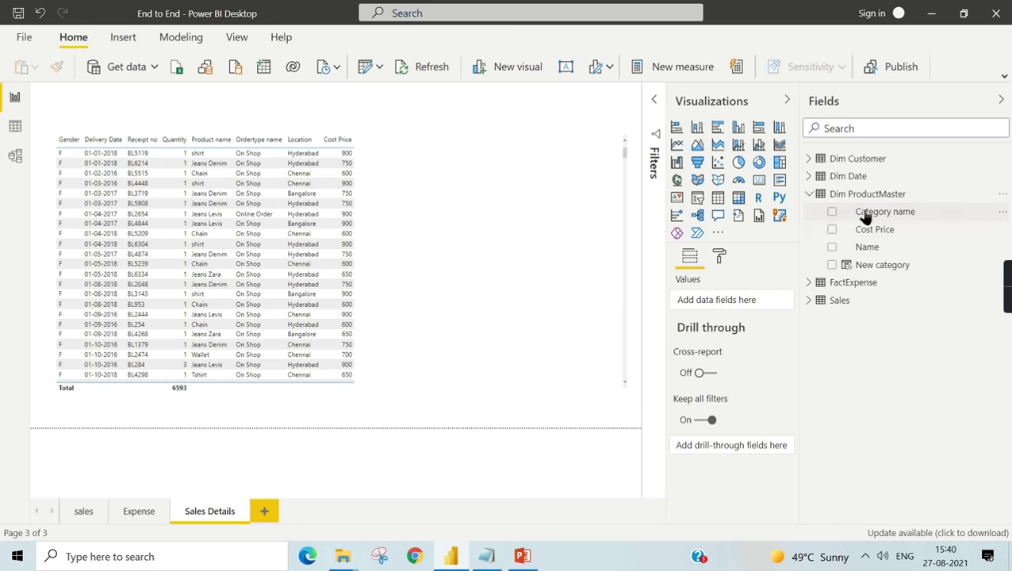
{"action": "left_click_drag", "start_coordinate": [838, 211], "coordinate": [734, 448]}
{"action": "scroll", "coordinate": [773, 452], "scroll_direction": "down", "scroll_amount": 2}
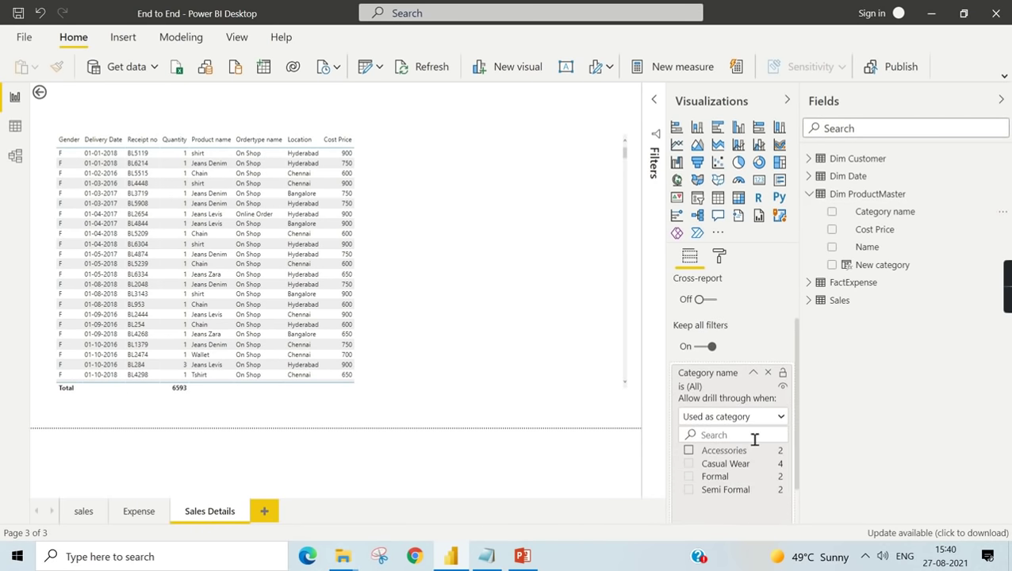
{"action": "left_click", "coordinate": [753, 374]}
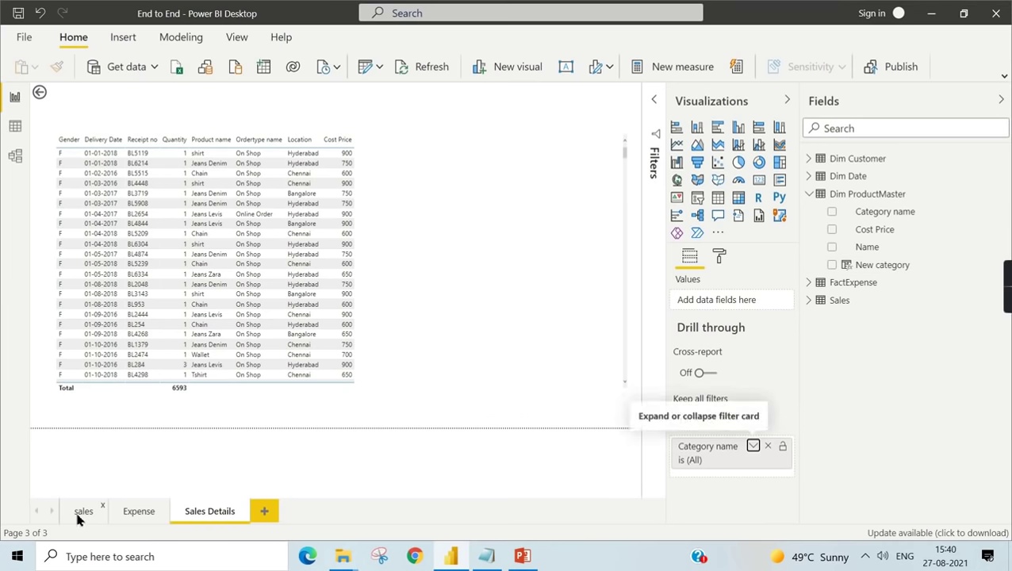
{"action": "left_click", "coordinate": [83, 512]}
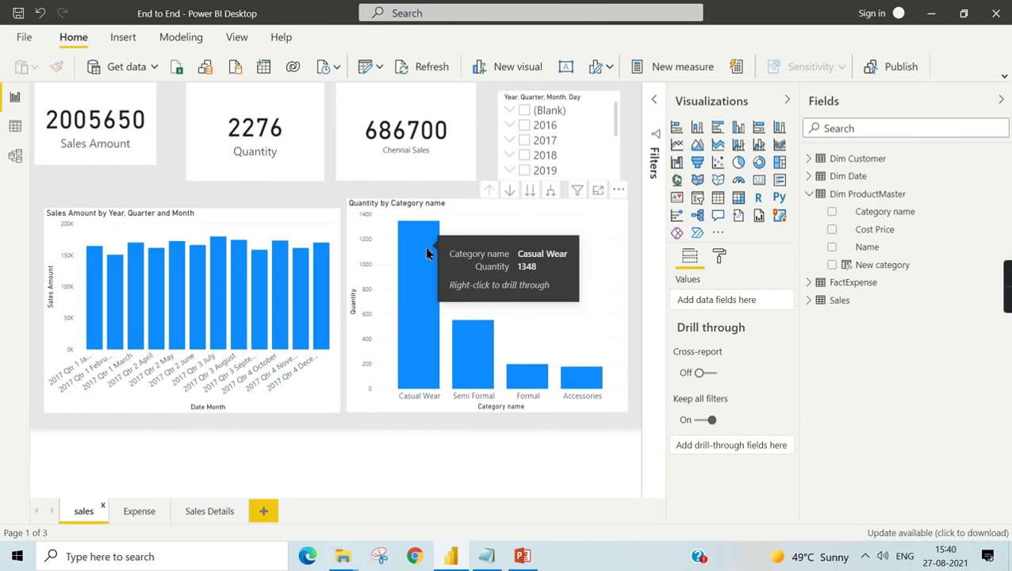
Step: Drill through from the Formal category bar to the Sales Details page
{"action": "right_click", "coordinate": [427, 253]}
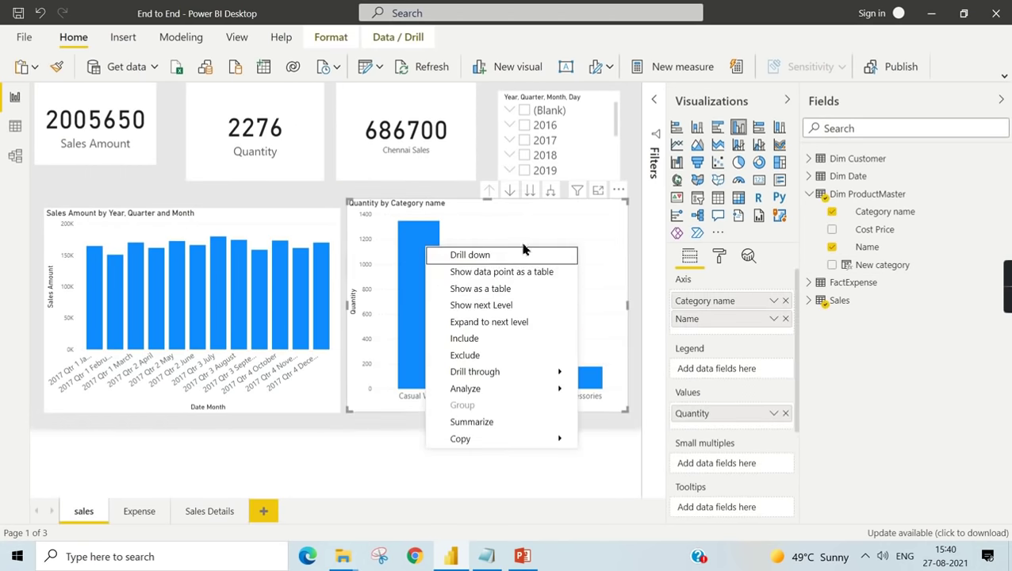
{"action": "left_click", "coordinate": [554, 249]}
{"action": "left_click", "coordinate": [529, 440]}
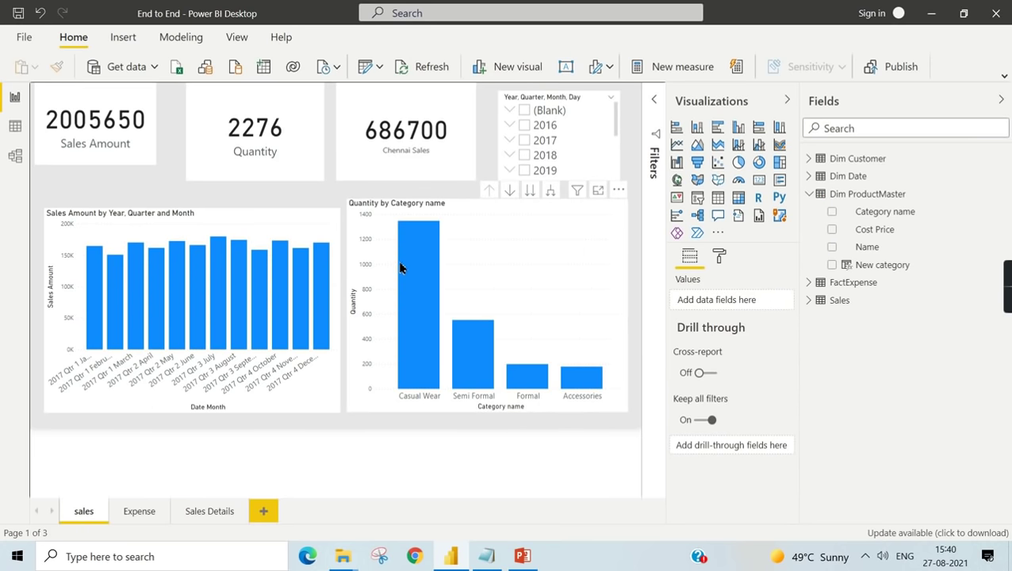
{"action": "mouse_move", "coordinate": [412, 269]}
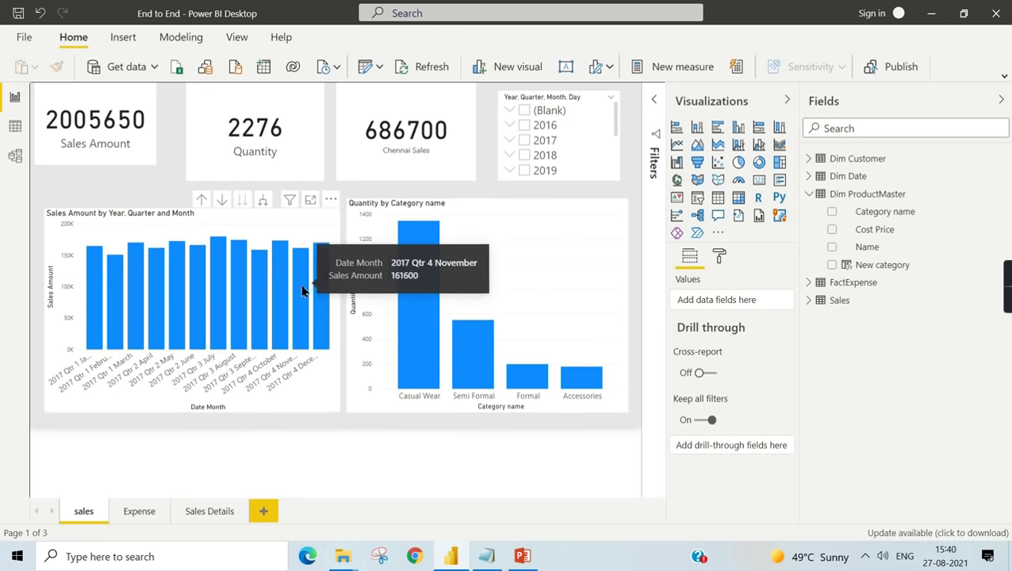
{"action": "mouse_move", "coordinate": [261, 280]}
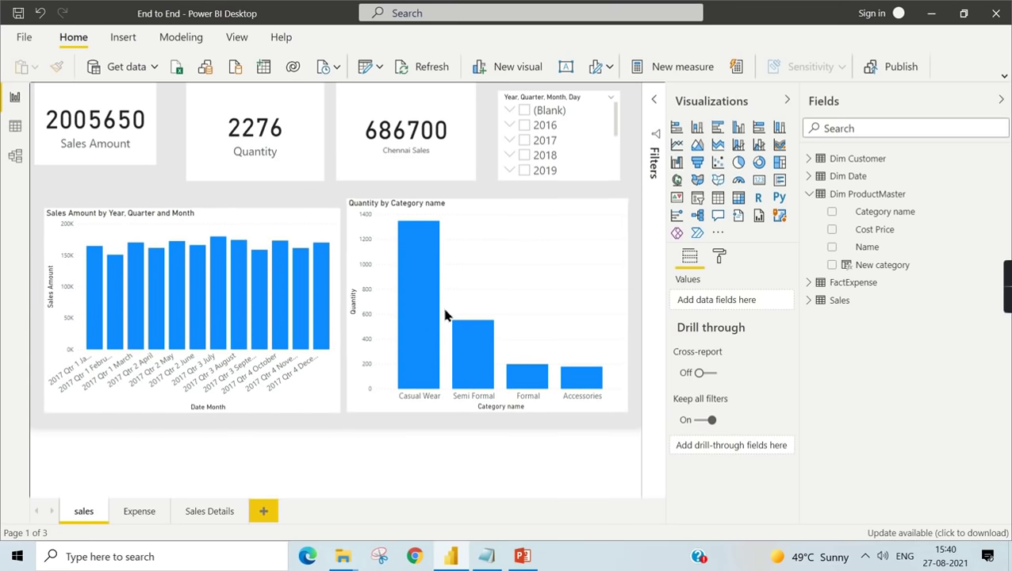
{"action": "mouse_move", "coordinate": [422, 250]}
{"action": "mouse_move", "coordinate": [529, 382]}
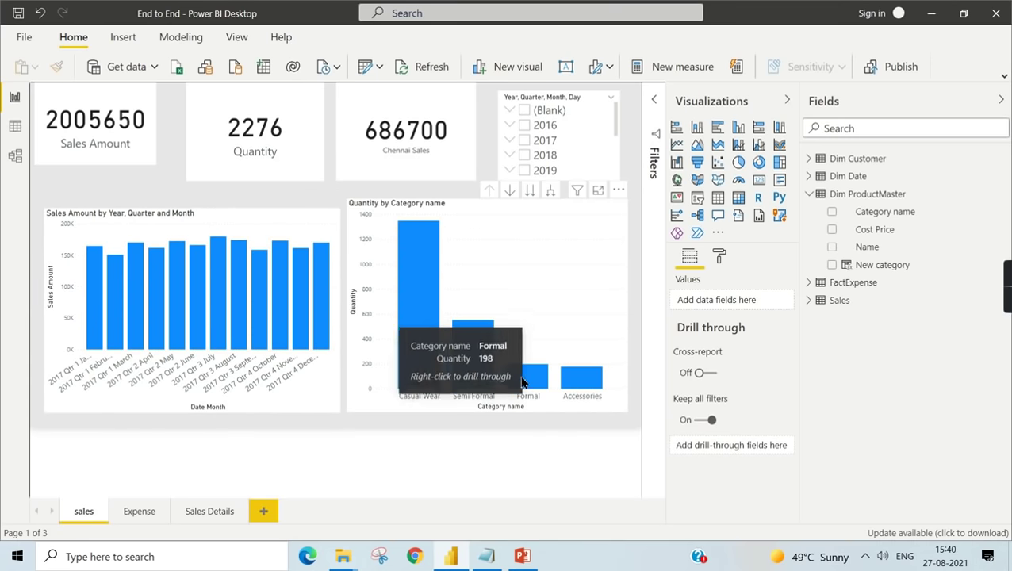
{"action": "right_click", "coordinate": [529, 381]}
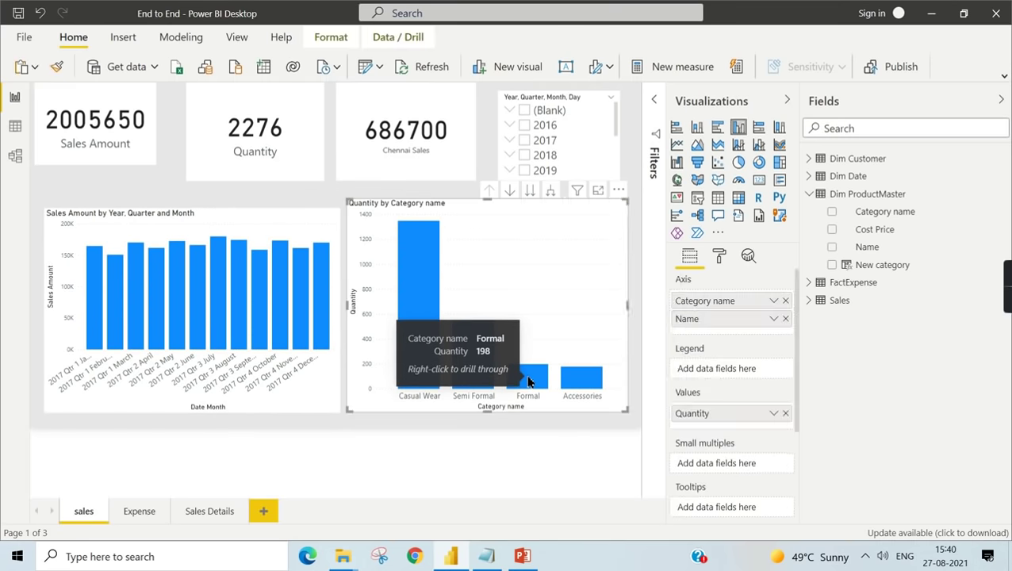
{"action": "mouse_move", "coordinate": [600, 298]}
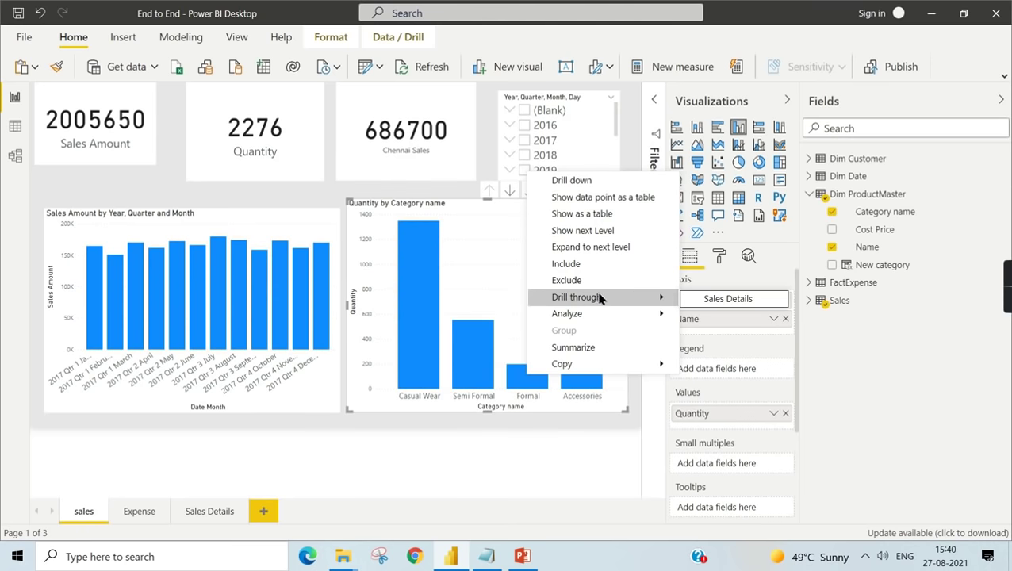
{"action": "left_click", "coordinate": [723, 299]}
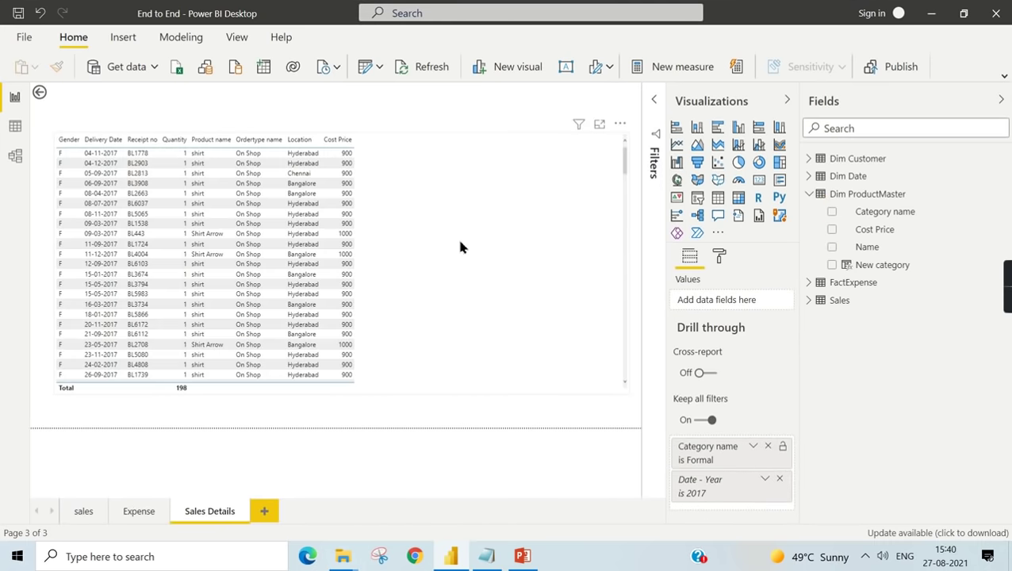
Step: Scroll the Sales Details table filtered to Formal in 2017, totalling Quantity 198
{"action": "scroll", "coordinate": [363, 185], "scroll_direction": "down", "scroll_amount": 6}
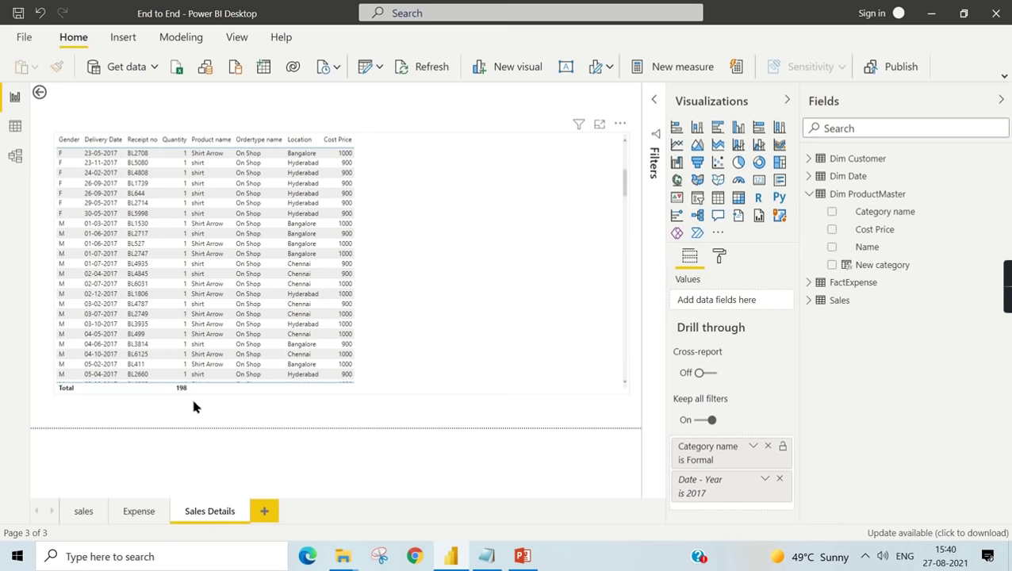
{"action": "left_click", "coordinate": [1000, 100]}
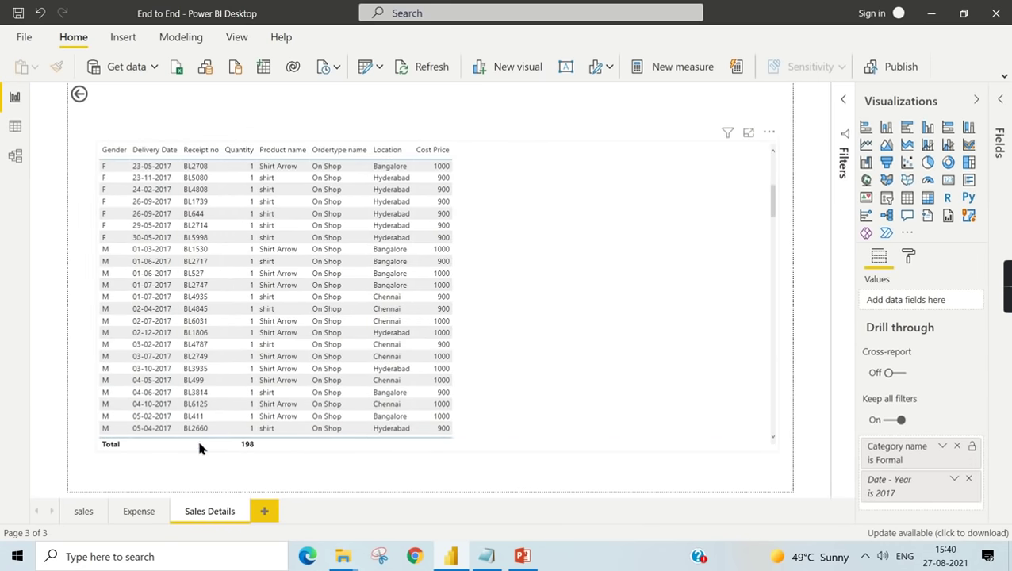
{"action": "scroll", "coordinate": [567, 223], "scroll_direction": "down", "scroll_amount": 20}
{"action": "scroll", "coordinate": [603, 309], "scroll_direction": "down", "scroll_amount": 10}
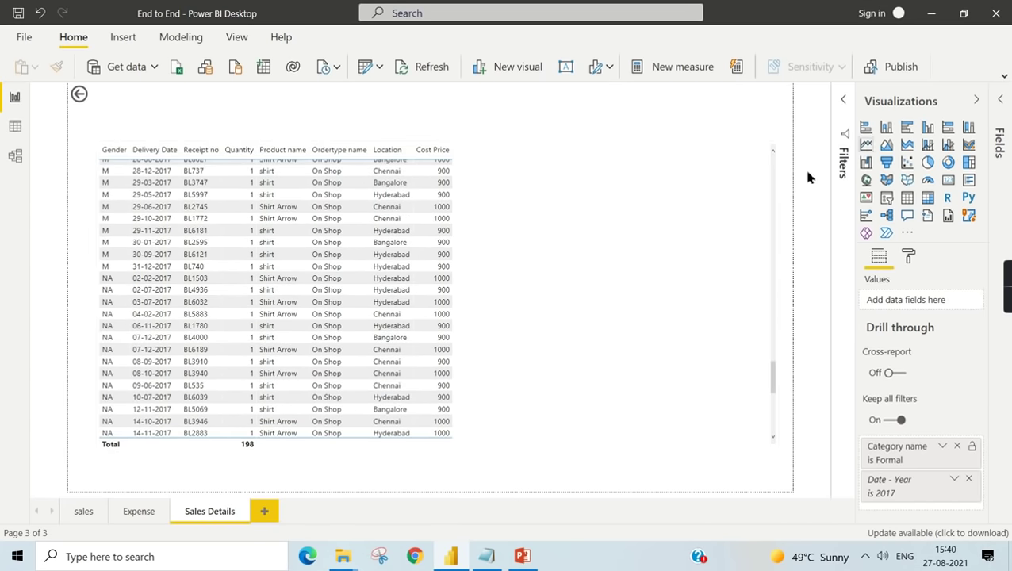
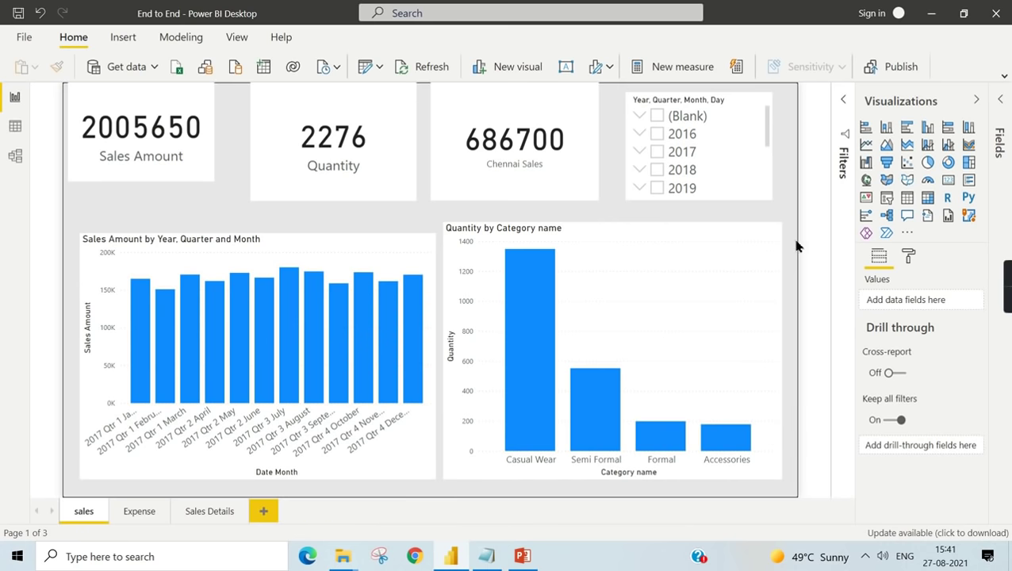
Step: Select the Quantity by Category name chart and scroll its field wells down to Drill through
{"action": "left_click", "coordinate": [976, 100]}
{"action": "left_click", "coordinate": [997, 102]}
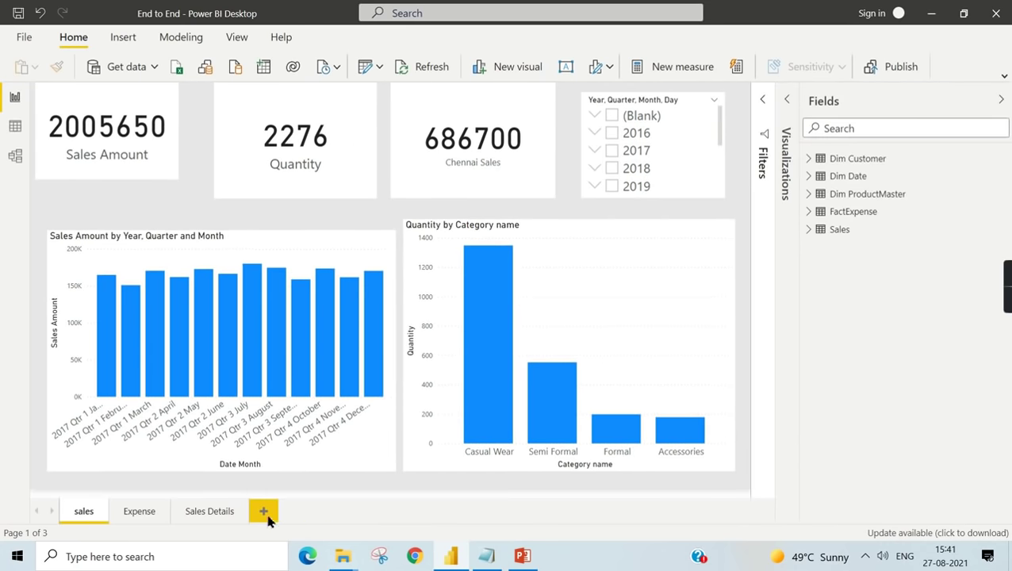
{"action": "mouse_move", "coordinate": [483, 263]}
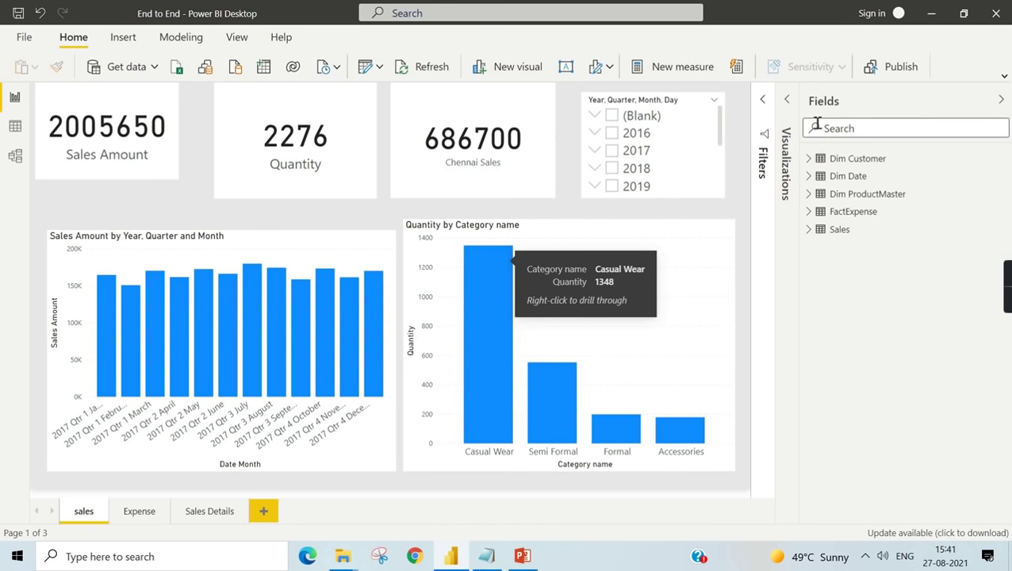
{"action": "left_click", "coordinate": [1000, 99]}
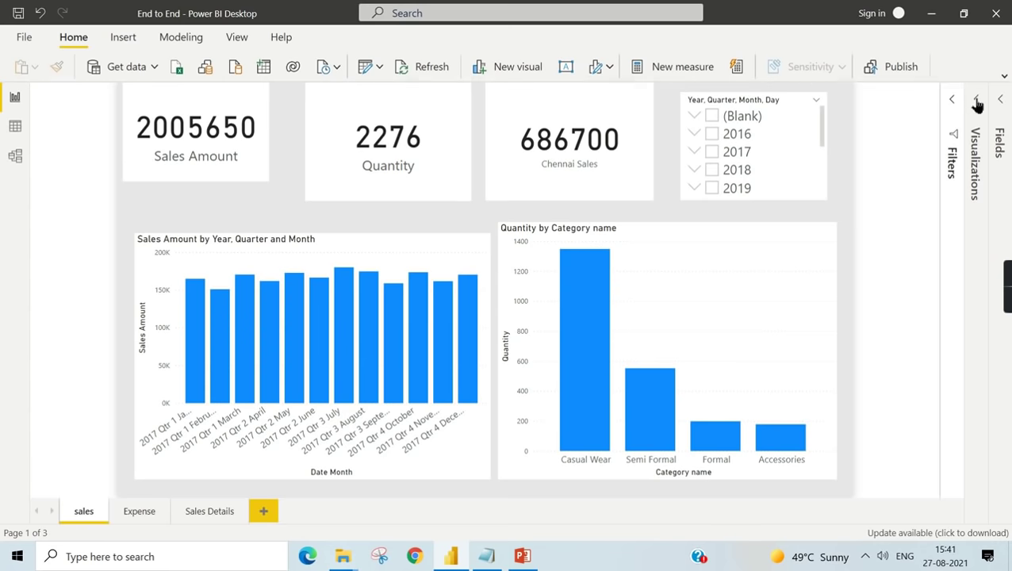
{"action": "left_click", "coordinate": [975, 99]}
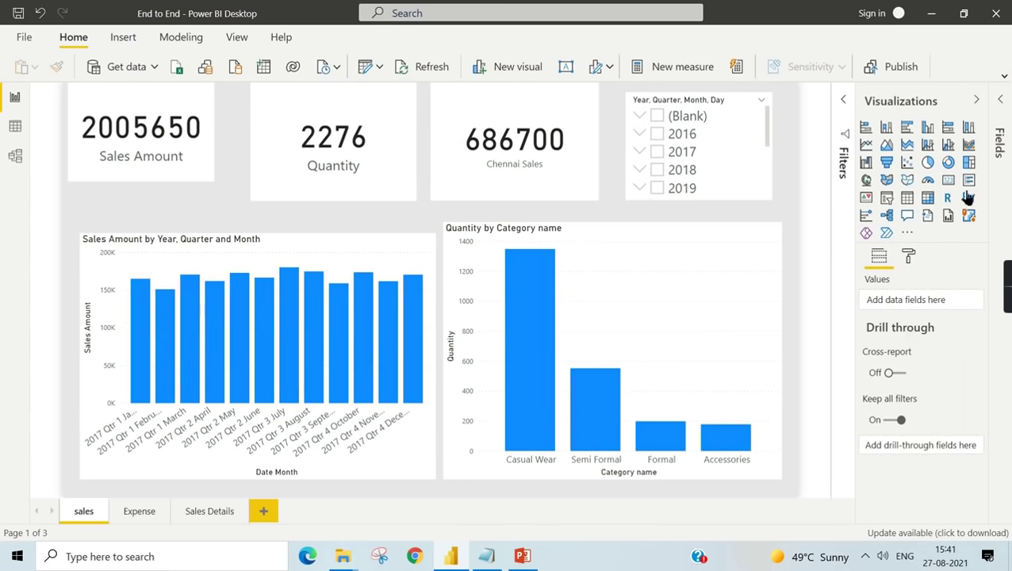
{"action": "left_click", "coordinate": [723, 238]}
{"action": "scroll", "coordinate": [870, 489], "scroll_direction": "down", "scroll_amount": 3}
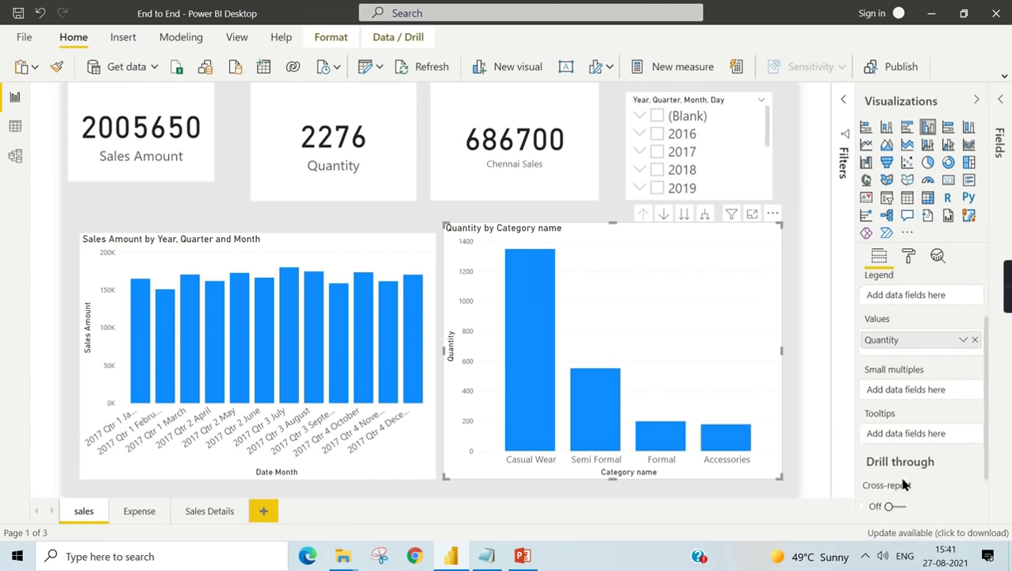
Step: Drag Sales Amount from the Sales table into the category chart's Tooltips well
{"action": "left_click", "coordinate": [1000, 117]}
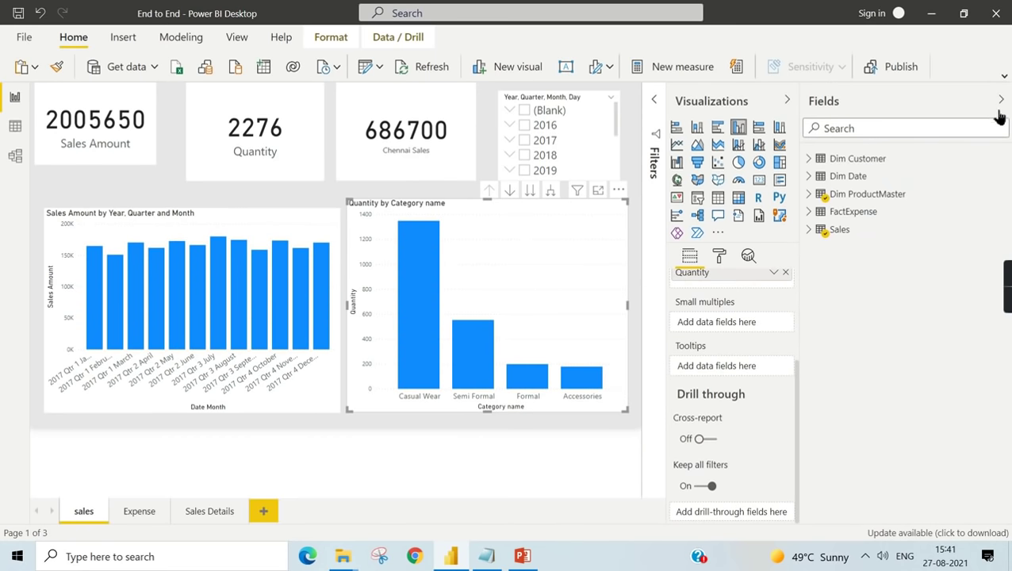
{"action": "left_click", "coordinate": [820, 229]}
{"action": "scroll", "coordinate": [939, 435], "scroll_direction": "down", "scroll_amount": 1}
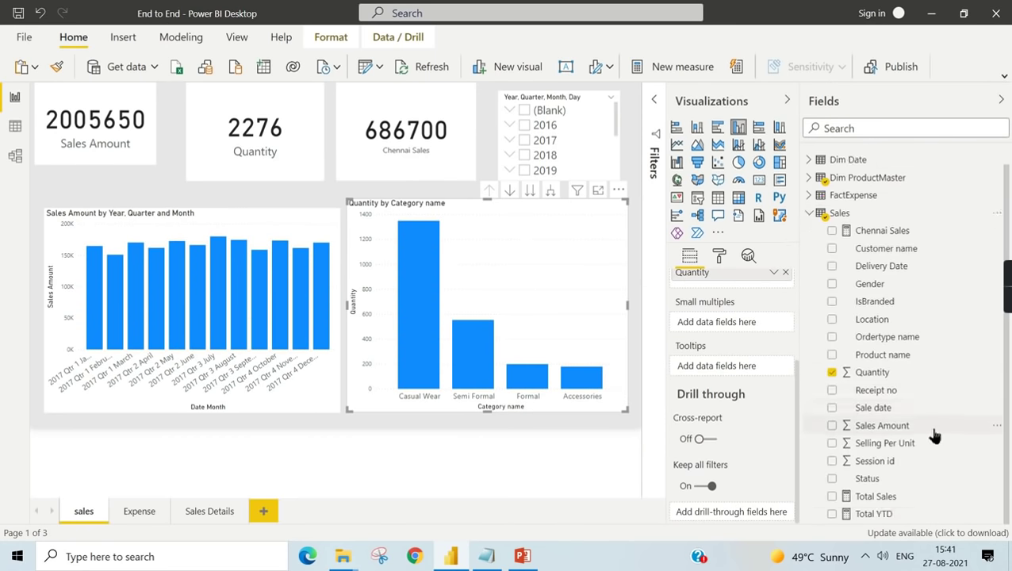
{"action": "left_click_drag", "start_coordinate": [882, 425], "coordinate": [747, 367]}
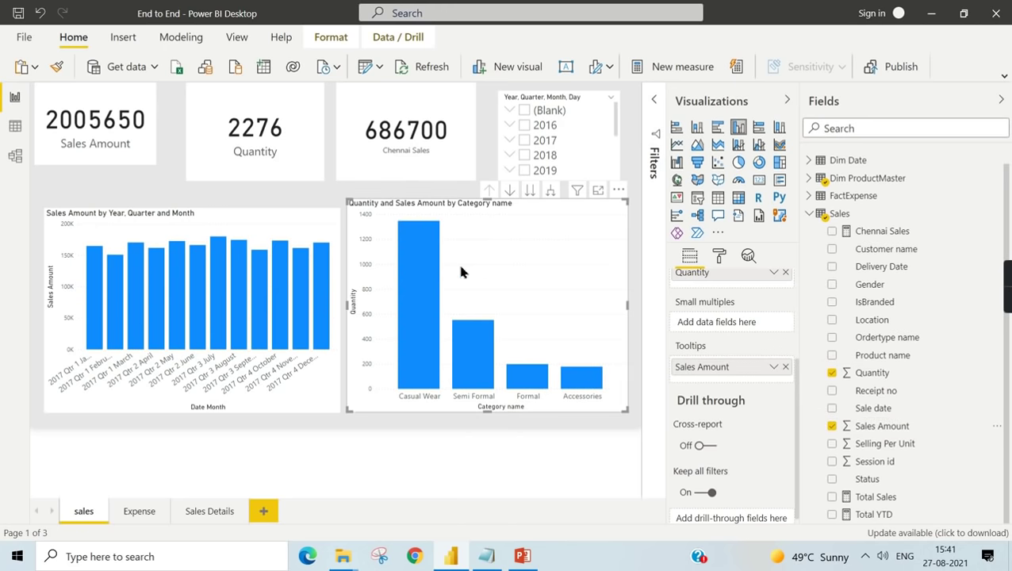
{"action": "mouse_move", "coordinate": [406, 266]}
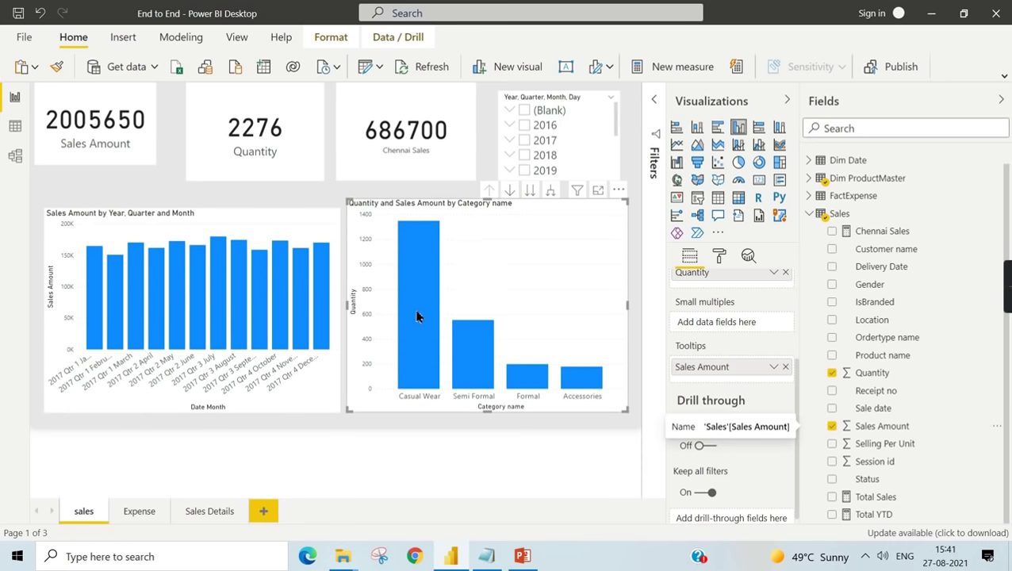
{"action": "mouse_move", "coordinate": [418, 312]}
Step: Add a new report page and turn Tooltip on under its Page information
{"action": "left_click", "coordinate": [264, 514]}
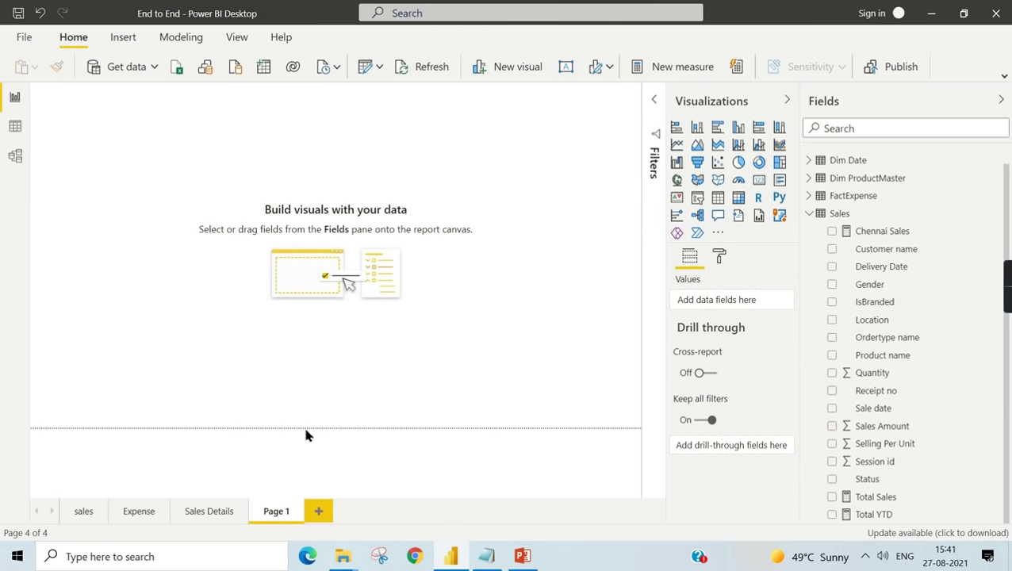
{"action": "left_click", "coordinate": [719, 258]}
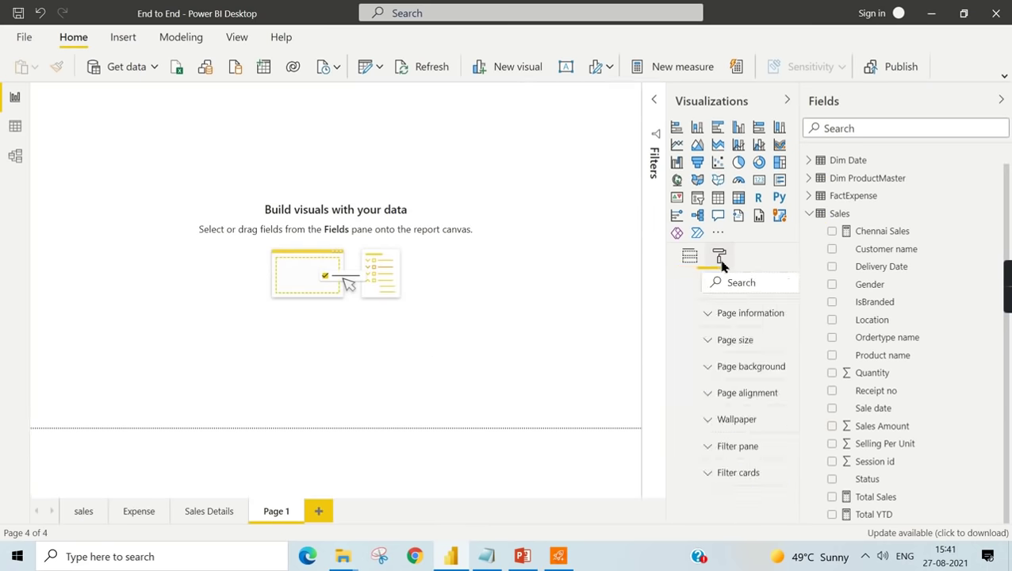
{"action": "left_click", "coordinate": [738, 315]}
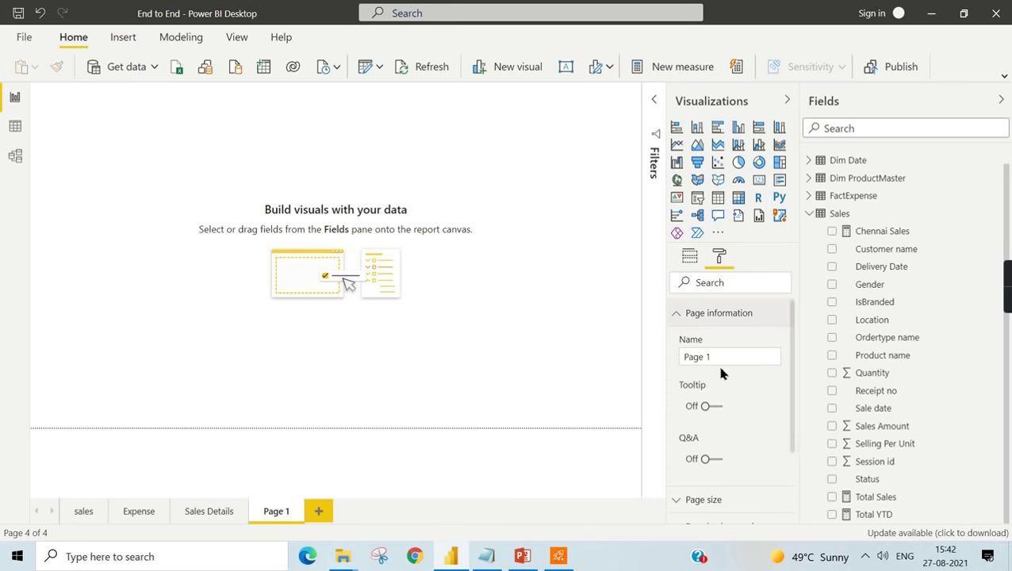
{"action": "scroll", "coordinate": [721, 388], "scroll_direction": "down", "scroll_amount": 2}
{"action": "scroll", "coordinate": [728, 349], "scroll_direction": "up", "scroll_amount": 2}
{"action": "left_click", "coordinate": [714, 407]}
{"action": "left_click", "coordinate": [680, 315]}
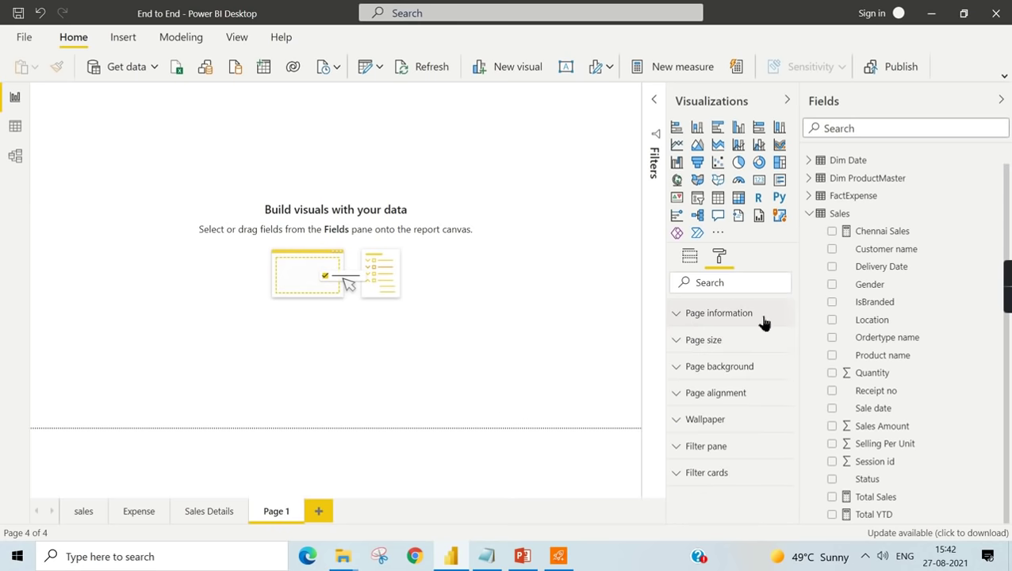
Step: Set the new page's size type to Tooltip (320 × 240)
{"action": "left_click", "coordinate": [734, 345]}
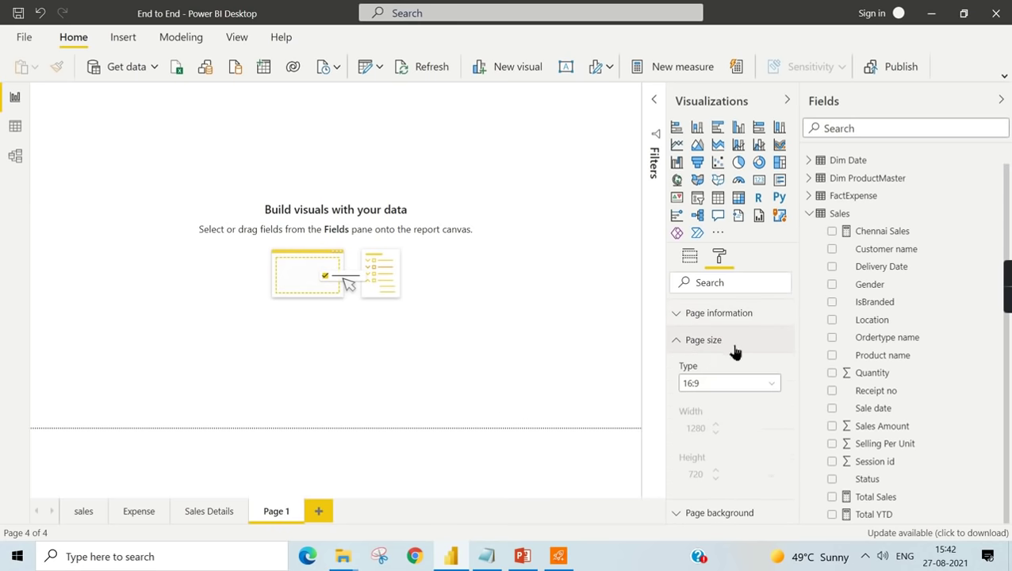
{"action": "left_click", "coordinate": [710, 385]}
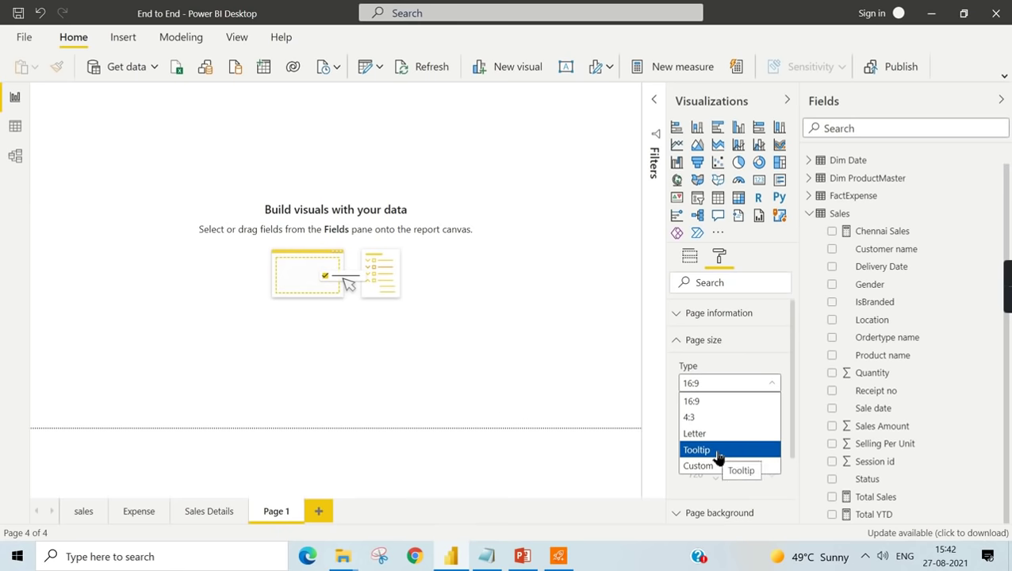
{"action": "left_click", "coordinate": [718, 454]}
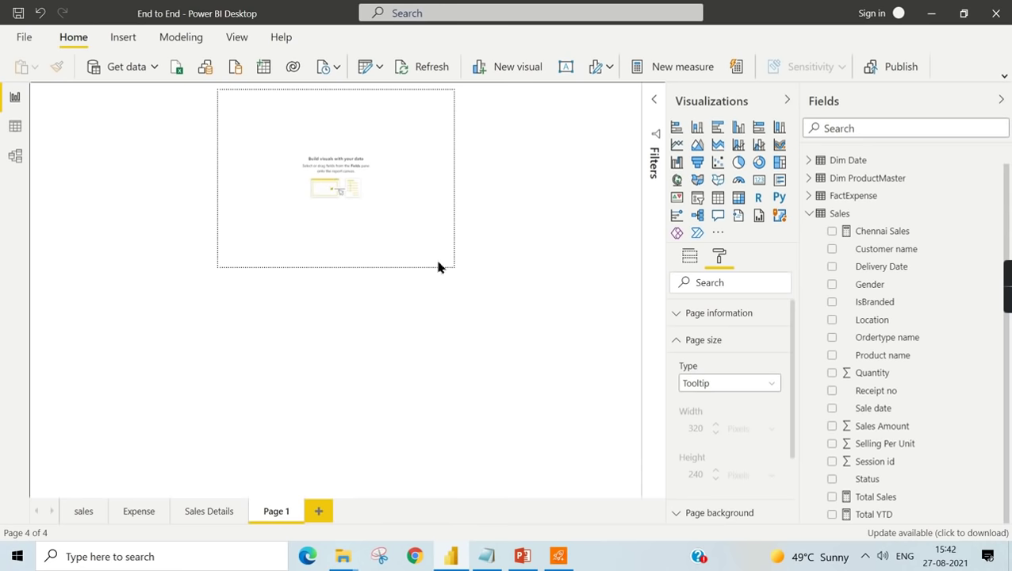
{"action": "left_click", "coordinate": [745, 383]}
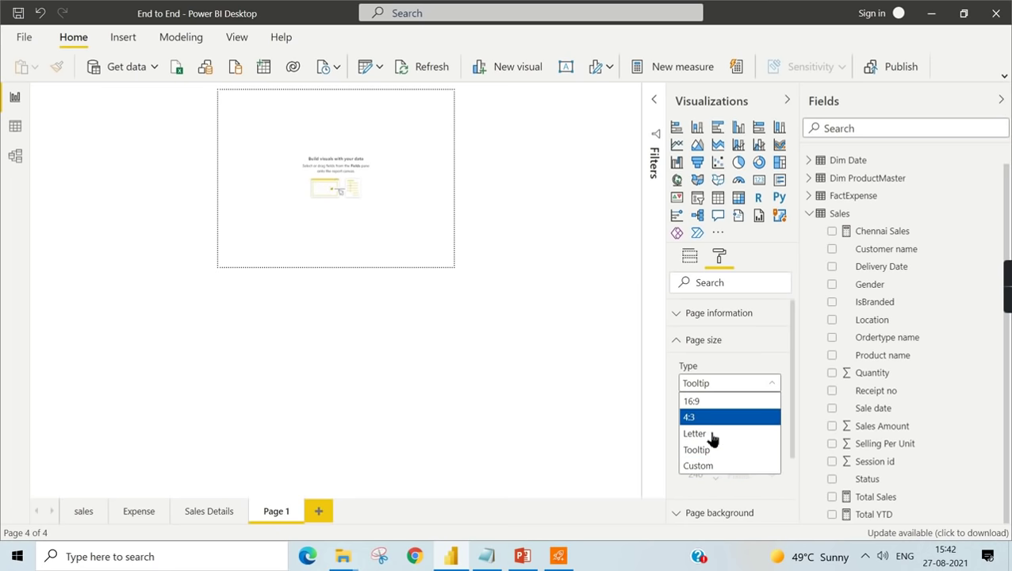
Step: Return to the new Page 1 with its page size settings collapsed
{"action": "left_click", "coordinate": [90, 513]}
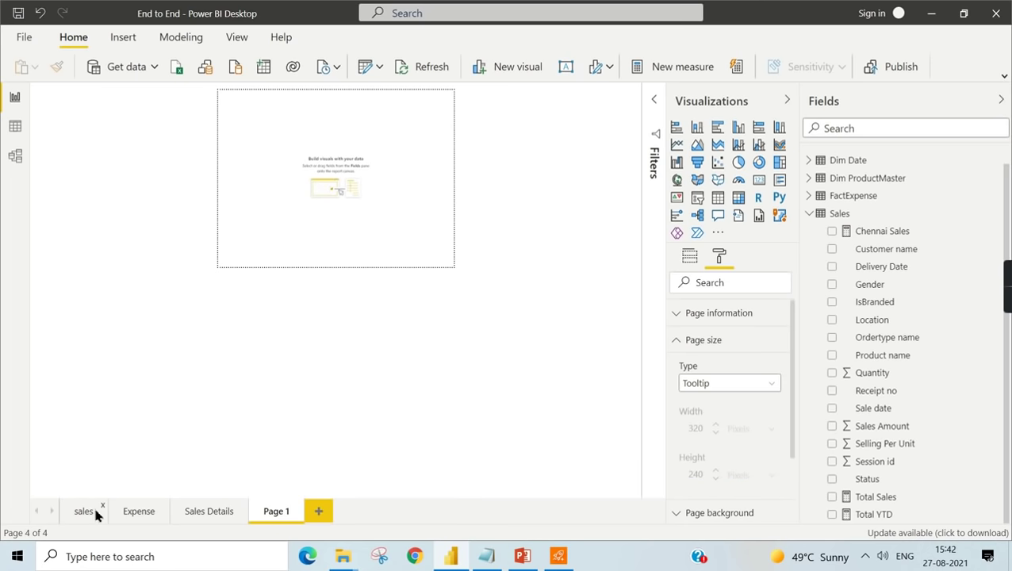
{"action": "left_click", "coordinate": [93, 511]}
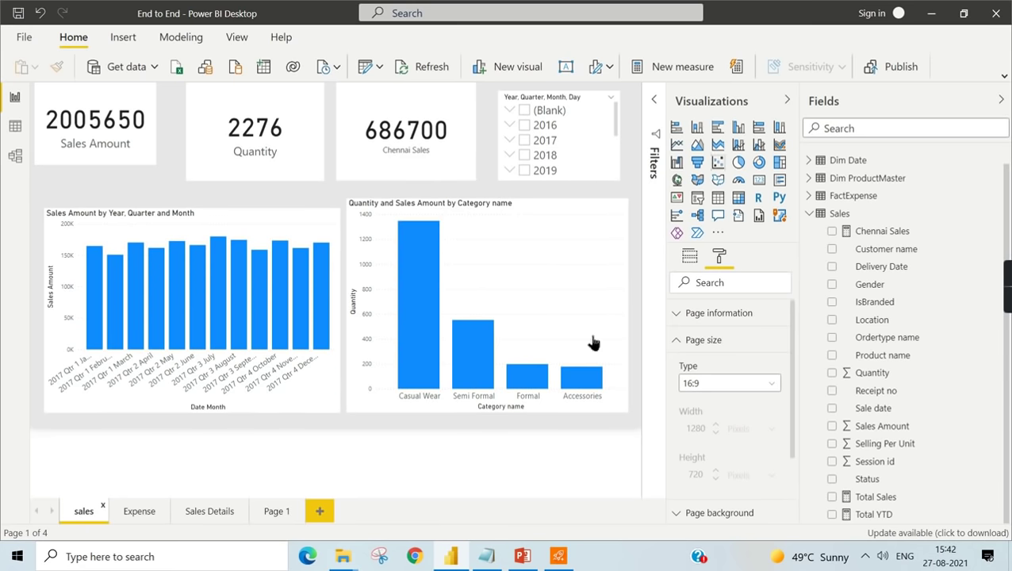
{"action": "left_click", "coordinate": [276, 511]}
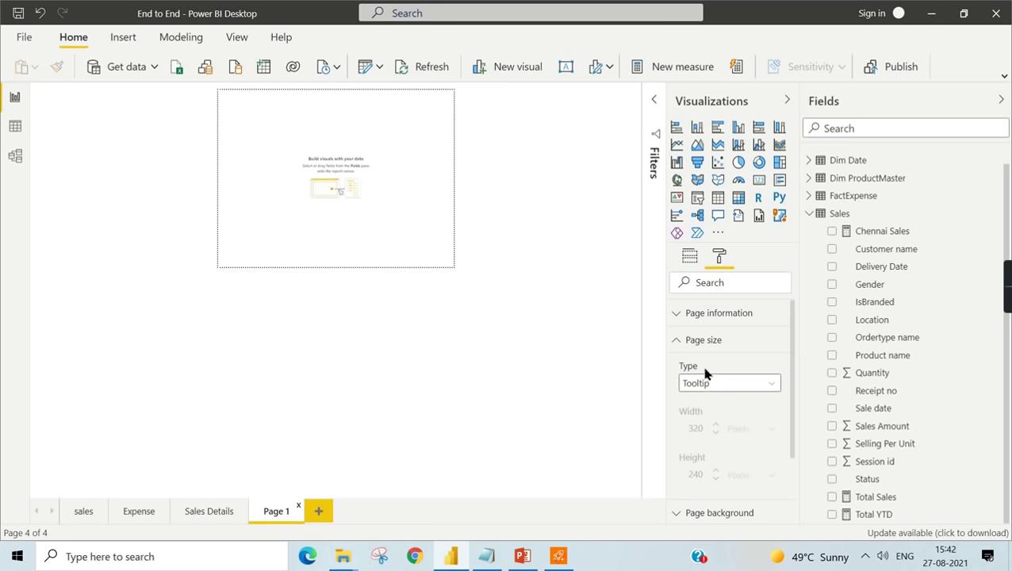
{"action": "left_click", "coordinate": [704, 341]}
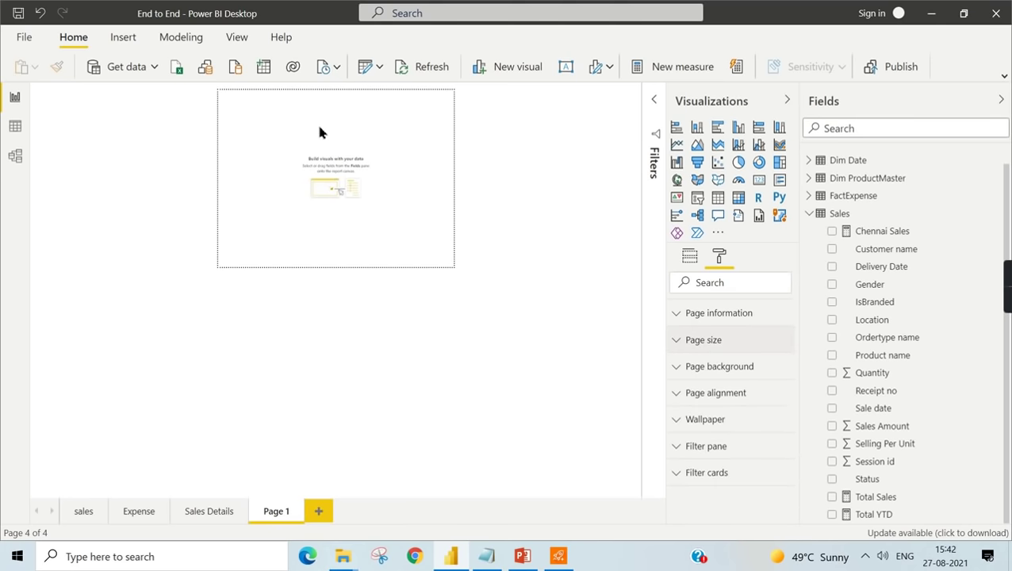
Step: Set the page view to Fit to page so the tooltip page fills the canvas
{"action": "left_click", "coordinate": [231, 39]}
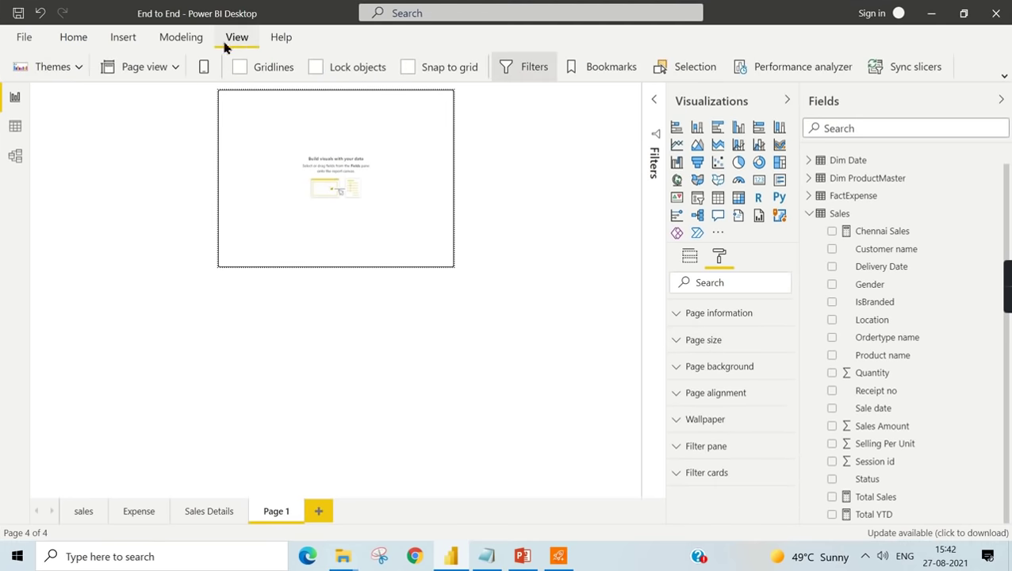
{"action": "left_click", "coordinate": [178, 70]}
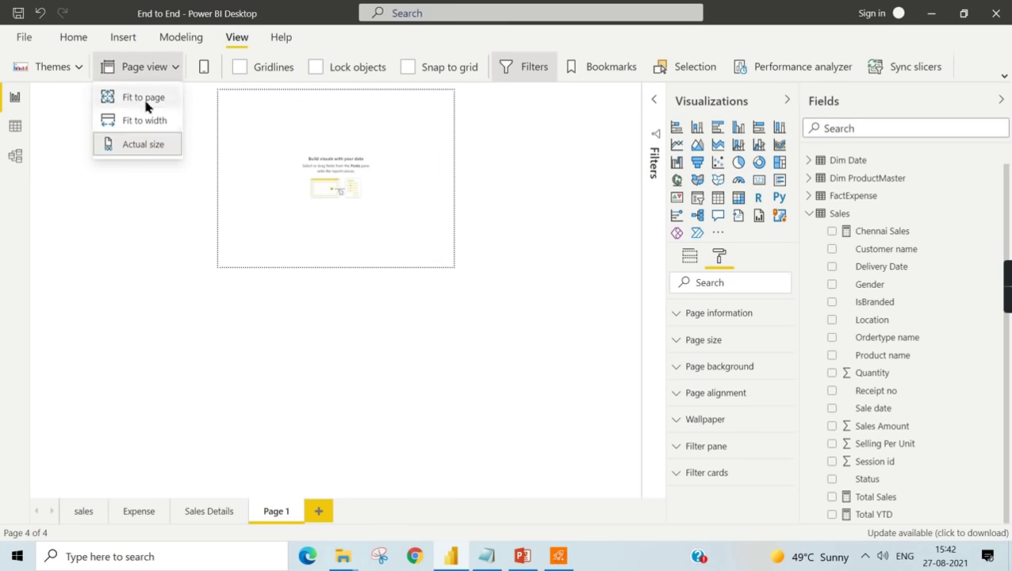
{"action": "left_click", "coordinate": [143, 98]}
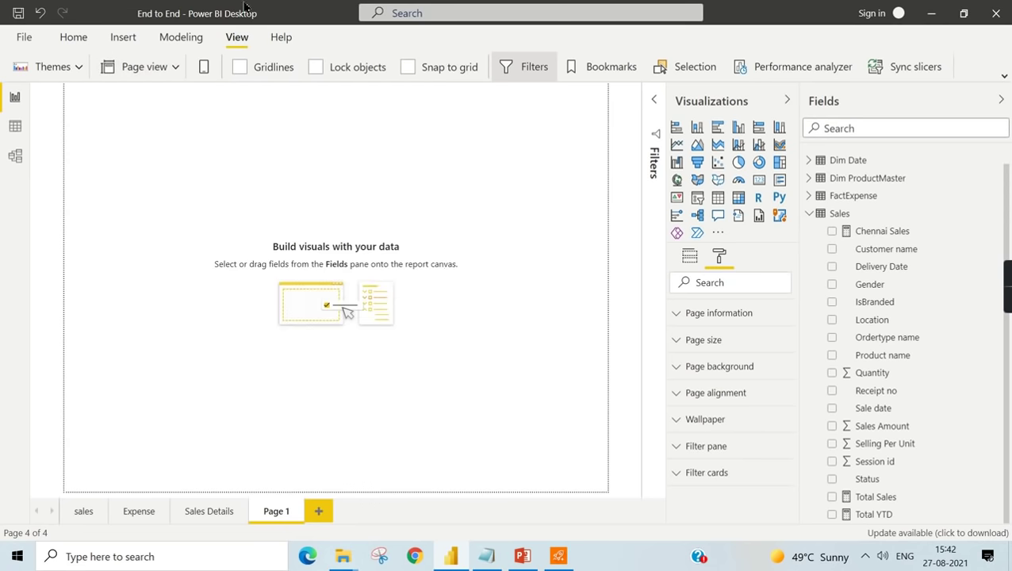
{"action": "left_click", "coordinate": [787, 100]}
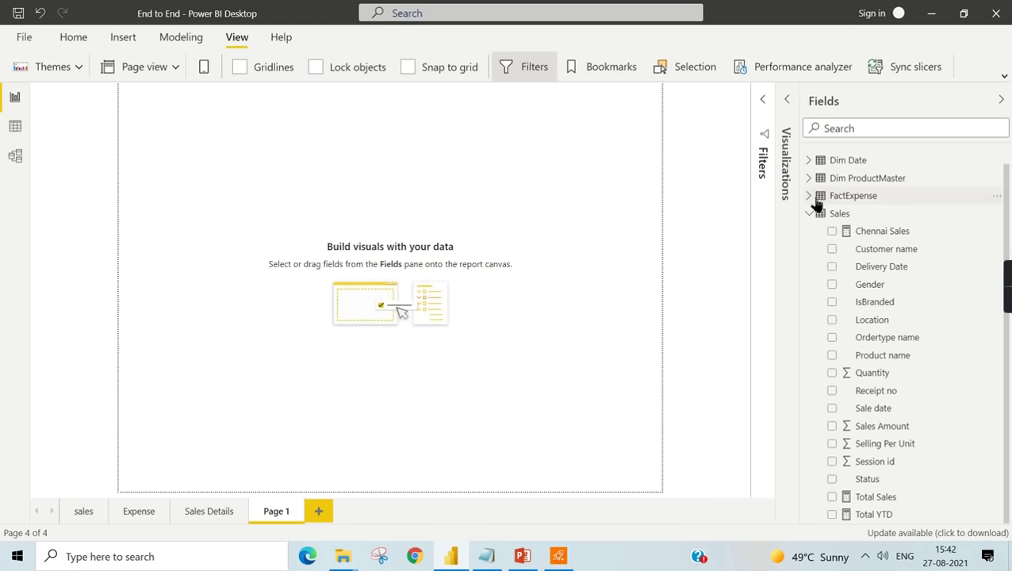
{"action": "left_click", "coordinate": [791, 110]}
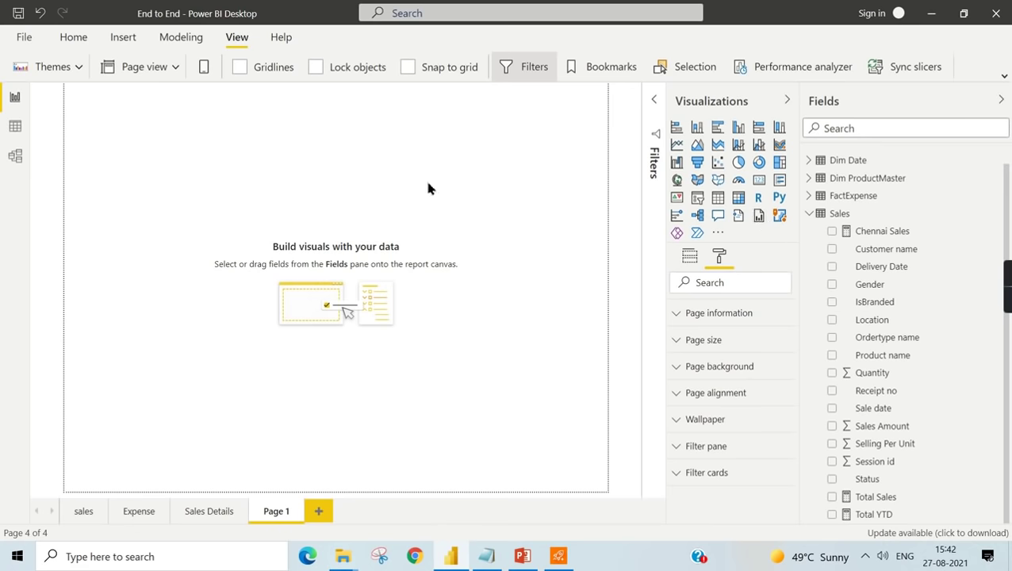
Step: Place a pie chart on Page 1 with Location as legend and Quantity as values
{"action": "left_click_drag", "start_coordinate": [738, 161], "coordinate": [259, 217]}
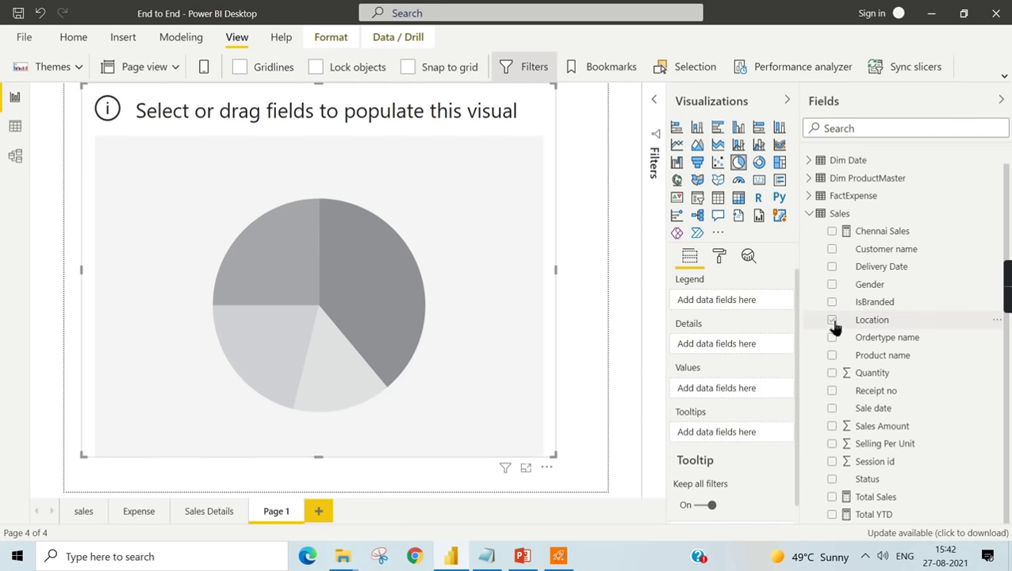
{"action": "left_click", "coordinate": [832, 321]}
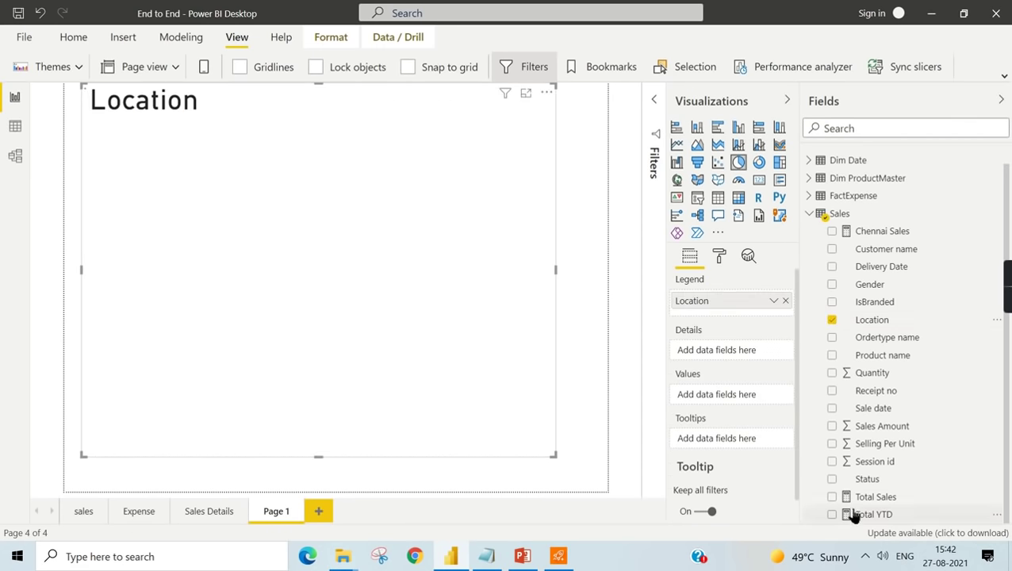
{"action": "left_click", "coordinate": [834, 373]}
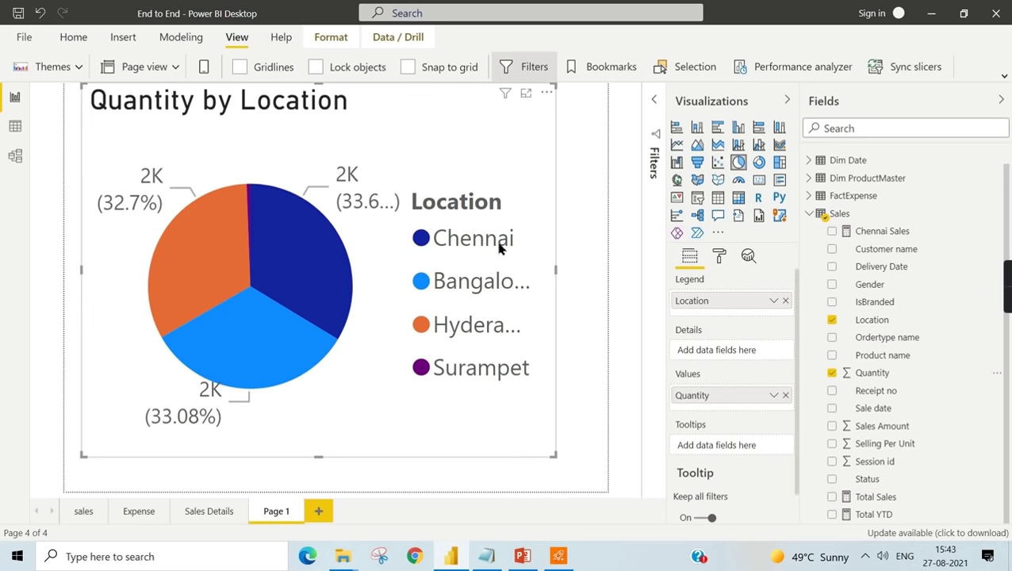
Step: Set the pie's detail label display units to None and enlarge the visual
{"action": "left_click", "coordinate": [718, 257]}
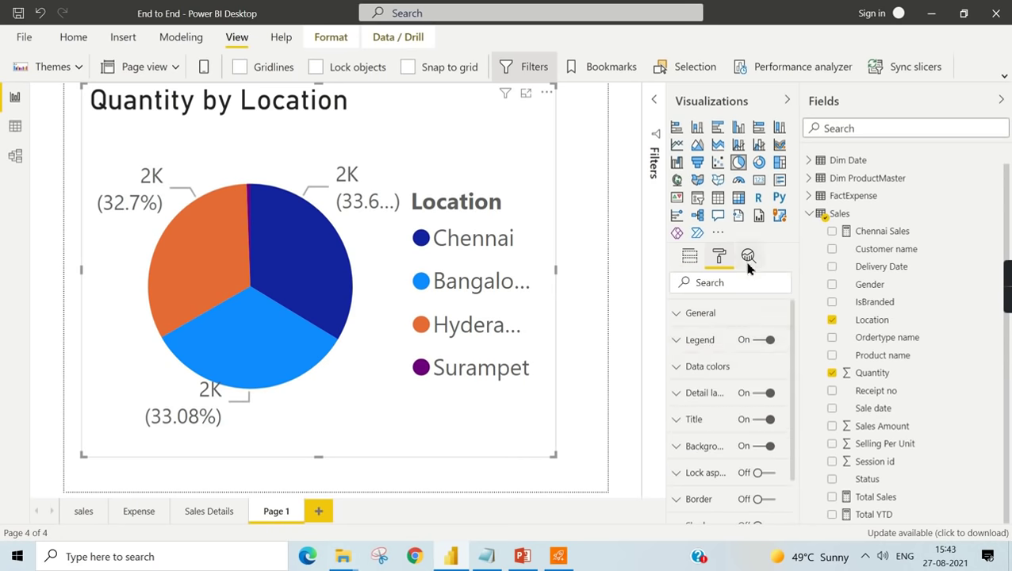
{"action": "left_click", "coordinate": [711, 395]}
{"action": "scroll", "coordinate": [718, 406], "scroll_direction": "down", "scroll_amount": 3}
{"action": "left_click", "coordinate": [720, 384]}
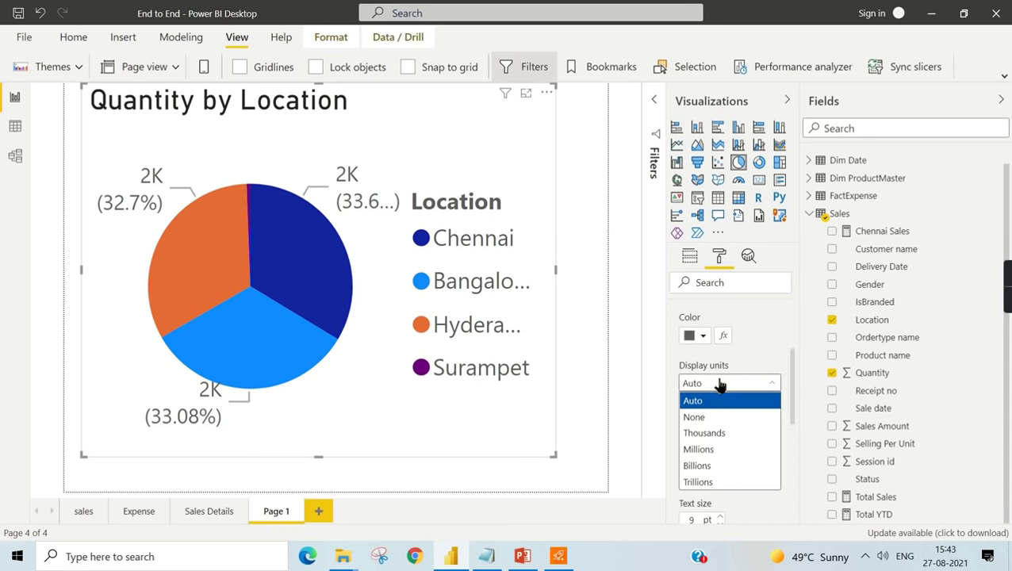
{"action": "left_click", "coordinate": [717, 414]}
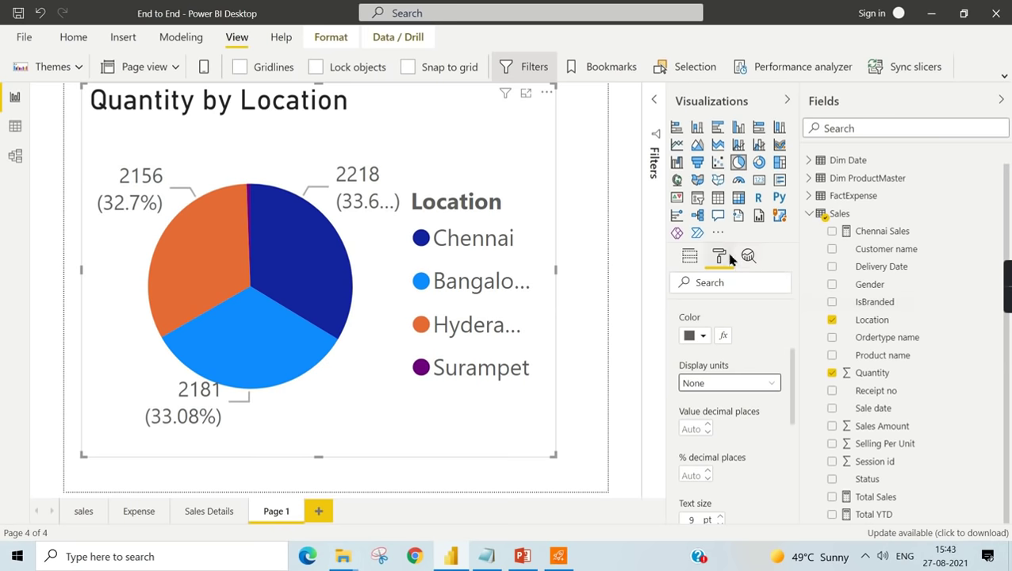
{"action": "scroll", "coordinate": [732, 341], "scroll_direction": "up", "scroll_amount": 3}
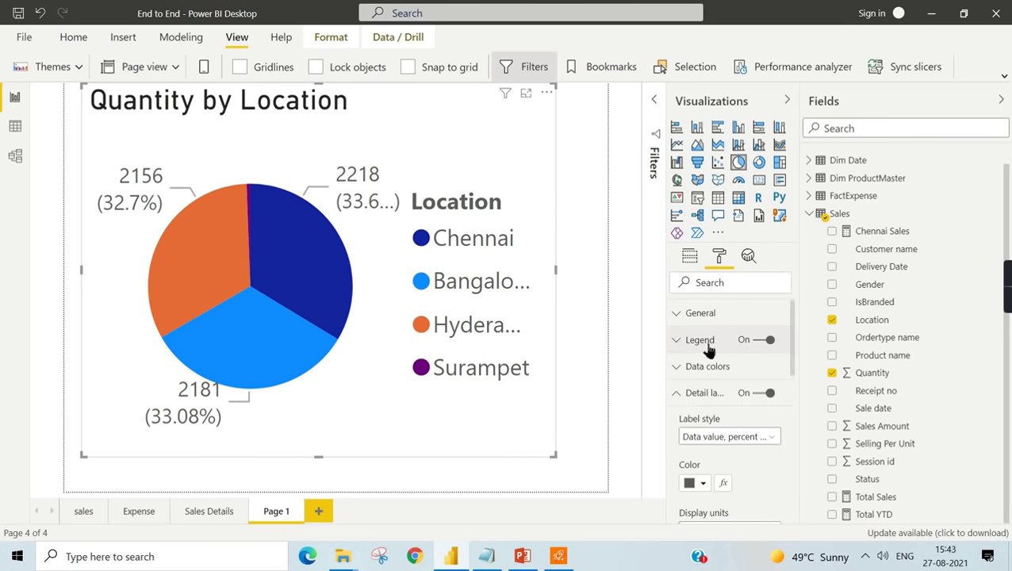
{"action": "left_click", "coordinate": [701, 339]}
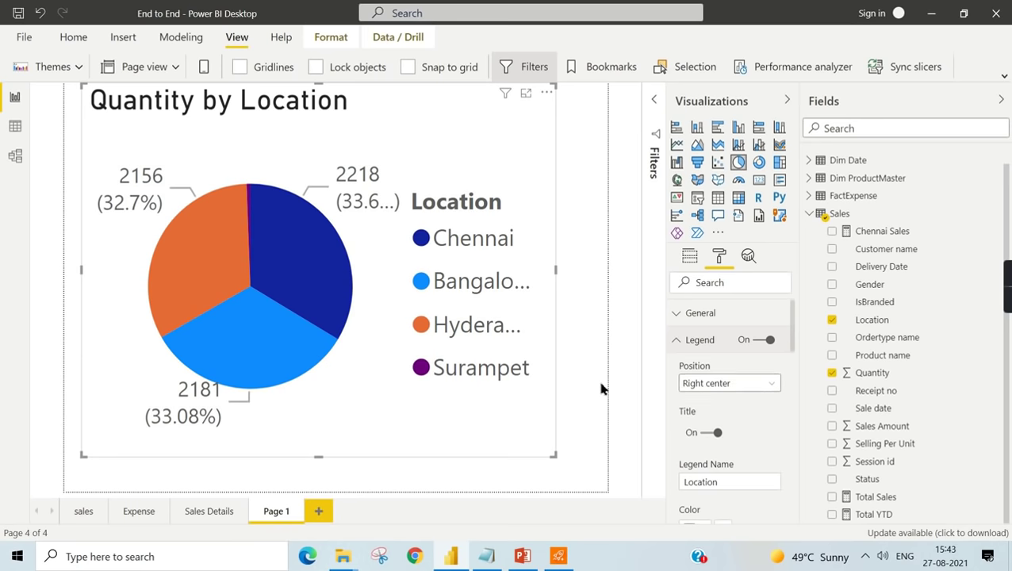
{"action": "left_click_drag", "start_coordinate": [553, 456], "coordinate": [609, 470]}
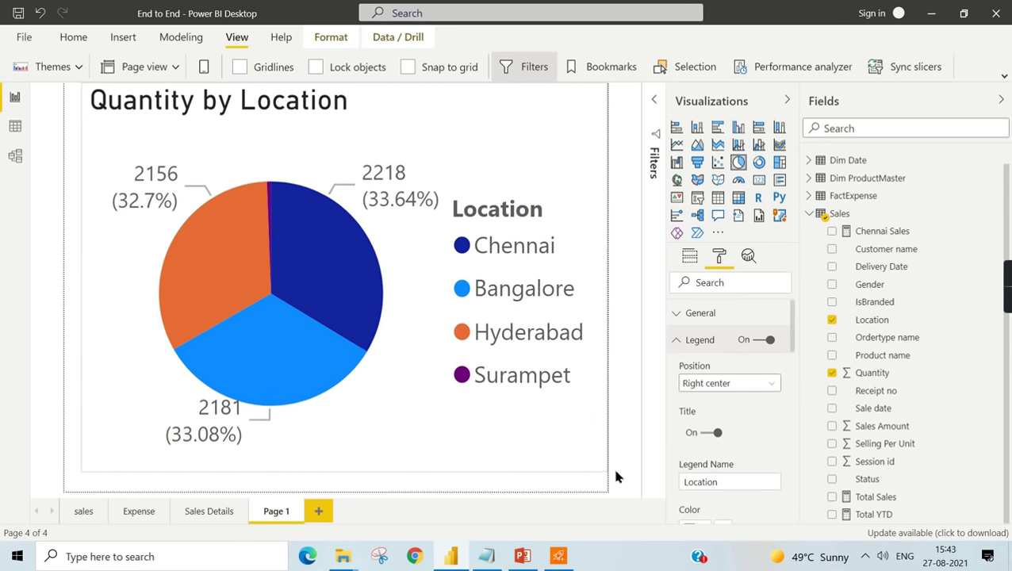
{"action": "left_click", "coordinate": [689, 255]}
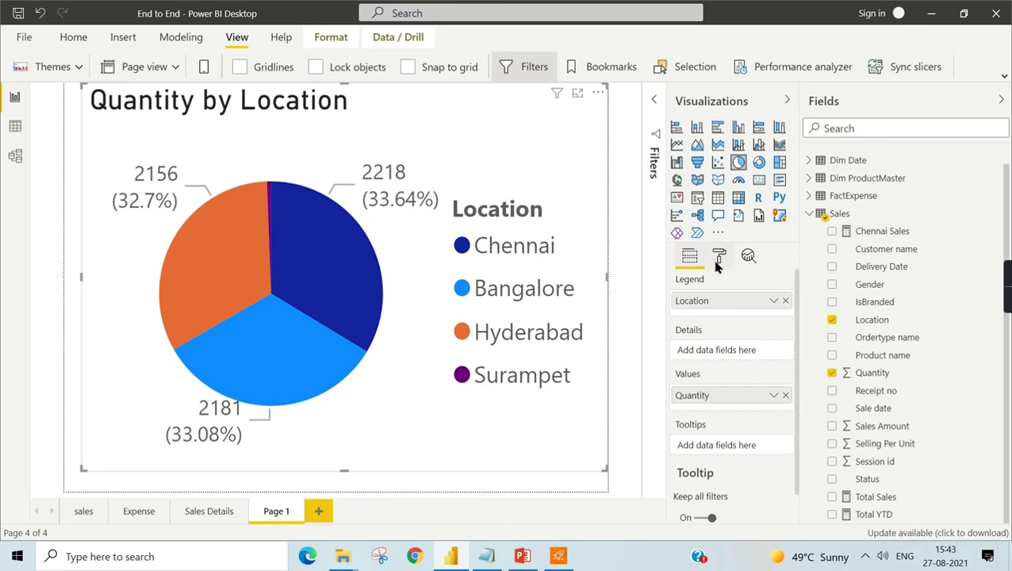
{"action": "left_click", "coordinate": [719, 256]}
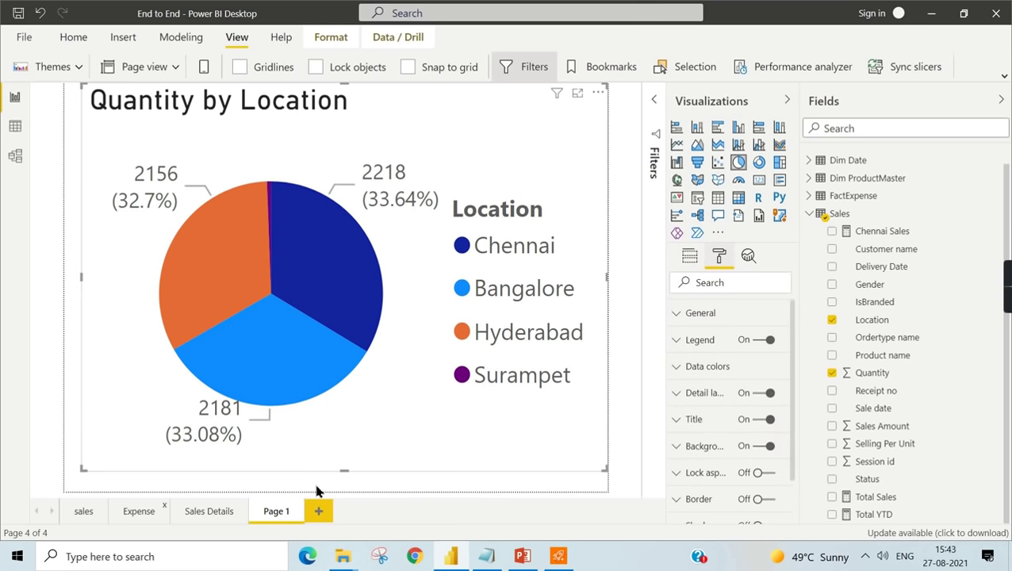
Step: Confirm in Page 1's format settings that its page size is Tooltip
{"action": "left_click", "coordinate": [317, 490]}
{"action": "left_click", "coordinate": [719, 256]}
{"action": "left_click", "coordinate": [701, 316]}
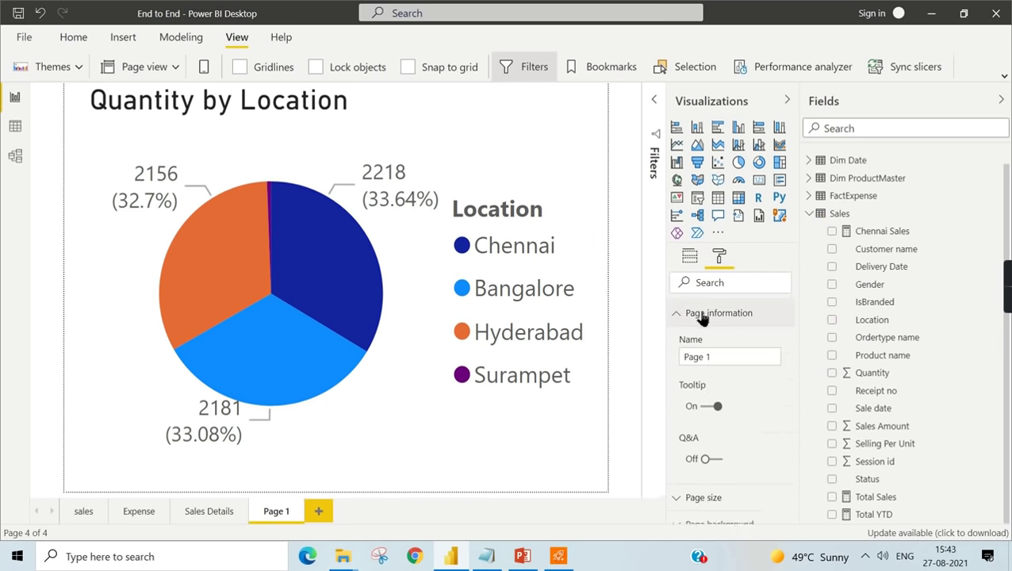
{"action": "left_click", "coordinate": [698, 317]}
{"action": "left_click", "coordinate": [698, 341]}
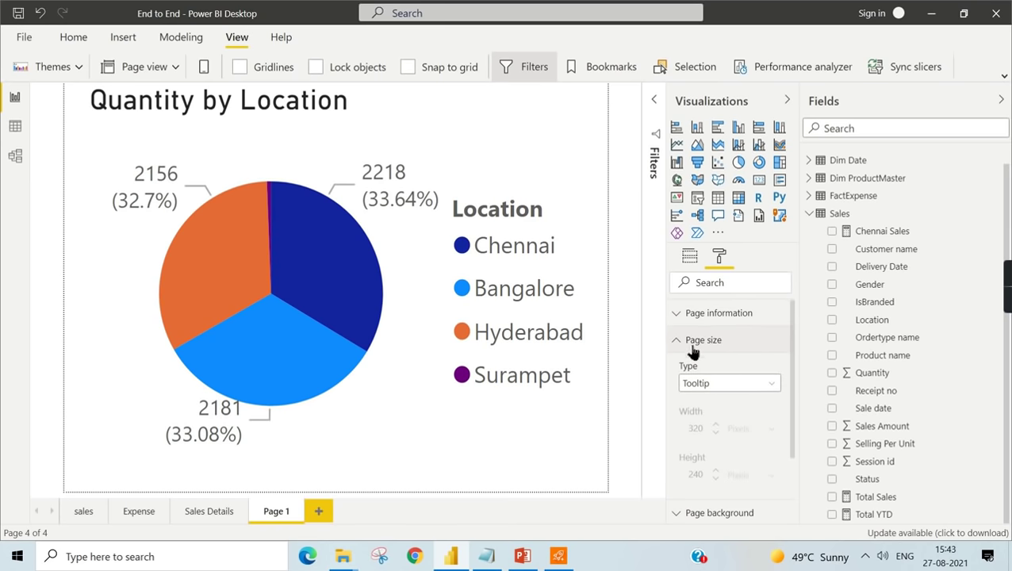
{"action": "left_click", "coordinate": [691, 346]}
Step: Switch to the sales page and select the category chart's formatting options
{"action": "left_click", "coordinate": [87, 514]}
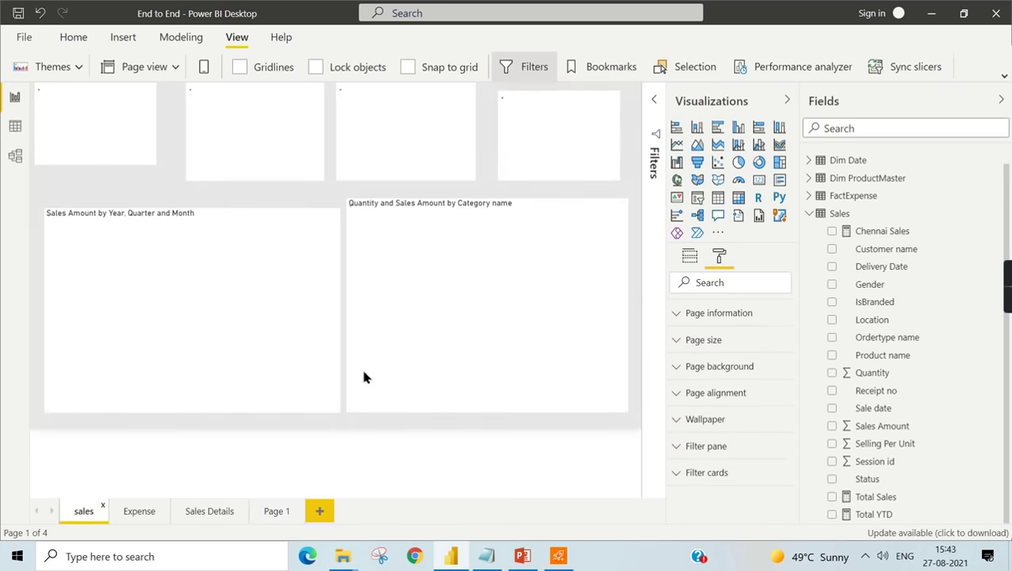
{"action": "mouse_move", "coordinate": [505, 221]}
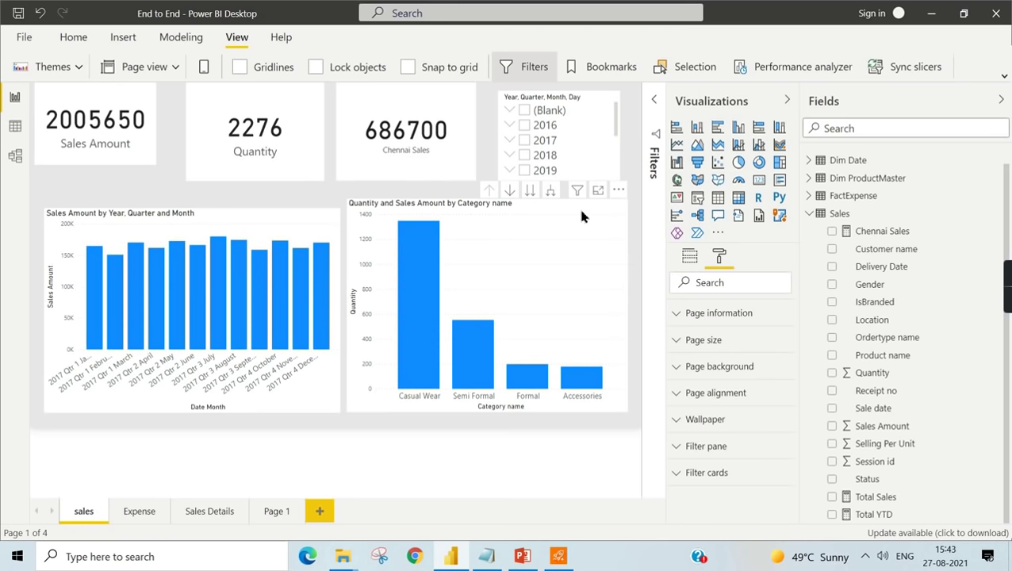
{"action": "left_click", "coordinate": [510, 218]}
{"action": "left_click", "coordinate": [719, 257]}
Step: Expand the chart's Tooltip settings, keeping tooltips on with Type set to Report page
{"action": "scroll", "coordinate": [711, 444], "scroll_direction": "down", "scroll_amount": 5}
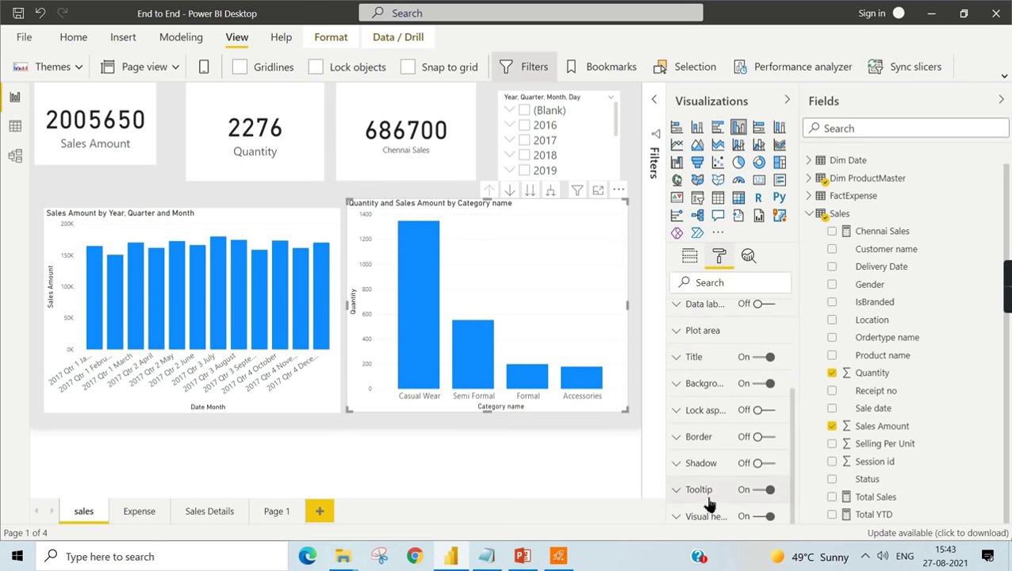
{"action": "left_click", "coordinate": [716, 487]}
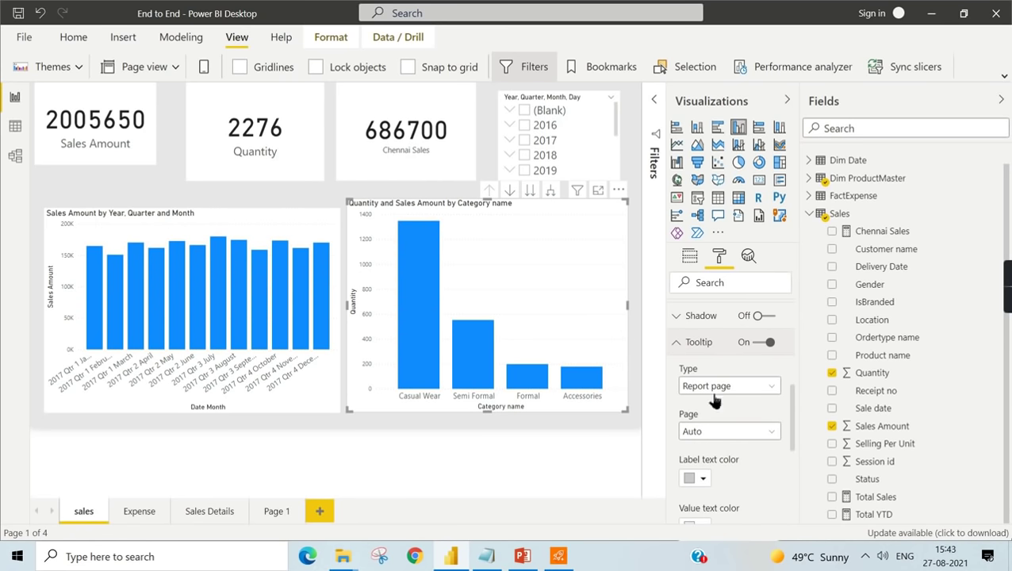
{"action": "left_click", "coordinate": [762, 343]}
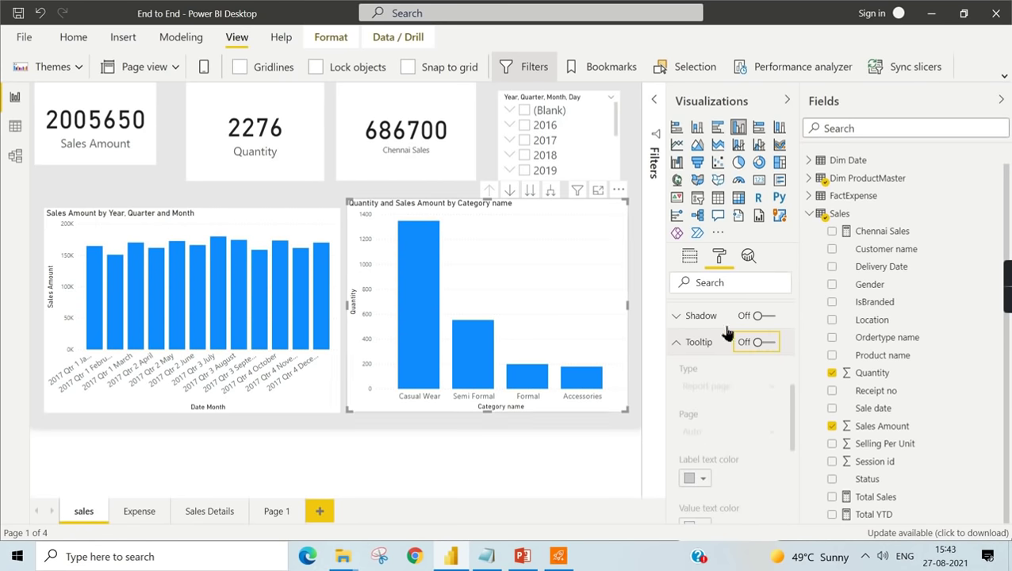
{"action": "left_click", "coordinate": [769, 342]}
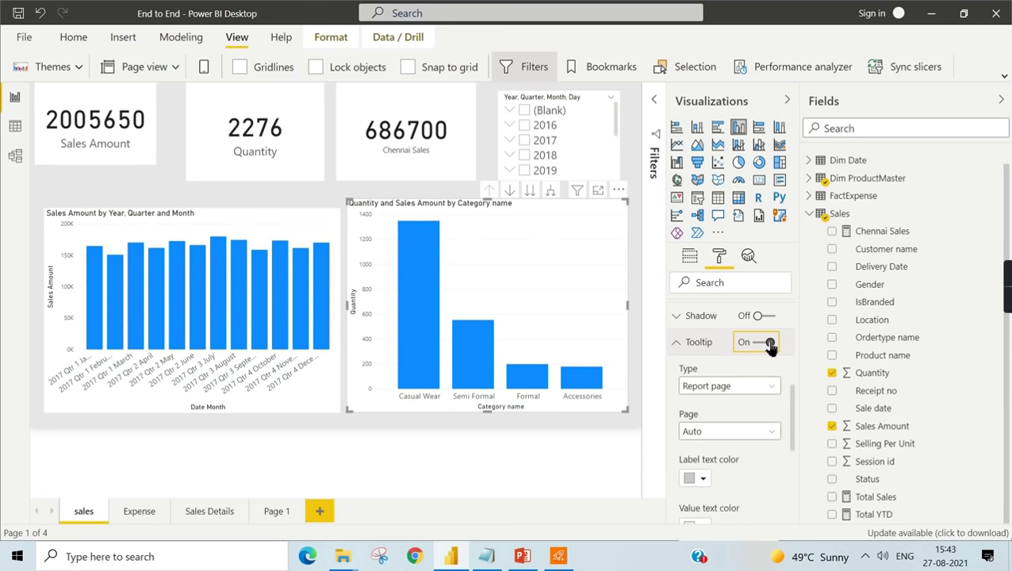
{"action": "mouse_move", "coordinate": [436, 251]}
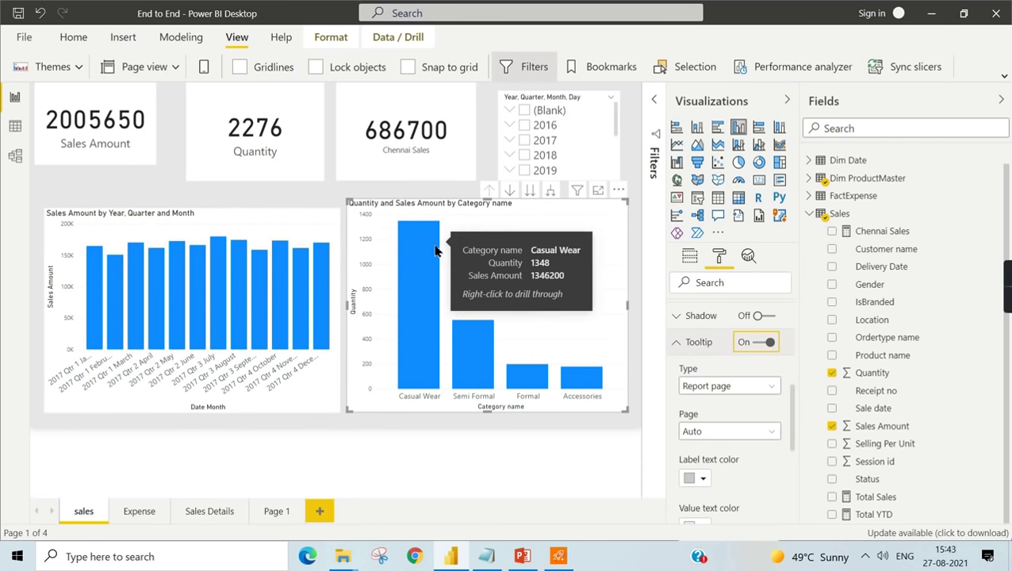
{"action": "left_click", "coordinate": [729, 386]}
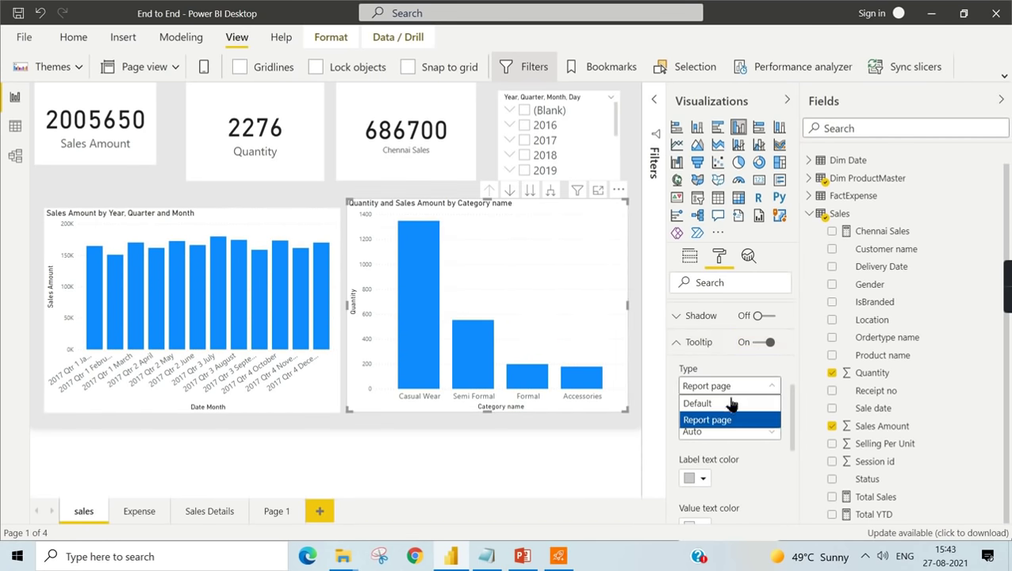
{"action": "left_click", "coordinate": [716, 418]}
{"action": "left_click", "coordinate": [726, 433]}
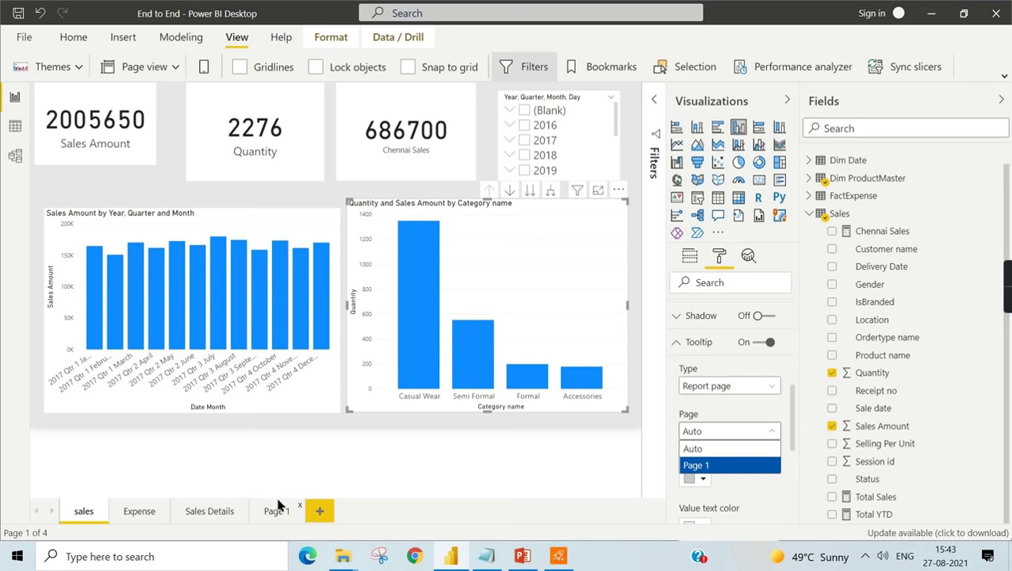
{"action": "left_click", "coordinate": [369, 469]}
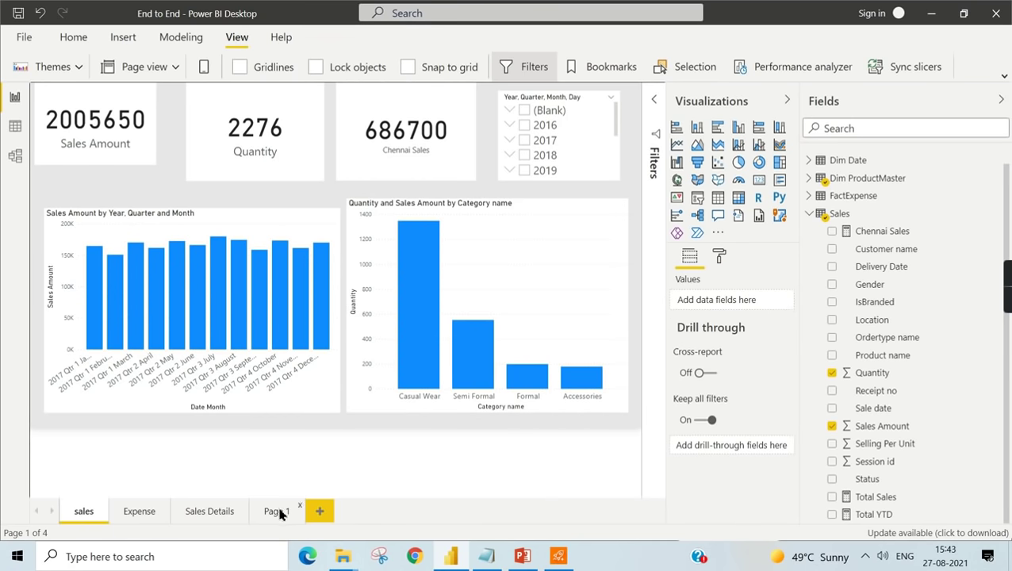
Step: Reselect the category chart and set its tooltip Page to Page 1
{"action": "left_click", "coordinate": [555, 337]}
{"action": "left_click", "coordinate": [718, 255]}
{"action": "scroll", "coordinate": [729, 452], "scroll_direction": "down", "scroll_amount": 3}
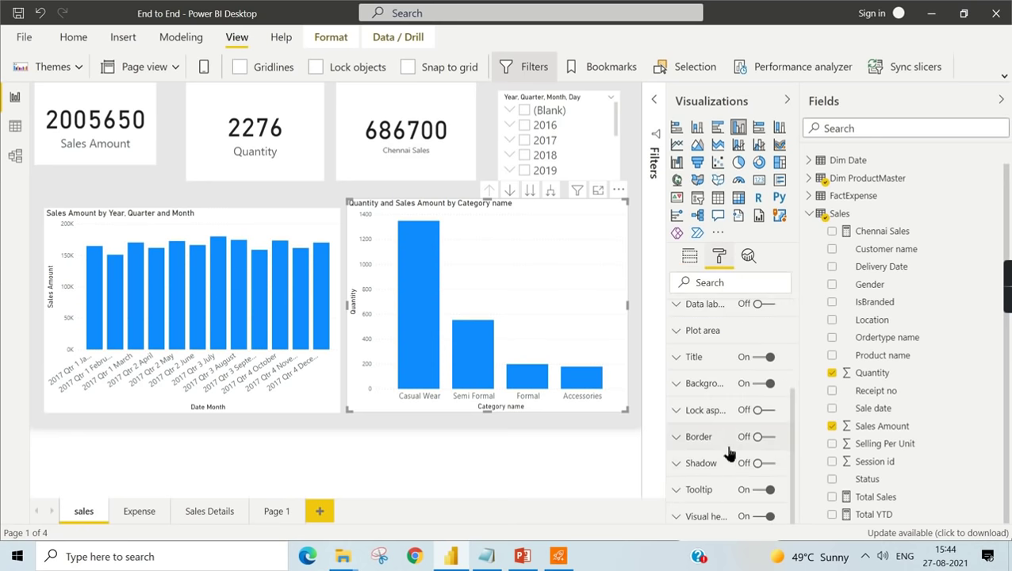
{"action": "left_click", "coordinate": [720, 489]}
{"action": "scroll", "coordinate": [726, 468], "scroll_direction": "down", "scroll_amount": 3}
{"action": "scroll", "coordinate": [725, 396], "scroll_direction": "up", "scroll_amount": 2}
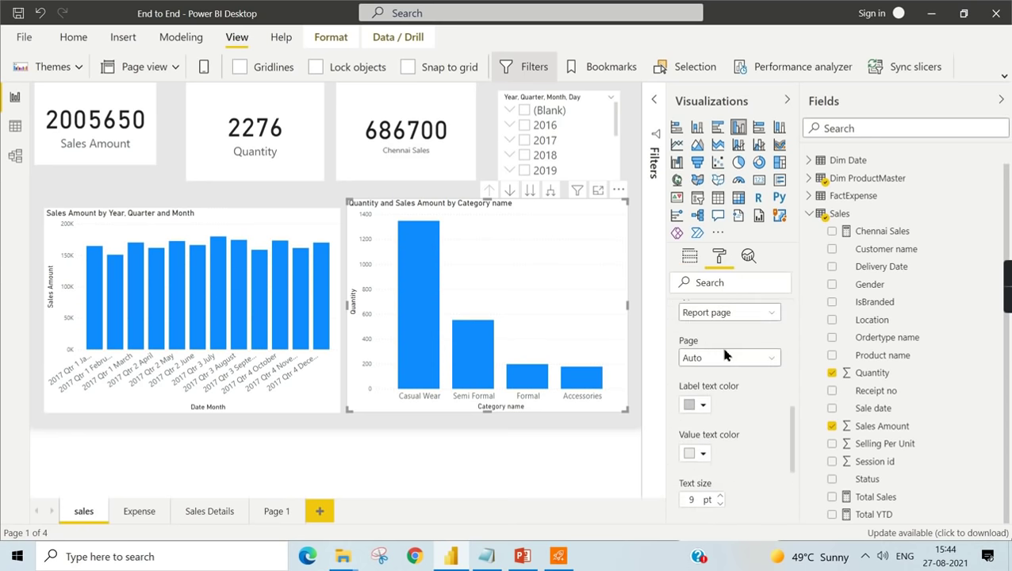
{"action": "left_click", "coordinate": [724, 359]}
{"action": "left_click", "coordinate": [723, 391]}
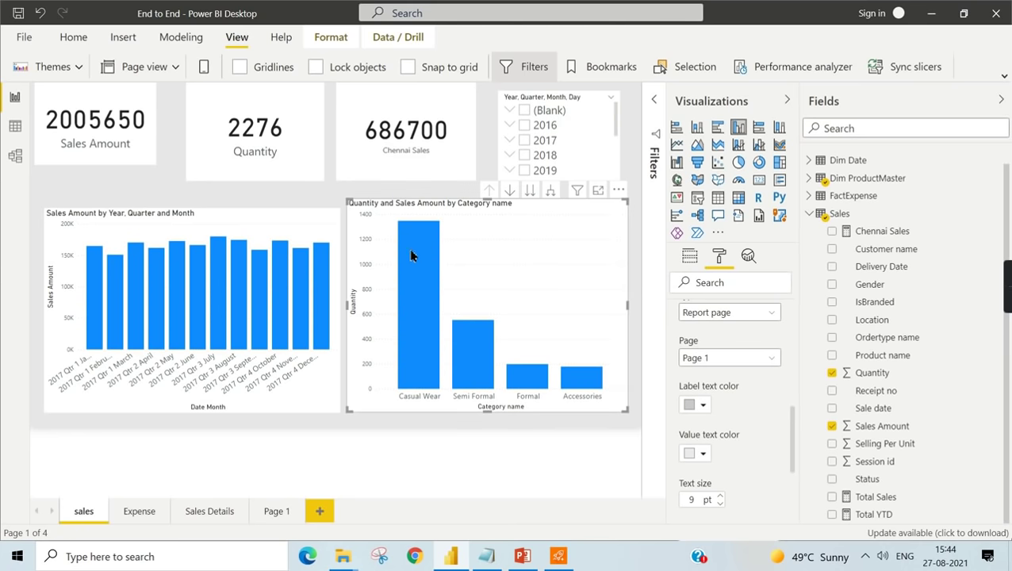
{"action": "mouse_move", "coordinate": [411, 254]}
Step: Make the Sales Amount by Year, Quarter and Month chart narrower and taller
{"action": "mouse_move", "coordinate": [534, 381]}
{"action": "left_click", "coordinate": [1001, 100]}
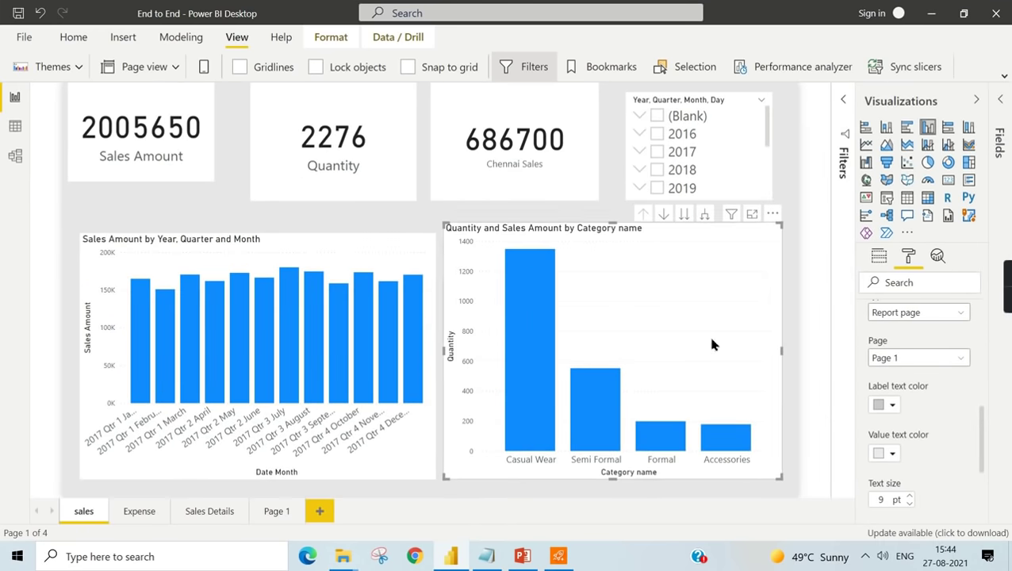
{"action": "left_click", "coordinate": [779, 127]}
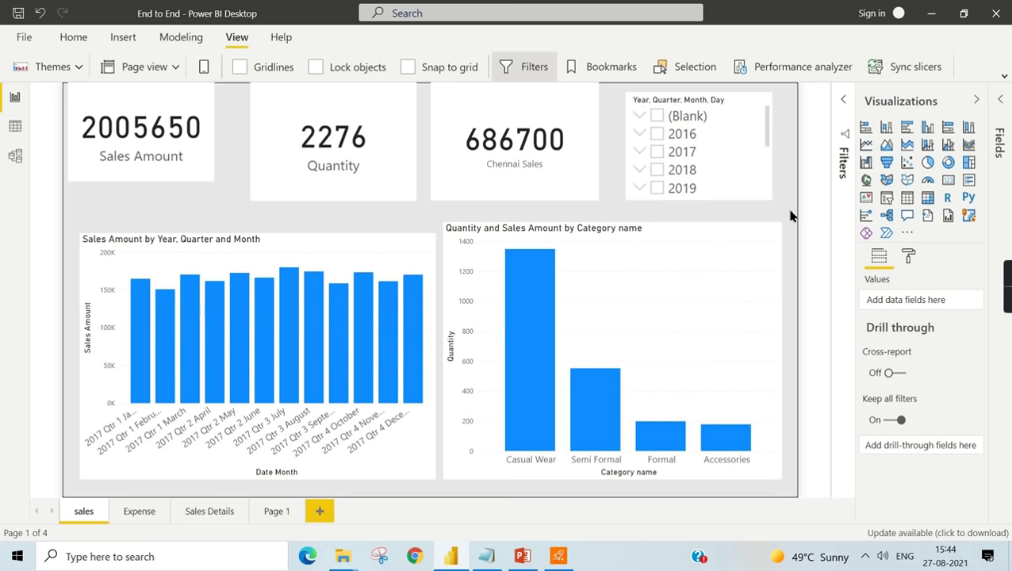
{"action": "left_click", "coordinate": [325, 238]}
{"action": "left_click_drag", "start_coordinate": [431, 238], "coordinate": [411, 226]}
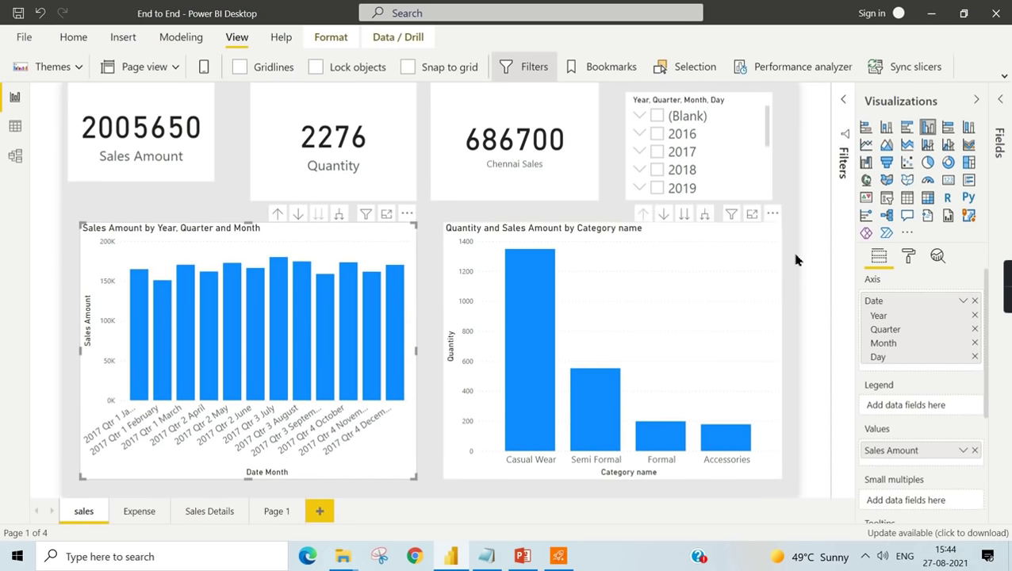
Step: Select the category chart and scroll its Format options down to Shadow
{"action": "left_click", "coordinate": [733, 238]}
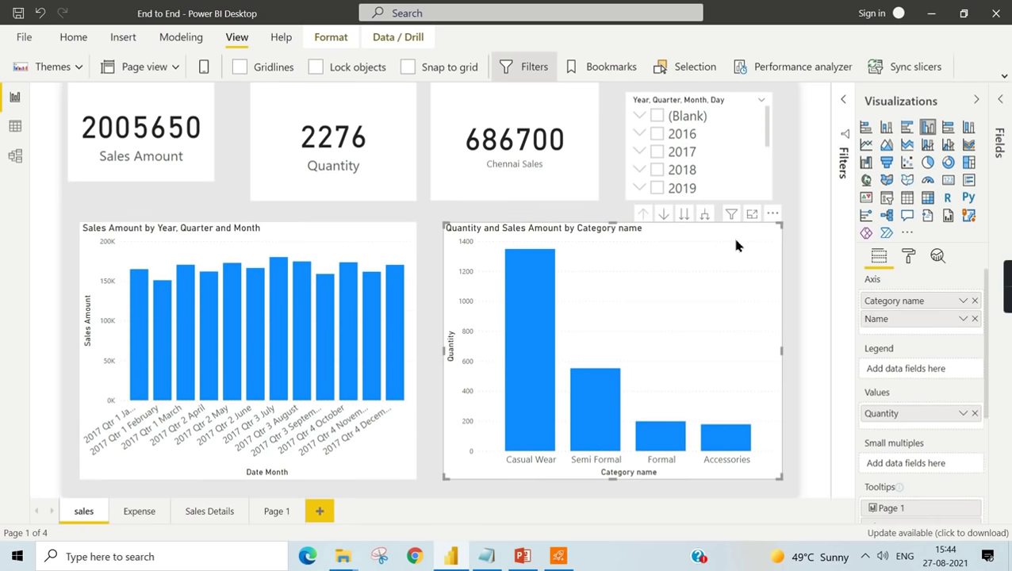
{"action": "left_click", "coordinate": [909, 259]}
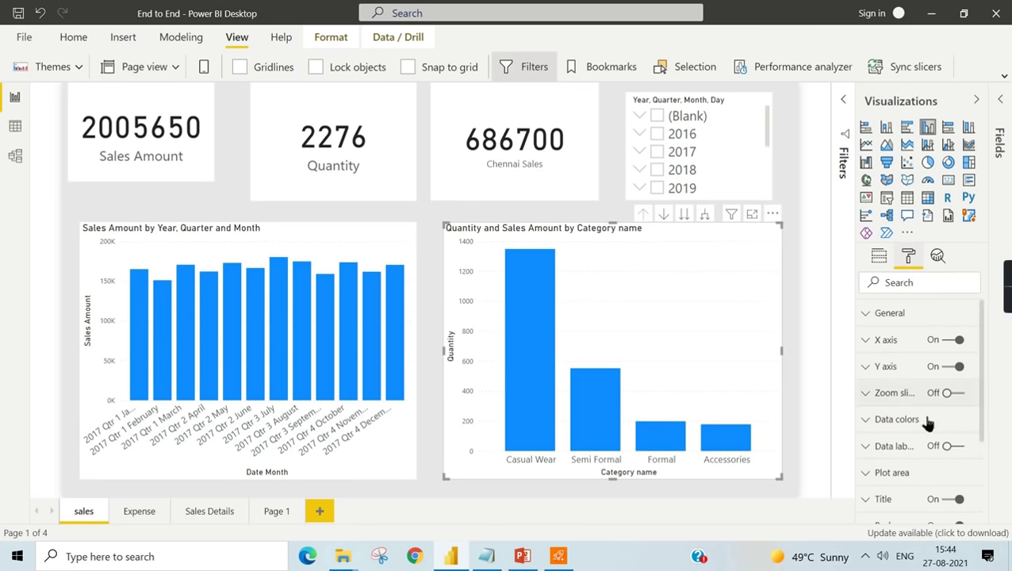
{"action": "scroll", "coordinate": [930, 394], "scroll_direction": "down", "scroll_amount": 3}
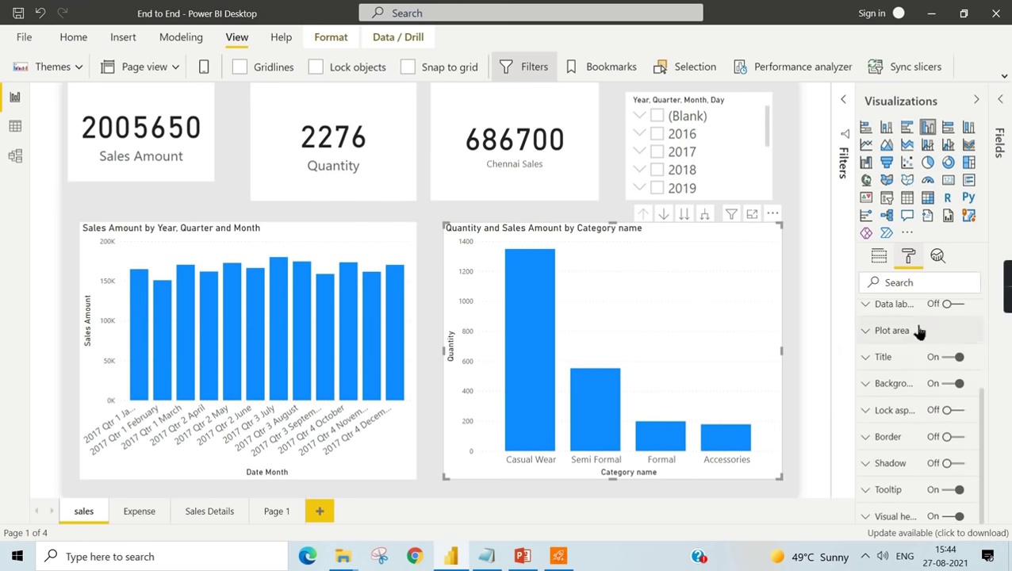
Step: Turn Shadow on for both charts and the Chennai Sales, Quantity and Sales Amount cards
{"action": "left_click", "coordinate": [958, 464]}
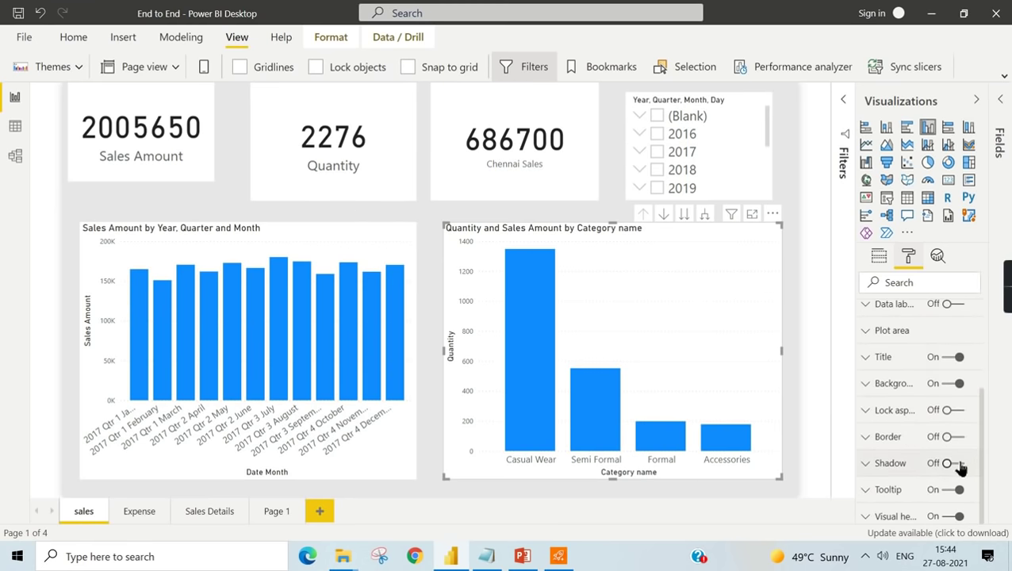
{"action": "left_click", "coordinate": [330, 252]}
{"action": "left_click", "coordinate": [958, 465]}
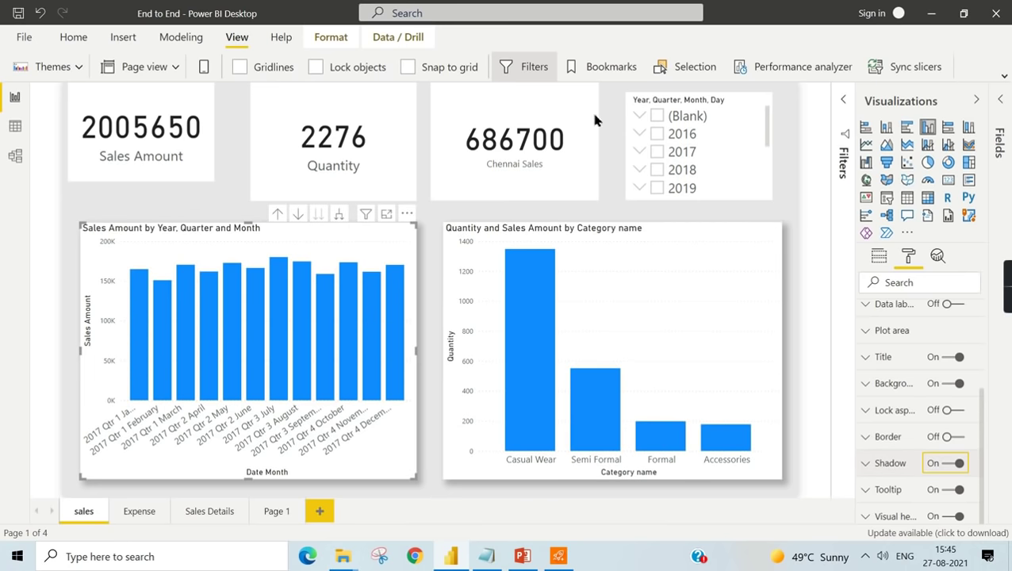
{"action": "left_click", "coordinate": [583, 151]}
{"action": "left_click", "coordinate": [957, 464]}
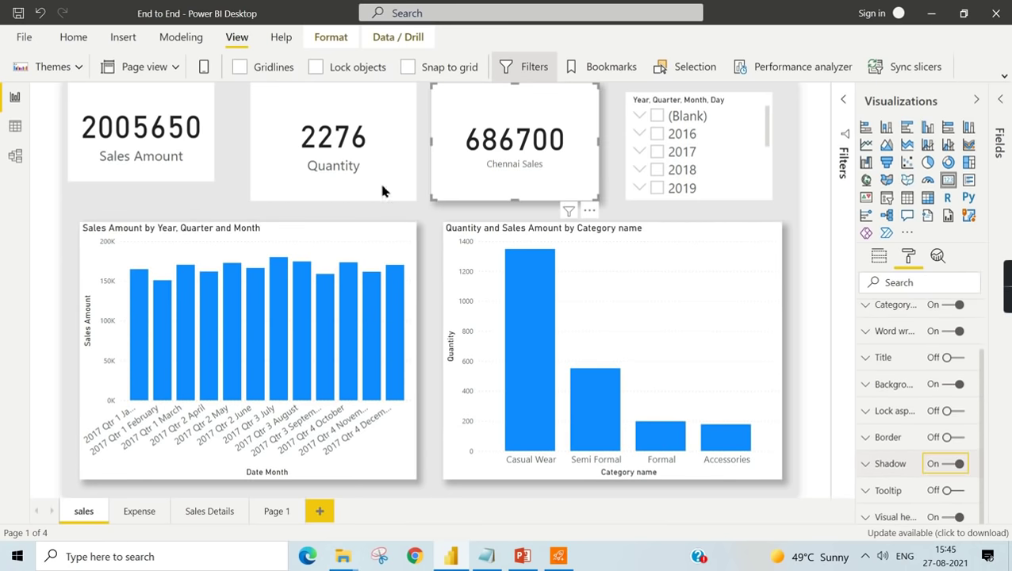
{"action": "left_click", "coordinate": [387, 104]}
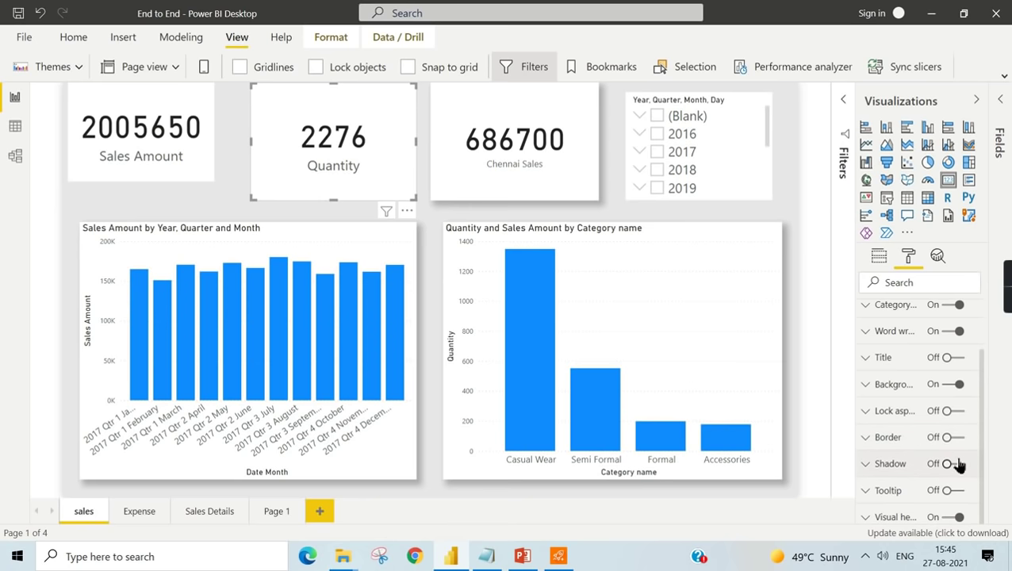
{"action": "left_click", "coordinate": [958, 464]}
{"action": "left_click", "coordinate": [160, 89]}
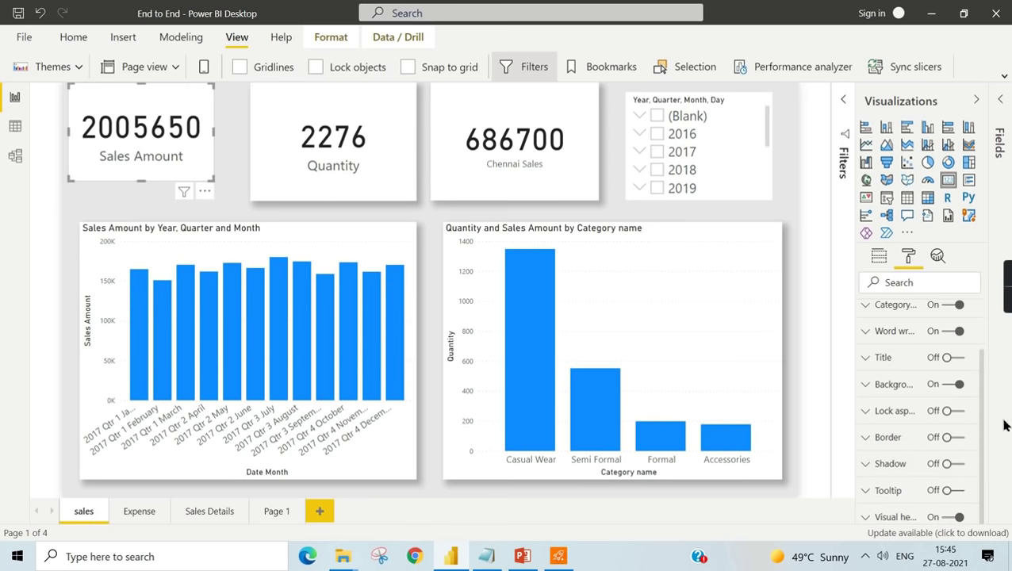
{"action": "left_click", "coordinate": [958, 466]}
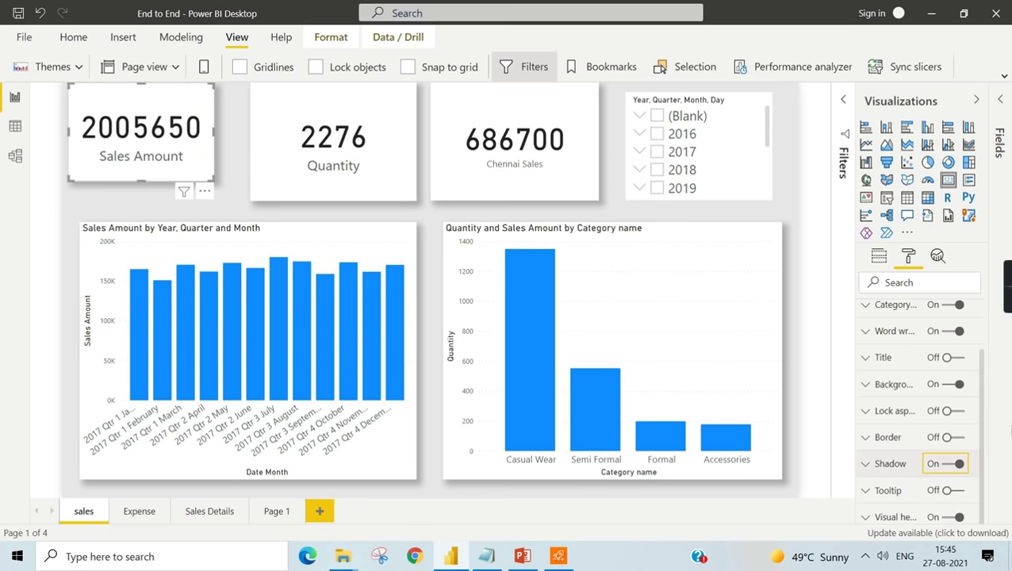
Step: Drill the sales chart up twice to show yearly totals for 2016–2018
{"action": "left_click", "coordinate": [373, 246]}
{"action": "left_click", "coordinate": [277, 214]}
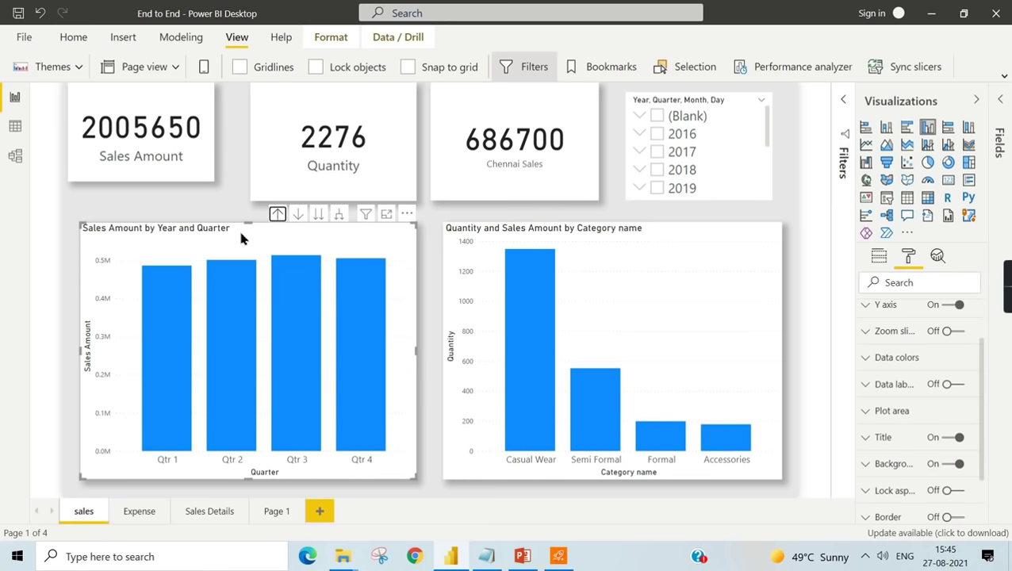
{"action": "left_click", "coordinate": [278, 214]}
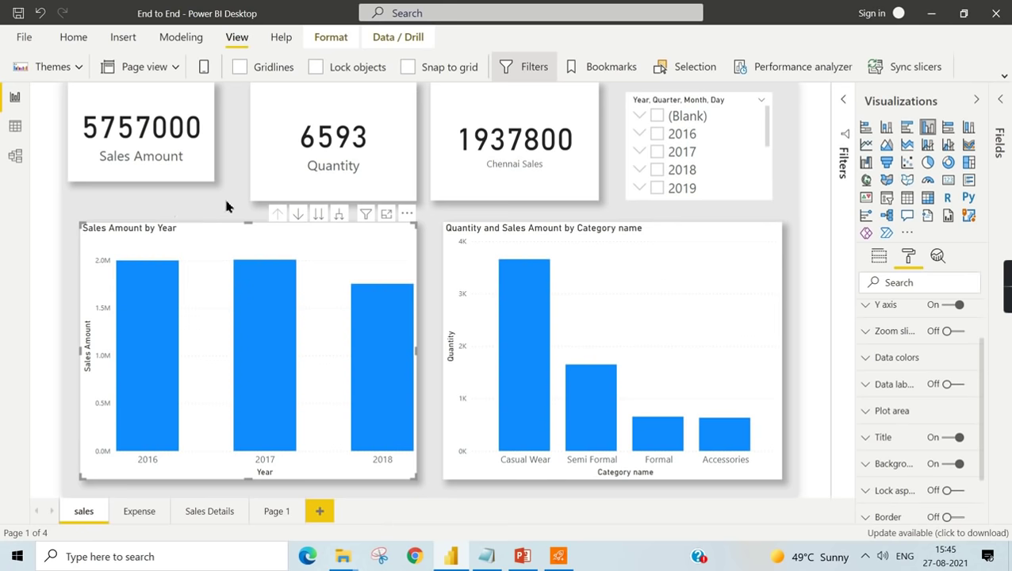
{"action": "left_click", "coordinate": [424, 311]}
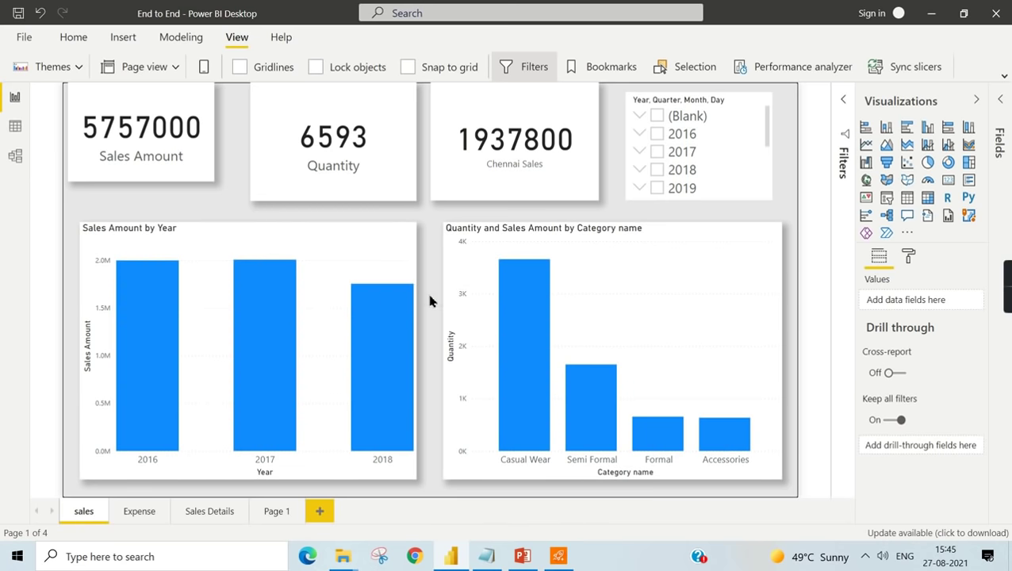
Step: Expand the ribbon to full layout, browse Insert, Modeling and View, and open Fields for the year chart
{"action": "left_click", "coordinate": [63, 38]}
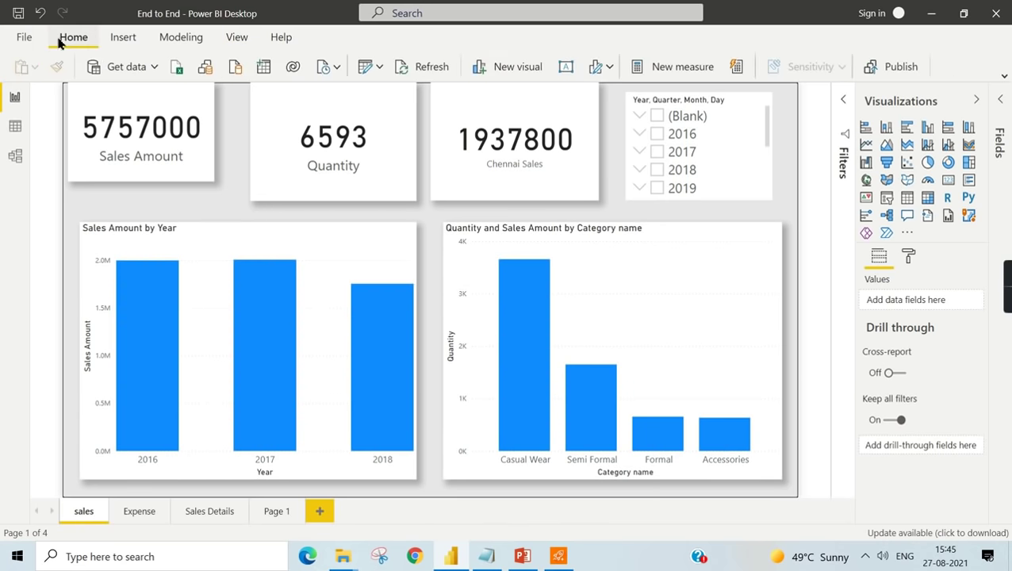
{"action": "left_click", "coordinate": [1004, 77]}
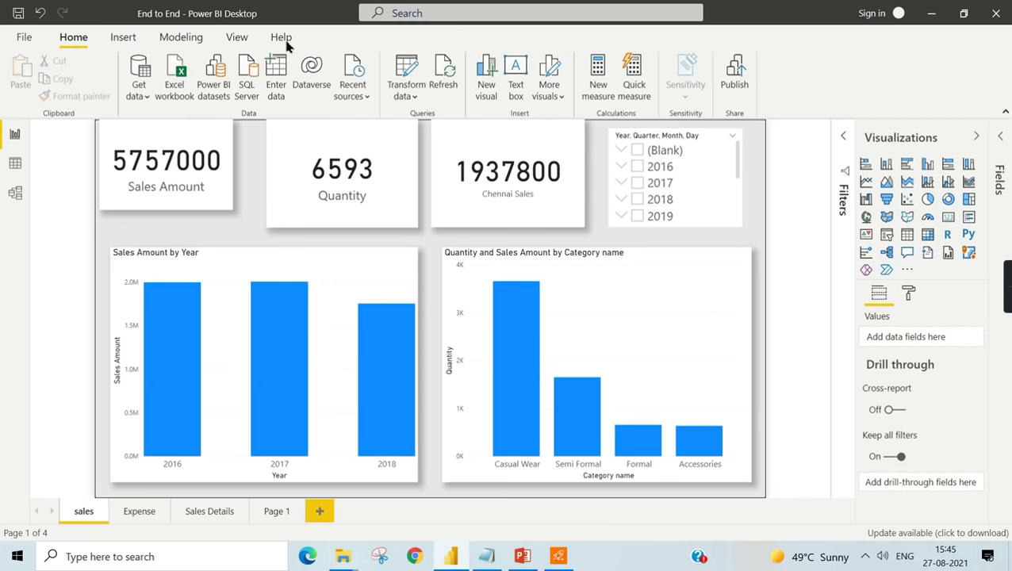
{"action": "left_click", "coordinate": [124, 37]}
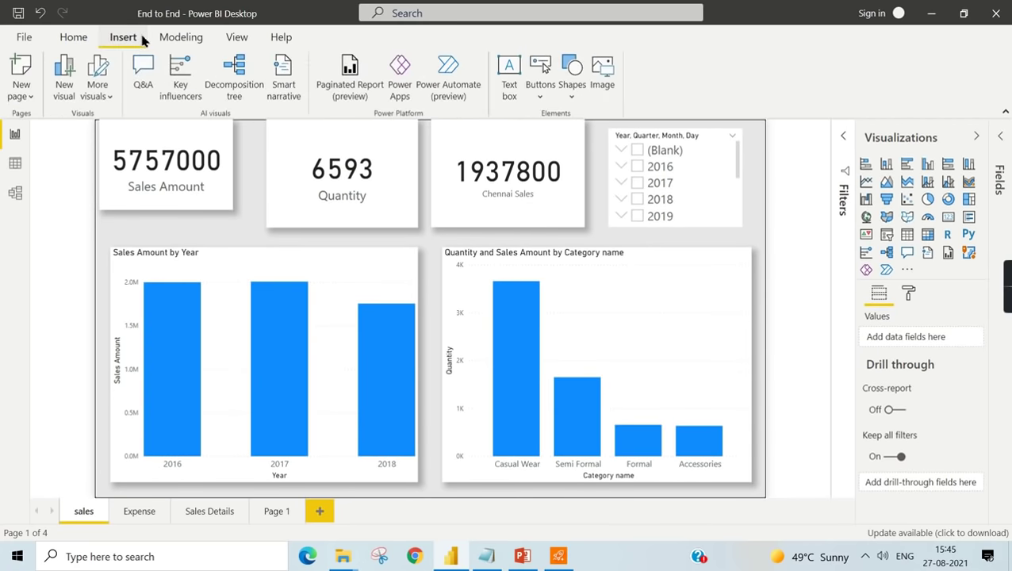
{"action": "left_click", "coordinate": [203, 41]}
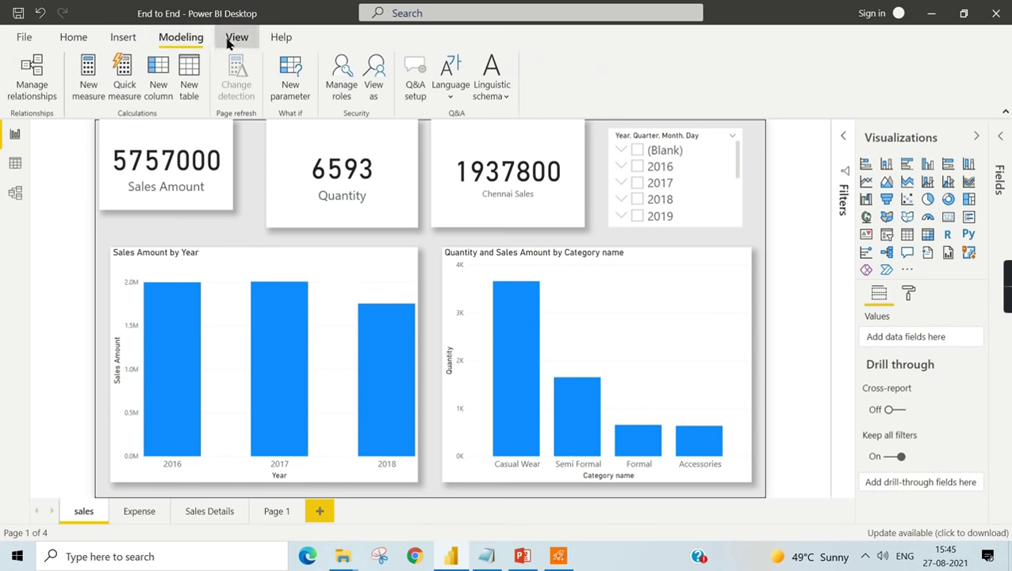
{"action": "left_click", "coordinate": [227, 43]}
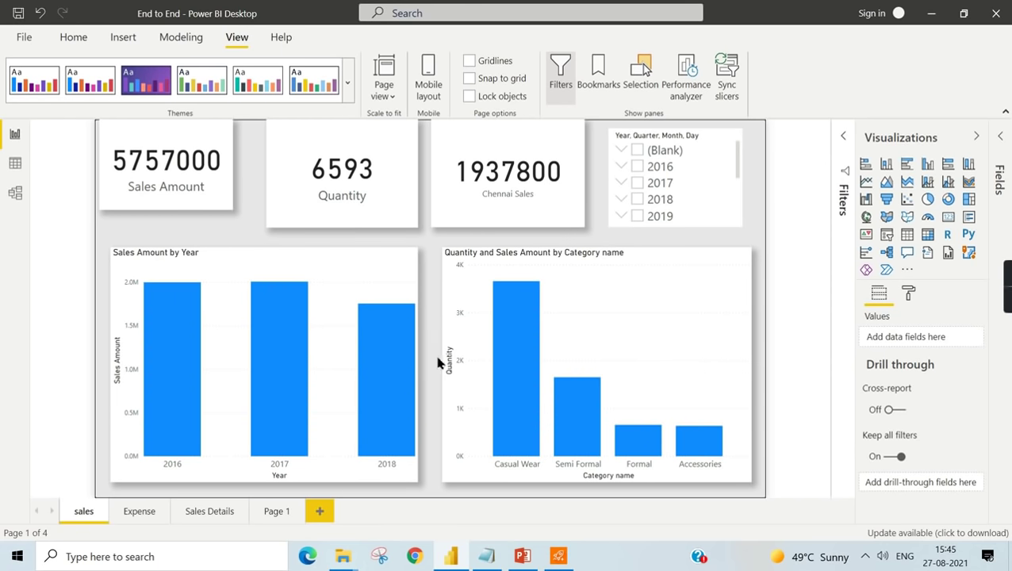
{"action": "left_click", "coordinate": [337, 273]}
{"action": "left_click", "coordinate": [1002, 136]}
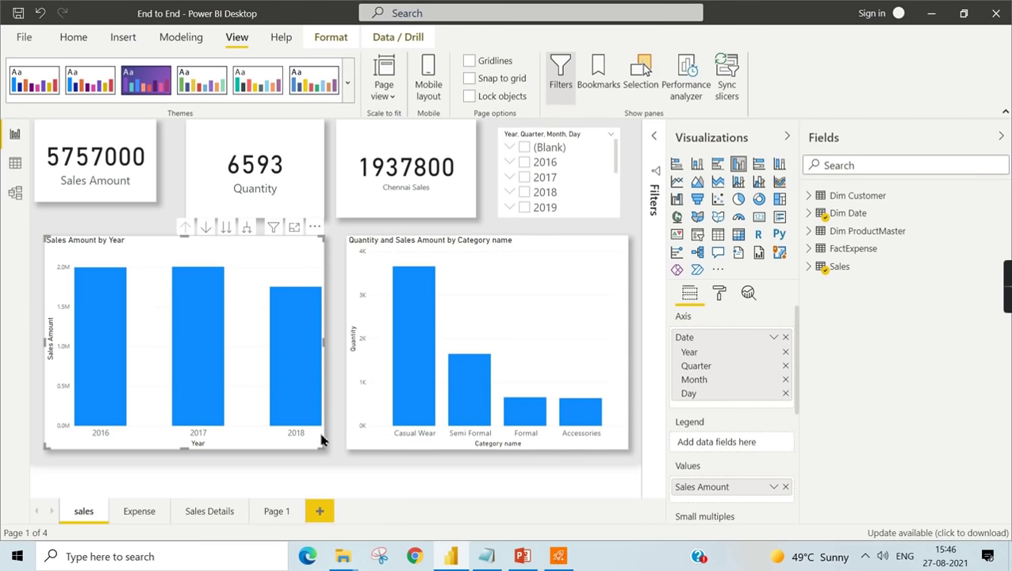
Step: Duplicate the Sales Amount by Year chart with Ctrl+C/Ctrl+V and move the copy aside
{"action": "left_click", "coordinate": [809, 195]}
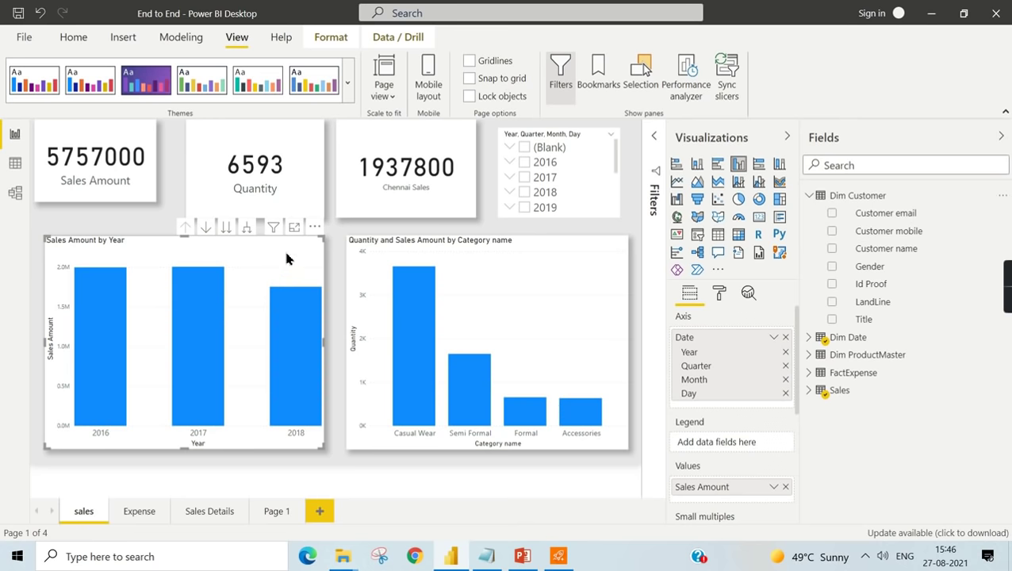
{"action": "key", "text": "ctrl+c"}
{"action": "key", "text": "ctrl+v"}
{"action": "left_click_drag", "start_coordinate": [271, 251], "coordinate": [432, 252]}
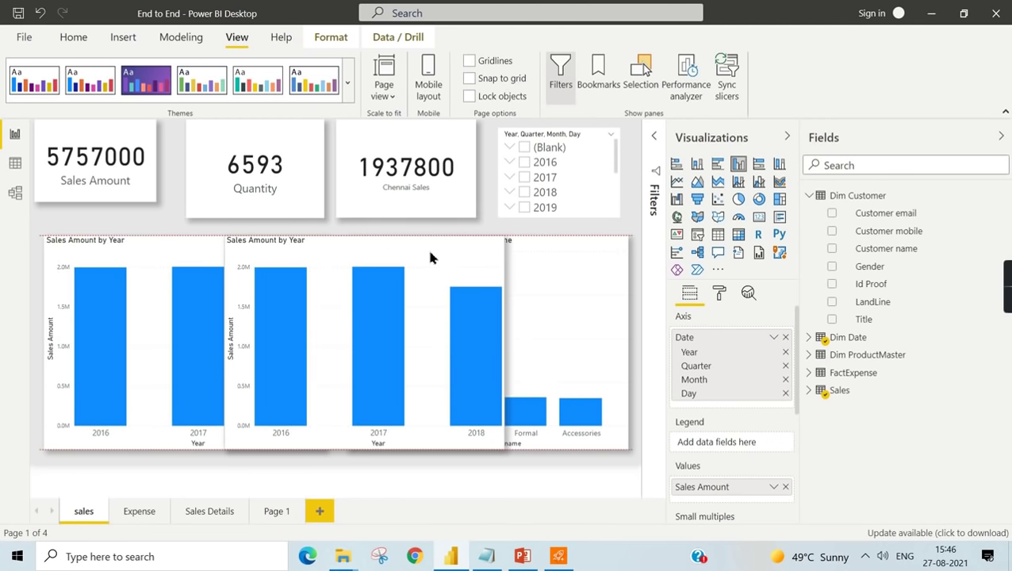
Step: Replace Date with Customer name on the copy's axis and move it left over the year chart
{"action": "left_click", "coordinate": [833, 249]}
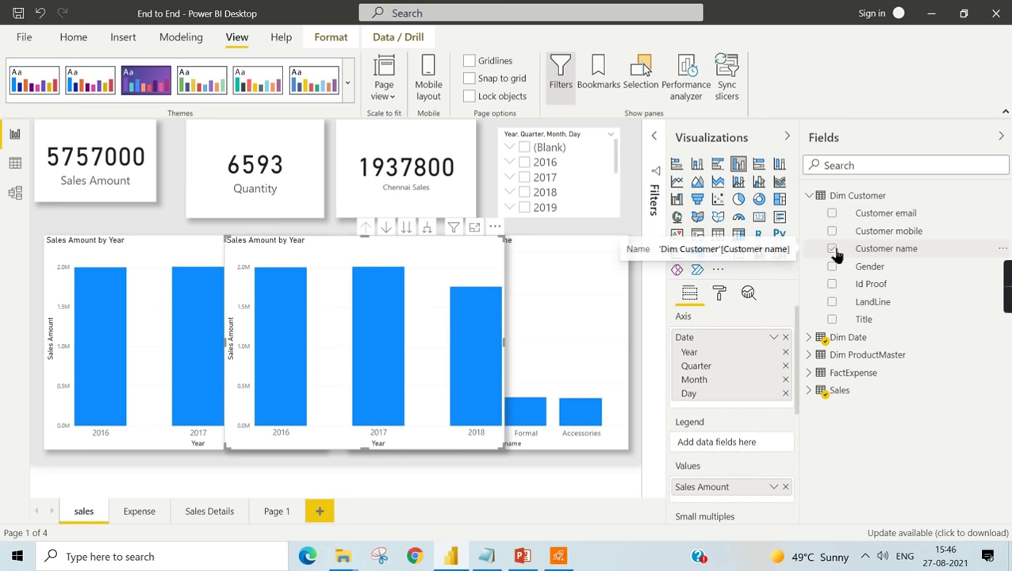
{"action": "left_click", "coordinate": [785, 337]}
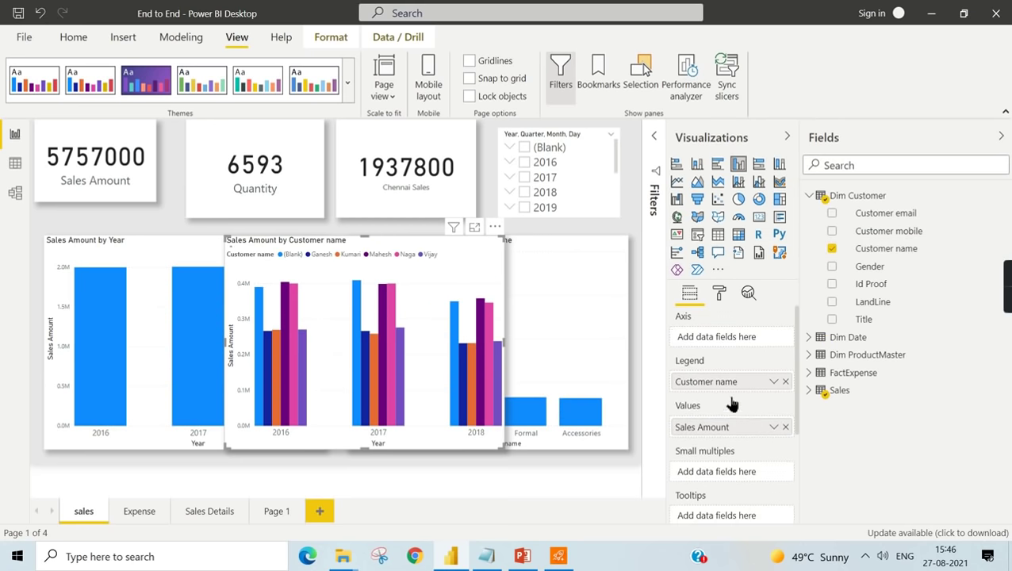
{"action": "left_click_drag", "start_coordinate": [729, 381], "coordinate": [737, 346]}
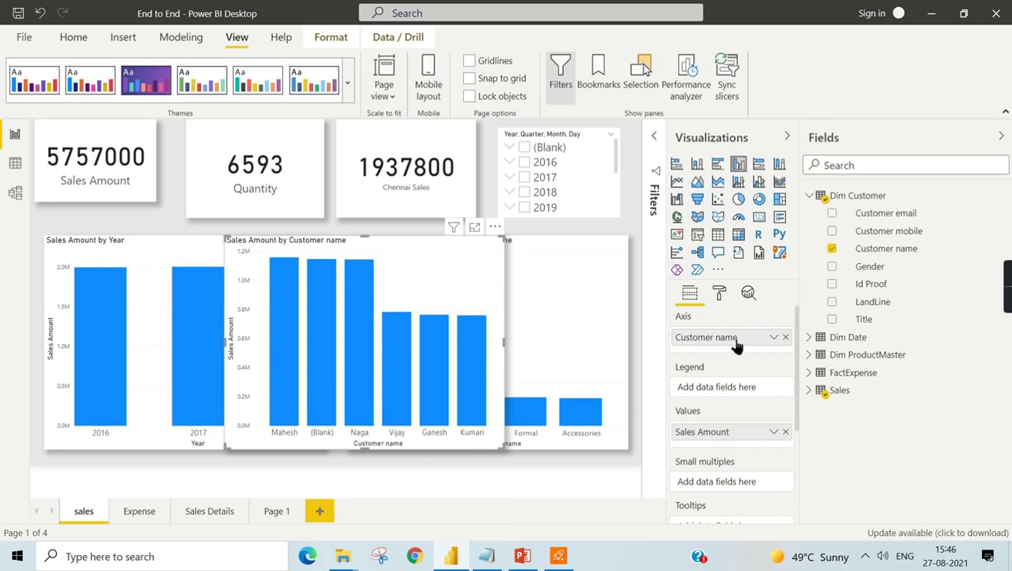
{"action": "left_click_drag", "start_coordinate": [255, 257], "coordinate": [134, 268]}
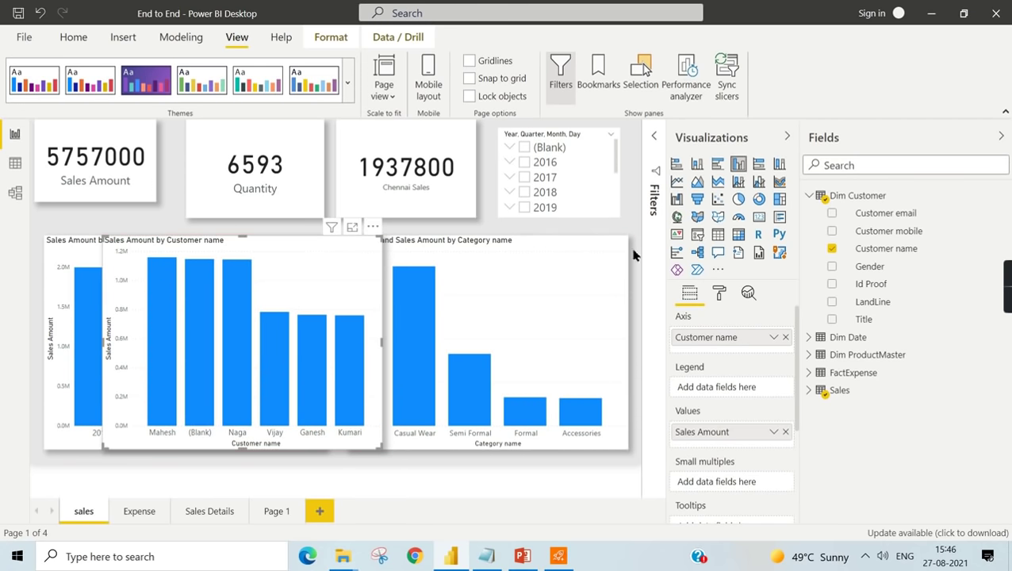
{"action": "left_click", "coordinate": [719, 293]}
{"action": "scroll", "coordinate": [722, 508], "scroll_direction": "down", "scroll_amount": 3}
{"action": "scroll", "coordinate": [706, 397], "scroll_direction": "up", "scroll_amount": 3}
Step: Set the page size type to Custom and enter a page height of 1000
{"action": "left_click", "coordinate": [626, 189]}
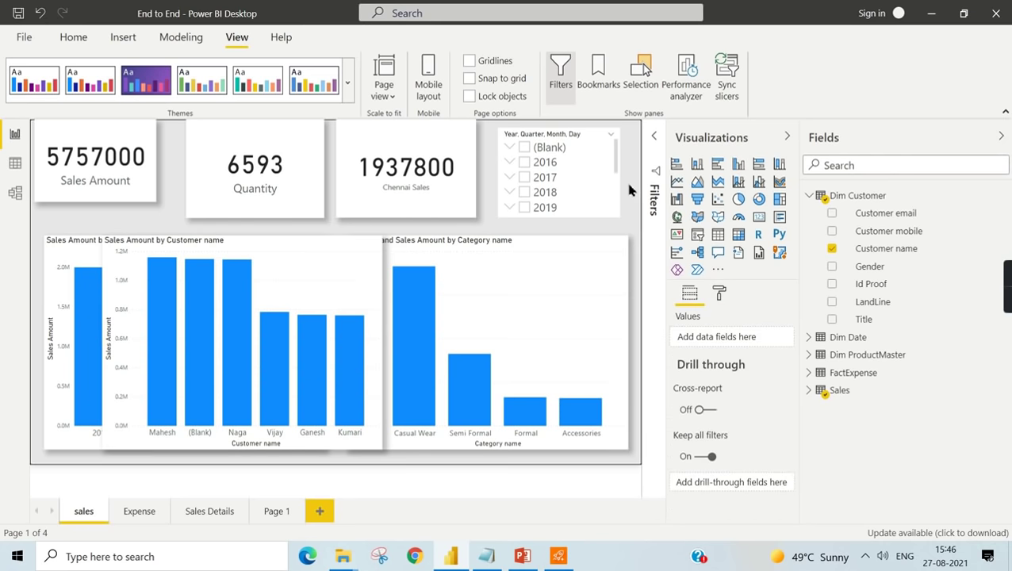
{"action": "left_click", "coordinate": [719, 293]}
{"action": "left_click", "coordinate": [712, 376]}
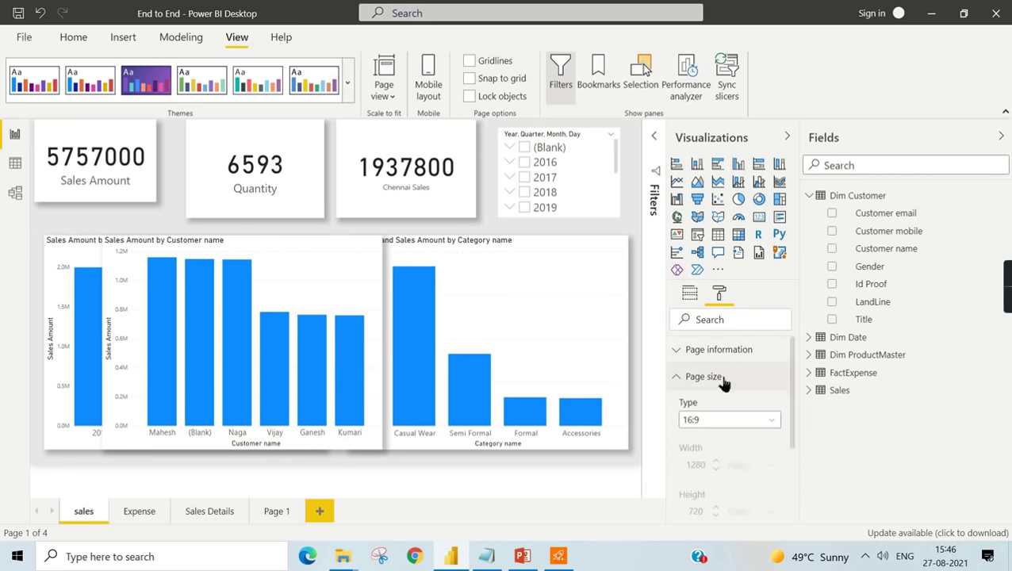
{"action": "left_click", "coordinate": [721, 419]}
{"action": "left_click", "coordinate": [713, 503]}
{"action": "double_click", "coordinate": [697, 512]}
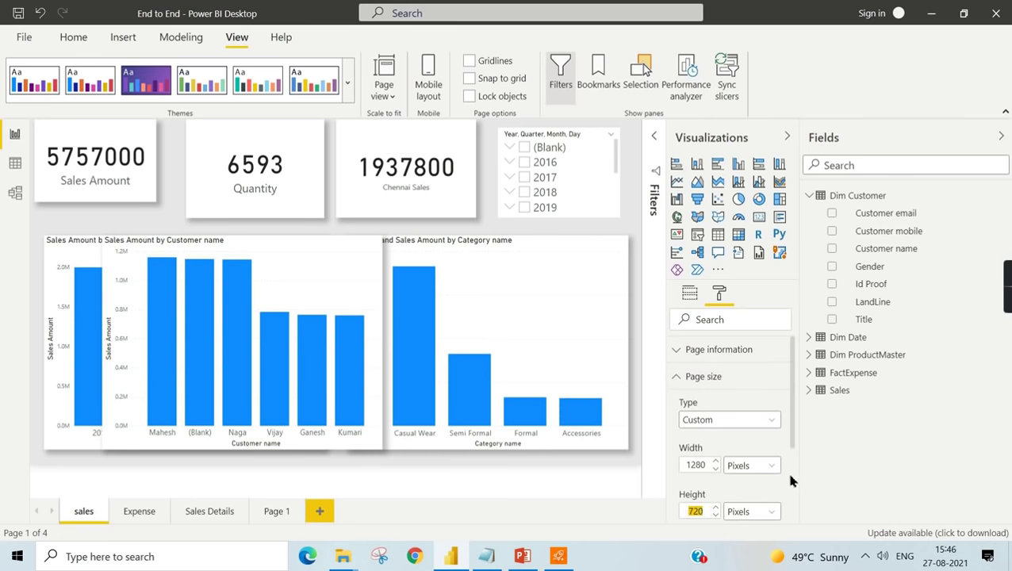
{"action": "type", "text": "1000"}
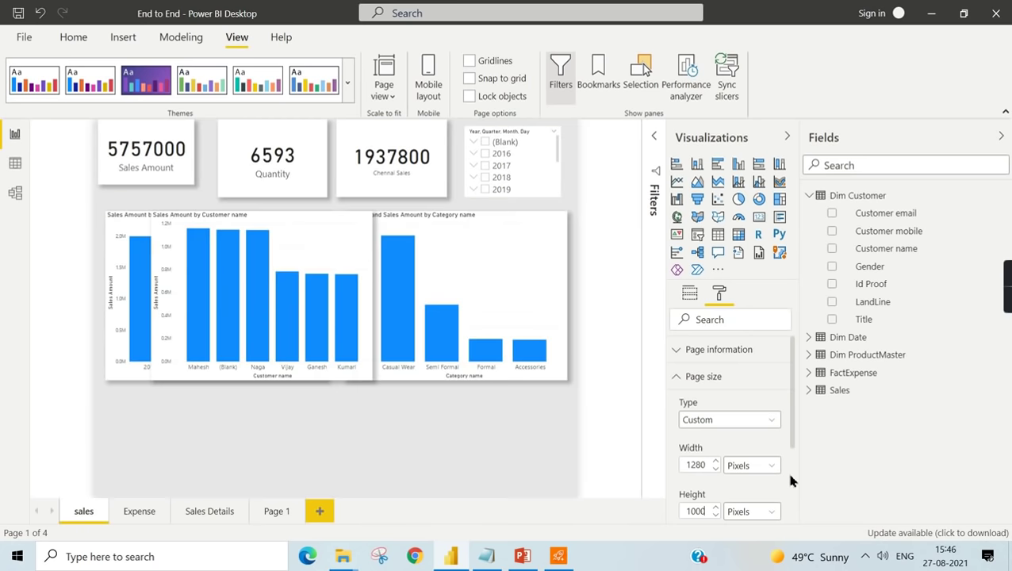
Step: Move the customer chart down-left and shrink it, uncovering the year chart
{"action": "left_click_drag", "start_coordinate": [274, 237], "coordinate": [248, 422]}
{"action": "left_click_drag", "start_coordinate": [343, 332], "coordinate": [306, 394]}
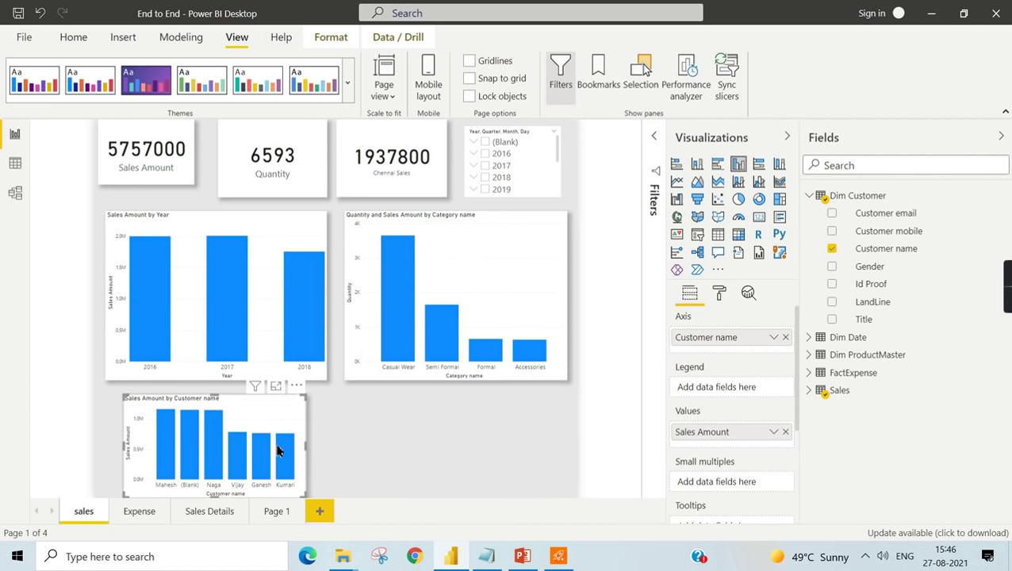
{"action": "left_click", "coordinate": [721, 294]}
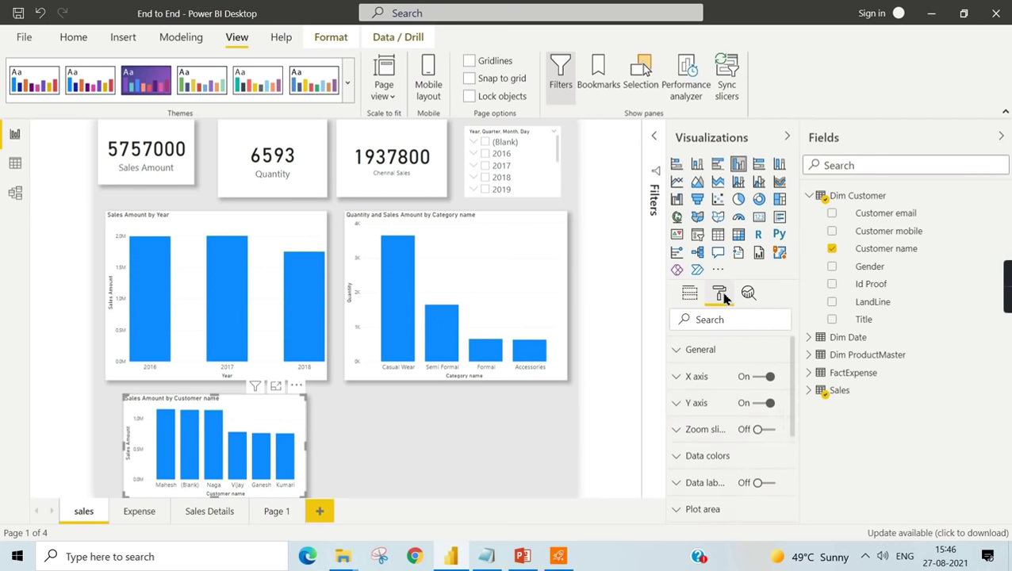
{"action": "scroll", "coordinate": [733, 492], "scroll_direction": "down", "scroll_amount": 5}
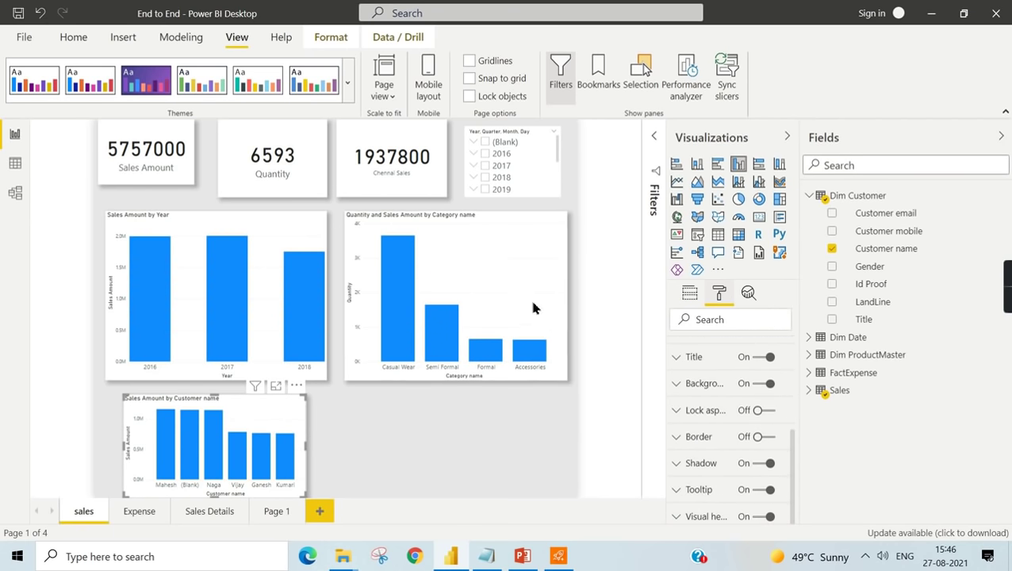
{"action": "left_click", "coordinate": [515, 440]}
Step: Keep the Custom page size and retype the page height as 710000
{"action": "left_click", "coordinate": [720, 295]}
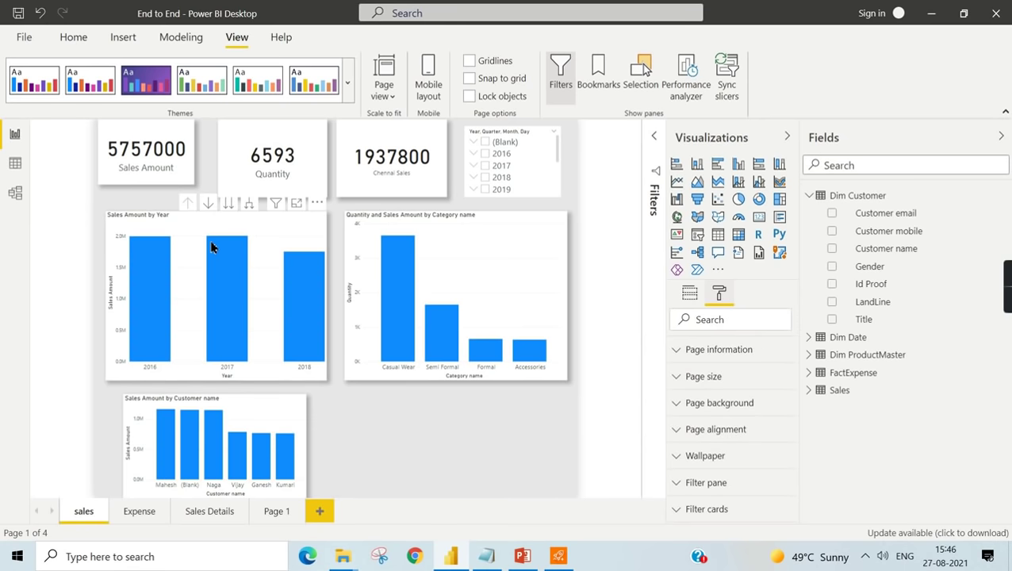
{"action": "left_click", "coordinate": [744, 388]}
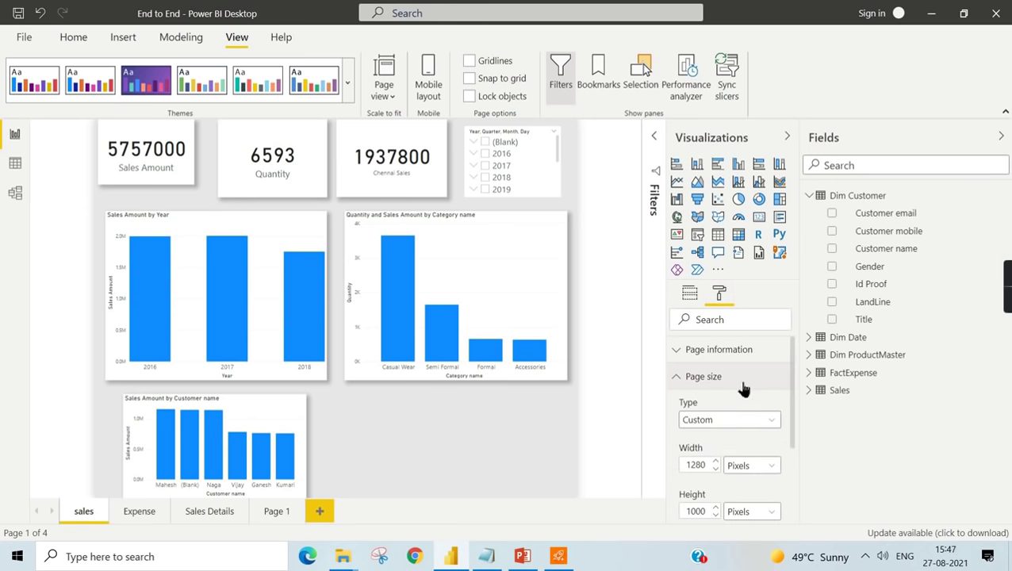
{"action": "left_click", "coordinate": [721, 428]}
{"action": "left_click", "coordinate": [722, 495]}
{"action": "left_click", "coordinate": [693, 510]}
{"action": "type", "text": "7"}
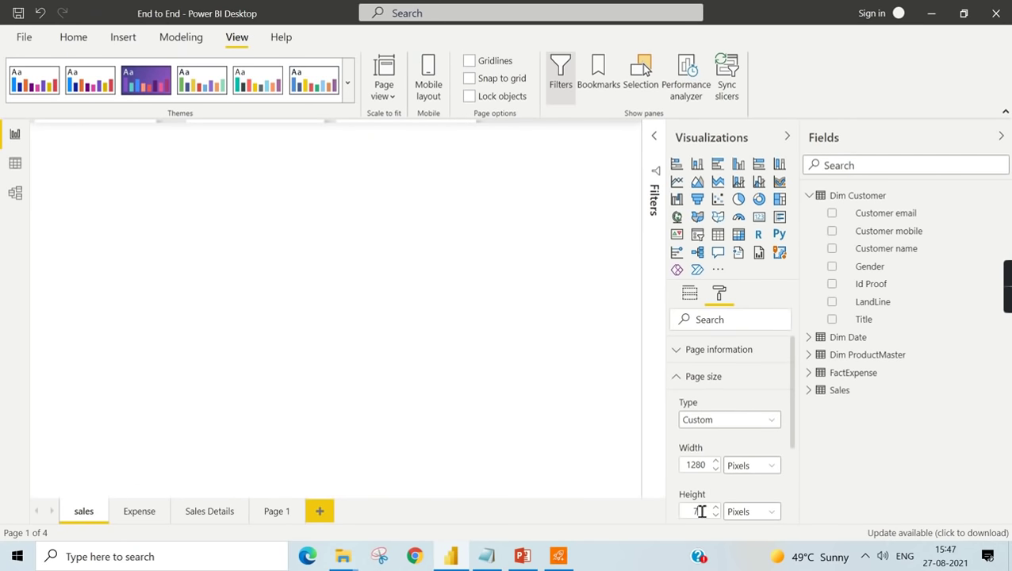
{"action": "type", "text": "10000"}
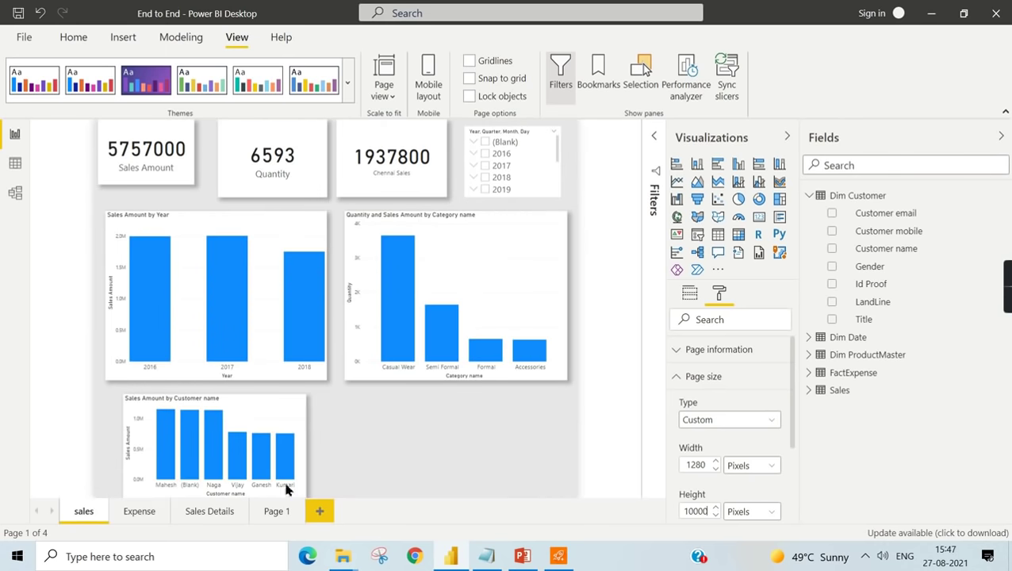
Step: Move the customer chart up over the year chart and set the page height to 720
{"action": "left_click_drag", "start_coordinate": [287, 489], "coordinate": [441, 363]}
{"action": "left_click", "coordinate": [713, 278]}
{"action": "left_click", "coordinate": [492, 416]}
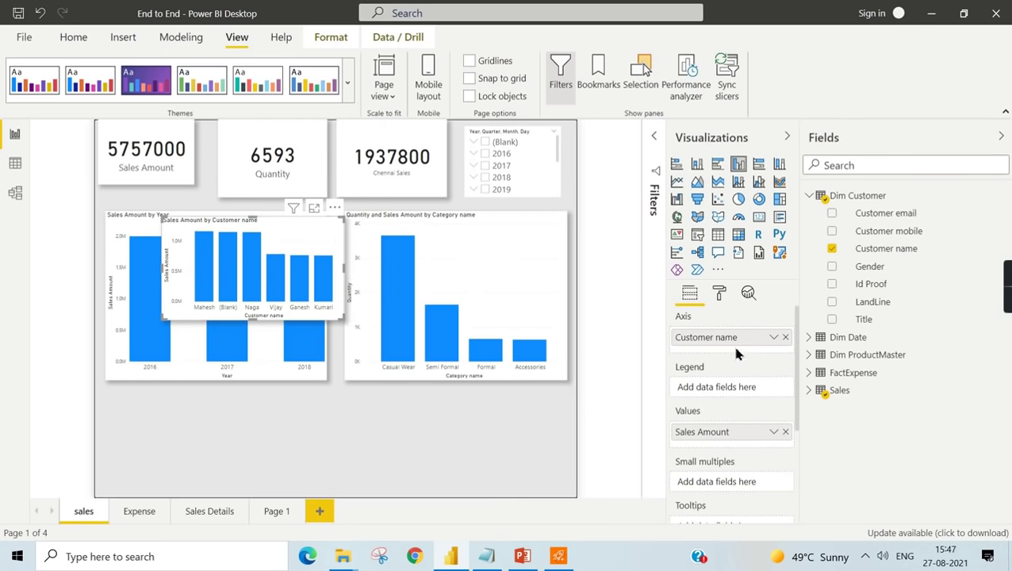
{"action": "left_click", "coordinate": [721, 298]}
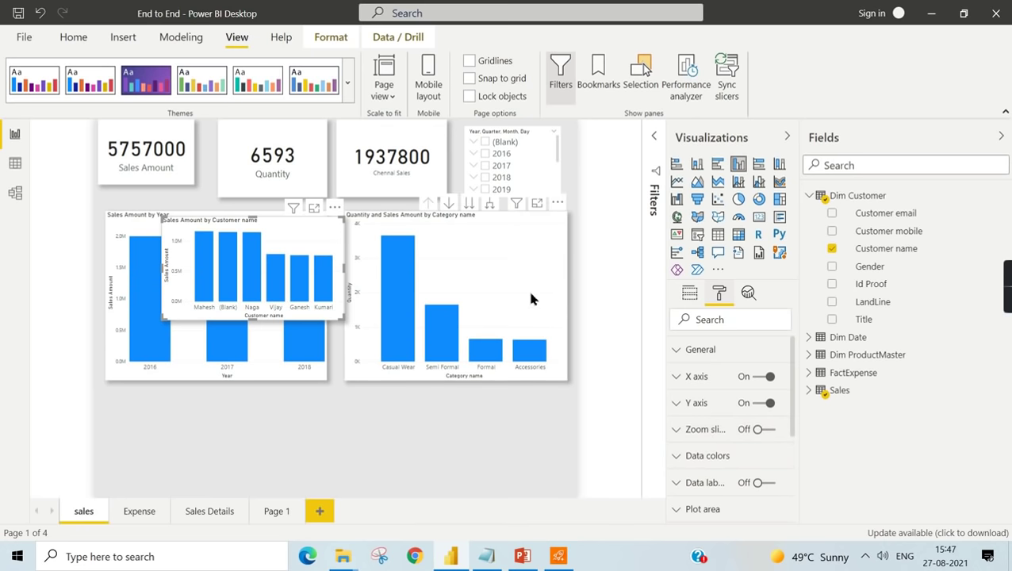
{"action": "left_click", "coordinate": [493, 460]}
{"action": "left_click", "coordinate": [719, 294]}
{"action": "left_click", "coordinate": [704, 376]}
{"action": "double_click", "coordinate": [697, 511]}
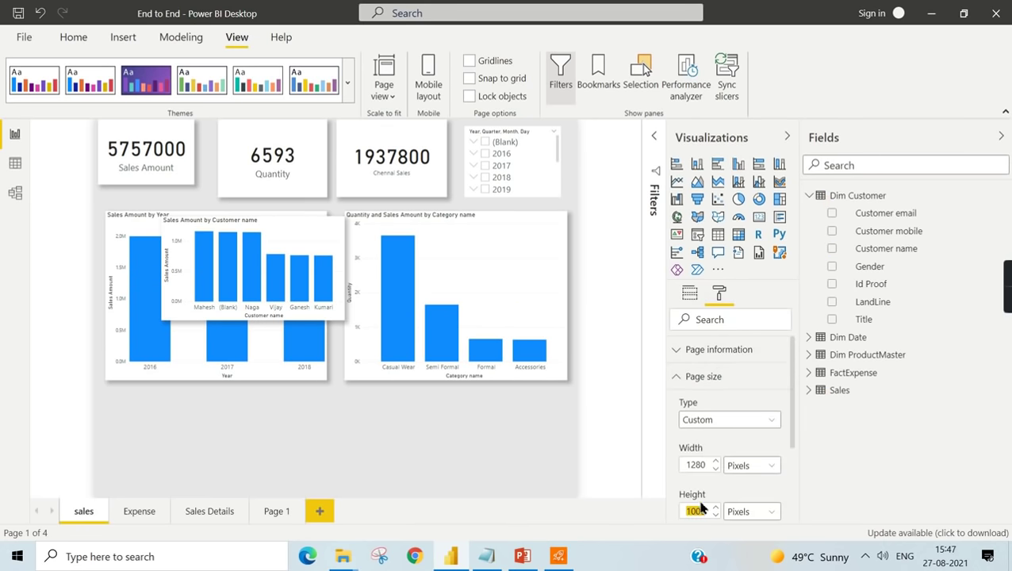
{"action": "type", "text": "720"}
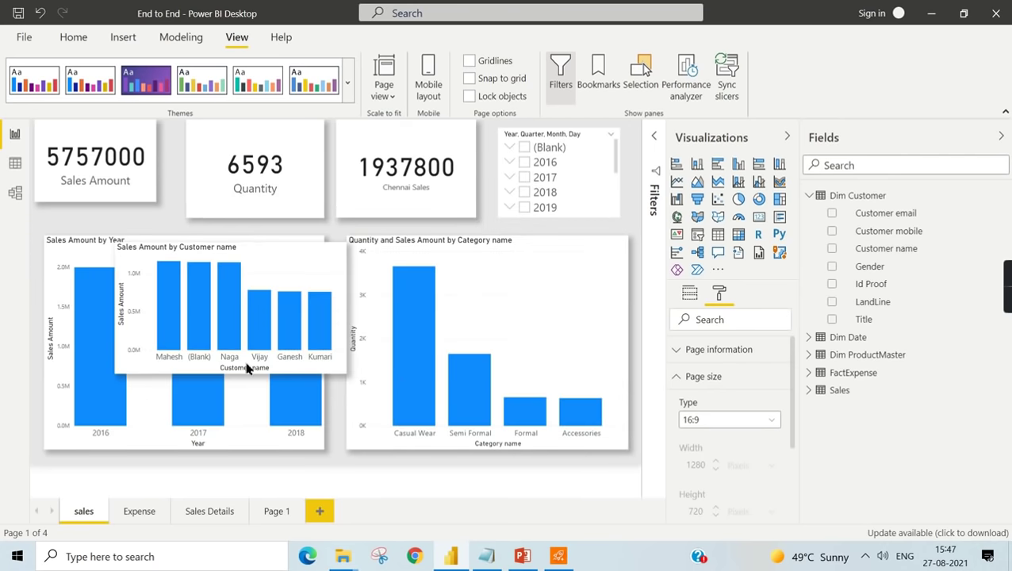
Step: Collapse the Visualizations and Fields panes and enlarge the customer chart over the year chart
{"action": "left_click_drag", "start_coordinate": [189, 310], "coordinate": [157, 301]}
{"action": "left_click", "coordinate": [786, 136]}
{"action": "left_click", "coordinate": [1001, 136]}
{"action": "left_click_drag", "start_coordinate": [413, 271], "coordinate": [446, 256]}
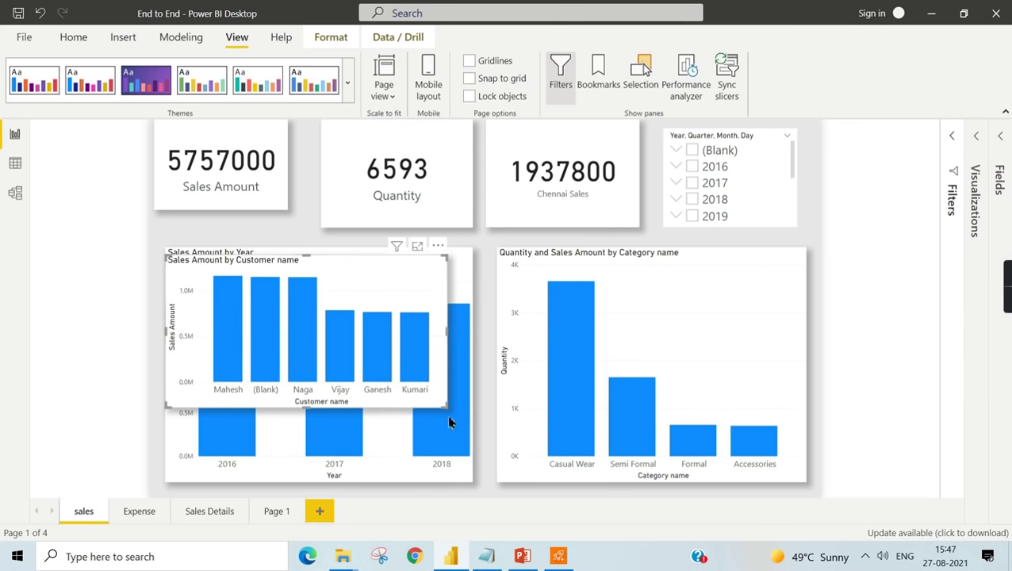
{"action": "left_click_drag", "start_coordinate": [449, 423], "coordinate": [474, 479]}
{"action": "left_click_drag", "start_coordinate": [425, 355], "coordinate": [468, 332]}
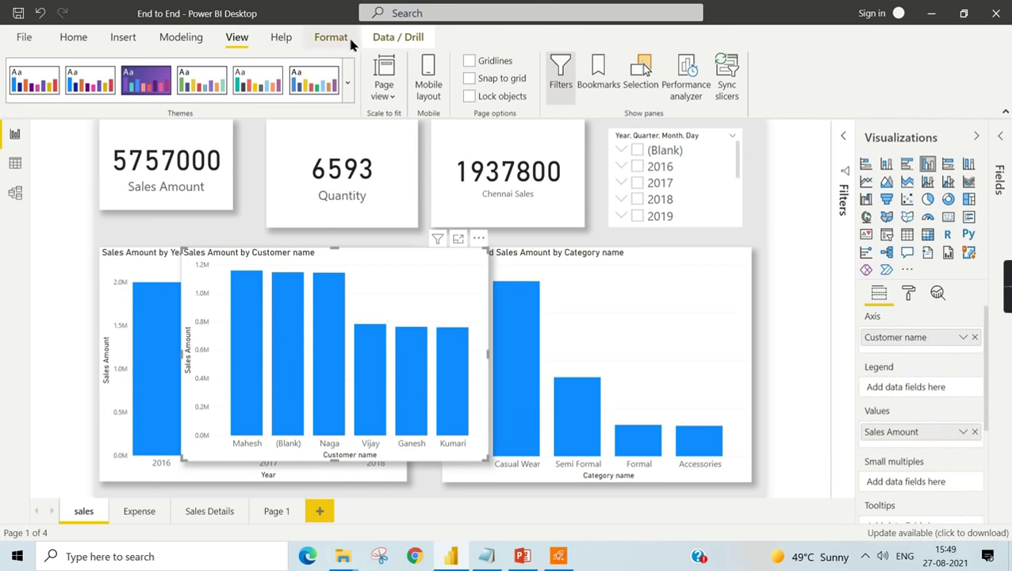
Step: Show the Bookmarks and Selection panes and add two bookmarks of the current page
{"action": "left_click", "coordinate": [329, 38]}
{"action": "left_click", "coordinate": [282, 38]}
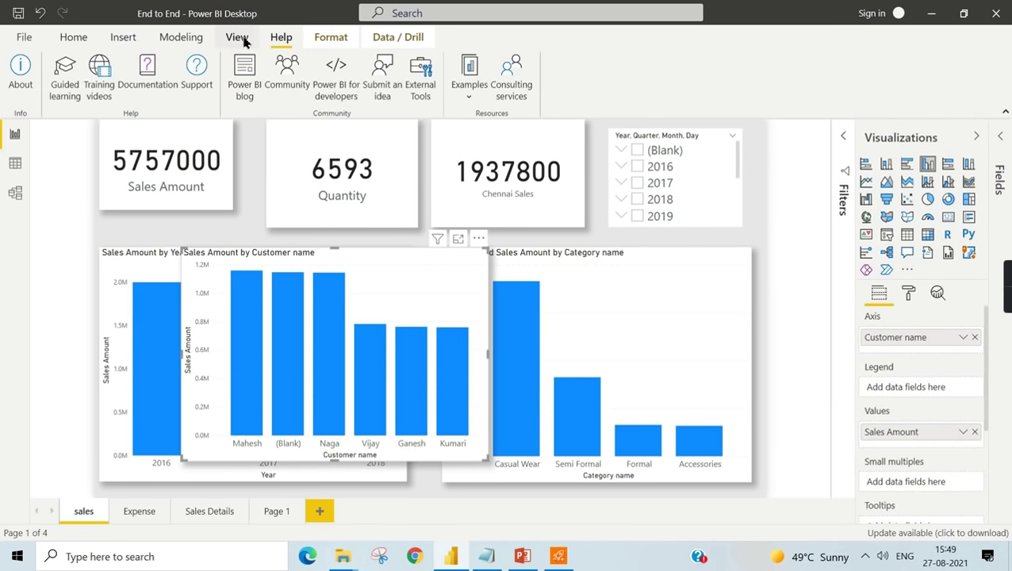
{"action": "left_click", "coordinate": [237, 39]}
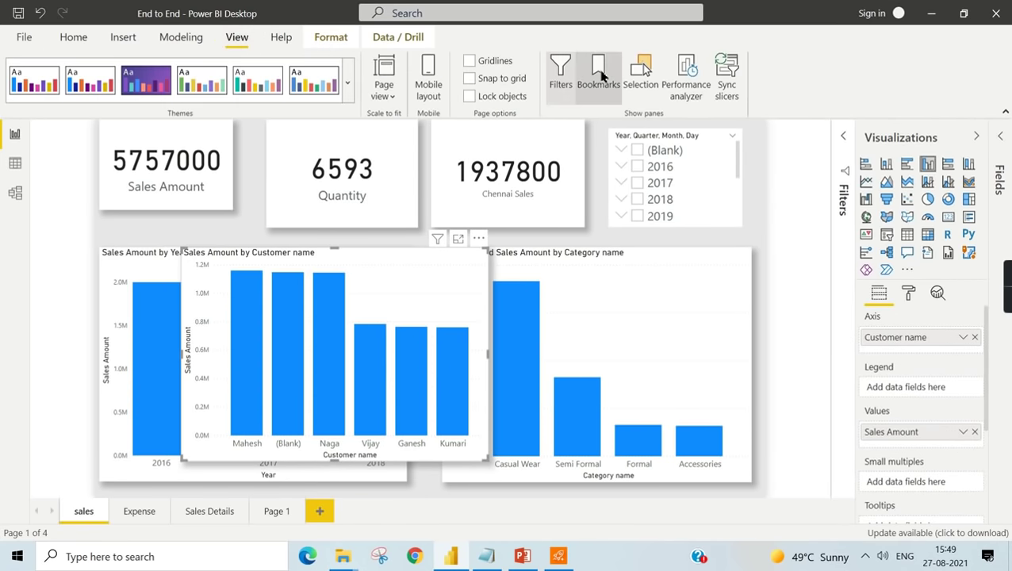
{"action": "left_click", "coordinate": [599, 76]}
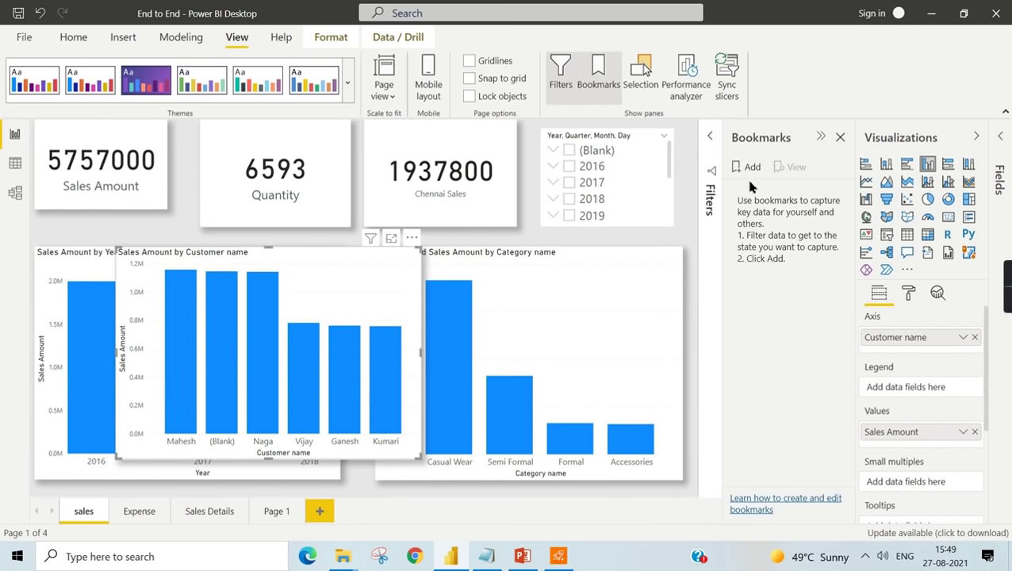
{"action": "left_click", "coordinate": [641, 77]}
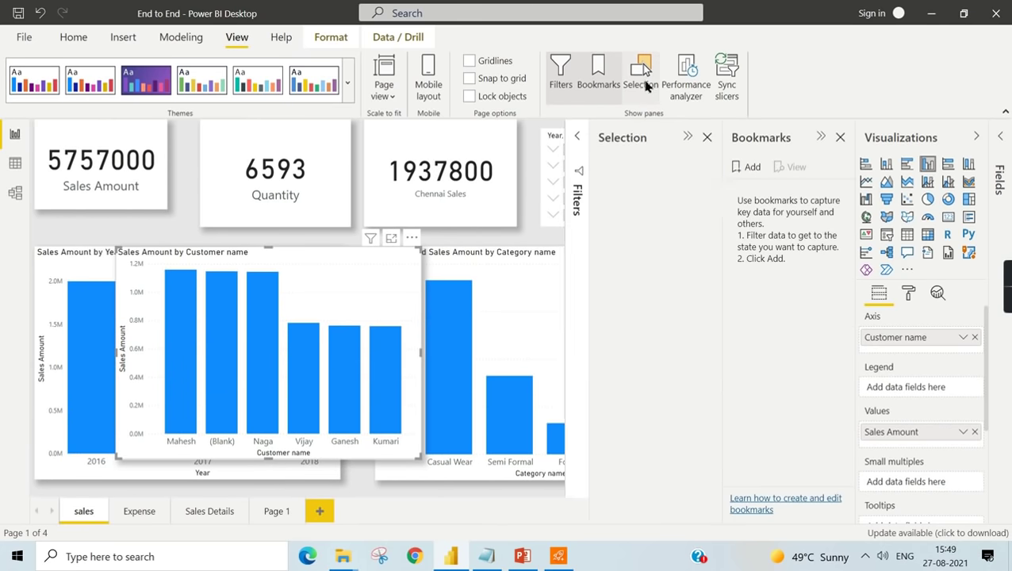
{"action": "left_click", "coordinate": [751, 170]}
{"action": "left_click", "coordinate": [752, 168]}
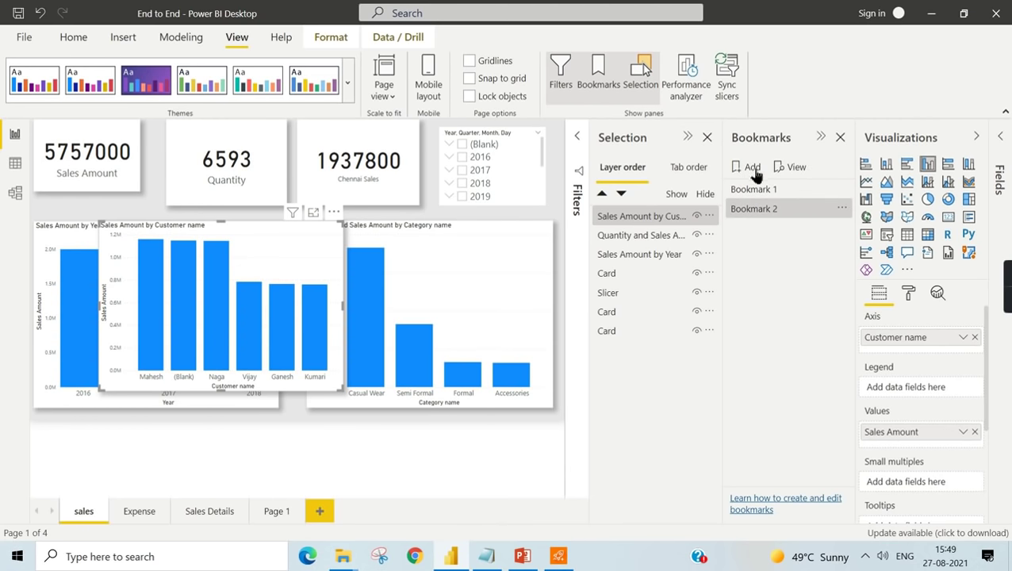
Step: Rename the bookmarks to Year and Cust, then select Year
{"action": "double_click", "coordinate": [790, 189]}
{"action": "type", "text": "V"}
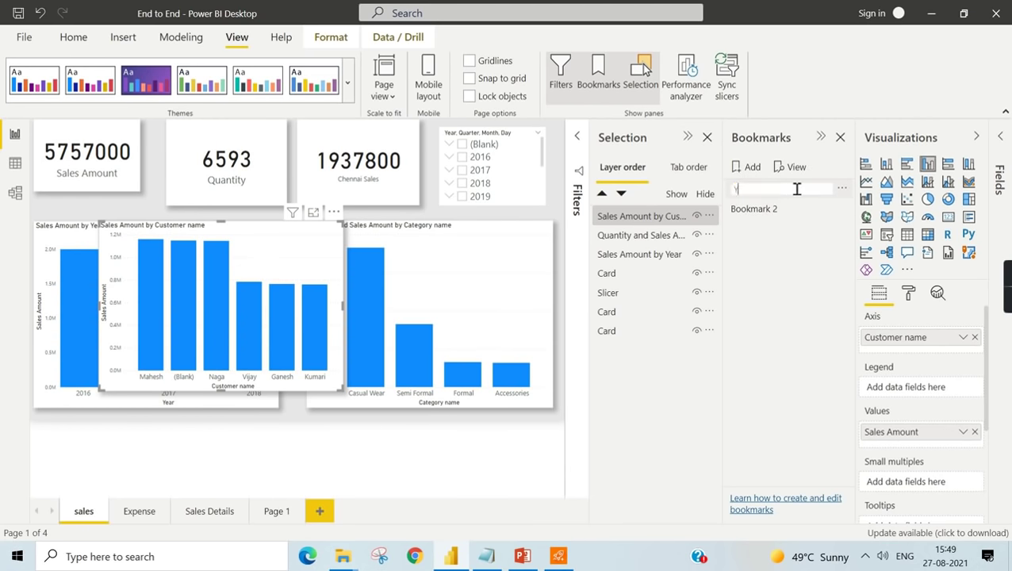
{"action": "type", "text": "ear"}
{"action": "key", "text": "Return"}
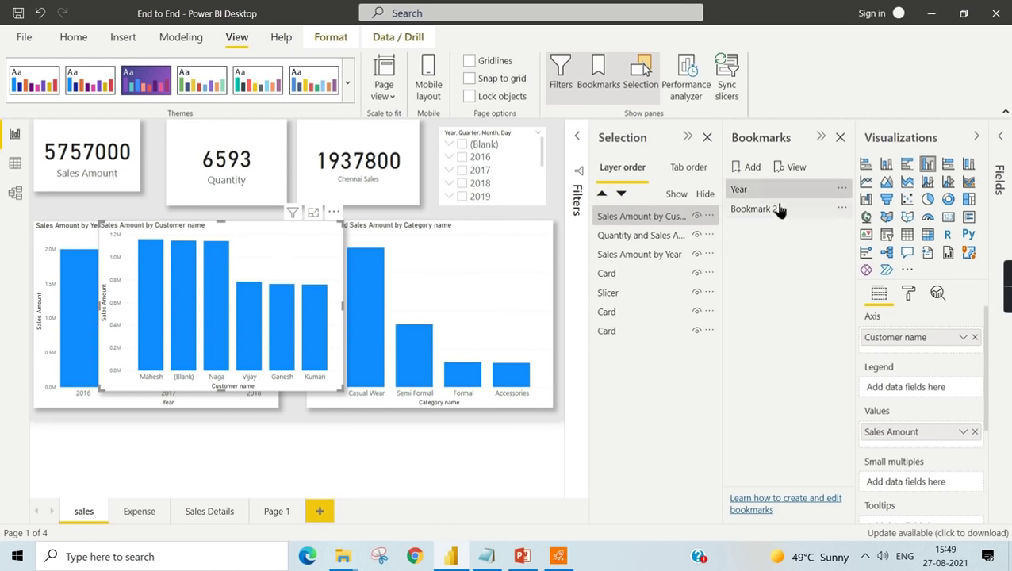
{"action": "double_click", "coordinate": [779, 209]}
{"action": "type", "text": "C"}
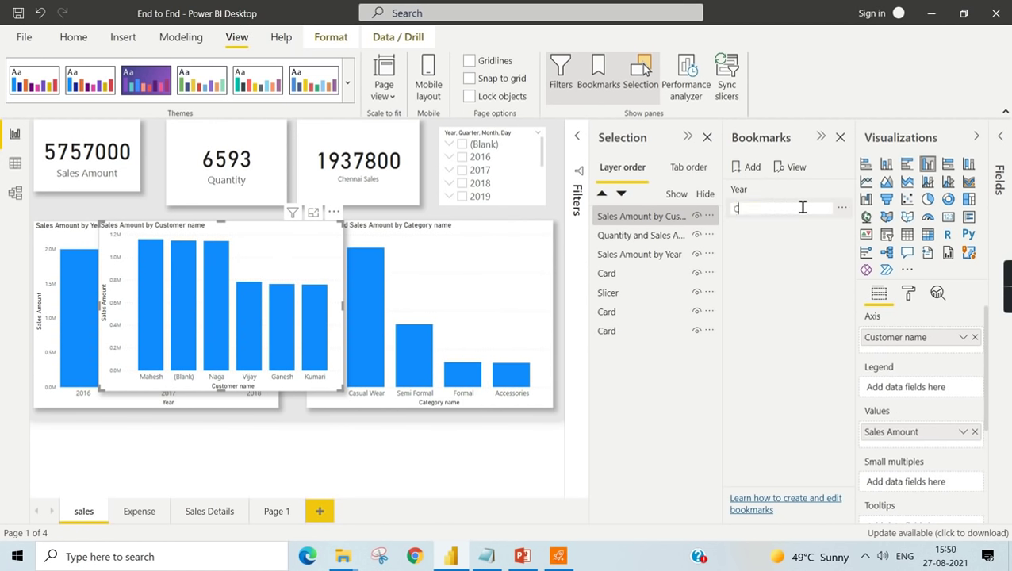
{"action": "type", "text": "ust"}
{"action": "key", "text": "Return"}
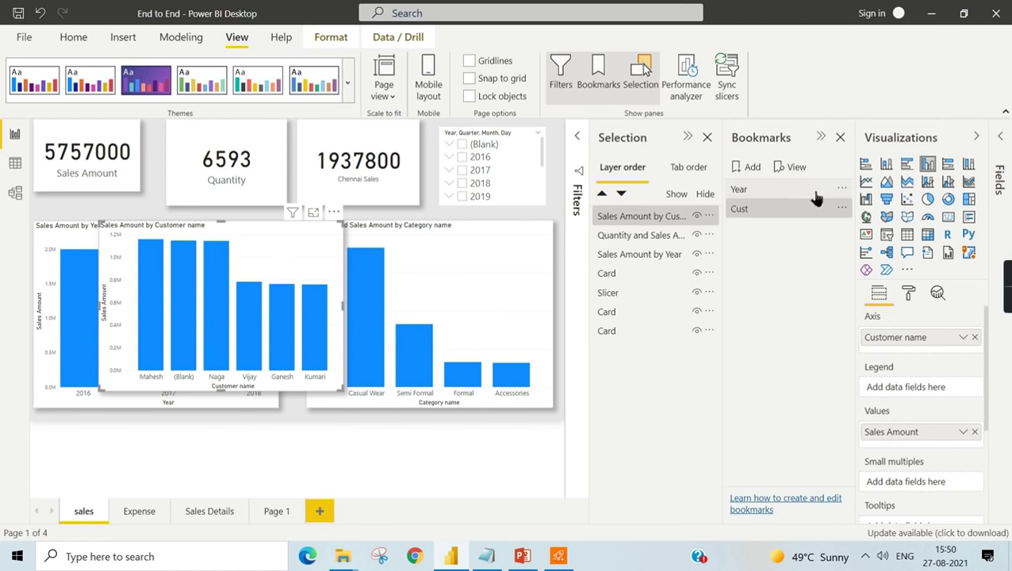
{"action": "left_click", "coordinate": [775, 191]}
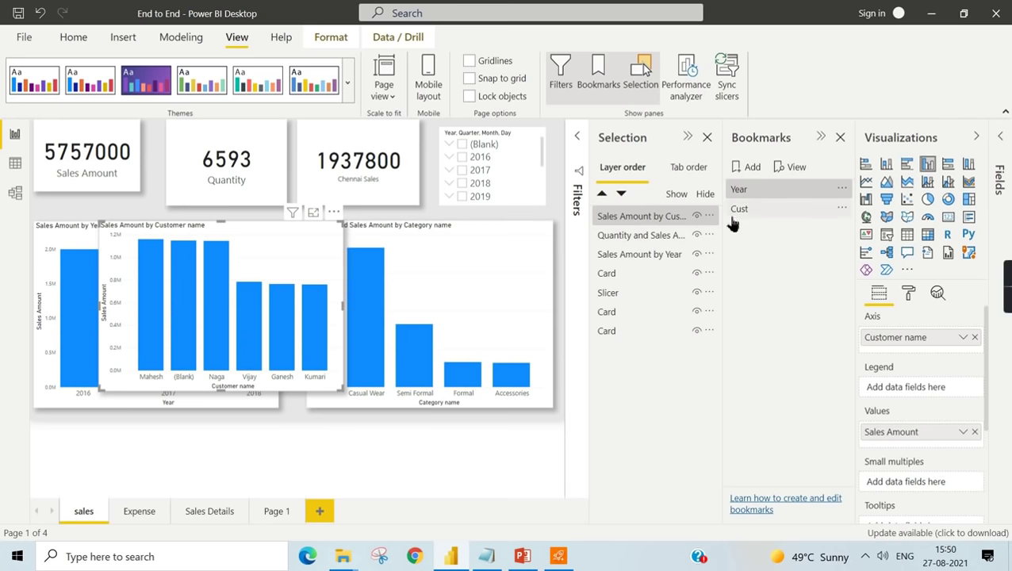
Step: Hide the Sales Amount by Customer name chart and update the Year bookmark to this view
{"action": "left_click", "coordinate": [754, 210]}
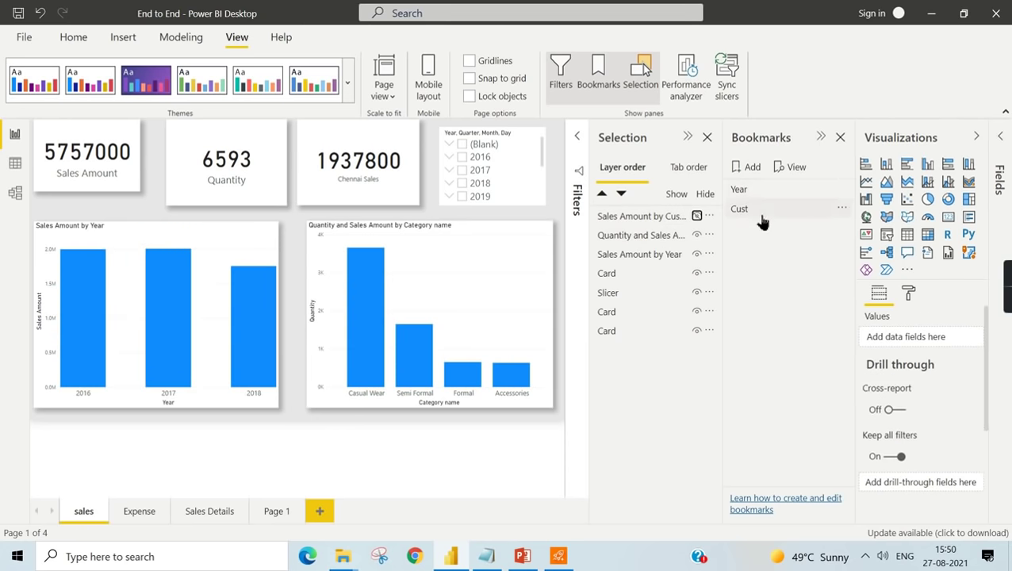
{"action": "left_click", "coordinate": [842, 190]}
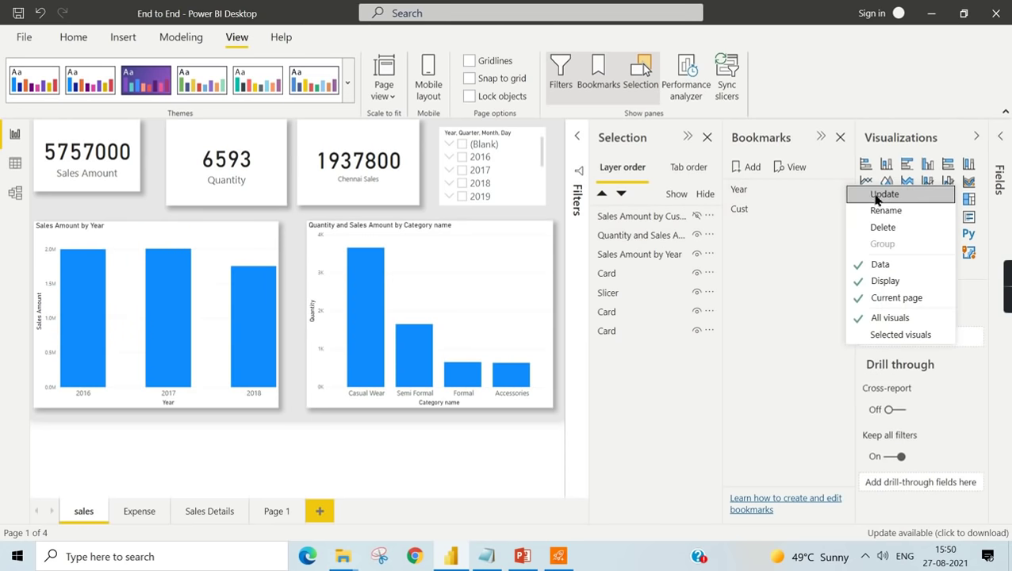
{"action": "left_click", "coordinate": [879, 196]}
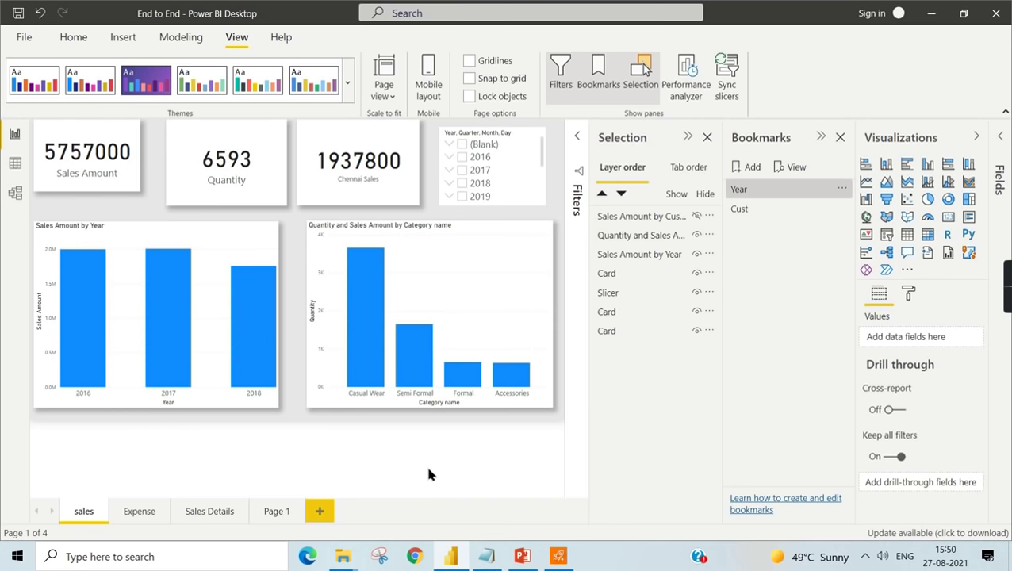
Step: Hide the Sales Amount by Year chart and update the Cust bookmark to this view
{"action": "left_click", "coordinate": [760, 193]}
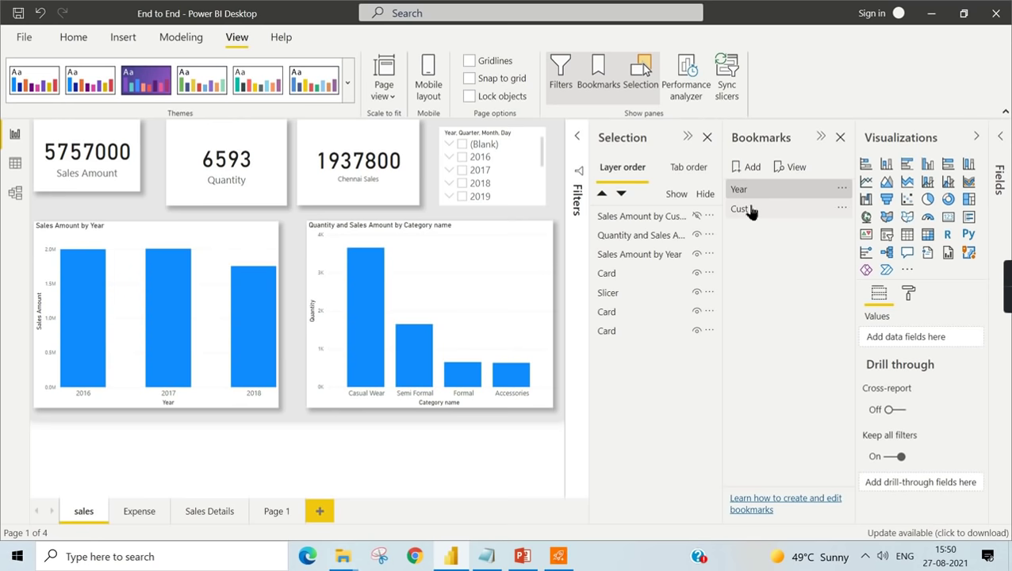
{"action": "left_click", "coordinate": [745, 209]}
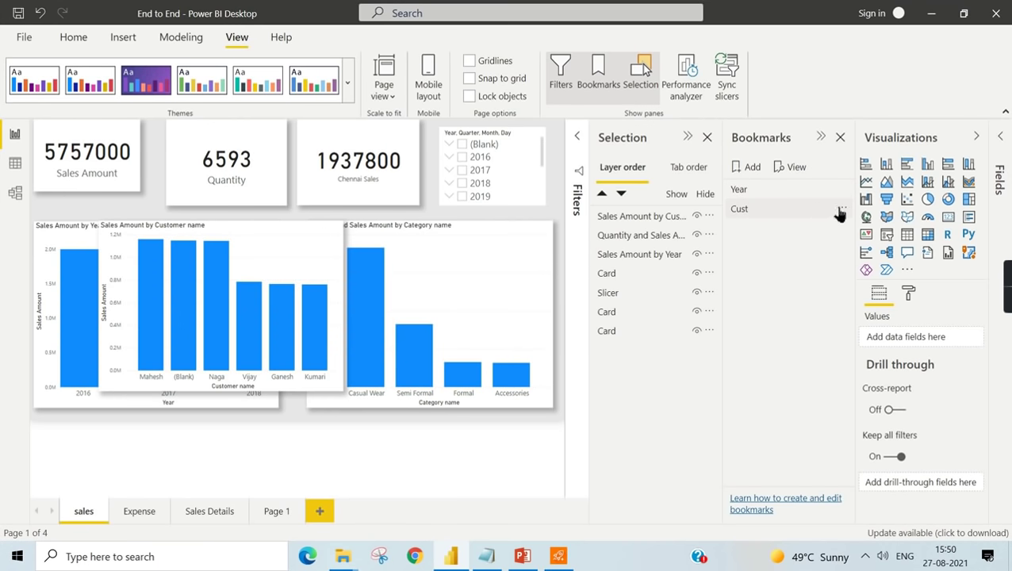
{"action": "left_click", "coordinate": [82, 239]}
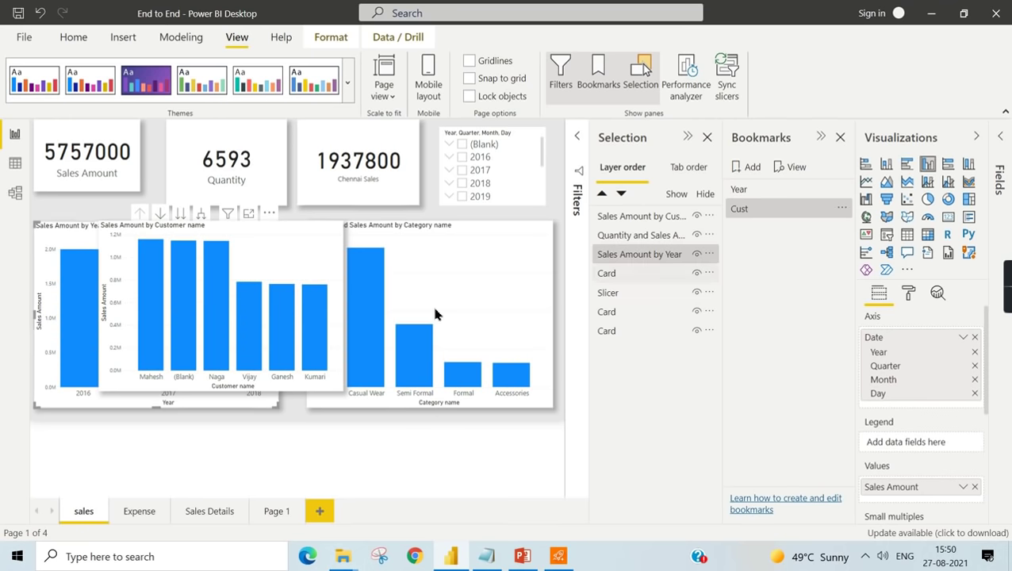
{"action": "left_click", "coordinate": [697, 255]}
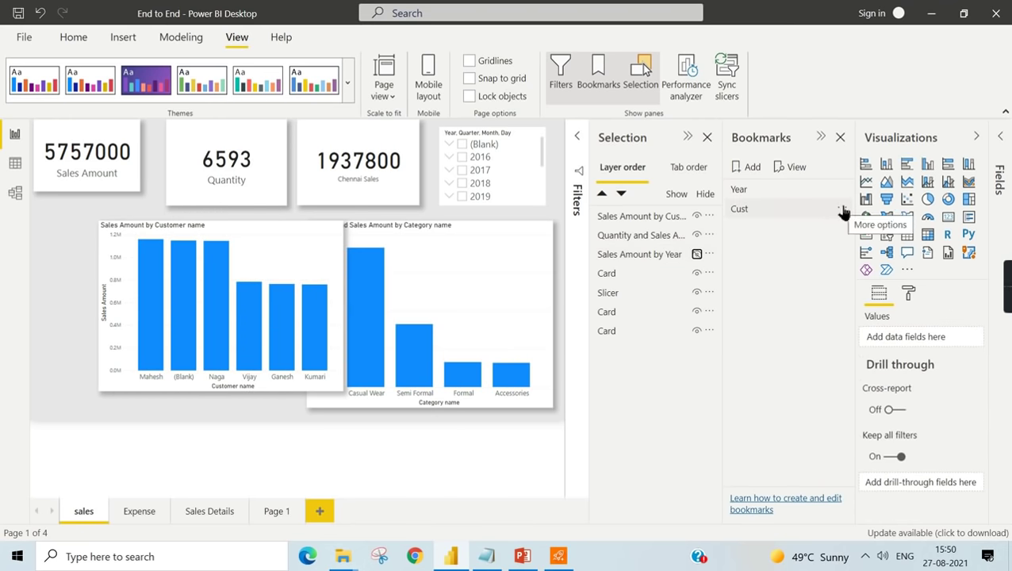
{"action": "left_click", "coordinate": [841, 210]}
{"action": "left_click", "coordinate": [872, 215]}
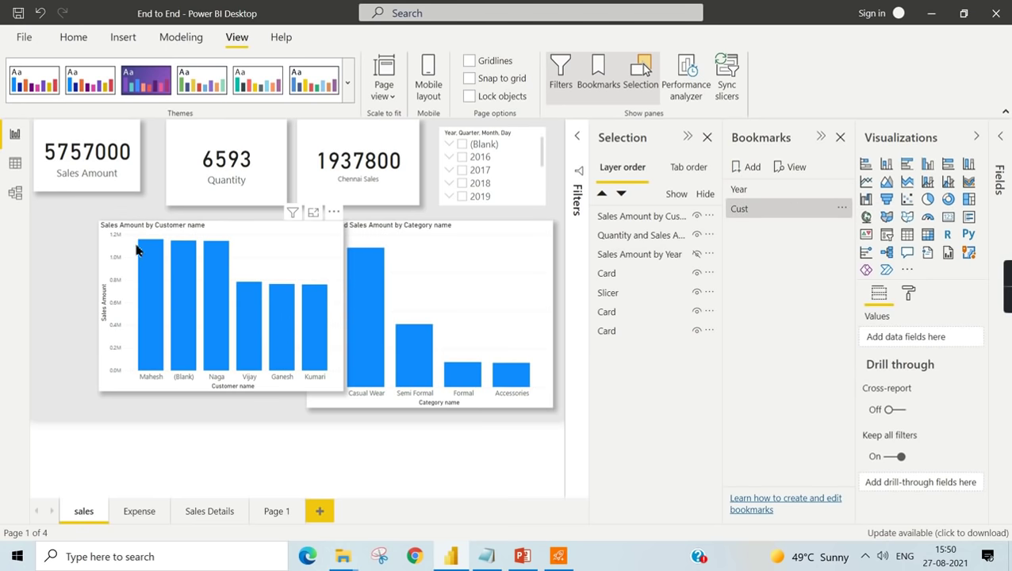
Step: Move the customer chart into the left slot and test the Year and Cust bookmarks
{"action": "left_click_drag", "start_coordinate": [219, 241], "coordinate": [164, 242]}
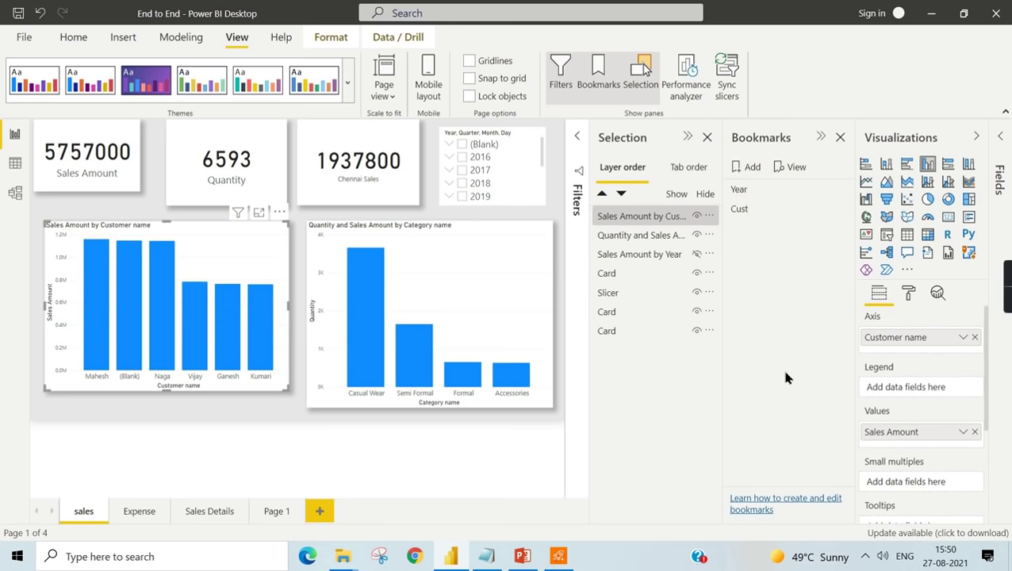
{"action": "left_click", "coordinate": [753, 190]}
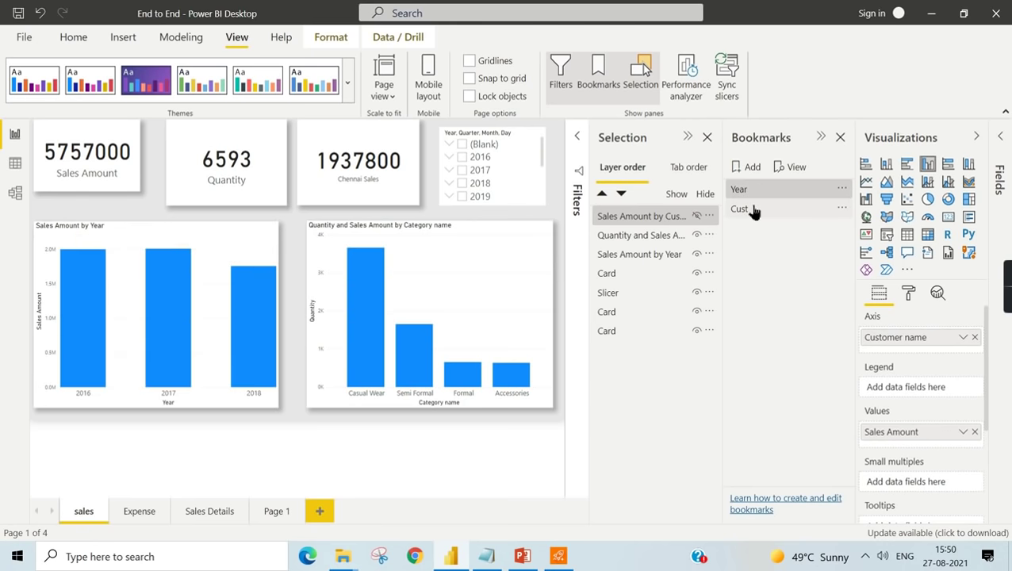
{"action": "left_click", "coordinate": [755, 208]}
{"action": "left_click", "coordinate": [221, 420]}
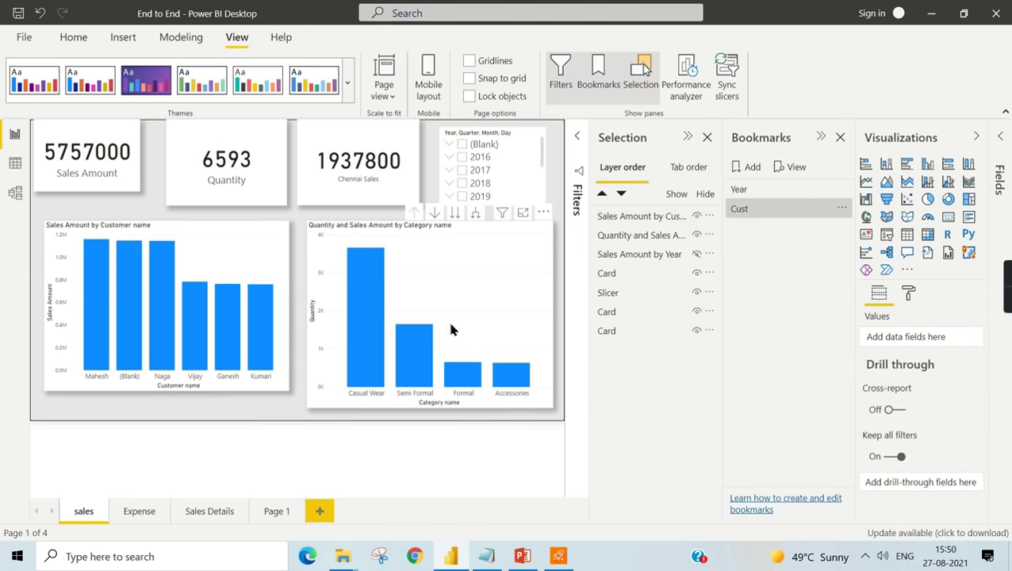
Step: Switch to the simplified ribbon, apply the Year bookmark and select the year chart
{"action": "left_click", "coordinate": [1004, 114]}
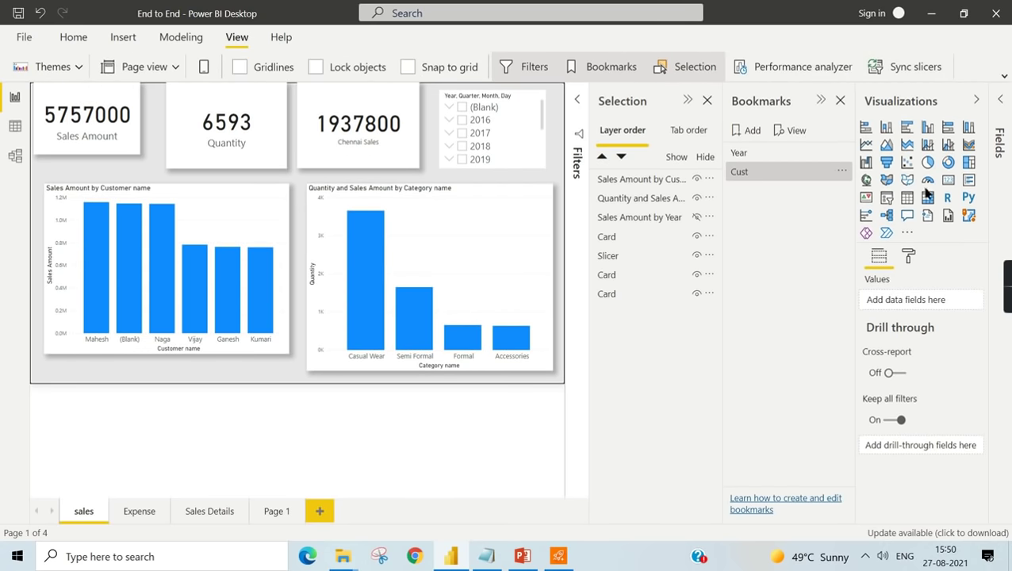
{"action": "left_click", "coordinate": [787, 159]}
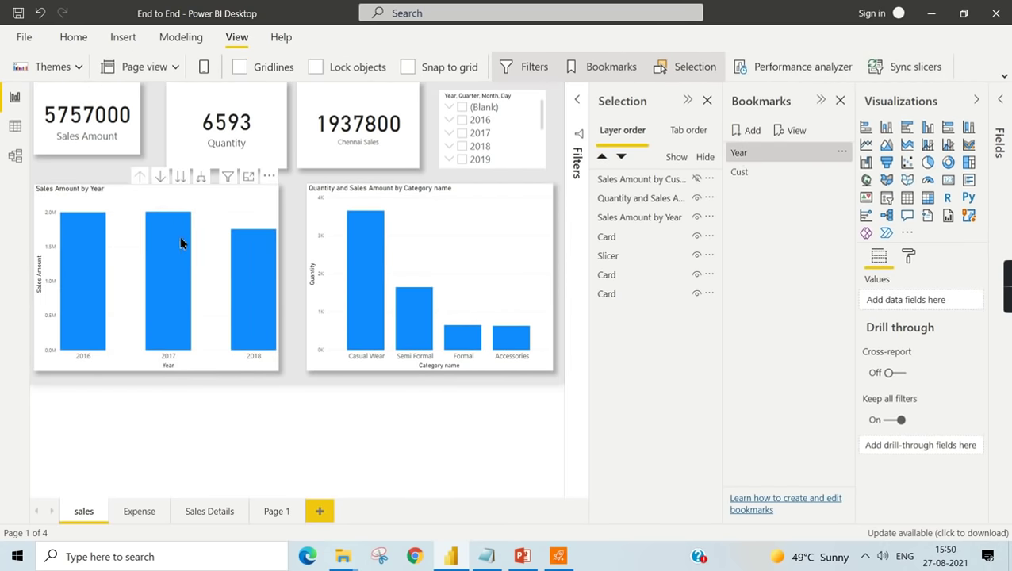
{"action": "left_click", "coordinate": [261, 366]}
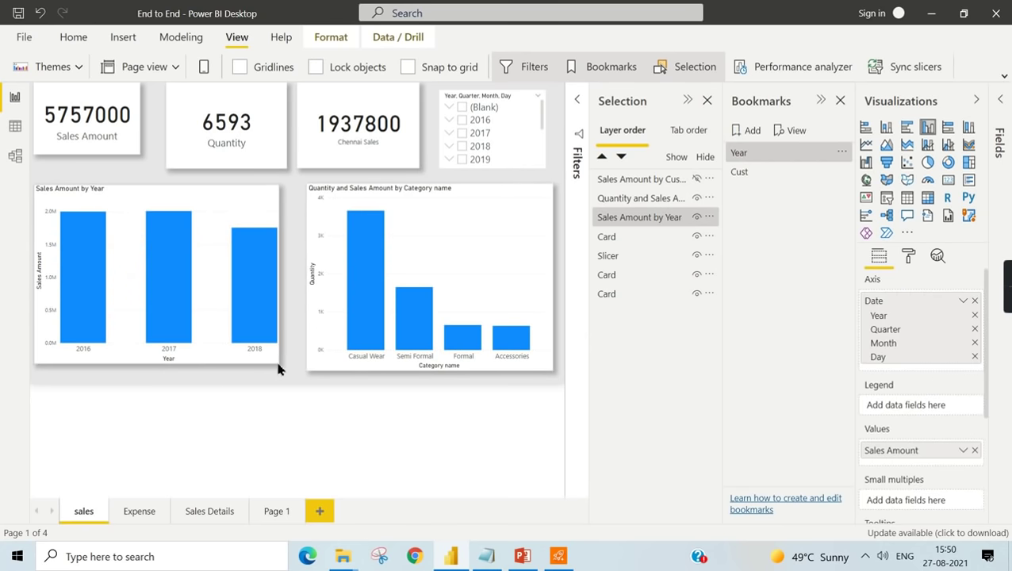
{"action": "left_click", "coordinate": [75, 39]}
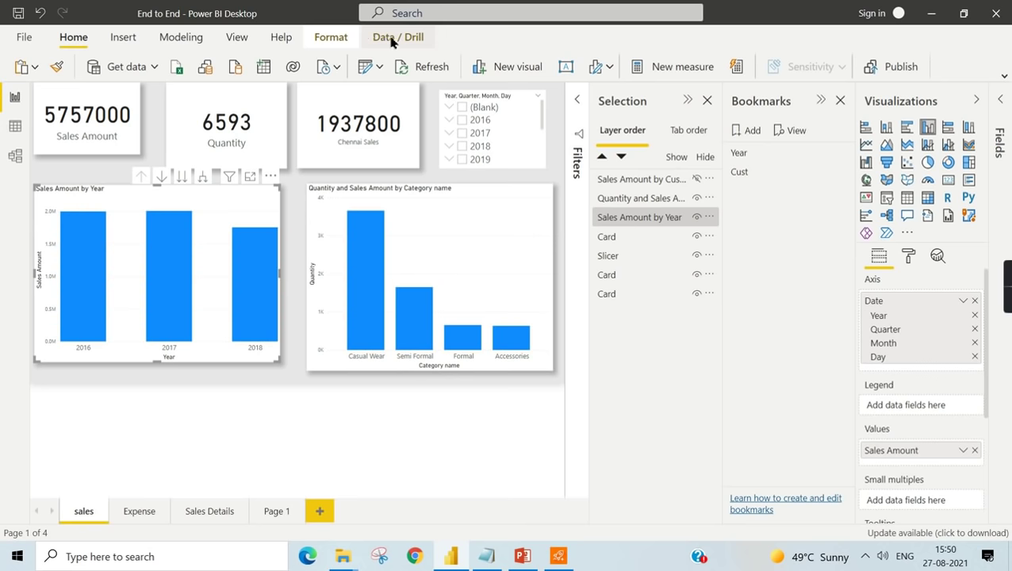
Step: Insert a Right arrow button and place it below the Sales Amount by Year chart
{"action": "left_click", "coordinate": [123, 37]}
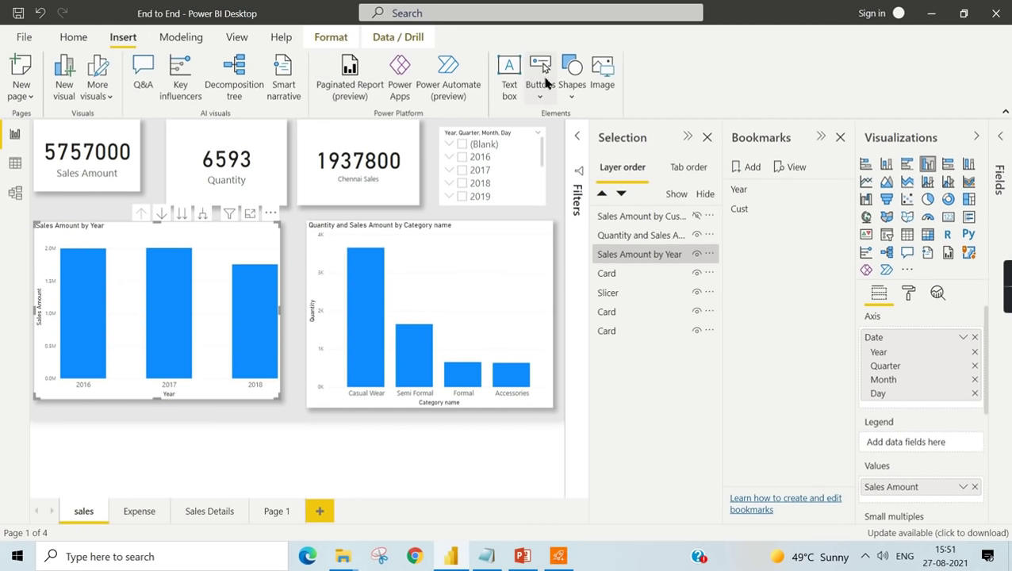
{"action": "left_click", "coordinate": [540, 85]}
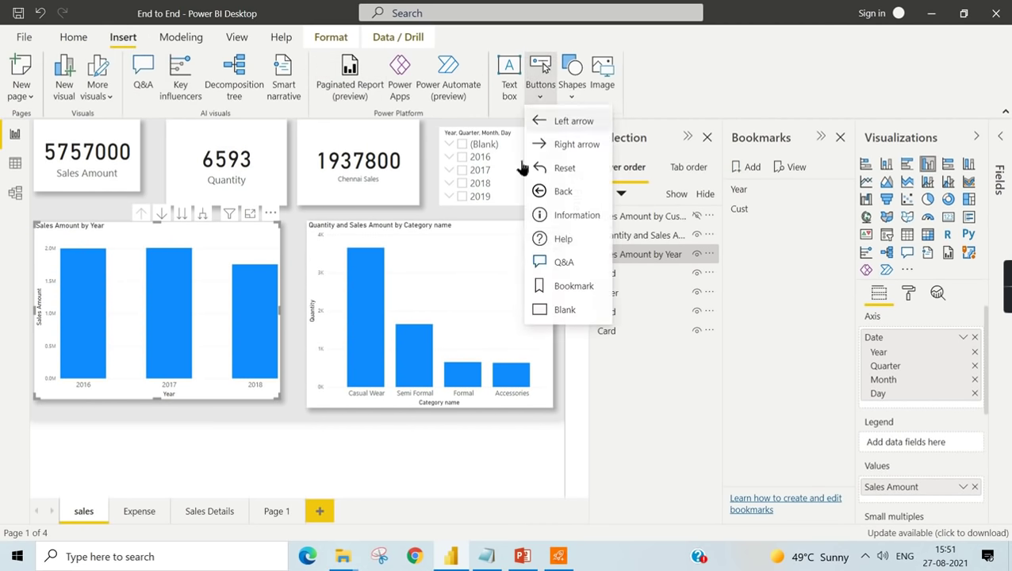
{"action": "left_click", "coordinate": [575, 145]}
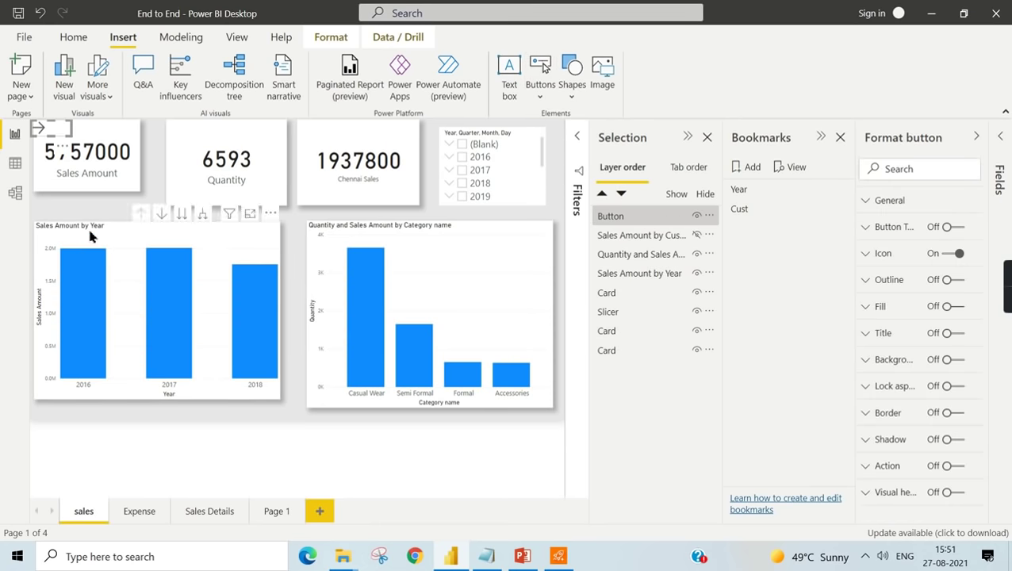
{"action": "left_click_drag", "start_coordinate": [54, 128], "coordinate": [243, 412]}
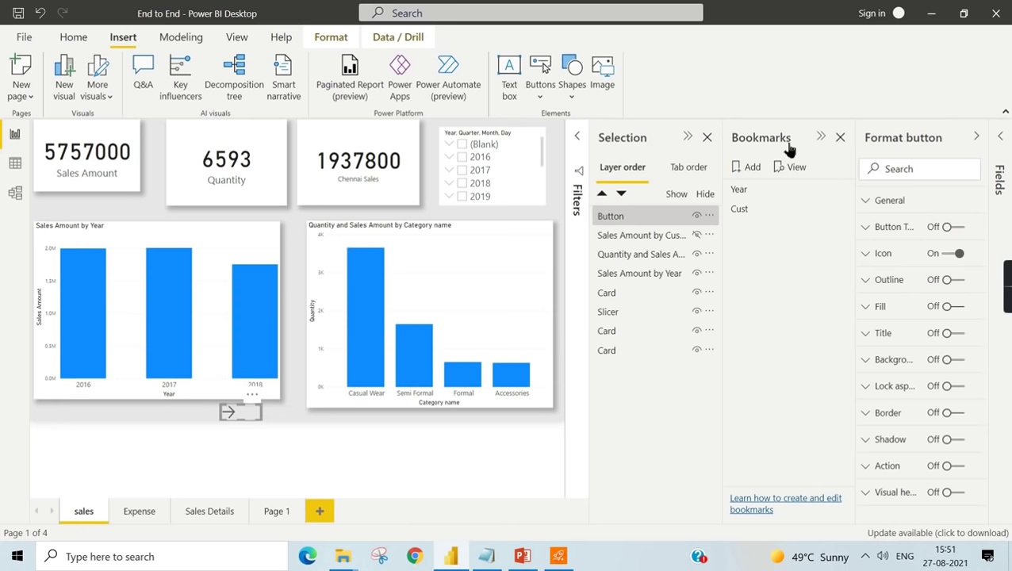
Step: Close the Bookmarks and Selection panes, set the arrow's action to Bookmark Cust, and test it
{"action": "left_click", "coordinate": [840, 138]}
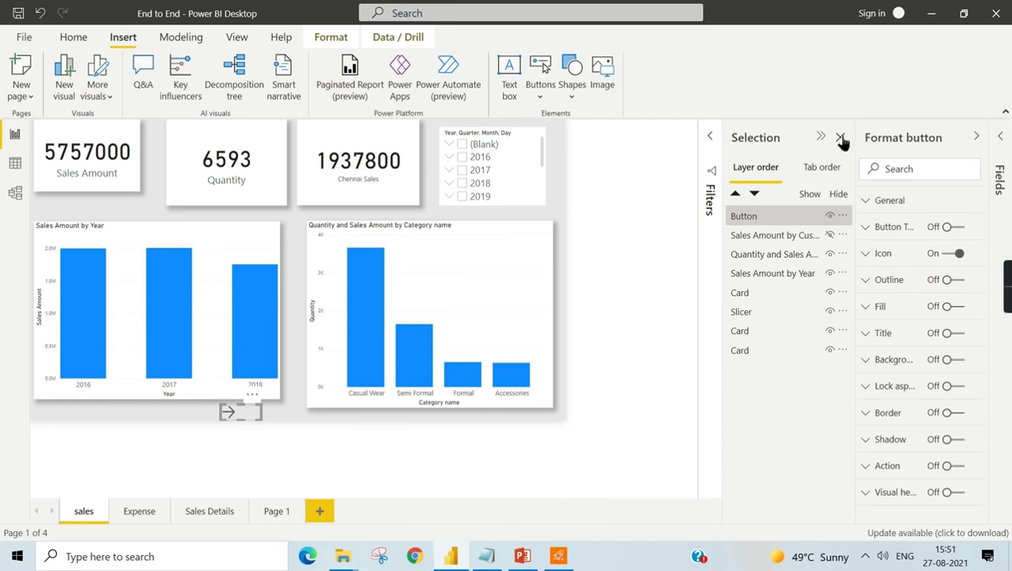
{"action": "left_click", "coordinate": [843, 138]}
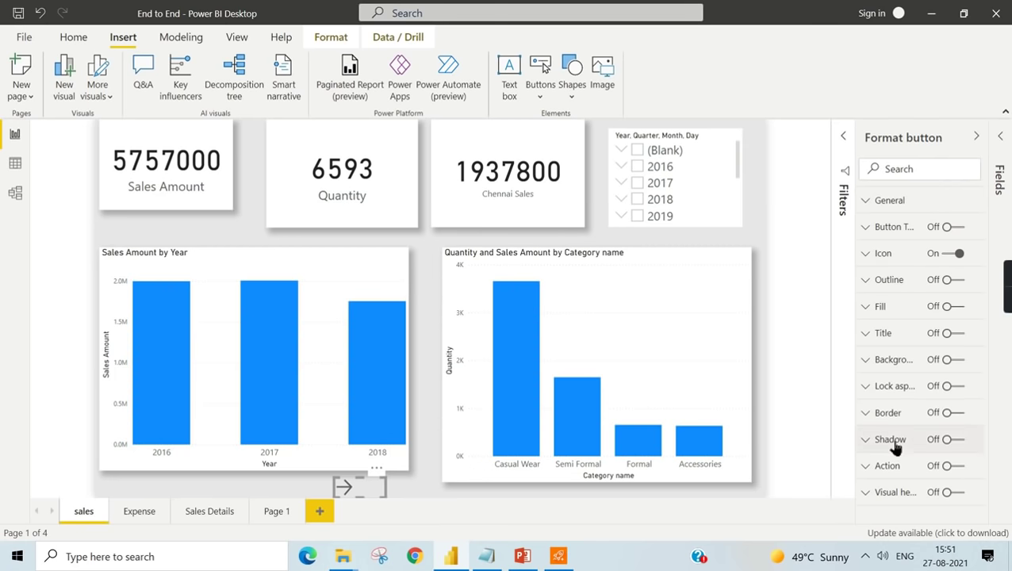
{"action": "left_click", "coordinate": [955, 466]}
{"action": "scroll", "coordinate": [951, 460], "scroll_direction": "down", "scroll_amount": 3}
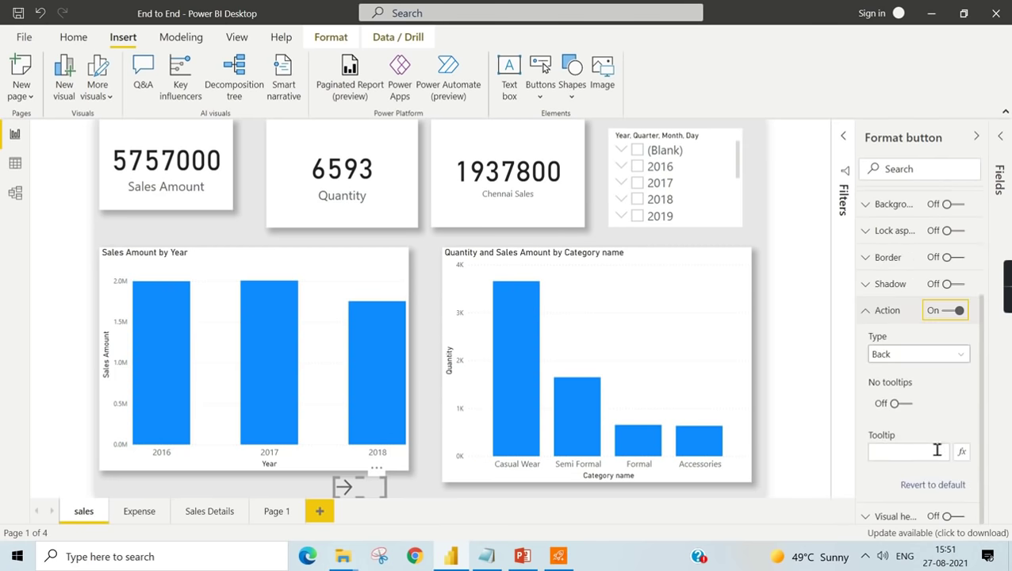
{"action": "left_click", "coordinate": [917, 354]}
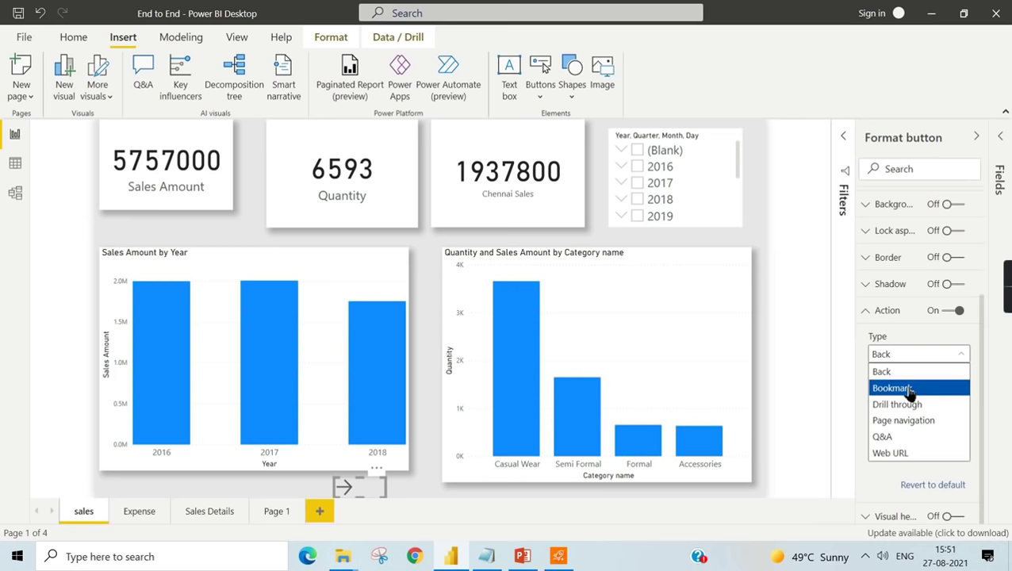
{"action": "left_click", "coordinate": [911, 388]}
{"action": "left_click", "coordinate": [918, 400]}
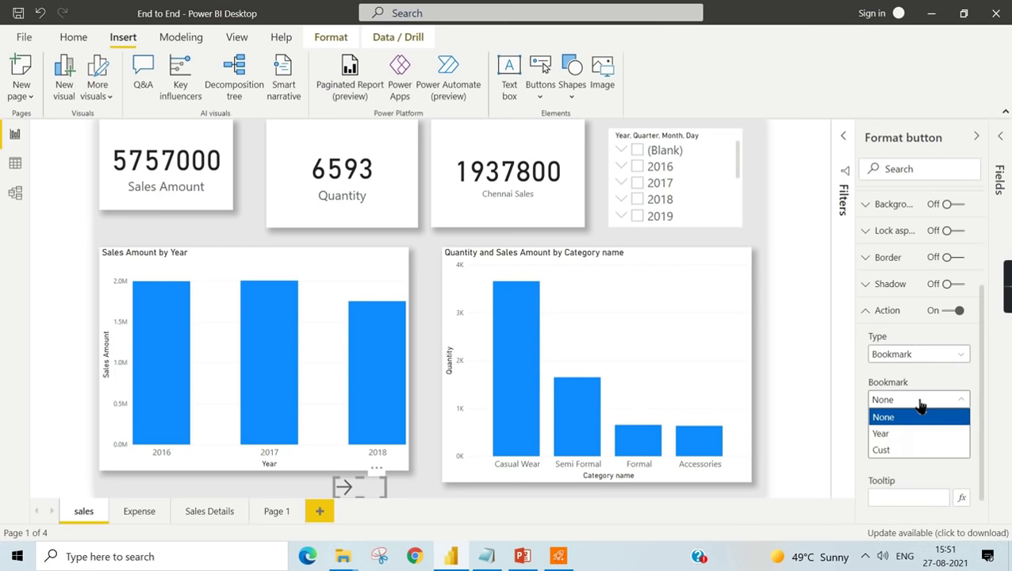
{"action": "left_click", "coordinate": [910, 451]}
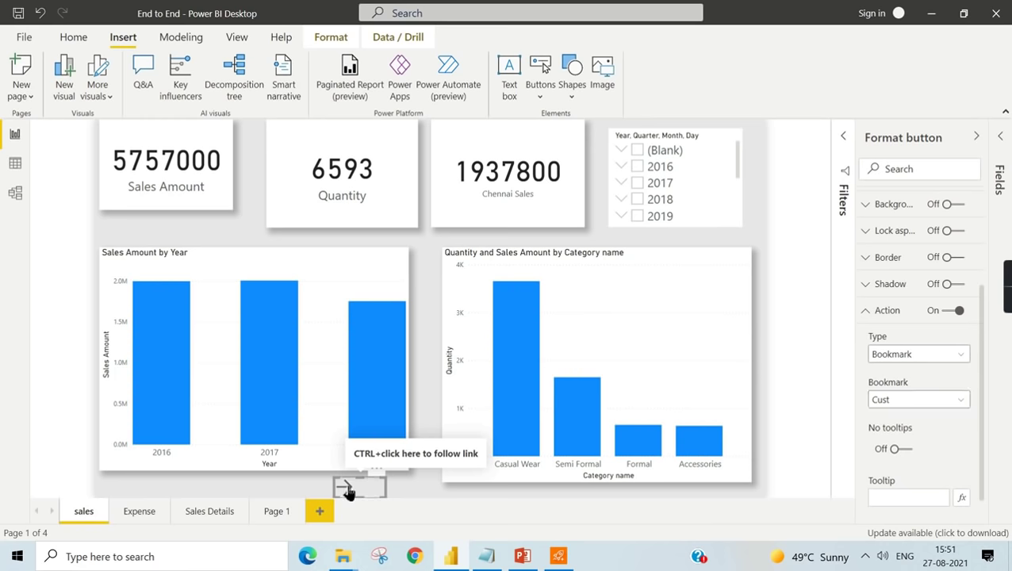
{"action": "left_click", "coordinate": [346, 489], "text": "ctrl"}
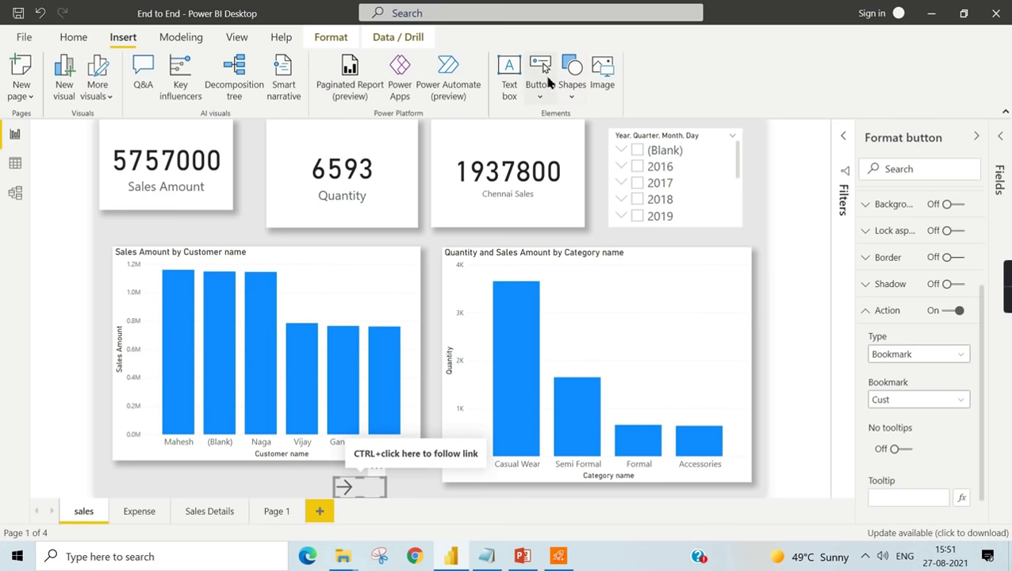
Step: Insert a Left arrow button and place it below the left chart
{"action": "left_click", "coordinate": [543, 79]}
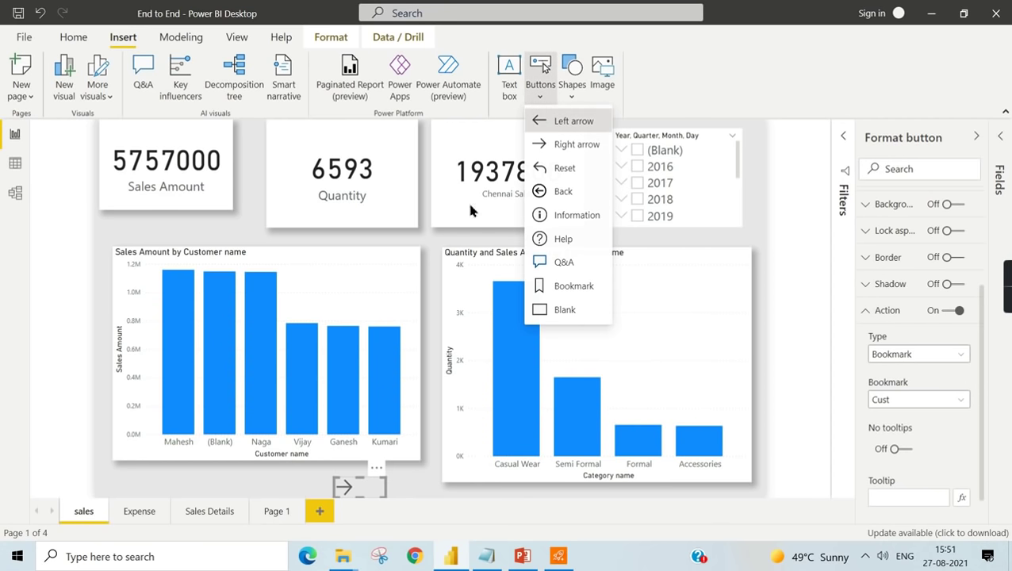
{"action": "left_click", "coordinate": [573, 120]}
{"action": "left_click_drag", "start_coordinate": [119, 129], "coordinate": [251, 482]}
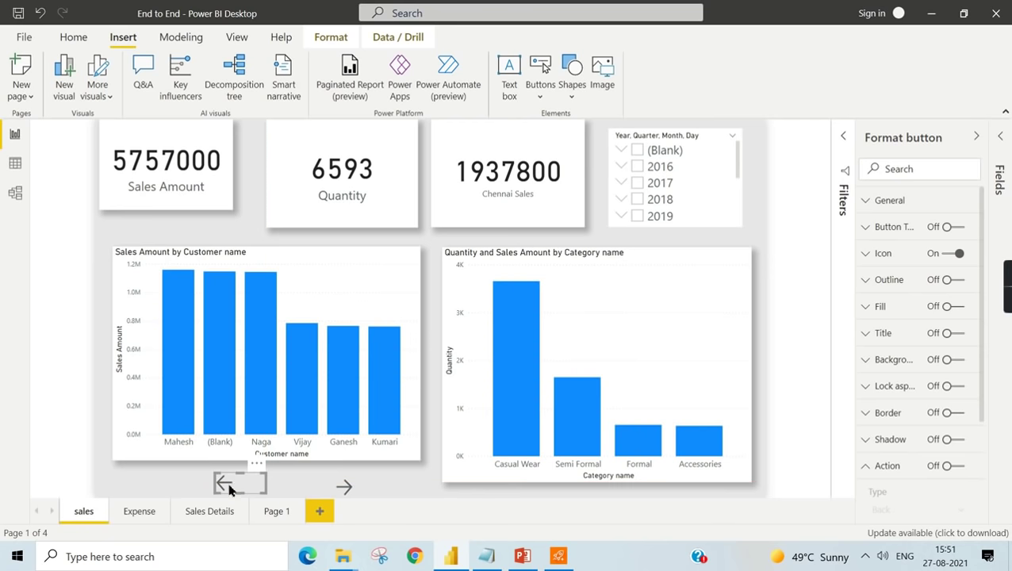
Step: Set the left arrow's action to Bookmark Year and test both arrow buttons
{"action": "left_click", "coordinate": [952, 468]}
{"action": "scroll", "coordinate": [920, 460], "scroll_direction": "down", "scroll_amount": 2}
{"action": "left_click", "coordinate": [914, 362]}
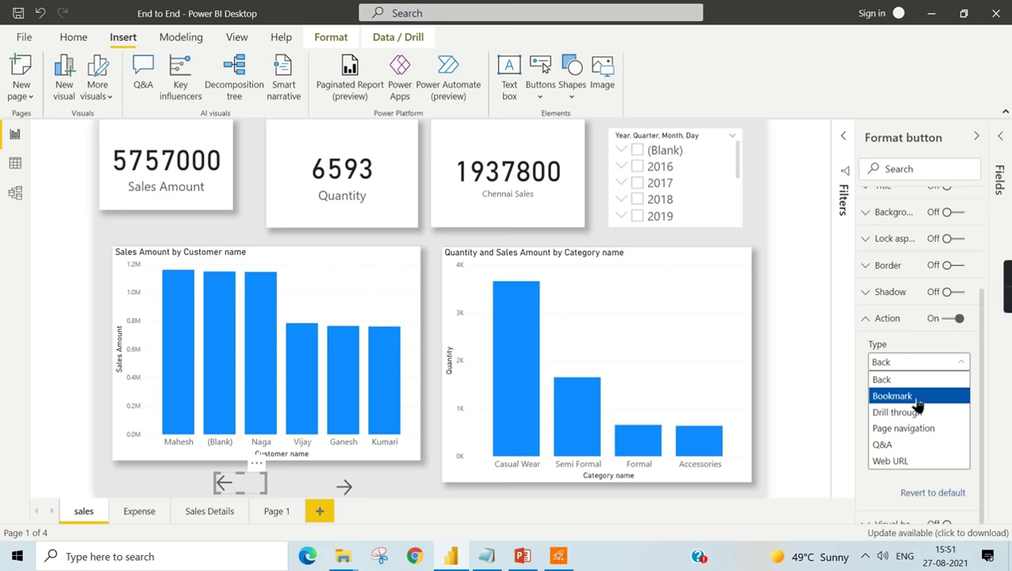
{"action": "left_click", "coordinate": [916, 396]}
{"action": "left_click", "coordinate": [916, 408]}
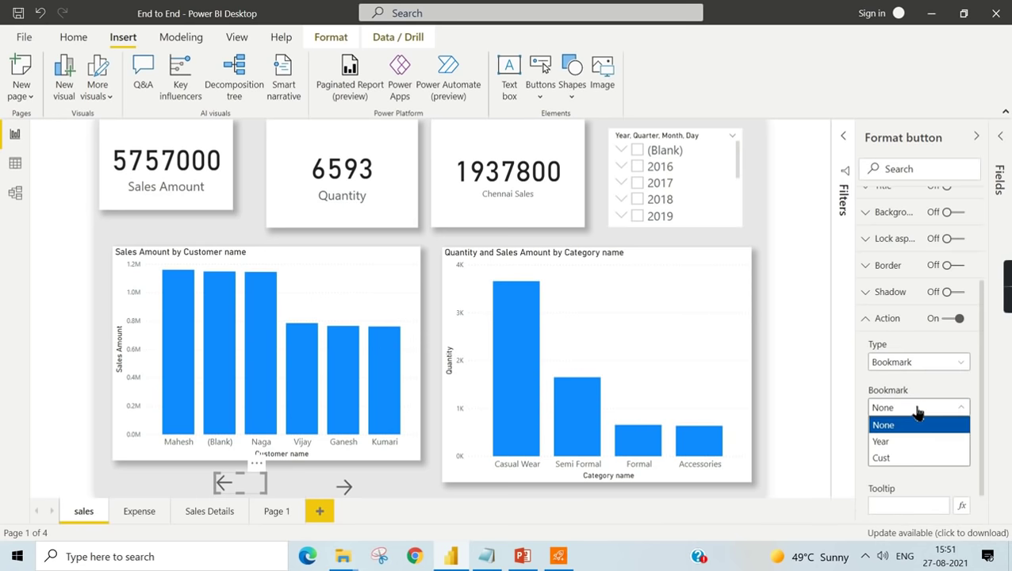
{"action": "left_click", "coordinate": [914, 441]}
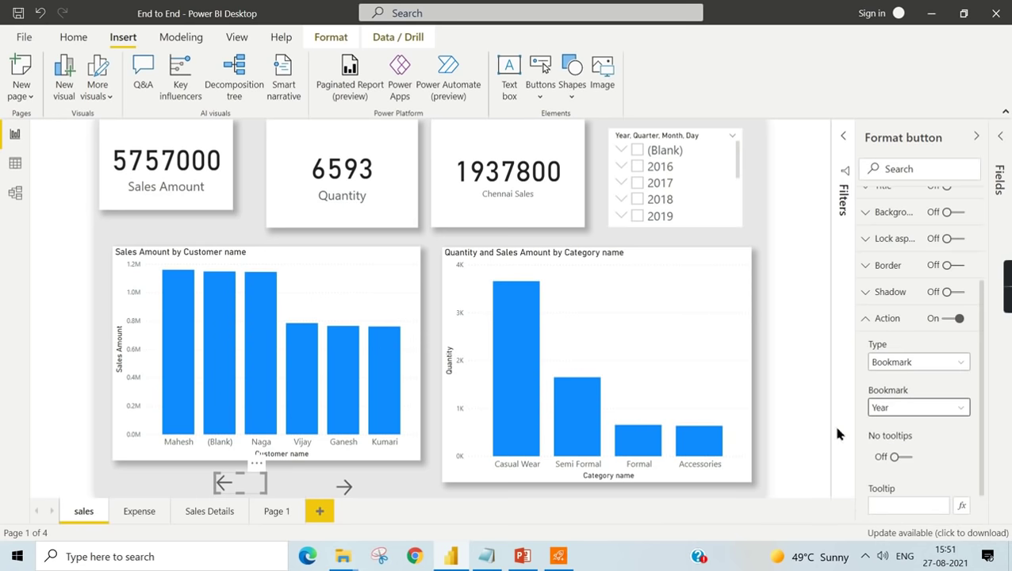
{"action": "left_click", "coordinate": [226, 485], "text": "ctrl"}
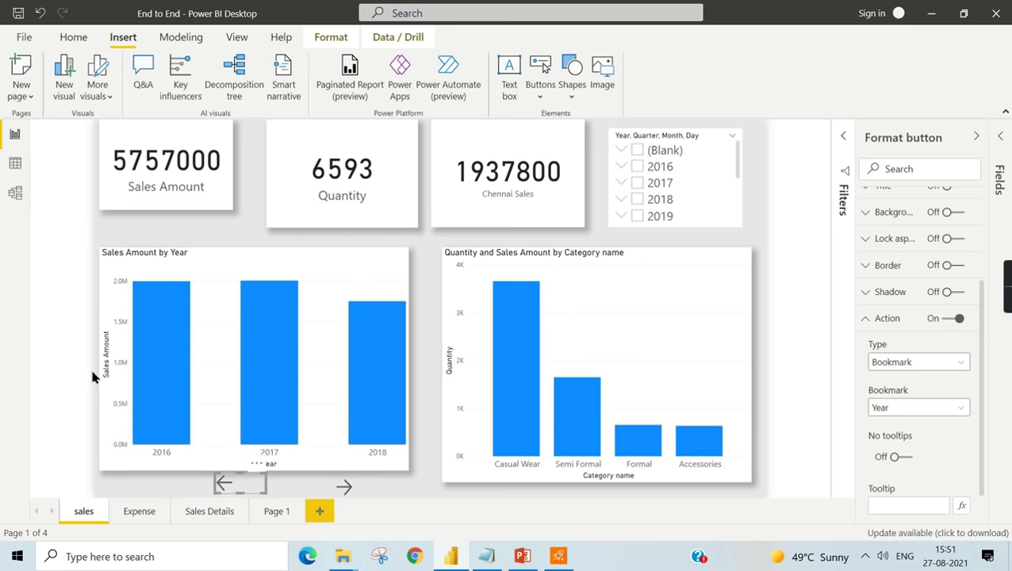
{"action": "left_click", "coordinate": [344, 486], "text": "ctrl"}
Step: Deselect the arrow button and collapse the ribbon to a single line
{"action": "left_click", "coordinate": [449, 341]}
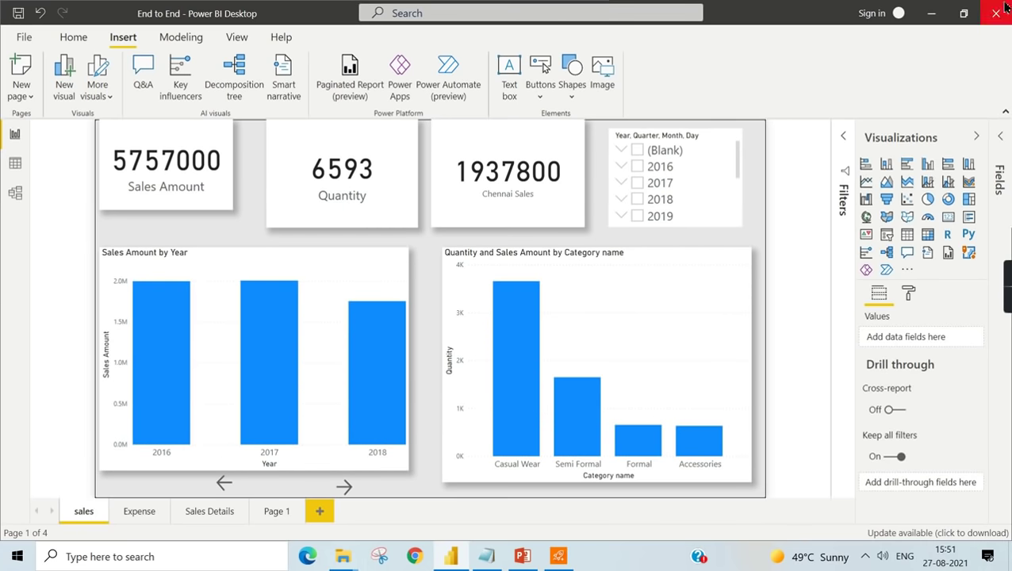
{"action": "left_click", "coordinate": [1003, 113]}
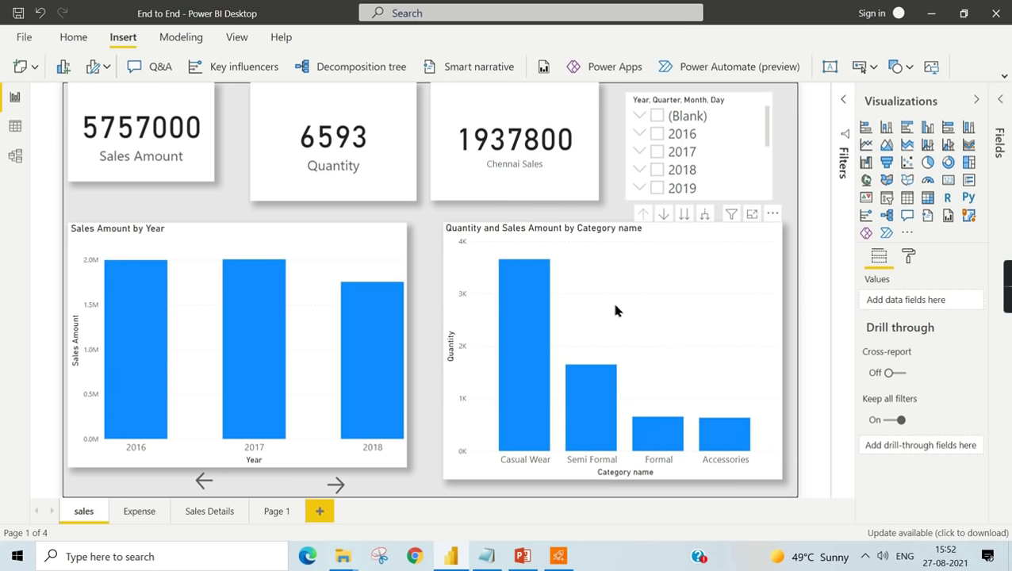
{"action": "mouse_move", "coordinate": [1005, 295]}
Step: Check the Casual Wear bar's Drill through target (Sales Details), then dismiss the menu without drilling
{"action": "right_click", "coordinate": [531, 355]}
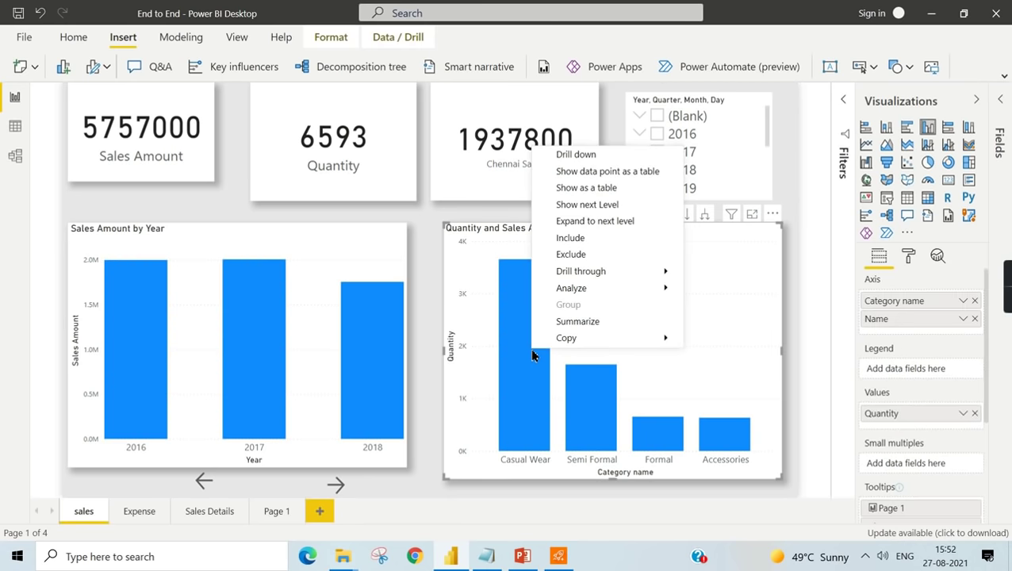
{"action": "mouse_move", "coordinate": [623, 274]}
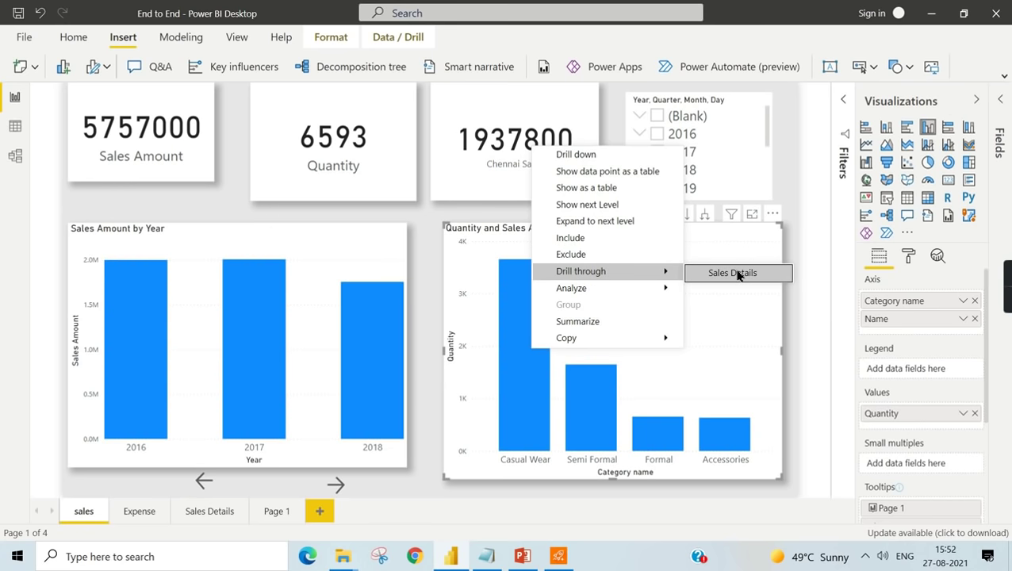
{"action": "left_click", "coordinate": [798, 278]}
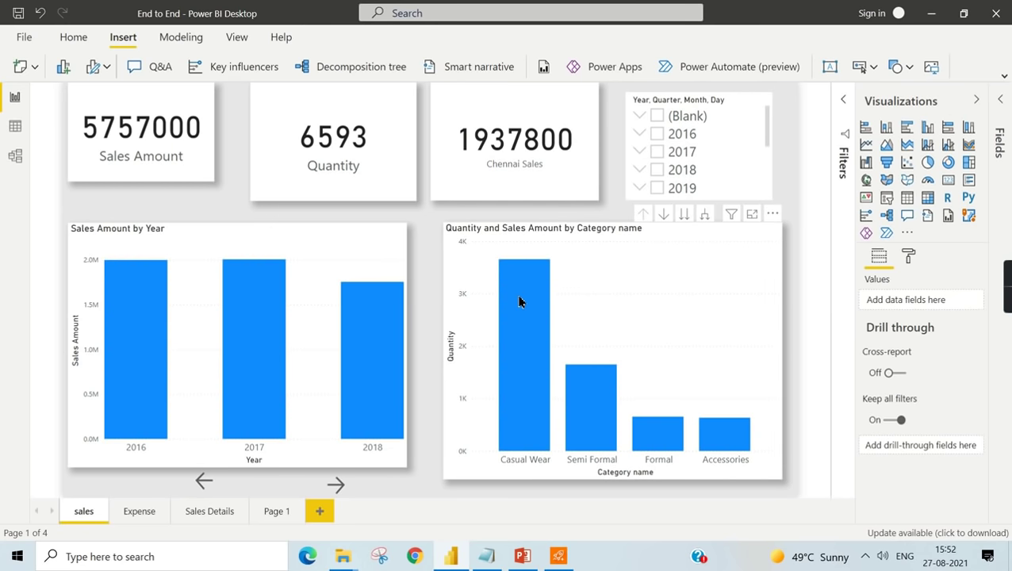
{"action": "mouse_move", "coordinate": [517, 296]}
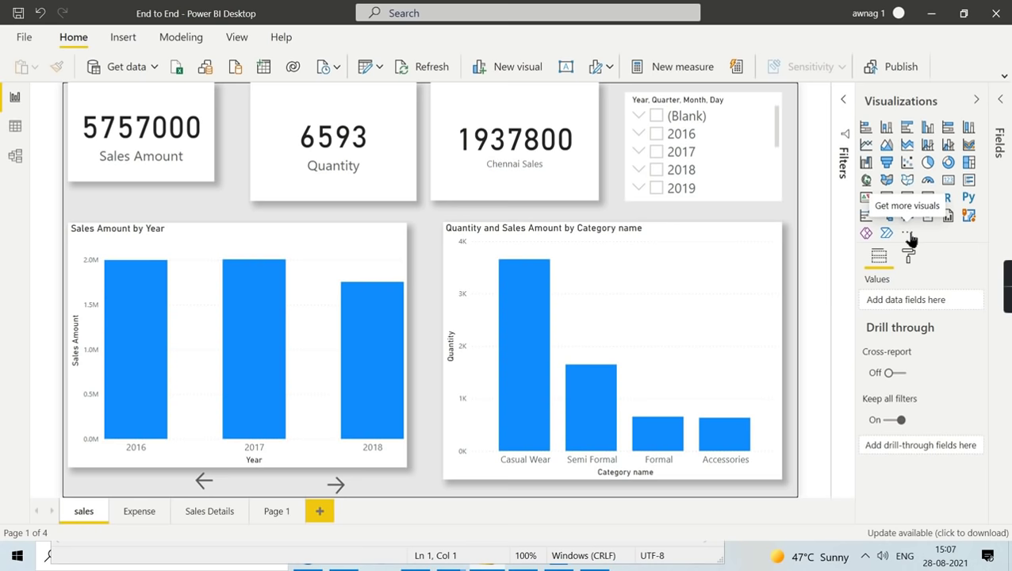
Step: Open the Get more visuals catalogue from the Visualizations pane's options
{"action": "left_click", "coordinate": [907, 234]}
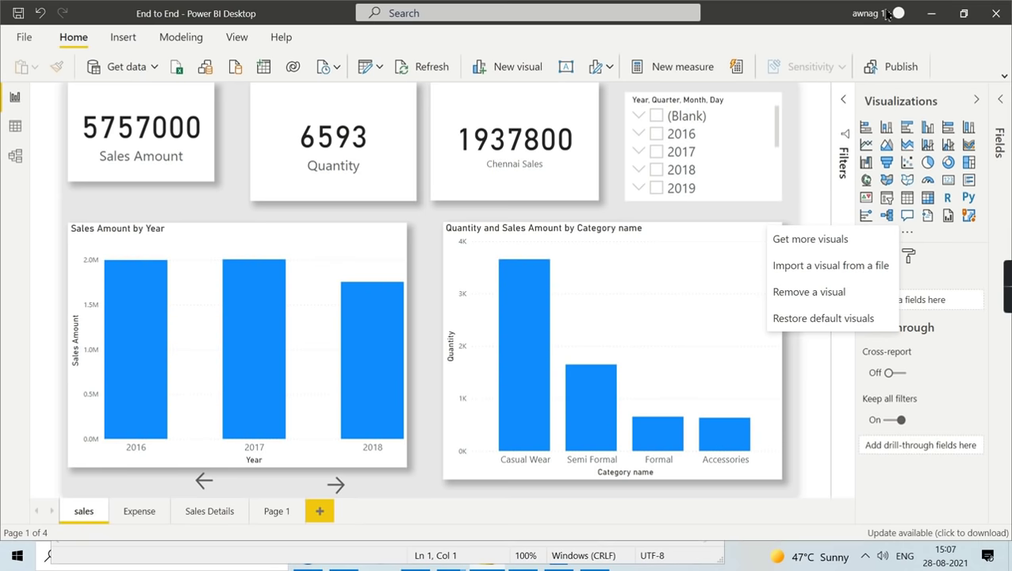
{"action": "left_click", "coordinate": [809, 239]}
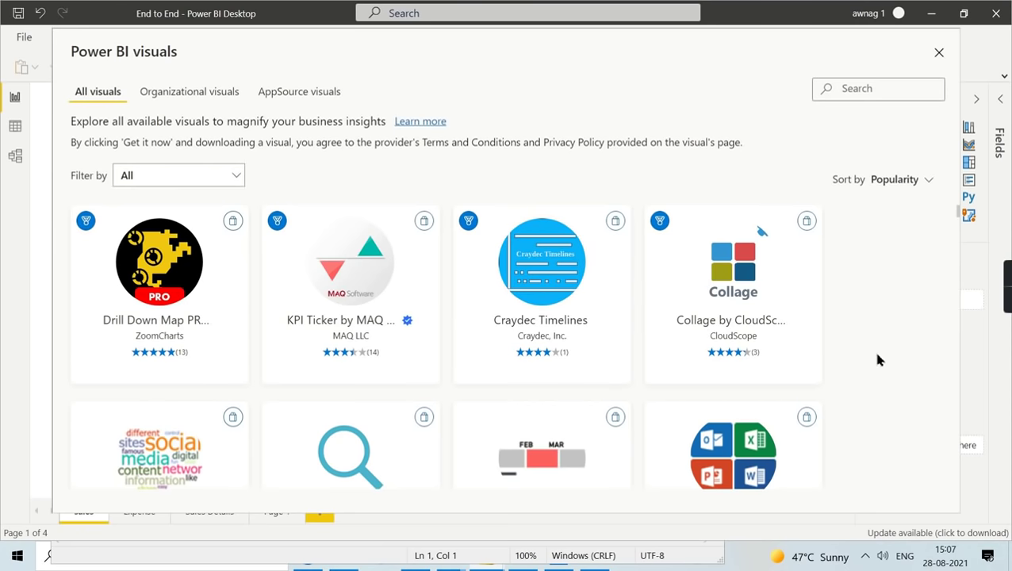
{"action": "scroll", "coordinate": [513, 362], "scroll_direction": "down", "scroll_amount": 10}
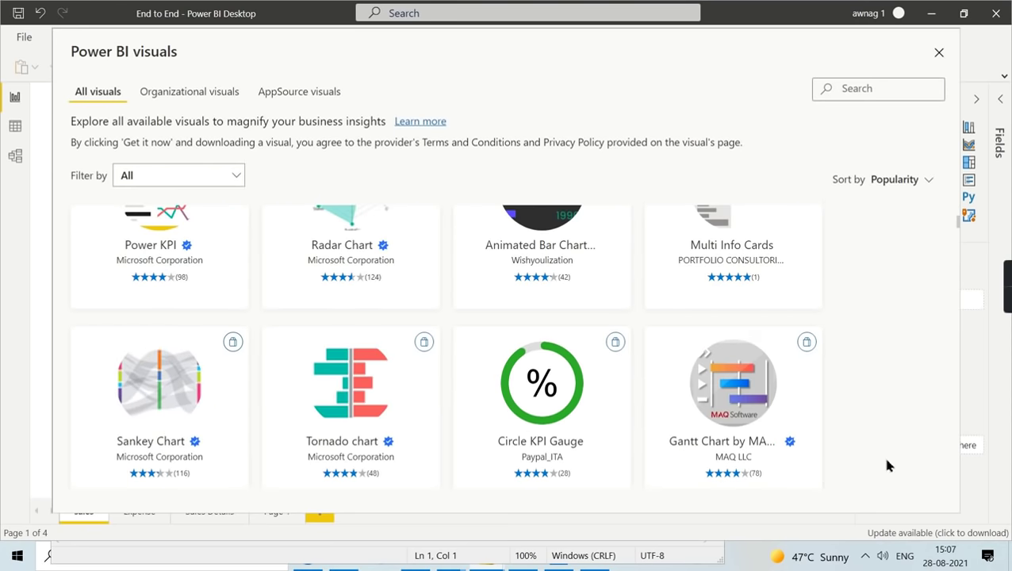
{"action": "scroll", "coordinate": [883, 460], "scroll_direction": "down", "scroll_amount": 2}
{"action": "scroll", "coordinate": [856, 436], "scroll_direction": "down", "scroll_amount": 4}
{"action": "scroll", "coordinate": [856, 420], "scroll_direction": "up", "scroll_amount": 8}
Step: Filter the catalogue to the Filters category and add ZoomCharts' Drill Down Donut PRO
{"action": "left_click", "coordinate": [220, 176]}
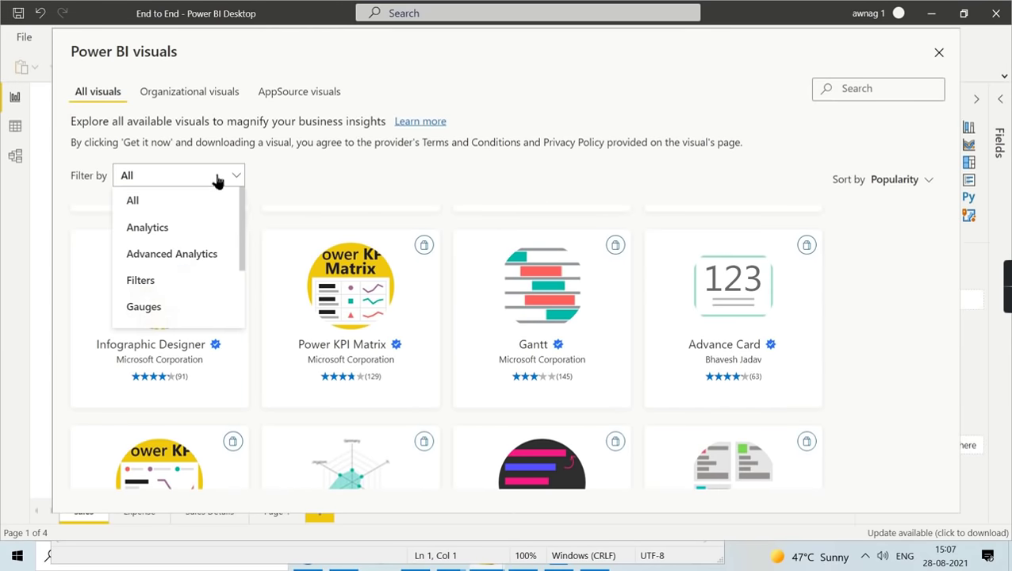
{"action": "scroll", "coordinate": [176, 295], "scroll_direction": "down", "scroll_amount": 2}
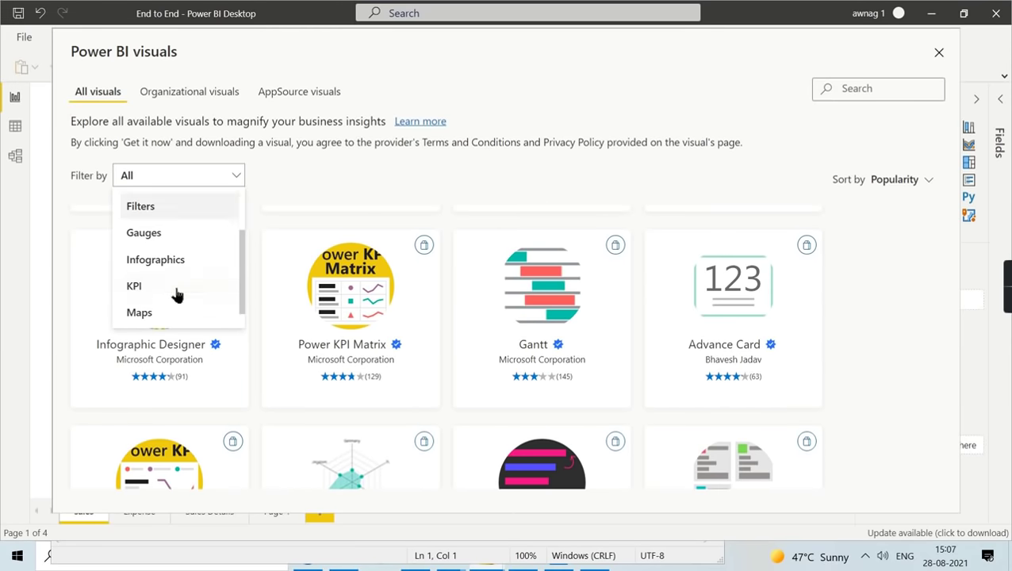
{"action": "left_click", "coordinate": [170, 211]}
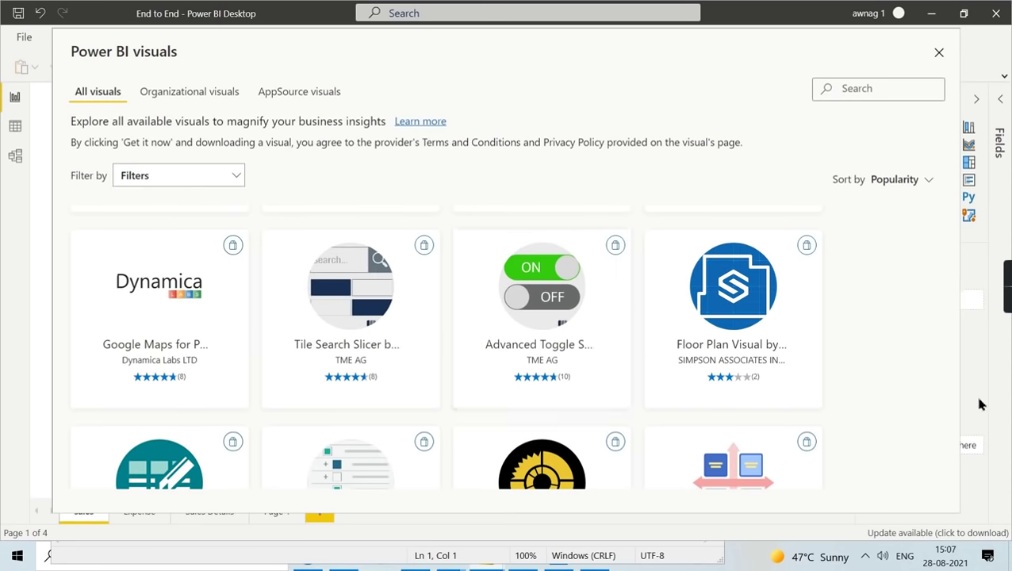
{"action": "scroll", "coordinate": [783, 310], "scroll_direction": "down", "scroll_amount": 5}
{"action": "scroll", "coordinate": [632, 318], "scroll_direction": "up", "scroll_amount": 4}
{"action": "left_click", "coordinate": [556, 330]}
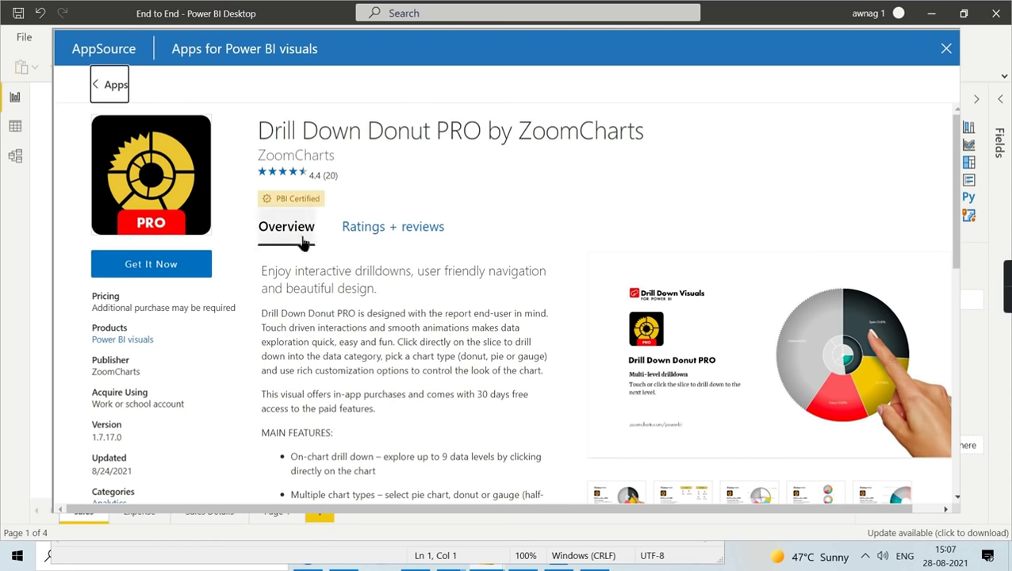
{"action": "scroll", "coordinate": [745, 266], "scroll_direction": "down", "scroll_amount": 7}
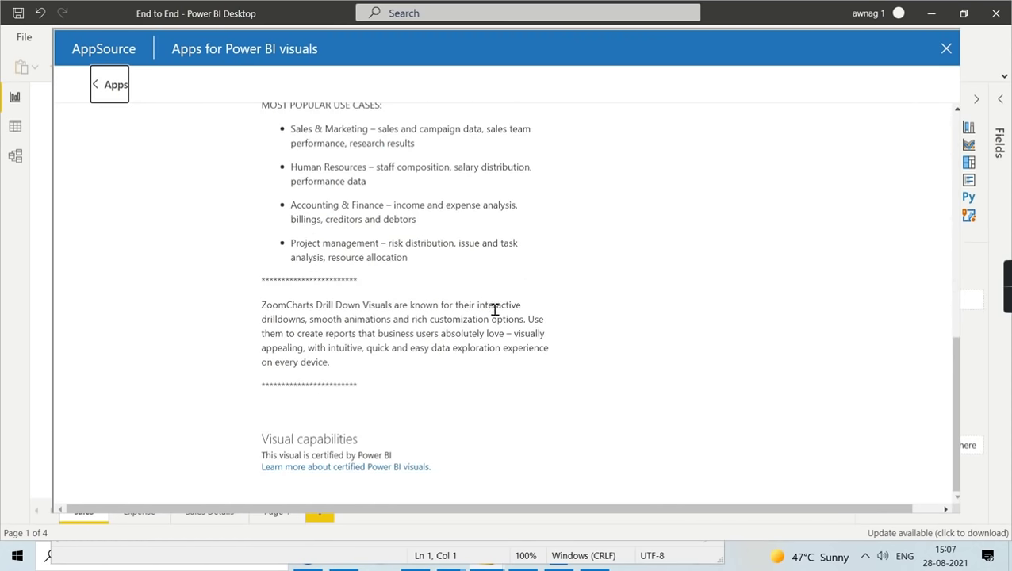
{"action": "scroll", "coordinate": [555, 293], "scroll_direction": "up", "scroll_amount": 8}
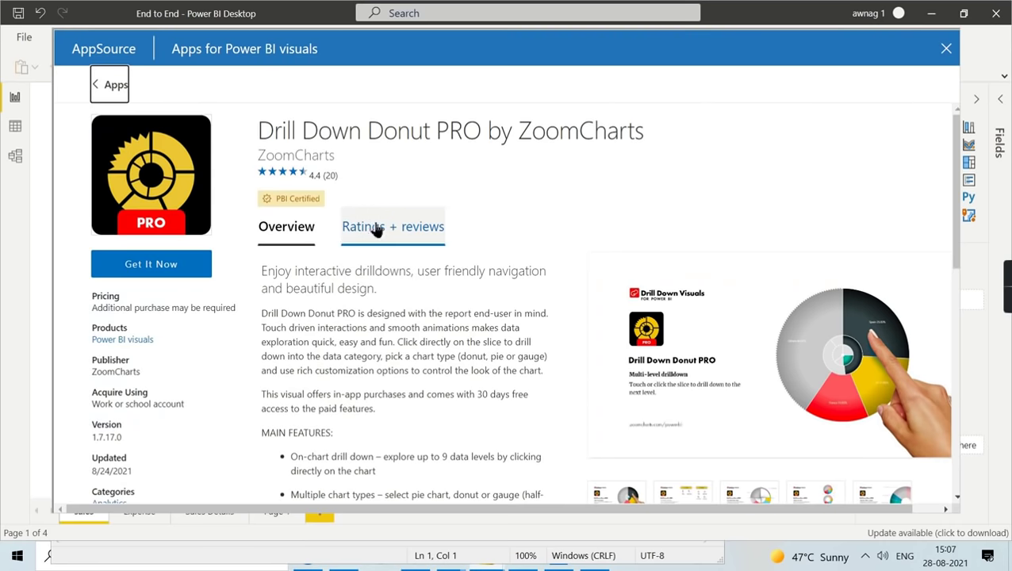
{"action": "left_click", "coordinate": [149, 268]}
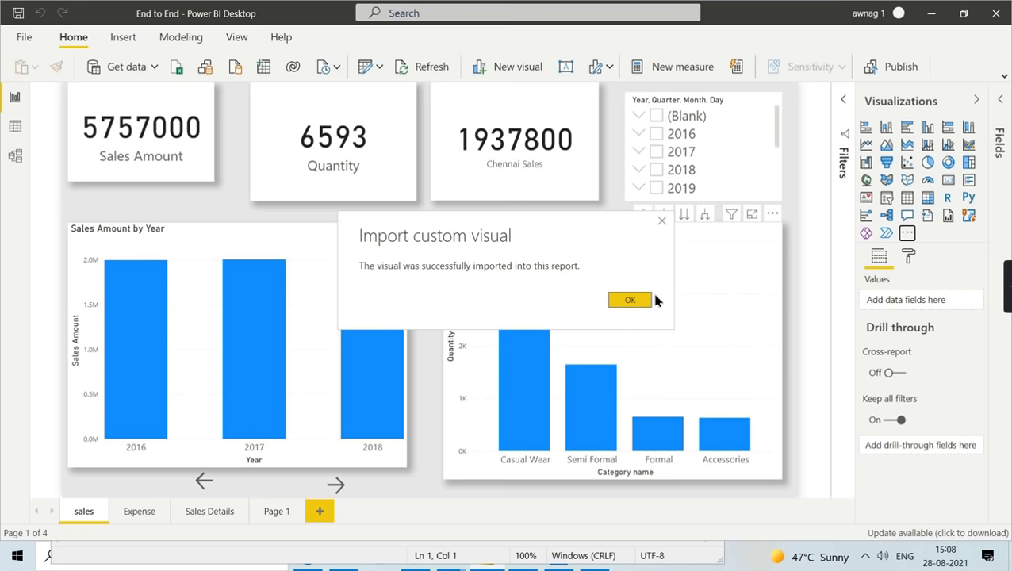
Step: Convert the Quantity and Sales Amount by Category name chart into a Drill Down Donut, dismissing the trial notice
{"action": "left_click", "coordinate": [650, 299]}
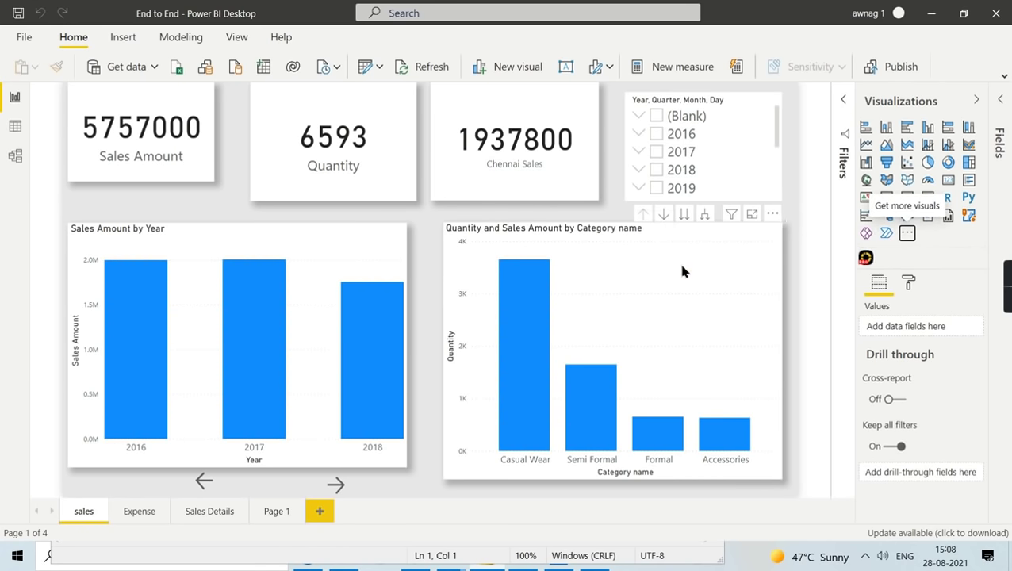
{"action": "left_click", "coordinate": [587, 285]}
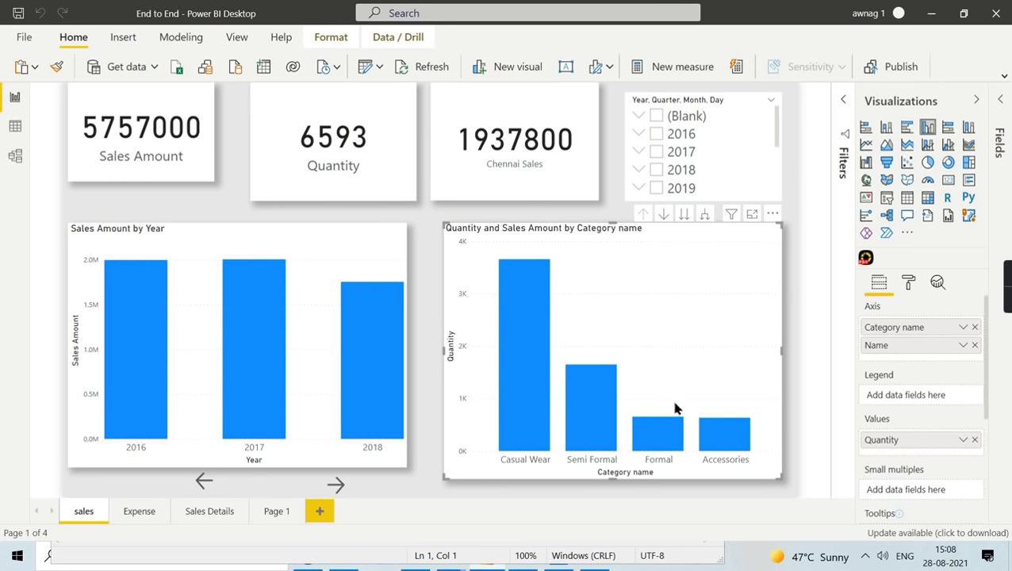
{"action": "left_click", "coordinate": [866, 258]}
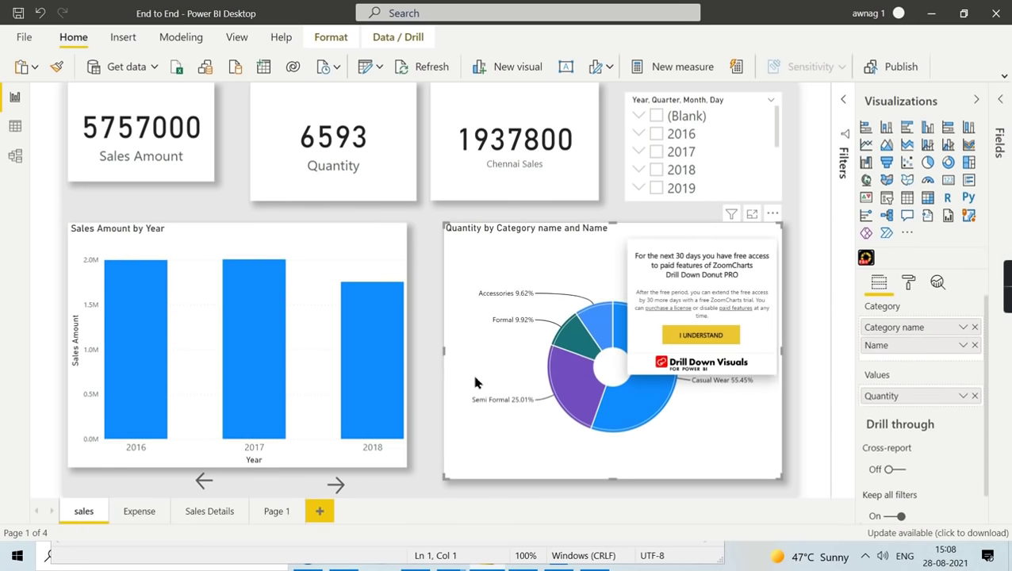
{"action": "left_click", "coordinate": [790, 473]}
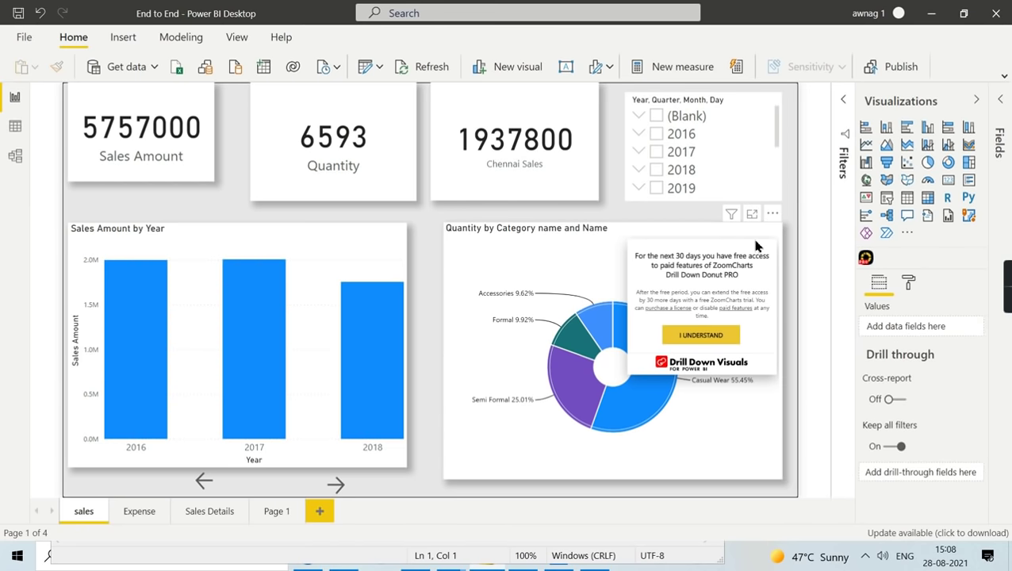
{"action": "left_click", "coordinate": [705, 338]}
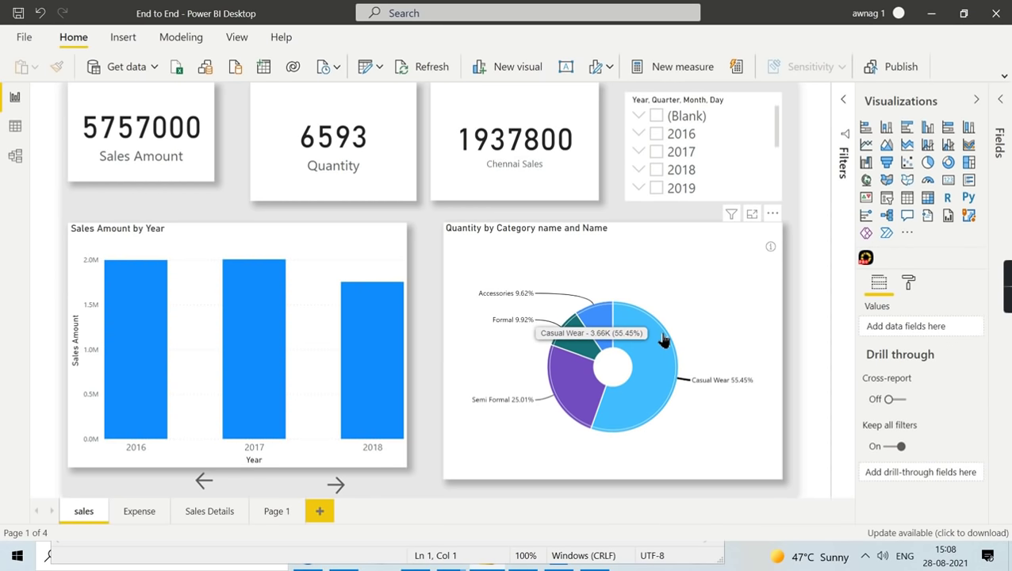
Step: Test the donut by drilling into Casual Wear and back, then cross-filtering by Chain
{"action": "mouse_move", "coordinate": [662, 356]}
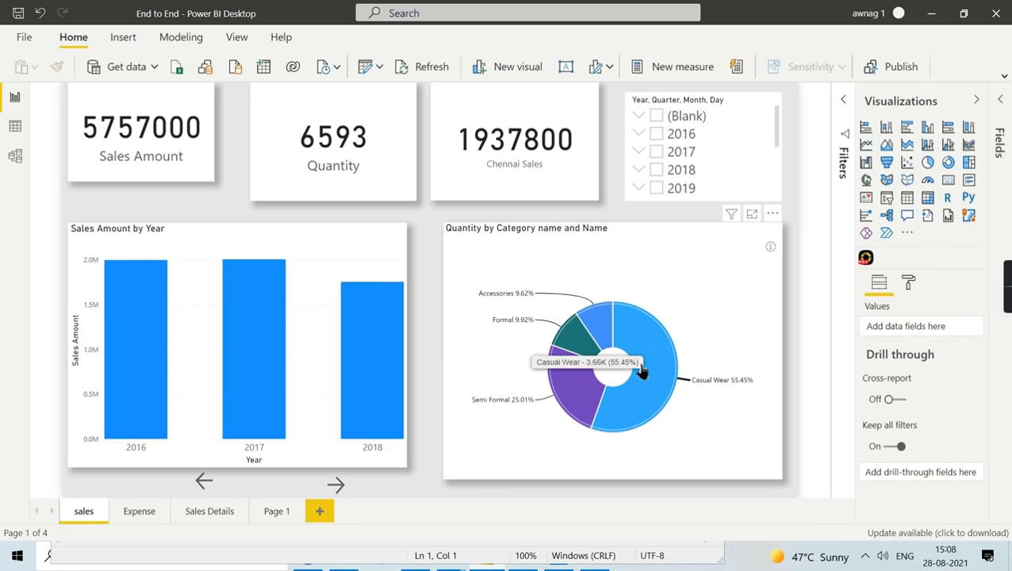
{"action": "left_click", "coordinate": [652, 353]}
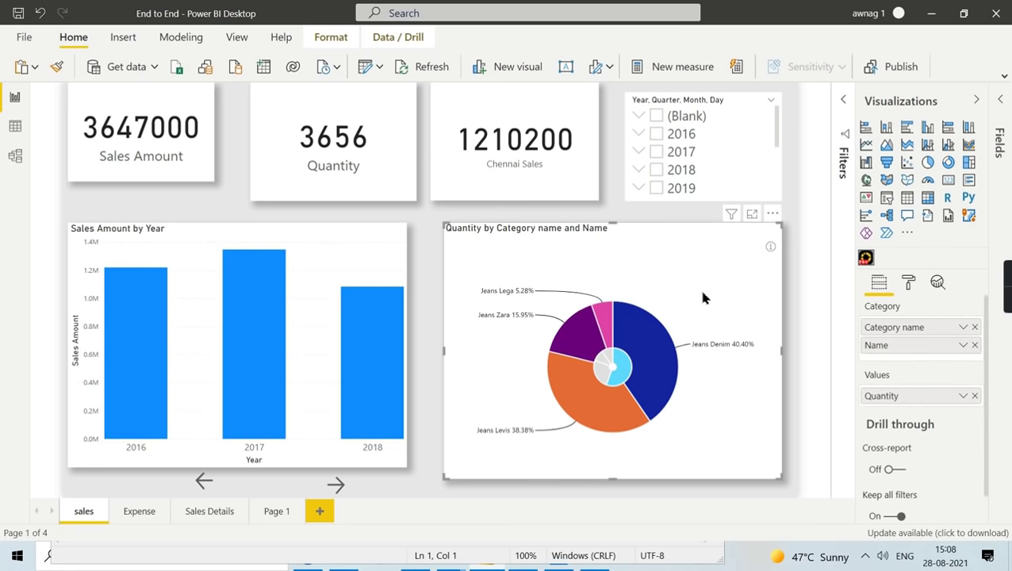
{"action": "left_click", "coordinate": [626, 365]}
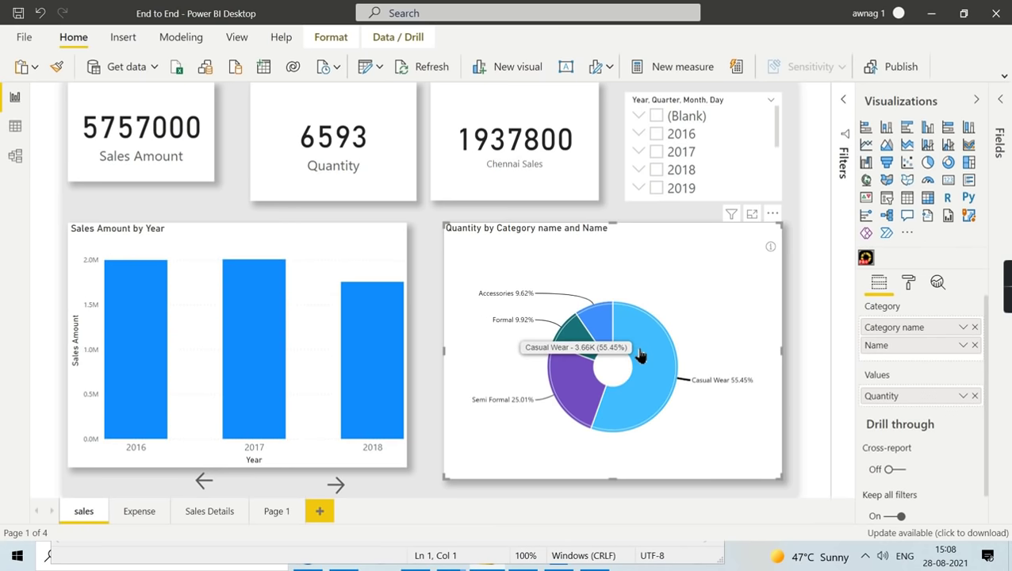
{"action": "left_click", "coordinate": [605, 325]}
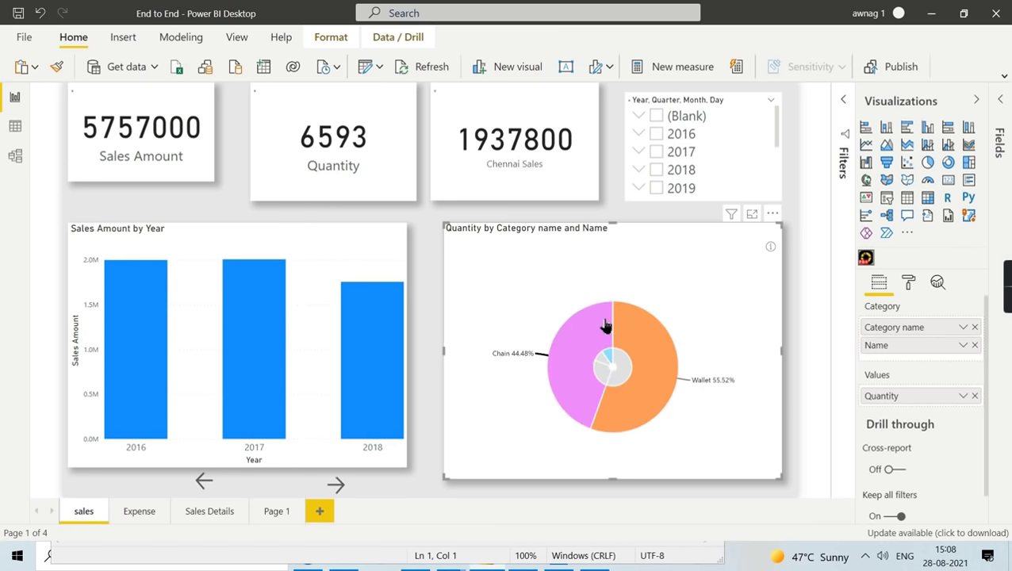
{"action": "left_click", "coordinate": [617, 376]}
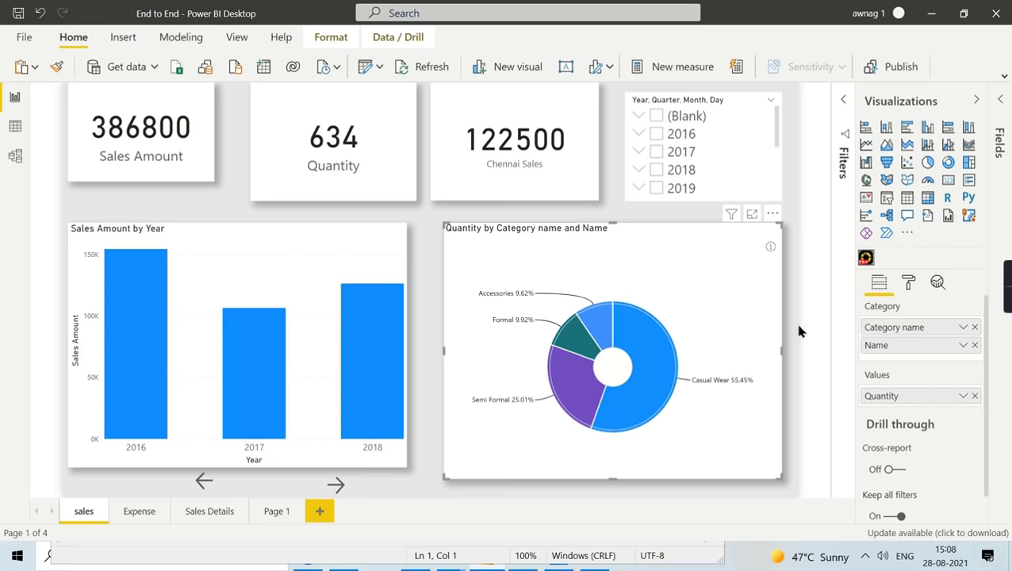
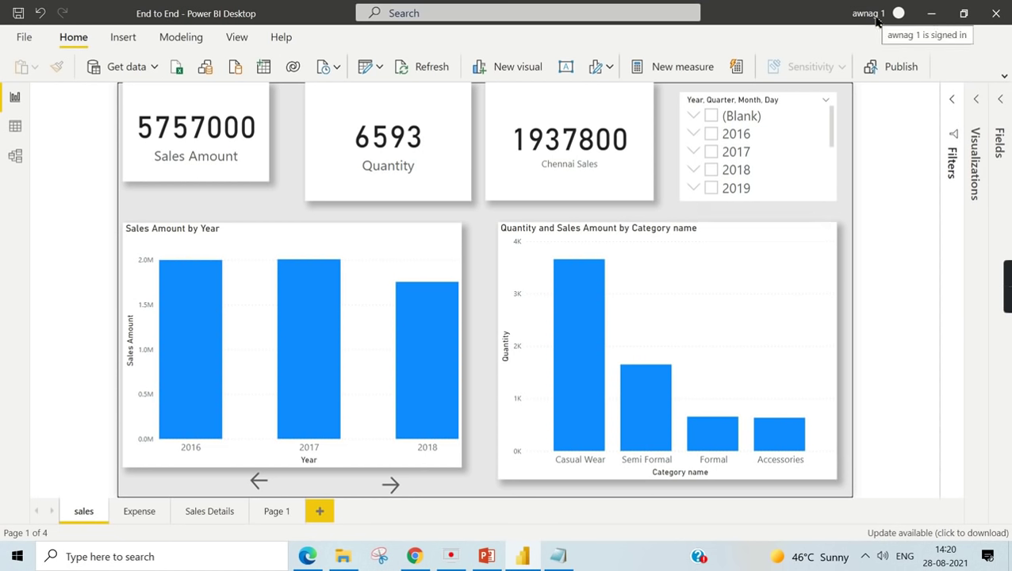
Step: Save and publish End to End.pbix to My workspace, replace the existing dataset, and open it online
{"action": "left_click", "coordinate": [889, 73]}
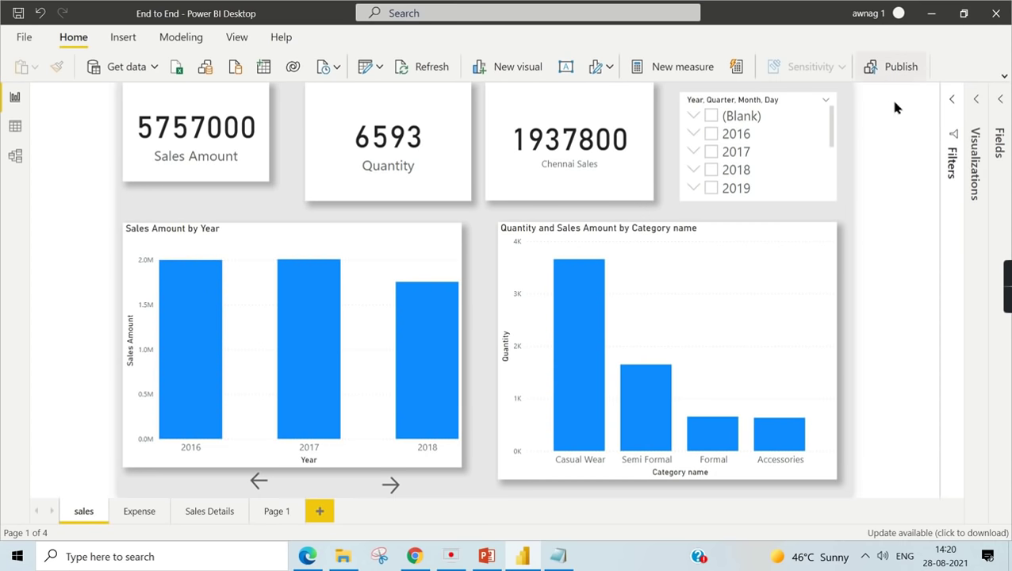
{"action": "left_click", "coordinate": [575, 300]}
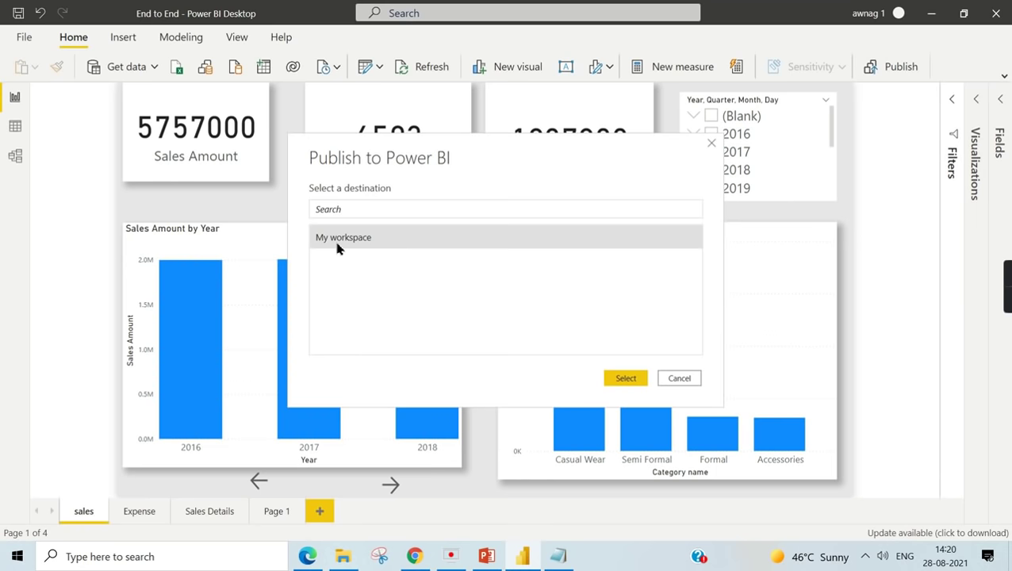
{"action": "left_click", "coordinate": [618, 378]}
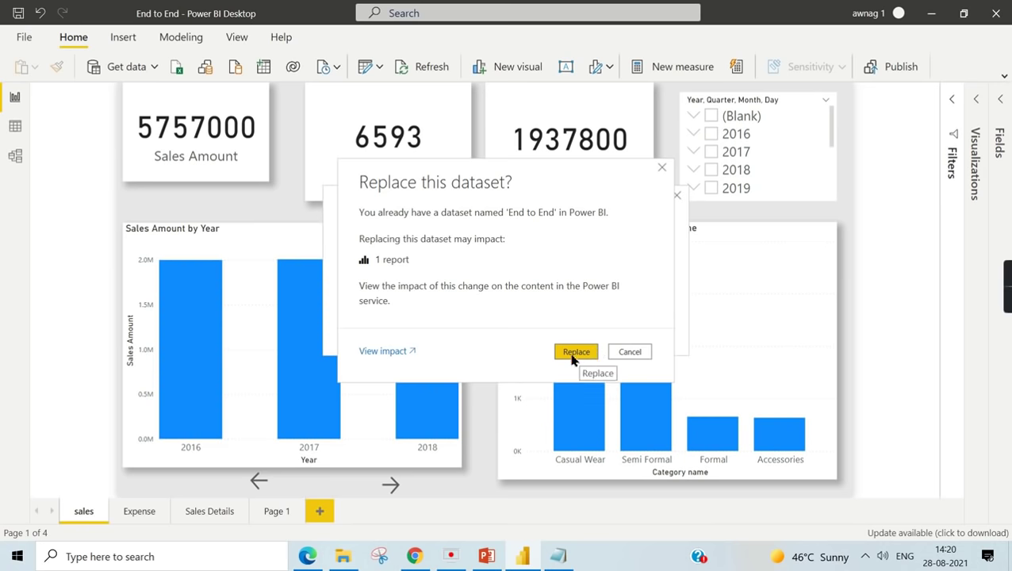
{"action": "left_click", "coordinate": [575, 353]}
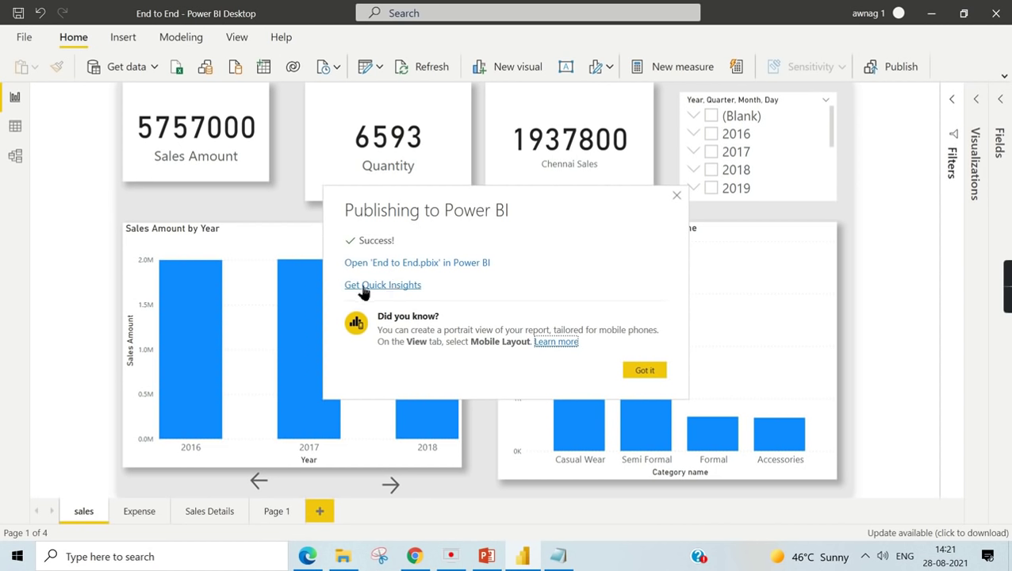
{"action": "left_click", "coordinate": [456, 265]}
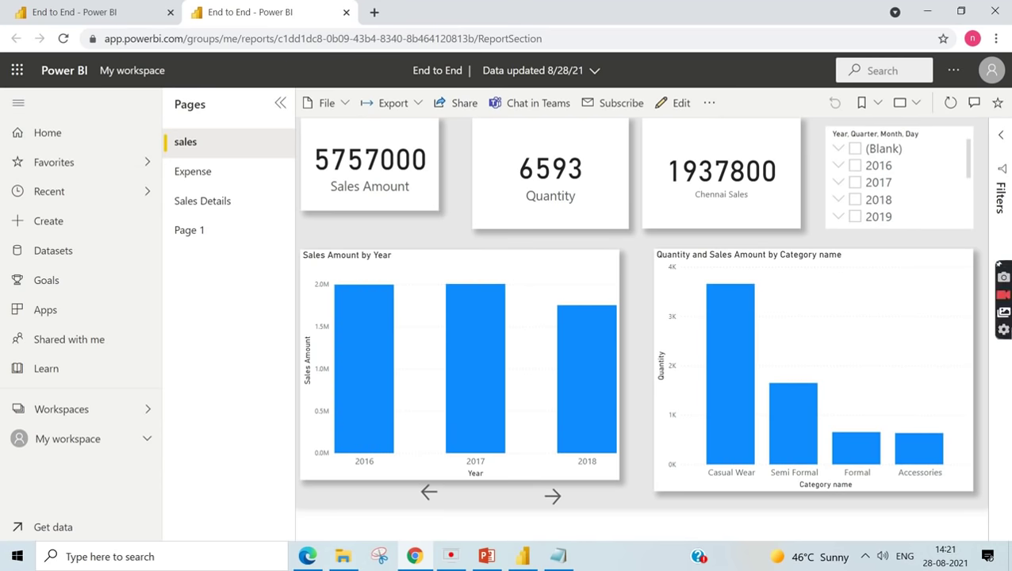
{"action": "left_click", "coordinate": [67, 133]}
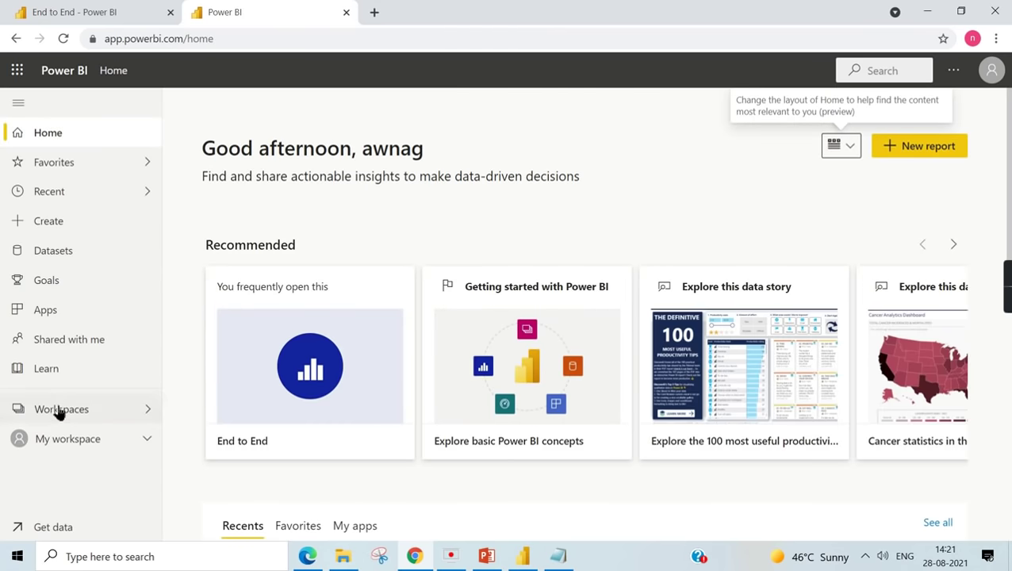
{"action": "left_click", "coordinate": [57, 443]}
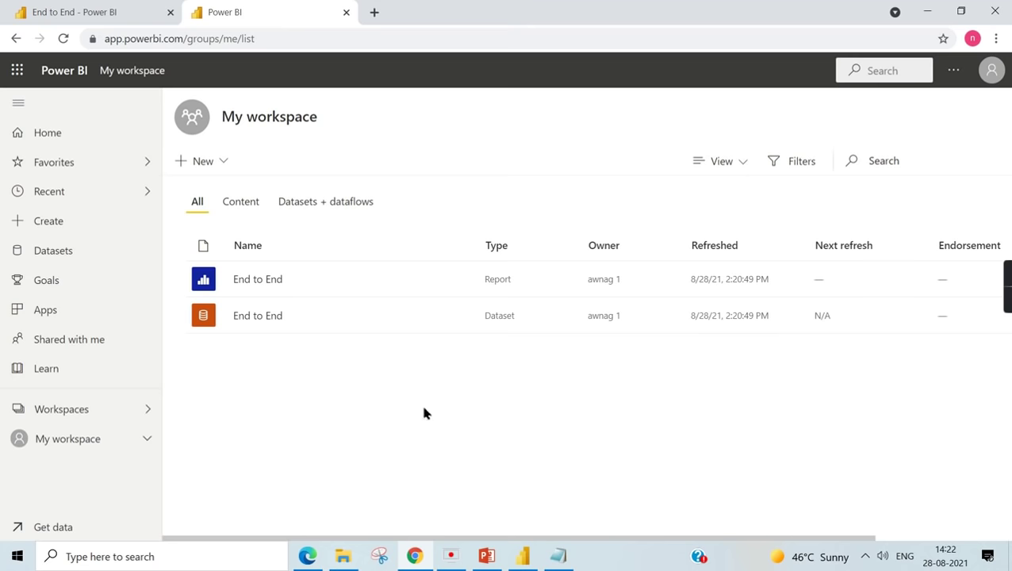
{"action": "left_click", "coordinate": [107, 412]}
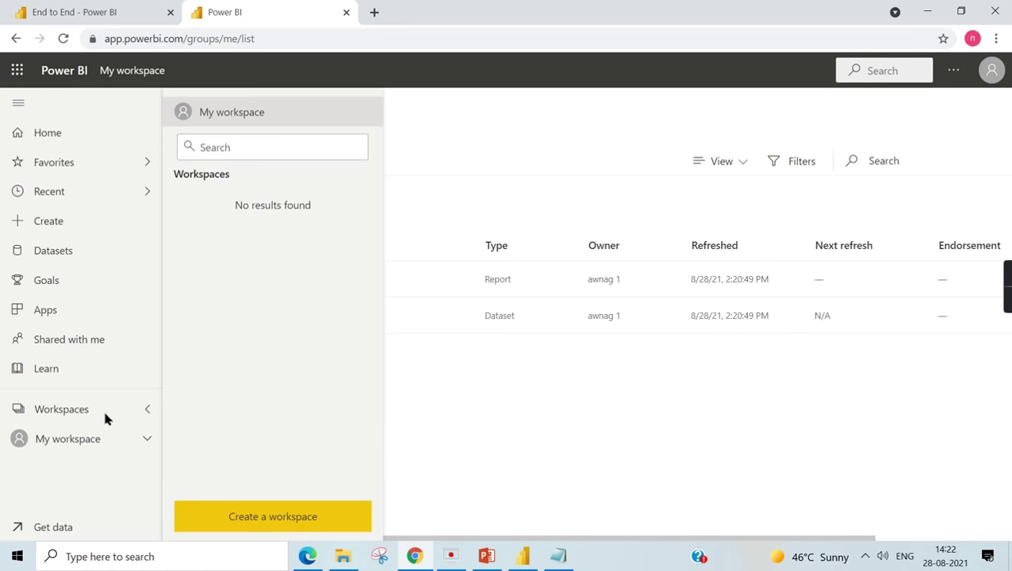
{"action": "left_click", "coordinate": [280, 520]}
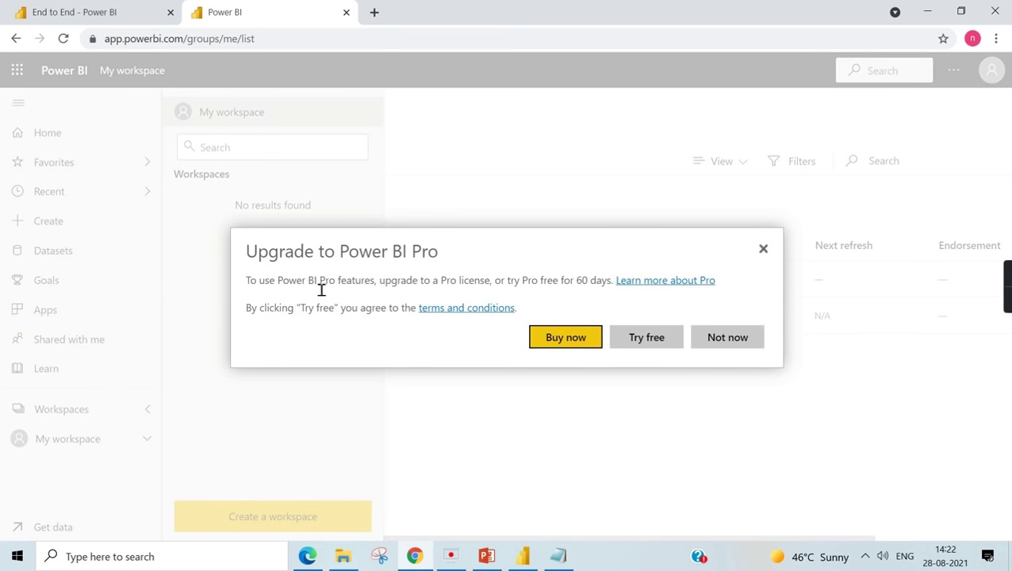
{"action": "left_click", "coordinate": [763, 249]}
{"action": "left_click", "coordinate": [593, 454]}
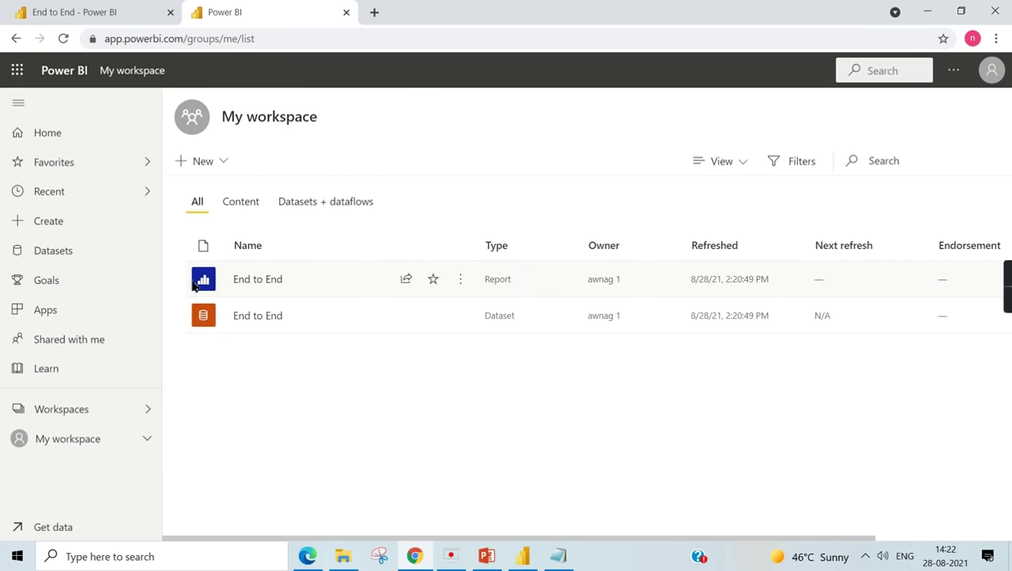
{"action": "left_click", "coordinate": [406, 282]}
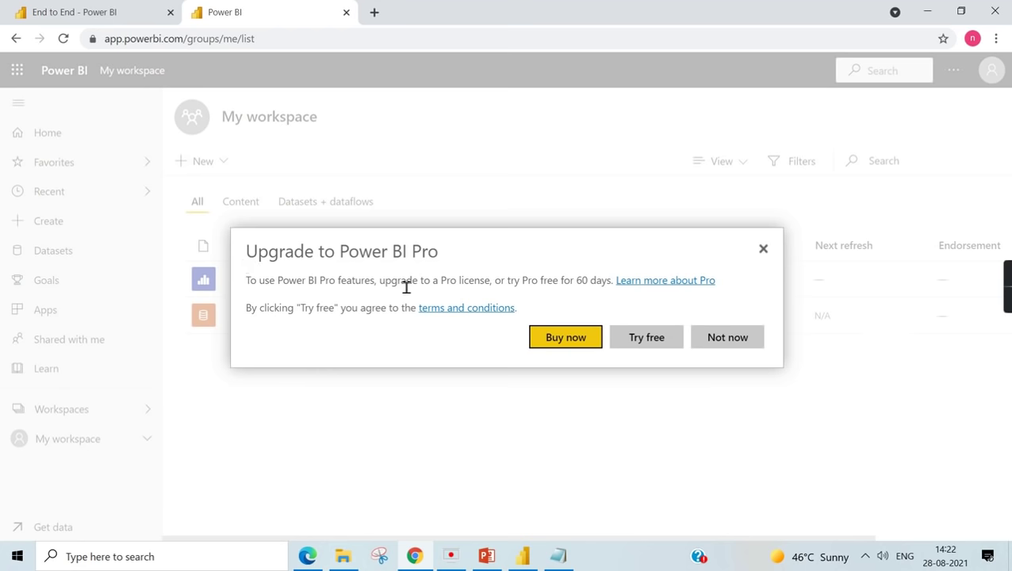
{"action": "left_click", "coordinate": [763, 249]}
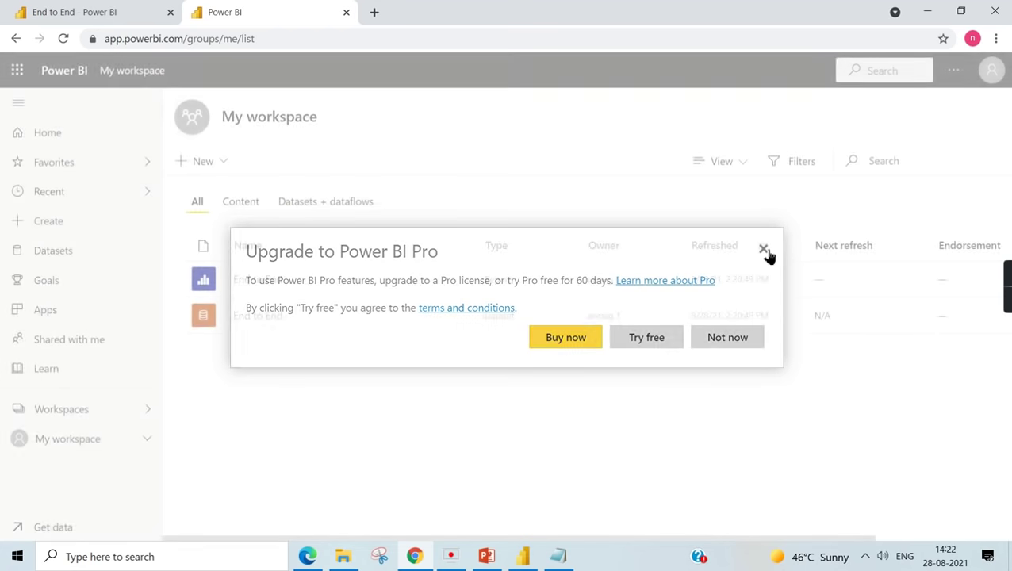
{"action": "left_click", "coordinate": [606, 224]}
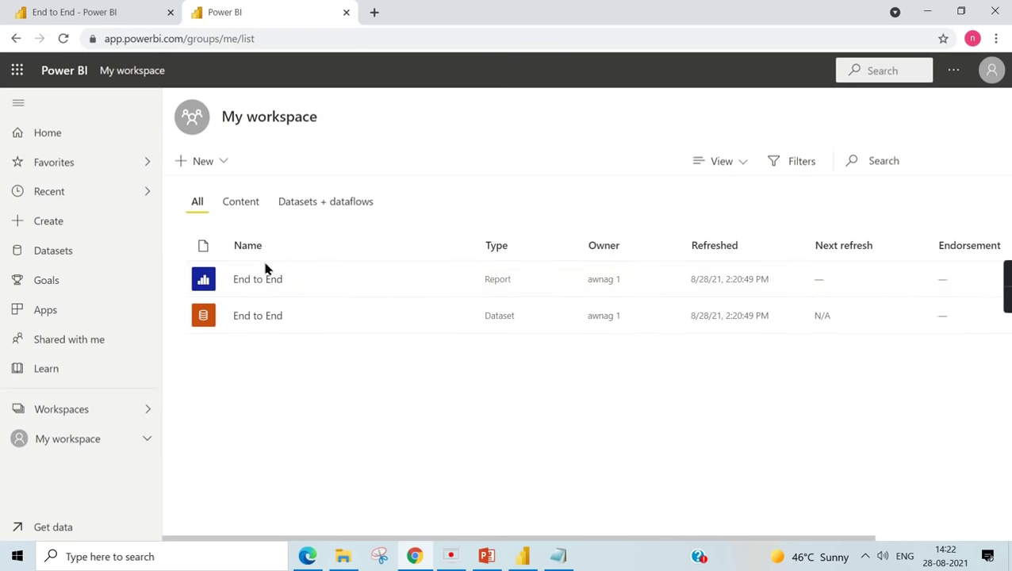
{"action": "left_click", "coordinate": [245, 281]}
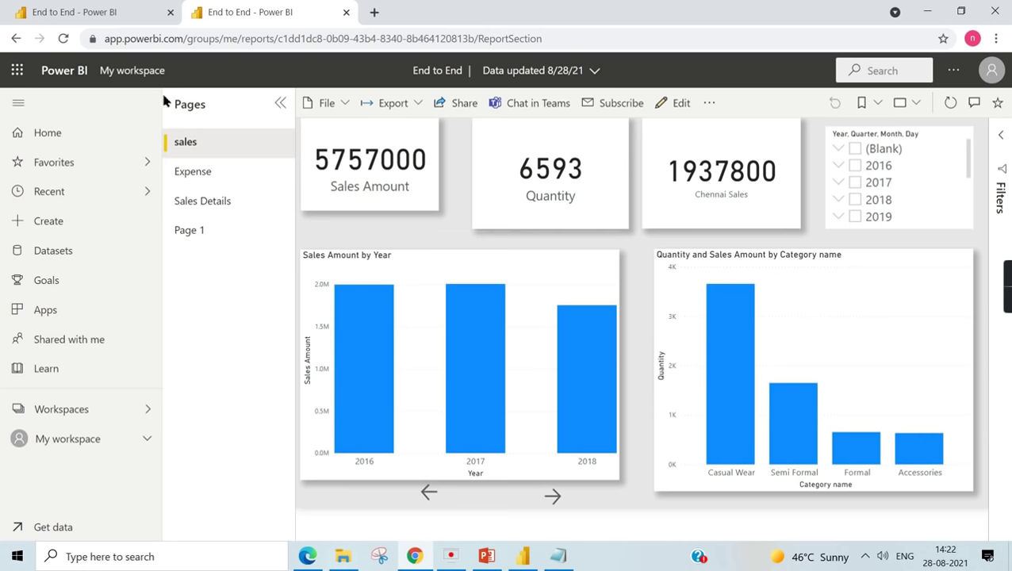
Step: Collapse the Pages list and start publishing the End to End report to the web (public)
{"action": "left_click", "coordinate": [280, 103]}
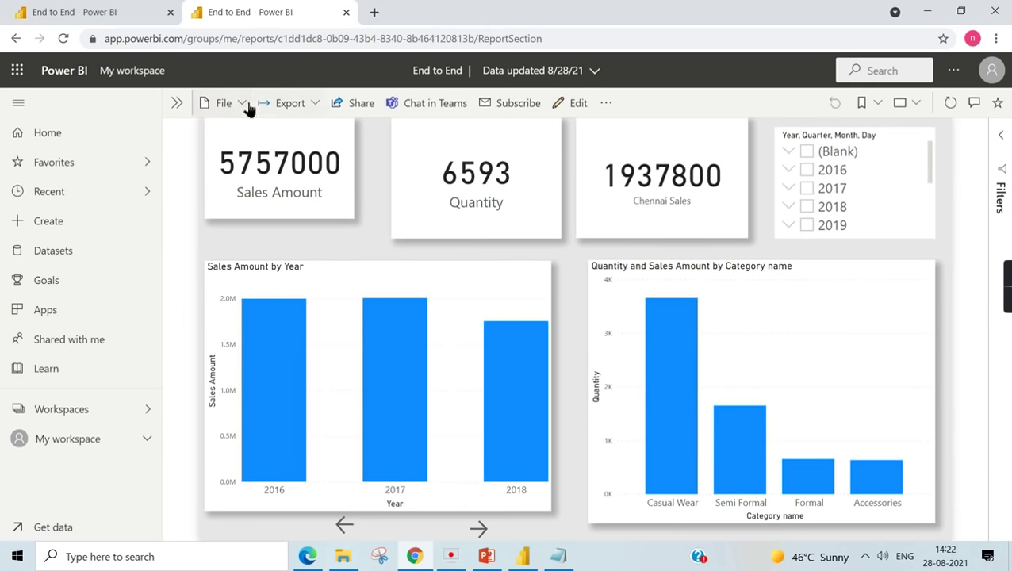
{"action": "left_click", "coordinate": [318, 104]}
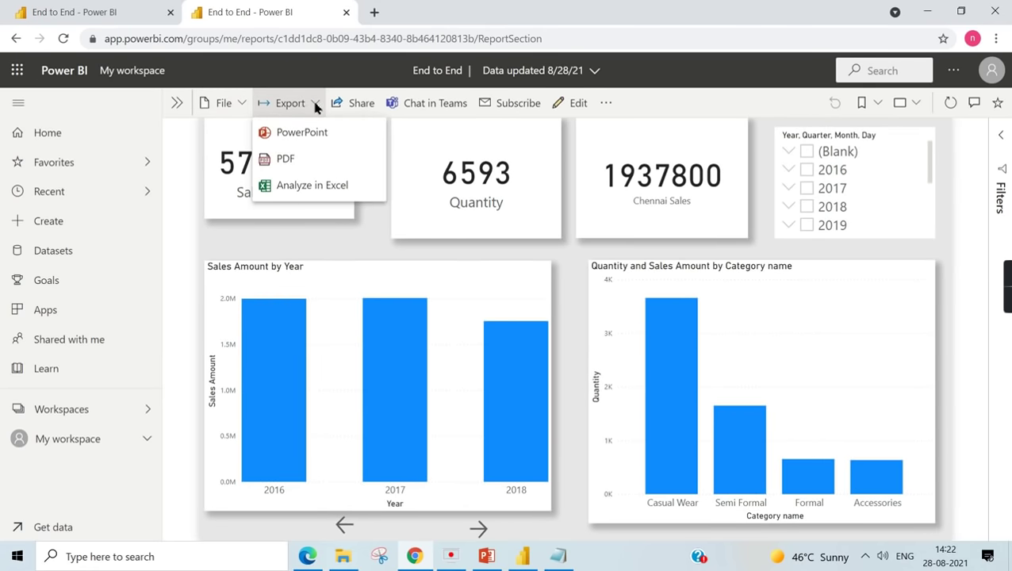
{"action": "left_click", "coordinate": [242, 101]}
{"action": "left_click", "coordinate": [246, 105]}
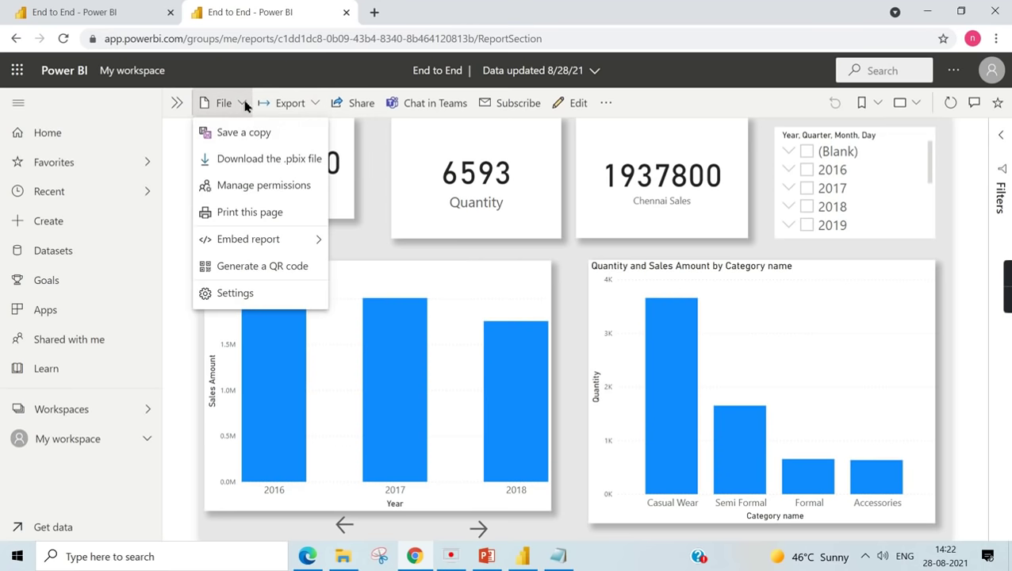
{"action": "mouse_move", "coordinate": [258, 248]}
{"action": "mouse_move", "coordinate": [318, 241]}
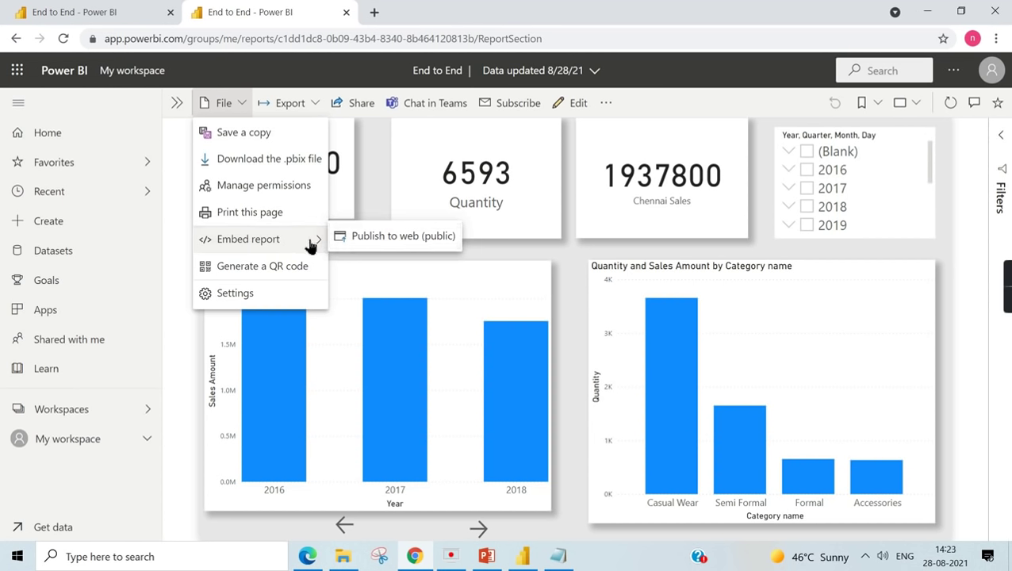
{"action": "left_click", "coordinate": [378, 240]}
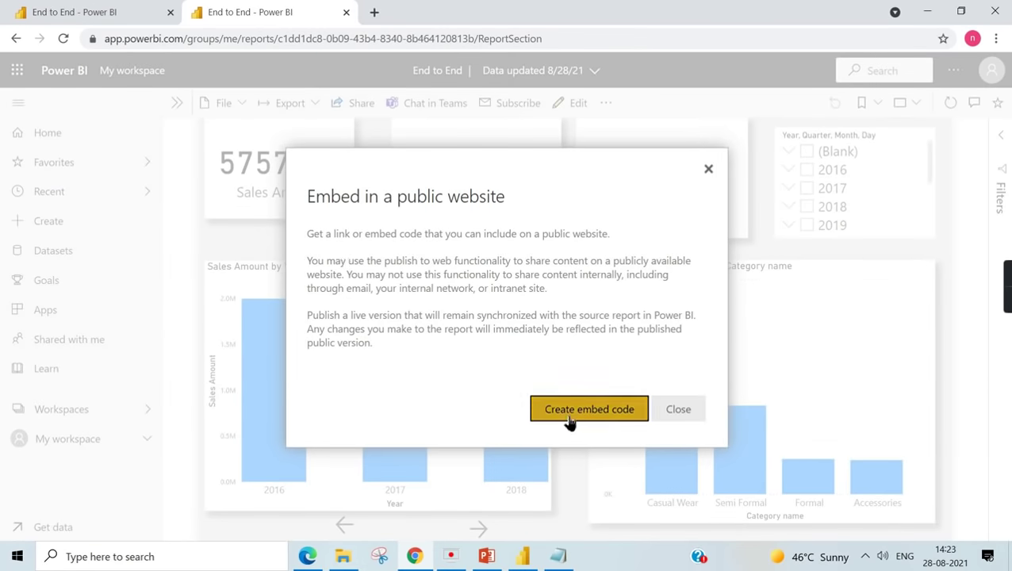
Step: Create the embed code, publish the report publicly, and copy its link
{"action": "left_click", "coordinate": [603, 419]}
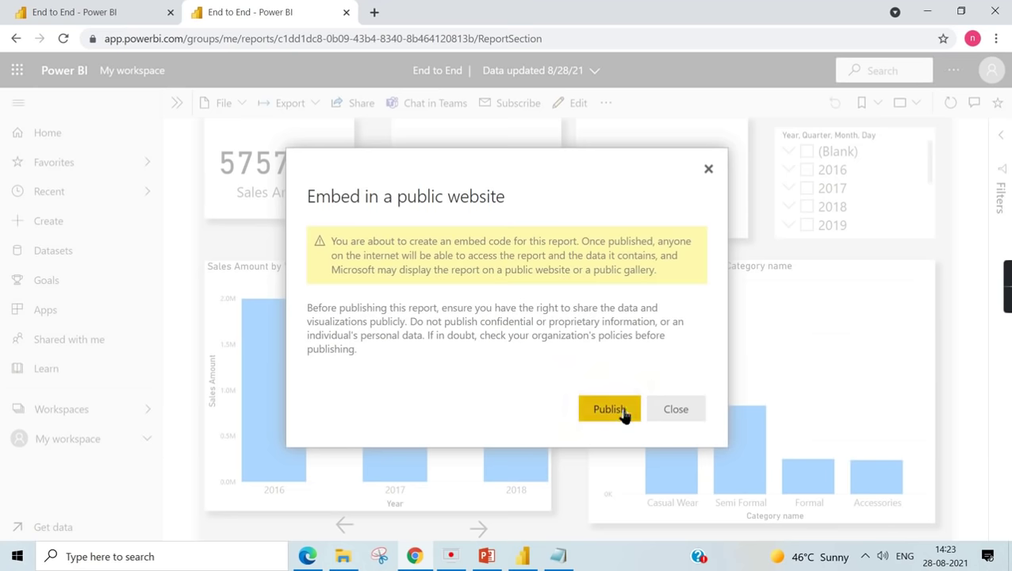
{"action": "left_click", "coordinate": [615, 412]}
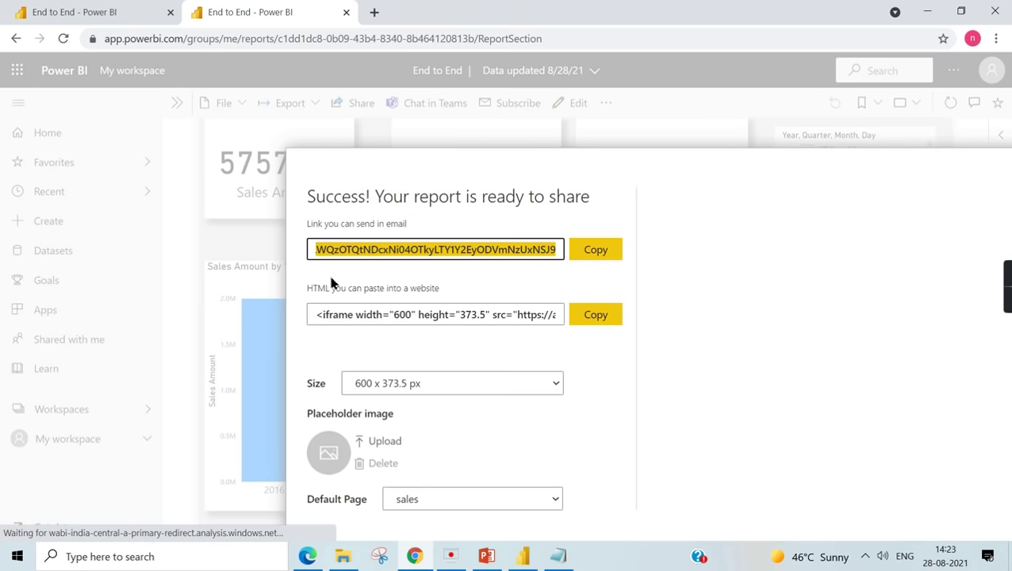
{"action": "left_click", "coordinate": [594, 252]}
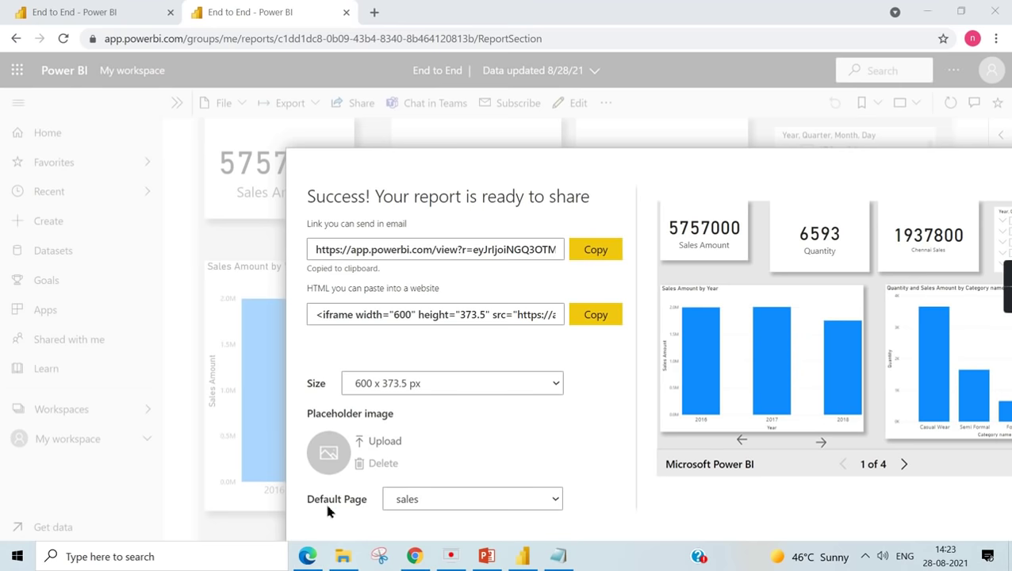
Step: Load the copied public report link in a new Edge tab
{"action": "left_click", "coordinate": [313, 558]}
{"action": "left_click", "coordinate": [285, 13]}
{"action": "left_click", "coordinate": [282, 37]}
{"action": "key", "text": "ctrl+v"}
{"action": "key", "text": "Return"}
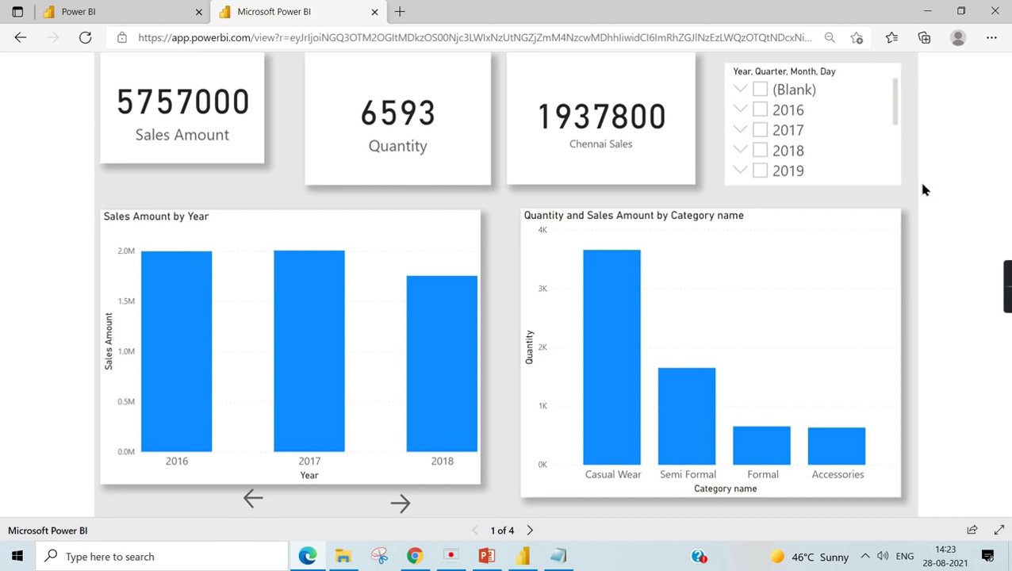
Step: Close the public report tab in Edge, return to Chrome, and dismiss the embed code dialog
{"action": "middle_click", "coordinate": [329, 16]}
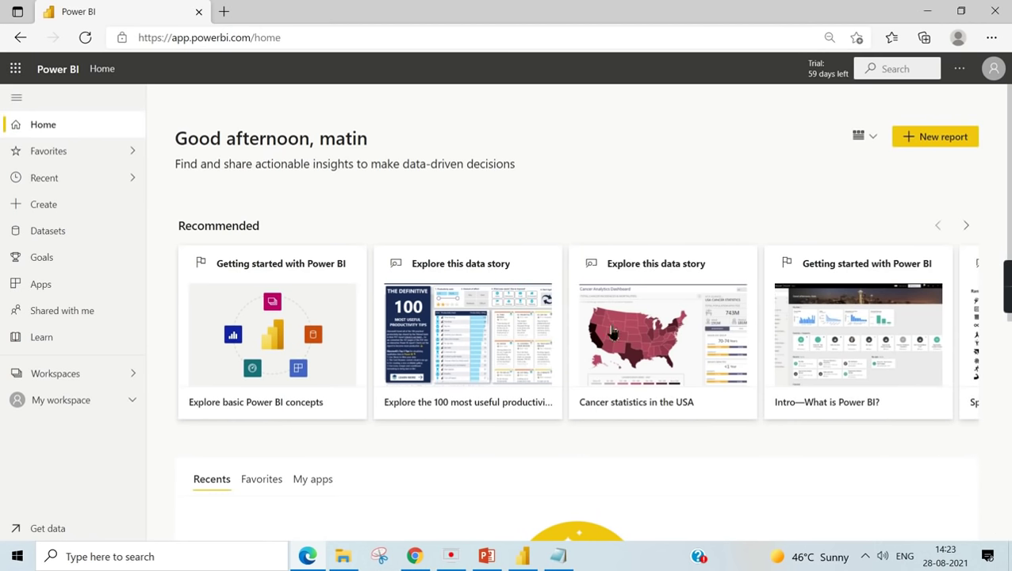
{"action": "left_click", "coordinate": [413, 556]}
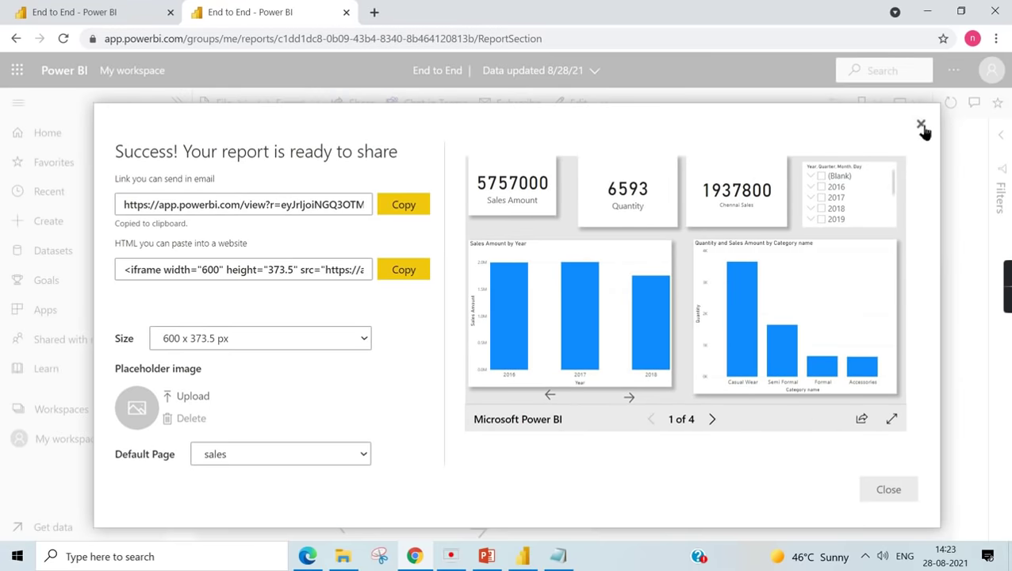
{"action": "left_click", "coordinate": [921, 127]}
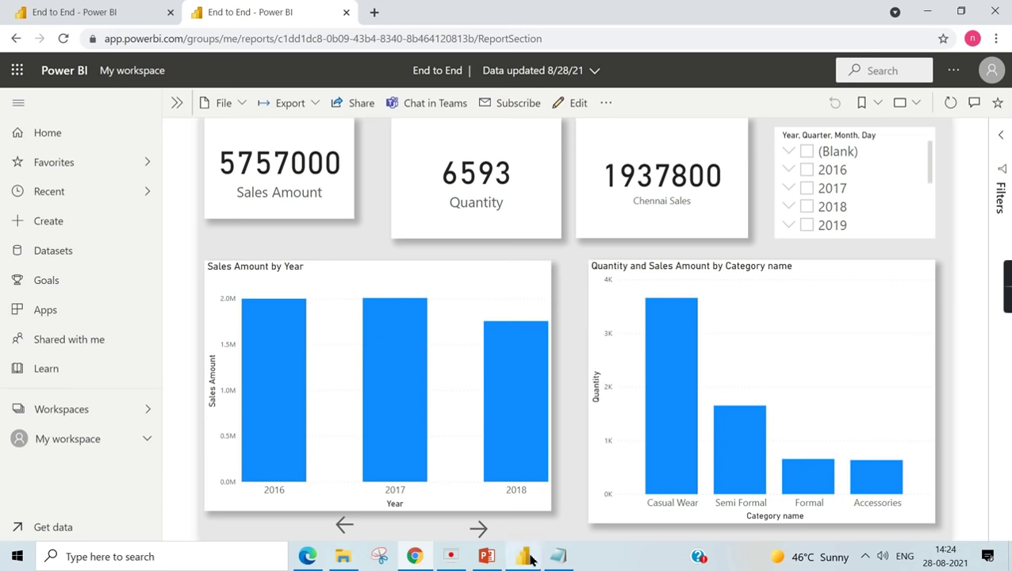
Step: Accept the free 60-day Power BI Pro trial offered when sharing End to End
{"action": "mouse_move", "coordinate": [529, 558]}
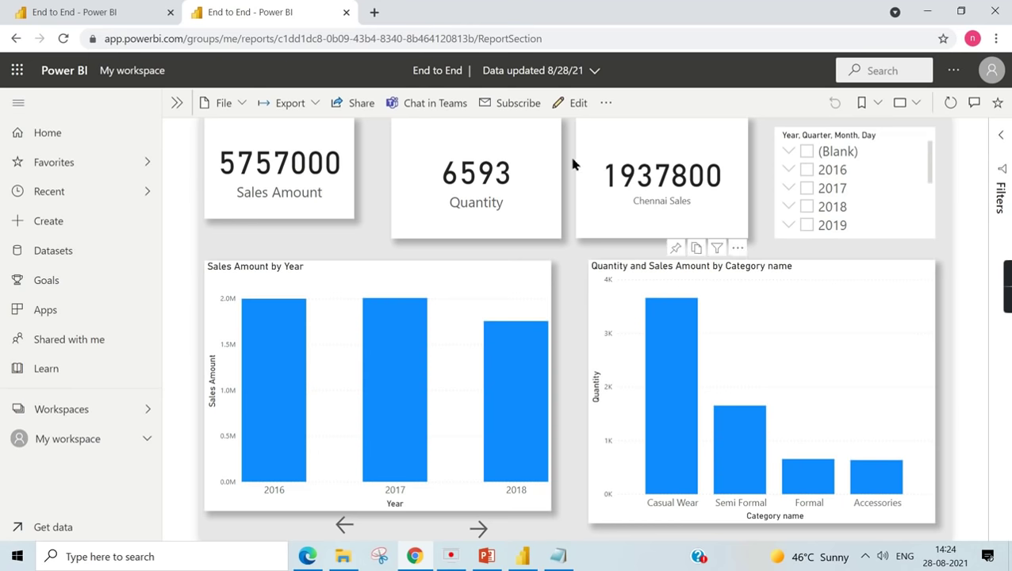
{"action": "left_click", "coordinate": [350, 103]}
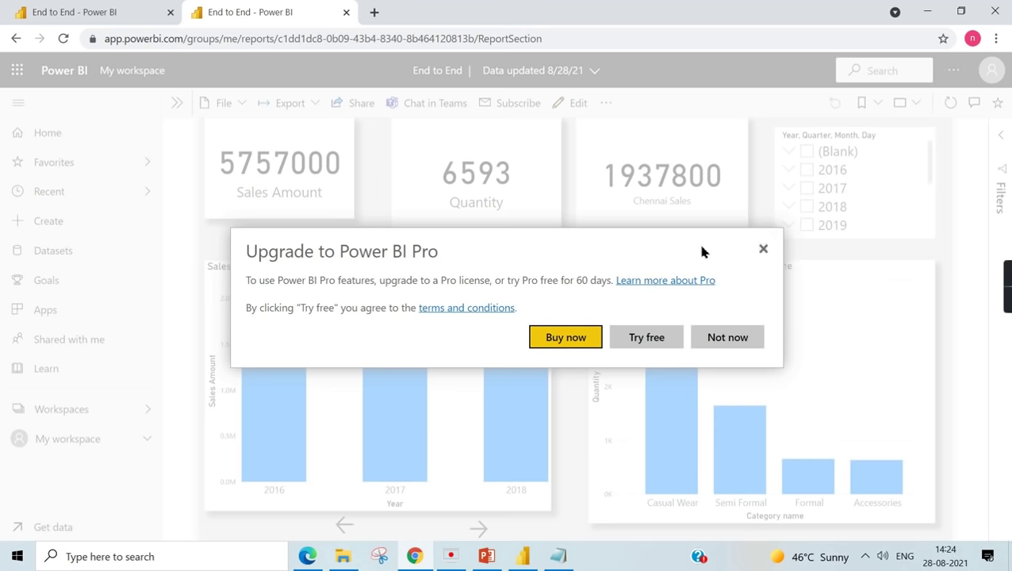
{"action": "left_click", "coordinate": [654, 346]}
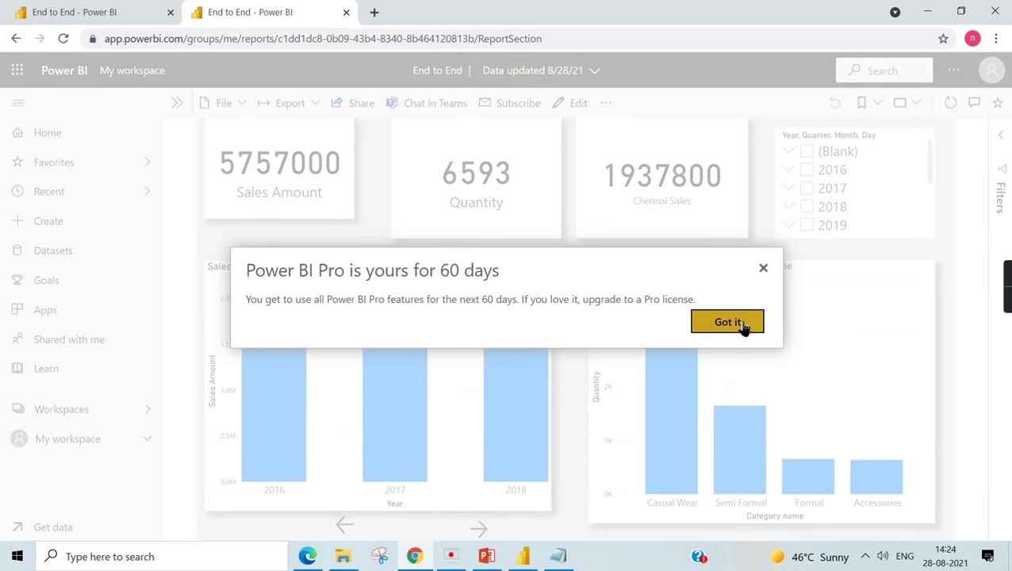
{"action": "left_click", "coordinate": [727, 322]}
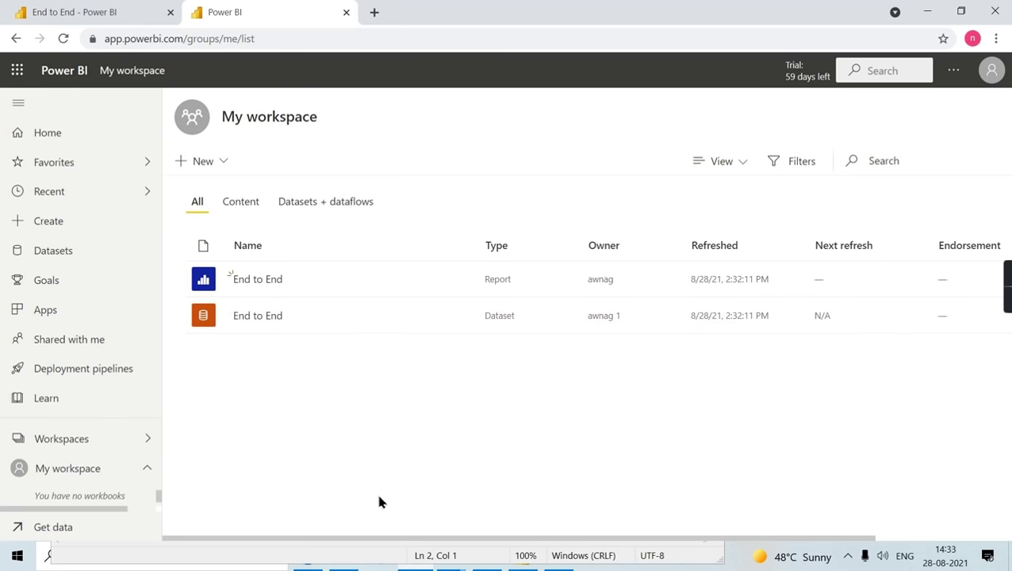
Step: Minimize Power BI Desktop, glance at the second user's workspaces, then return to the owner's browser
{"action": "left_click", "coordinate": [958, 16]}
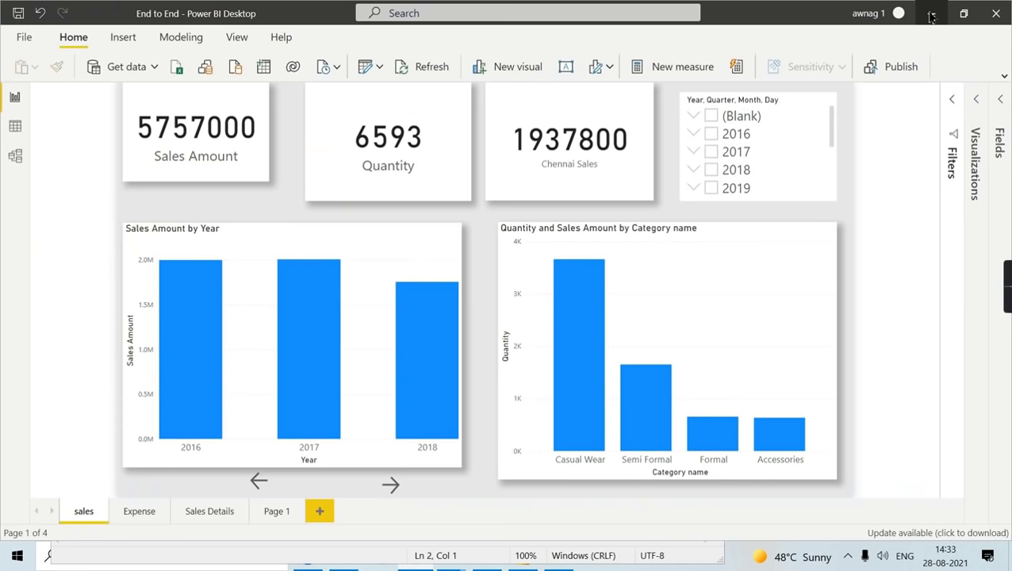
{"action": "left_click", "coordinate": [522, 555]}
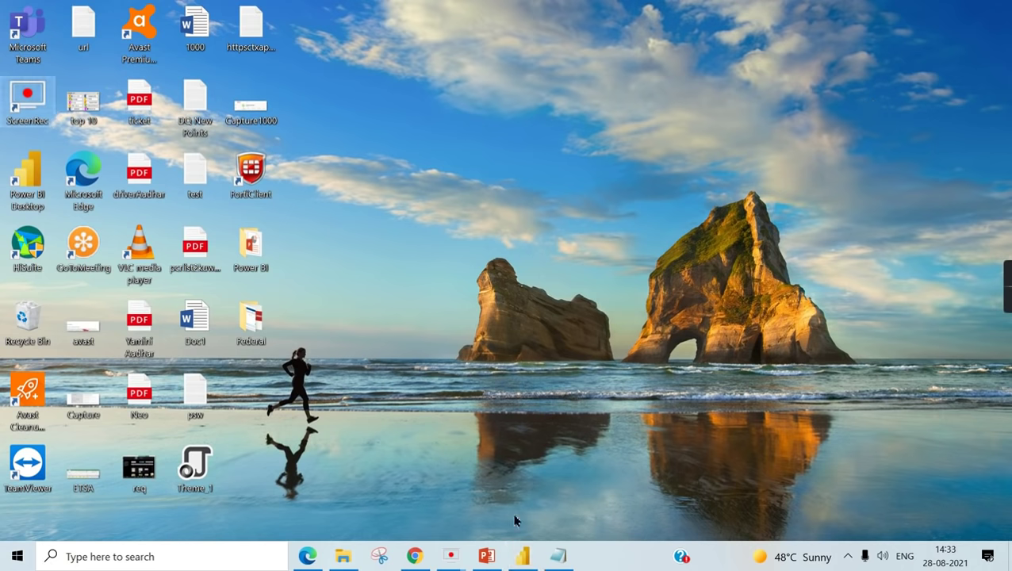
{"action": "left_click", "coordinate": [307, 556]}
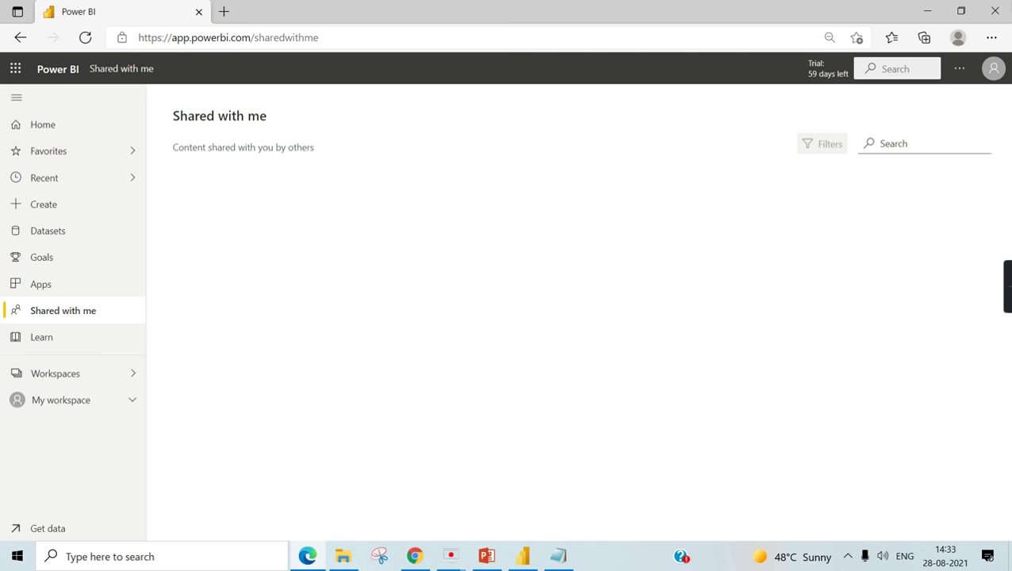
{"action": "left_click", "coordinate": [54, 379]}
{"action": "left_click", "coordinate": [54, 400]}
{"action": "left_click", "coordinate": [414, 556]}
Step: Grant the second user direct access to End to End by pasting their e-mail address
{"action": "mouse_move", "coordinate": [242, 283]}
{"action": "left_click", "coordinate": [460, 279]}
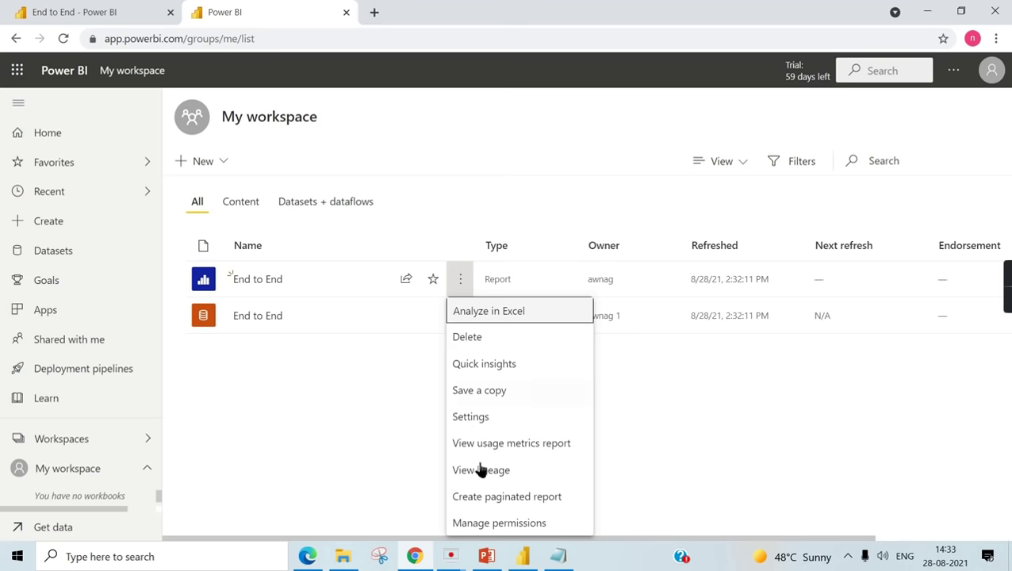
{"action": "left_click", "coordinate": [492, 523]}
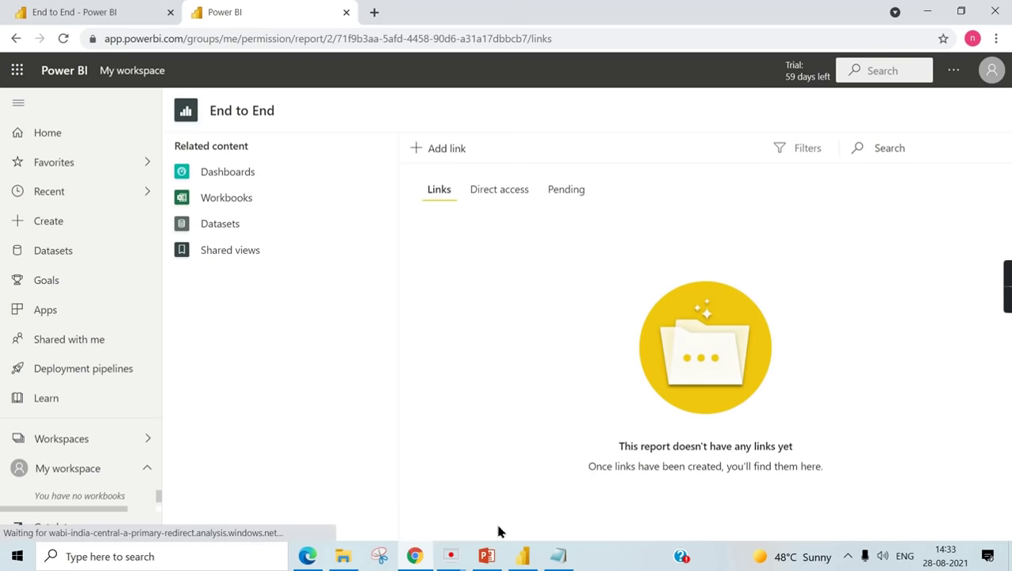
{"action": "left_click", "coordinate": [496, 189]}
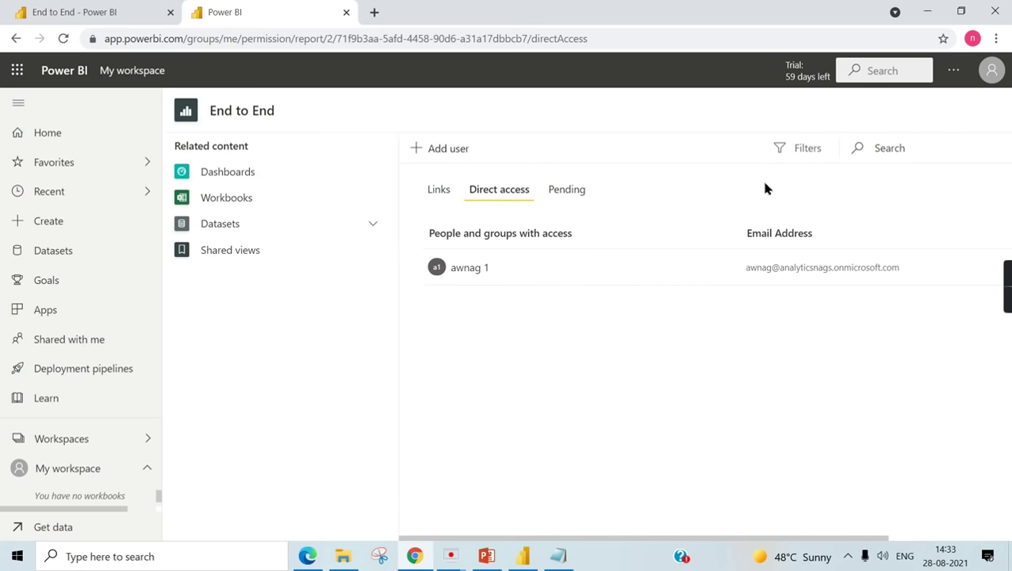
{"action": "left_click", "coordinate": [440, 149]}
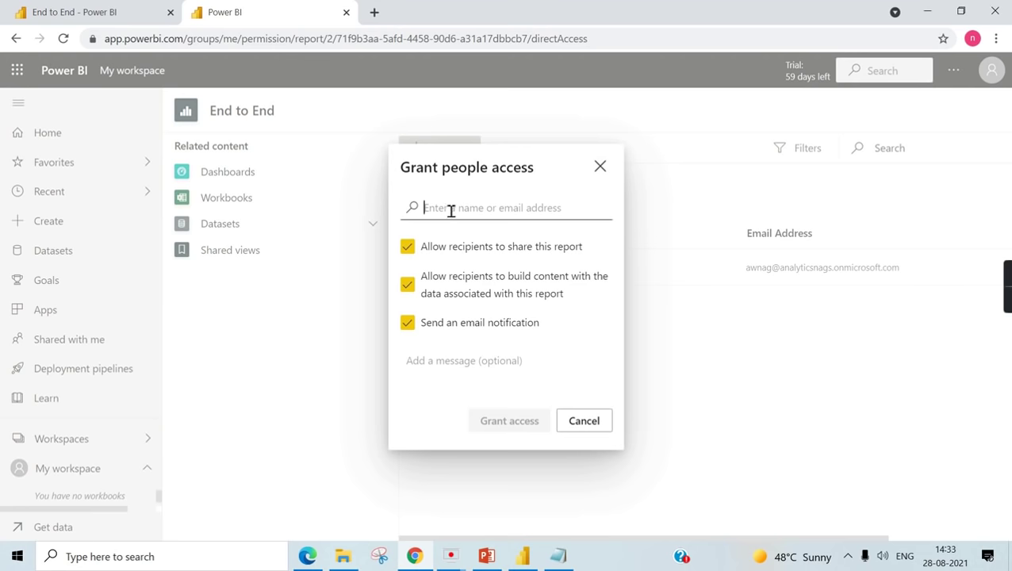
{"action": "left_click", "coordinate": [559, 553]}
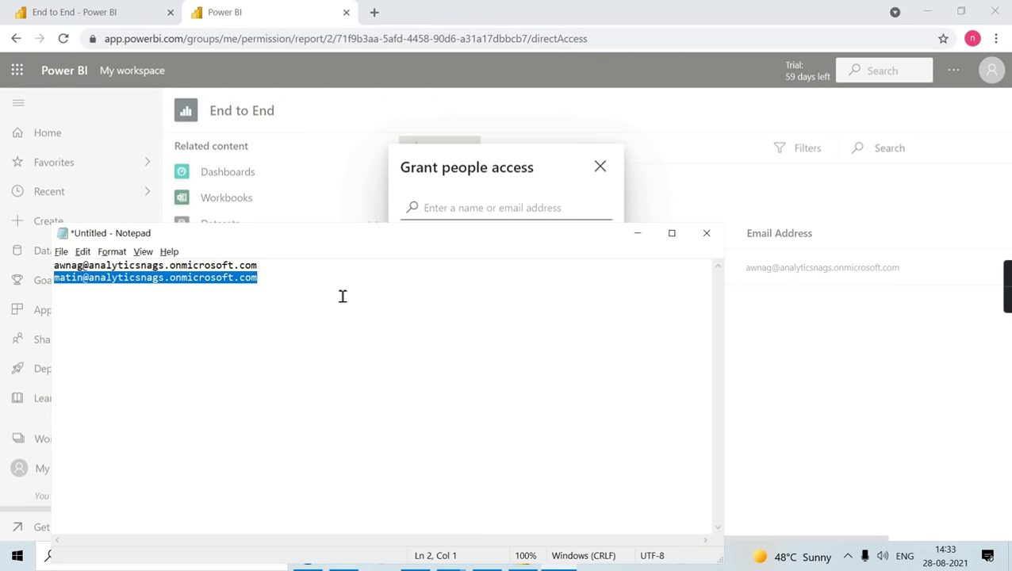
{"action": "left_click", "coordinate": [470, 209]}
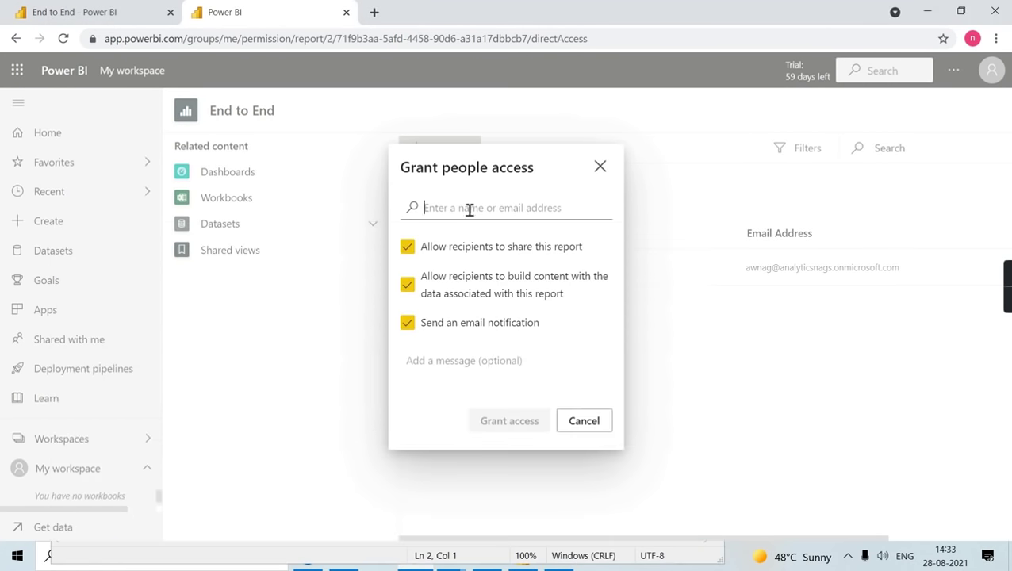
{"action": "key", "text": "ctrl+v"}
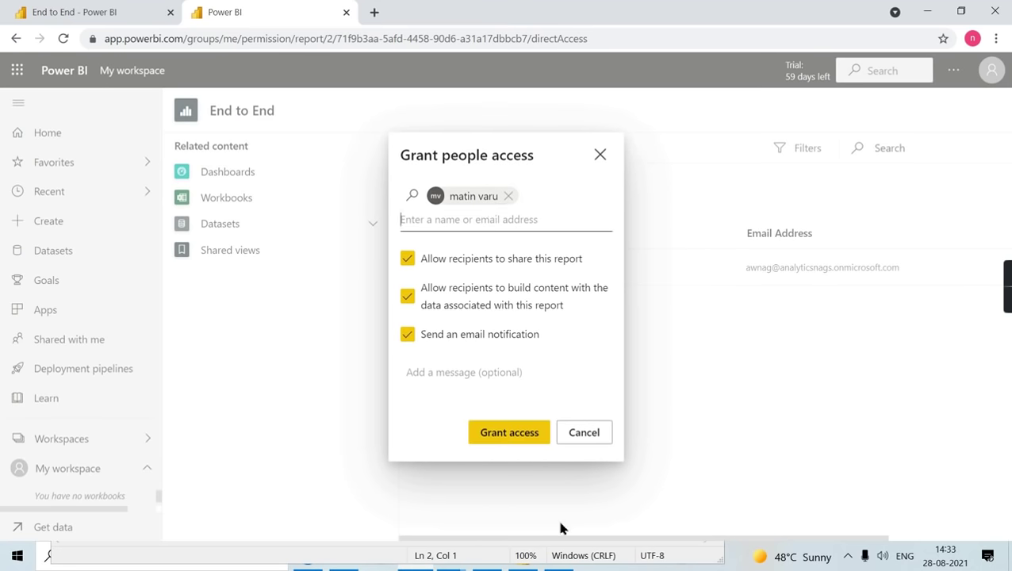
{"action": "left_click", "coordinate": [509, 434]}
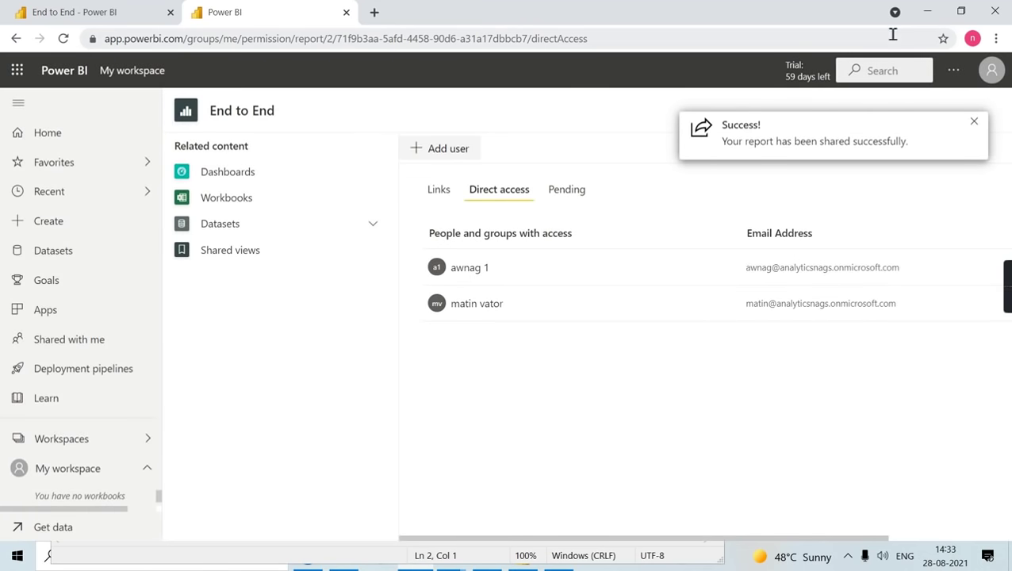
Step: Switch to the recipient's browser window and confirm which account is signed in
{"action": "key", "text": "alt+Tab"}
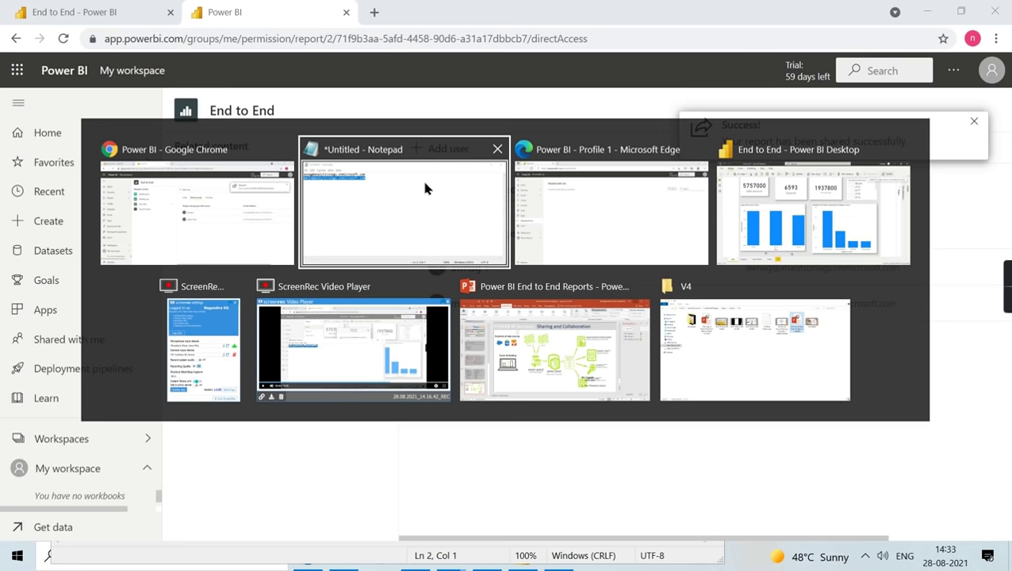
{"action": "key", "text": "alt+Tab"}
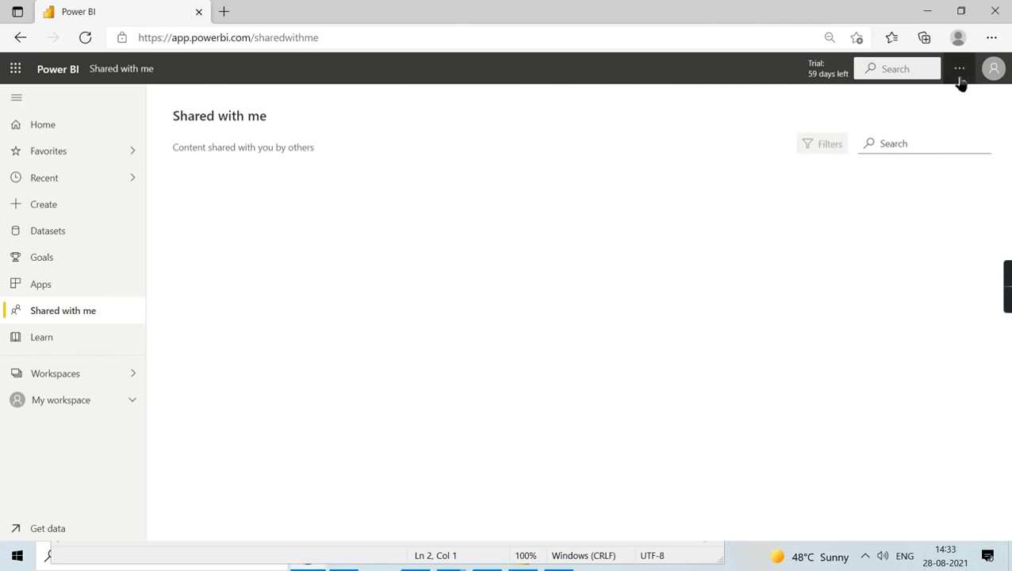
{"action": "left_click", "coordinate": [990, 74]}
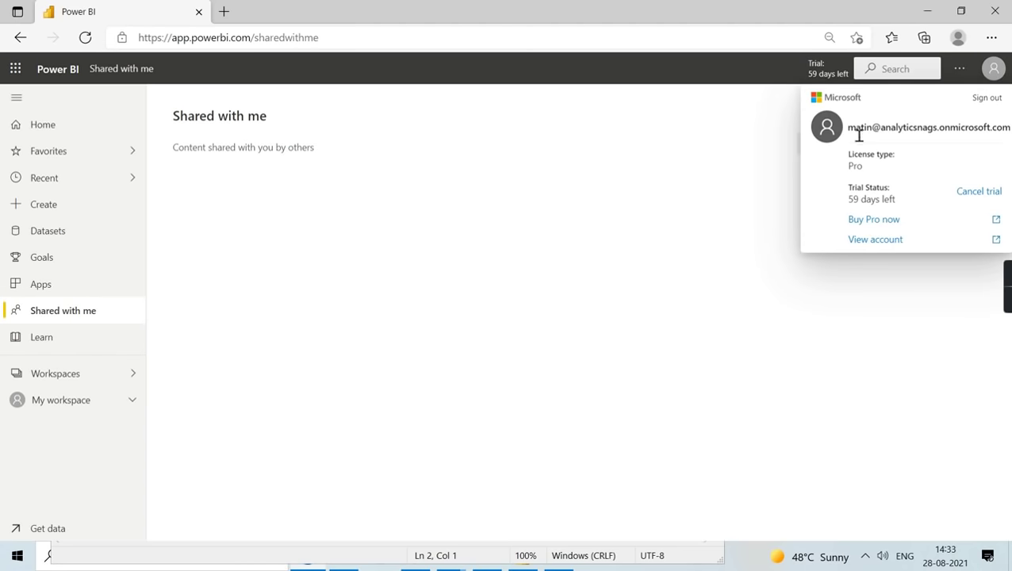
{"action": "left_click", "coordinate": [719, 169]}
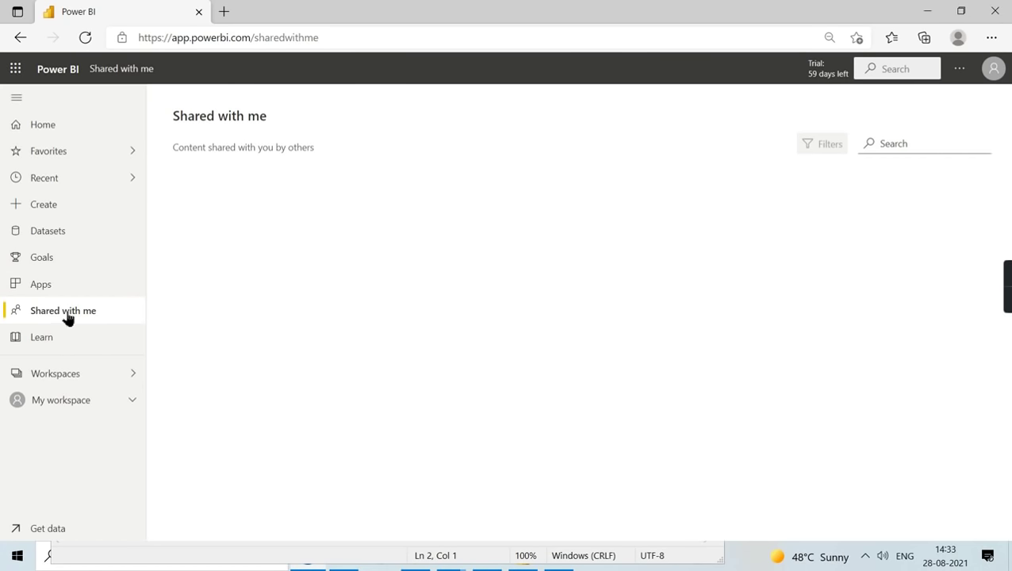
Step: Reload Shared with me and open the shared End to End report
{"action": "left_click", "coordinate": [393, 35]}
{"action": "key", "text": "Return"}
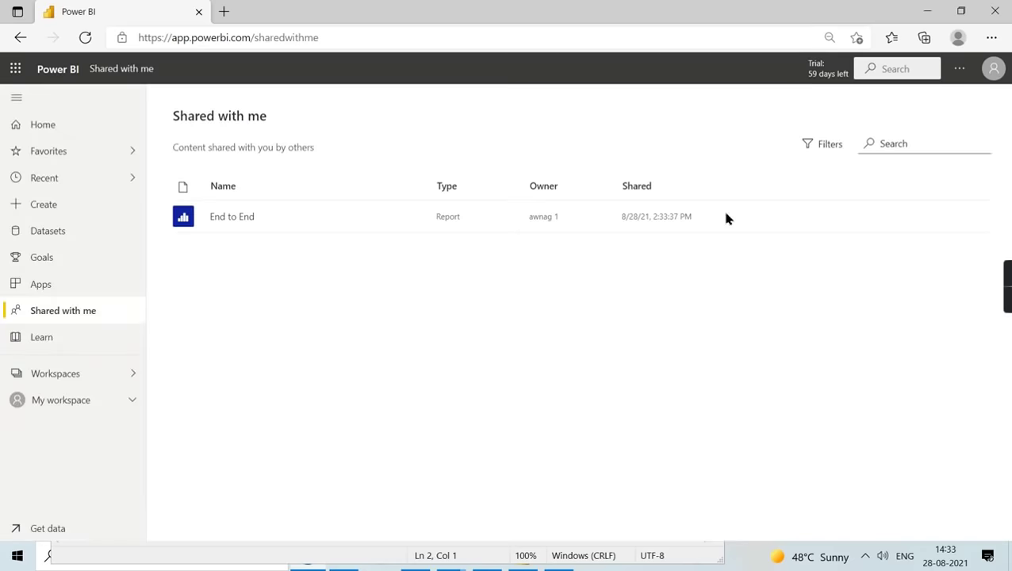
{"action": "left_click", "coordinate": [226, 218]}
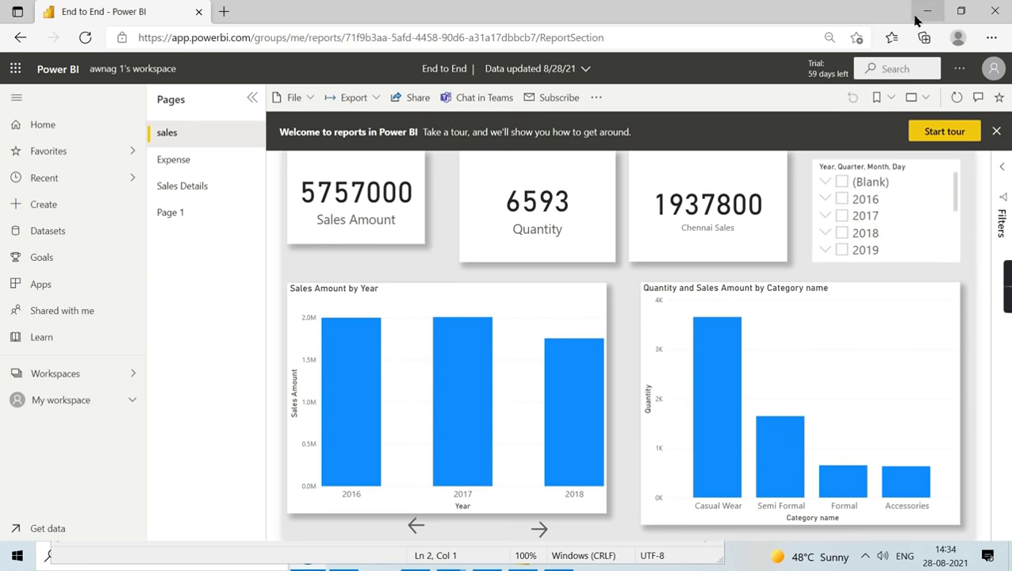
Step: Cross-filter by Casual Wear and 2017, clear both, then minimize the recipient's browser
{"action": "left_click", "coordinate": [735, 372]}
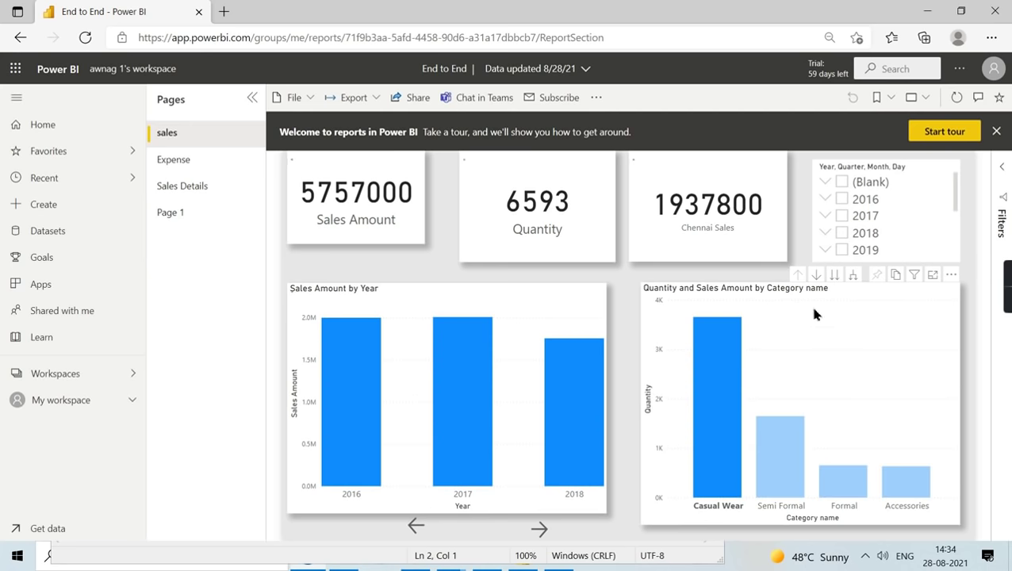
{"action": "left_click", "coordinate": [842, 215]}
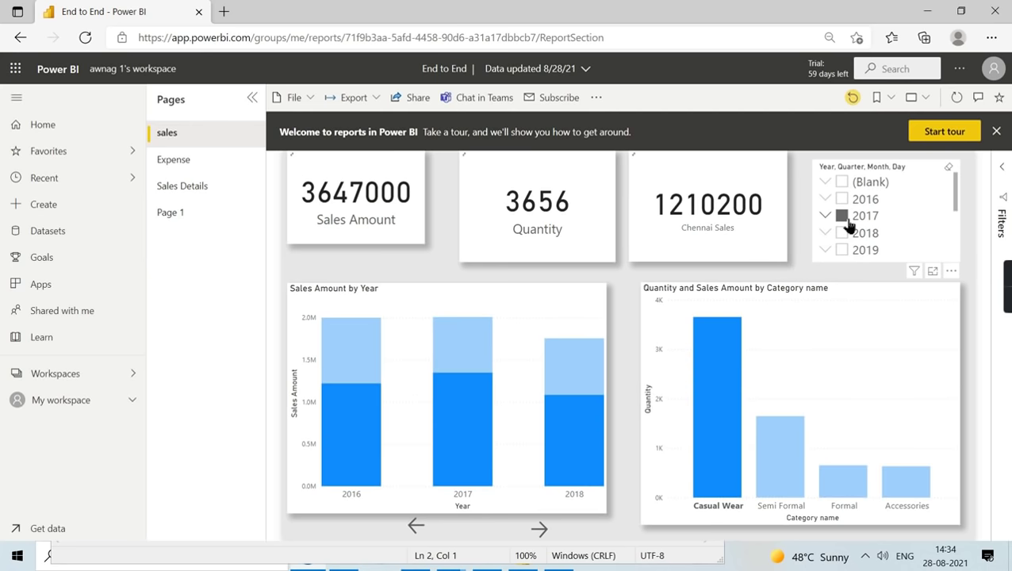
{"action": "left_click", "coordinate": [844, 219]}
{"action": "left_click", "coordinate": [722, 462]}
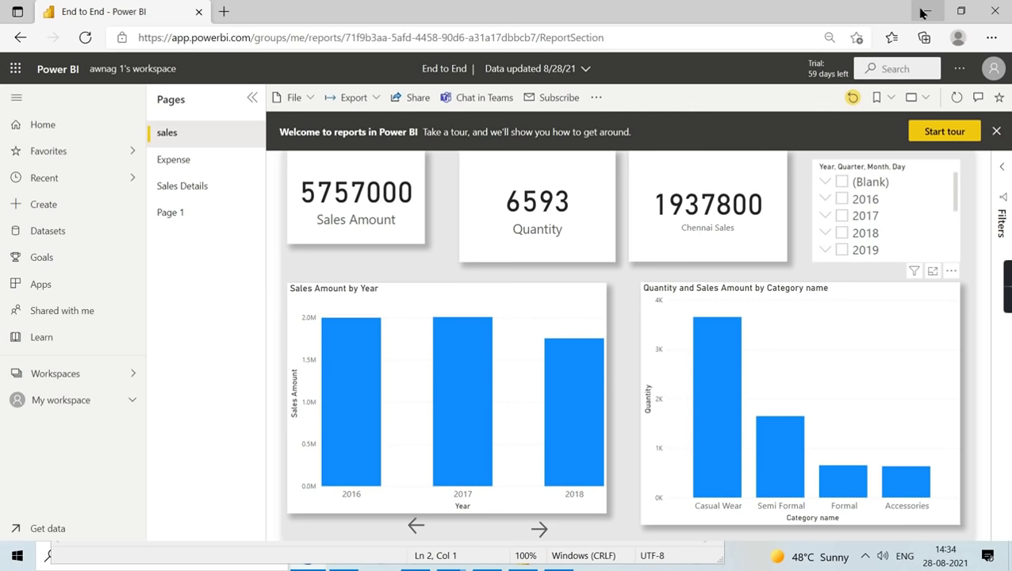
{"action": "left_click", "coordinate": [923, 13]}
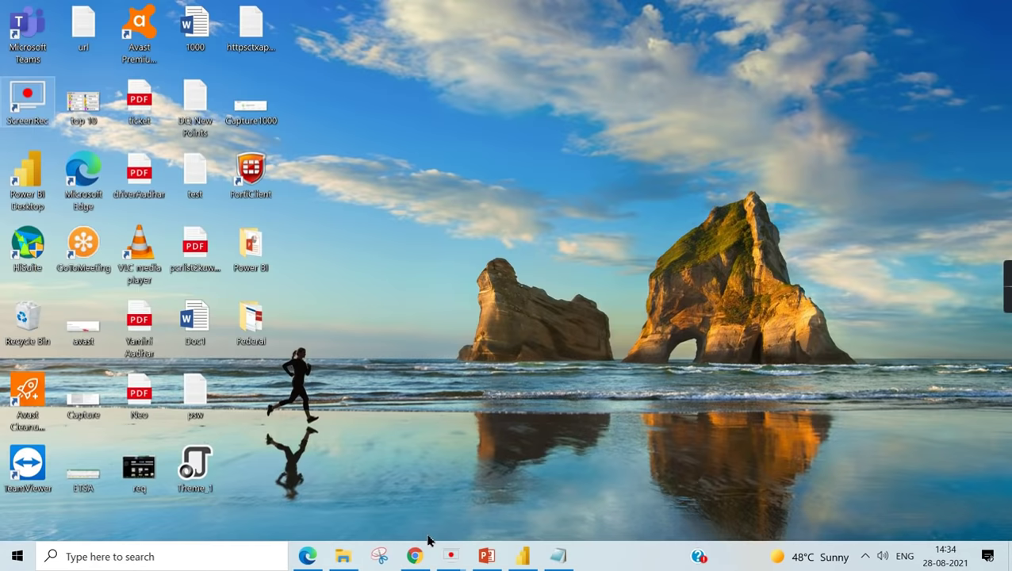
Step: Back in the owner's browser, open End to End from My workspace and collapse the navigation pane
{"action": "left_click", "coordinate": [415, 556]}
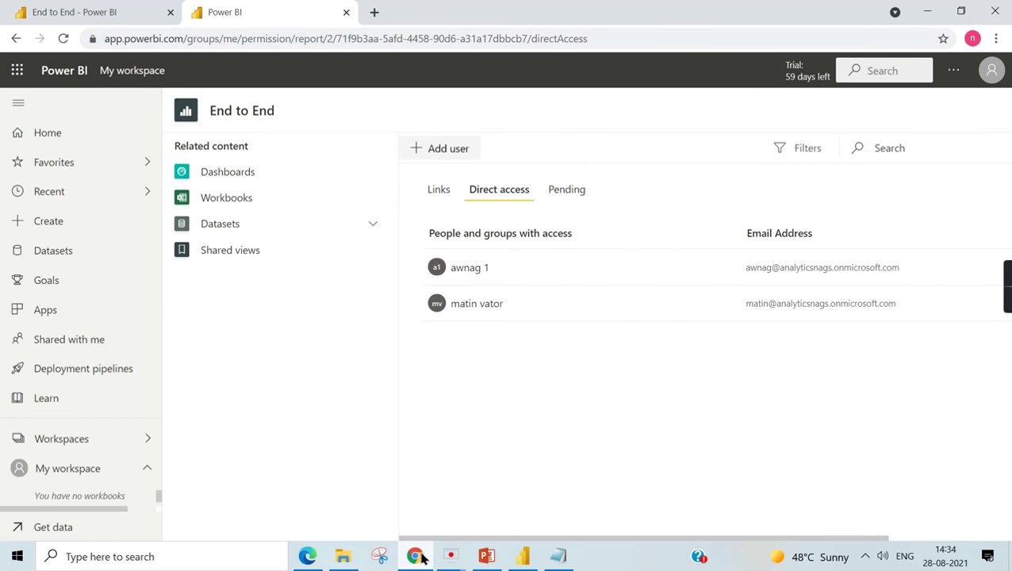
{"action": "left_click", "coordinate": [90, 141]}
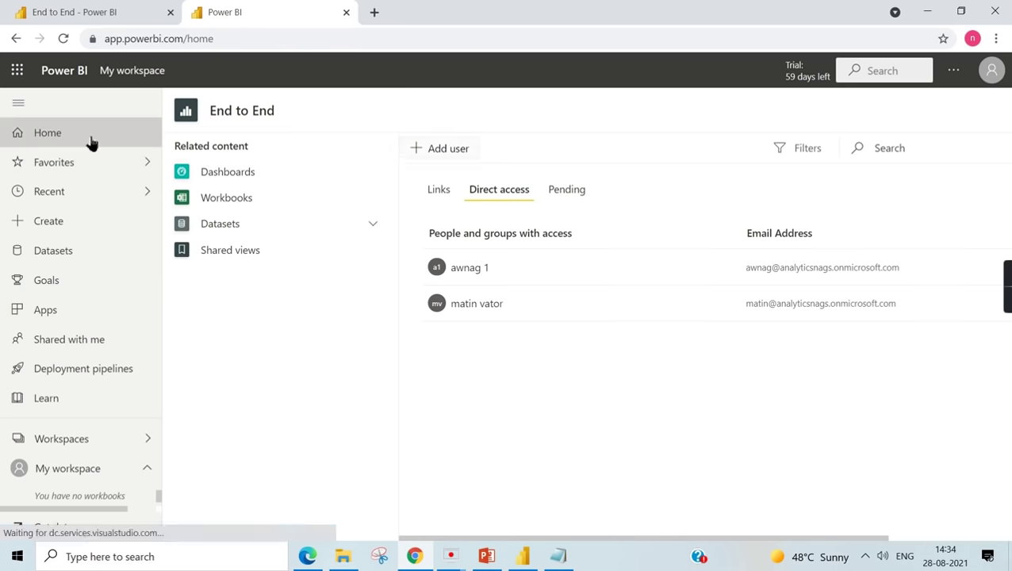
{"action": "left_click", "coordinate": [84, 438]}
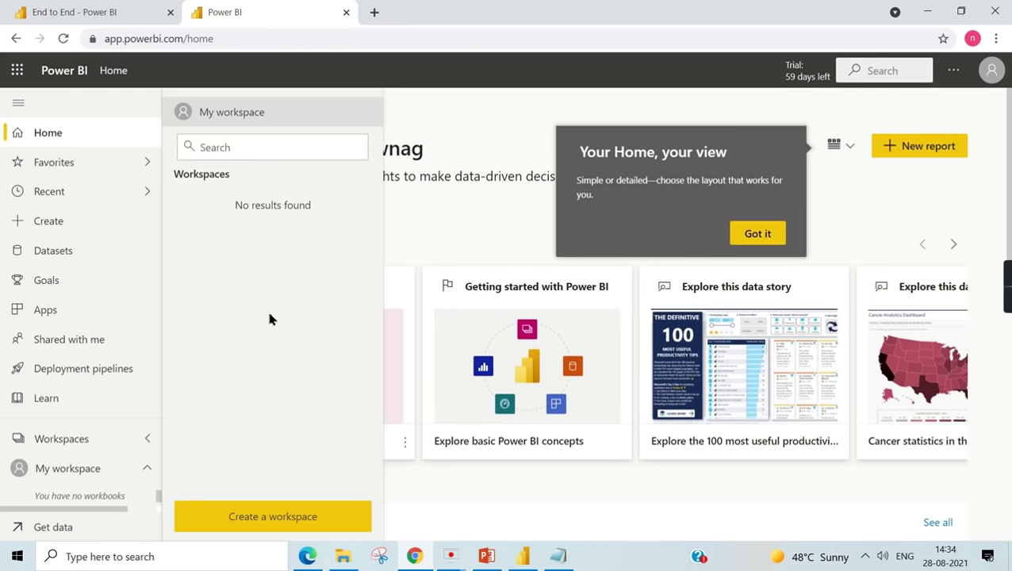
{"action": "left_click", "coordinate": [63, 471]}
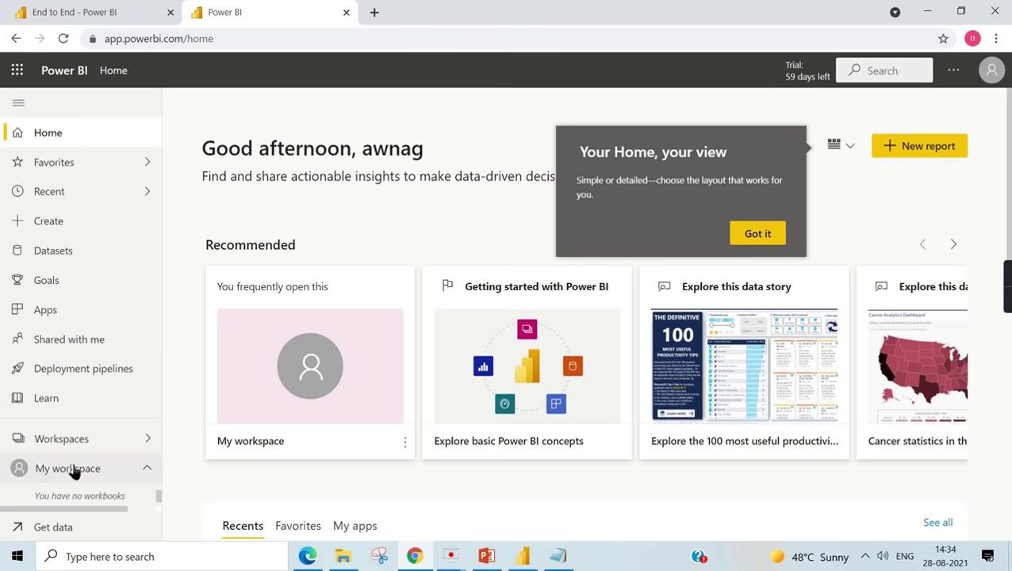
{"action": "left_click", "coordinate": [72, 474]}
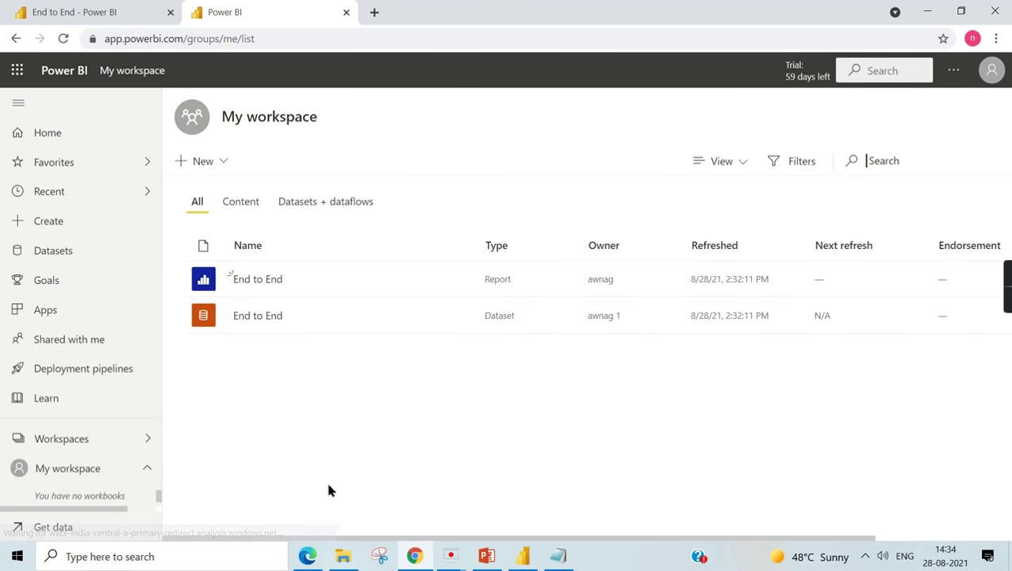
{"action": "left_click", "coordinate": [260, 281]}
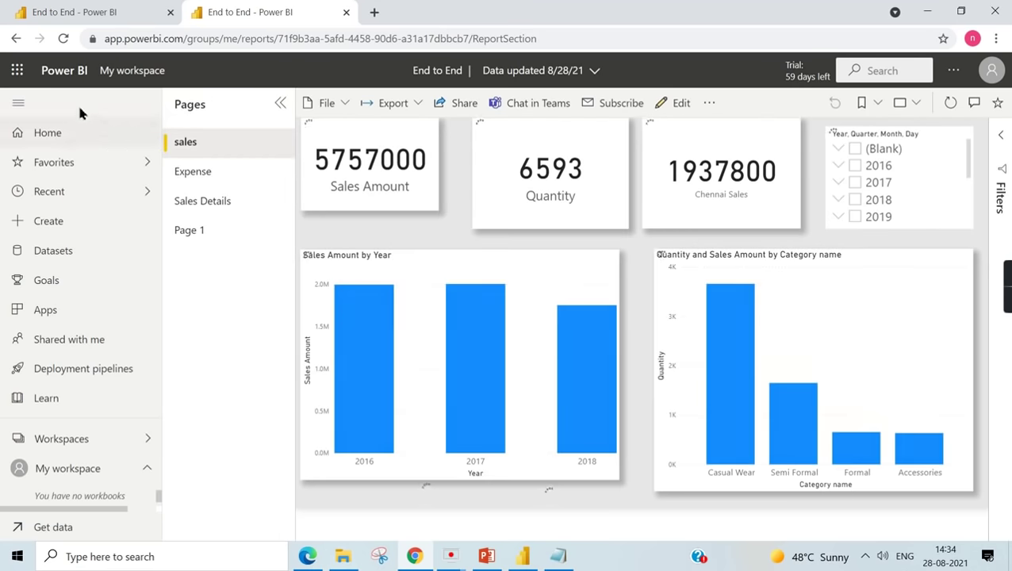
{"action": "left_click", "coordinate": [19, 104]}
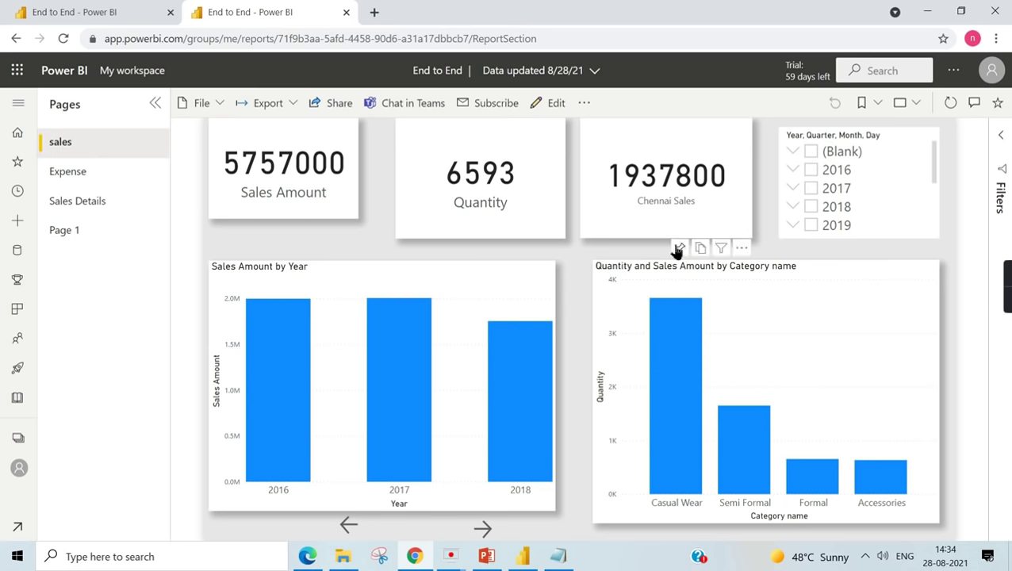
{"action": "left_click", "coordinate": [222, 107]}
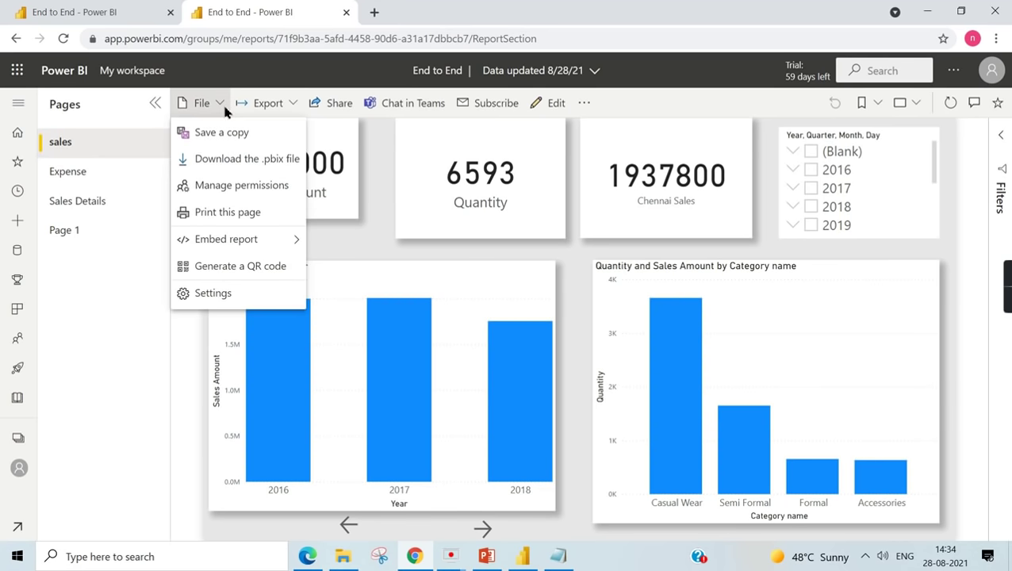
Step: Show the Embed report submenu: SharePoint online, Website or portal, and Publish to web
{"action": "mouse_move", "coordinate": [182, 246]}
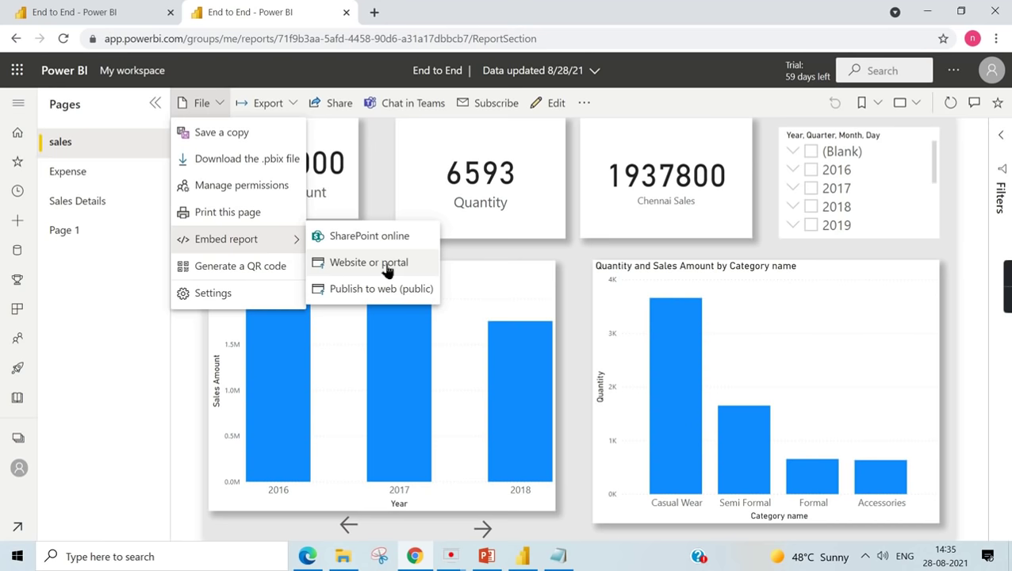
{"action": "mouse_move", "coordinate": [246, 247]}
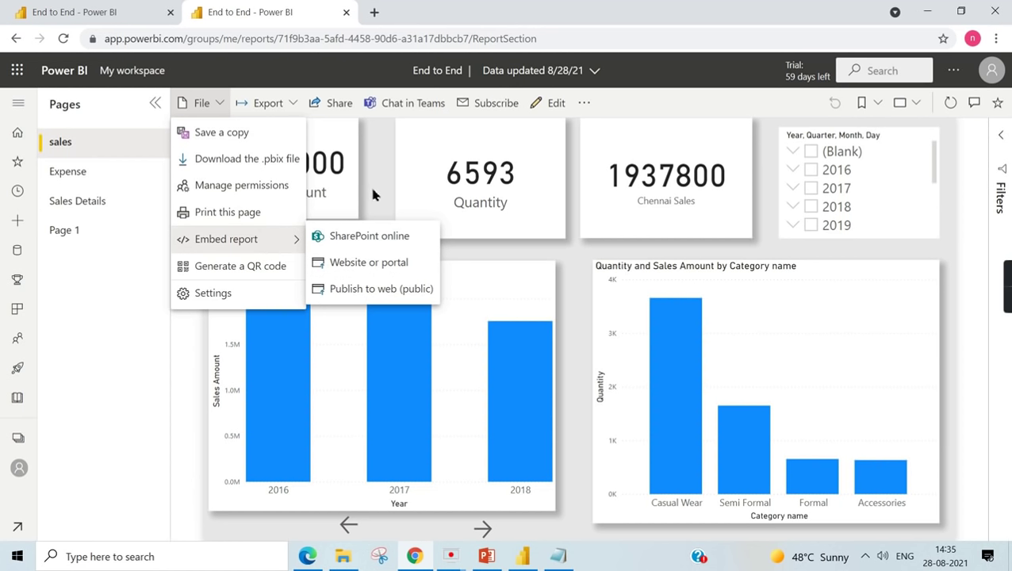
Step: Export End to End as a PDF, keeping Export with set to Current Values
{"action": "left_click", "coordinate": [366, 154]}
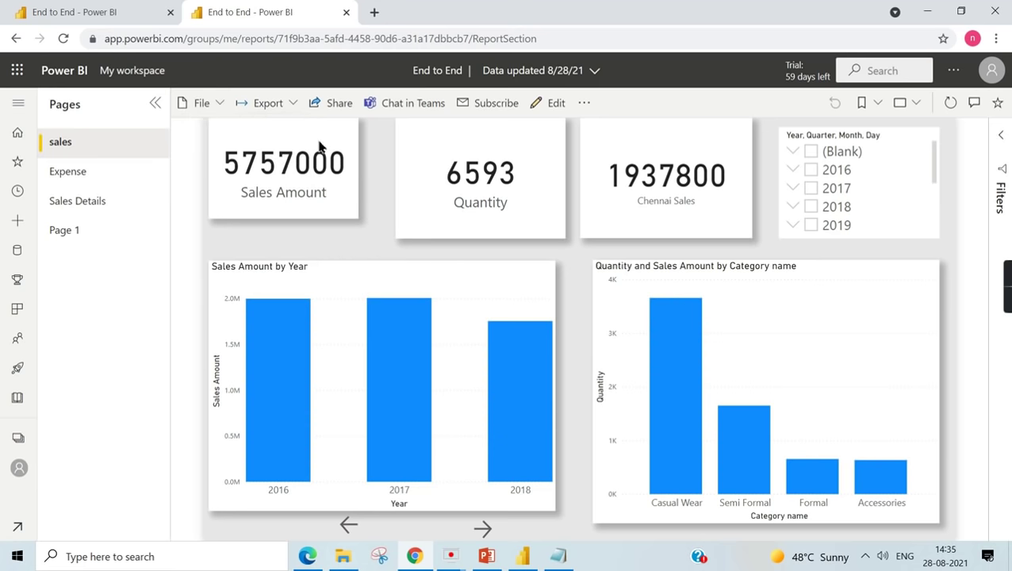
{"action": "left_click", "coordinate": [294, 106]}
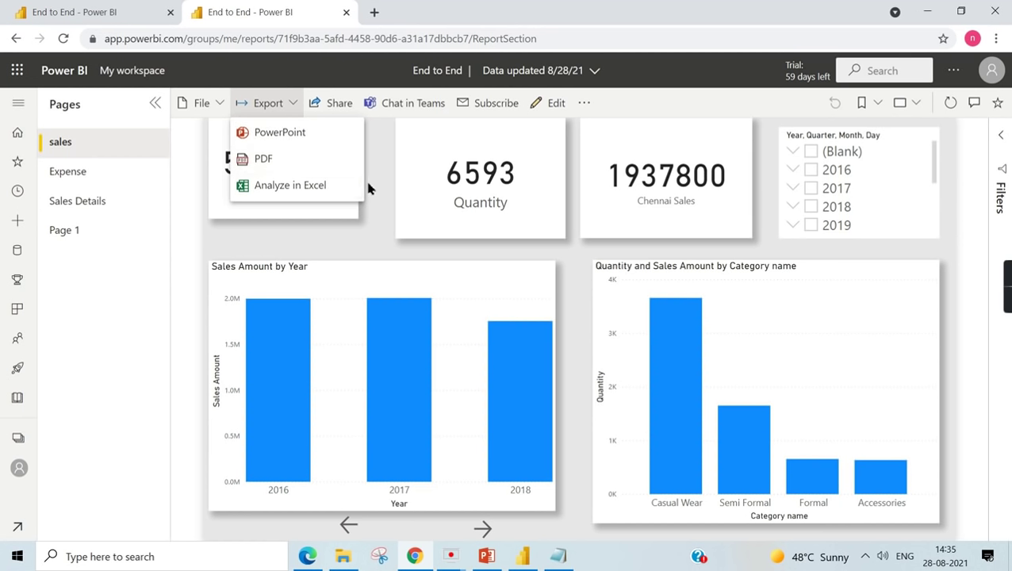
{"action": "left_click", "coordinate": [269, 161]}
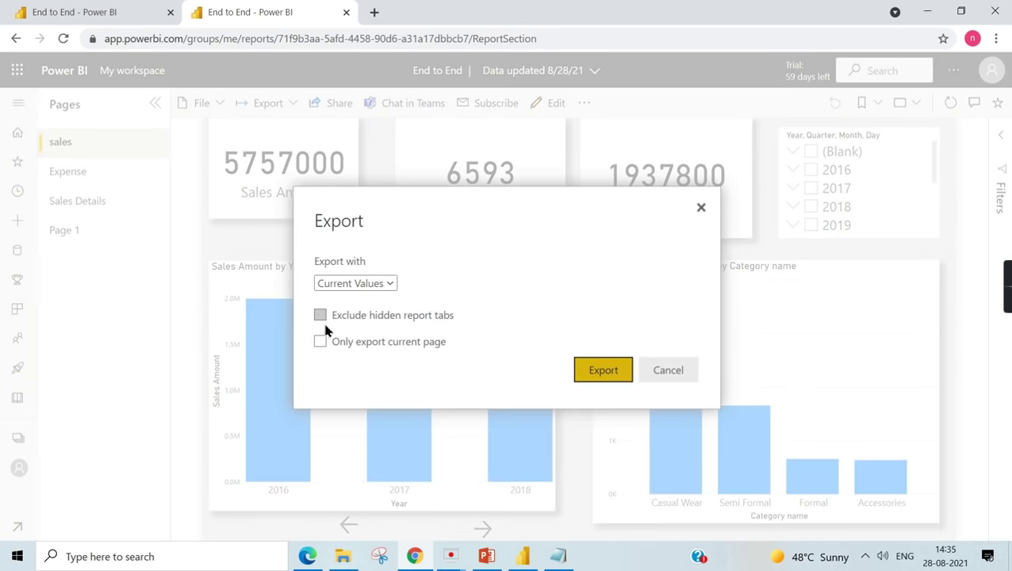
{"action": "left_click", "coordinate": [386, 284]}
{"action": "left_click", "coordinate": [369, 299]}
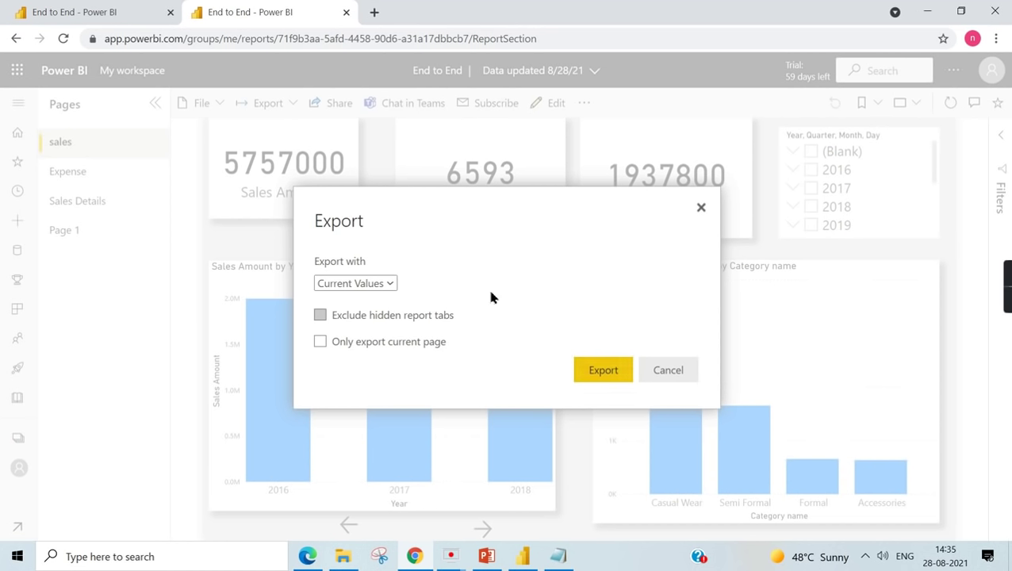
{"action": "left_click", "coordinate": [602, 370]}
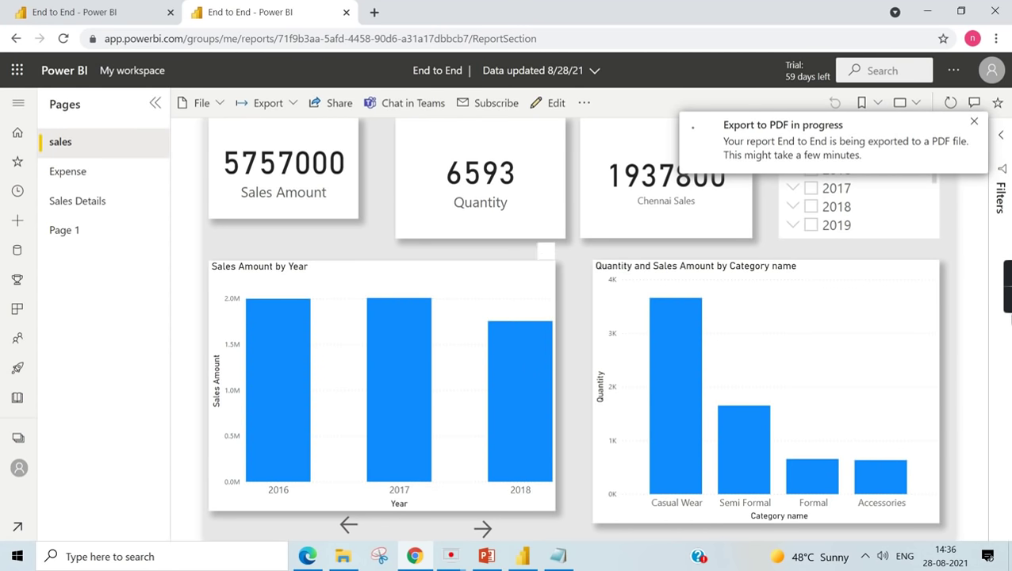
Step: View the Topics slide (slide 11) in the PowerPoint deck, then minimize PowerPoint
{"action": "left_click", "coordinate": [487, 556]}
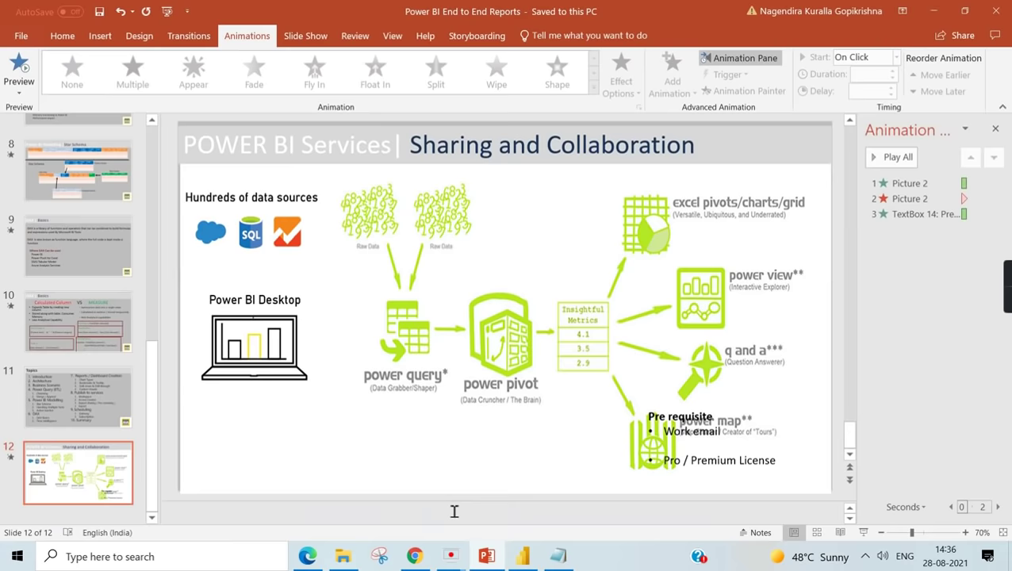
{"action": "scroll", "coordinate": [80, 246], "scroll_direction": "up", "scroll_amount": 6}
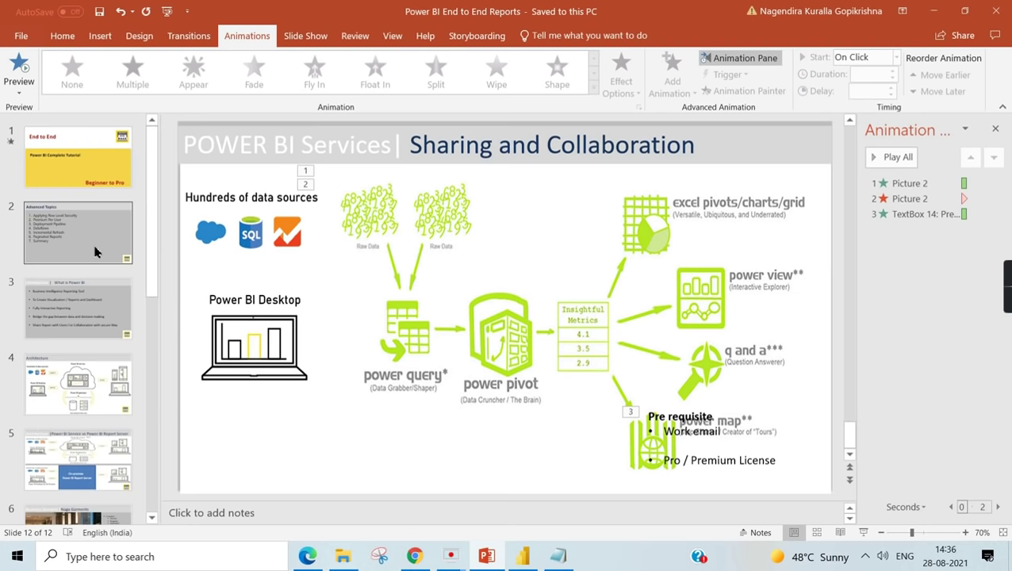
{"action": "scroll", "coordinate": [111, 381], "scroll_direction": "down", "scroll_amount": 6}
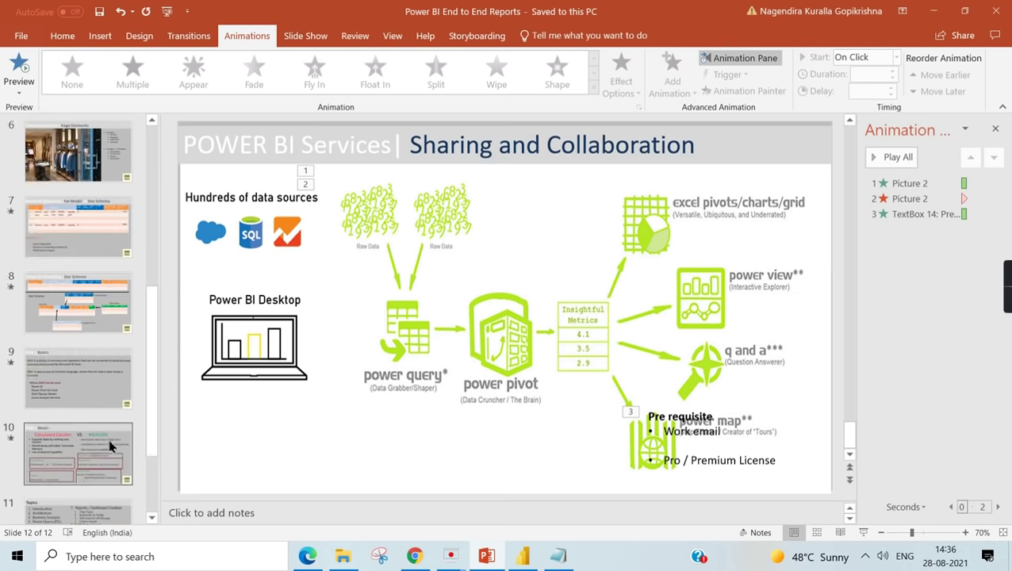
{"action": "left_click", "coordinate": [94, 421]}
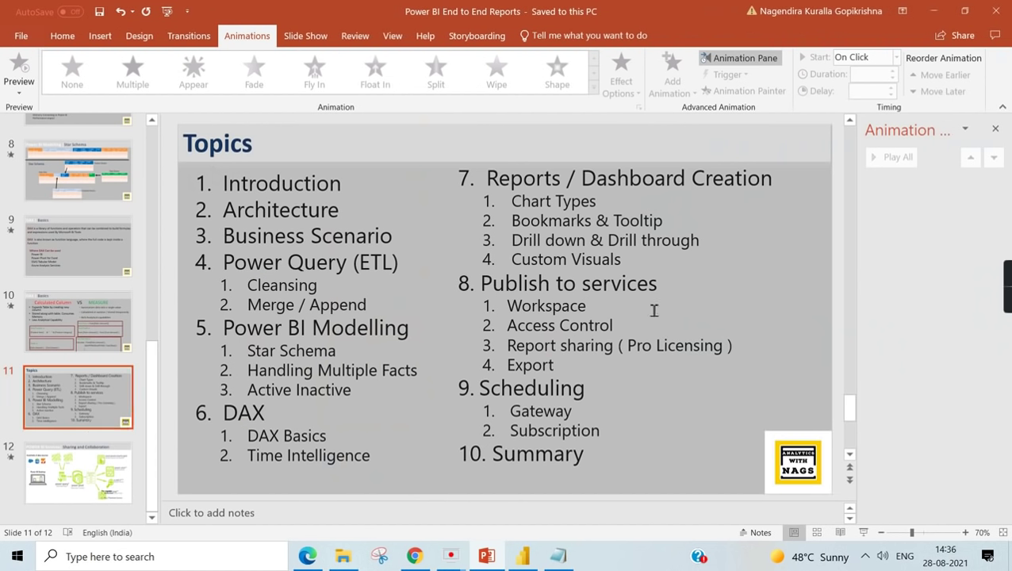
{"action": "left_click", "coordinate": [934, 10]}
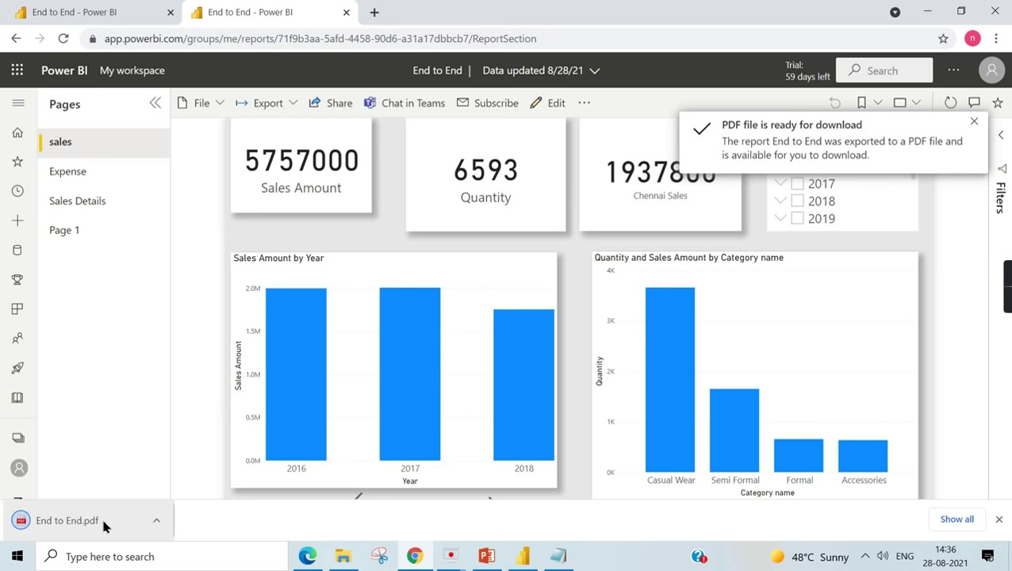
Step: Open End to End.pdf, review its three pages, and close the PDF tab
{"action": "left_click", "coordinate": [99, 529]}
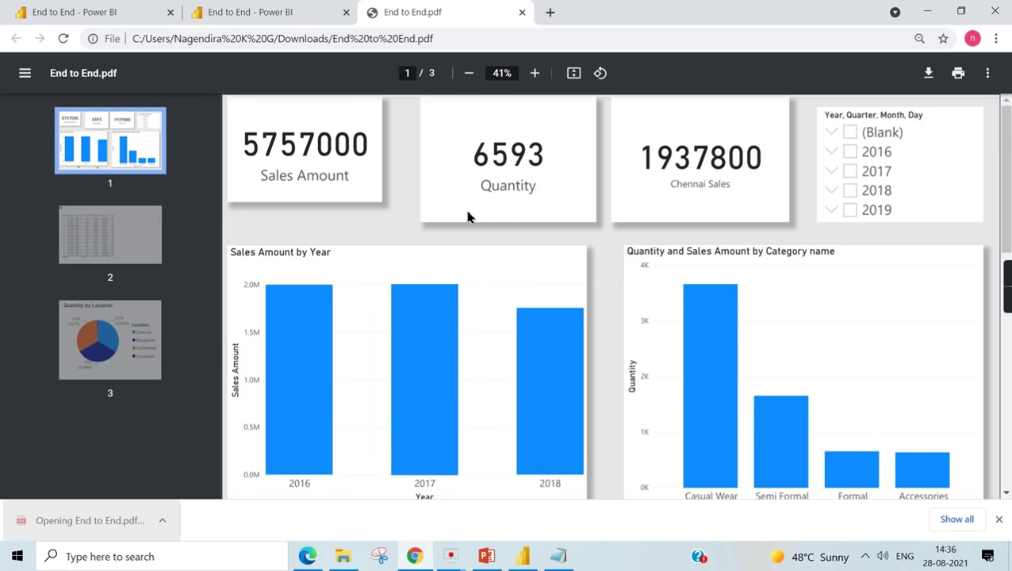
{"action": "scroll", "coordinate": [675, 293], "scroll_direction": "down", "scroll_amount": 2, "text": "ctrl"}
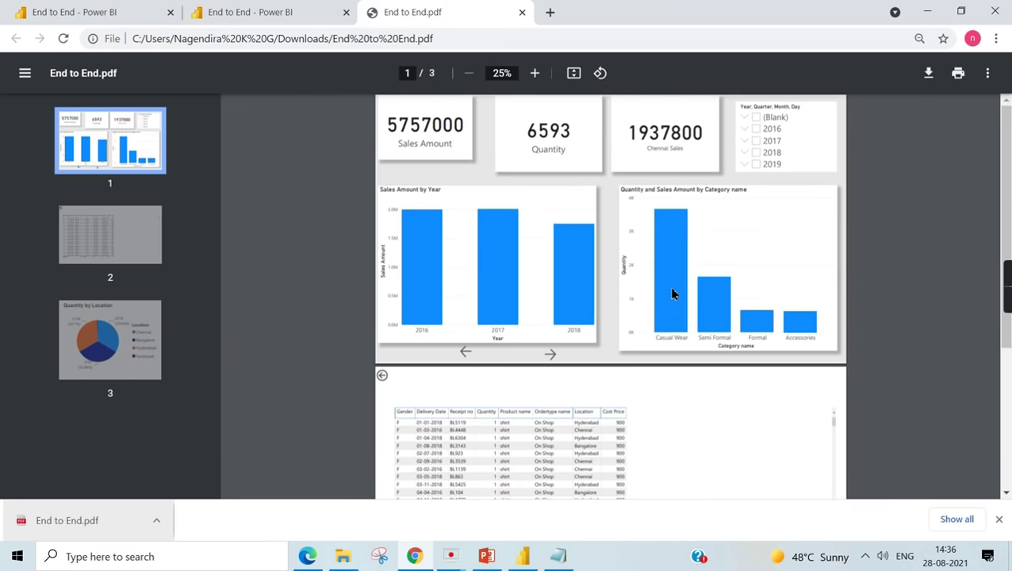
{"action": "scroll", "coordinate": [235, 312], "scroll_direction": "down", "scroll_amount": 4}
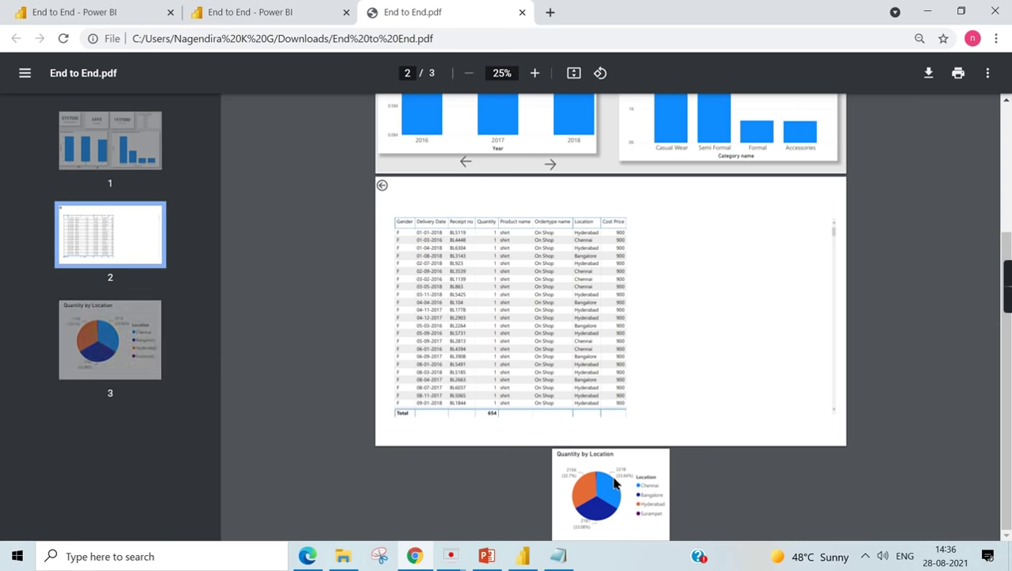
{"action": "scroll", "coordinate": [614, 484], "scroll_direction": "up", "scroll_amount": 1, "text": "ctrl"}
{"action": "scroll", "coordinate": [617, 480], "scroll_direction": "down", "scroll_amount": 1}
{"action": "scroll", "coordinate": [627, 476], "scroll_direction": "down", "scroll_amount": 1, "text": "ctrl"}
{"action": "scroll", "coordinate": [564, 357], "scroll_direction": "up", "scroll_amount": 3}
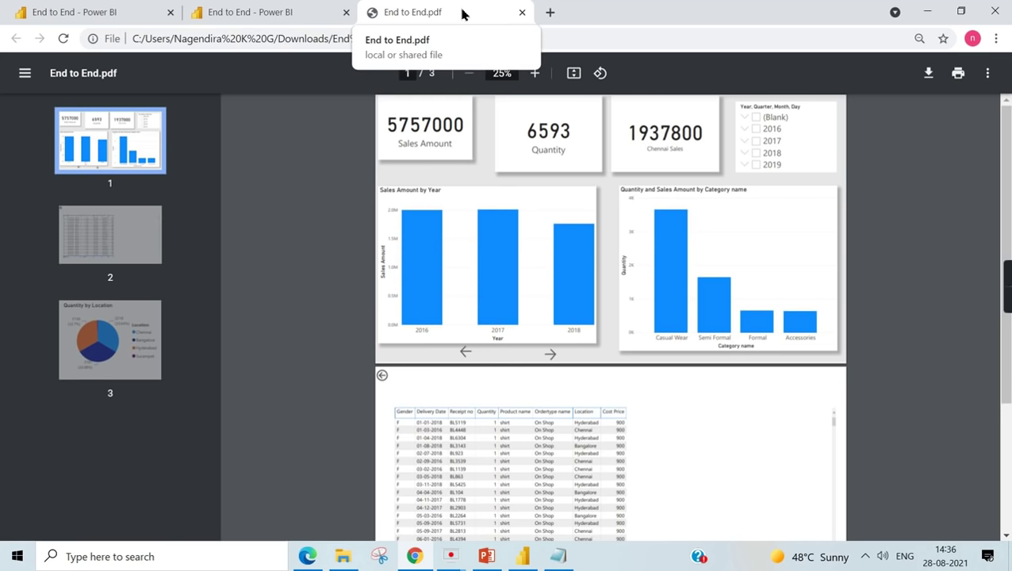
{"action": "key", "text": "ctrl+w"}
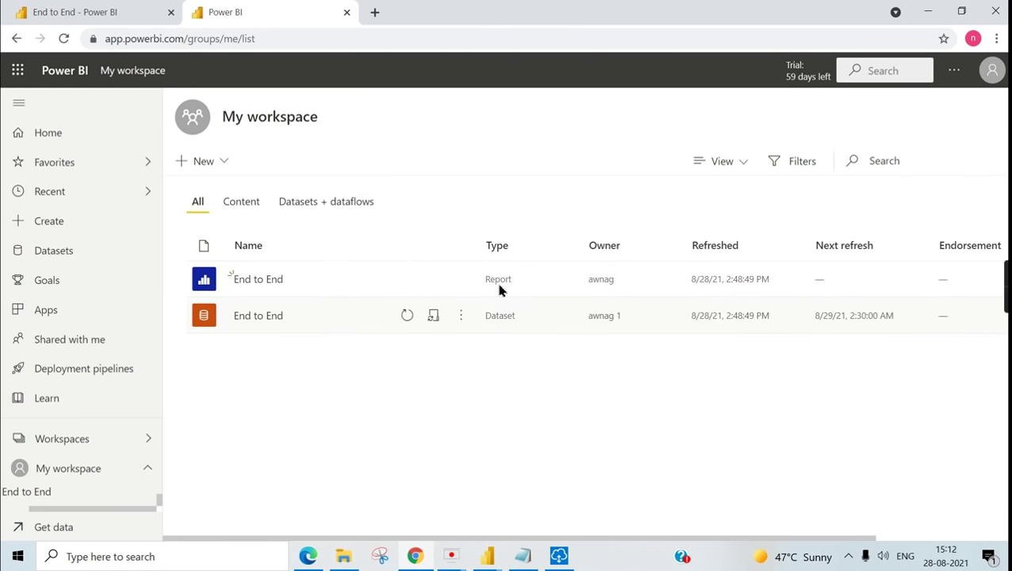
Step: Open the End to End report, collapse its pages pane, and return to My workspace
{"action": "left_click", "coordinate": [270, 284]}
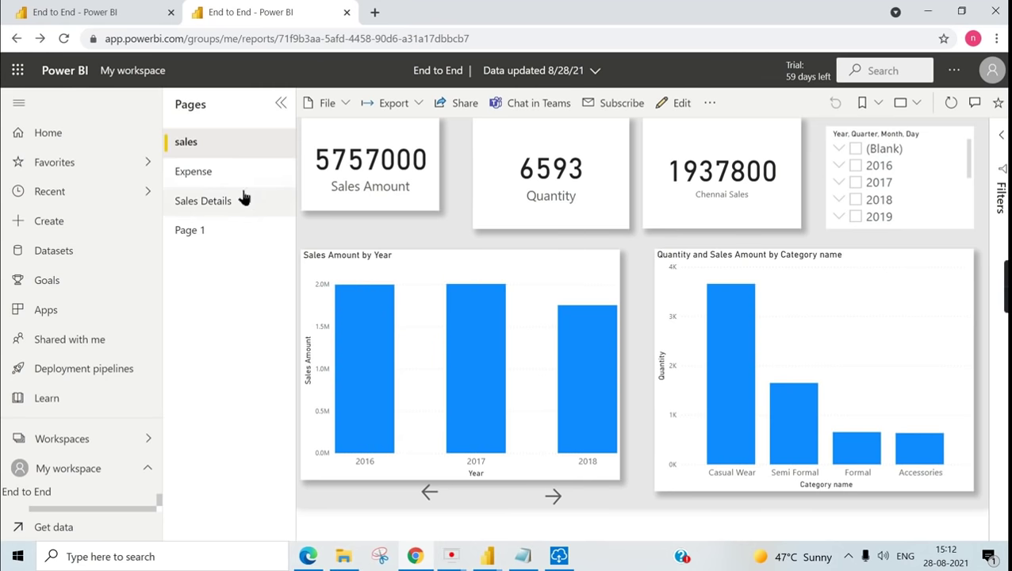
{"action": "left_click", "coordinate": [281, 103]}
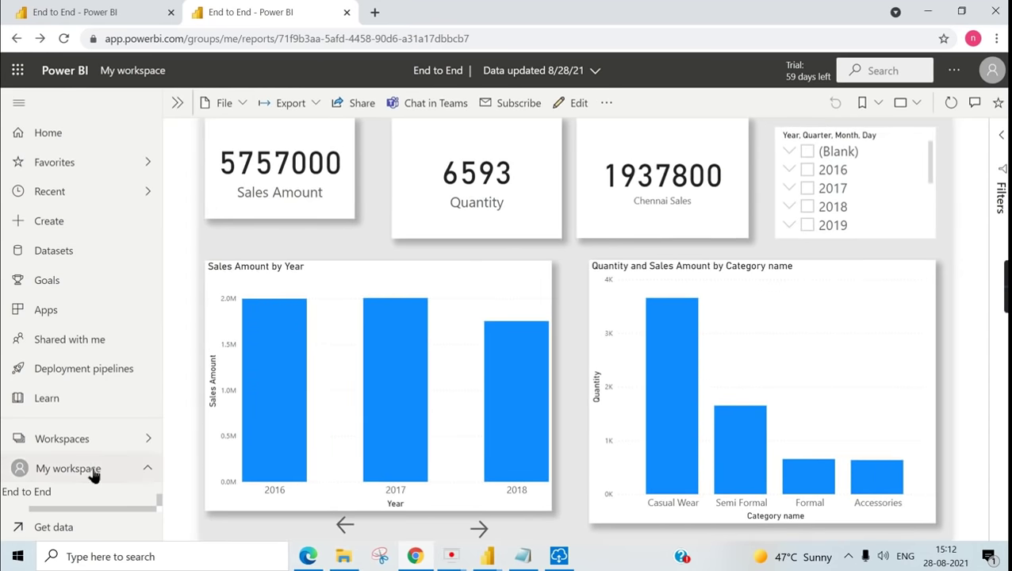
{"action": "left_click", "coordinate": [92, 472]}
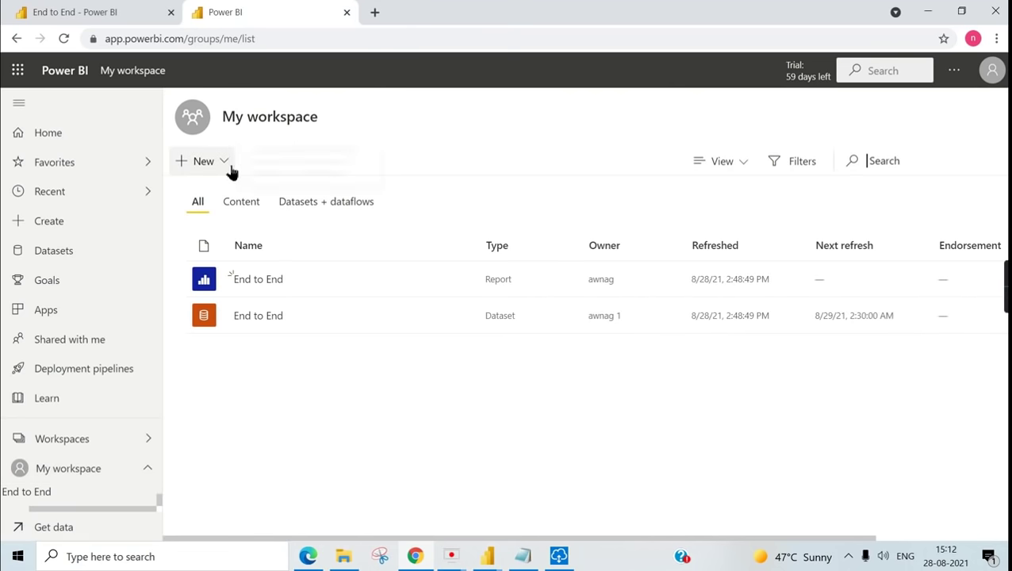
Step: Create a new dashboard named 'Sale Monitor' and view it before returning to the workspace
{"action": "left_click", "coordinate": [228, 168]}
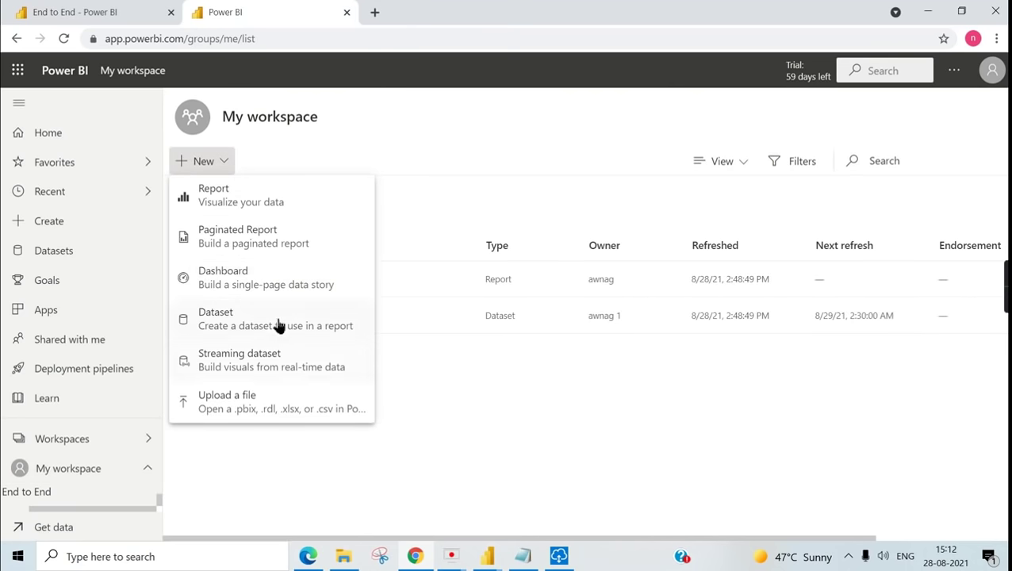
{"action": "left_click", "coordinate": [531, 379]}
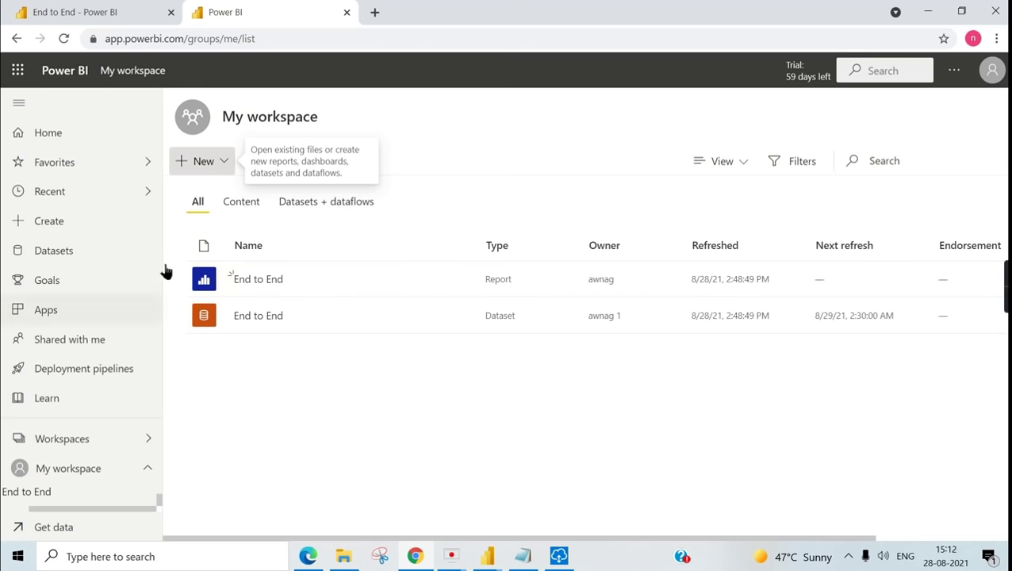
{"action": "left_click", "coordinate": [229, 167]}
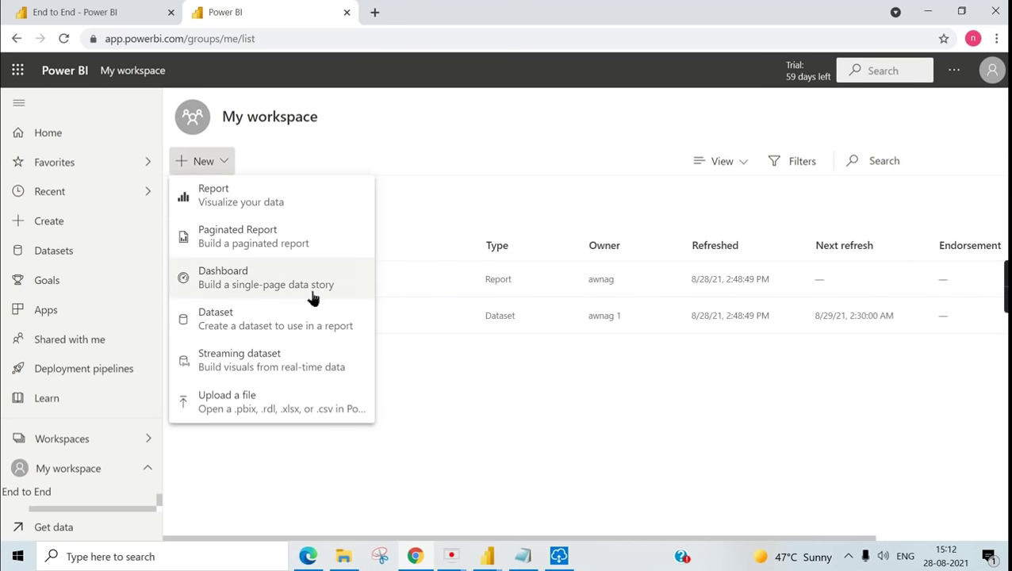
{"action": "left_click", "coordinate": [220, 290]}
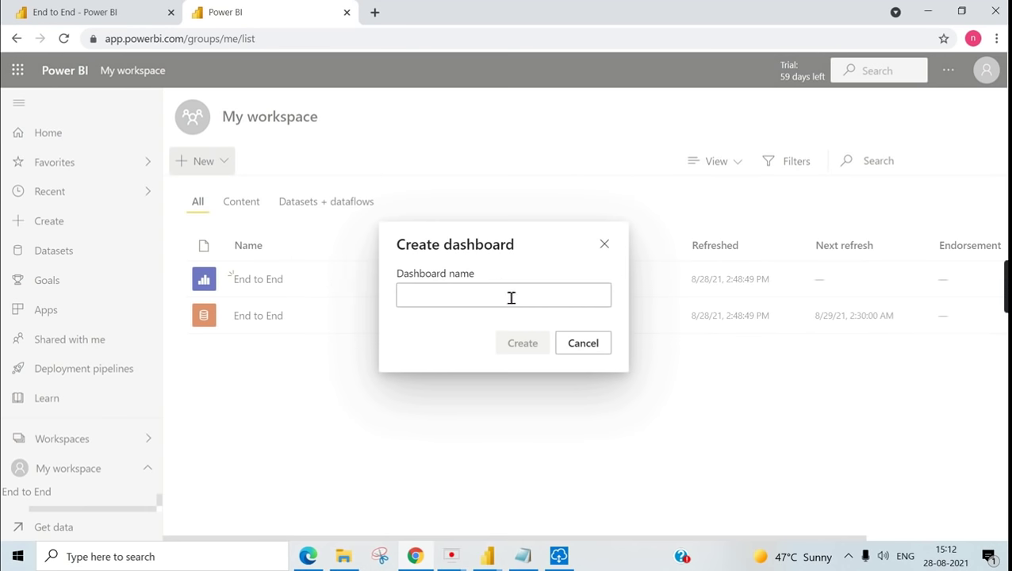
{"action": "type", "text": "Sa"}
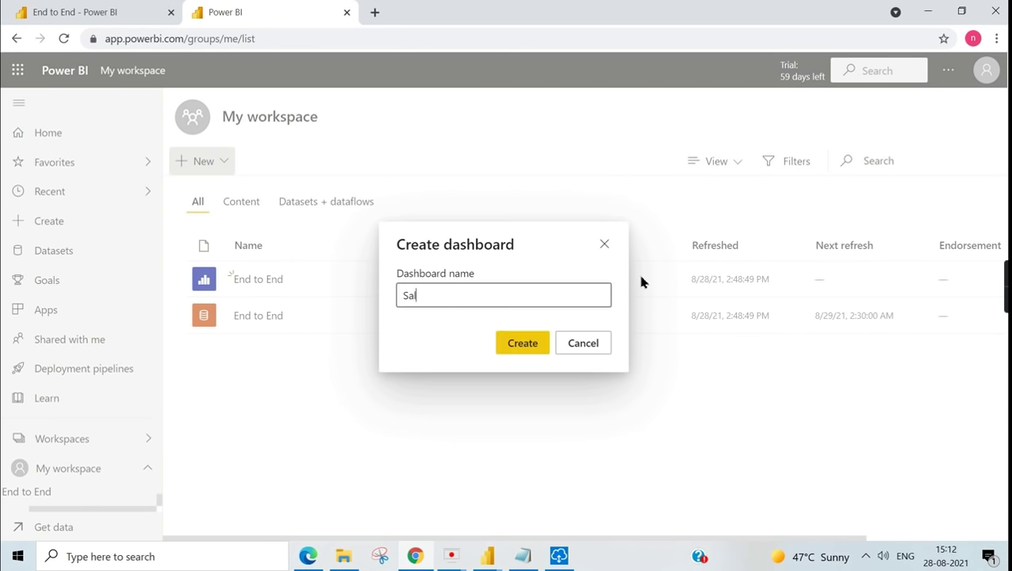
{"action": "type", "text": "le Monitor"}
{"action": "left_click", "coordinate": [521, 347]}
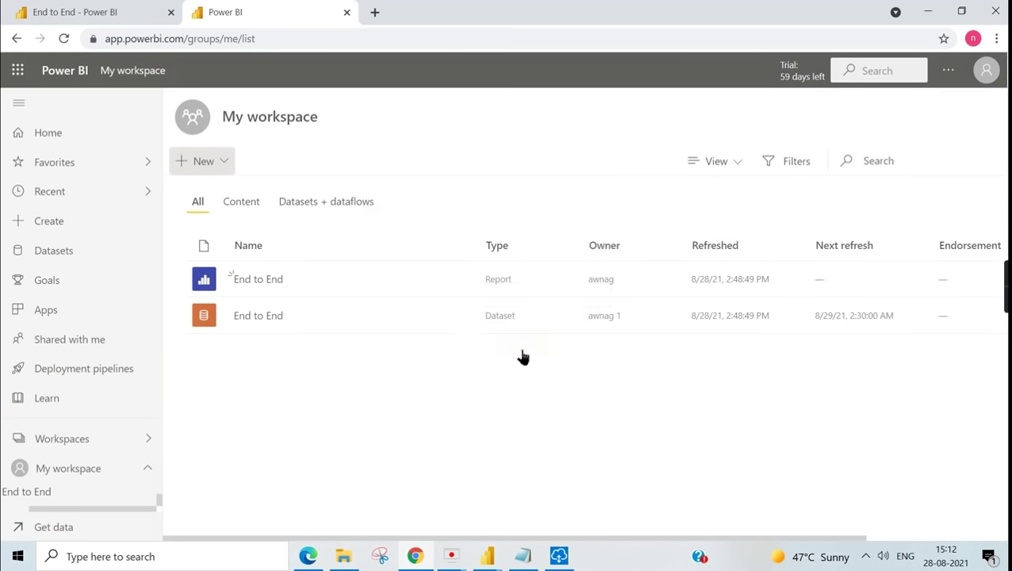
{"action": "left_click", "coordinate": [264, 353]}
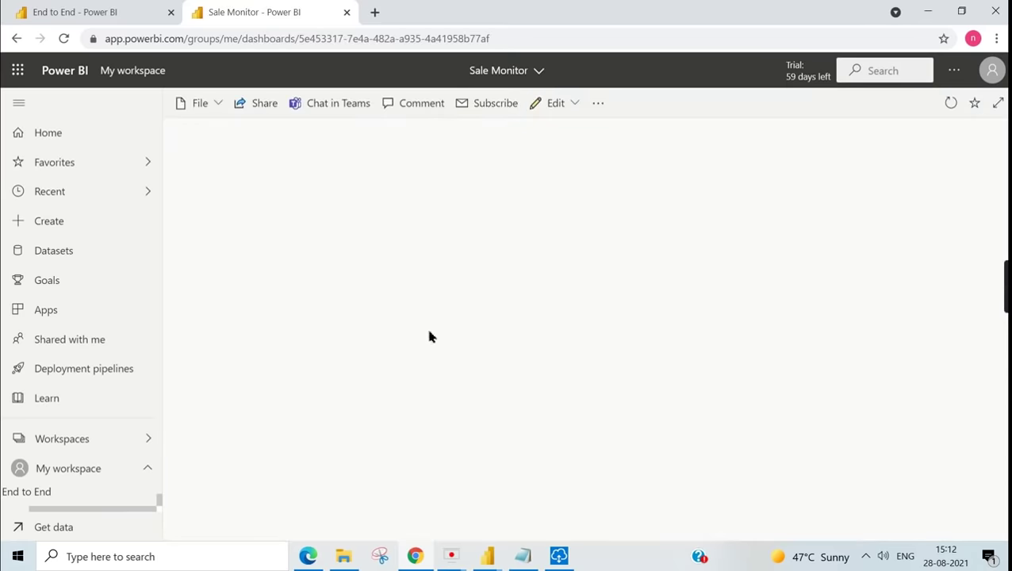
{"action": "left_click", "coordinate": [82, 469]}
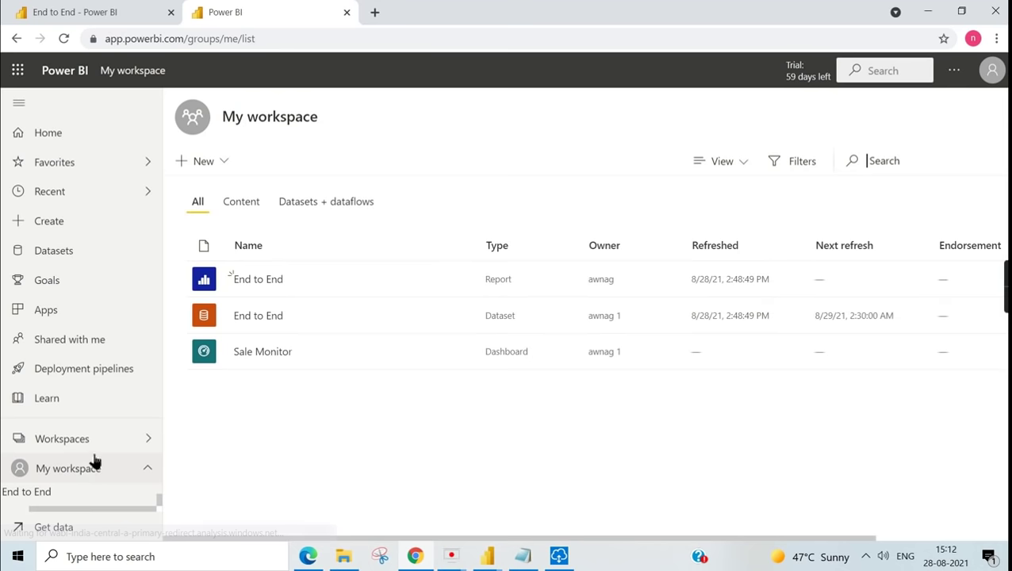
Step: Pin the End to End Quantity card to the Sale Monitor dashboard
{"action": "left_click", "coordinate": [248, 282]}
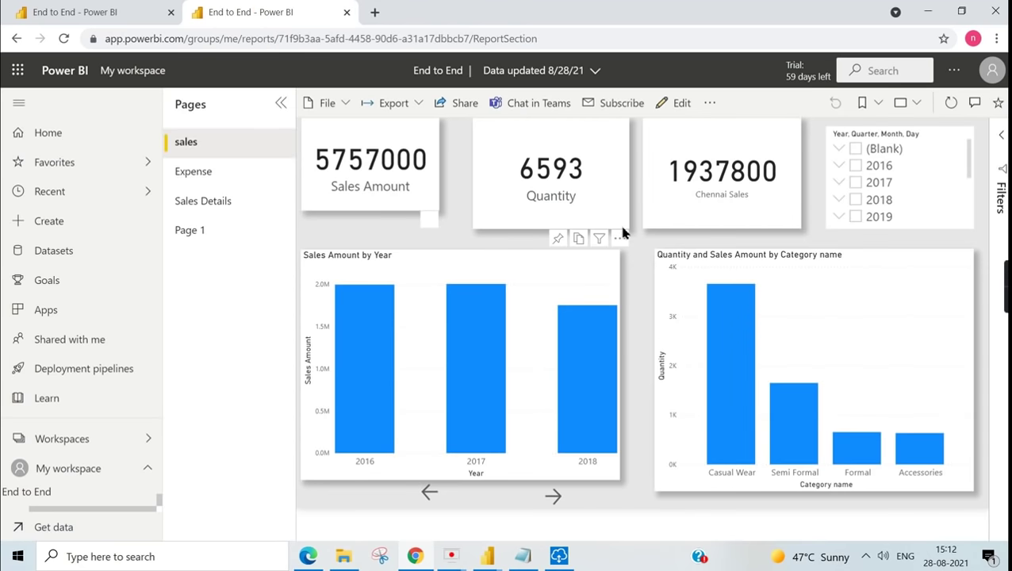
{"action": "left_click", "coordinate": [558, 241]}
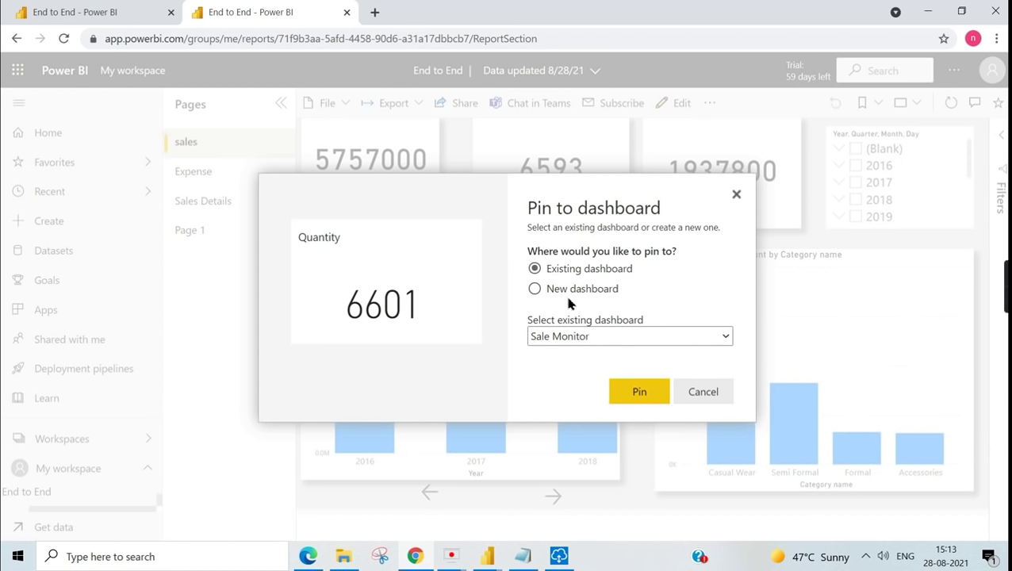
{"action": "left_click", "coordinate": [578, 336]}
{"action": "left_click", "coordinate": [555, 355]}
{"action": "left_click", "coordinate": [652, 390]}
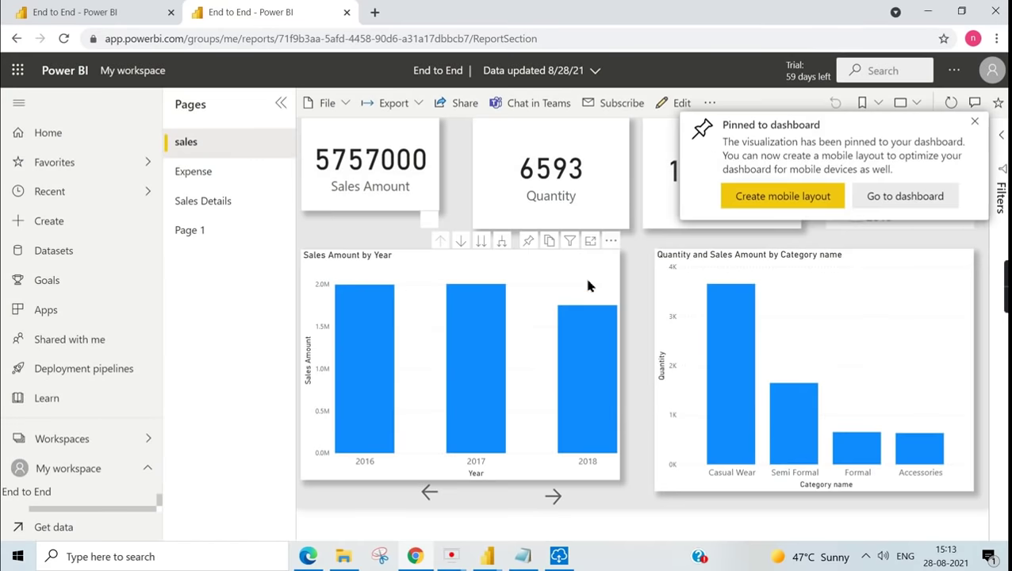
{"action": "left_click", "coordinate": [974, 121]}
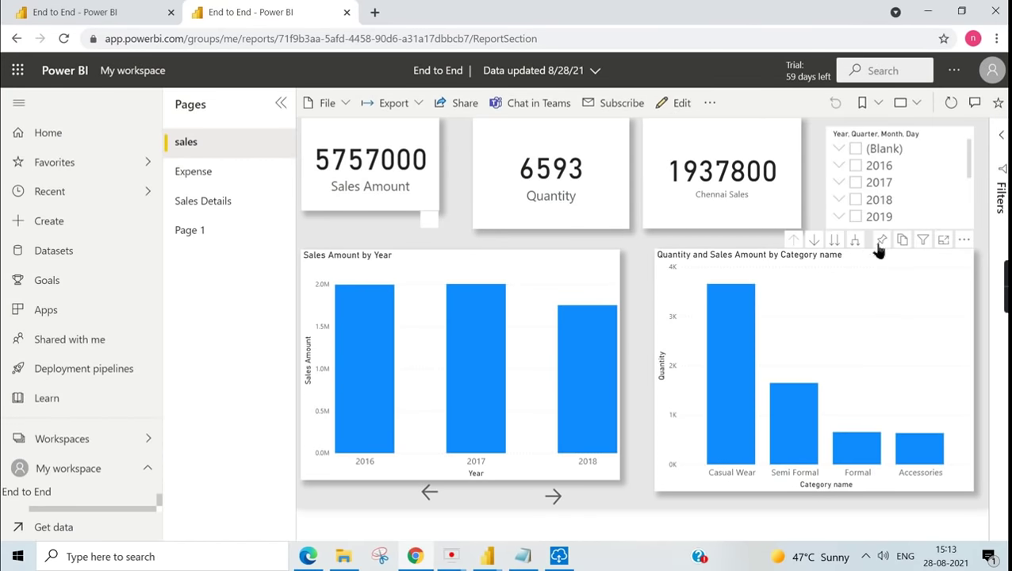
Step: Pin the category chart to Sale Monitor and confirm both tiles on the dashboard
{"action": "left_click", "coordinate": [881, 241]}
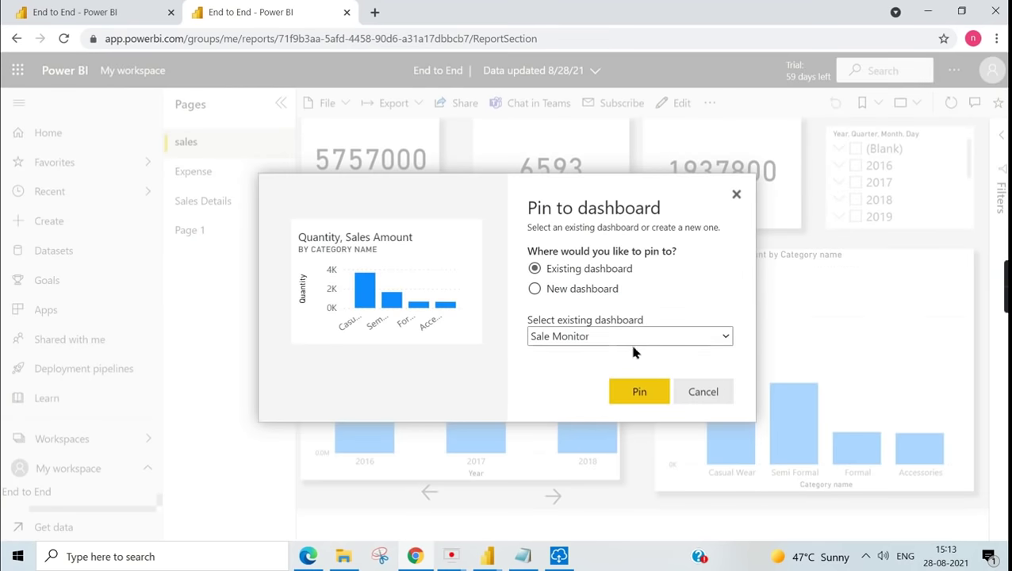
{"action": "left_click", "coordinate": [636, 392]}
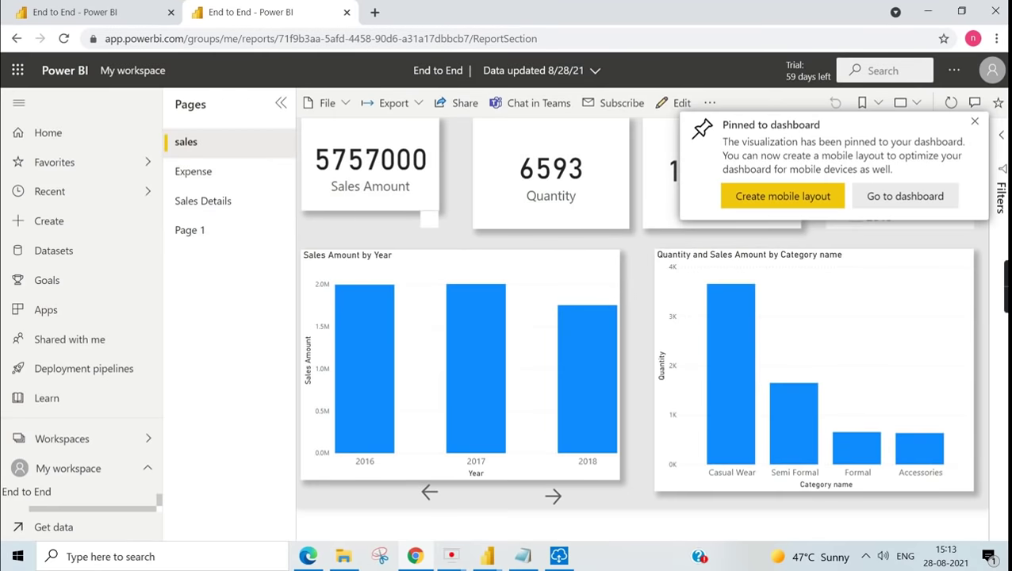
{"action": "left_click", "coordinate": [975, 123]}
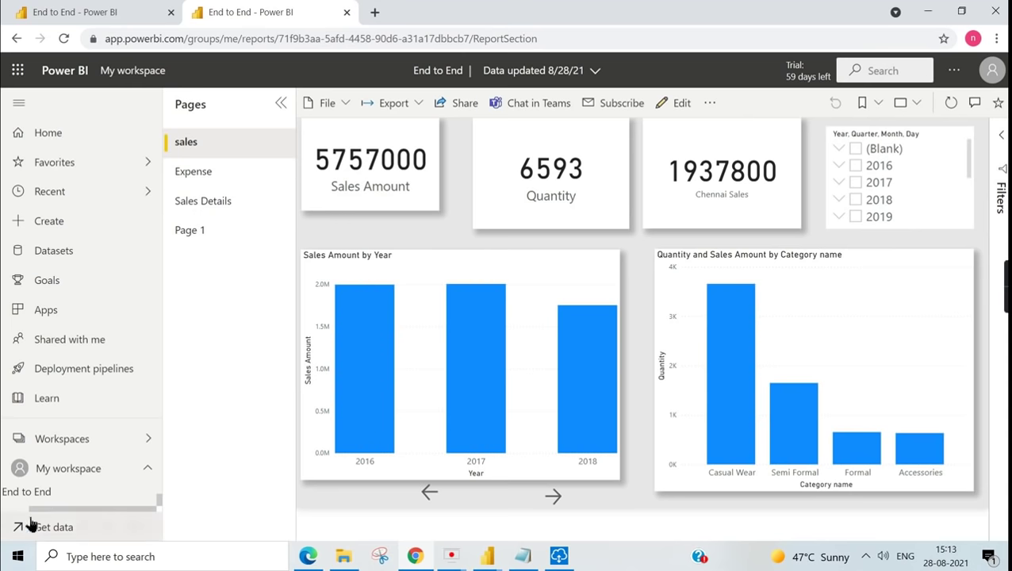
{"action": "left_click", "coordinate": [68, 469]}
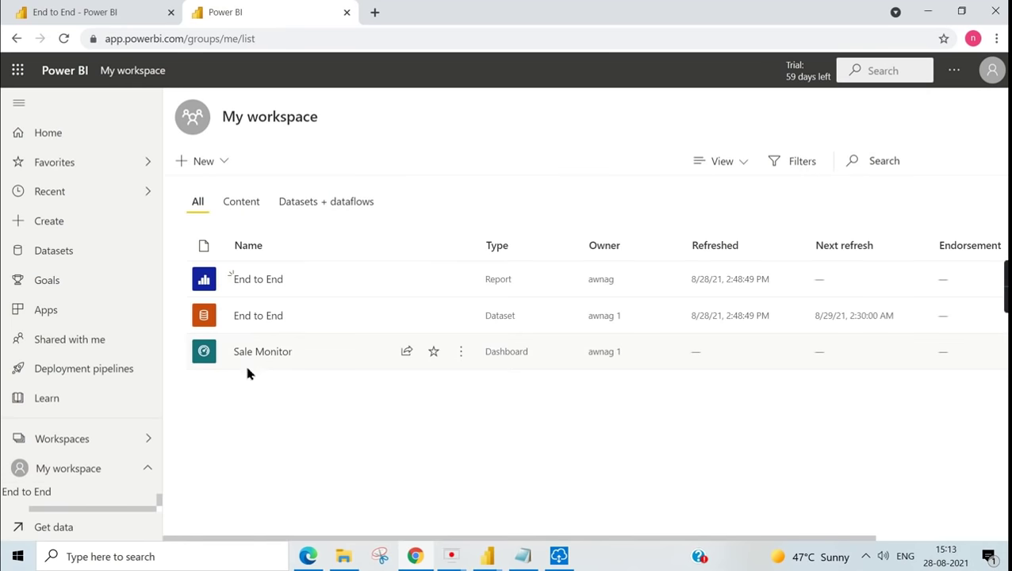
{"action": "left_click", "coordinate": [258, 357]}
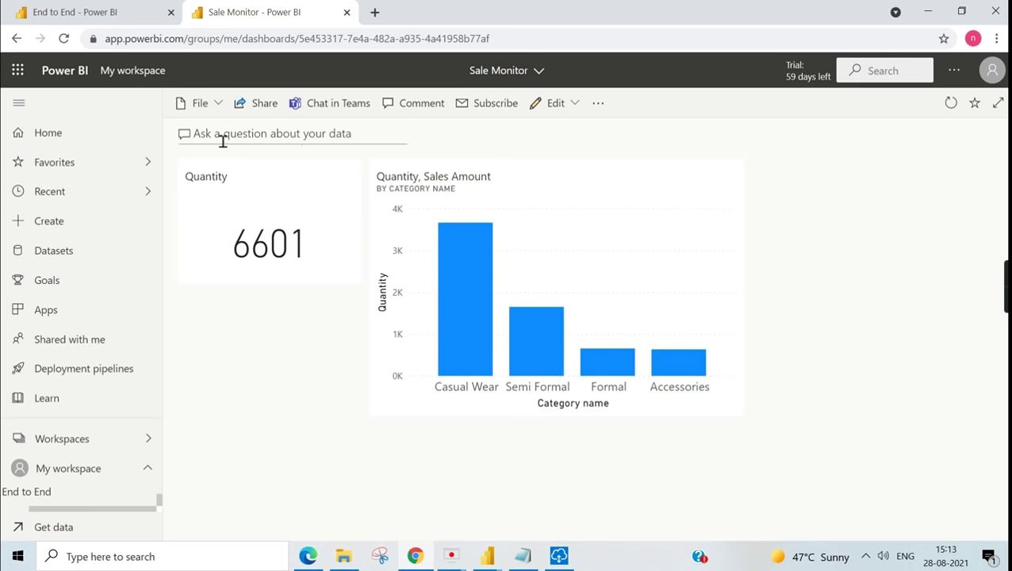
{"action": "left_click", "coordinate": [86, 473]}
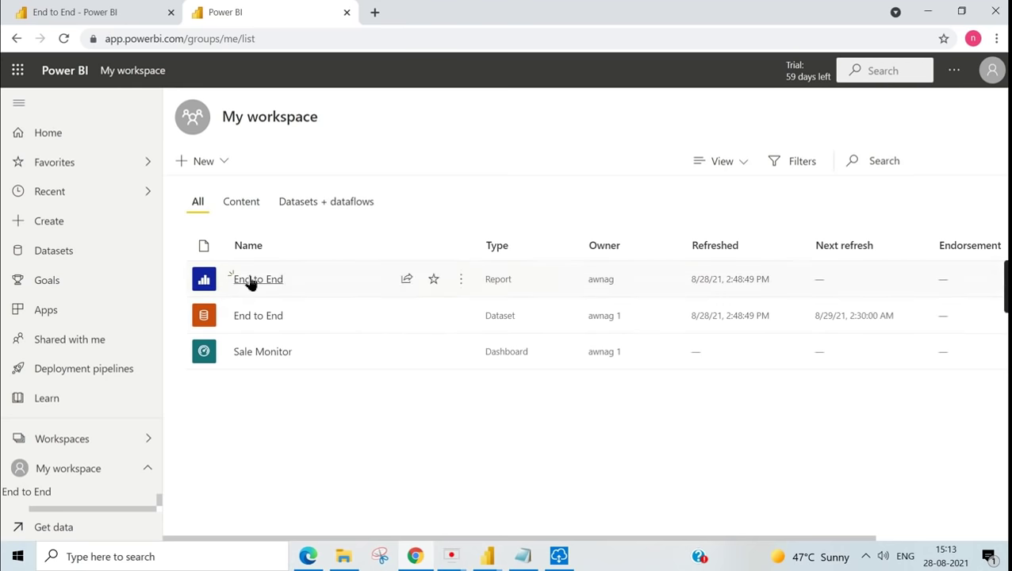
{"action": "left_click", "coordinate": [492, 557]}
Step: Save V19 Tooltip in Power BI Desktop and publish it to My workspace
{"action": "left_click", "coordinate": [543, 445]}
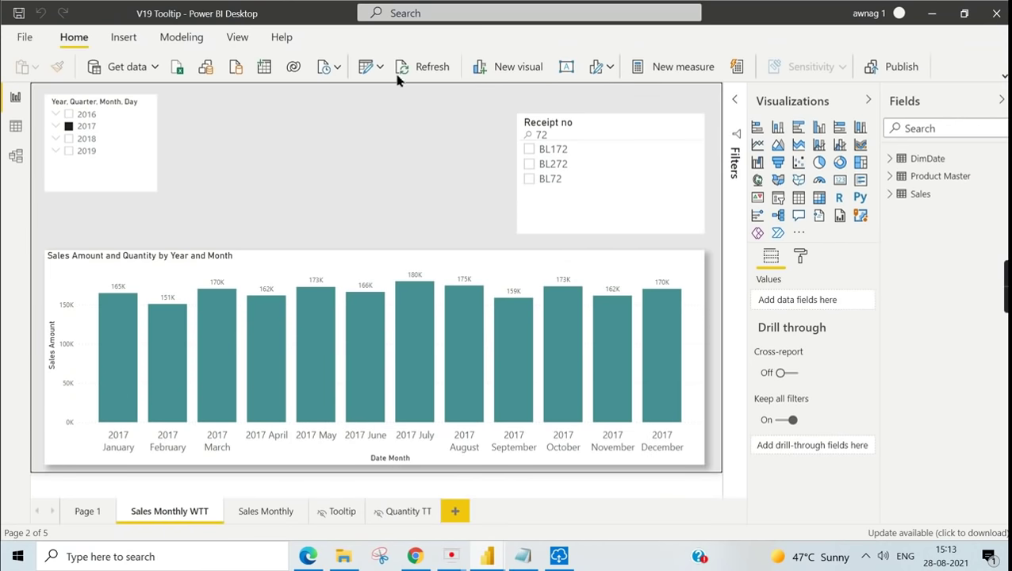
{"action": "left_click", "coordinate": [886, 66]}
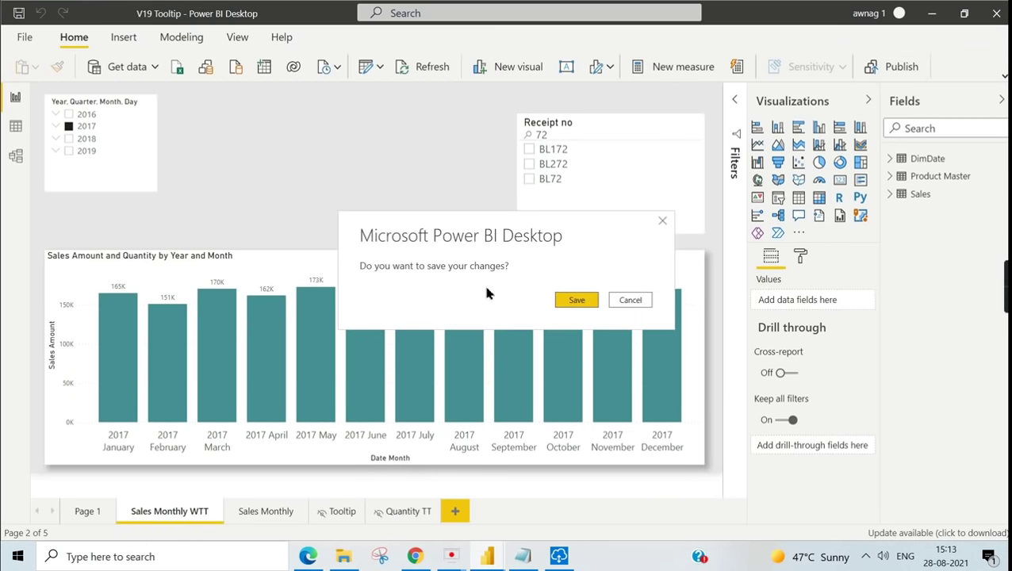
{"action": "left_click", "coordinate": [572, 303]}
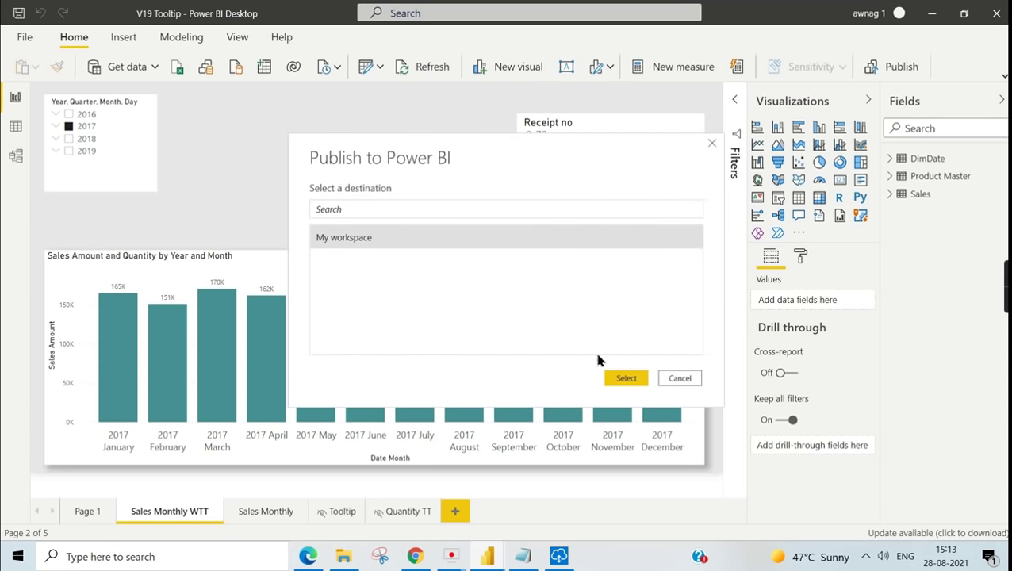
{"action": "left_click", "coordinate": [625, 378]}
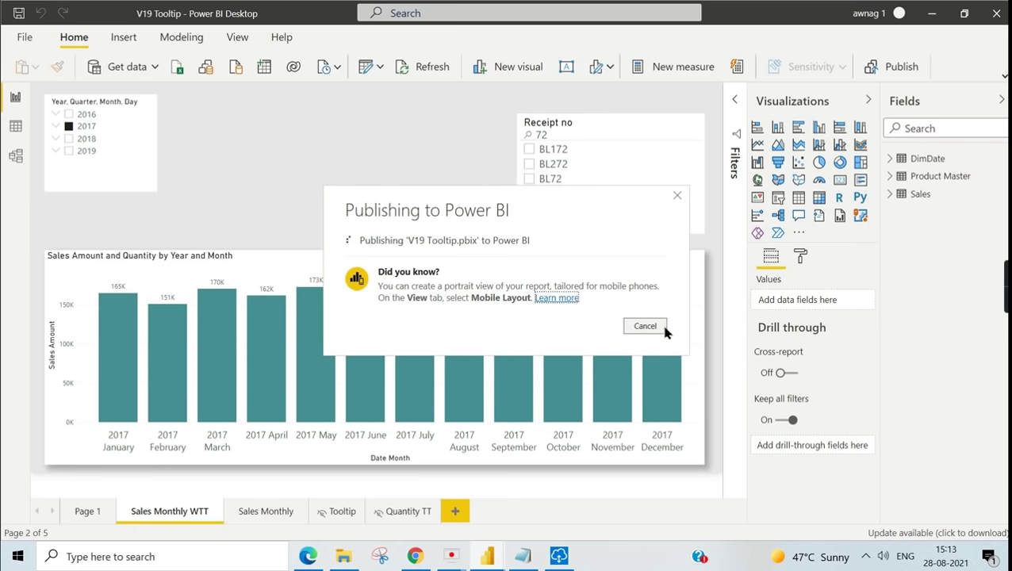
{"action": "left_click", "coordinate": [646, 371]}
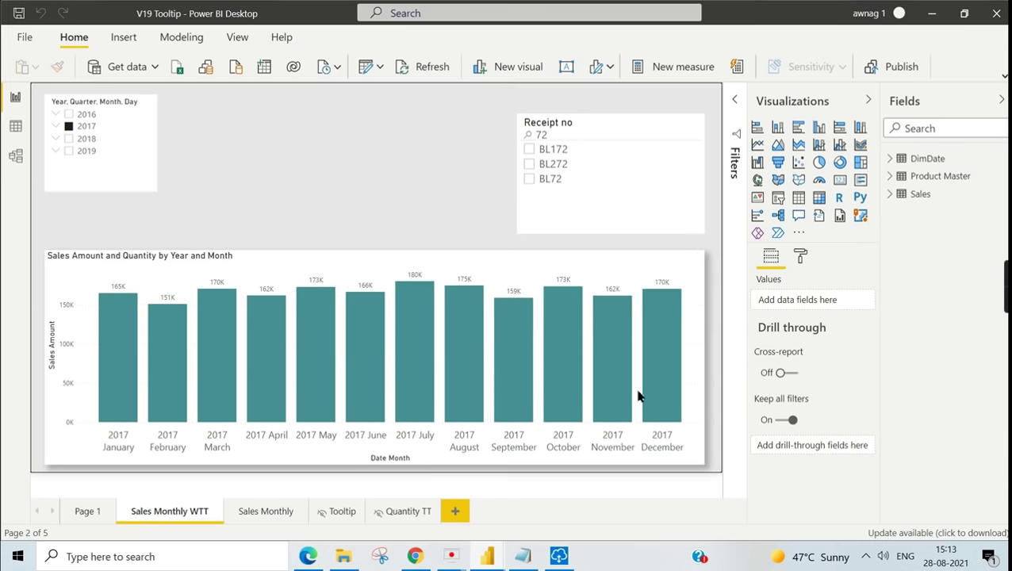
{"action": "left_click", "coordinate": [413, 557]}
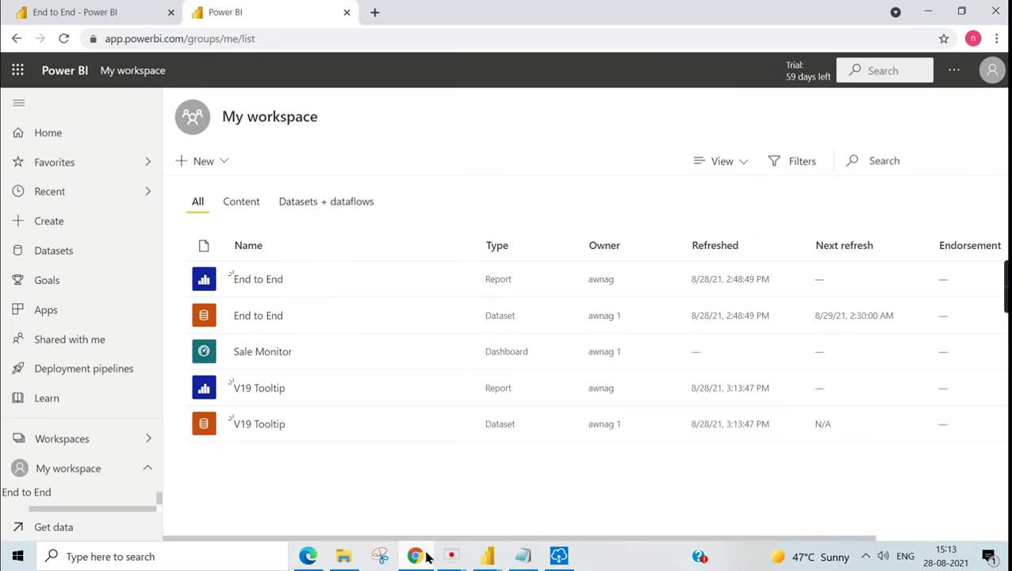
Step: Pin V19 Tooltip's Sales Amount and Quantity by Year and Month chart to Sale Monitor
{"action": "left_click", "coordinate": [259, 389]}
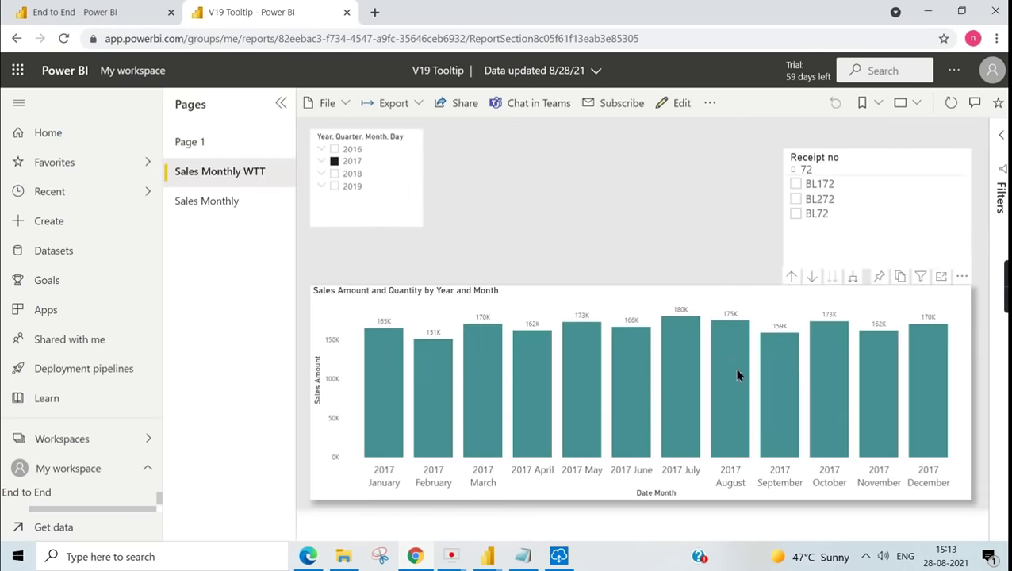
{"action": "left_click", "coordinate": [879, 277]}
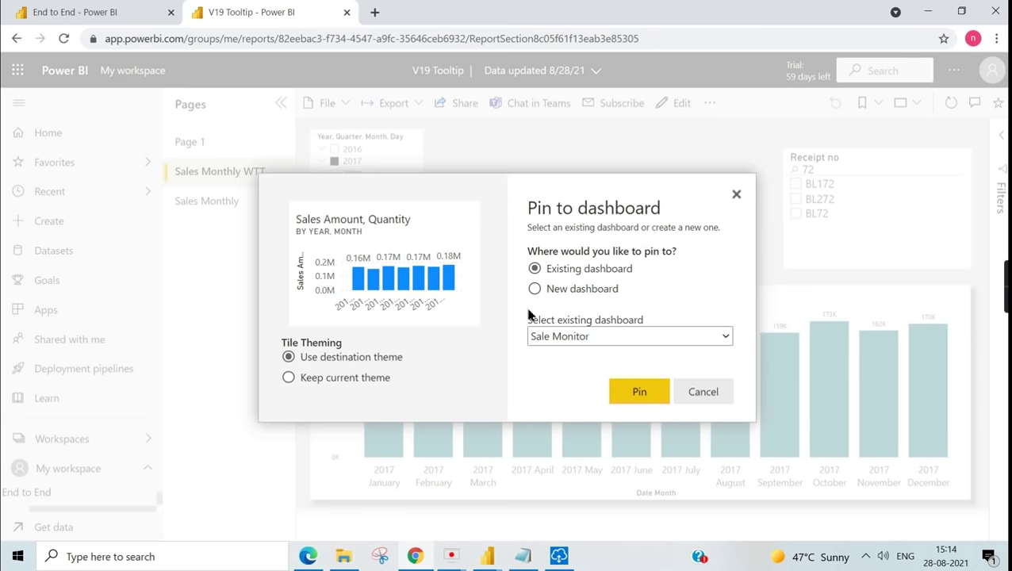
{"action": "left_click", "coordinate": [637, 392]}
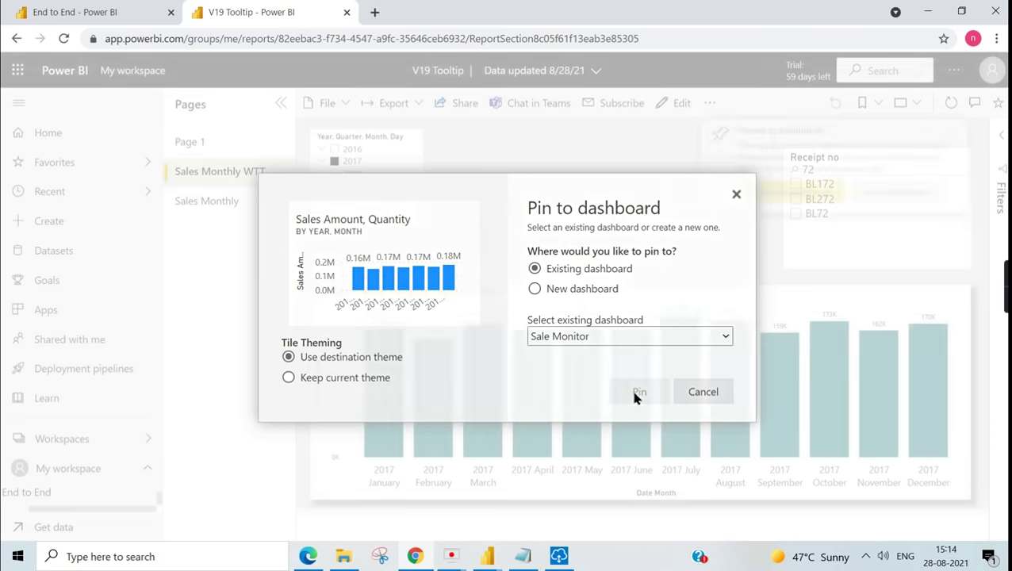
{"action": "left_click", "coordinate": [976, 125]}
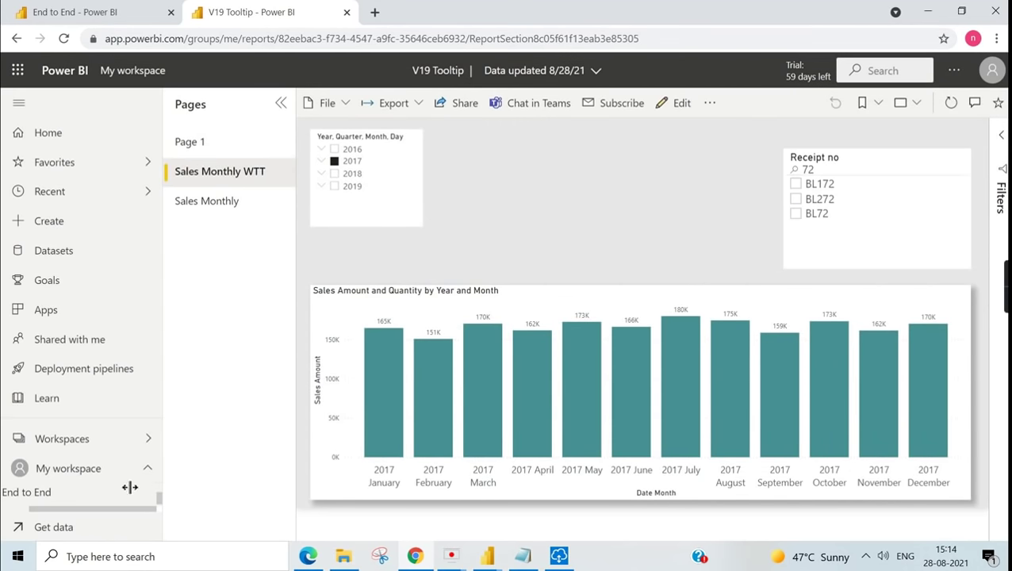
{"action": "left_click", "coordinate": [97, 475]}
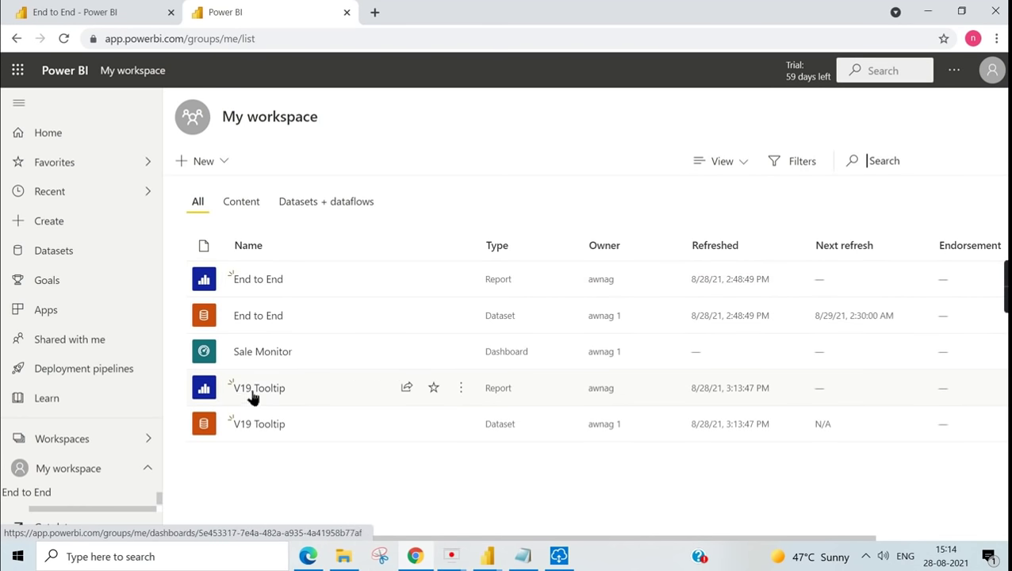
Step: Open Sale Monitor, drag a tile, view the editing options, and return to My workspace
{"action": "left_click", "coordinate": [262, 351]}
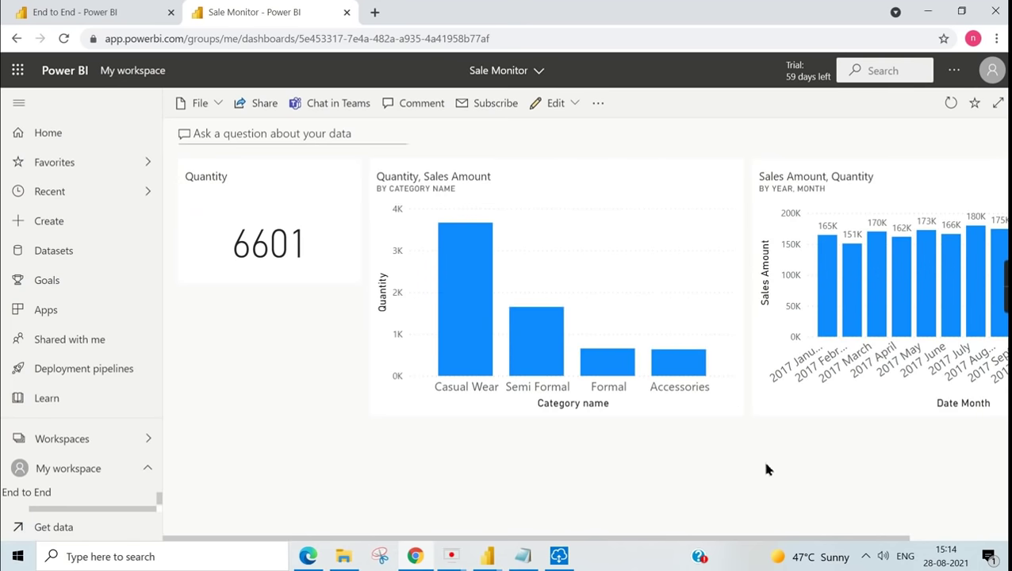
{"action": "left_click_drag", "start_coordinate": [886, 543], "coordinate": [656, 544]}
{"action": "left_click", "coordinate": [555, 104]}
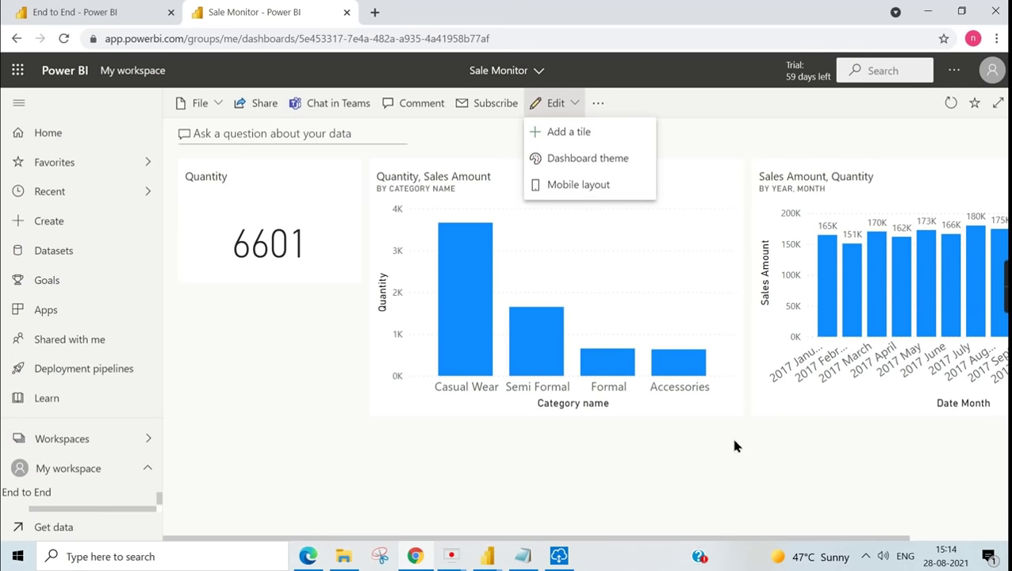
{"action": "left_click", "coordinate": [944, 395]}
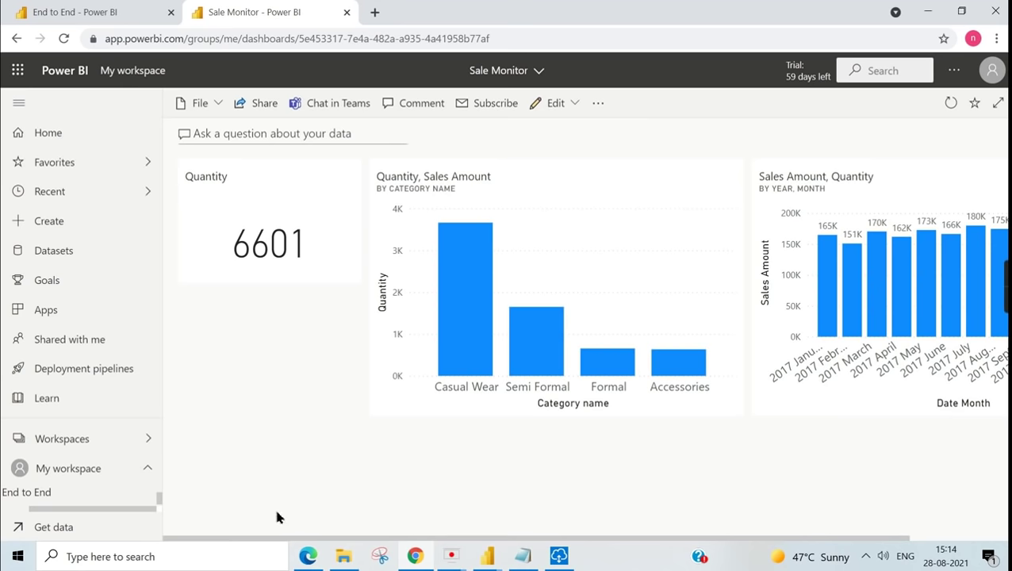
{"action": "left_click", "coordinate": [69, 469]}
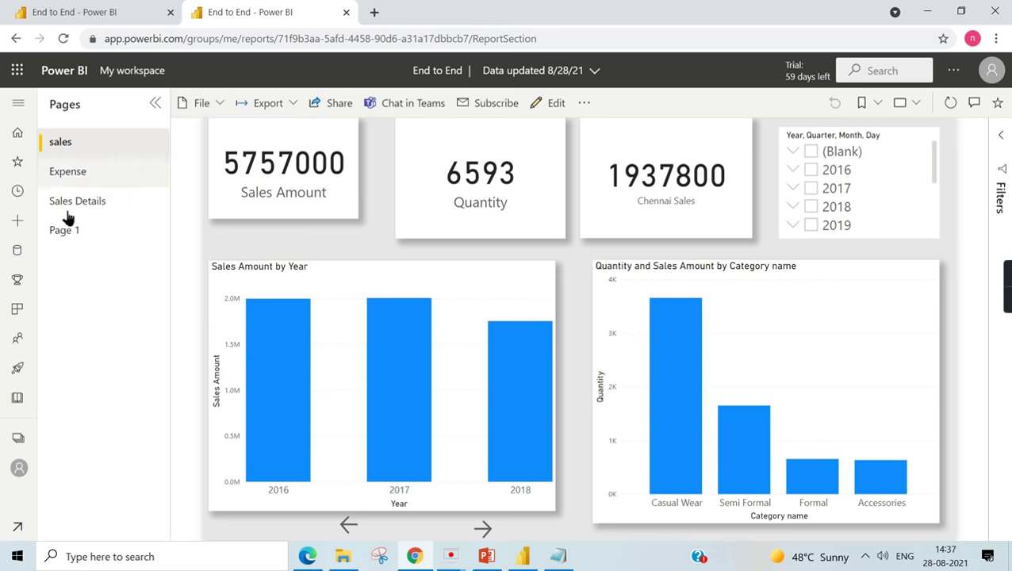
{"action": "left_click", "coordinate": [26, 106]}
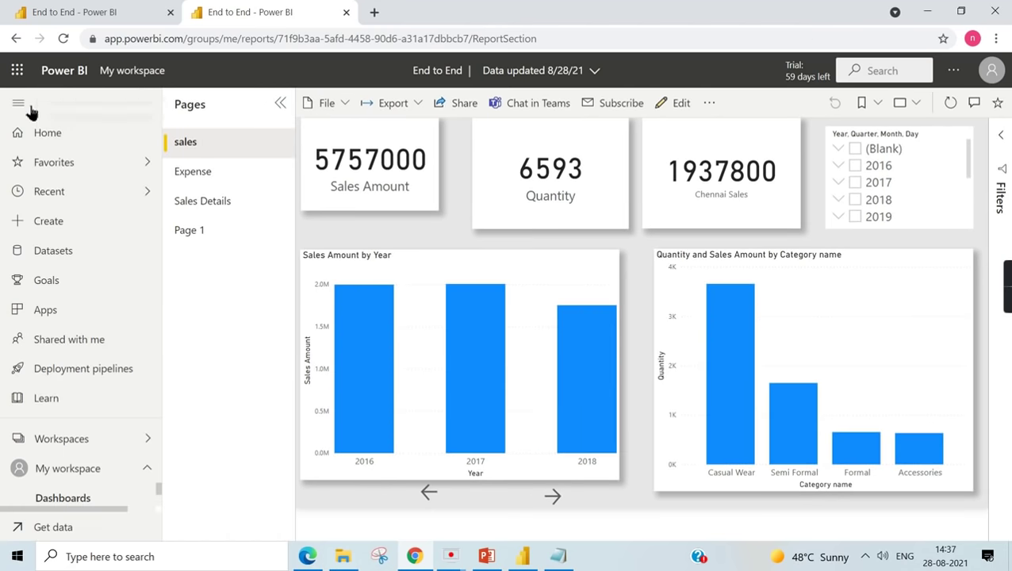
{"action": "left_click", "coordinate": [73, 448]}
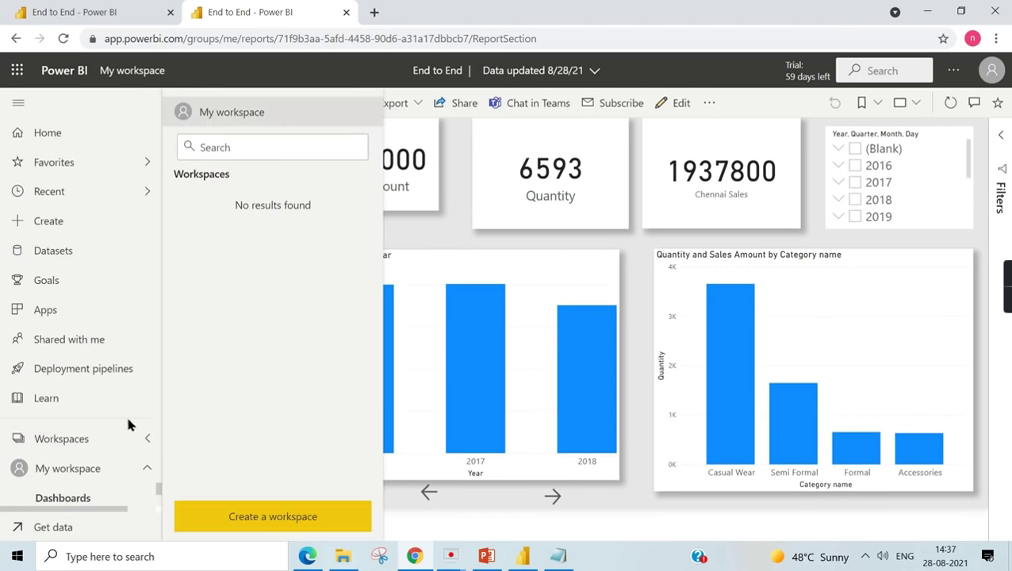
{"action": "left_click", "coordinate": [77, 474]}
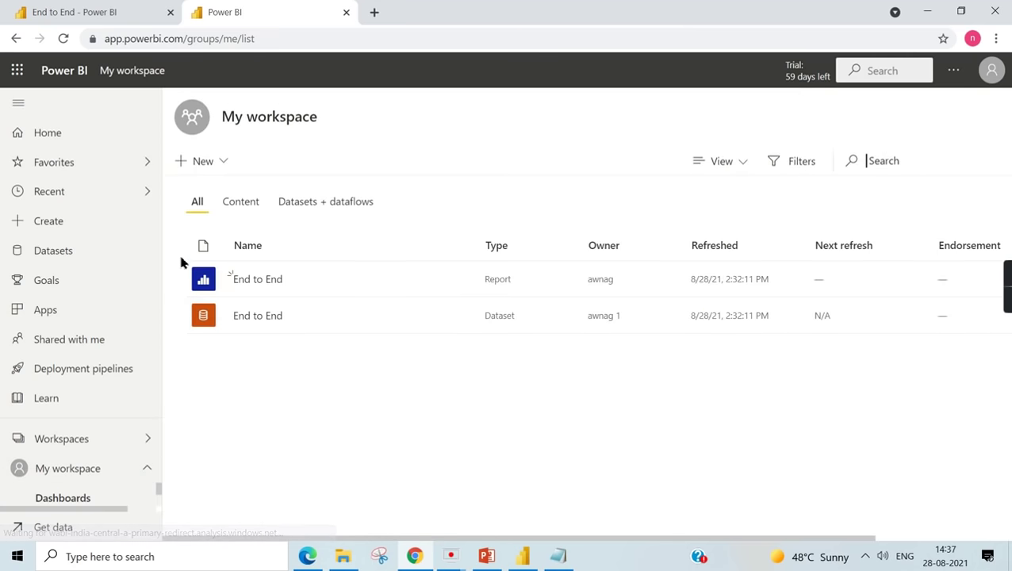
{"action": "mouse_move", "coordinate": [463, 284]}
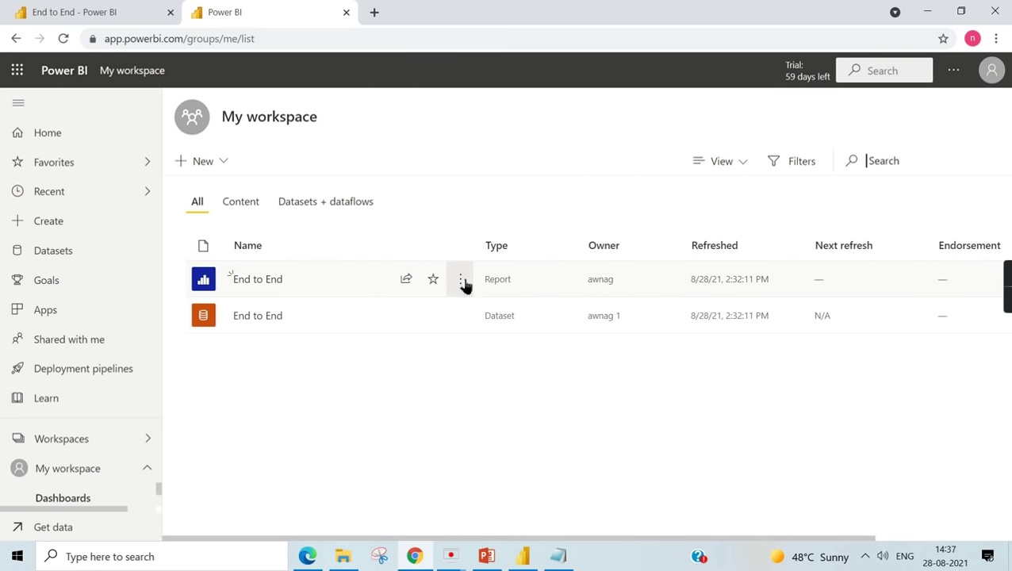
{"action": "left_click", "coordinate": [462, 282]}
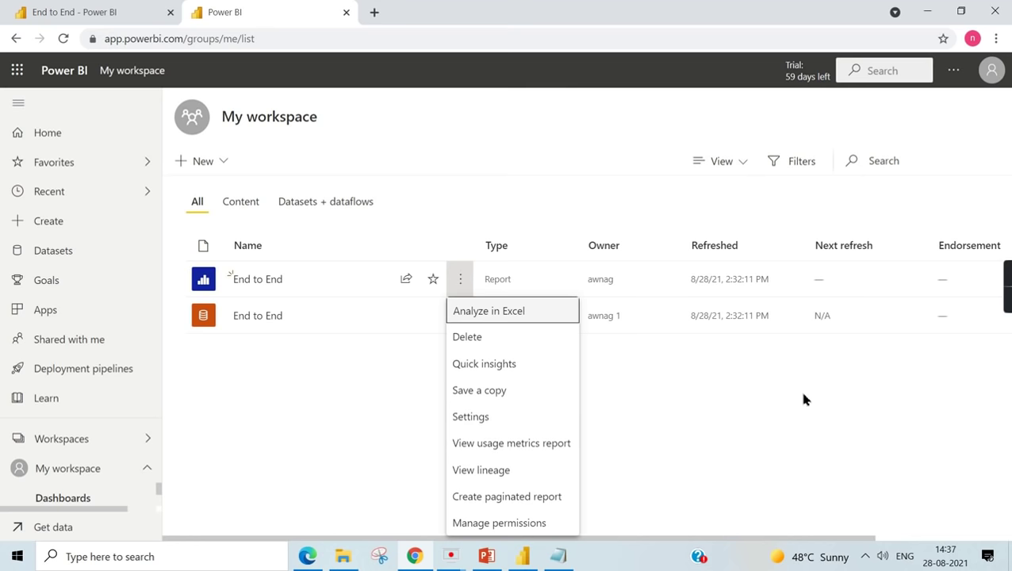
{"action": "left_click", "coordinate": [617, 425]}
{"action": "left_click", "coordinate": [251, 278]}
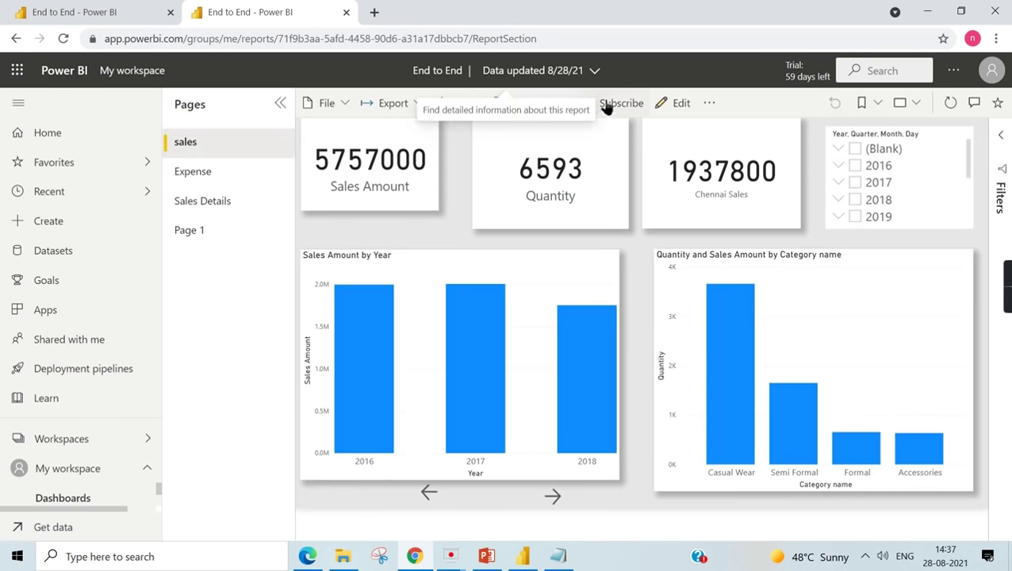
Step: Add a new End to End email subscription with subject 'Sales Report'
{"action": "left_click", "coordinate": [603, 111]}
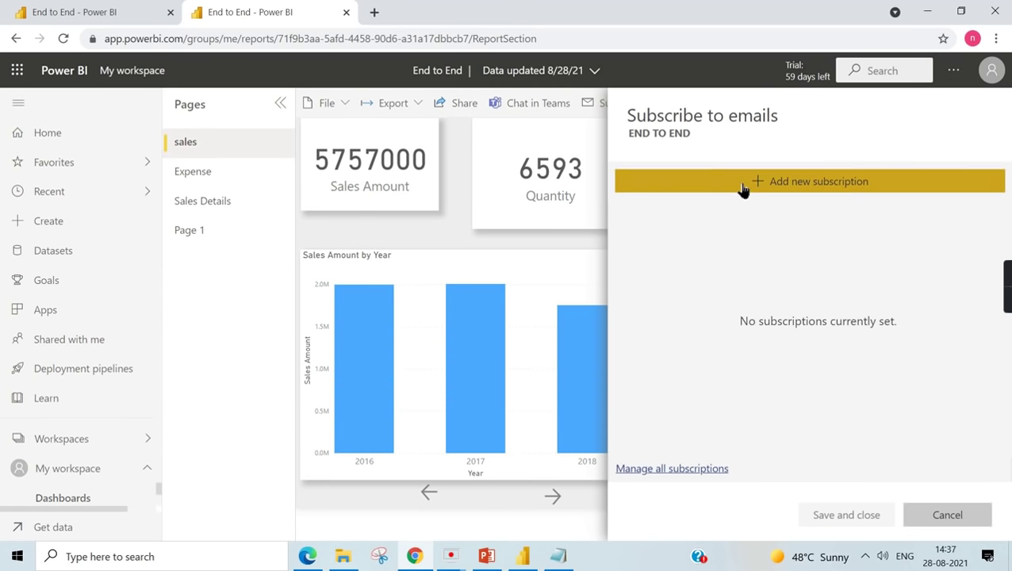
{"action": "left_click", "coordinate": [743, 189]}
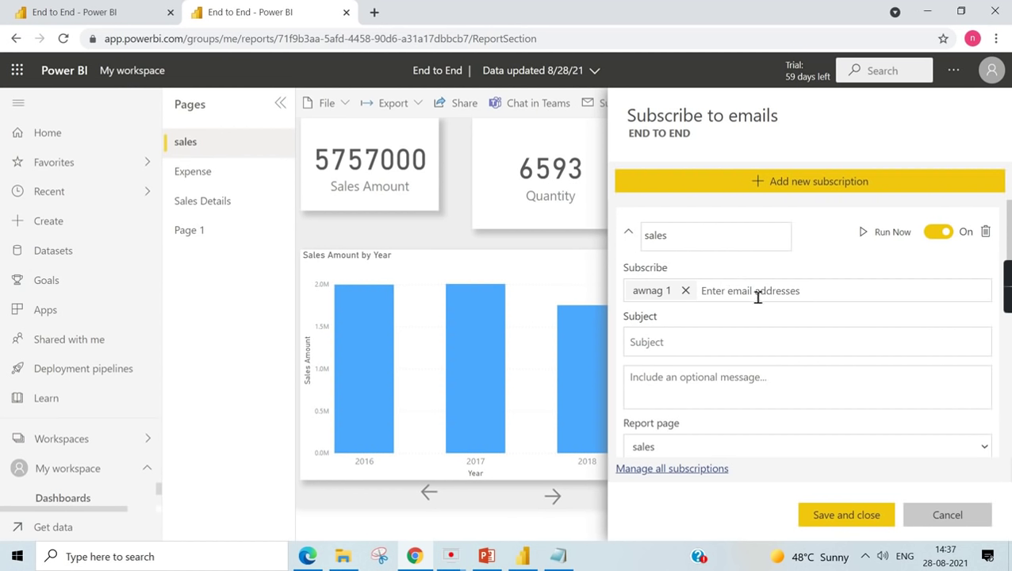
{"action": "left_click", "coordinate": [781, 298]}
{"action": "left_click", "coordinate": [694, 343]}
{"action": "type", "text": "Sales Report"}
Step: Send the Expense page weekly, excluding Sunday, and save the subscription
{"action": "scroll", "coordinate": [773, 386], "scroll_direction": "down", "scroll_amount": 1}
{"action": "left_click", "coordinate": [733, 378]}
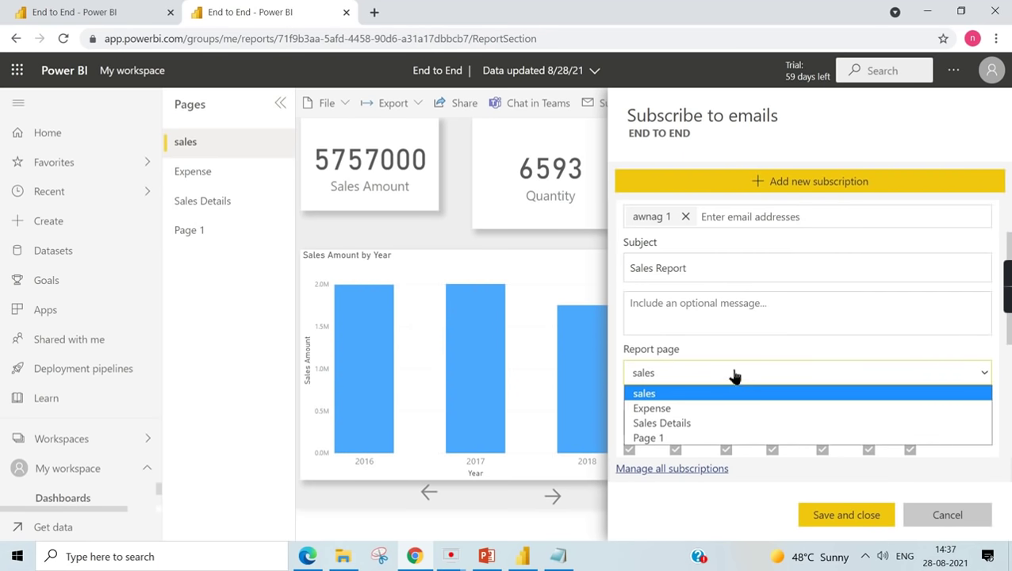
{"action": "left_click", "coordinate": [720, 409]}
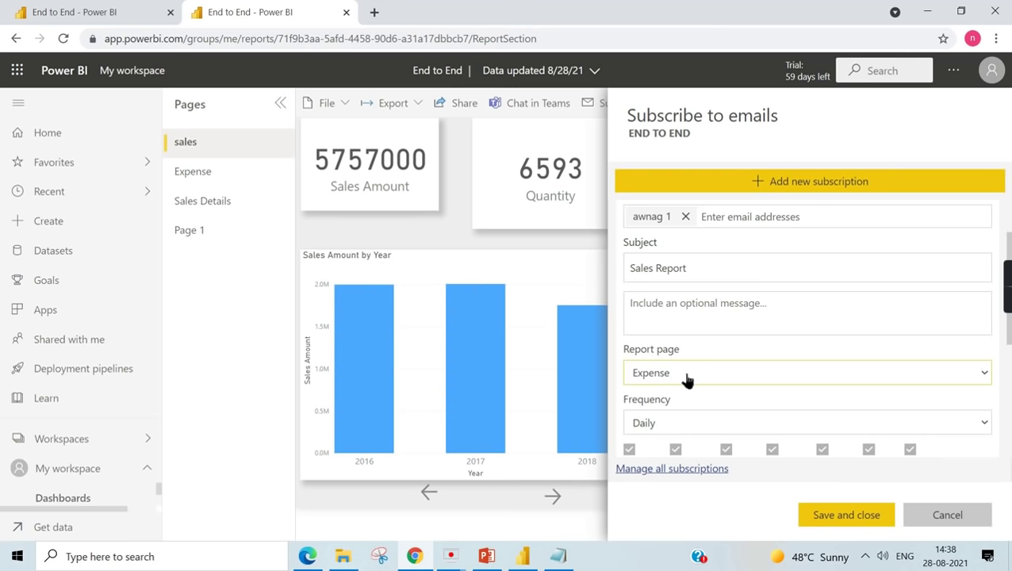
{"action": "scroll", "coordinate": [732, 414], "scroll_direction": "down", "scroll_amount": 1}
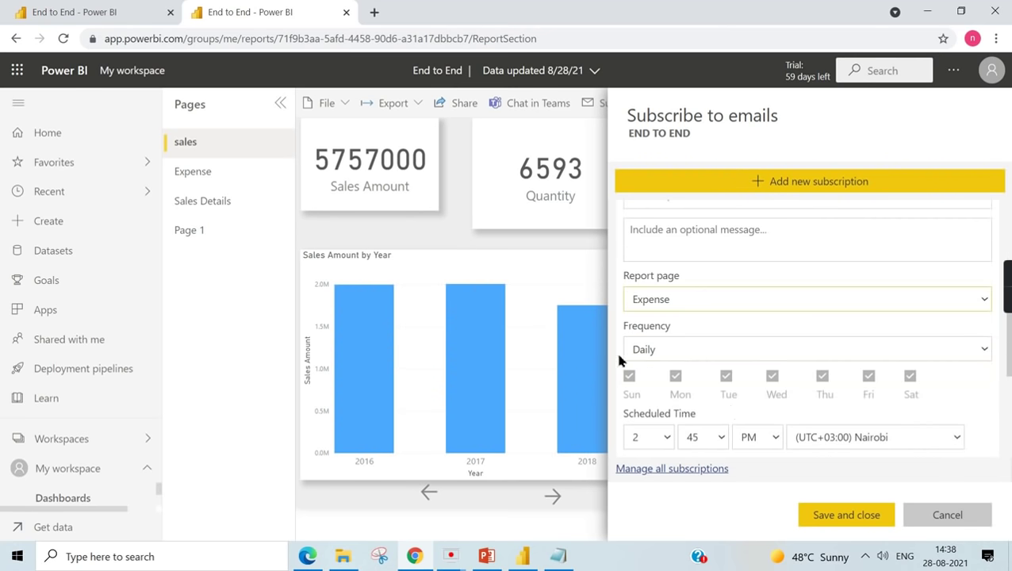
{"action": "left_click", "coordinate": [671, 351]}
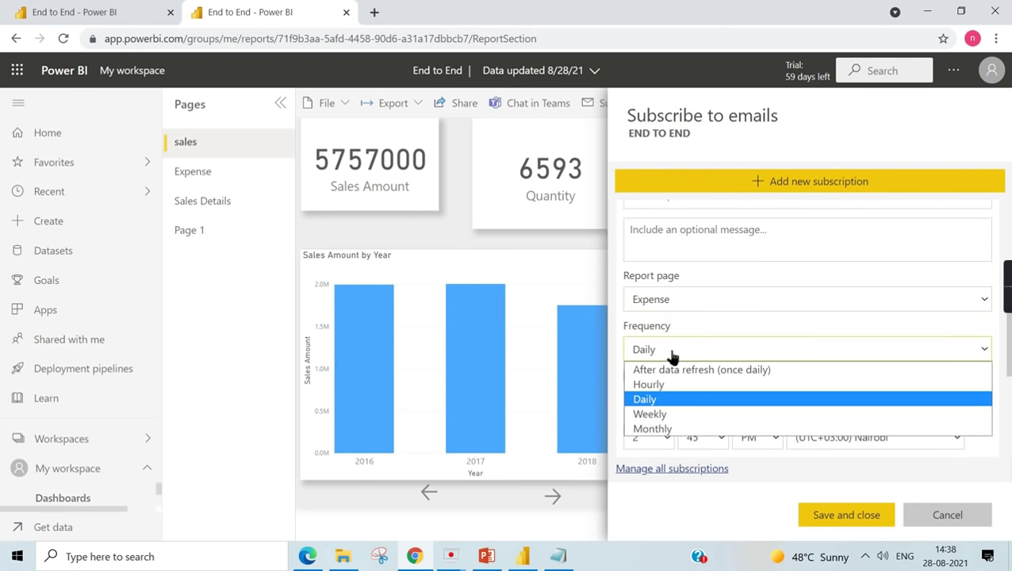
{"action": "left_click", "coordinate": [666, 414]}
{"action": "left_click", "coordinate": [632, 381]}
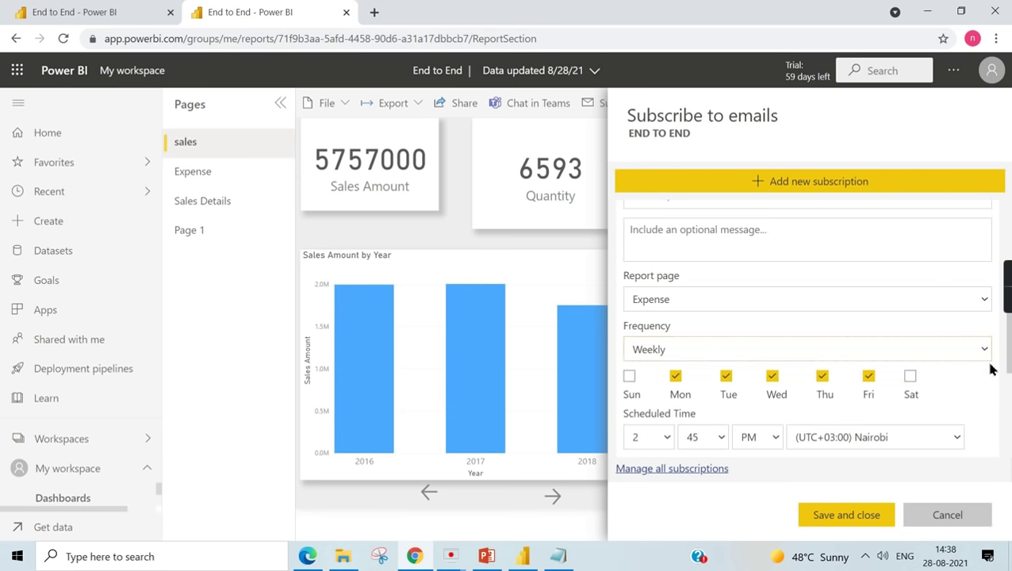
{"action": "scroll", "coordinate": [713, 390], "scroll_direction": "down", "scroll_amount": 1}
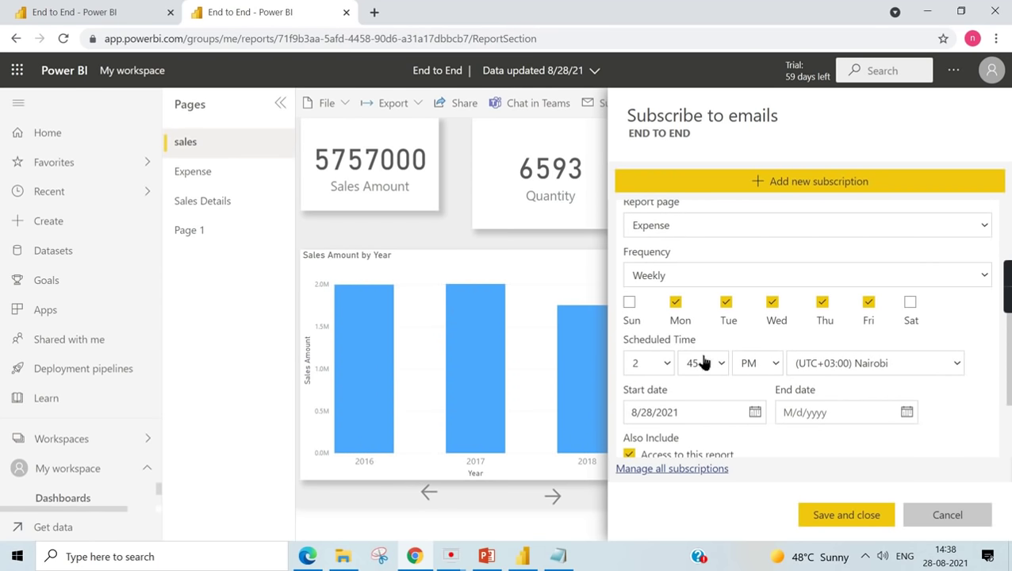
{"action": "scroll", "coordinate": [666, 381], "scroll_direction": "down", "scroll_amount": 1}
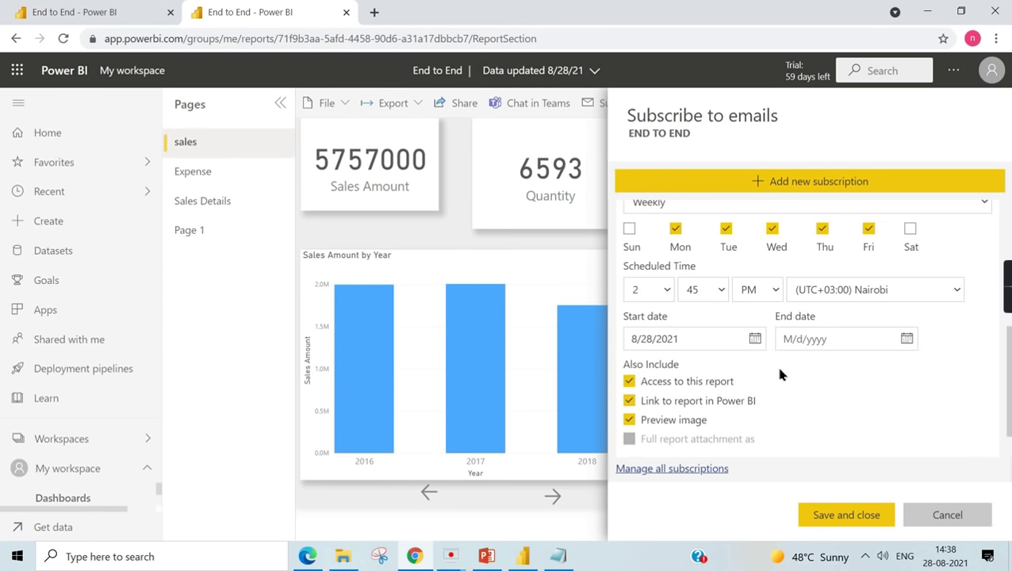
{"action": "scroll", "coordinate": [781, 373], "scroll_direction": "down", "scroll_amount": 1}
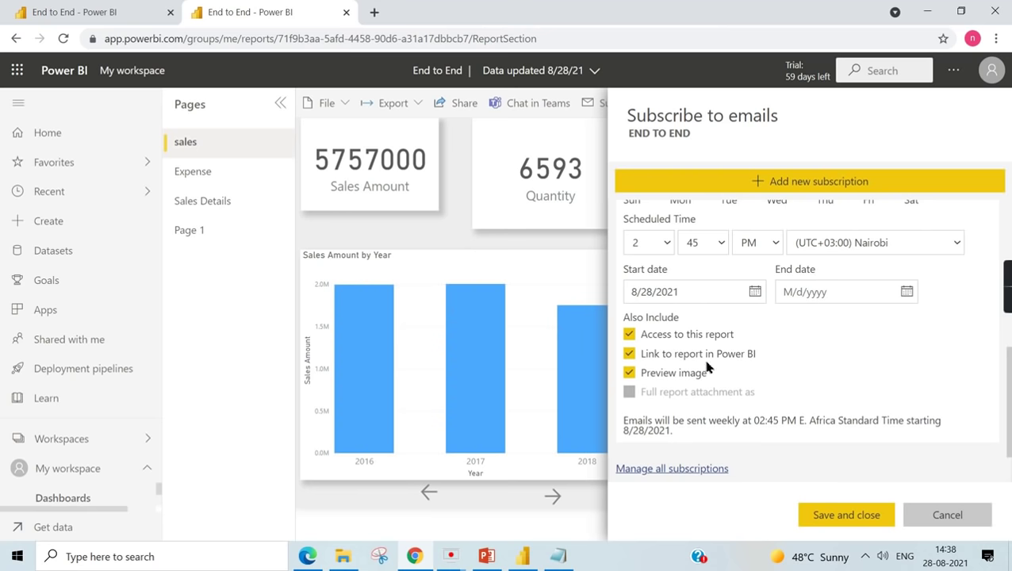
{"action": "left_click", "coordinate": [842, 517]}
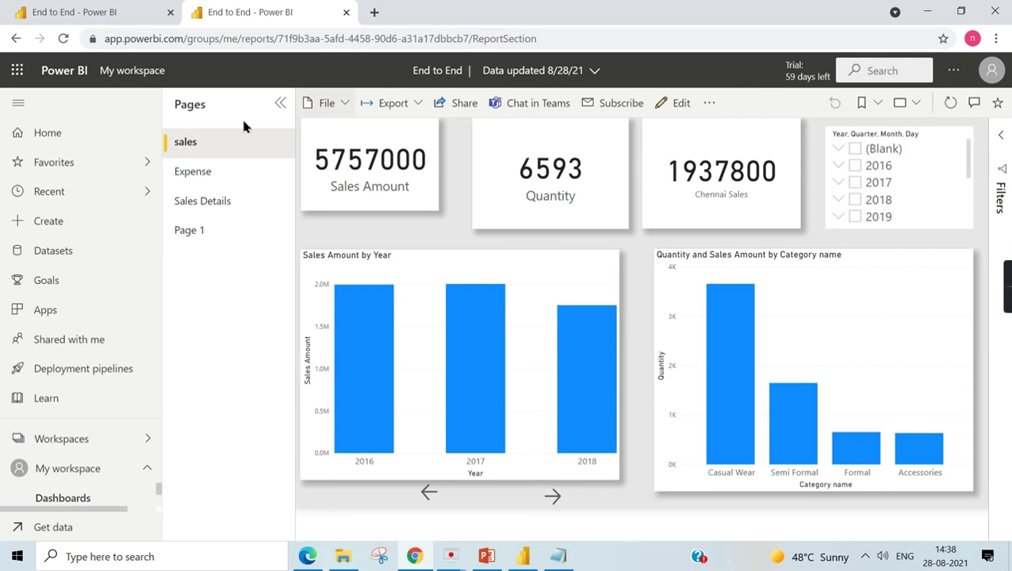
Step: Return to My workspace, then switch to Power BI Desktop and on to PowerPoint
{"action": "left_click", "coordinate": [78, 470]}
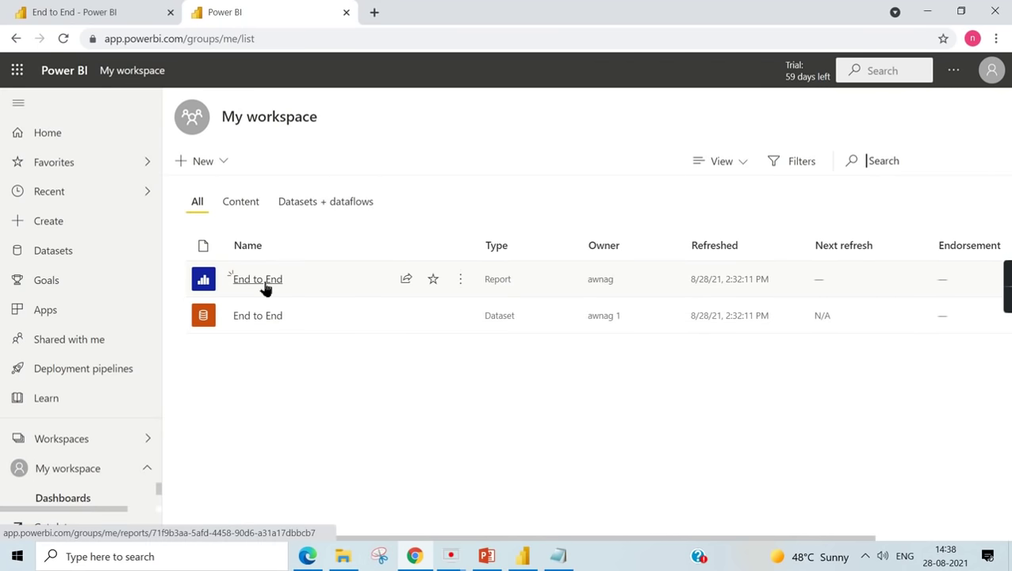
{"action": "mouse_move", "coordinate": [343, 560]}
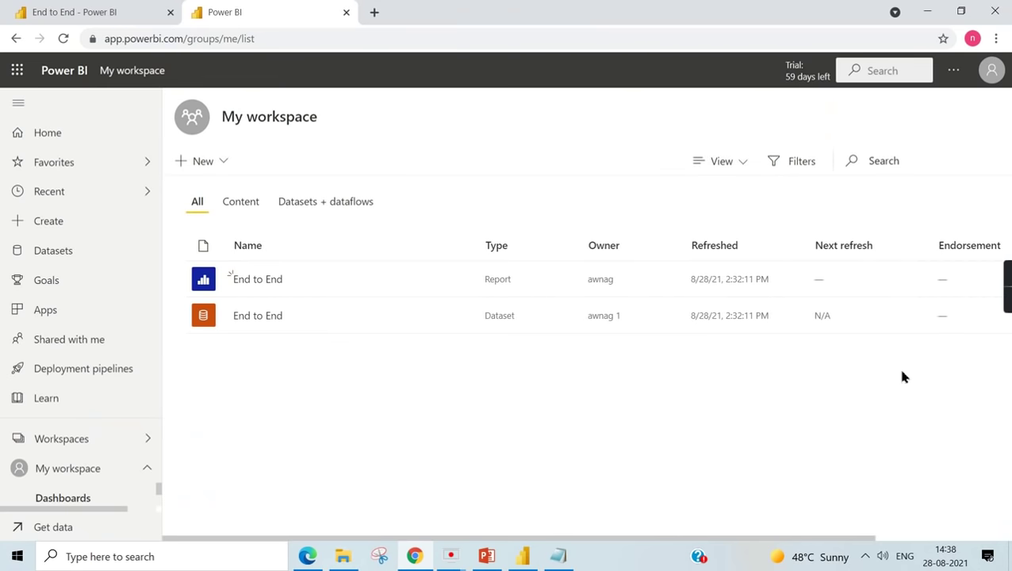
{"action": "left_click", "coordinate": [522, 556]}
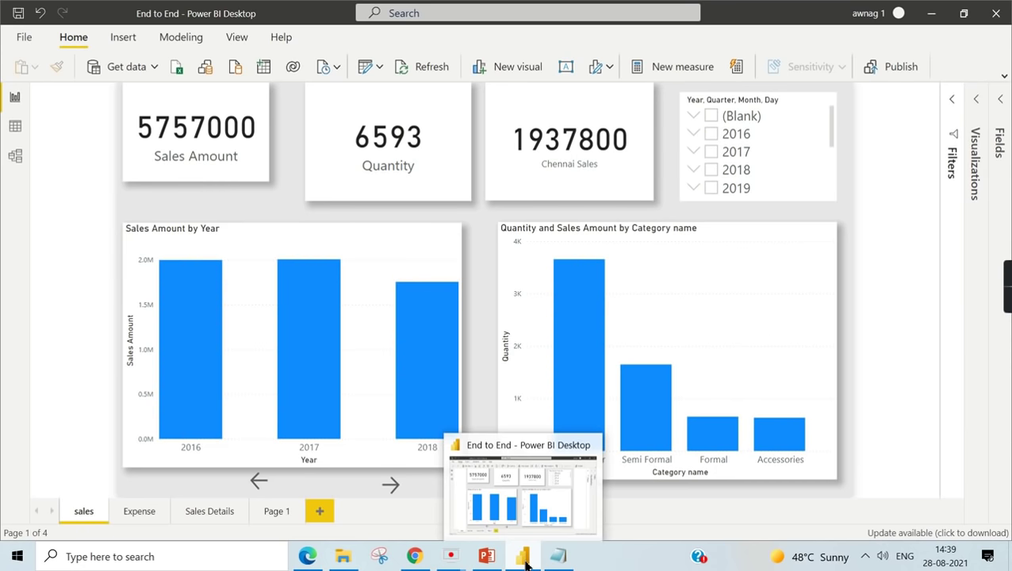
{"action": "left_click", "coordinate": [485, 556]}
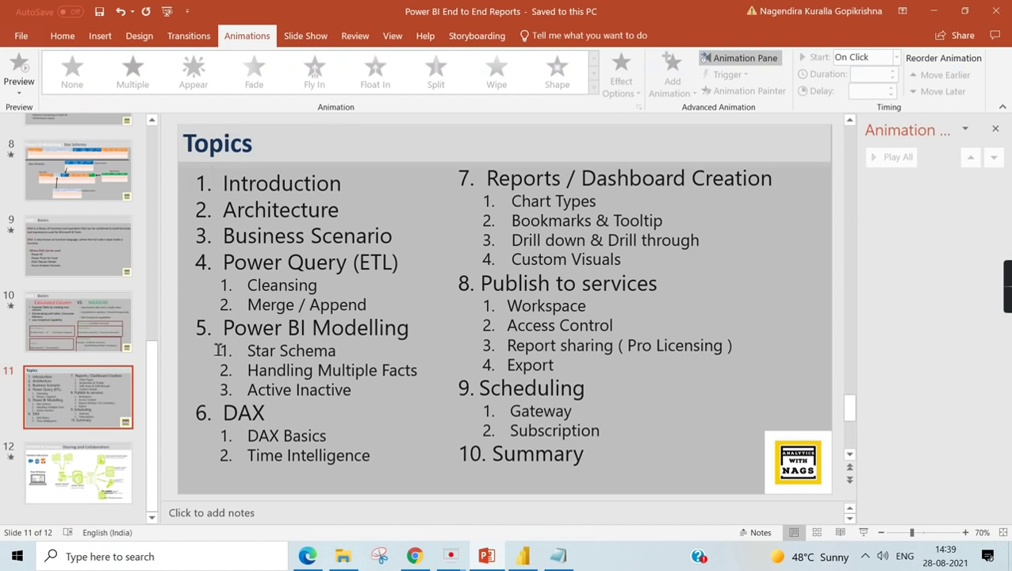
Step: Select slide 12, Sharing and Collaboration, and present it full screen
{"action": "left_click", "coordinate": [79, 476]}
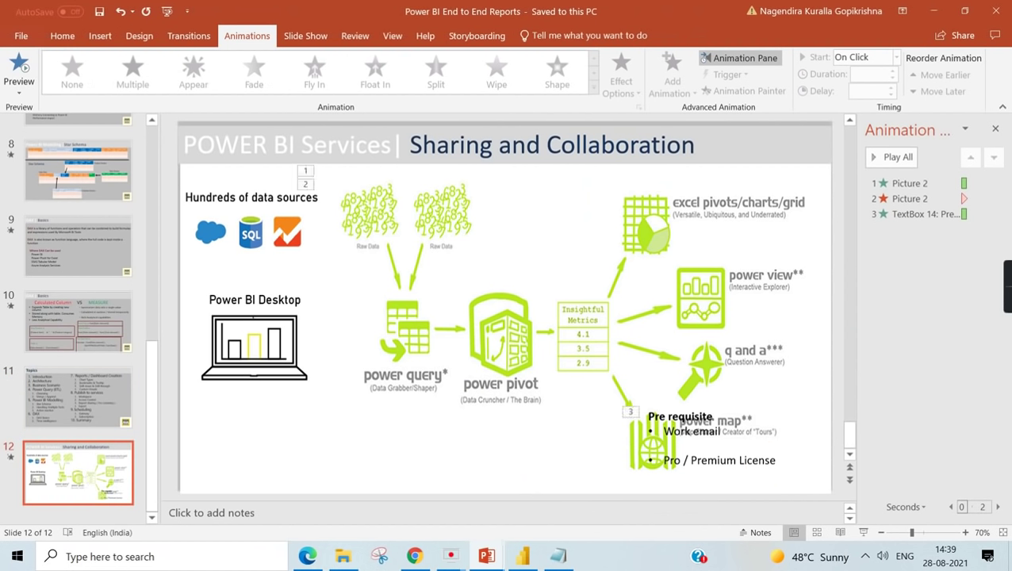
{"action": "key", "text": "shift+F5"}
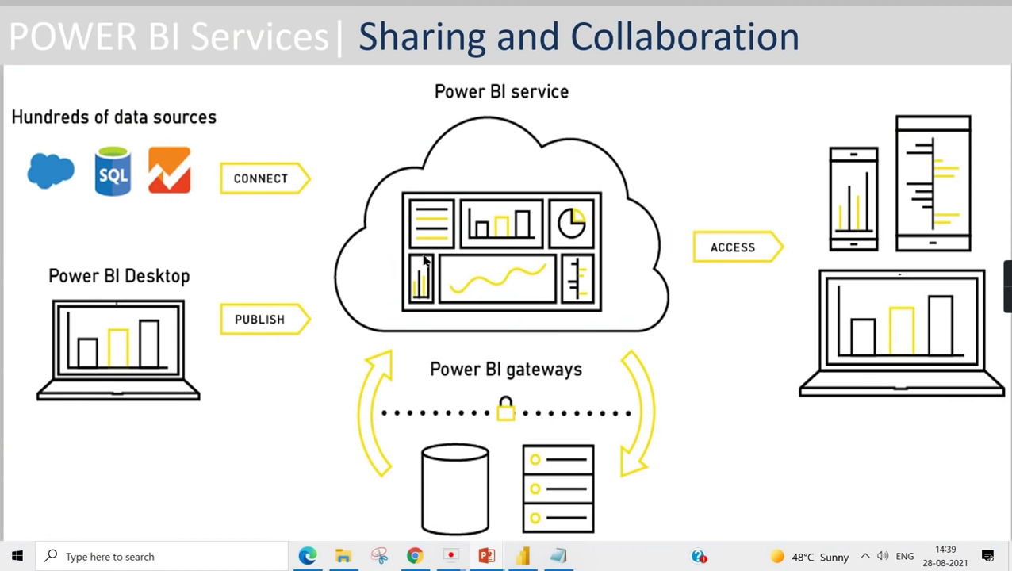
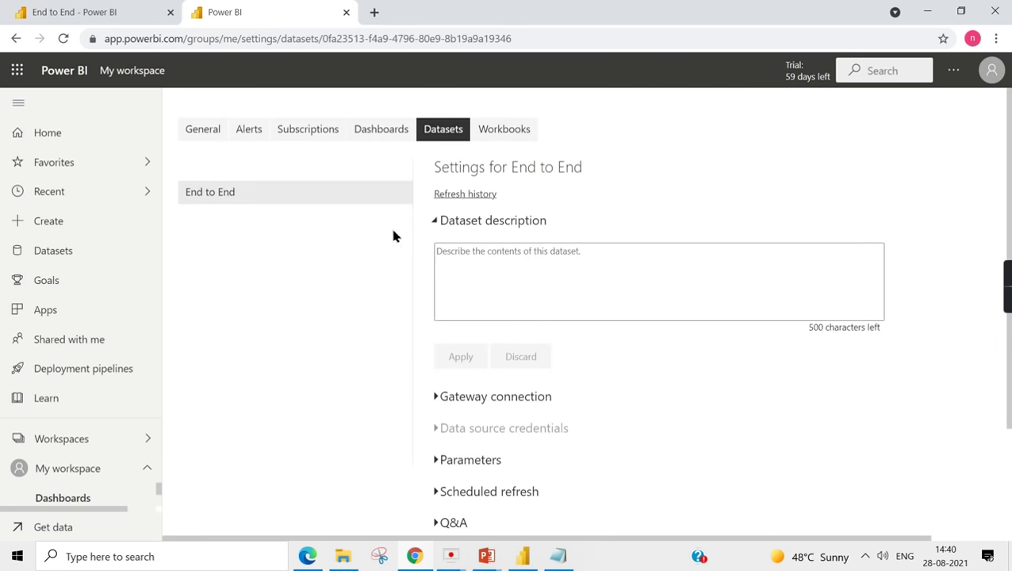
Step: Expand the dataset's Gateway connection section, which shows no gateways installed
{"action": "scroll", "coordinate": [694, 296], "scroll_direction": "down", "scroll_amount": 1}
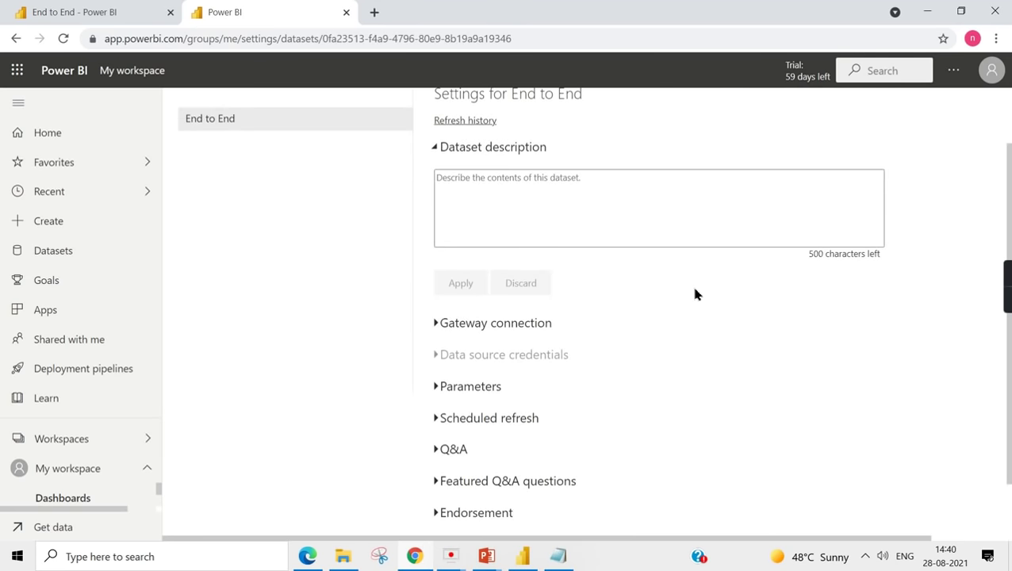
{"action": "left_click", "coordinate": [444, 324]}
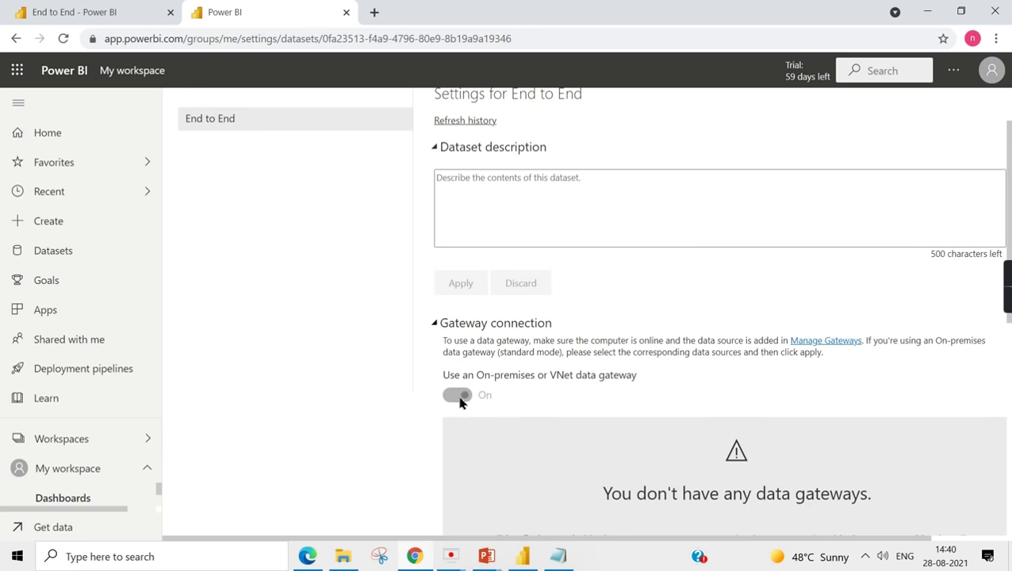
{"action": "scroll", "coordinate": [579, 369], "scroll_direction": "down", "scroll_amount": 2}
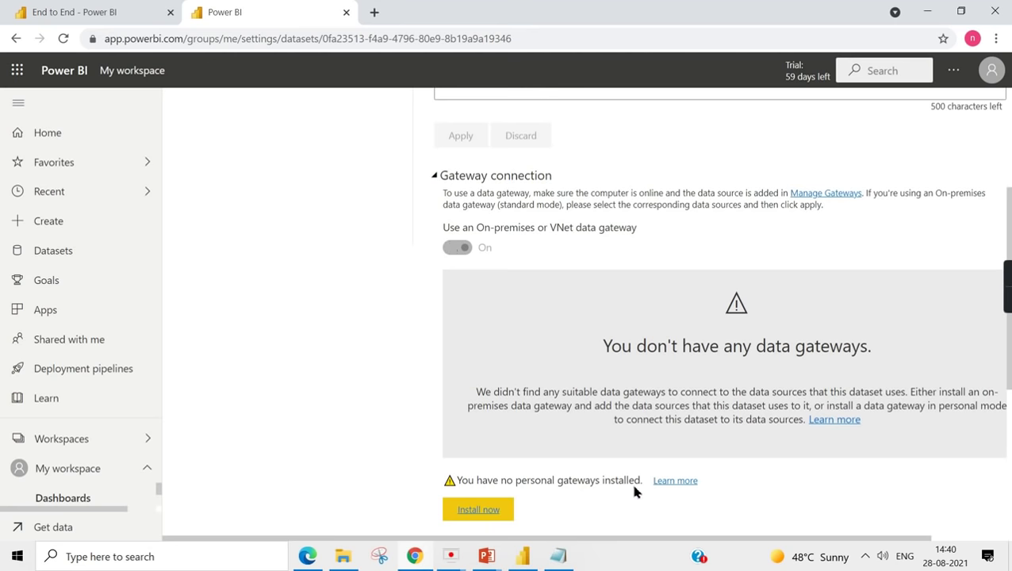
Step: Search Windows for 'gate' and launch On-premises data gateway (personal mode)
{"action": "left_click", "coordinate": [141, 555]}
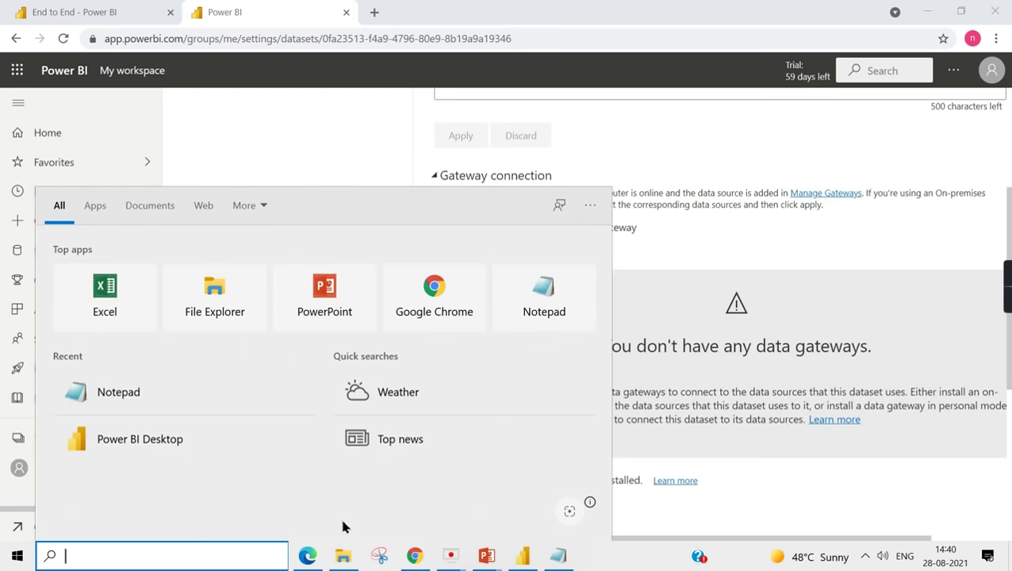
{"action": "type", "text": "gate"}
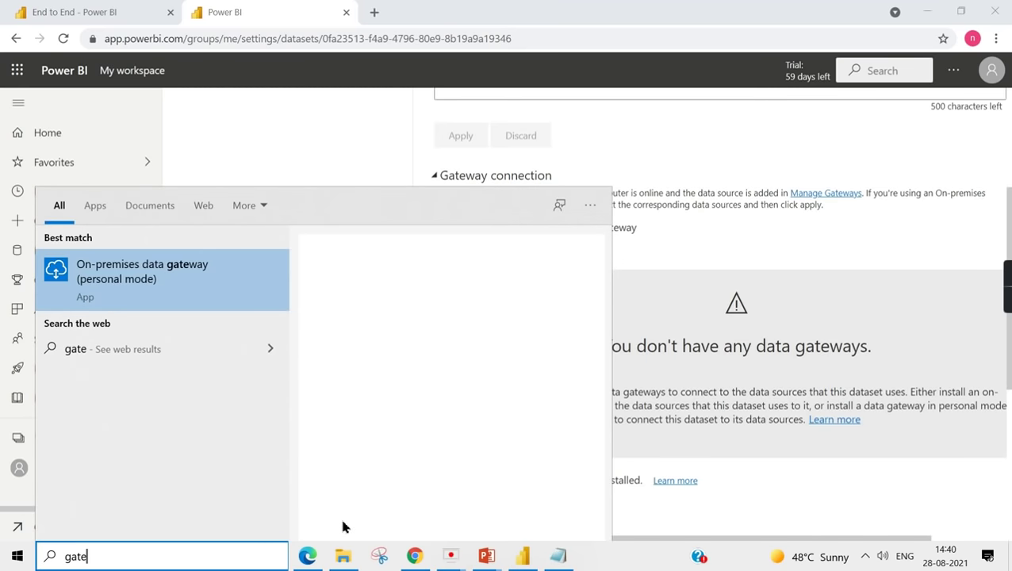
{"action": "left_click", "coordinate": [116, 283]}
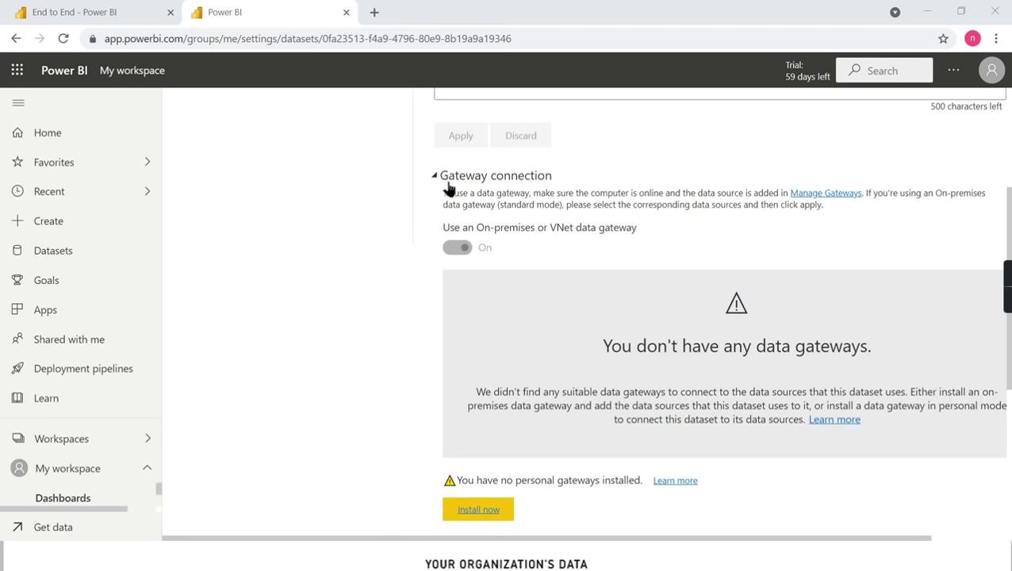
Step: Return to the dataset settings page, re-maximize the browser and zoom the page out
{"action": "scroll", "coordinate": [468, 230], "scroll_direction": "up", "scroll_amount": 3}
{"action": "left_click", "coordinate": [218, 198]}
{"action": "left_click", "coordinate": [960, 11]}
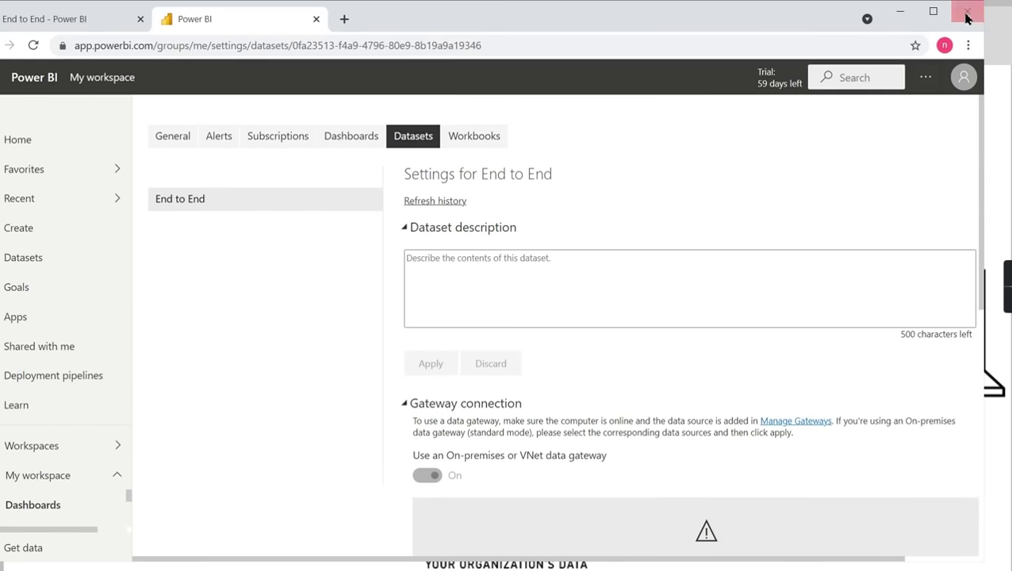
{"action": "left_click", "coordinate": [931, 11]}
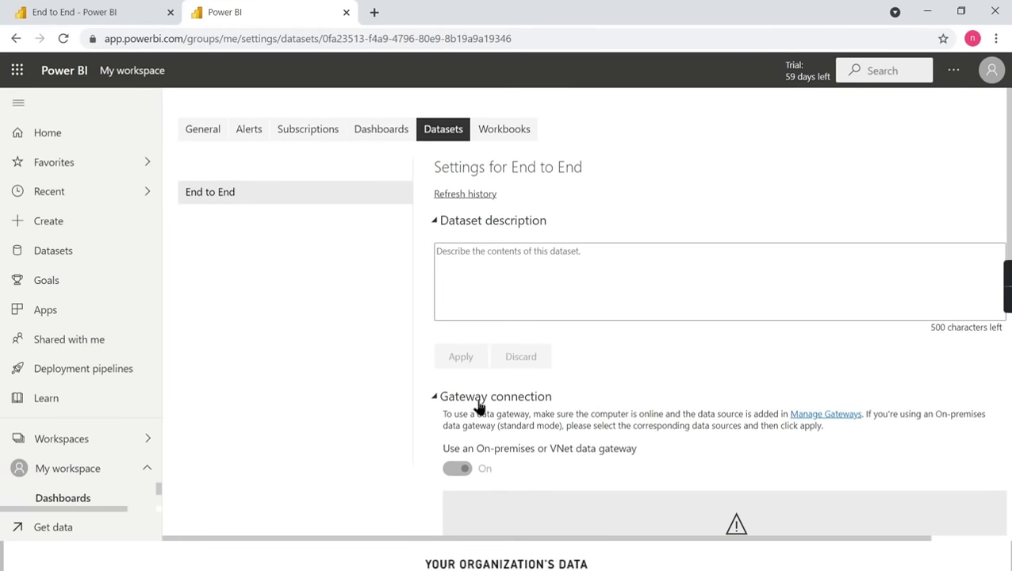
{"action": "key", "text": "ctrl+minus"}
{"action": "key", "text": "ctrl+minus"}
{"action": "scroll", "coordinate": [531, 385], "scroll_direction": "down", "scroll_amount": 3}
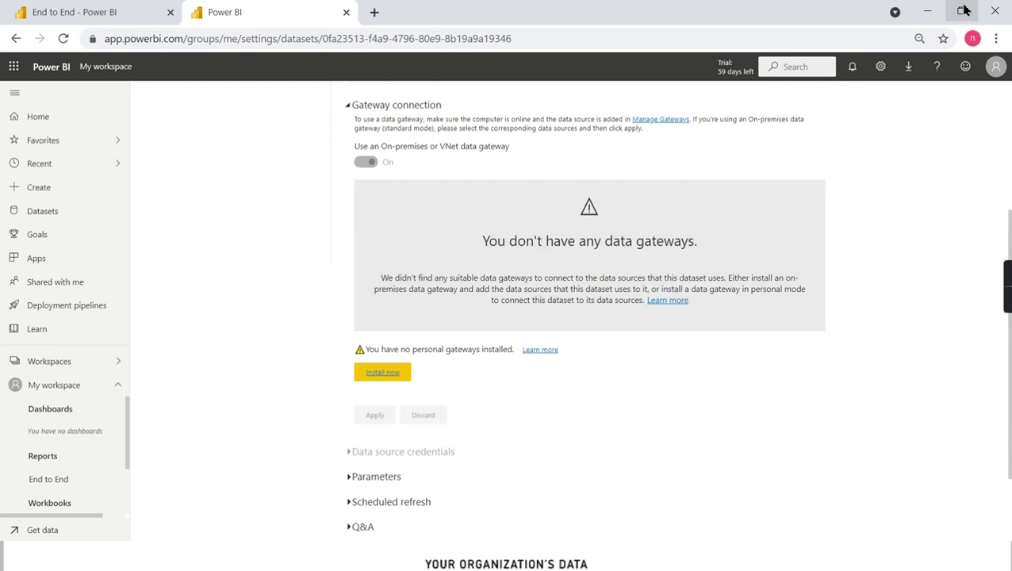
Step: Minimize the browser, end the running slide show and bring the gateway window forward
{"action": "left_click", "coordinate": [929, 13]}
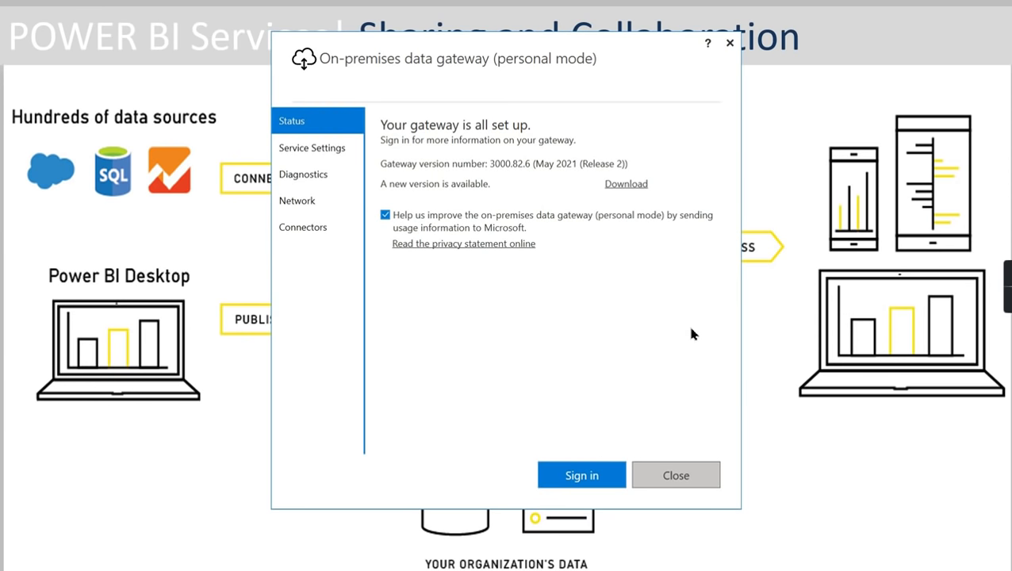
{"action": "left_click", "coordinate": [780, 319]}
{"action": "key", "text": "Escape"}
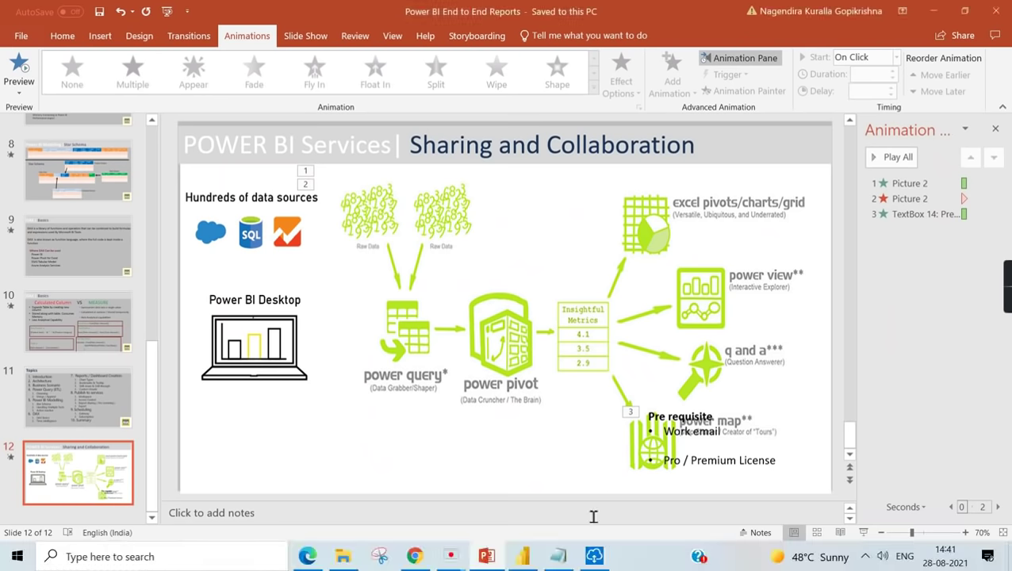
{"action": "left_click", "coordinate": [594, 557]}
Step: Copy the work account email address from the notes file
{"action": "mouse_move", "coordinate": [560, 563]}
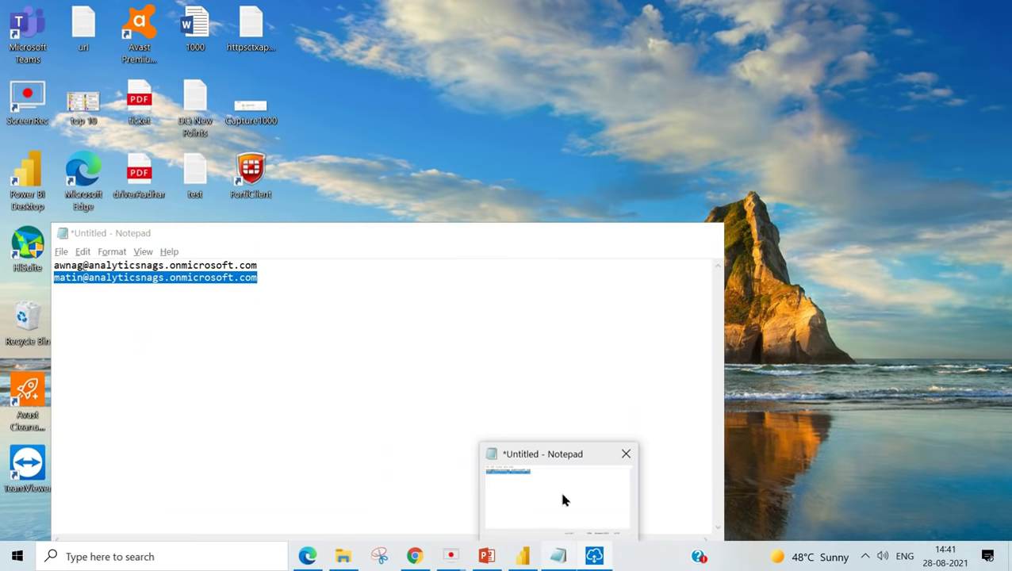
{"action": "left_click", "coordinate": [562, 496]}
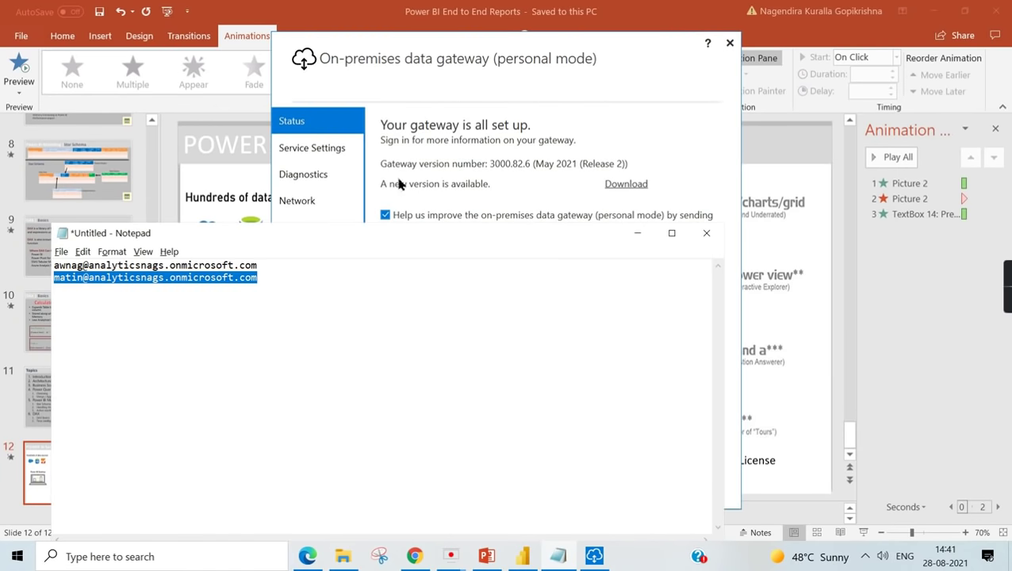
{"action": "left_click", "coordinate": [291, 276]}
{"action": "left_click", "coordinate": [277, 268]}
{"action": "key", "text": "shift+Home"}
{"action": "key", "text": "ctrl+c"}
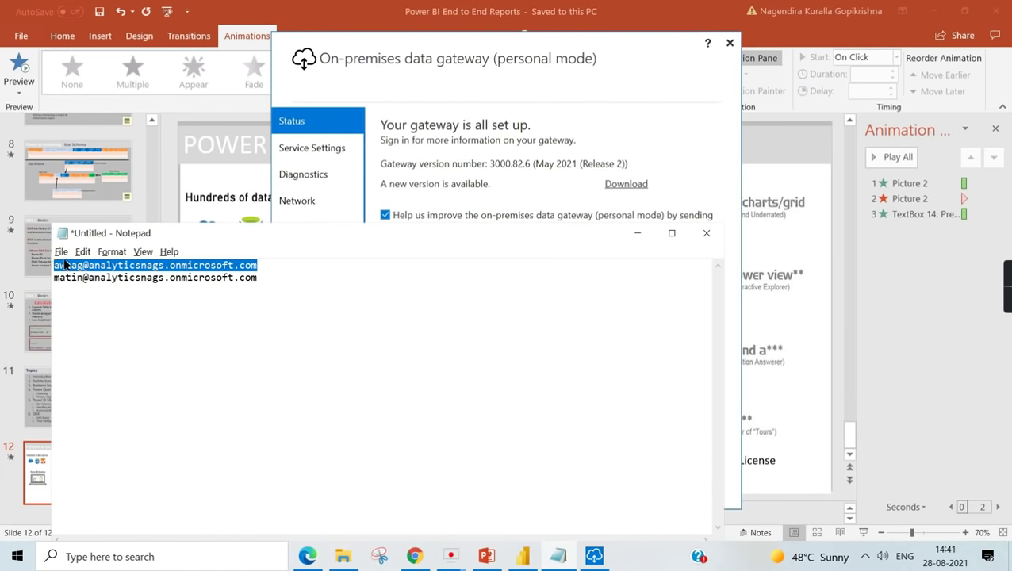
{"action": "left_click", "coordinate": [416, 70]}
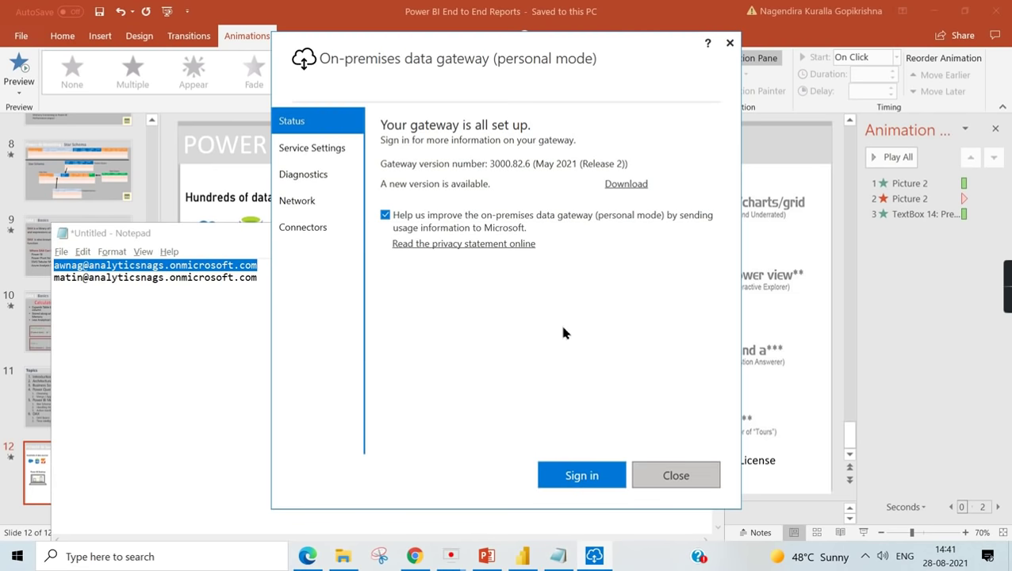
Step: Sign the gateway in with the copied work account email and its password, then return to Power BI
{"action": "left_click", "coordinate": [564, 482]}
{"action": "left_click", "coordinate": [399, 170]}
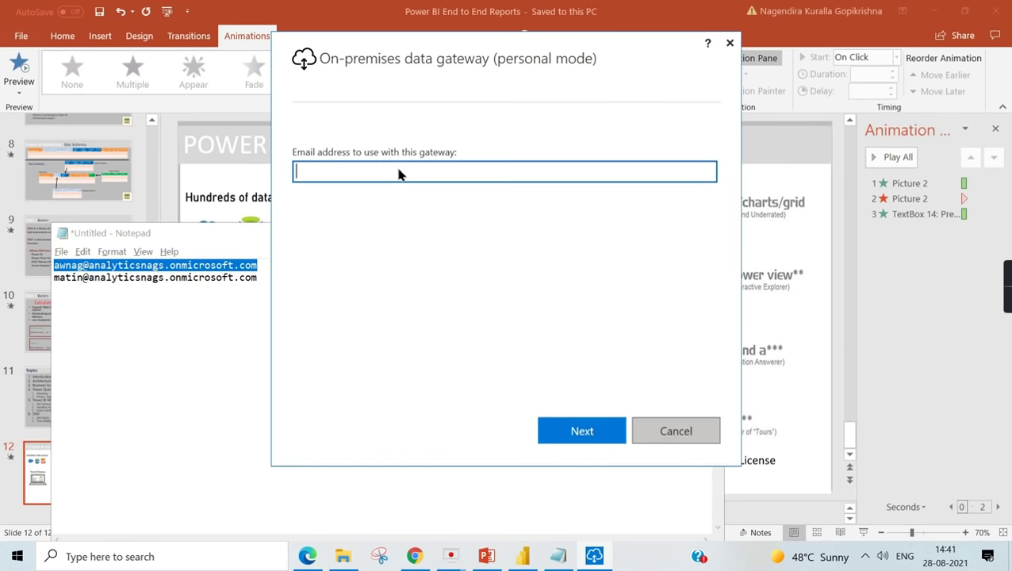
{"action": "key", "text": "ctrl+v"}
{"action": "left_click", "coordinate": [595, 436]}
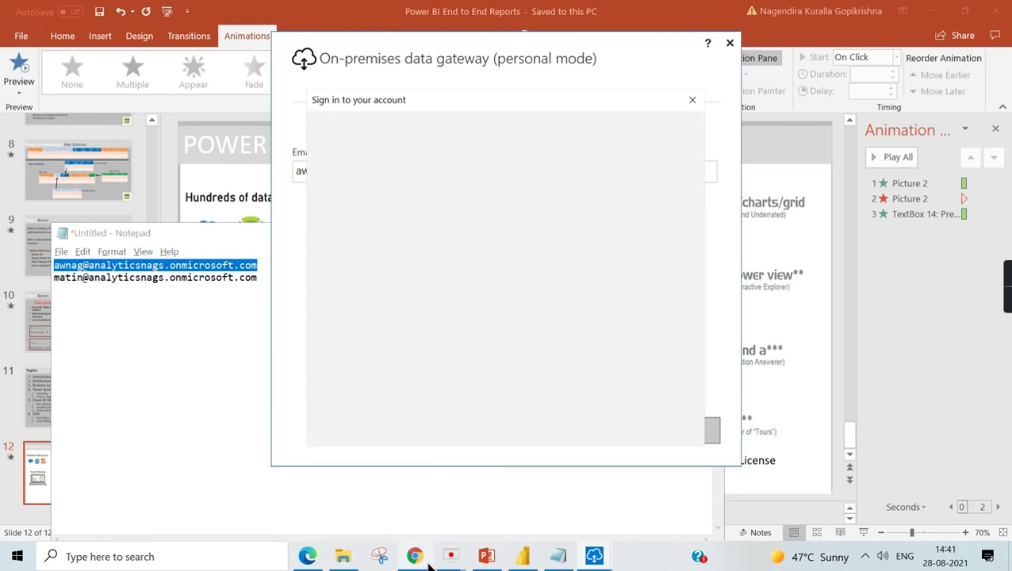
{"action": "scroll", "coordinate": [594, 316], "scroll_direction": "down", "scroll_amount": 3}
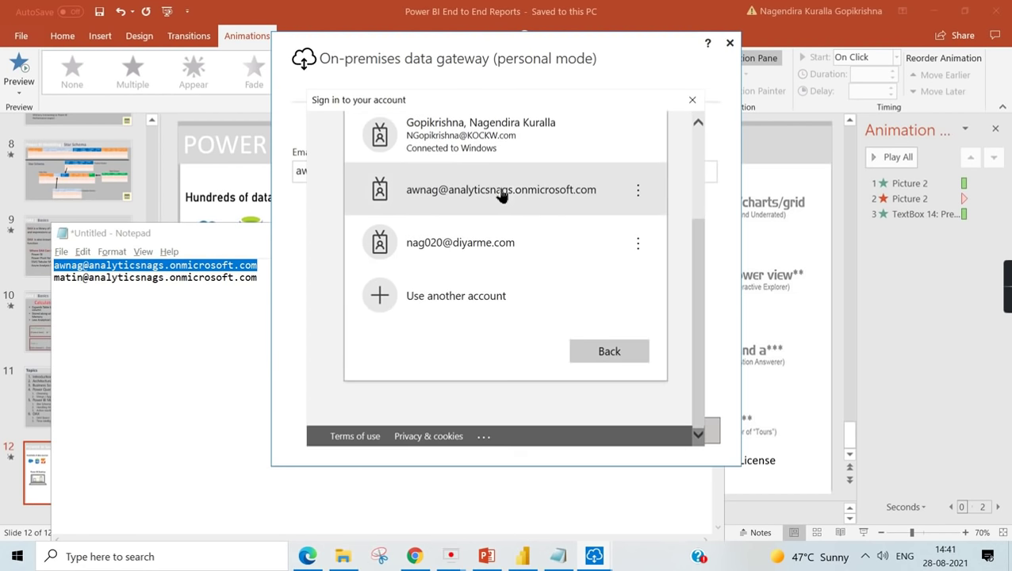
{"action": "left_click", "coordinate": [407, 206]}
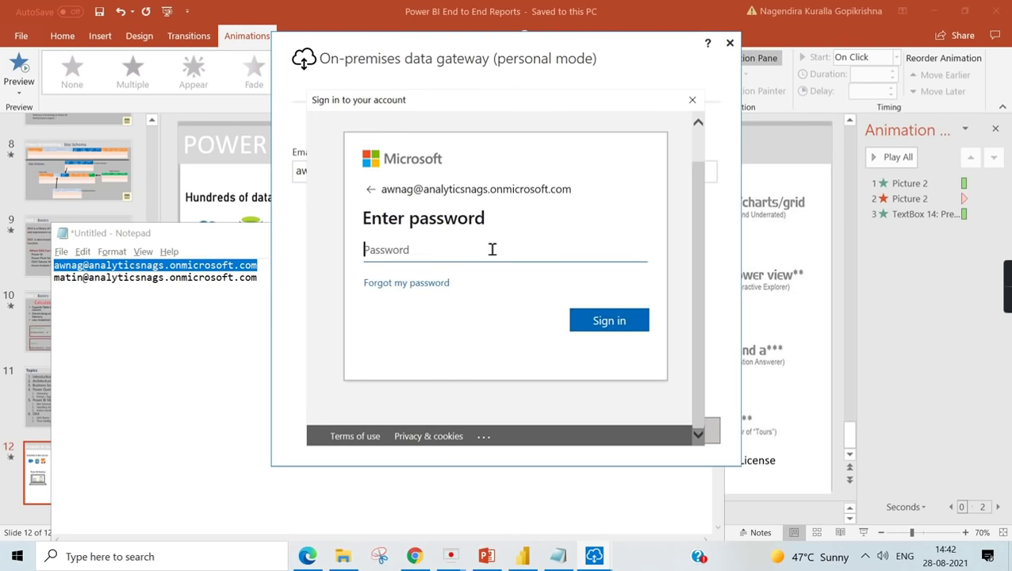
{"action": "type", "text": "••••••"}
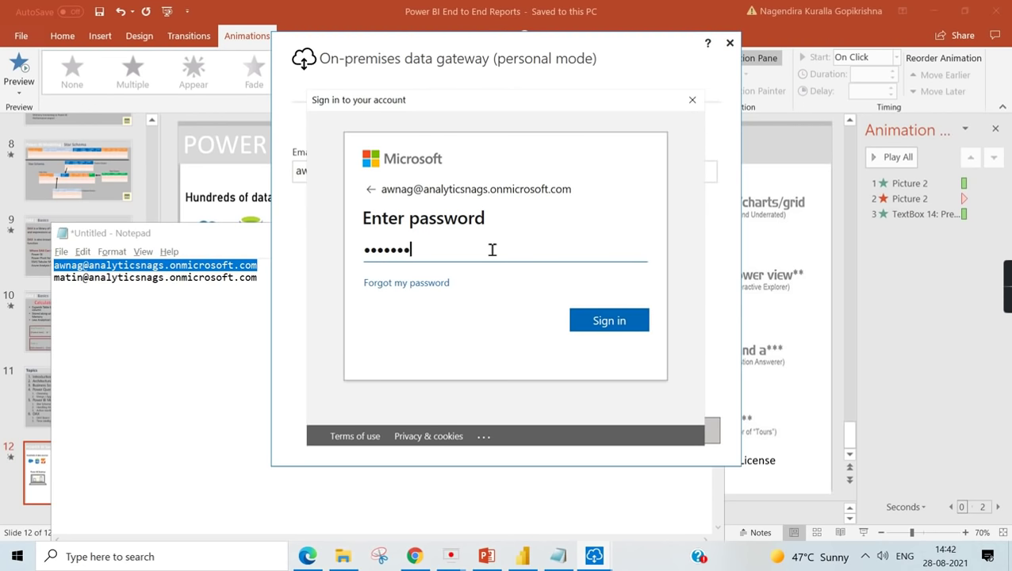
{"action": "left_click", "coordinate": [622, 322]}
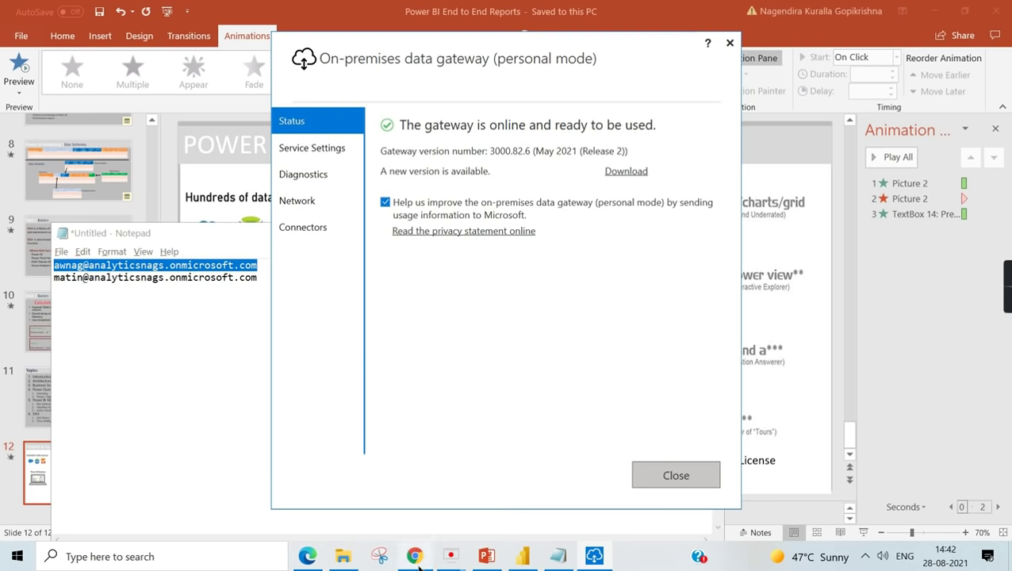
{"action": "mouse_move", "coordinate": [416, 558]}
{"action": "left_click", "coordinate": [467, 529]}
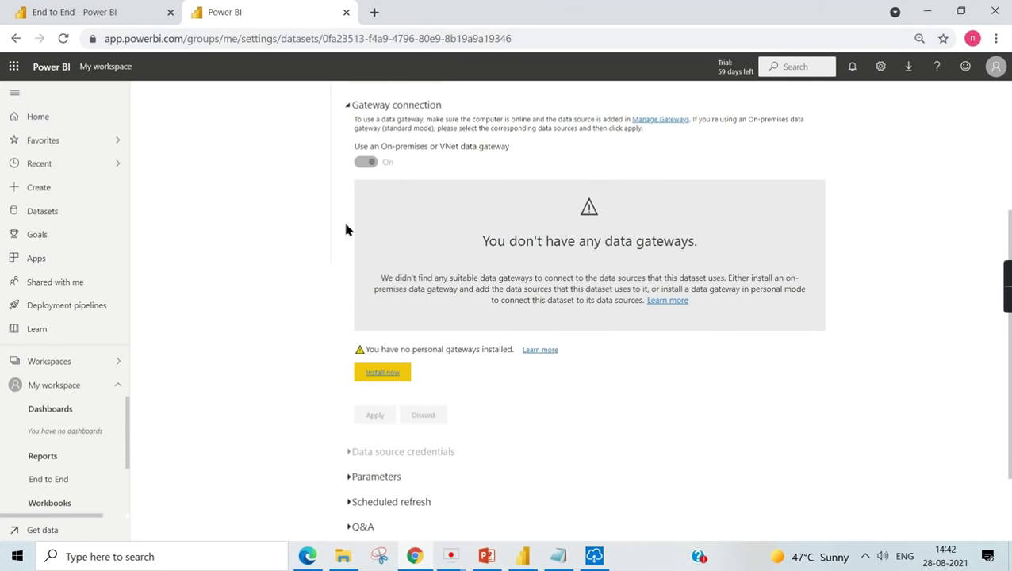
Step: Open End to End dataset settings from My workspace and edit the Naga Garments Sample.xlsx credentials
{"action": "scroll", "coordinate": [346, 230], "scroll_direction": "up", "scroll_amount": 3}
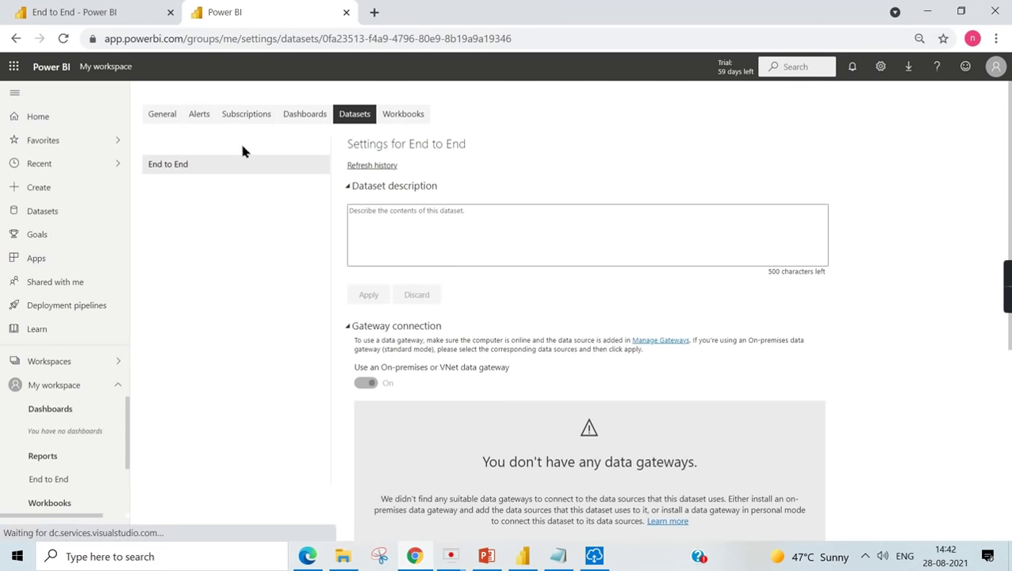
{"action": "left_click", "coordinate": [66, 386]}
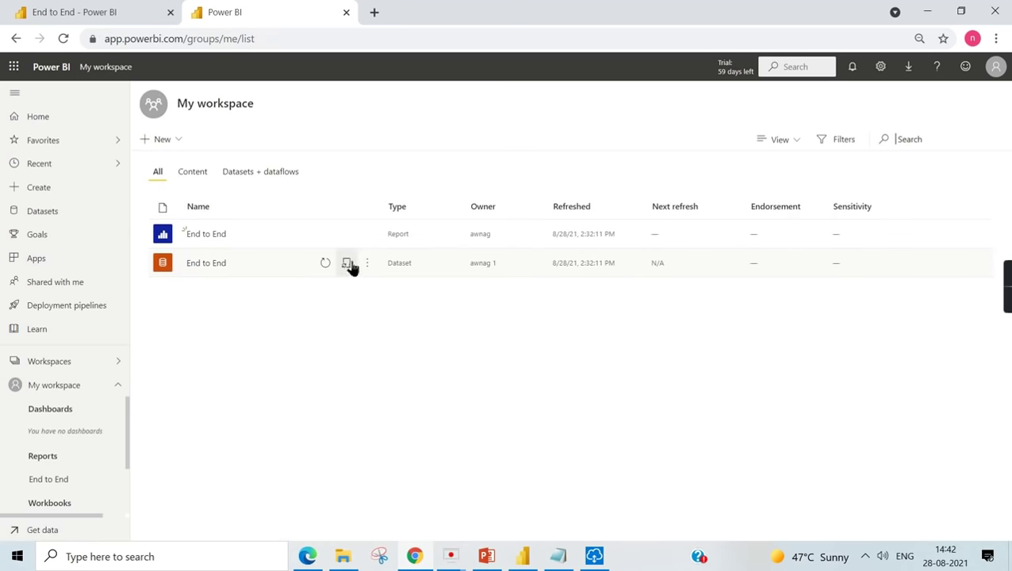
{"action": "left_click", "coordinate": [368, 264]}
{"action": "left_click", "coordinate": [398, 439]}
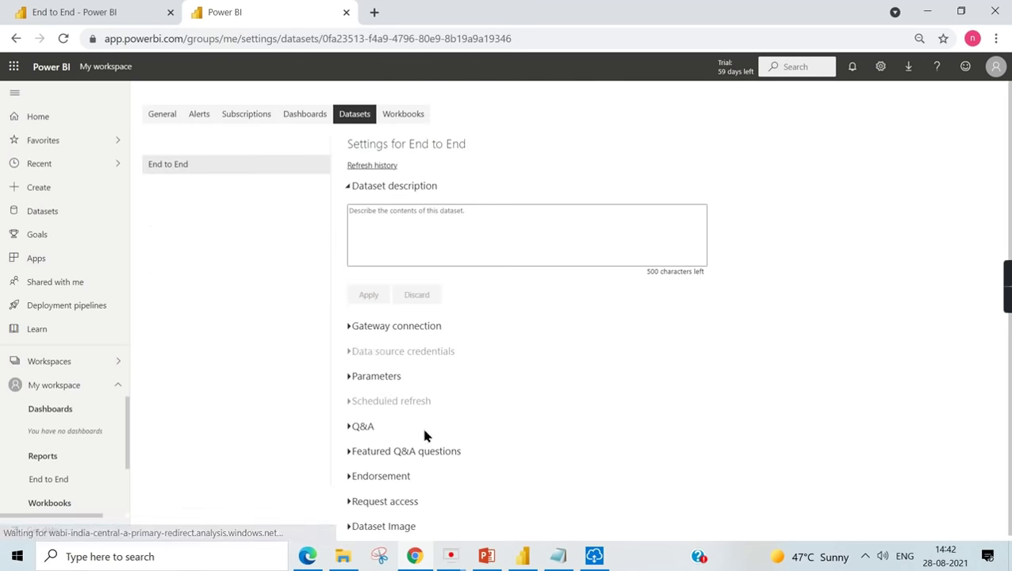
{"action": "left_click", "coordinate": [349, 342]}
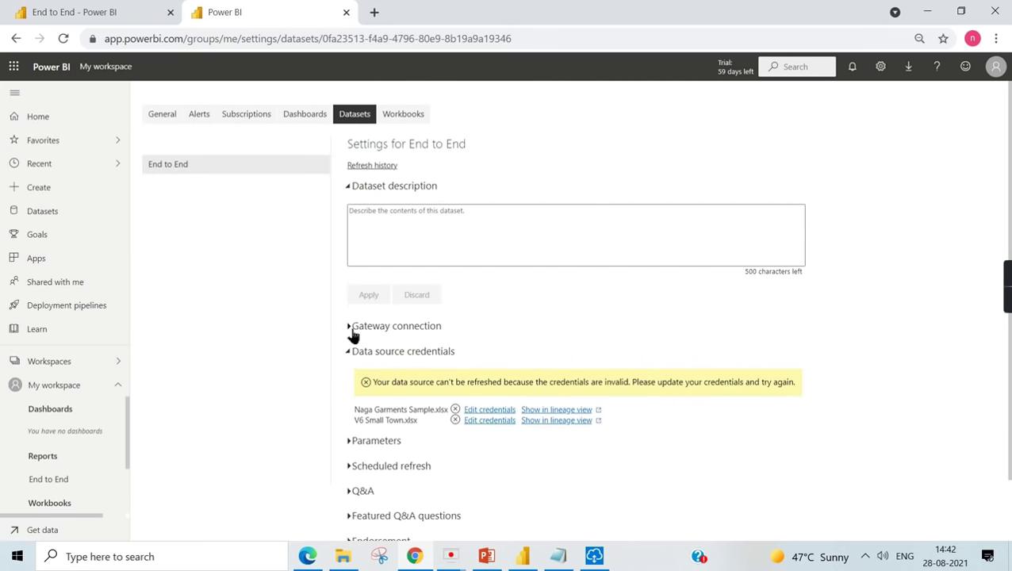
{"action": "left_click", "coordinate": [353, 332]}
{"action": "scroll", "coordinate": [570, 379], "scroll_direction": "down", "scroll_amount": 1}
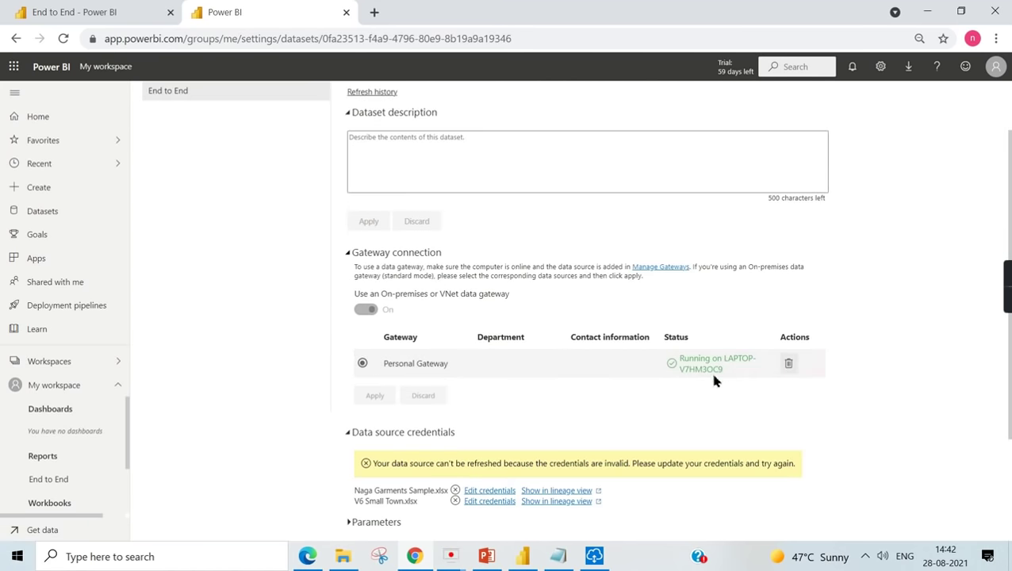
{"action": "scroll", "coordinate": [698, 369], "scroll_direction": "down", "scroll_amount": 1}
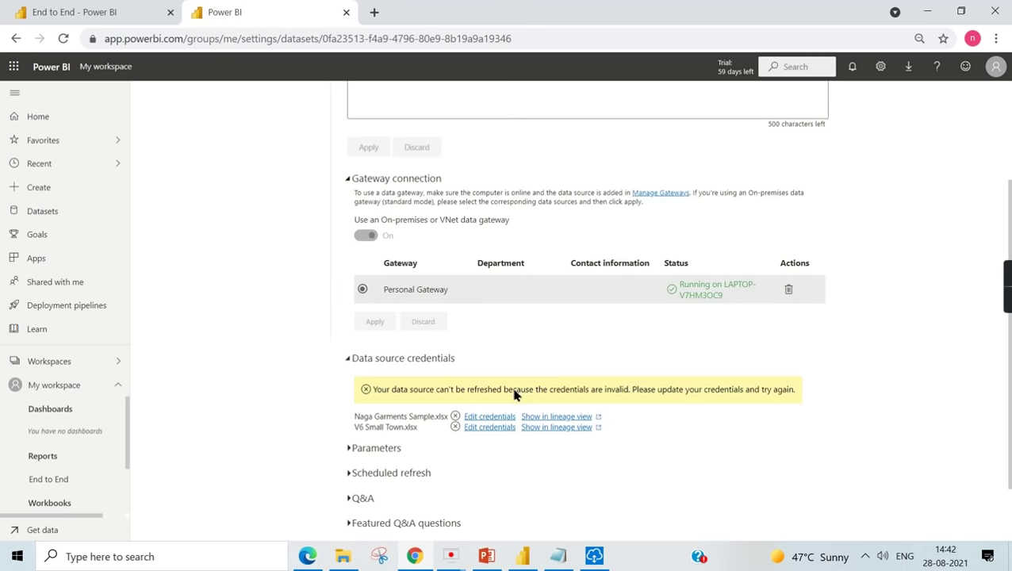
{"action": "scroll", "coordinate": [513, 394], "scroll_direction": "down", "scroll_amount": 1}
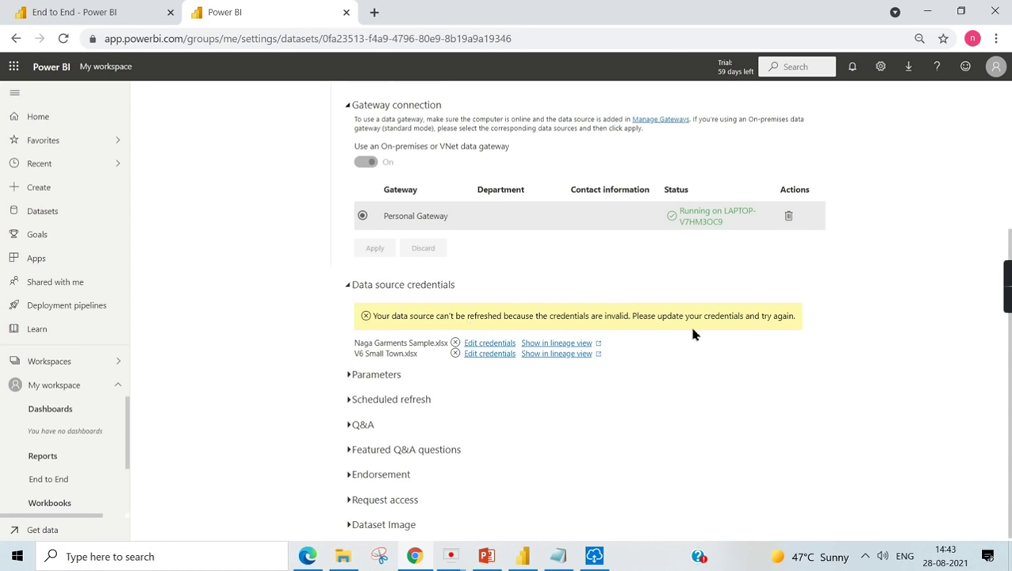
{"action": "left_click", "coordinate": [476, 350]}
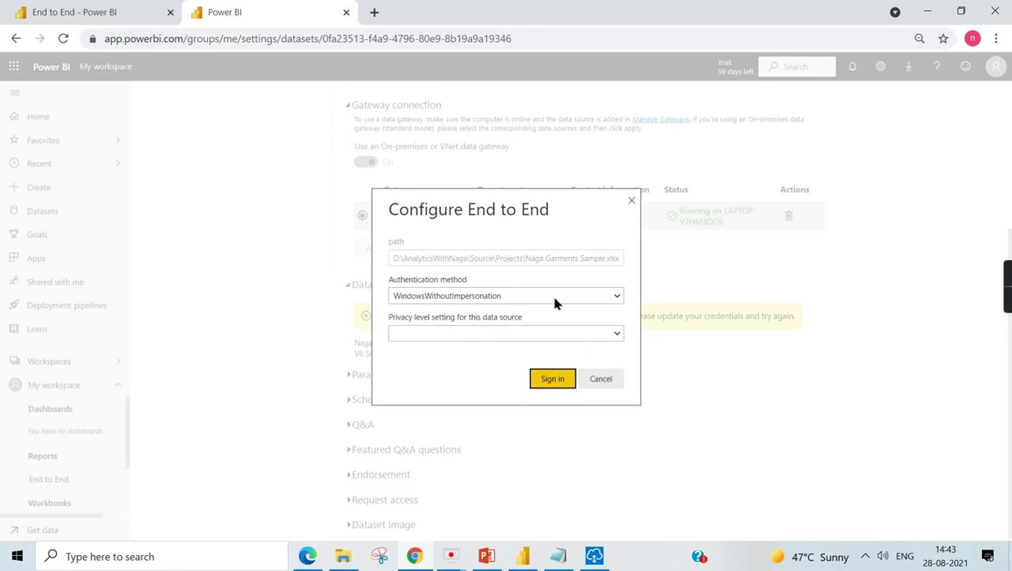
Step: Sign in Naga Garments Sample.xlsx with privacy level None
{"action": "left_click", "coordinate": [617, 336]}
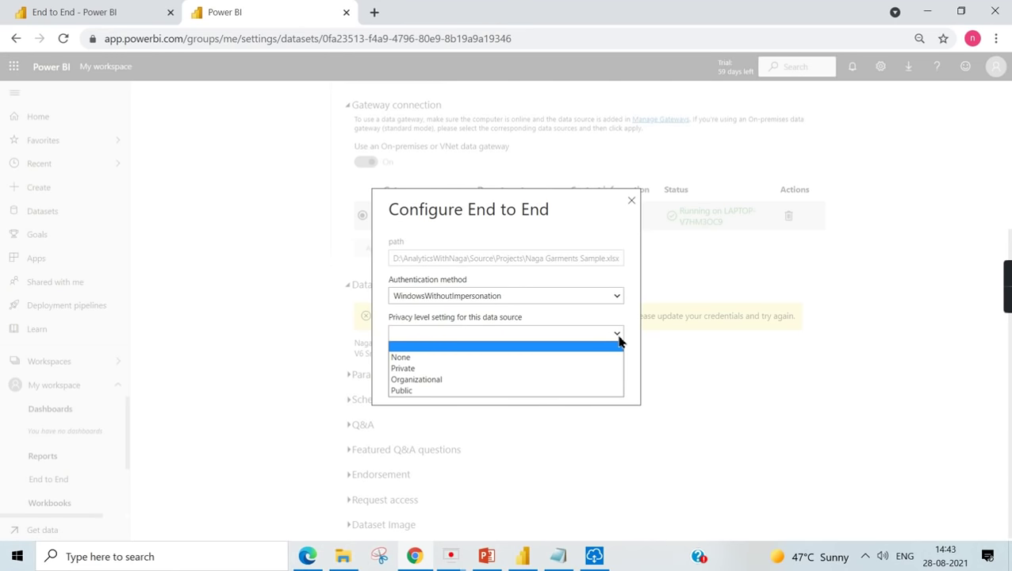
{"action": "left_click", "coordinate": [432, 357]}
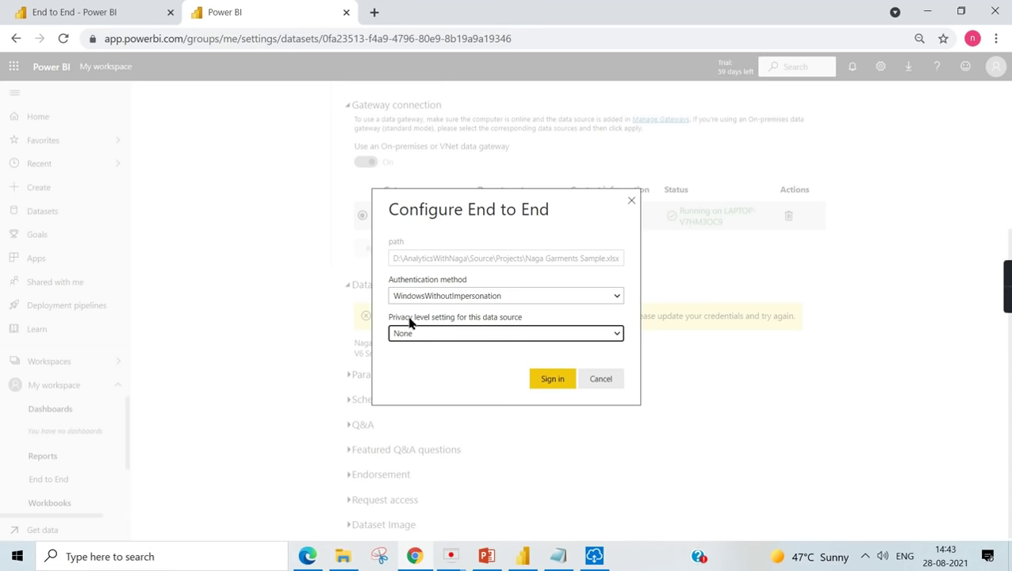
{"action": "left_click", "coordinate": [553, 379]}
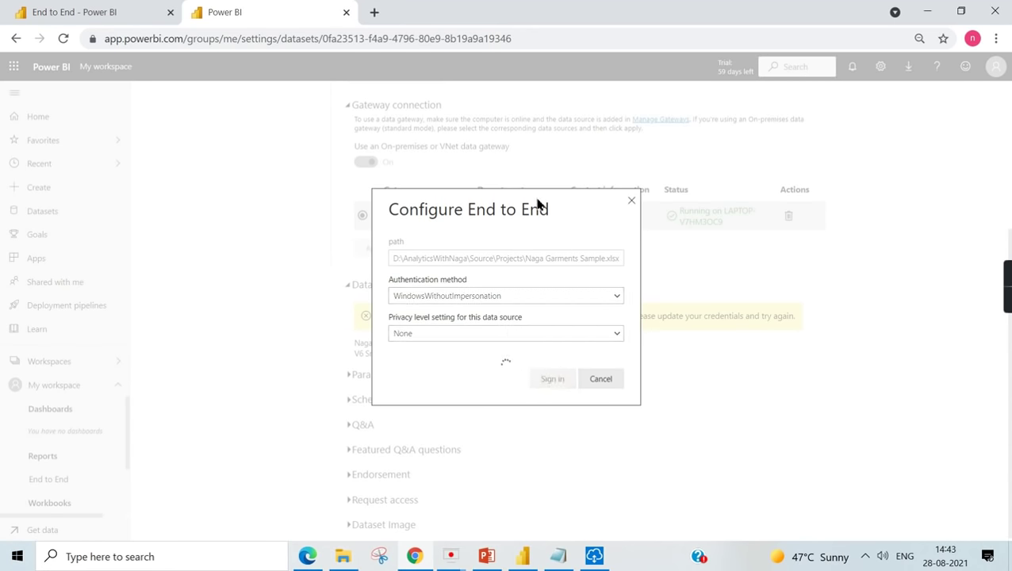
{"action": "left_click_drag", "start_coordinate": [539, 208], "coordinate": [582, 136]}
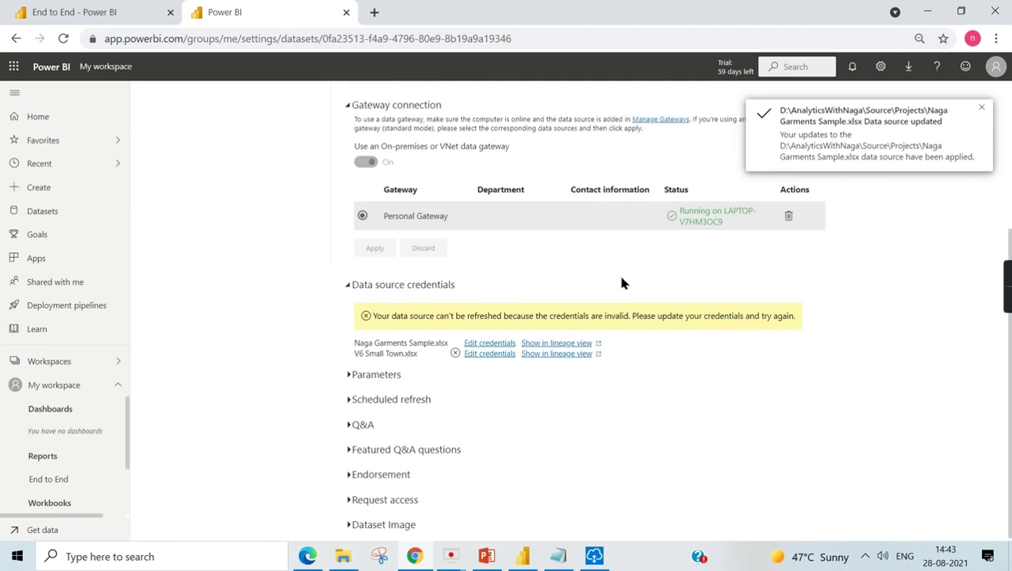
{"action": "left_click", "coordinate": [980, 110]}
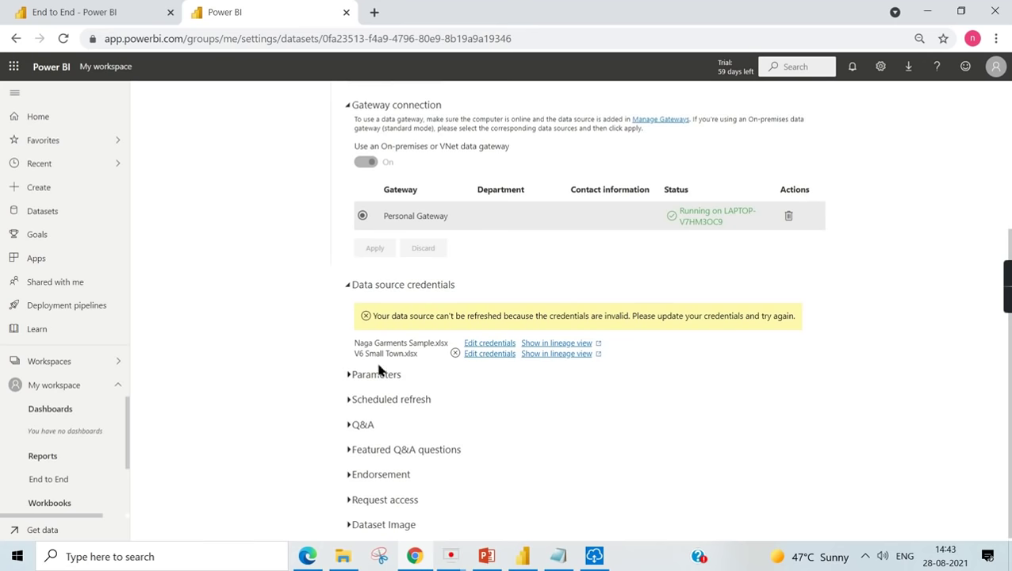
Step: Sign in V6 Small Town.xlsx with WindowsWithoutImpersonation and privacy level None
{"action": "left_click", "coordinate": [498, 354]}
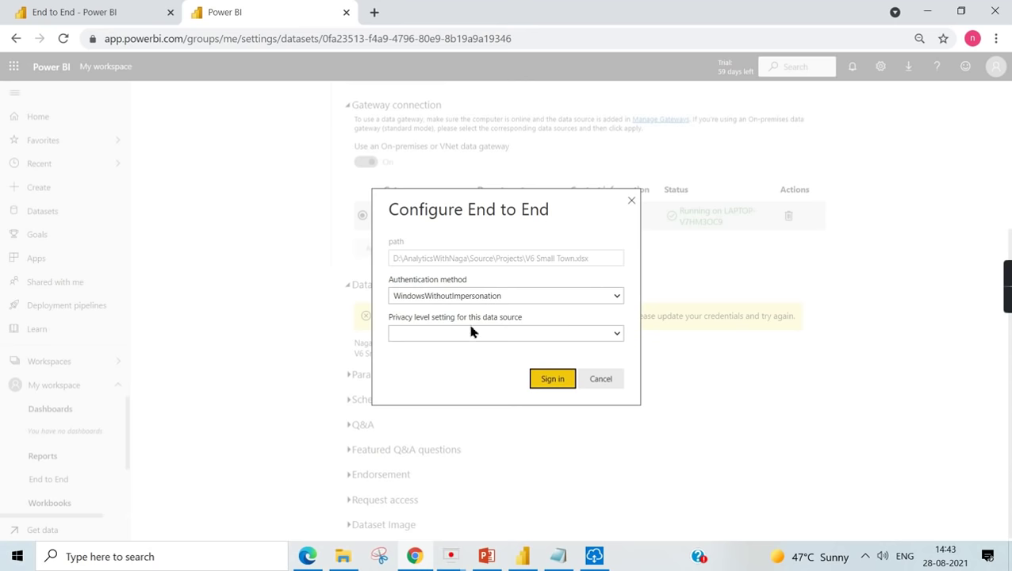
{"action": "left_click", "coordinate": [467, 333]}
{"action": "left_click", "coordinate": [430, 355]}
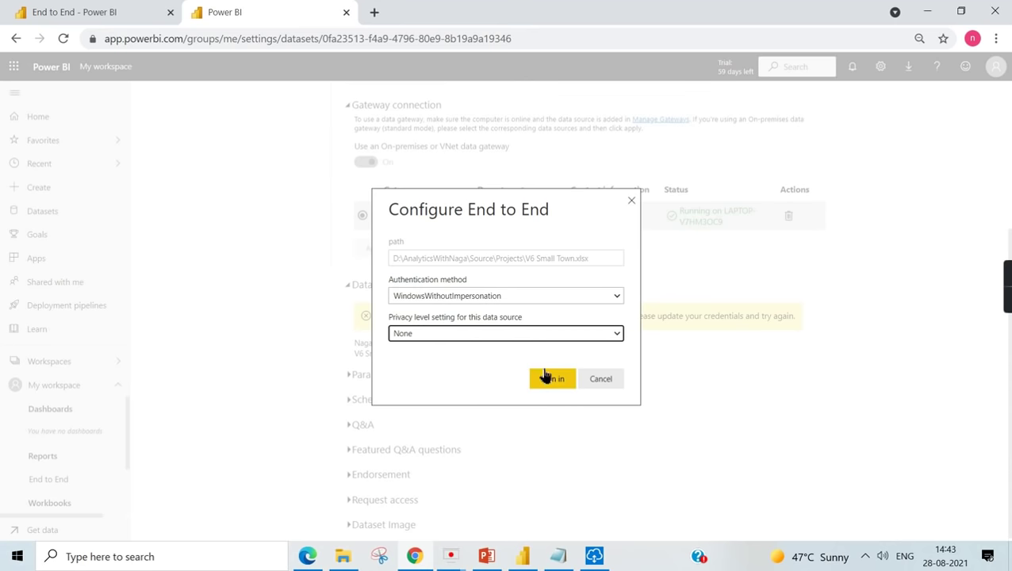
{"action": "left_click", "coordinate": [566, 296]}
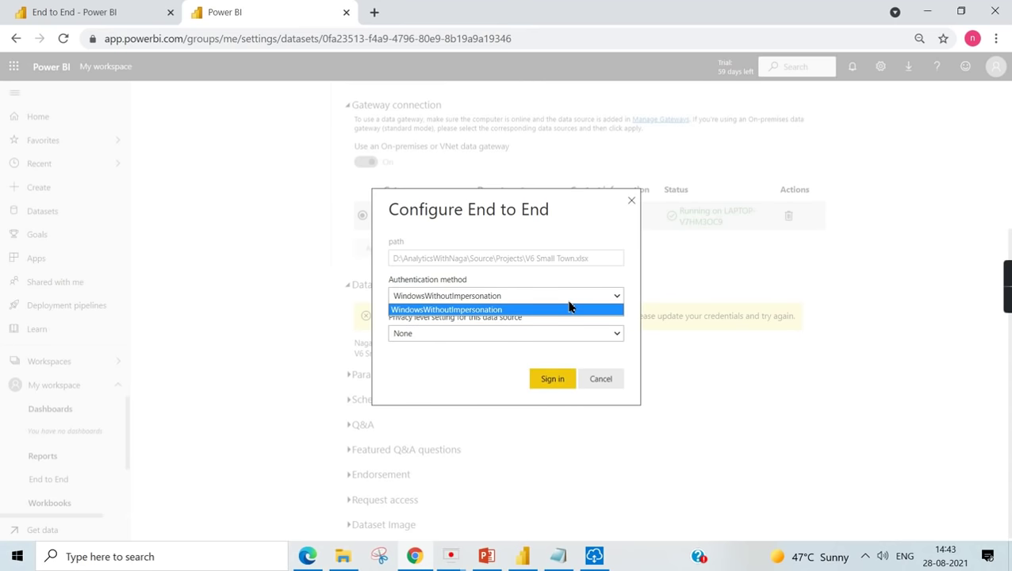
{"action": "left_click", "coordinate": [516, 313]}
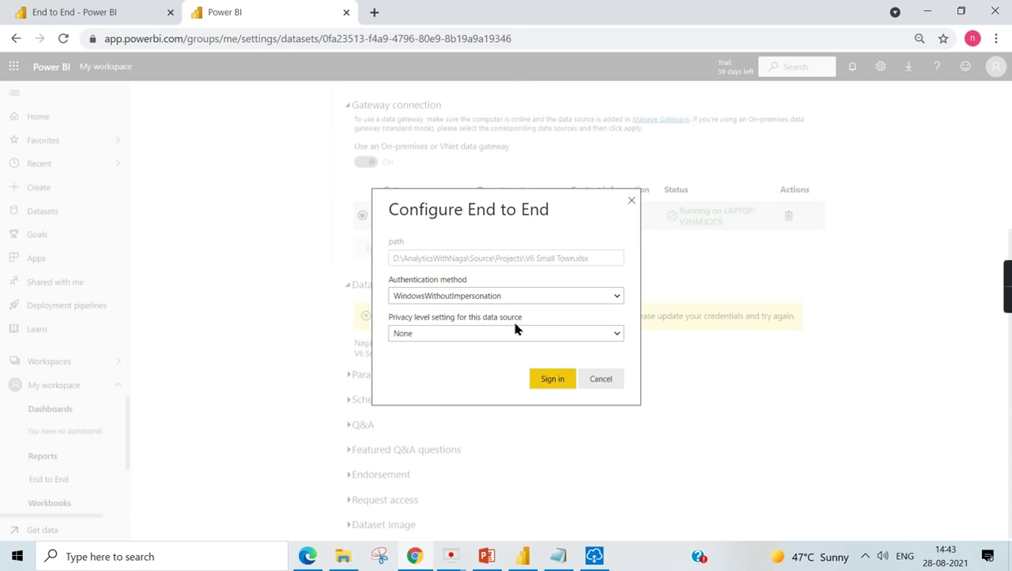
{"action": "left_click", "coordinate": [443, 336]}
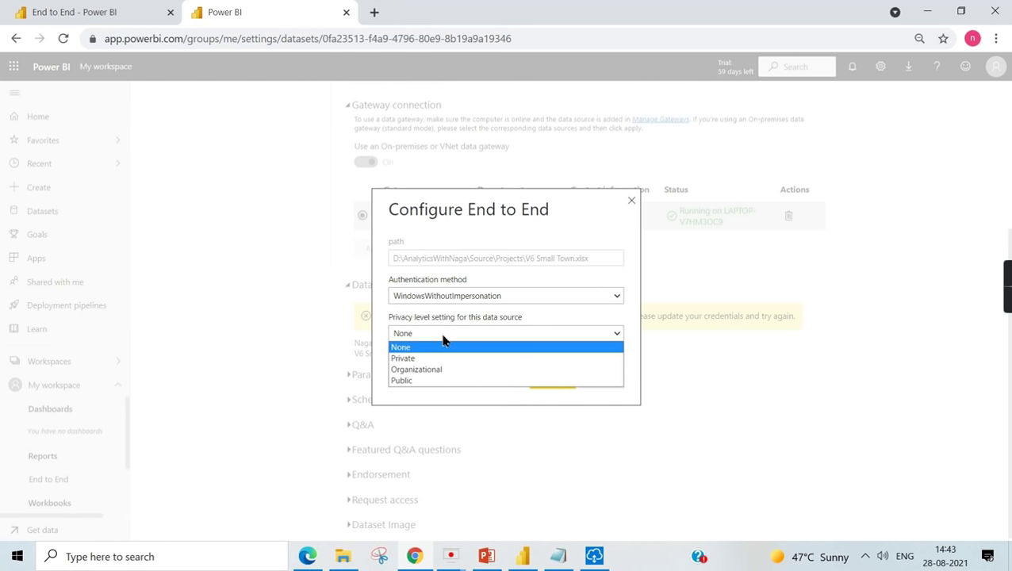
{"action": "left_click", "coordinate": [456, 319]}
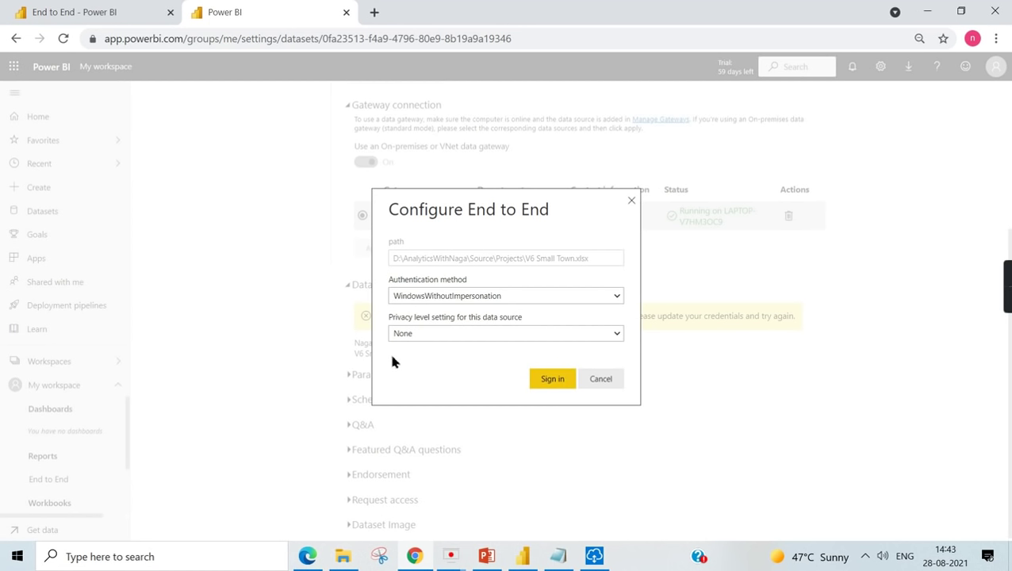
{"action": "left_click", "coordinate": [549, 387]}
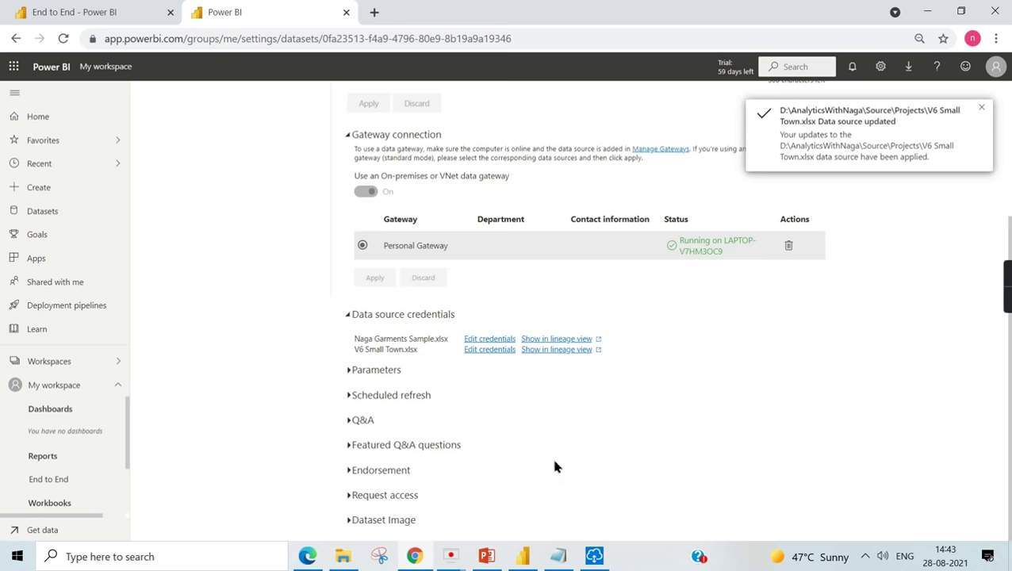
{"action": "left_click", "coordinate": [982, 109]}
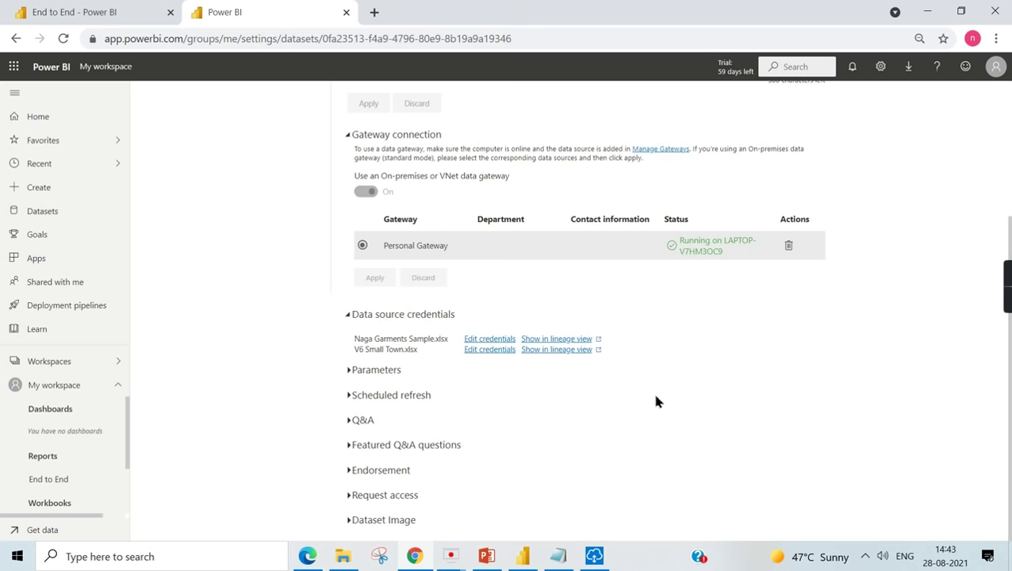
{"action": "scroll", "coordinate": [655, 401], "scroll_direction": "up", "scroll_amount": 3}
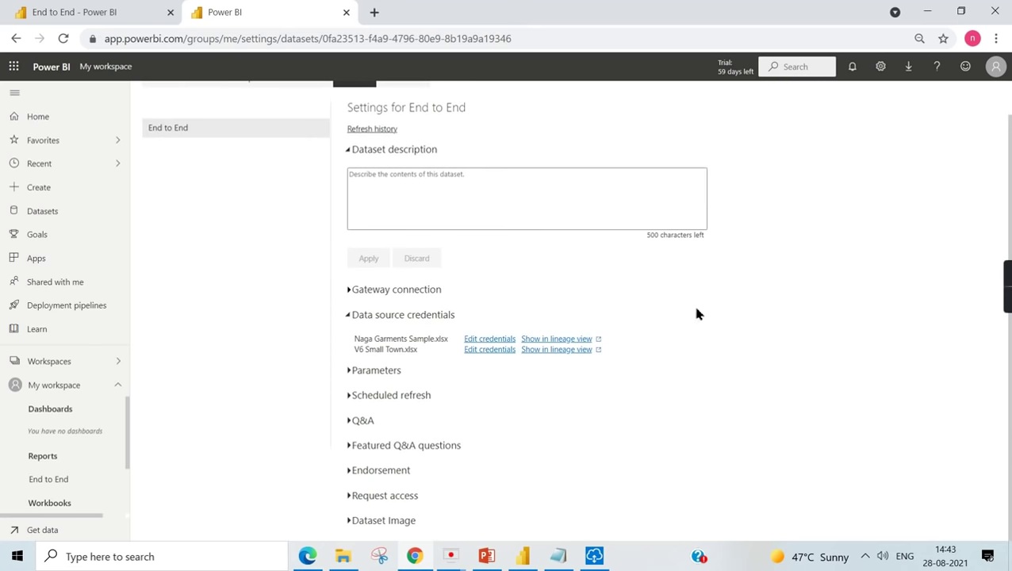
Step: Switch 'Keep your data up to date' On under Scheduled refresh, giving a Daily Nairobi-time schedule
{"action": "left_click", "coordinate": [354, 396]}
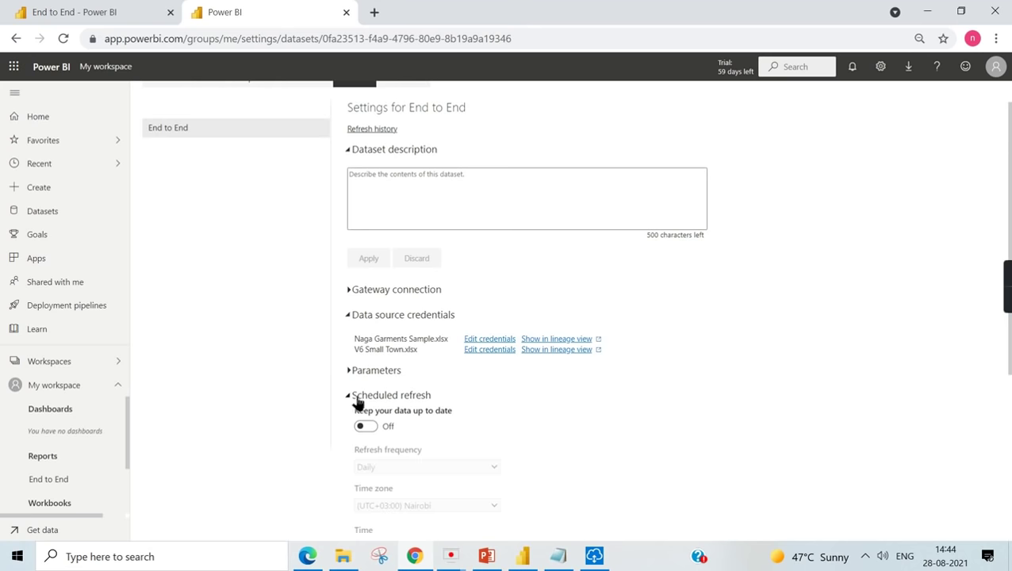
{"action": "scroll", "coordinate": [601, 413], "scroll_direction": "down", "scroll_amount": 1}
{"action": "left_click", "coordinate": [366, 353]}
{"action": "scroll", "coordinate": [667, 350], "scroll_direction": "down", "scroll_amount": 2}
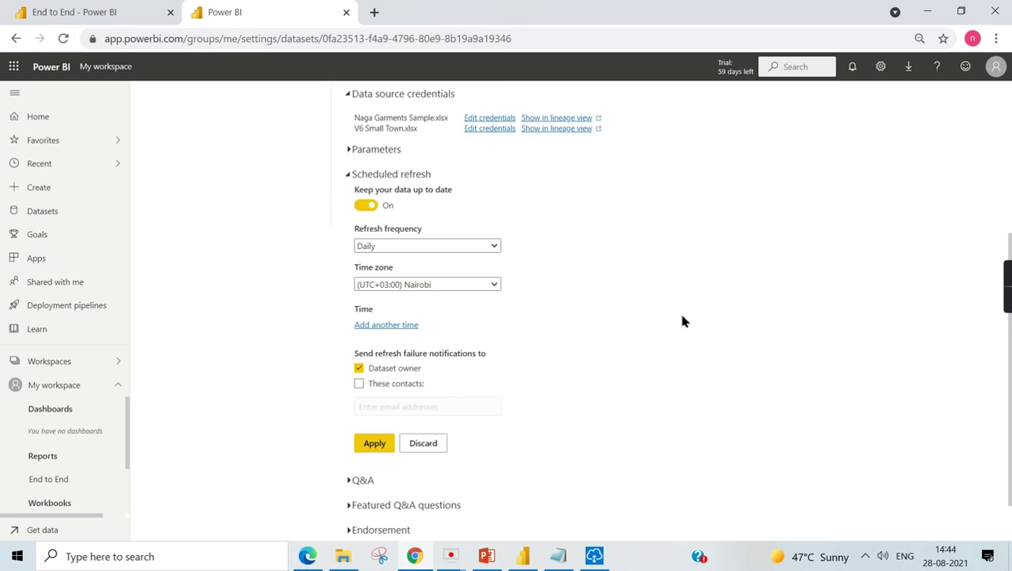
{"action": "scroll", "coordinate": [682, 322], "scroll_direction": "down", "scroll_amount": 1}
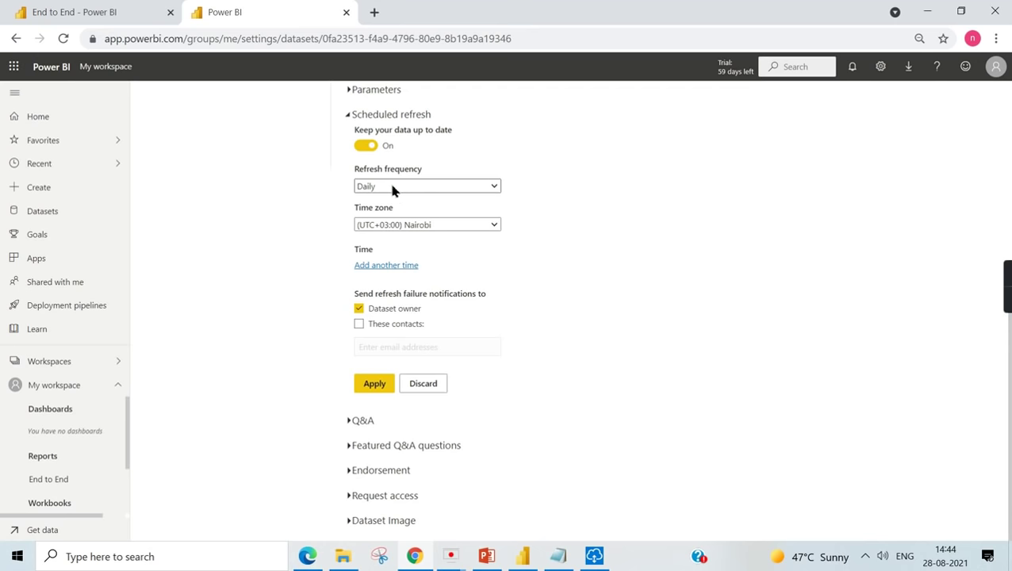
Step: Add two refresh times, 2:30 AM and 10:30 AM
{"action": "left_click", "coordinate": [374, 273]}
{"action": "left_click", "coordinate": [371, 266]}
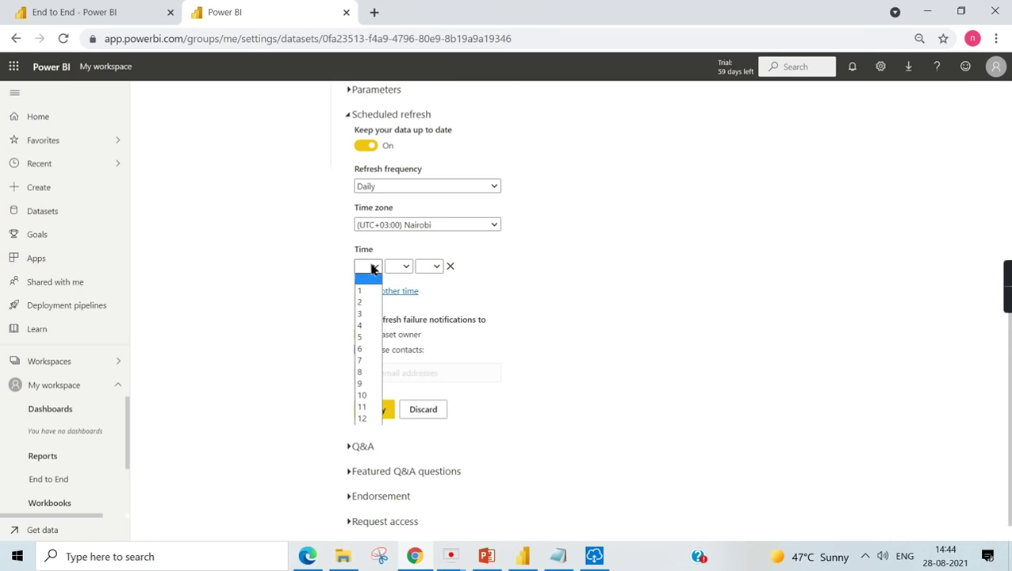
{"action": "left_click", "coordinate": [363, 302]}
{"action": "left_click", "coordinate": [405, 266]}
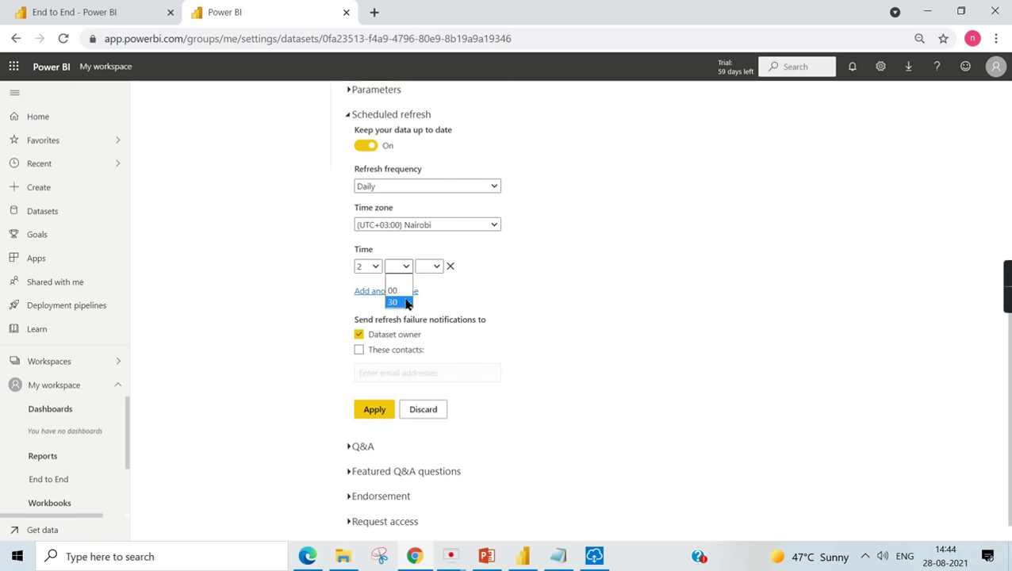
{"action": "left_click", "coordinate": [405, 302]}
{"action": "left_click", "coordinate": [436, 268]}
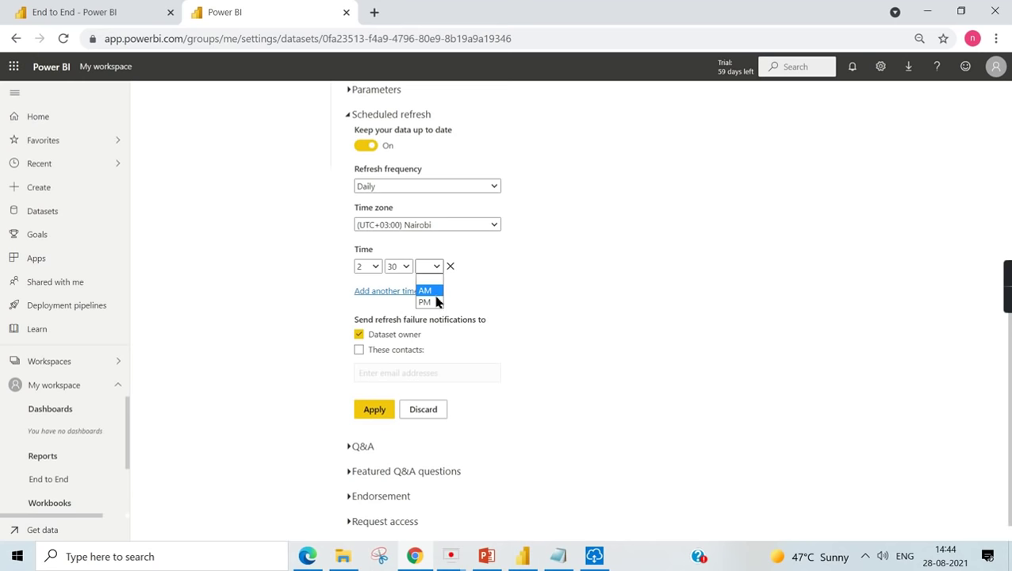
{"action": "left_click", "coordinate": [381, 291]}
{"action": "left_click", "coordinate": [376, 292]}
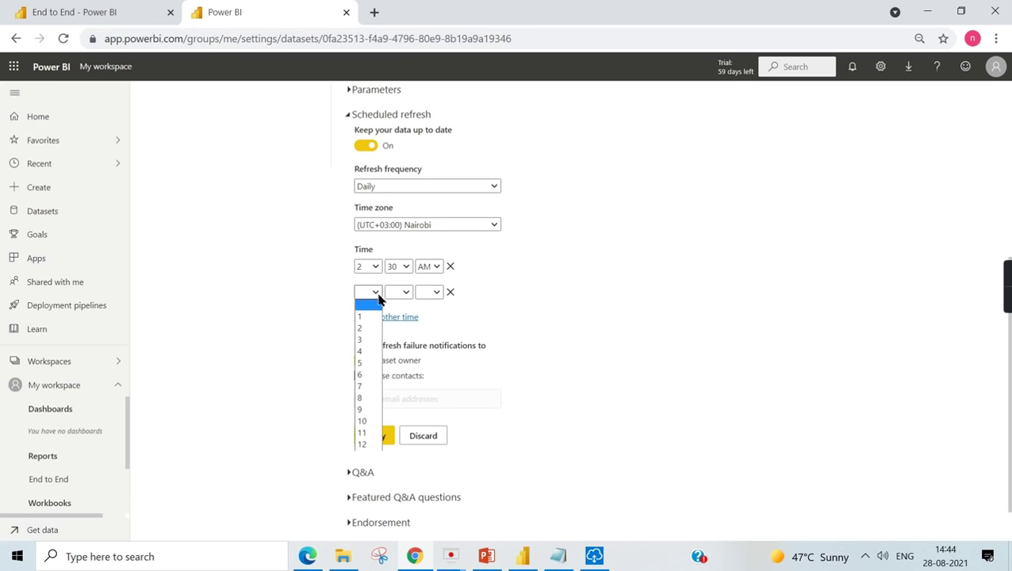
{"action": "left_click", "coordinate": [373, 421]}
{"action": "left_click", "coordinate": [408, 296]}
{"action": "left_click", "coordinate": [393, 328]}
{"action": "left_click", "coordinate": [429, 291]}
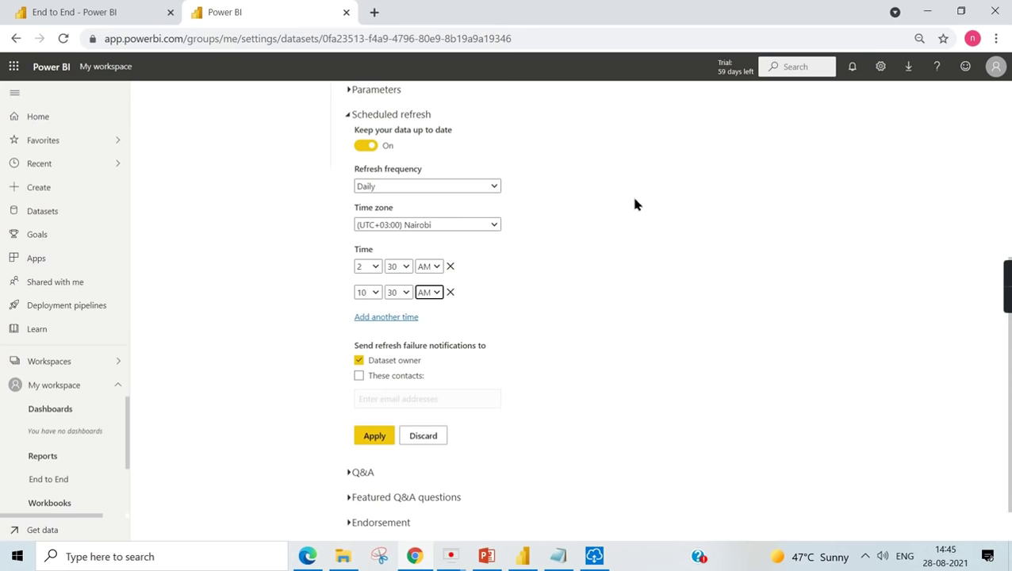
Step: Keep the frequency at Daily, apply the schedule, and return to Power BI Desktop
{"action": "left_click", "coordinate": [440, 189]}
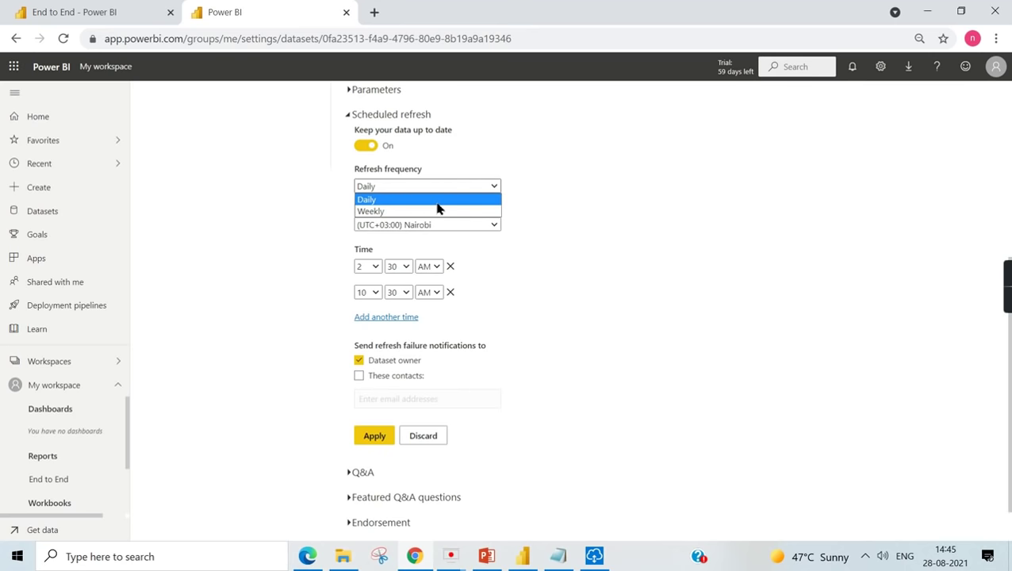
{"action": "left_click", "coordinate": [437, 202]}
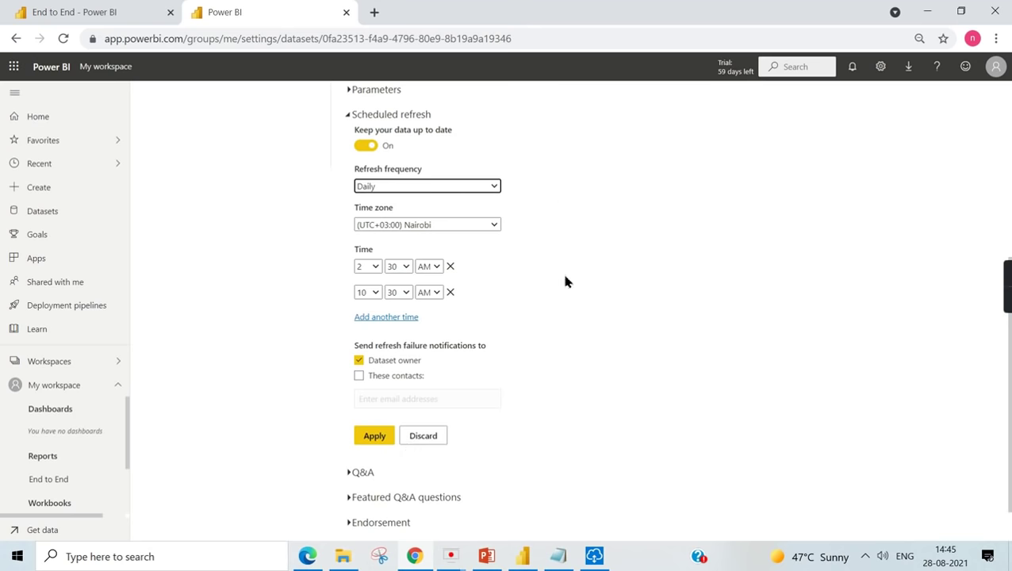
{"action": "scroll", "coordinate": [584, 179], "scroll_direction": "up", "scroll_amount": 1}
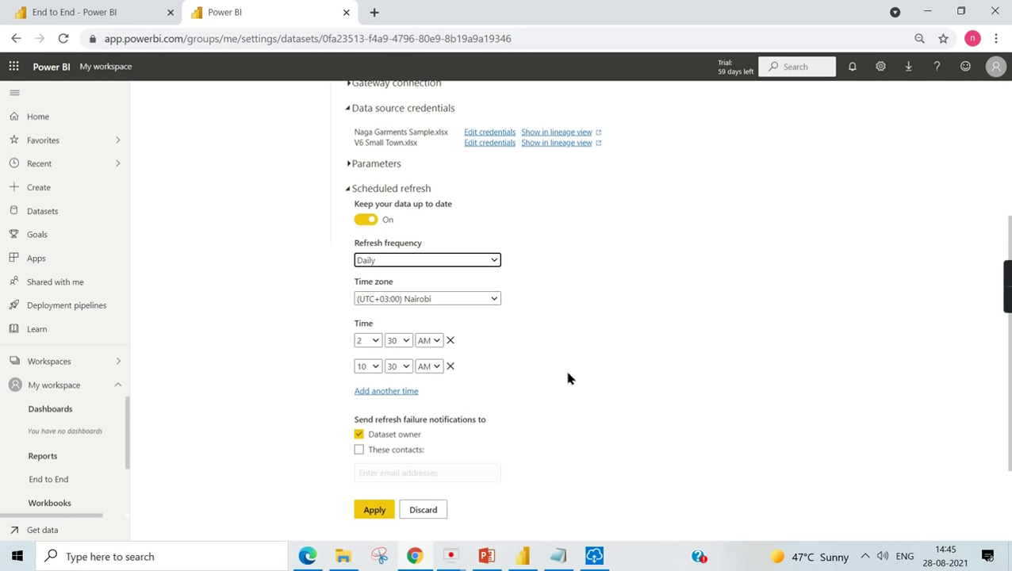
{"action": "left_click", "coordinate": [374, 510]}
{"action": "left_click", "coordinate": [373, 511]}
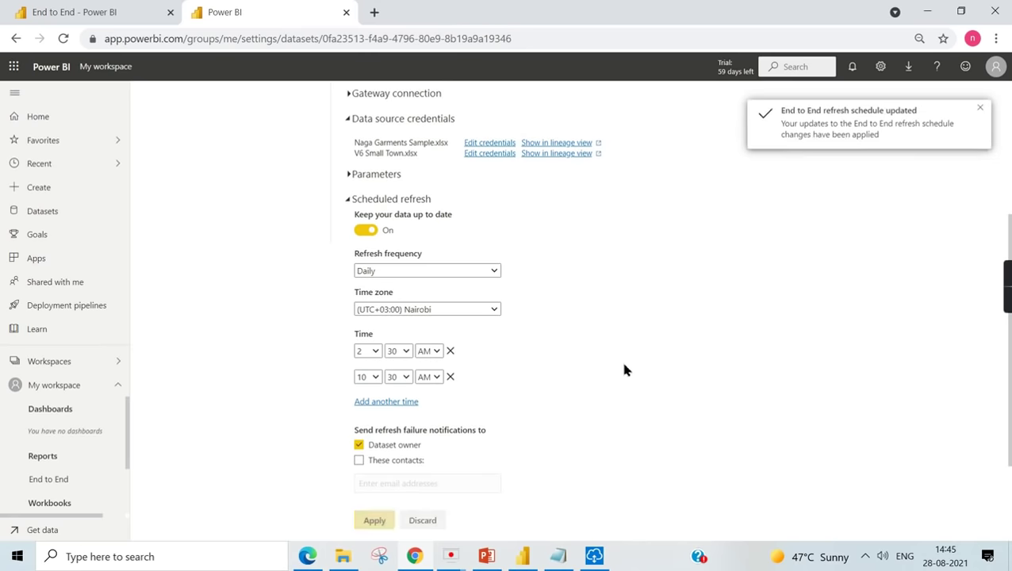
{"action": "left_click", "coordinate": [525, 558]}
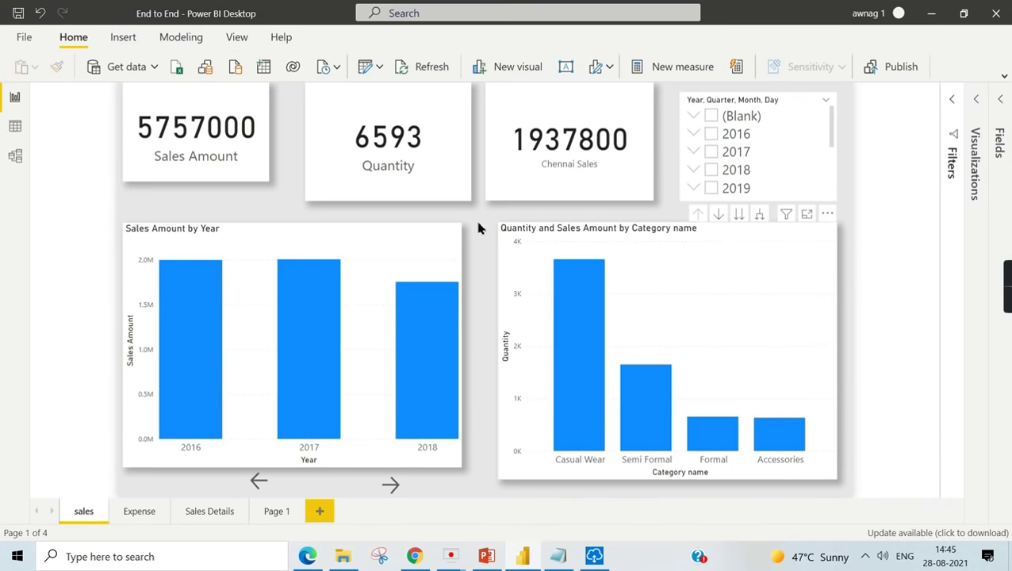
Step: Copy the source file path from the query's code in Advanced Editor
{"action": "left_click", "coordinate": [376, 69]}
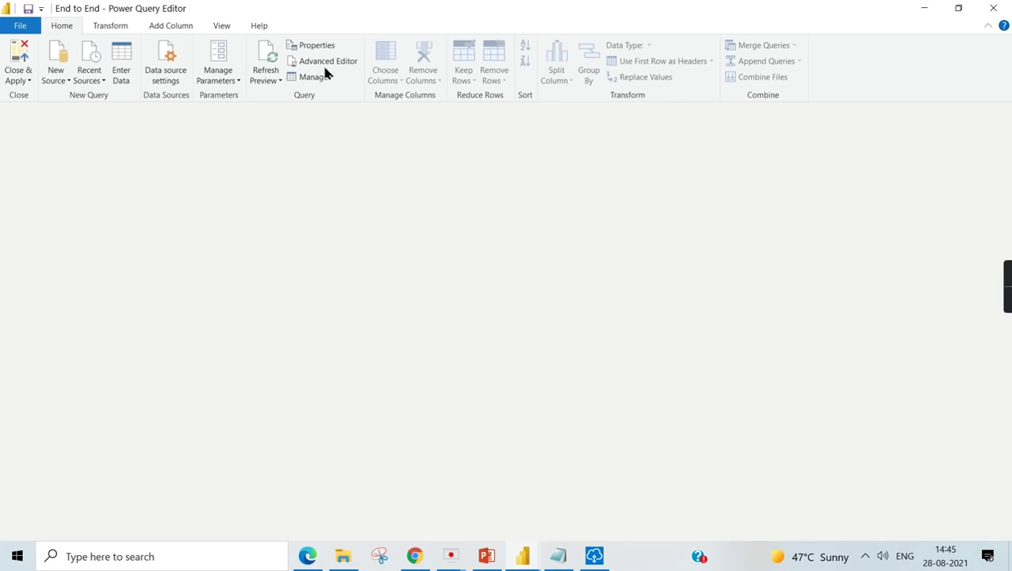
{"action": "left_click", "coordinate": [321, 61]}
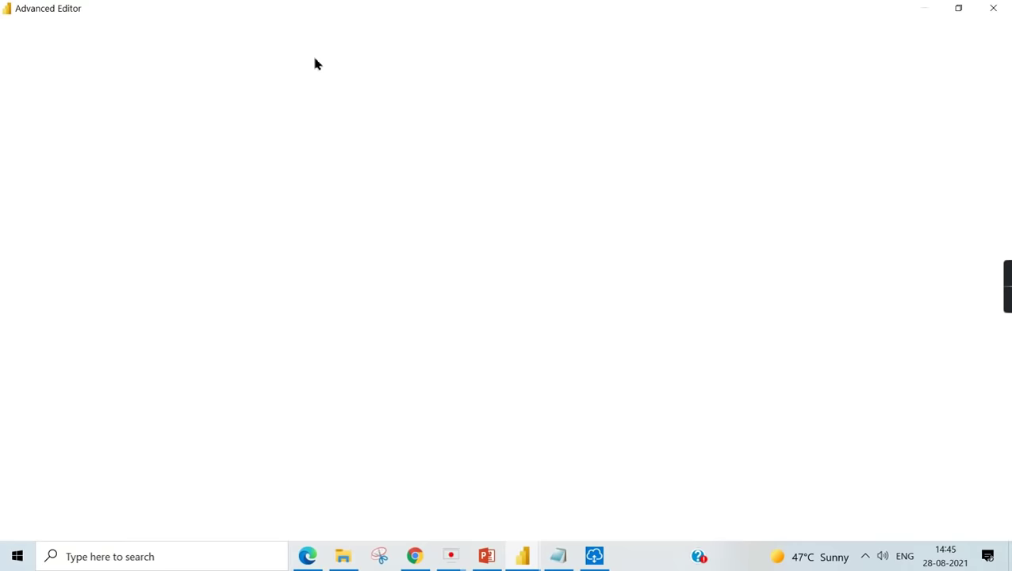
{"action": "left_click_drag", "start_coordinate": [243, 95], "coordinate": [421, 92]}
{"action": "key", "text": "ctrl+c"}
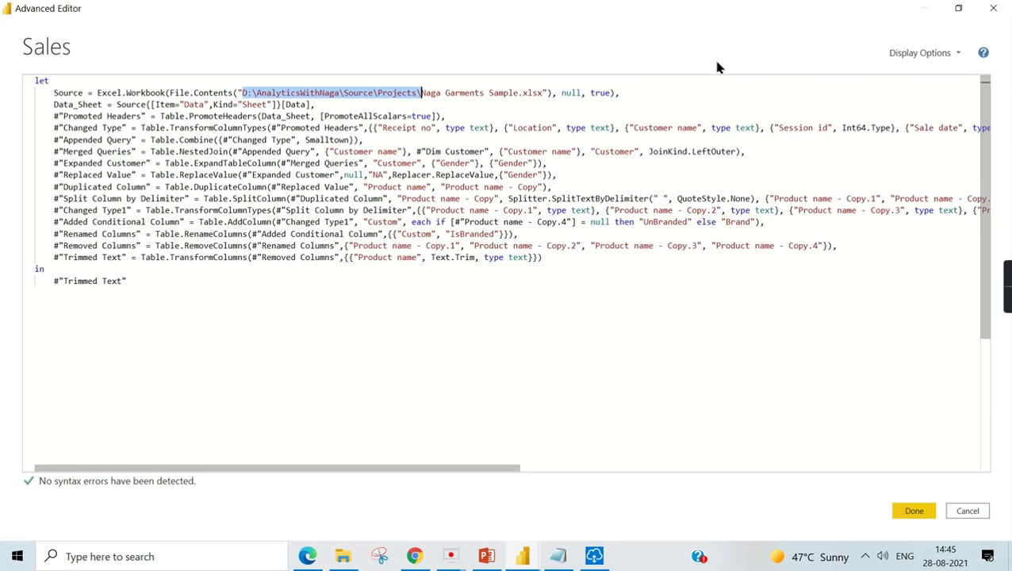
Step: Open D:\AnalyticsWithNaga\Source\Projects in File Explorer, select the Naga Garments Sample workbook, then return to Chrome
{"action": "left_click", "coordinate": [343, 556]}
{"action": "left_click", "coordinate": [482, 53]}
{"action": "key", "text": "ctrl+v"}
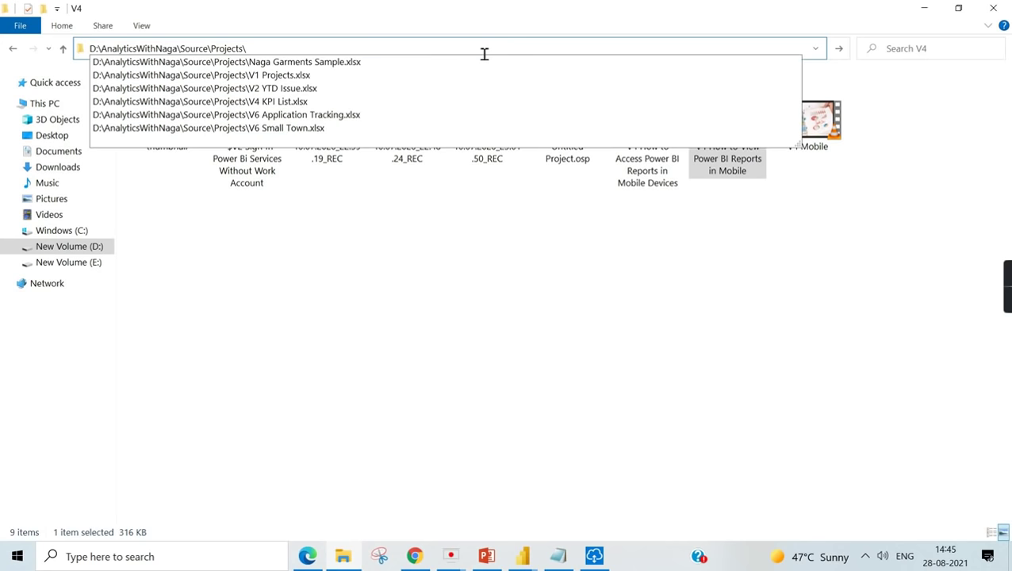
{"action": "key", "text": "Return"}
{"action": "left_click", "coordinate": [201, 96]}
{"action": "left_click", "coordinate": [416, 553]}
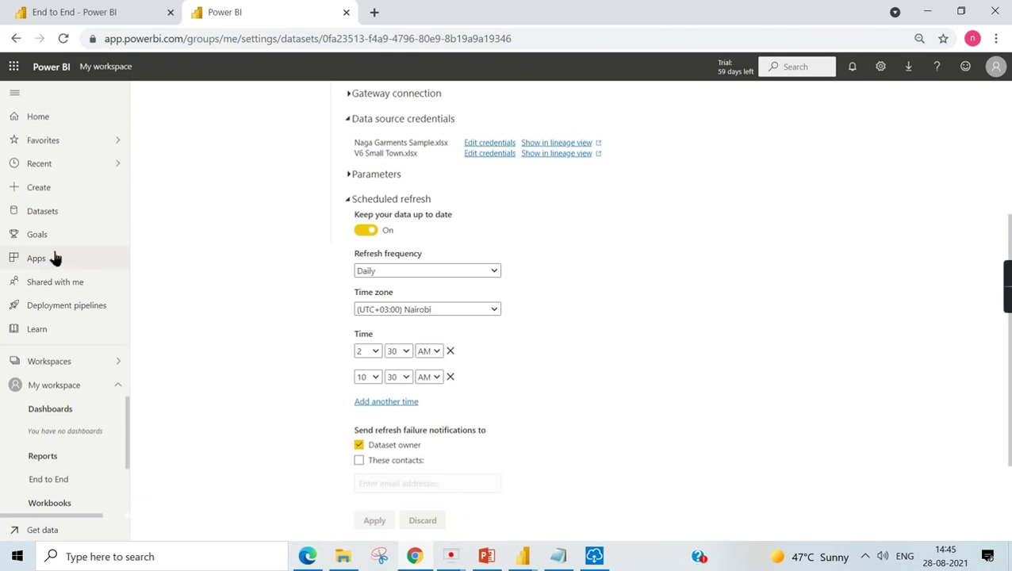
Step: Go to My workspace and open the End to End report (Sales Amount 5757000, Quantity 6593)
{"action": "scroll", "coordinate": [524, 333], "scroll_direction": "up", "scroll_amount": 3}
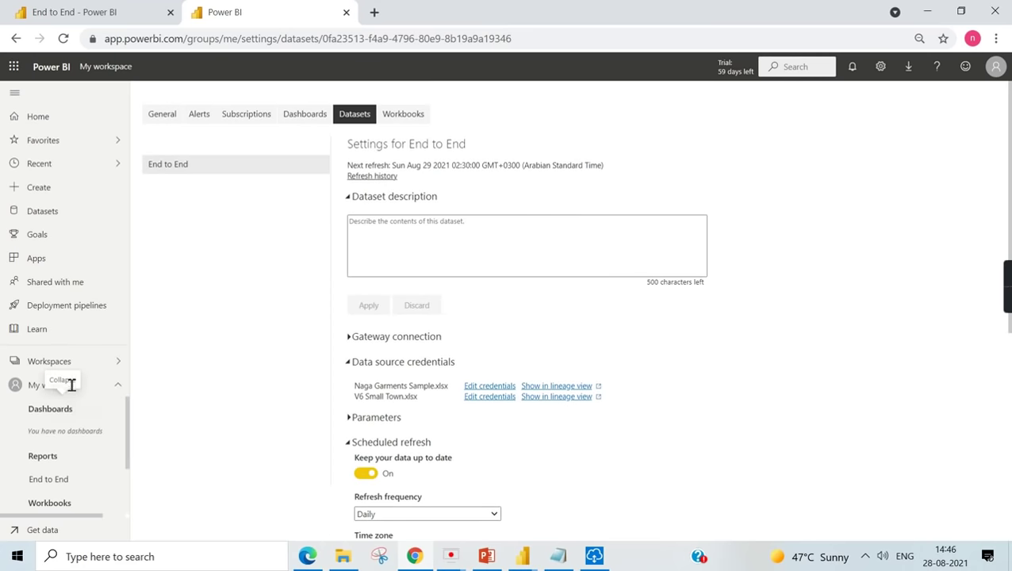
{"action": "left_click", "coordinate": [46, 390]}
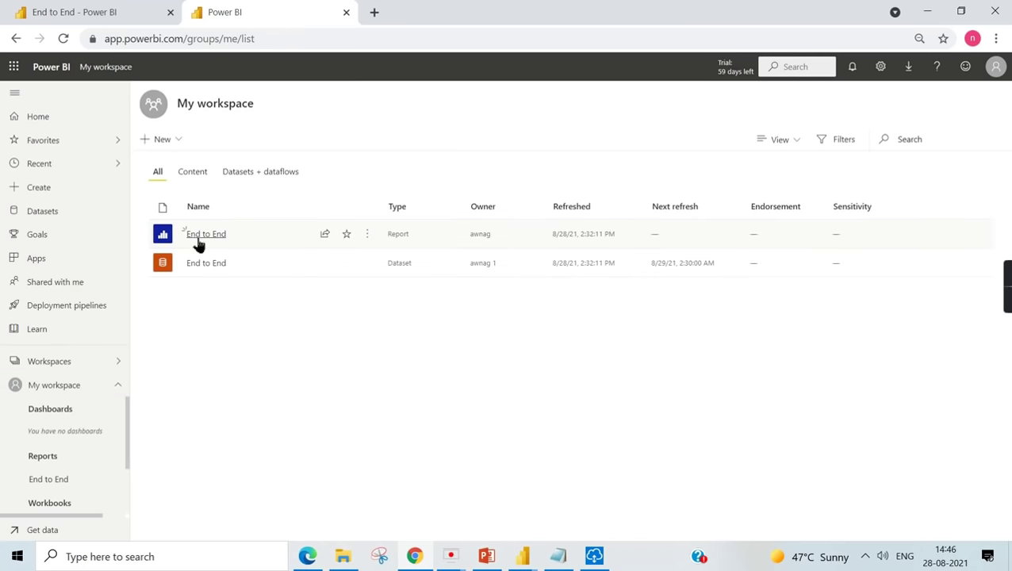
{"action": "left_click", "coordinate": [208, 237]}
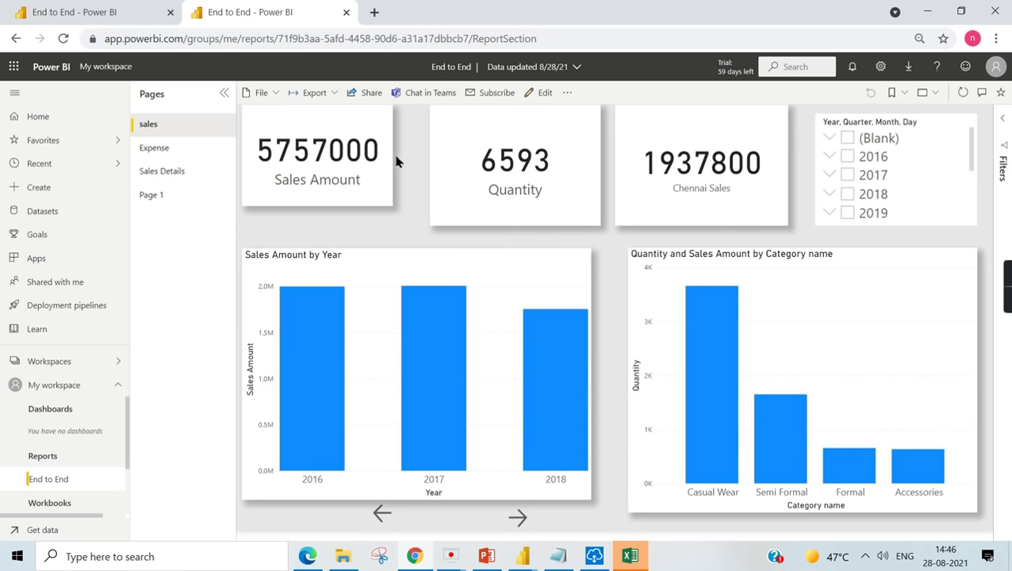
Step: Switch to the Naga Garments Sample workbook and scroll to the end of the Data sheet
{"action": "left_click", "coordinate": [631, 558]}
{"action": "scroll", "coordinate": [248, 293], "scroll_direction": "down", "scroll_amount": 10}
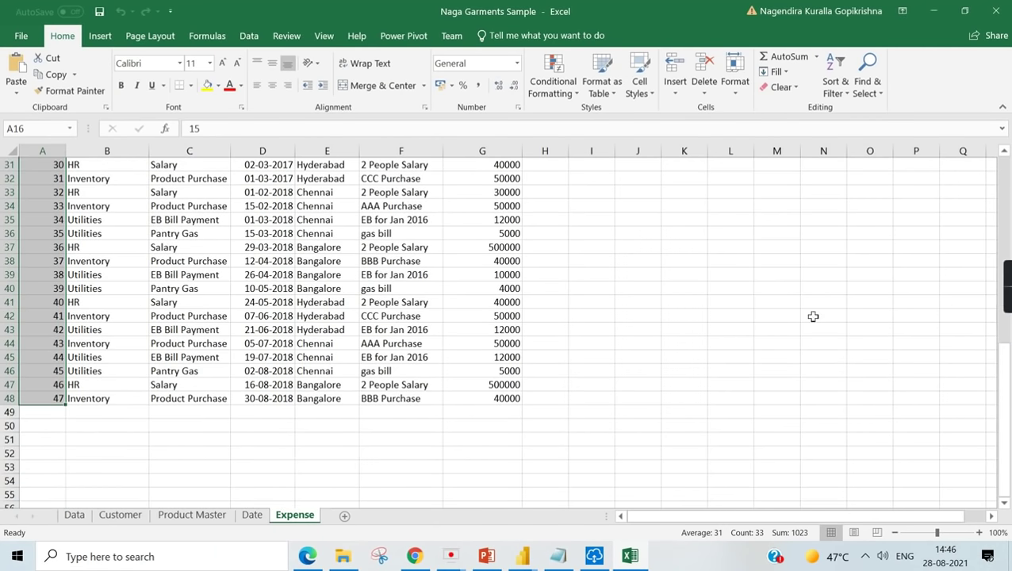
{"action": "scroll", "coordinate": [312, 436], "scroll_direction": "up", "scroll_amount": 5}
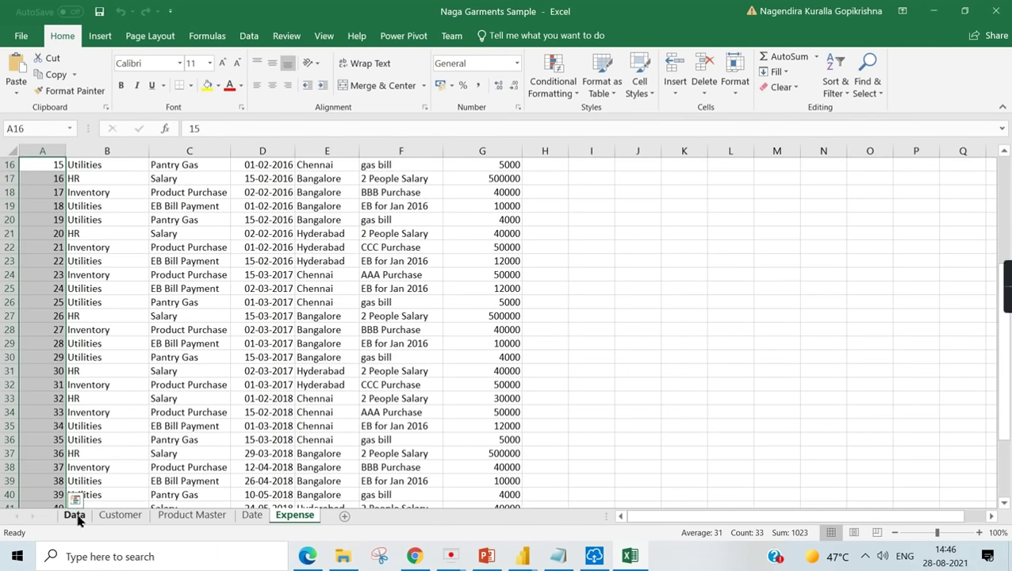
{"action": "left_click", "coordinate": [73, 514]}
{"action": "scroll", "coordinate": [213, 376], "scroll_direction": "down", "scroll_amount": 17}
{"action": "left_click_drag", "start_coordinate": [1001, 225], "coordinate": [1004, 441]}
{"action": "scroll", "coordinate": [881, 440], "scroll_direction": "down", "scroll_amount": 14}
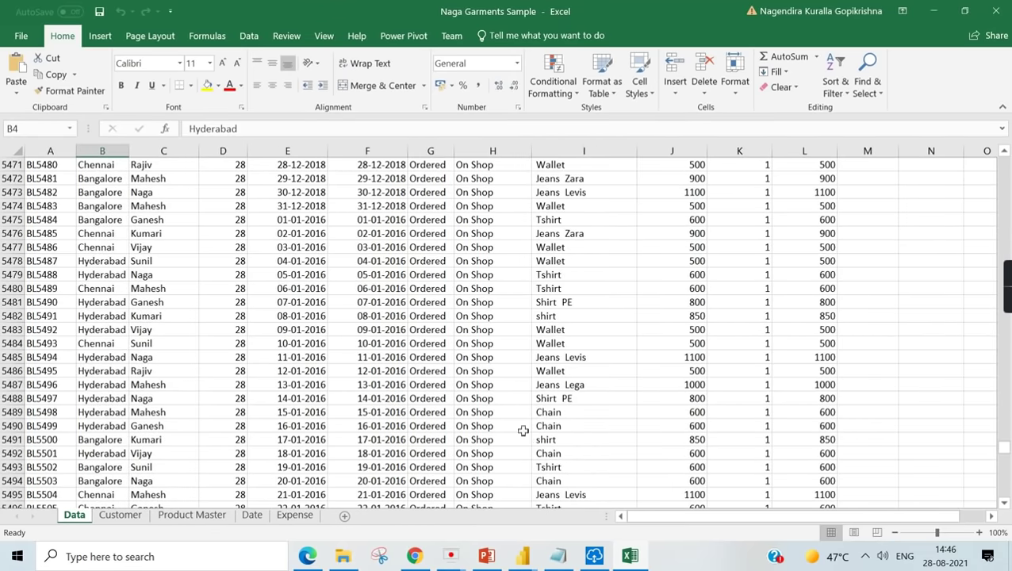
{"action": "scroll", "coordinate": [987, 429], "scroll_direction": "down", "scroll_amount": 16}
{"action": "left_click_drag", "start_coordinate": [1001, 452], "coordinate": [1003, 500]}
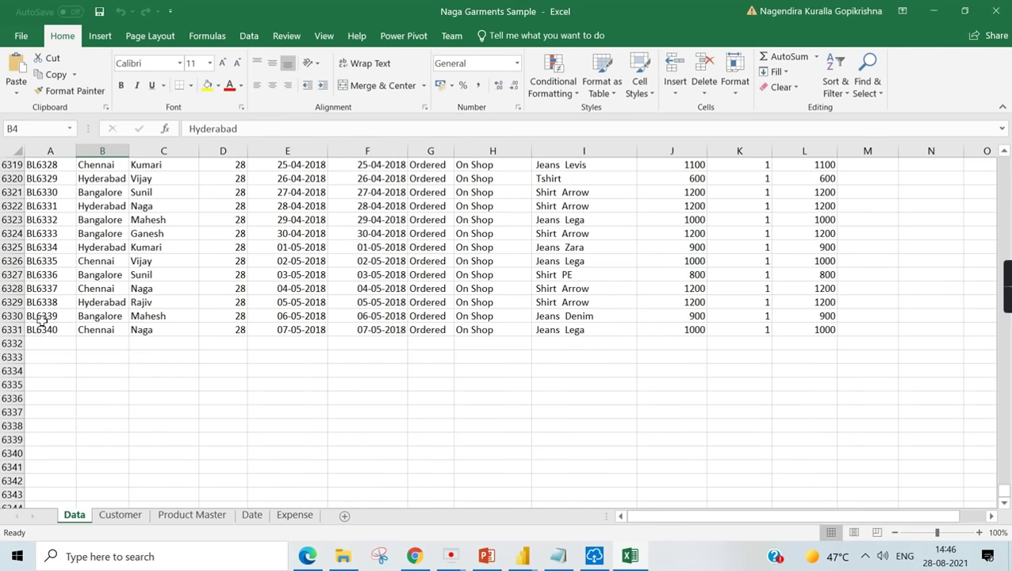
Step: Copy rows B6330:L6331 and paste them at B6332
{"action": "left_click_drag", "start_coordinate": [41, 320], "coordinate": [819, 327]}
{"action": "key", "text": "ctrl+q"}
{"action": "left_click", "coordinate": [49, 346]}
{"action": "left_click", "coordinate": [103, 344]}
{"action": "left_click", "coordinate": [111, 317]}
{"action": "left_click_drag", "start_coordinate": [111, 317], "coordinate": [827, 327]}
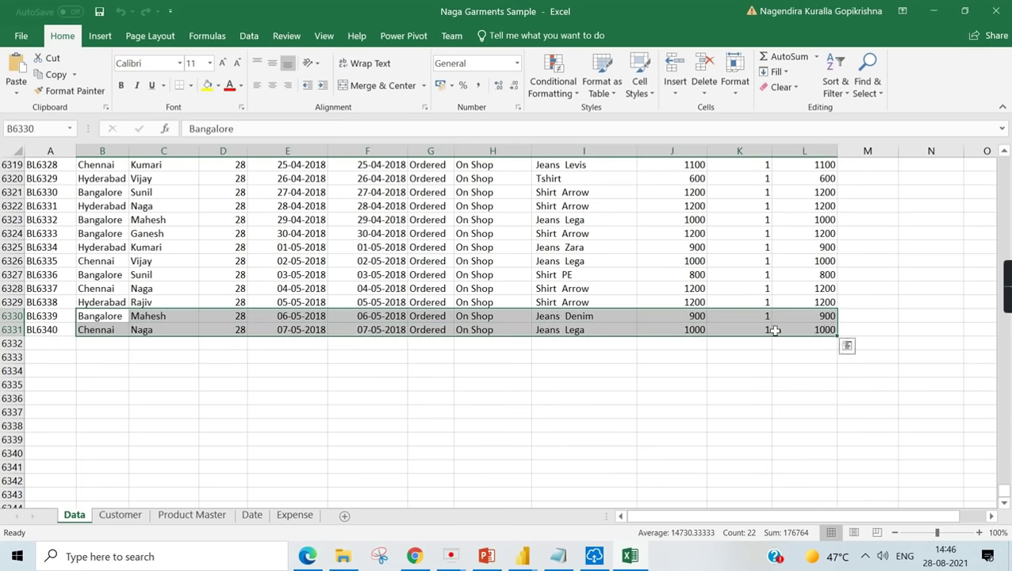
{"action": "key", "text": "ctrl+c"}
{"action": "left_click", "coordinate": [109, 343]}
{"action": "key", "text": "ctrl+v"}
{"action": "left_click", "coordinate": [119, 384]}
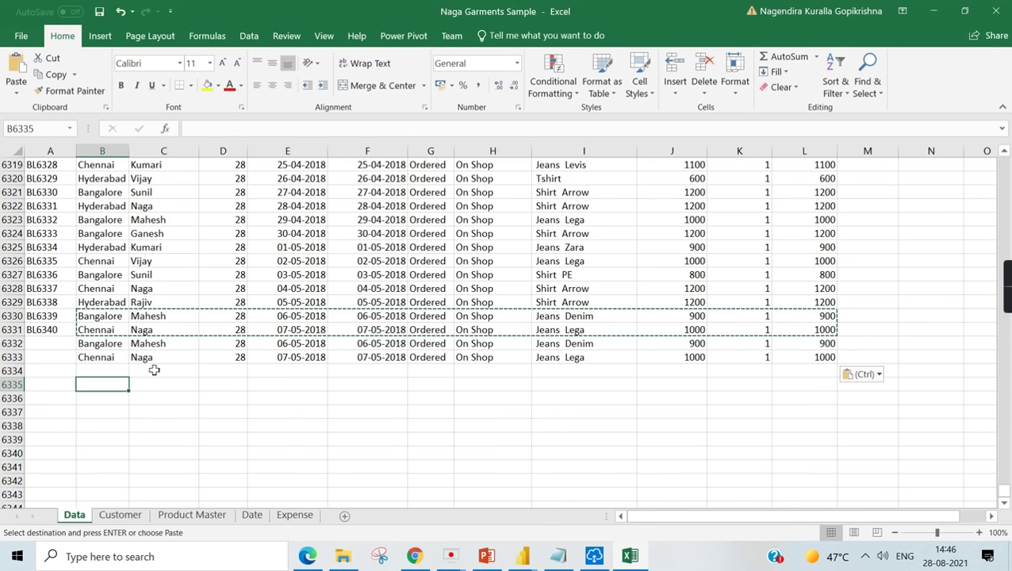
Step: Set the price in J6332 to 1000 and save the workbook
{"action": "left_click", "coordinate": [693, 344]}
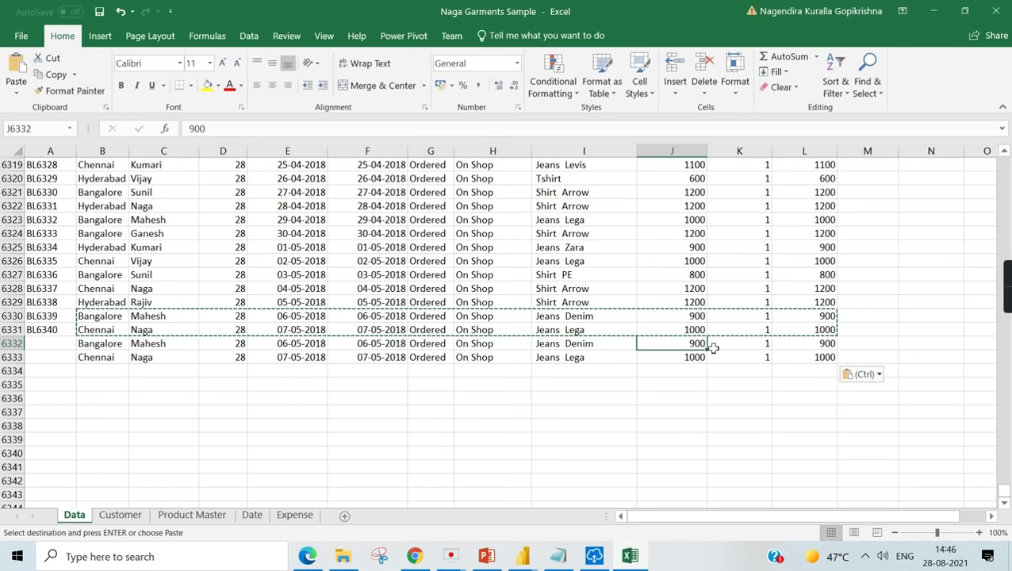
{"action": "type", "text": "10"}
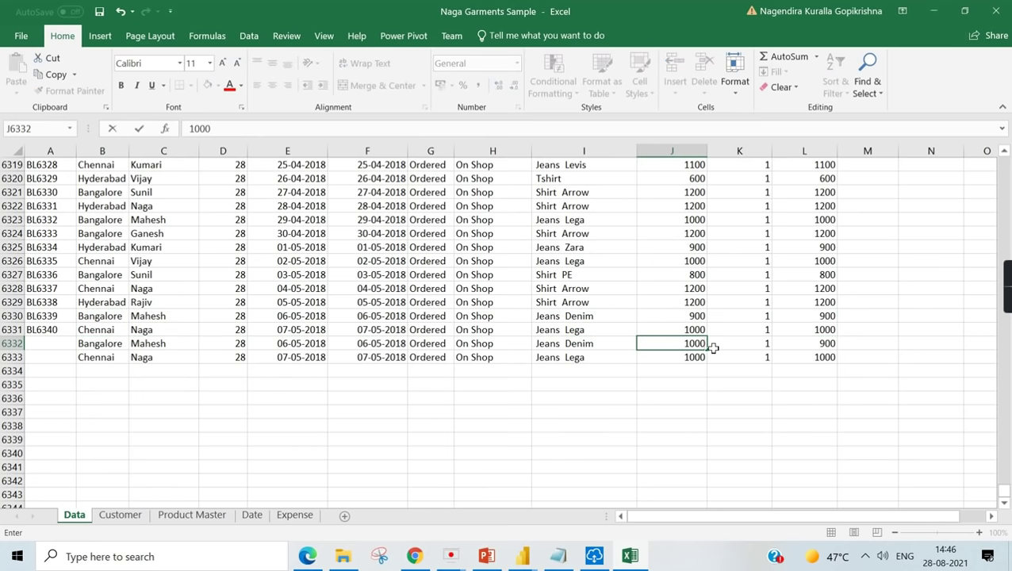
{"action": "left_click", "coordinate": [666, 398]}
{"action": "left_click_drag", "start_coordinate": [682, 343], "coordinate": [686, 357]}
{"action": "key", "text": "ctrl+s"}
Step: Enter quantities 5 in K6332 and 3 in K6333
{"action": "left_click", "coordinate": [760, 347]}
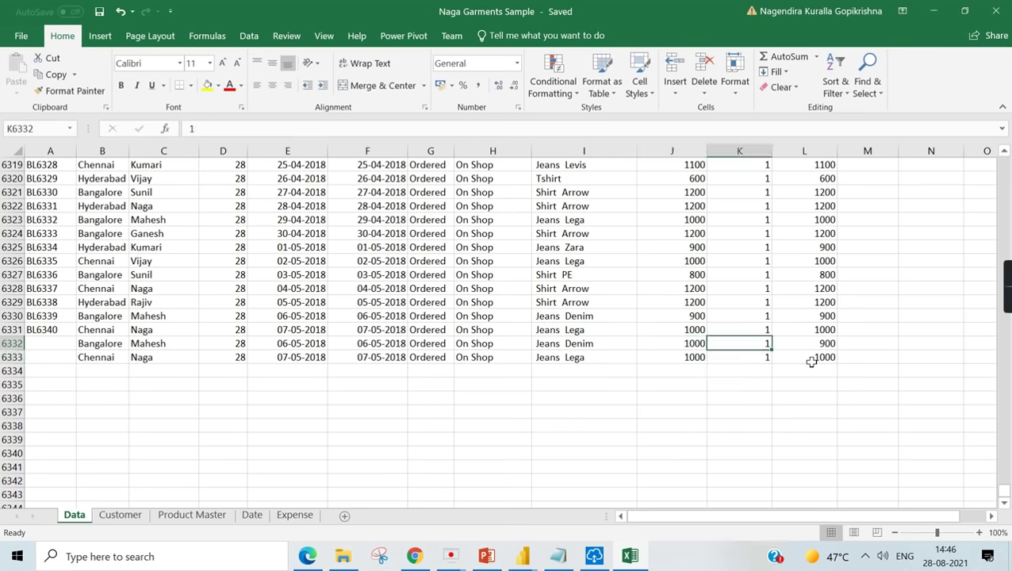
{"action": "type", "text": "2"}
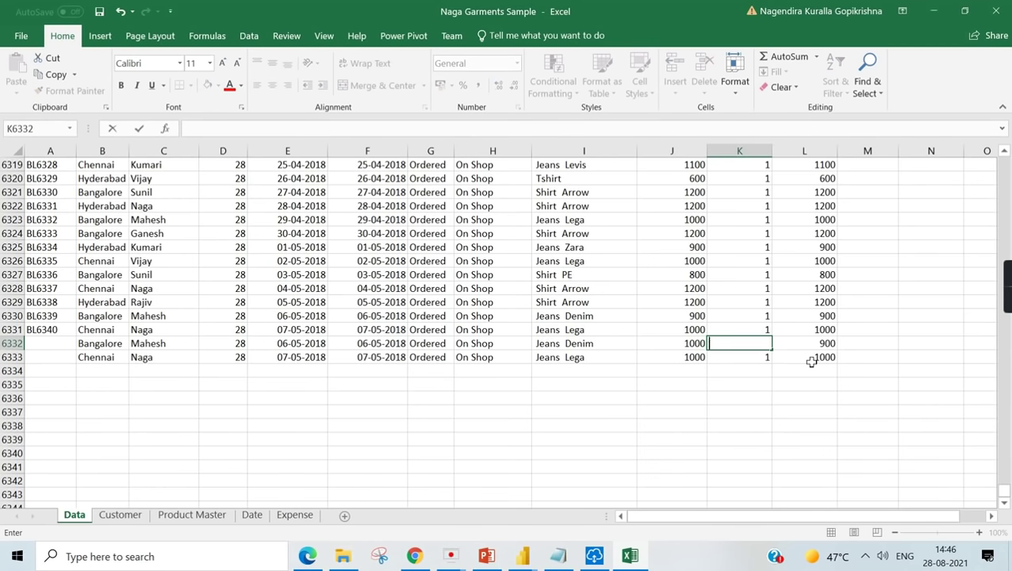
{"action": "left_click", "coordinate": [757, 357]}
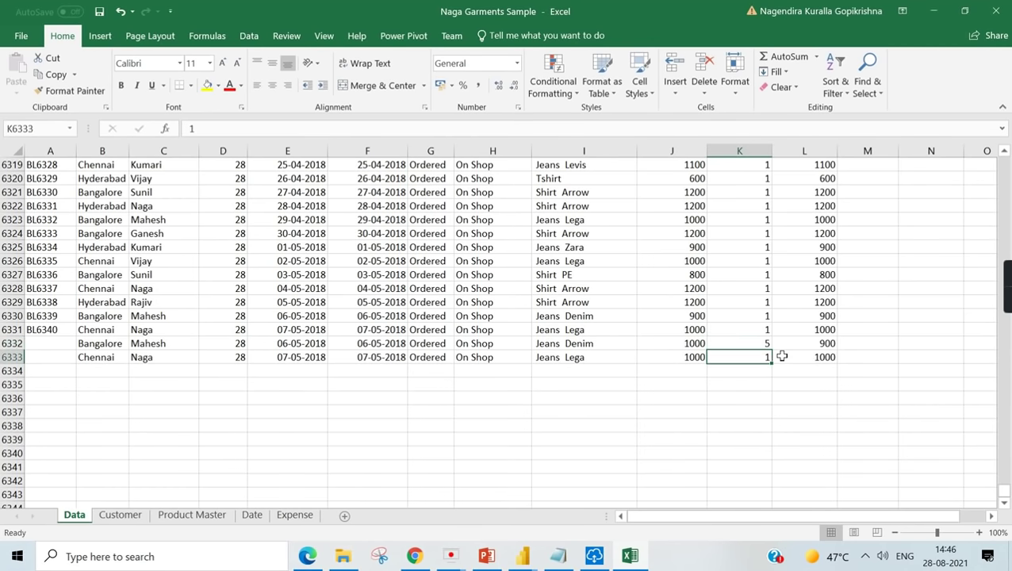
{"action": "type", "text": "3"}
{"action": "left_click_drag", "start_coordinate": [740, 408], "coordinate": [741, 396]}
{"action": "left_click_drag", "start_coordinate": [736, 341], "coordinate": [761, 357]}
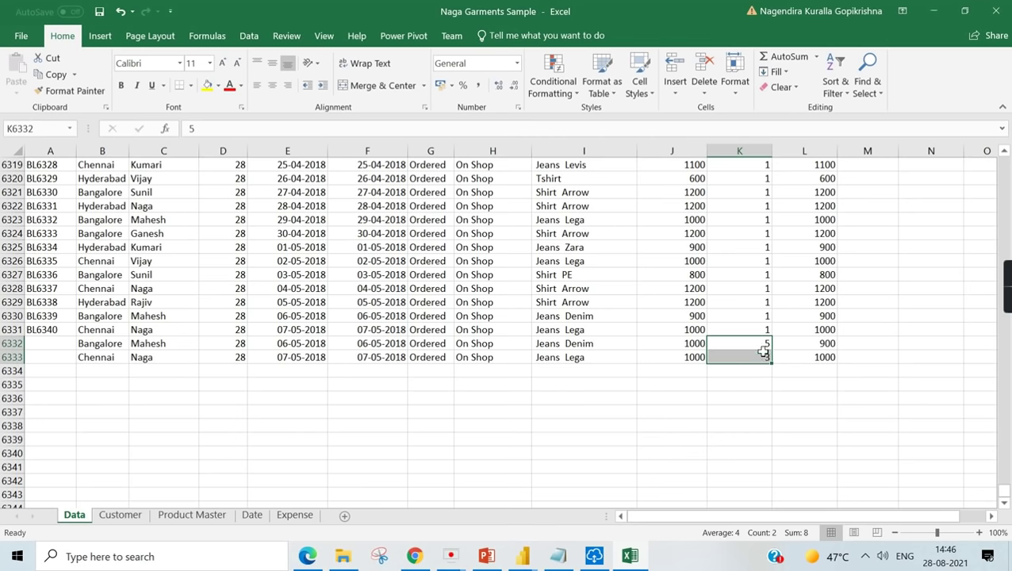
{"action": "left_click_drag", "start_coordinate": [690, 344], "coordinate": [694, 357]}
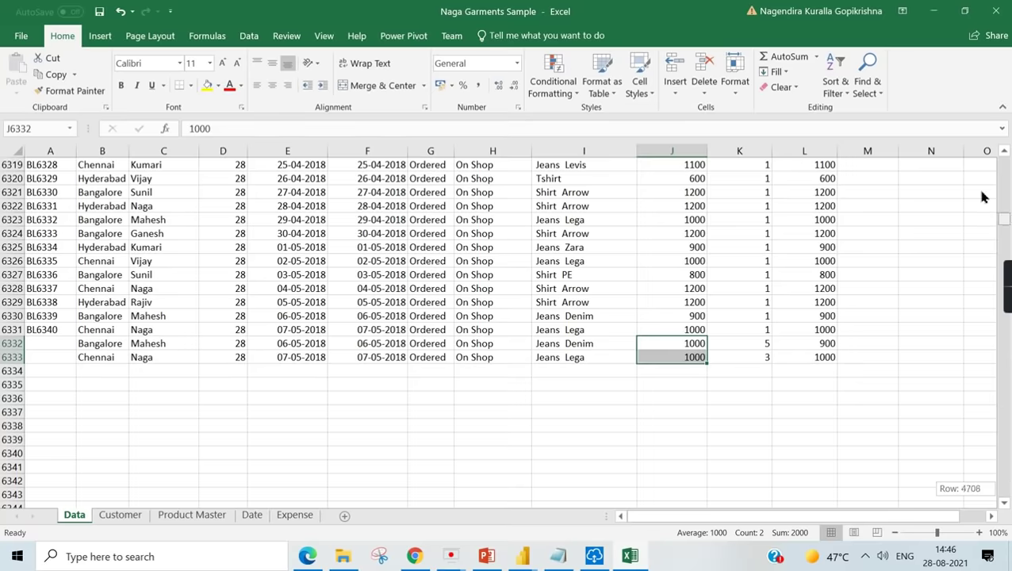
Step: Set the amount in L6332 to 1000 and save the workbook
{"action": "left_click_drag", "start_coordinate": [982, 93], "coordinate": [818, 177]}
{"action": "scroll", "coordinate": [885, 413], "scroll_direction": "down", "scroll_amount": 19}
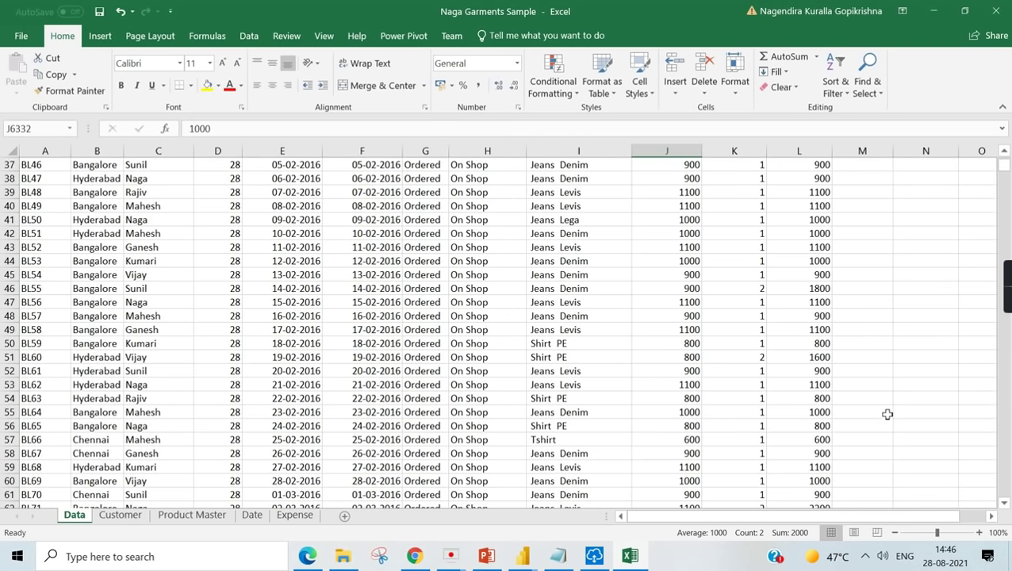
{"action": "left_click_drag", "start_coordinate": [1004, 286], "coordinate": [1004, 500]}
{"action": "scroll", "coordinate": [940, 478], "scroll_direction": "down", "scroll_amount": 5}
{"action": "left_click", "coordinate": [824, 276]}
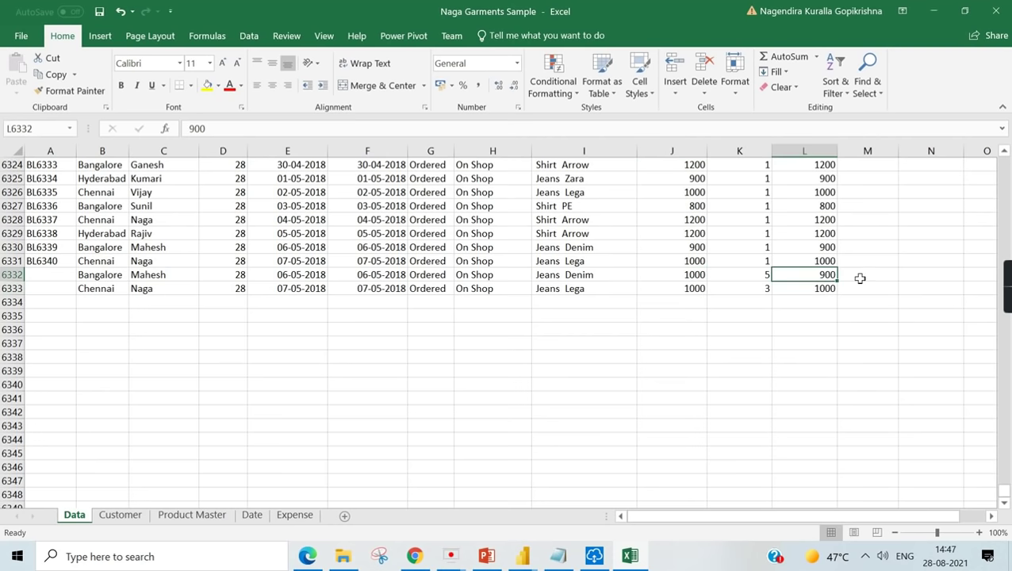
{"action": "type", "text": "1000"}
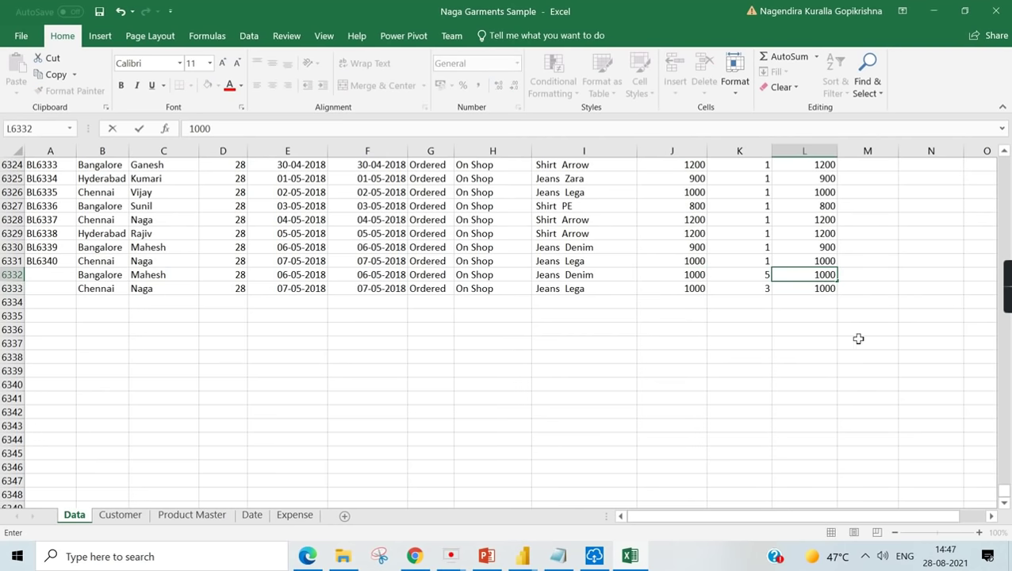
{"action": "left_click", "coordinate": [867, 341]}
{"action": "key", "text": "ctrl+s"}
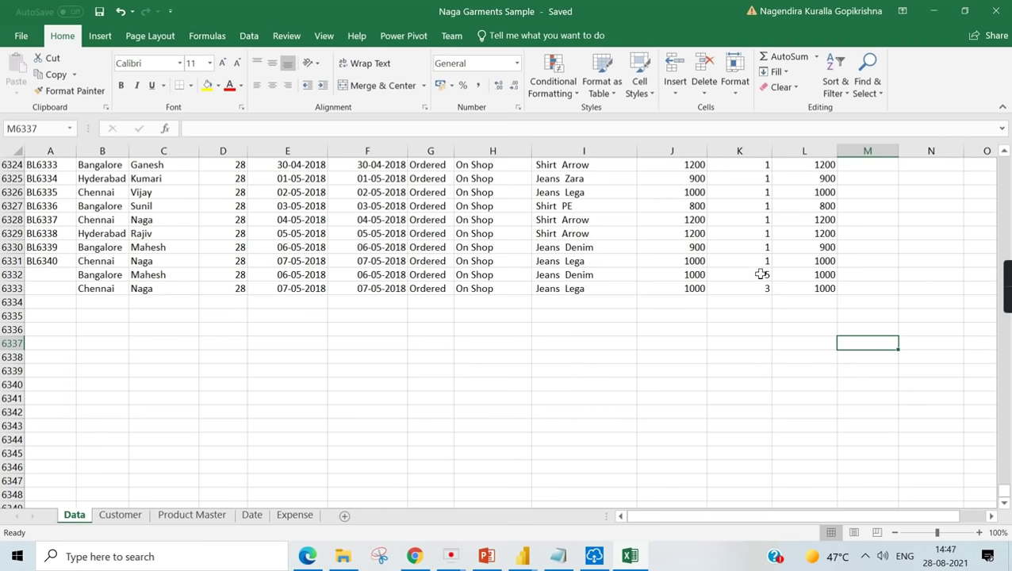
Step: Check the Power BI report against the edits, then minimize Excel to show the report
{"action": "left_click_drag", "start_coordinate": [760, 274], "coordinate": [763, 289]}
{"action": "left_click", "coordinate": [424, 558]}
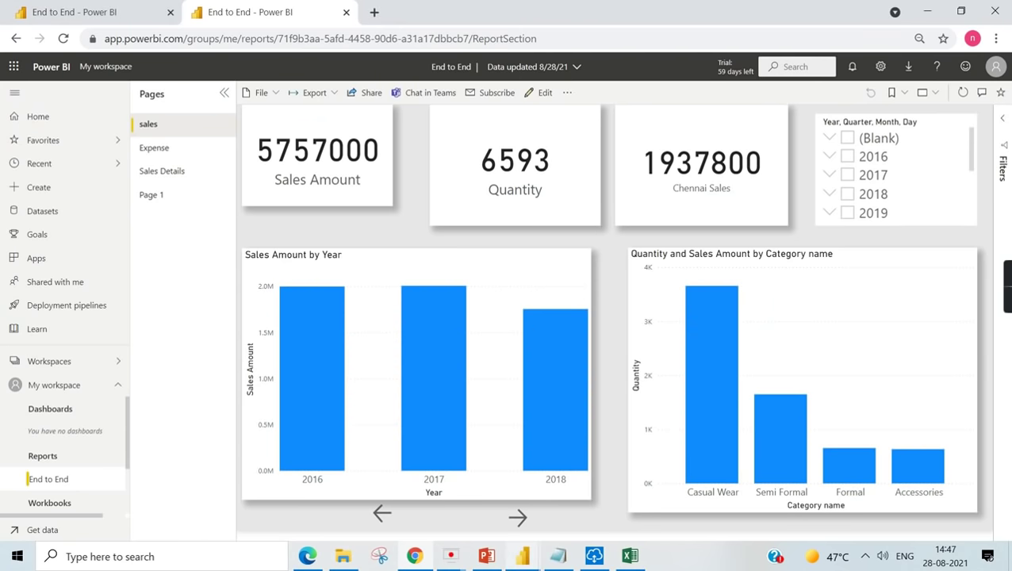
{"action": "left_click", "coordinate": [632, 556]}
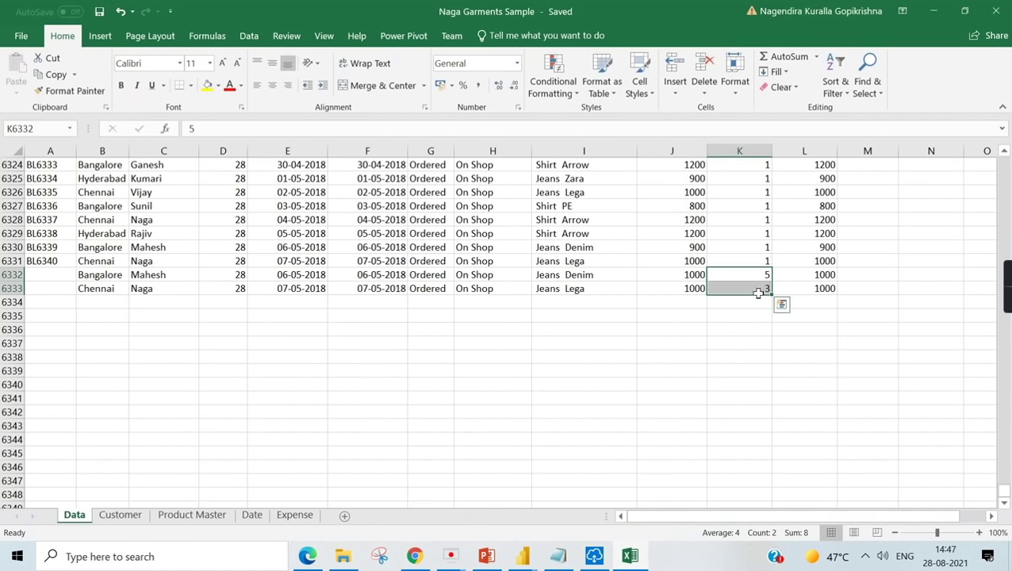
{"action": "left_click", "coordinate": [934, 11]}
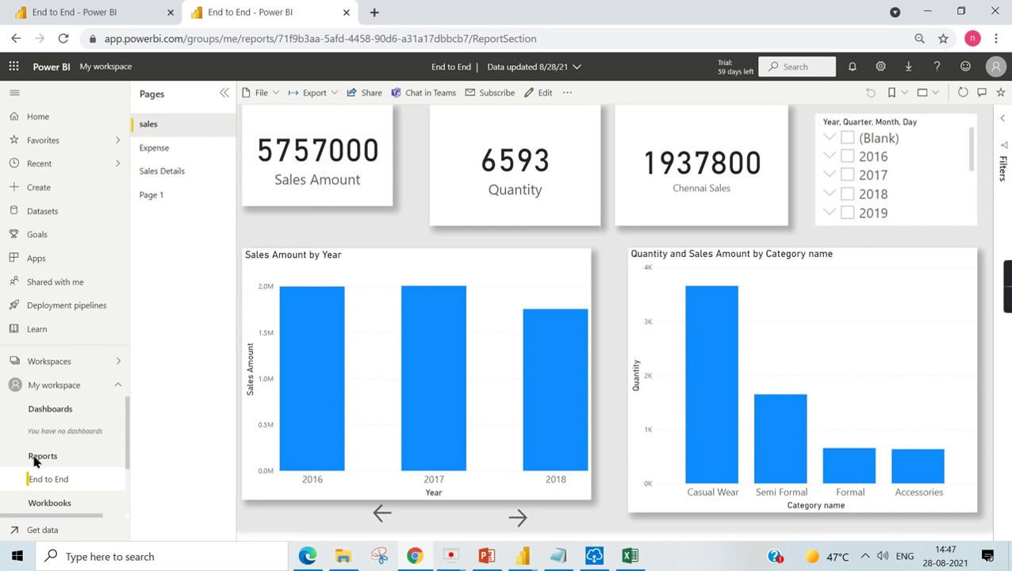
Step: Reload the End to End report, return to My workspace and open its settings
{"action": "left_click", "coordinate": [63, 484]}
{"action": "left_click", "coordinate": [60, 387]}
{"action": "left_click", "coordinate": [370, 235]}
{"action": "left_click", "coordinate": [388, 345]}
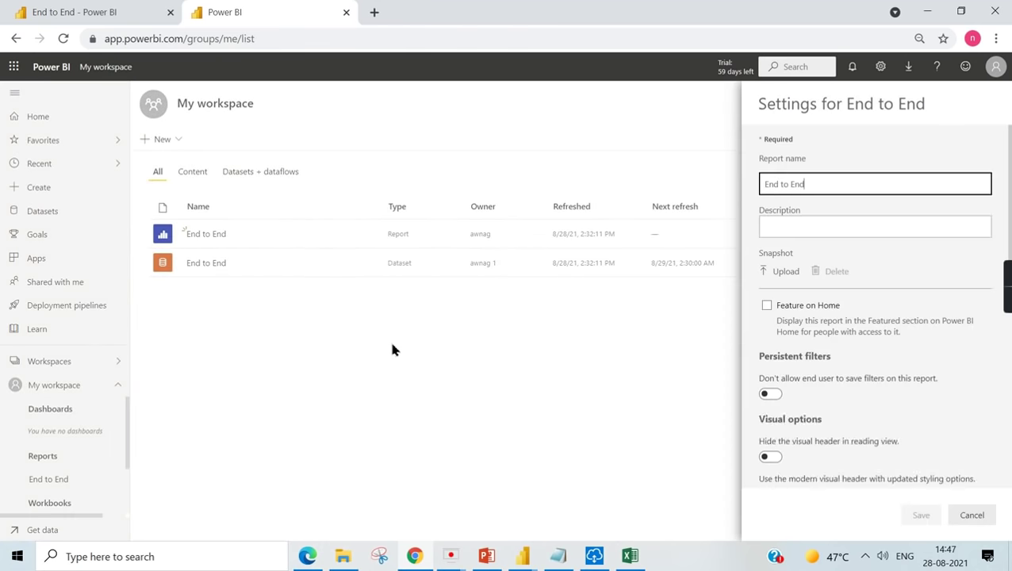
{"action": "left_click", "coordinate": [486, 354]}
Step: Enter 'test' as the End to End report's description and save it
{"action": "left_click", "coordinate": [366, 236]}
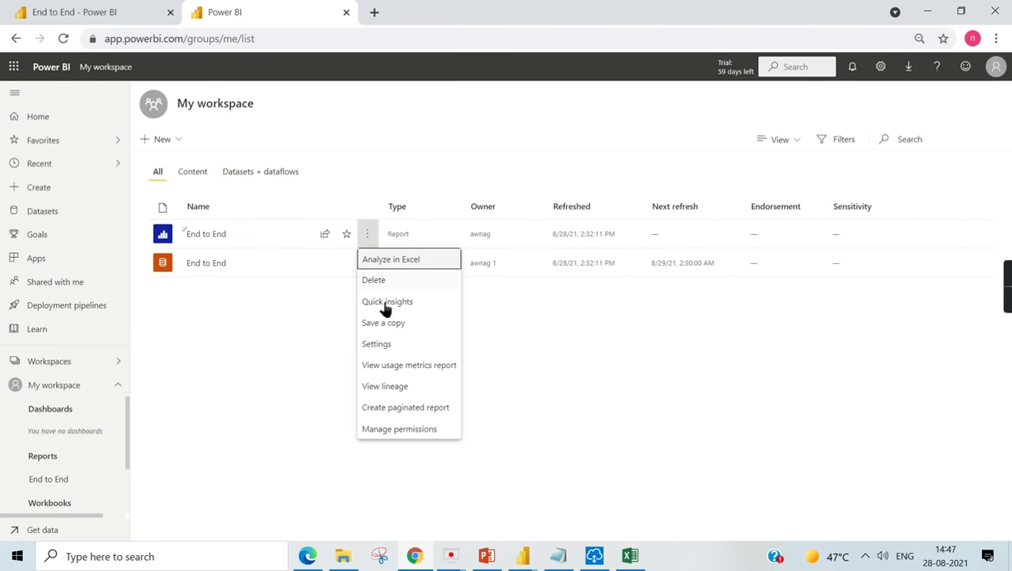
{"action": "left_click", "coordinate": [396, 347]}
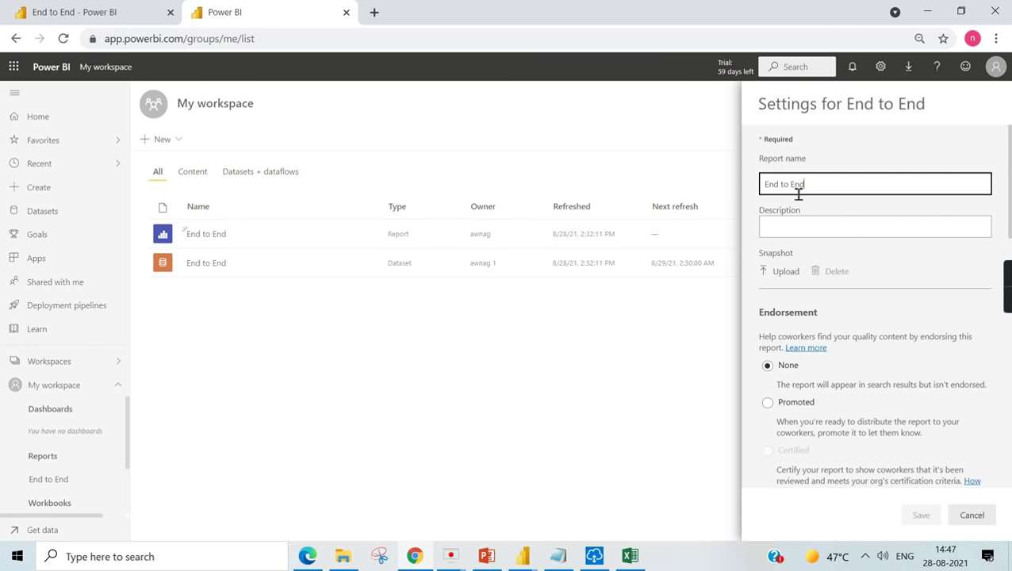
{"action": "scroll", "coordinate": [829, 219], "scroll_direction": "down", "scroll_amount": 2}
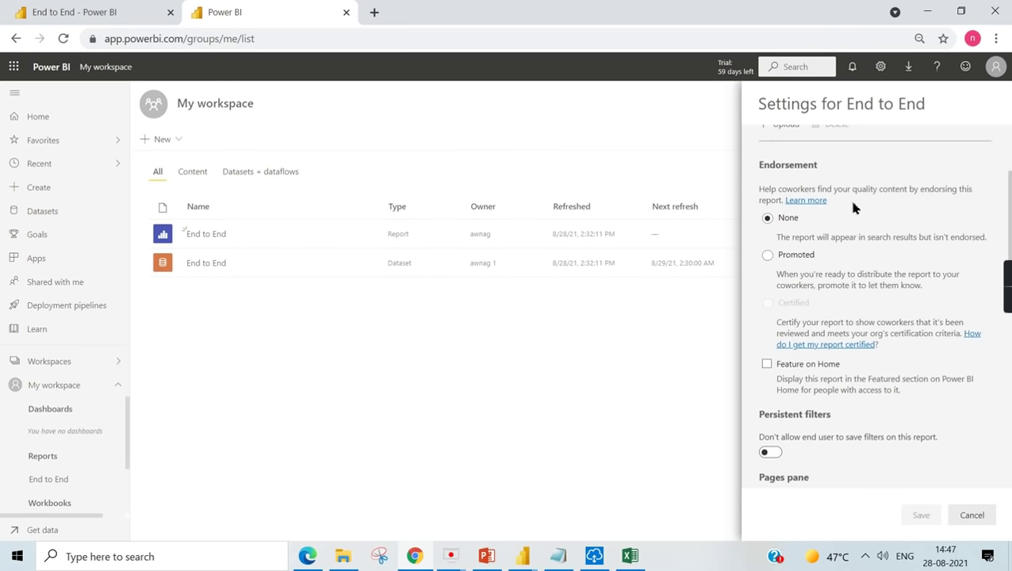
{"action": "scroll", "coordinate": [842, 237], "scroll_direction": "up", "scroll_amount": 2}
{"action": "left_click", "coordinate": [815, 228]}
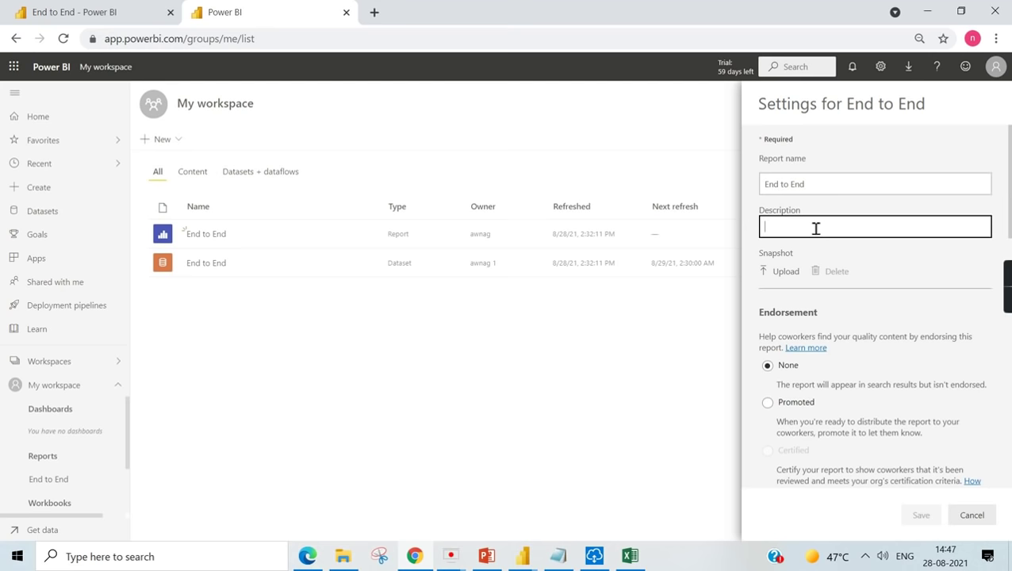
{"action": "type", "text": "test"}
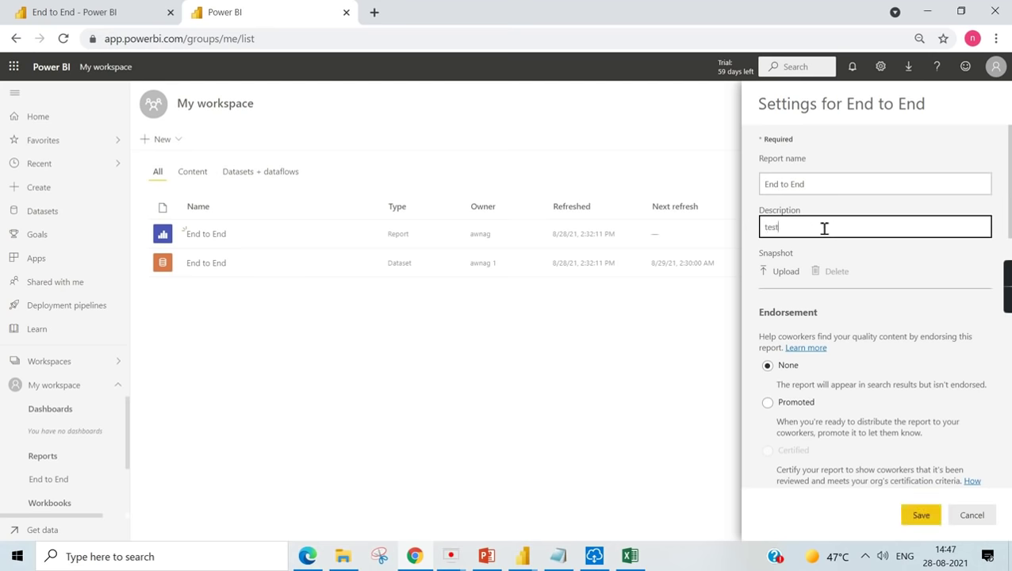
{"action": "left_click", "coordinate": [920, 515]}
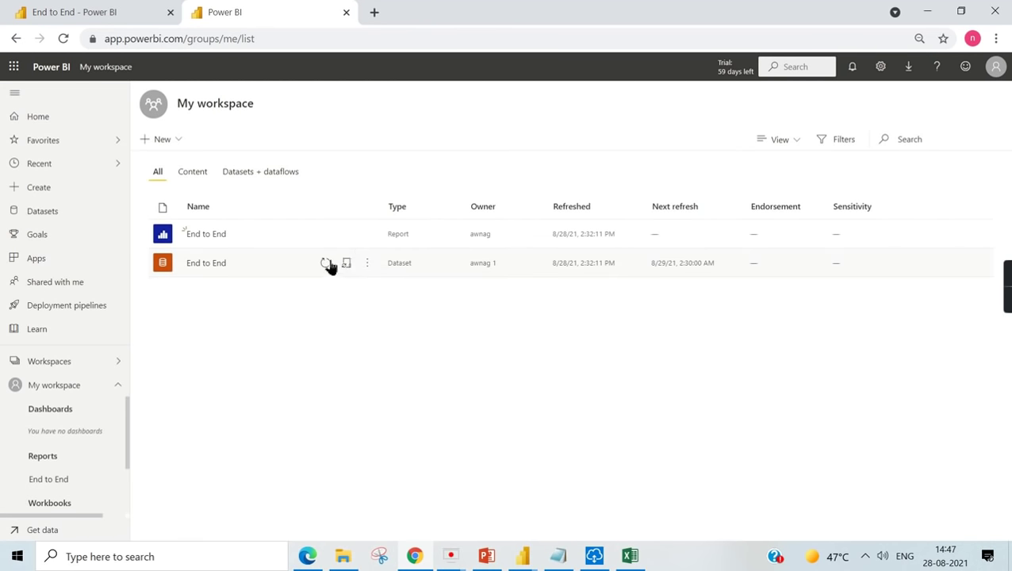
{"action": "left_click", "coordinate": [364, 263]}
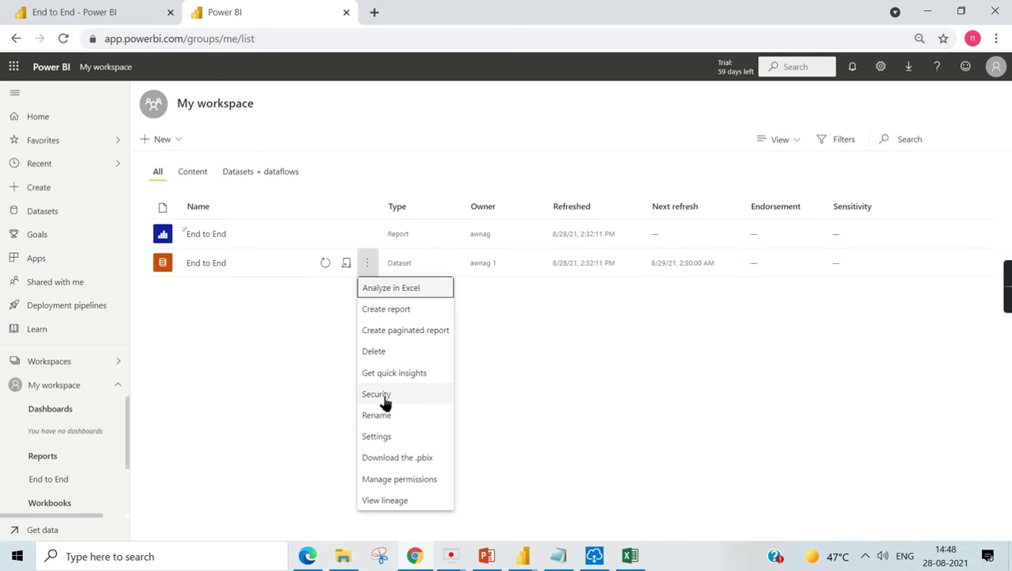
{"action": "left_click", "coordinate": [451, 357]}
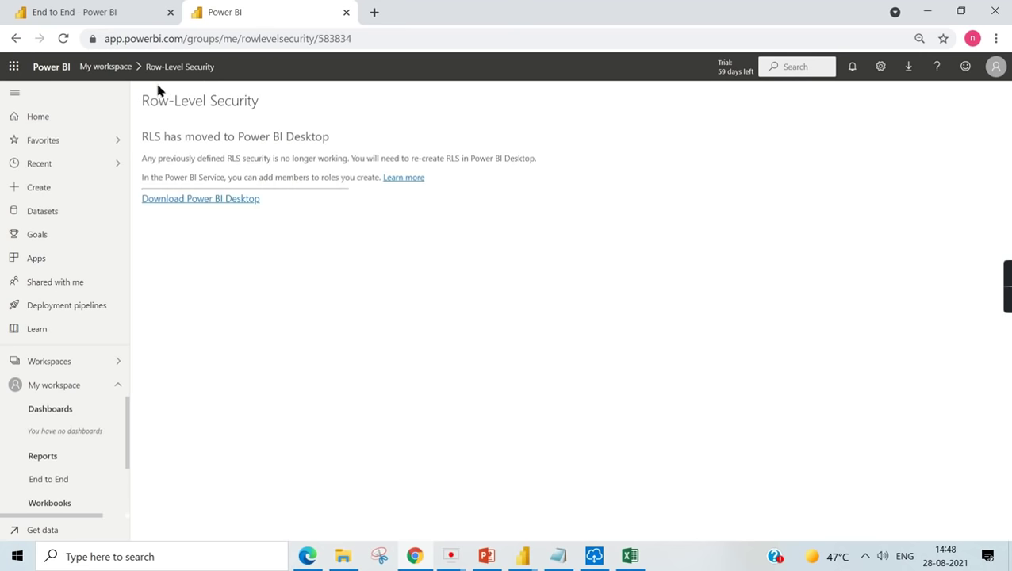
{"action": "left_click", "coordinate": [17, 39]}
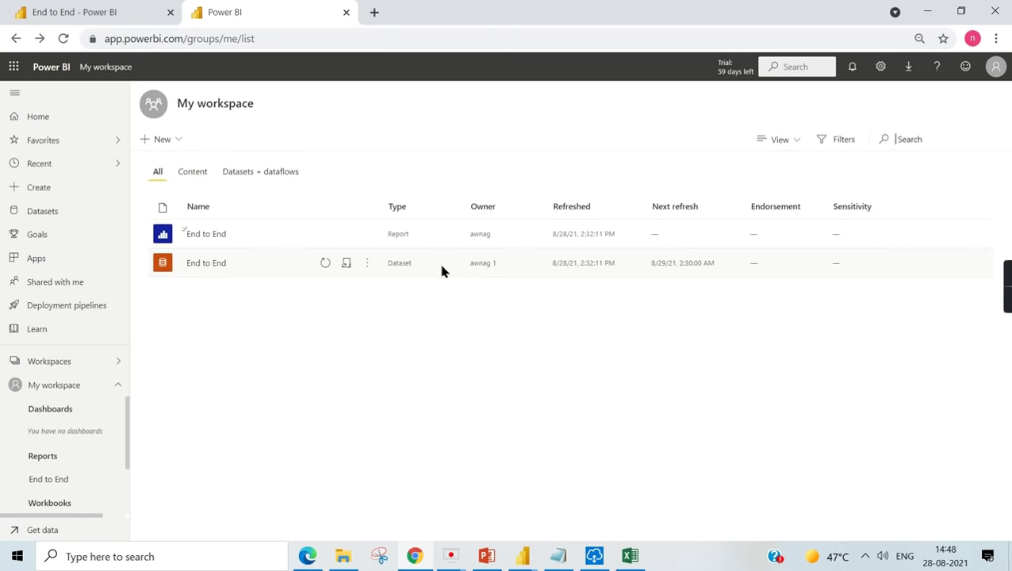
{"action": "key", "text": "ctrl+plus"}
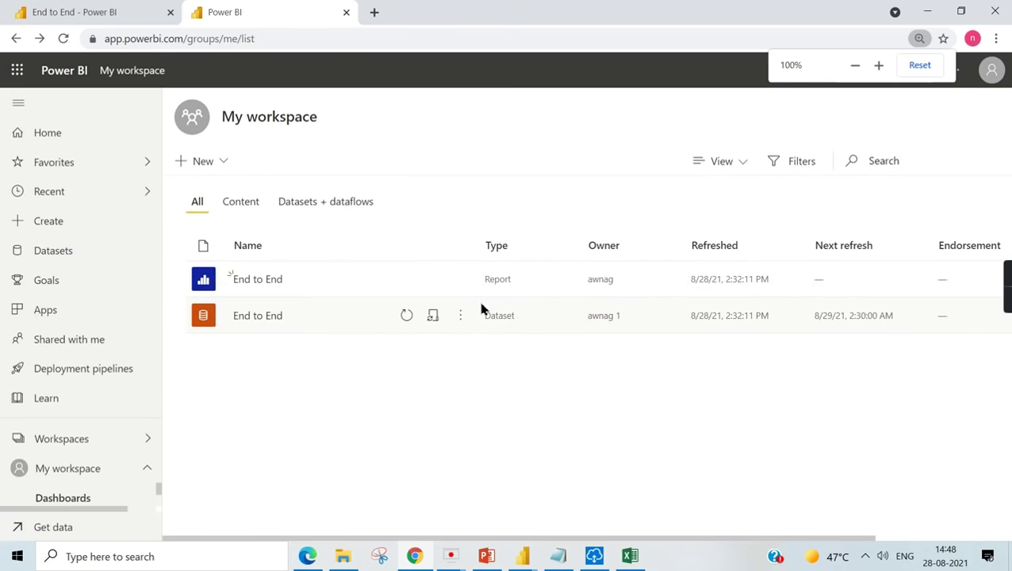
{"action": "left_click", "coordinate": [463, 317]}
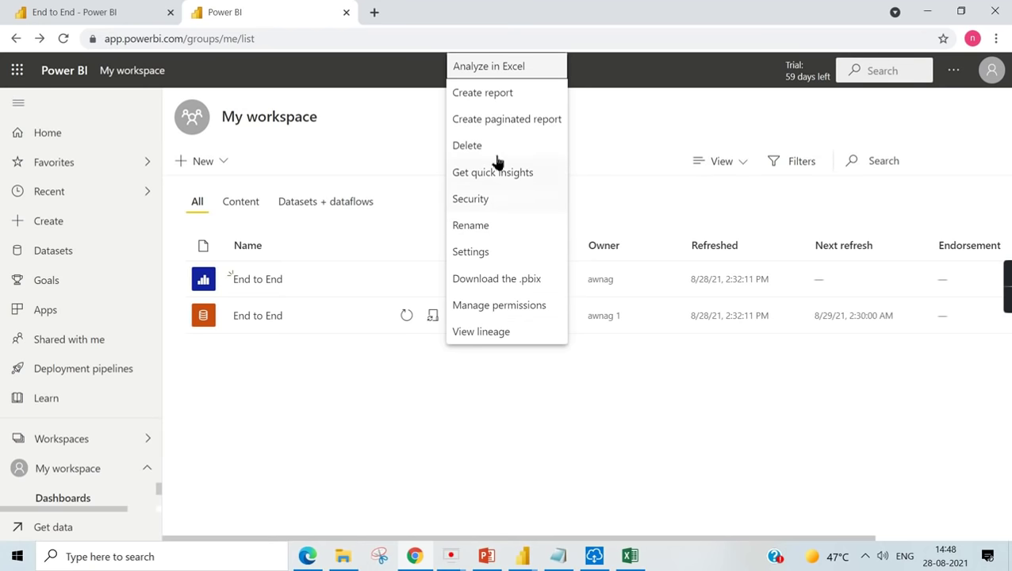
{"action": "left_click", "coordinate": [486, 252]}
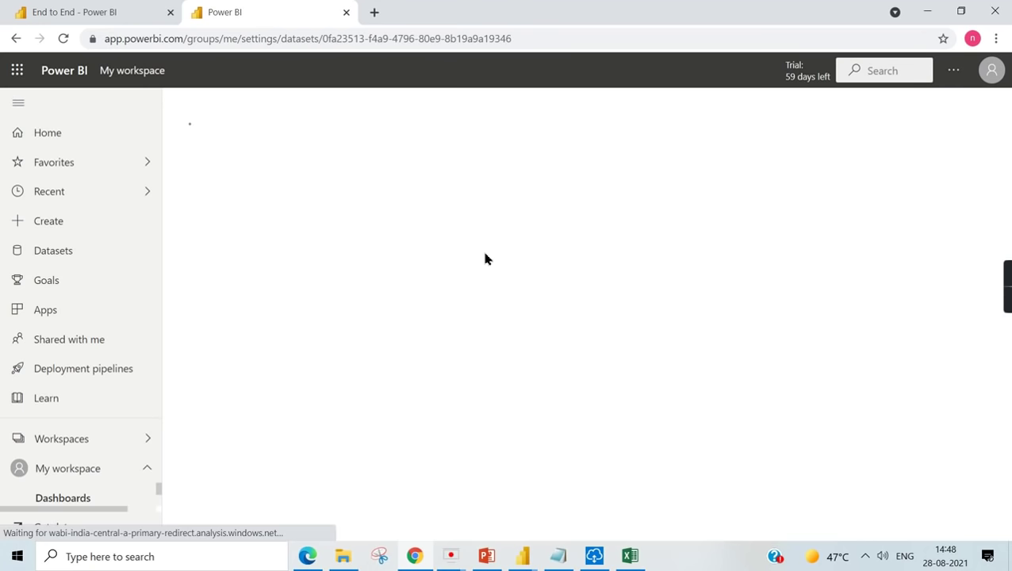
{"action": "scroll", "coordinate": [555, 262], "scroll_direction": "down", "scroll_amount": 2}
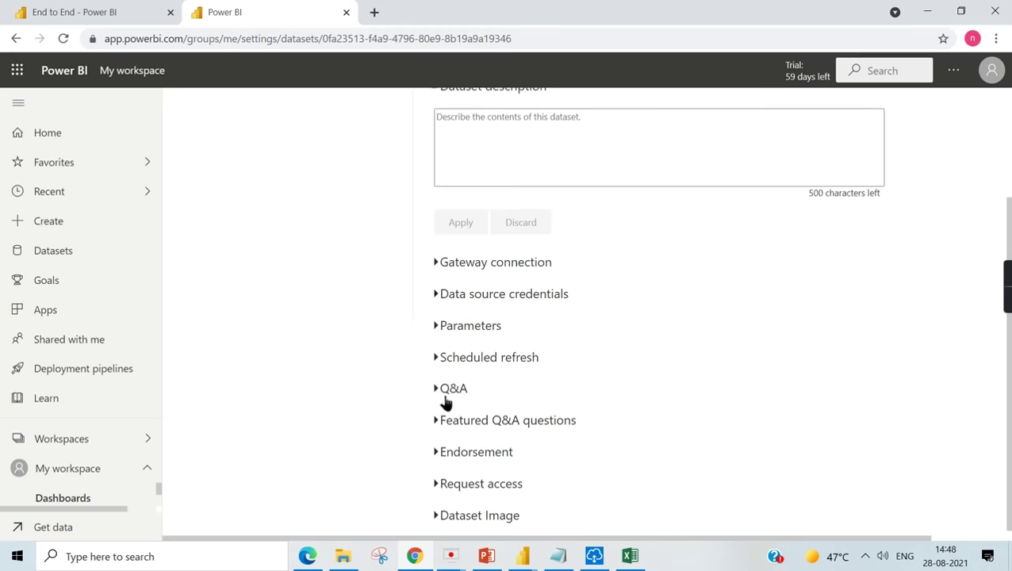
{"action": "left_click", "coordinate": [439, 360]}
{"action": "scroll", "coordinate": [638, 366], "scroll_direction": "down", "scroll_amount": 1}
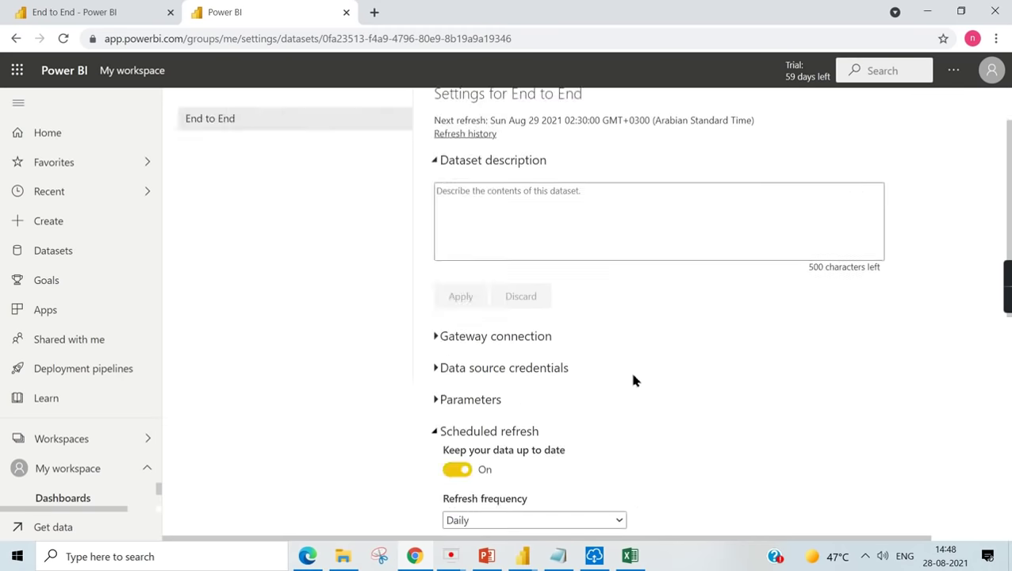
{"action": "scroll", "coordinate": [630, 373], "scroll_direction": "up", "scroll_amount": 3}
{"action": "key", "text": "ctrl+minus"}
{"action": "key", "text": "ctrl+minus"}
{"action": "key", "text": "ctrl+minus"}
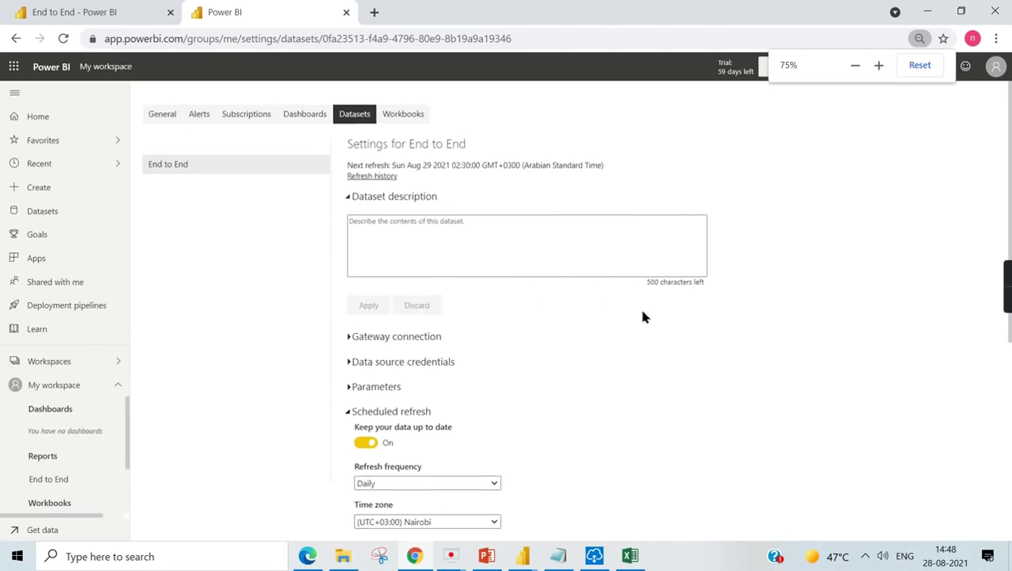
{"action": "left_click", "coordinate": [349, 167]}
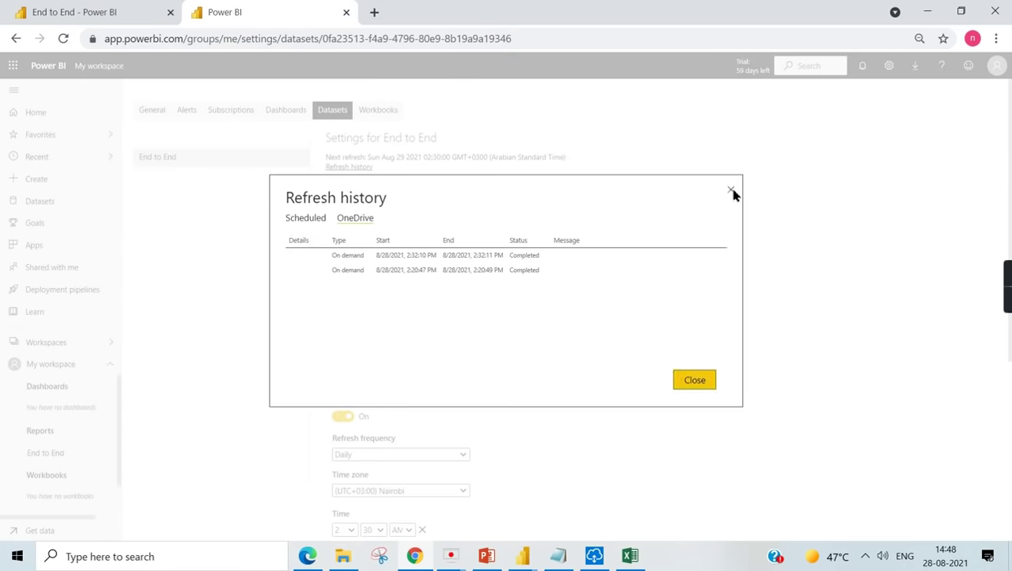
{"action": "left_click", "coordinate": [730, 189]}
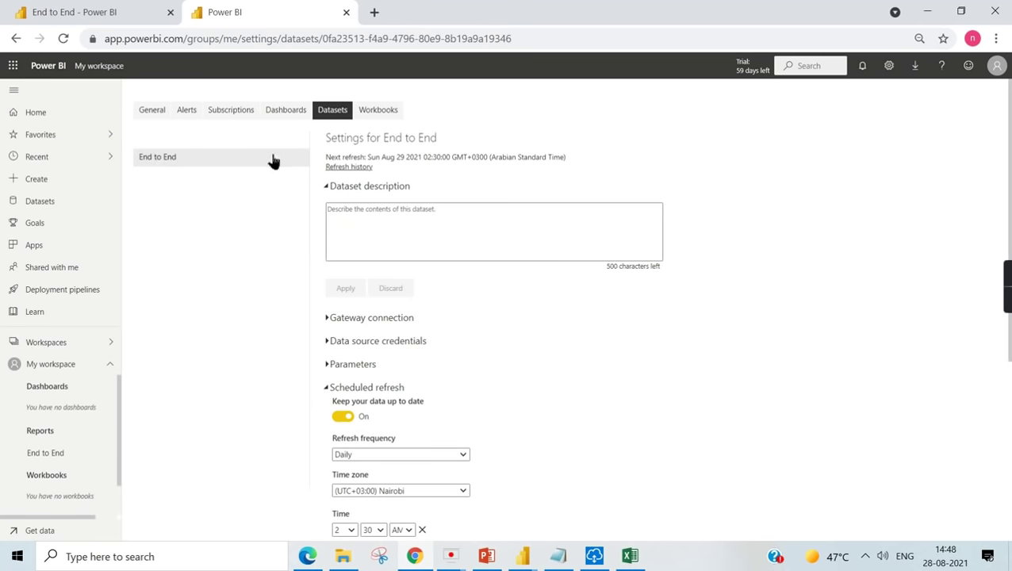
{"action": "left_click", "coordinate": [53, 370]}
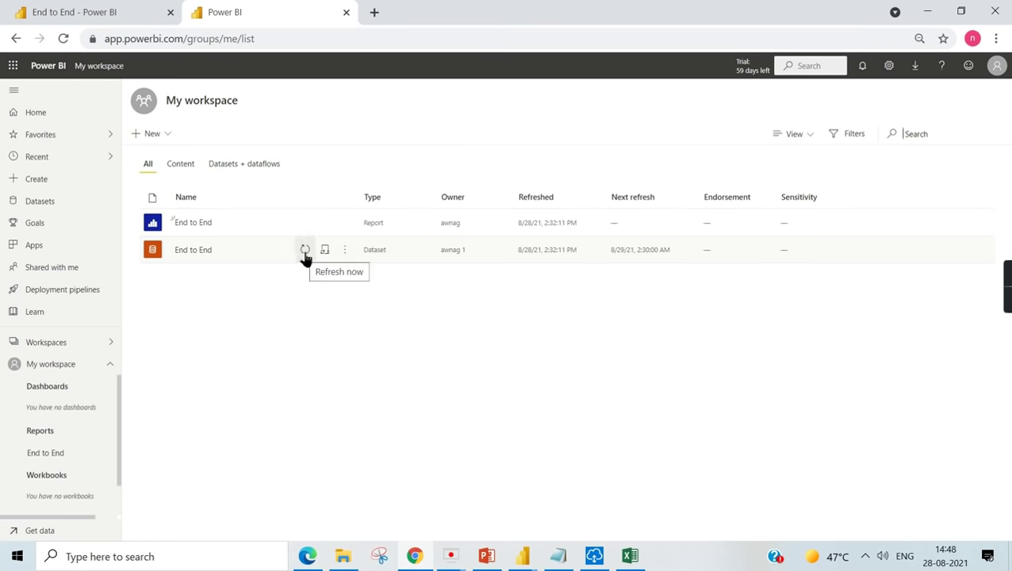
Step: Refresh the End to End dataset now and enlarge the page zoom two steps
{"action": "left_click", "coordinate": [305, 252]}
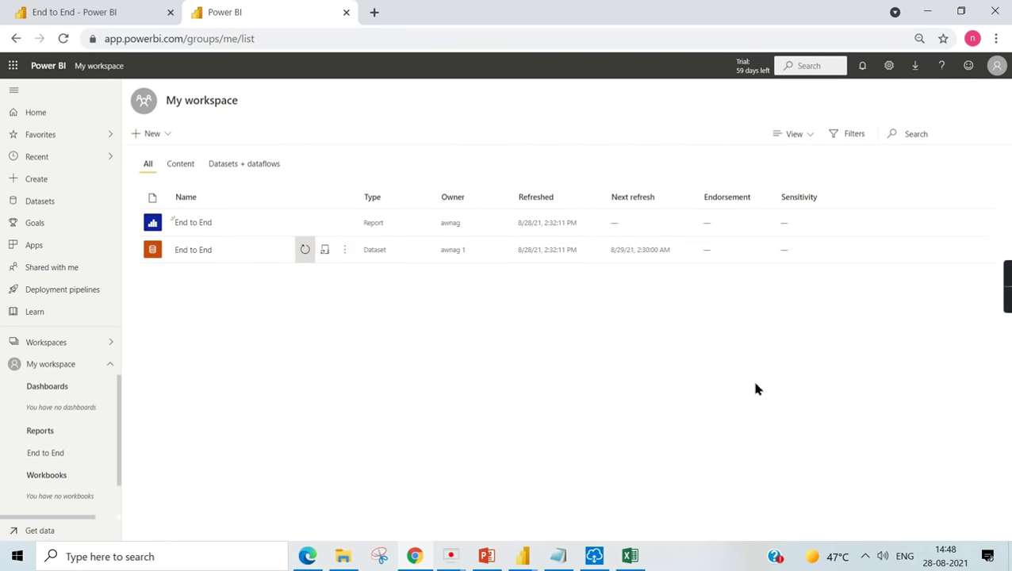
{"action": "key", "text": "ctrl+plus"}
{"action": "key", "text": "ctrl+plus"}
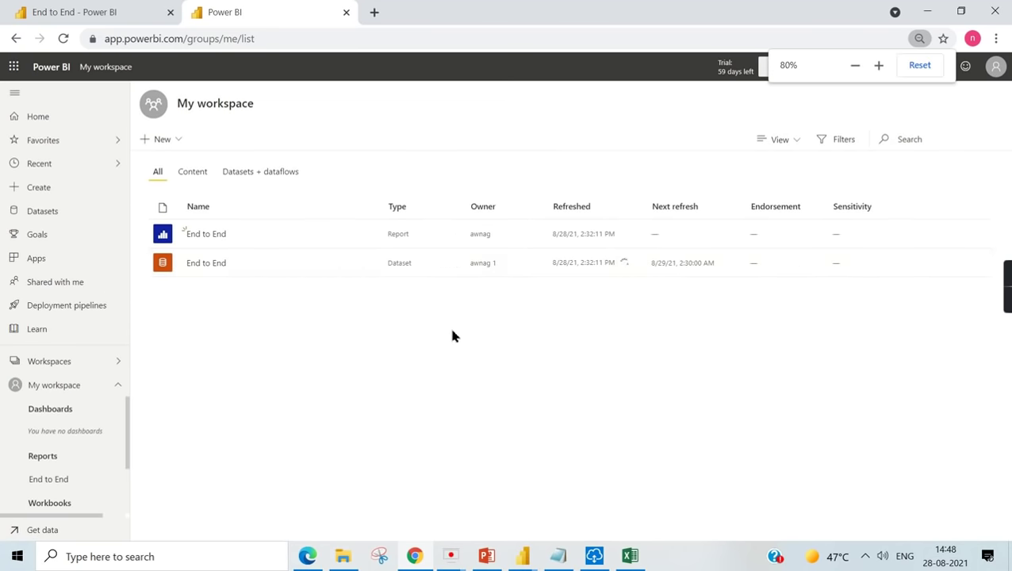
{"action": "key", "text": "ctrl+plus"}
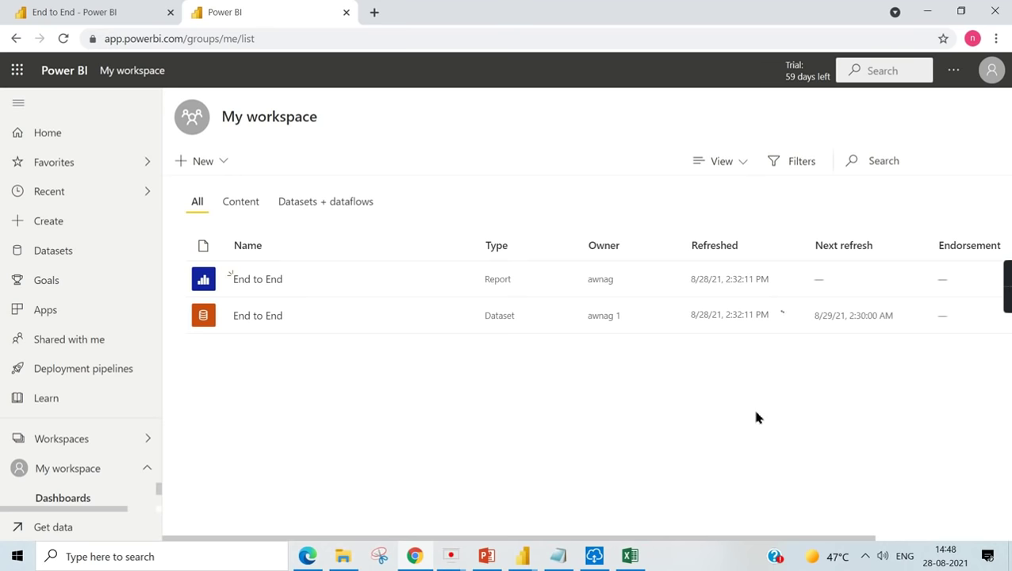
Step: Reload the report and Power BI pages, dismiss the error, and return to My workspace
{"action": "left_click", "coordinate": [90, 17]}
{"action": "left_click", "coordinate": [361, 40]}
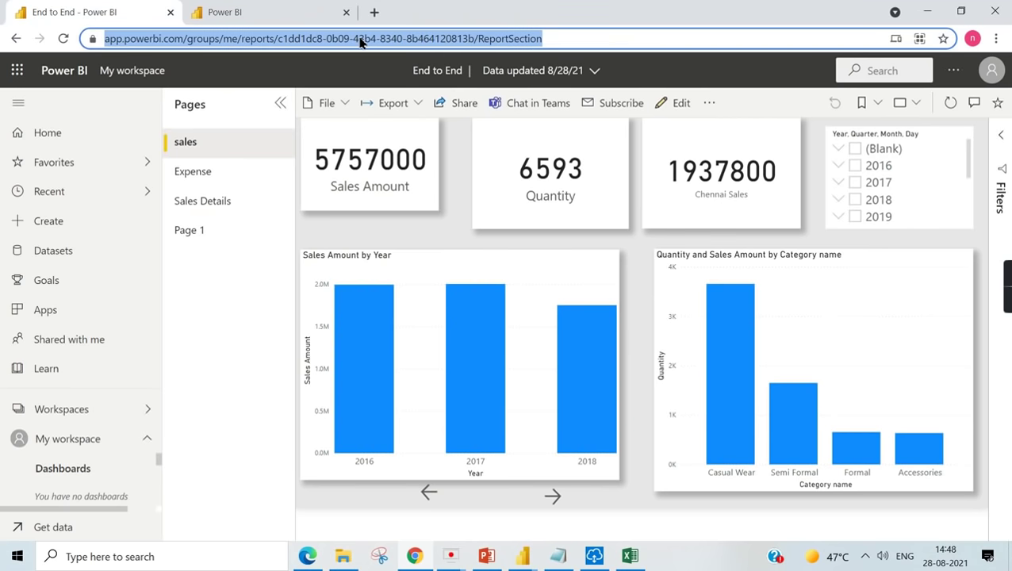
{"action": "key", "text": "Return"}
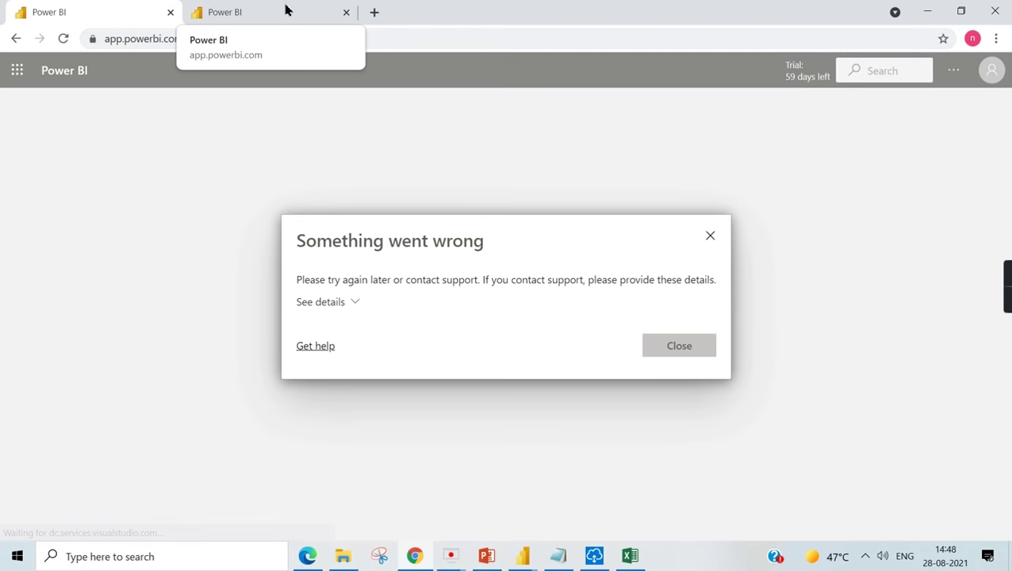
{"action": "left_click", "coordinate": [710, 238]}
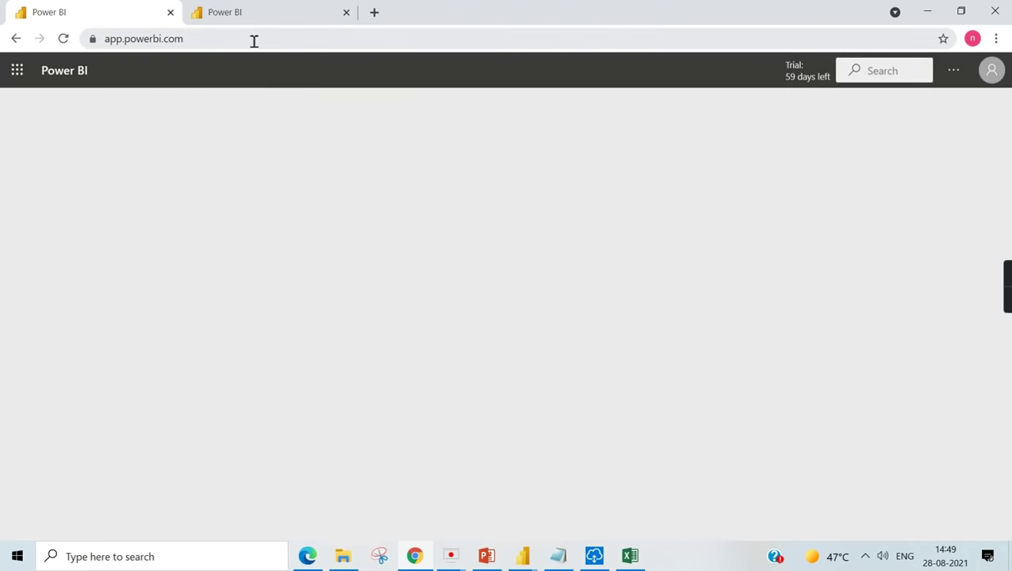
{"action": "left_click", "coordinate": [251, 38]}
{"action": "key", "text": "Return"}
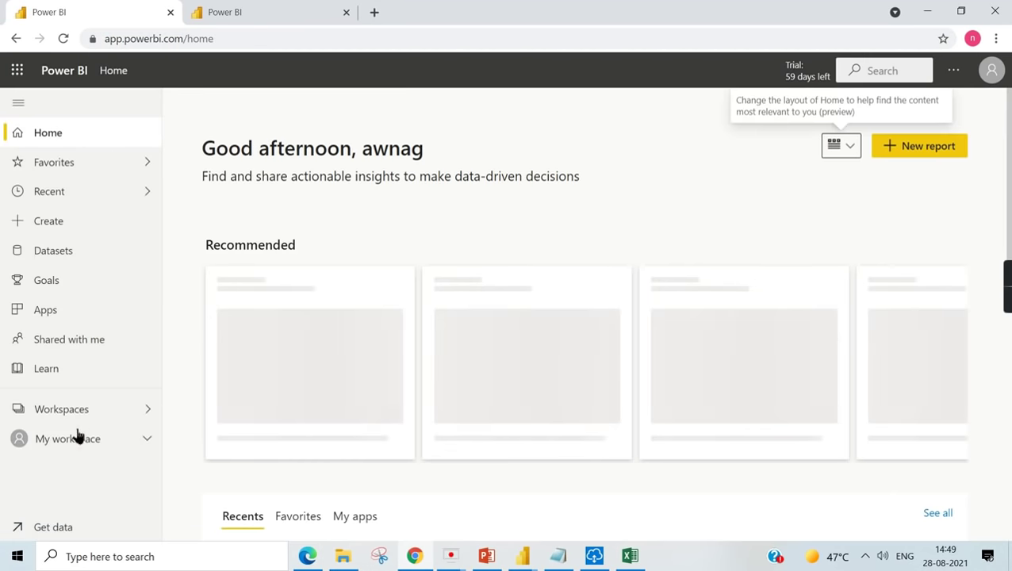
{"action": "left_click", "coordinate": [60, 441]}
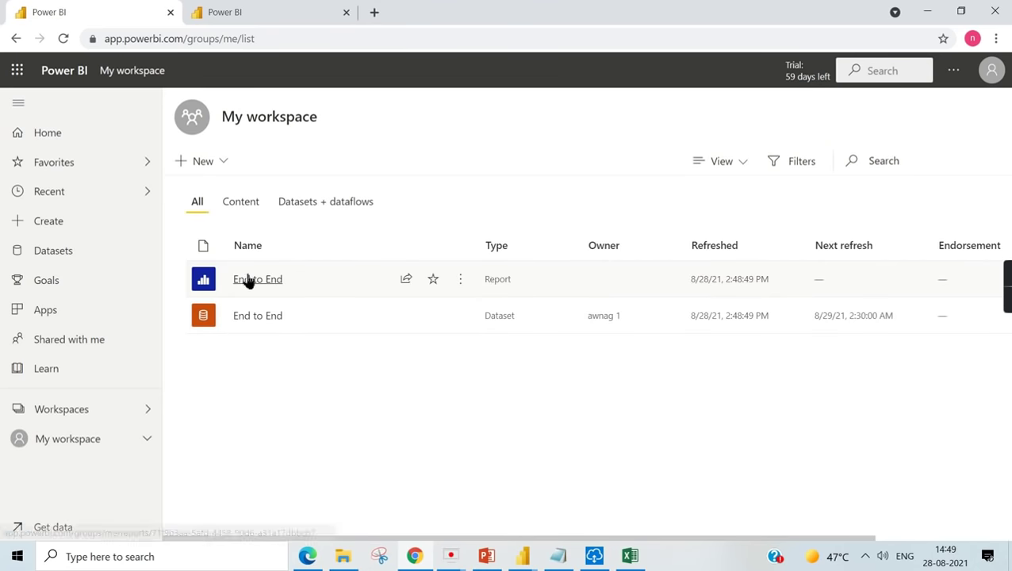
Step: Open the End to End report to verify 5759000 sales, 6601 quantity and 1938800 Chennai sales
{"action": "left_click", "coordinate": [248, 279]}
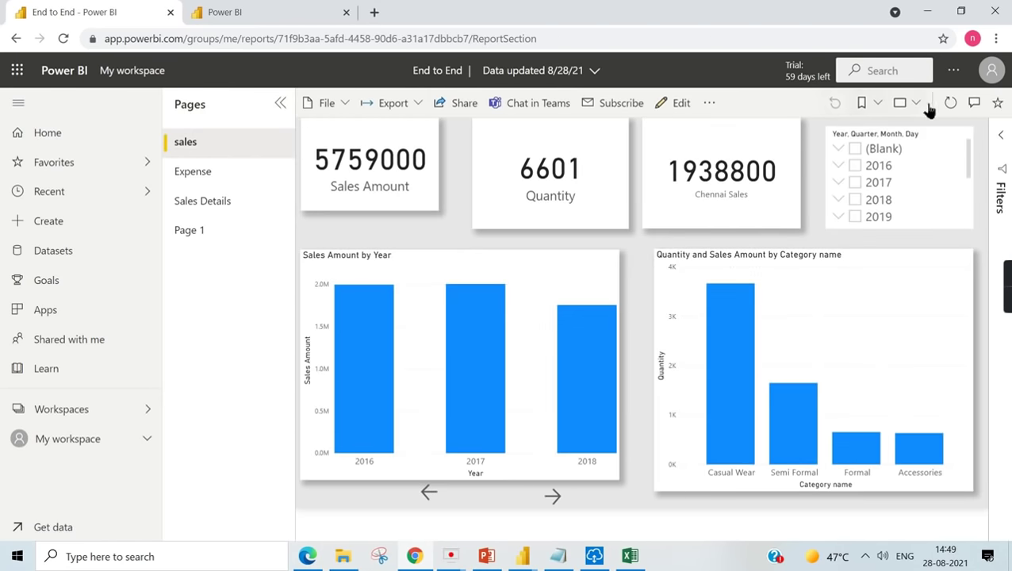
{"action": "mouse_move", "coordinate": [395, 186]}
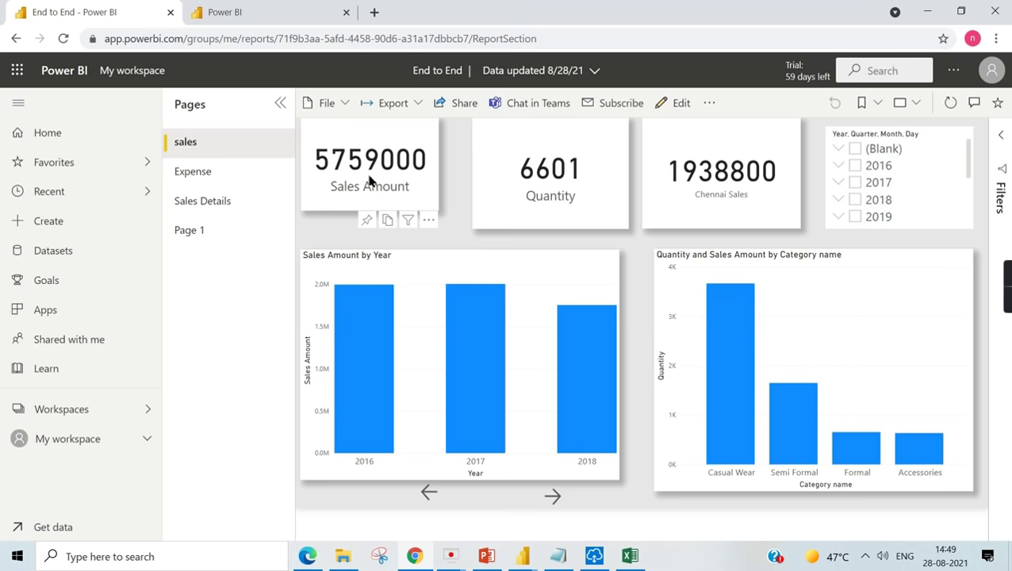
{"action": "left_click", "coordinate": [275, 9]}
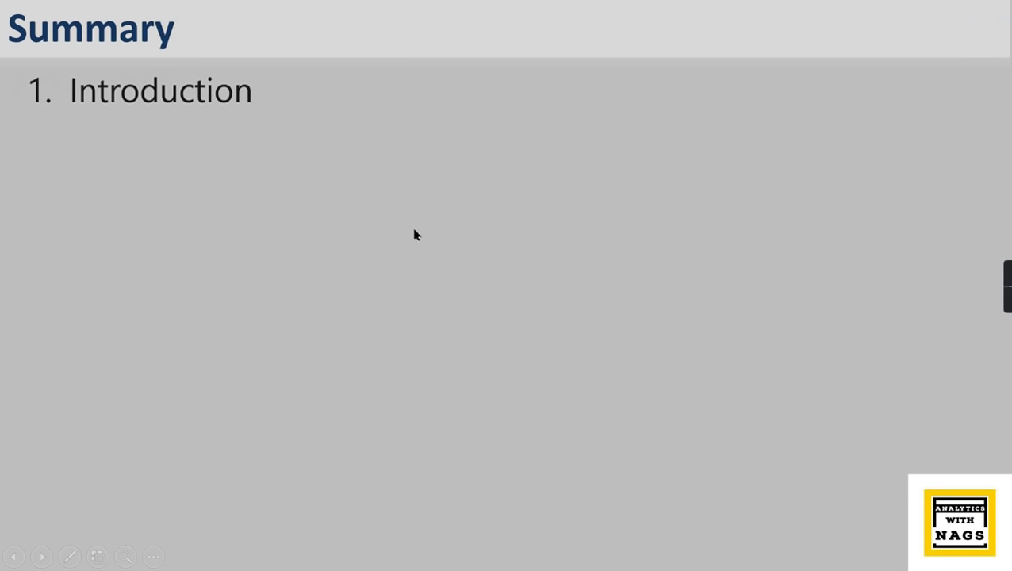
Step: Reveal Architecture, Business Scenario and Power Query (ETL) with Cleansing and Merge / Append
{"action": "left_click", "coordinate": [416, 235]}
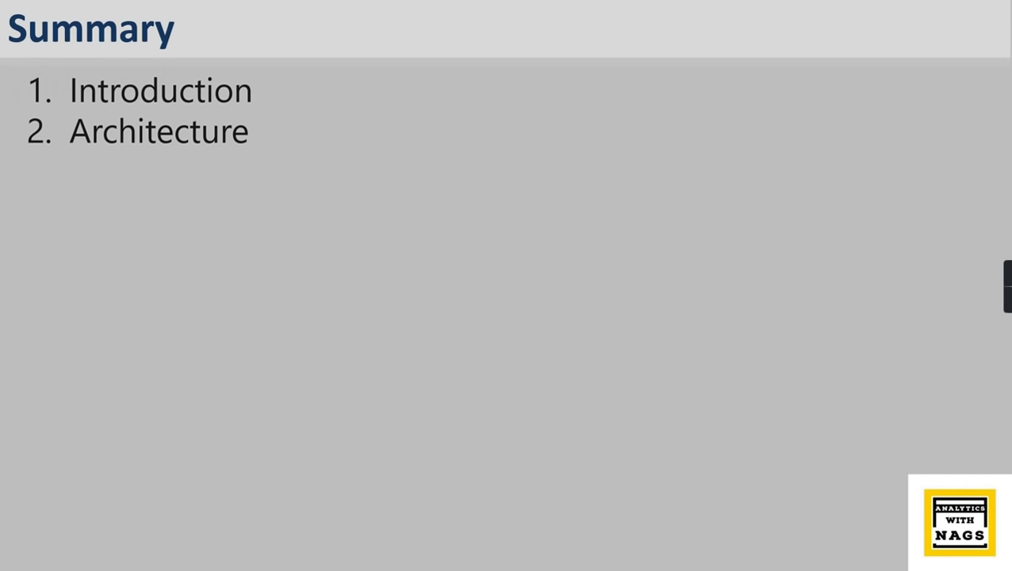
{"action": "key", "text": "Right"}
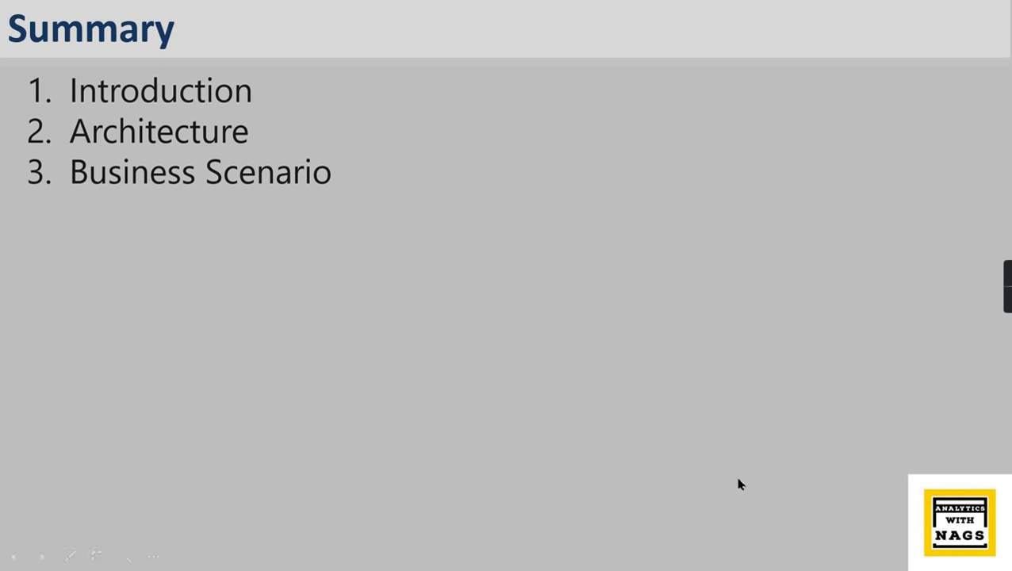
{"action": "key", "text": "Right"}
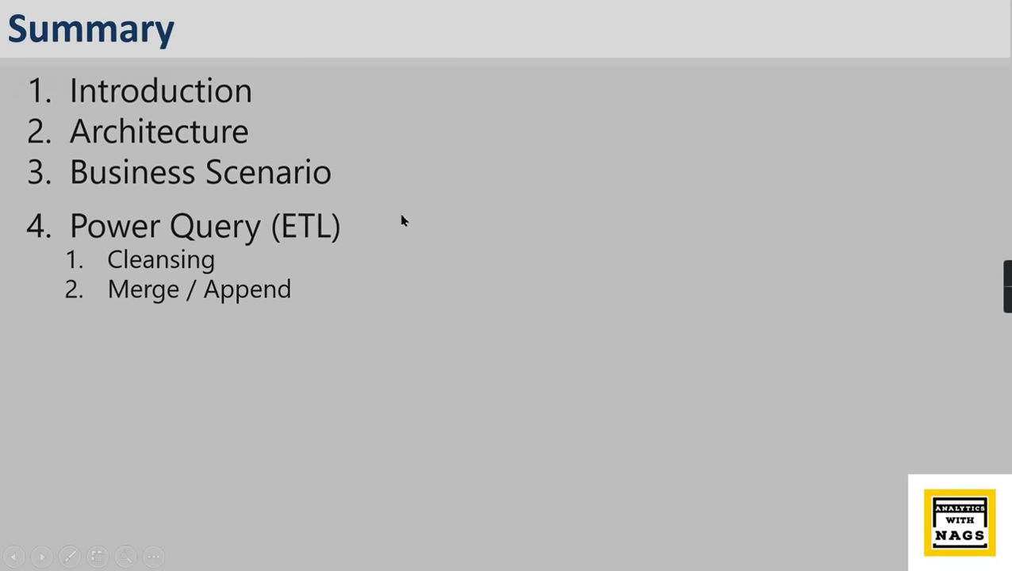